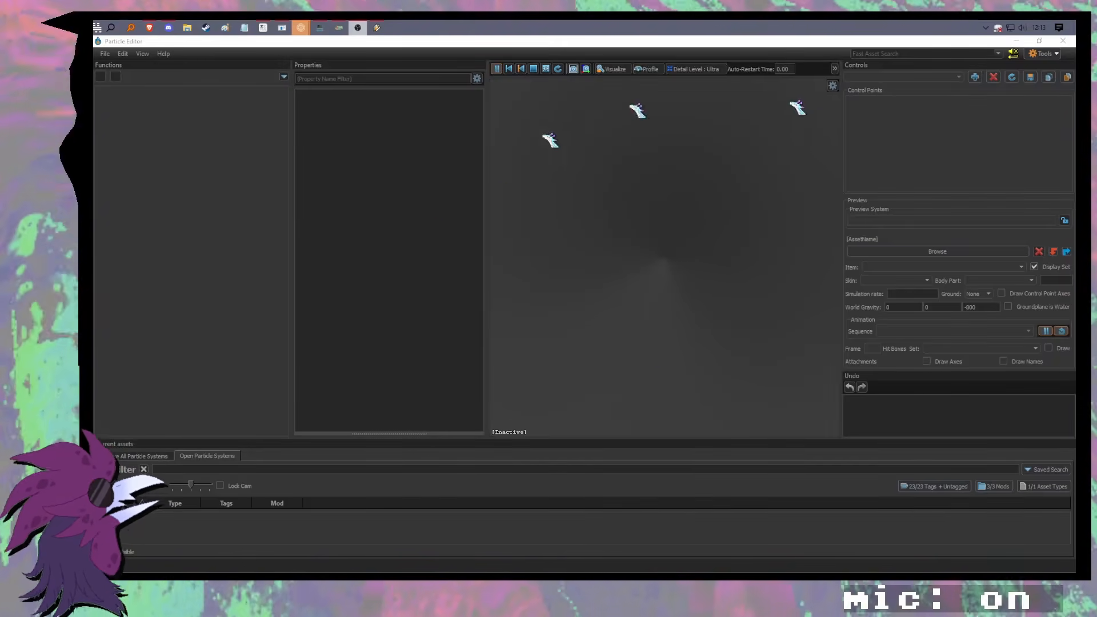
click(407, 318)
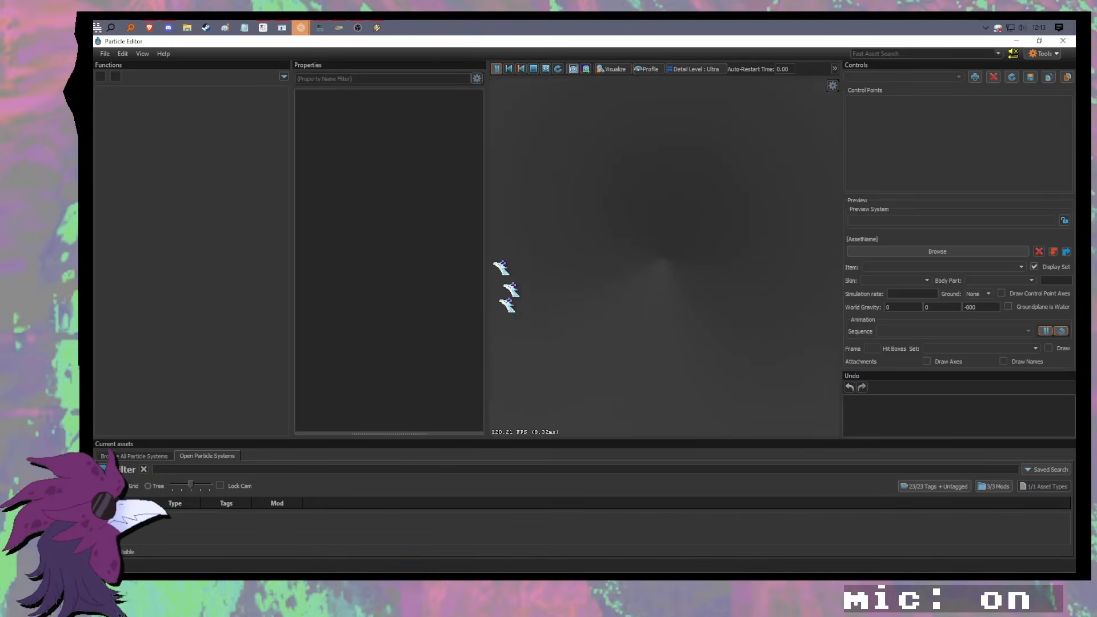
mouse_move(301, 28)
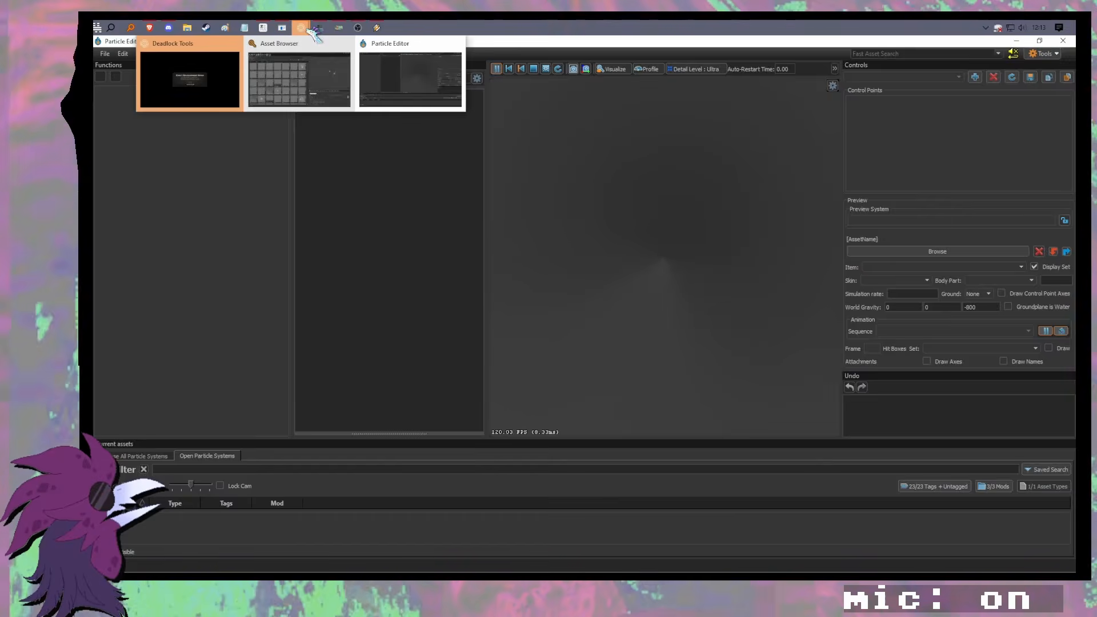
click(303, 76)
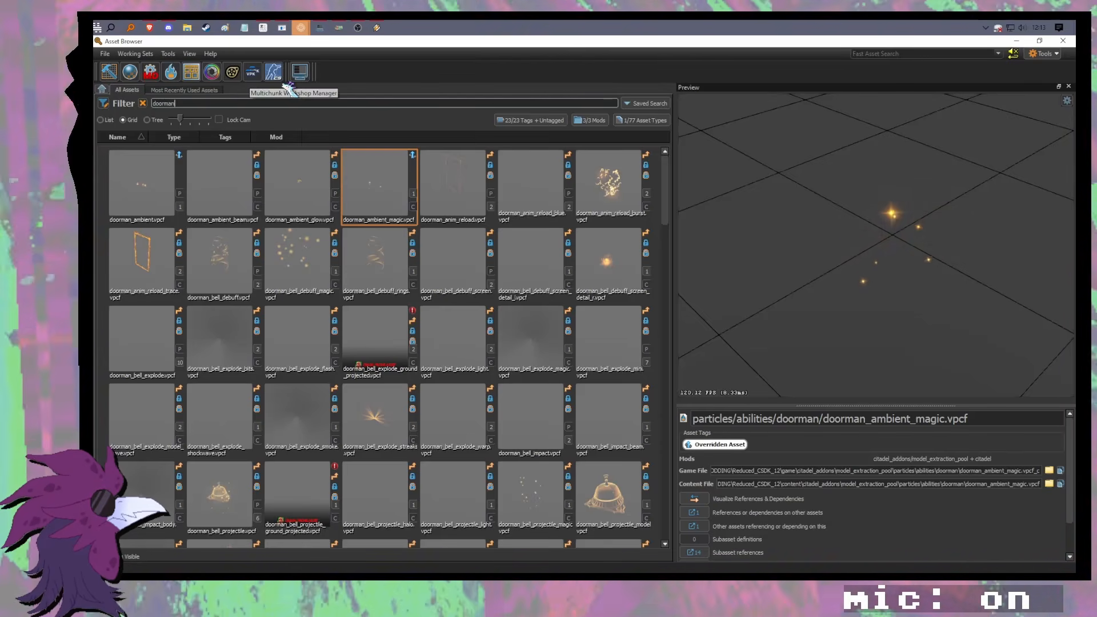
mouse_move(301, 27)
click(411, 74)
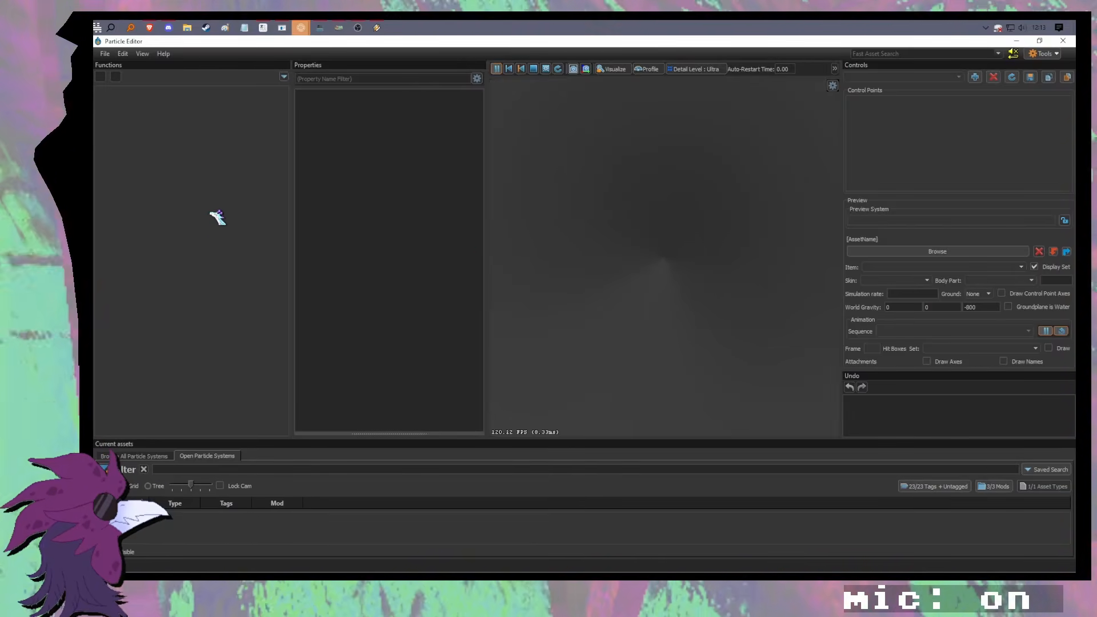
Step: Create a new, empty particle system in the Particle Editor
click(108, 53)
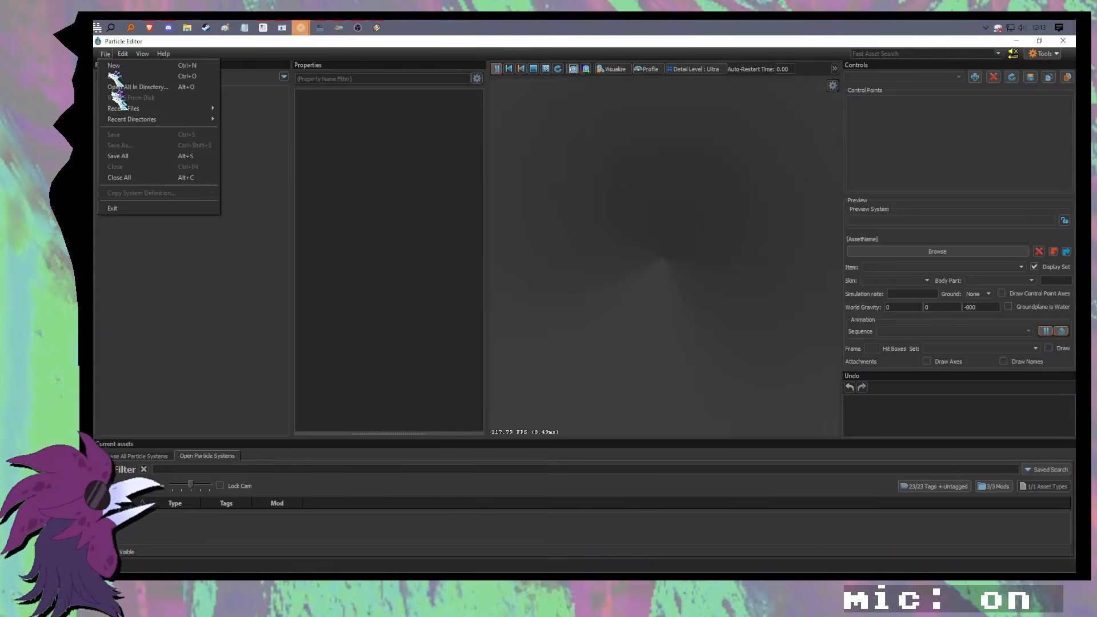
click(123, 66)
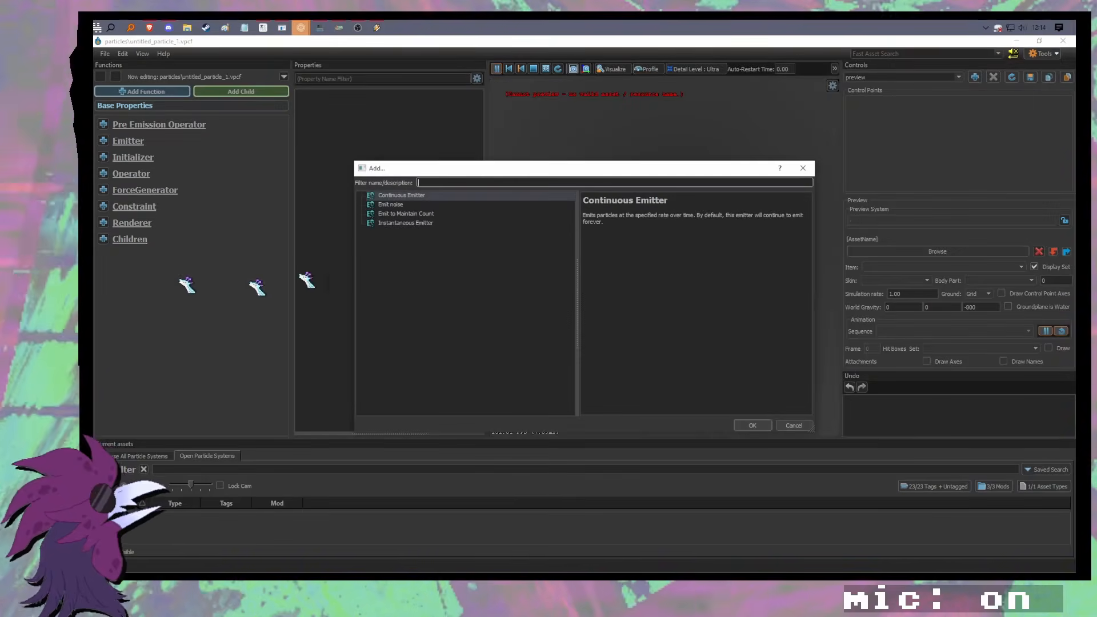
Step: Compare the descriptions of the available emitter types and add an Instantaneous Emitter to the particle system
click(437, 205)
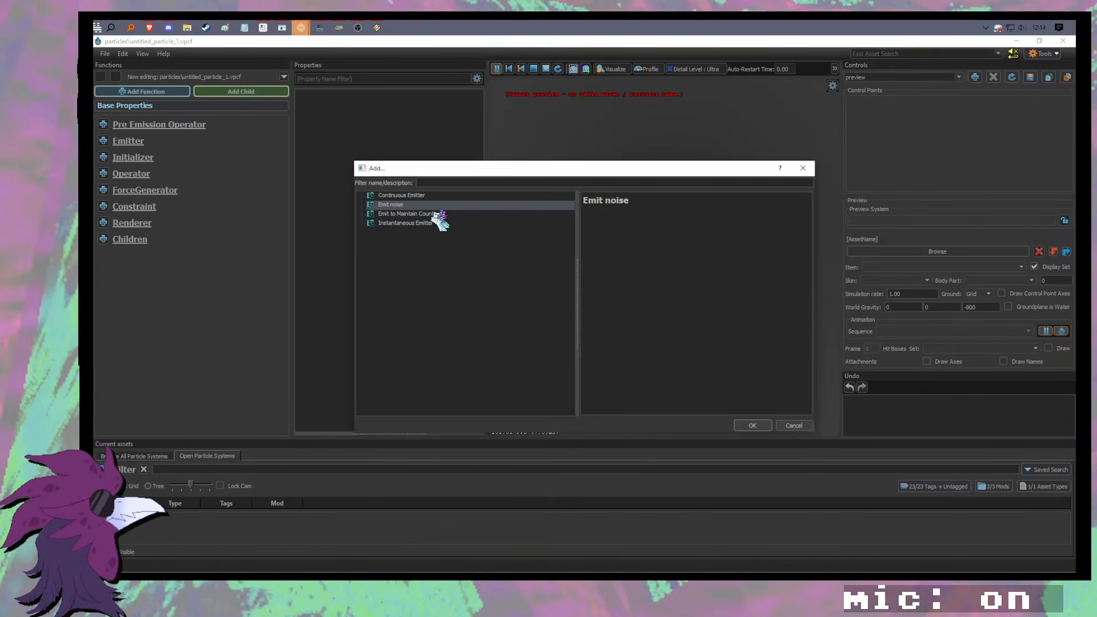
click(437, 223)
click(422, 196)
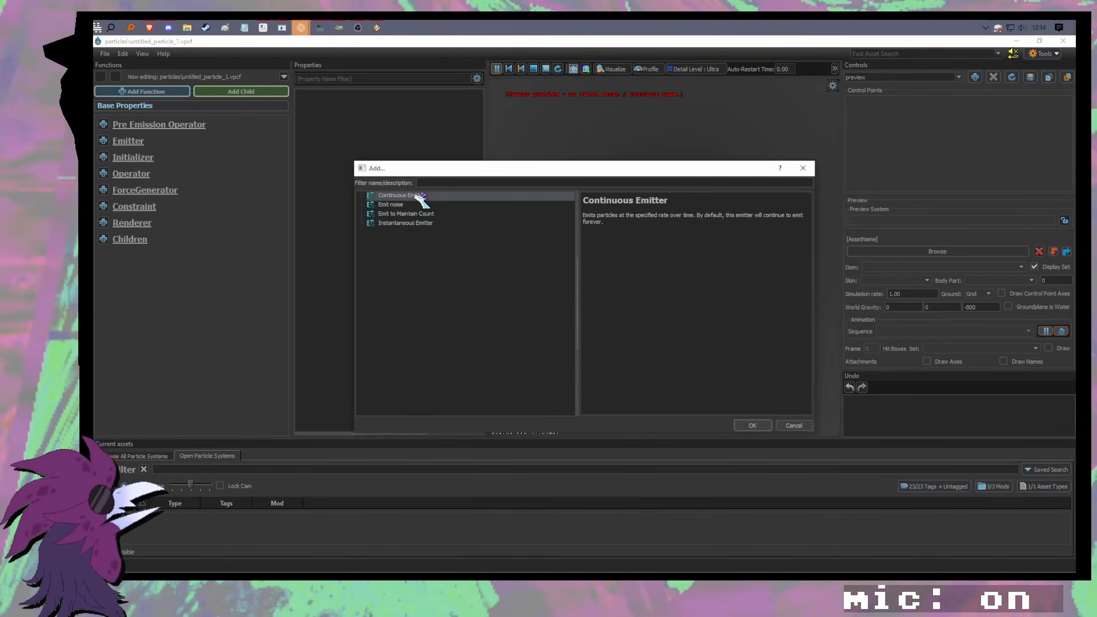
click(430, 223)
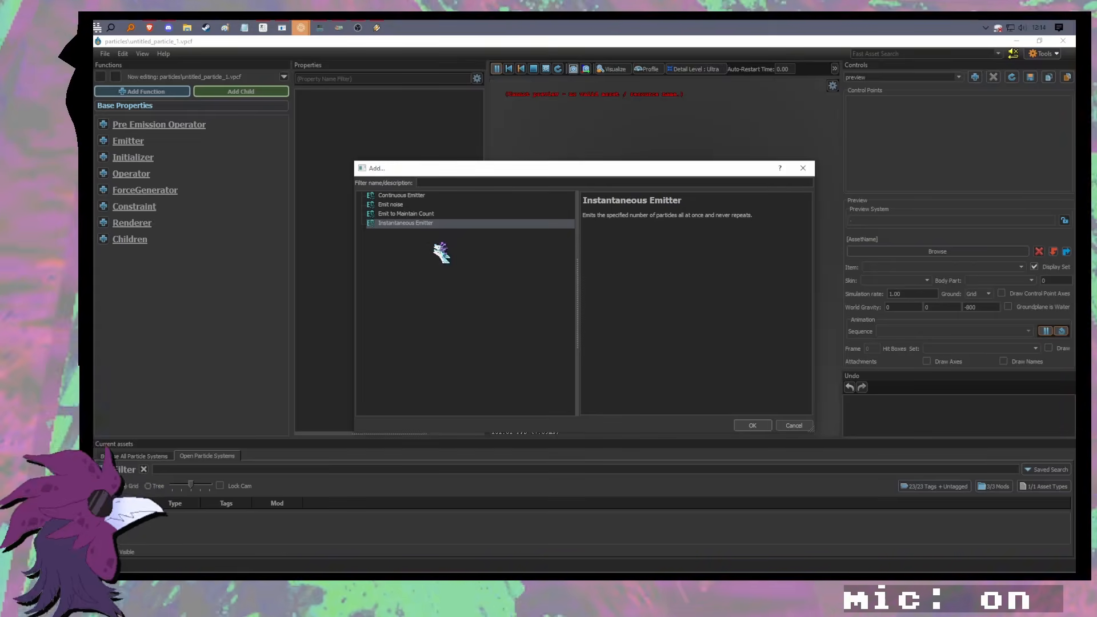
drag(451, 172, 441, 177)
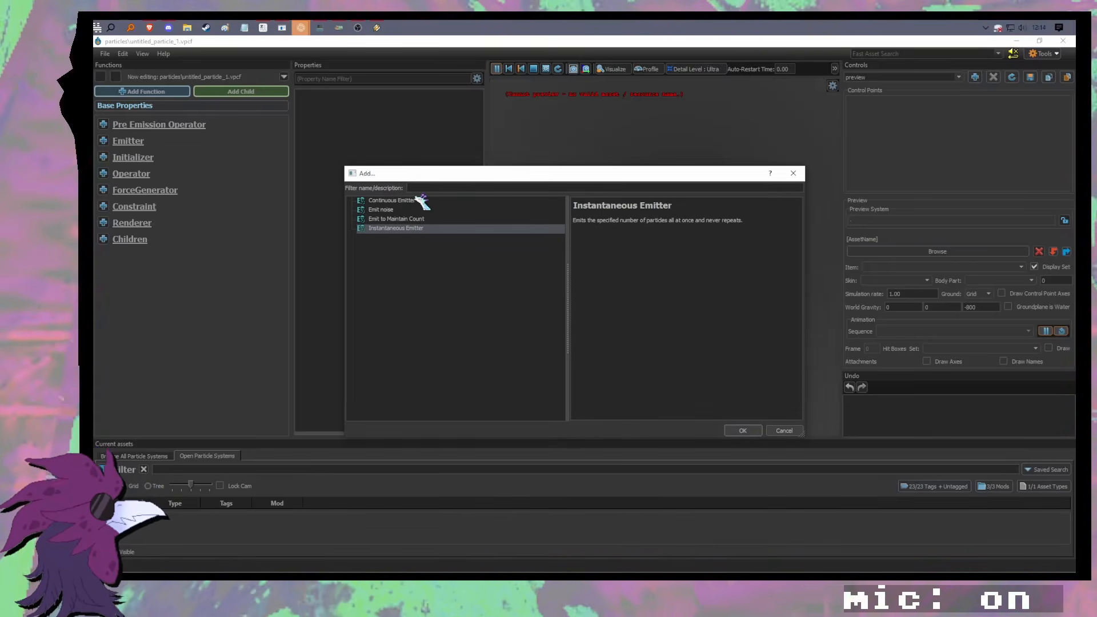
click(422, 202)
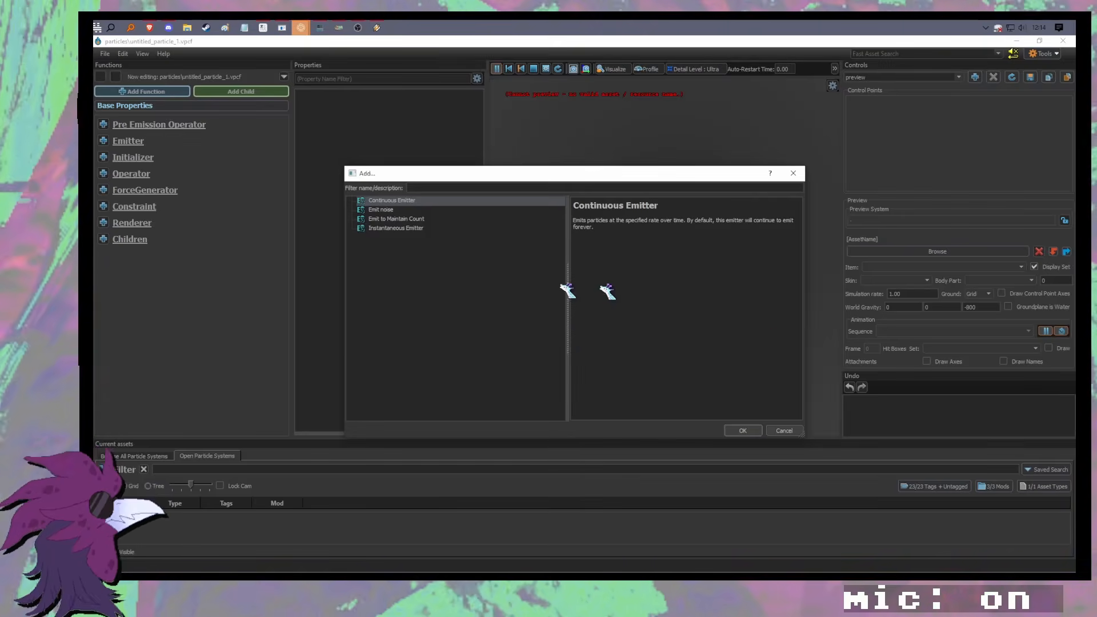
click(400, 228)
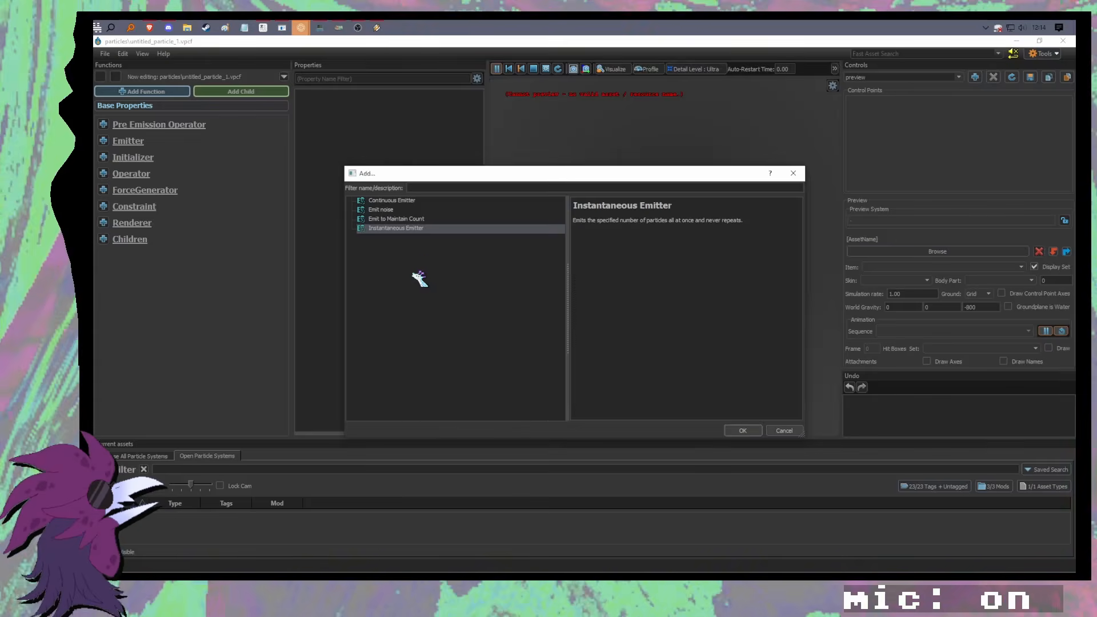
double_click(410, 231)
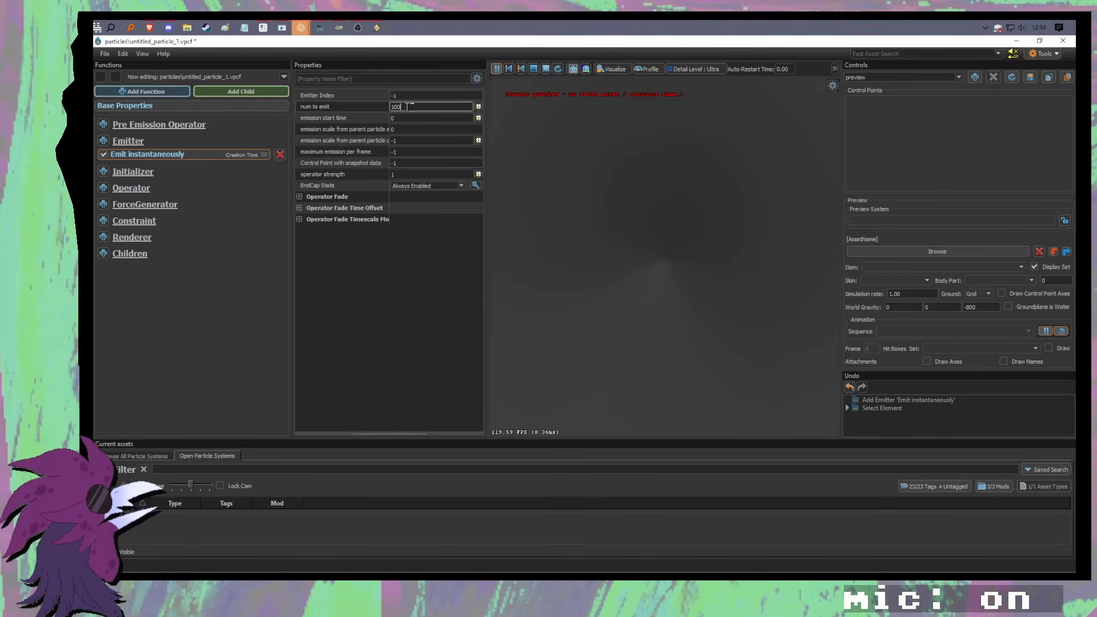
Step: Check the instantaneous emitter's number to emit against the maximum particles setting in the base properties
drag(408, 107, 382, 109)
click(360, 260)
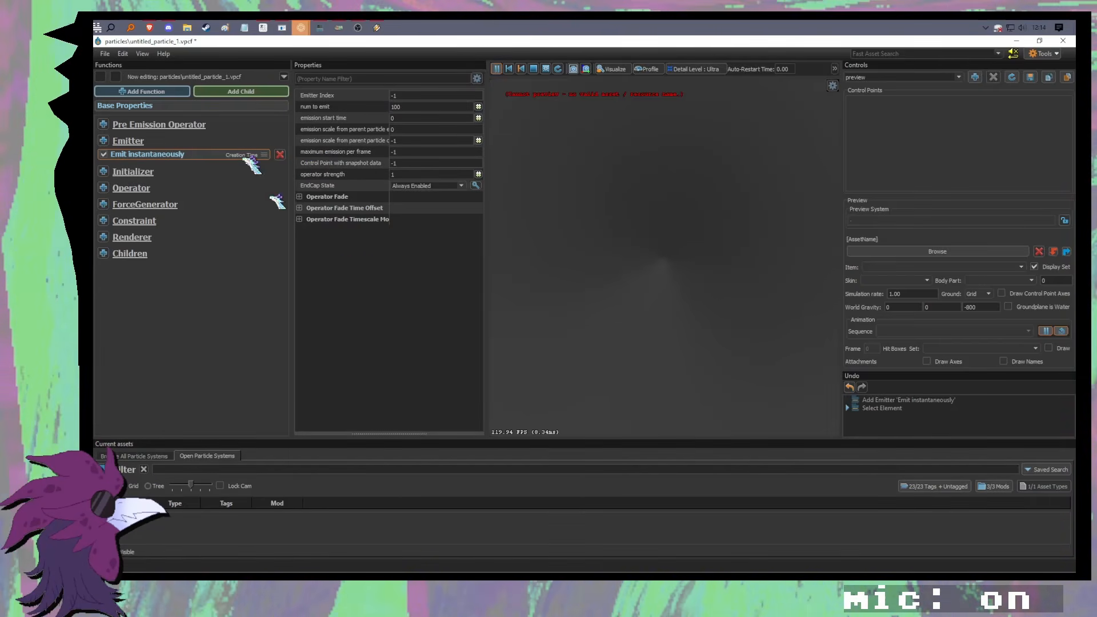
click(178, 107)
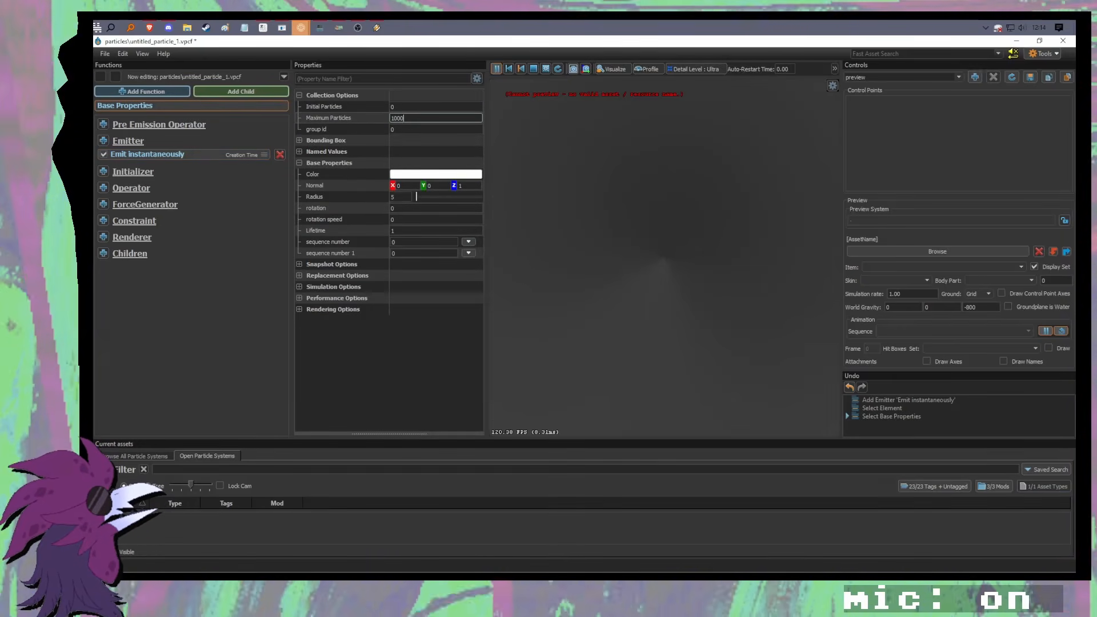
click(164, 155)
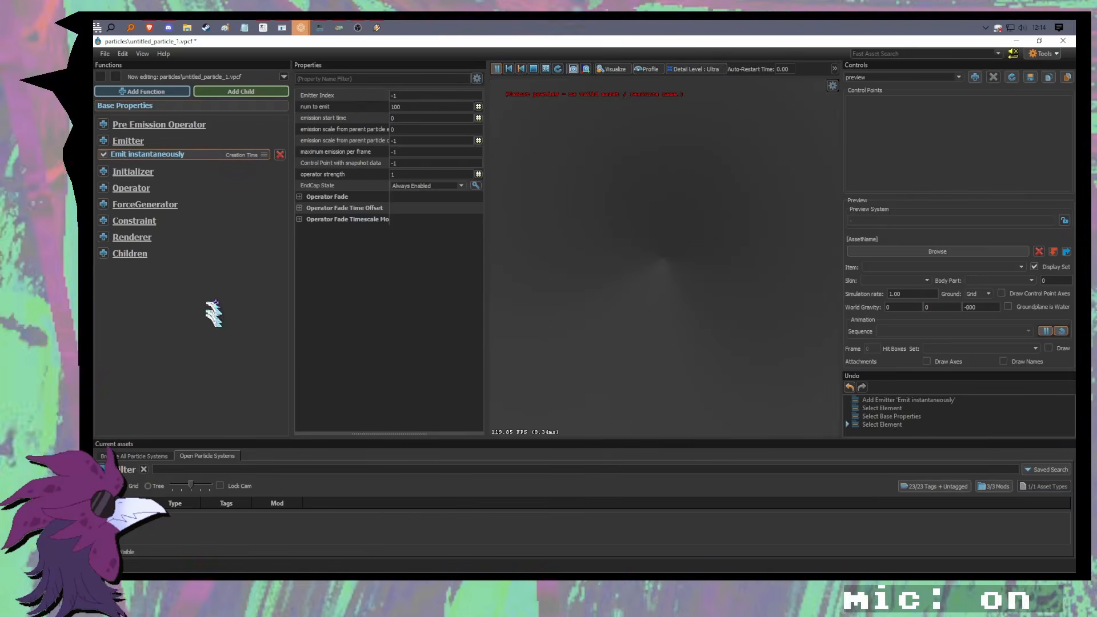
Step: Find the initializers matching "position within sphere" and add Position within sphere random to the particle system
click(104, 172)
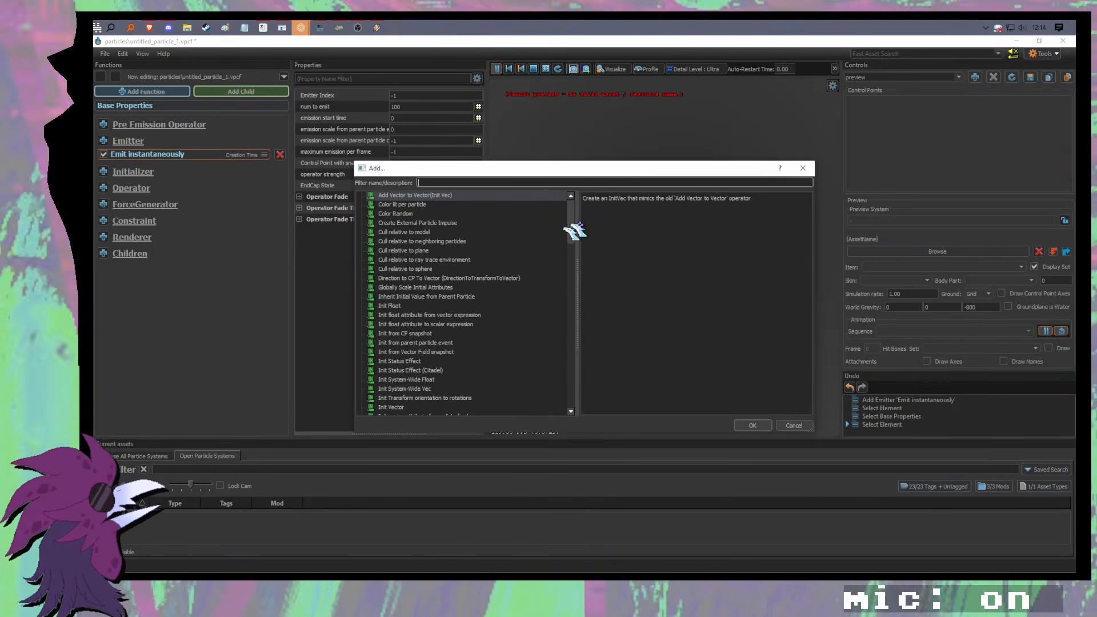
drag(578, 243, 578, 220)
click(489, 183)
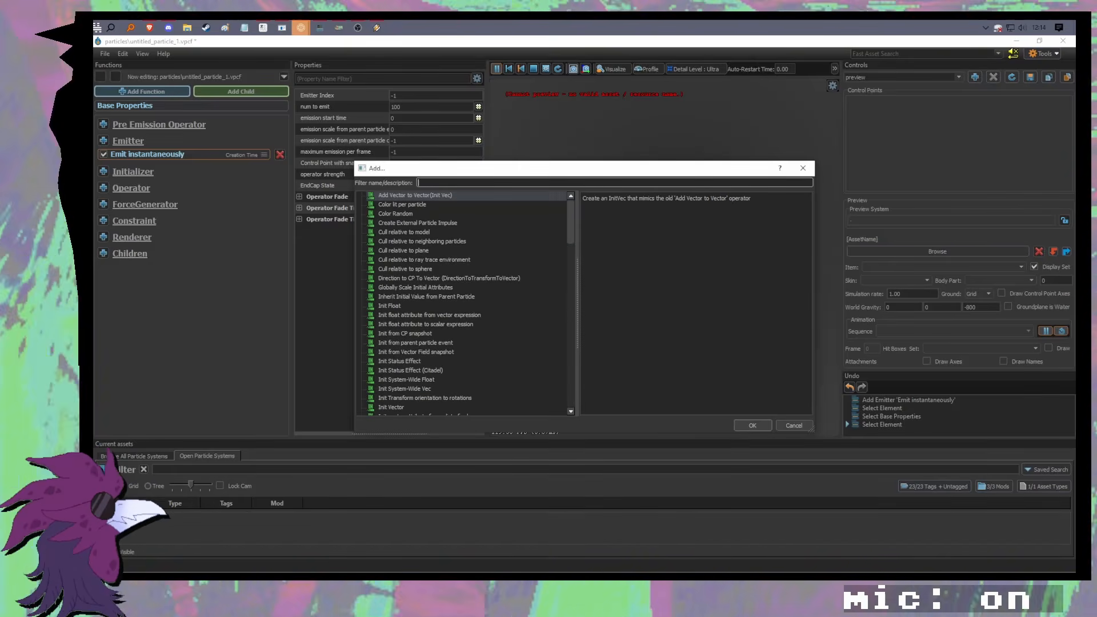
text(position)
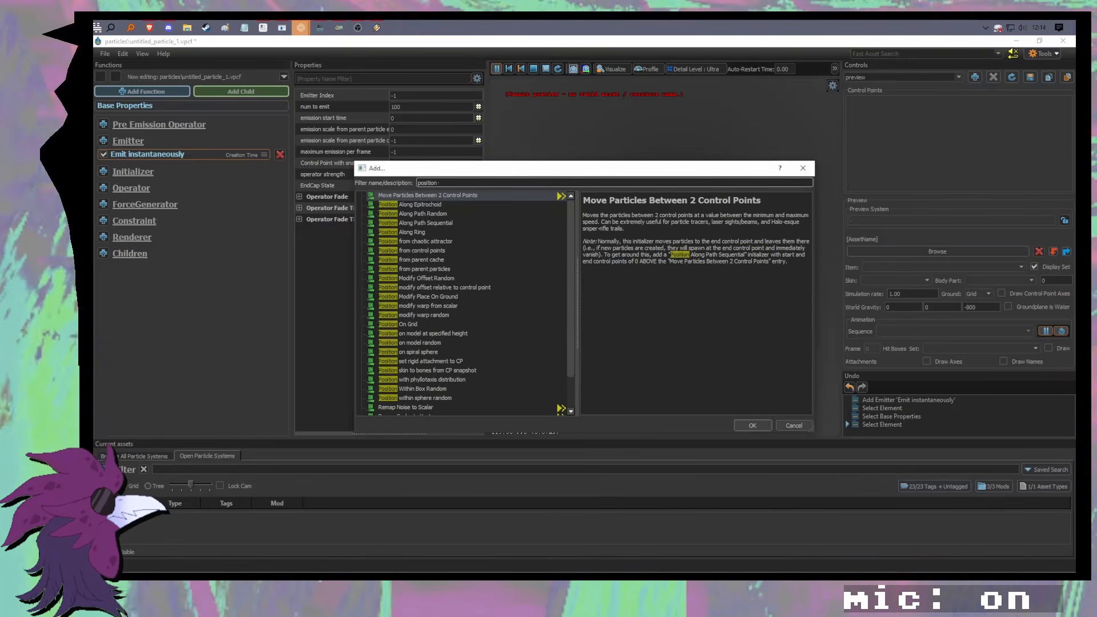
text( within sphere)
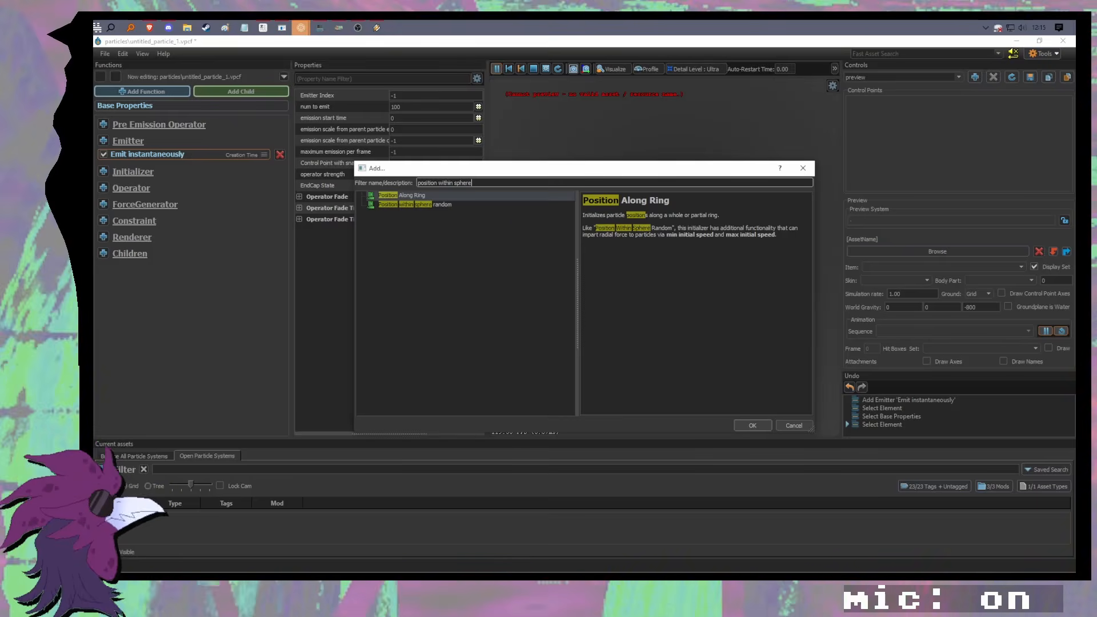
click(422, 204)
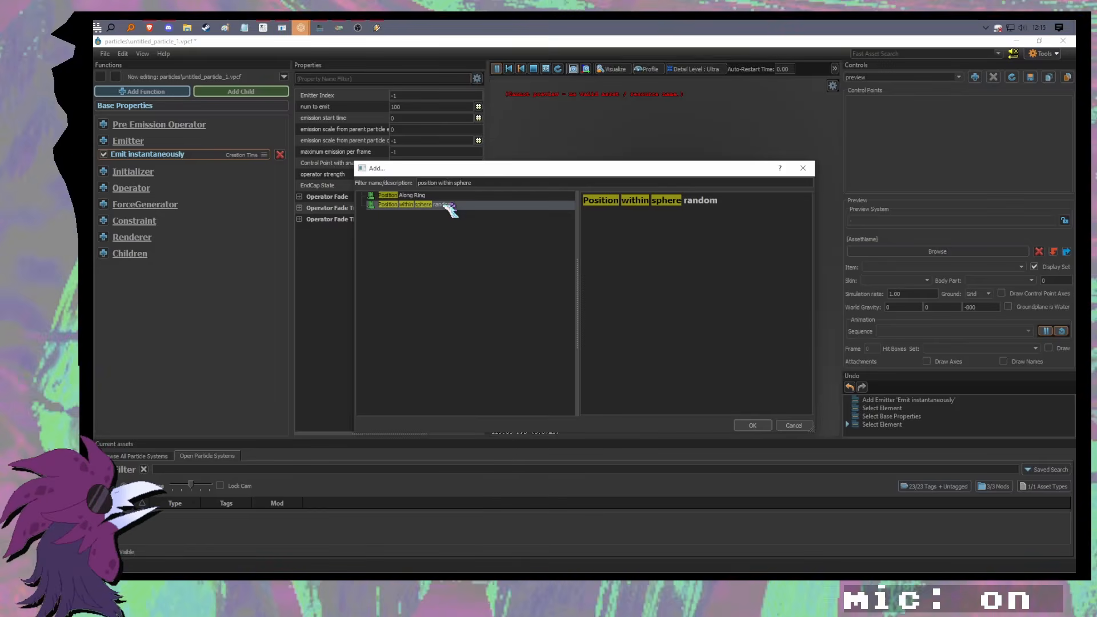
double_click(429, 207)
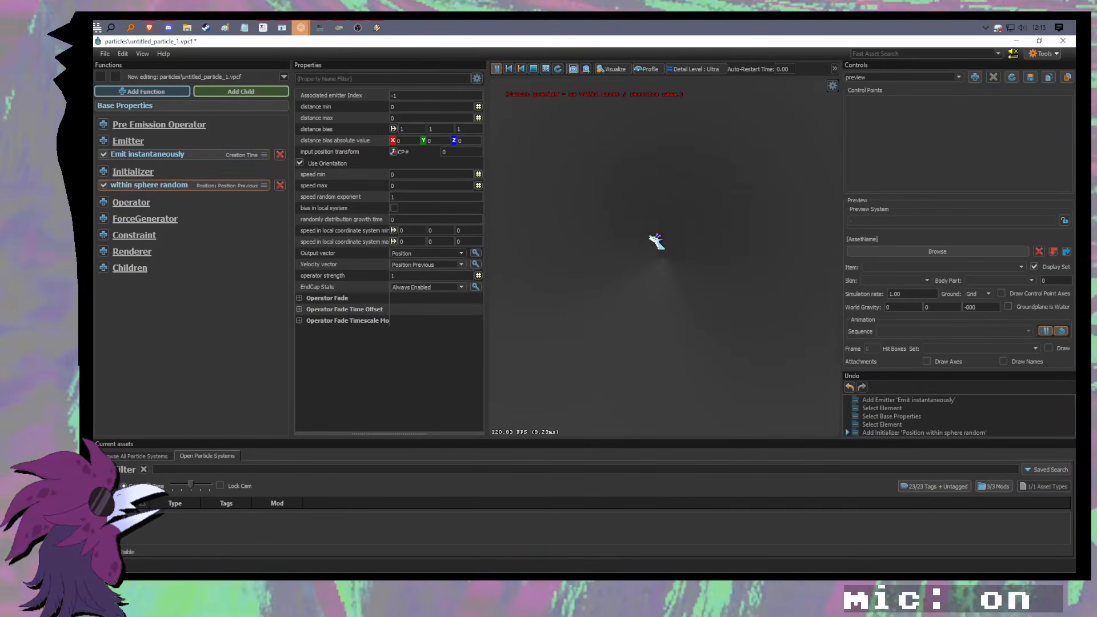
Step: Set the maximum distance of the within sphere random initializer to 10
key(s)
drag(650, 236, 583, 220)
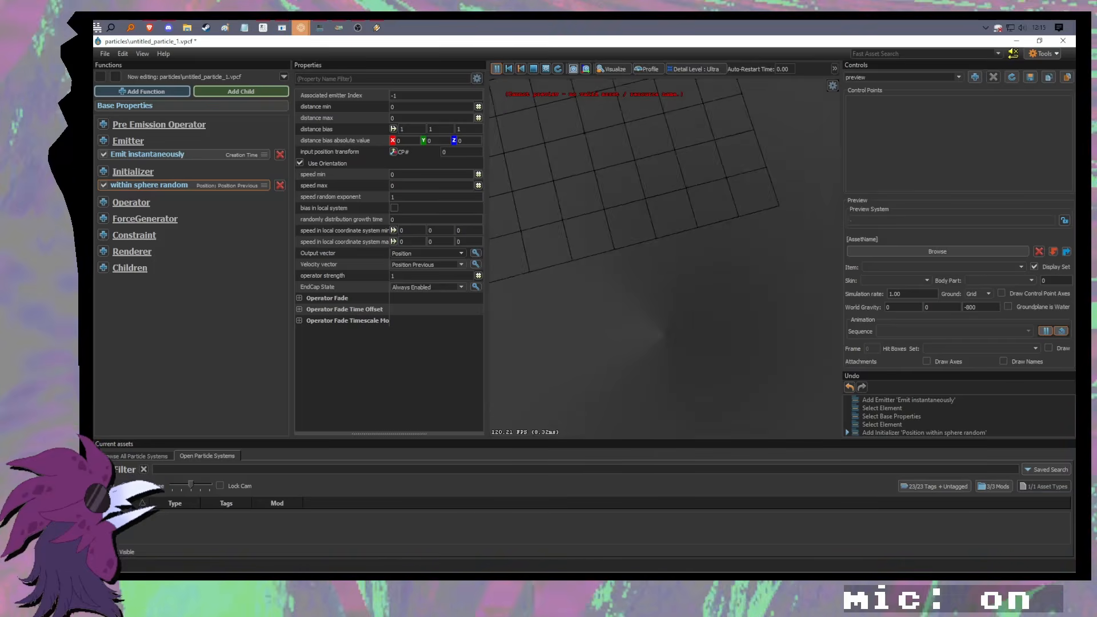
mouse_move(664, 256)
mouse_down()
mouse_move(643, 221)
mouse_move(664, 256)
mouse_move(678, 240)
mouse_up()
key(s)
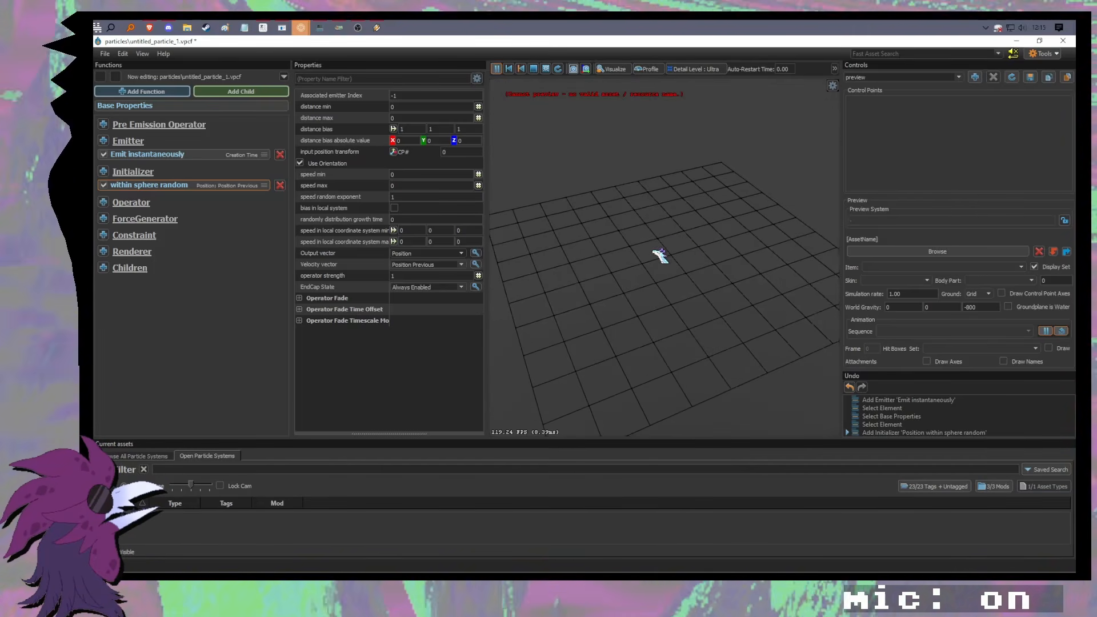
click(341, 107)
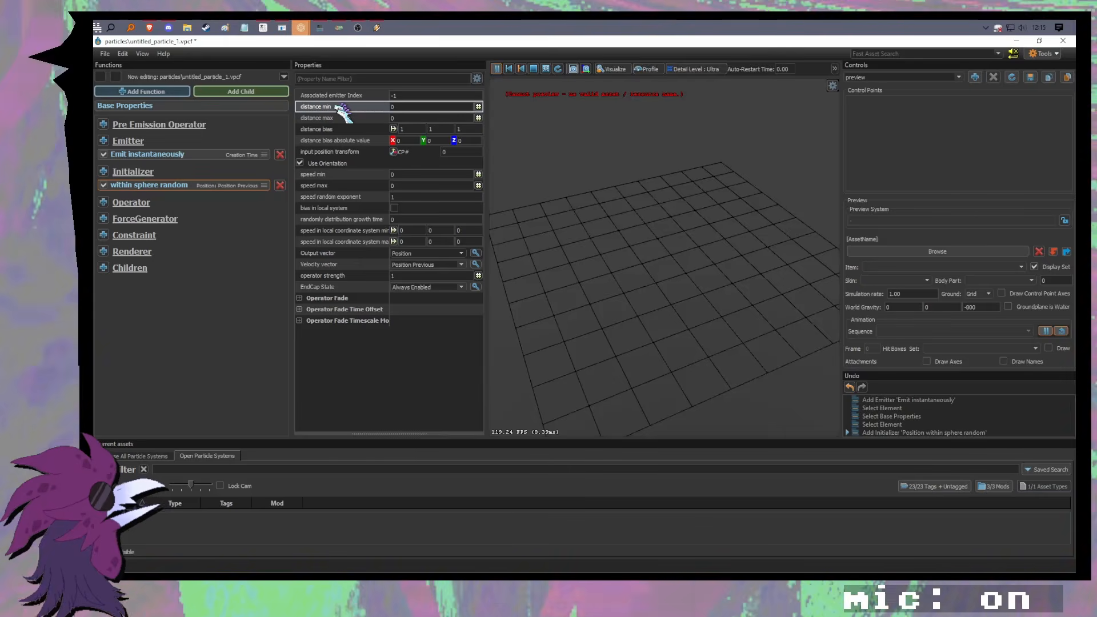
click(403, 118)
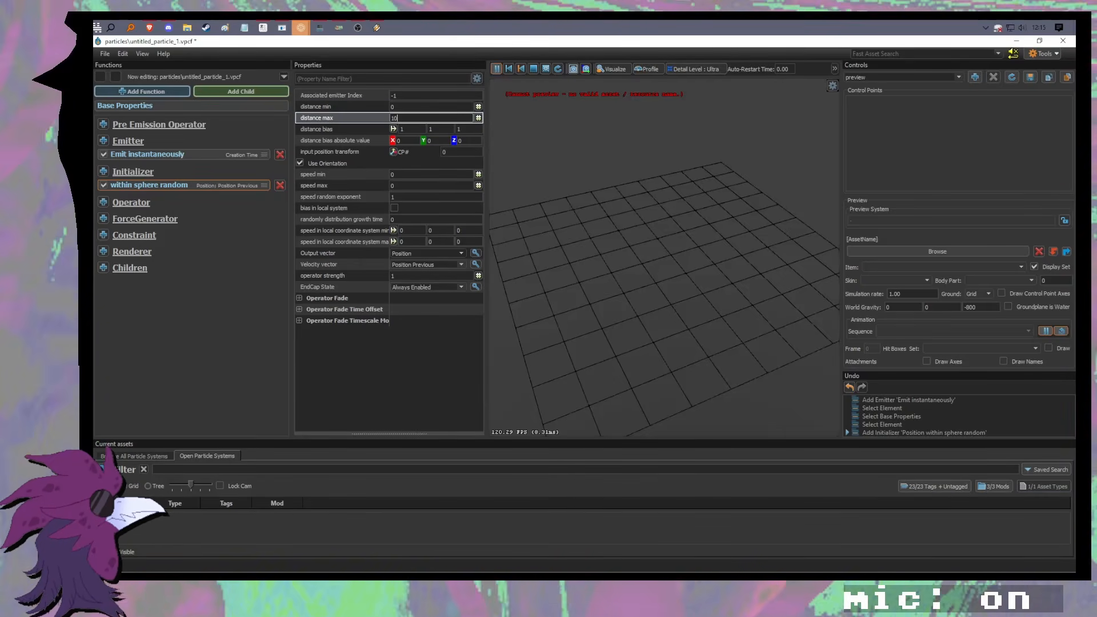
text(10)
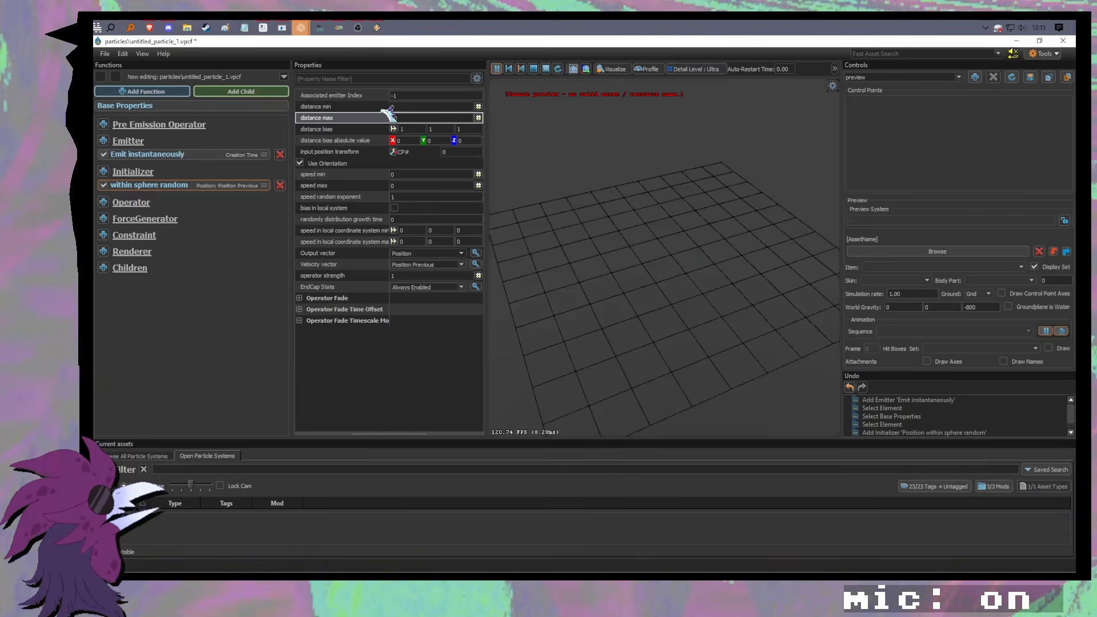
click(333, 108)
click(415, 122)
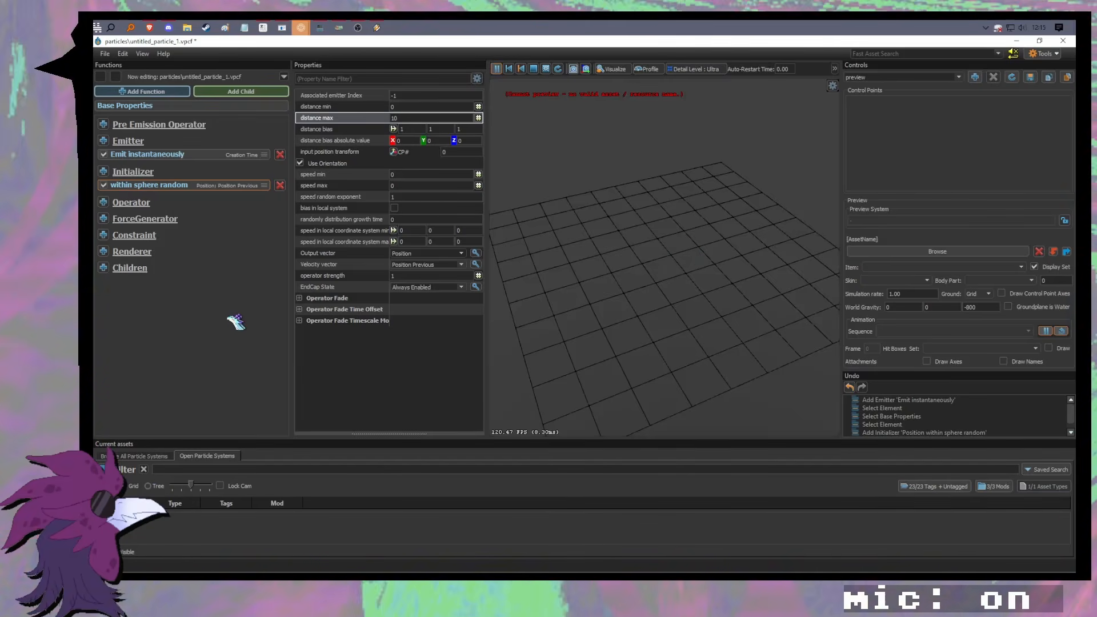
Step: Review the properties of the Emit instantaneously emitter and the within sphere random initializer
click(162, 188)
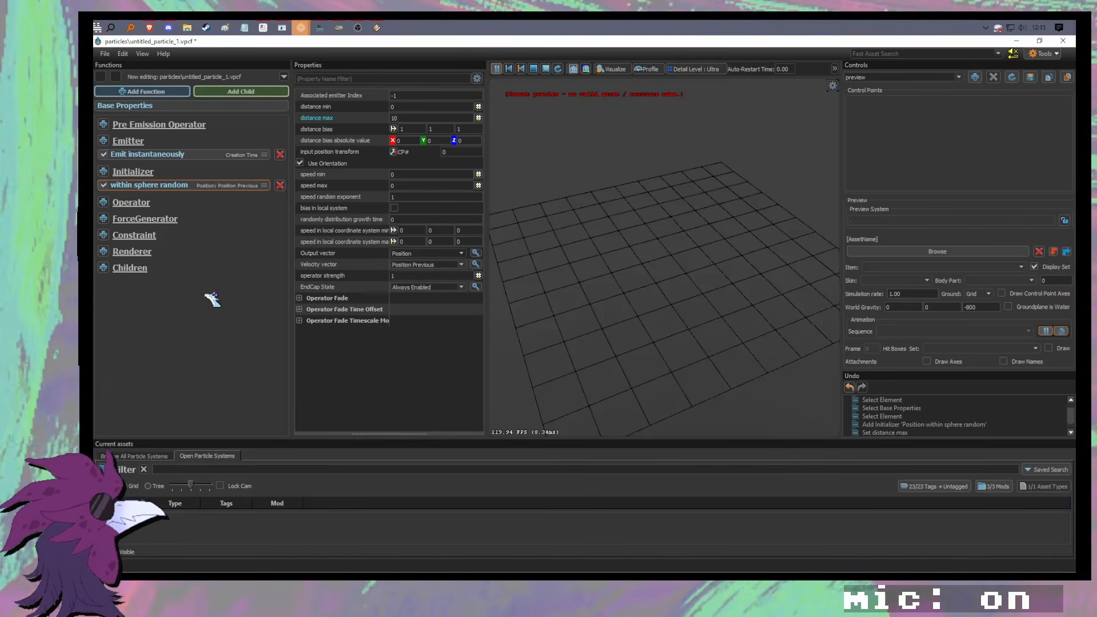
click(178, 153)
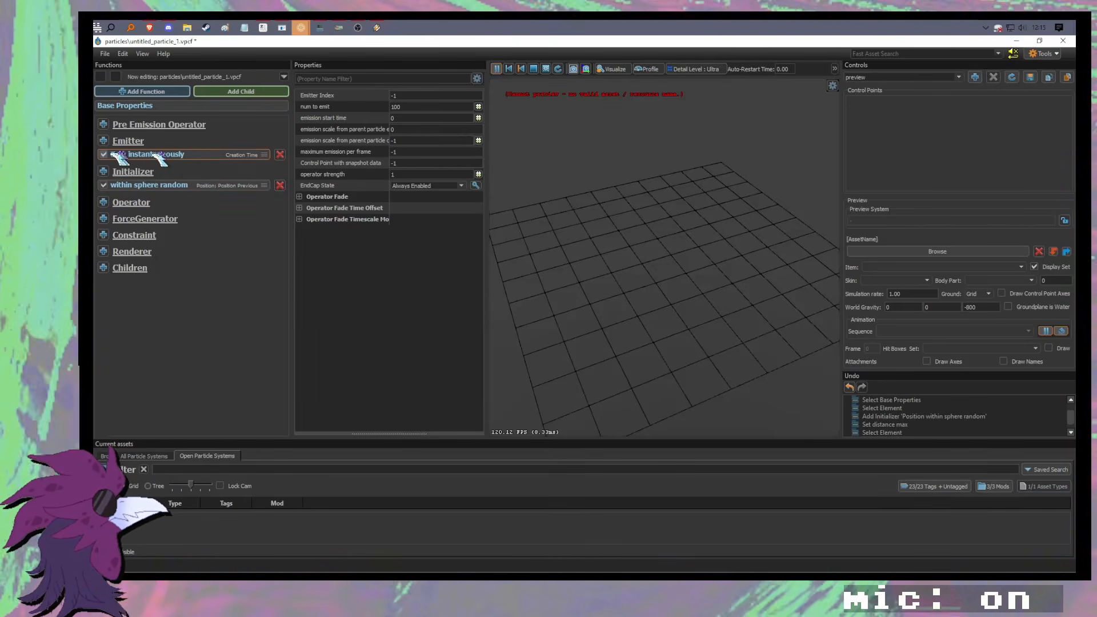
click(181, 154)
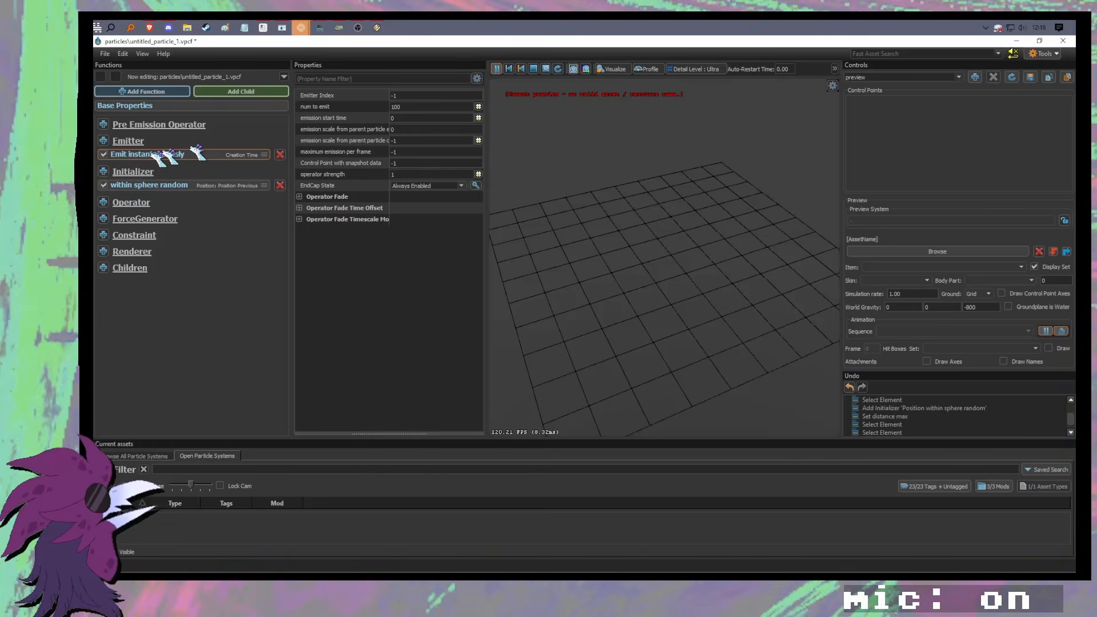
click(145, 184)
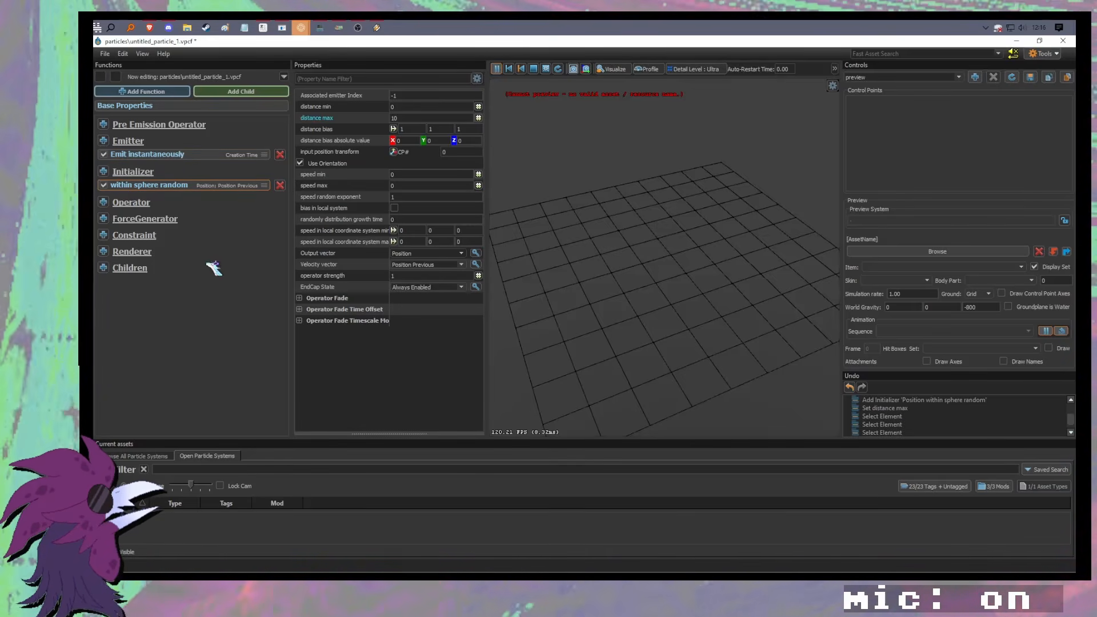
Step: Browse the available renderers and read the descriptions of several, including Projected Texture Renderer and Render Simple Model Collection
click(104, 252)
scroll(472, 307, down, 2)
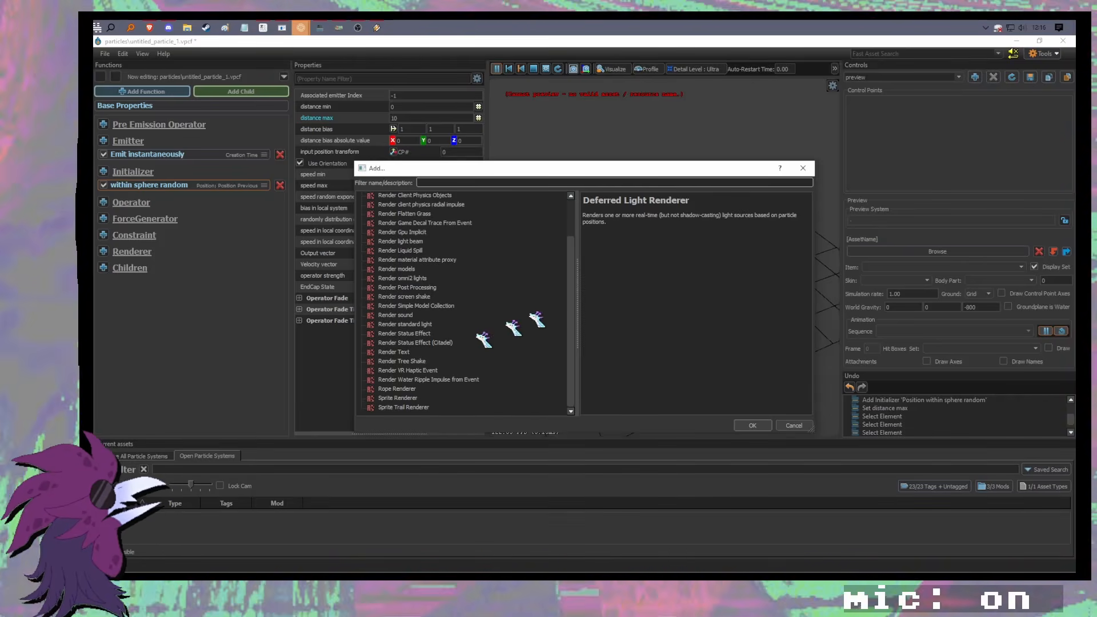
drag(573, 314, 574, 258)
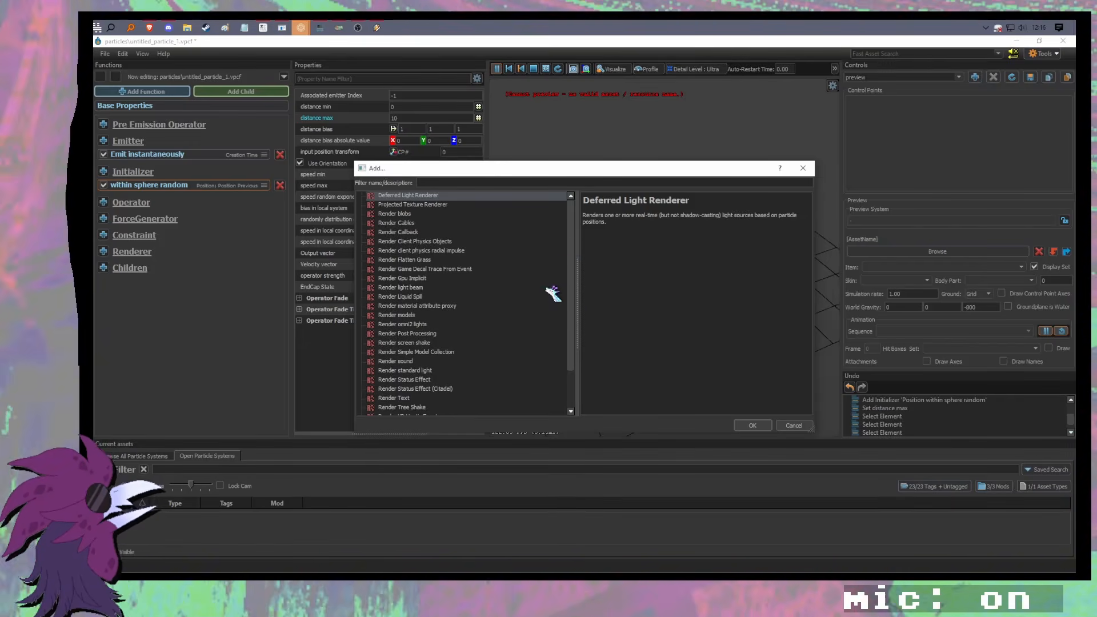
click(461, 270)
click(458, 297)
click(440, 234)
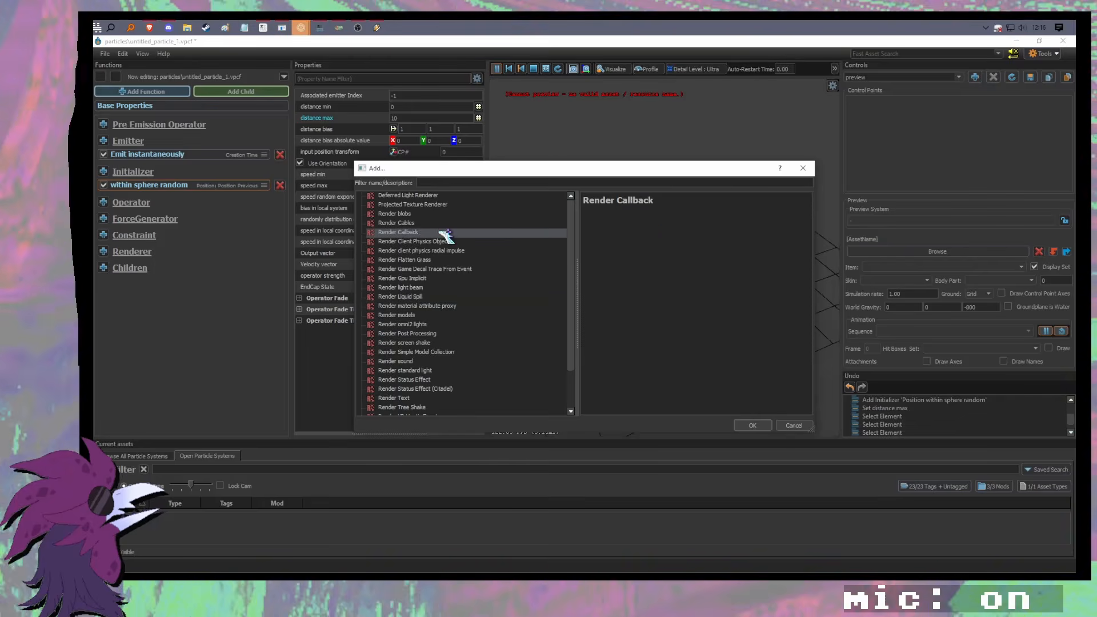
click(437, 241)
click(433, 213)
click(435, 204)
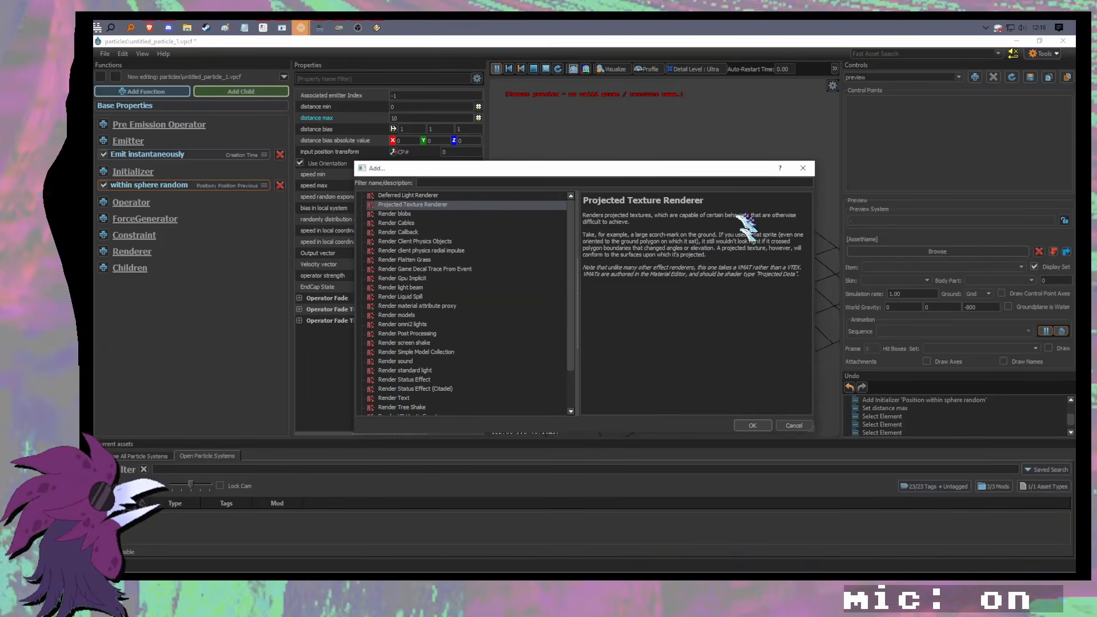
drag(443, 233, 426, 350)
scroll(434, 346, down, 2)
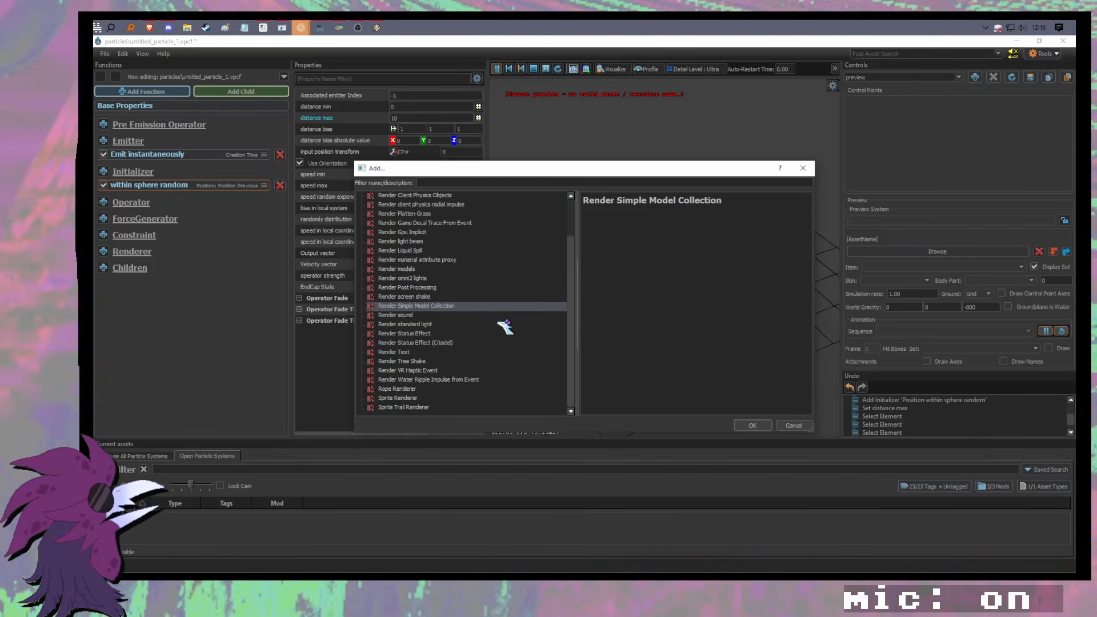
Step: Add the Sprite Renderer to the particle system
drag(559, 170, 561, 160)
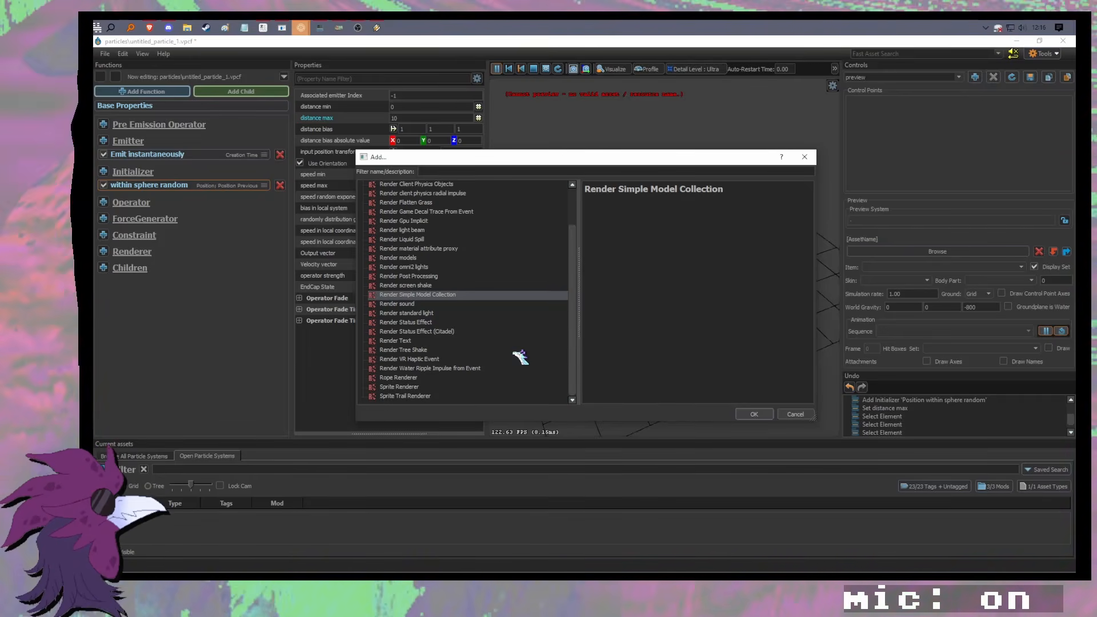
click(402, 387)
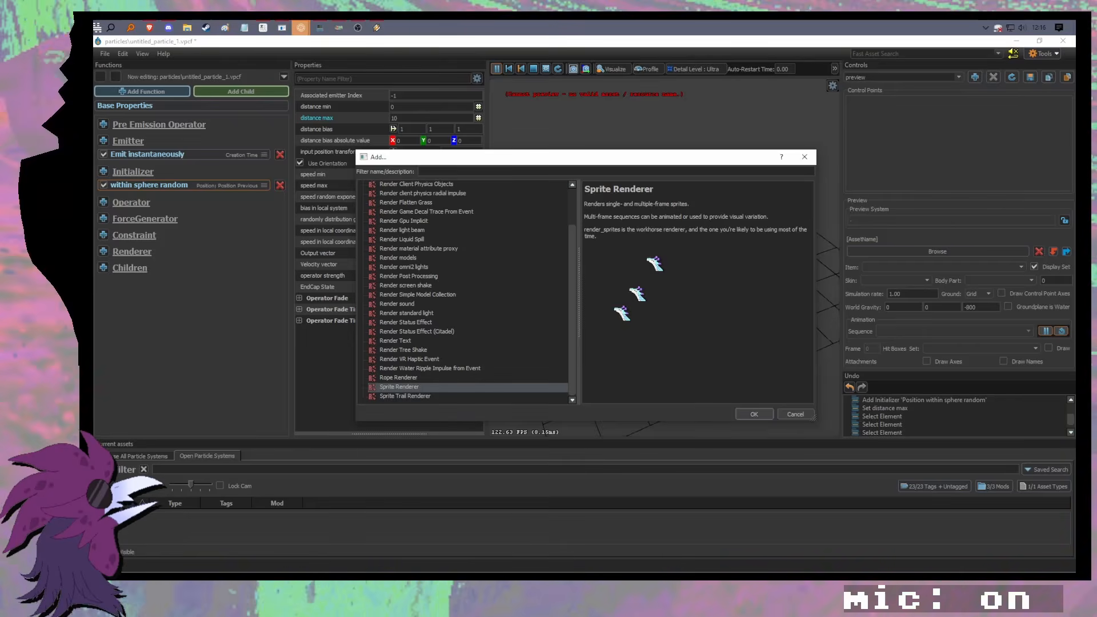
double_click(391, 387)
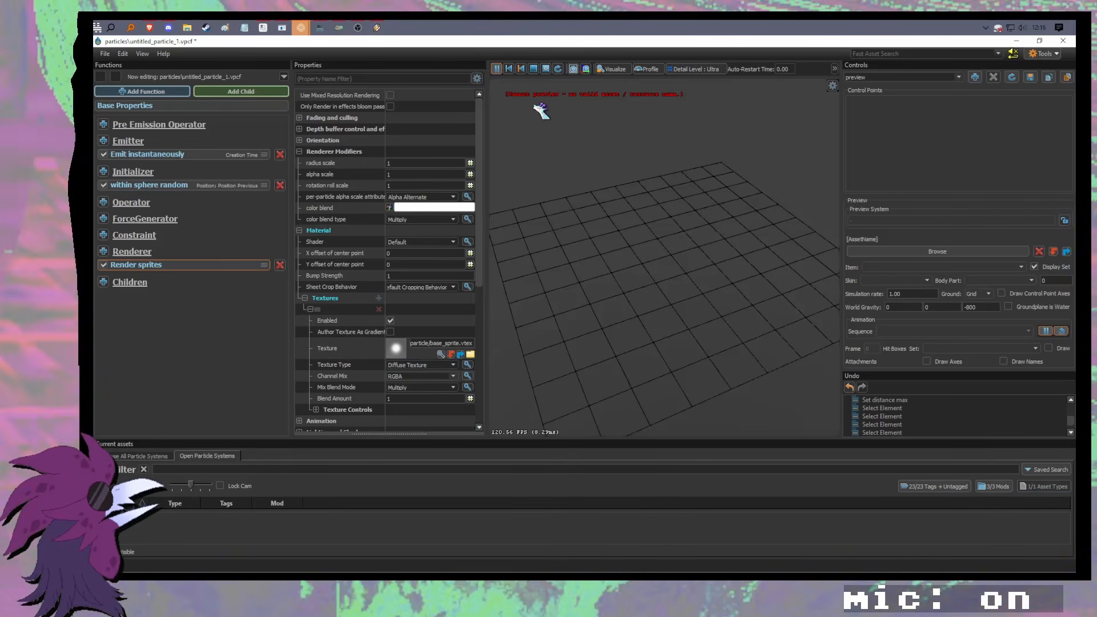
Step: Start saving the particle system under a new name, creating and opening a folder named test inside the particles folder
click(105, 54)
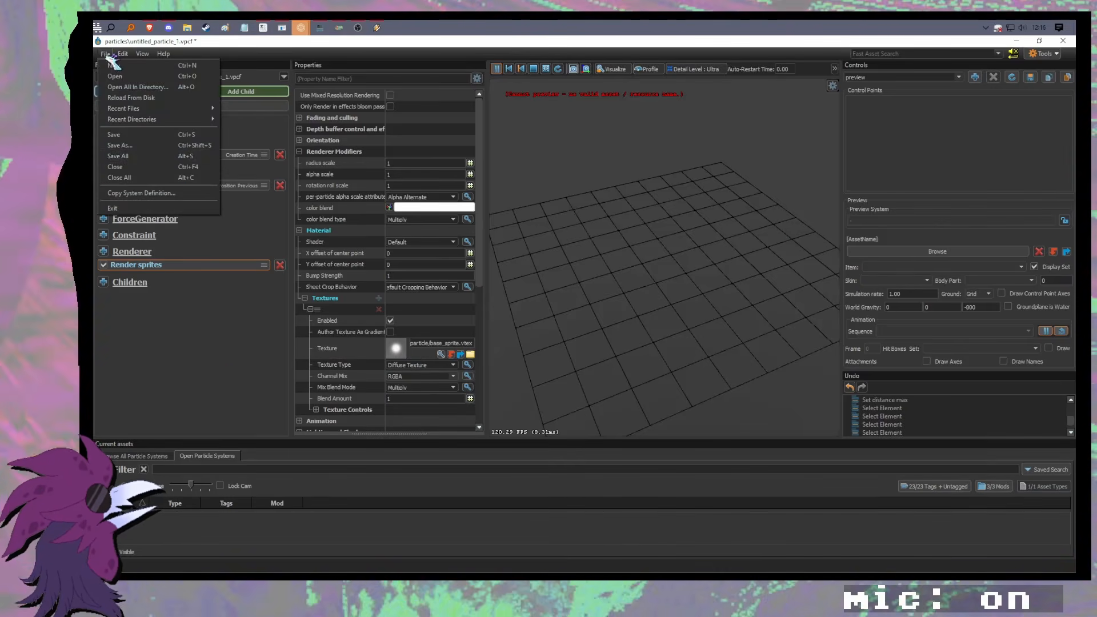
click(130, 145)
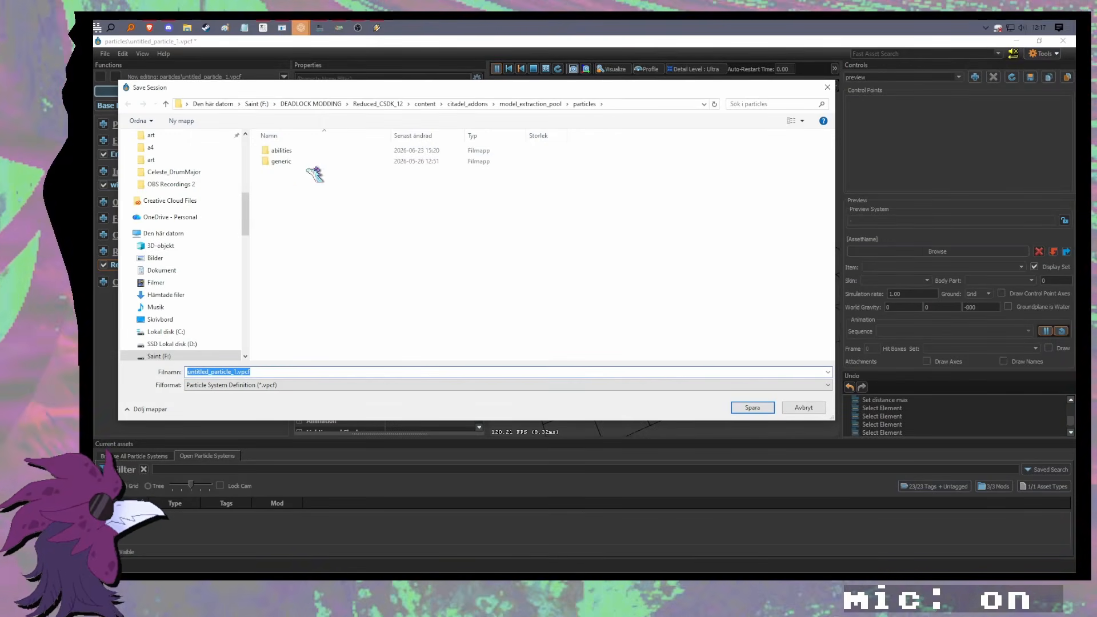
right_click(307, 203)
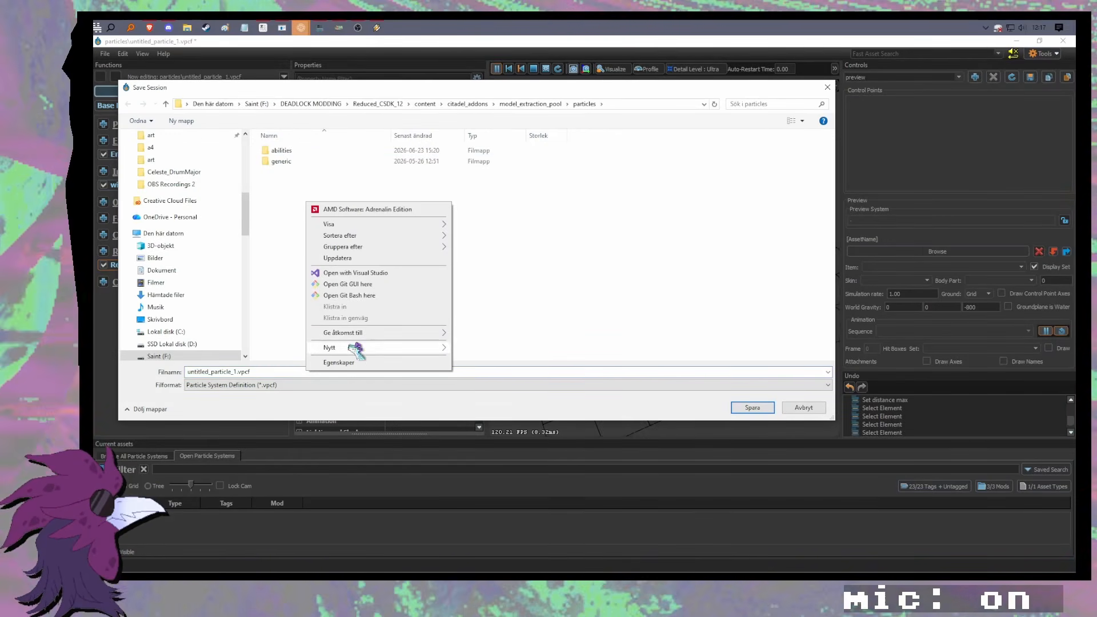
mouse_move(355, 347)
click(478, 348)
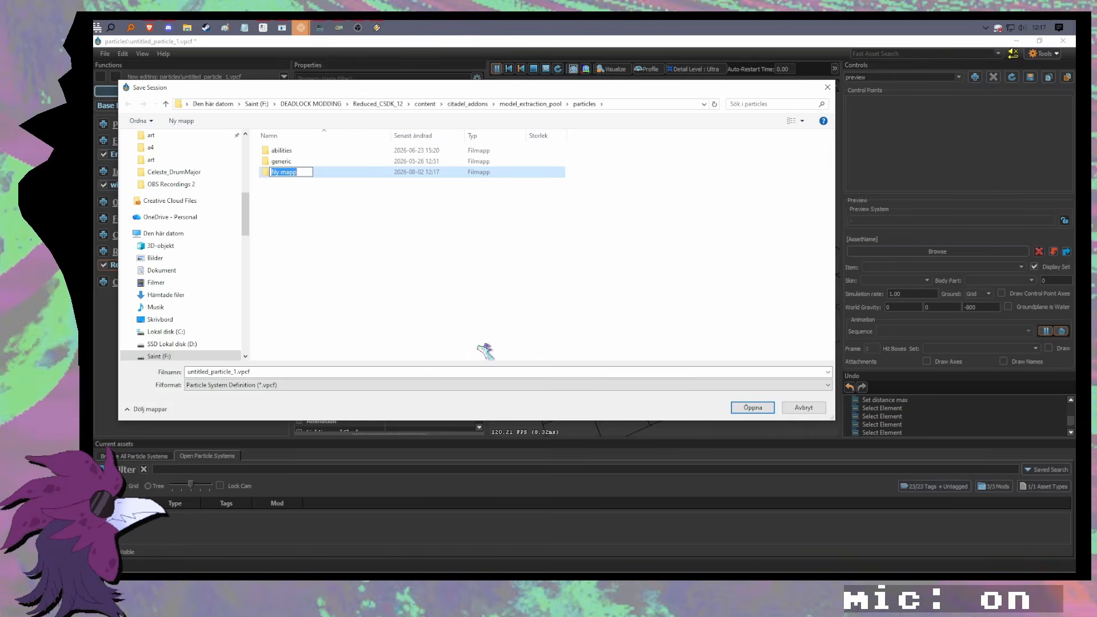
text(test)
key(Return)
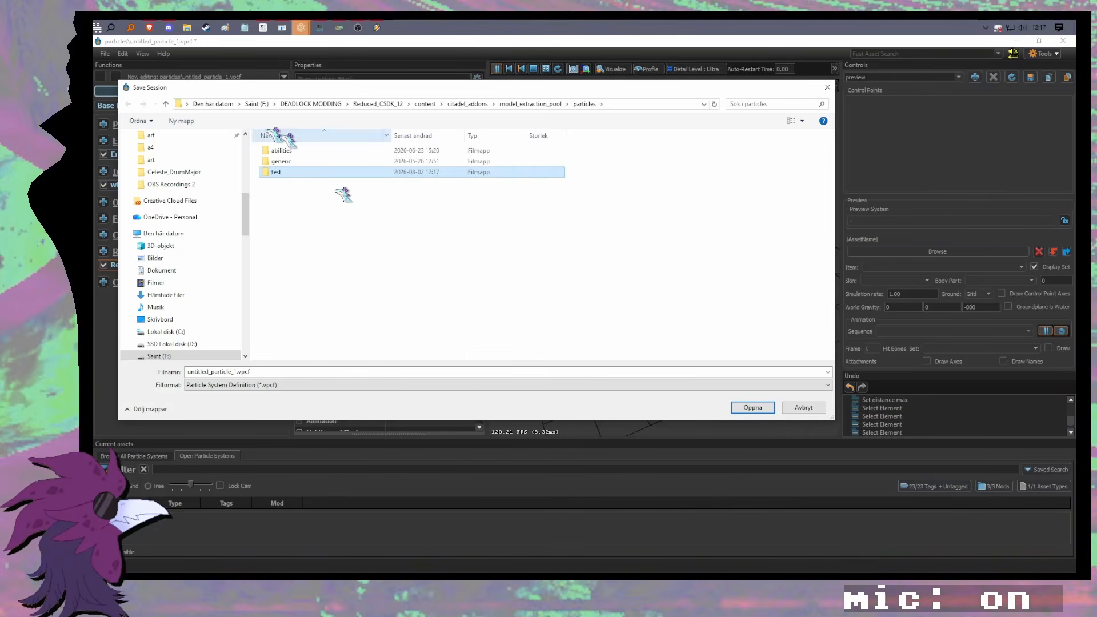
double_click(281, 172)
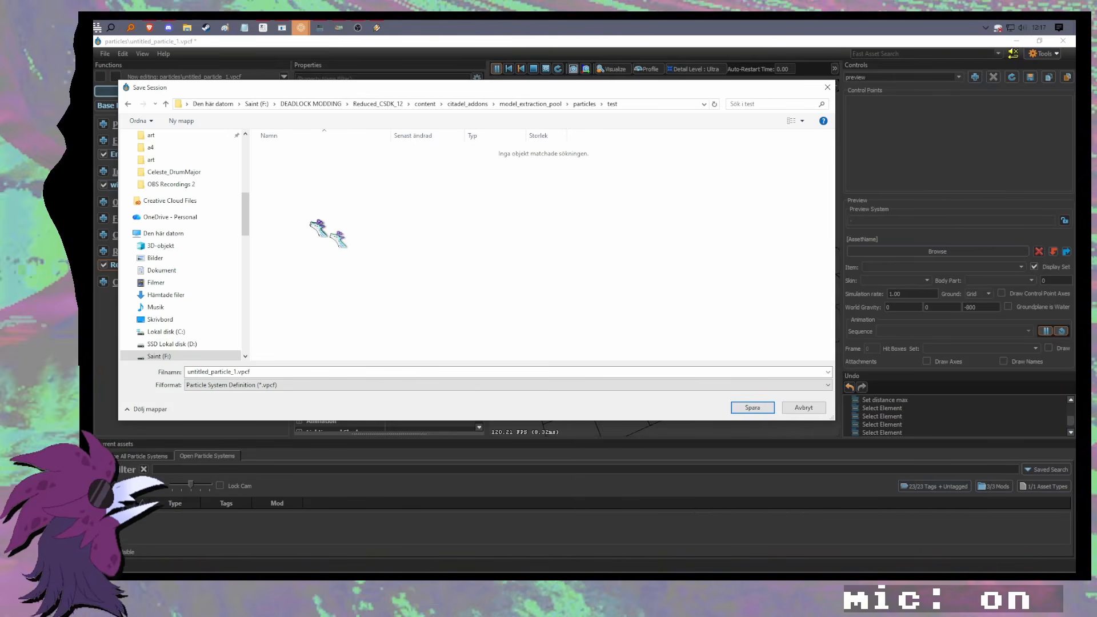
Step: Save the particle system as tutorial_sparkle in the test folder
click(365, 373)
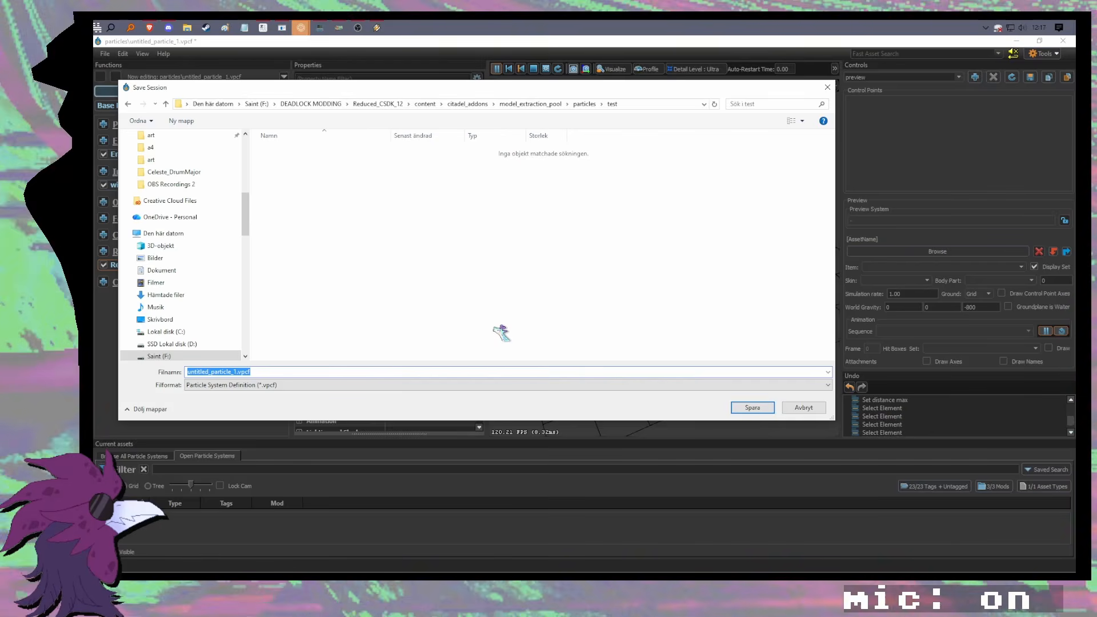
text(tuto)
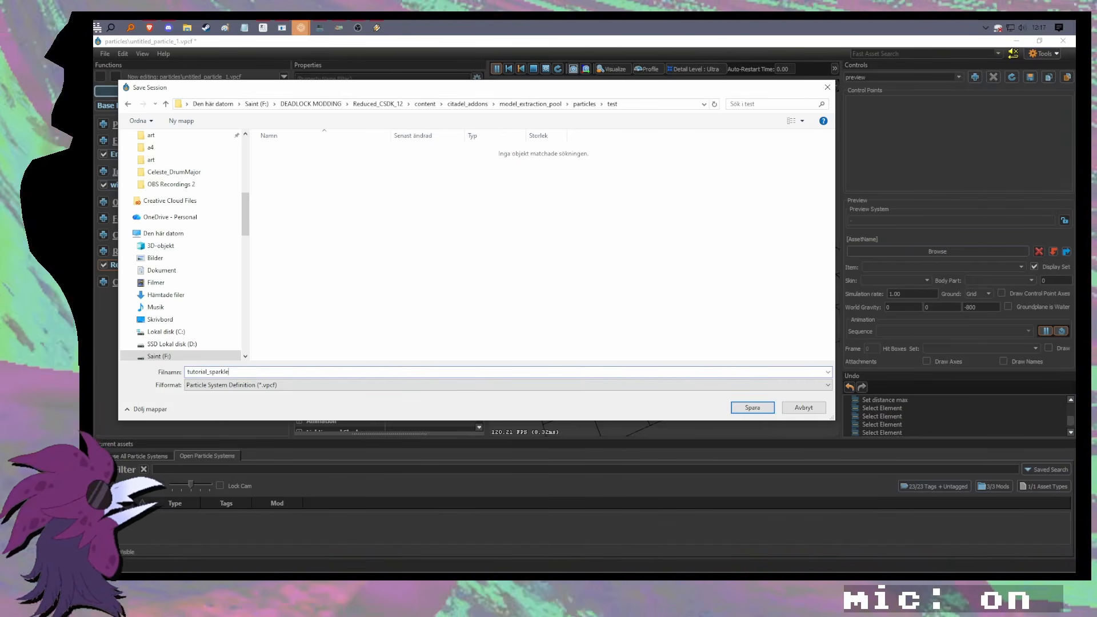
text(rial_sparkle)
key(Return)
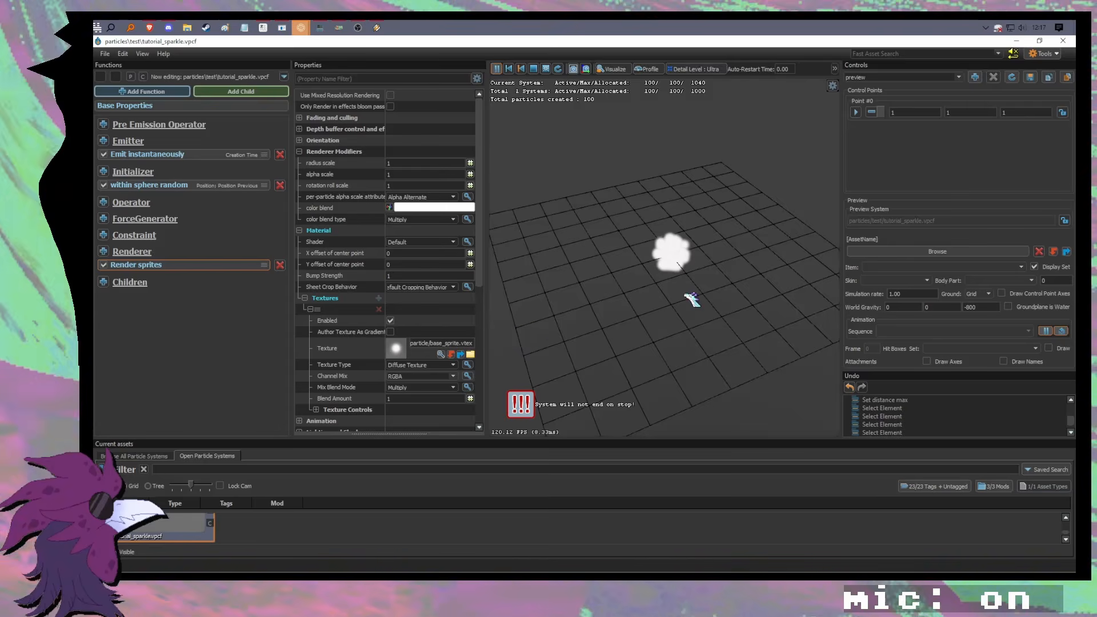
Step: Try a maximum distance of 509 for the within sphere random initializer and check the particle spread in the preview
mouse_move(696, 313)
mouse_down()
mouse_move(691, 329)
mouse_move(672, 317)
mouse_move(677, 291)
mouse_move(711, 303)
mouse_move(677, 328)
mouse_move(692, 316)
mouse_up()
key(w)
key(s)
key(w)
key(s)
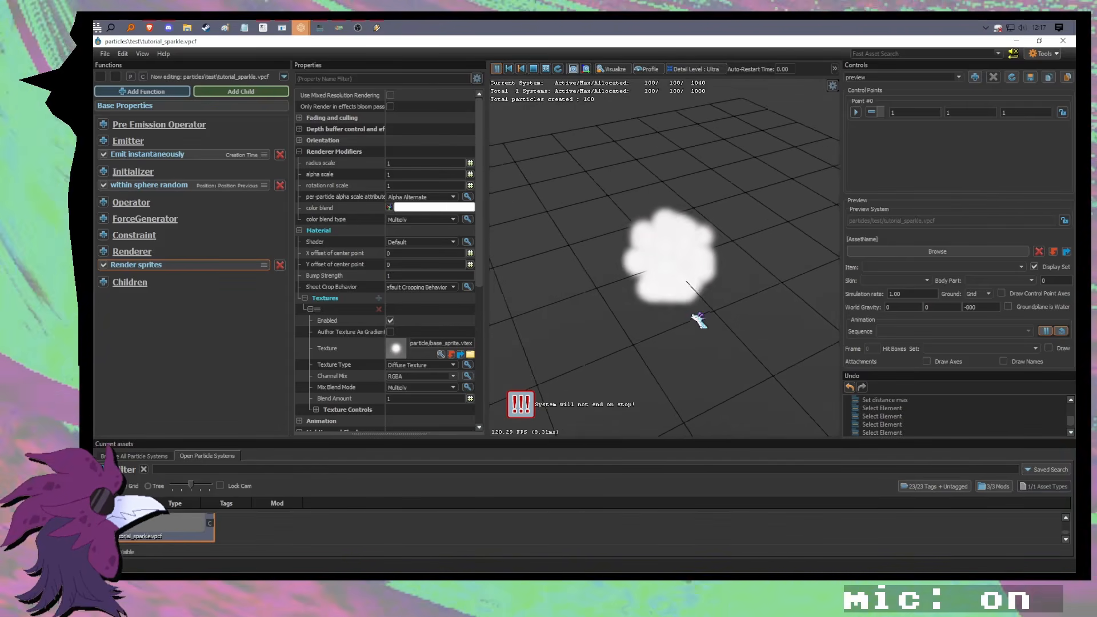
scroll(693, 315, down, 4)
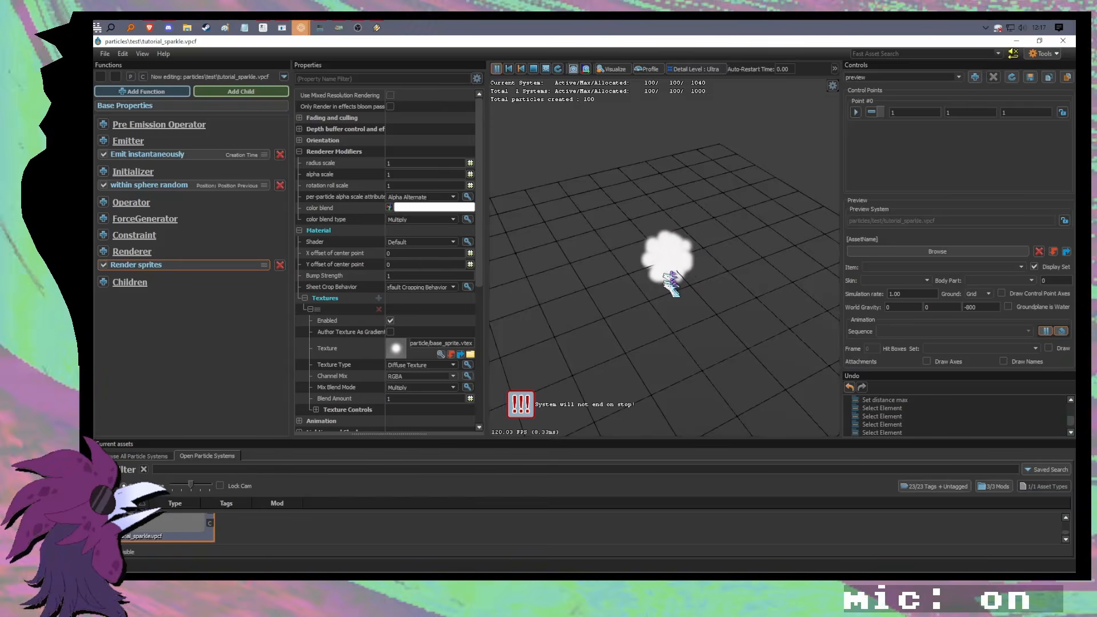
click(216, 184)
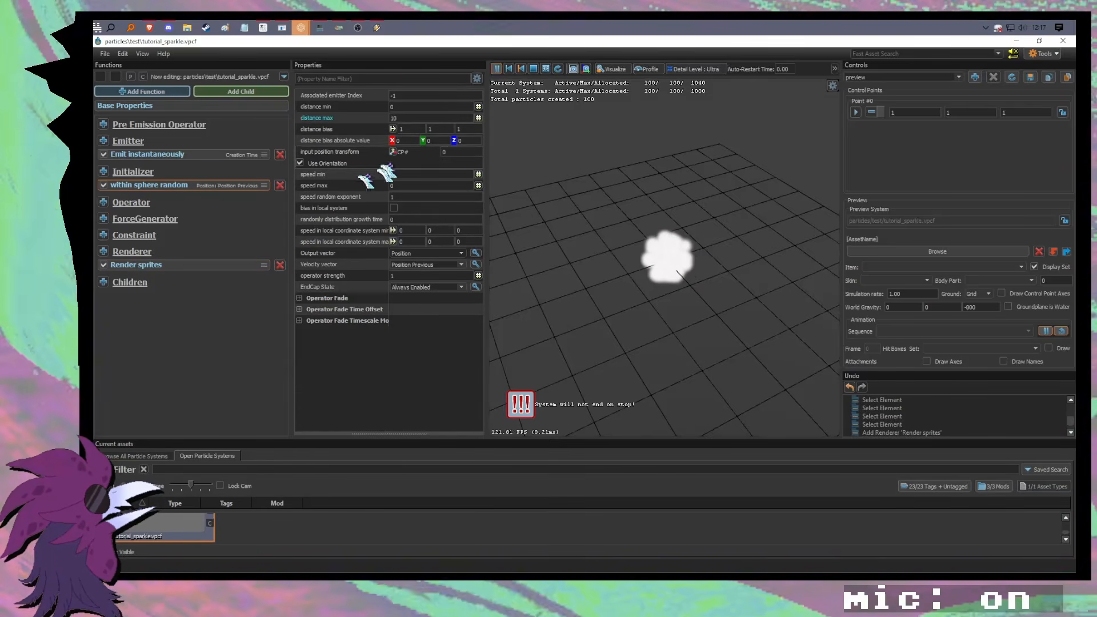
click(398, 118)
key(BackSpace)
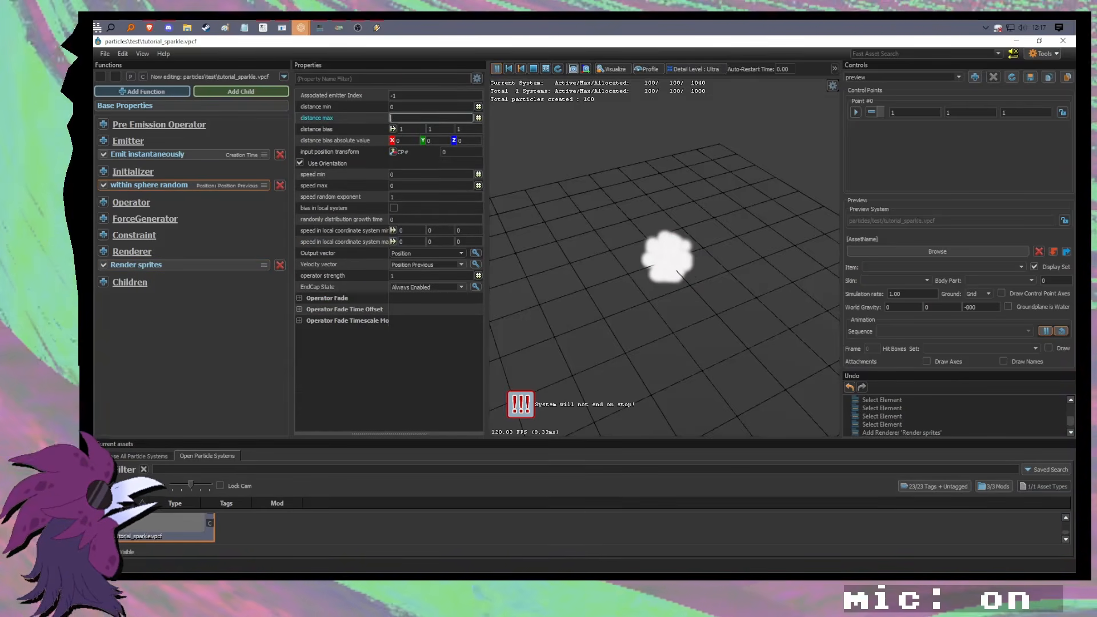
text(509)
right_drag(635, 229, 634, 372)
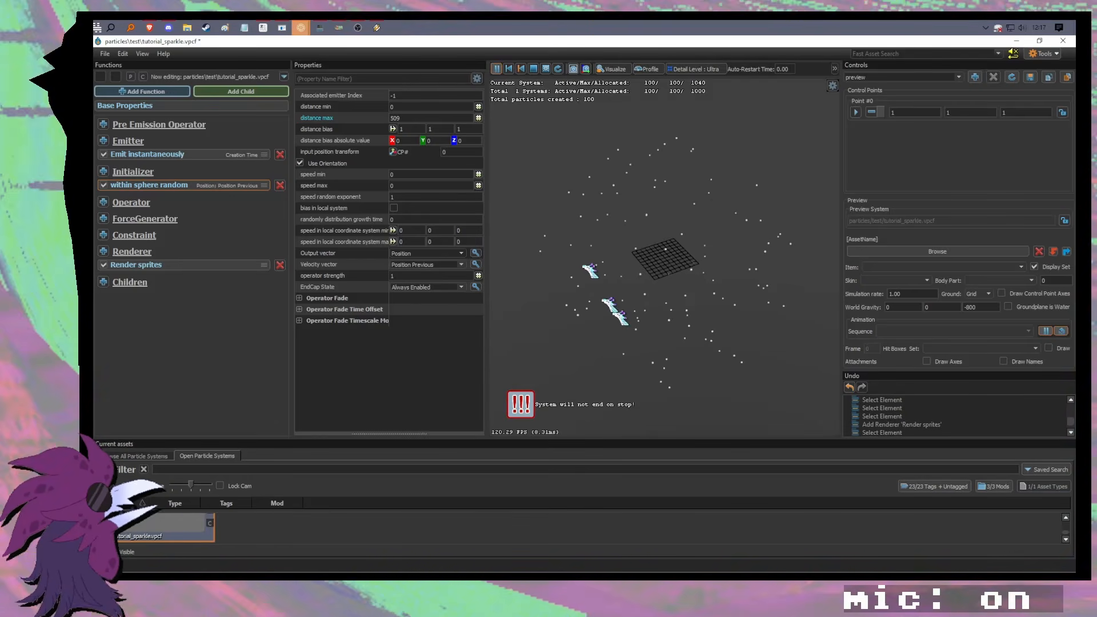
Step: Try a maximum distance of 30 for the within sphere random initializer and view the particle cluster up close
click(422, 119)
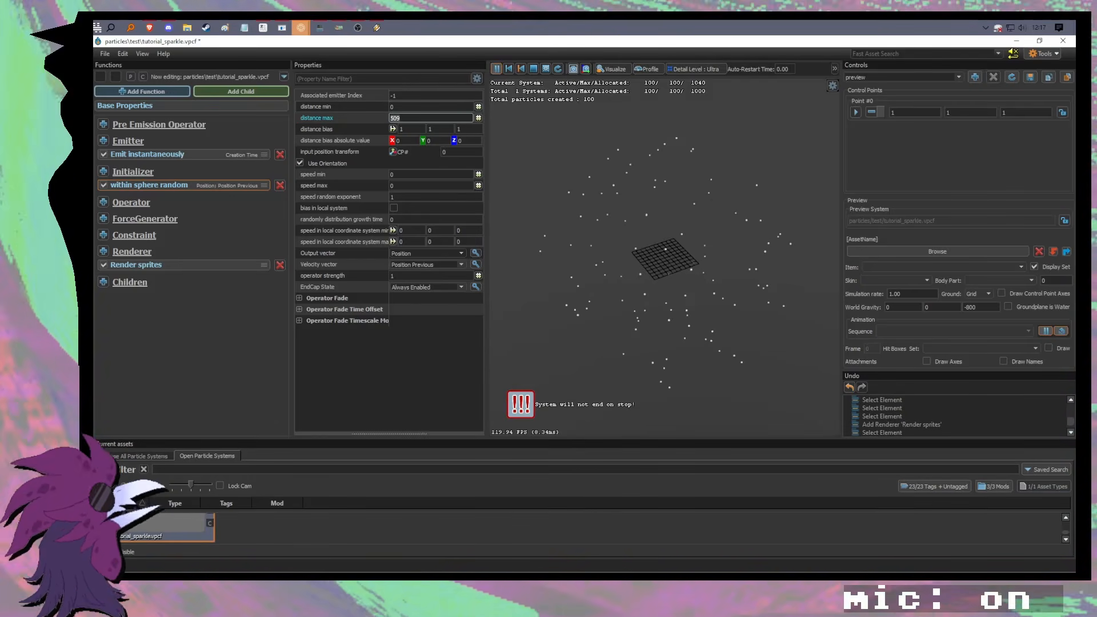
key(Return)
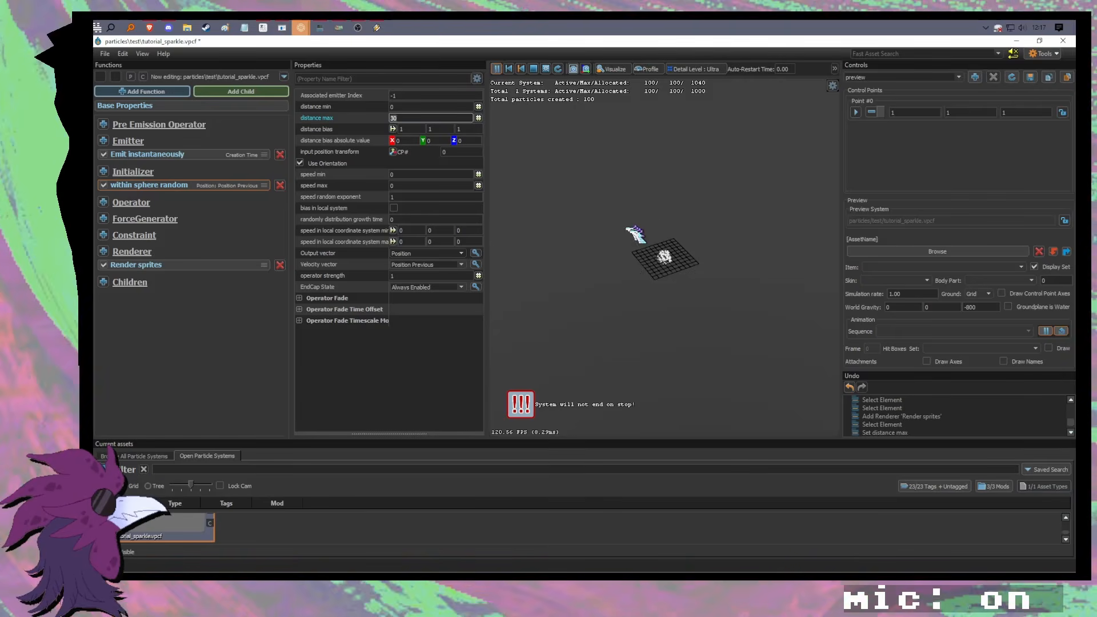
right_drag(628, 227, 669, 243)
scroll(628, 227, up, 3)
key(w)
key(s)
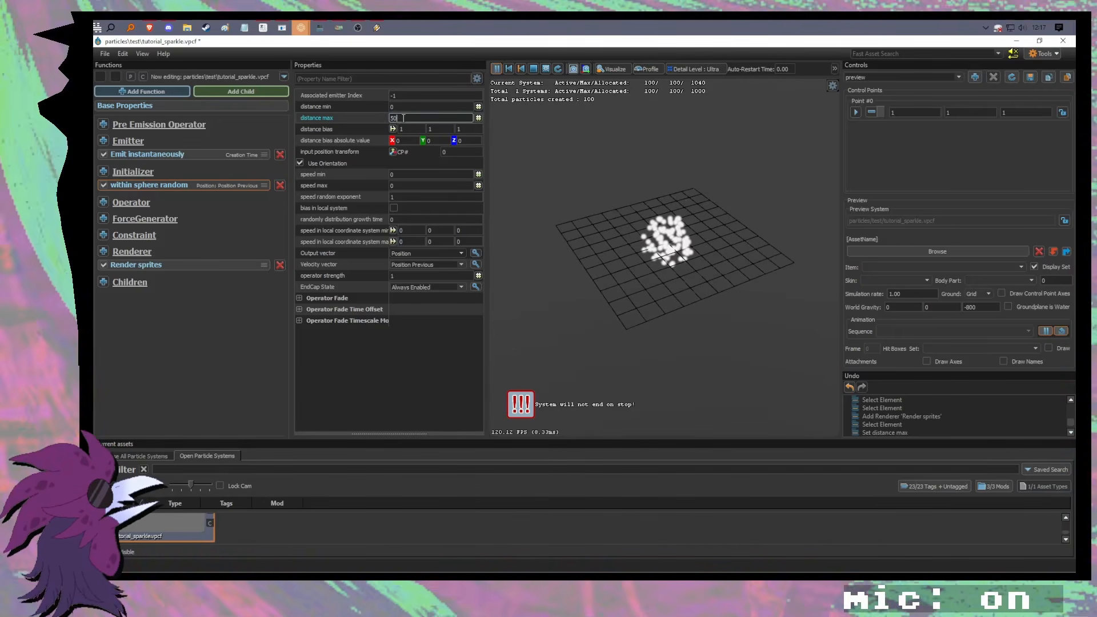
Step: Try a maximum distance of 50 for the within sphere random initializer and settle on 70
text(50)
key(Return)
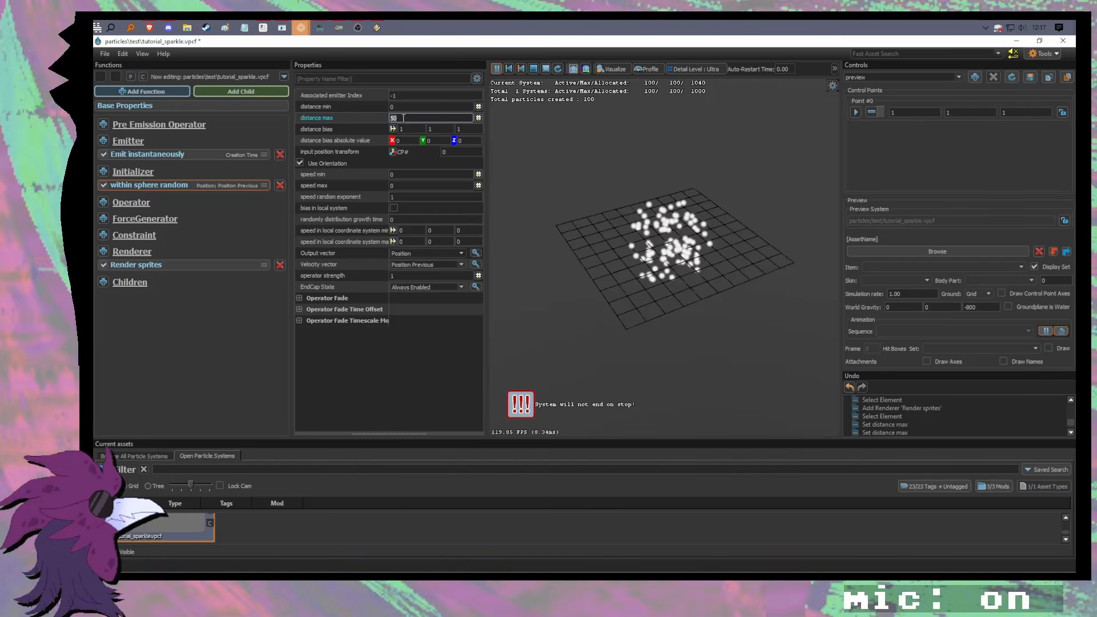
key(Return)
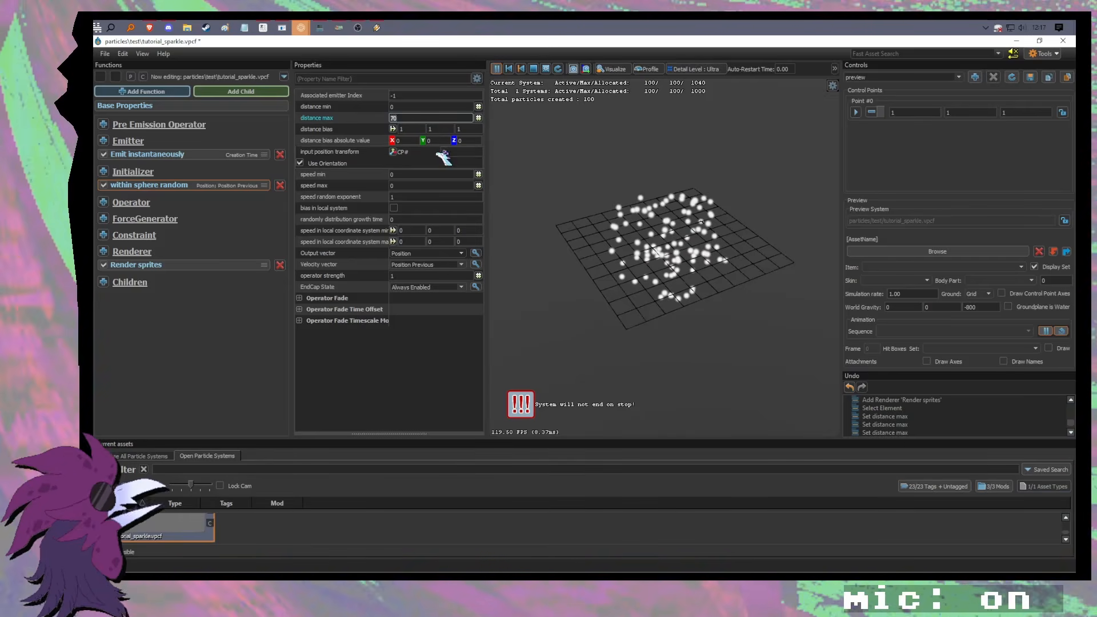
Step: Examine the scattered particles and the warning in the preview from different angles and distances
right_drag(647, 261, 676, 263)
key(w)
key(s)
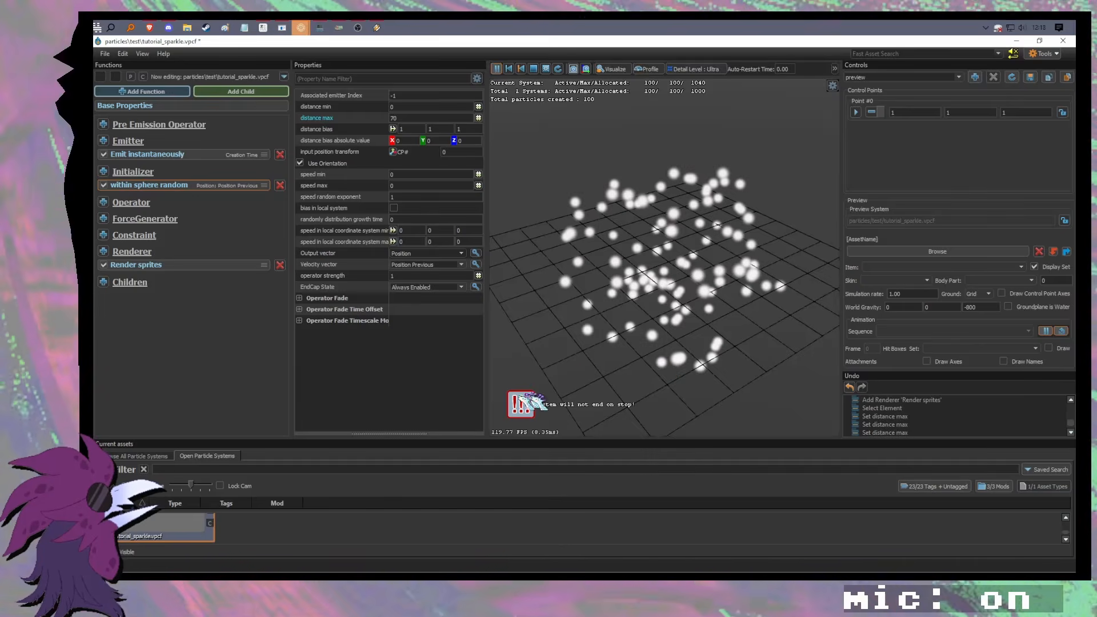
key(w)
mouse_move(521, 393)
right_down()
mouse_move(507, 382)
mouse_move(515, 395)
mouse_move(509, 375)
mouse_move(520, 375)
right_up()
key(s)
key(w)
scroll(777, 341, down, 3)
scroll(786, 331, up, 2)
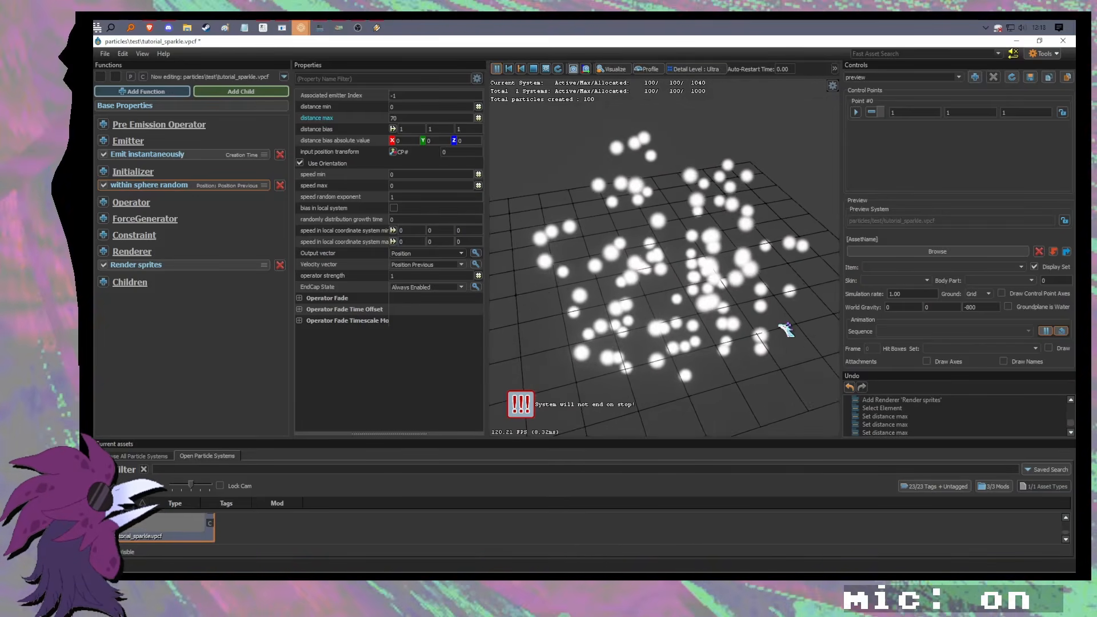
scroll(787, 329, down, 1)
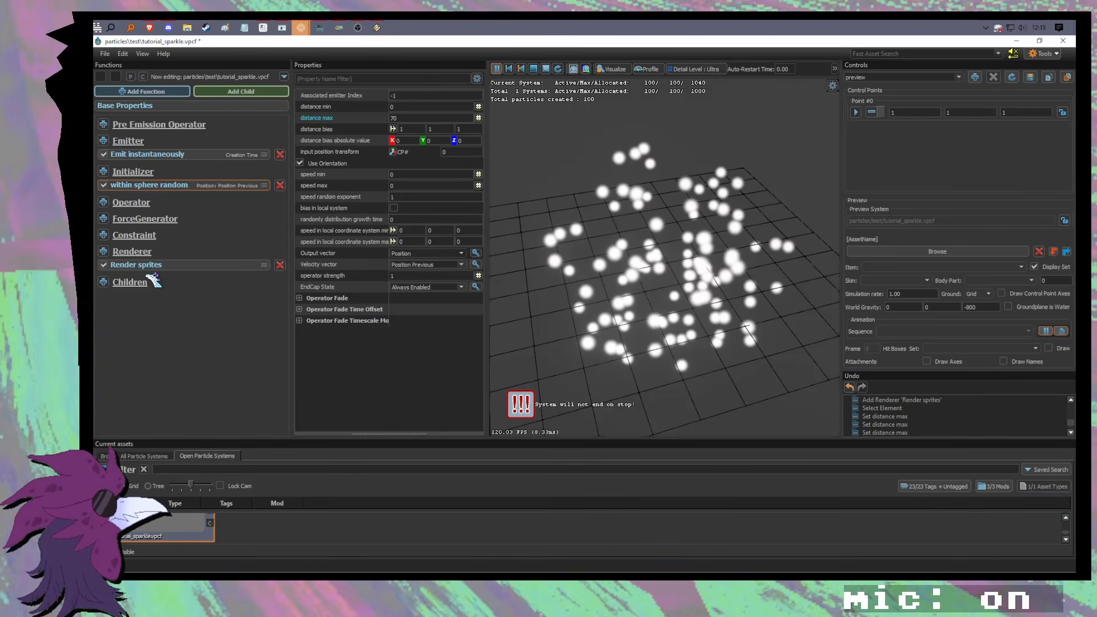
Step: Find the operators matching "life" and add Lifespan Decay to the particle system
click(103, 202)
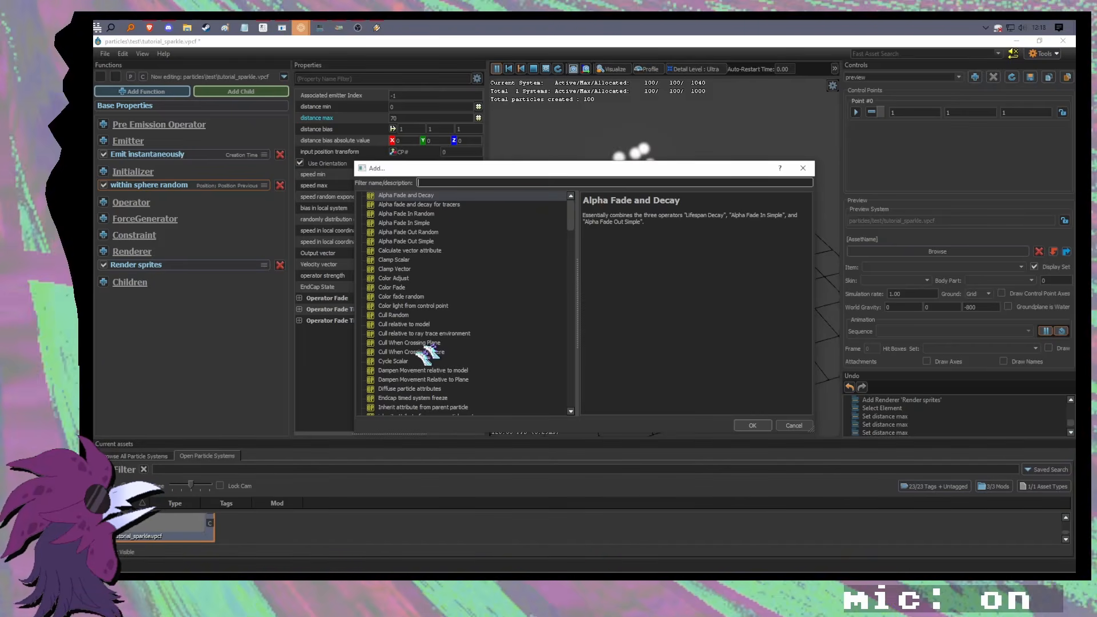
text(life)
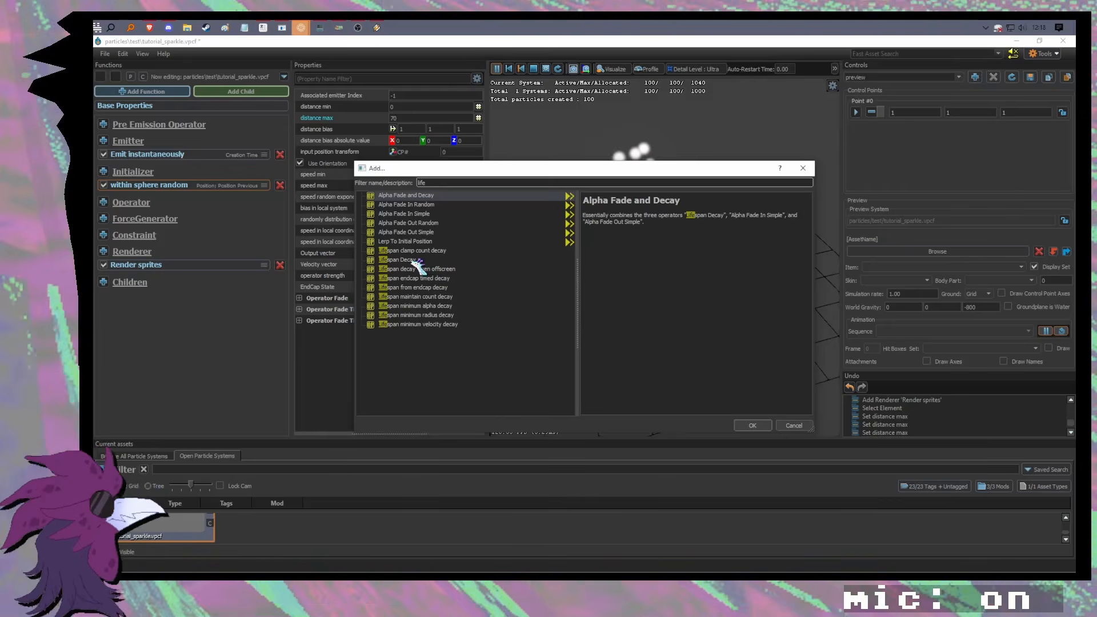
click(420, 260)
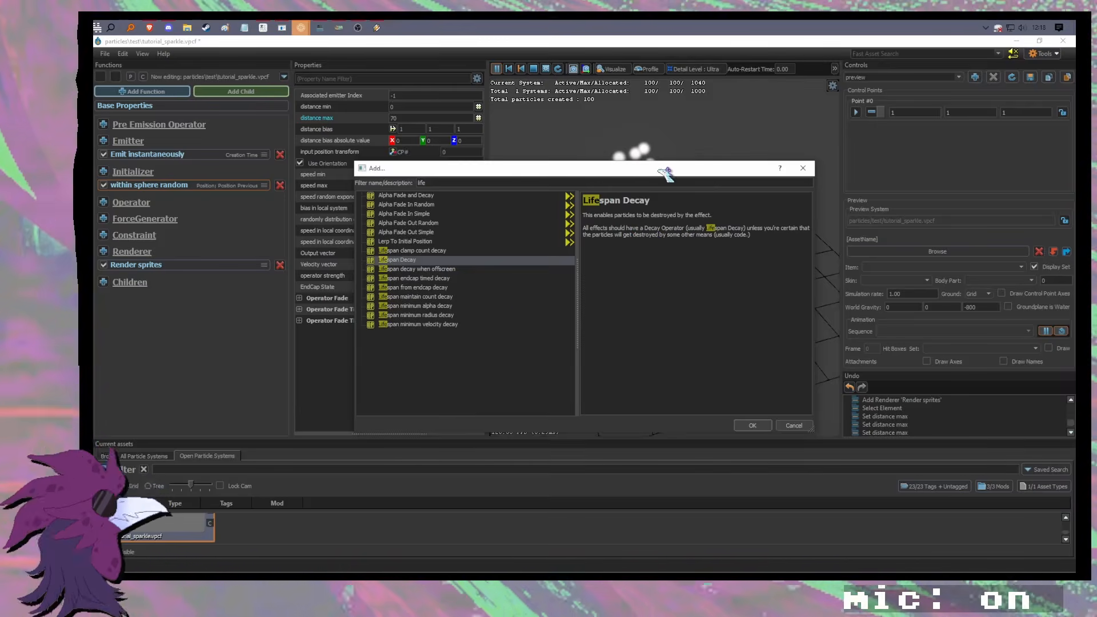
drag(686, 169, 652, 208)
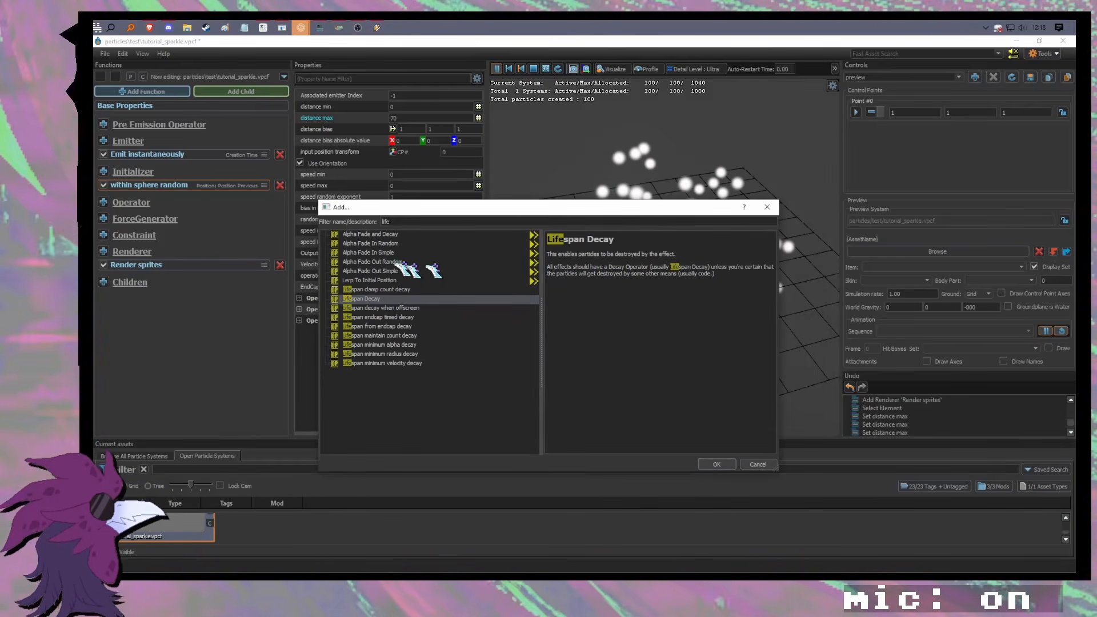
double_click(366, 298)
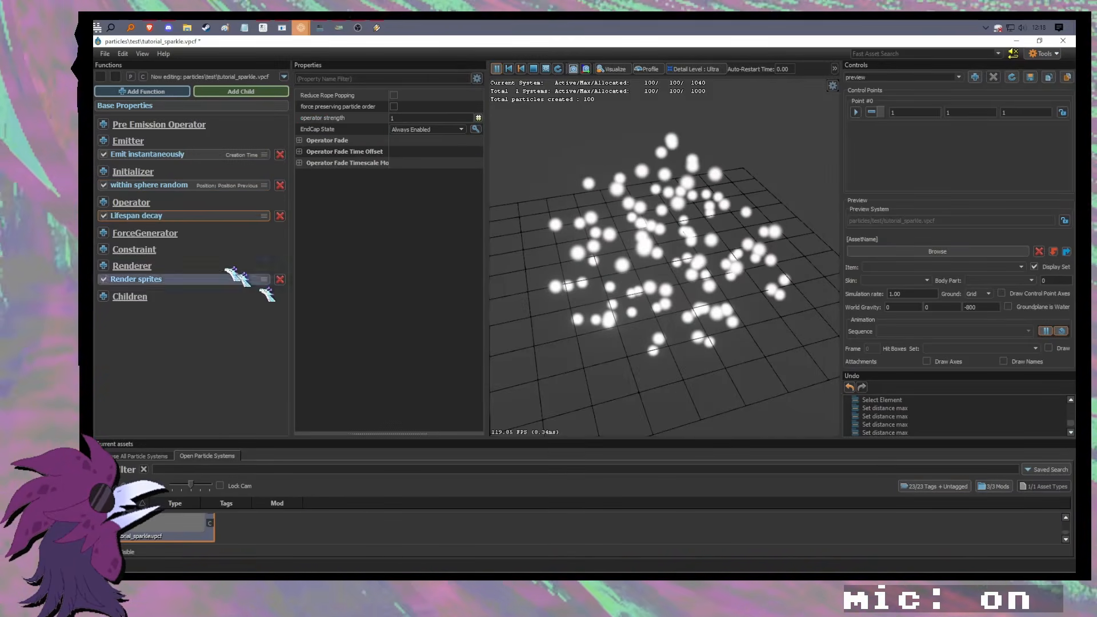
Step: Try a maximum distance of 20 for the within sphere random initializer and settle on 10
drag(663, 275, 727, 304)
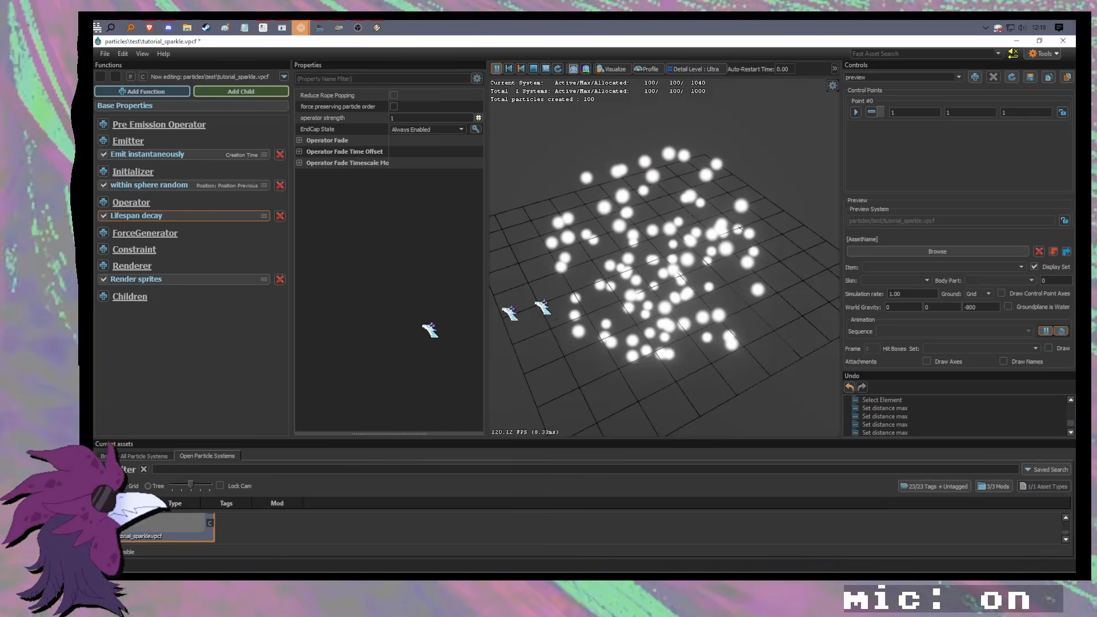
drag(610, 271, 635, 291)
scroll(616, 291, up, 3)
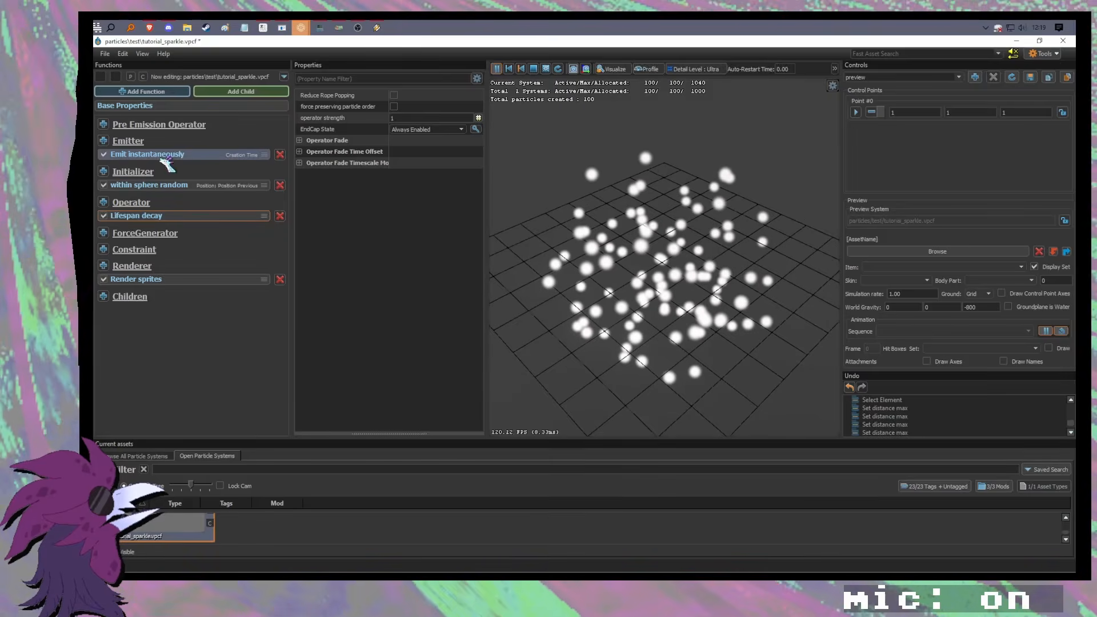
click(174, 154)
click(176, 184)
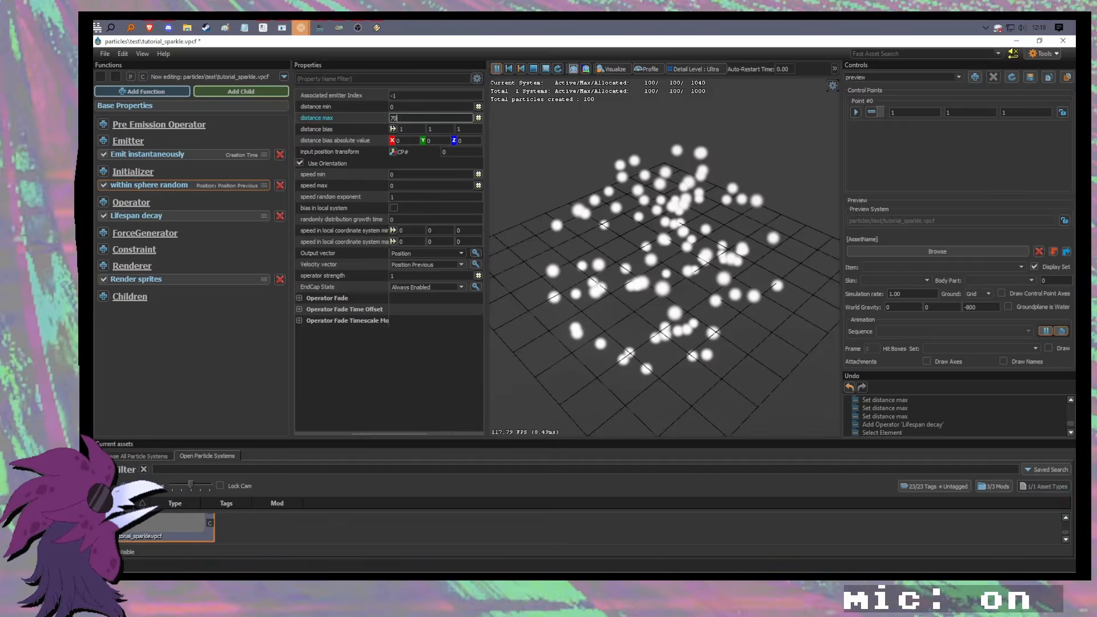
double_click(395, 118)
text(20)
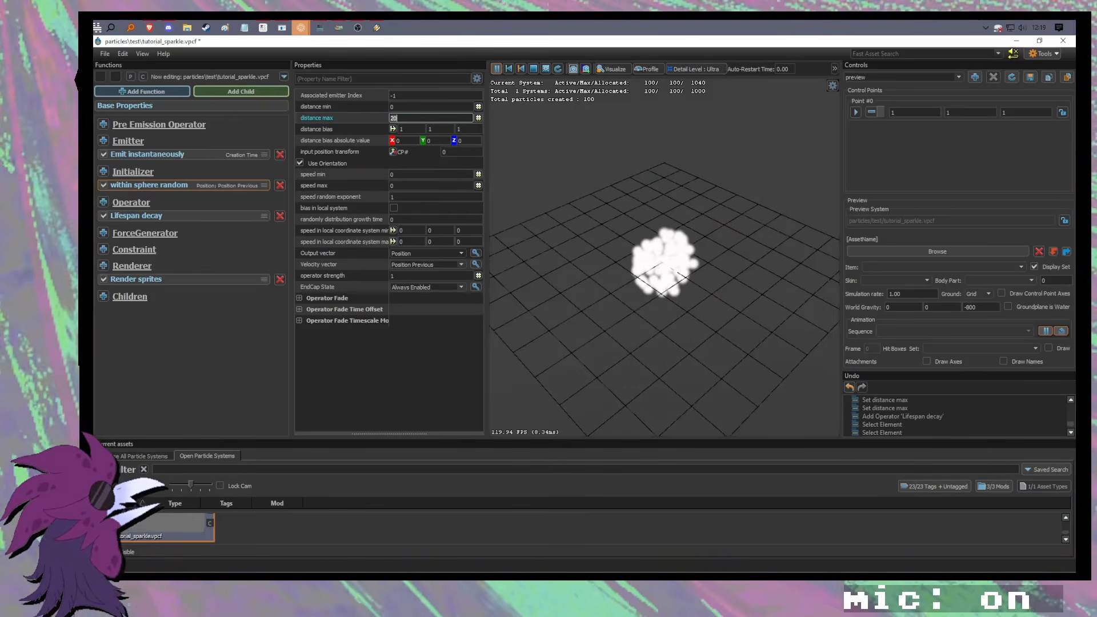
key(Return)
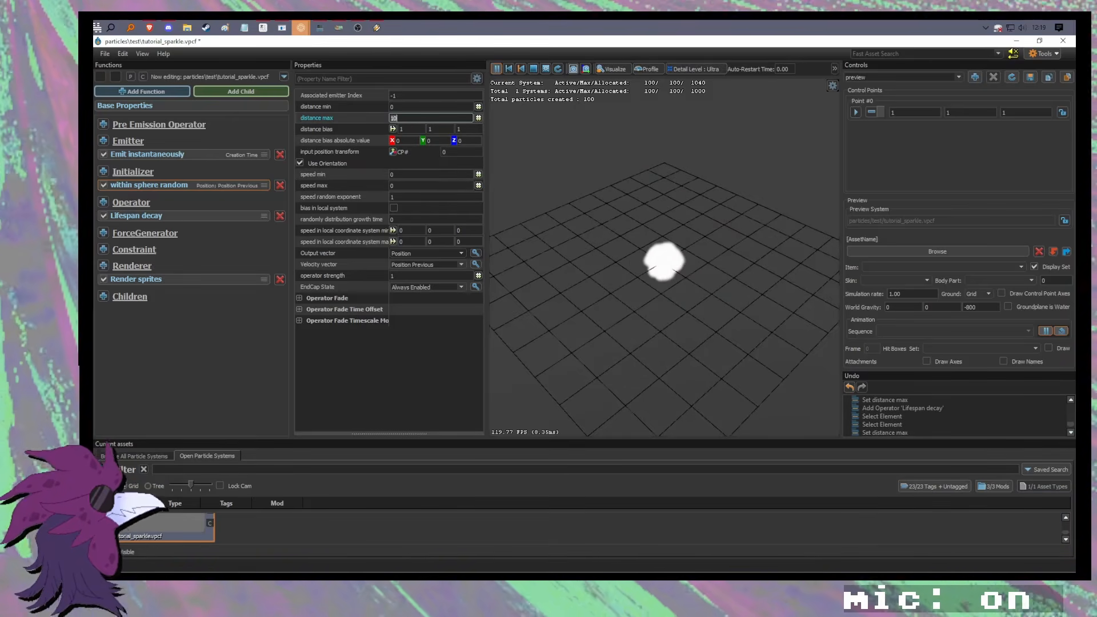
Step: Try a maximum speed and a minimum speed of 100 for the within sphere random initializer
key(w)
scroll(648, 244, up, 3)
drag(648, 244, 654, 280)
key(s)
key(s)
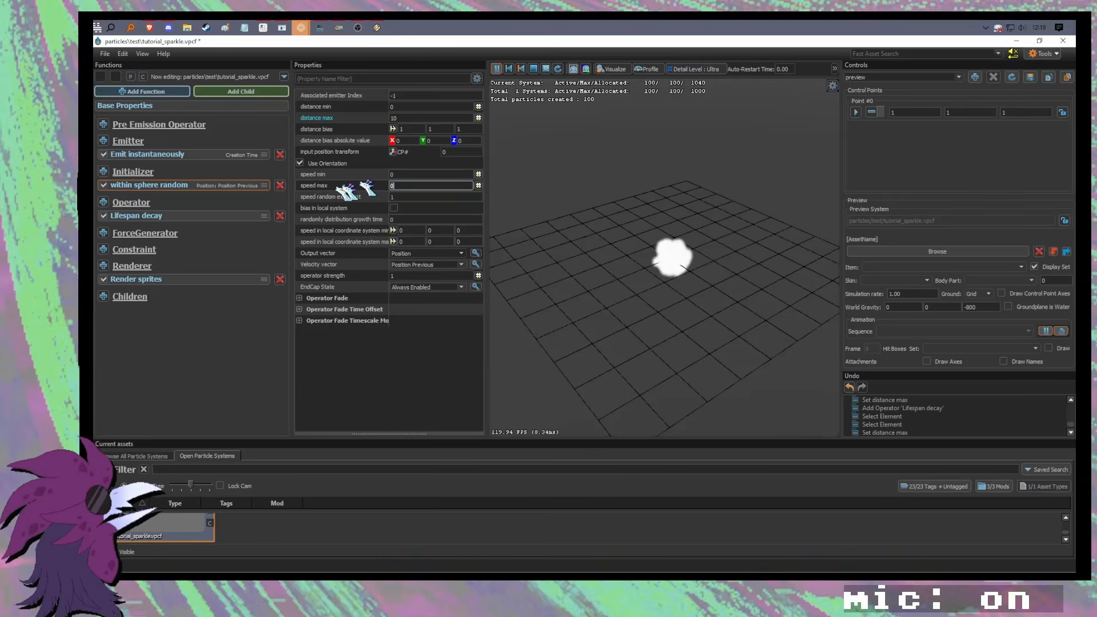
text(100)
key(Return)
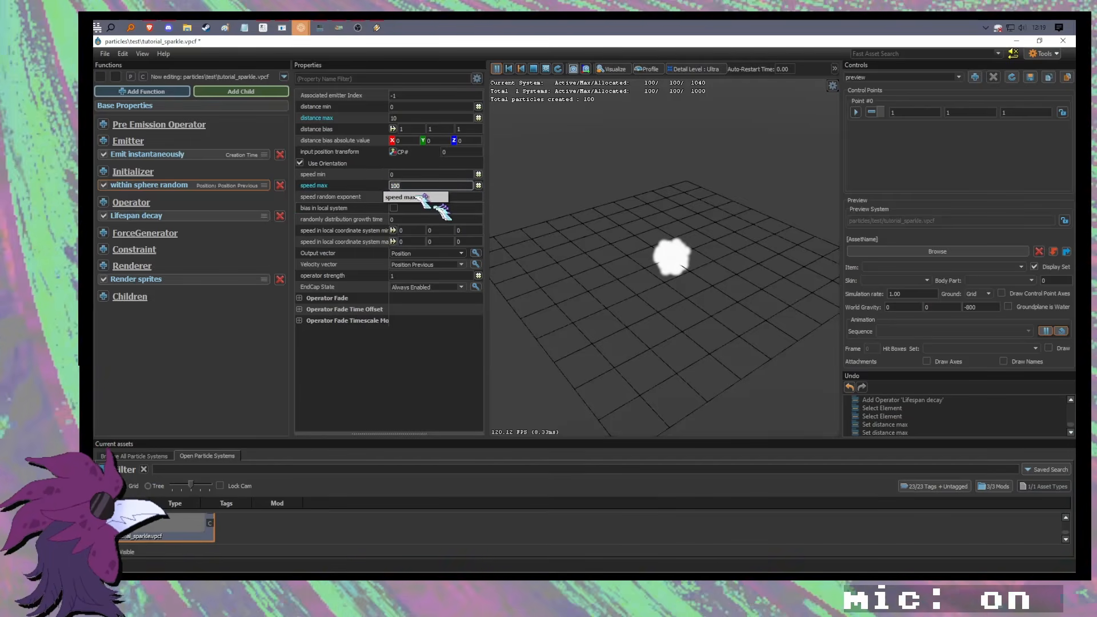
click(416, 174)
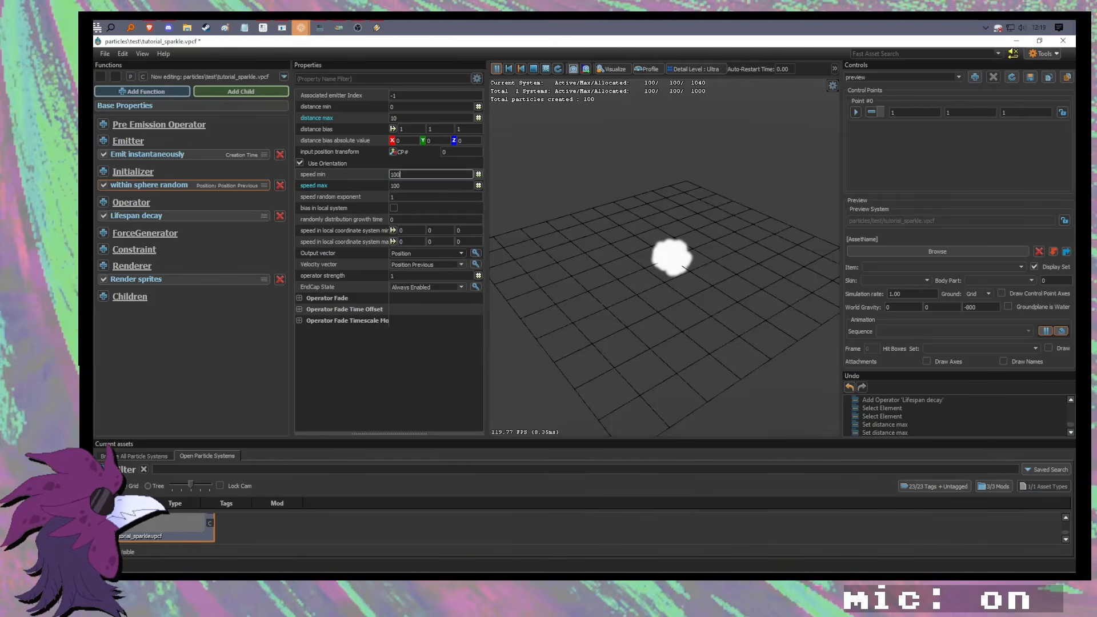
key(Return)
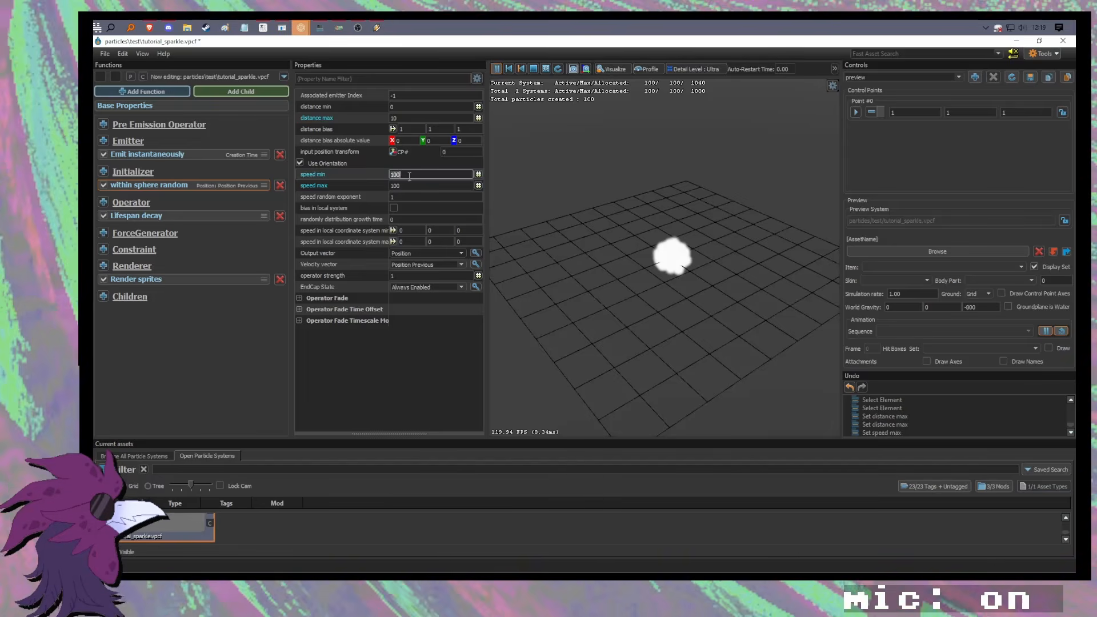
key(Return)
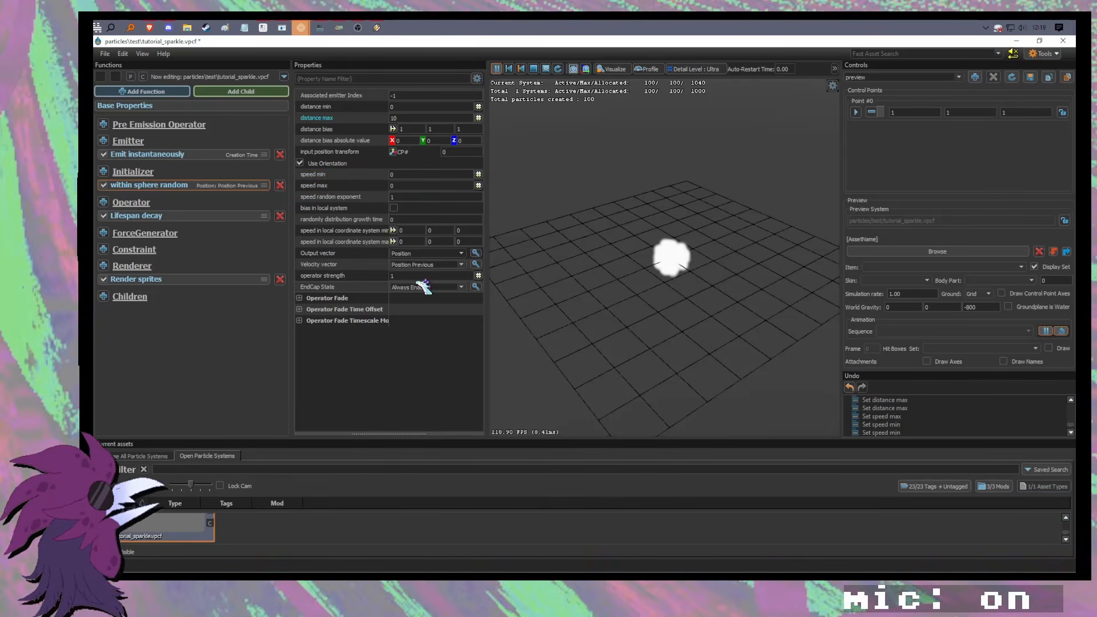
Step: Try a third-axis value of 100 for the minimum speed in the local coordinate system
click(464, 230)
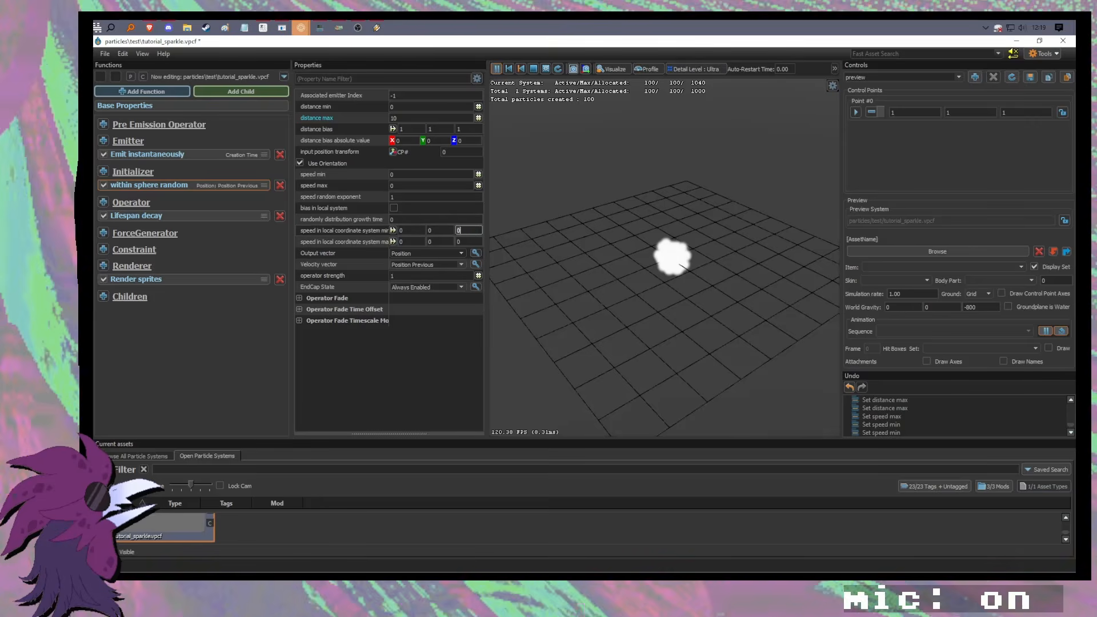
text(100)
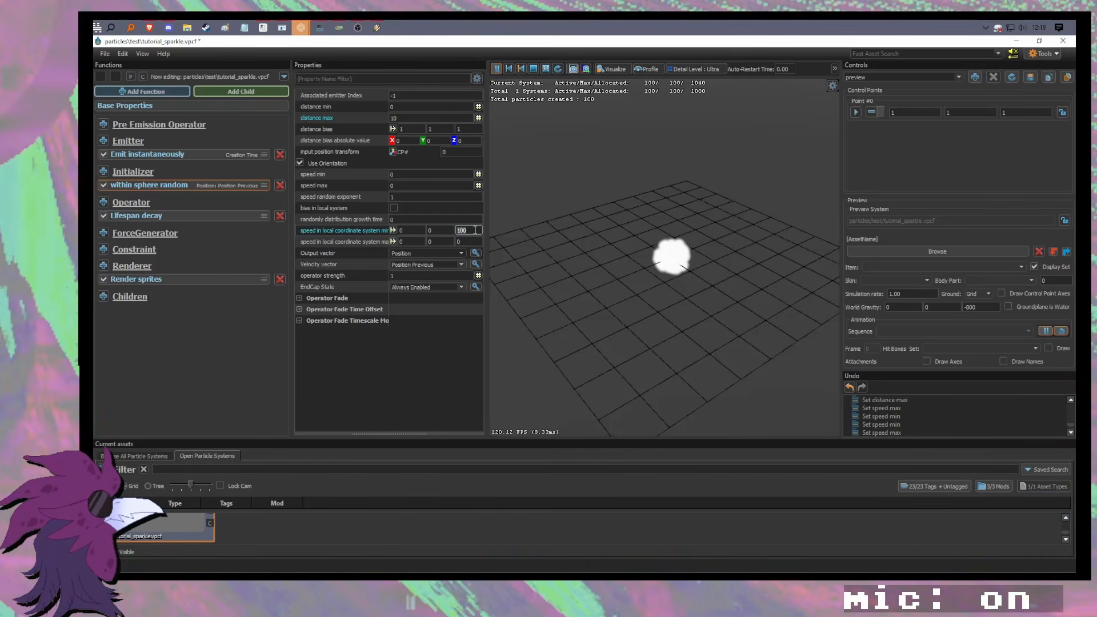
key(Return)
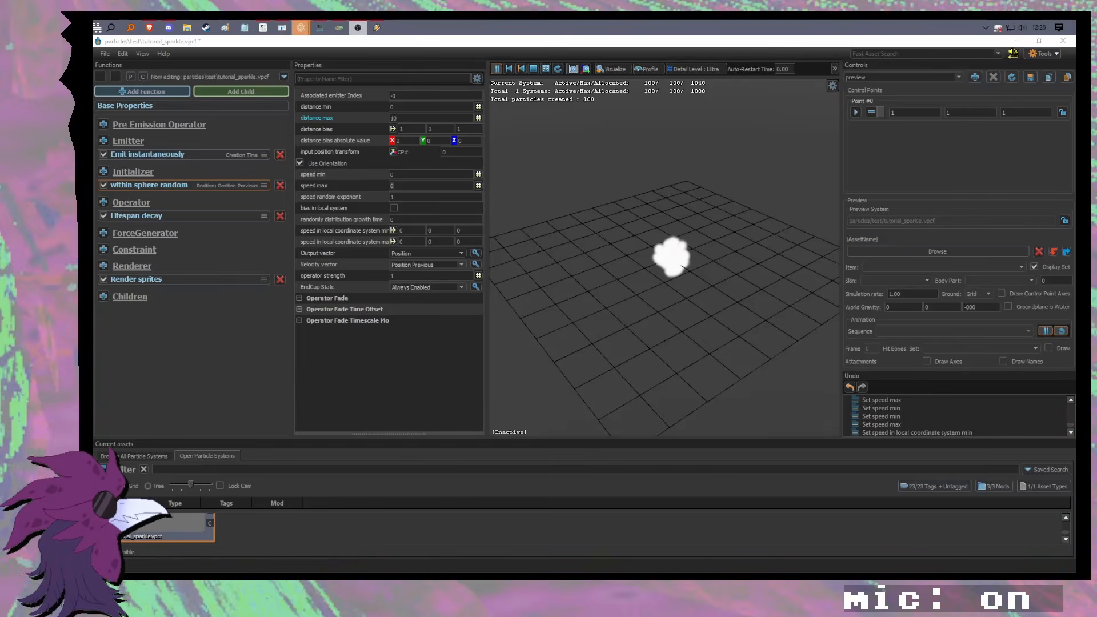
Step: Add an Init Float initializer to the particle system
click(103, 172)
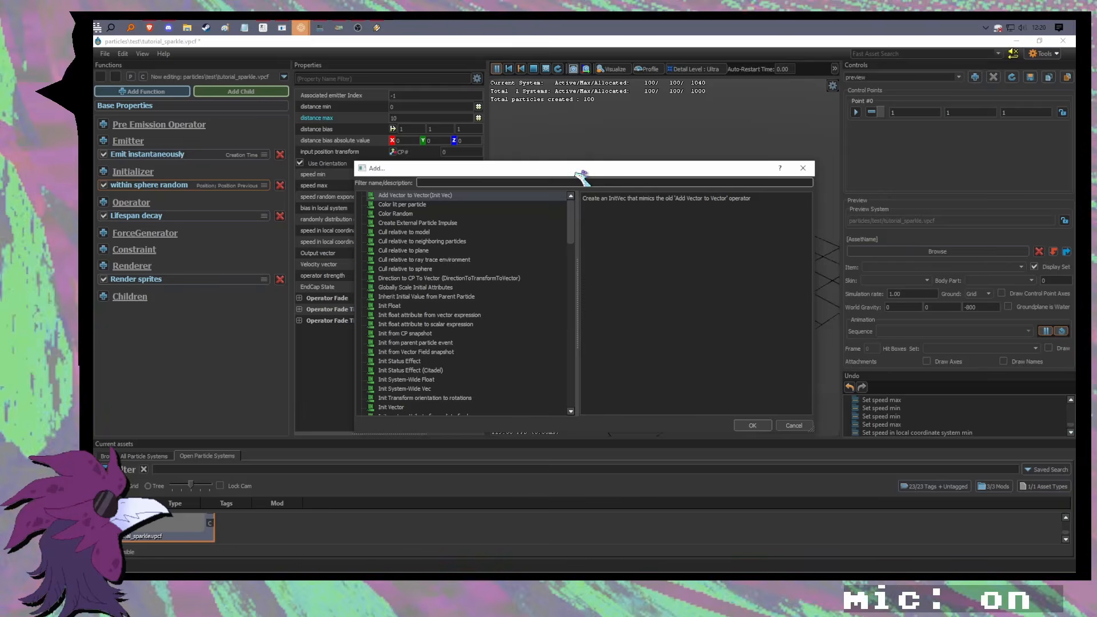
drag(579, 171, 580, 165)
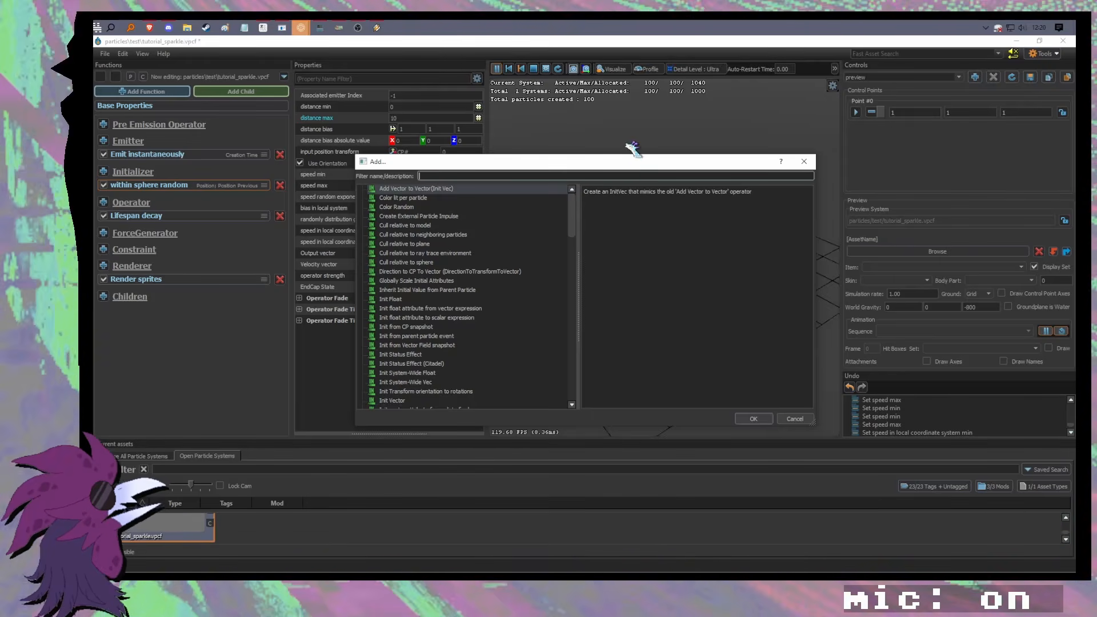
drag(629, 166, 421, 227)
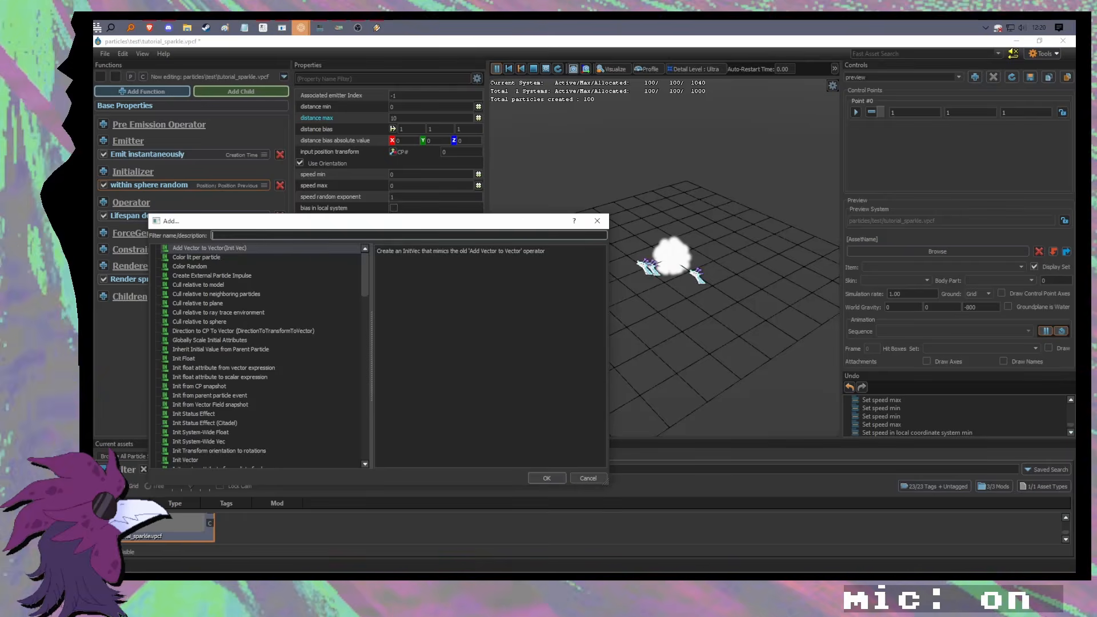
drag(507, 225, 720, 213)
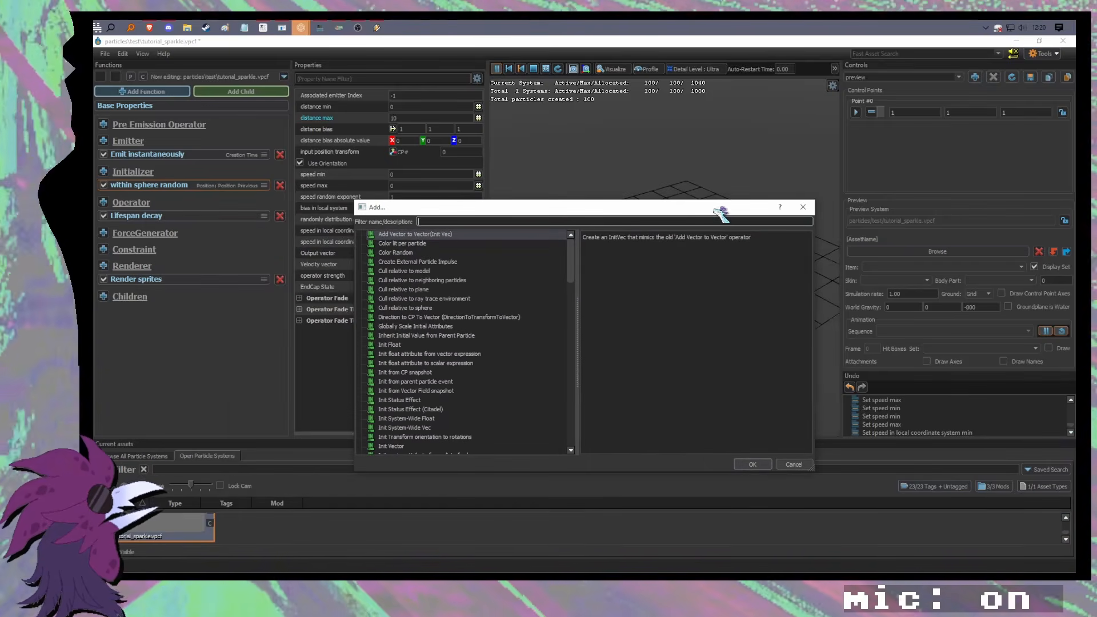
click(401, 345)
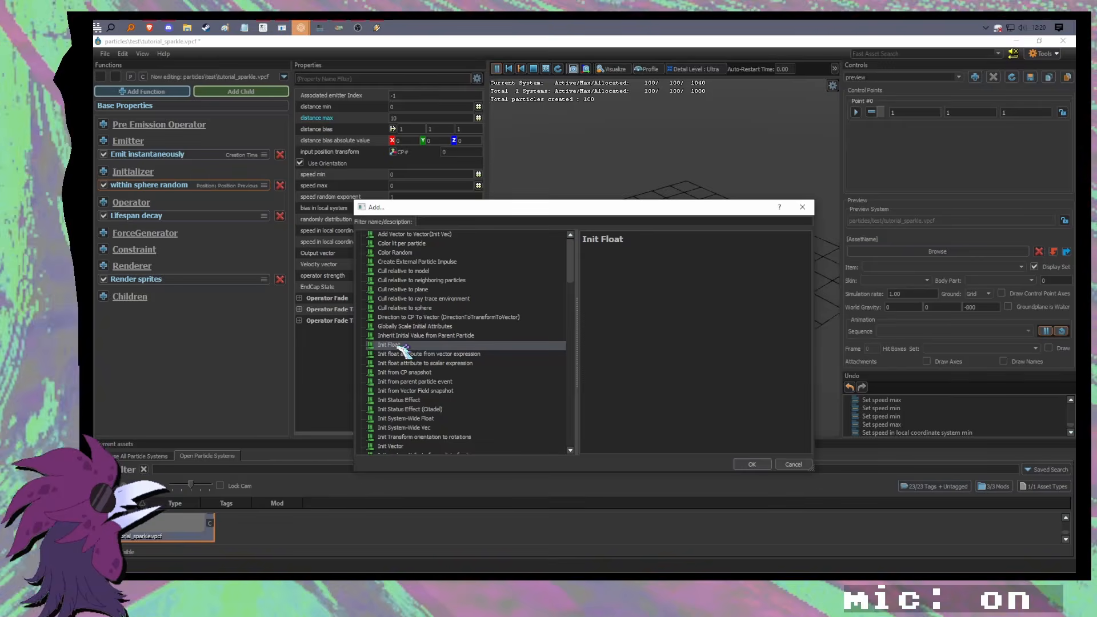
double_click(402, 346)
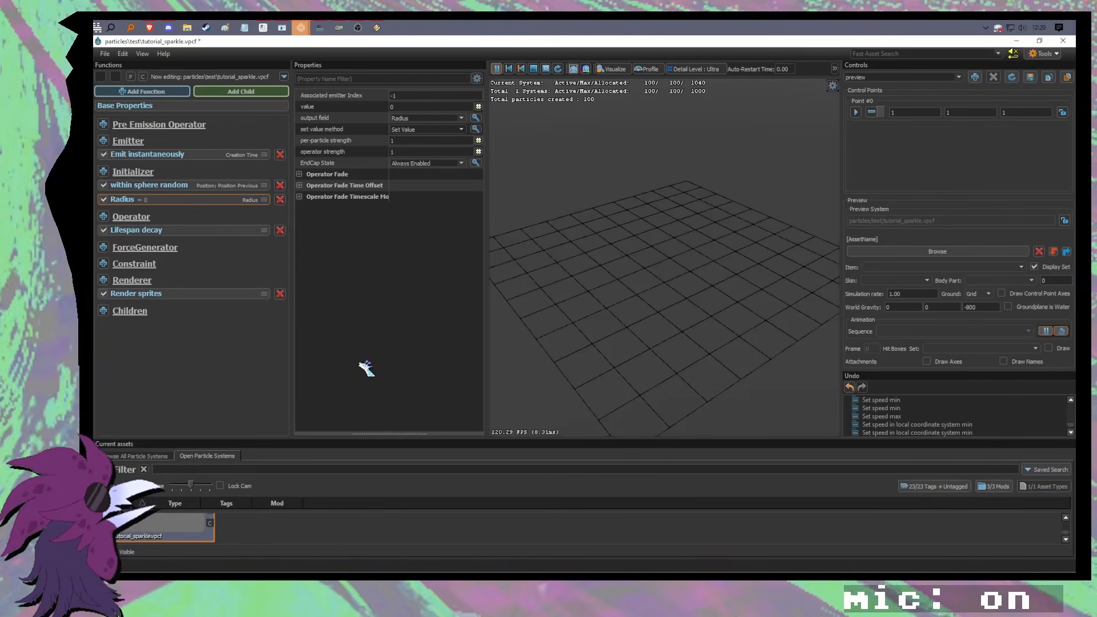
Step: Set the Init Float initializer's output field to Life Duration with a value of 2
click(403, 105)
click(409, 88)
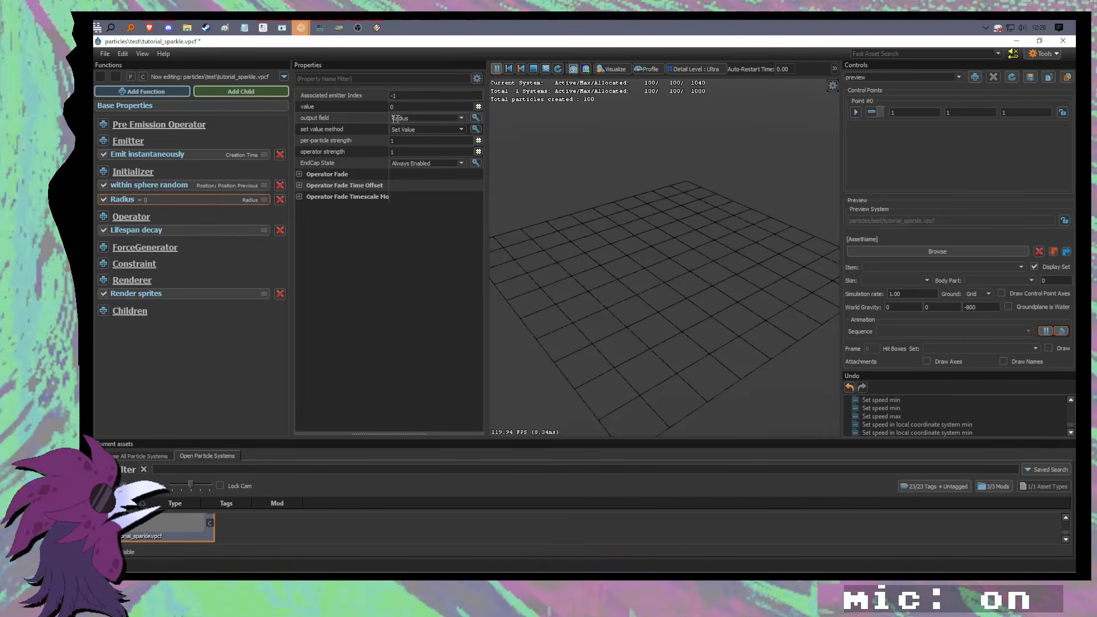
click(464, 118)
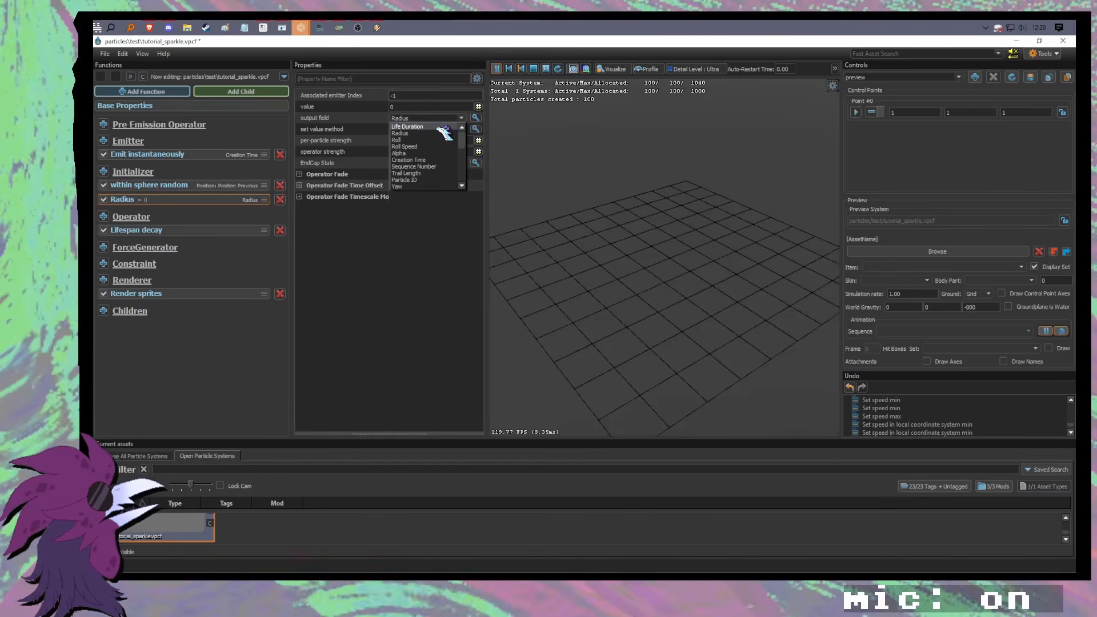
click(408, 126)
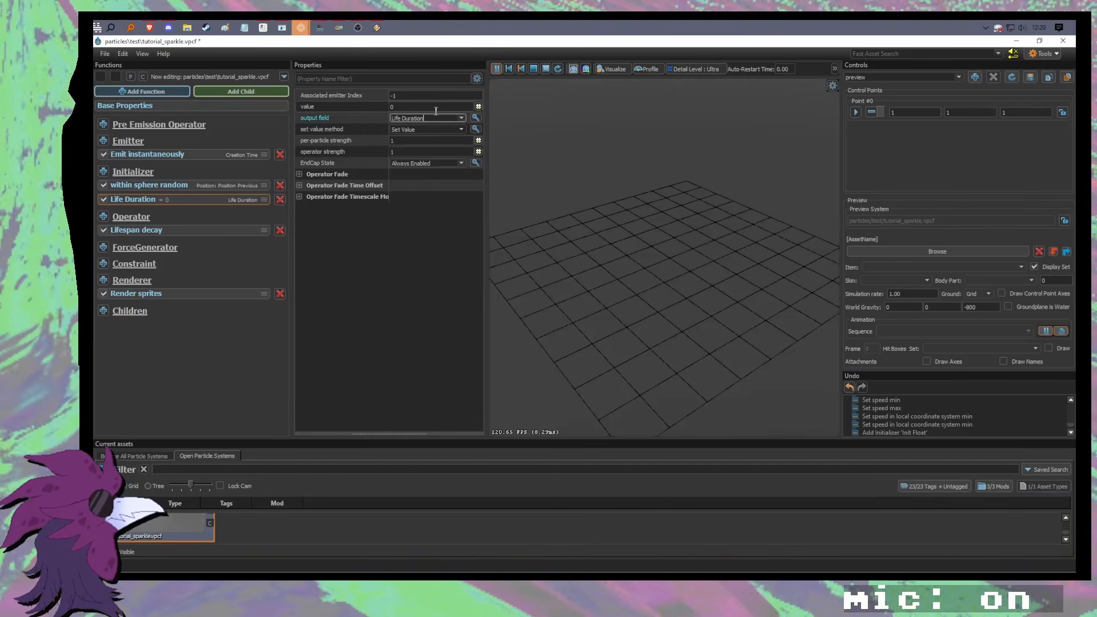
text(2)
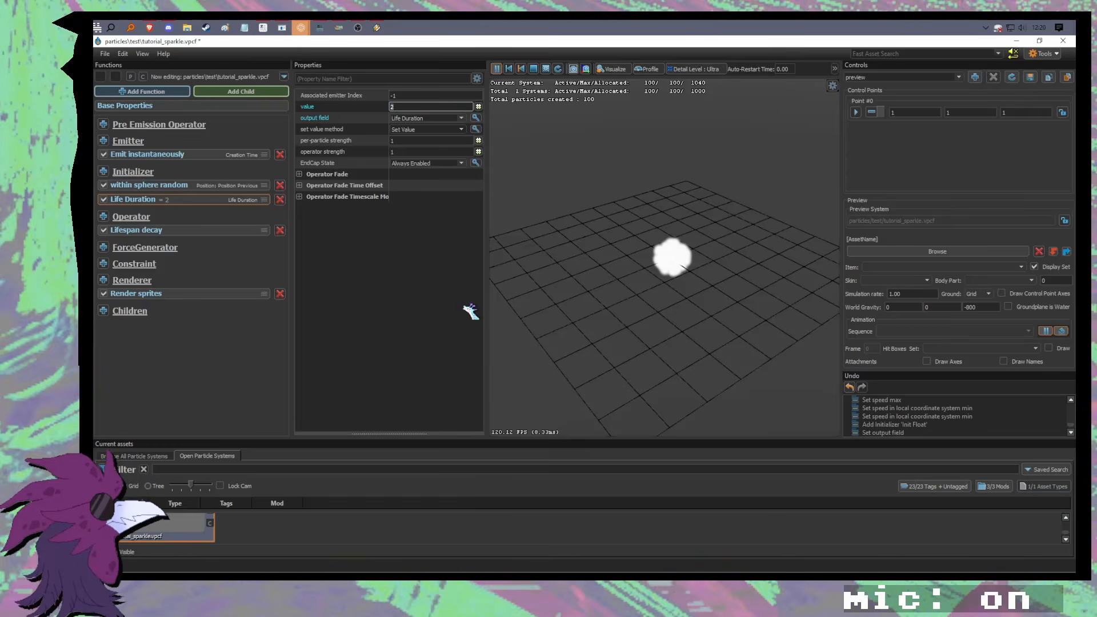
Step: Set the maximum speed of the within sphere random initializer to 100
mouse_move(606, 328)
mouse_down()
mouse_move(628, 325)
mouse_move(605, 329)
mouse_up()
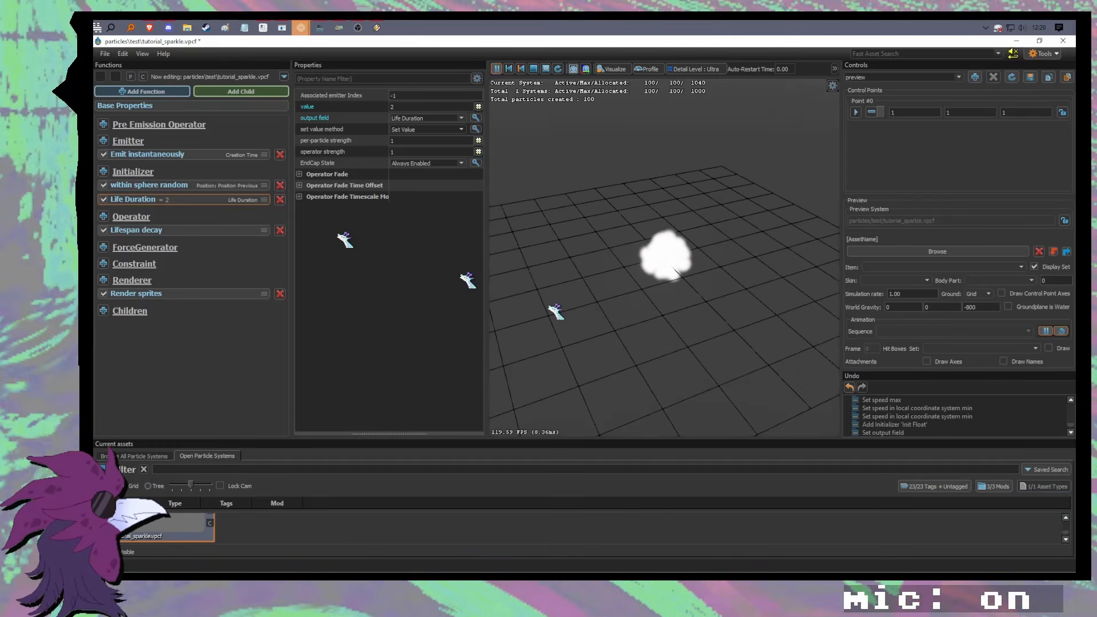
click(177, 185)
click(415, 187)
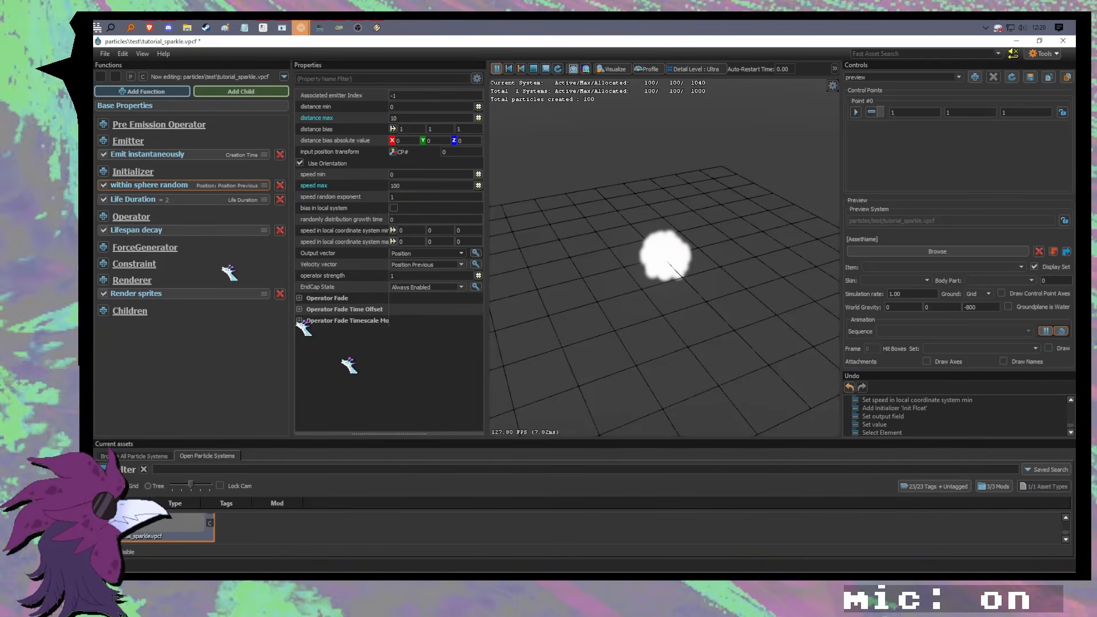
Step: Find the operators matching "movement" and add Movement Basic to the particle system
click(131, 217)
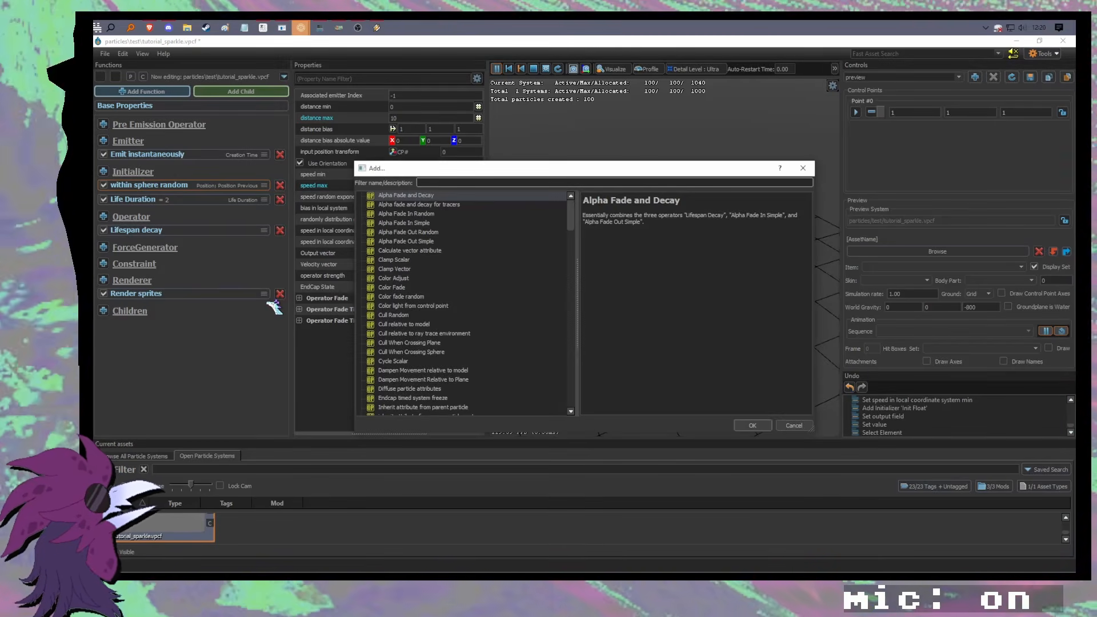
text(movement)
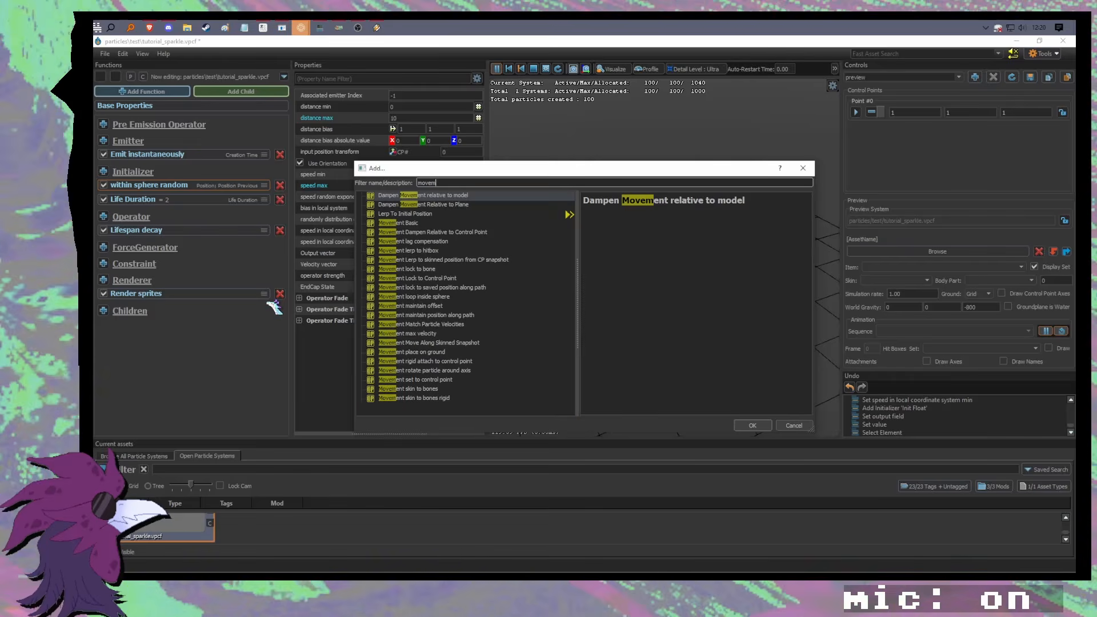
click(420, 223)
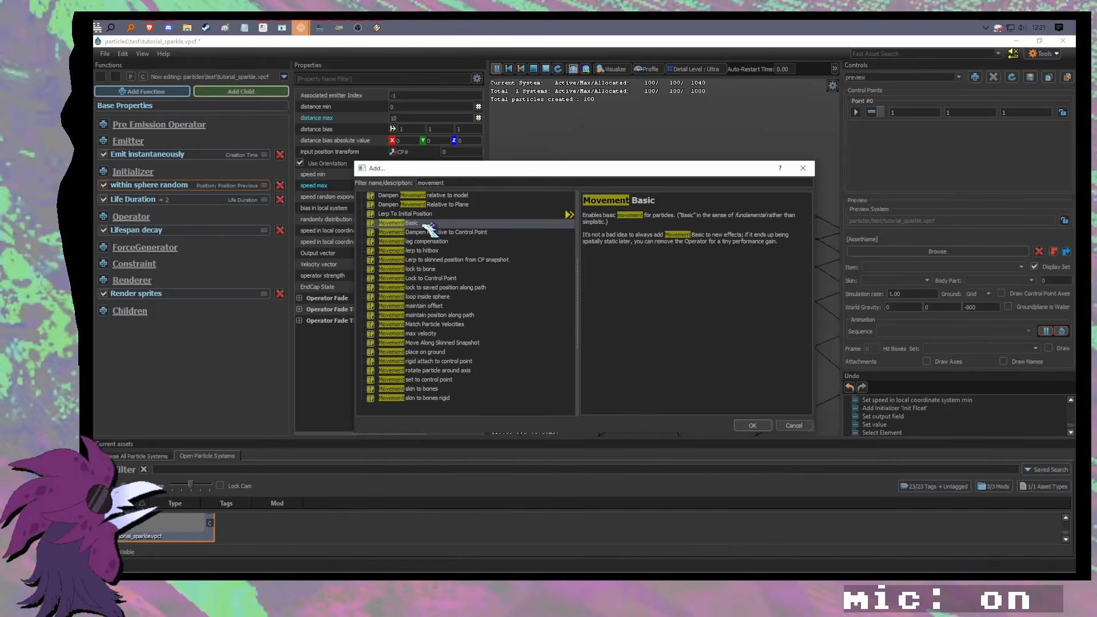
double_click(429, 224)
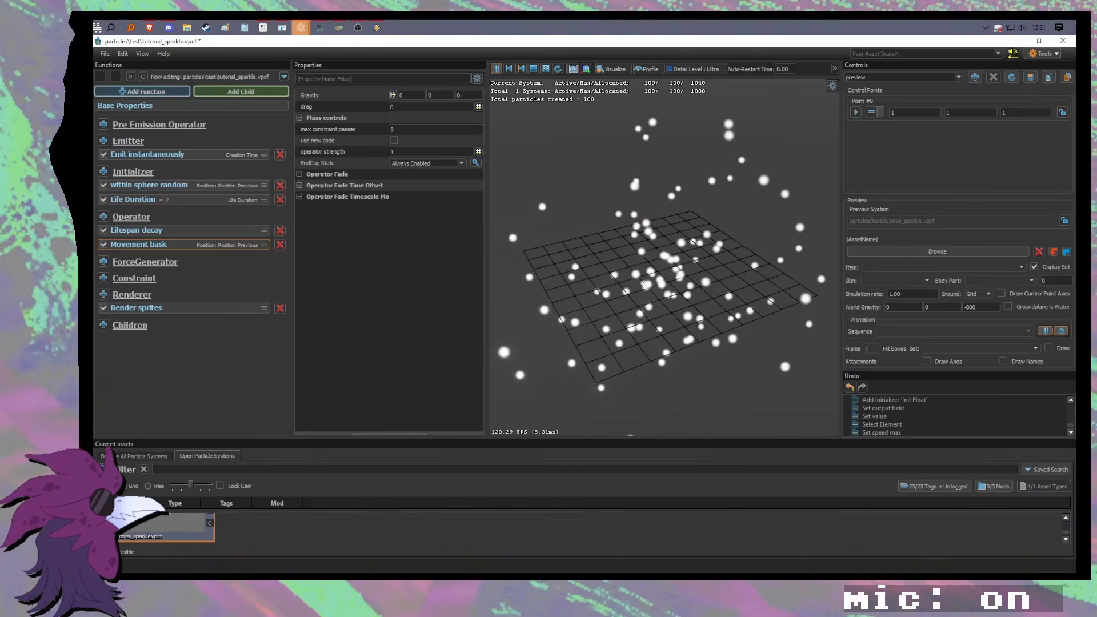
right_drag(706, 244, 706, 292)
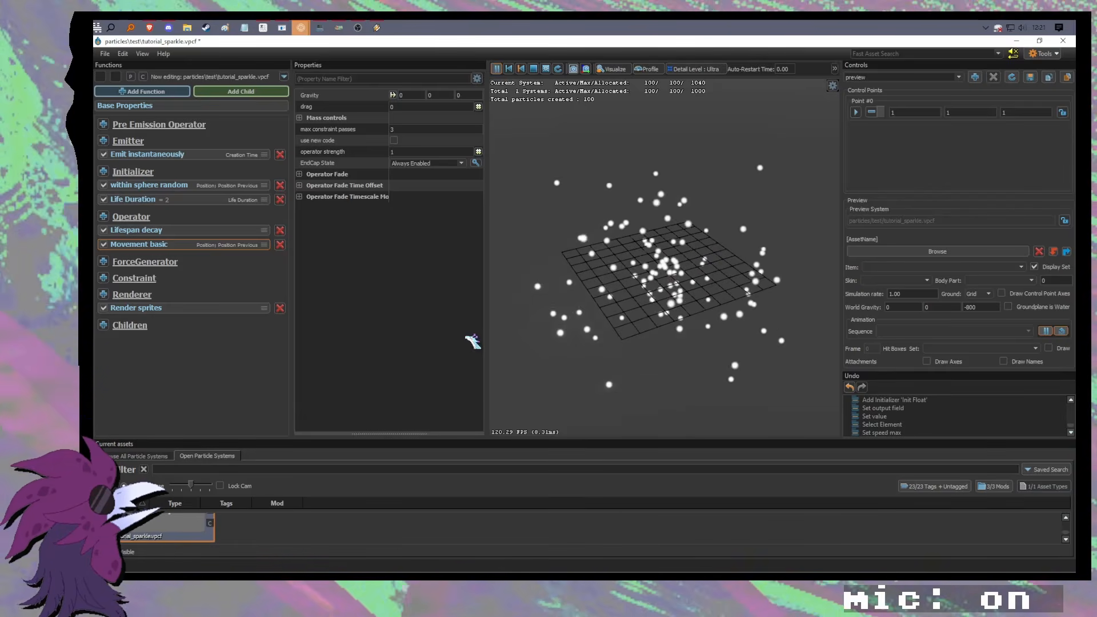
Step: Set the number of particles to emit in the Emit instantaneously emitter to 20
click(183, 154)
click(426, 107)
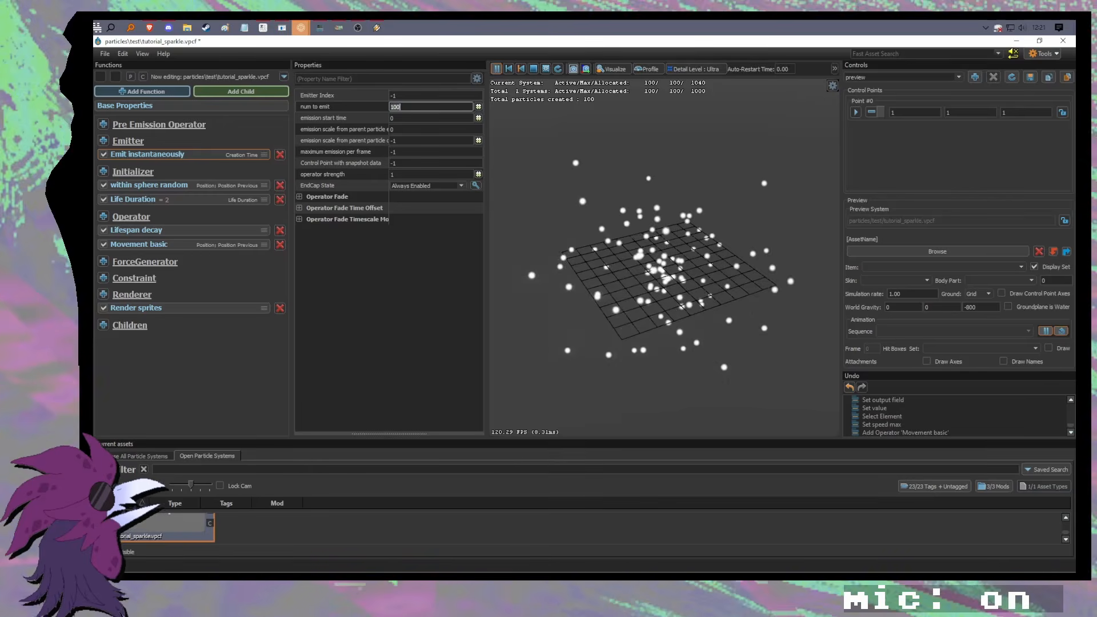
key(BackSpace)
key(BackSpace)
key(BackSpace)
text(20)
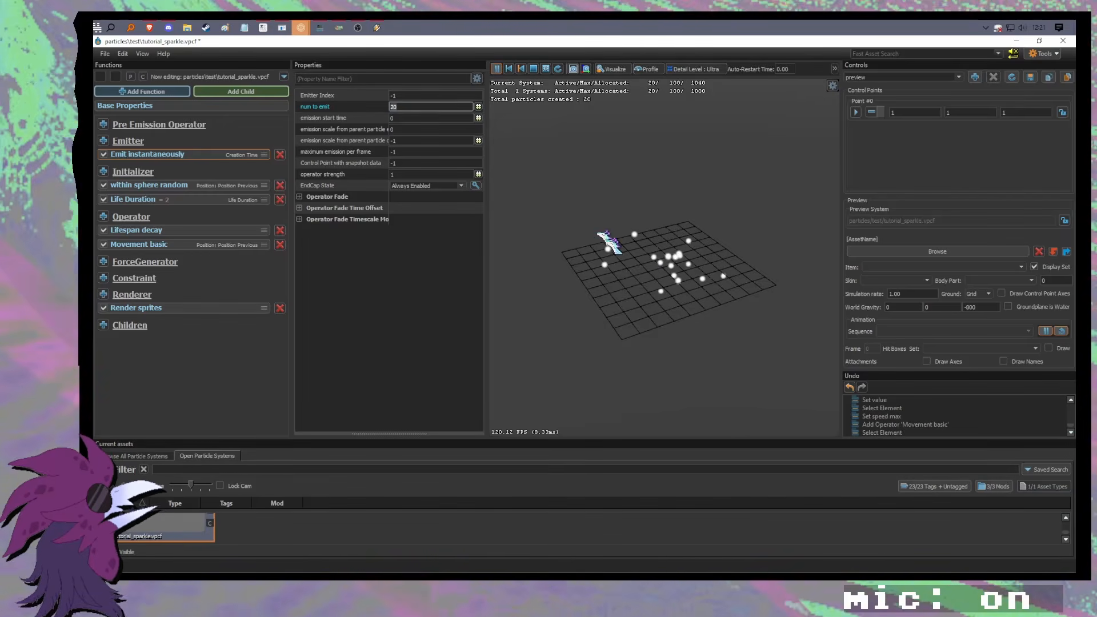
Step: Examine the settings of the within sphere random, Life Duration, Lifespan decay and Movement basic functions alongside the particle preview
drag(599, 233, 600, 234)
key(w)
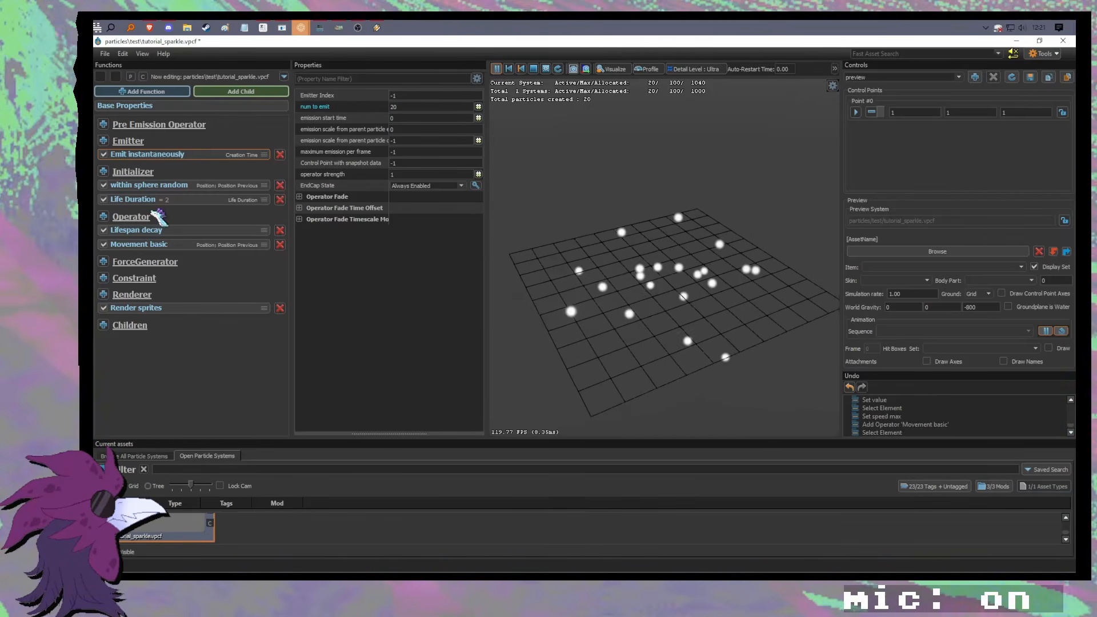
click(152, 185)
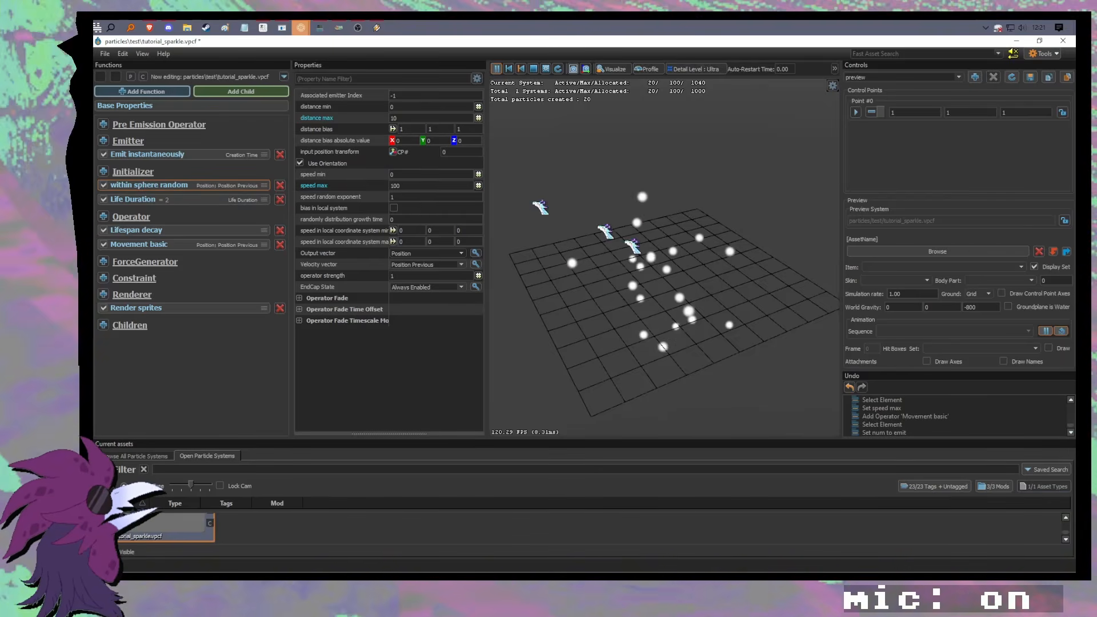
click(406, 186)
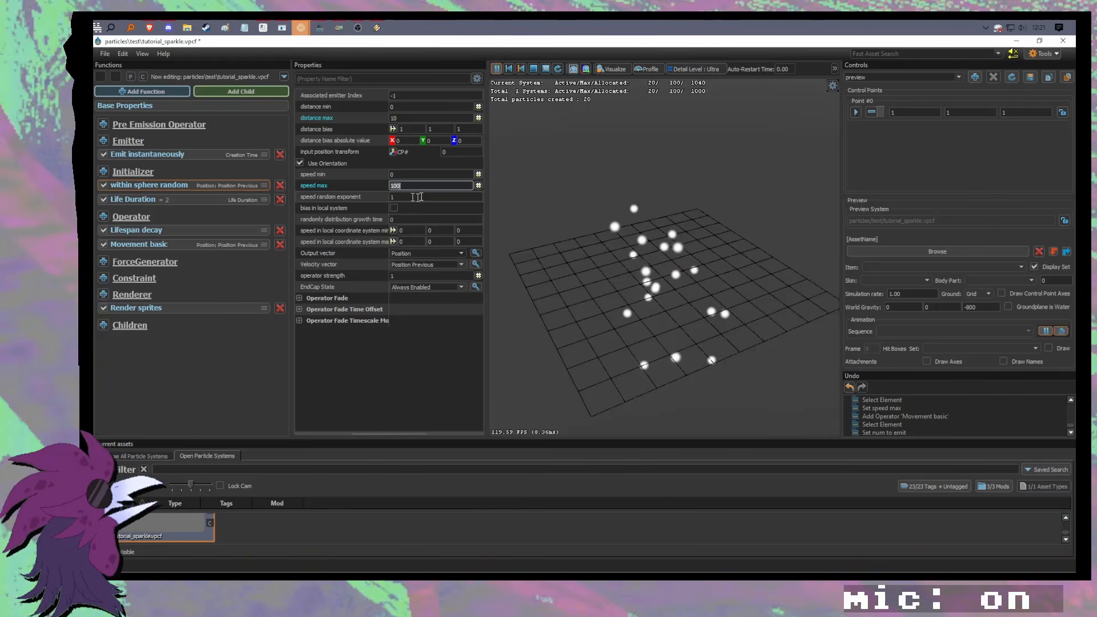
click(184, 201)
right_drag(649, 298, 649, 309)
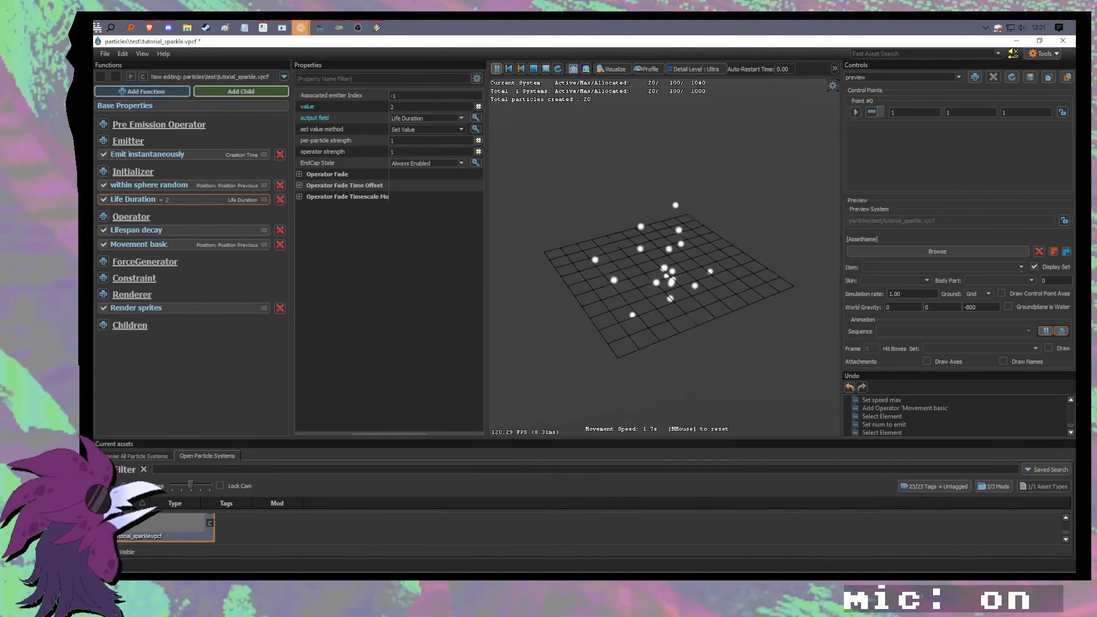
right_drag(665, 271, 665, 273)
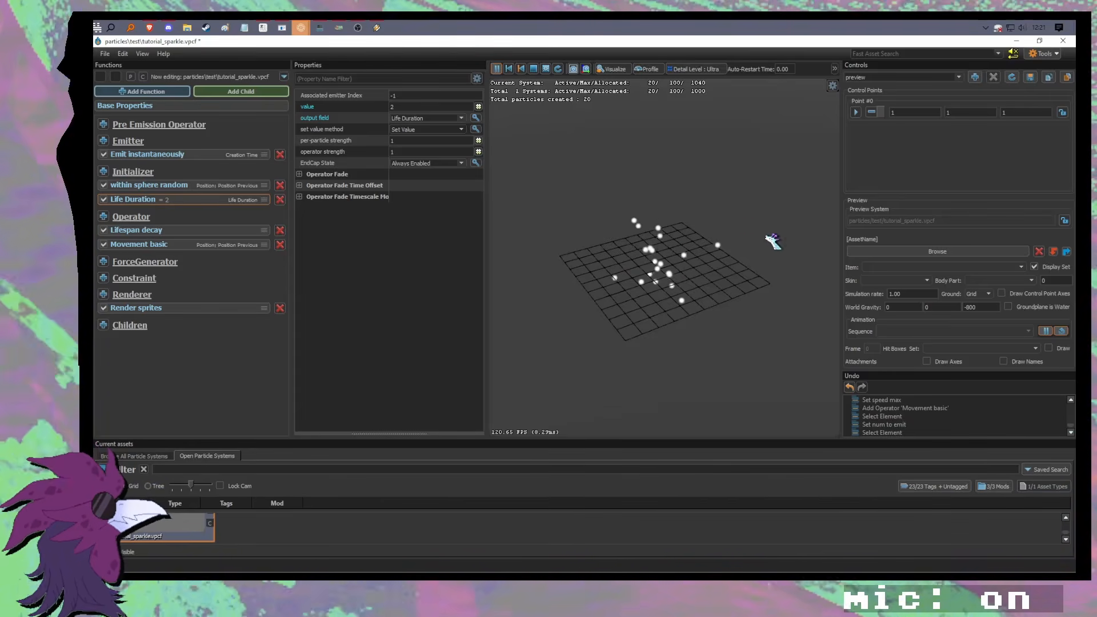
click(135, 229)
click(173, 243)
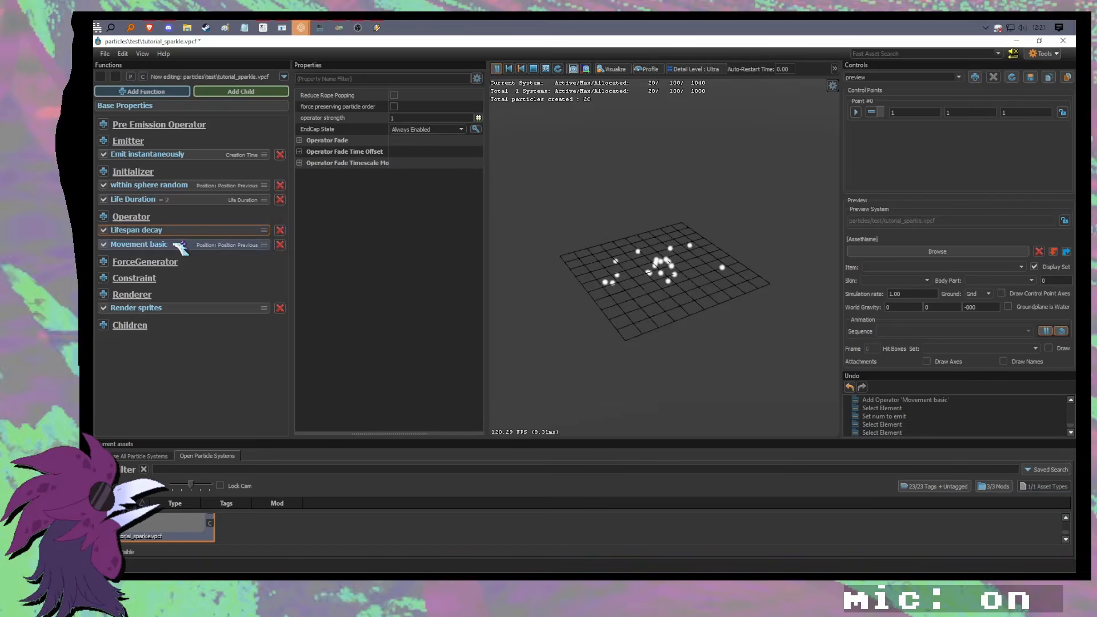
click(168, 231)
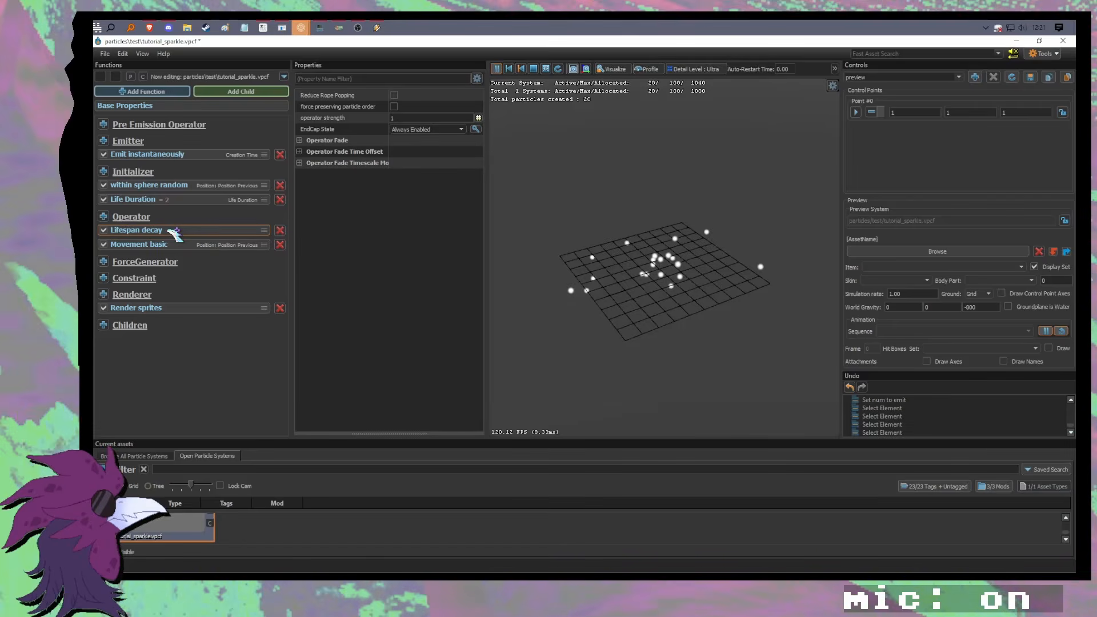
Step: Disable the Lifespan decay operator to preview the particles without it, and enable it again
click(104, 229)
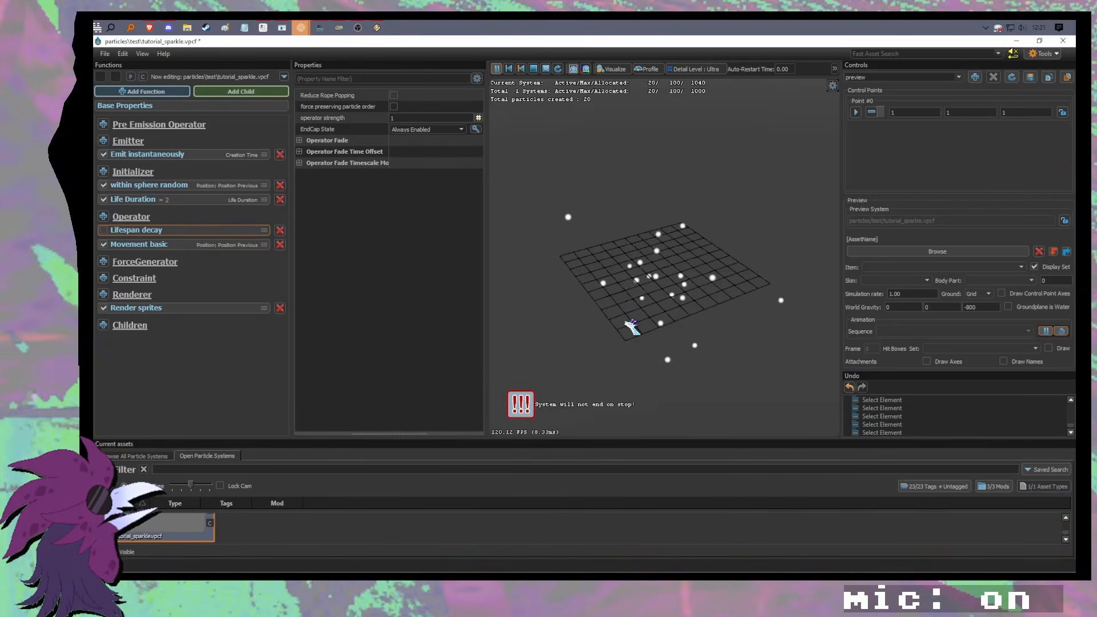
mouse_move(620, 329)
mouse_down()
mouse_move(766, 343)
mouse_move(629, 347)
mouse_move(628, 335)
mouse_up()
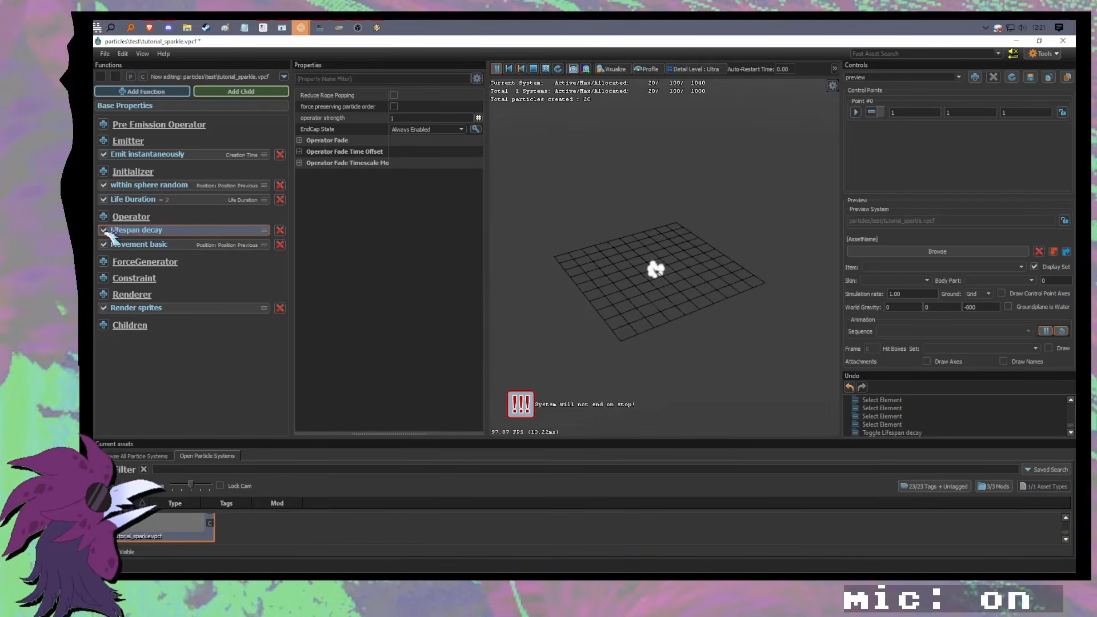
mouse_move(634, 337)
mouse_down()
mouse_move(621, 320)
mouse_move(631, 329)
mouse_up()
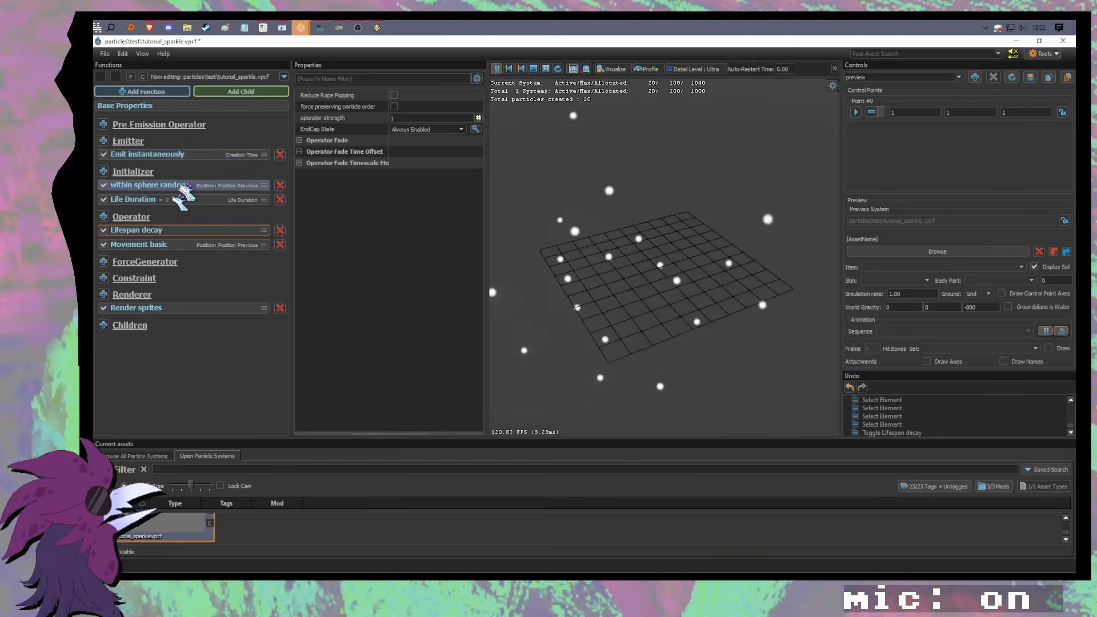
Step: Reorder the operators so that Lifespan decay comes below Movement basic
click(171, 154)
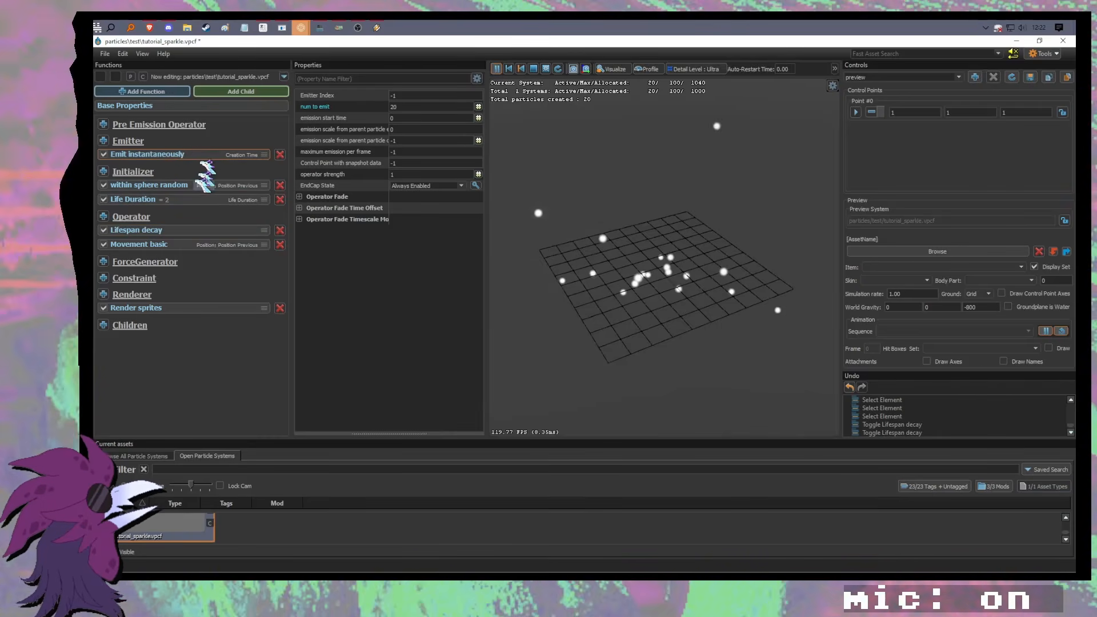
click(181, 185)
click(183, 199)
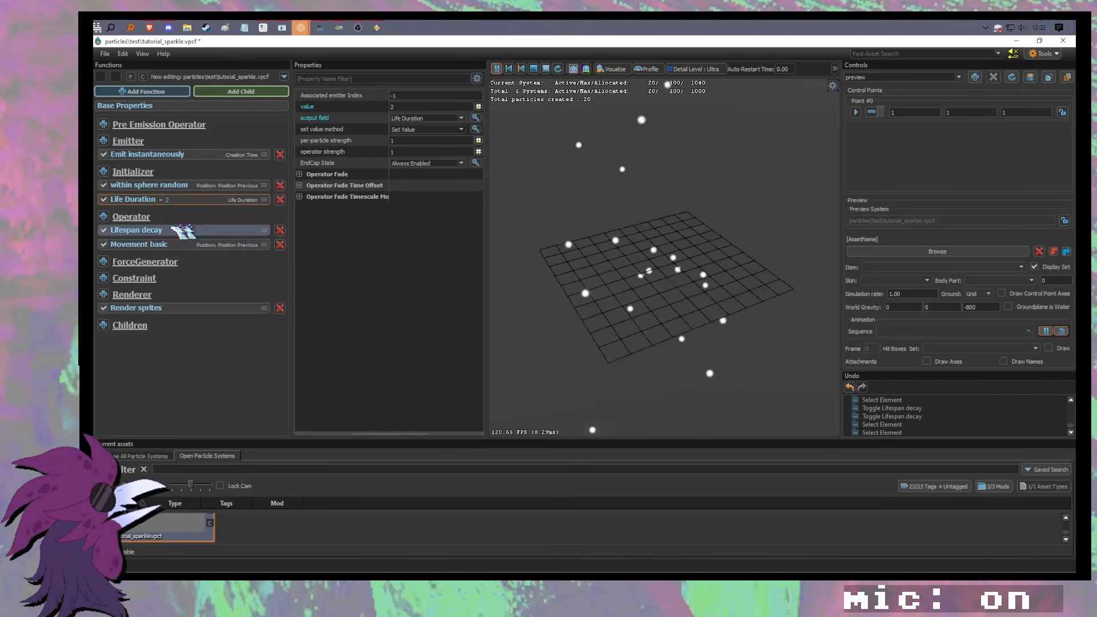
click(214, 231)
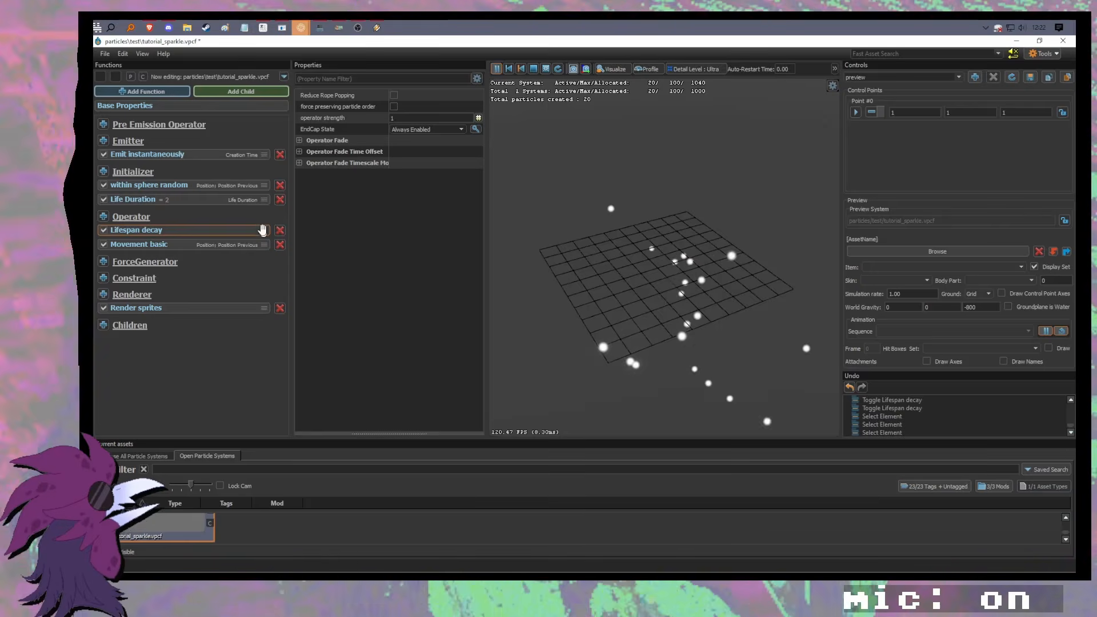
drag(263, 229, 138, 248)
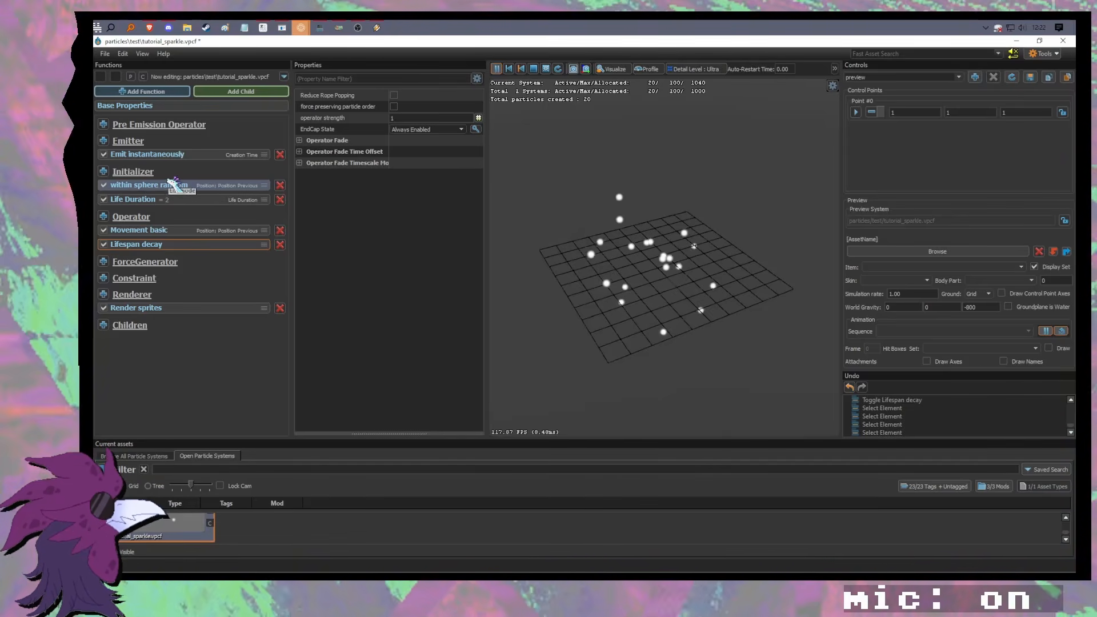
drag(168, 231, 151, 240)
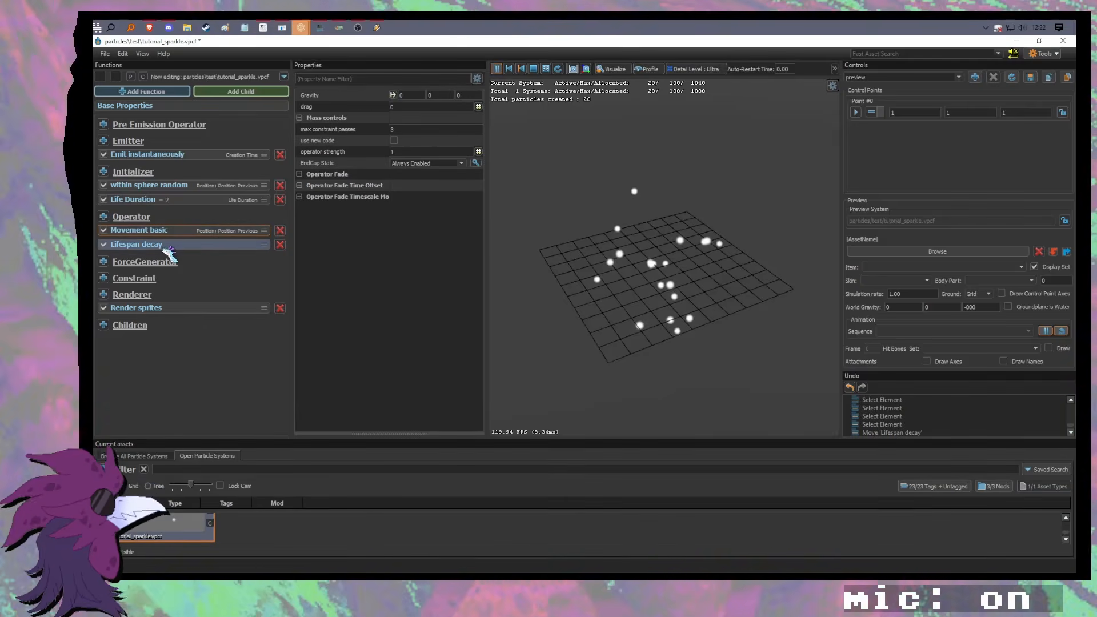
click(177, 246)
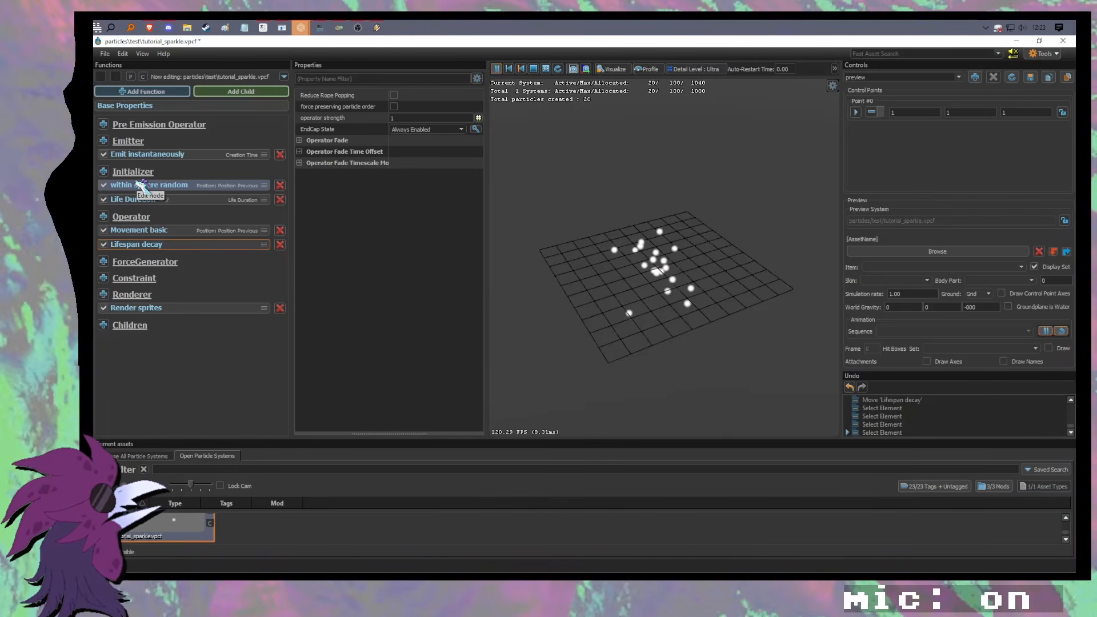
click(186, 231)
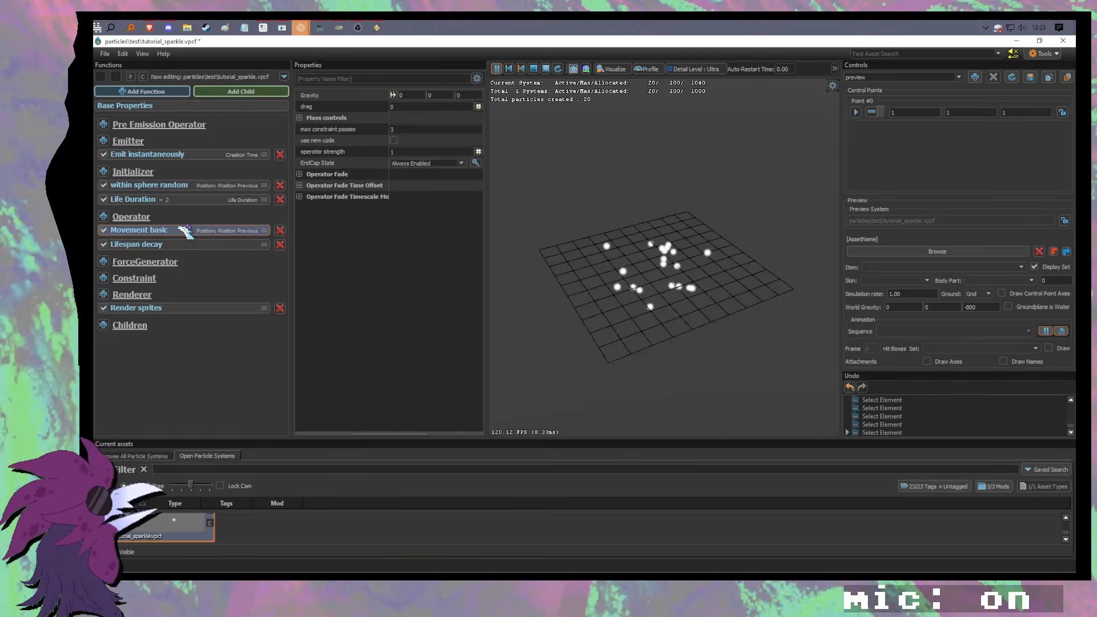
click(178, 245)
Step: Find the operators matching "scale", add Radius Scale to the particle system and move it above Lifespan decay
click(103, 216)
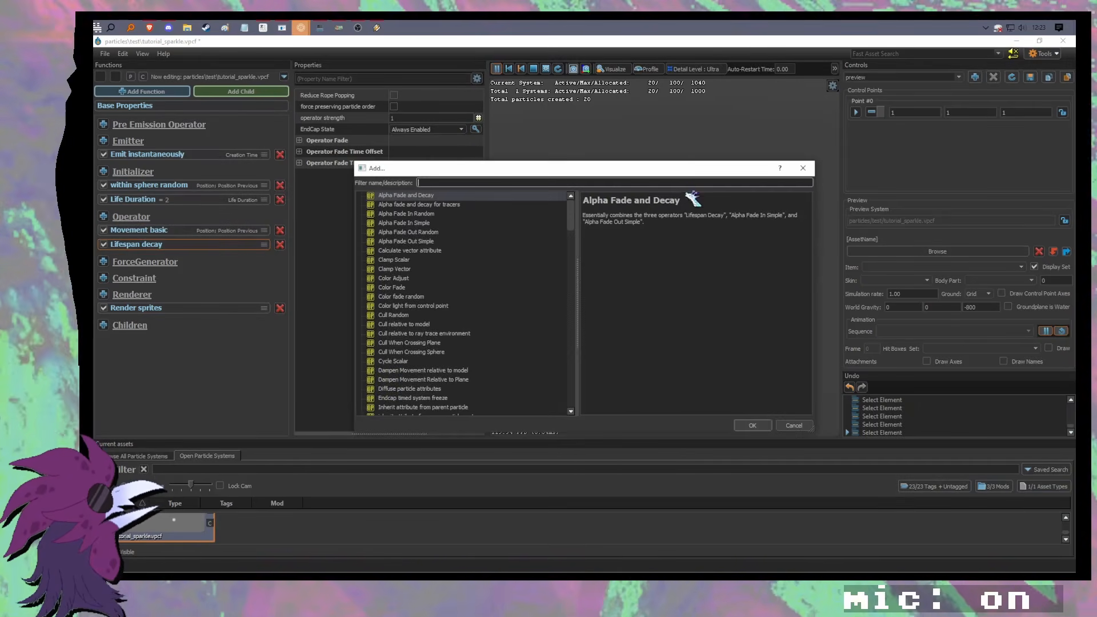
drag(673, 169, 488, 228)
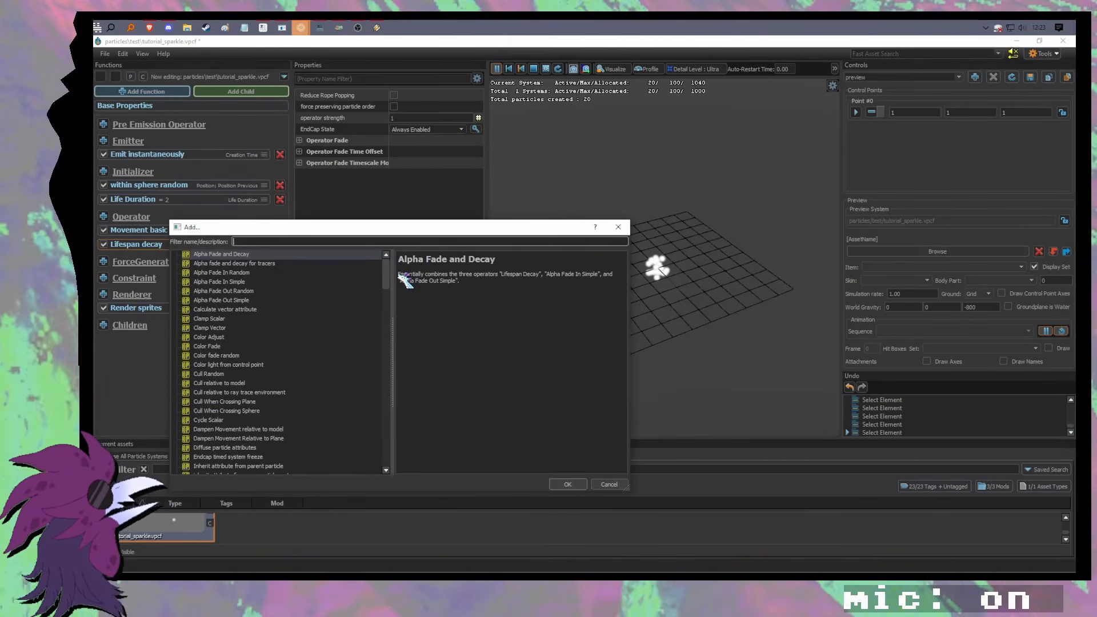
text(scale)
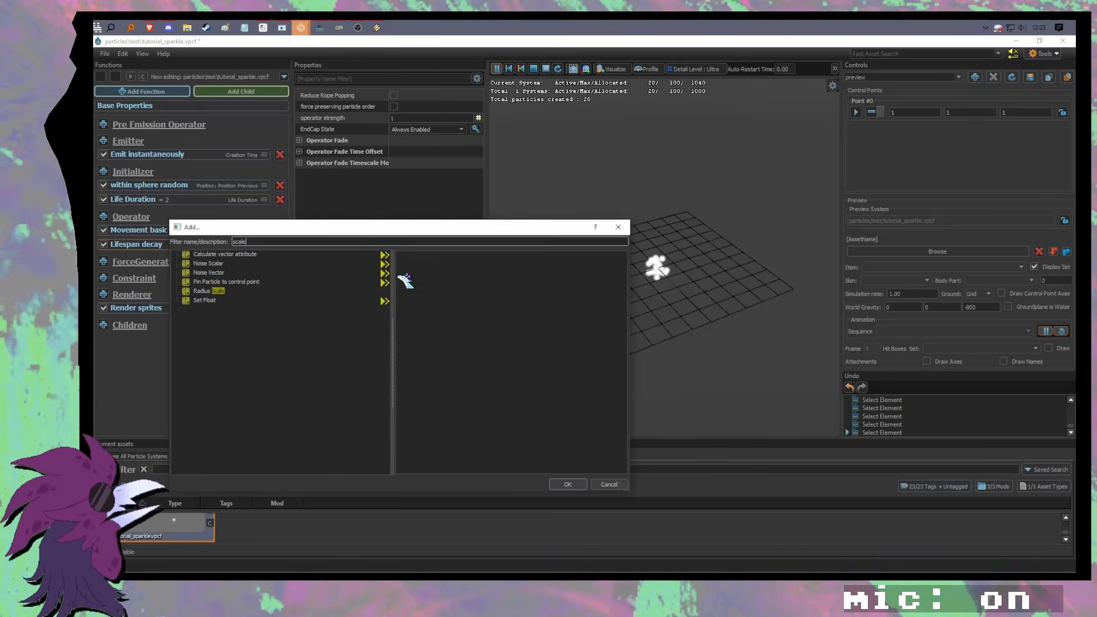
click(227, 291)
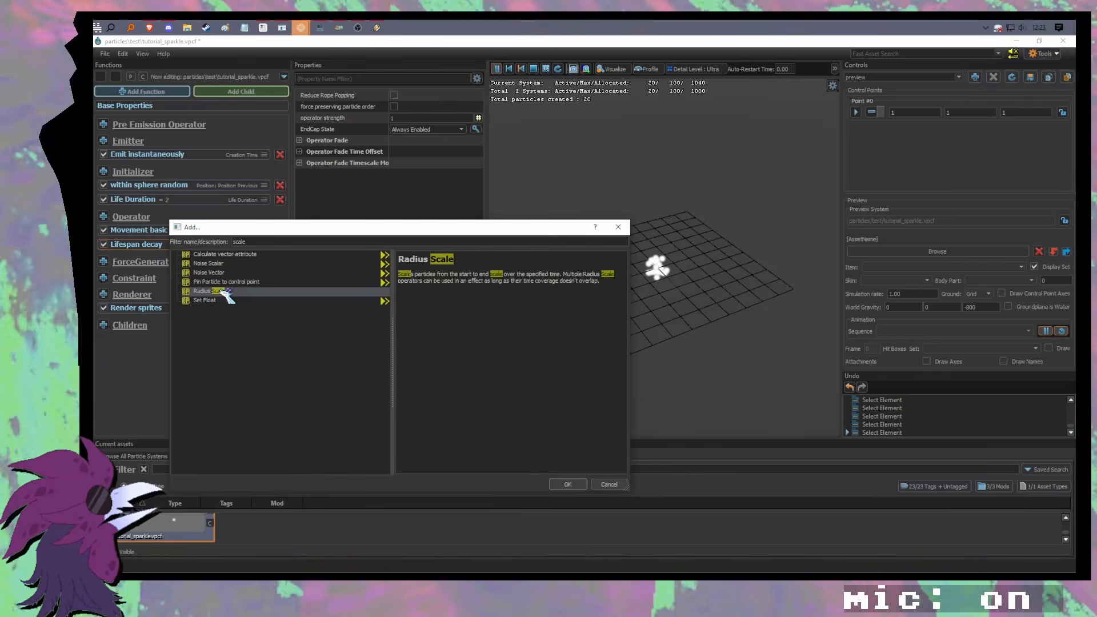
double_click(227, 291)
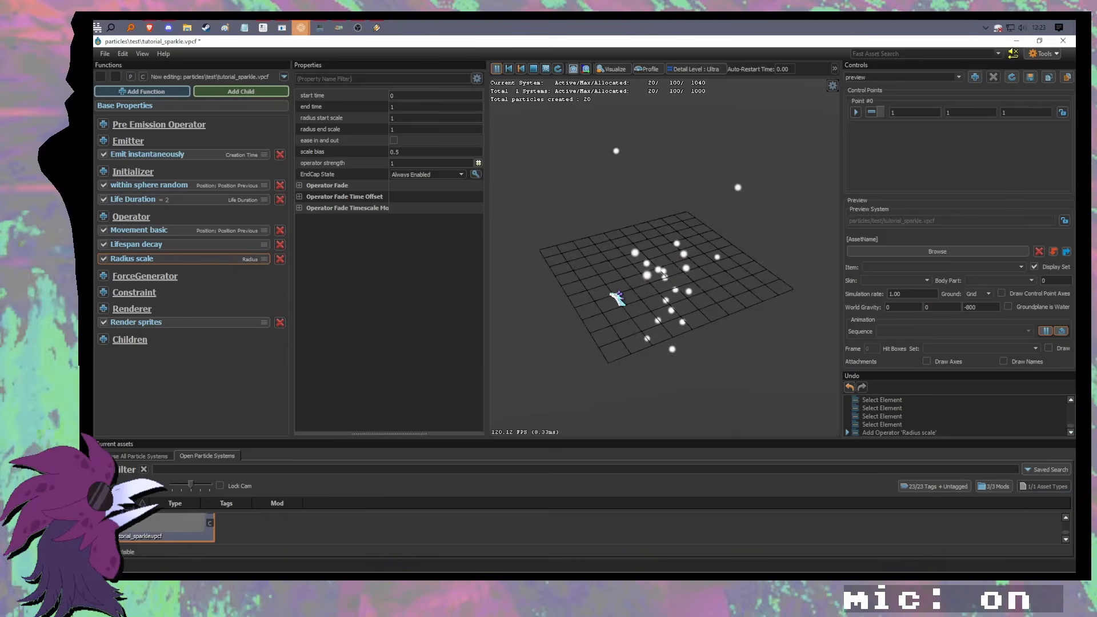
click(264, 259)
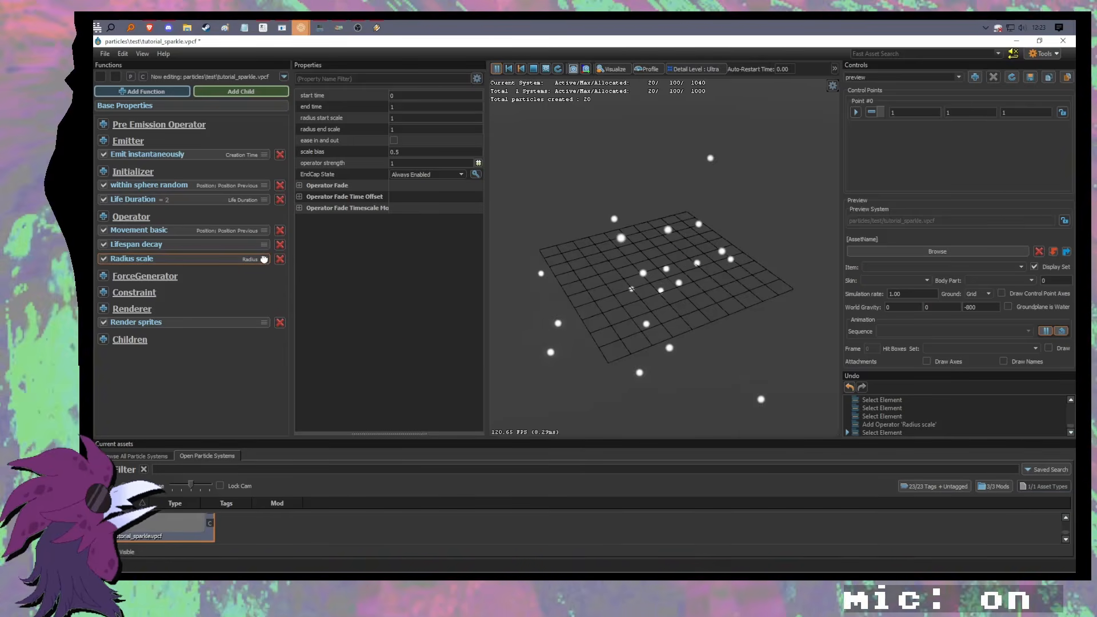
drag(264, 259, 211, 247)
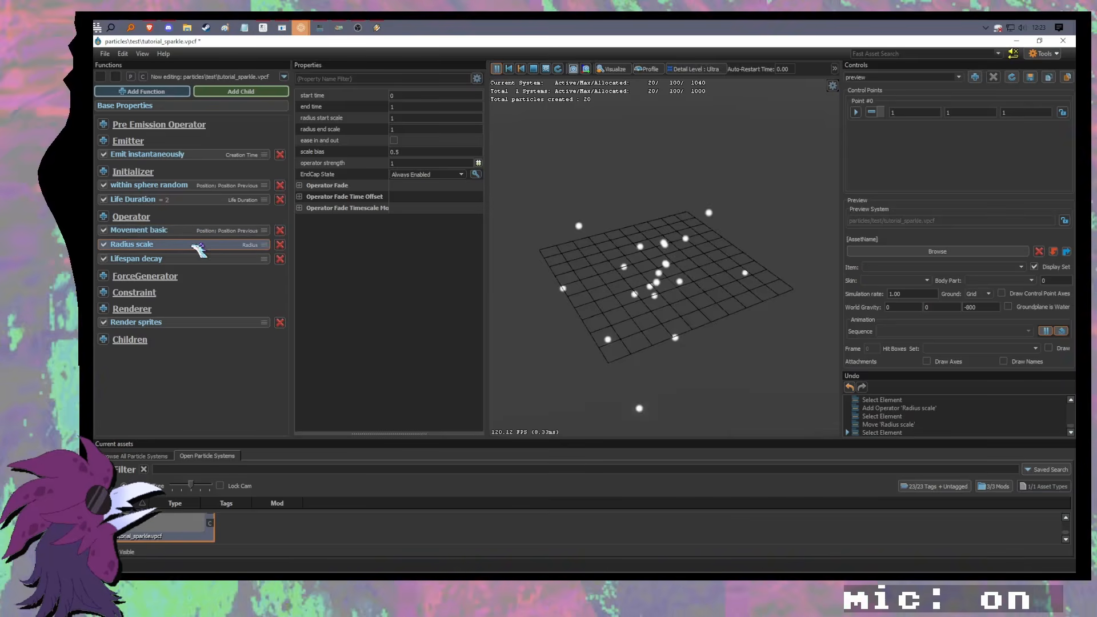
Step: Set the Radius scale operator's radius end scale to 3 and its radius start scale to 0
click(242, 244)
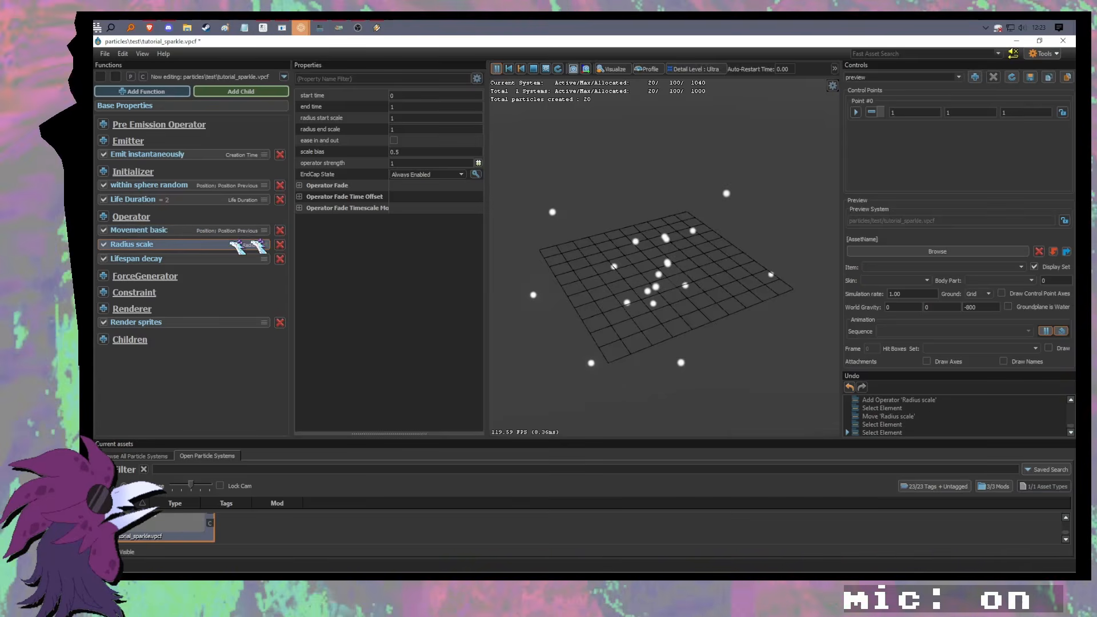
click(409, 118)
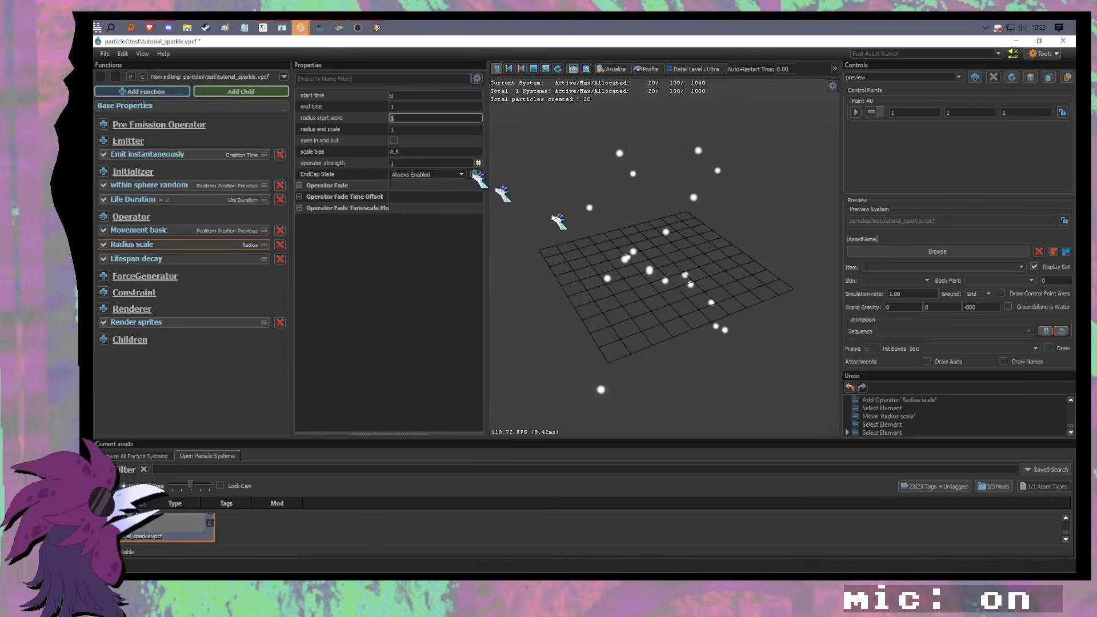
click(434, 129)
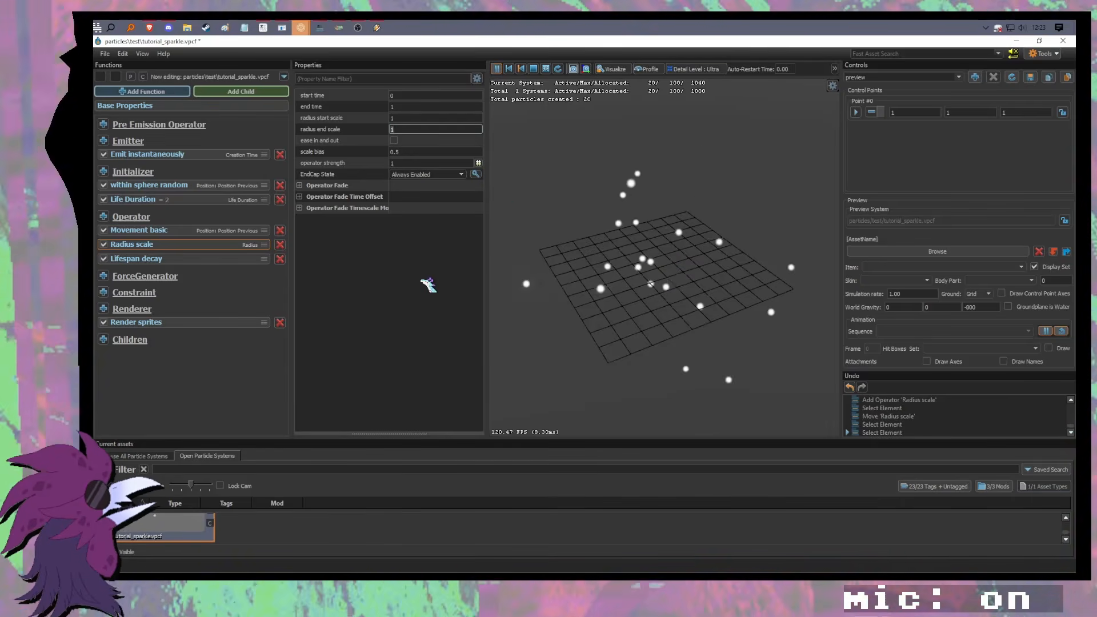
text(3)
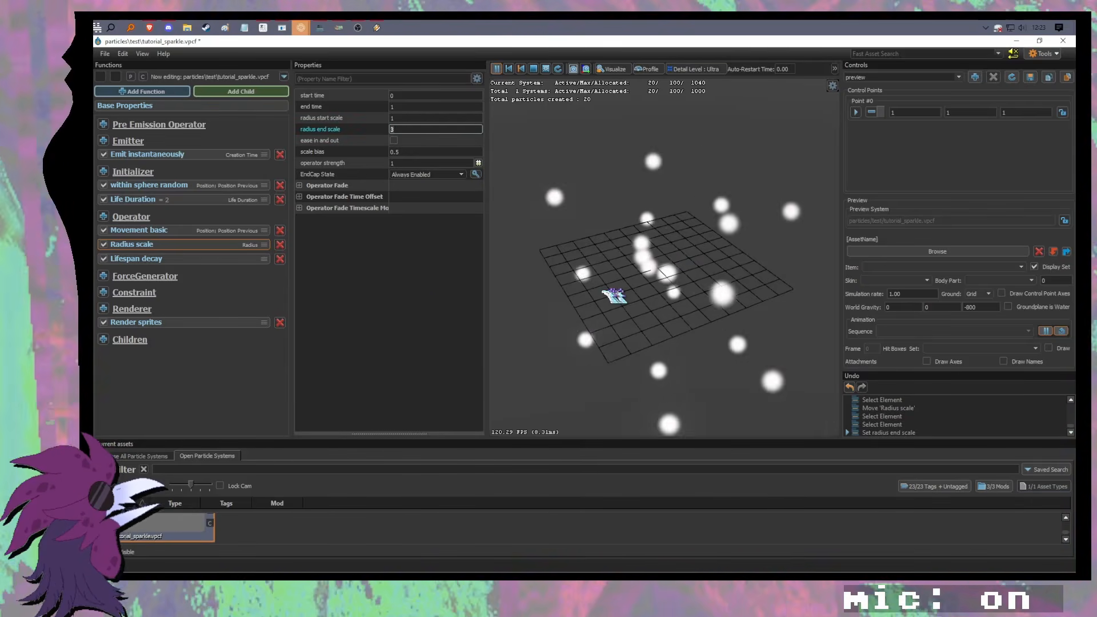
double_click(397, 119)
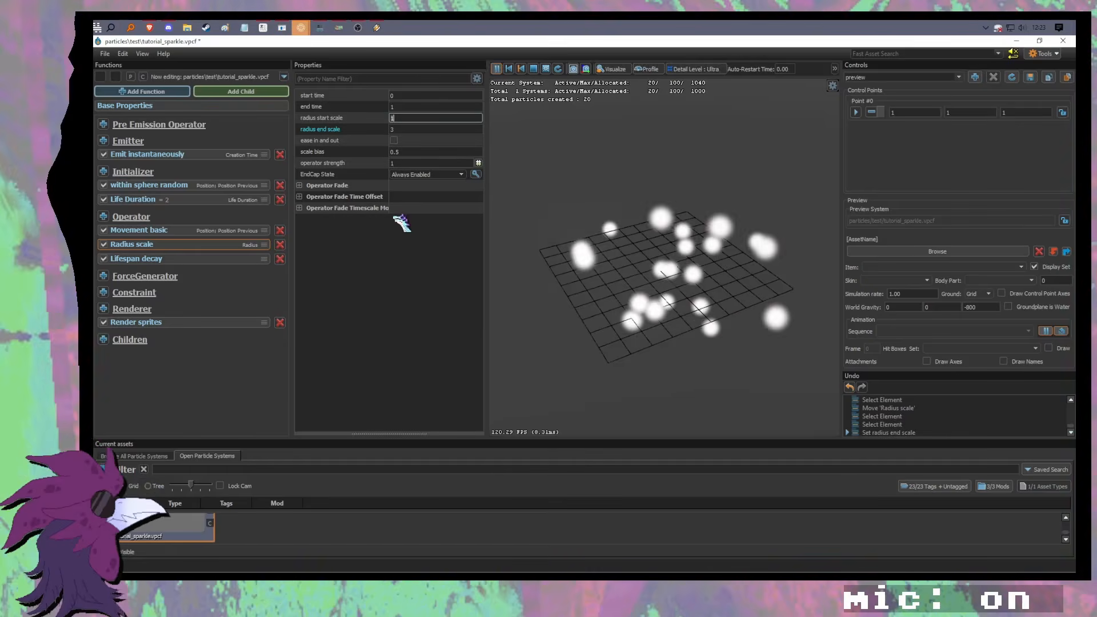
text(0)
key(Return)
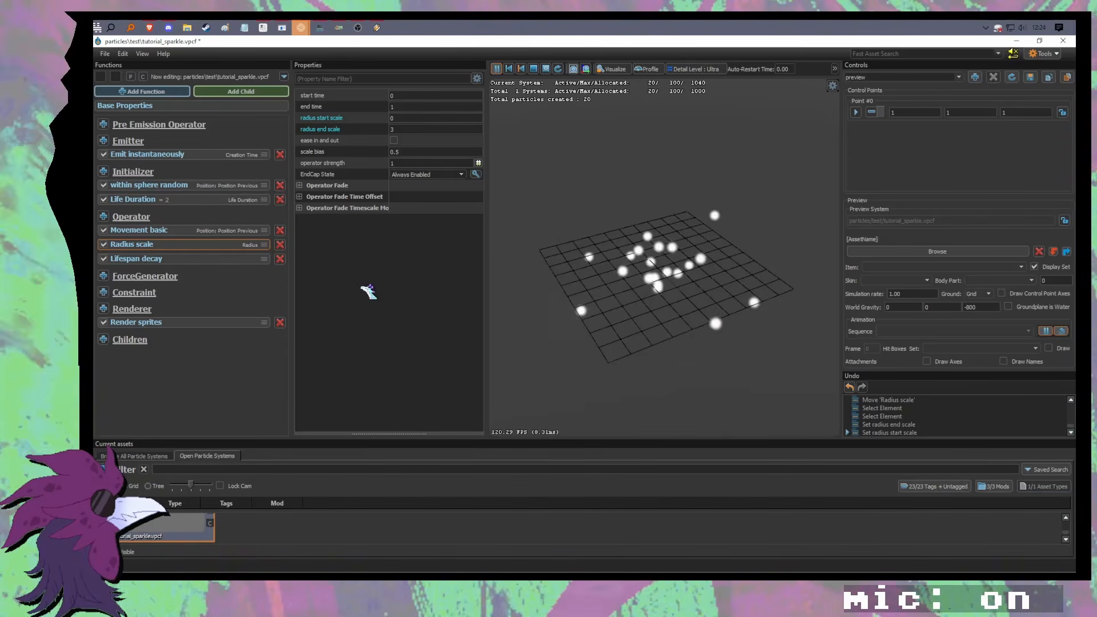
click(104, 216)
text(ini)
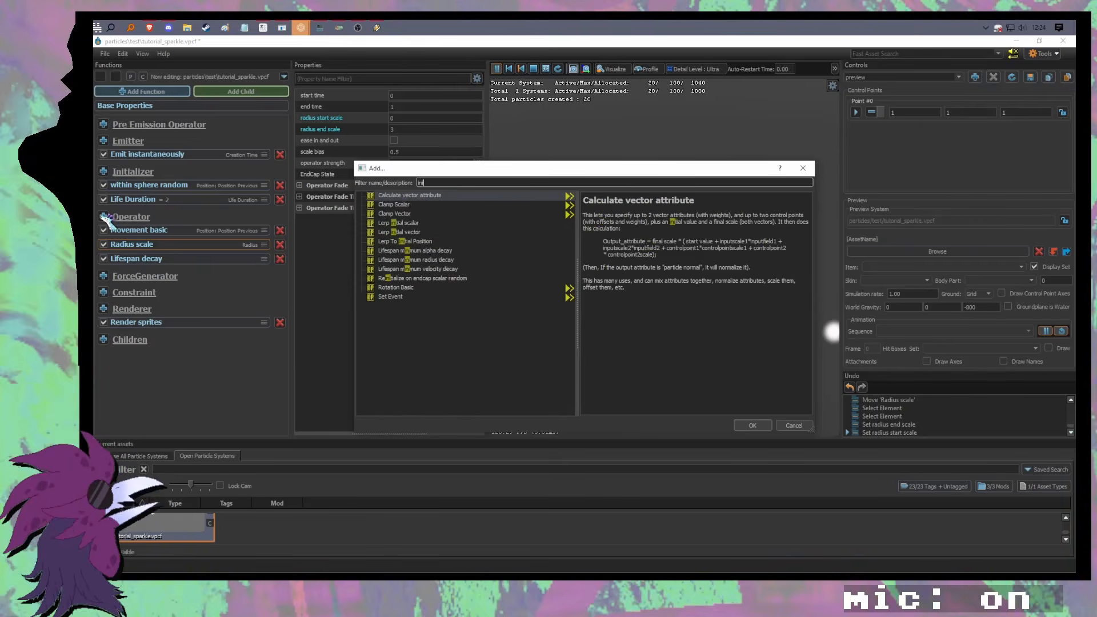
text(t f)
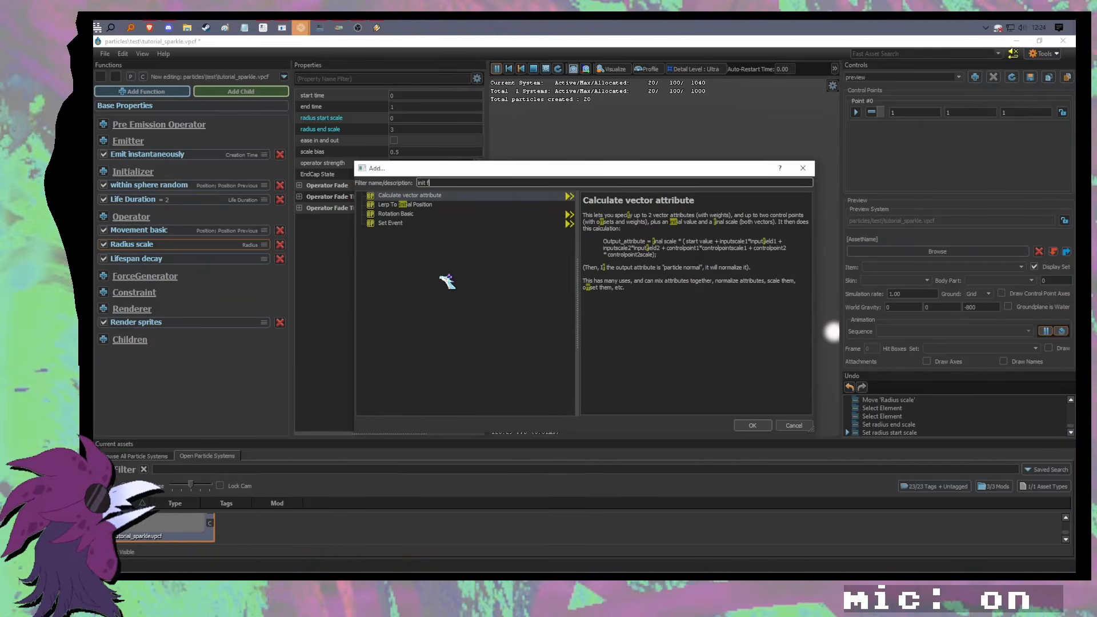
key(BackSpace)
key(BackSpace)
key(BackSpace)
key(BackSpace)
key(BackSpace)
key(BackSpace)
text(float)
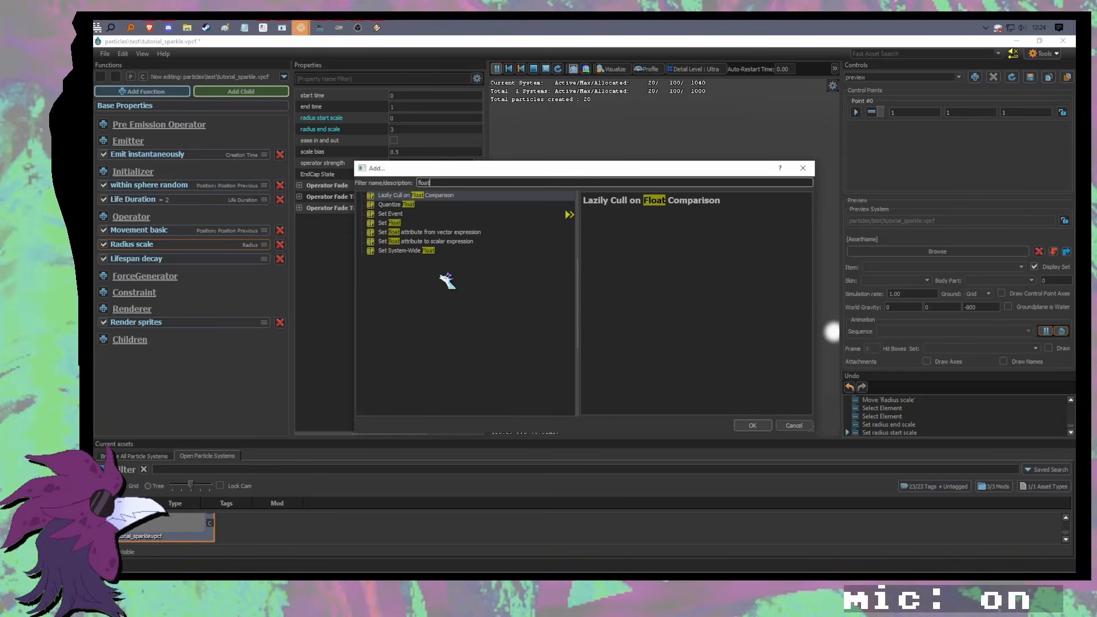
click(400, 223)
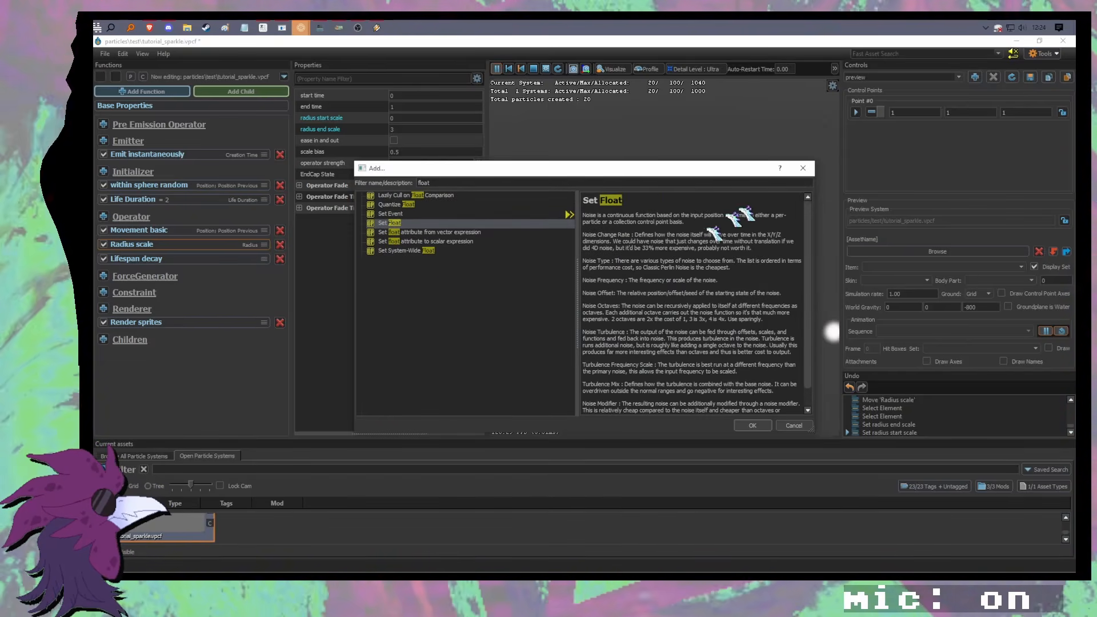
click(811, 167)
Step: Search the available initializers for "init flo" and close the list without adding one
click(104, 171)
text(init)
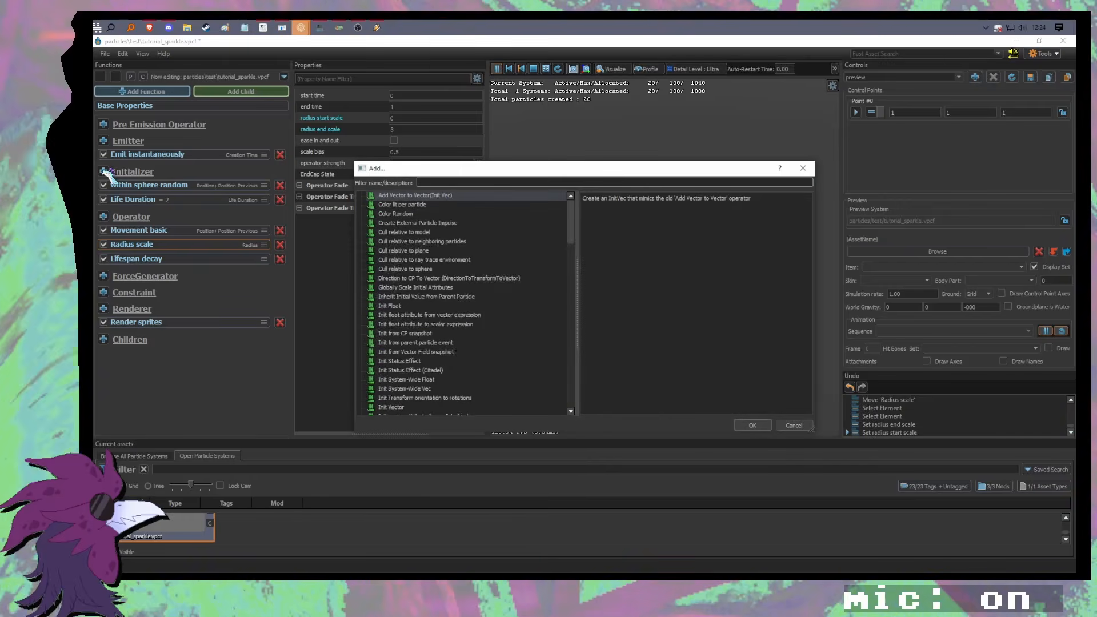
text( flo)
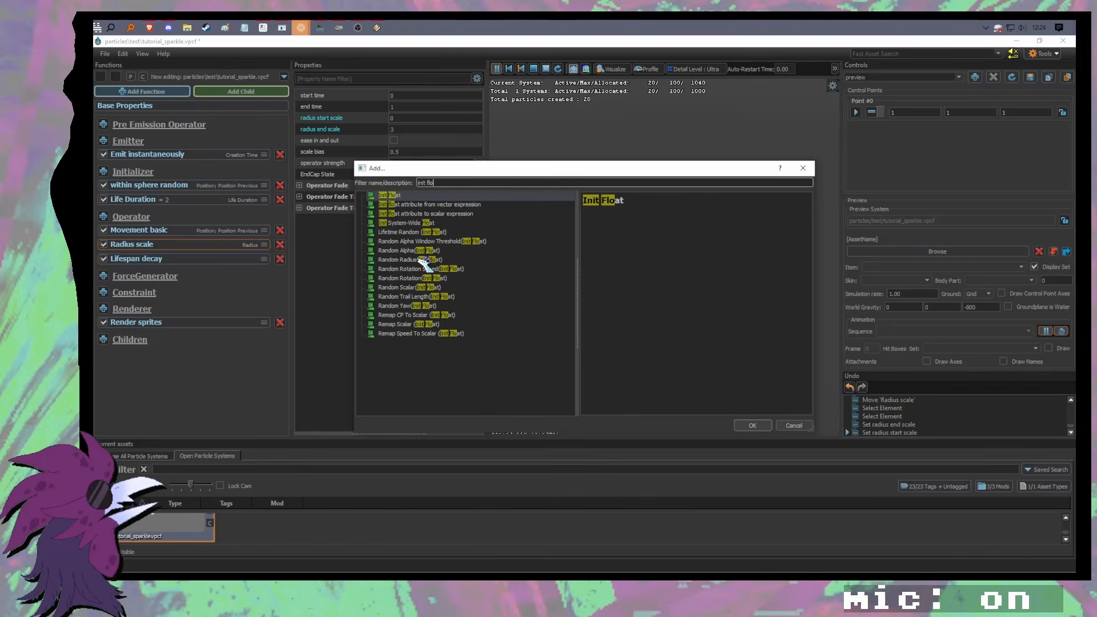
click(803, 168)
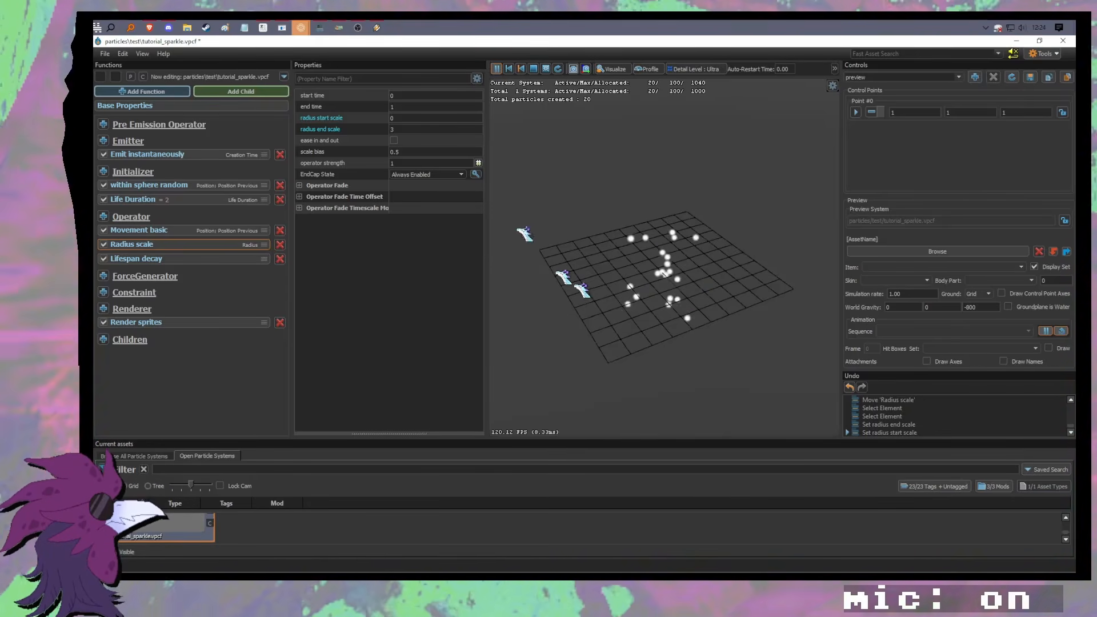
Step: Disable the Radius scale operator and set the Life Duration initializer's value to 1
click(104, 245)
click(183, 199)
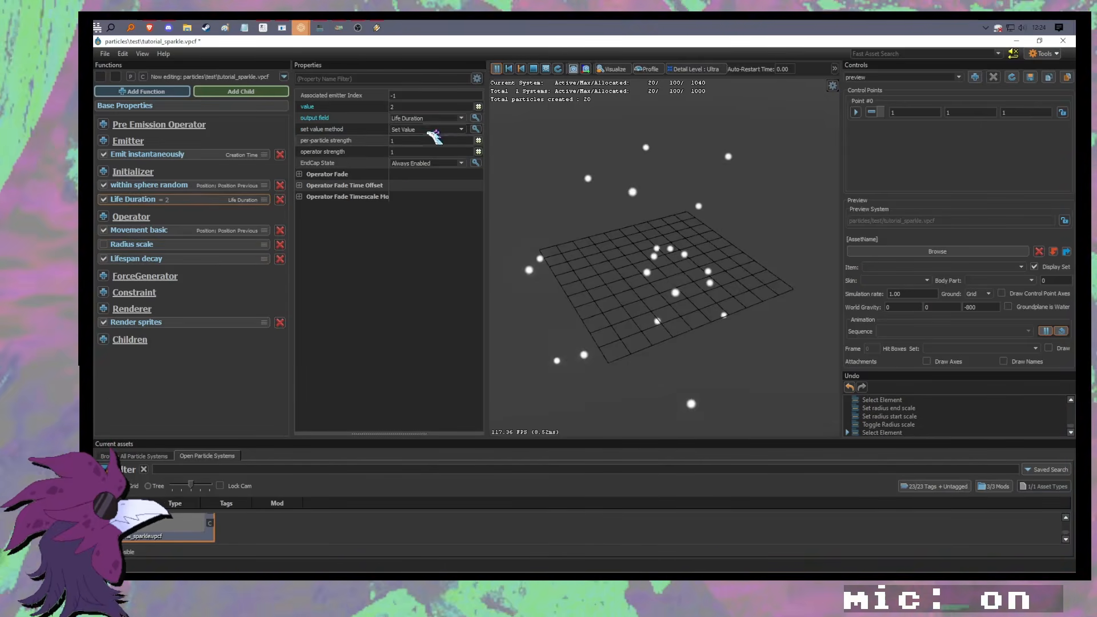
click(416, 107)
text(1)
key(Return)
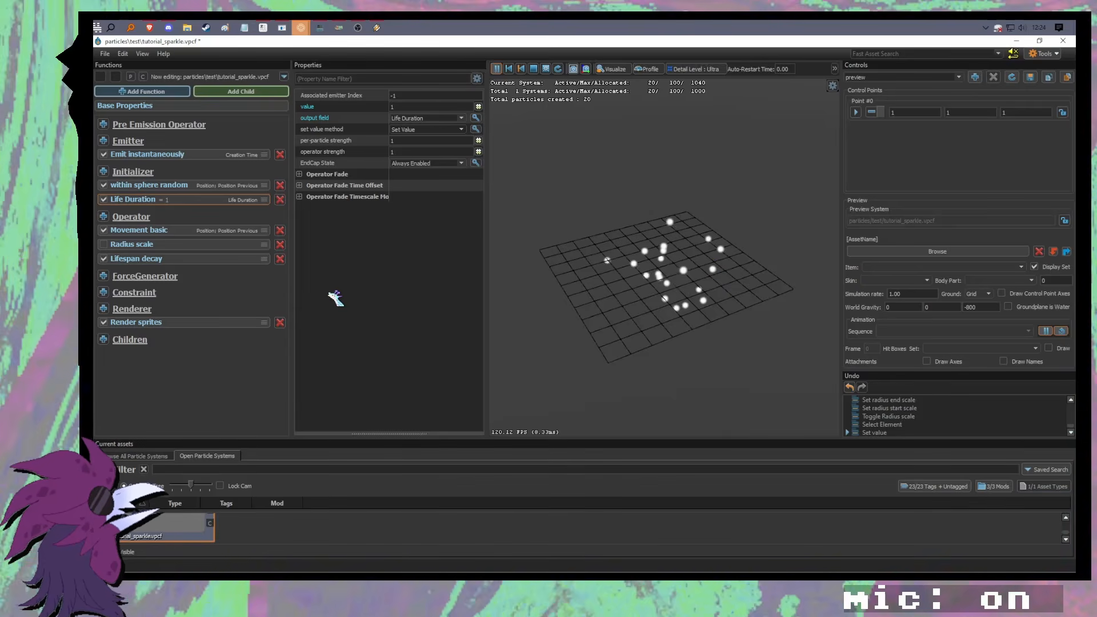
Step: Set the within sphere random initializer's speed max to 200 and its speed min to 100
click(189, 185)
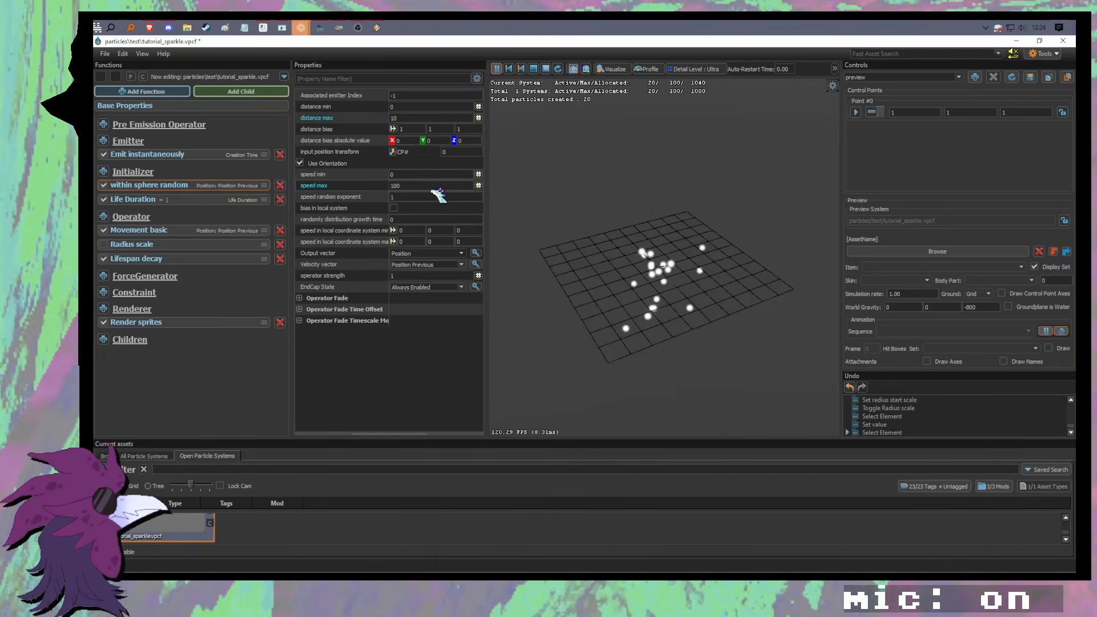
click(415, 185)
text(20)
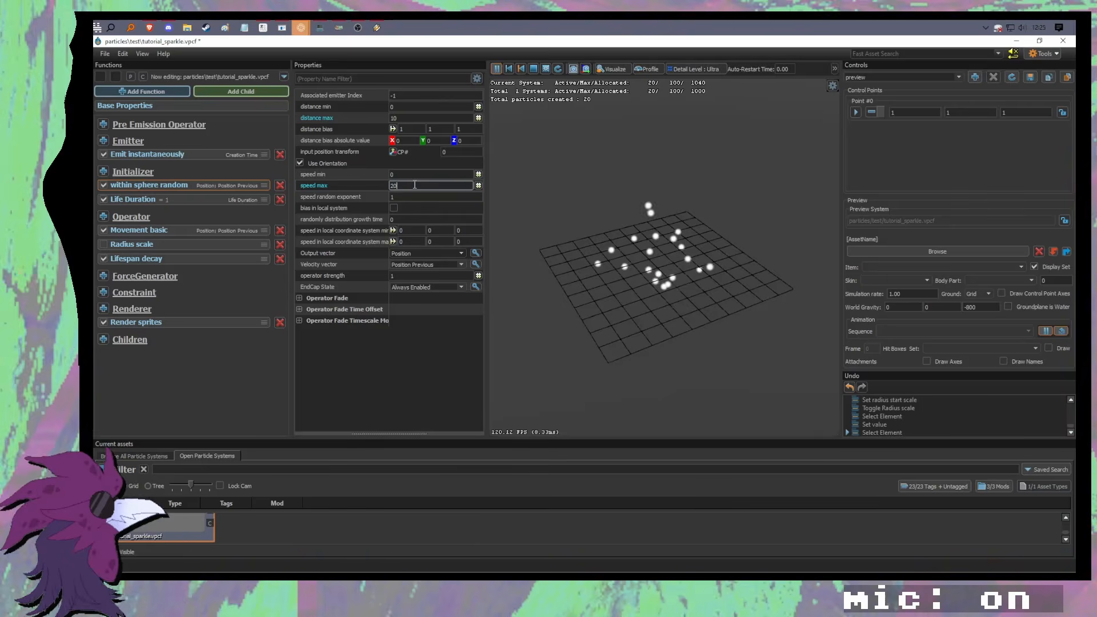
text(0)
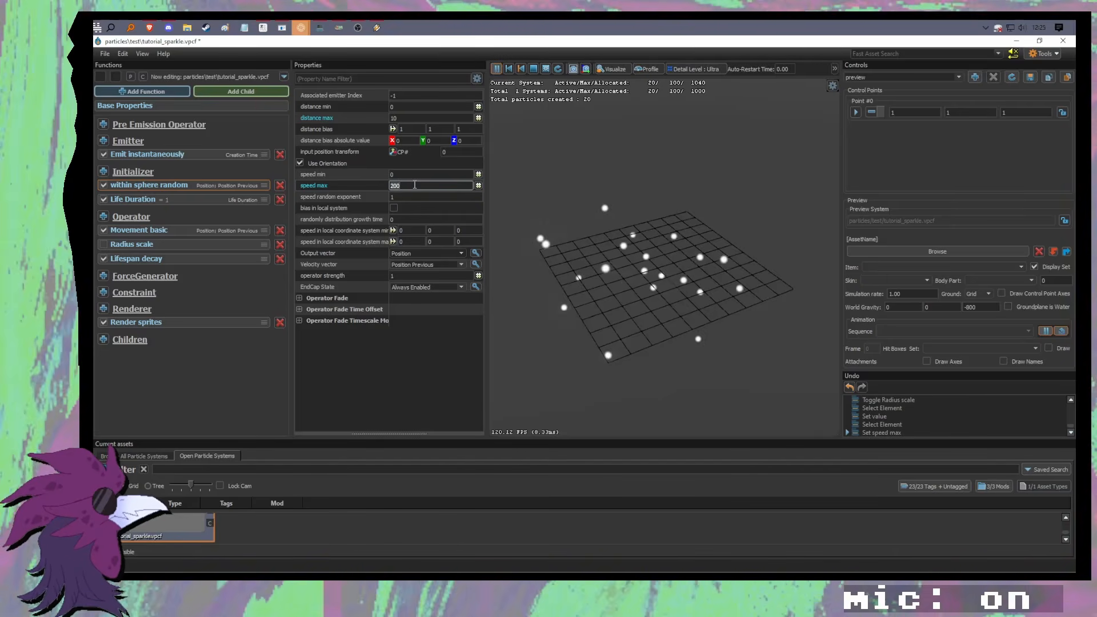
drag(406, 176, 389, 174)
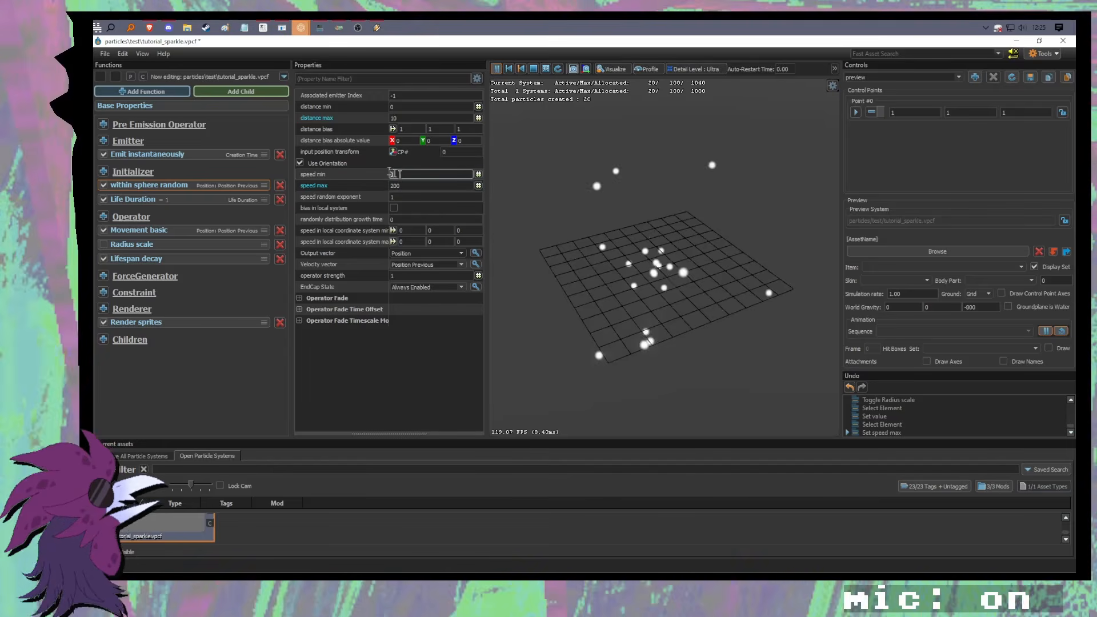
text(00)
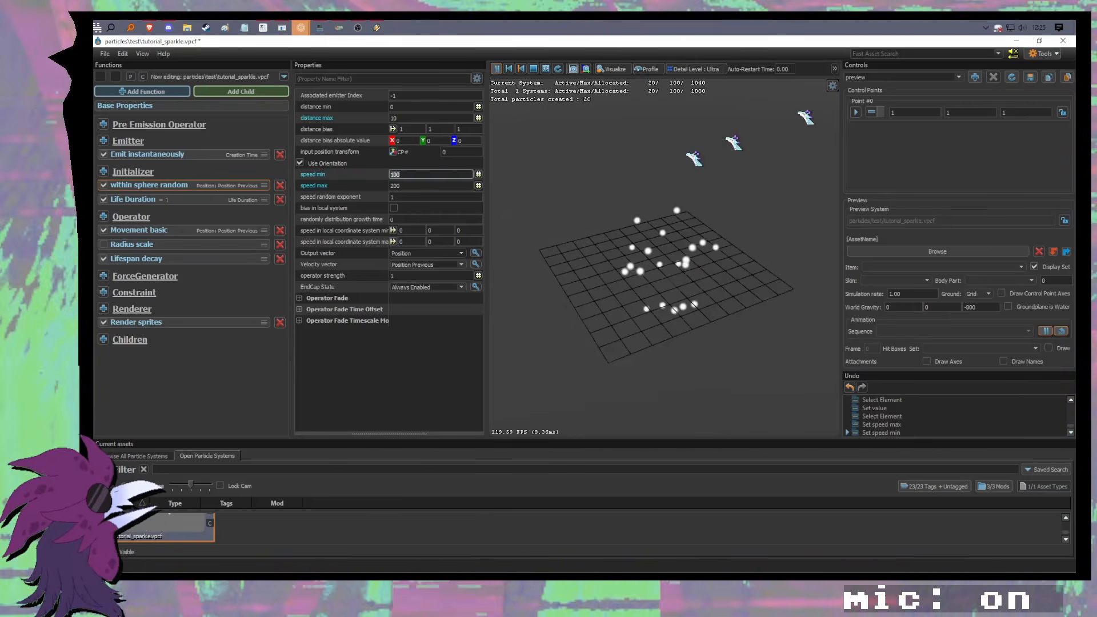
Step: Tune the Movement basic operator's drag by trying increasing values from 0.001, 0.005, 0.01 and 0.03 up to 0.08
click(177, 231)
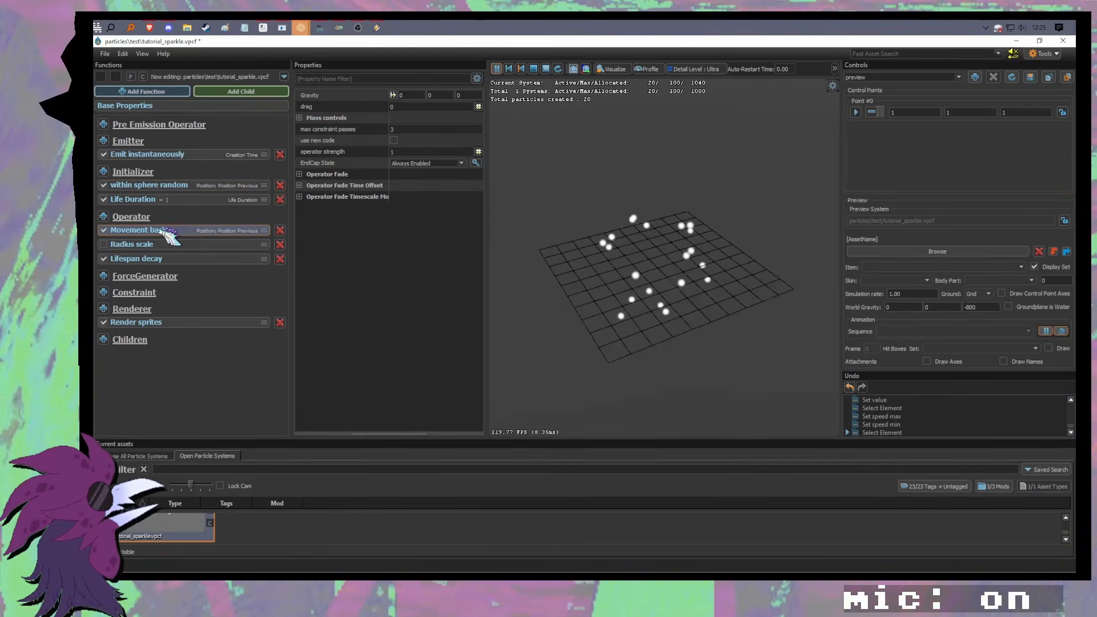
click(401, 109)
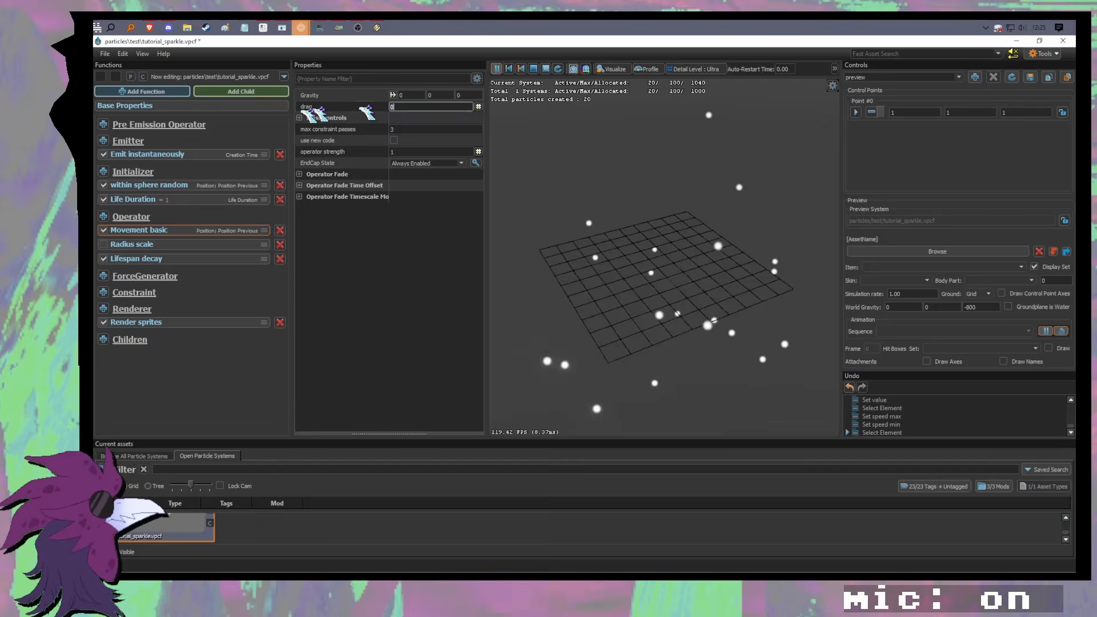
click(330, 106)
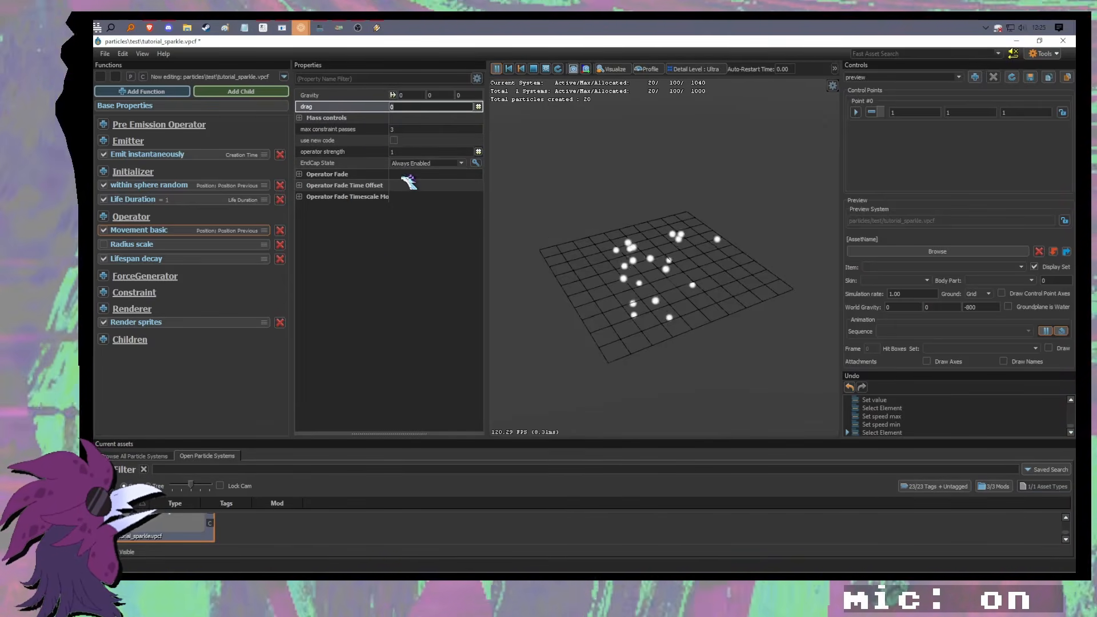
text(1)
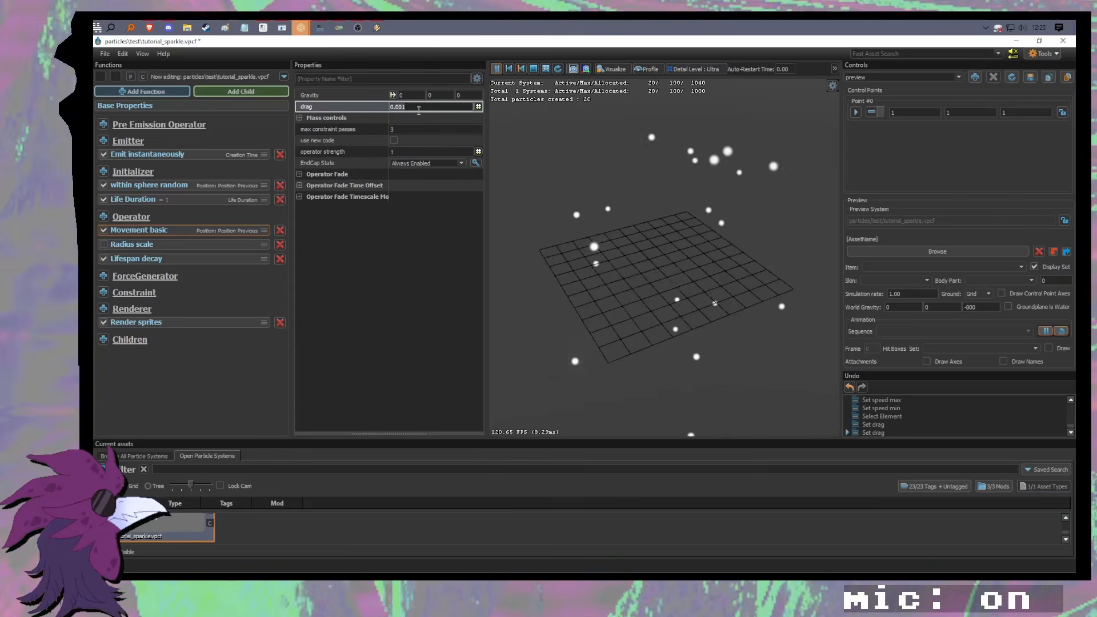
key(BackSpace)
text(5)
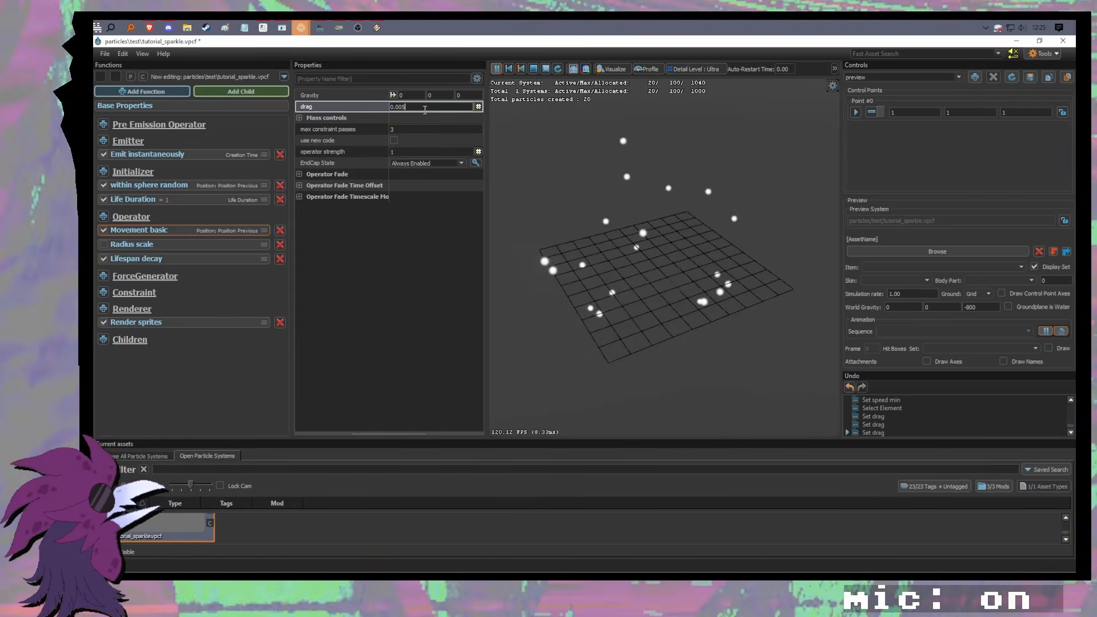
key(BackSpace)
key(BackSpace)
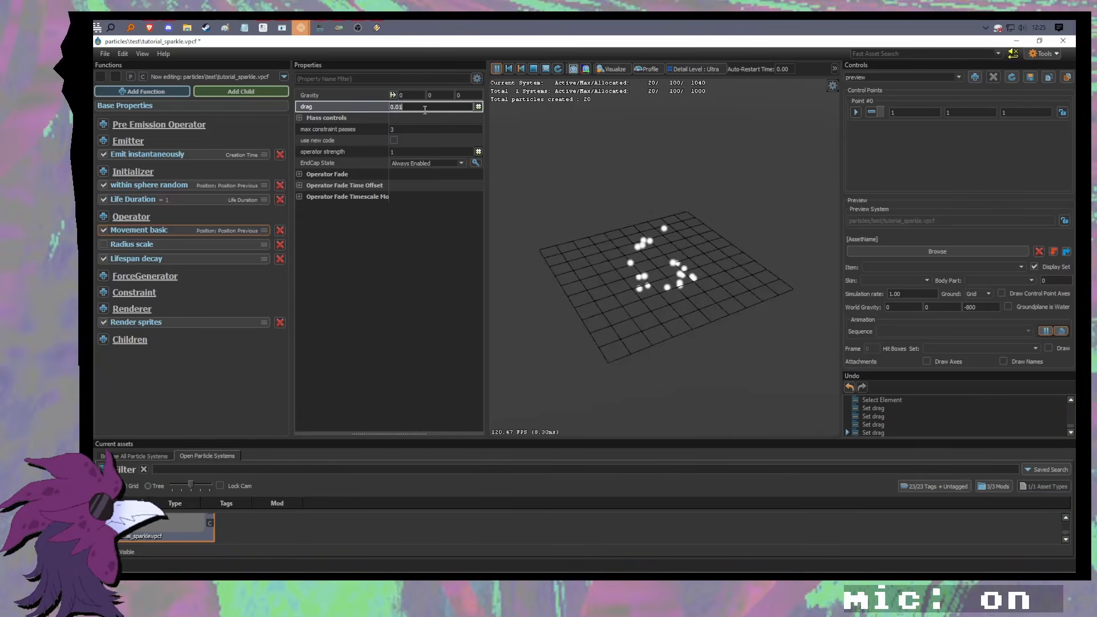
key(BackSpace)
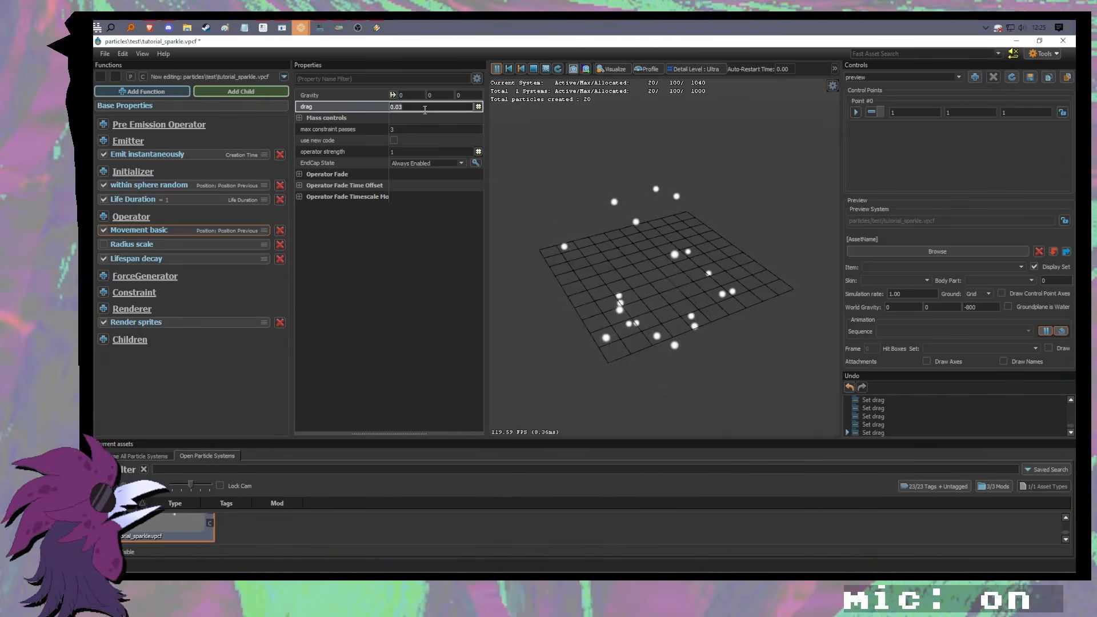
key(BackSpace)
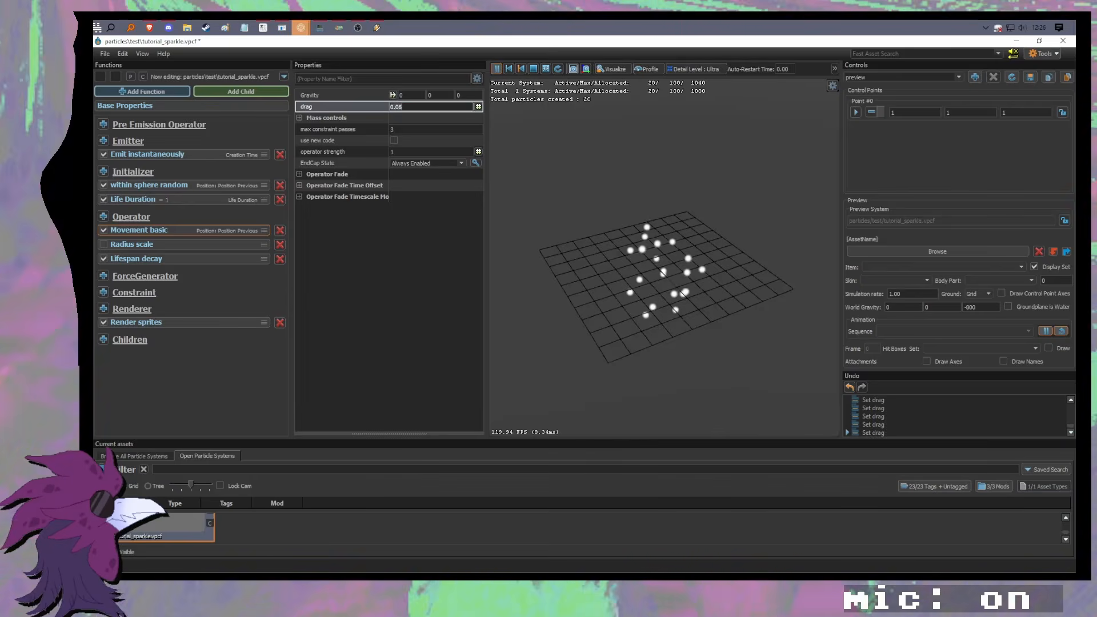
key(BackSpace)
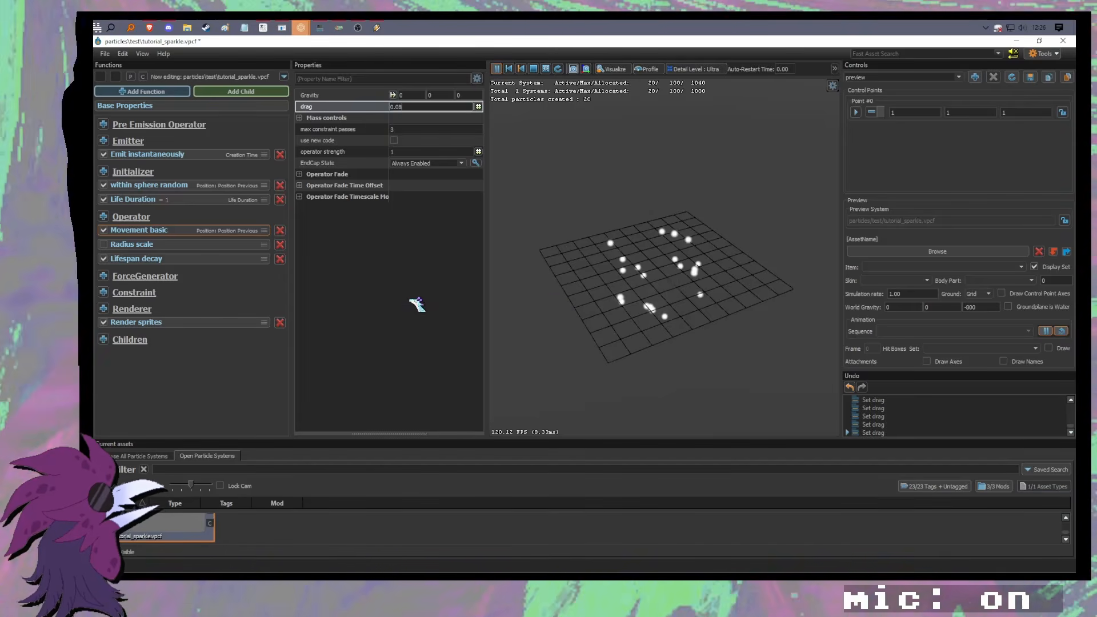
Step: Set the within sphere random initializer's speed max to 300 and the Life Duration value to 0.5
click(200, 186)
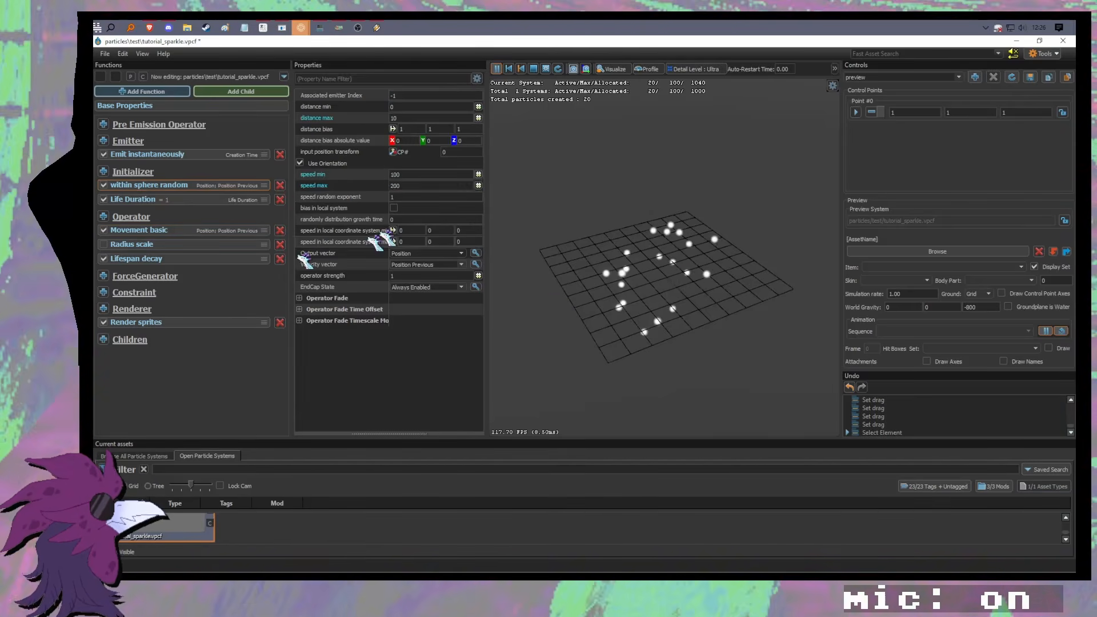
click(424, 184)
key(Return)
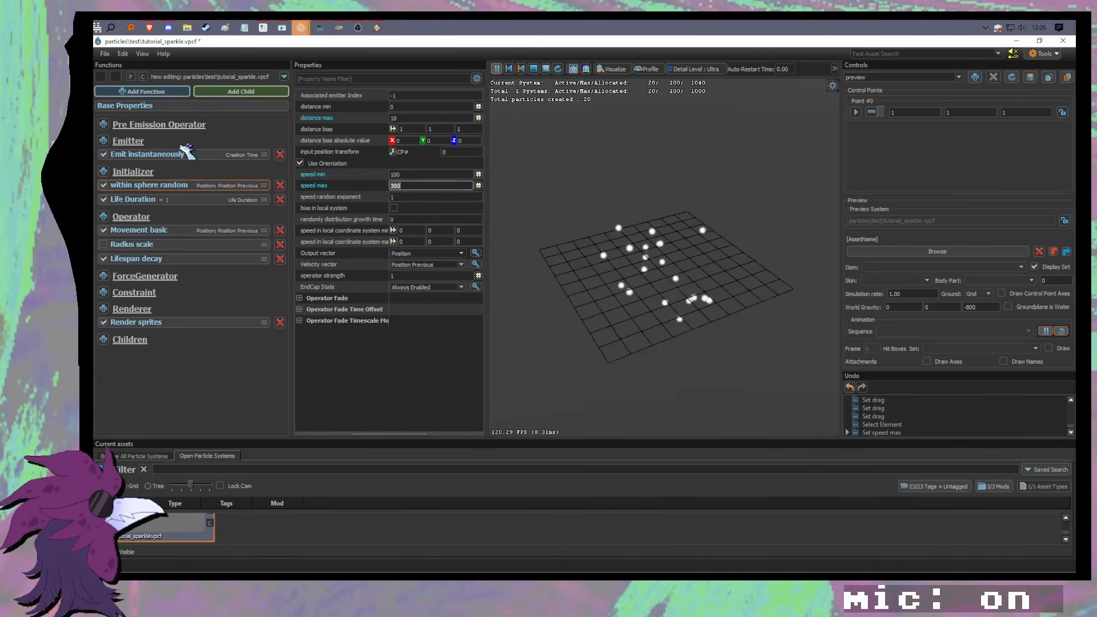
click(172, 200)
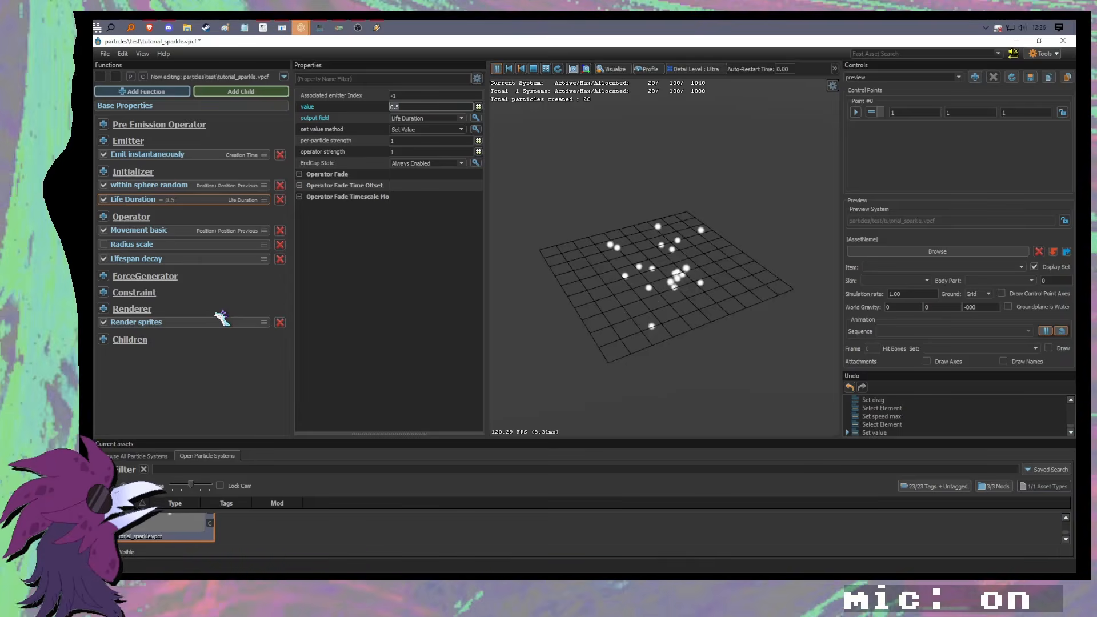
Step: Enable the Radius scale operator and set its radius end scale to 0.2 and its radius start scale to 1
click(104, 245)
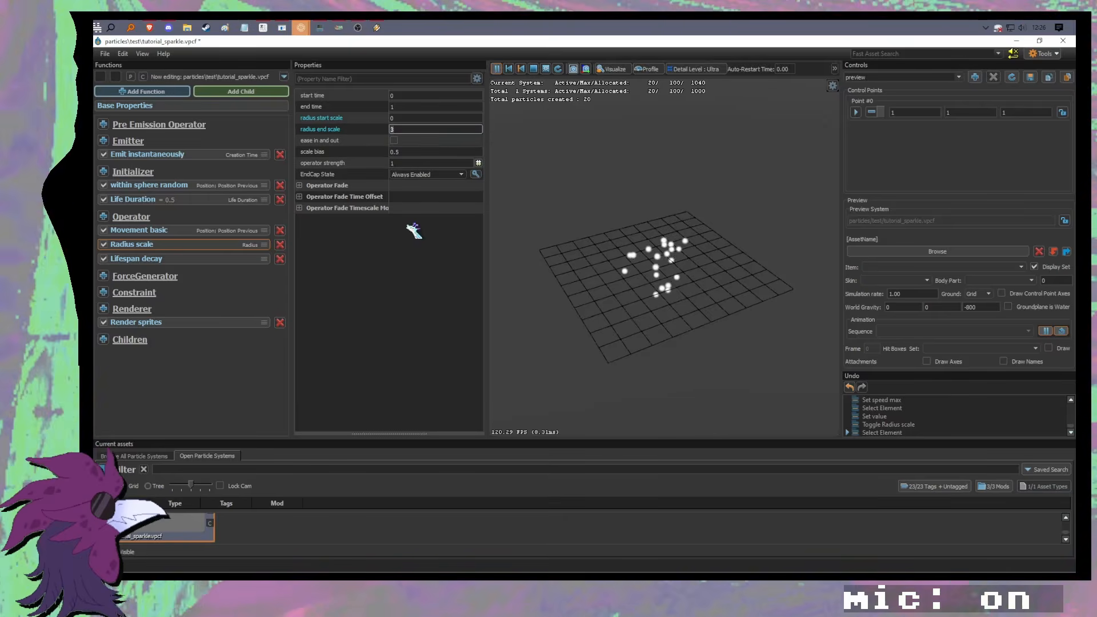
text(0.2)
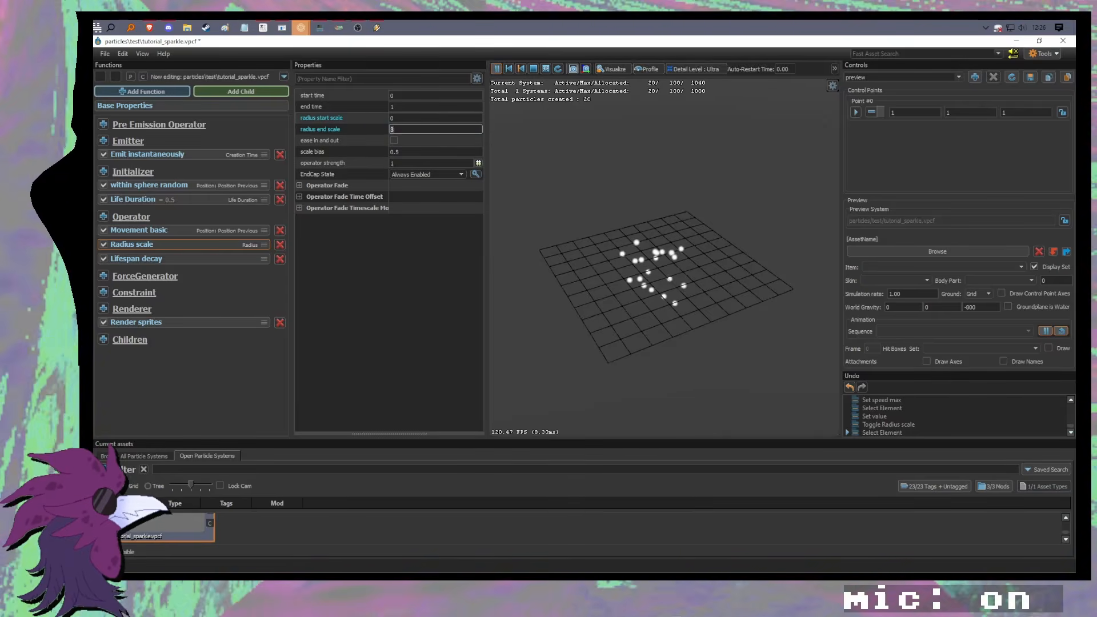
double_click(407, 118)
text(1)
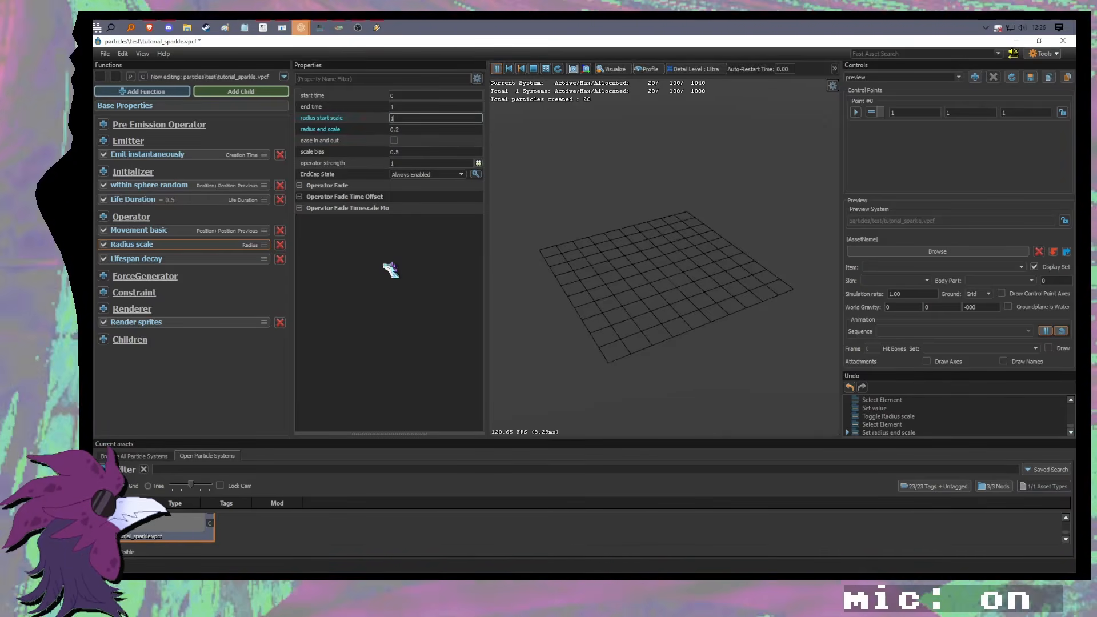
click(387, 278)
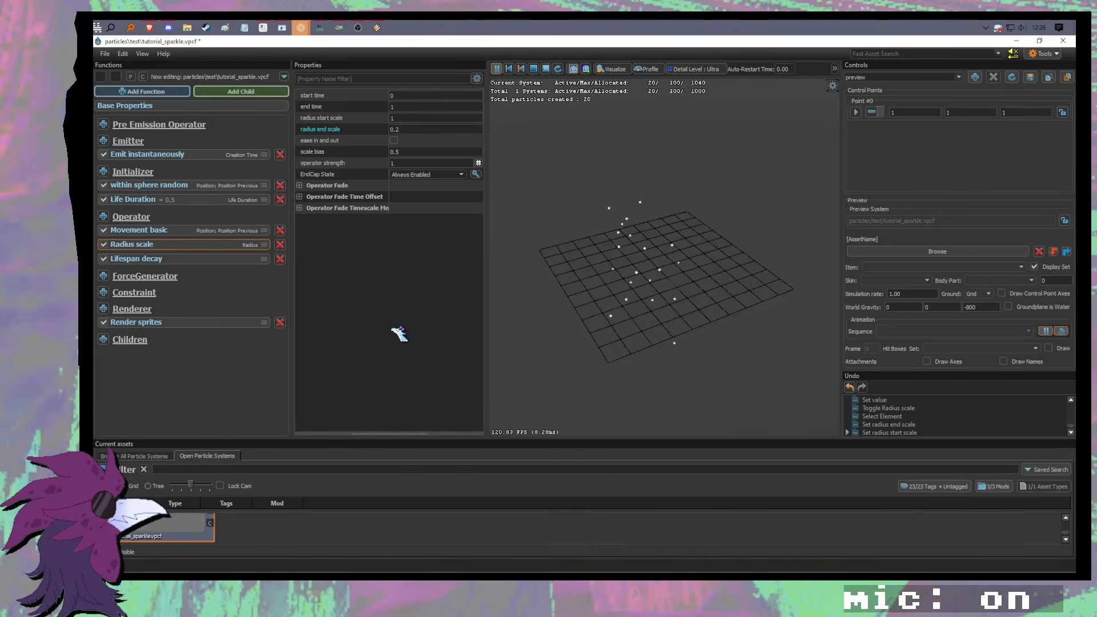
Step: Open the texture selection of Render sprites and search the textures for "sparkle" and for "glow"
click(136, 324)
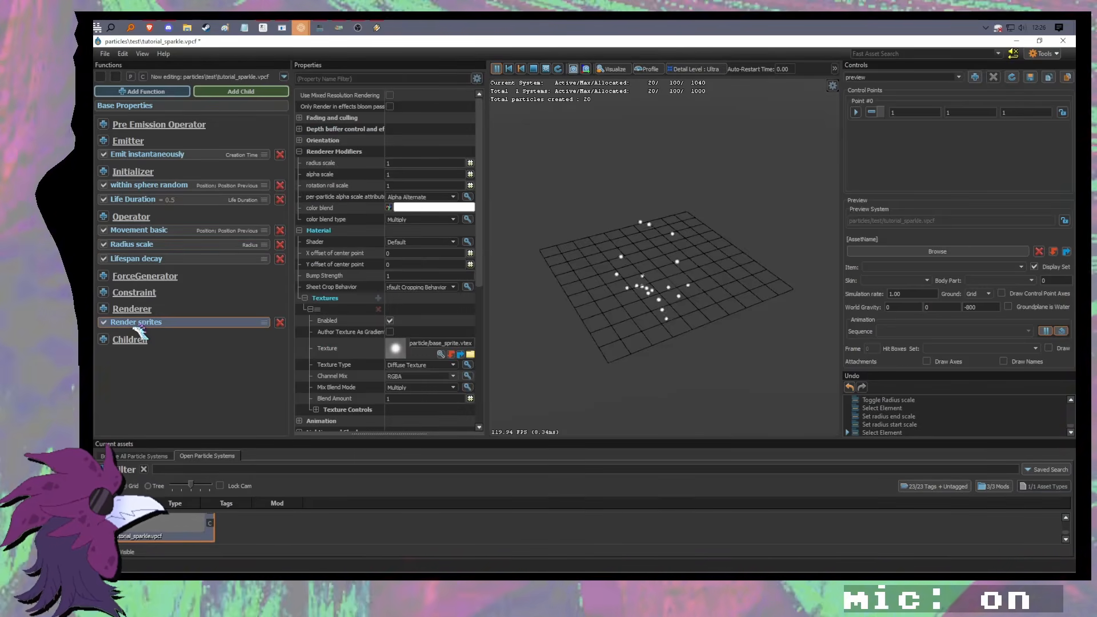
key(w)
mouse_move(705, 276)
mouse_down()
mouse_move(706, 286)
mouse_move(705, 269)
mouse_up()
key(s)
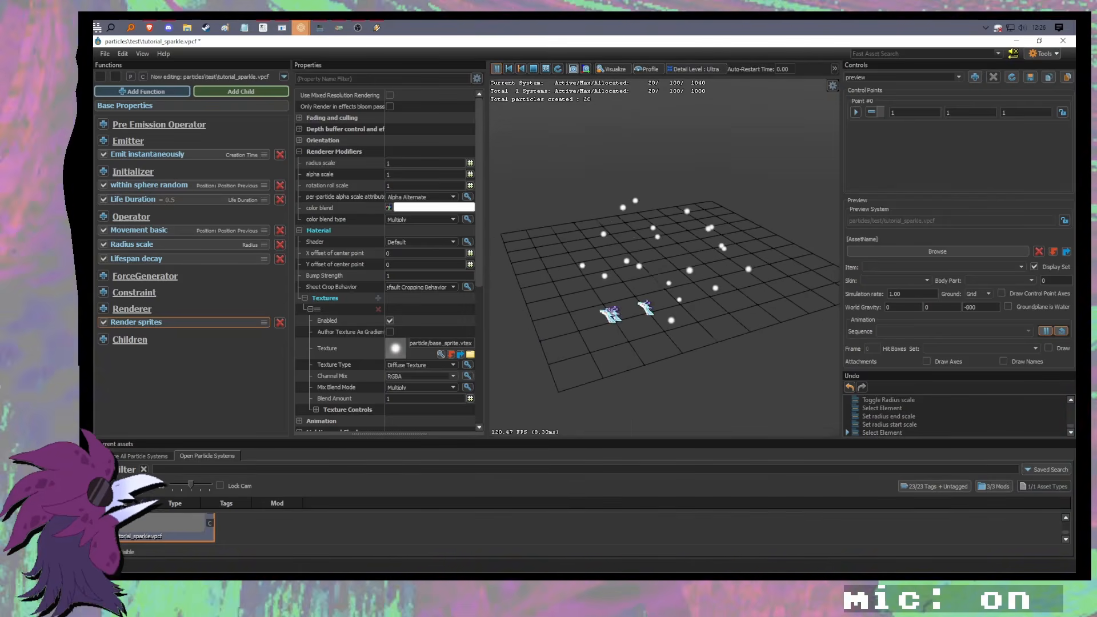
click(451, 354)
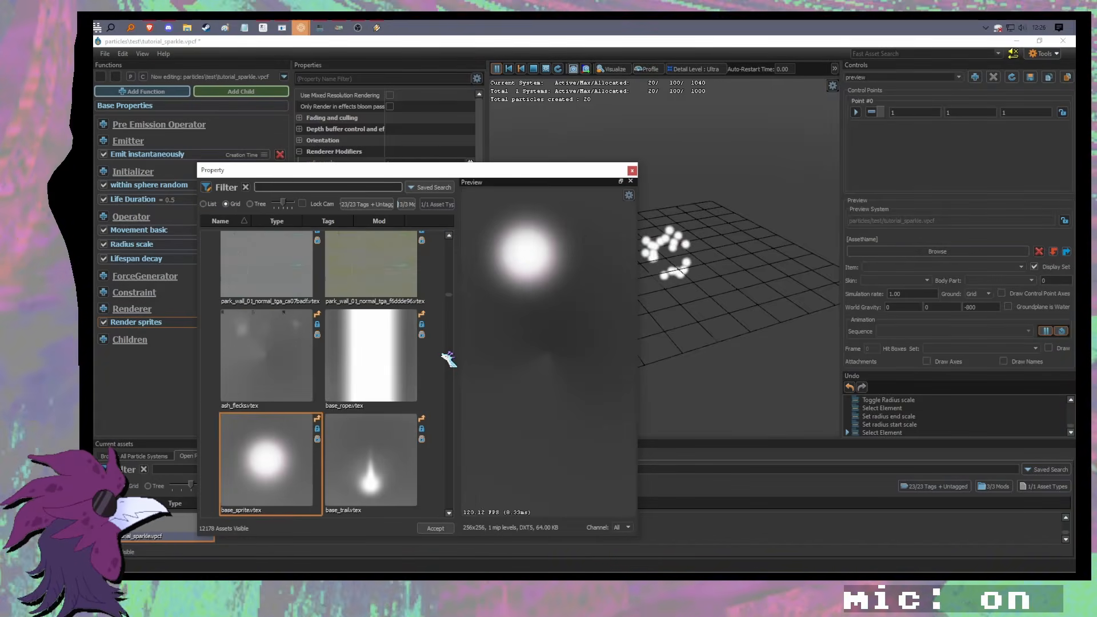
text(sparkle)
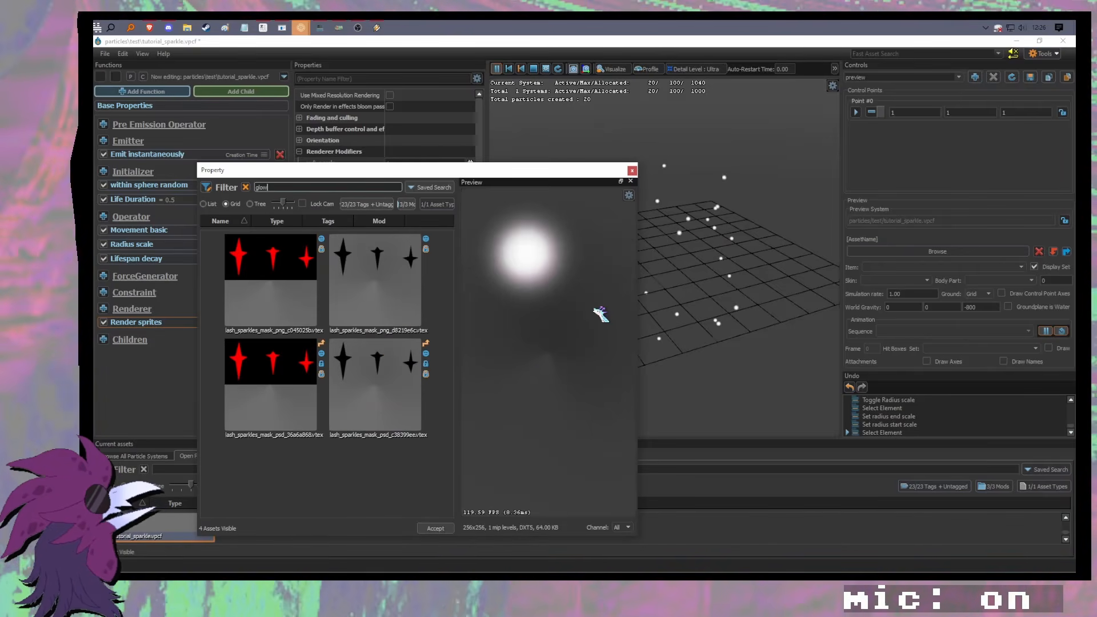
scroll(409, 407, down, 10)
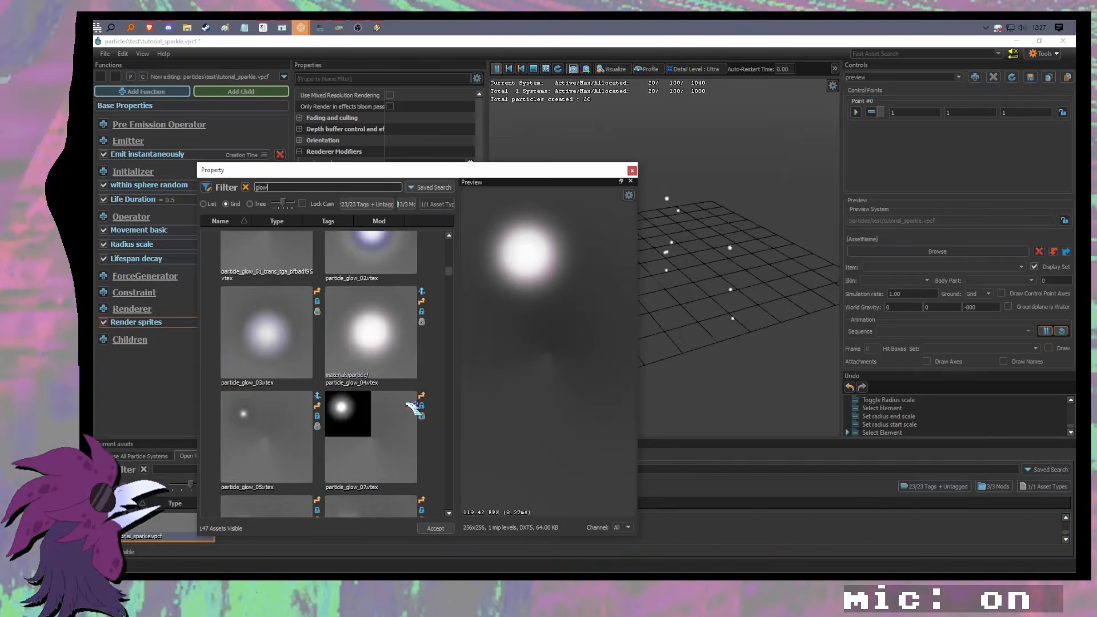
scroll(414, 407, down, 8)
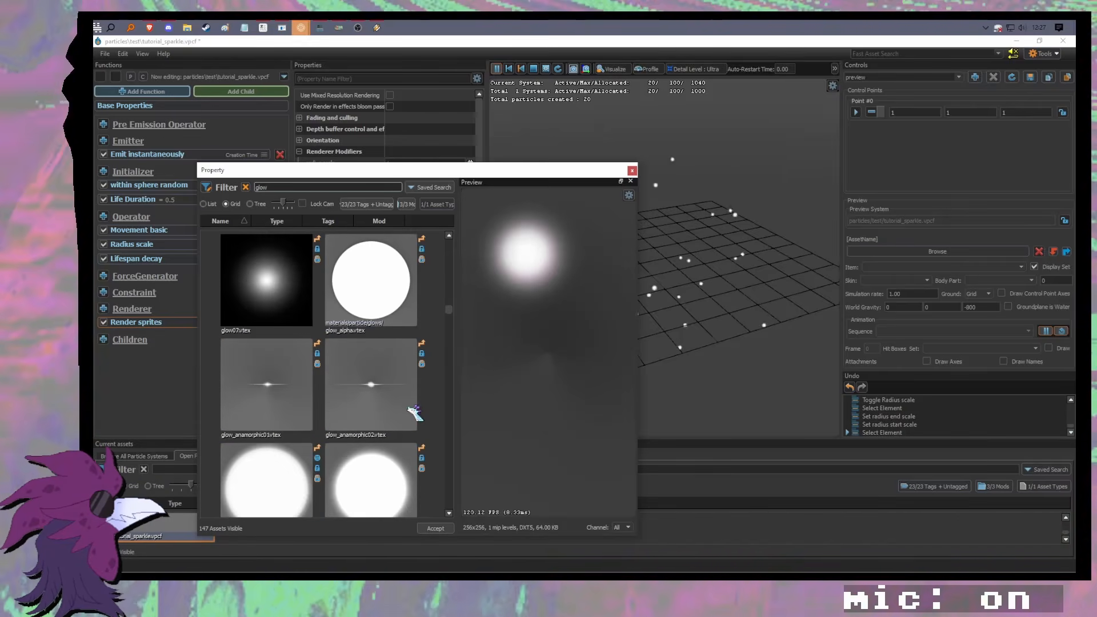
Step: Compare several glow textures and assign glow_anamorphic01 as the Render sprites texture
scroll(414, 412, up, 1)
click(367, 440)
click(296, 438)
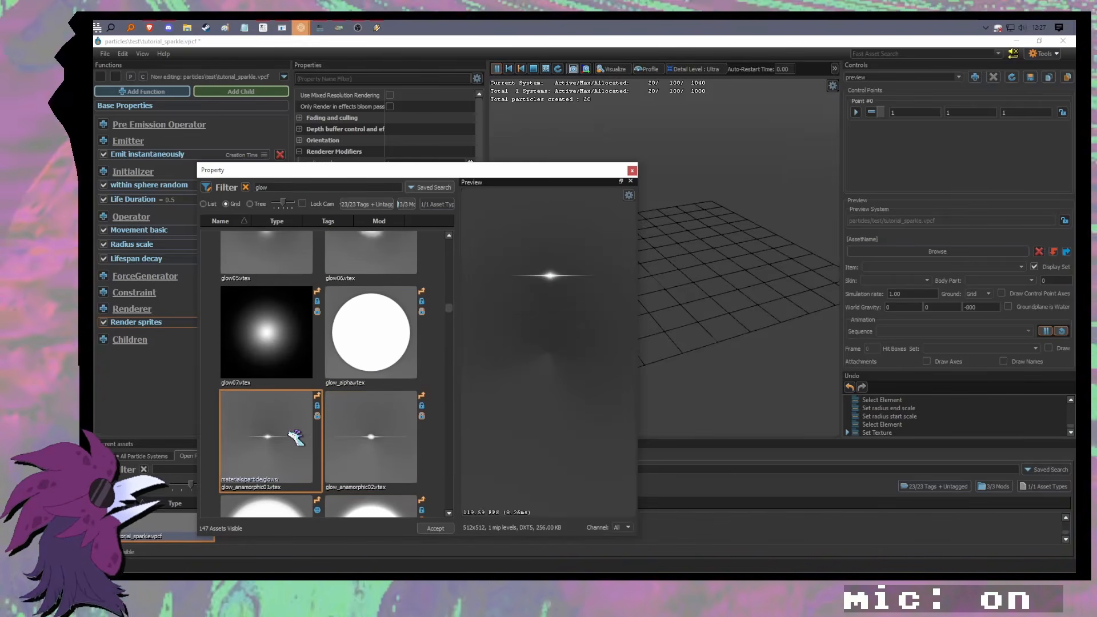
scroll(372, 330, up, 1)
click(379, 332)
scroll(384, 338, down, 1)
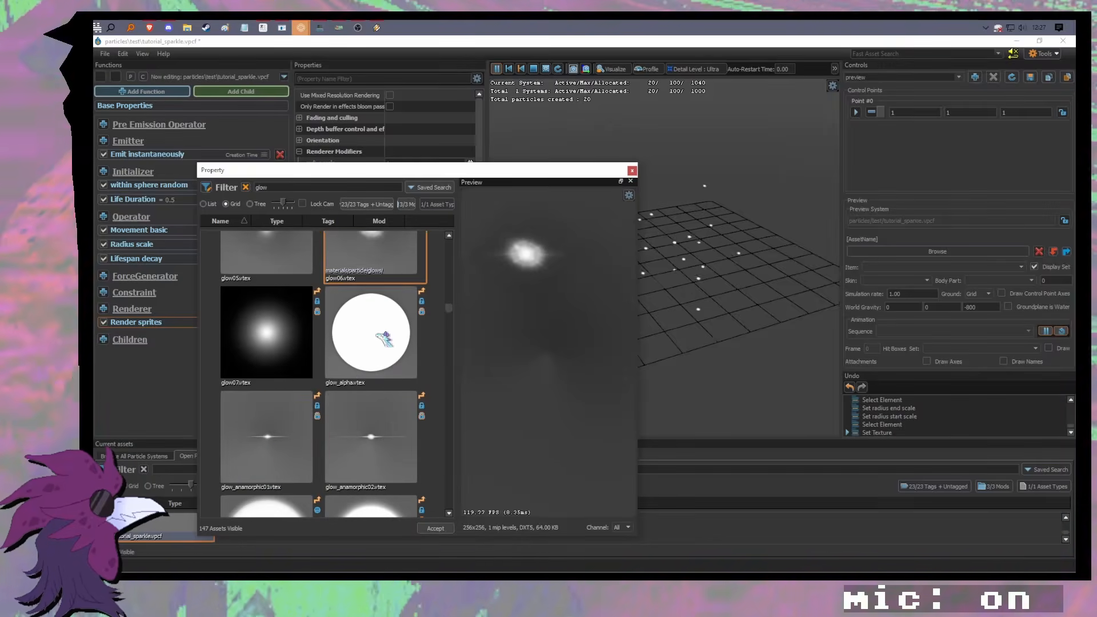
click(275, 453)
scroll(277, 446, down, 4)
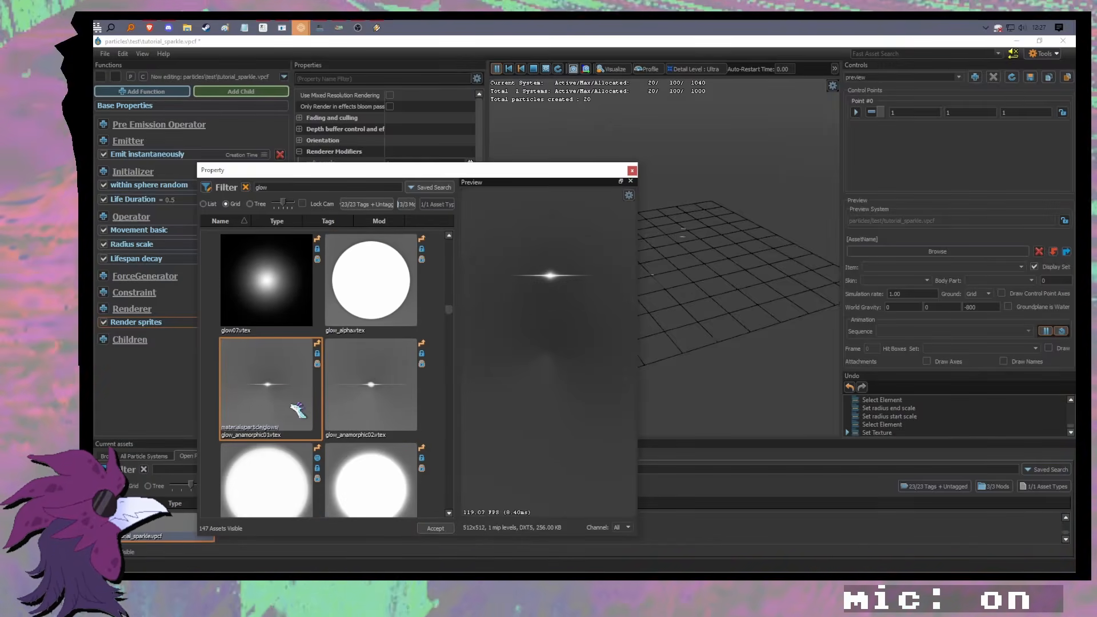
scroll(369, 387, up, 2)
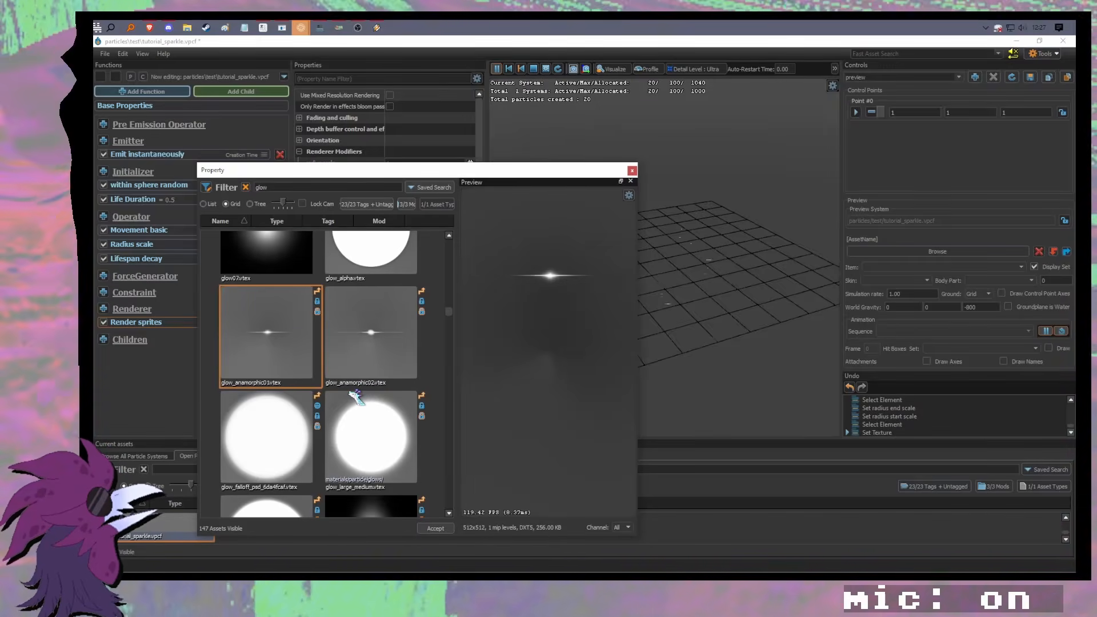
double_click(294, 337)
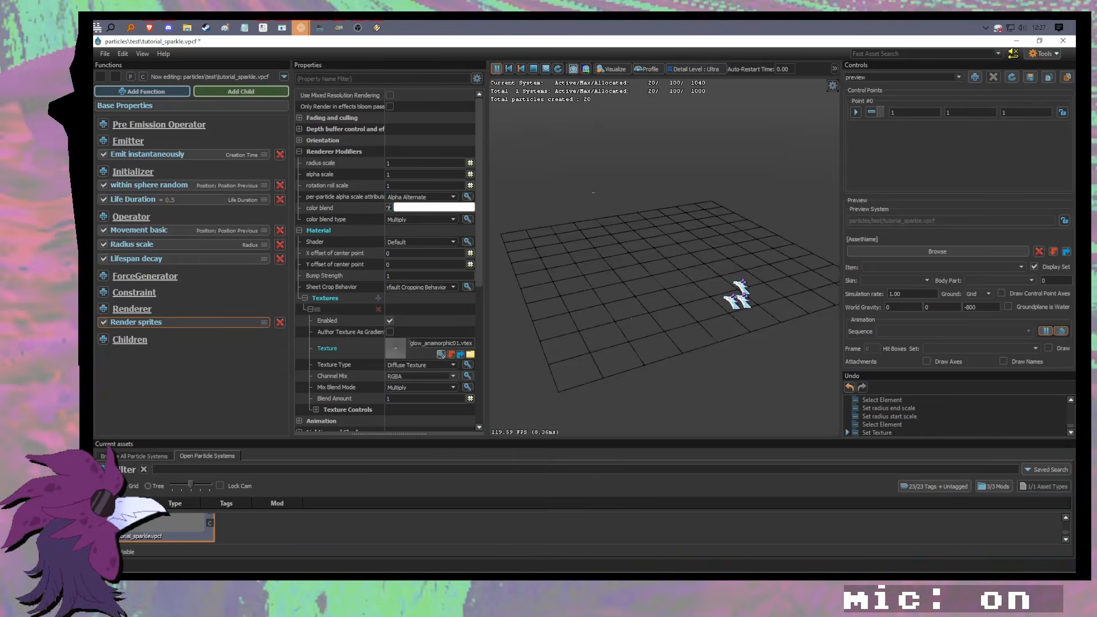
Step: Examine the textured sparkles in the preview from close up and from farther away
scroll(680, 292, up, 6)
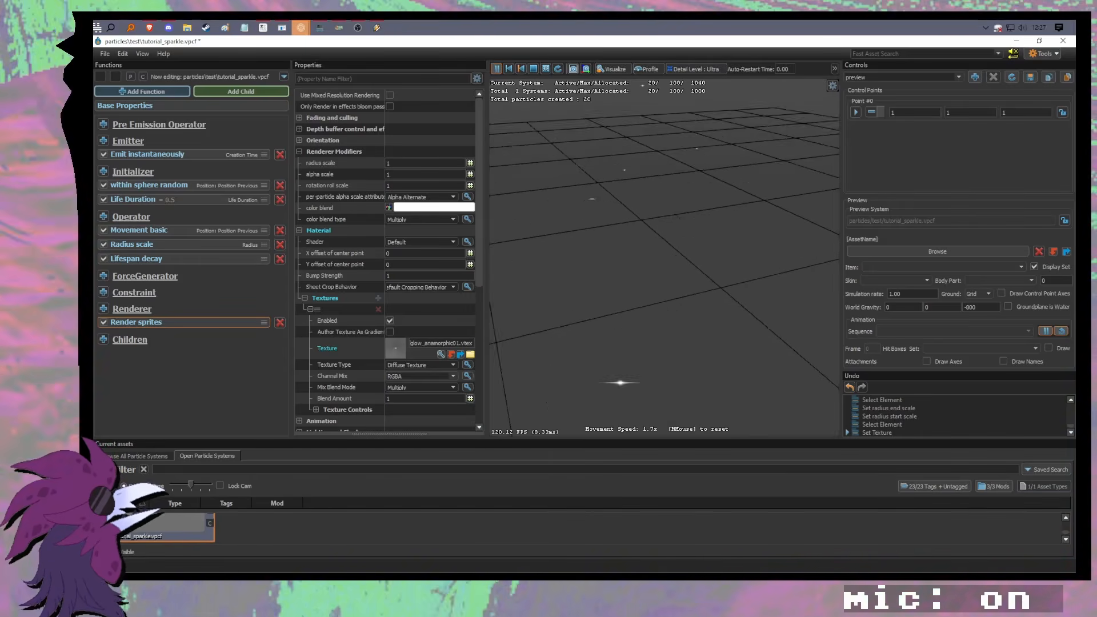
right_drag(686, 298, 663, 289)
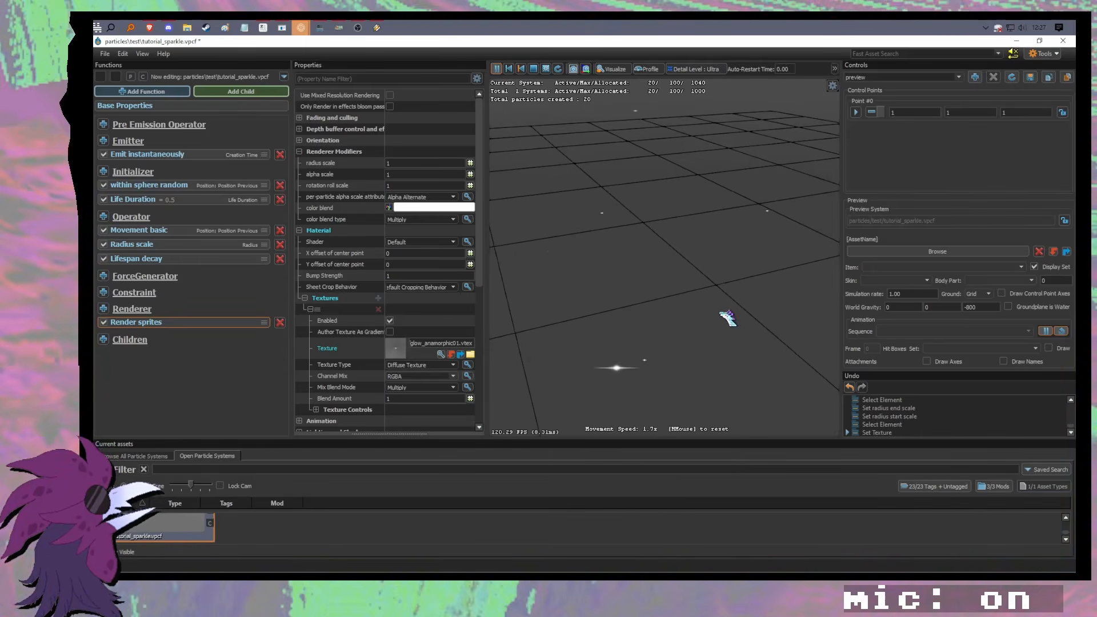
key(s)
right_drag(727, 319, 727, 275)
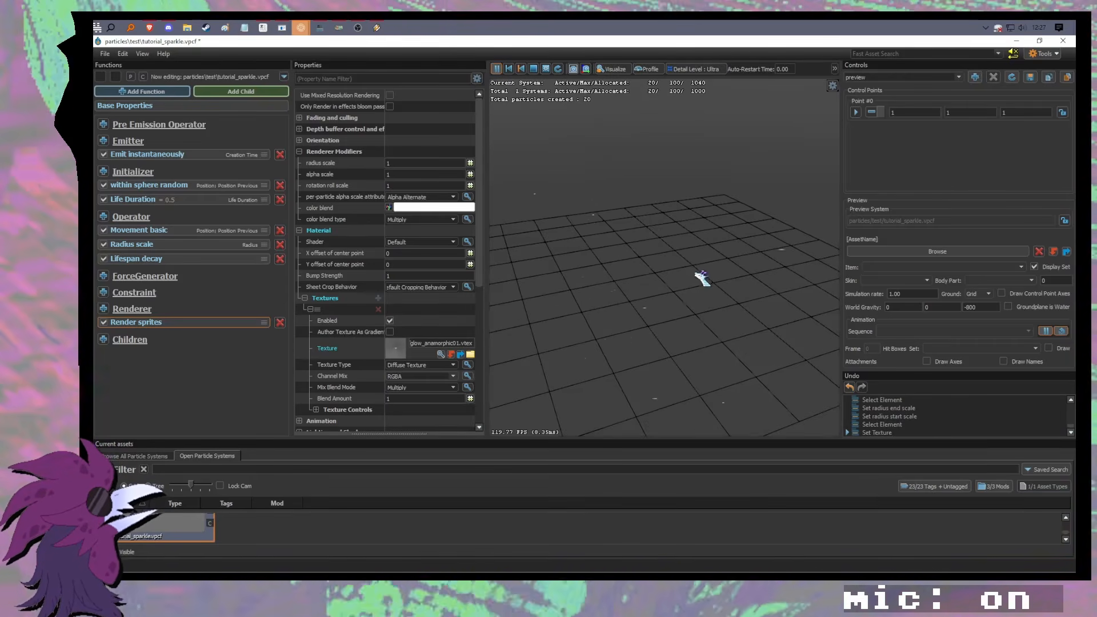
scroll(697, 274, down, 3)
mouse_move(689, 299)
right_down()
mouse_move(689, 275)
mouse_move(690, 297)
right_up()
scroll(689, 286, up, 3)
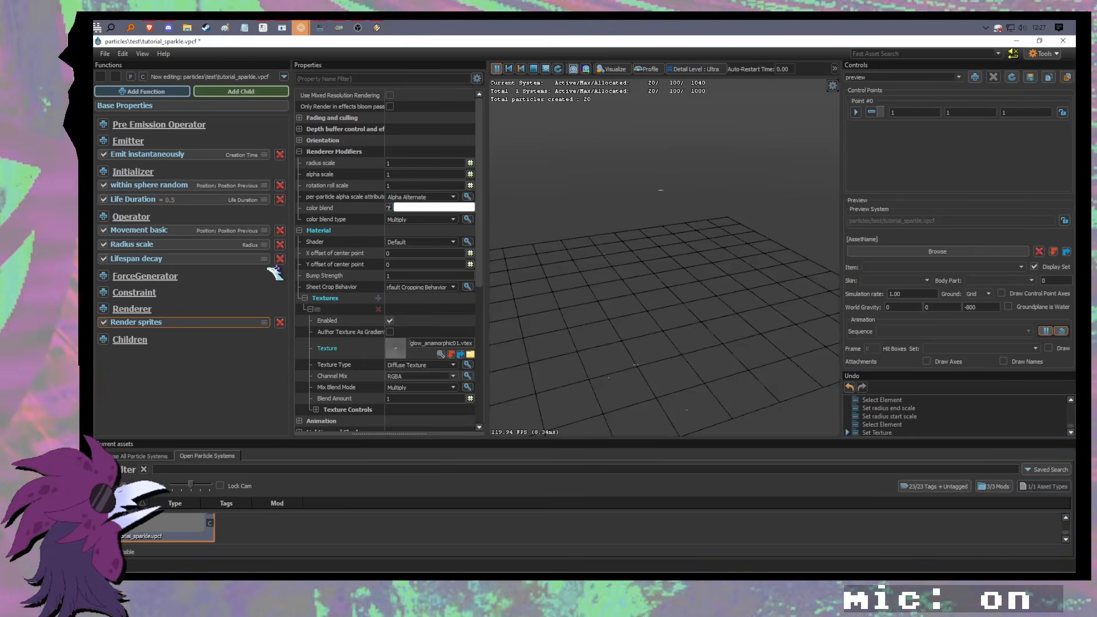
Step: Duplicate the Render sprites renderer by copying and pasting it
click(150, 323)
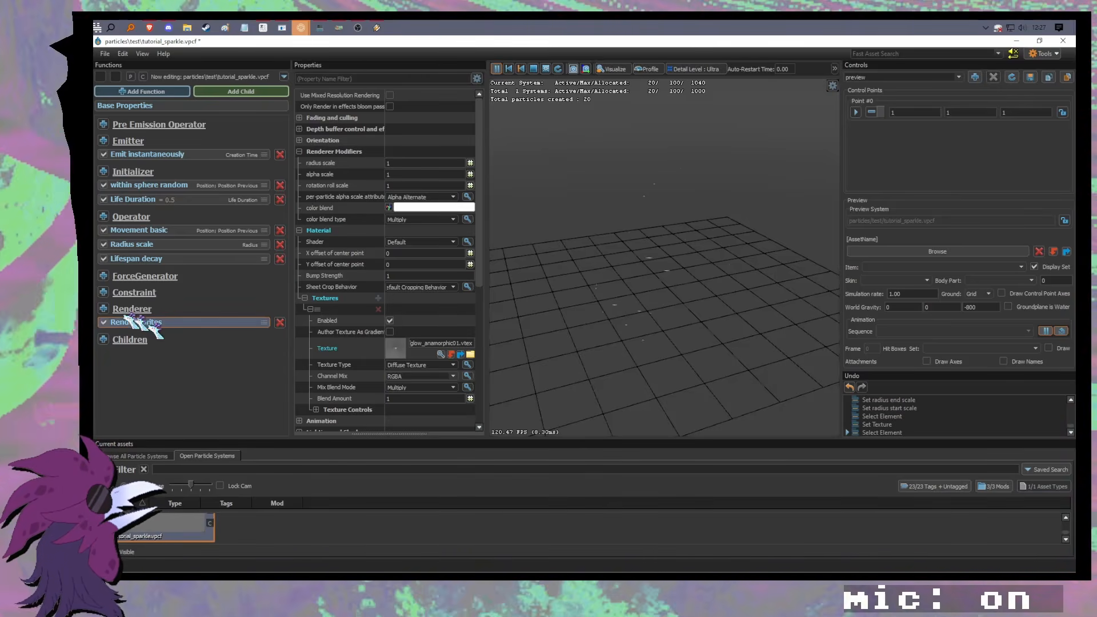
click(168, 323)
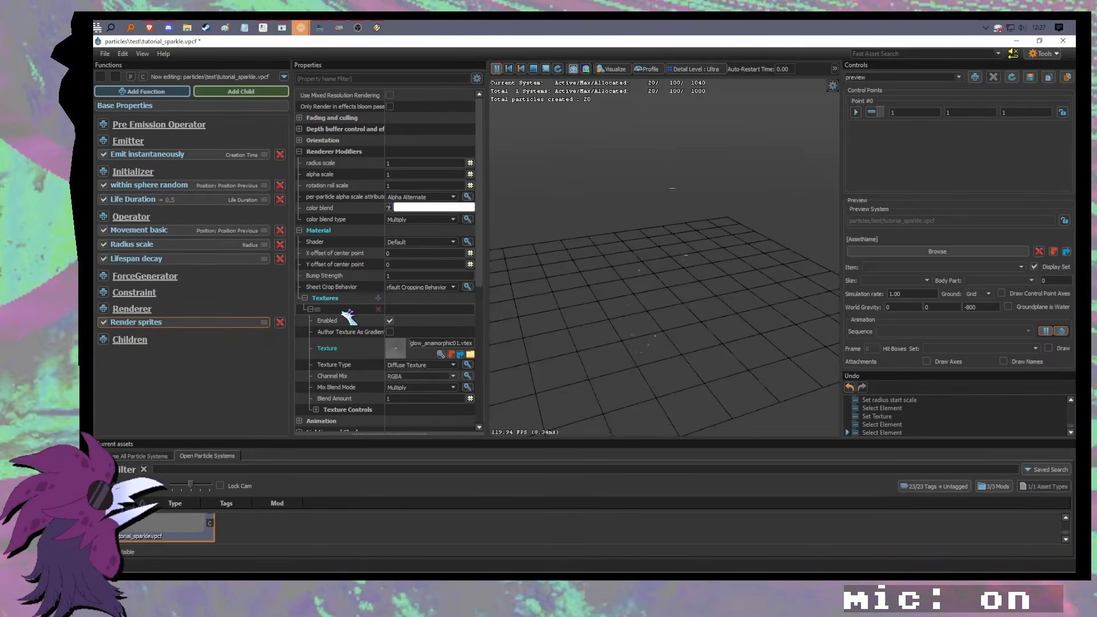
click(182, 324)
key(ctrl+v)
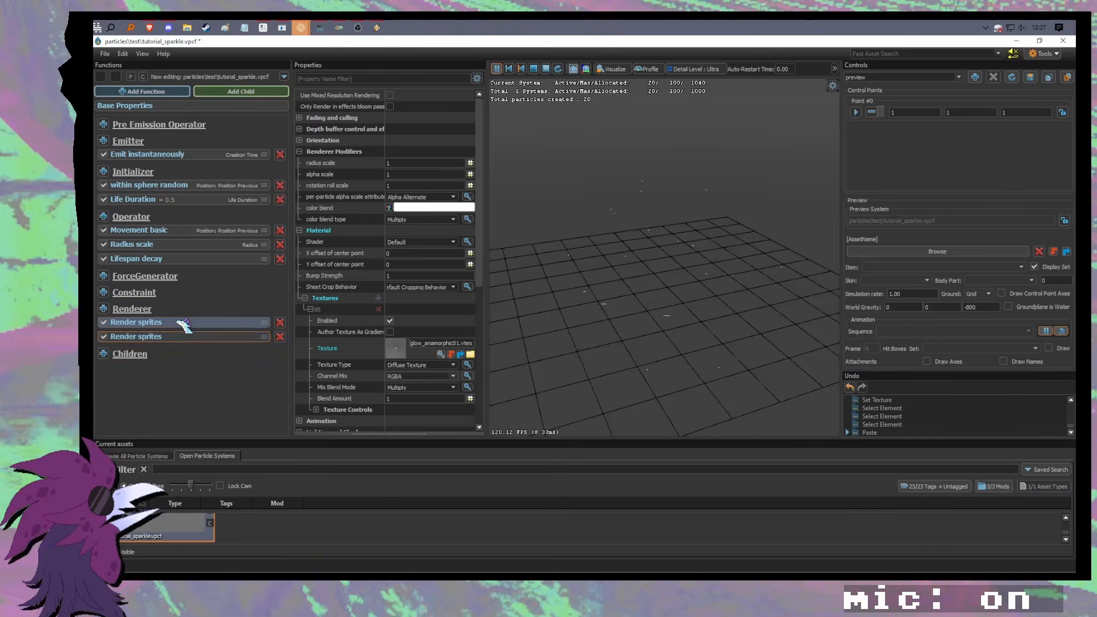
Step: Set the duplicated Render sprites' texture to glow05 and check the combined sprites in the preview
click(441, 354)
scroll(404, 380, down, 2)
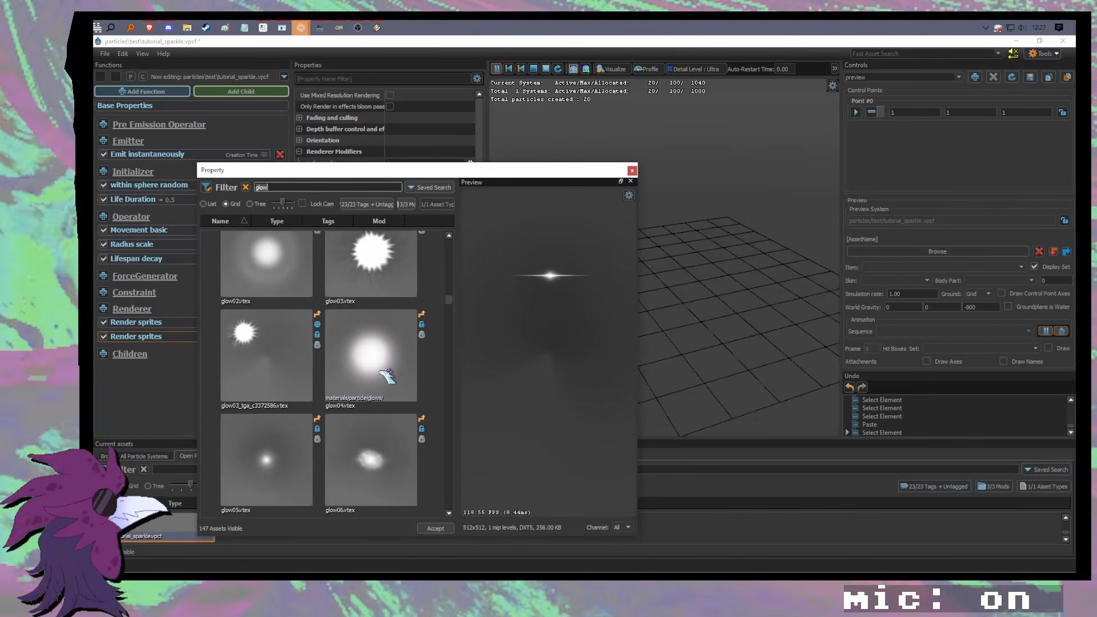
scroll(343, 440, up, 3)
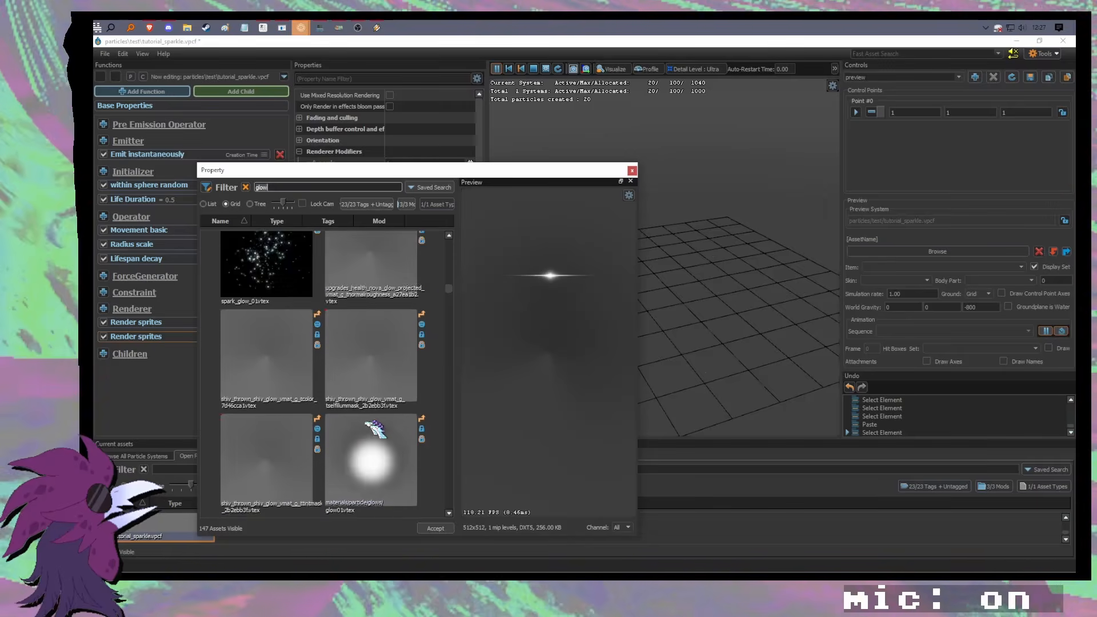
scroll(343, 439, down, 2)
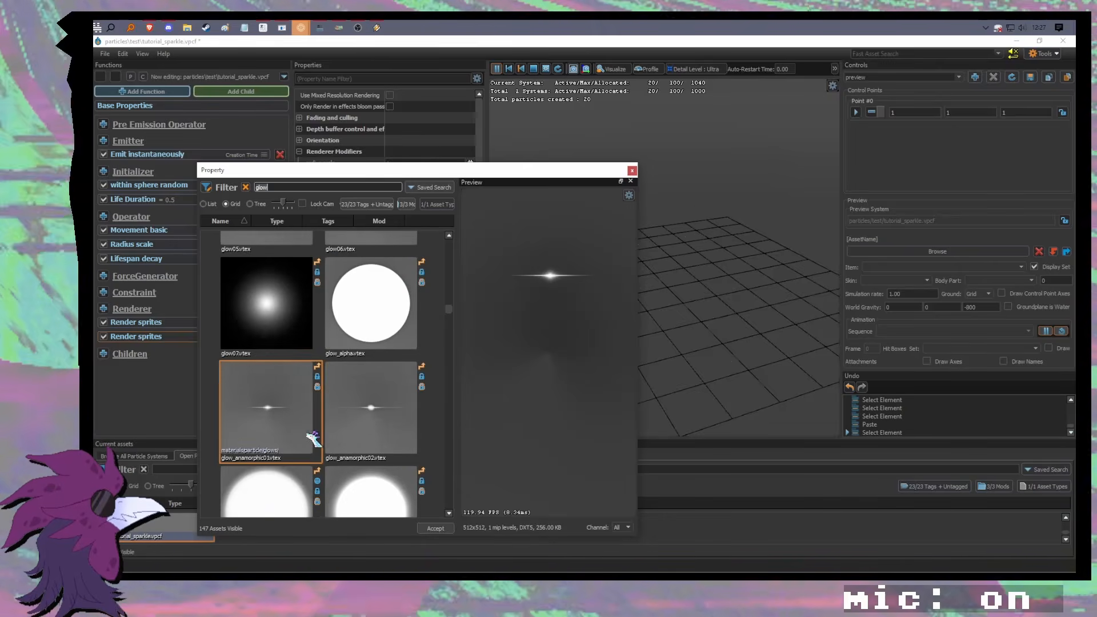
click(297, 452)
double_click(294, 454)
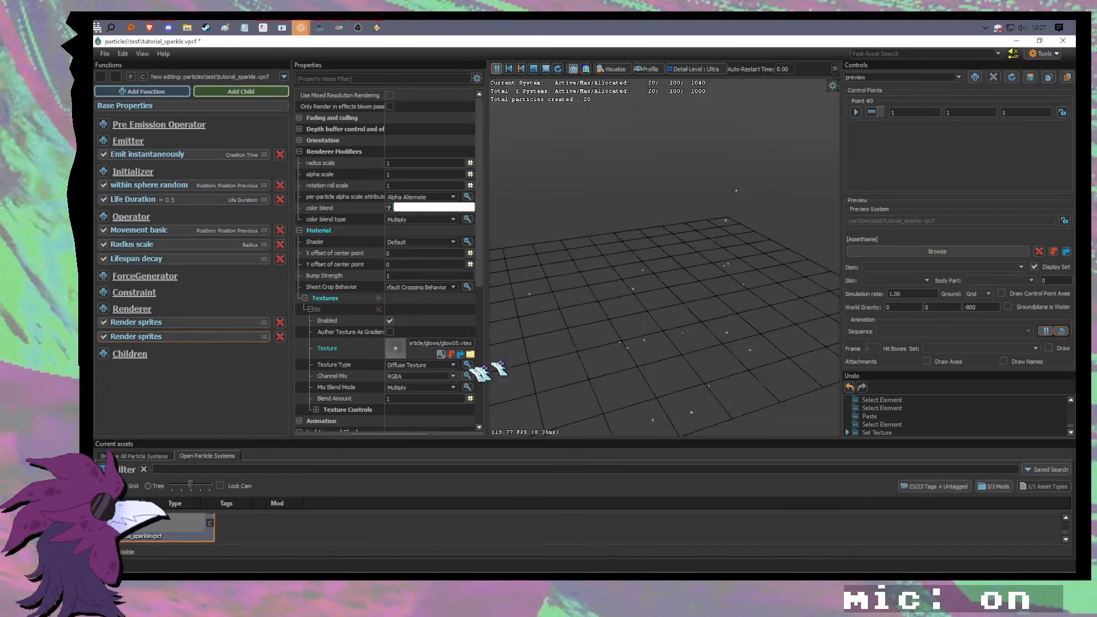
key(w)
drag(578, 320, 583, 366)
scroll(583, 349, up, 3)
key(s)
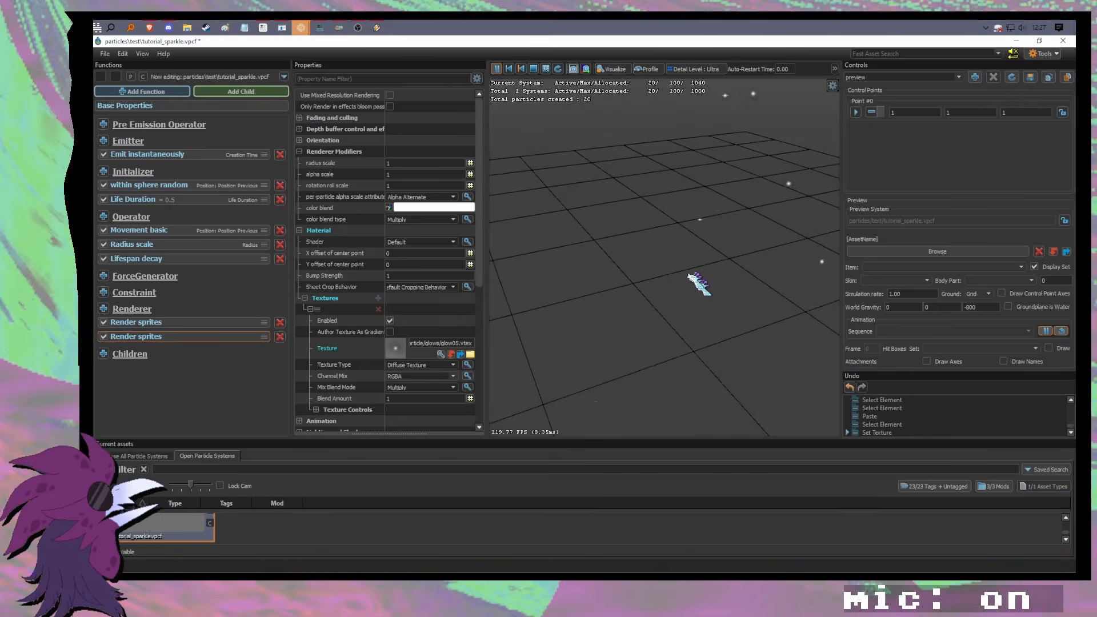
key(s)
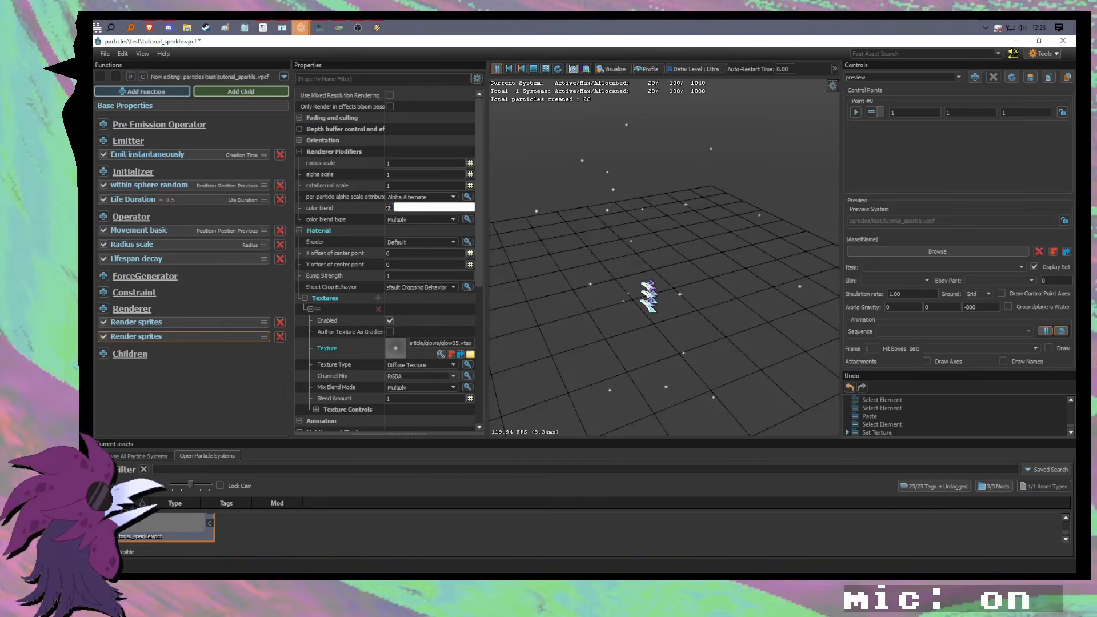
Step: Add an Init Float initializer that outputs to Radius
click(146, 323)
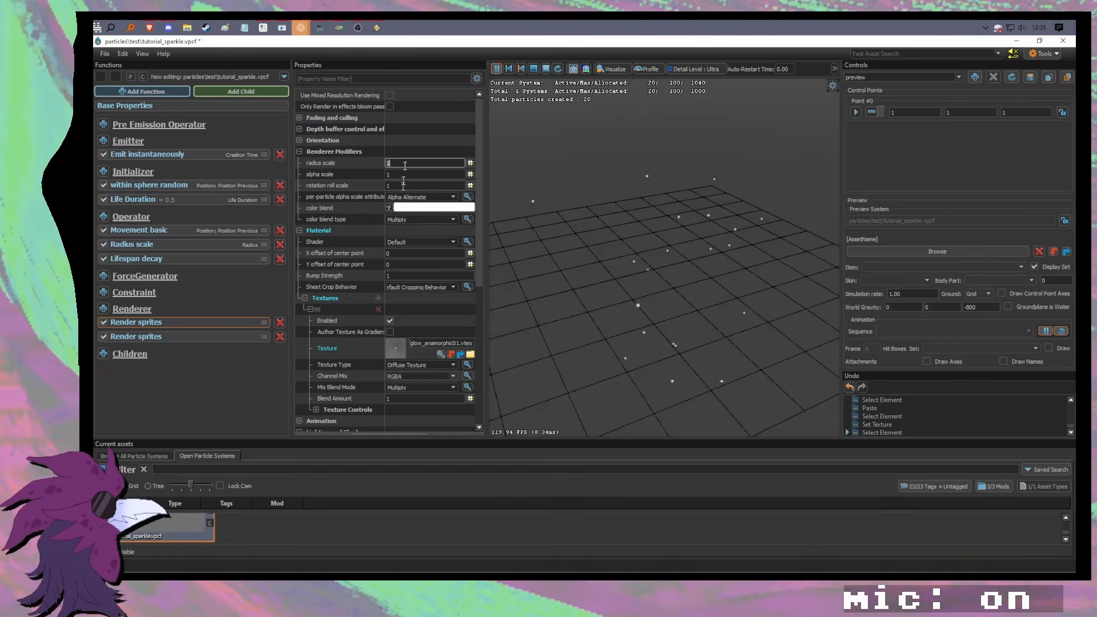
key(Tab)
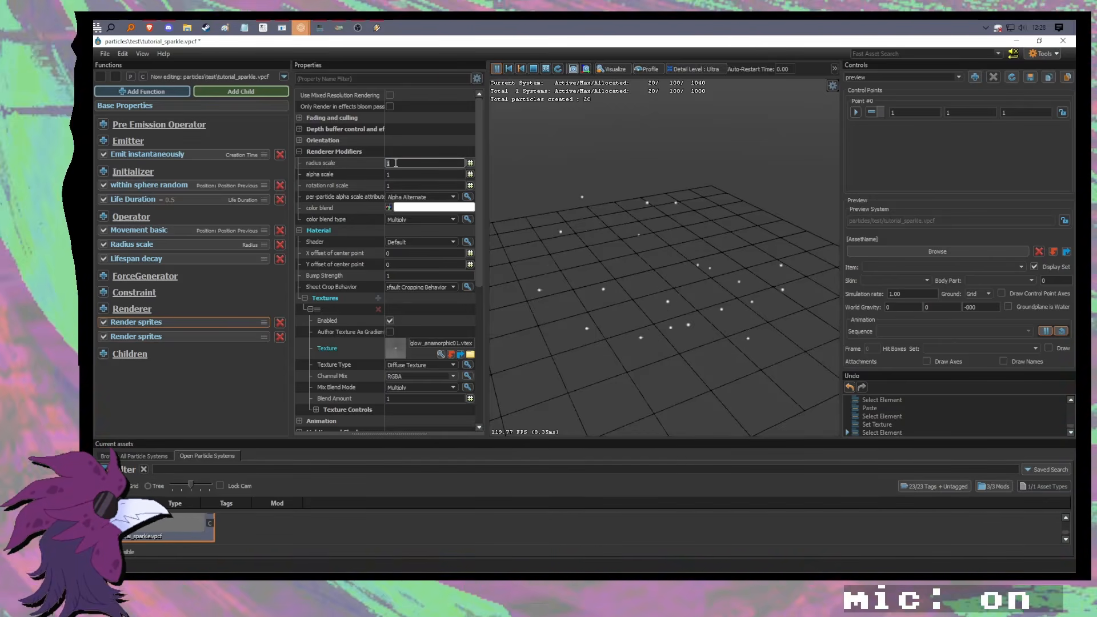
click(105, 173)
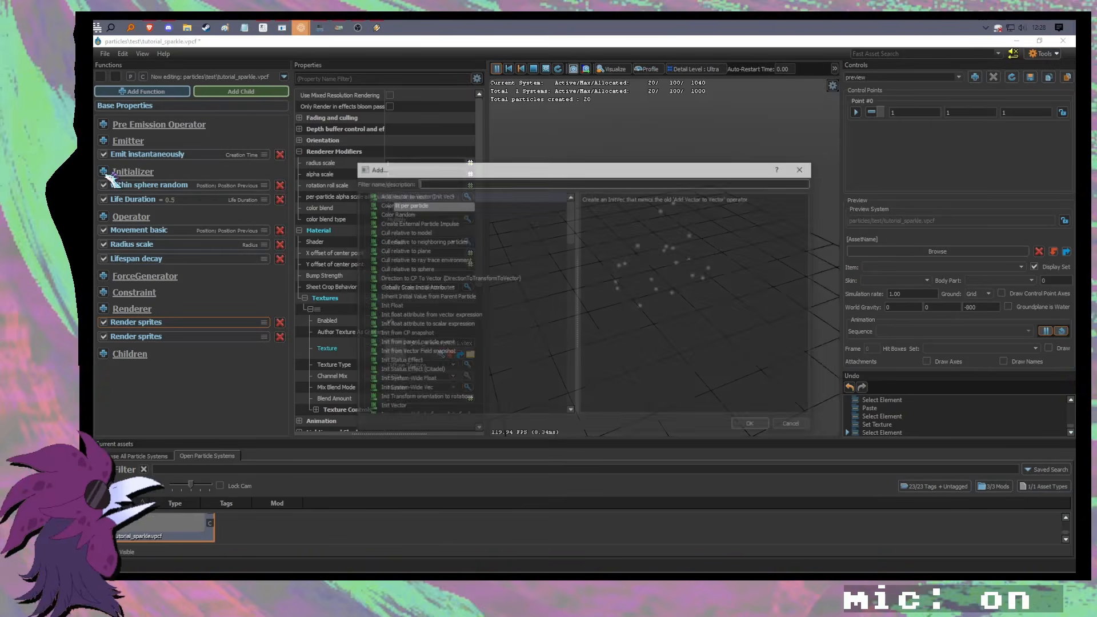
text(init flo)
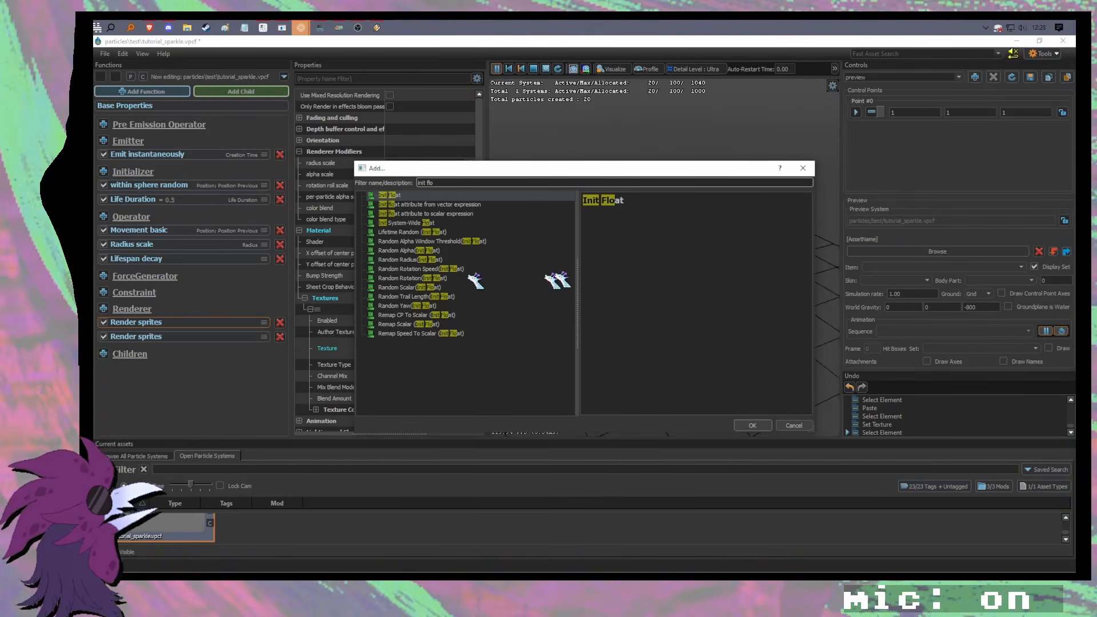
double_click(429, 196)
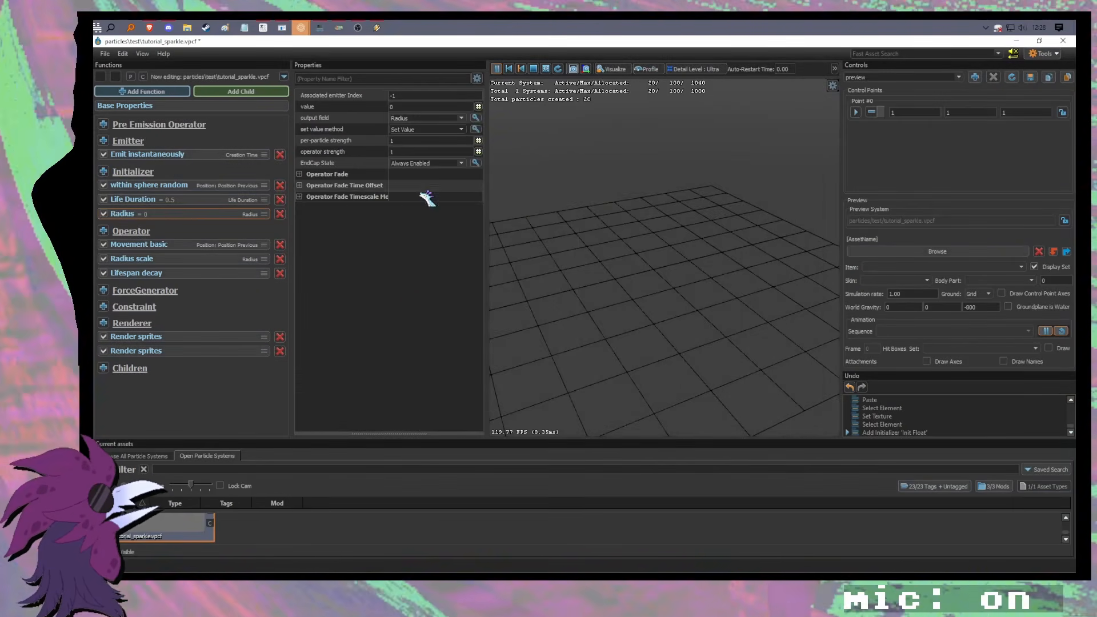
Step: Set the Radius initializer's value to 10, after trying 1 and 5
click(199, 216)
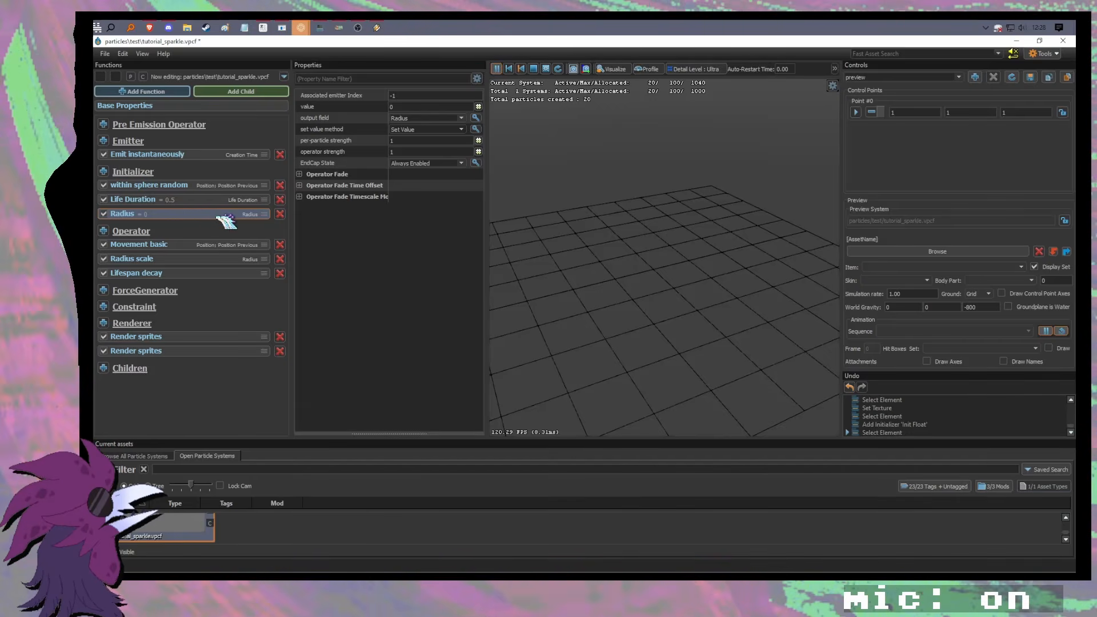
click(161, 215)
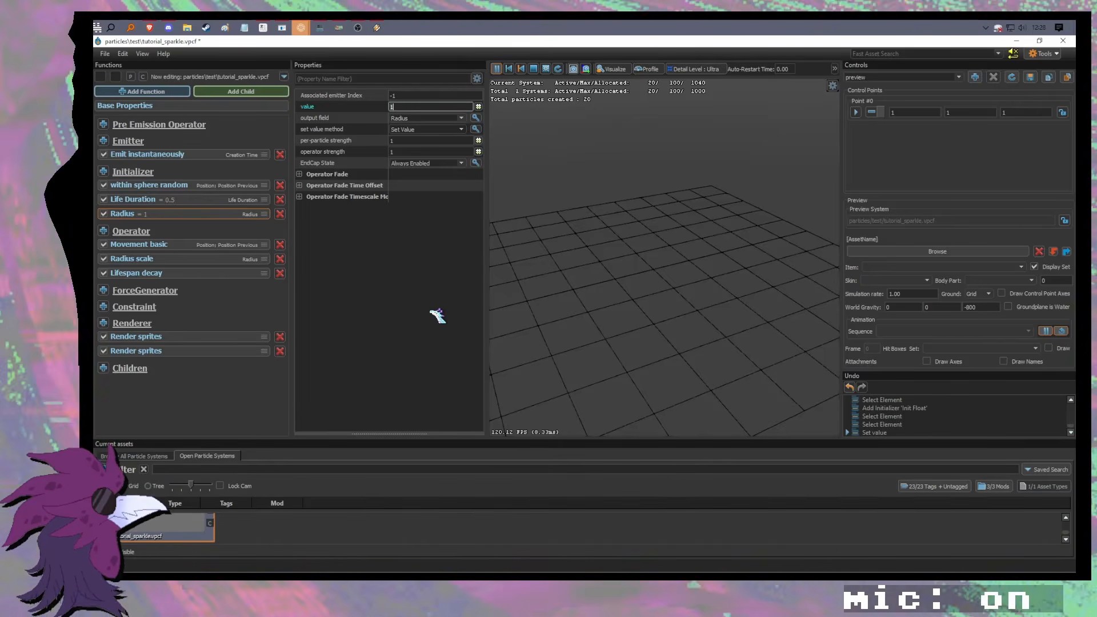
text(5)
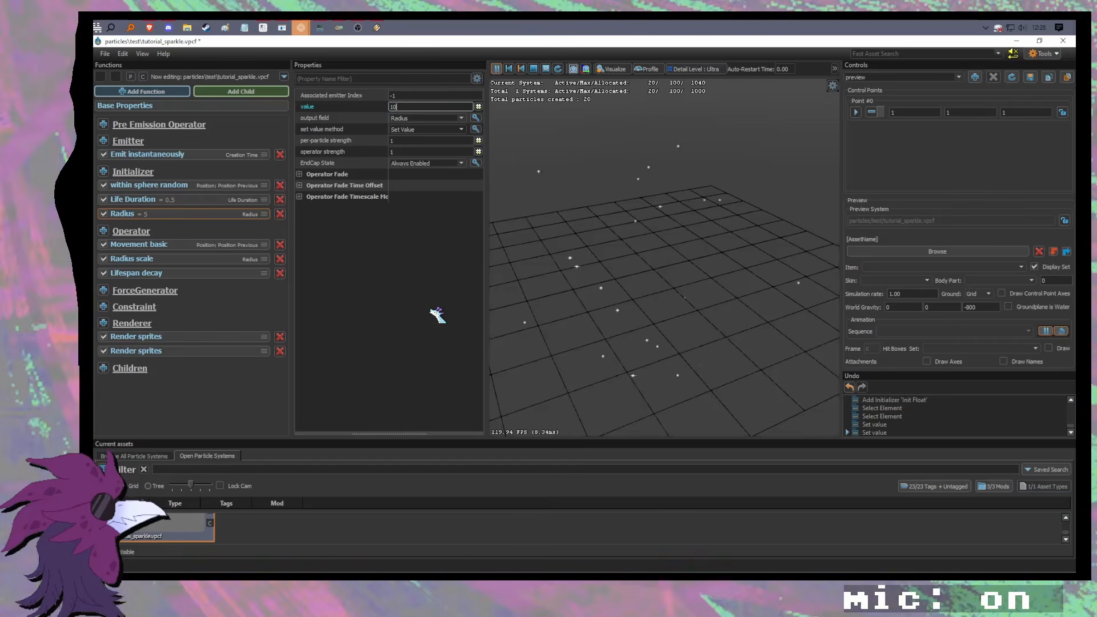
key(Return)
drag(744, 407, 726, 371)
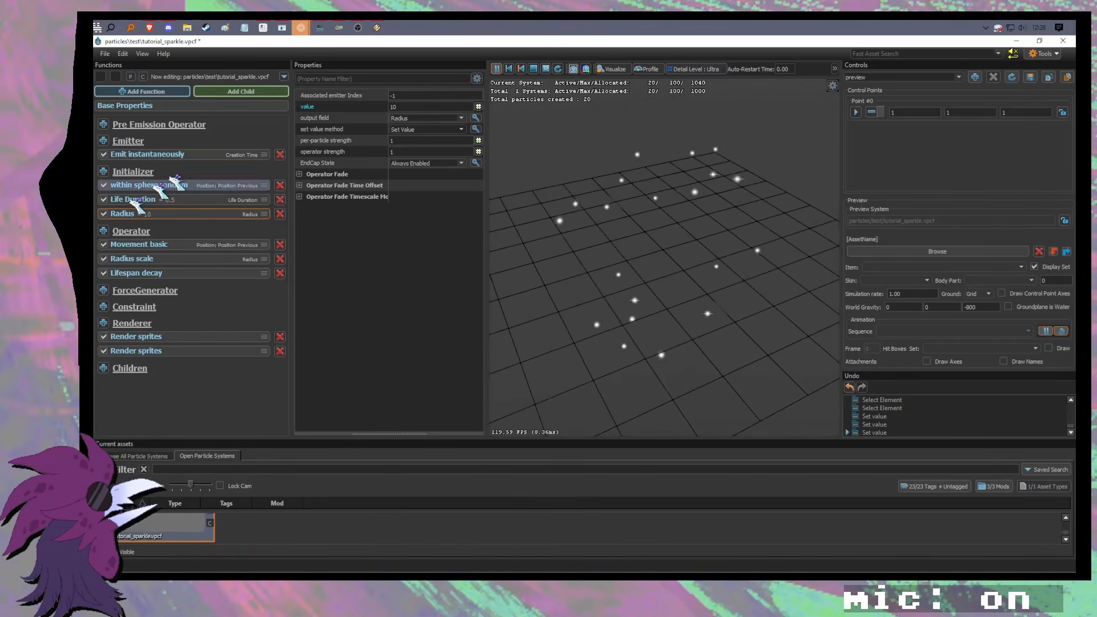
Step: Compare the Radius initializer's value with the Radius scale operator's start and end scale settings
click(155, 216)
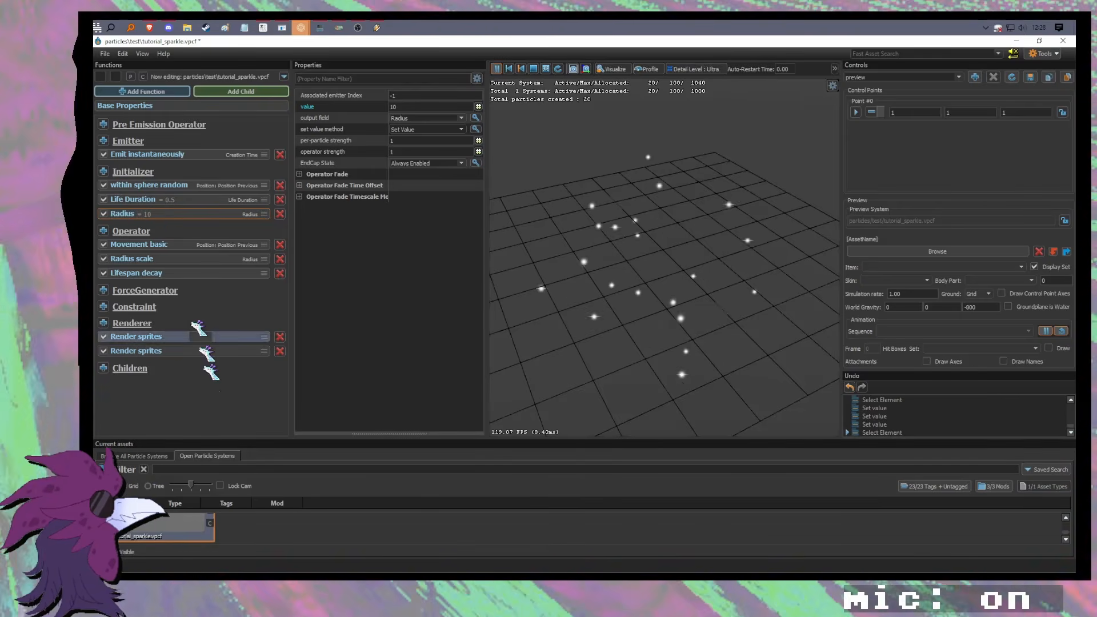
click(171, 258)
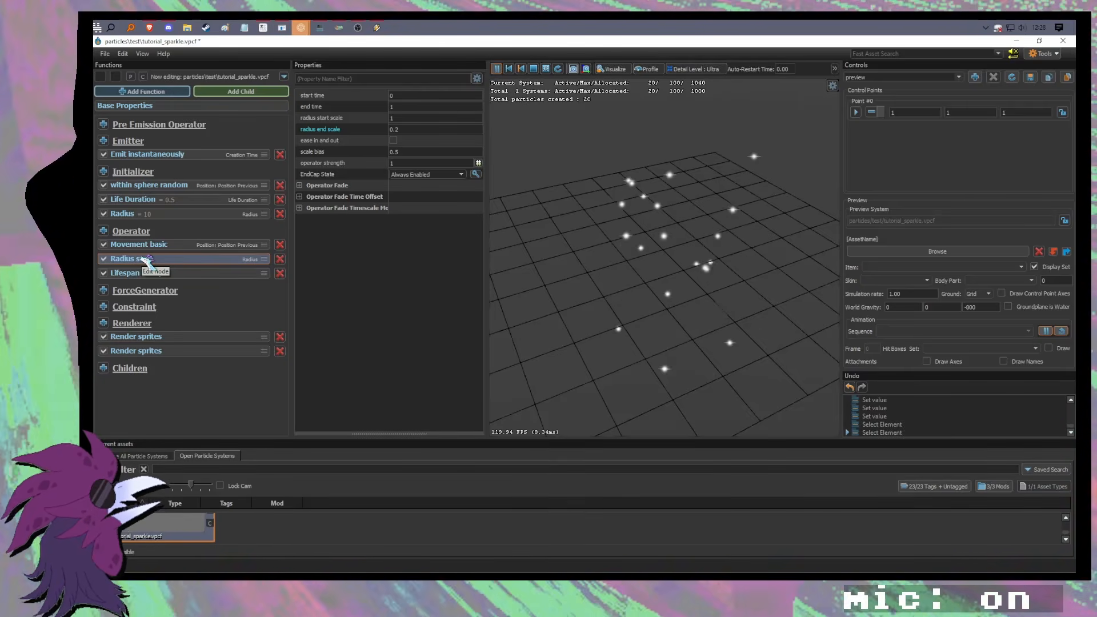
click(162, 215)
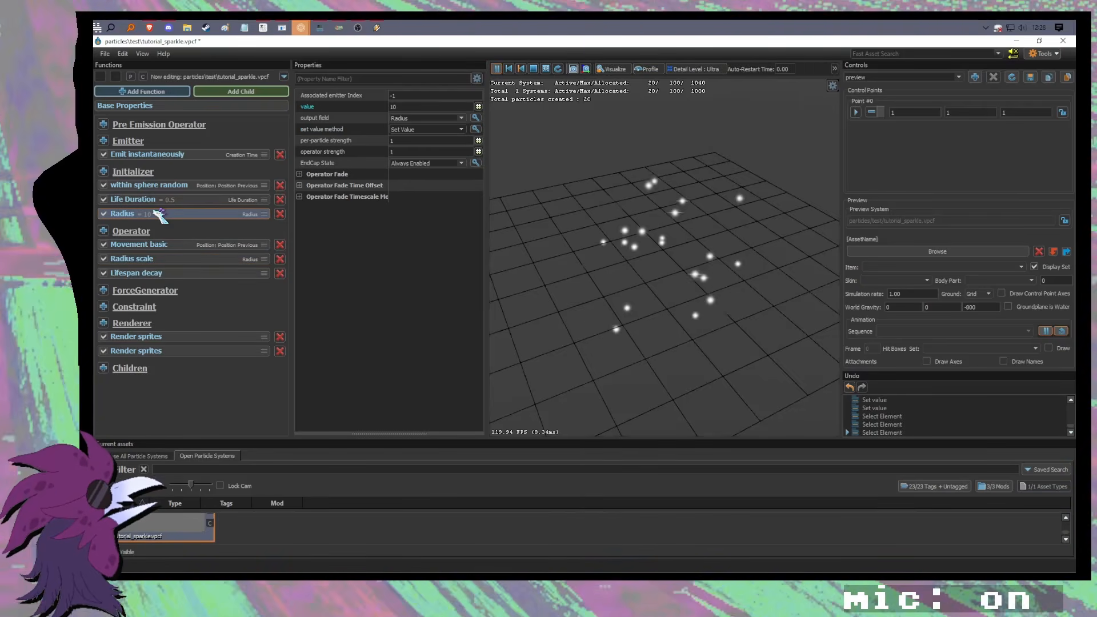
click(150, 260)
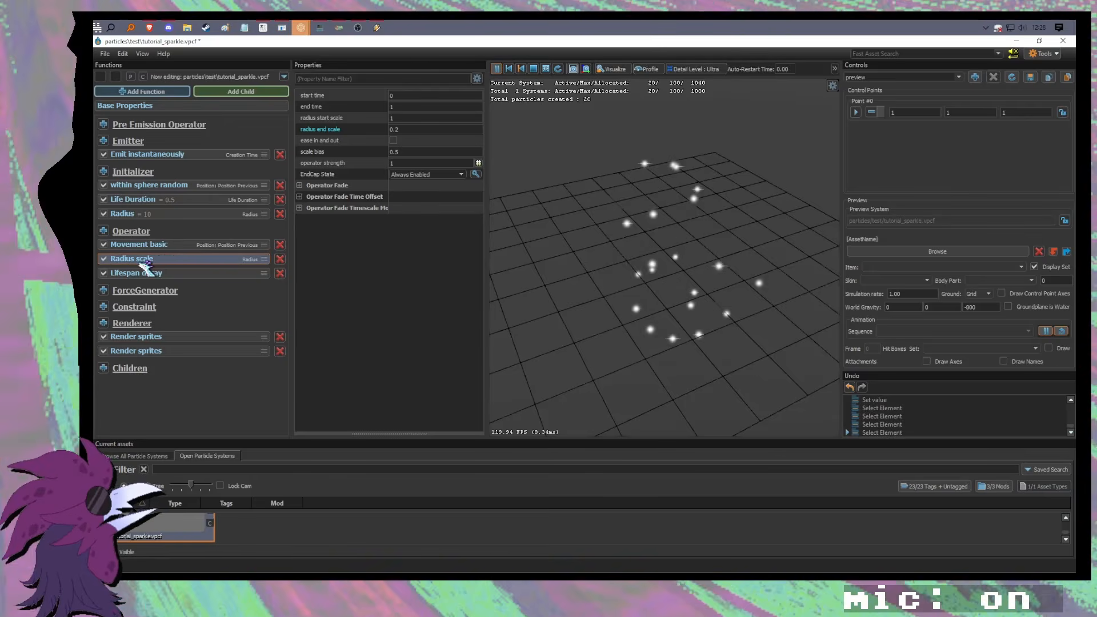
click(166, 261)
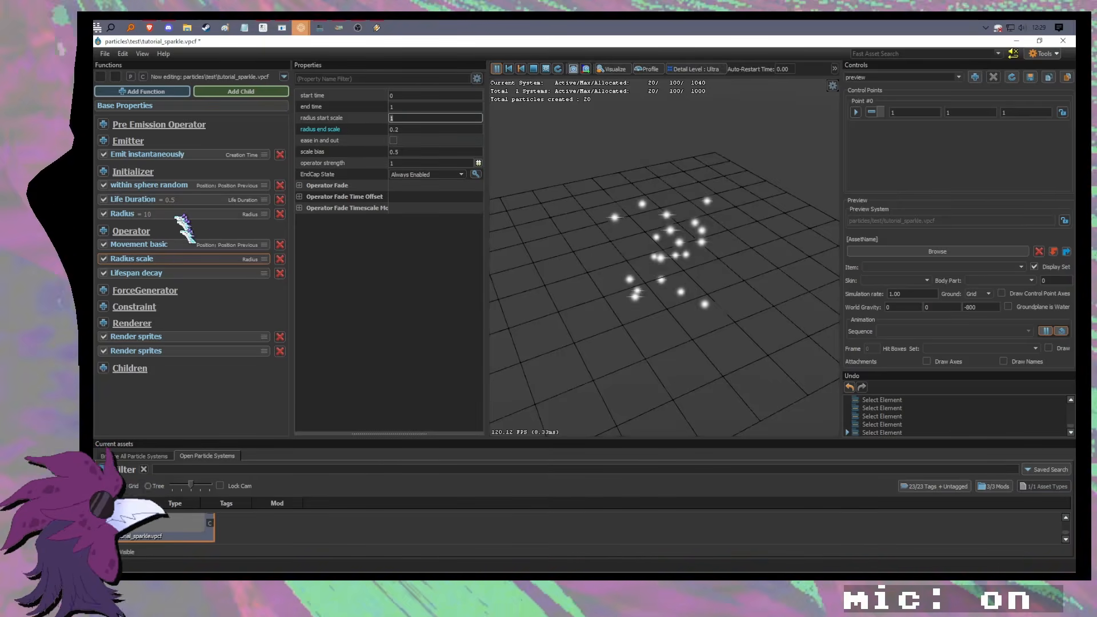
click(407, 131)
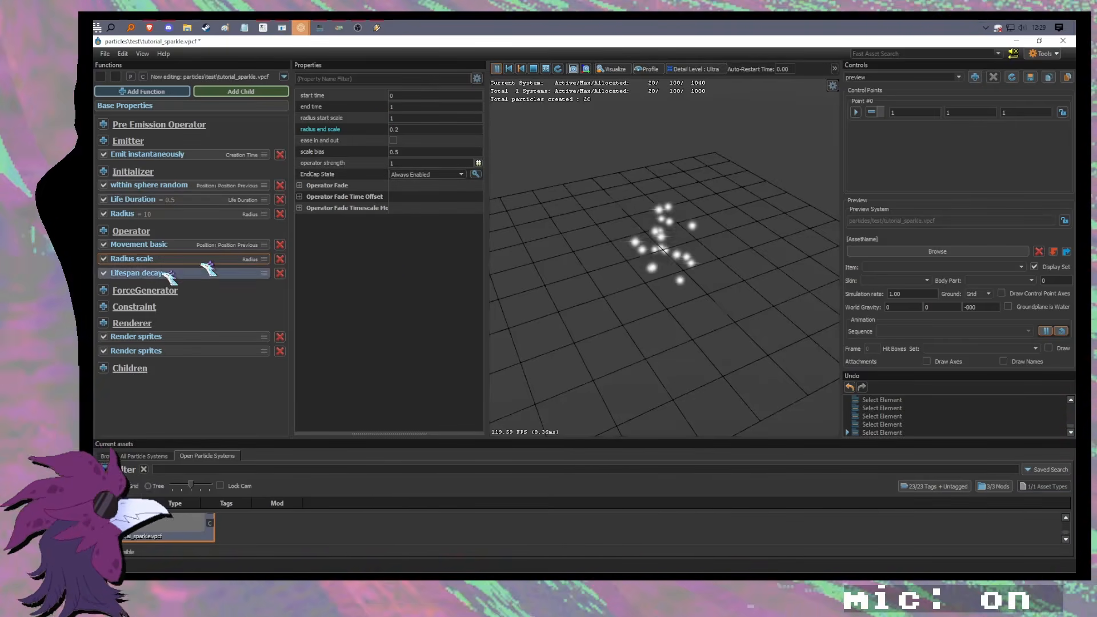
click(154, 213)
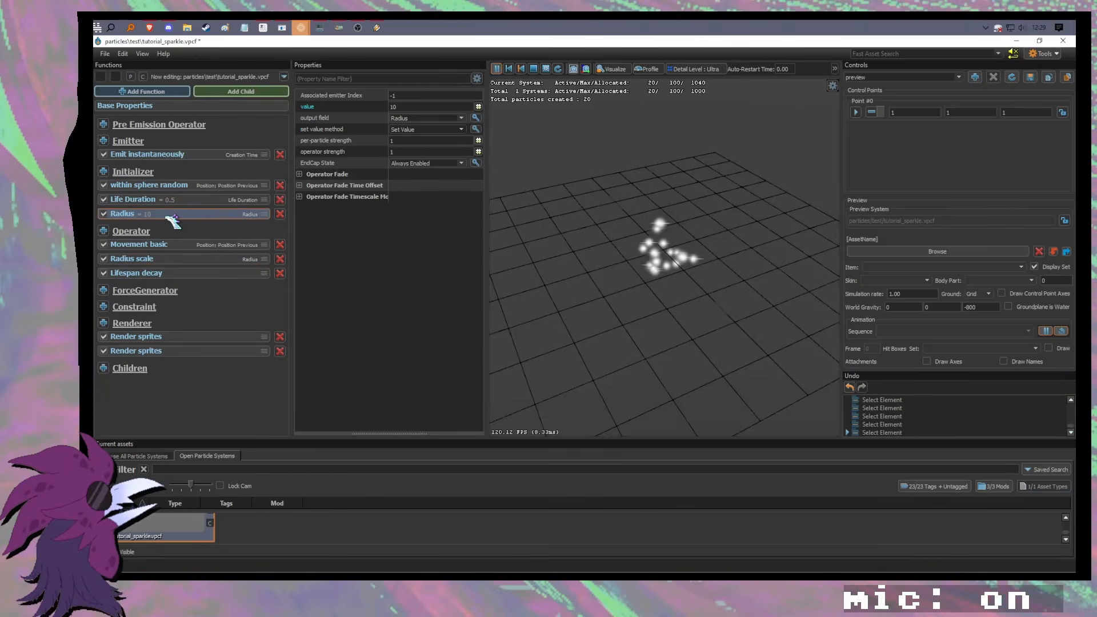
click(191, 259)
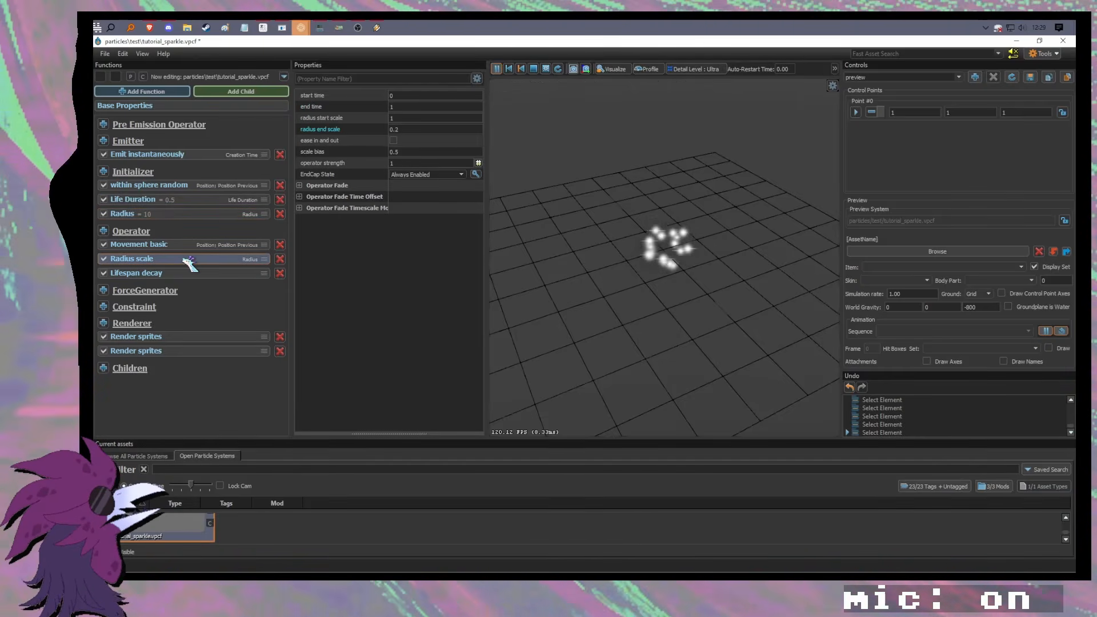
Step: Inspect the glow_anamorphic01 texture assigned to the first Render sprites renderer, leaving the assignment as it is
click(179, 338)
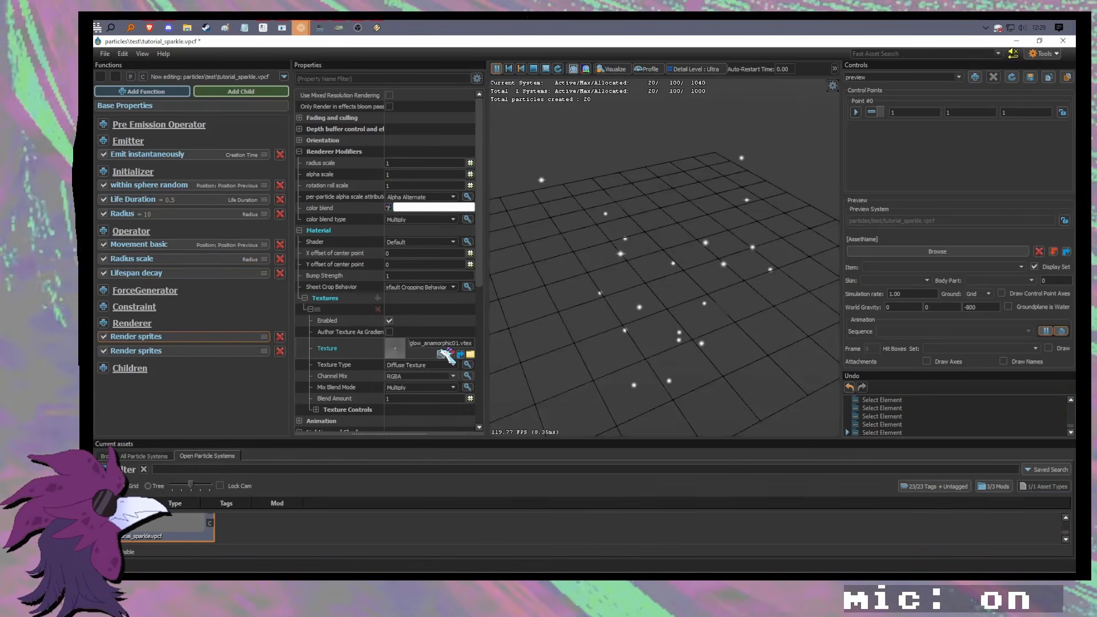
click(443, 353)
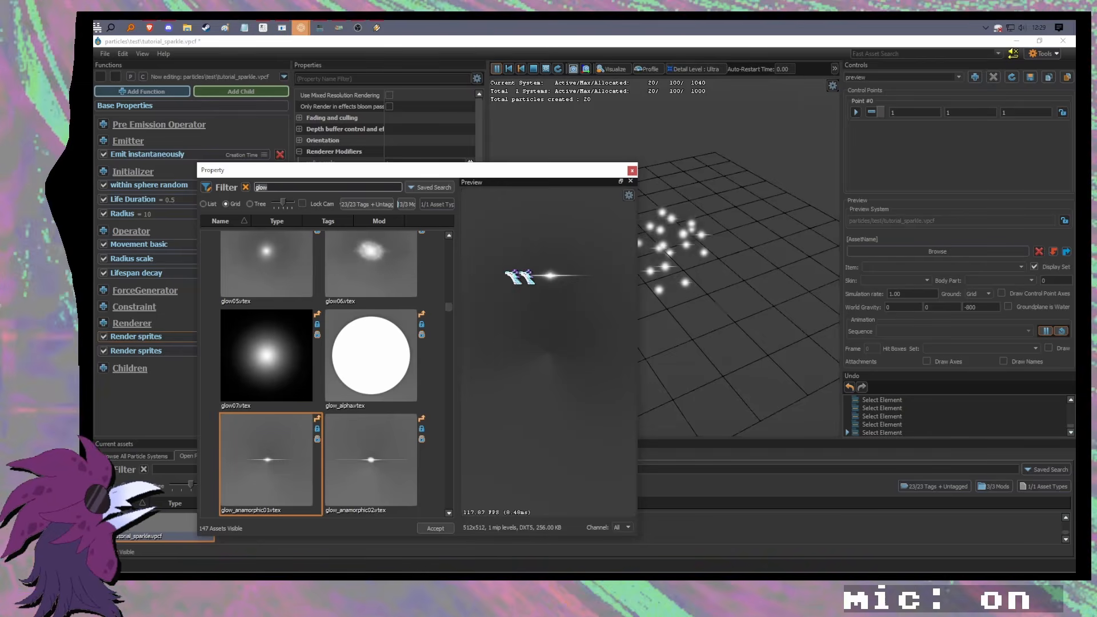
click(632, 170)
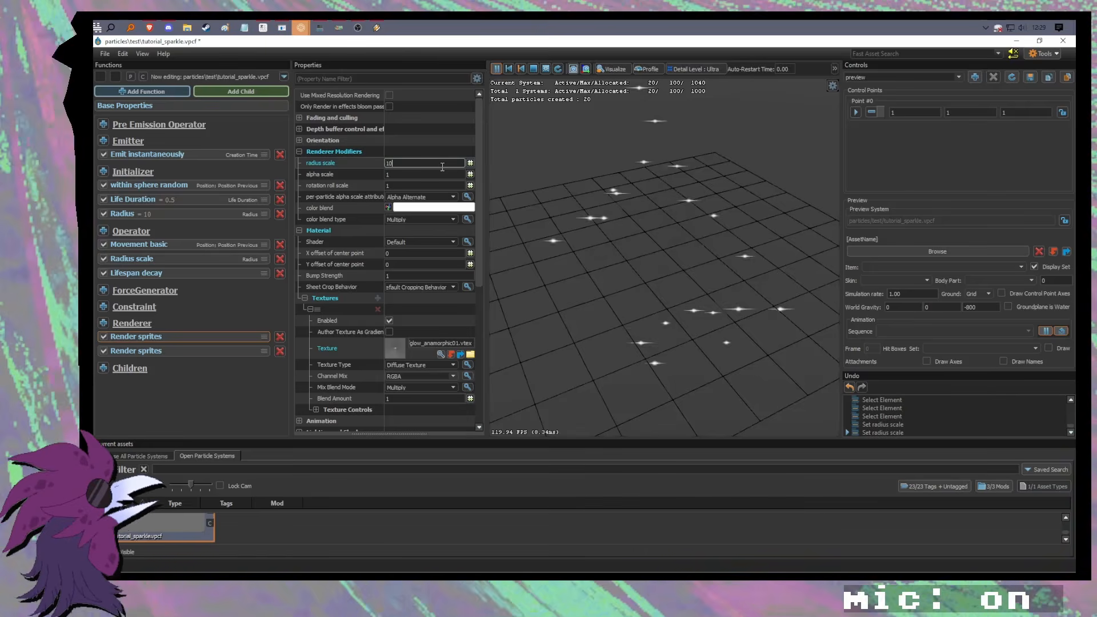
Step: Set the first Render sprites' radius scale to 3, after trying 10, and check the sparkles in the preview
key(Return)
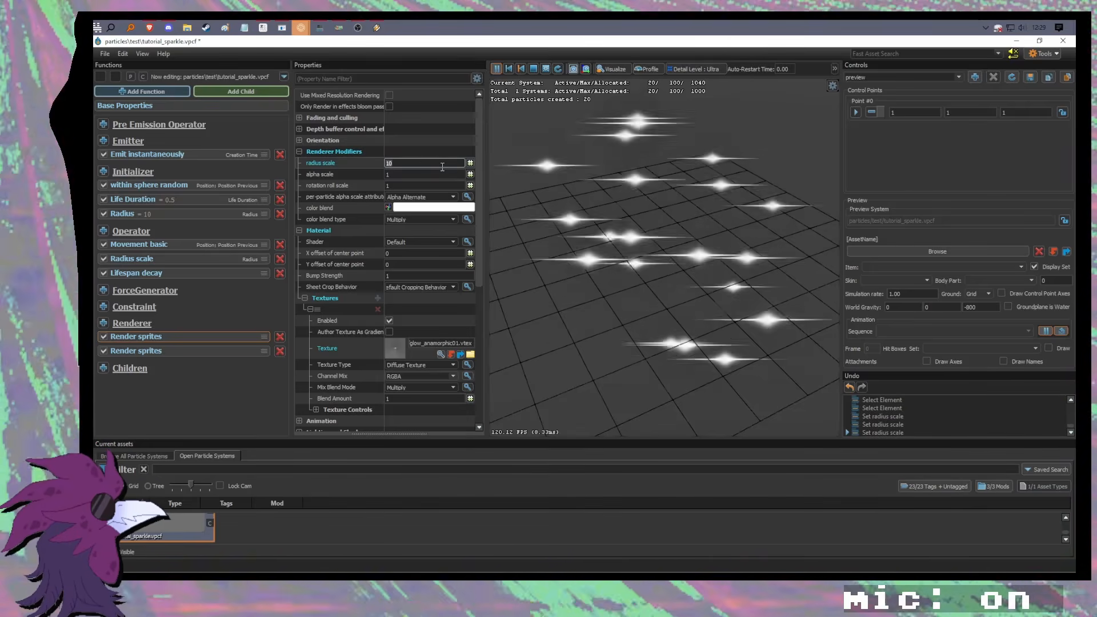
key(BackSpace)
key(BackSpace)
text(3)
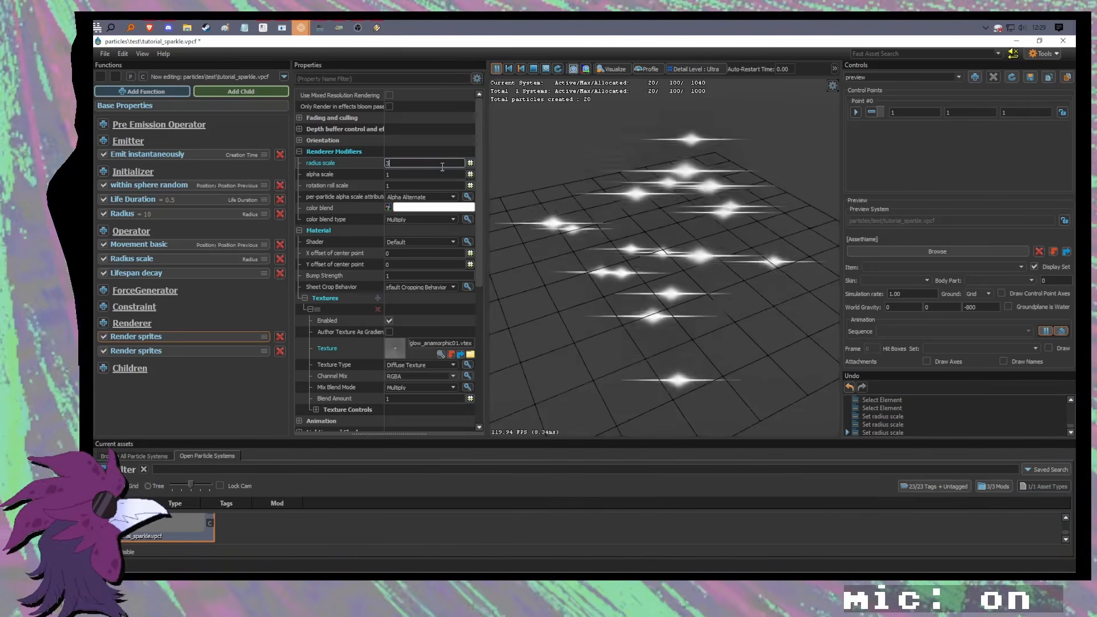
key(Return)
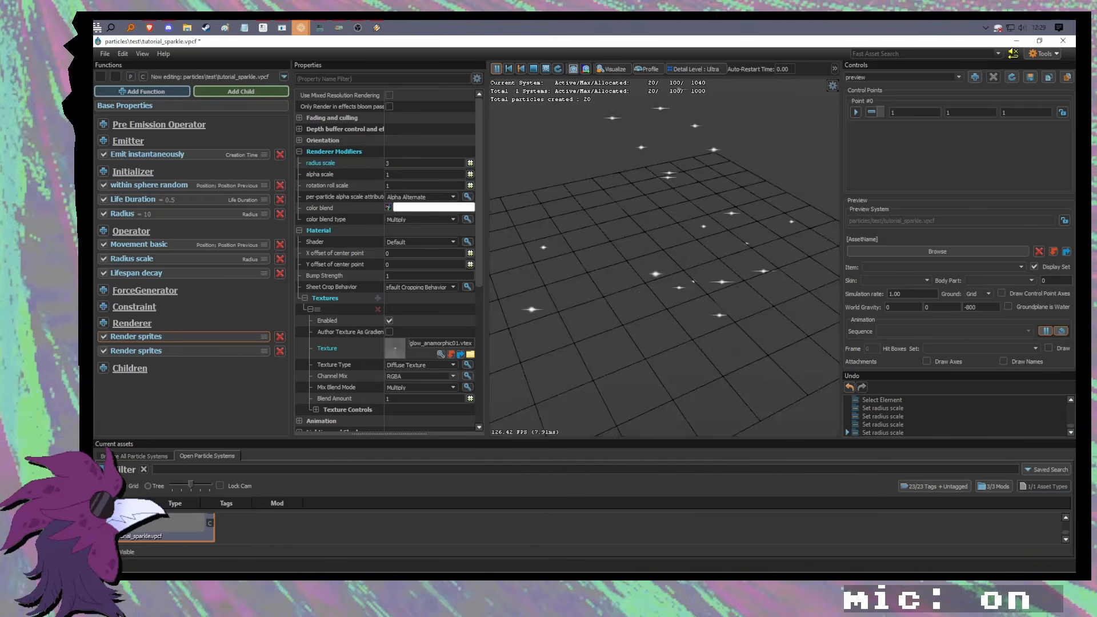
scroll(664, 257, up, 3)
key(s)
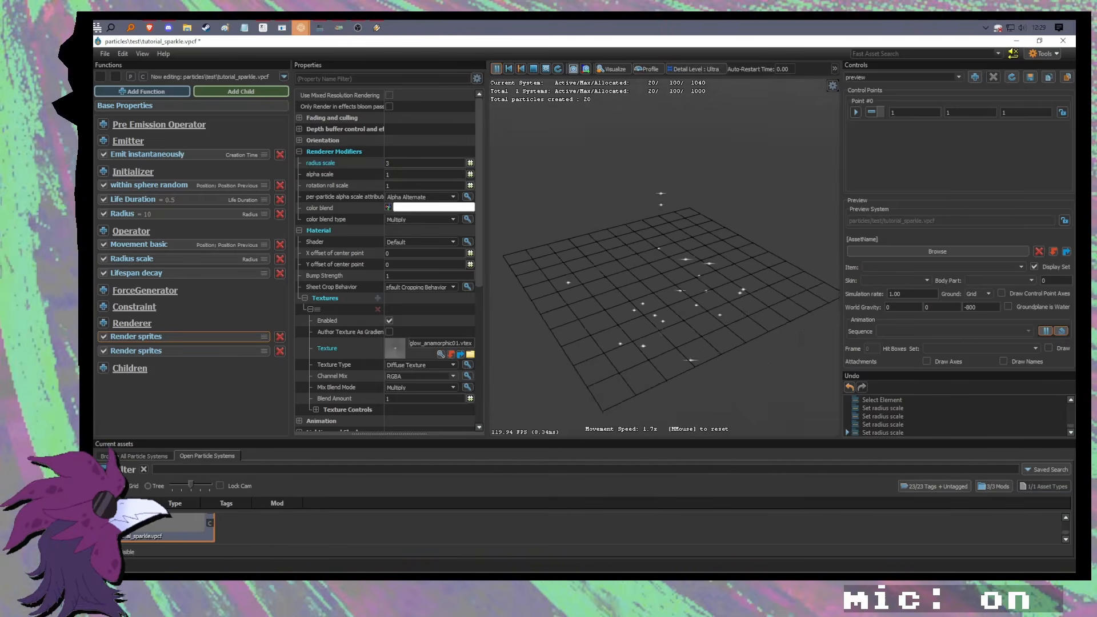
right_drag(725, 309, 725, 329)
key(w)
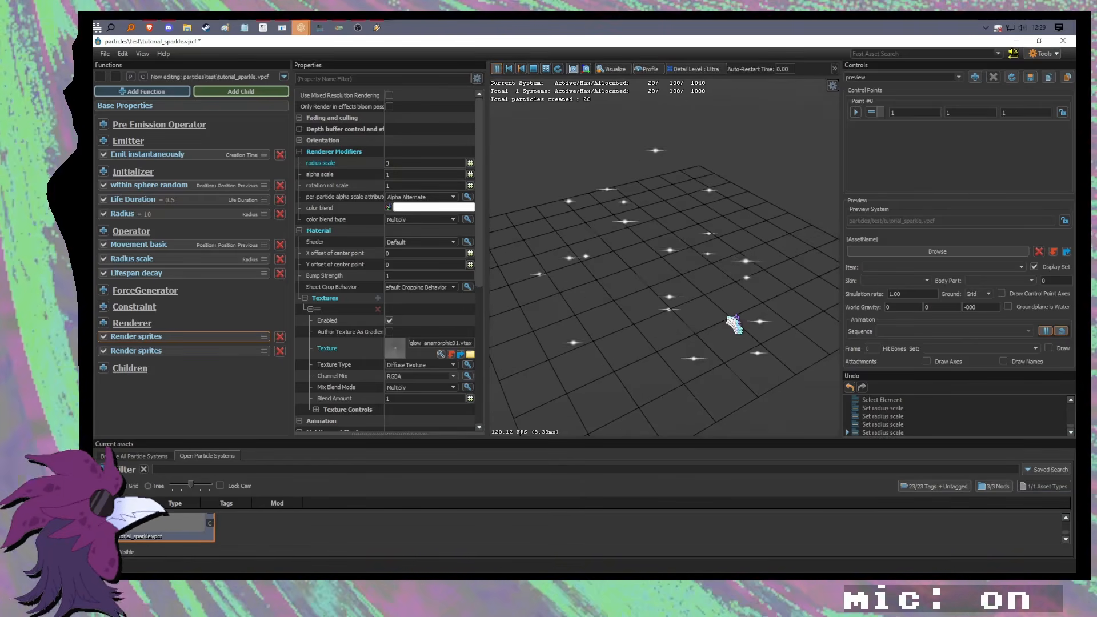
Step: Compare the radius scale and texture settings of the two Render sprites renderers
click(213, 350)
click(207, 339)
click(208, 352)
click(214, 340)
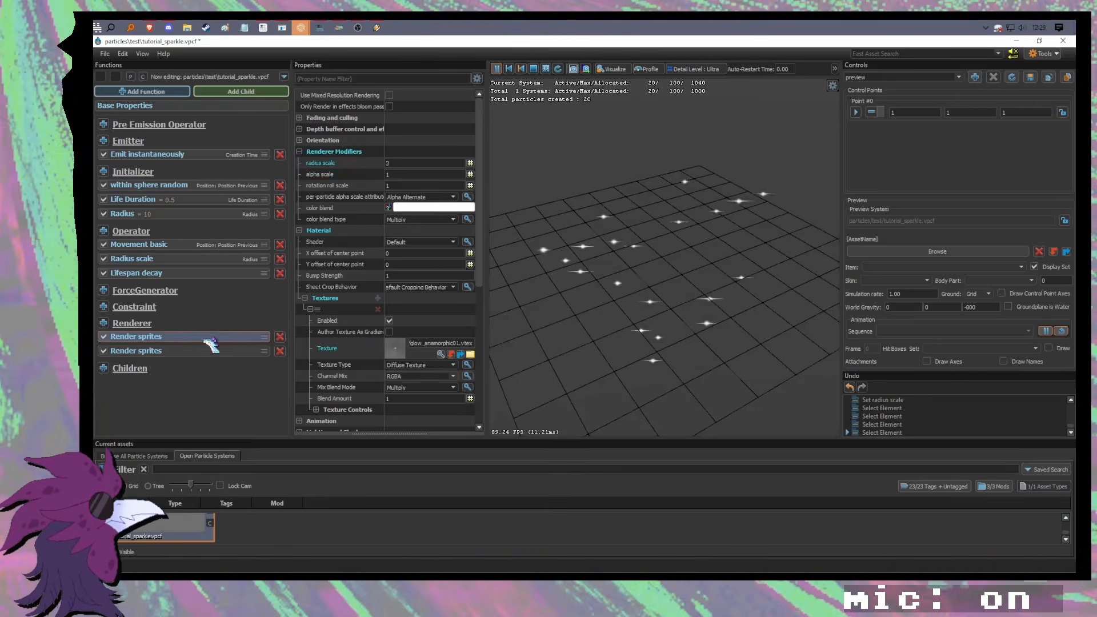
click(211, 352)
click(205, 350)
click(204, 339)
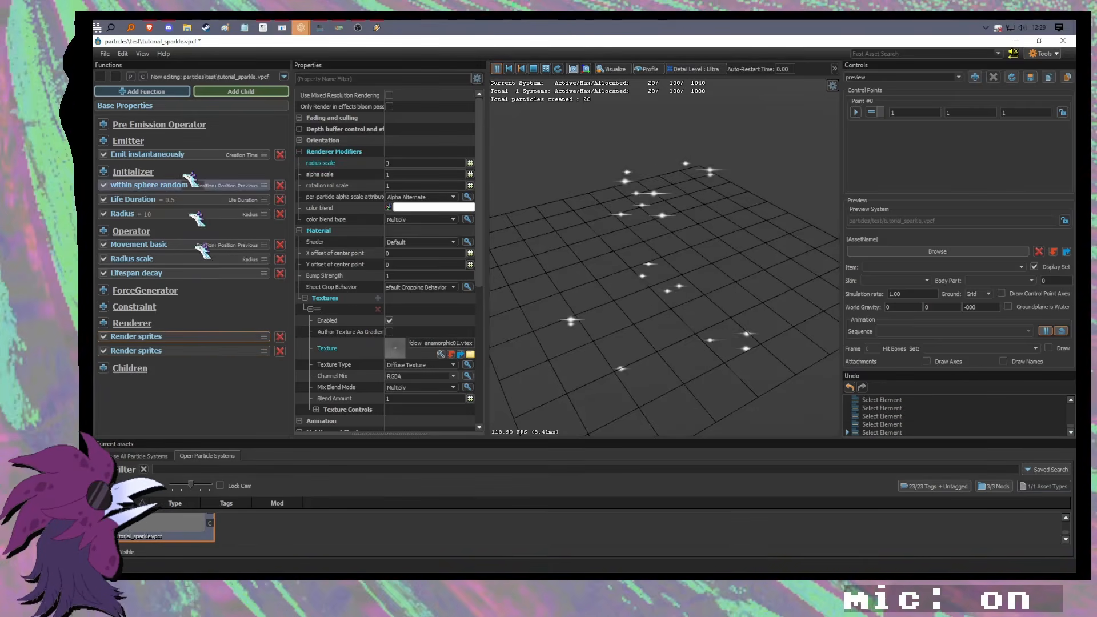
click(200, 351)
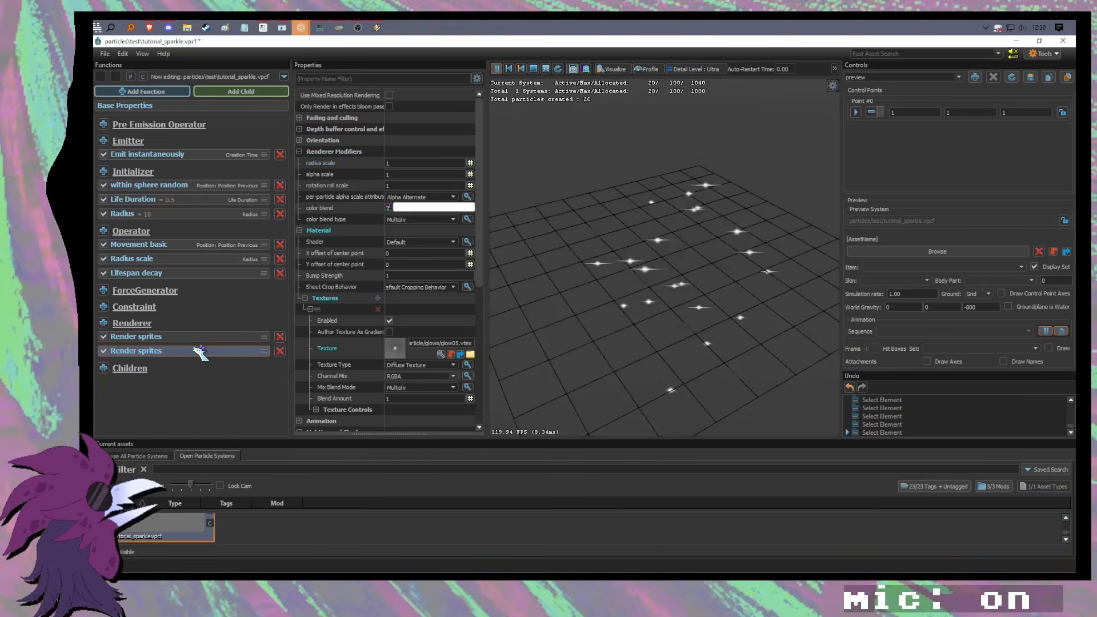
click(200, 337)
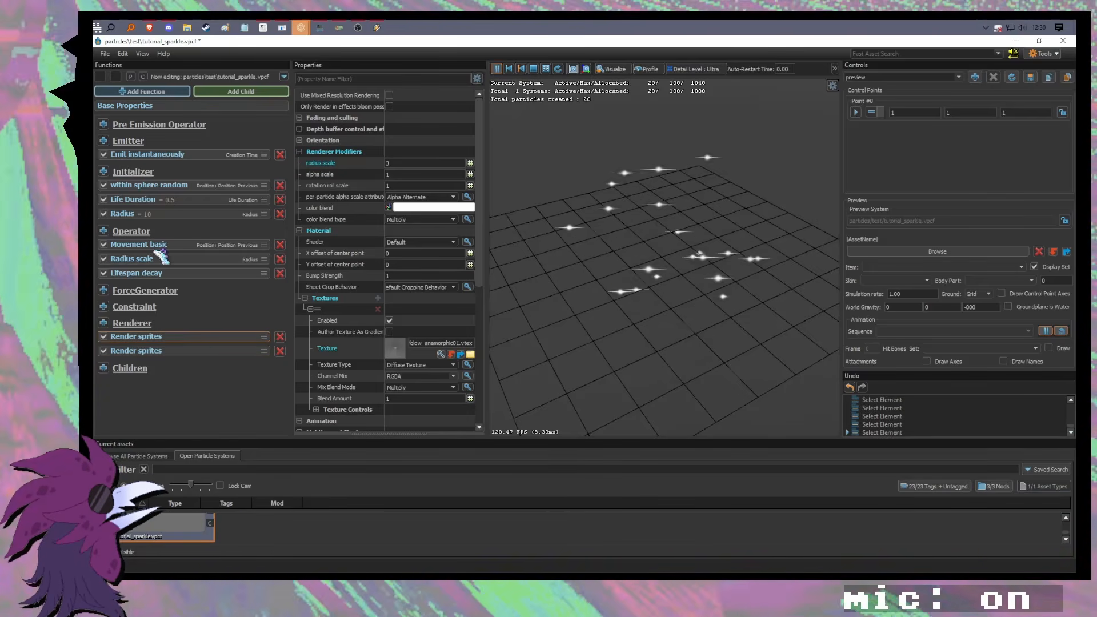
Step: Add a Color Random initializer and set its color1 to the yellow-orange custom color
click(103, 172)
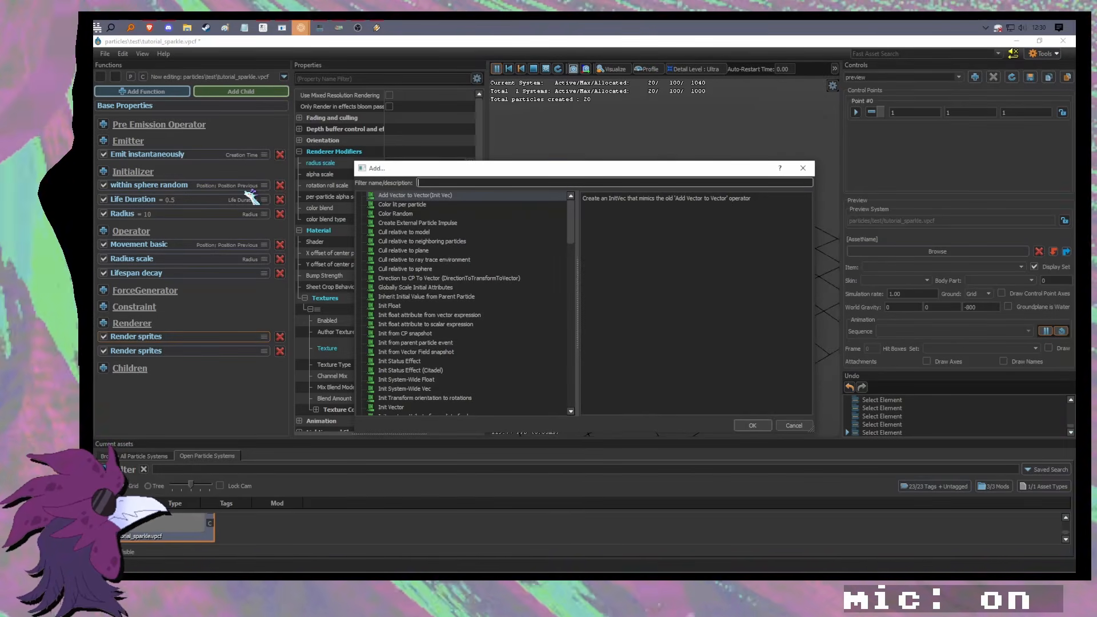
click(413, 204)
click(421, 214)
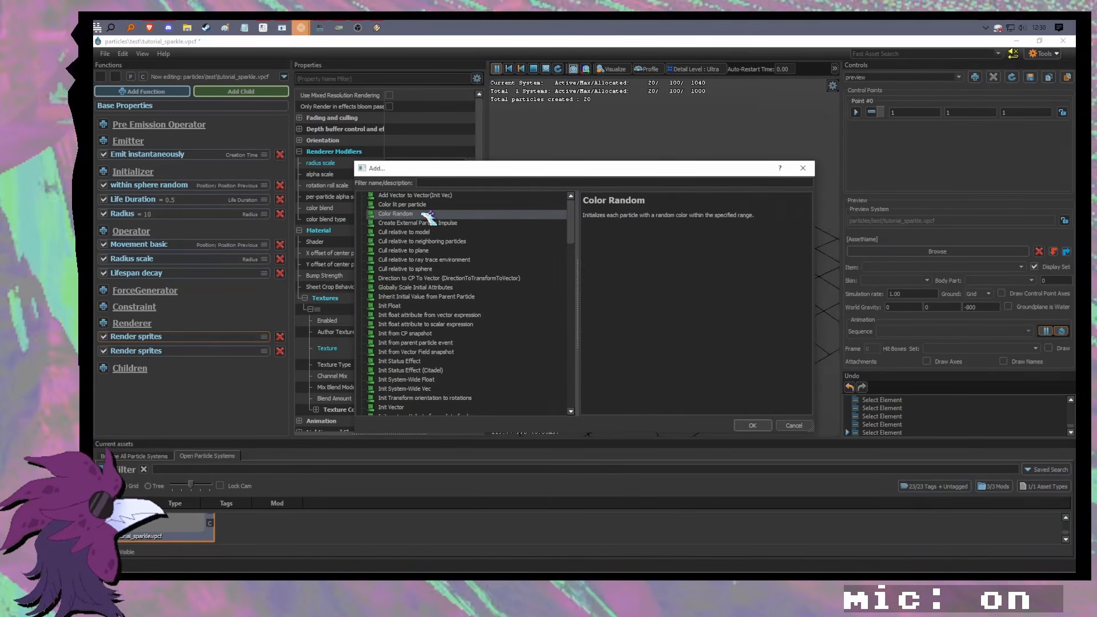
double_click(426, 214)
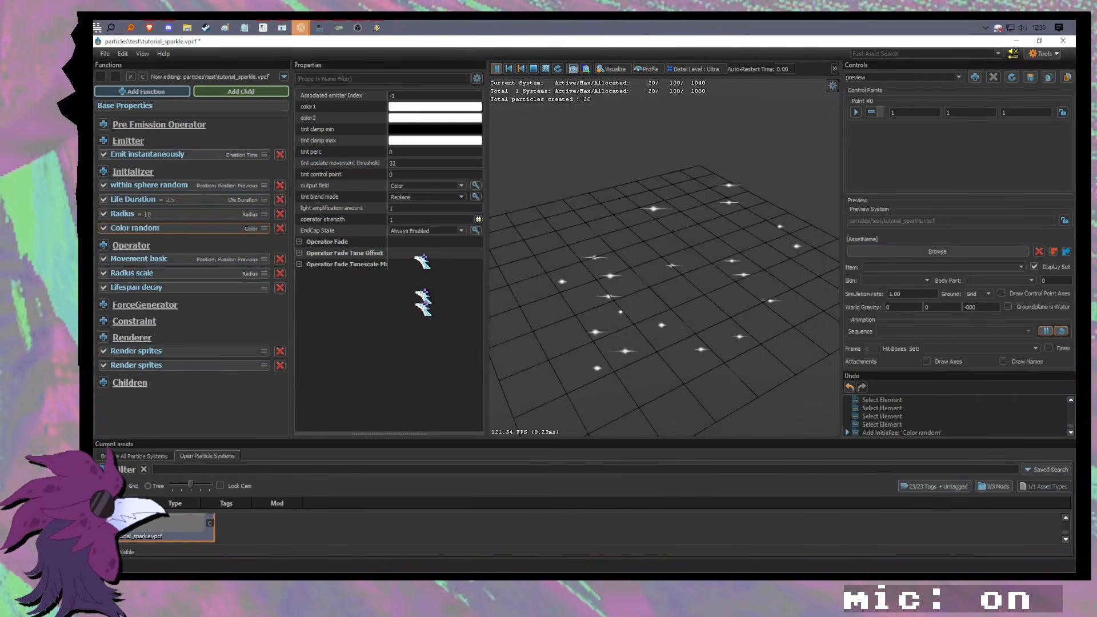
click(433, 108)
double_click(580, 350)
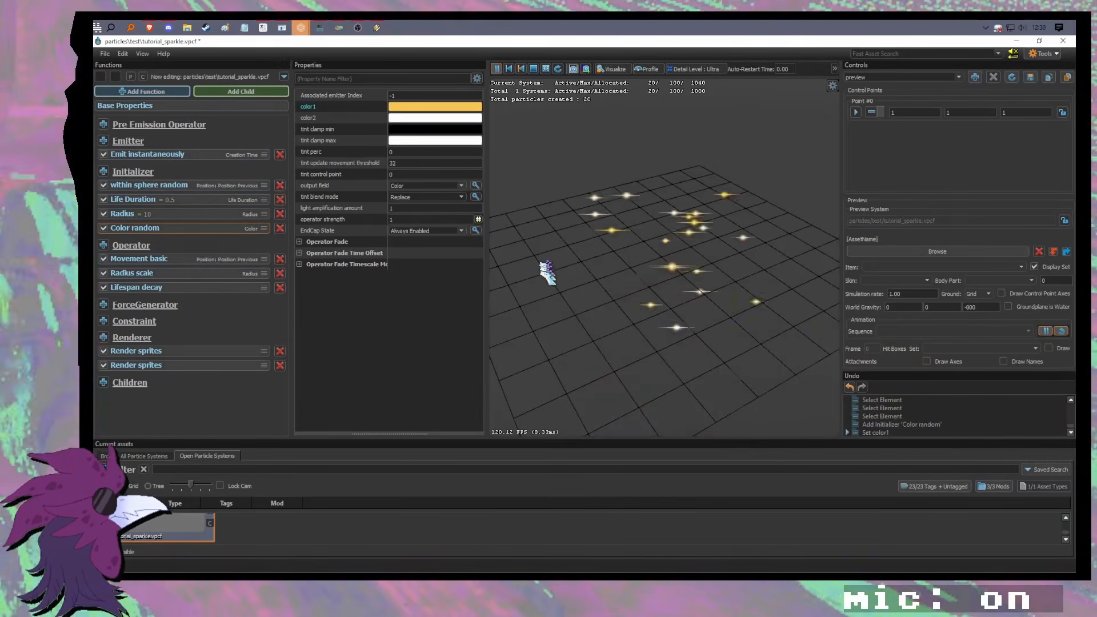
Step: Set the Color random initializer's color2 to a pale yellow, after trying orange, and check the sparkles in the preview
click(433, 118)
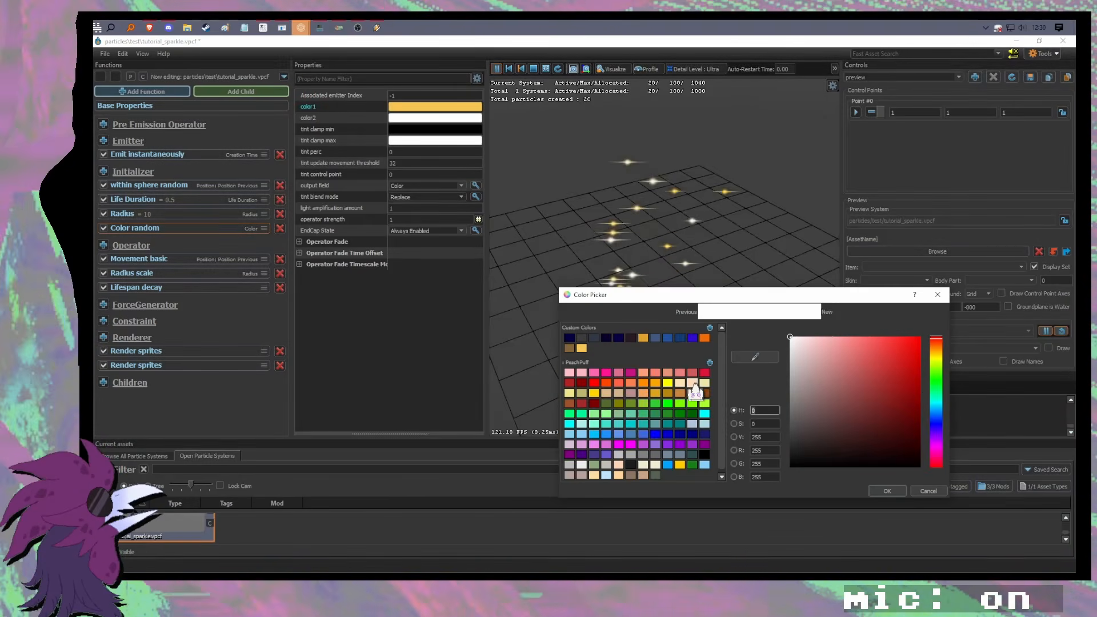
double_click(643, 393)
click(424, 119)
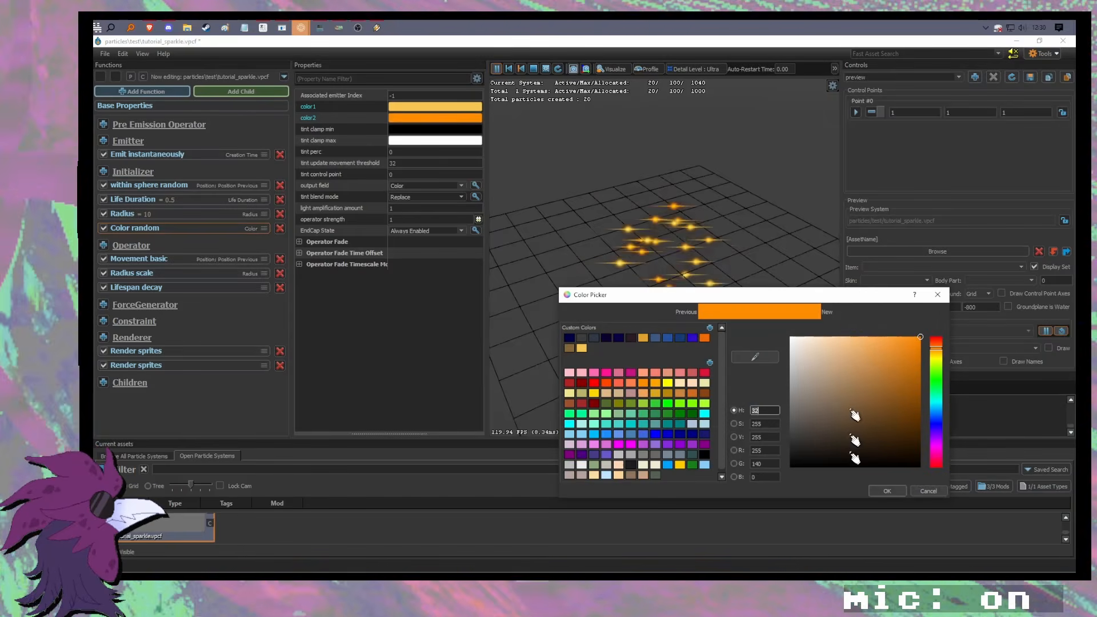
drag(853, 426, 848, 319)
click(937, 357)
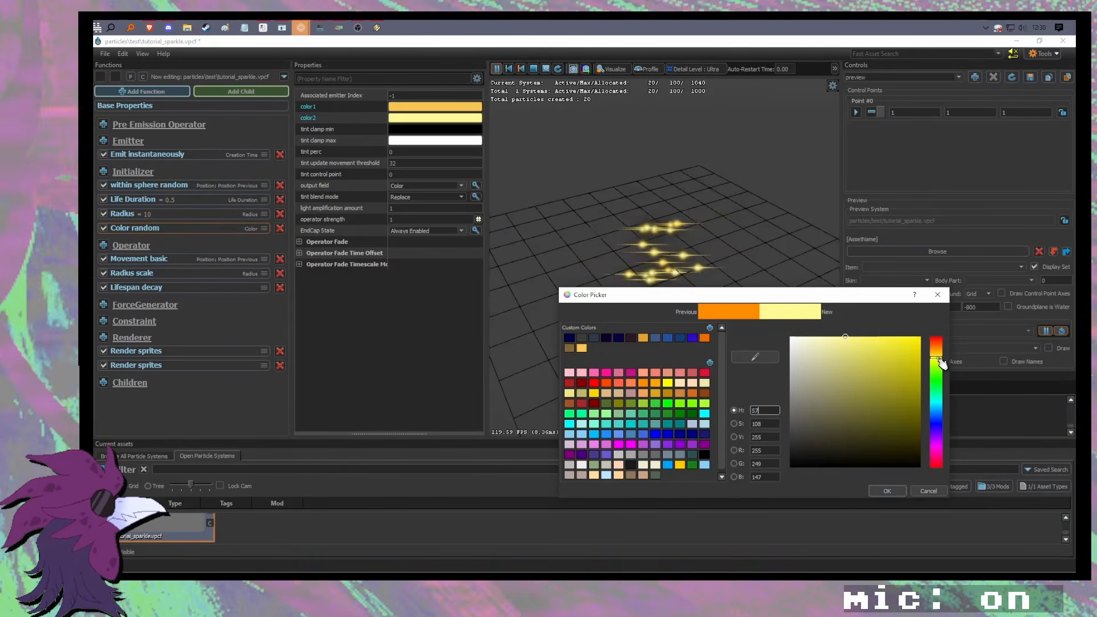
click(893, 337)
mouse_move(859, 360)
mouse_down()
mouse_move(818, 337)
mouse_move(748, 343)
mouse_move(800, 335)
mouse_move(749, 334)
mouse_move(760, 347)
mouse_up()
click(887, 491)
mouse_move(744, 311)
mouse_down()
mouse_move(783, 229)
mouse_move(748, 309)
mouse_move(735, 310)
mouse_up()
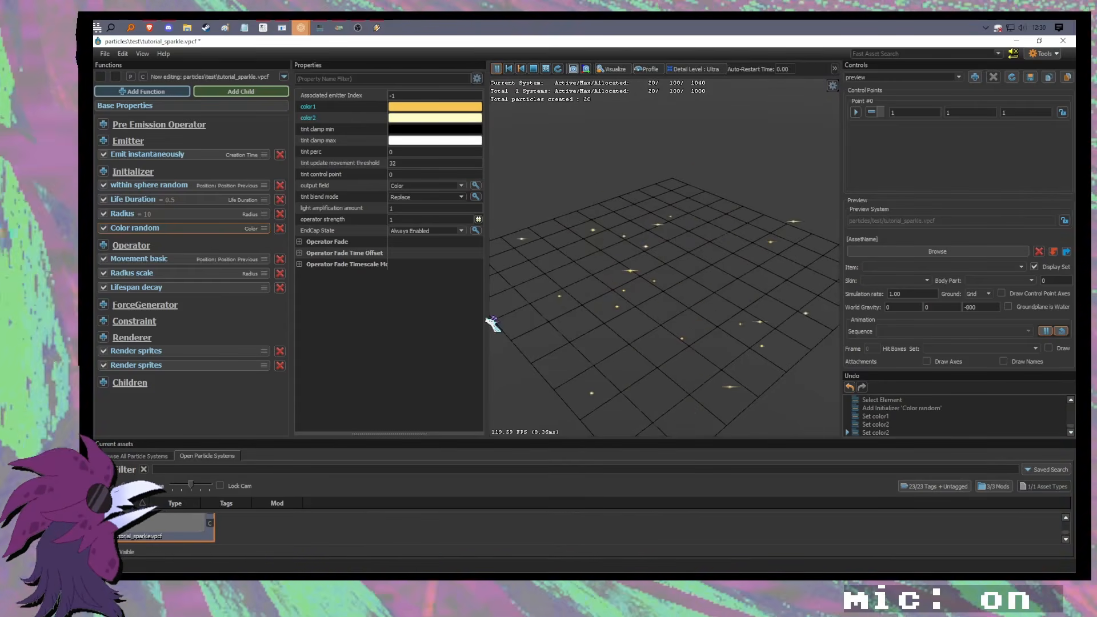
mouse_move(663, 287)
mouse_down()
mouse_move(669, 297)
mouse_move(662, 287)
mouse_up()
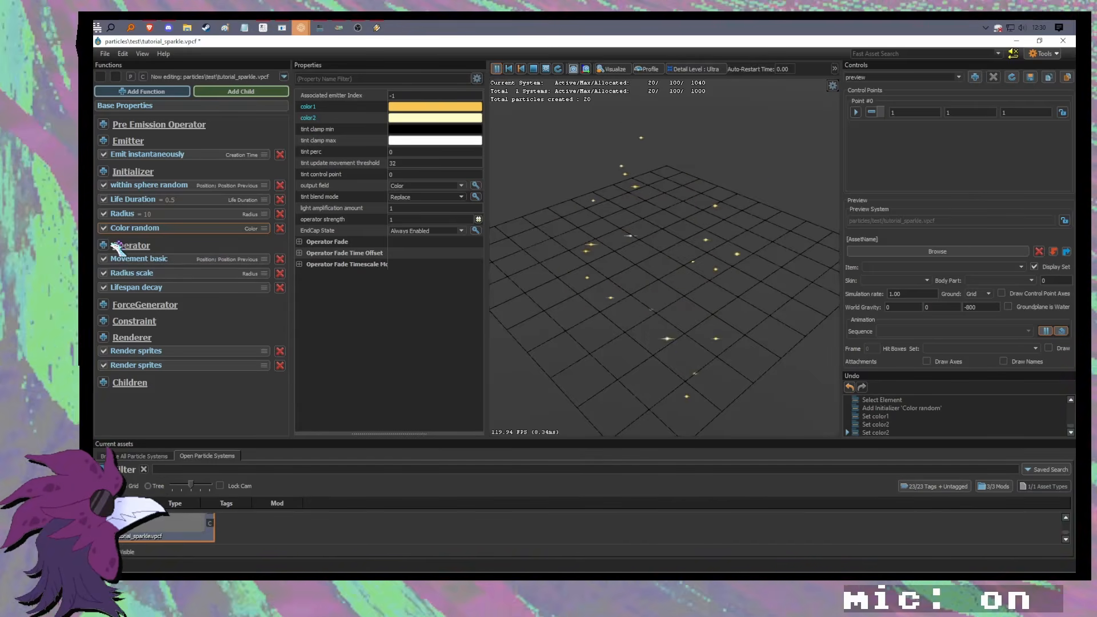
Step: Add a Color Fade operator to the particle system
click(104, 244)
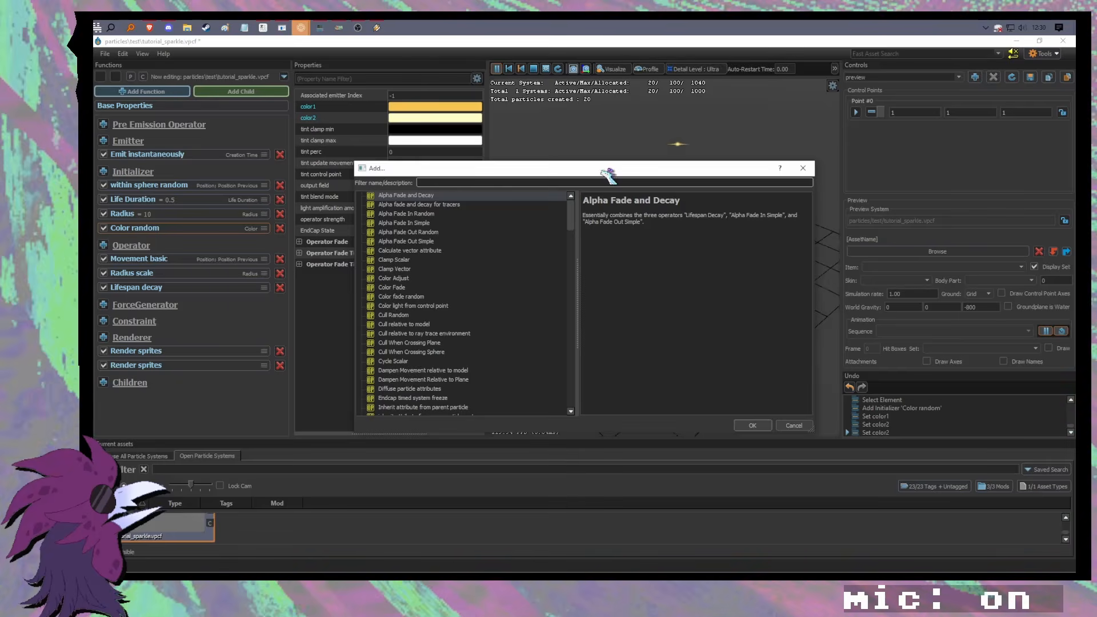
drag(608, 174, 587, 172)
click(382, 286)
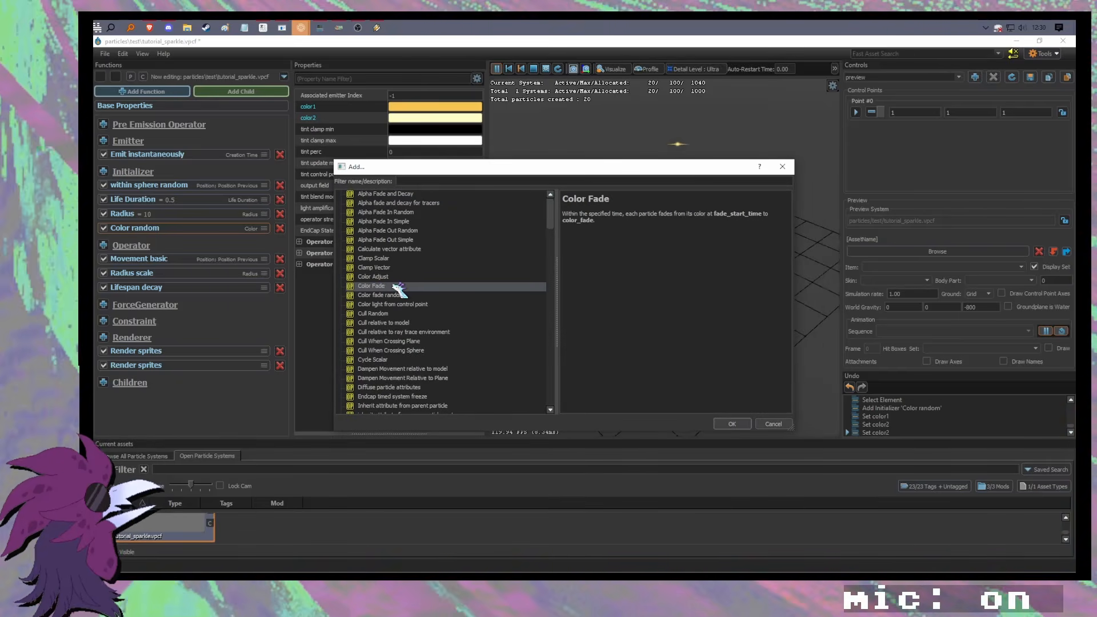
double_click(377, 285)
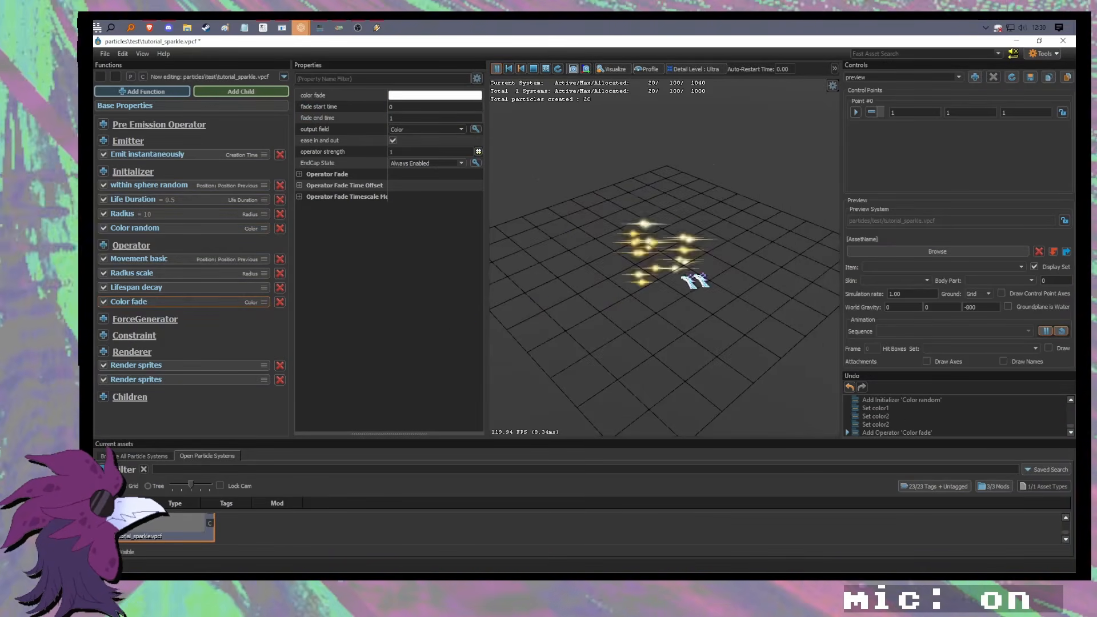
Step: Set the Color fade operator's fade color to a dark magenta
click(424, 96)
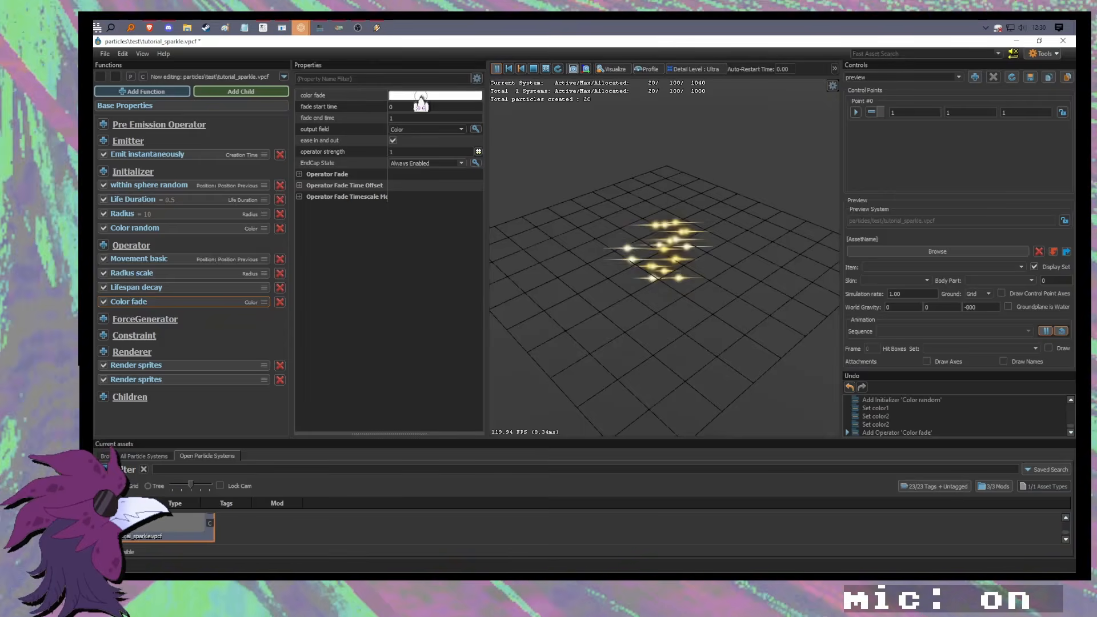
drag(895, 388, 914, 422)
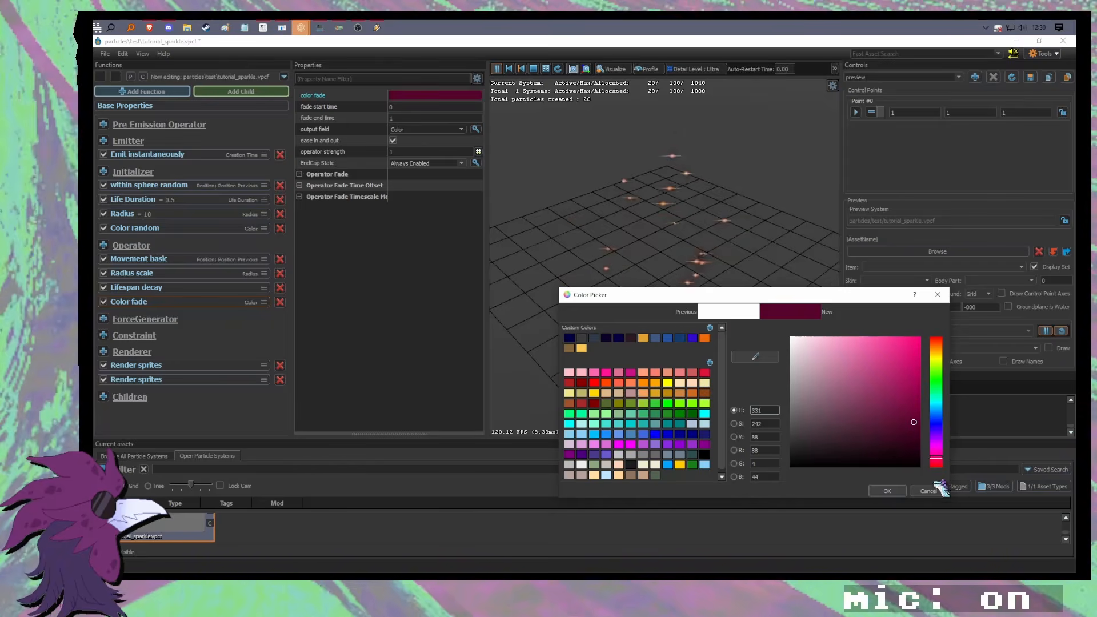
click(887, 491)
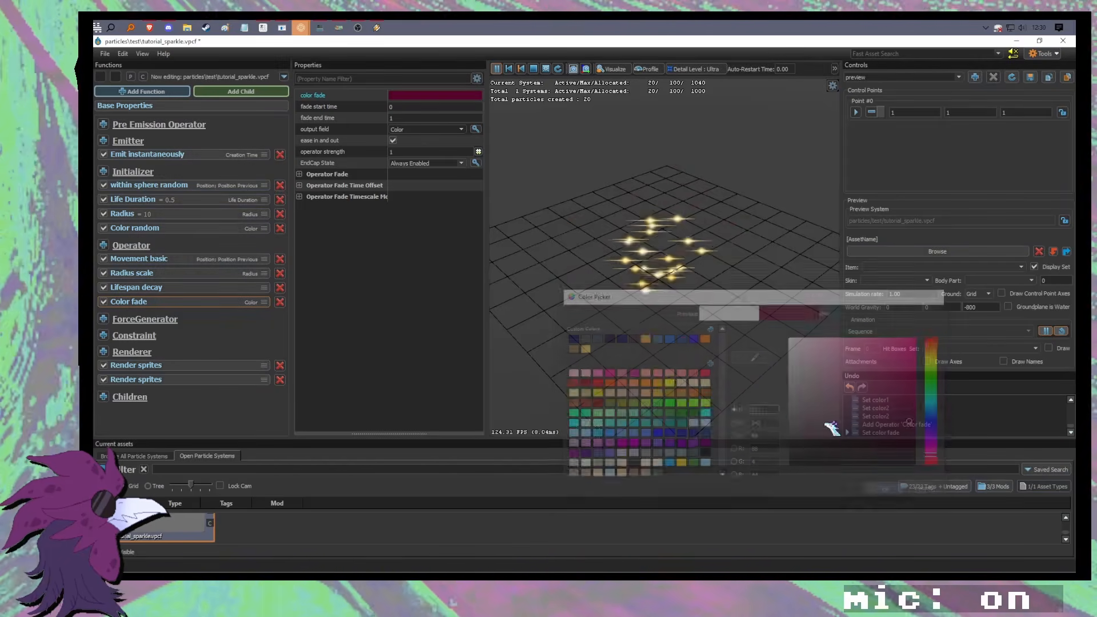
click(427, 96)
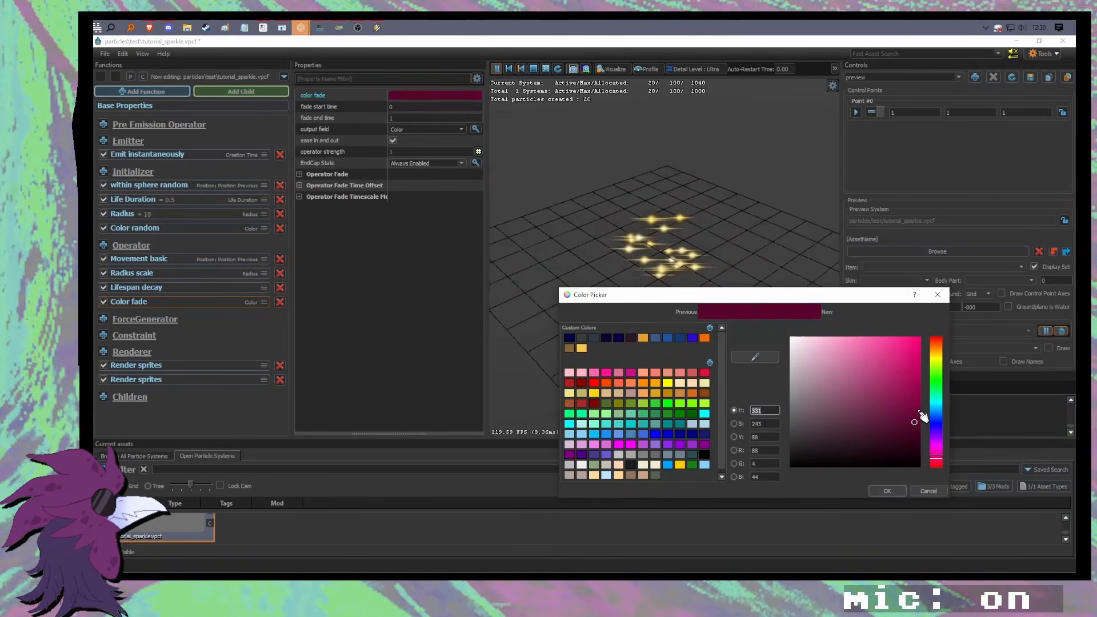
click(888, 491)
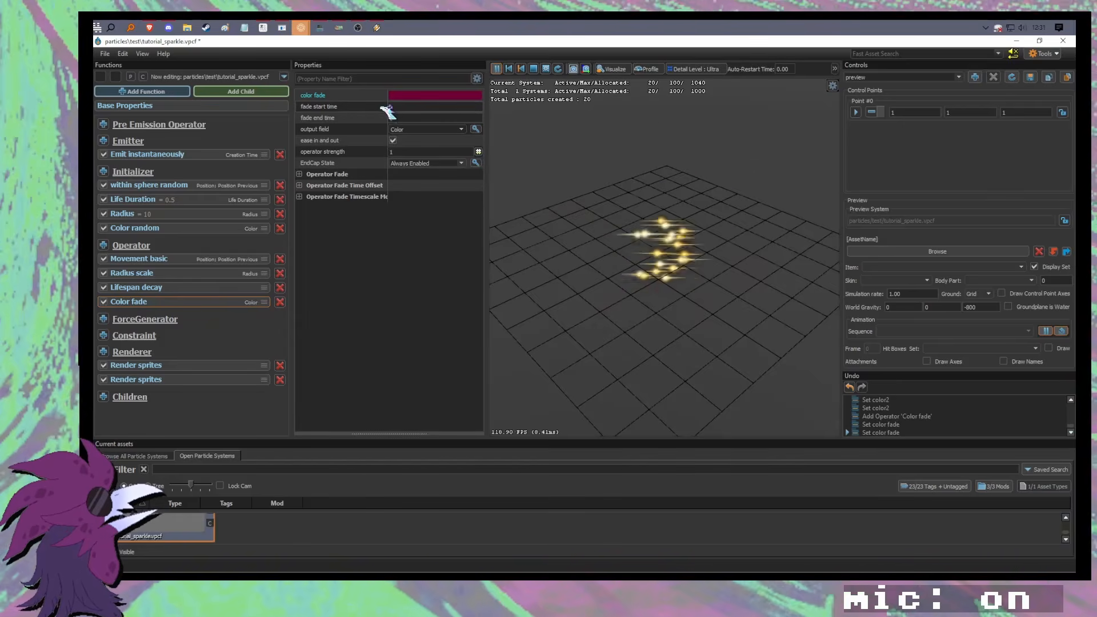
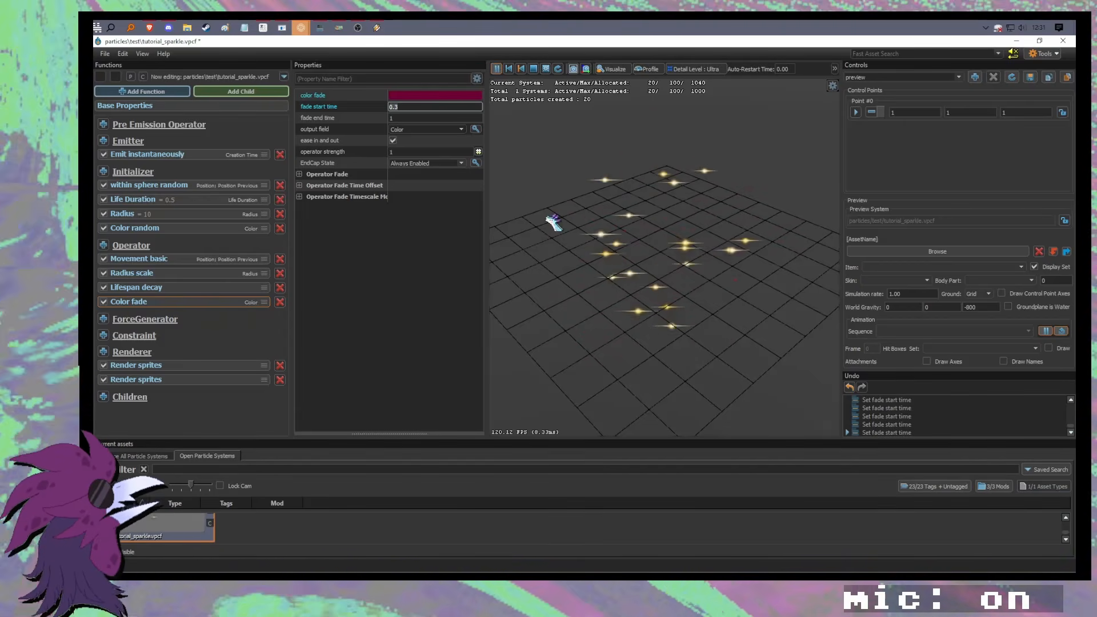
Step: Examine how the sparkles change color over their lifetime, both up close and from a distance
drag(653, 285, 700, 363)
key(w)
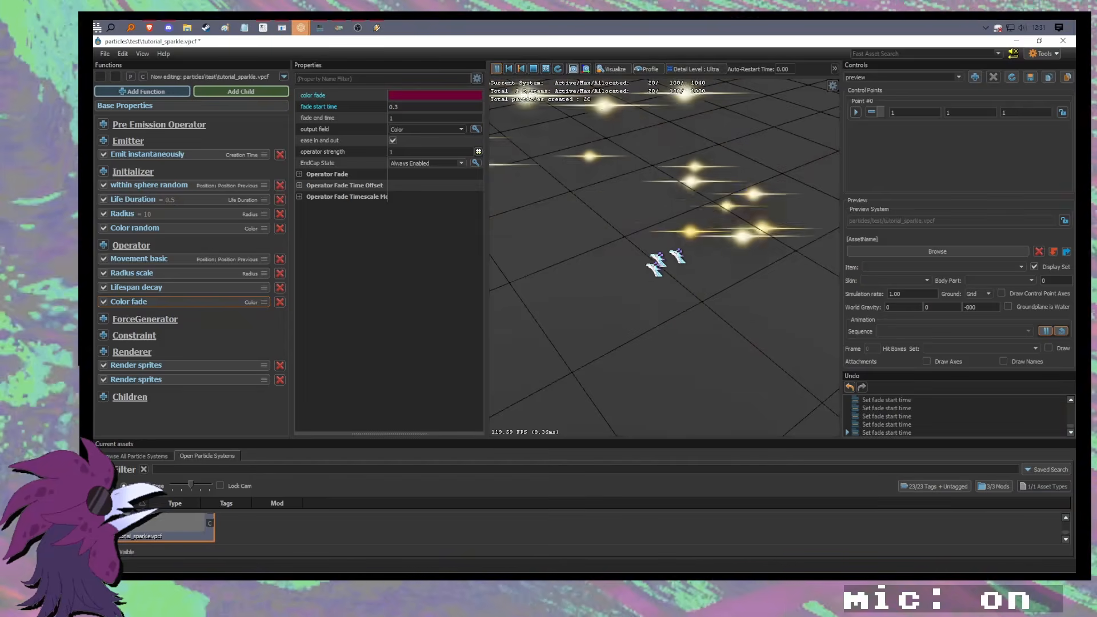
key(s)
drag(696, 292, 675, 297)
mouse_move(739, 336)
mouse_down()
mouse_move(729, 337)
mouse_move(739, 336)
mouse_up()
key(w)
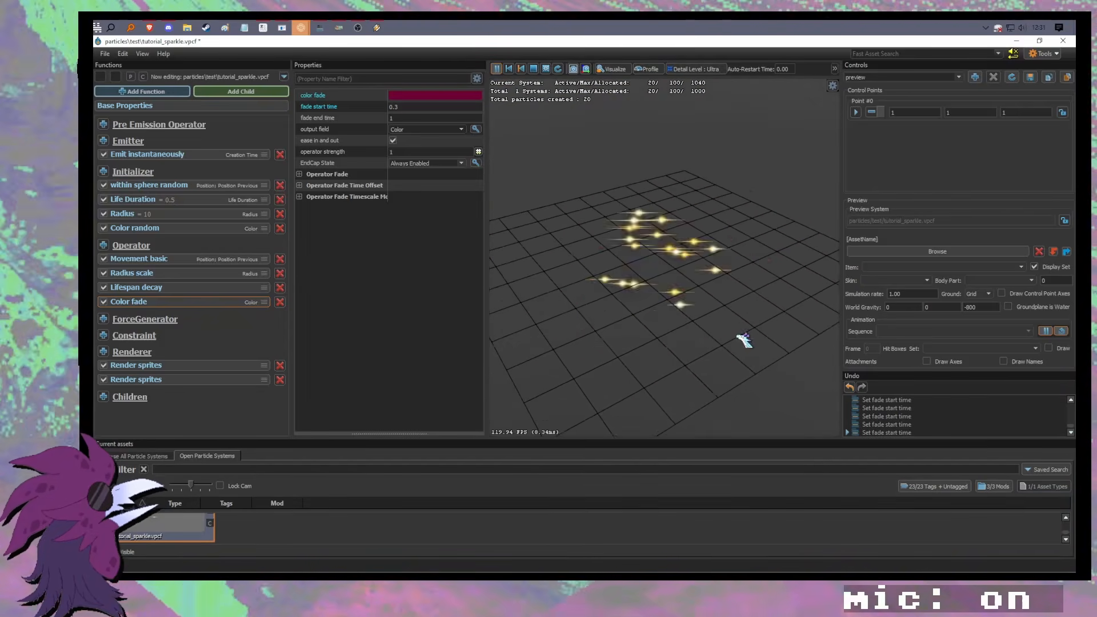
Step: Select the first Render sprites renderer, switch the preview lighting to Interior Factory and check the sparkles against the new background
click(178, 366)
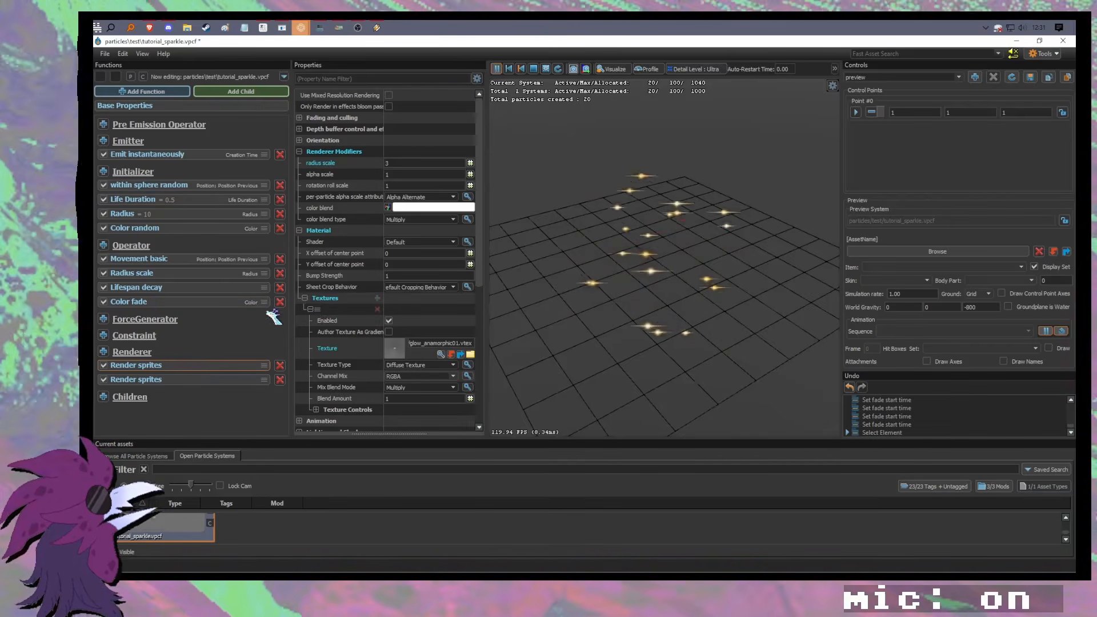
scroll(337, 326, down, 7)
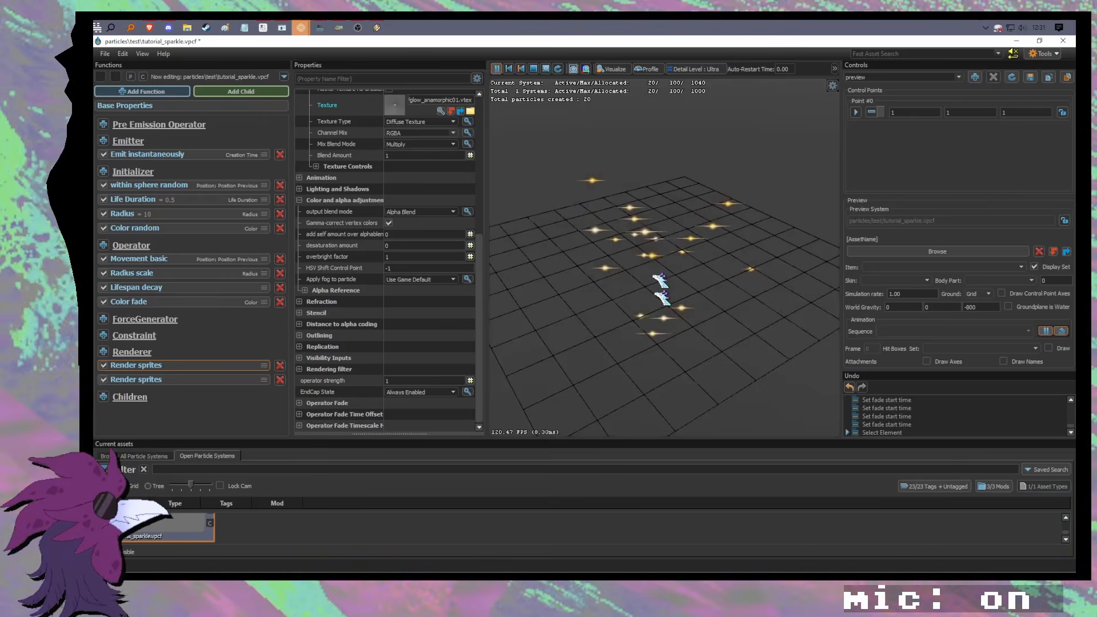
click(833, 86)
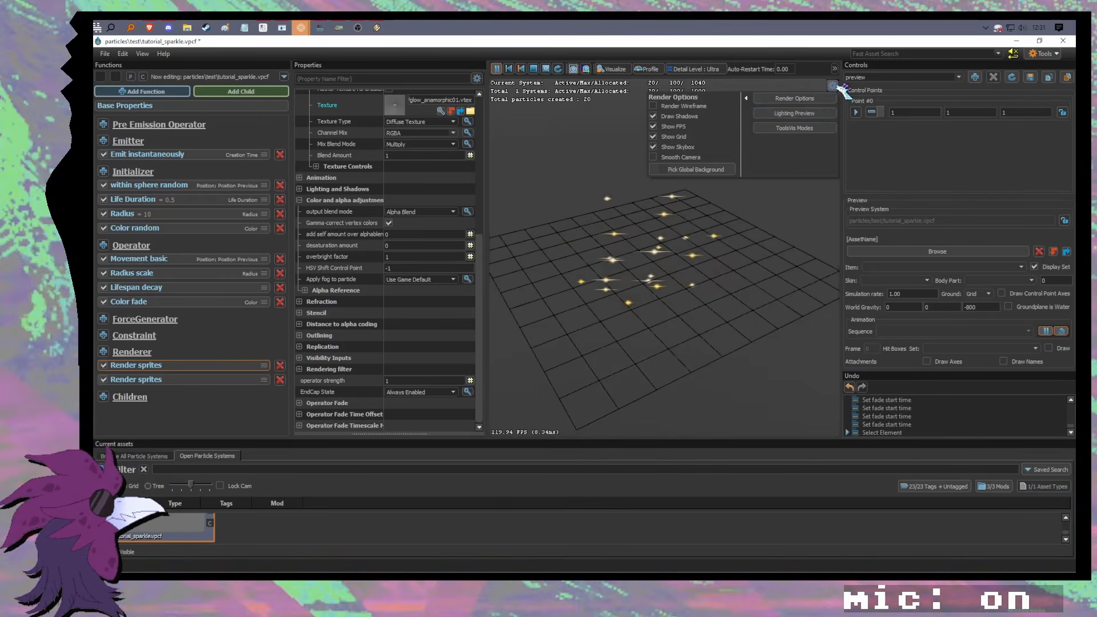
click(795, 113)
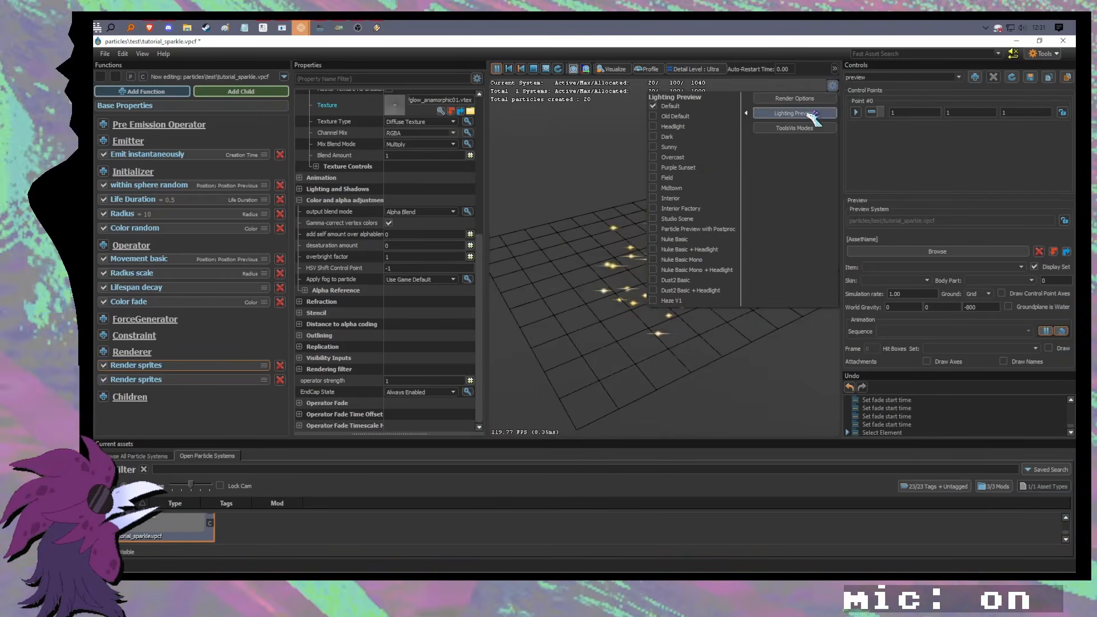
click(693, 209)
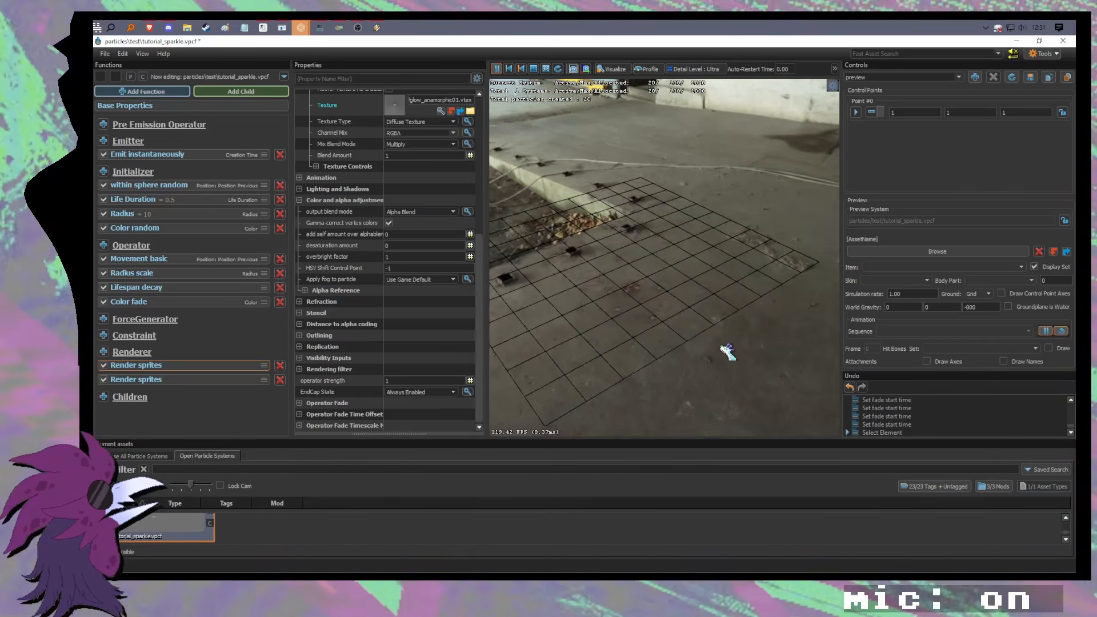
drag(721, 347, 691, 363)
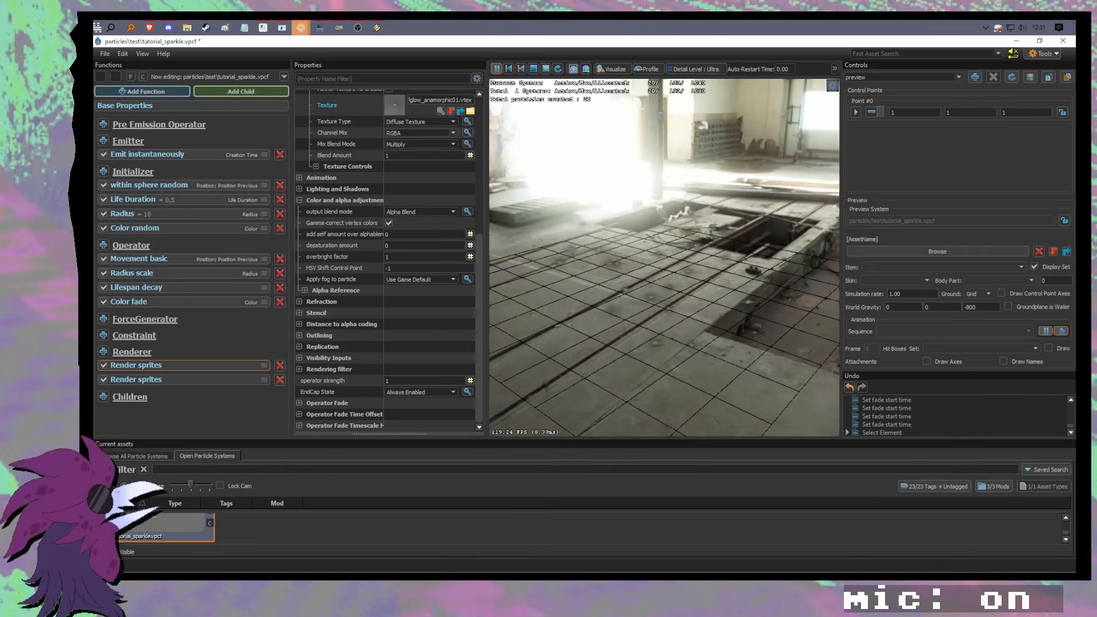
drag(665, 257, 791, 277)
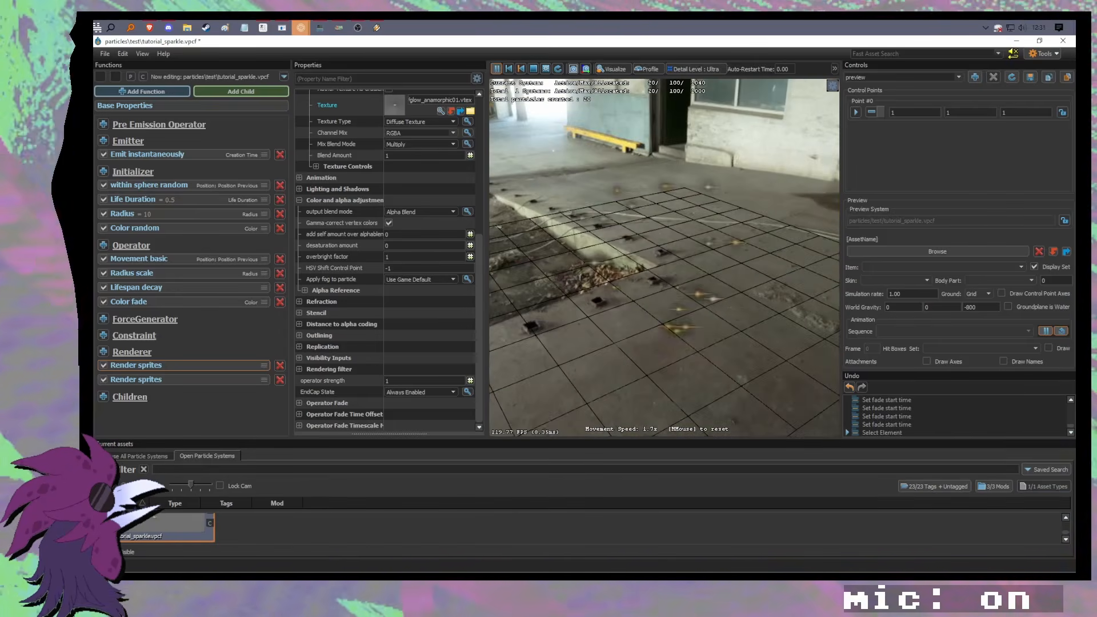
drag(664, 342, 712, 353)
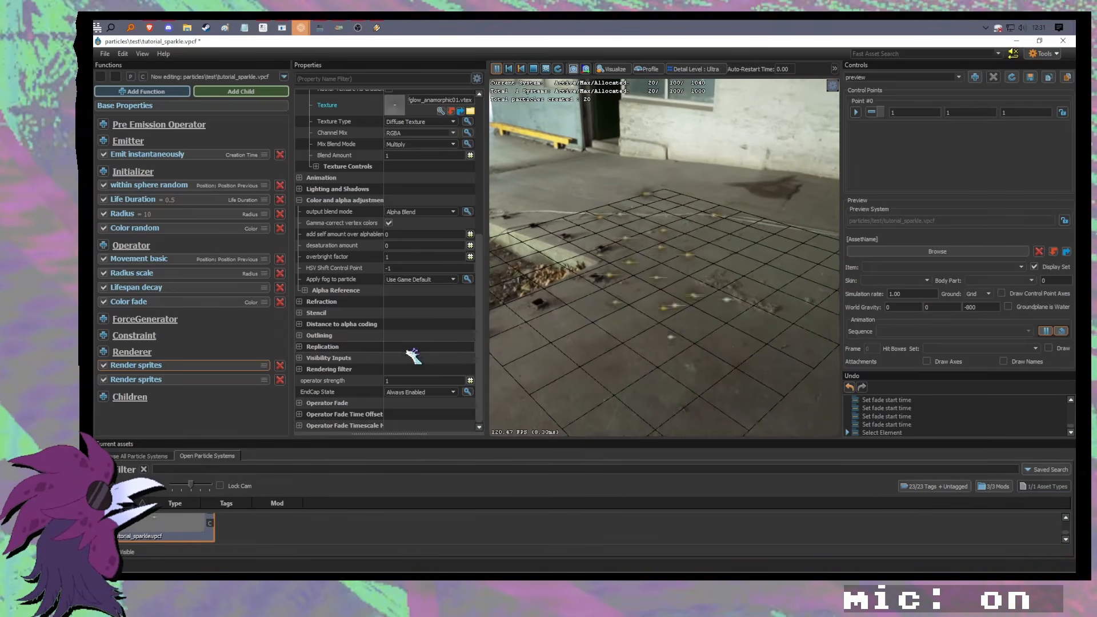
Step: Disable the second Render sprites renderer and expand the first one's Lighting and Shadows settings
click(301, 189)
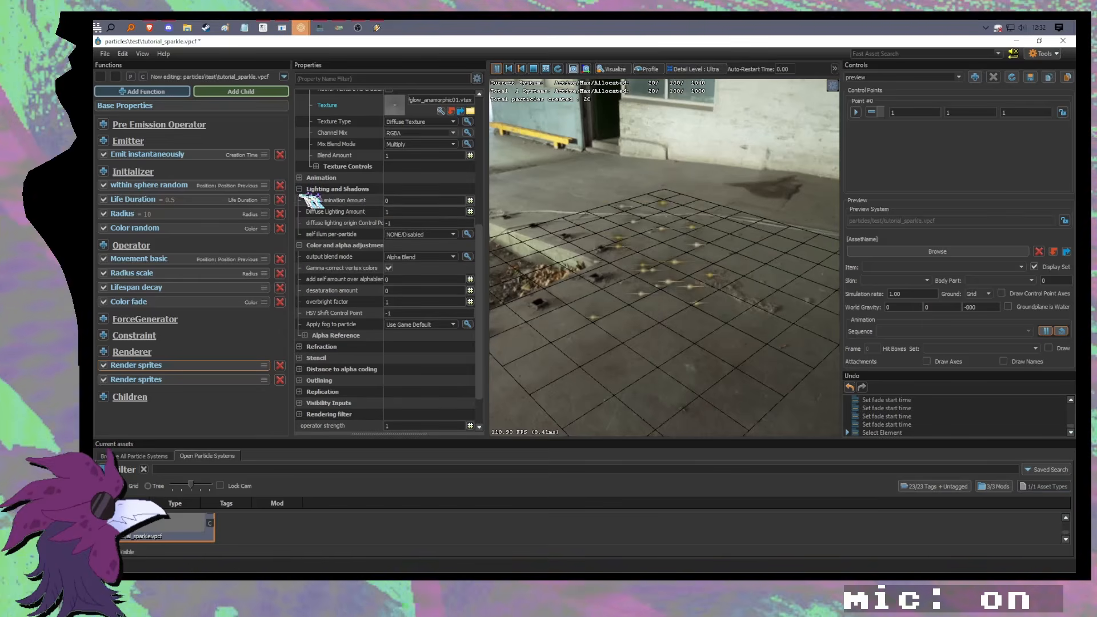
click(174, 380)
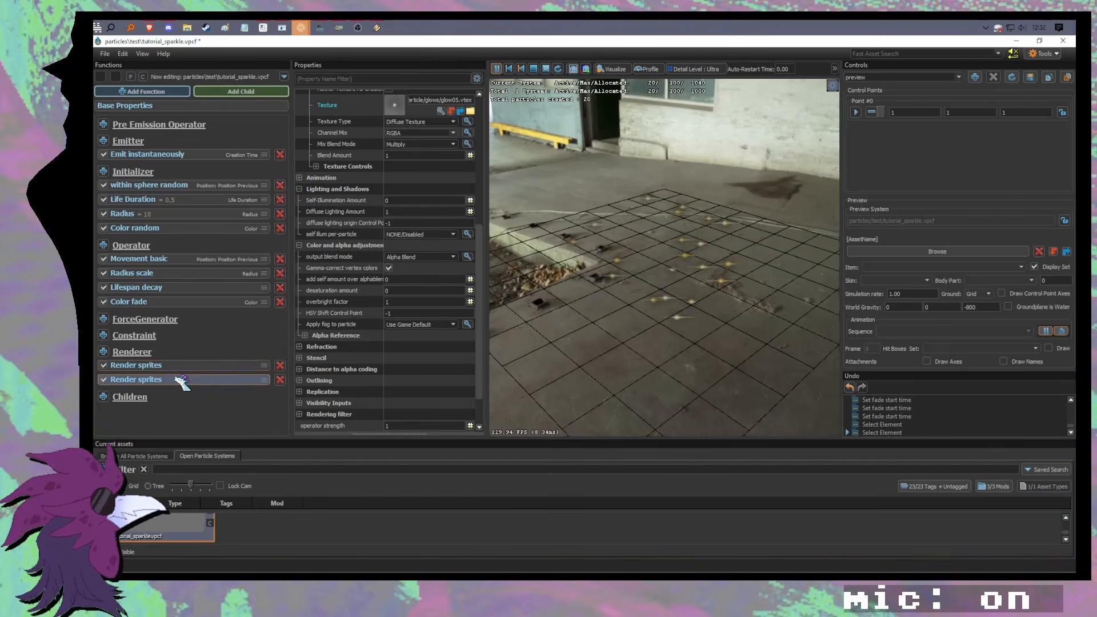
click(174, 369)
click(104, 379)
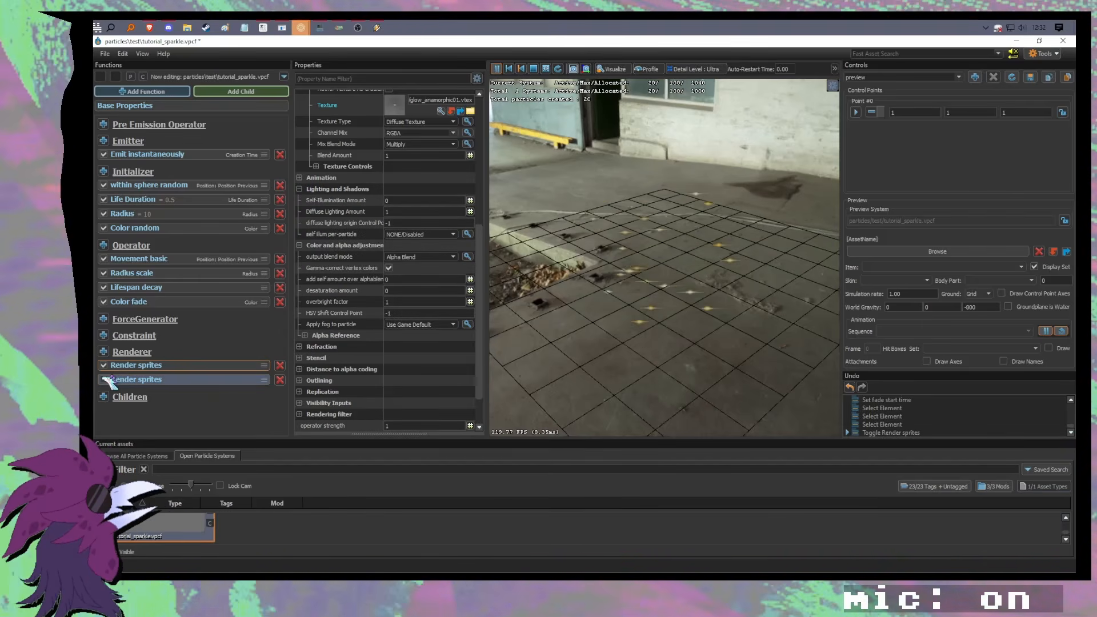
click(203, 368)
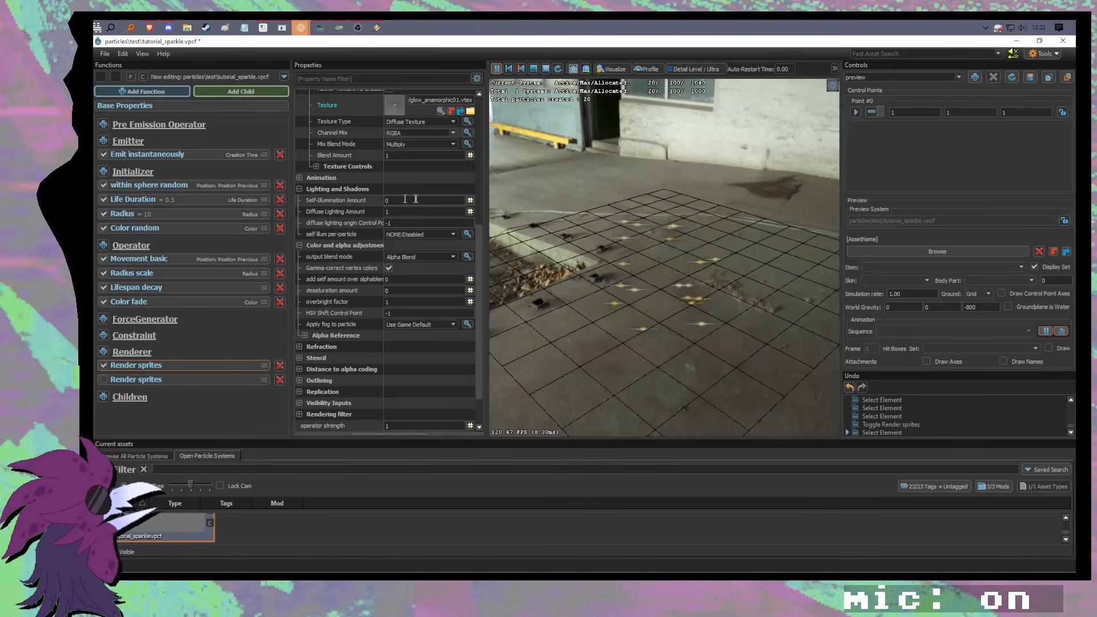
Step: Set the first sprite renderer's Self-Illumination Amount to 1 and Diffuse Lighting Amount to 0, and check the sparkles in a darker area
drag(411, 200, 361, 204)
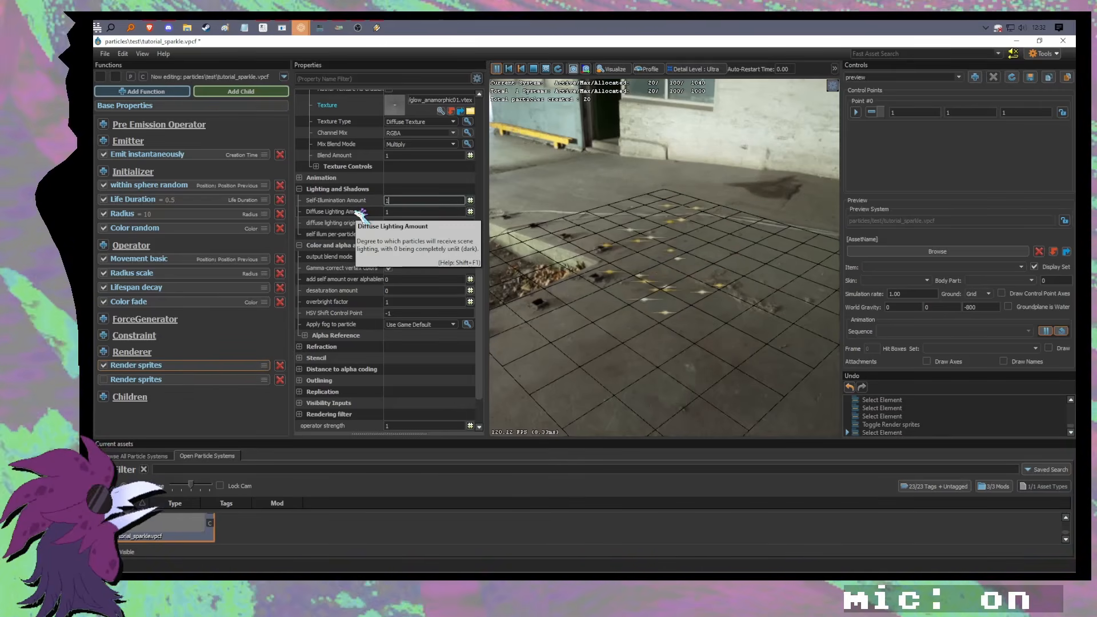
key(Return)
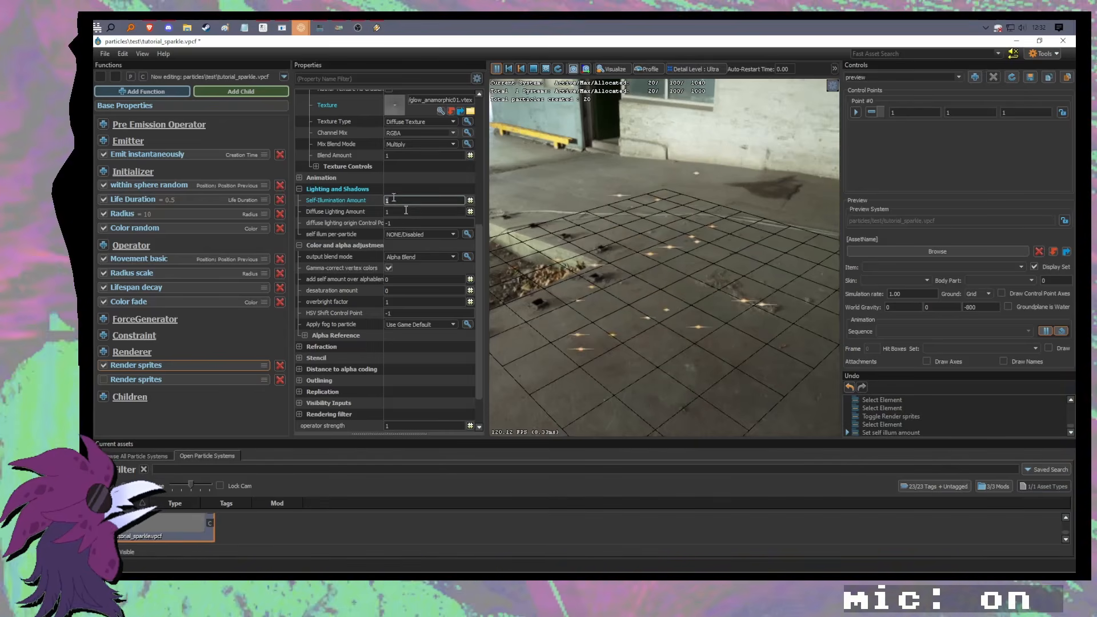
text(0)
key(Return)
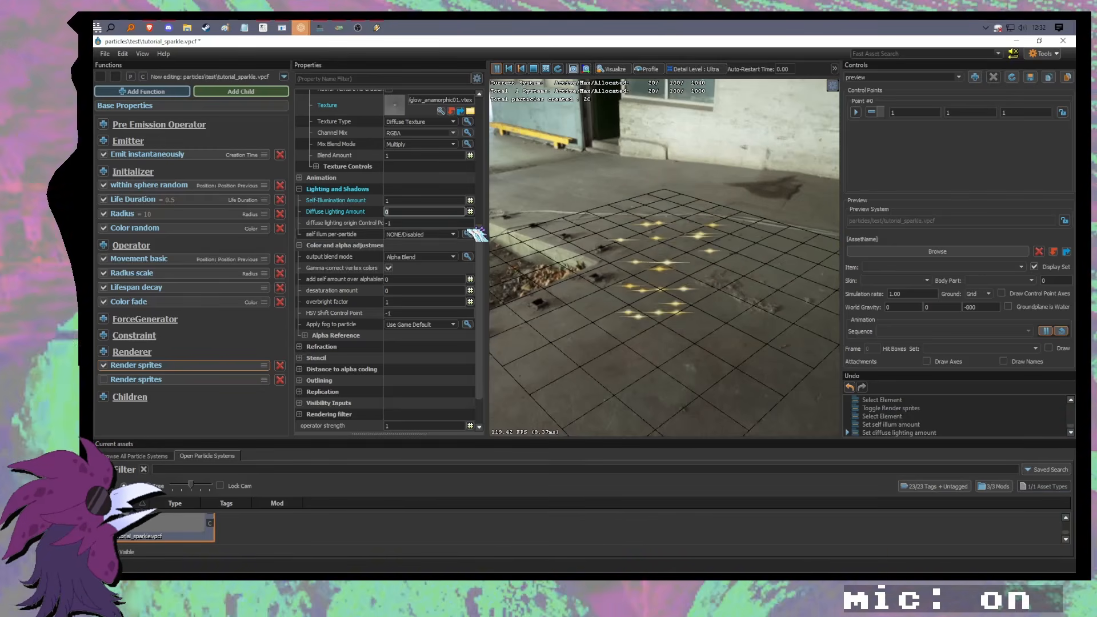
click(332, 201)
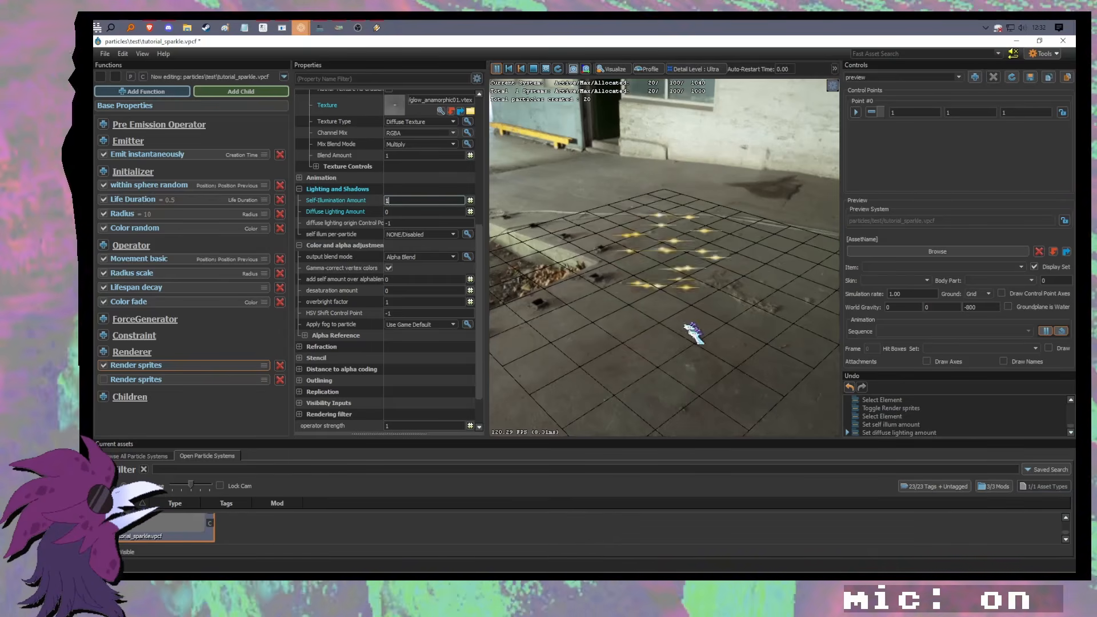
drag(686, 325, 763, 341)
scroll(686, 325, up, 3)
key(w)
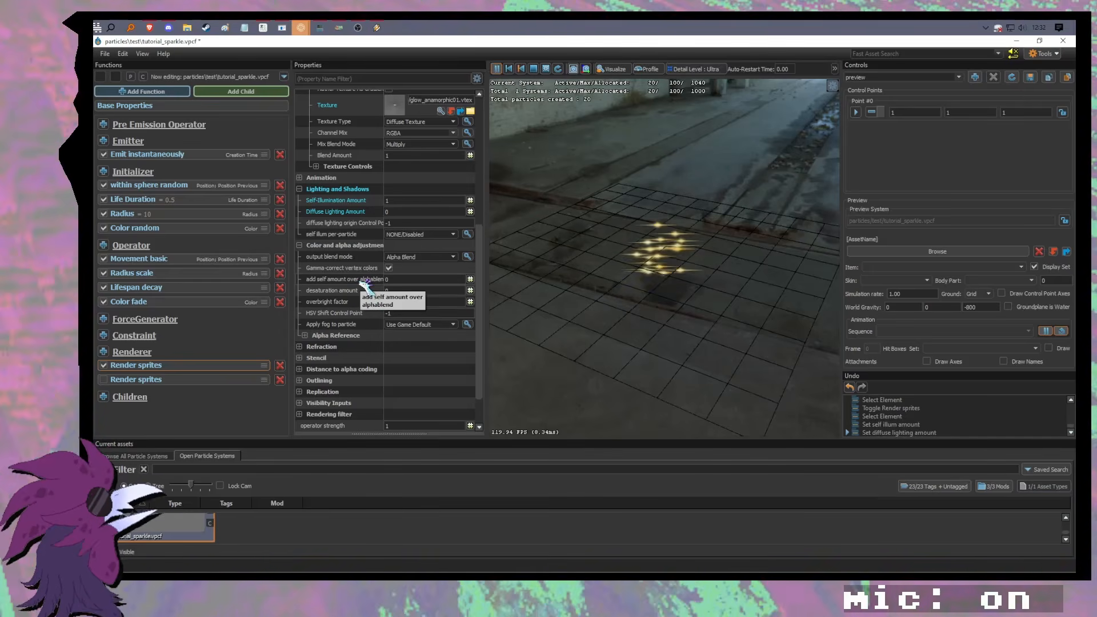
Step: Try an add self amount over alphablend of 10 on the first sprite renderer, and return it to 0
click(388, 280)
key(BackSpace)
text(1)
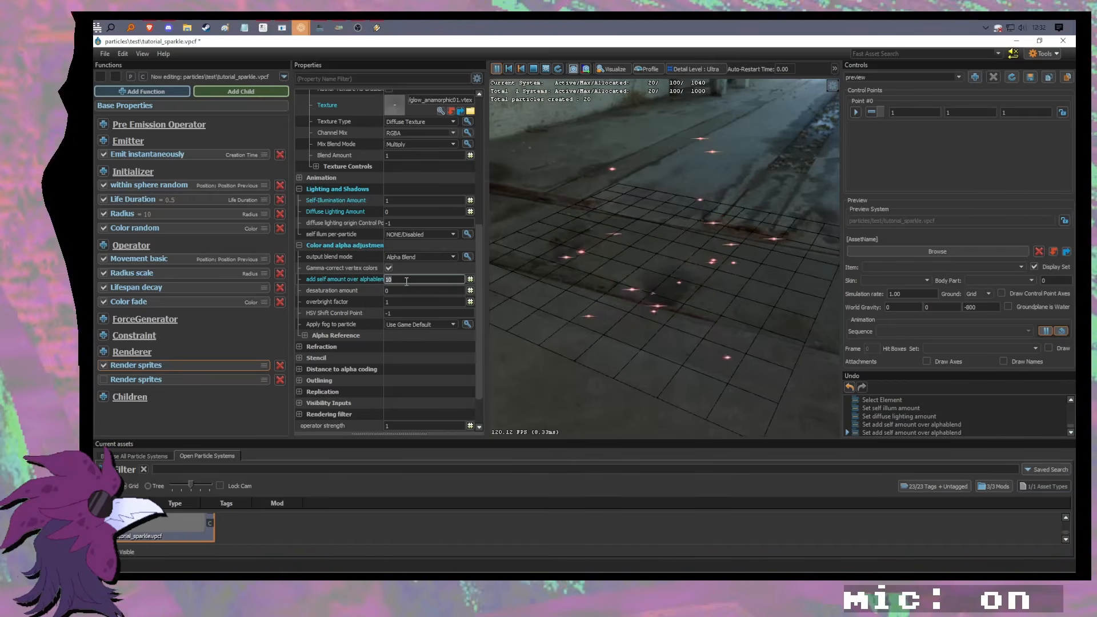
key(BackSpace)
key(BackSpace)
text(0)
key(Return)
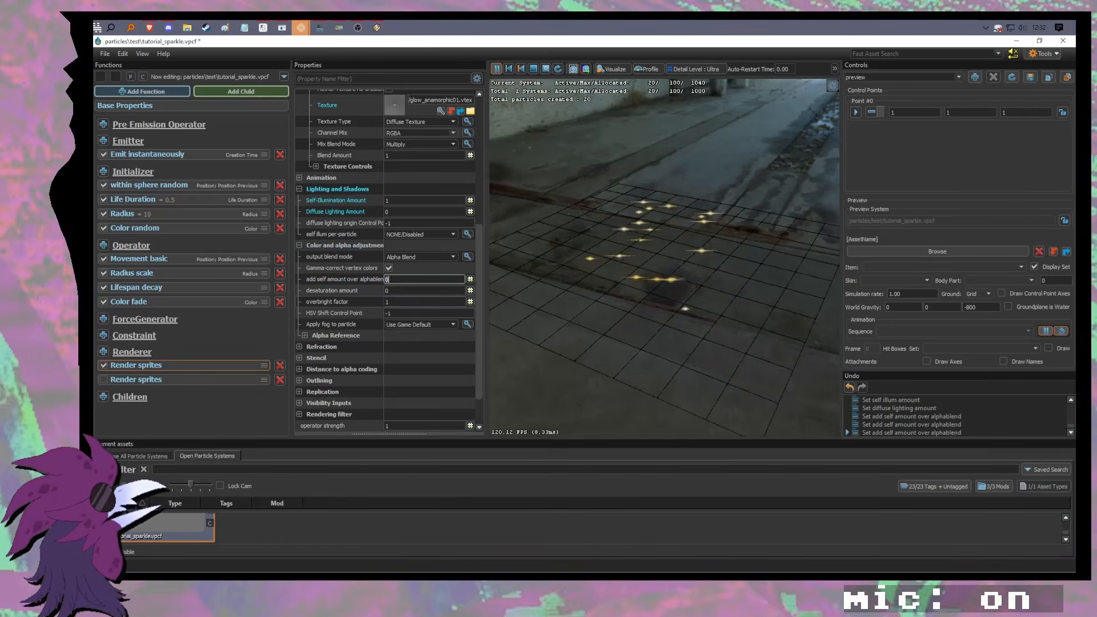
Step: Set the first sprite renderer's overbright factor to 10 and check the sparkles against bright and dark parts of the background
click(395, 302)
text(0)
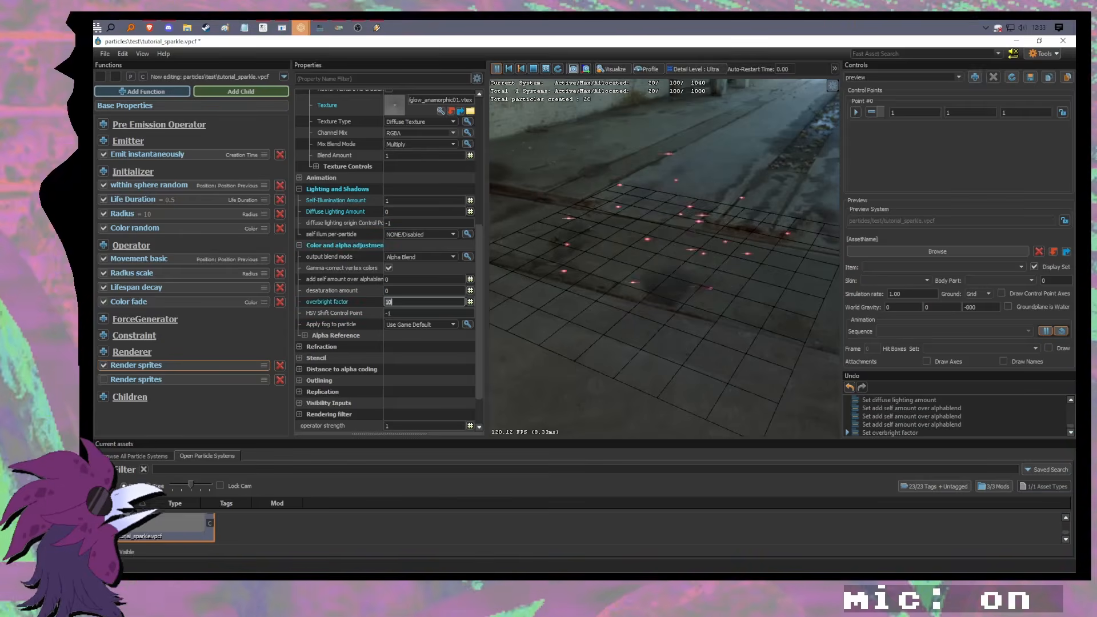
right_drag(664, 257, 560, 257)
right_drag(774, 351, 669, 351)
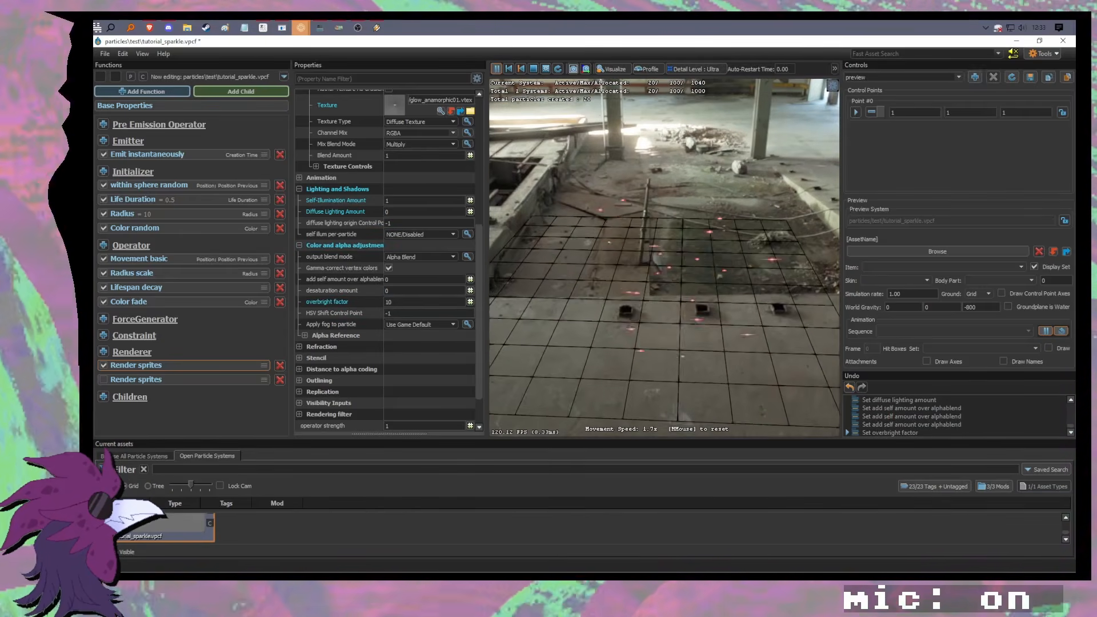
right_drag(771, 332, 728, 350)
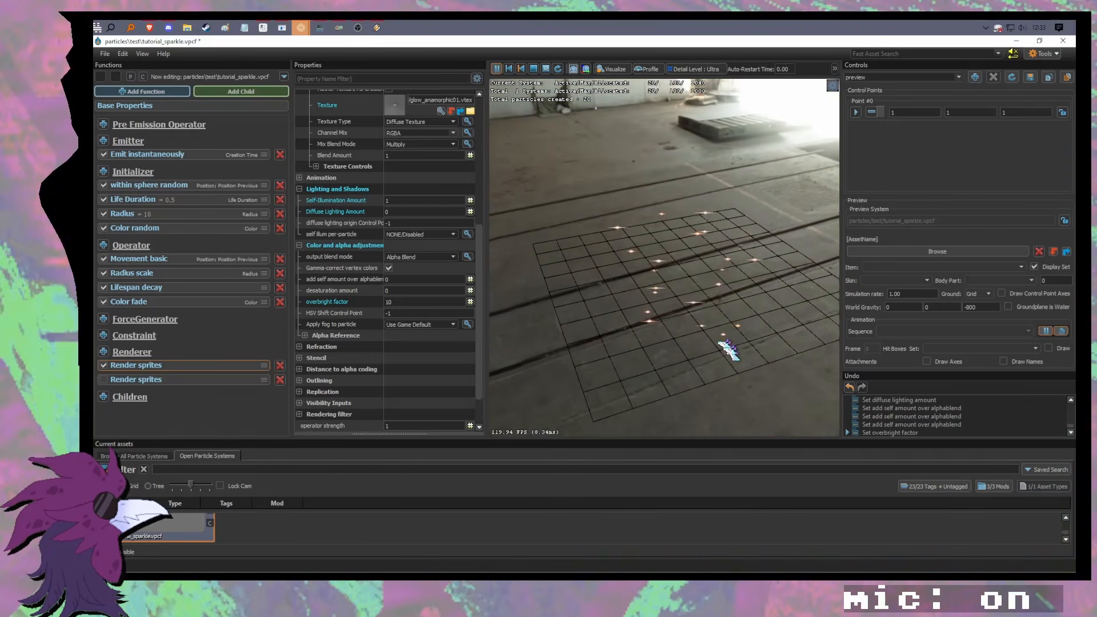
key(alt+Tab)
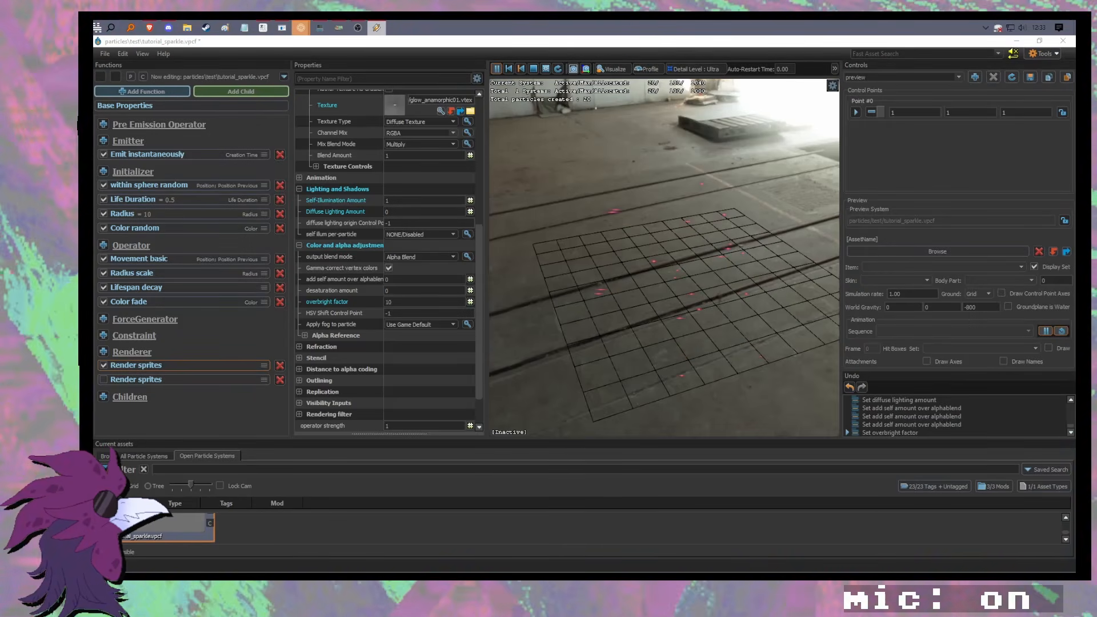
right_drag(616, 226, 742, 315)
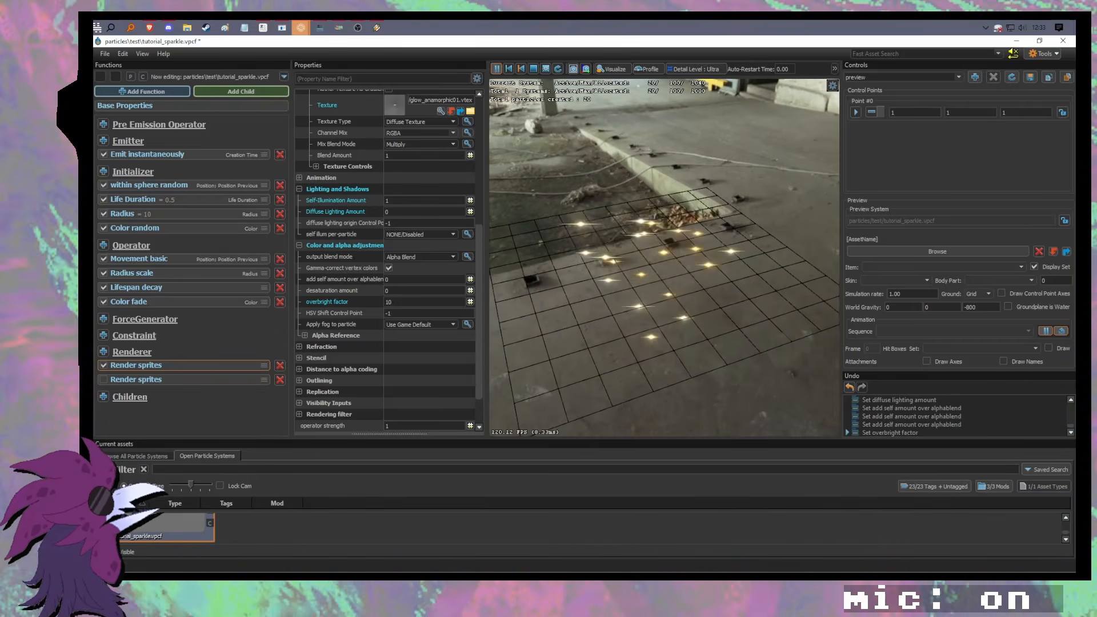
right_drag(686, 257, 742, 313)
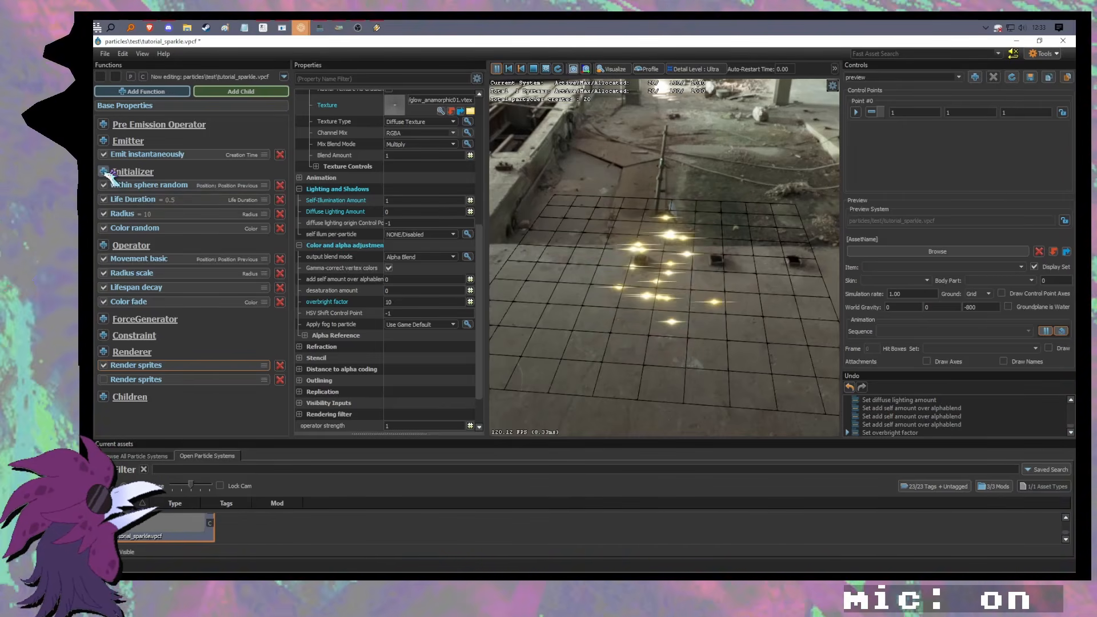
Step: Make the Radius initializer's value Random Uniform between 2 and 10, after trying a minimum of 5, and check the sparkle sizes
click(172, 216)
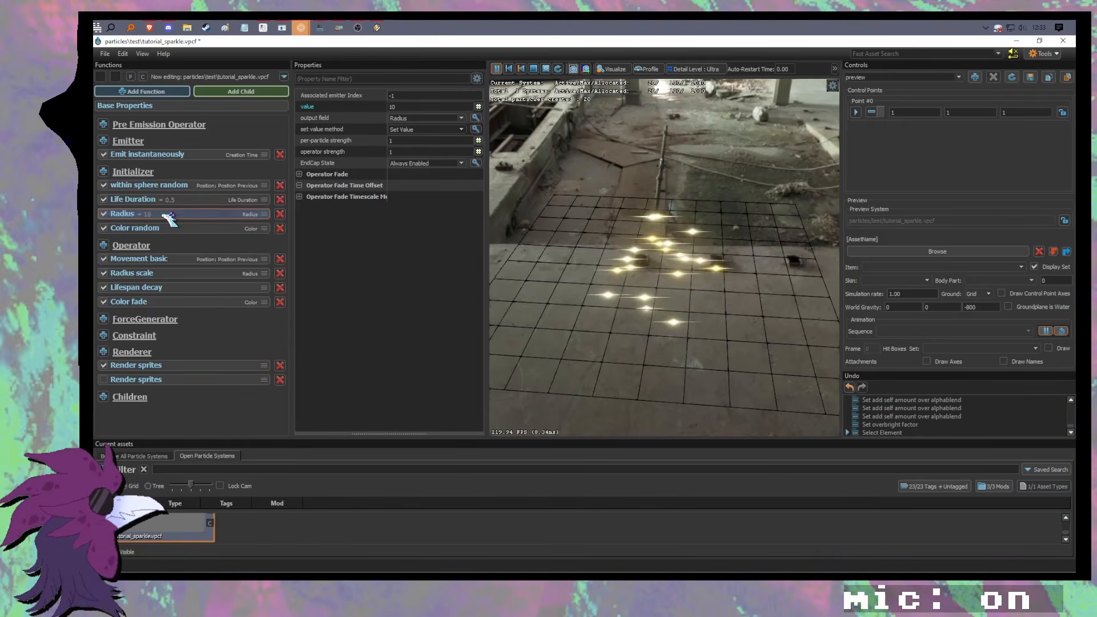
click(164, 215)
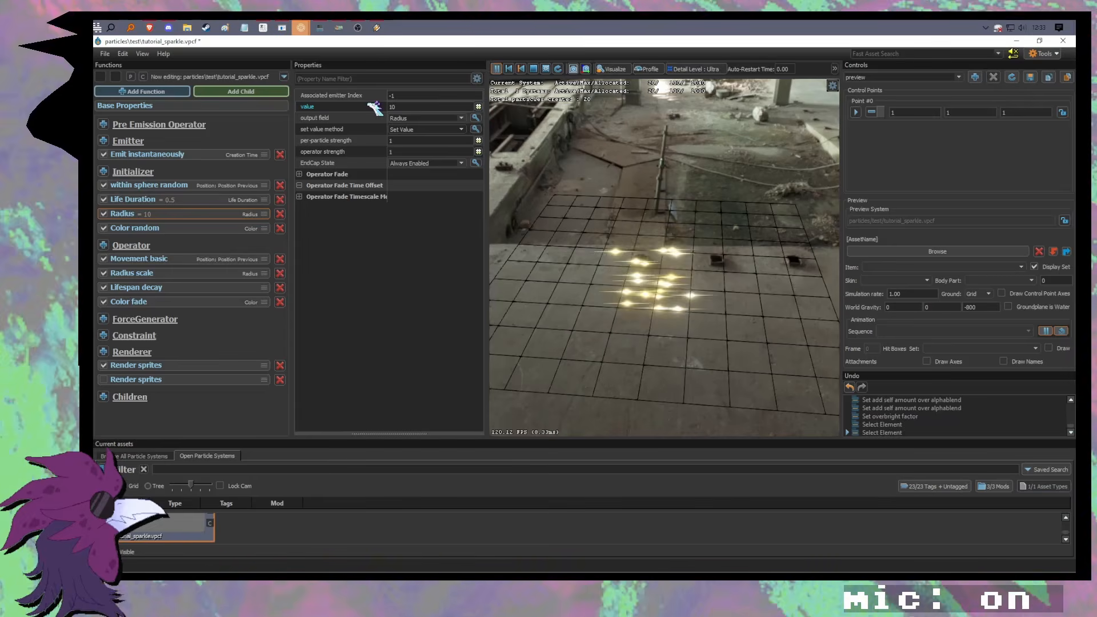
click(478, 106)
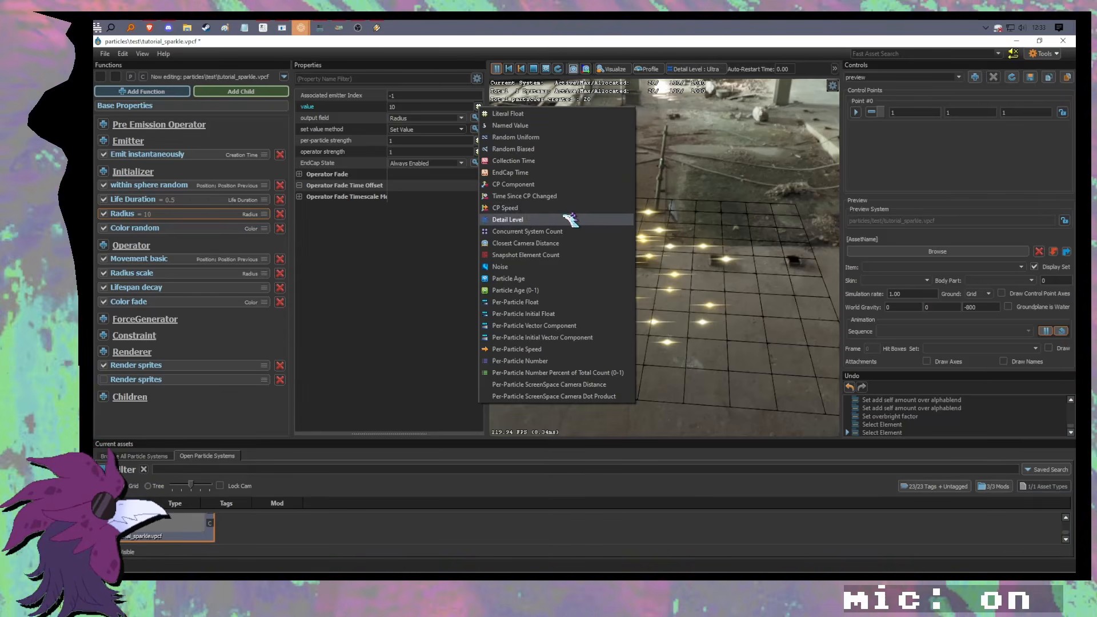
click(545, 140)
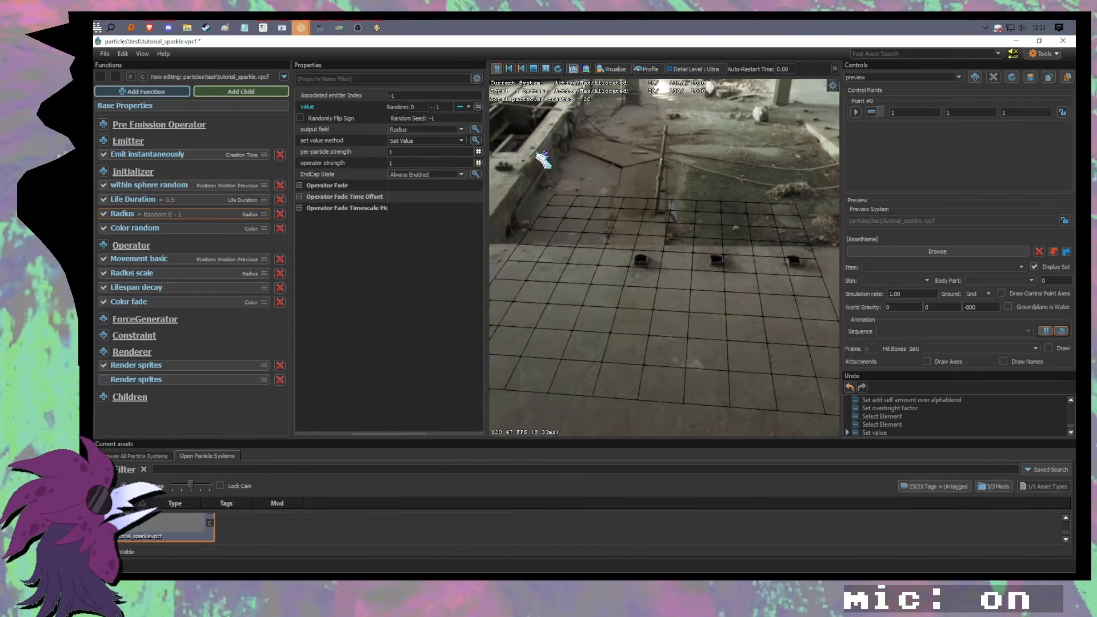
click(464, 107)
click(476, 124)
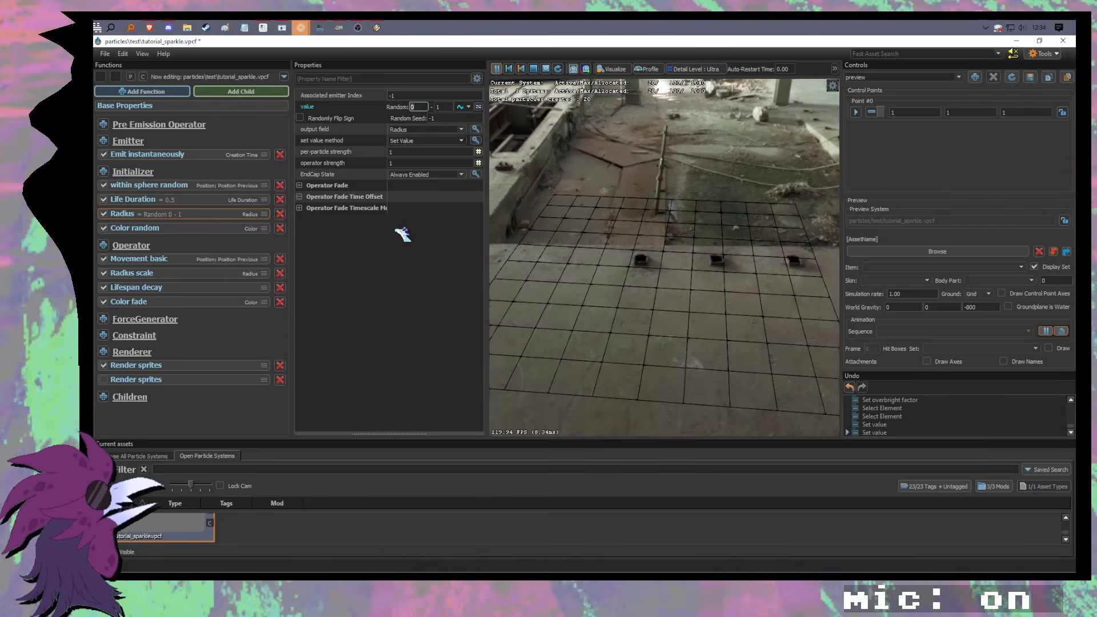
text(5)
key(Tab)
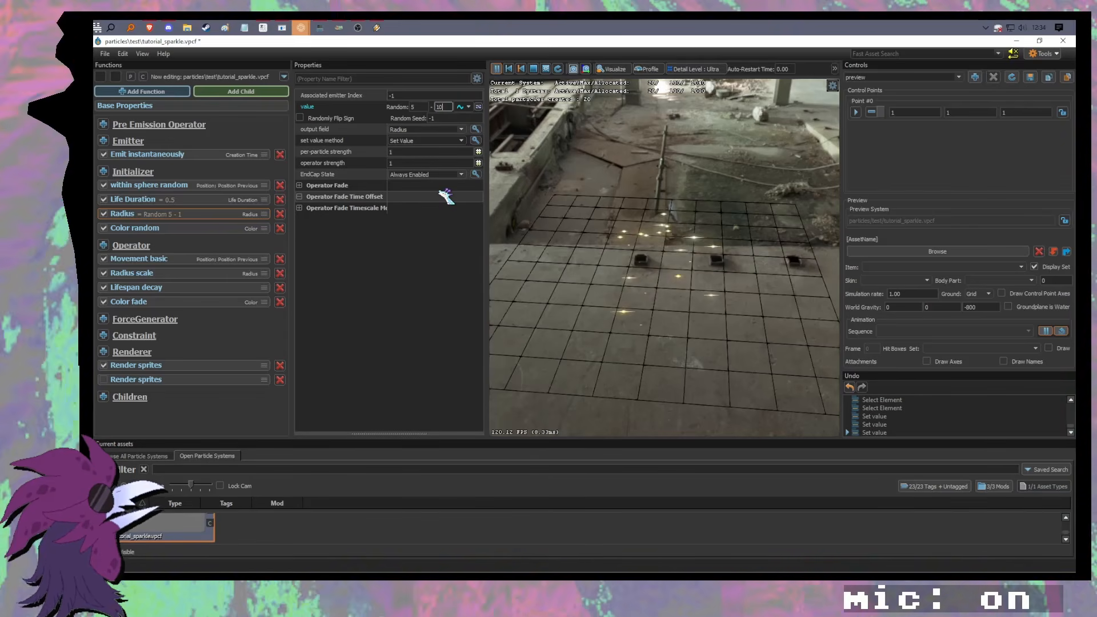
drag(684, 295, 689, 294)
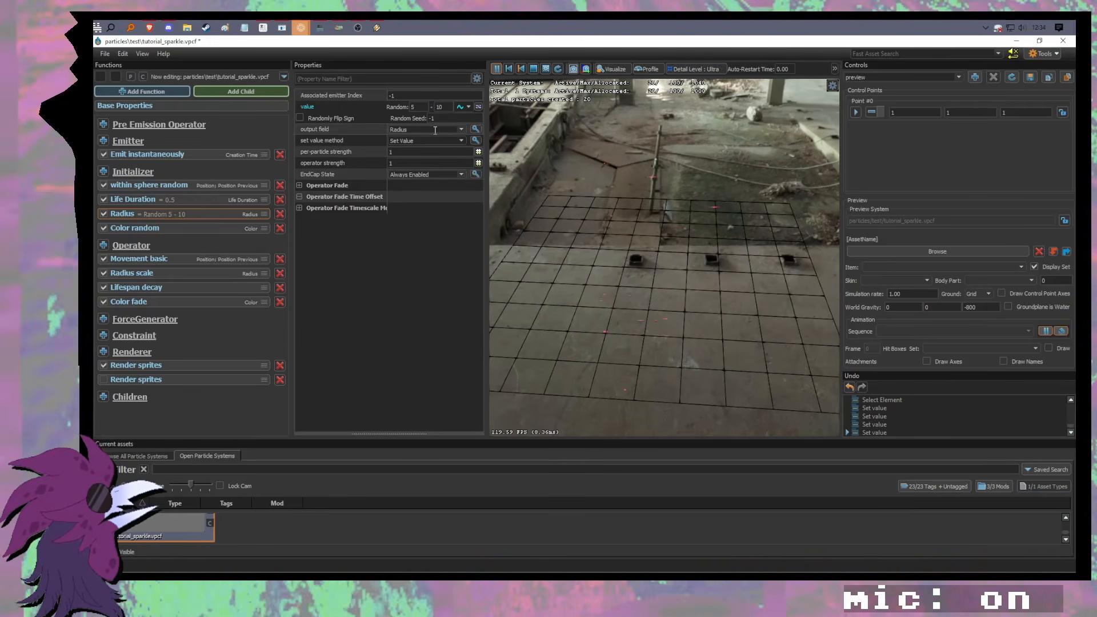
click(419, 106)
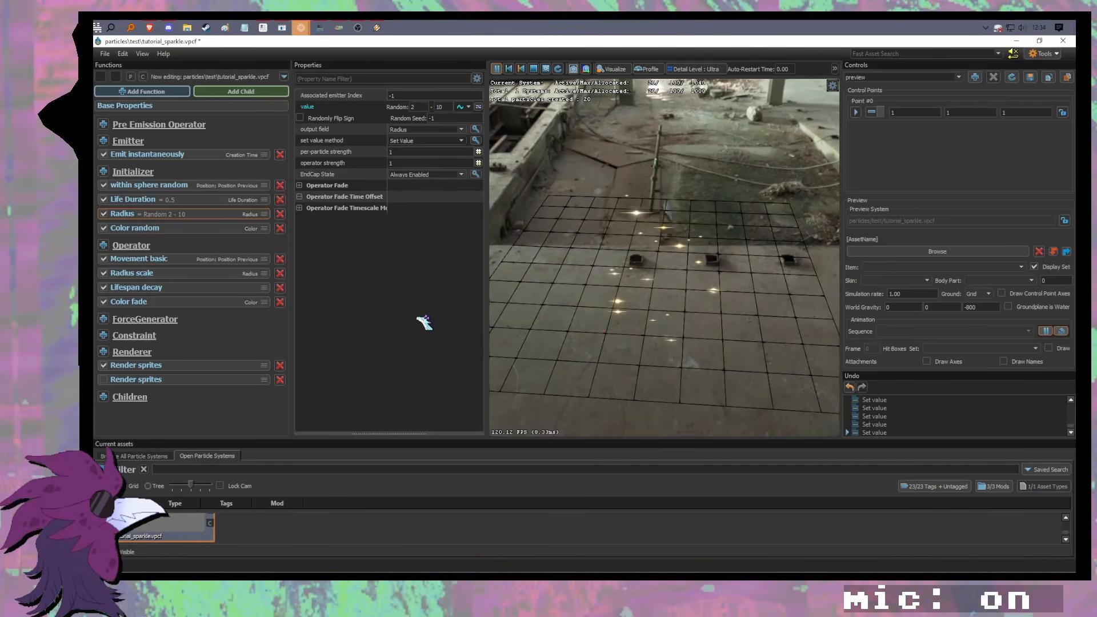
mouse_move(600, 303)
mouse_down()
mouse_move(646, 303)
mouse_move(611, 326)
mouse_move(664, 303)
mouse_move(620, 300)
mouse_up()
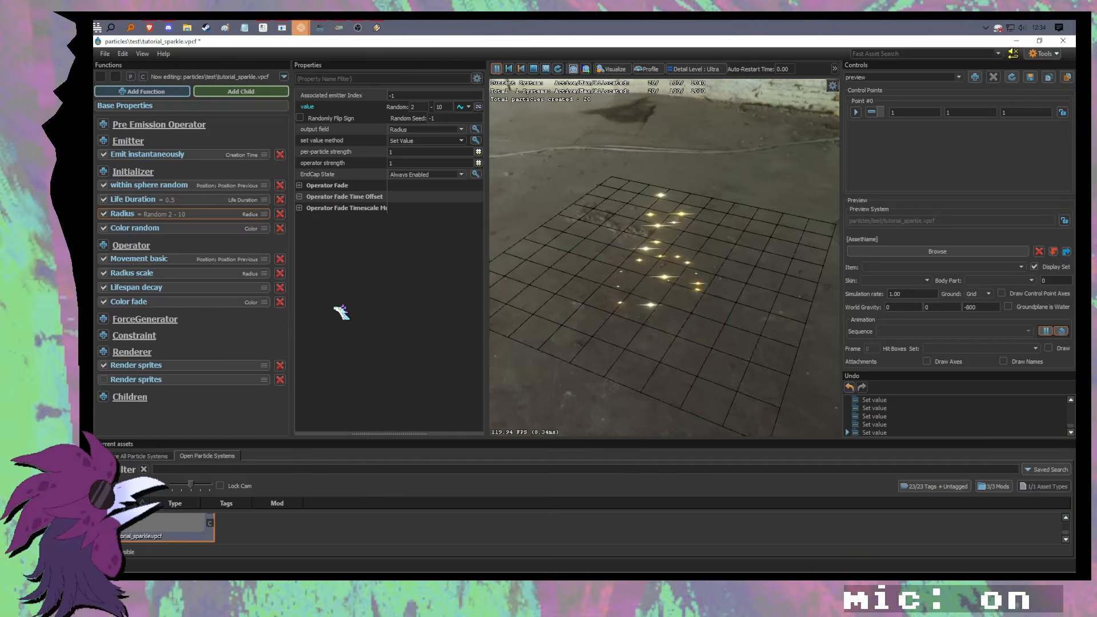
Step: Try a Rotation basic operator, found by filtering the operator list for rotation, and remove it
click(107, 247)
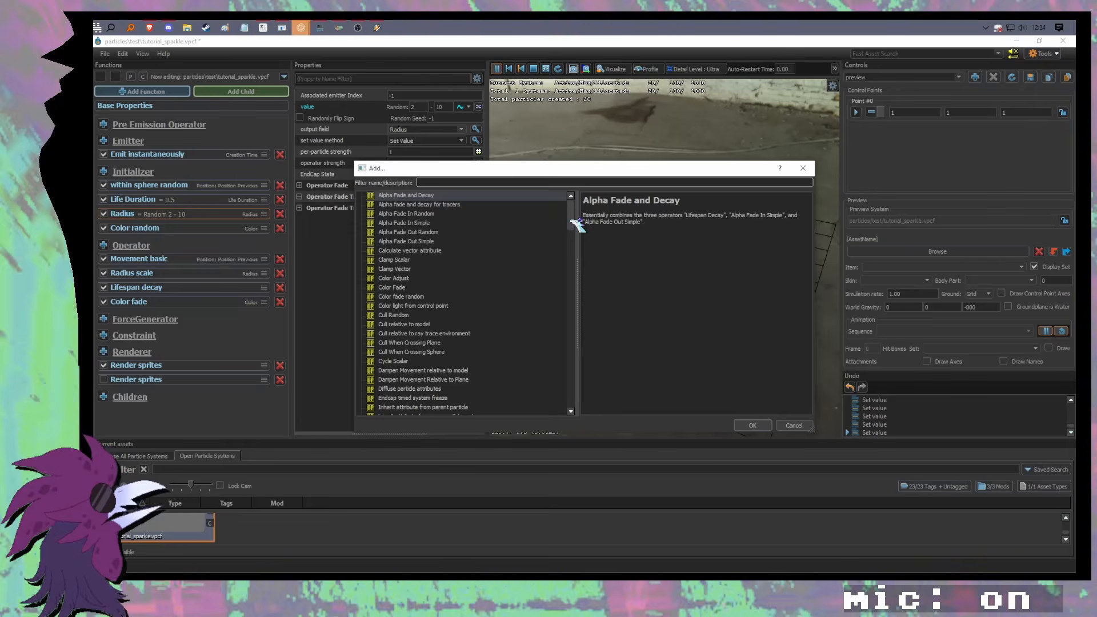
drag(578, 224, 580, 252)
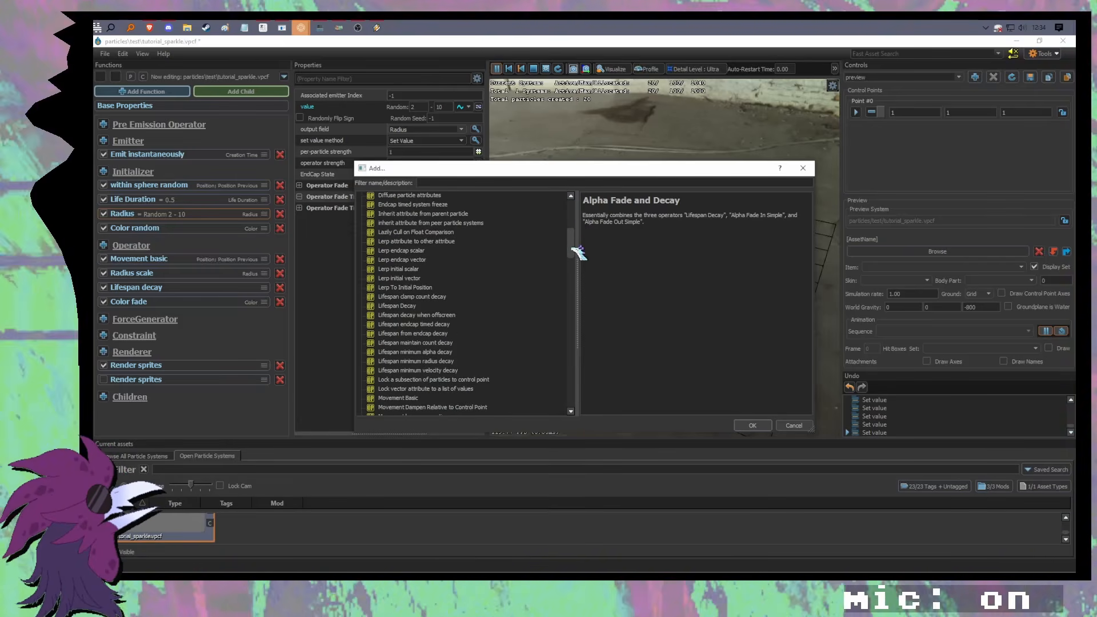
click(485, 183)
text(rot)
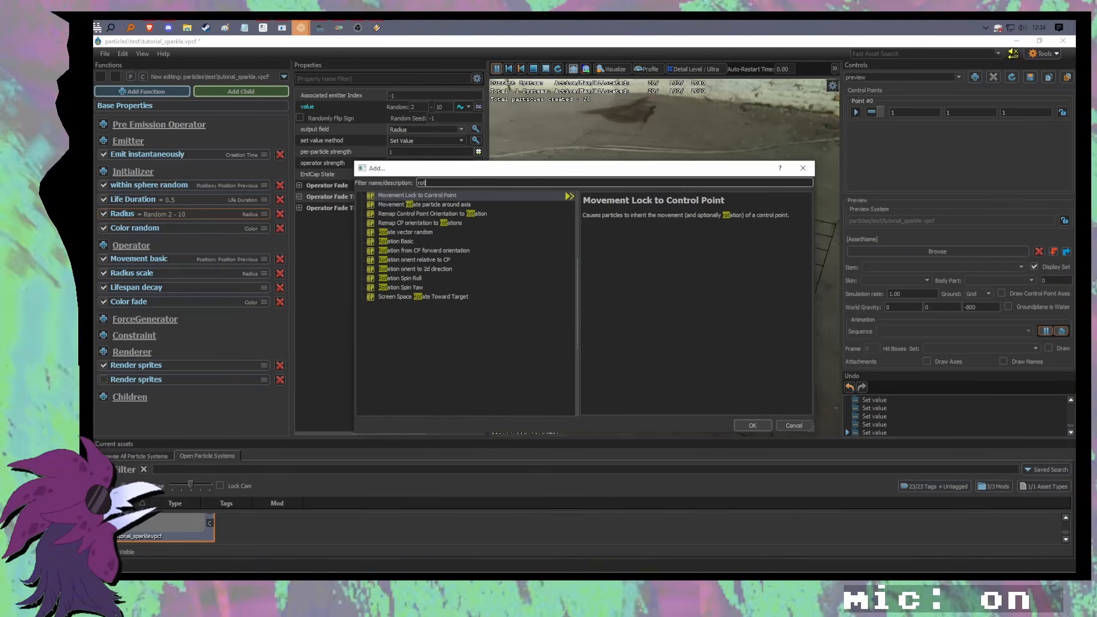
text(ate)
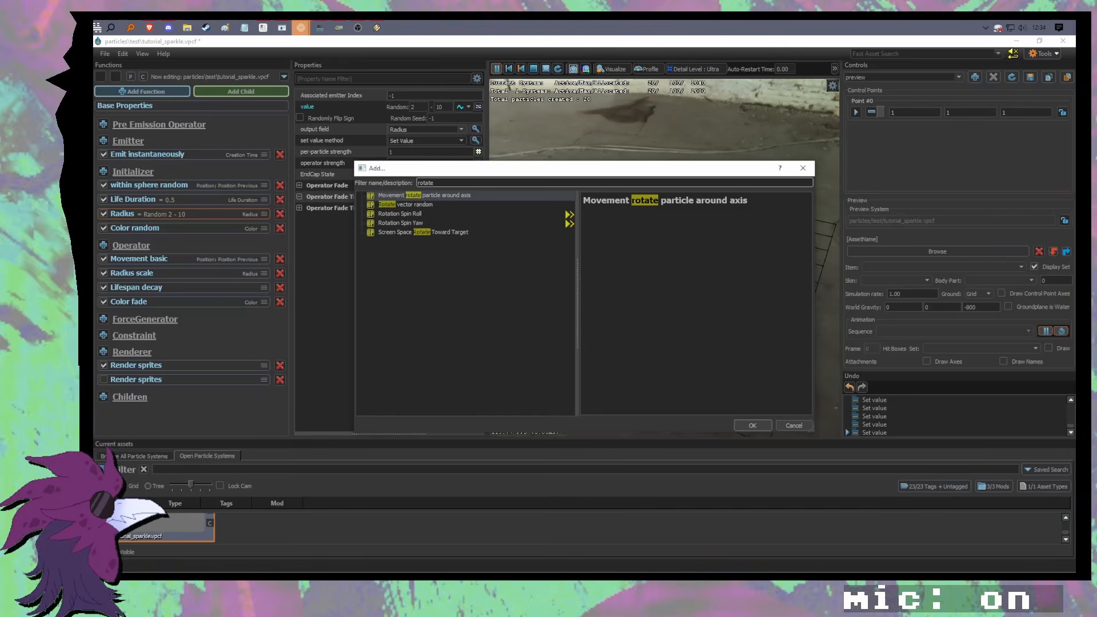
key(BackSpace)
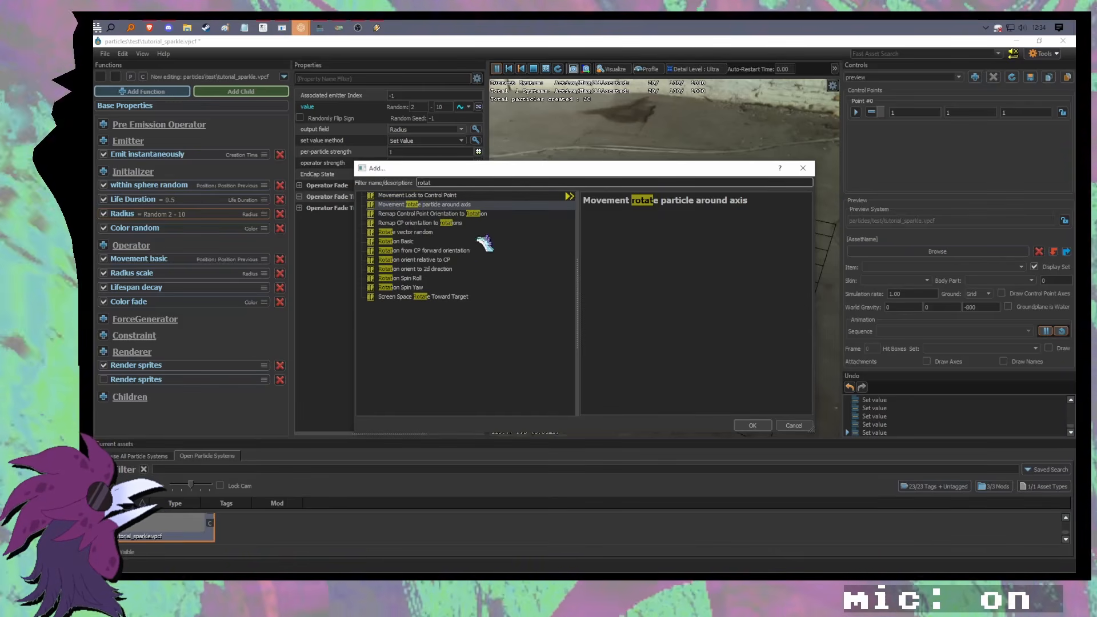
click(438, 242)
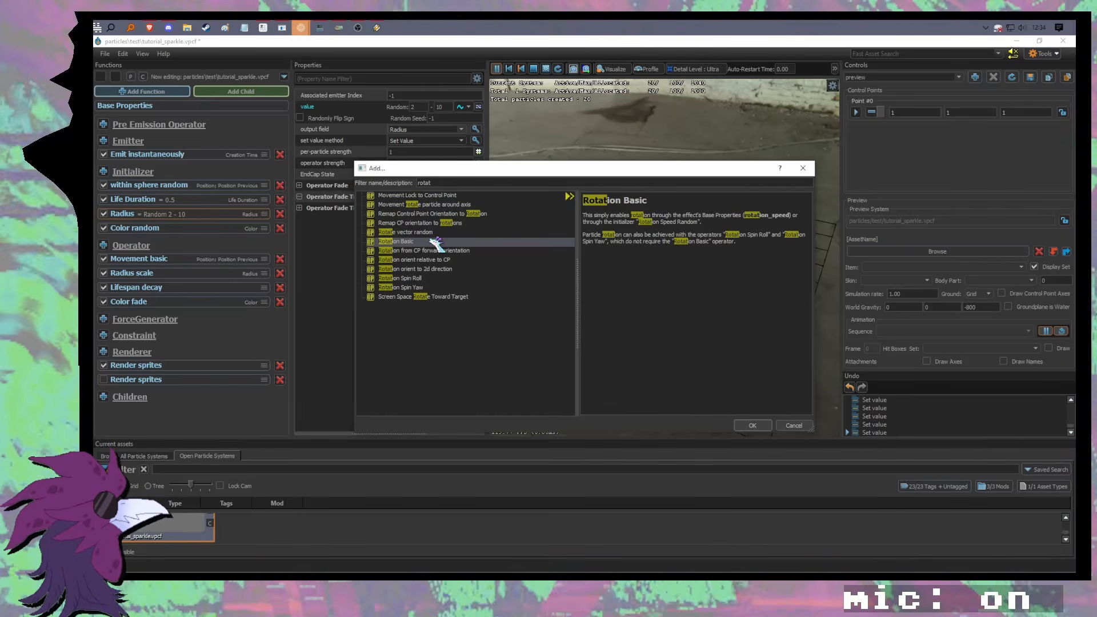
double_click(437, 242)
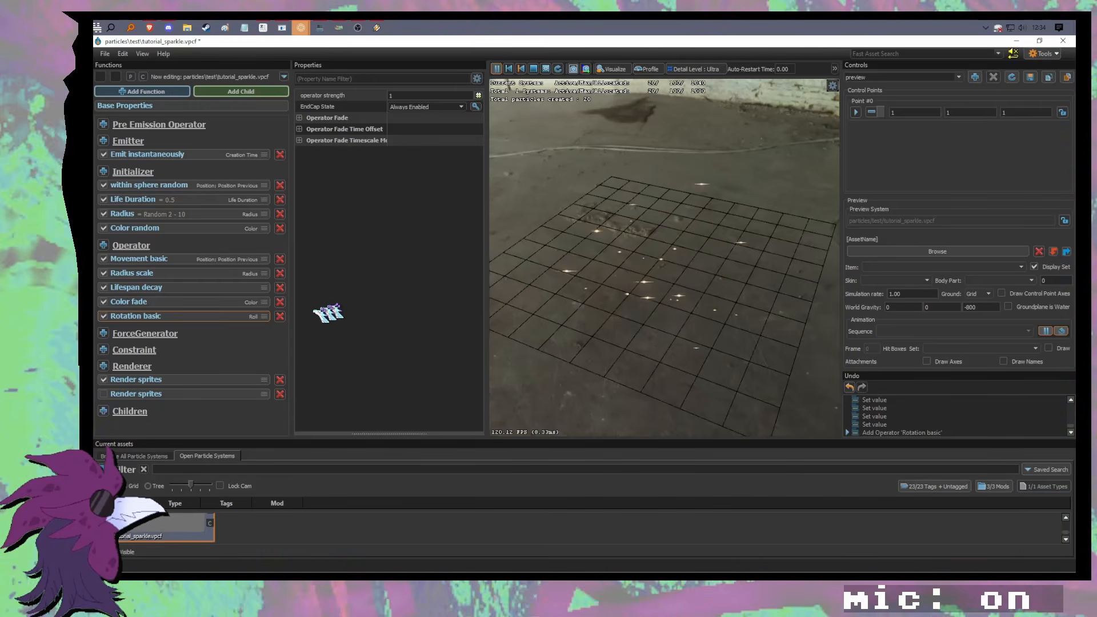
click(280, 316)
Step: Filter the operator list for scalar functions and add a Ramp scalar linear random operator
click(104, 244)
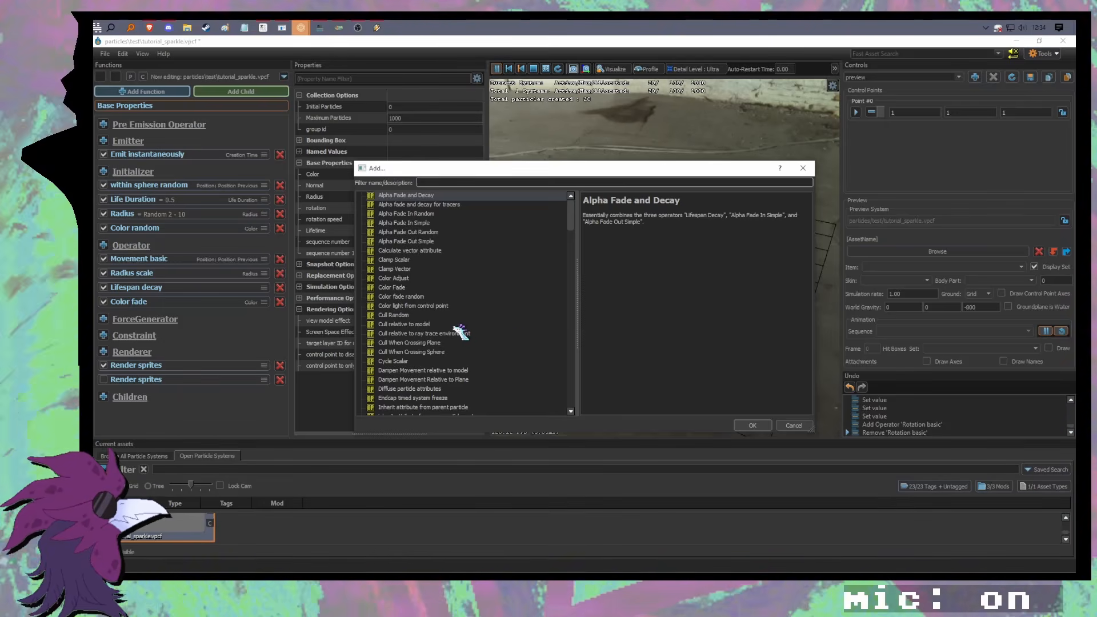
text(scalar)
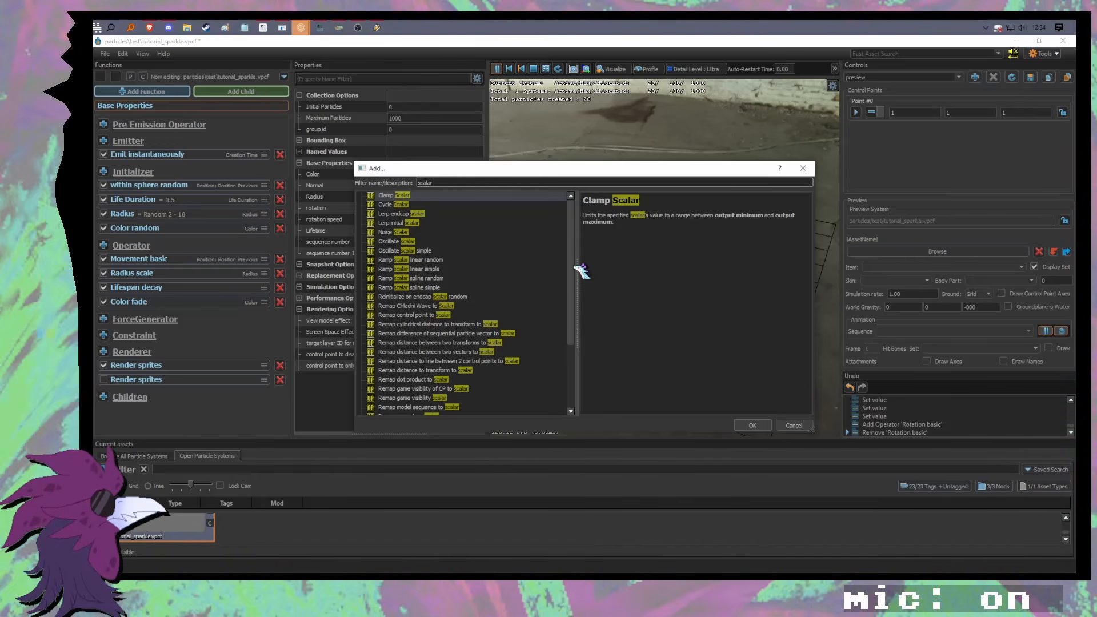
click(400, 232)
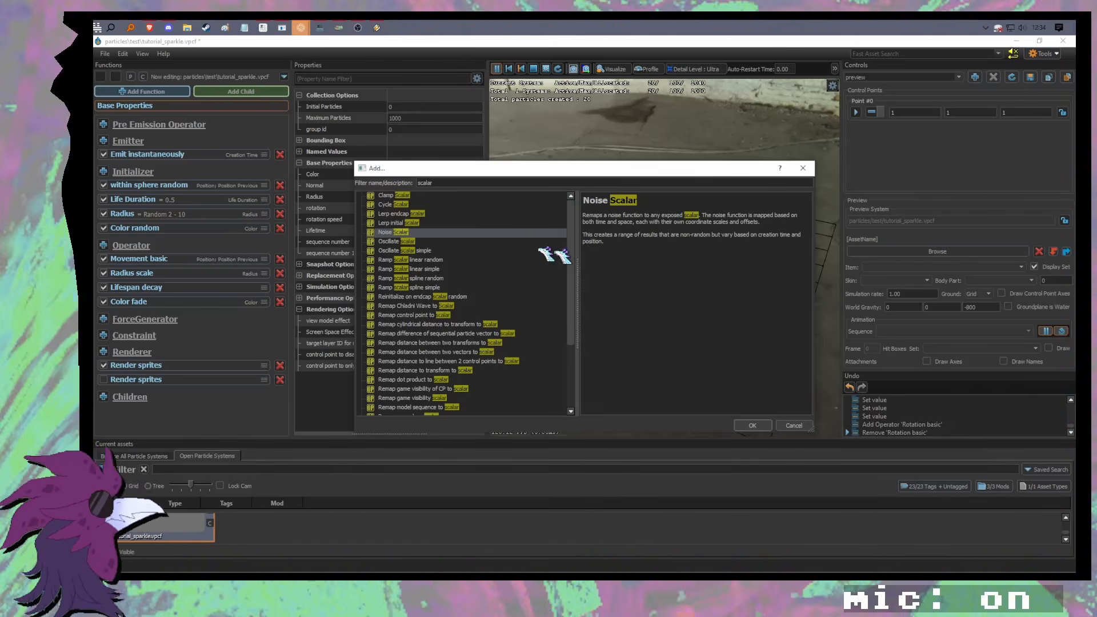
scroll(575, 246, down, 2)
scroll(578, 280, down, 1)
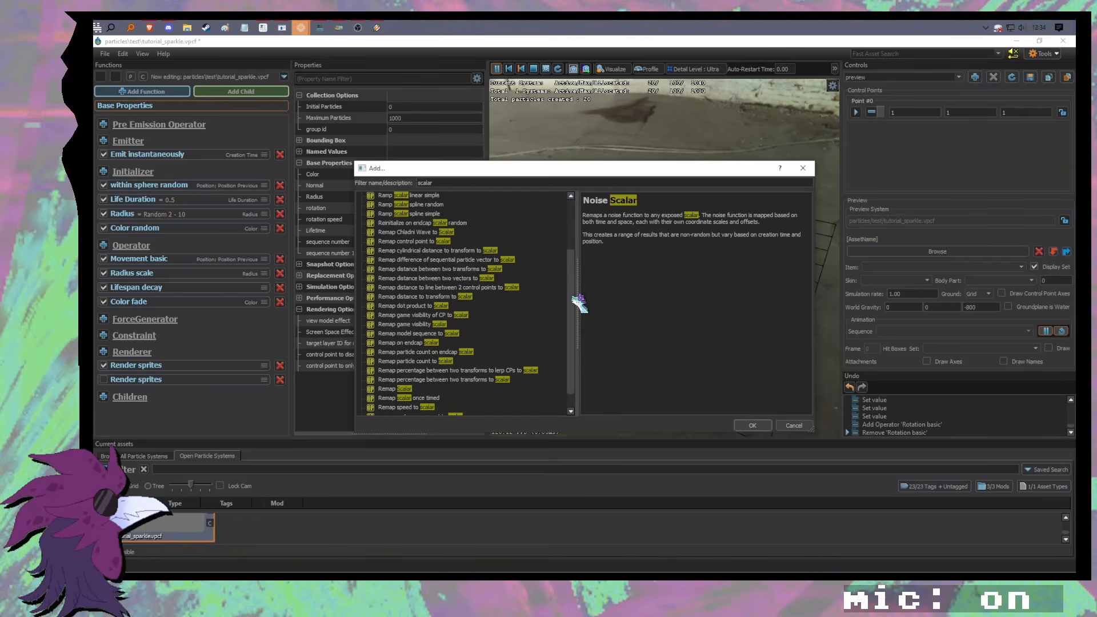
drag(576, 280, 577, 246)
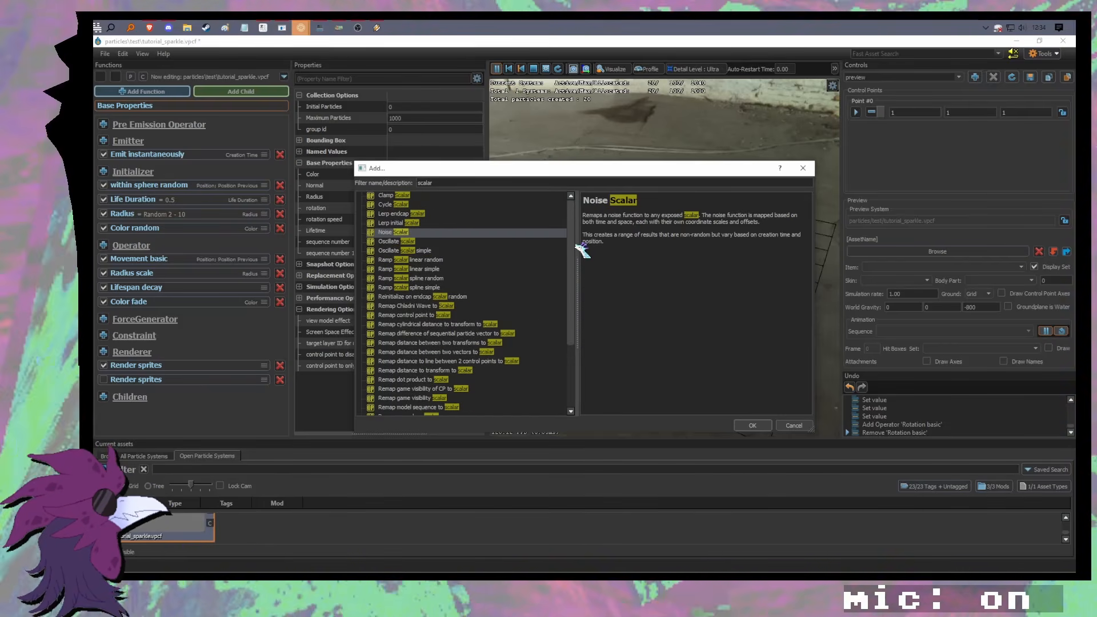
double_click(440, 260)
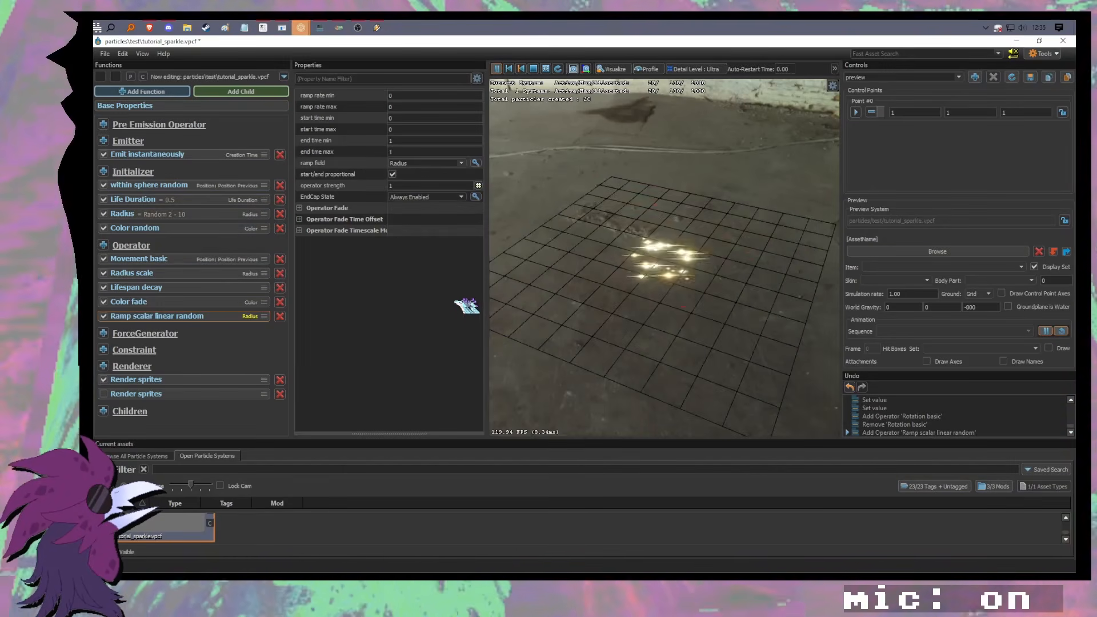
Step: Try Roll and then Roll Speed as the ramp field of Ramp scalar linear random, with a ramp rate max of 100
click(462, 163)
click(432, 184)
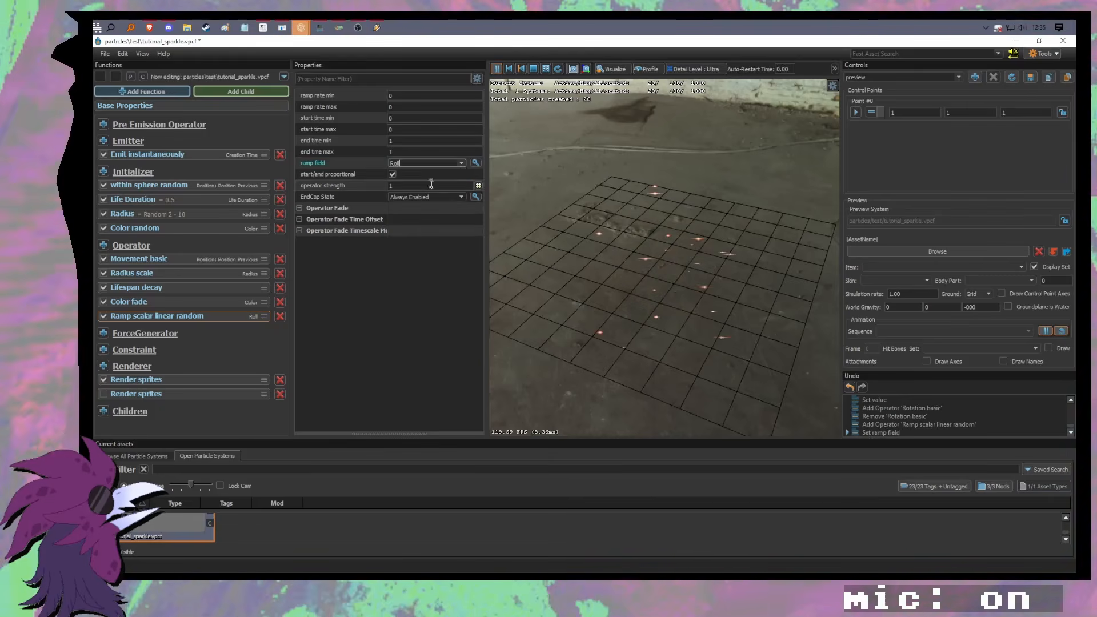
click(460, 163)
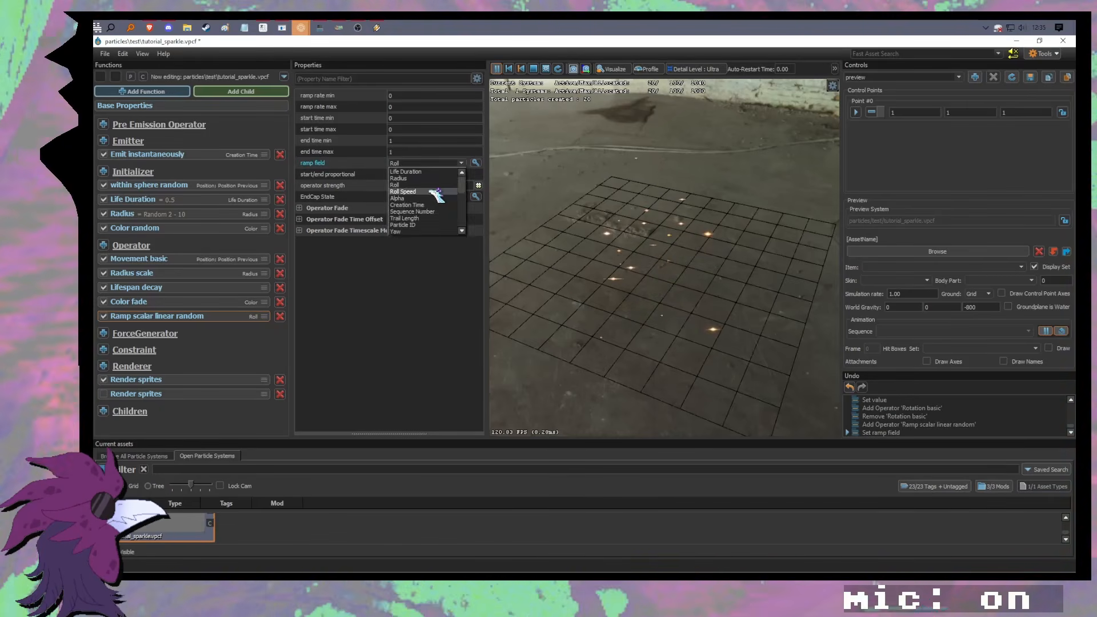
click(434, 192)
click(404, 107)
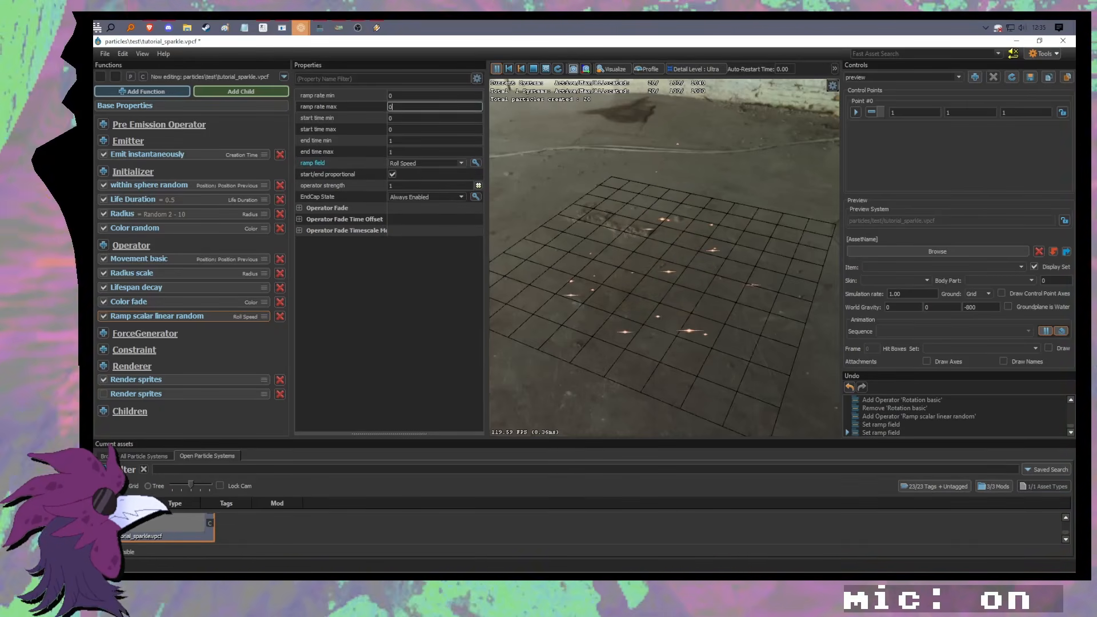
text(100)
key(Return)
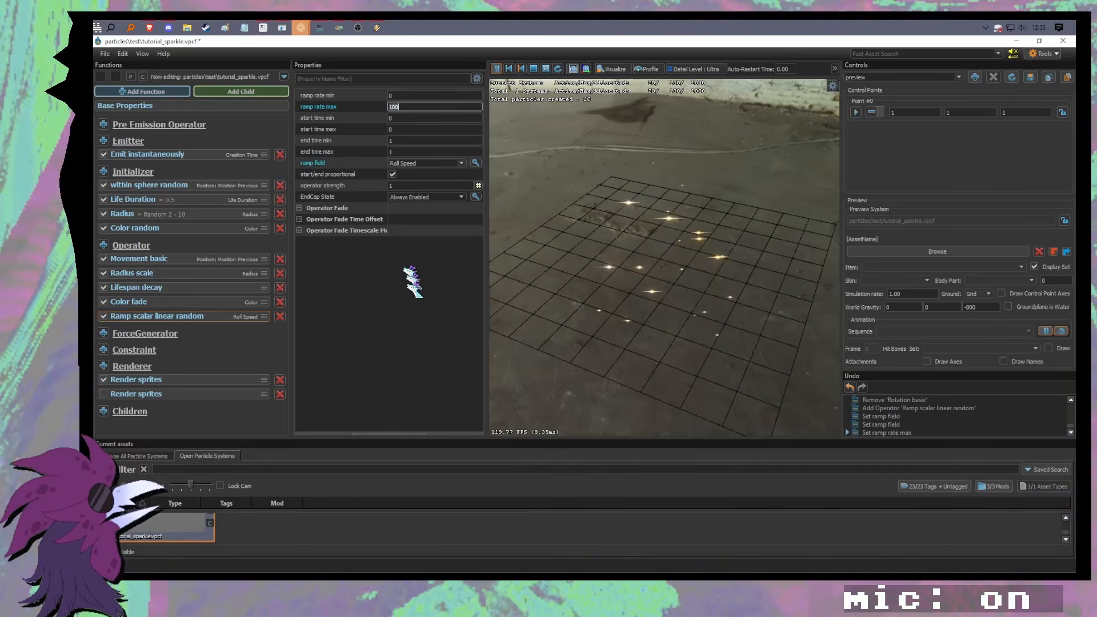
Step: Try a ramp rate min of 100 and max of 360 on the Roll Speed ramp
click(413, 153)
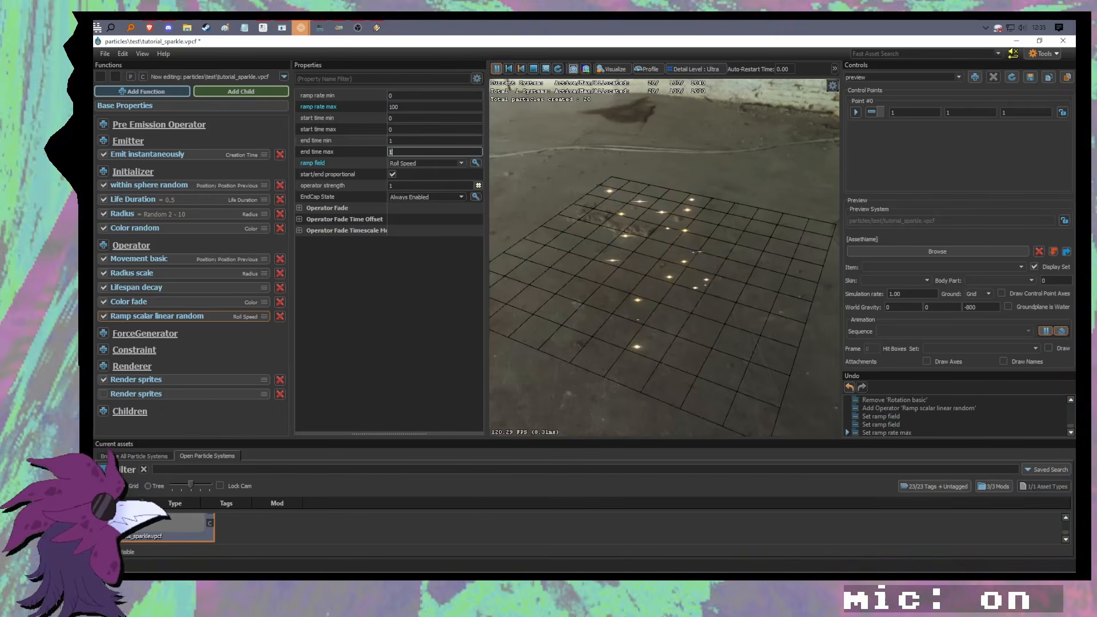
click(409, 96)
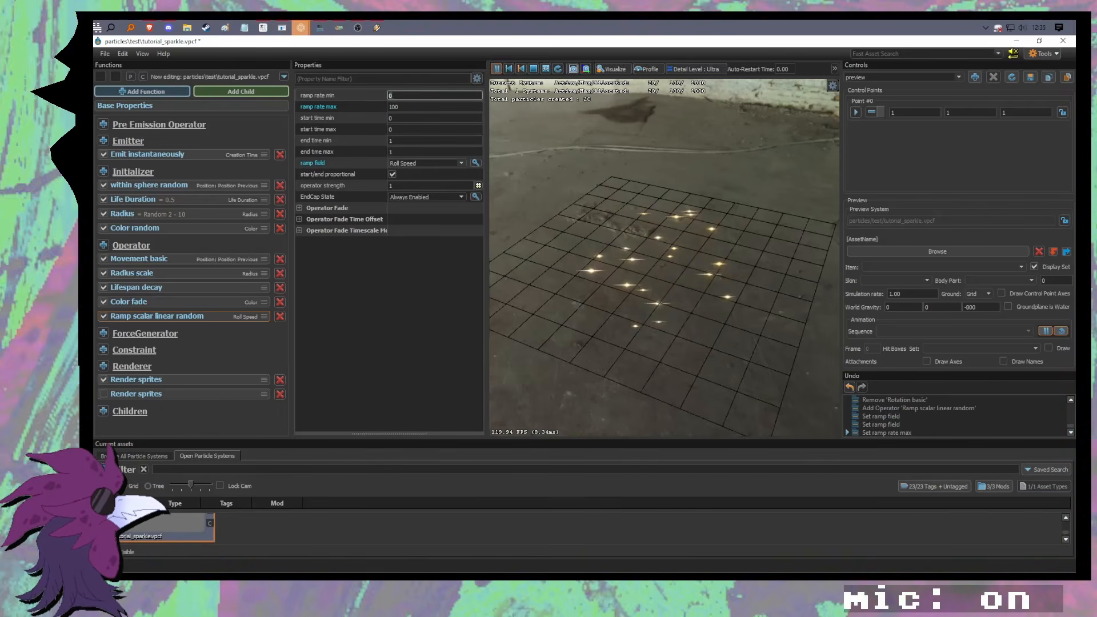
text(00)
click(425, 107)
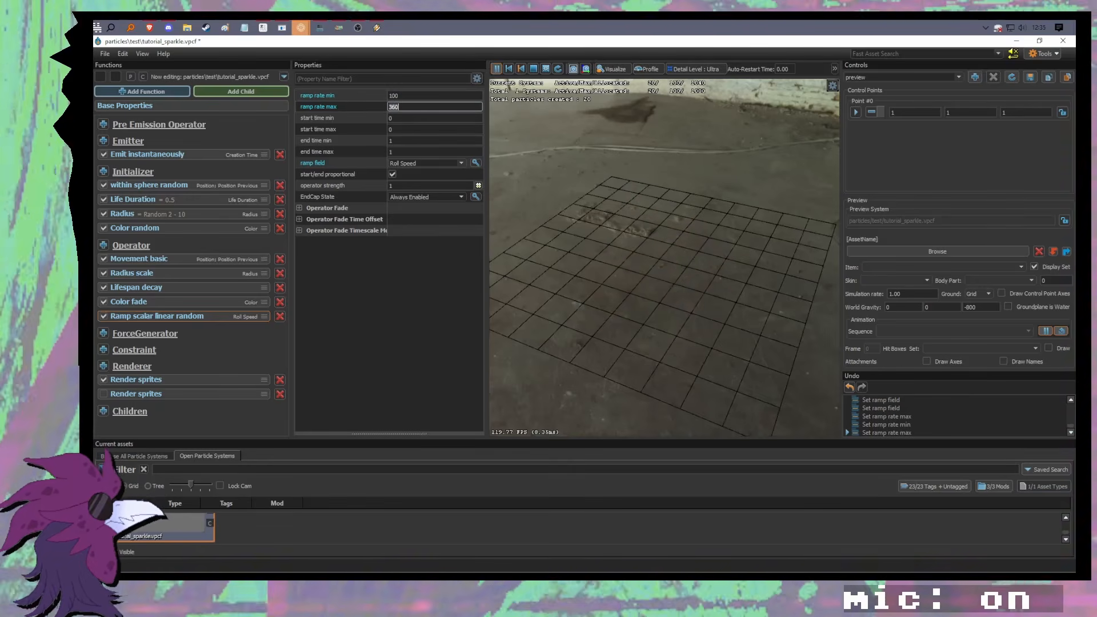
Step: Set the ramp field to Roll and try a ramp rate min of 10 and max of 100
click(457, 163)
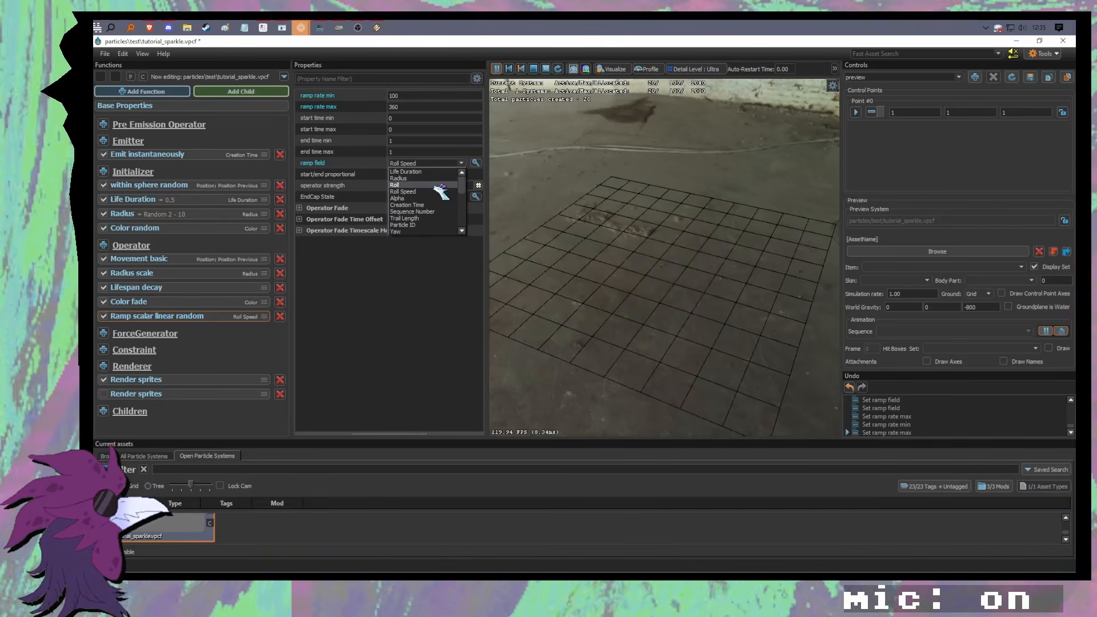
click(436, 185)
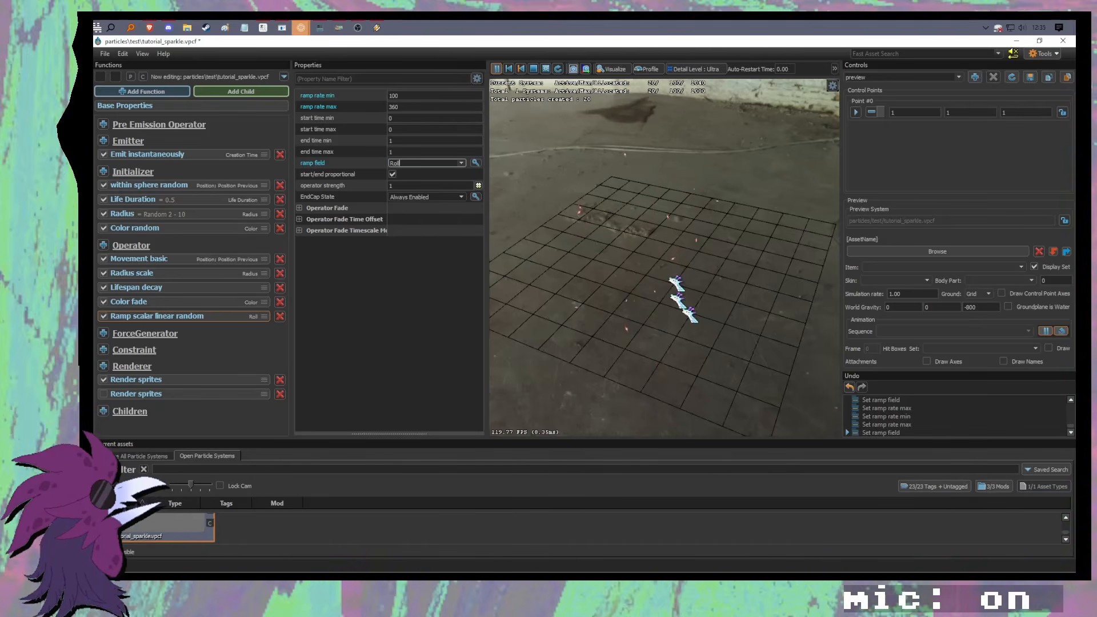
click(411, 96)
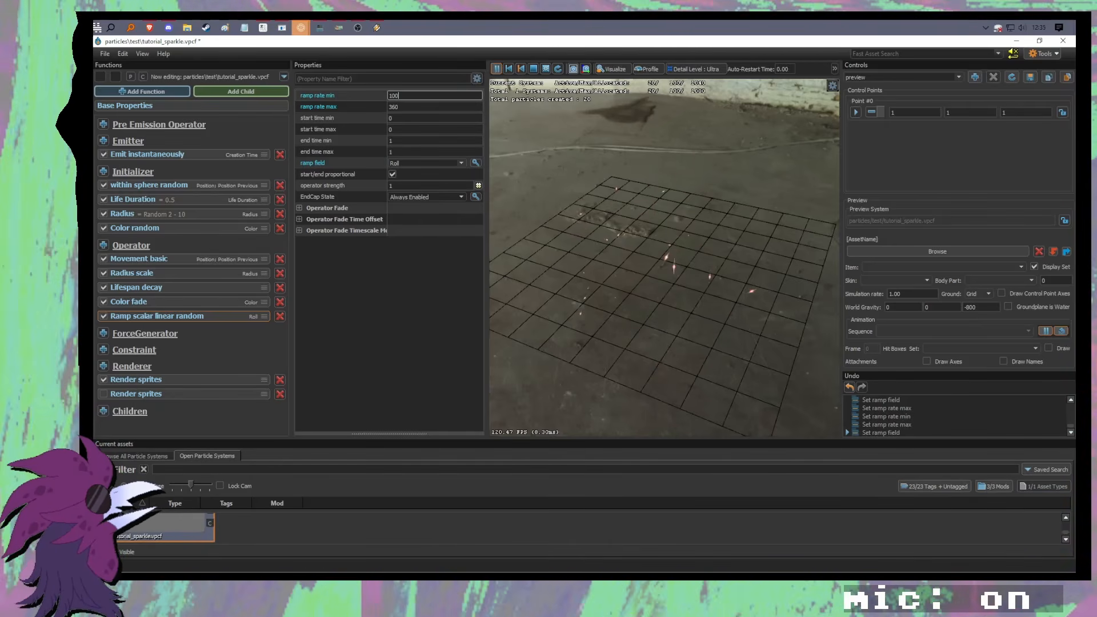
click(412, 107)
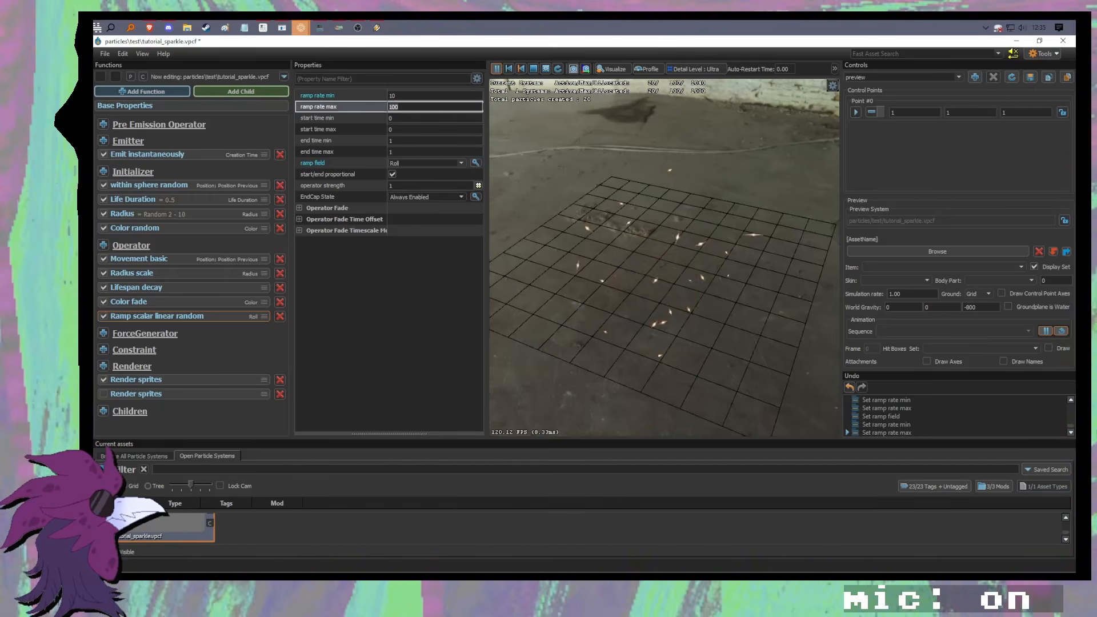
Step: Try a ramp rate min of 1 and max of 10 and check how the sparkles rotate
click(410, 97)
key(BackSpace)
click(407, 105)
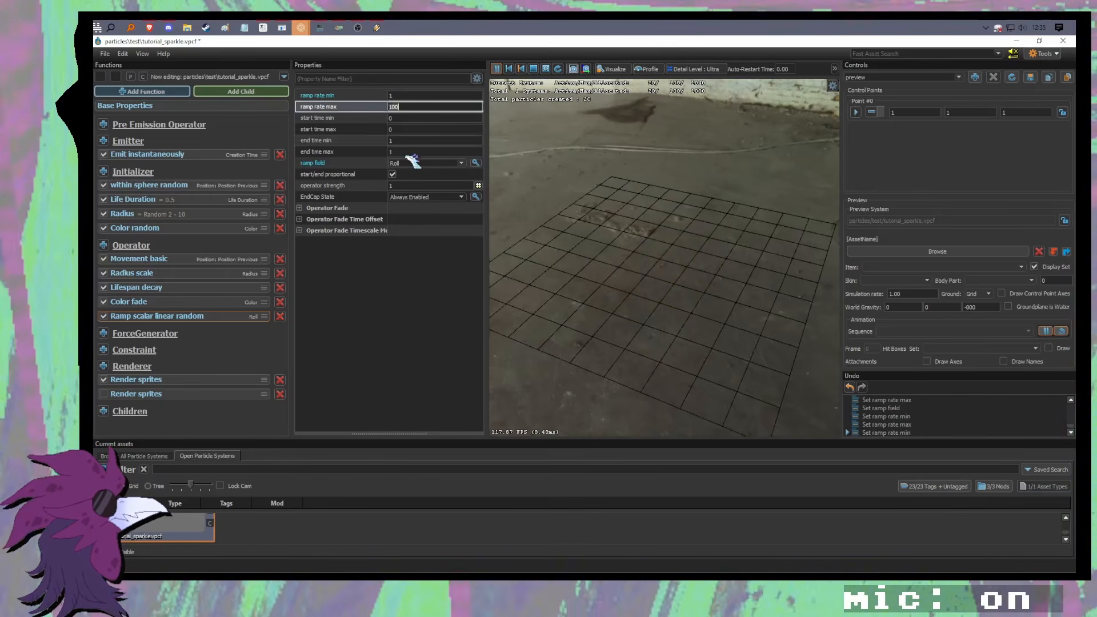
key(BackSpace)
key(BackSpace)
text(0)
click(415, 295)
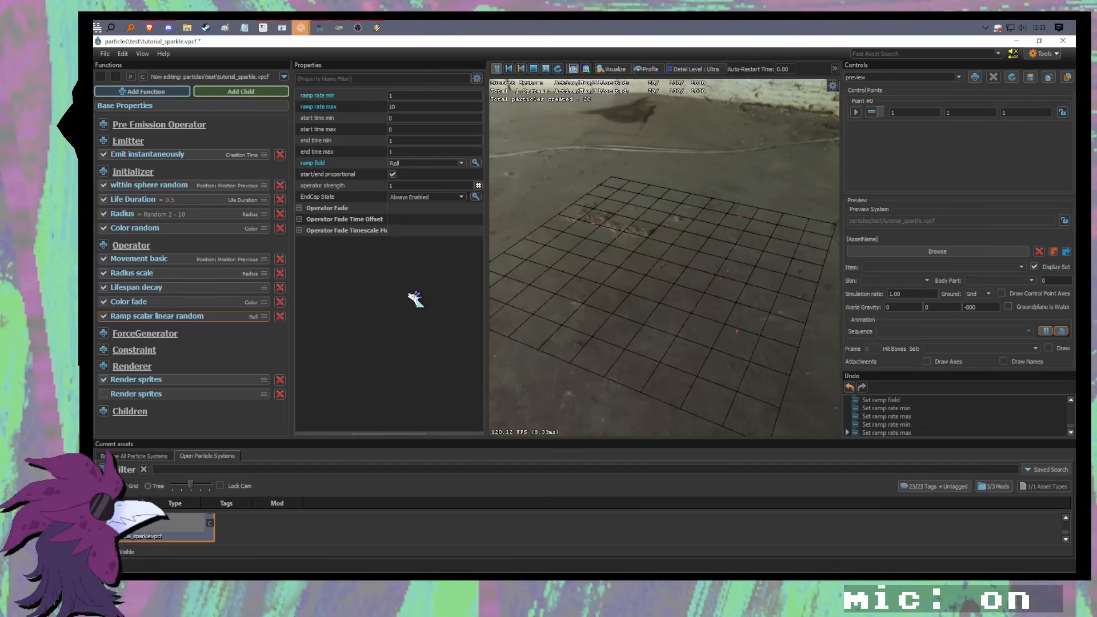
mouse_move(658, 312)
mouse_down()
mouse_move(673, 337)
mouse_move(690, 312)
mouse_move(677, 314)
mouse_up()
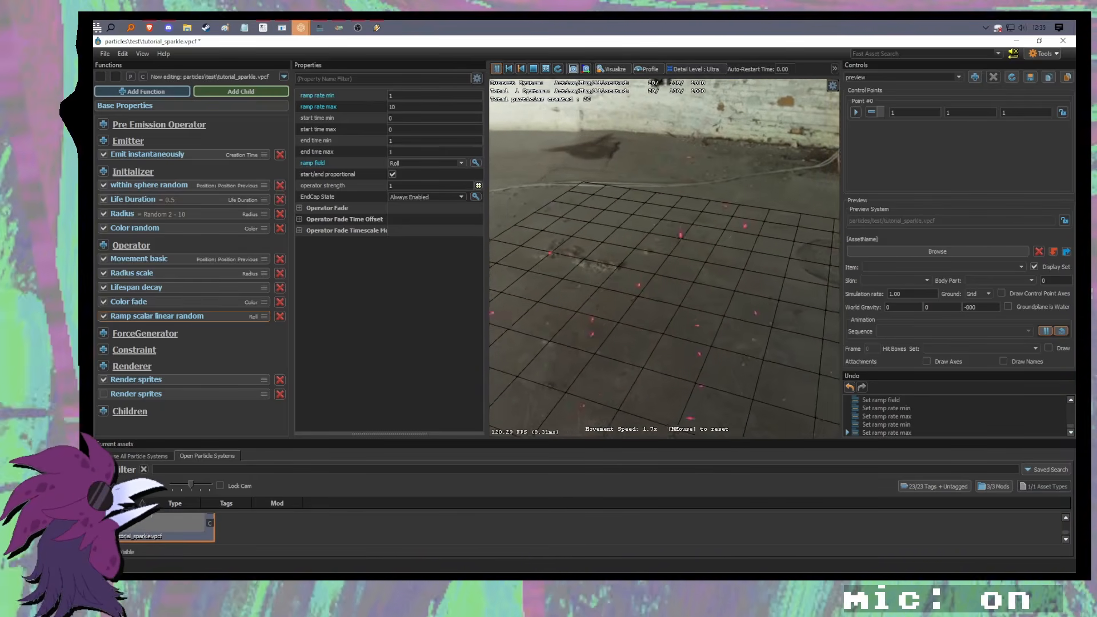
Step: Set the ramp rate min to 0 and max to 3, and check the sparkles' rotation from several distances
click(410, 96)
key(Tab)
text(3)
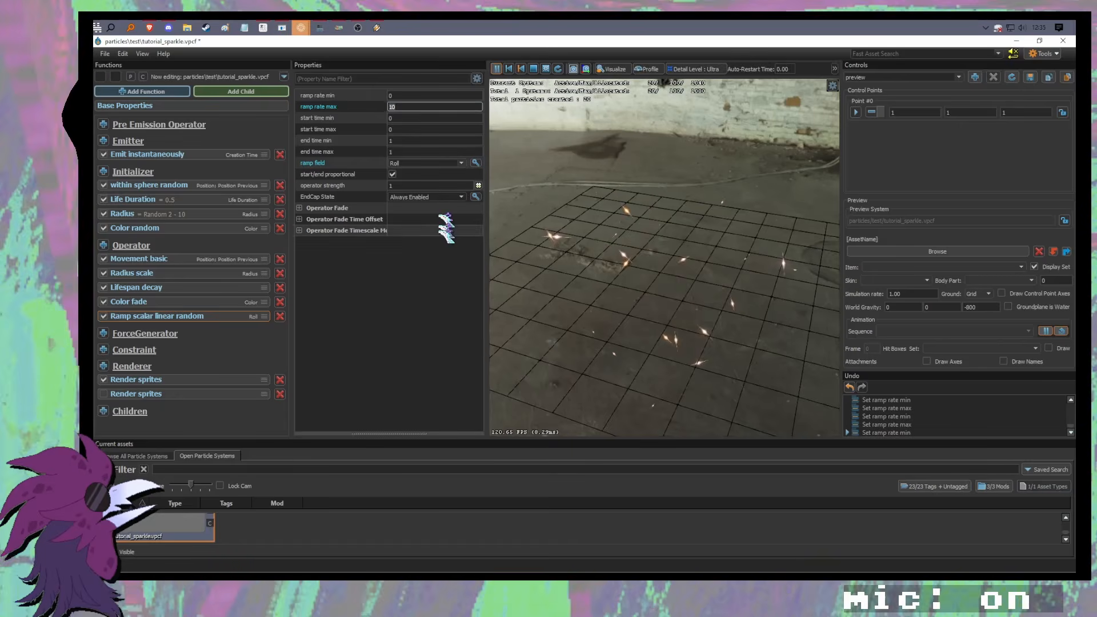
click(391, 293)
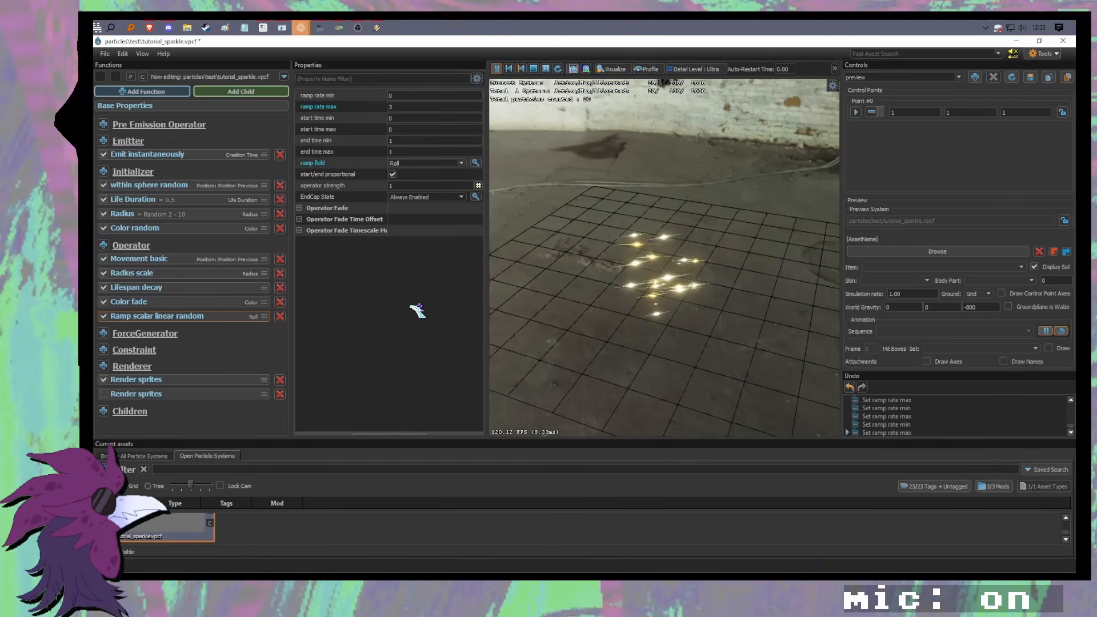
scroll(664, 258, up, 3)
key(s)
mouse_move(664, 258)
mouse_down()
mouse_move(635, 263)
mouse_move(651, 263)
mouse_move(634, 274)
mouse_move(648, 260)
mouse_up()
key(w)
key(s)
drag(670, 313, 733, 319)
key(w)
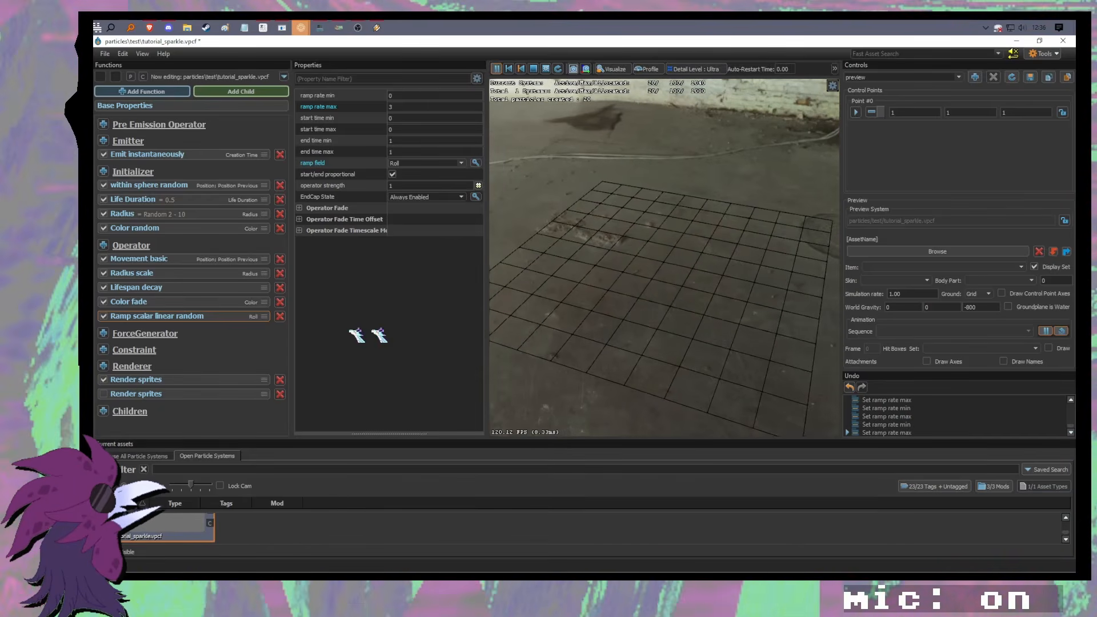
Step: Disable the Radius scale operator and check the sparkles without it
click(150, 274)
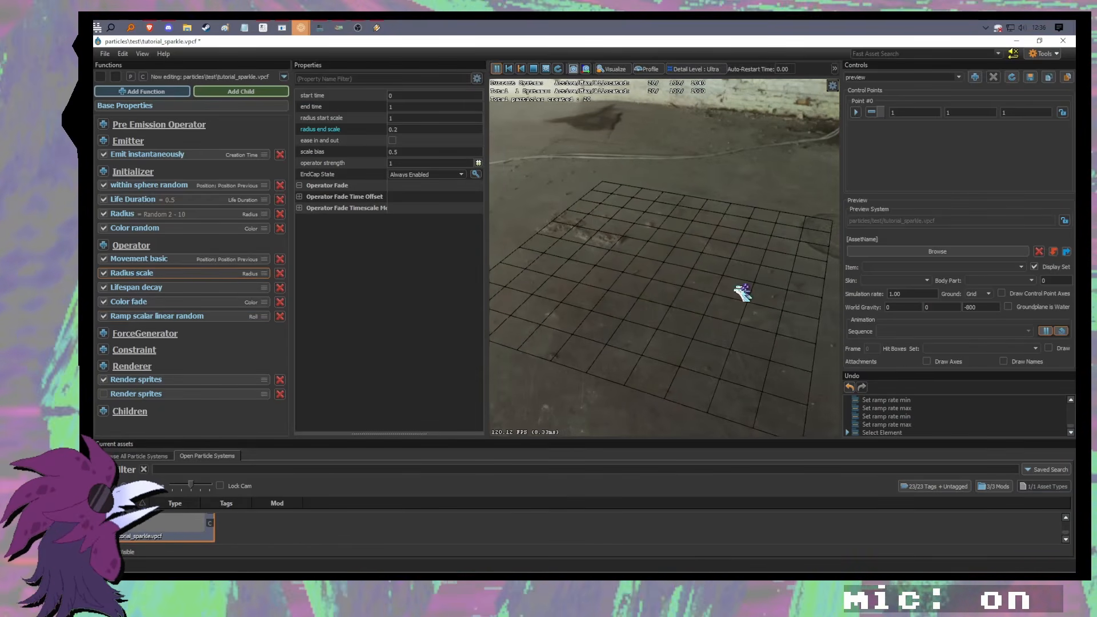
scroll(734, 292, down, 2)
click(434, 117)
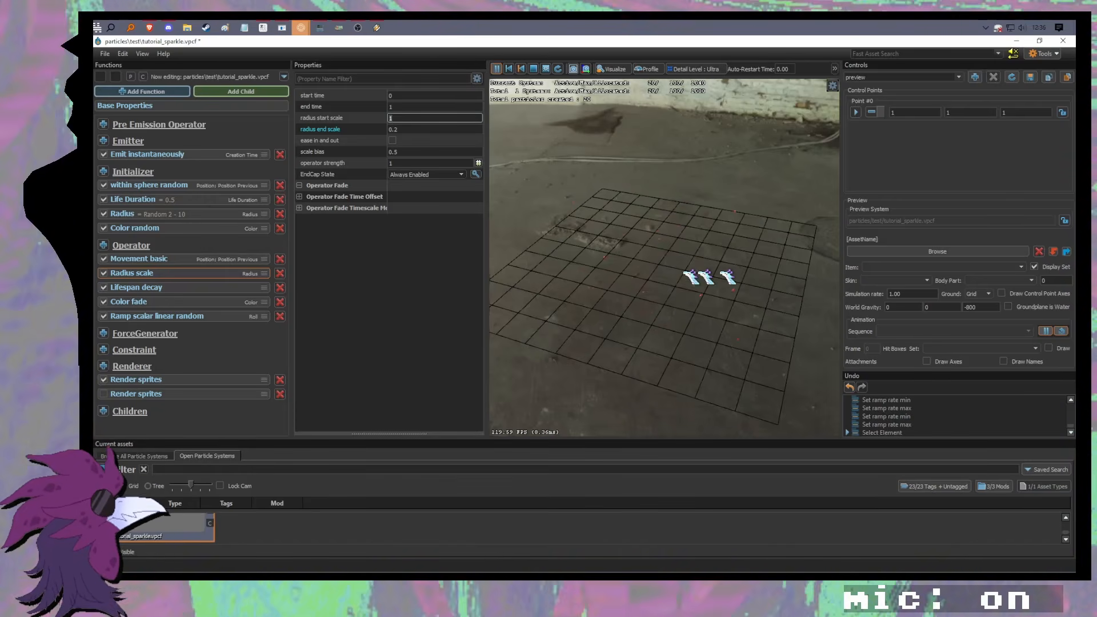
click(104, 273)
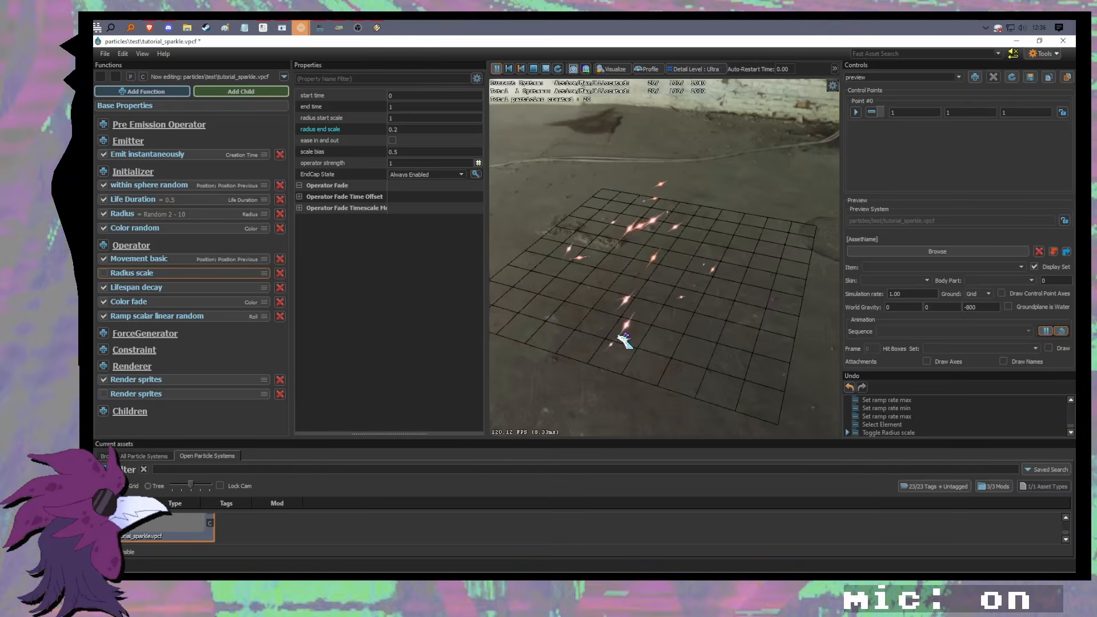
drag(619, 333, 619, 333)
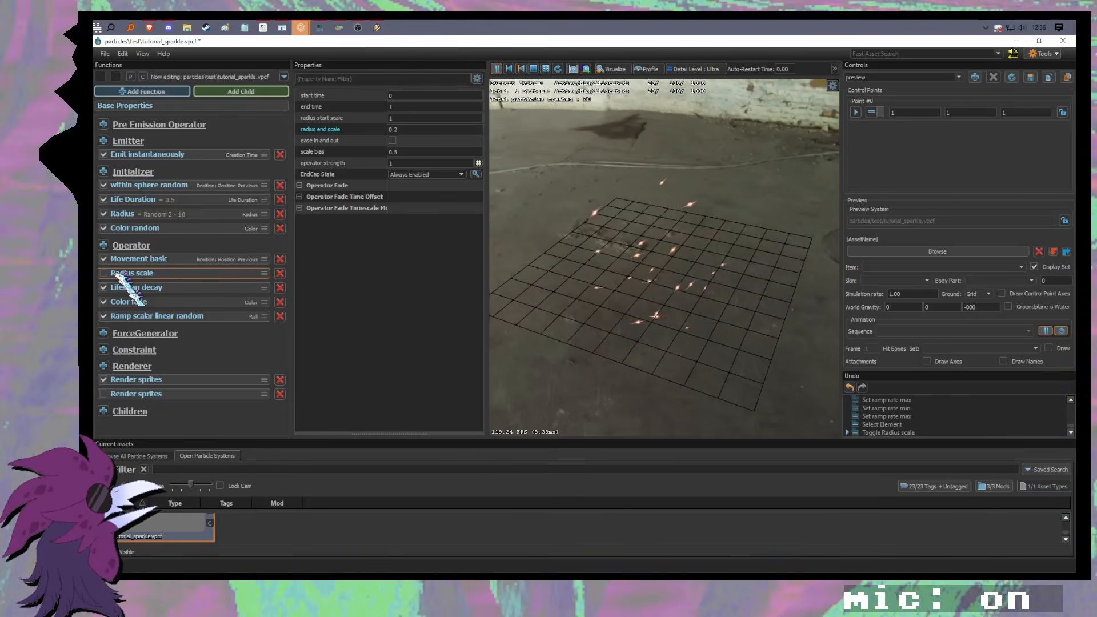
Step: Search the operator list for "vector" and "float", and add a Set Float operator
click(103, 246)
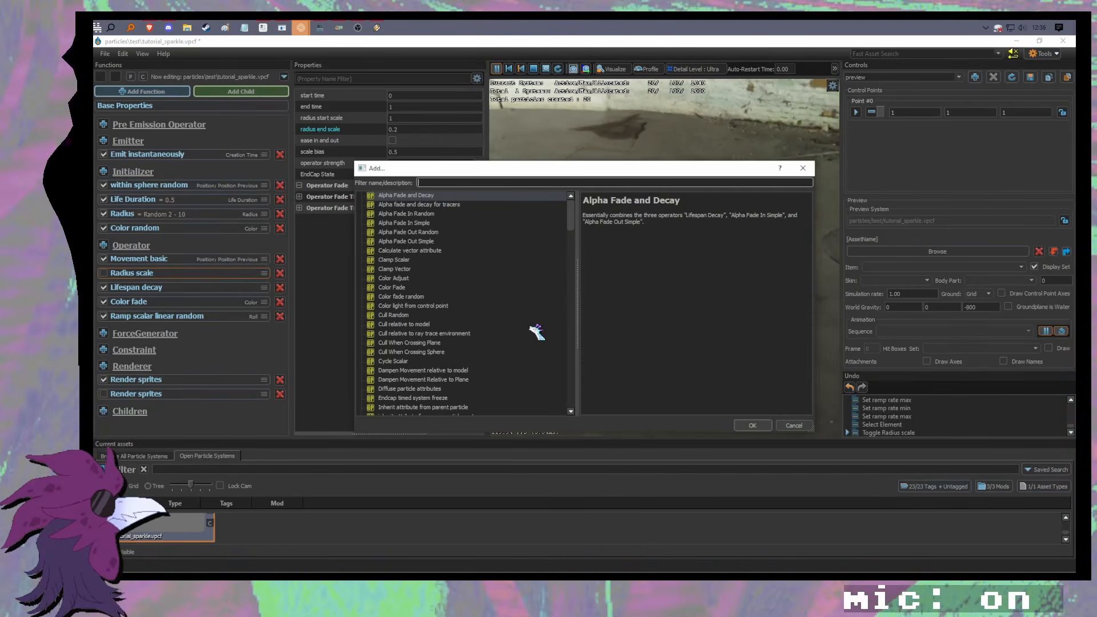
text(vector)
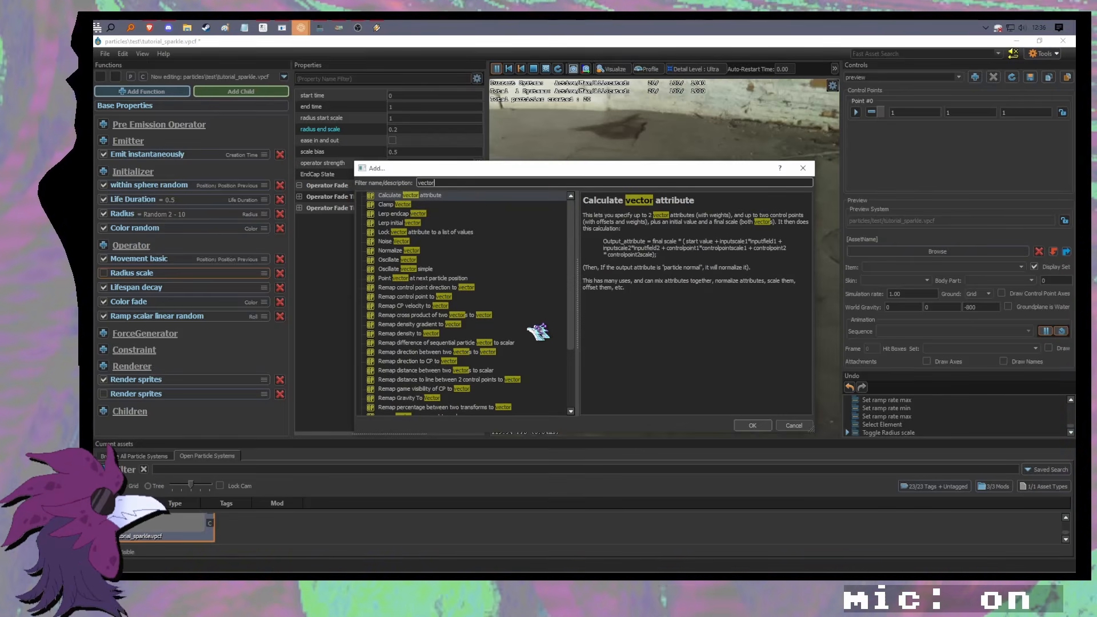
key(BackSpace)
key(BackSpace)
key(BackSpace)
key(BackSpace)
key(BackSpace)
key(BackSpace)
text(float)
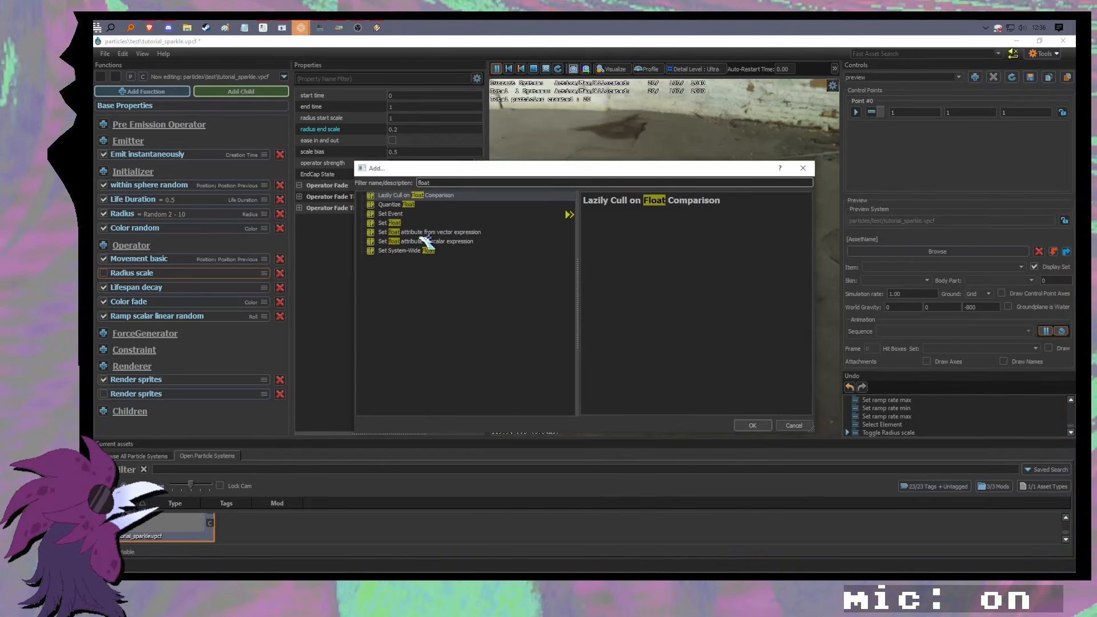
double_click(402, 223)
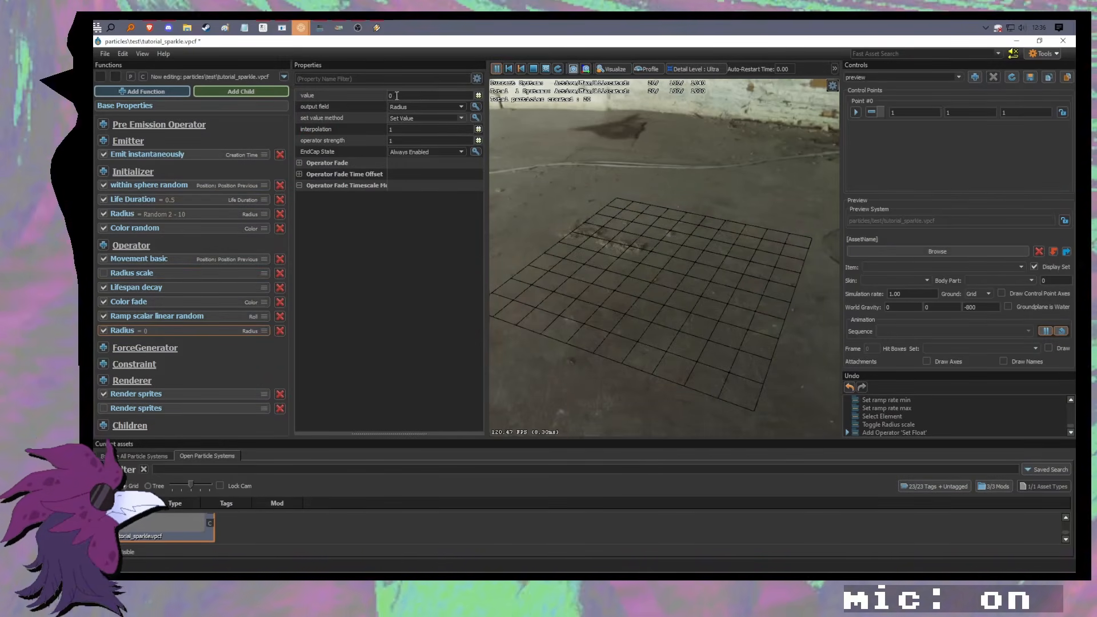
click(380, 243)
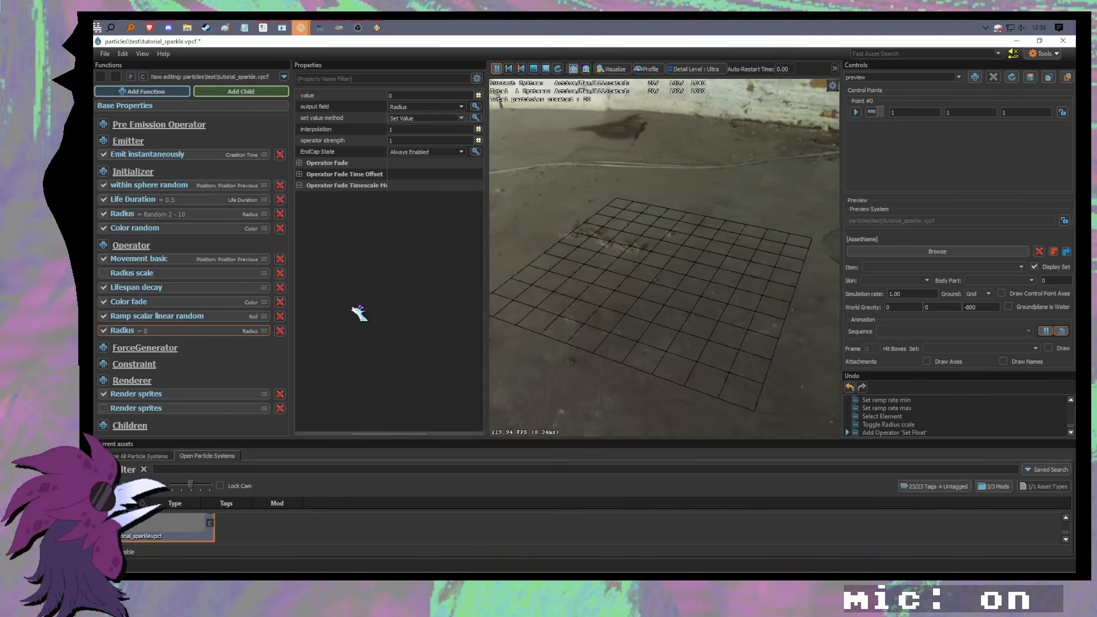
Step: Add a Set Vector operator and open its properties
click(103, 244)
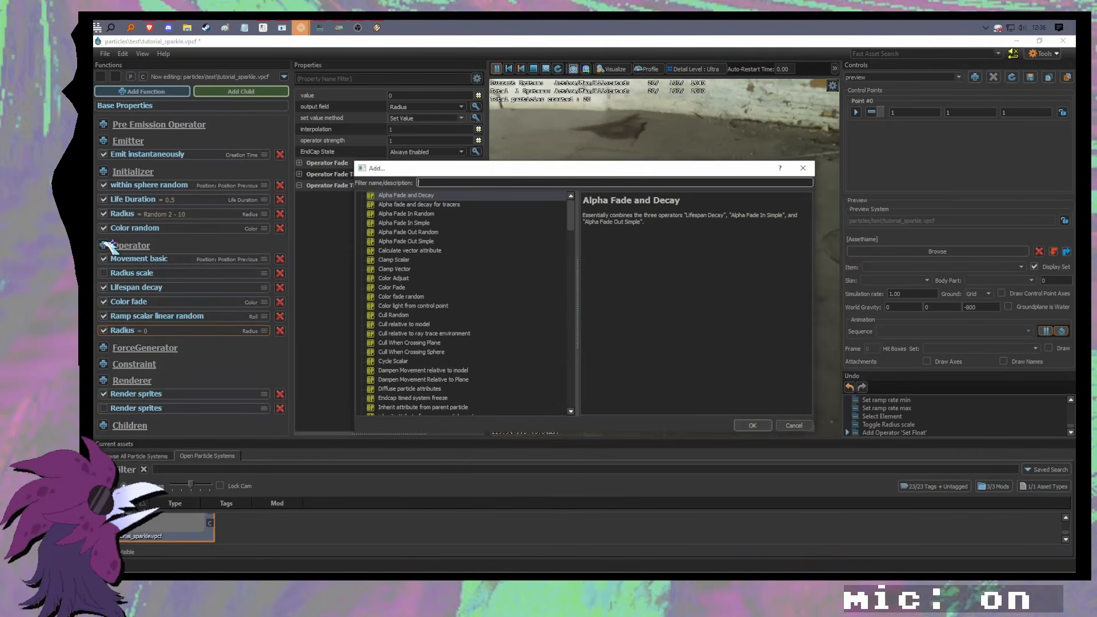
text(vector)
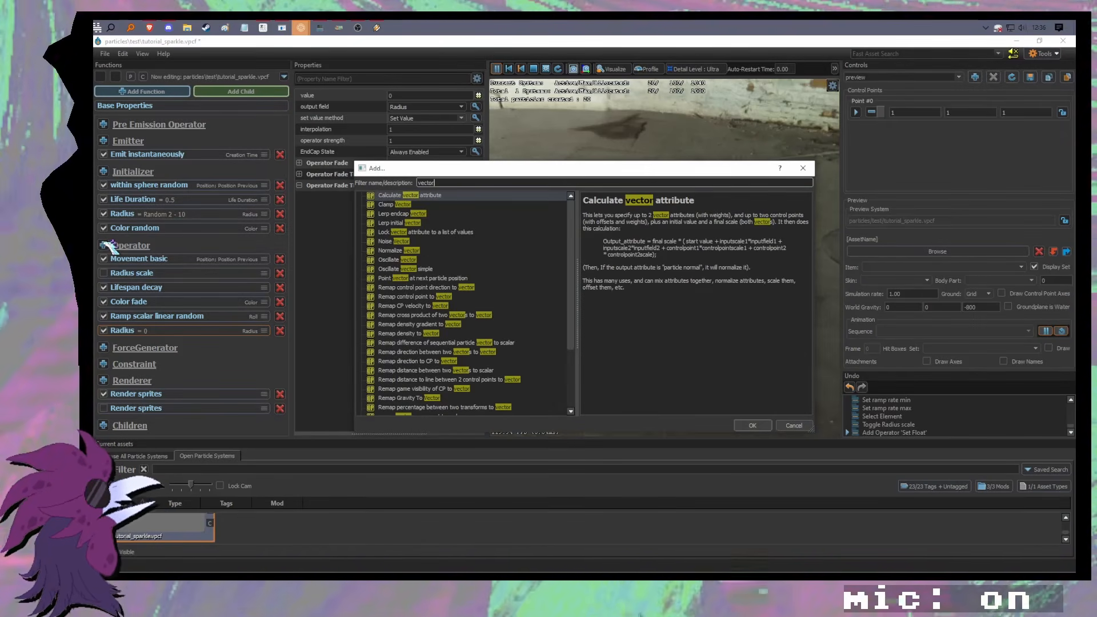
scroll(452, 314, down, 3)
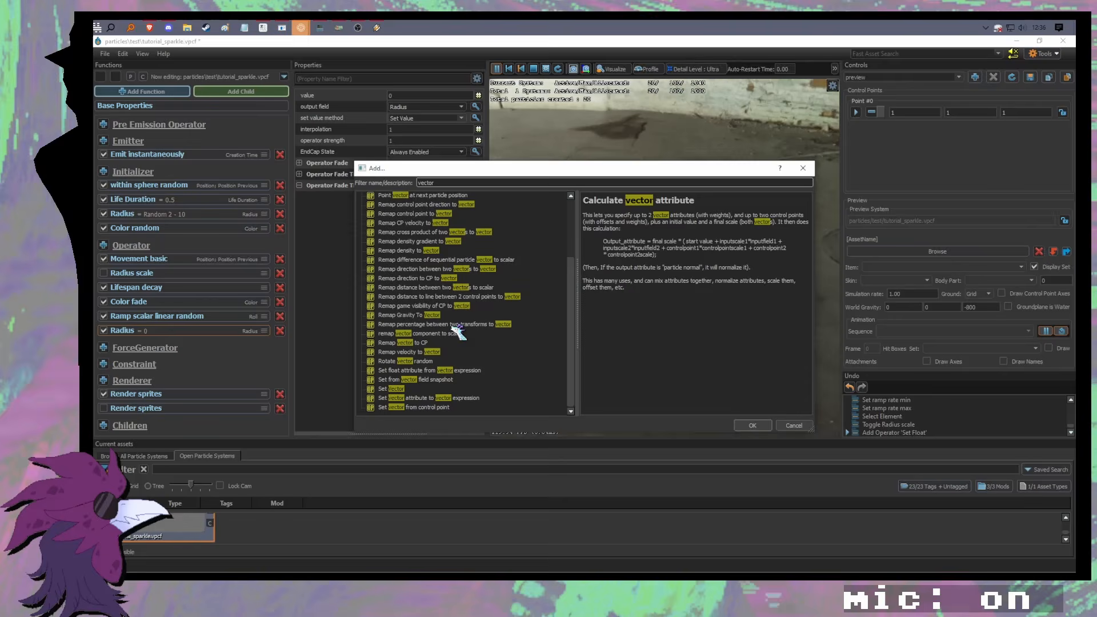
double_click(400, 388)
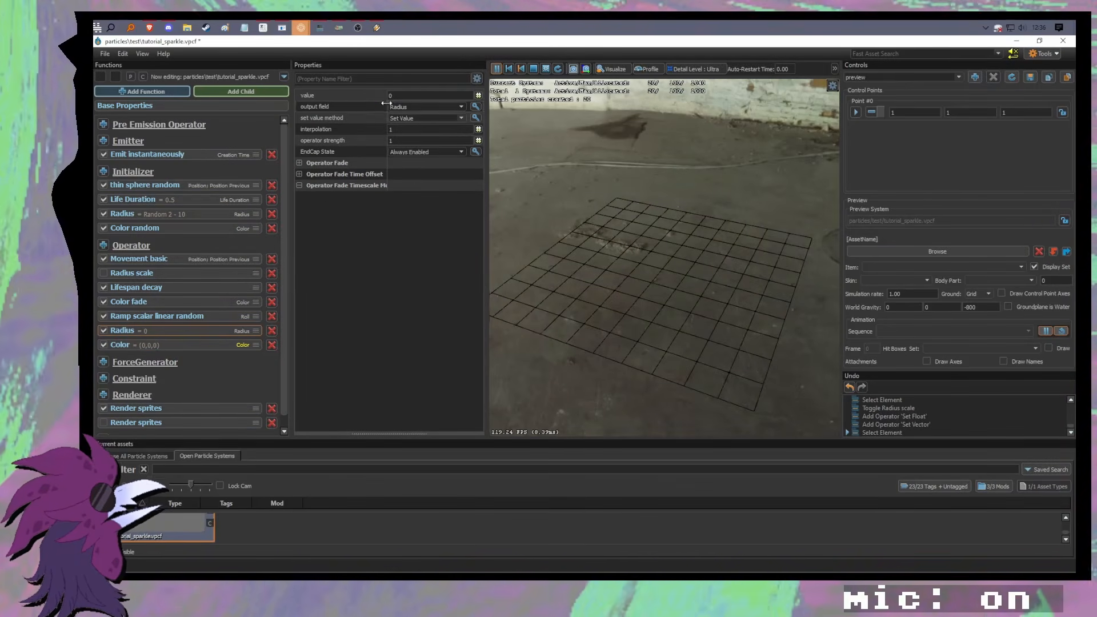
drag(396, 96, 367, 97)
click(122, 345)
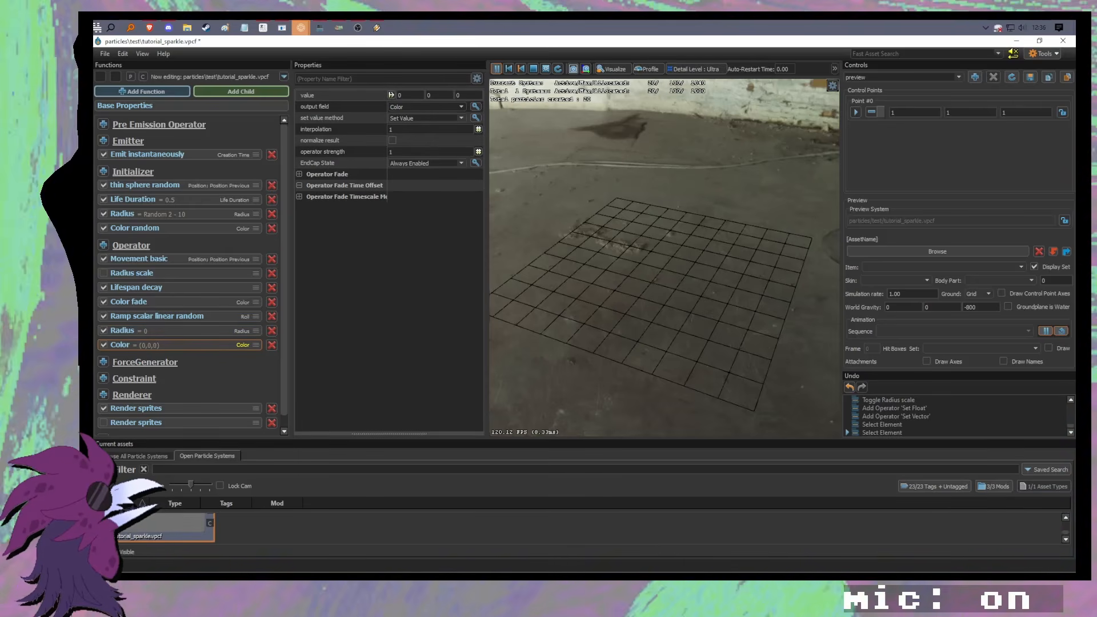
Step: Compare the output field options of the Set Float and Set Vector operators, and remove the Set Vector operator
click(158, 331)
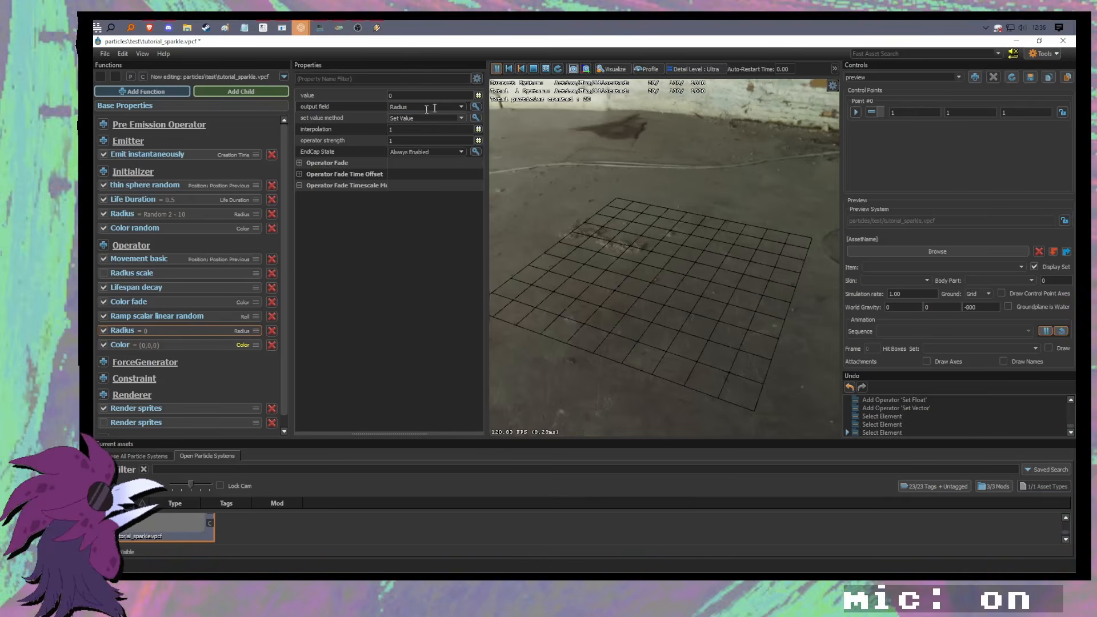
click(460, 108)
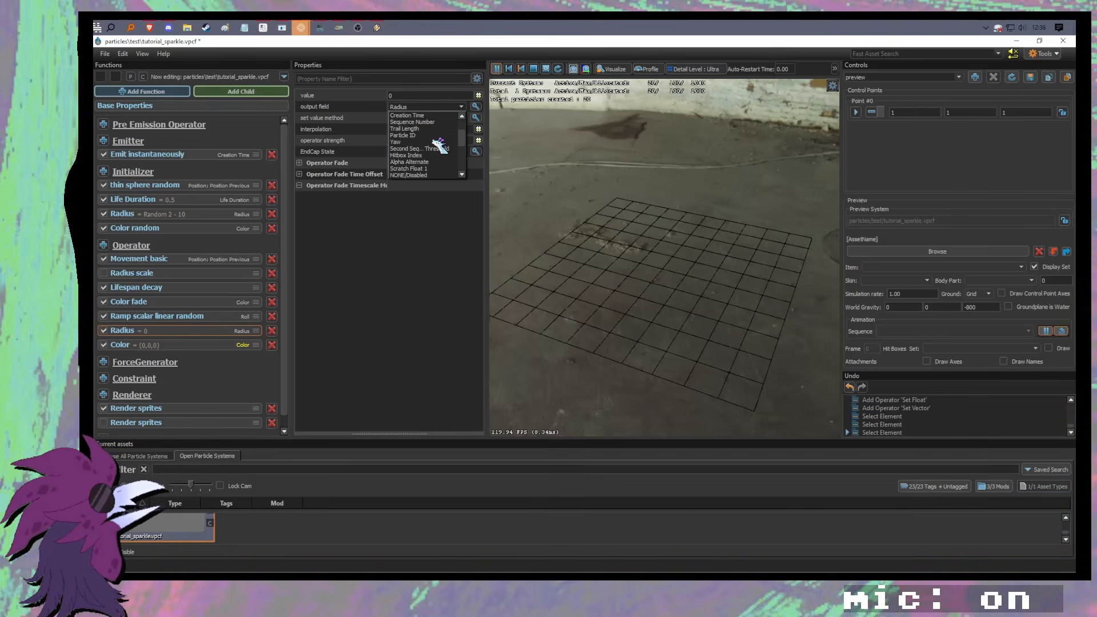
click(171, 346)
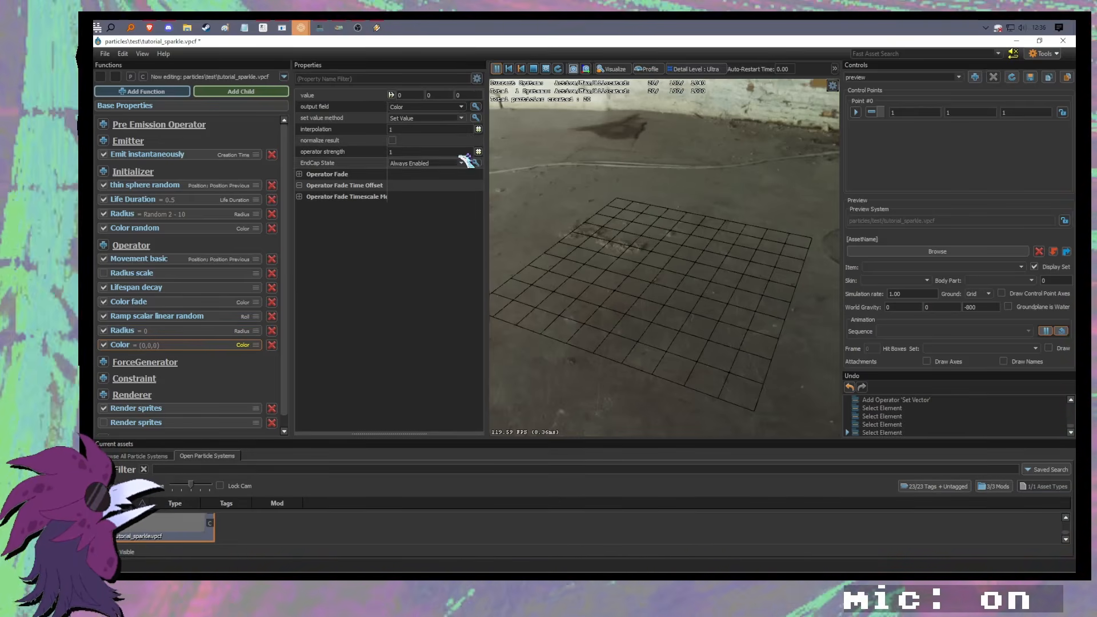
click(462, 106)
scroll(444, 142, down, 3)
scroll(441, 134, up, 3)
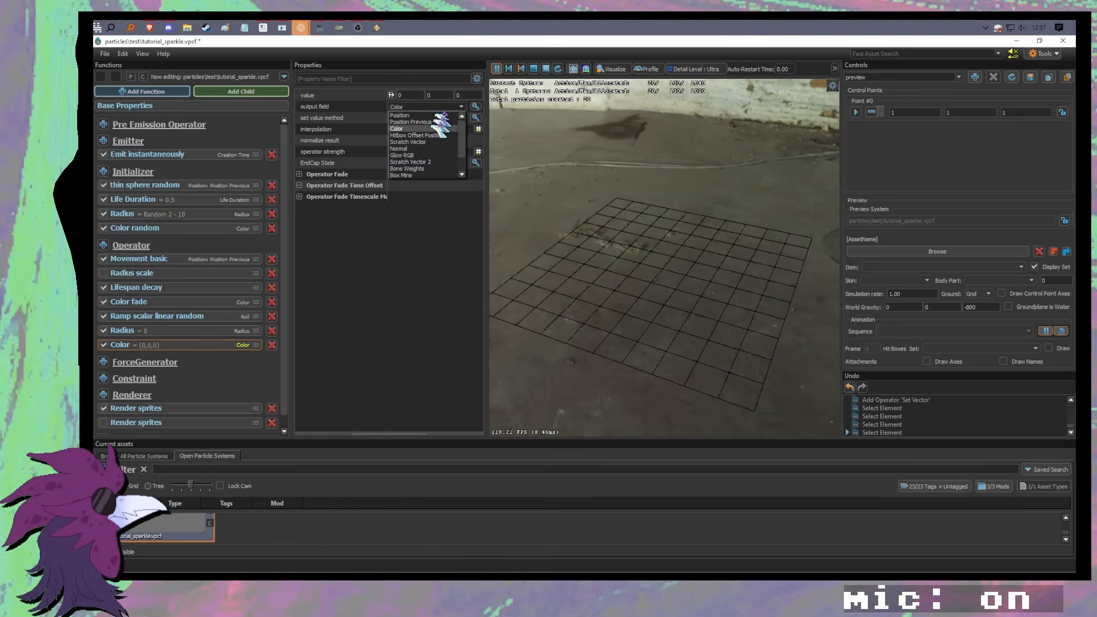
click(148, 374)
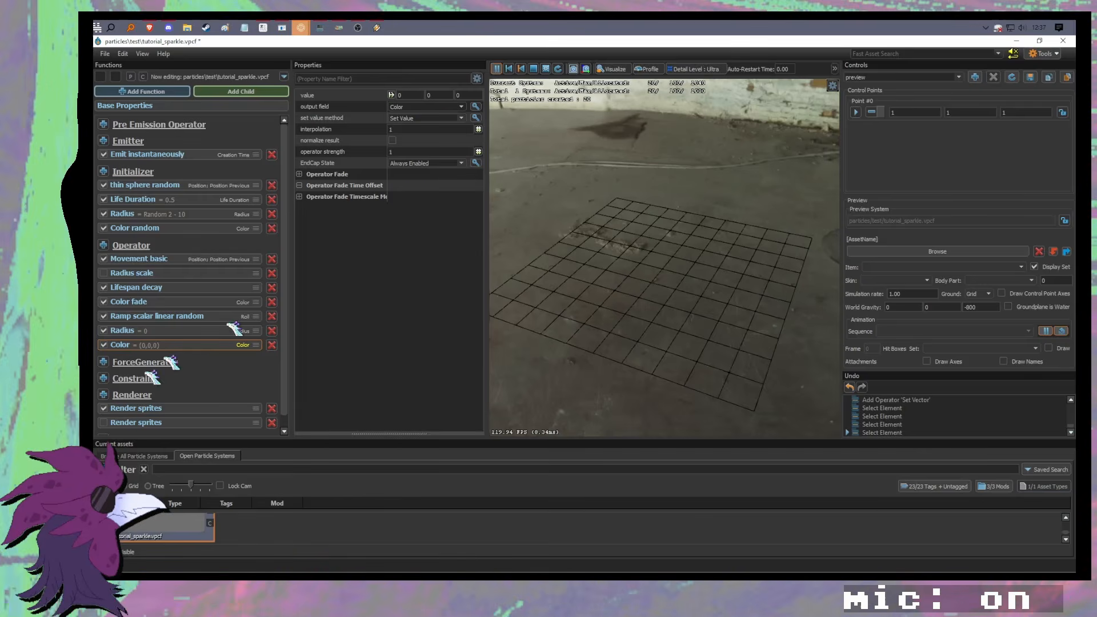
click(272, 345)
Step: Drive the Set Float operator's radius value by Particle Age (0-1) mapped through a Curve
click(169, 333)
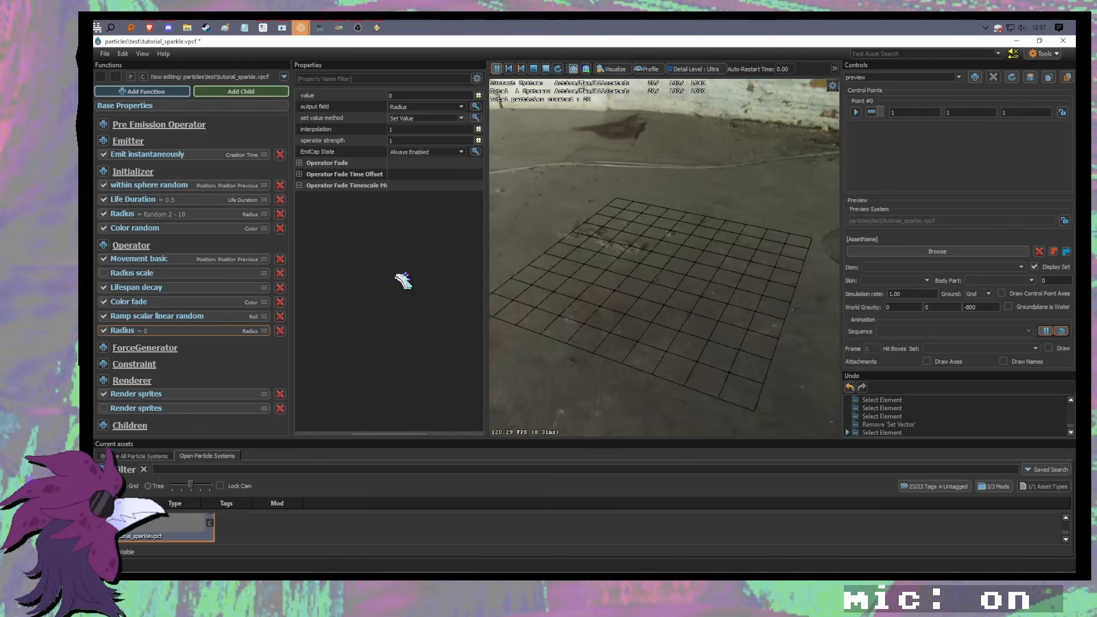
click(480, 96)
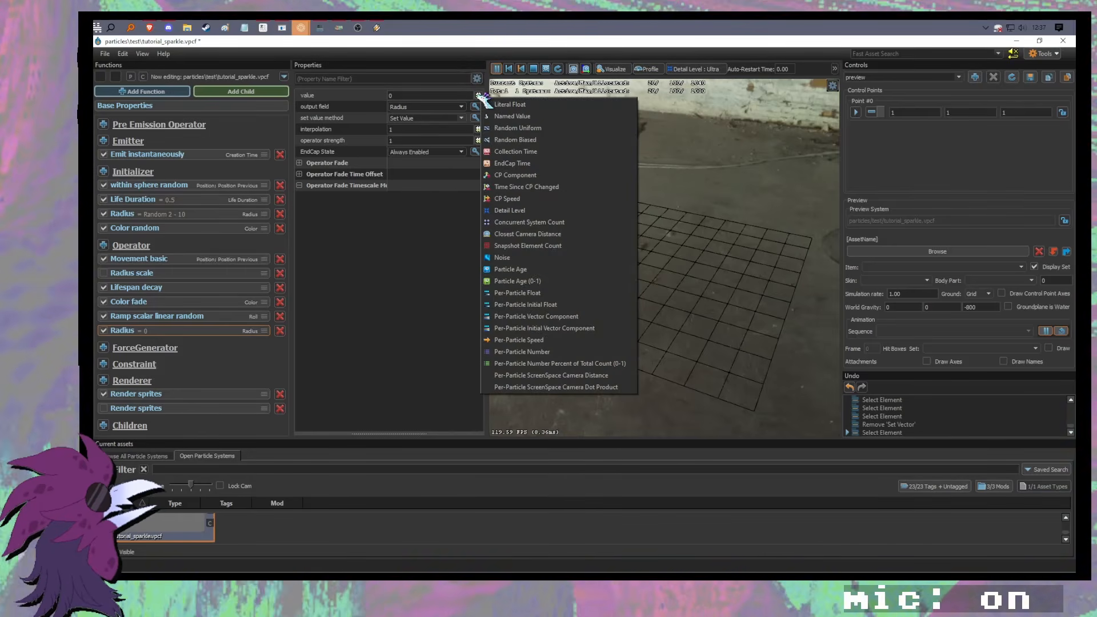
click(560, 283)
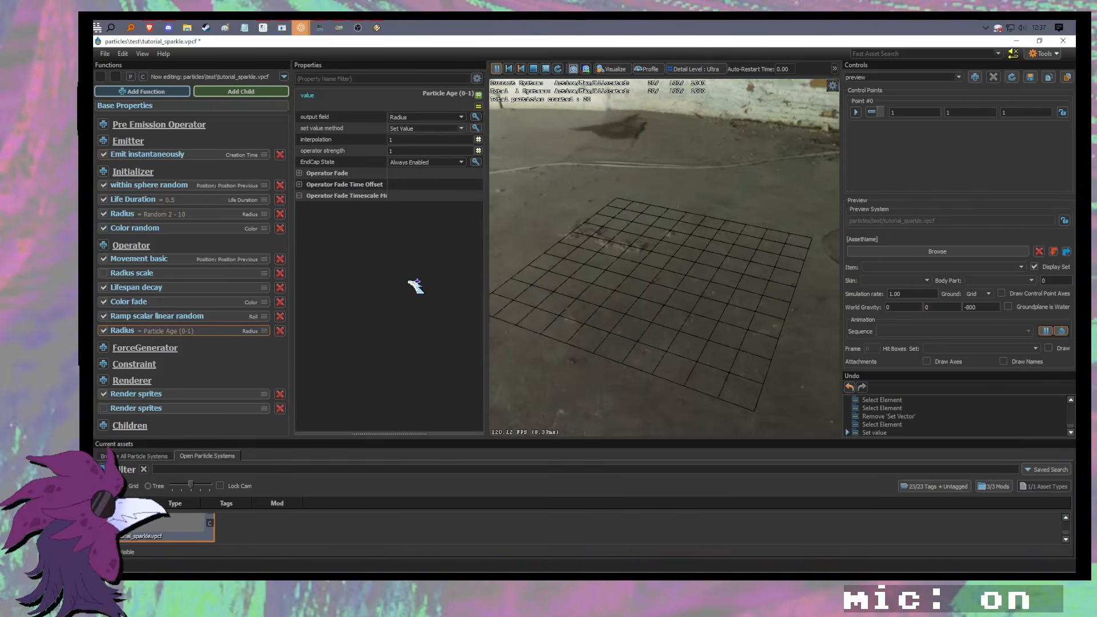
click(479, 107)
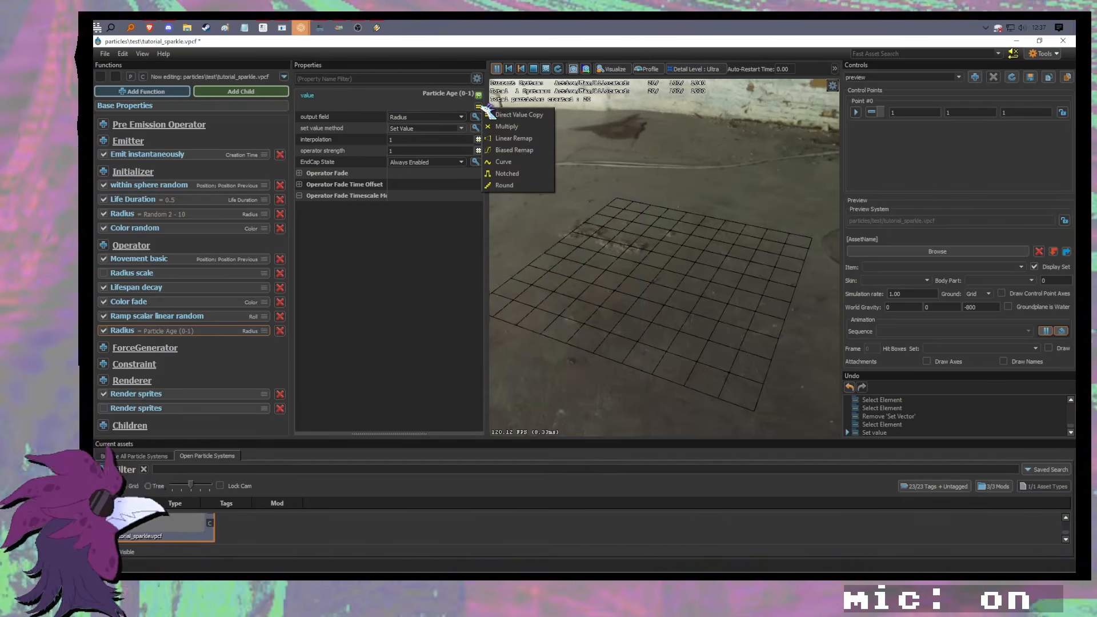
click(530, 164)
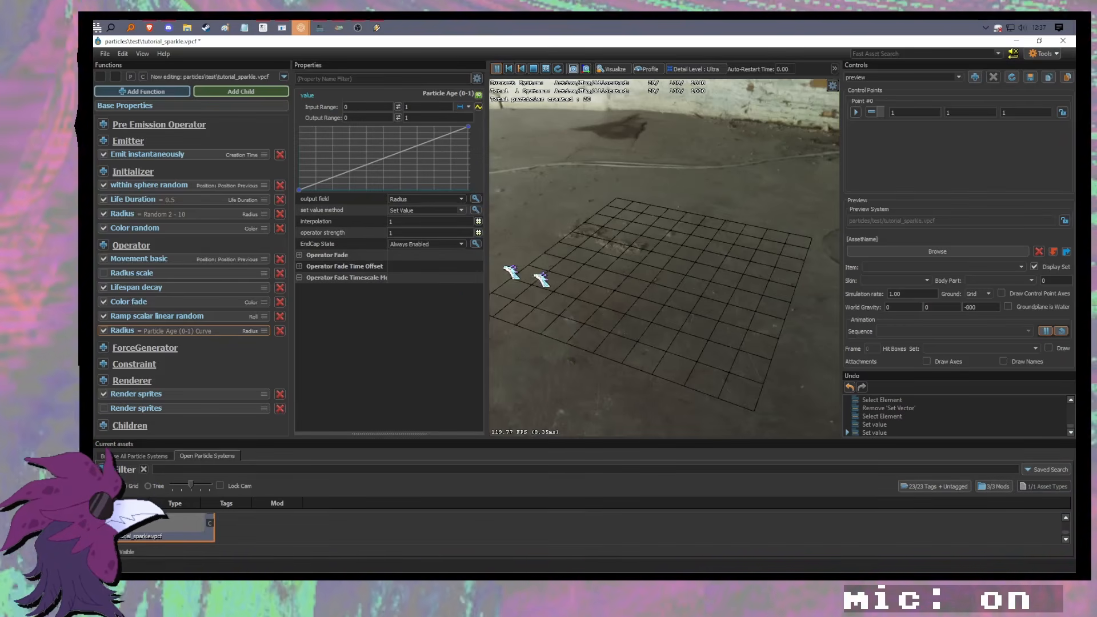
Step: Try an output range maximum of 100 on the radius curve and check the sparkles' growth
mouse_move(578, 286)
mouse_down()
mouse_move(549, 286)
mouse_move(578, 286)
mouse_up()
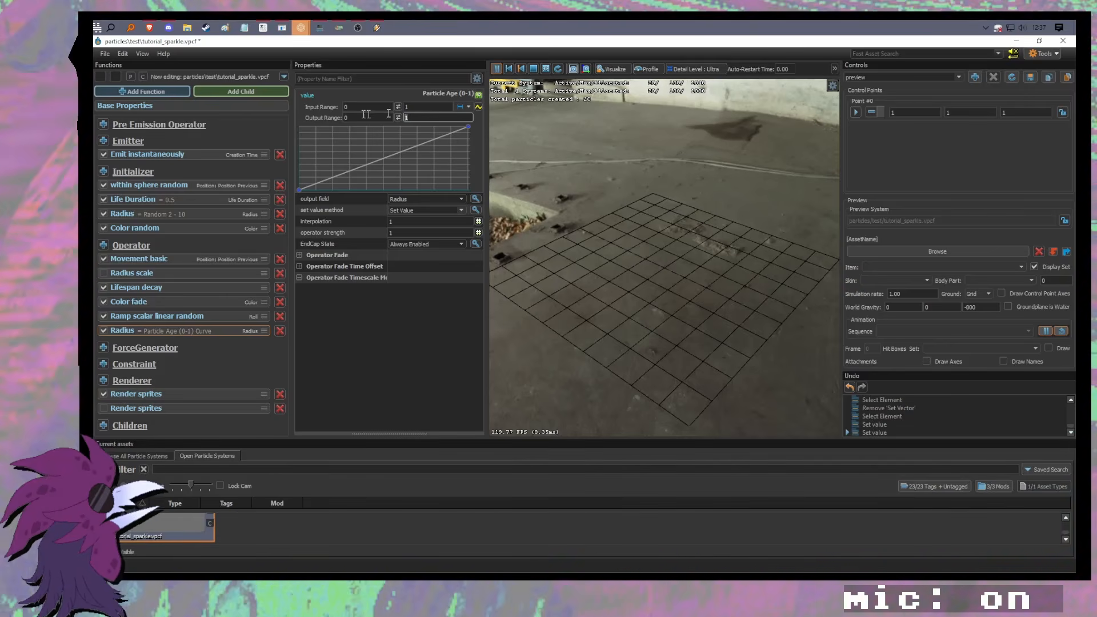
text(00)
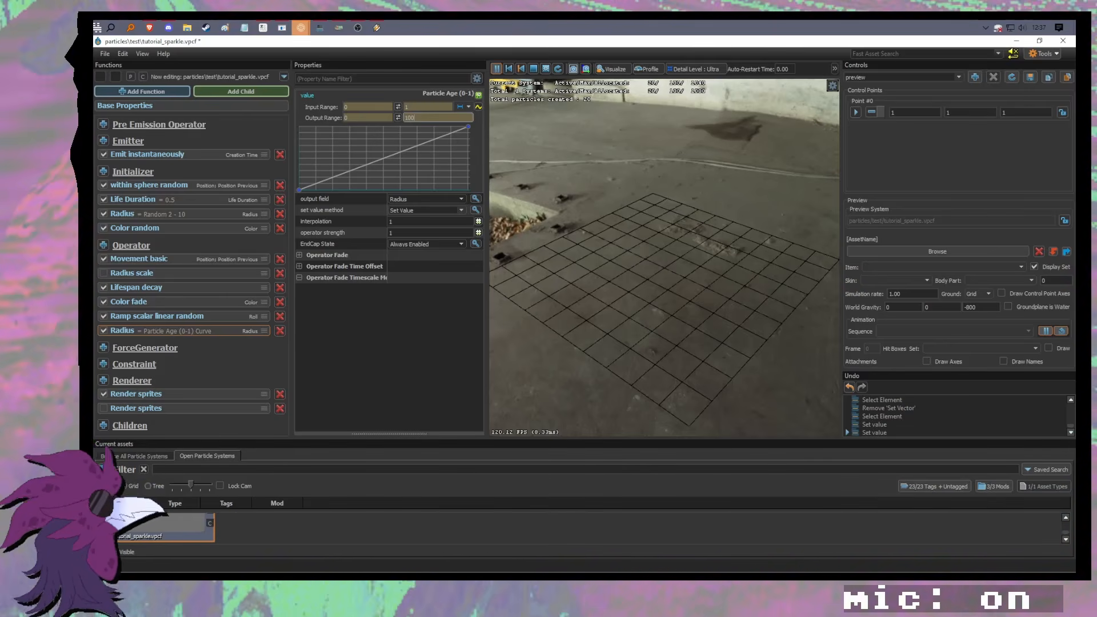
click(366, 117)
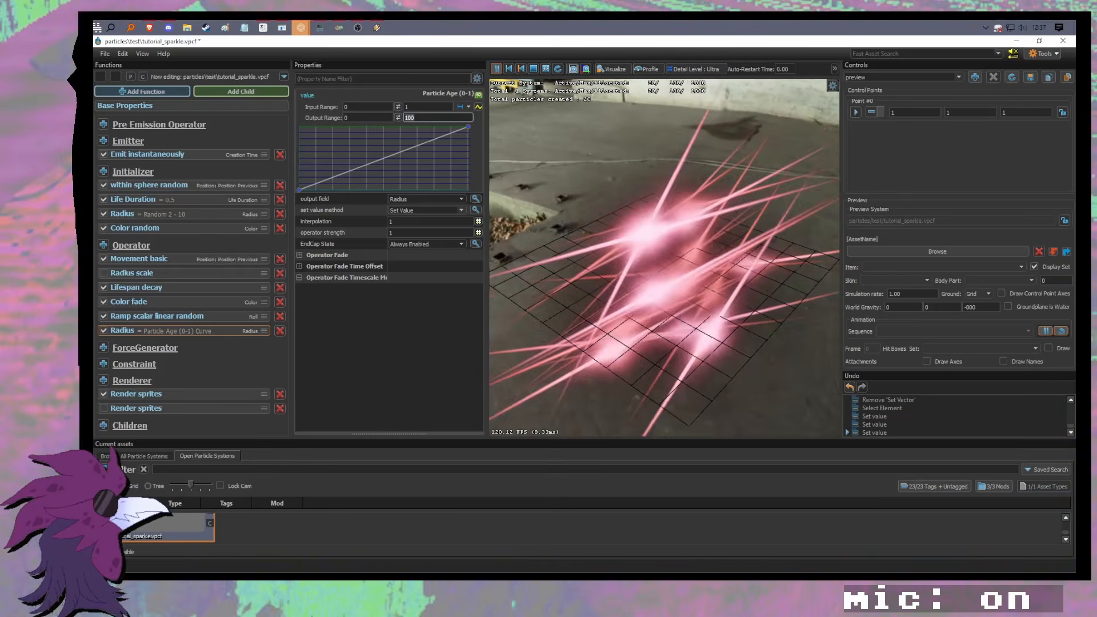
key(Tab)
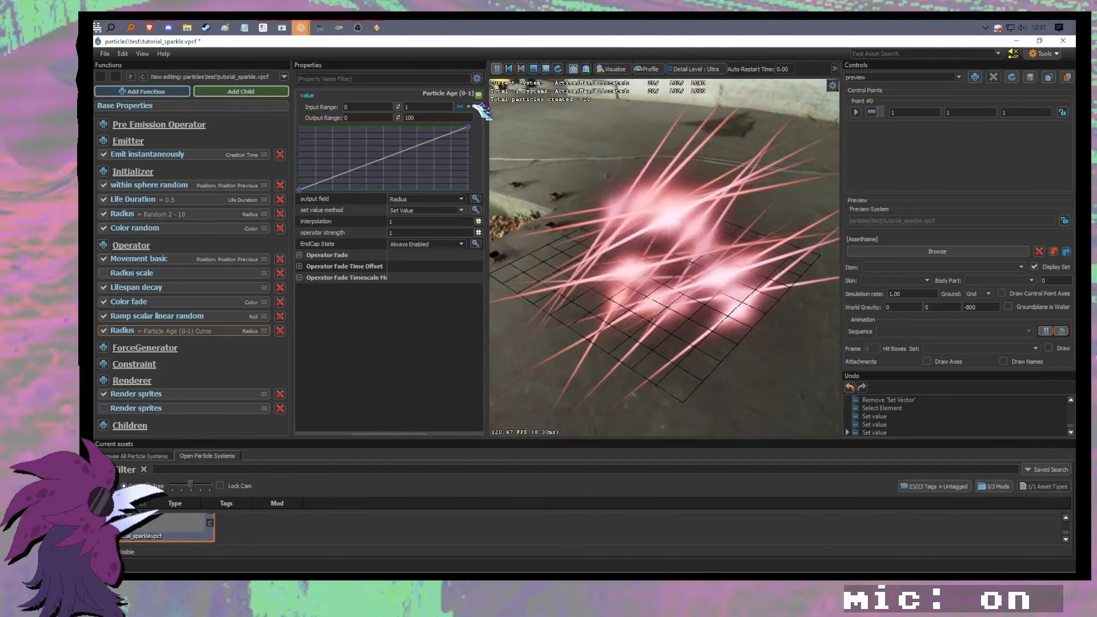
Step: Try output range maximums of 10 and 20 on the radius curve and check the sparkles' size
text(10)
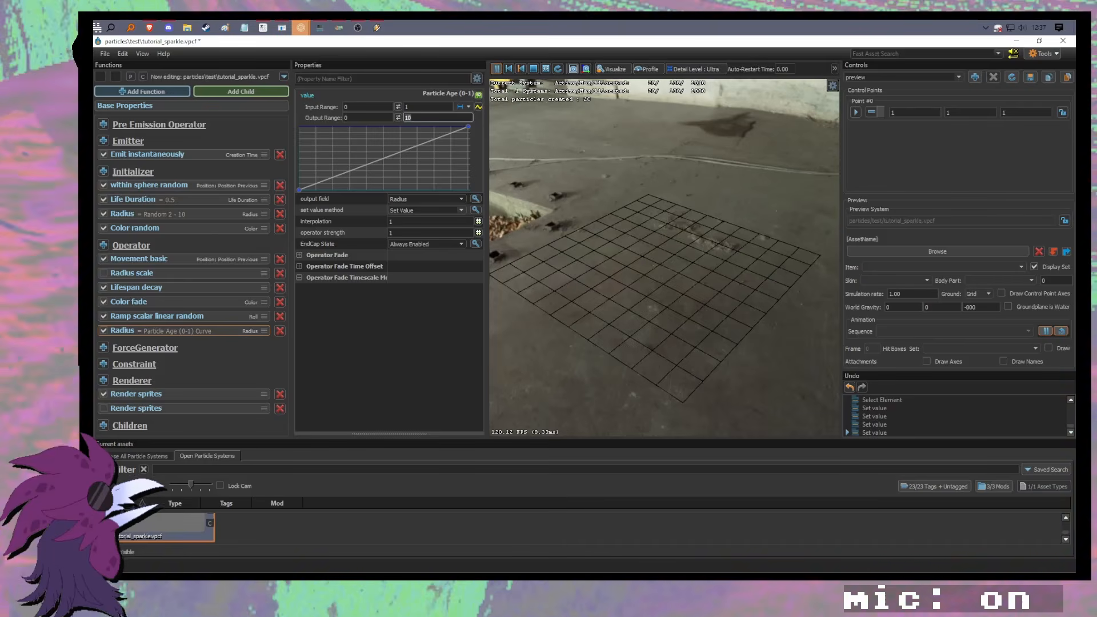
key(BackSpace)
key(BackSpace)
text(20)
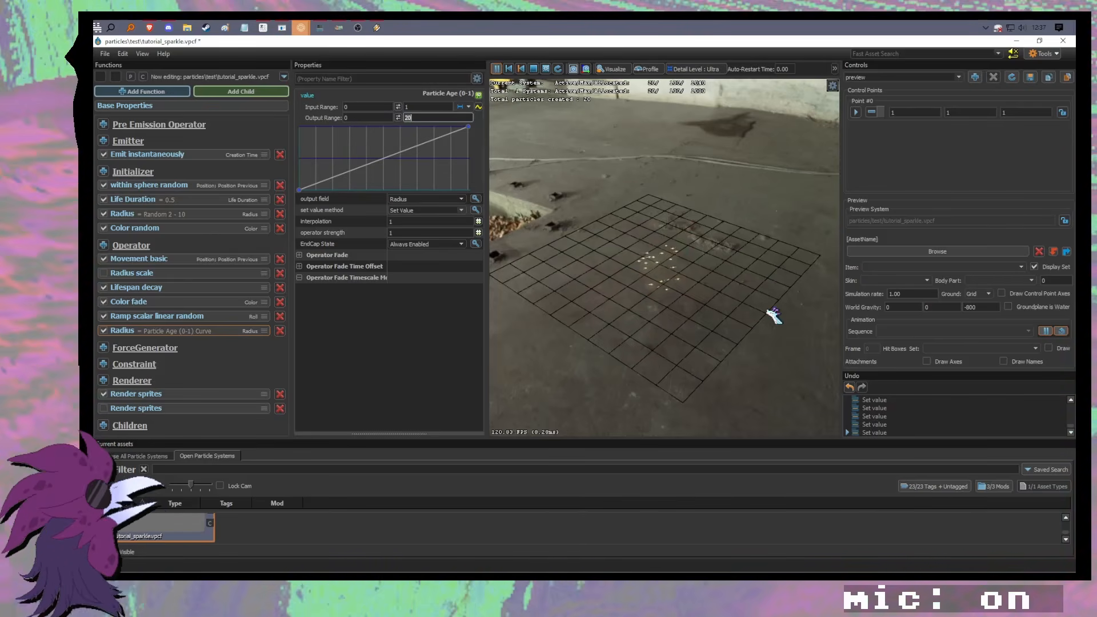
drag(775, 316, 778, 341)
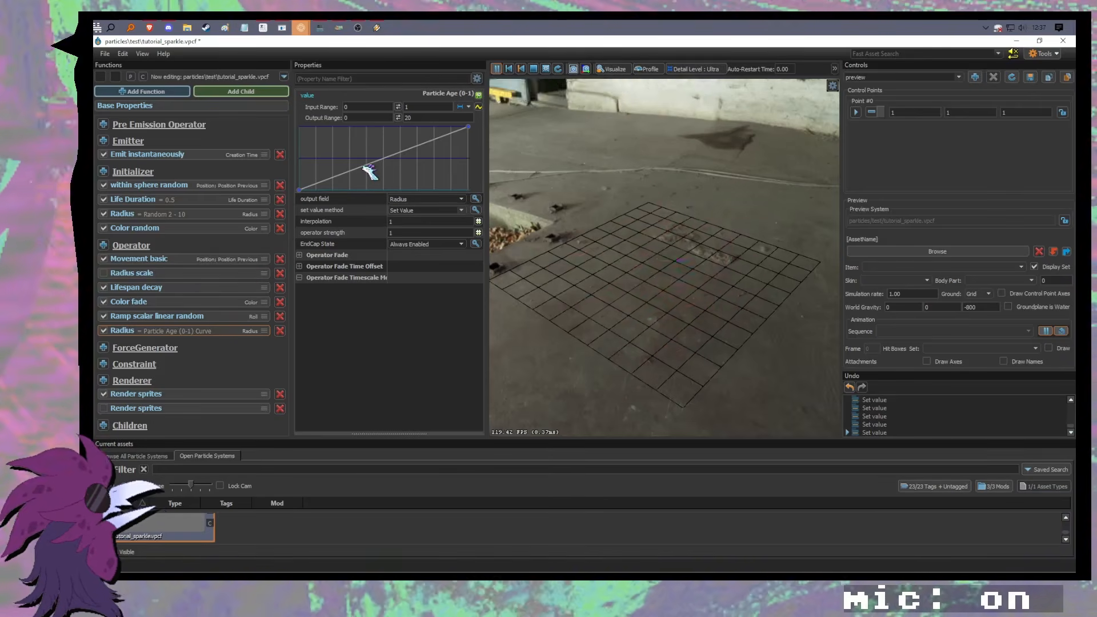
Step: Shape the radius curve into a wave with four added control points, the last at about (0.69, 6.14)
drag(368, 168, 341, 152)
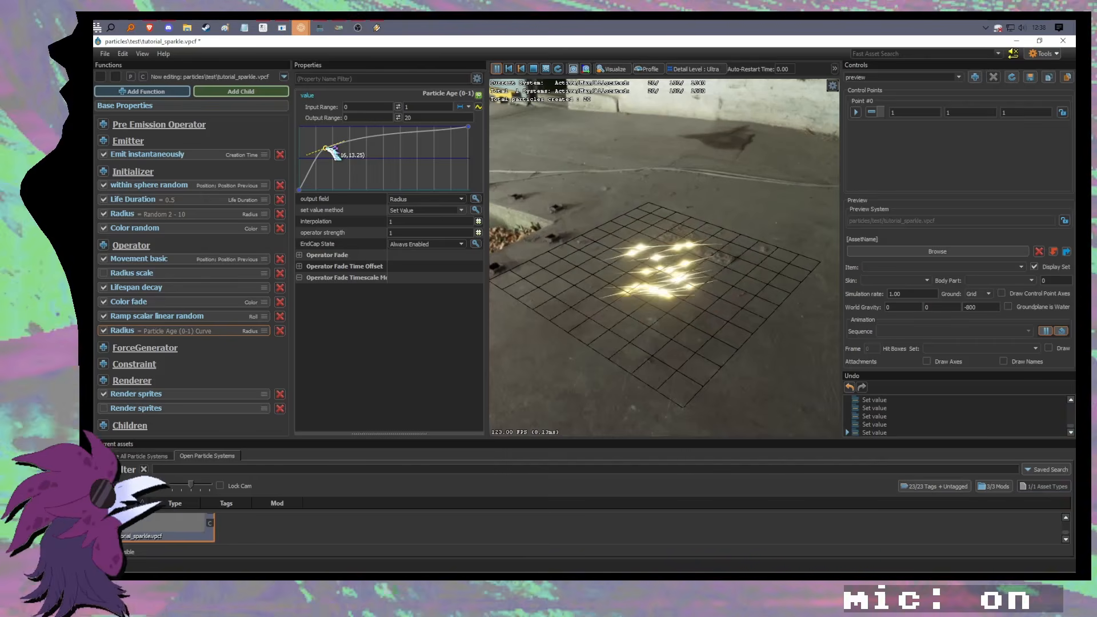
mouse_move(353, 143)
mouse_down()
mouse_move(353, 179)
mouse_move(376, 137)
mouse_move(415, 171)
mouse_up()
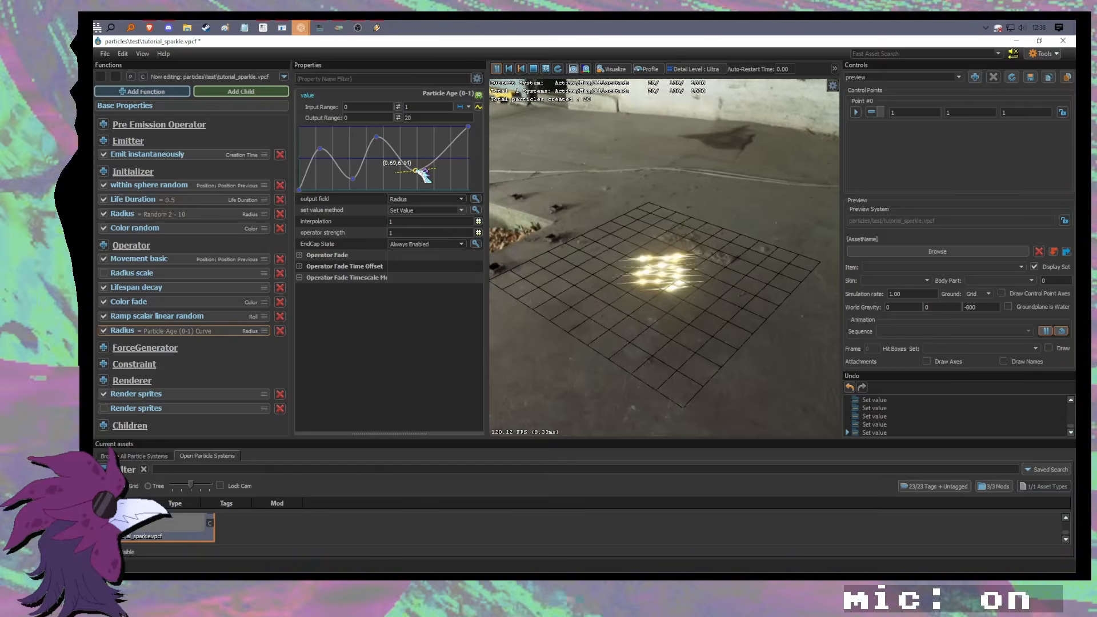
Step: Try an output range maximum of 100 with the wavy radius curve, and set it to 10
click(408, 118)
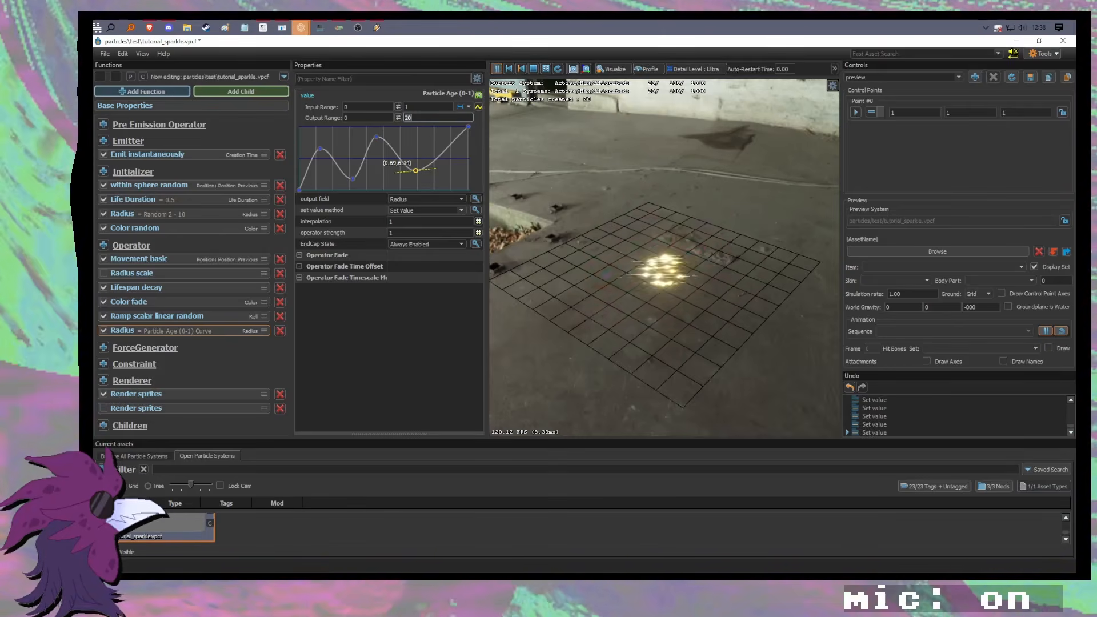
text(100)
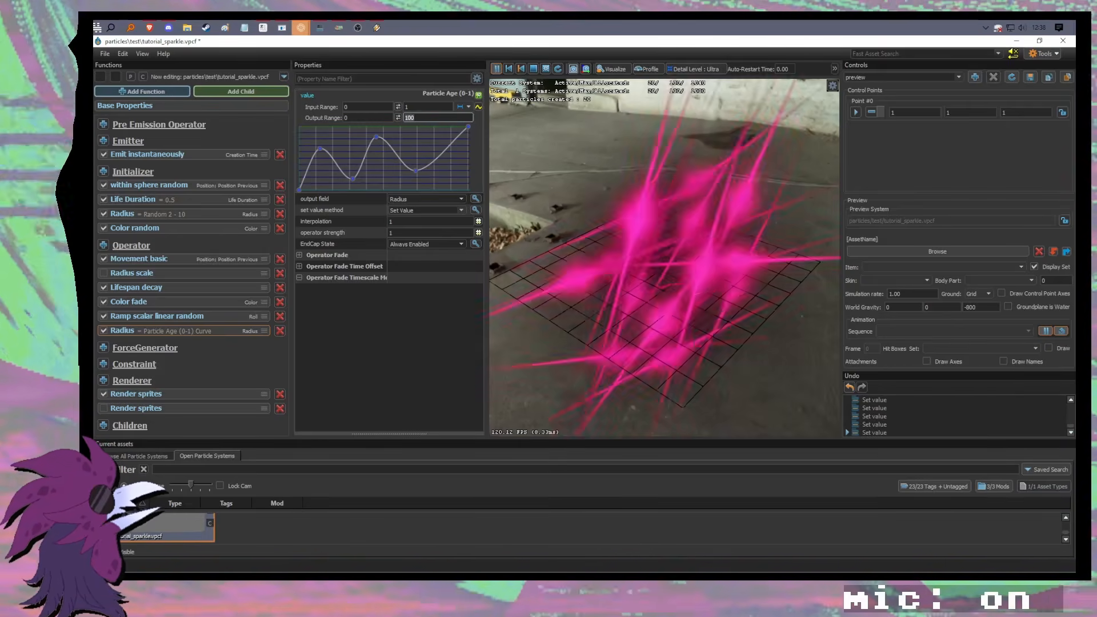
key(BackSpace)
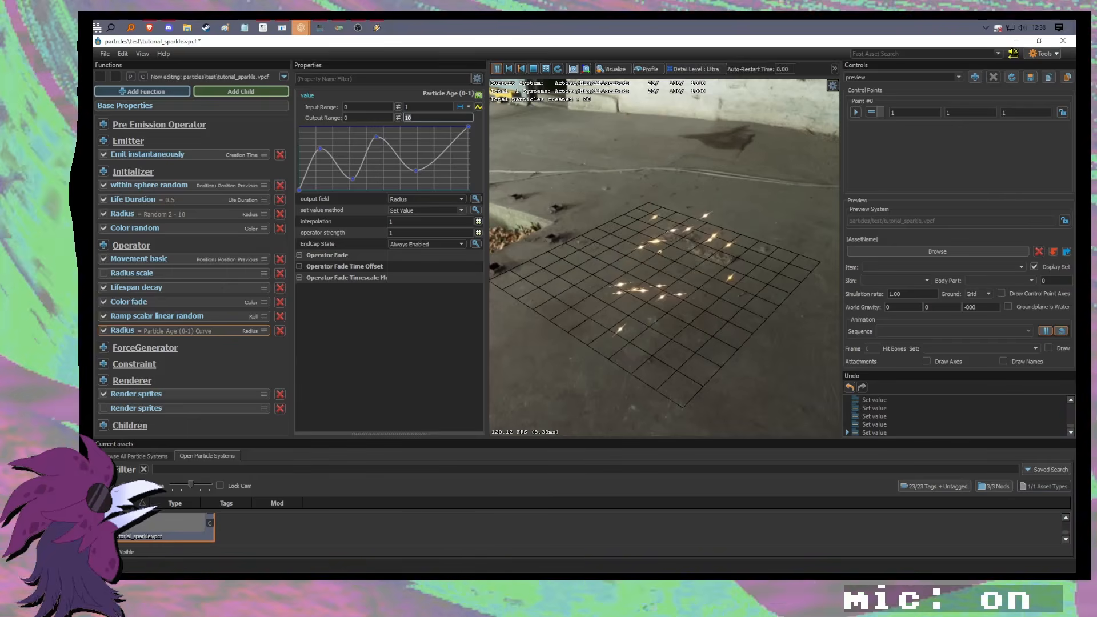
Step: Raise the curve's two dips, the first to about (0.30, 4.36), and set the second peak's control point to Free
drag(416, 171, 418, 147)
drag(352, 179, 349, 162)
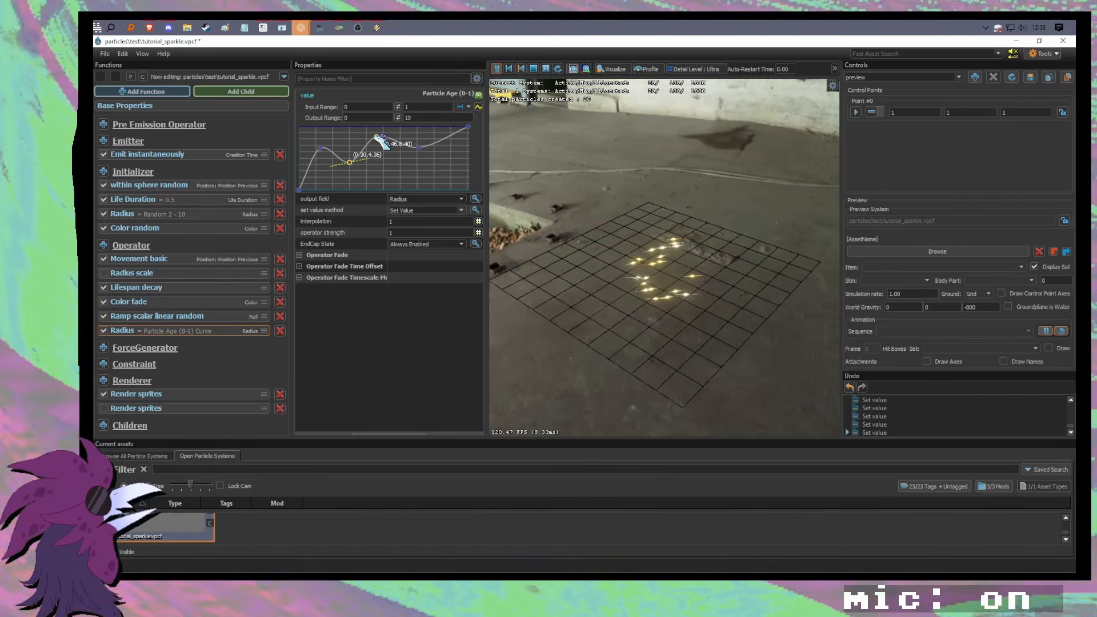
right_click(376, 138)
mouse_move(422, 191)
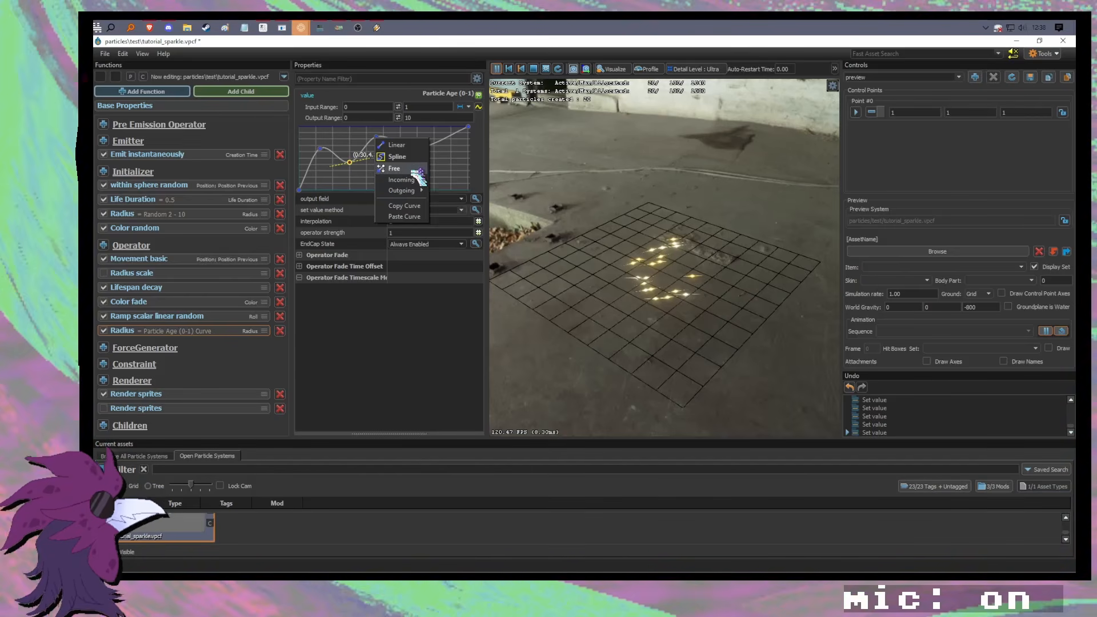
click(406, 168)
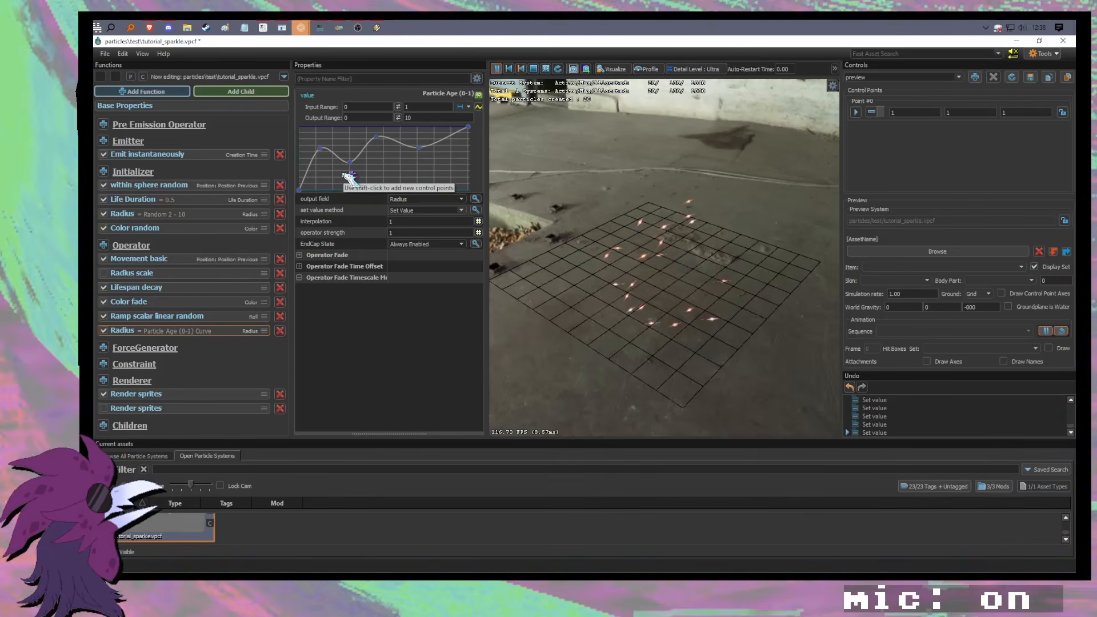
Step: Duplicate the Radius curve operator and set the copy's output field to Alpha
click(424, 152)
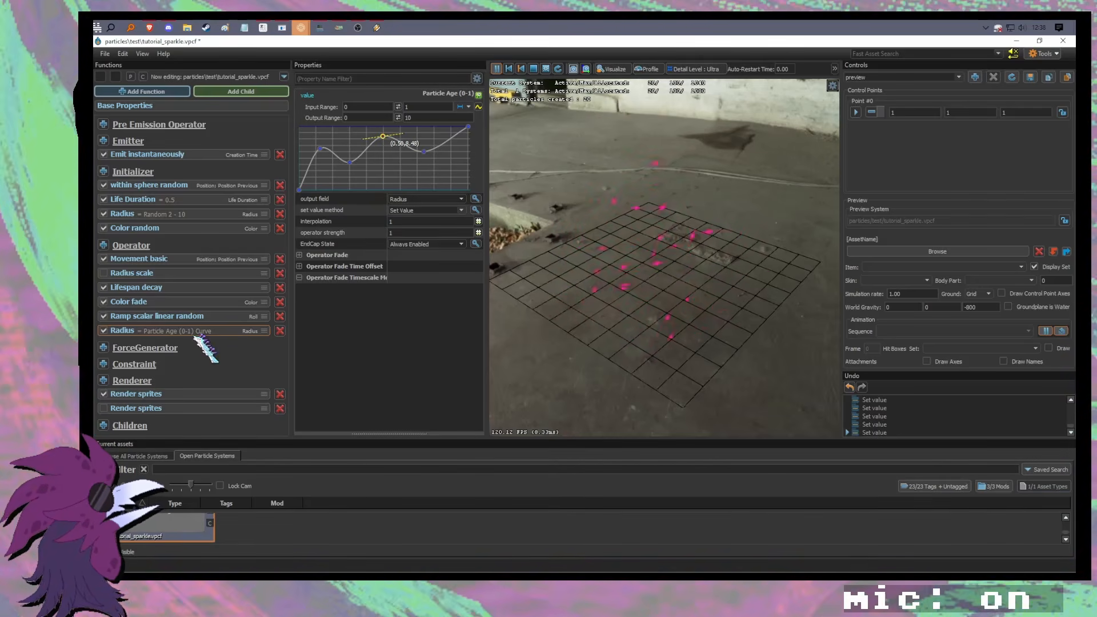
key(ctrl+v)
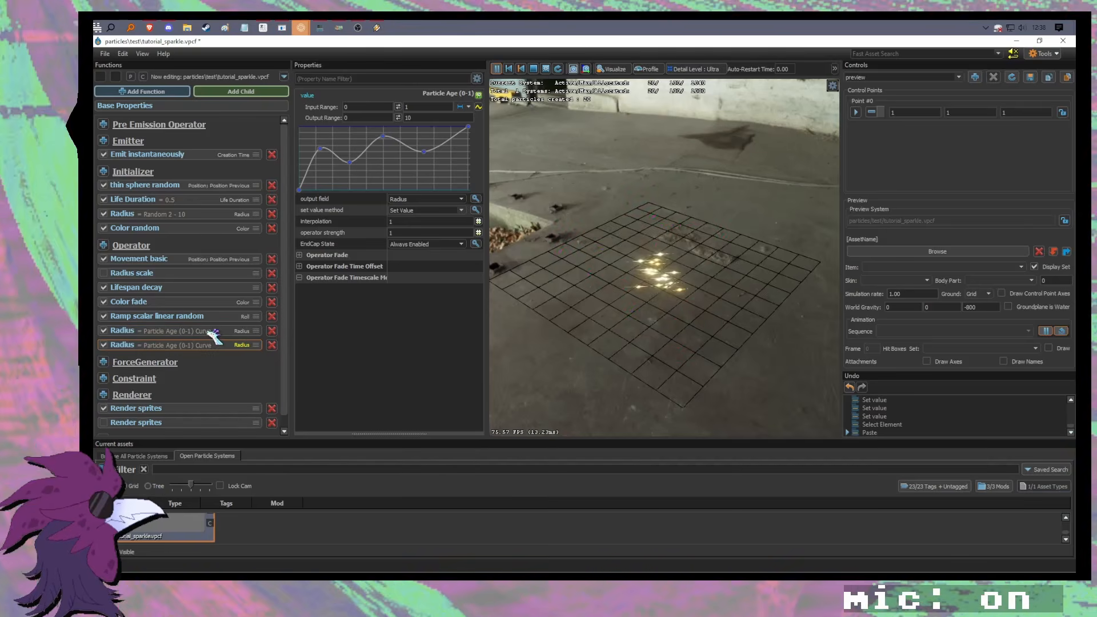
click(200, 344)
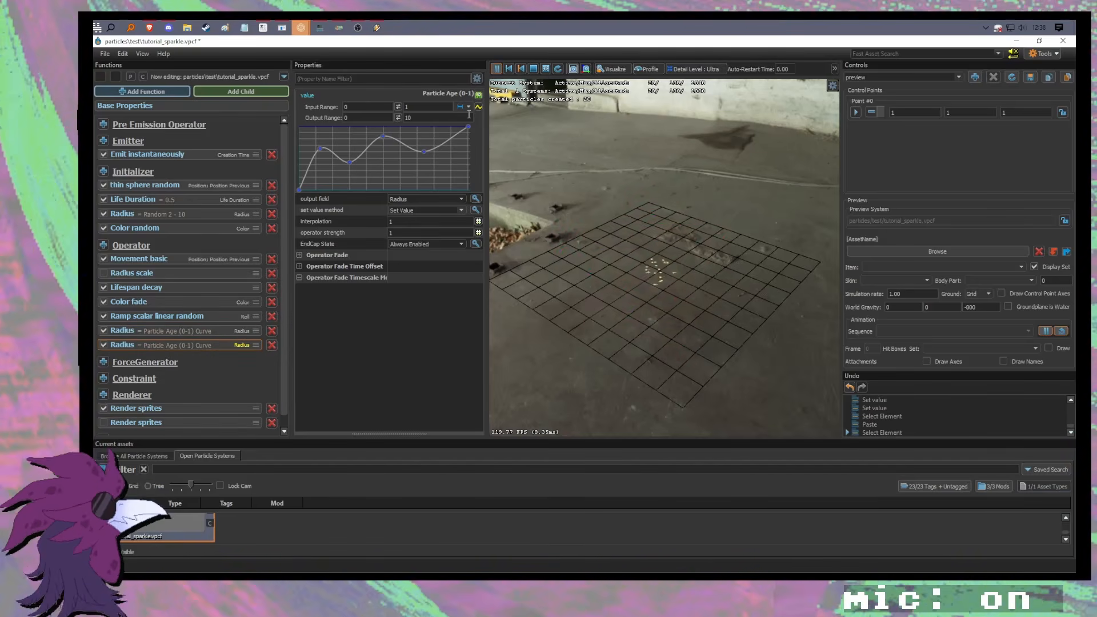
click(459, 199)
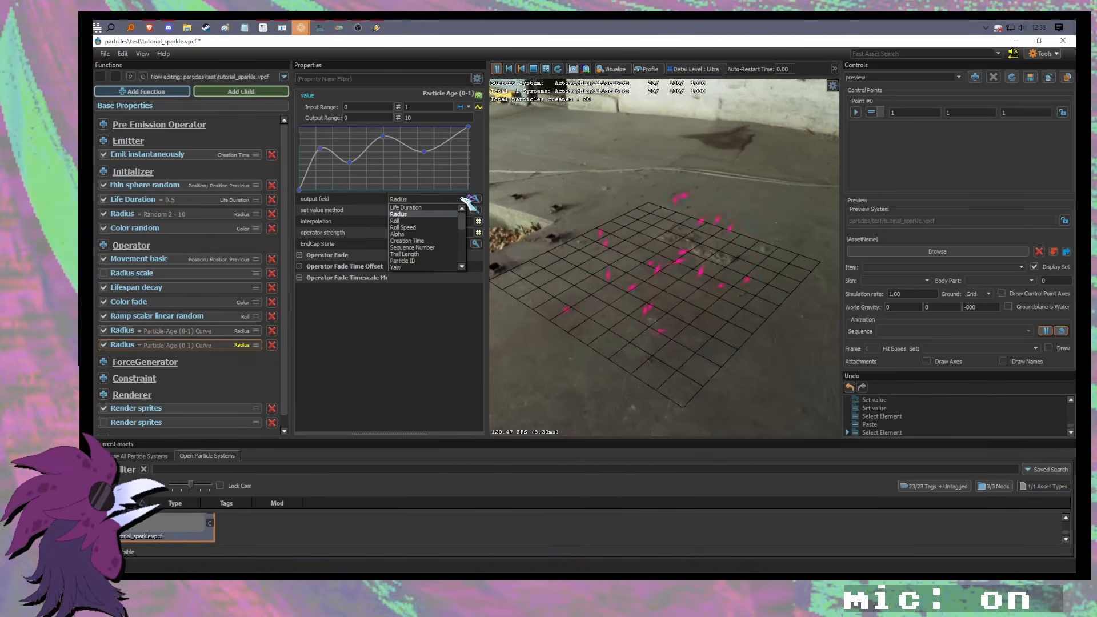
click(421, 234)
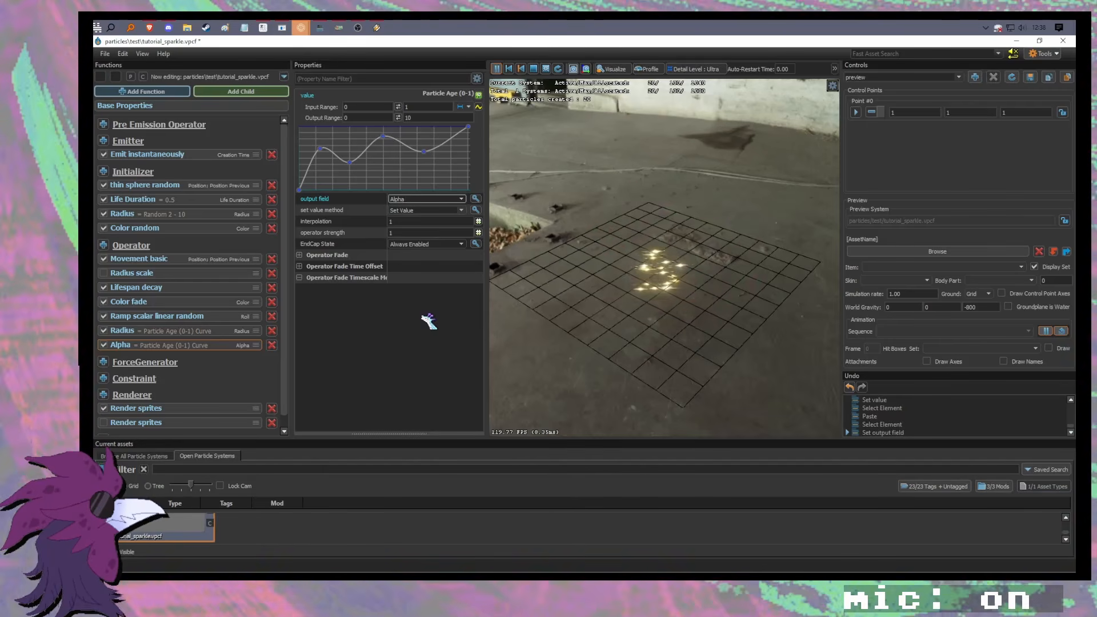
Step: Disable the Radius curve operator and pull both dips of the Alpha curve down to 0
click(104, 330)
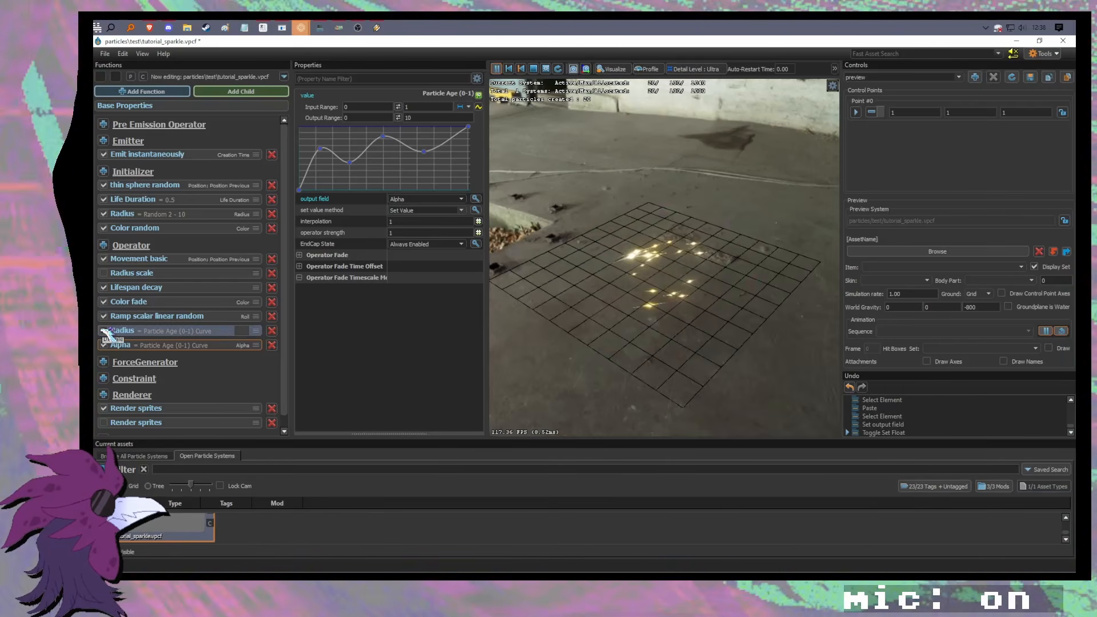
click(182, 345)
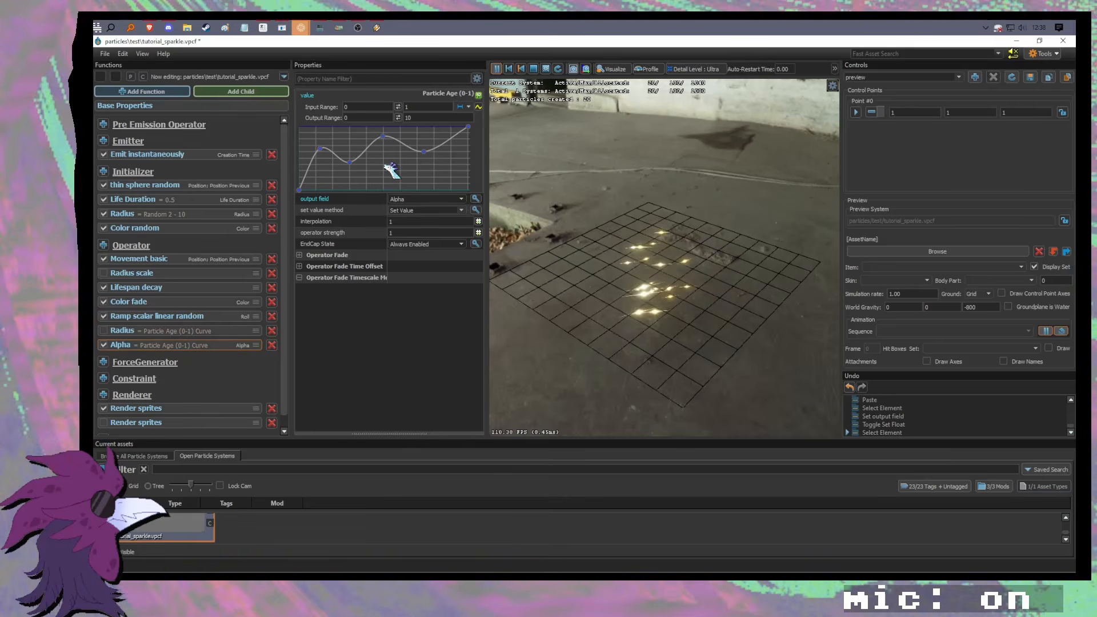
drag(355, 166, 351, 192)
drag(423, 152, 427, 200)
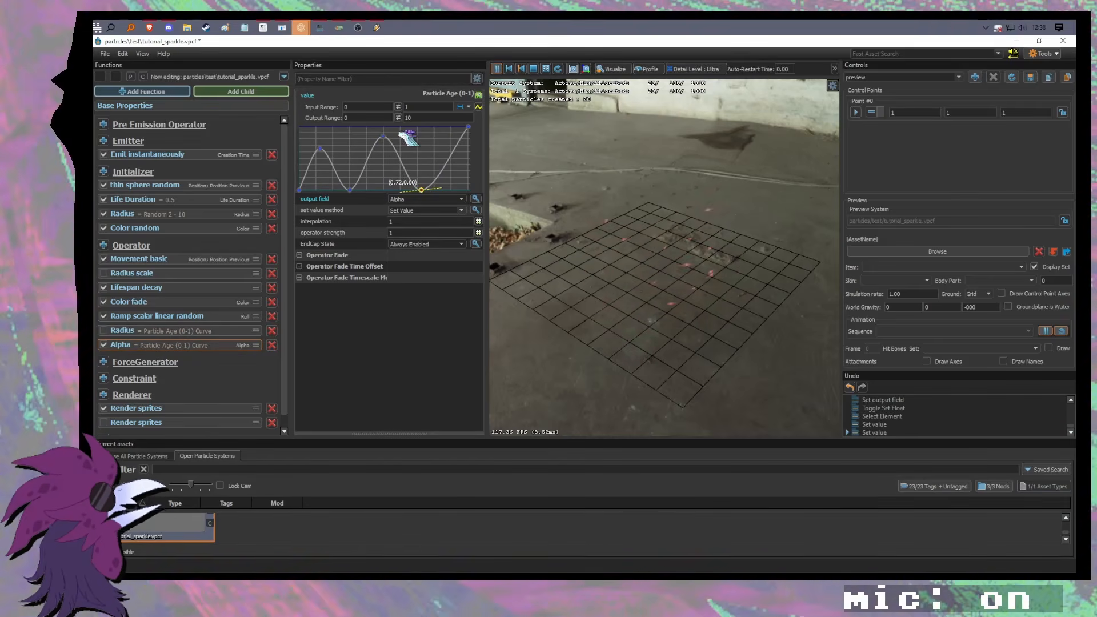
Step: Reduce the Alpha curve to one dip at about (0.39, 0.00) by removing one of its later control points
drag(391, 138, 431, 146)
right_click(389, 147)
click(386, 145)
drag(350, 191, 366, 191)
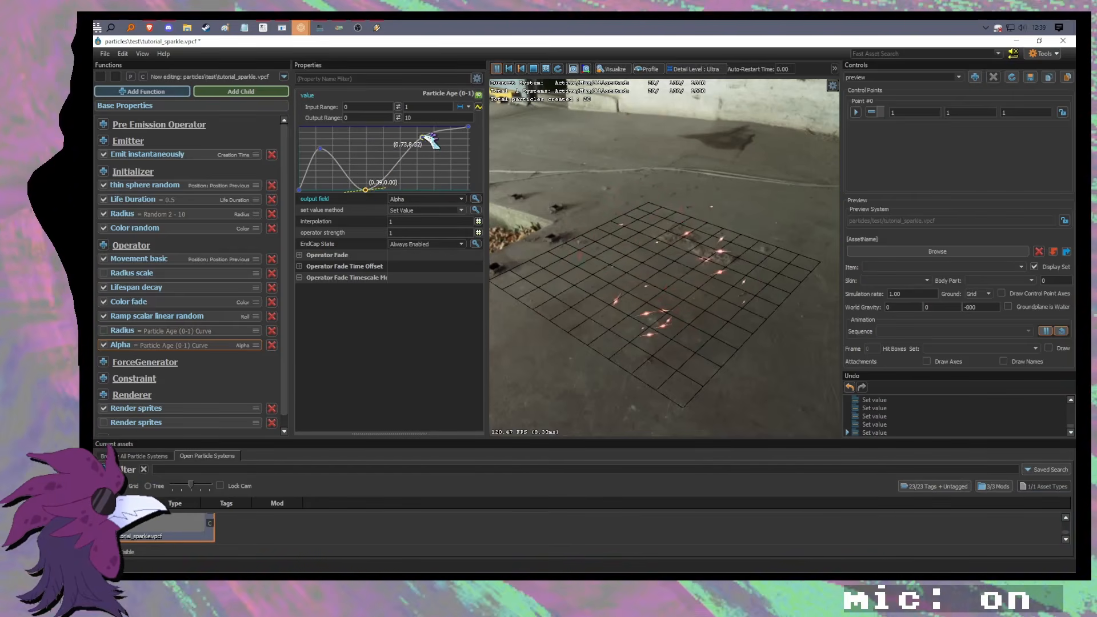
Step: Raise the Alpha curve's dip to about (0.38, 1.21) and place the following control point at about (0.65, 7.92)
drag(422, 137, 427, 178)
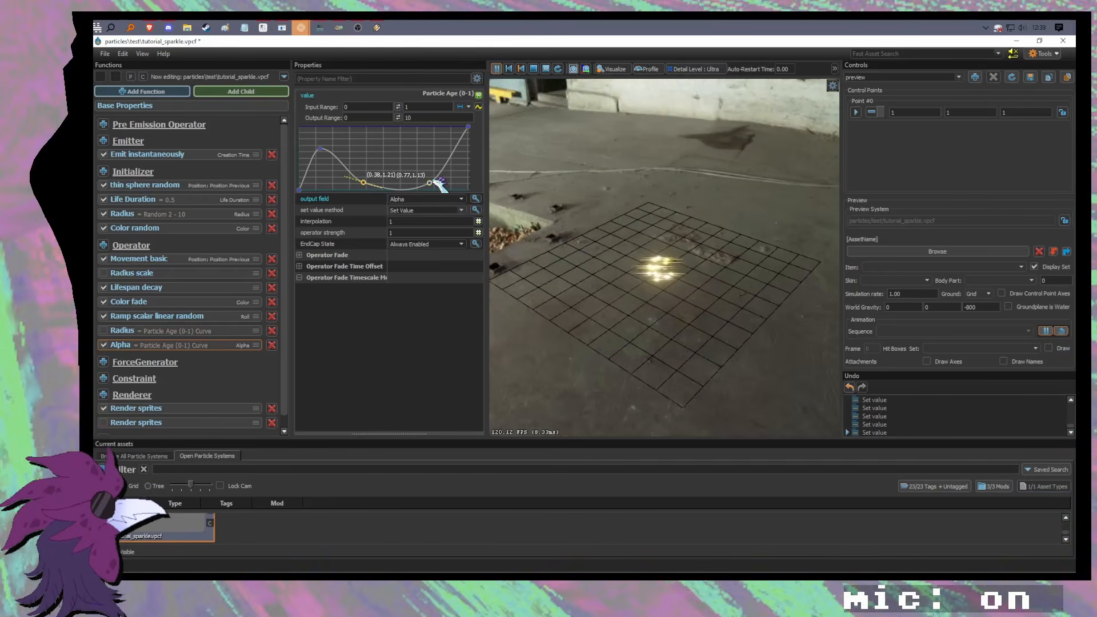
drag(430, 183, 432, 169)
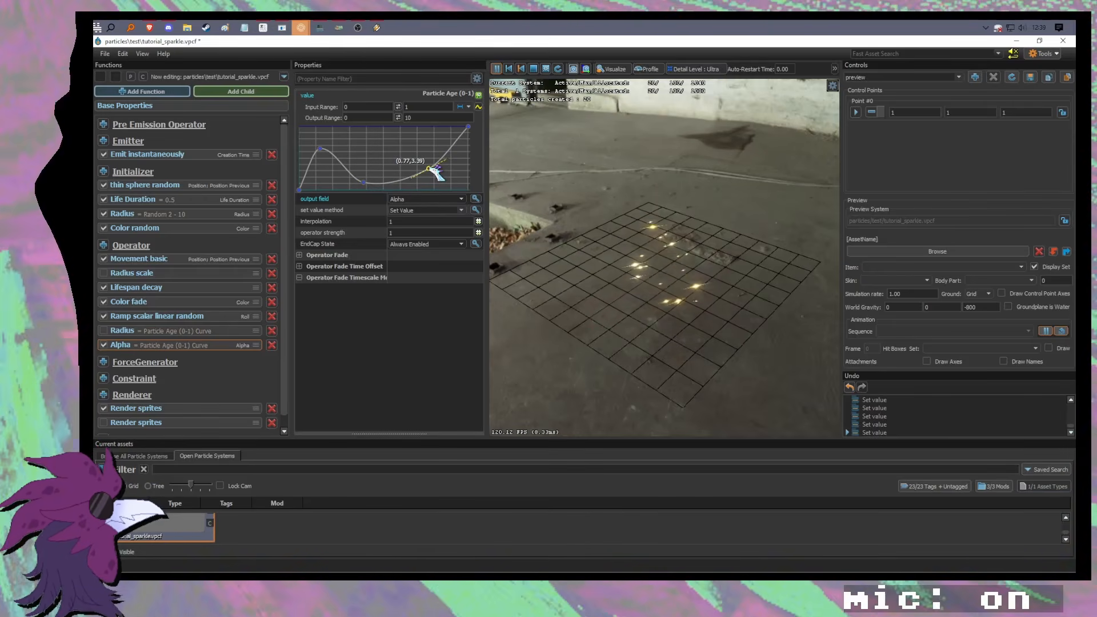
drag(656, 264, 689, 295)
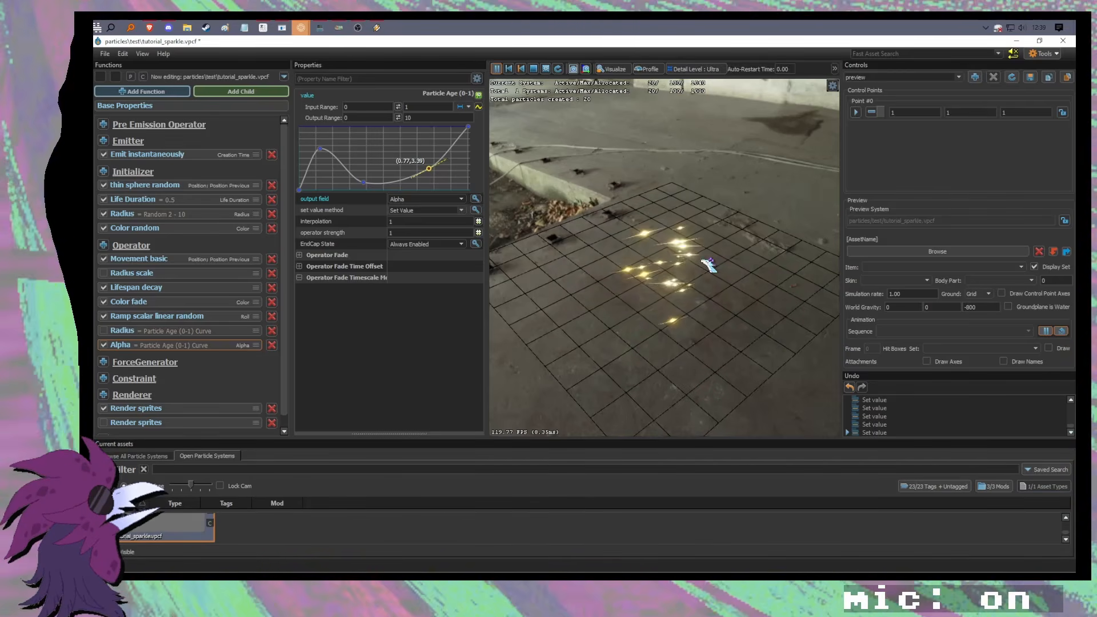
drag(430, 170, 420, 181)
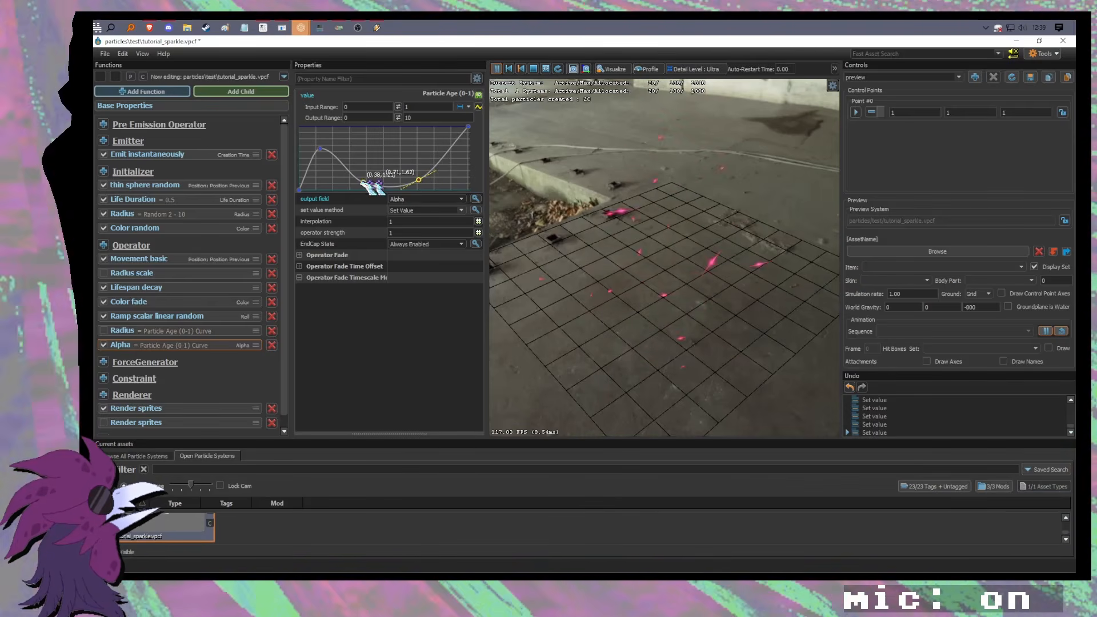
drag(421, 181, 414, 142)
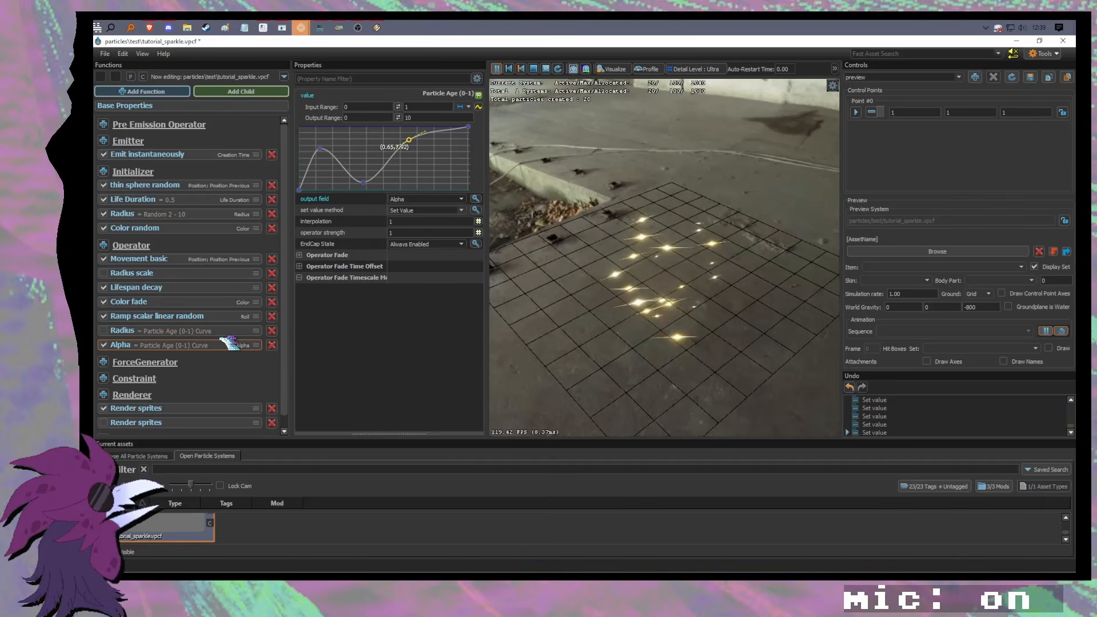
Step: Enable the second Render sprites renderer and open the properties of the first one
scroll(223, 343, down, 1)
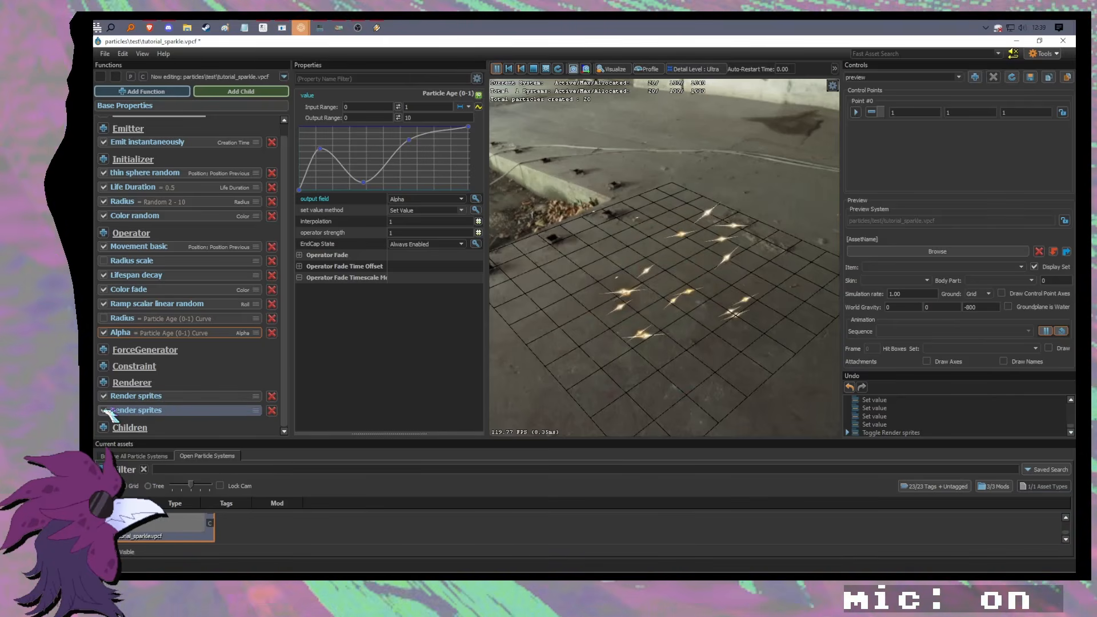
click(172, 396)
scroll(349, 362, down, 5)
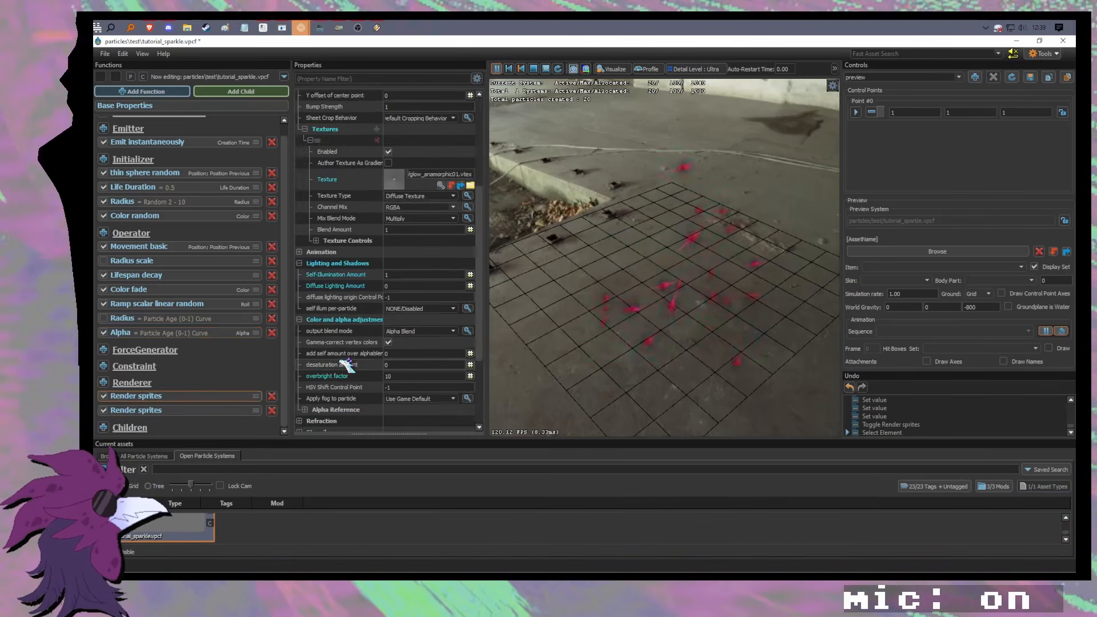
Step: Set the first Render sprites' alpha scale to Collection Time with Curve mapping
scroll(345, 361, up, 5)
click(338, 175)
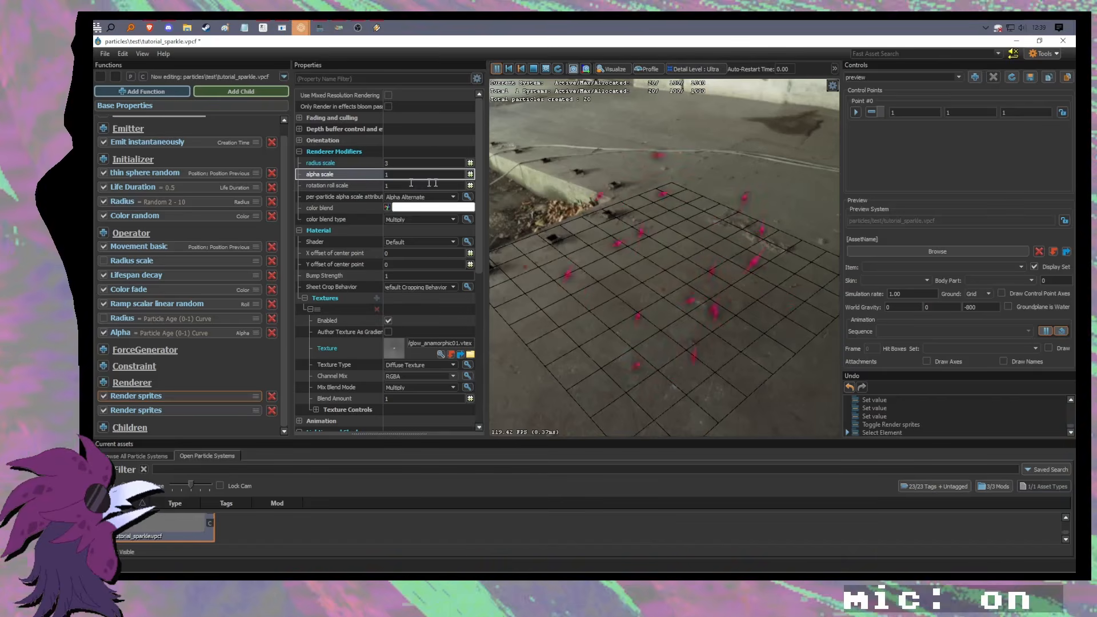
click(470, 175)
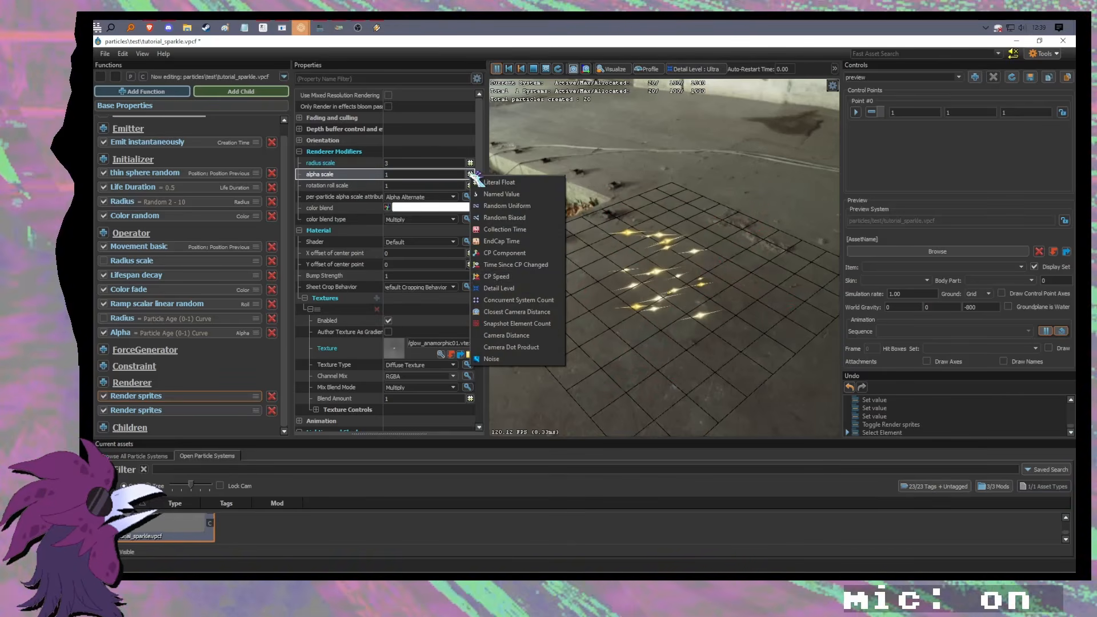
click(535, 231)
click(461, 185)
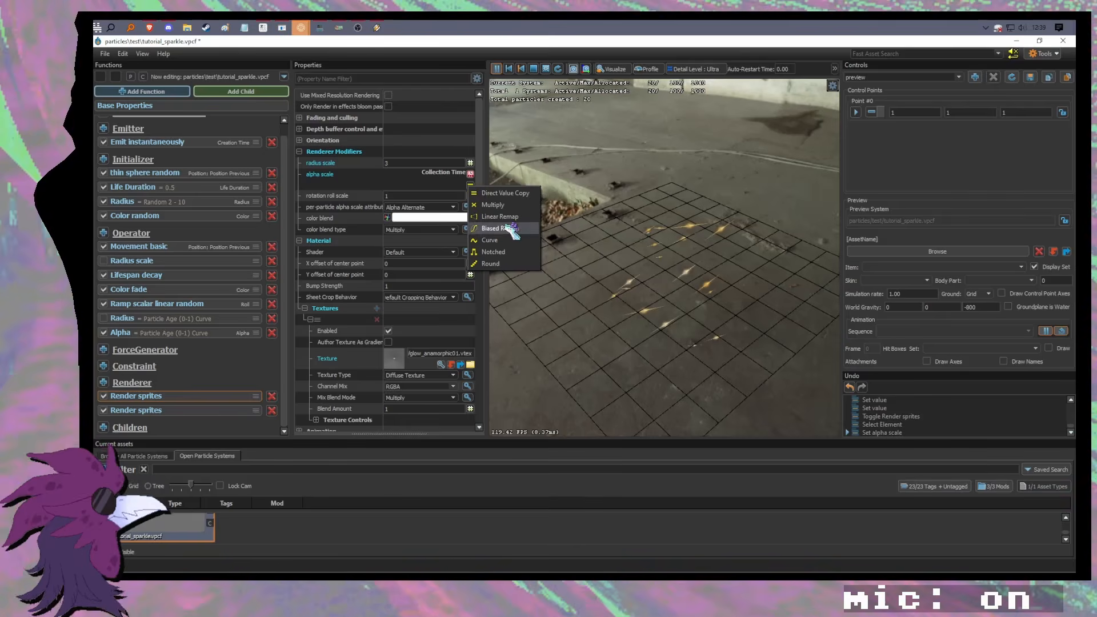
click(504, 246)
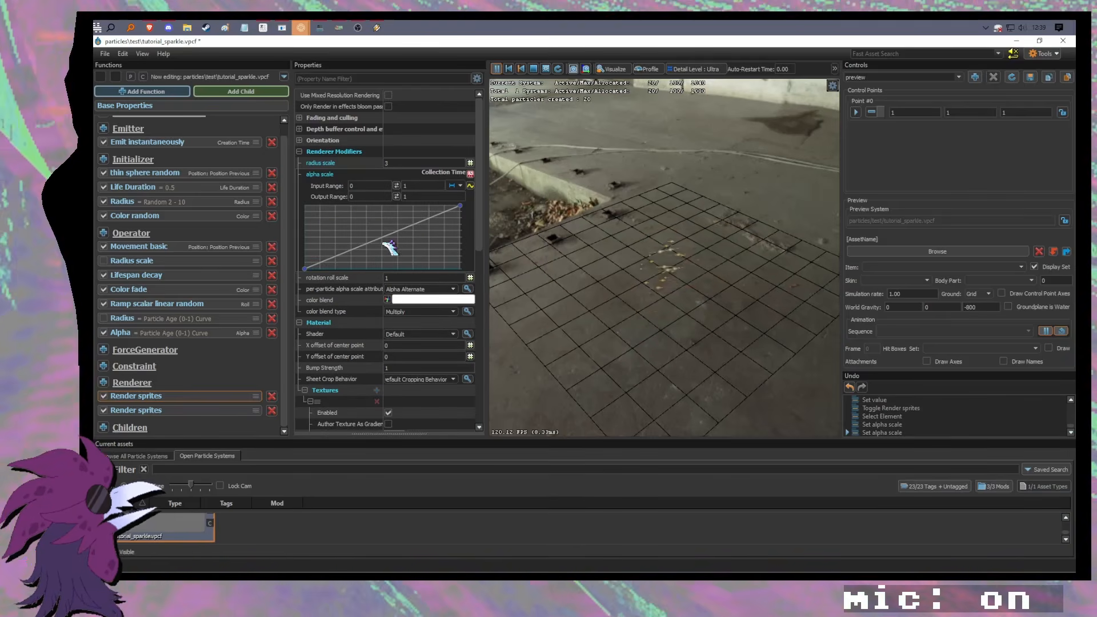
Step: Shape the alpha scale curve into a wave with a last dip at about (0.88, 0.74), and make its input range loop
mouse_move(388, 245)
mouse_down()
mouse_move(345, 219)
mouse_move(384, 252)
mouse_up()
mouse_move(432, 217)
mouse_down()
mouse_move(425, 209)
mouse_move(437, 251)
mouse_move(444, 223)
mouse_up()
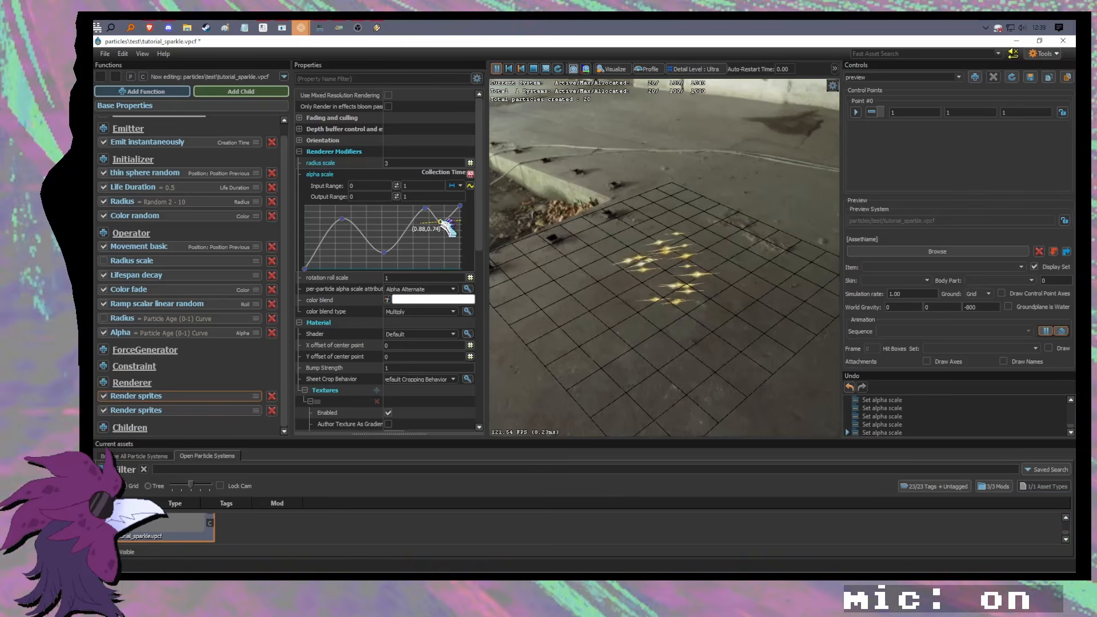
click(460, 186)
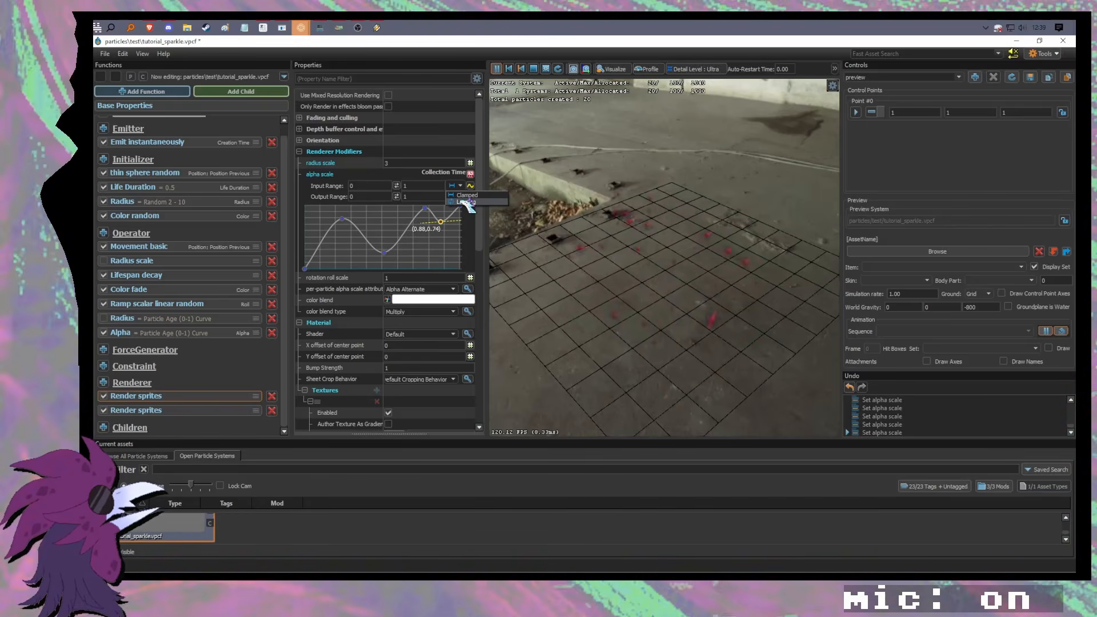
click(466, 202)
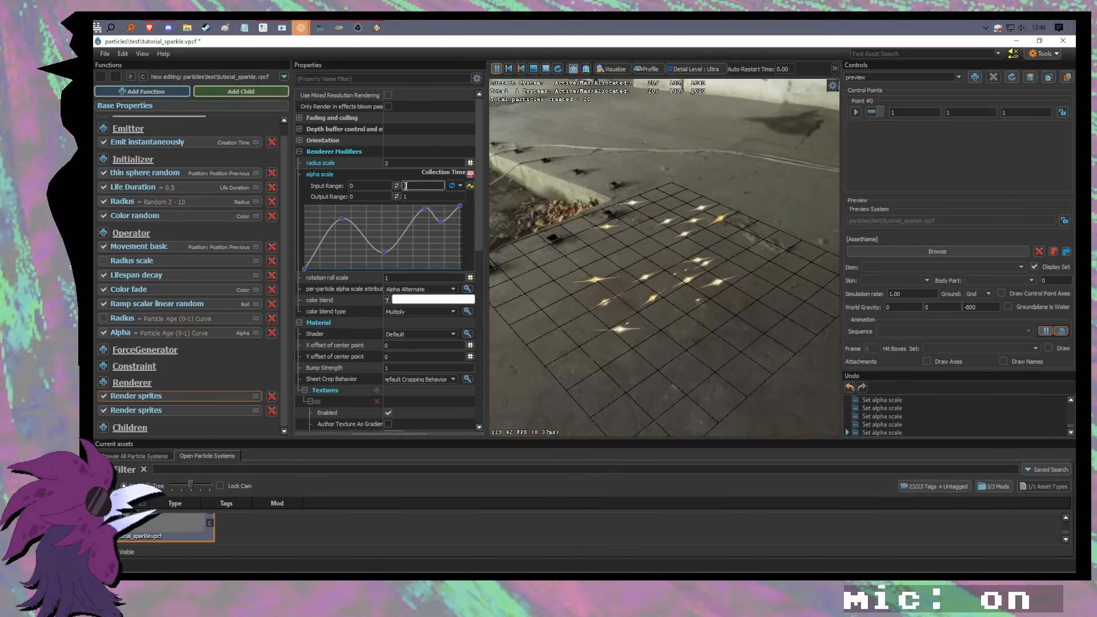
click(411, 197)
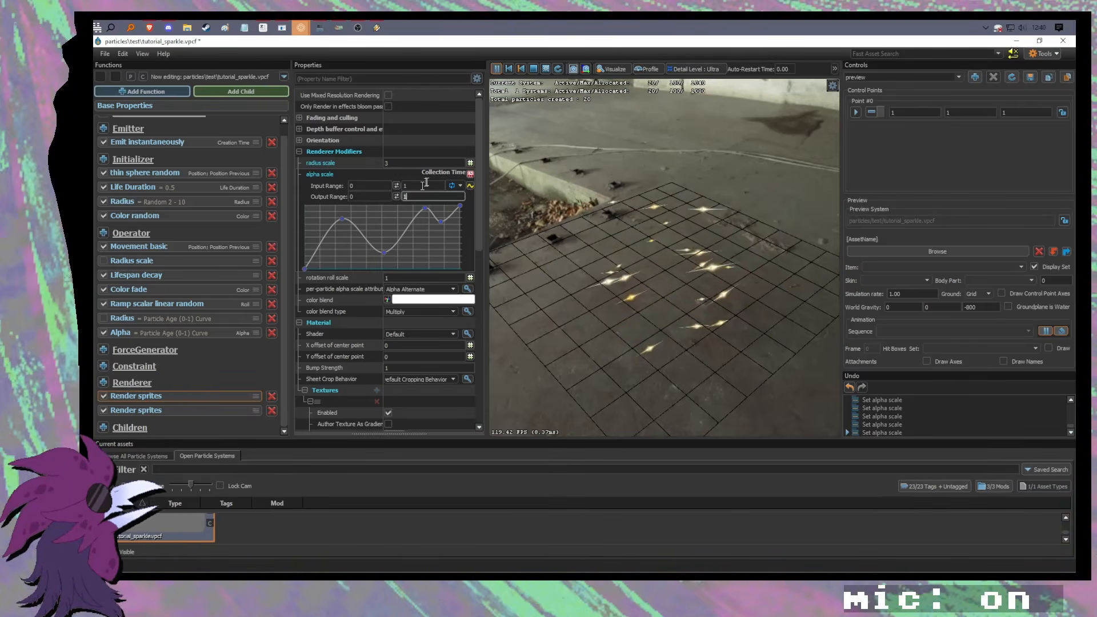
Step: Return the first Render sprites' alpha scale to Literal Float
click(470, 174)
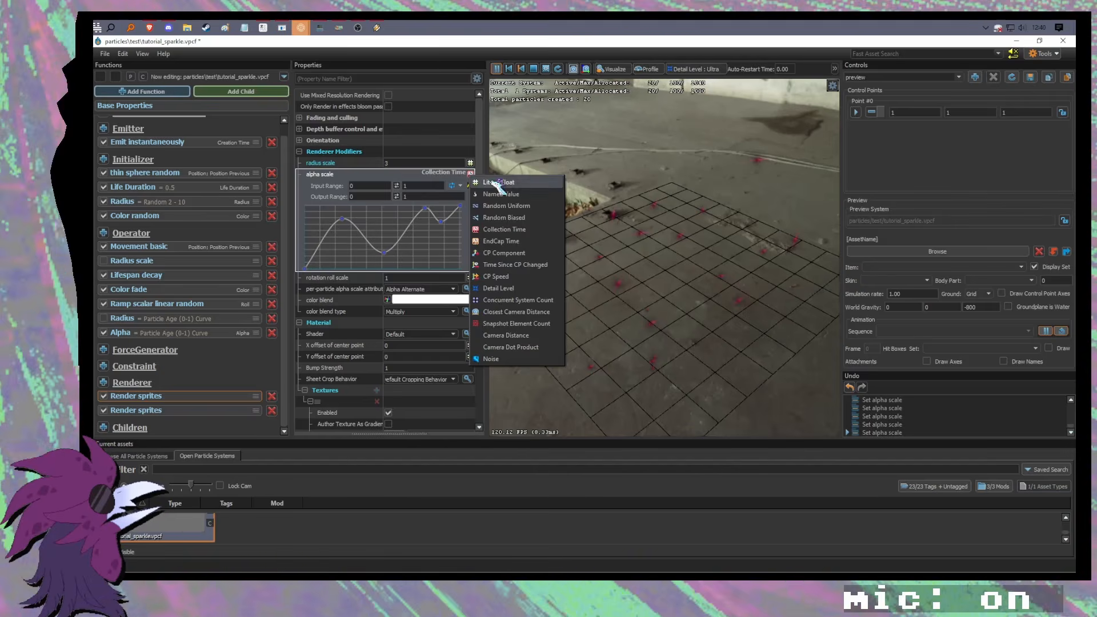
click(488, 181)
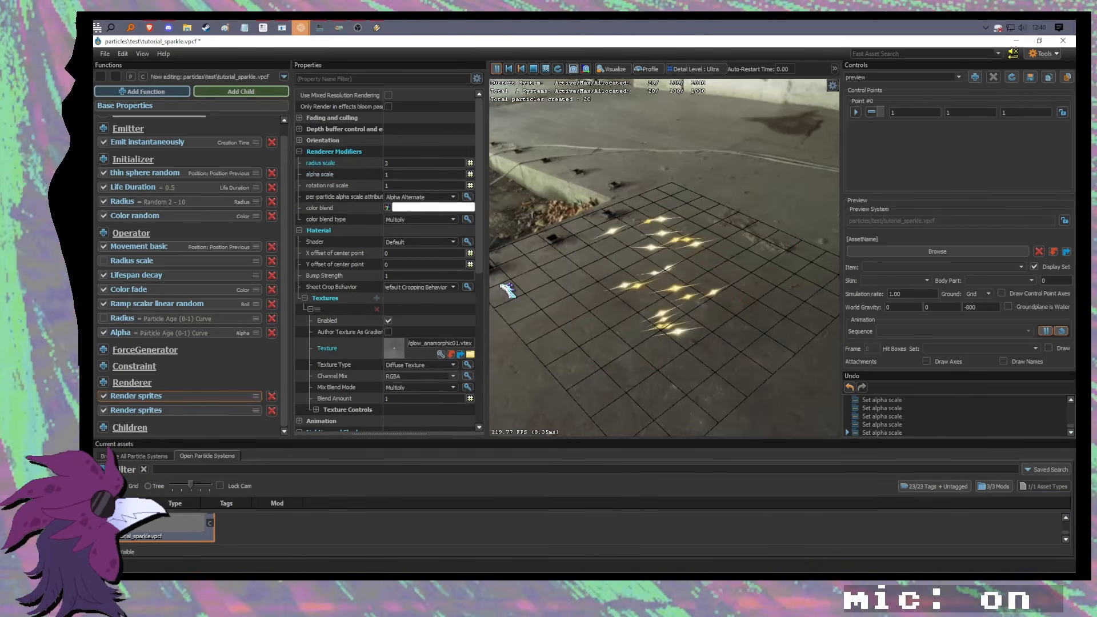
drag(508, 284, 590, 304)
Step: Disable the Alpha curve operator and re-enable the Radius curve operator
click(157, 334)
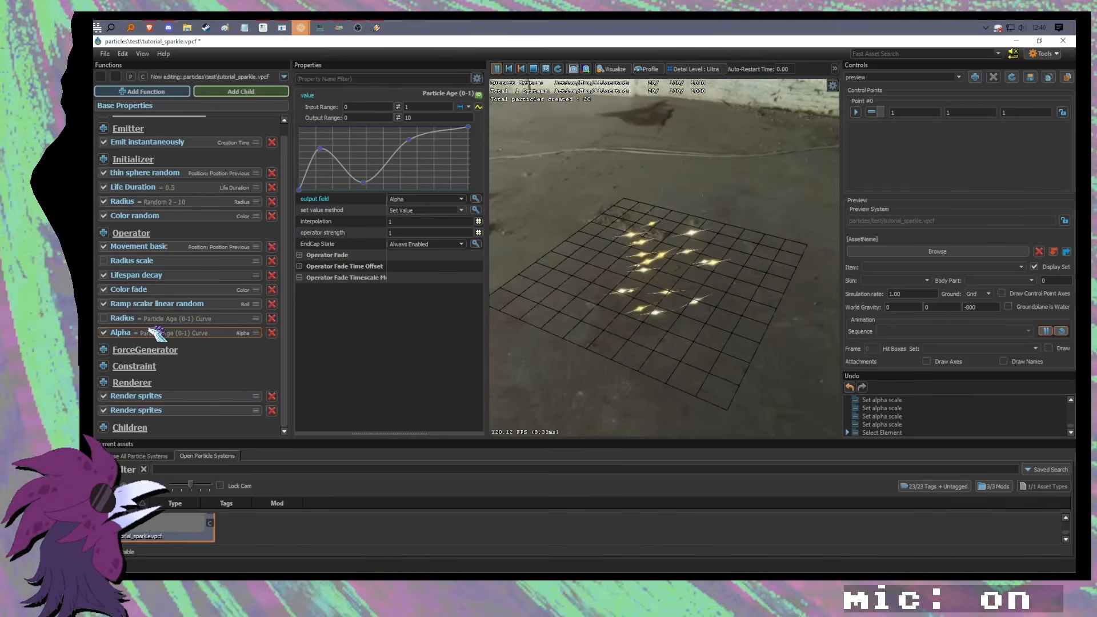
click(104, 333)
click(104, 319)
click(152, 318)
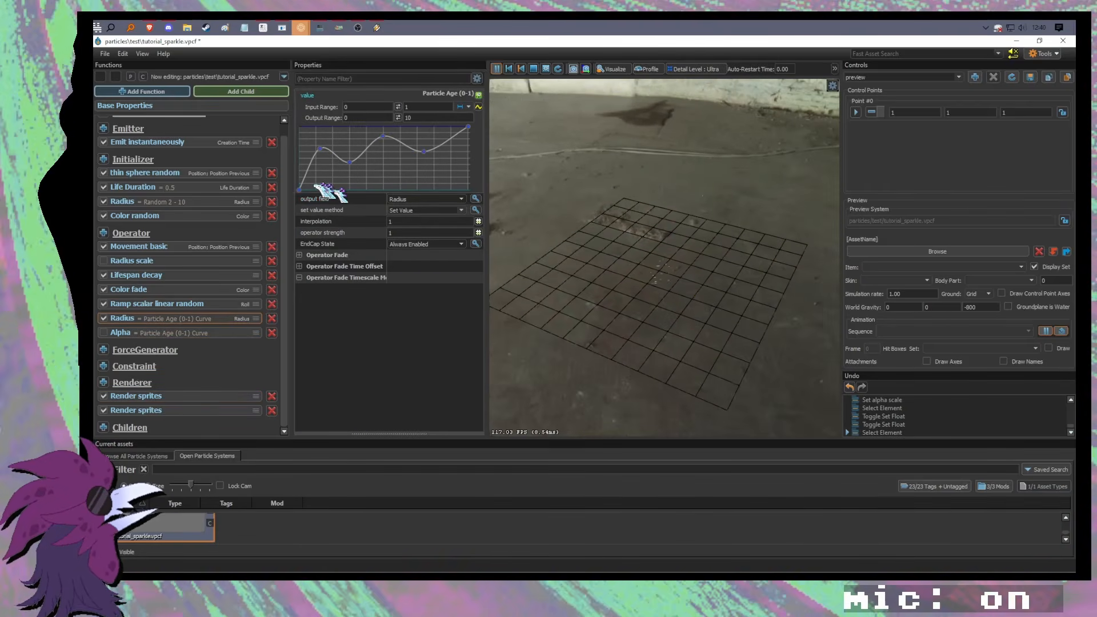
Step: Reshape the radius curve to start near maximum and end at 0, with control points at about (0.15, 9.37) and (0.71, 2.24)
drag(300, 189, 299, 131)
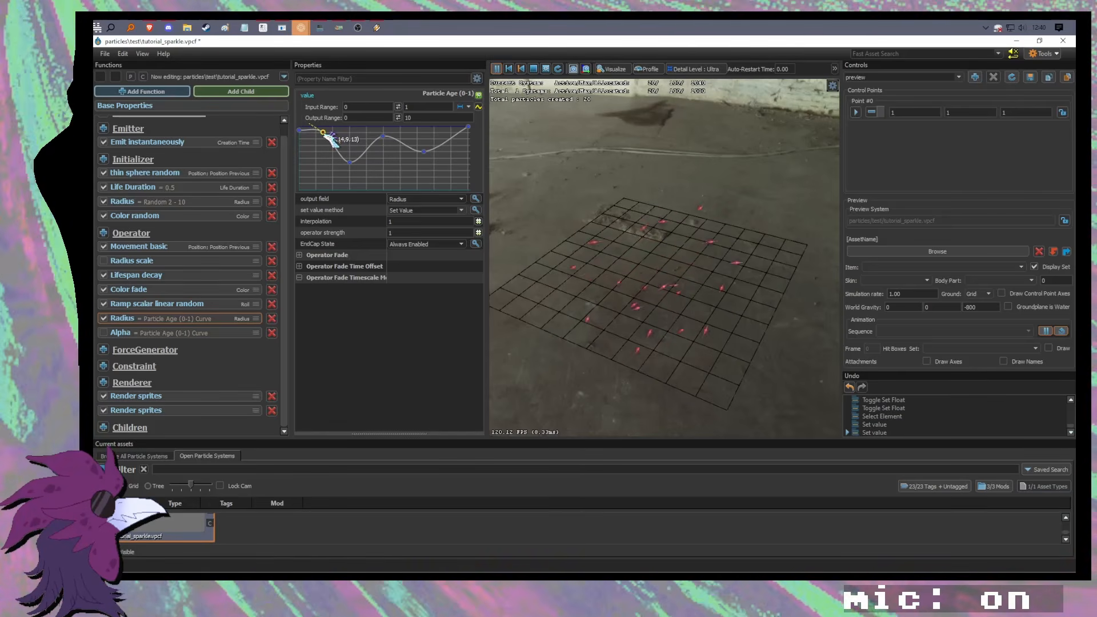
drag(422, 149, 421, 159)
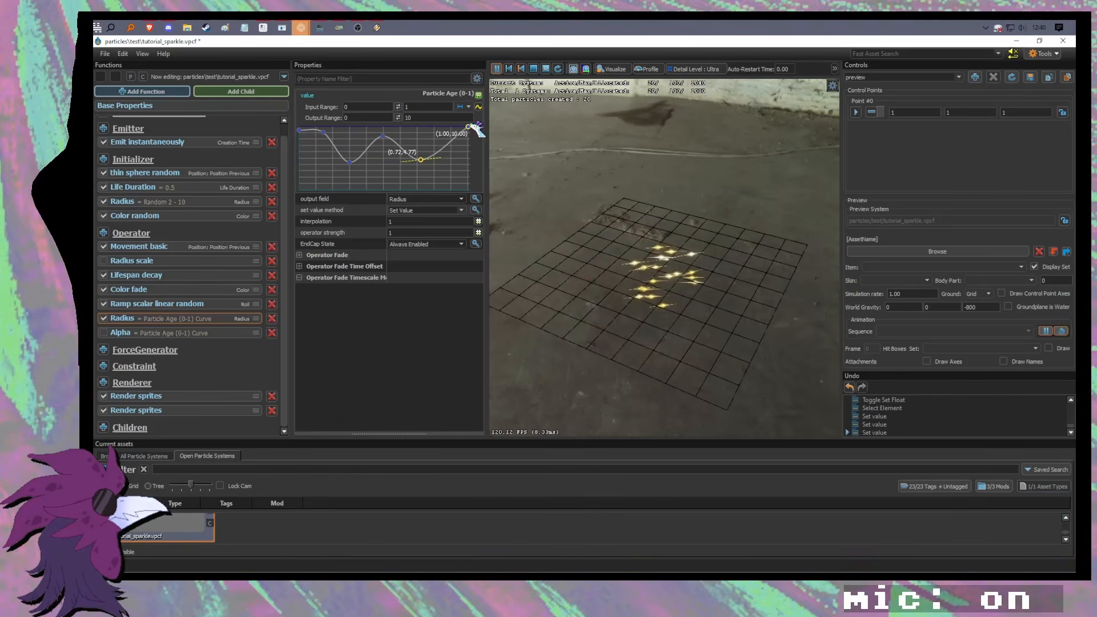
drag(469, 127, 420, 175)
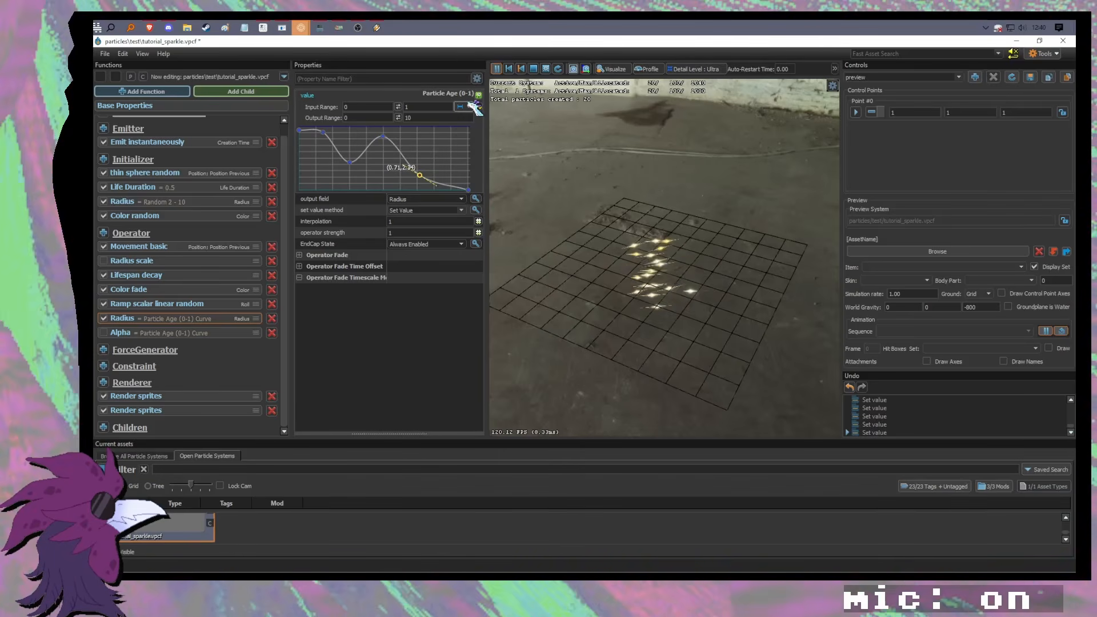
drag(350, 162, 325, 131)
Step: Set the radius curve's output range maximum to 15 and move its last inner control point to about (0.73, 4)
click(437, 120)
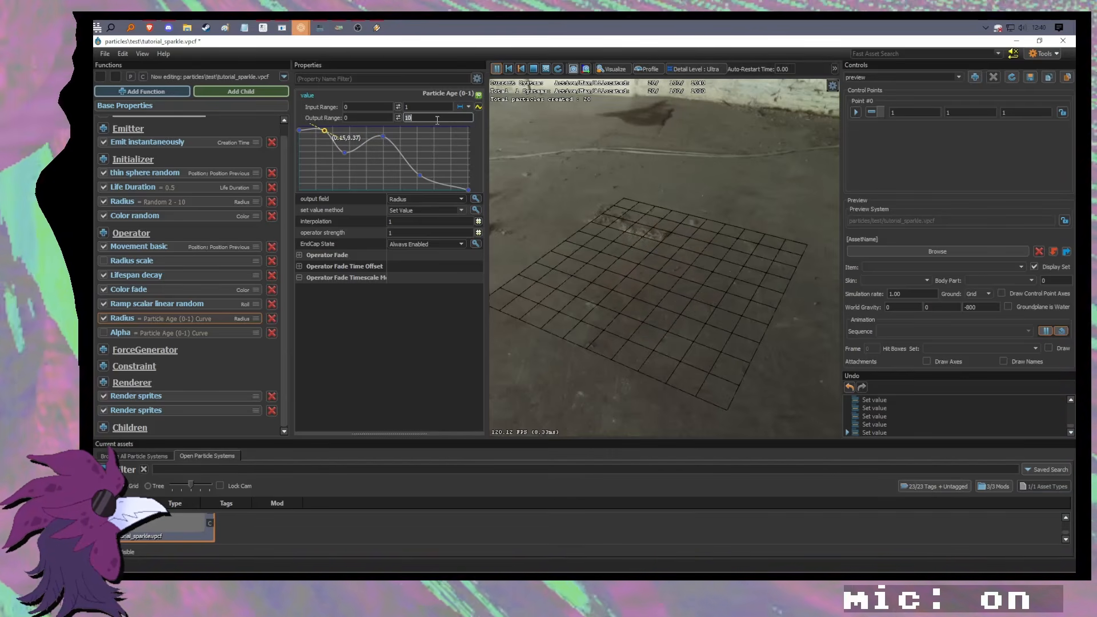
key(BackSpace)
text(5)
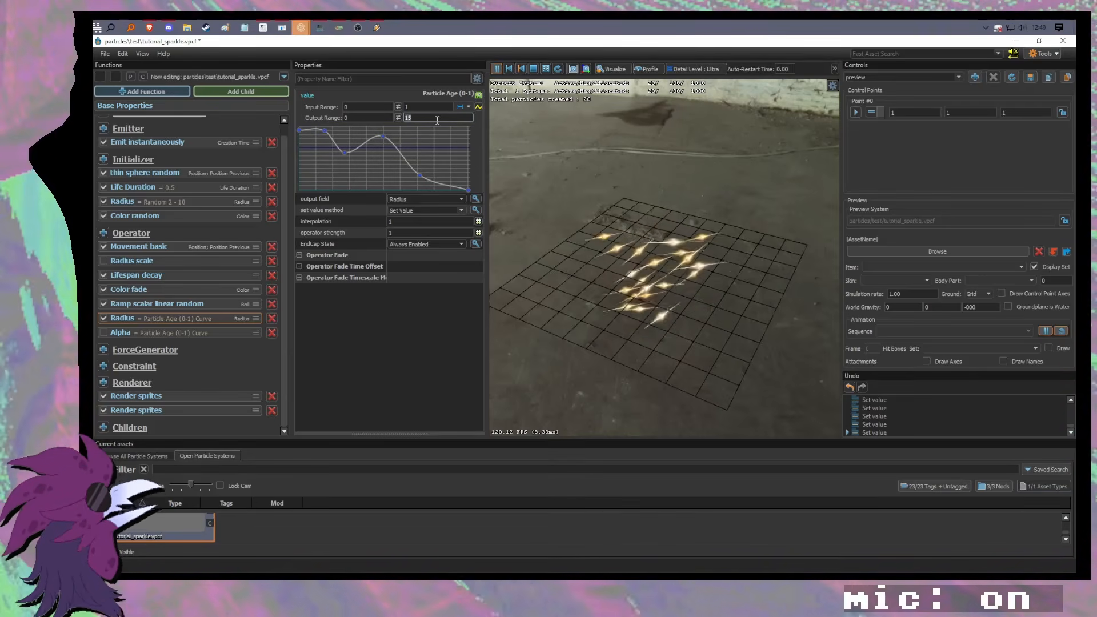
click(420, 173)
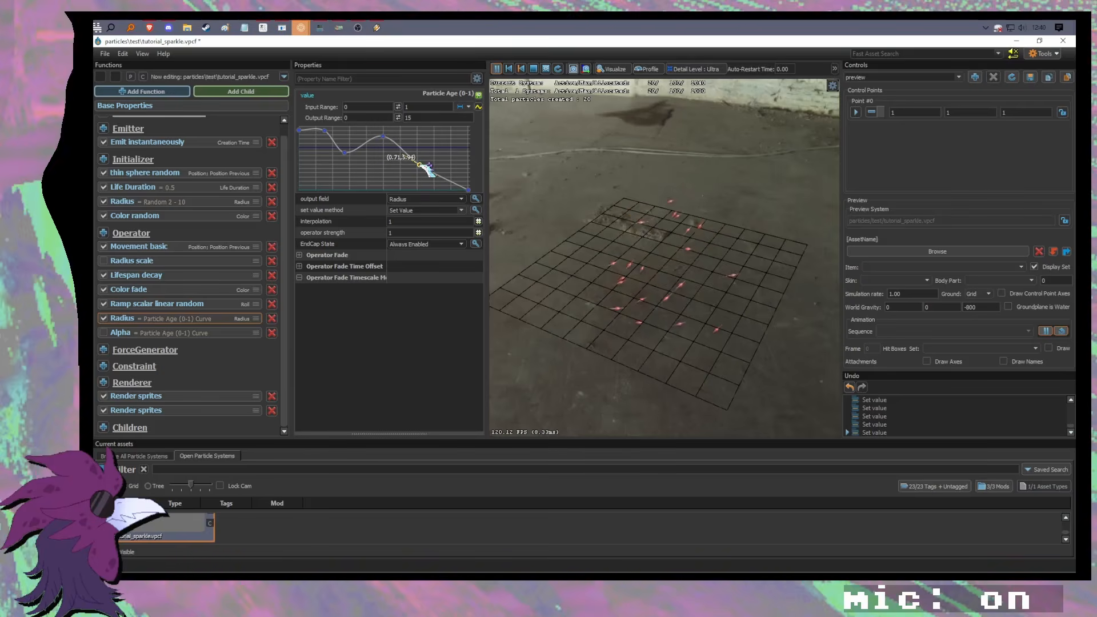
drag(420, 165, 423, 173)
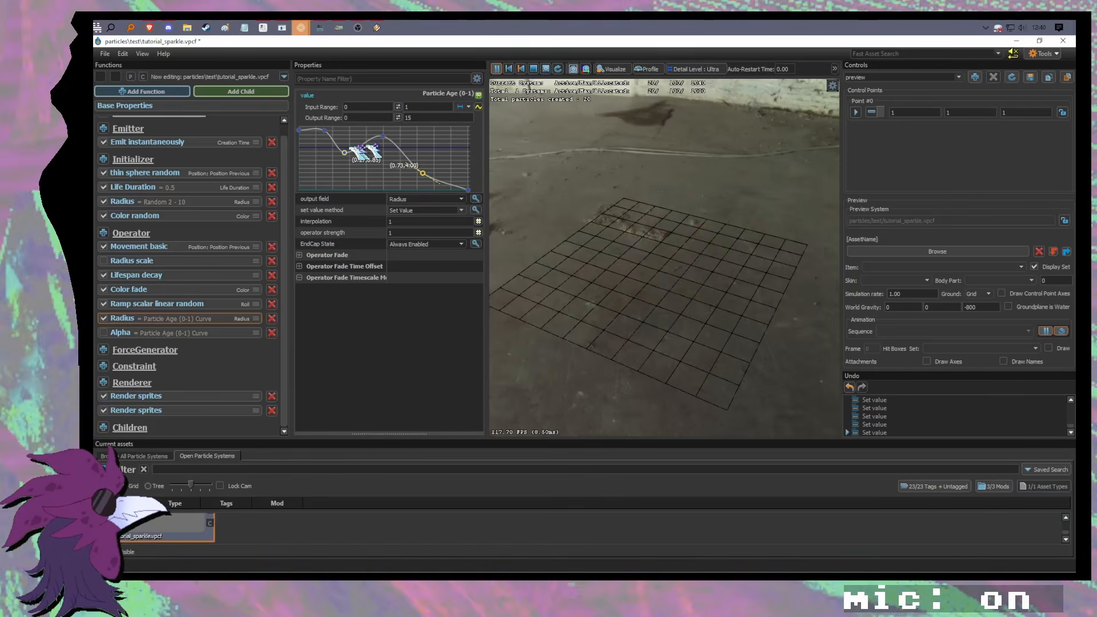
Step: Reshape the radius curve with a mid-life dip followed by a bump, and move its last inner control point to about (0.69, 3.6)
drag(344, 153, 349, 168)
drag(392, 137, 351, 162)
drag(423, 173, 416, 175)
drag(561, 230, 551, 260)
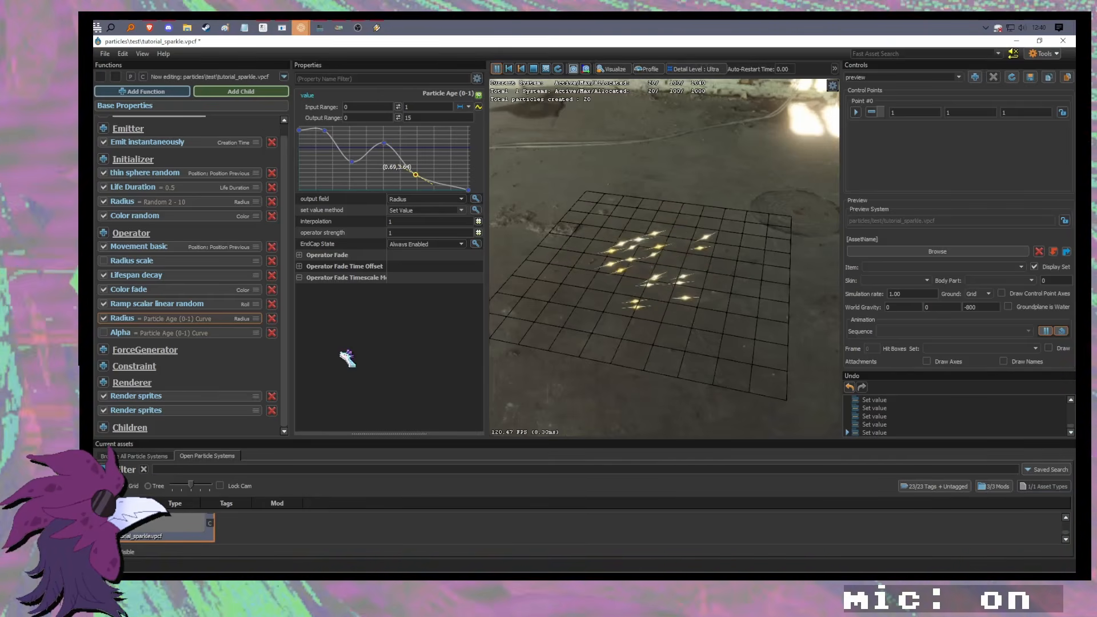
click(165, 411)
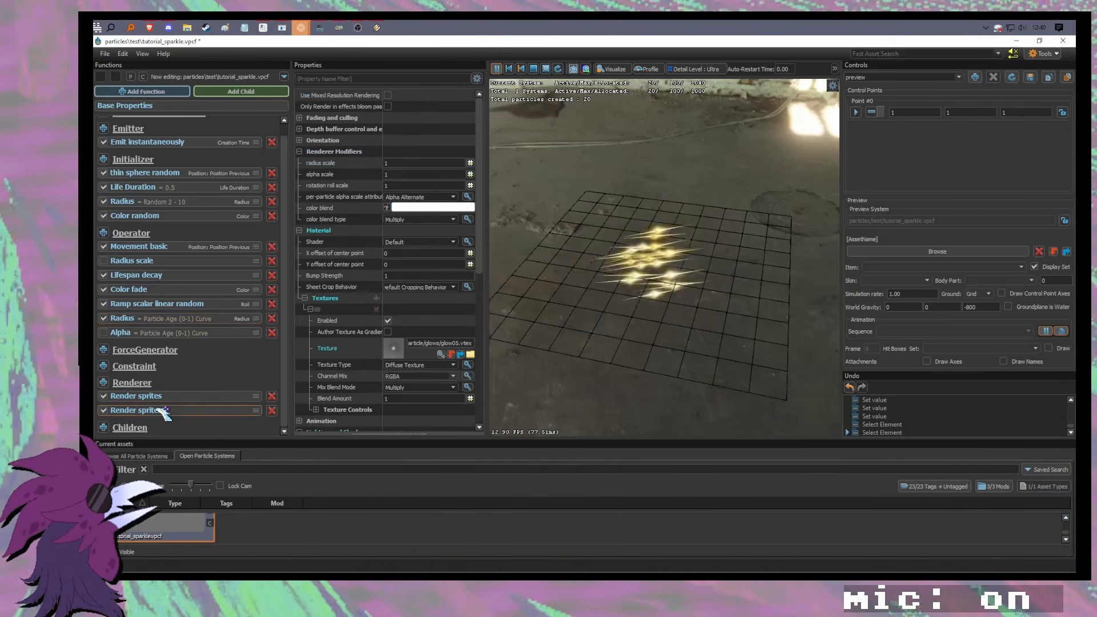
key(w)
mouse_move(706, 310)
mouse_down()
mouse_move(674, 337)
mouse_move(705, 311)
mouse_move(689, 292)
mouse_move(683, 234)
mouse_move(683, 280)
mouse_move(711, 319)
mouse_up()
key(s)
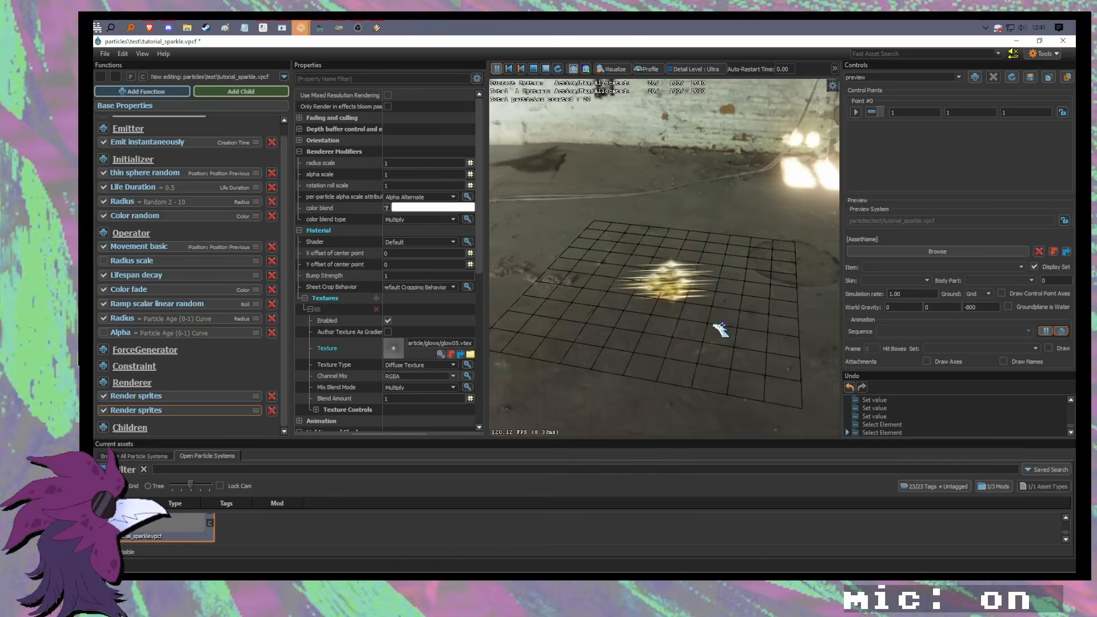
click(161, 318)
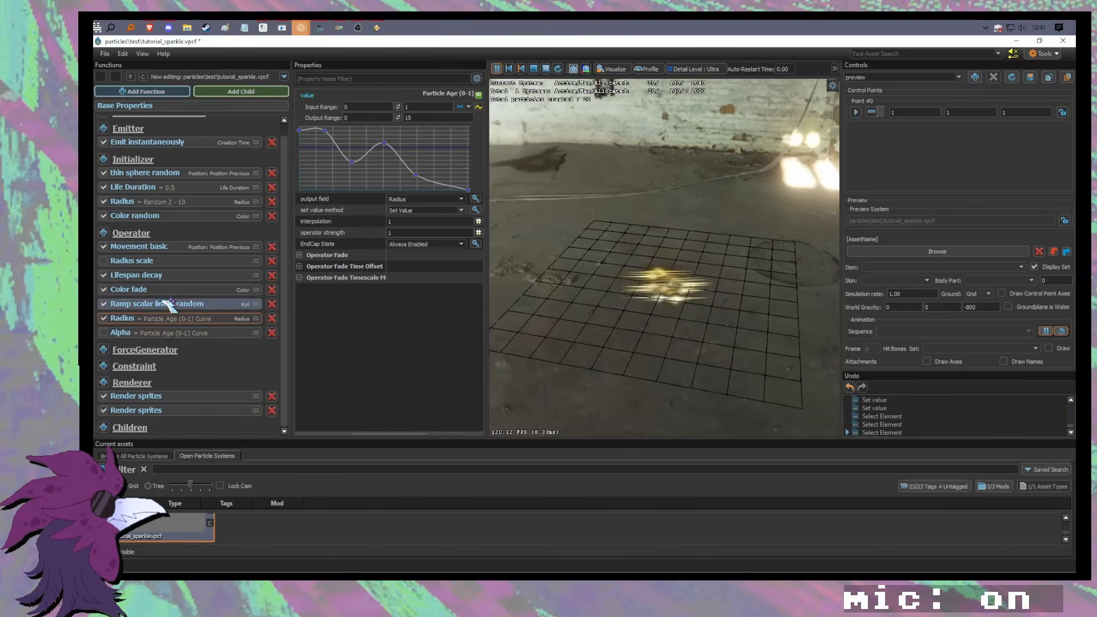
Step: Set the Ramp scalar linear random operator's roll ramp rate to a minimum of -1 and a maximum of 1
click(170, 302)
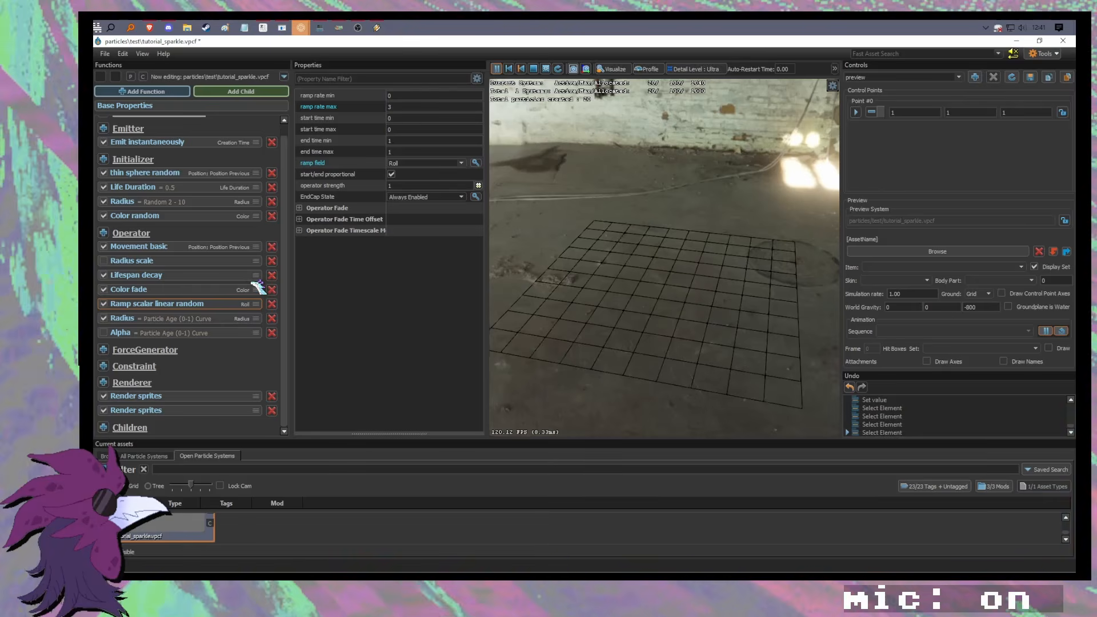
click(412, 96)
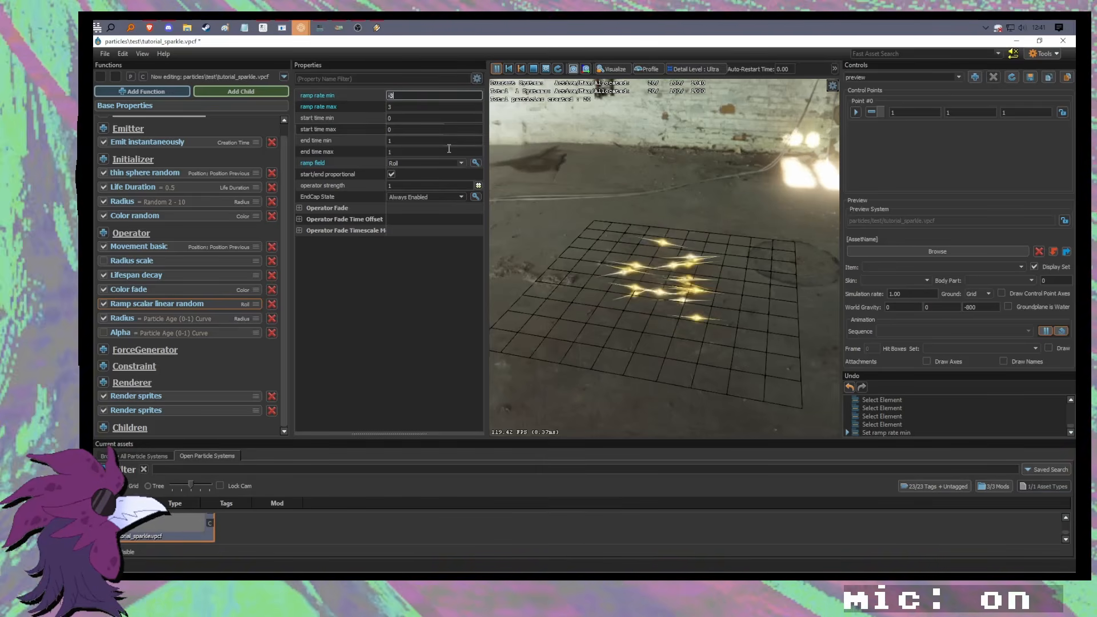
drag(591, 274, 595, 276)
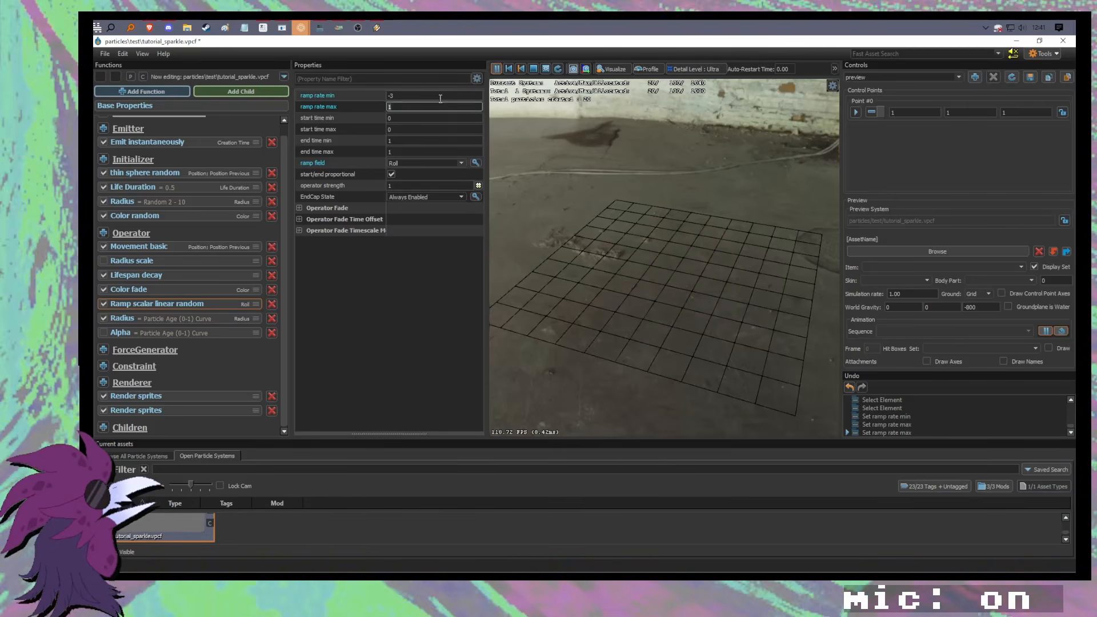
key(shift+Tab)
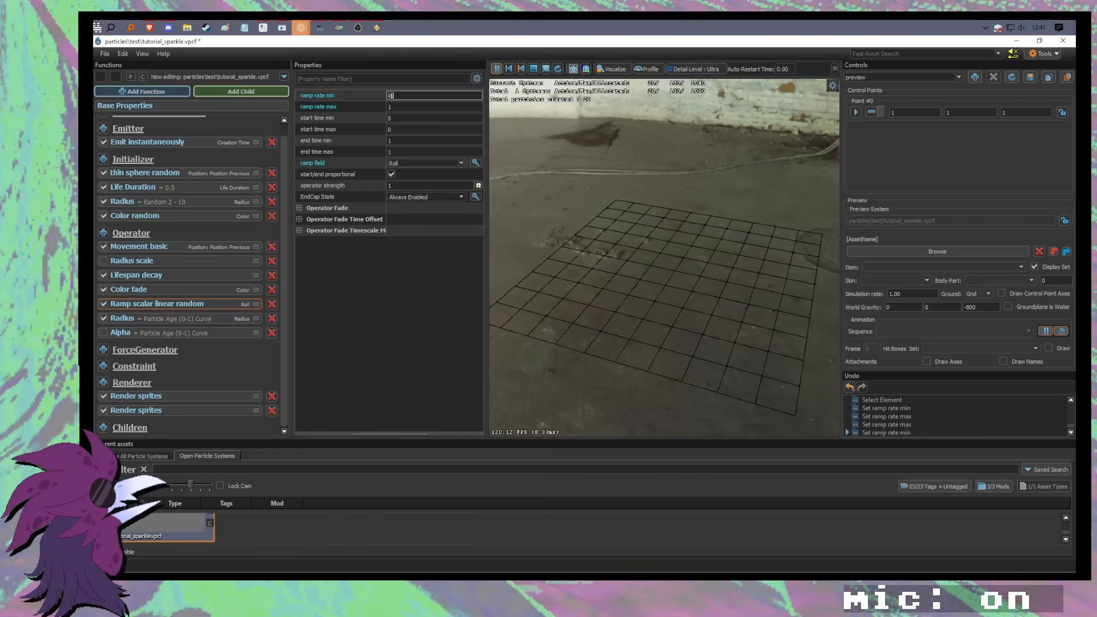
scroll(722, 201, down, 3)
drag(722, 200, 663, 197)
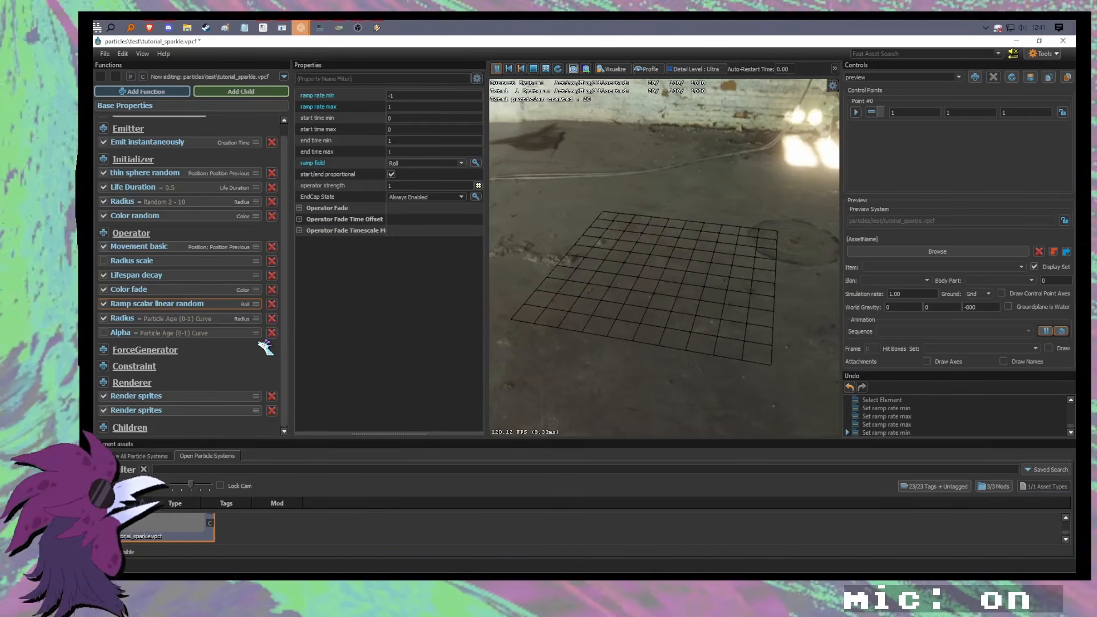
scroll(196, 297, up, 1)
scroll(206, 228, down, 1)
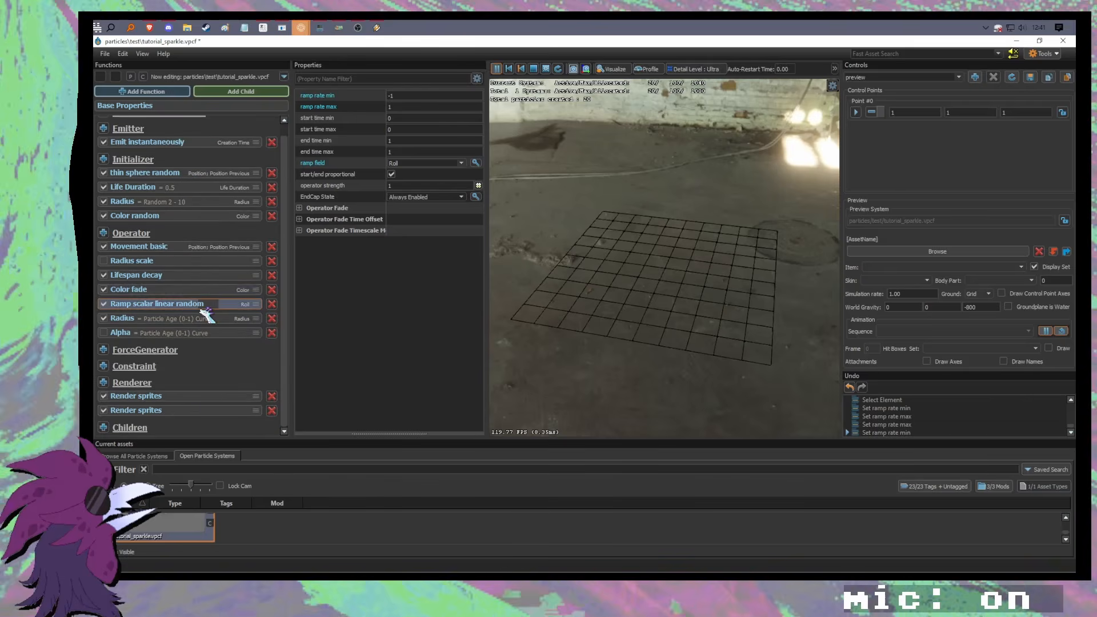
scroll(214, 297, up, 1)
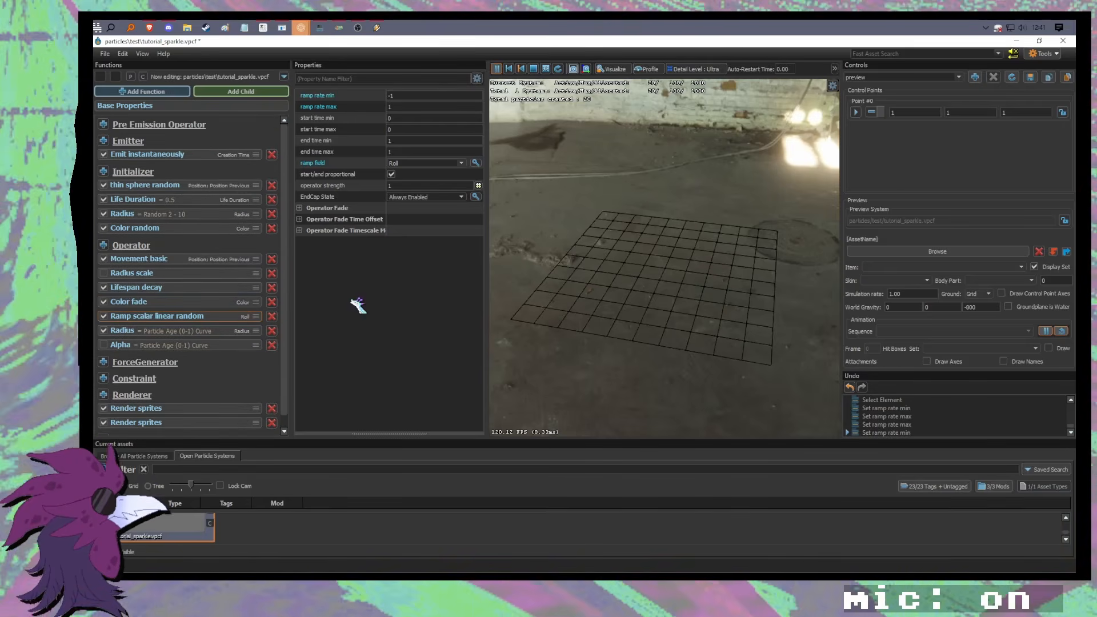
Step: Try a distance max of 100 on the thin sphere random initializer and reduce it to a single-digit value
click(165, 156)
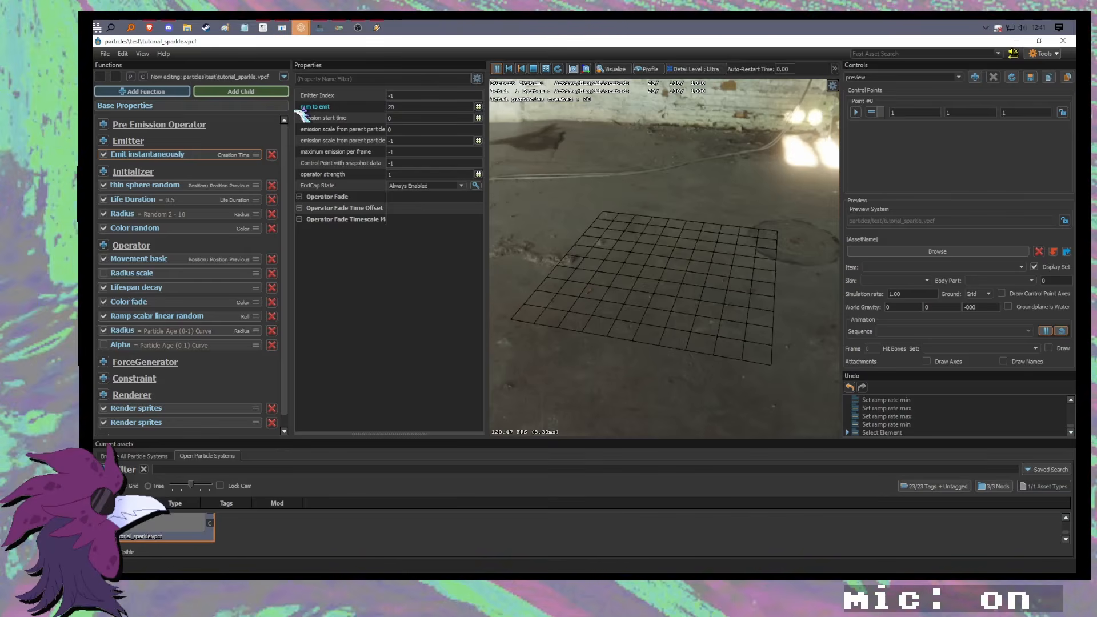
click(175, 185)
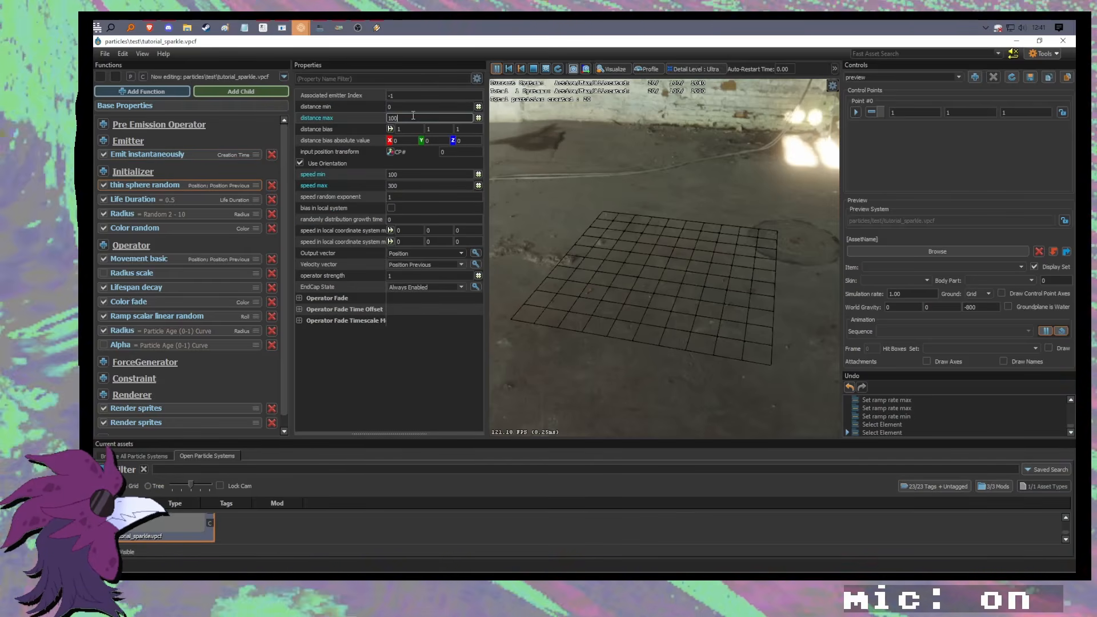
key(BackSpace)
key(BackSpace)
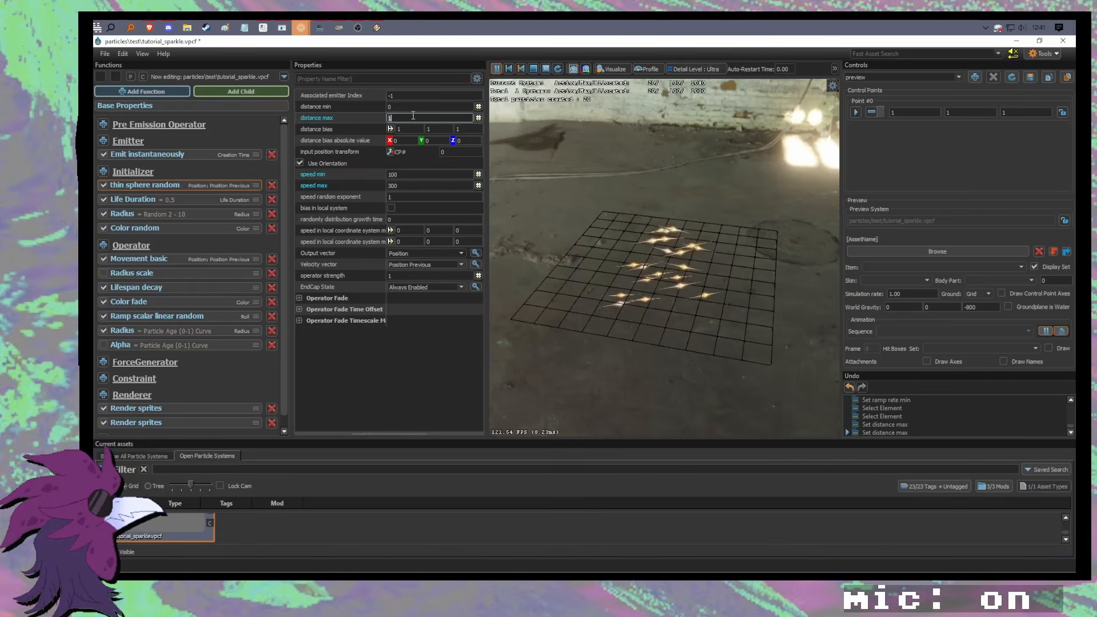
Step: Set the distance max of the thin sphere random initializer to 4 and check the spread in the preview
key(BackSpace)
text(4)
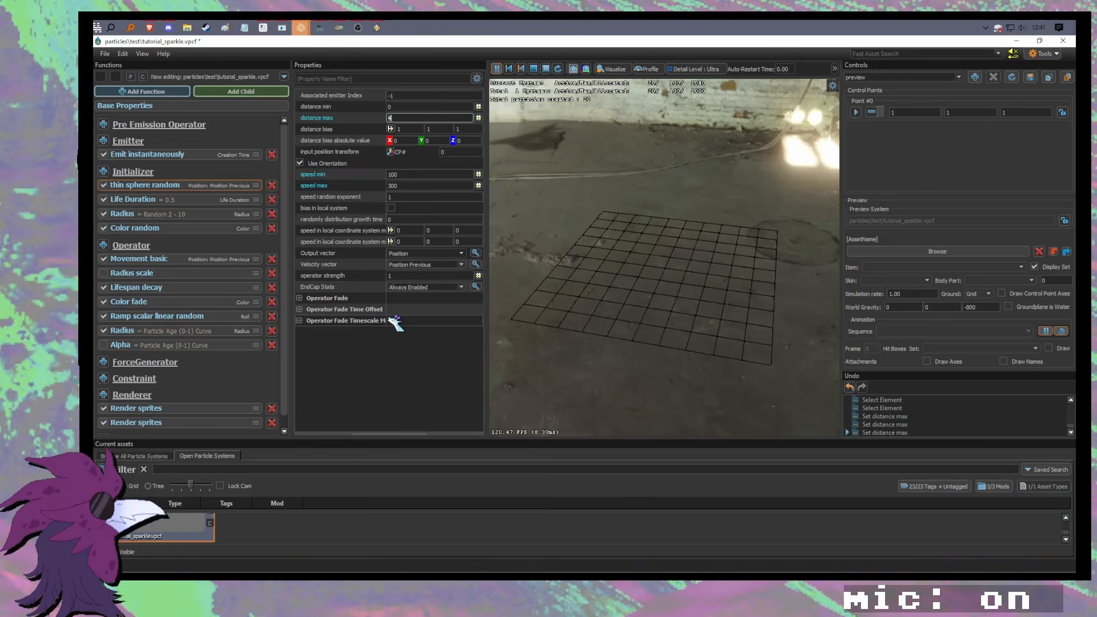
drag(629, 258, 629, 331)
drag(722, 431, 723, 385)
key(w)
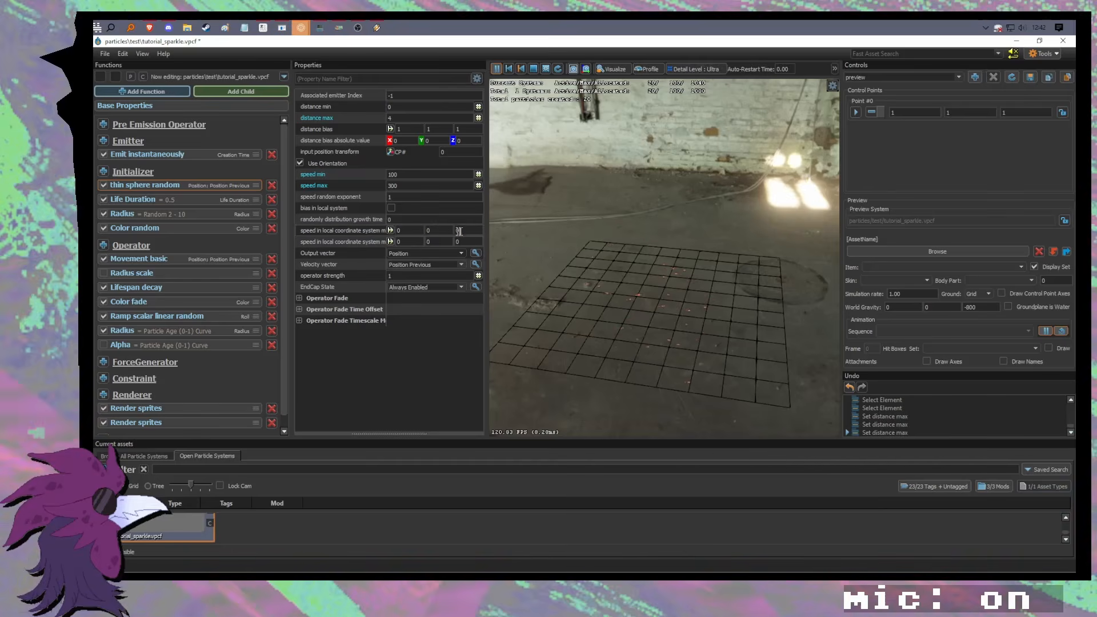
Step: Set the Z component of the initializer's minimum speed in local coordinate system to 1000 and inspect the effect
text(00)
key(Return)
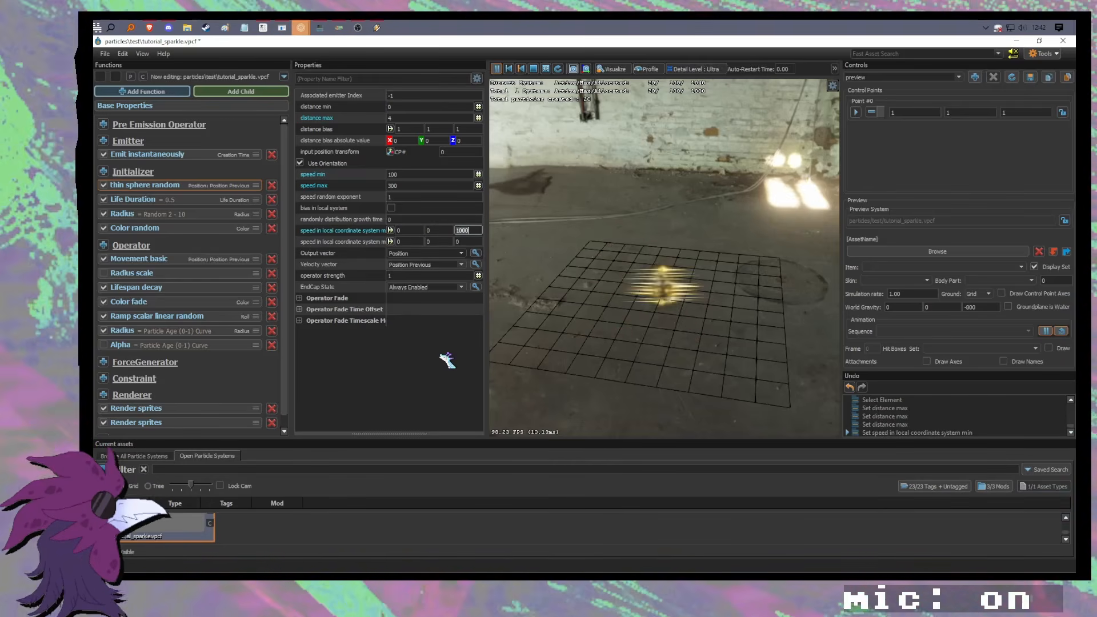
drag(664, 257, 691, 321)
key(w)
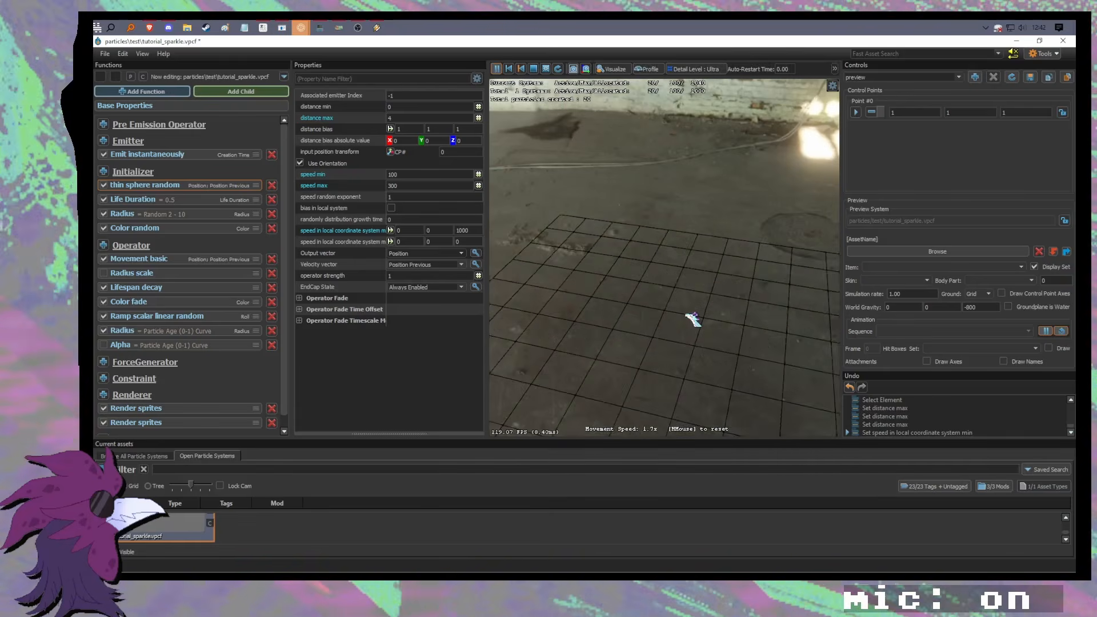
Step: Reduce the Z component of the minimum local coordinate system speed to 0, and raise it to 100
double_click(464, 230)
text(0)
key(Return)
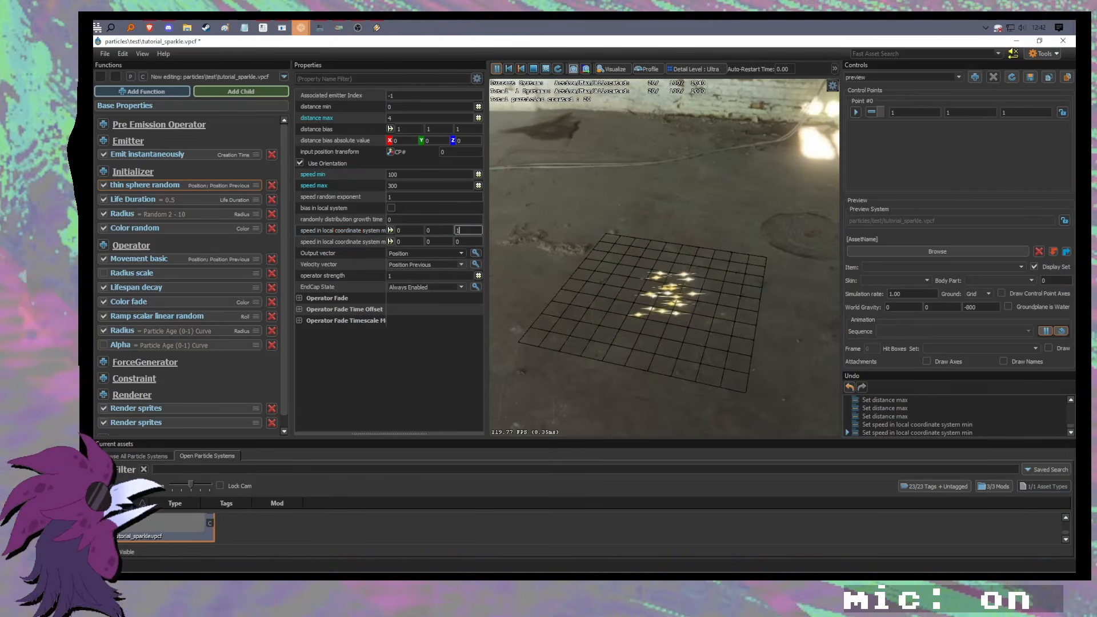
key(BackSpace)
text(100)
key(Return)
Step: Try a Y component of 1000 for the minimum local coordinate system speed, and return it to 0
click(439, 230)
text(1)
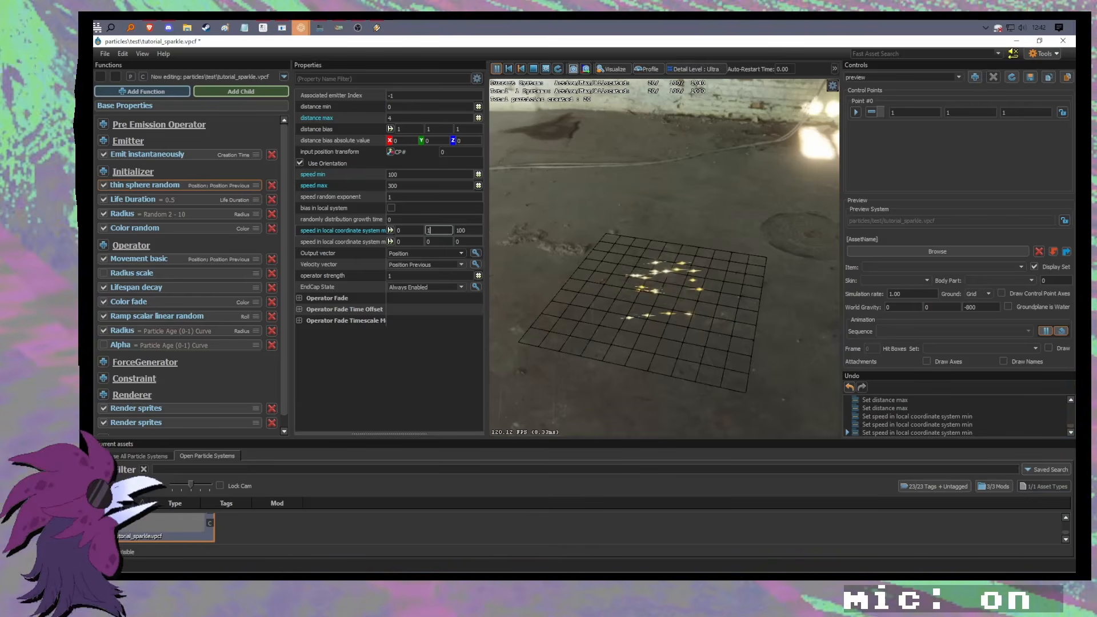
text(000)
key(Return)
drag(628, 257, 645, 229)
click(440, 231)
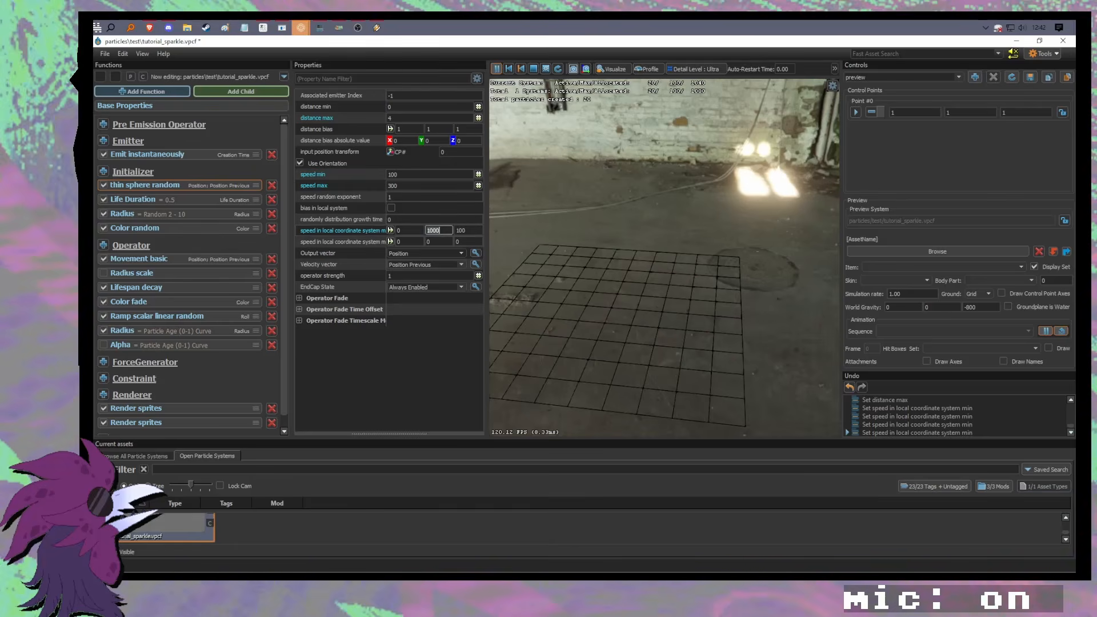
text(0)
key(Return)
Step: Set the Z component of the minimum local coordinate system speed to 300 and save the sparkle particle file
mouse_move(589, 346)
mouse_down()
mouse_move(586, 400)
mouse_move(594, 320)
mouse_move(589, 346)
mouse_up()
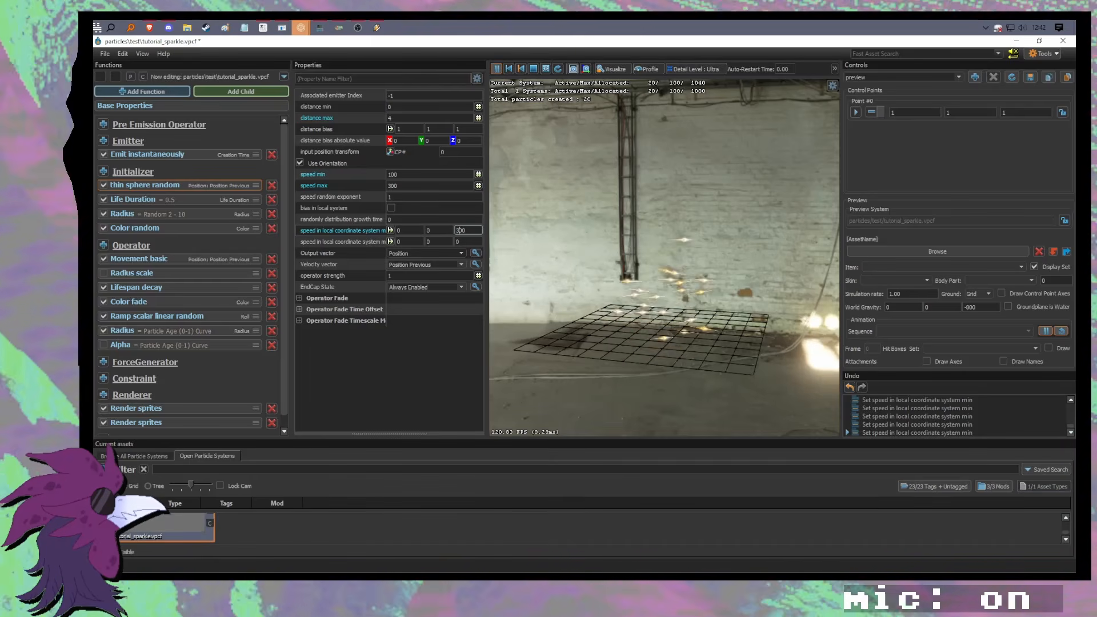
drag(572, 354, 571, 406)
scroll(571, 354, up, 3)
key(w)
drag(722, 343, 709, 312)
key(ctrl+s)
Step: Save a copy of the particle system as tutorial_flash.vpcf in the same test folder
scroll(205, 336, down, 1)
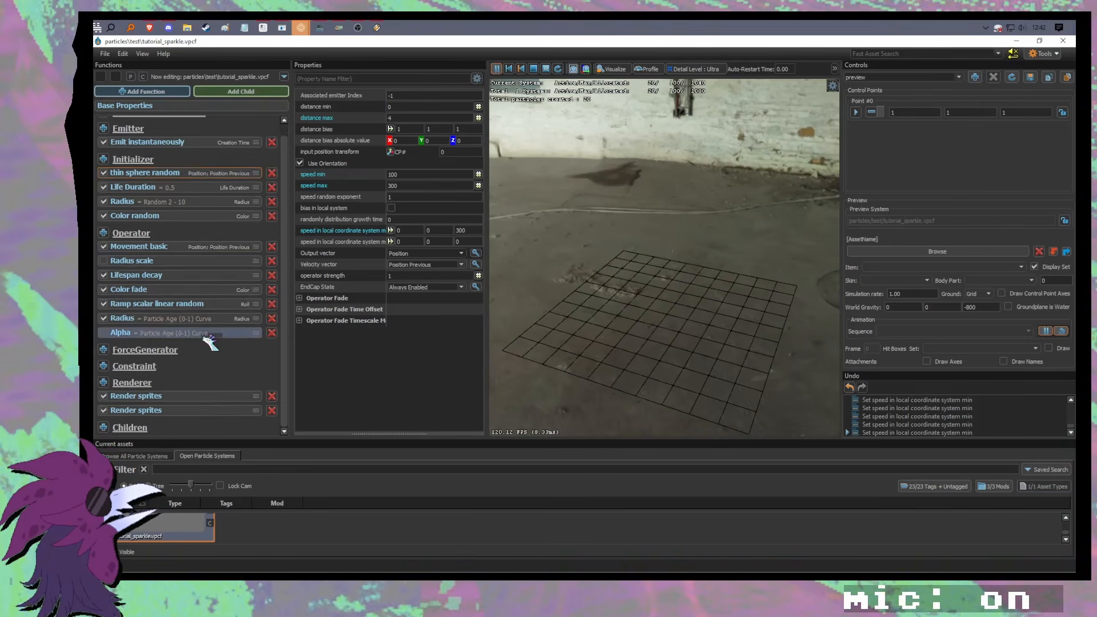
scroll(197, 320, up, 1)
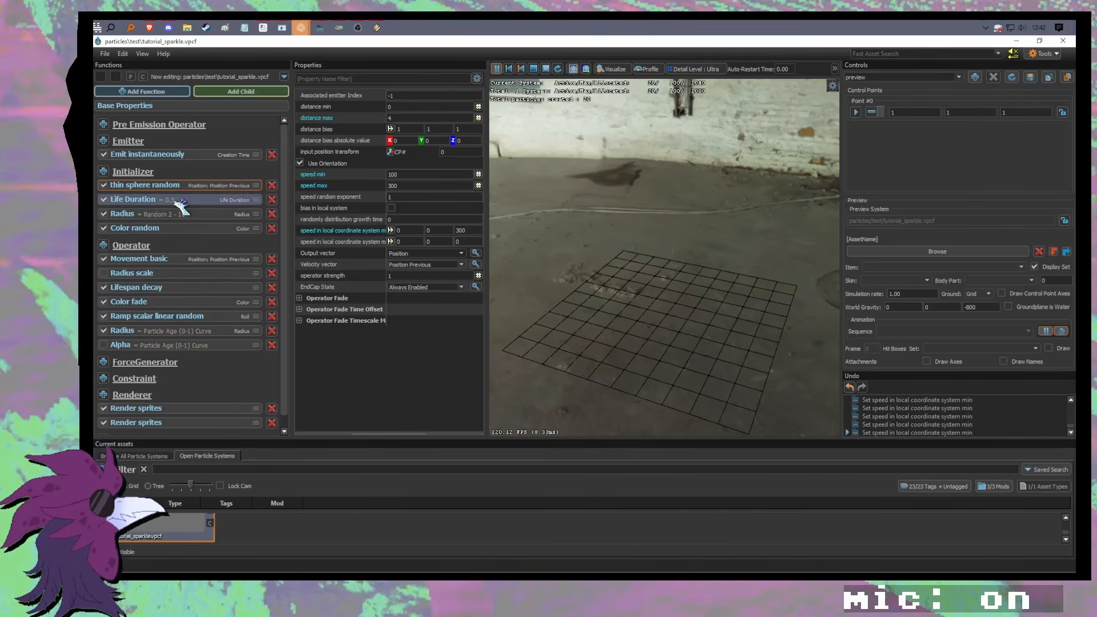
click(105, 54)
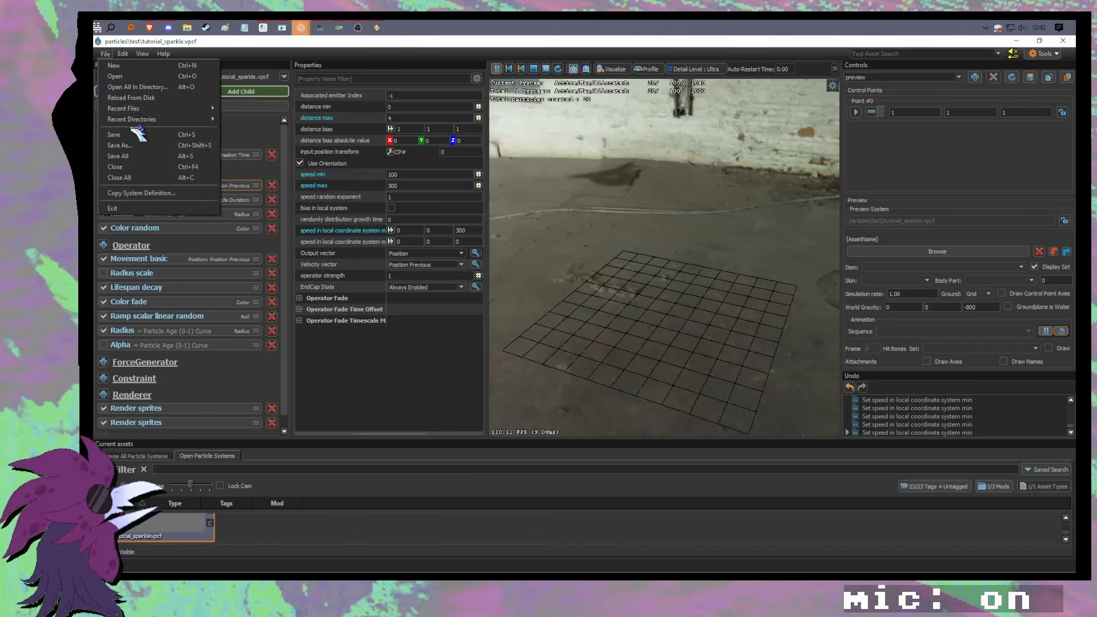
click(137, 146)
click(232, 372)
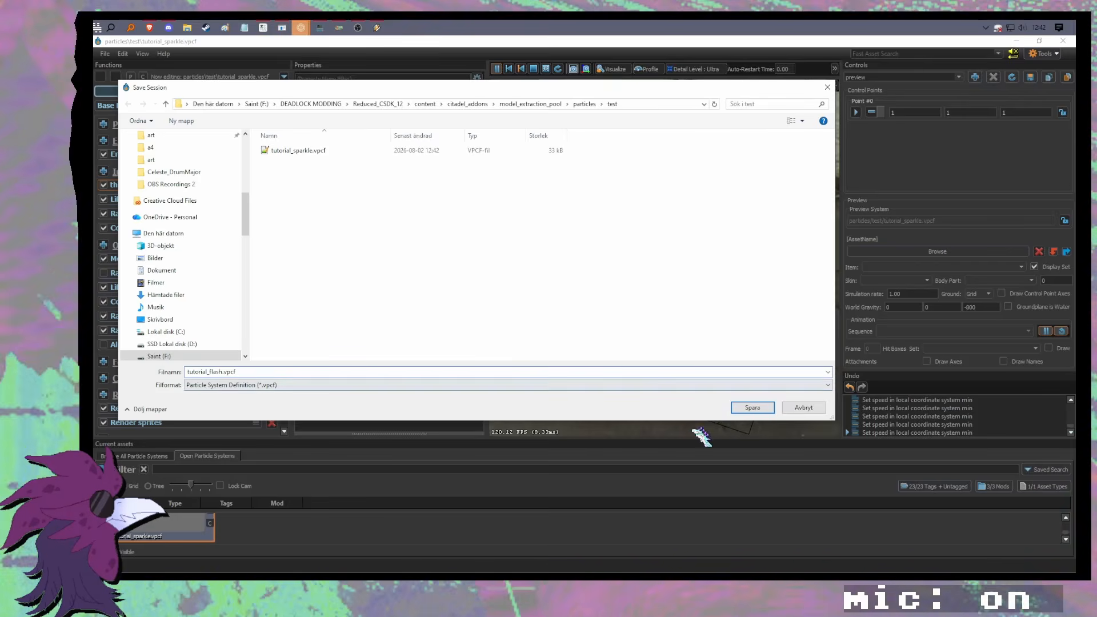
click(752, 407)
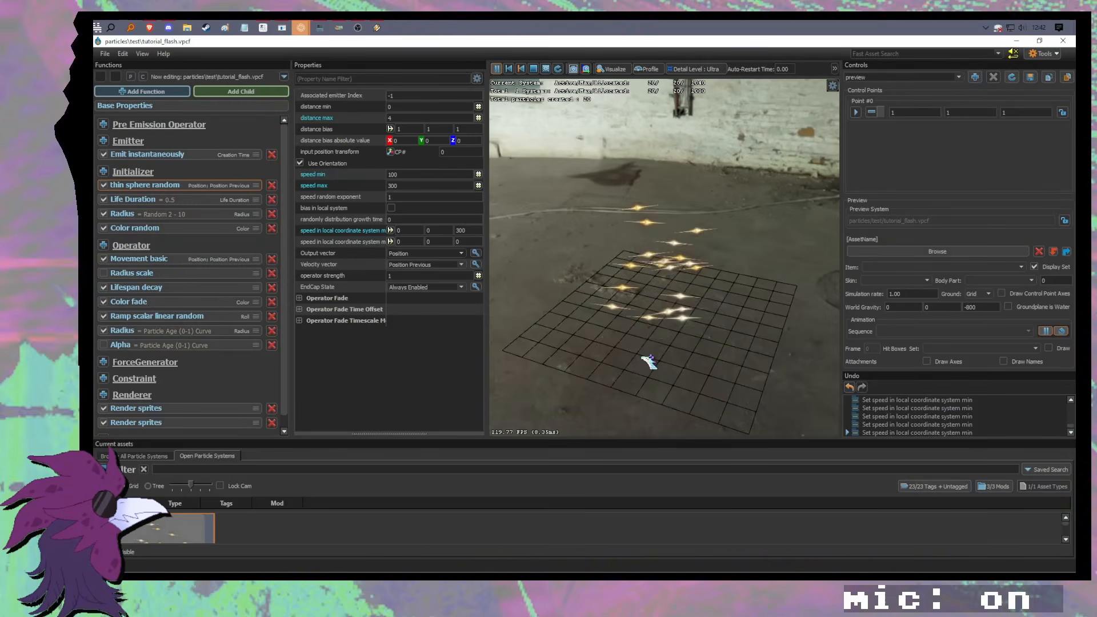
Step: Remove both Render sprites renderers from the tutorial_flash particle system
scroll(185, 368, down, 1)
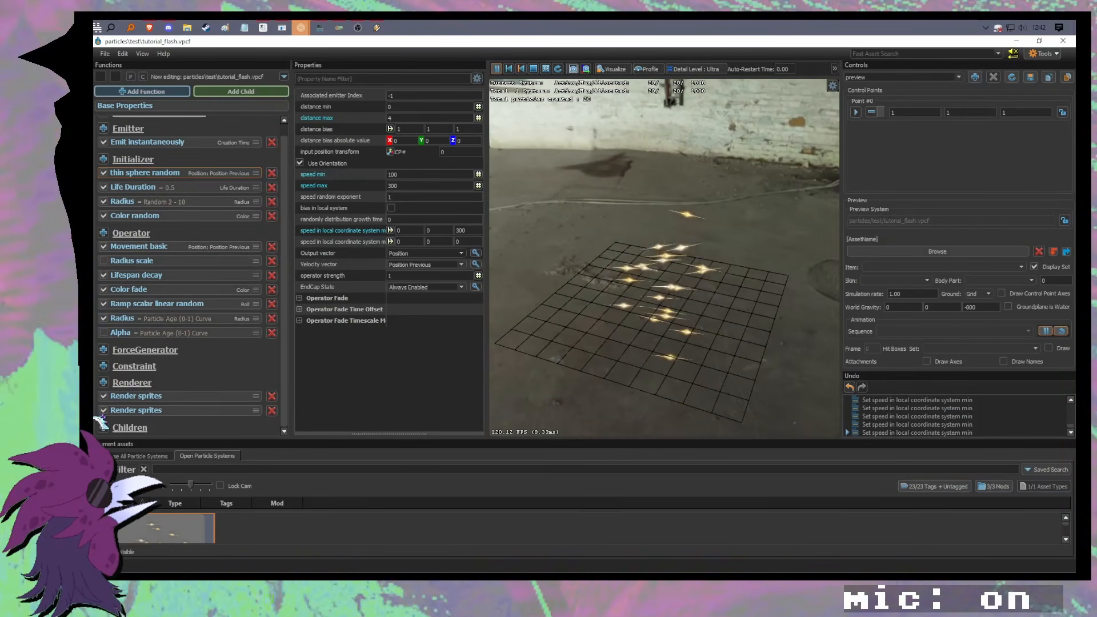
click(272, 410)
click(280, 409)
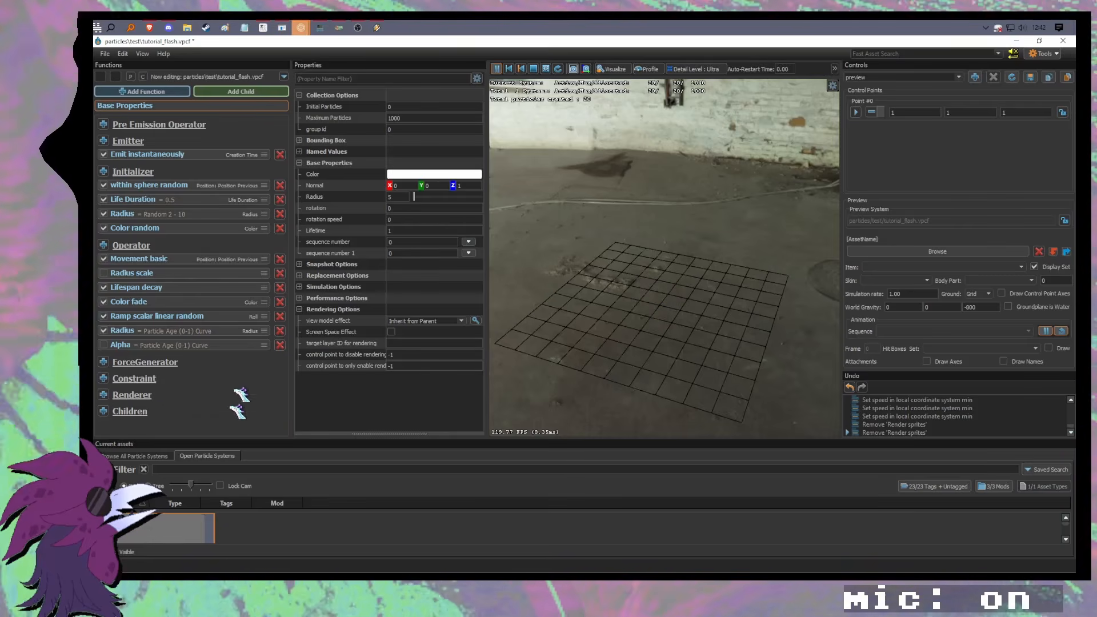
Step: Remove the Alpha, Radius curve, Ramp scalar linear random and Radius scale operators, keeping Color fade
click(280, 345)
click(280, 331)
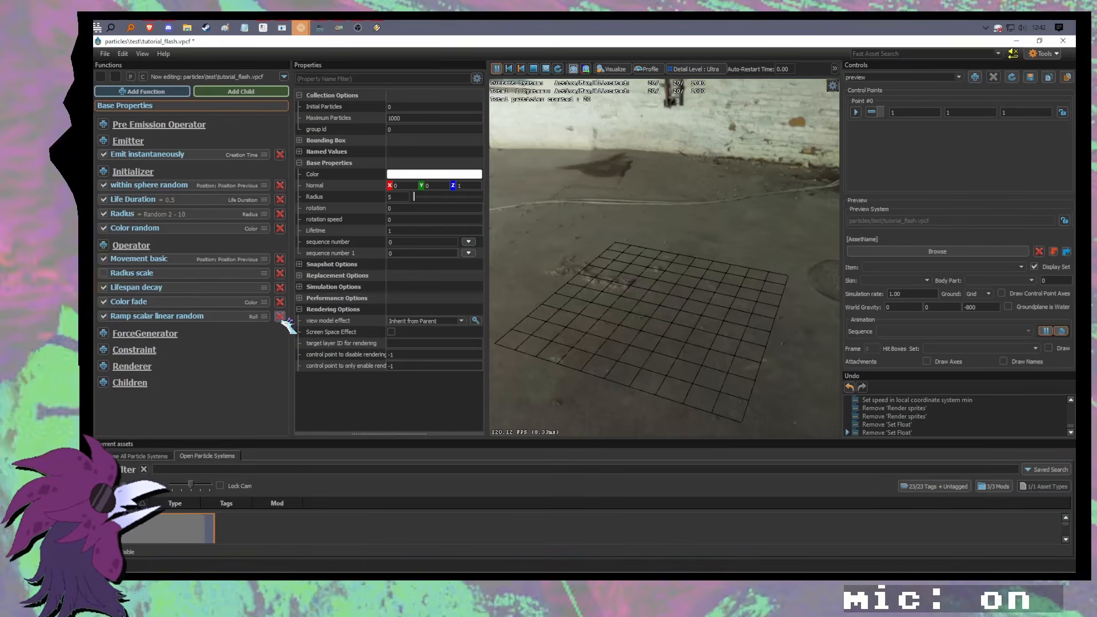
click(280, 317)
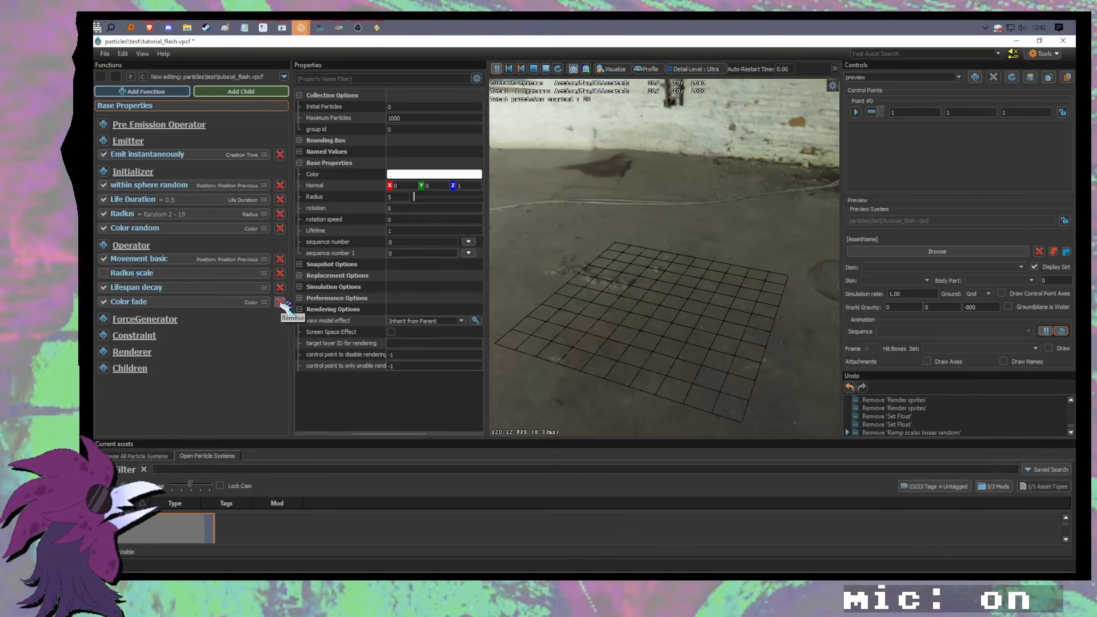
click(281, 301)
key(ctrl+z)
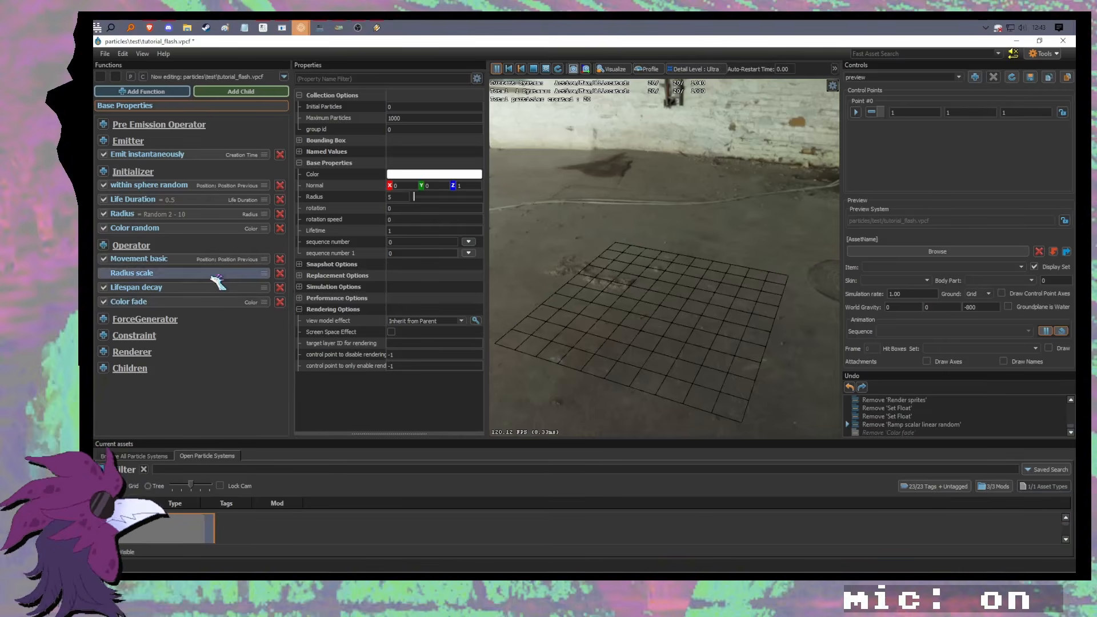
click(280, 274)
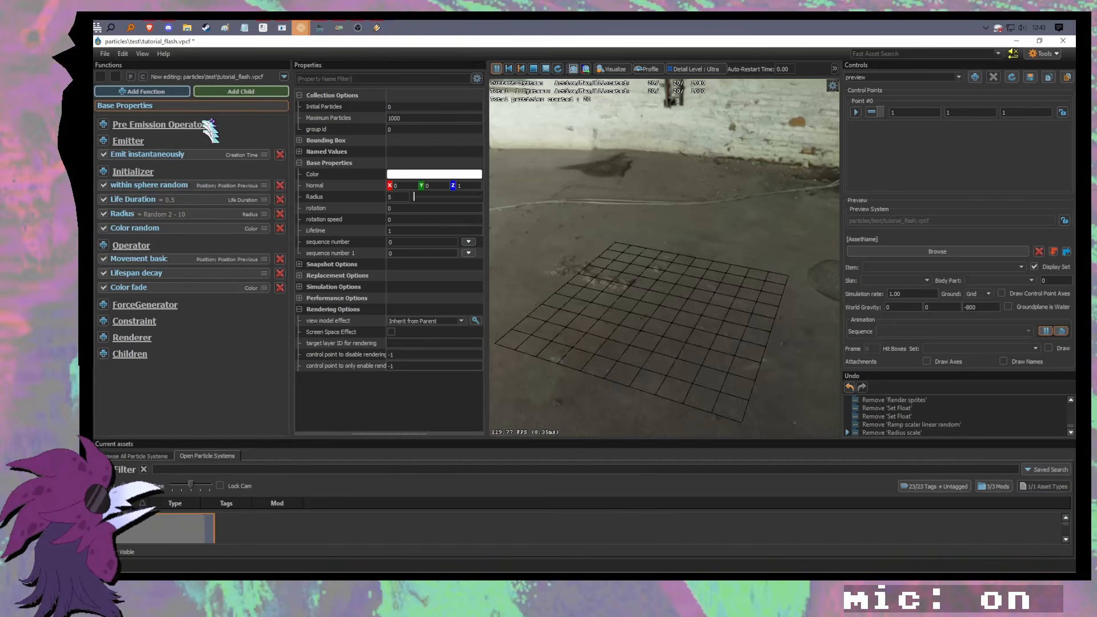
Step: Reset speed min, speed max and the minimum local coordinate system speed of the within sphere random initializer to default
click(202, 155)
click(184, 186)
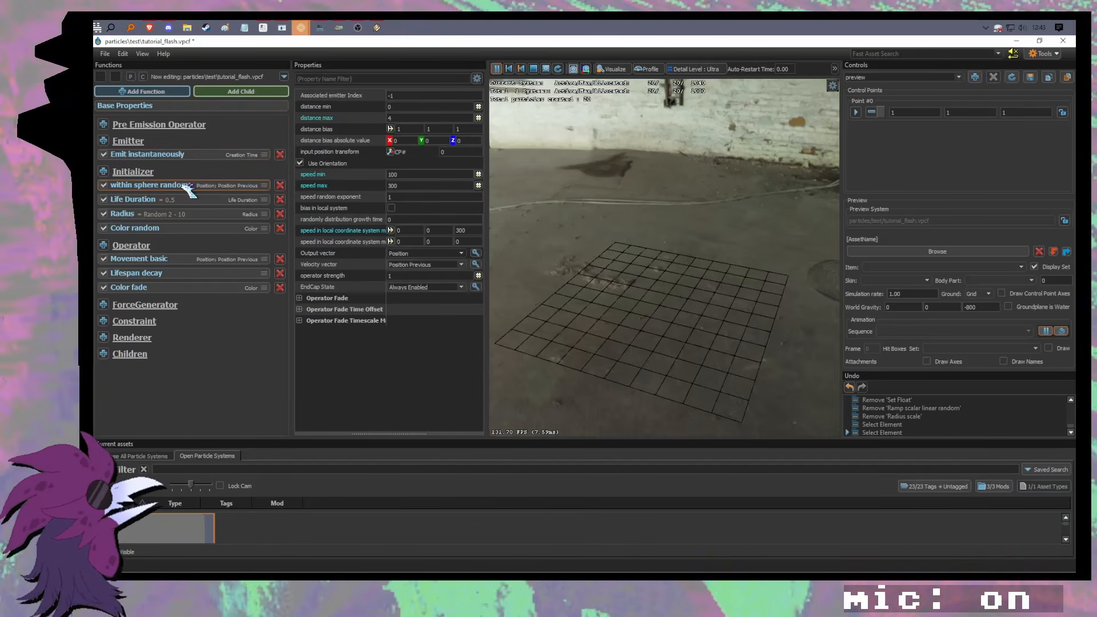
click(411, 175)
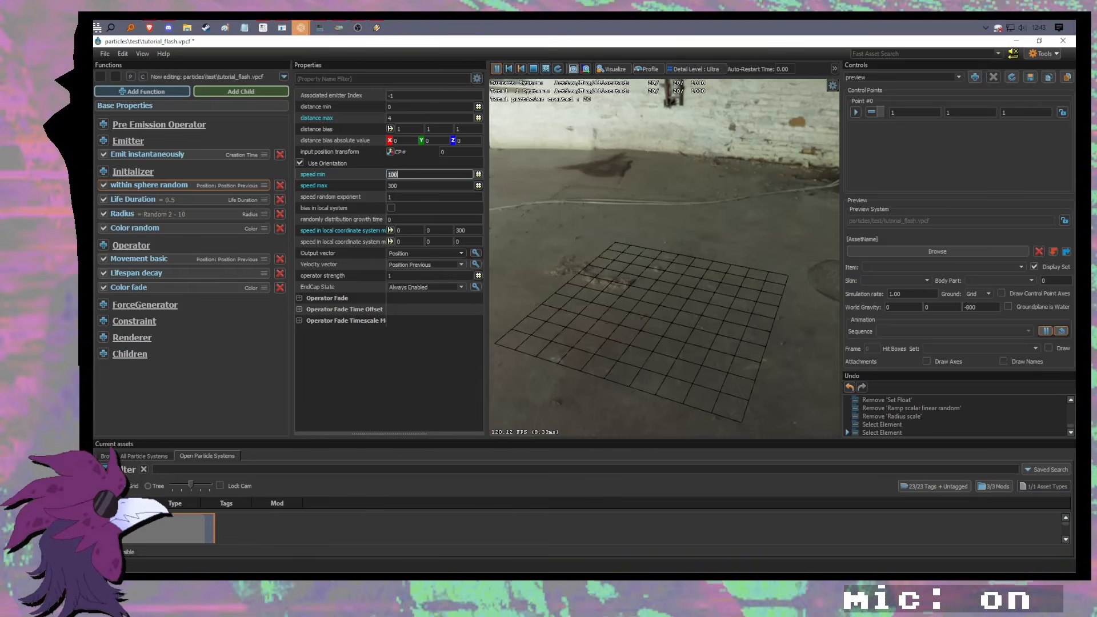
right_click(374, 179)
click(389, 184)
right_click(377, 187)
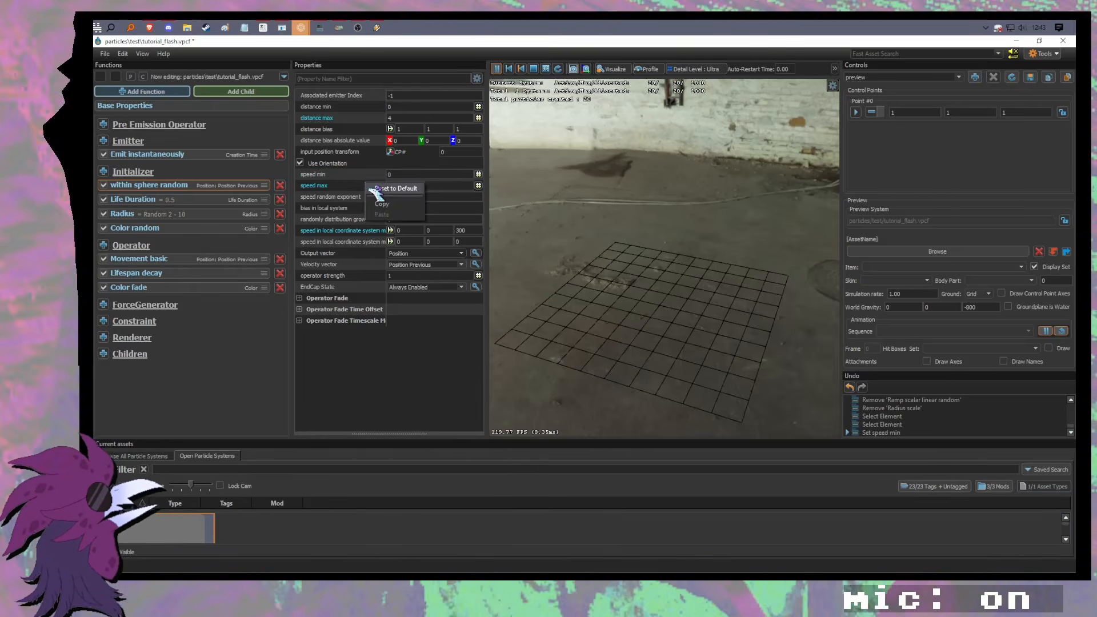
click(391, 193)
right_click(360, 231)
click(378, 236)
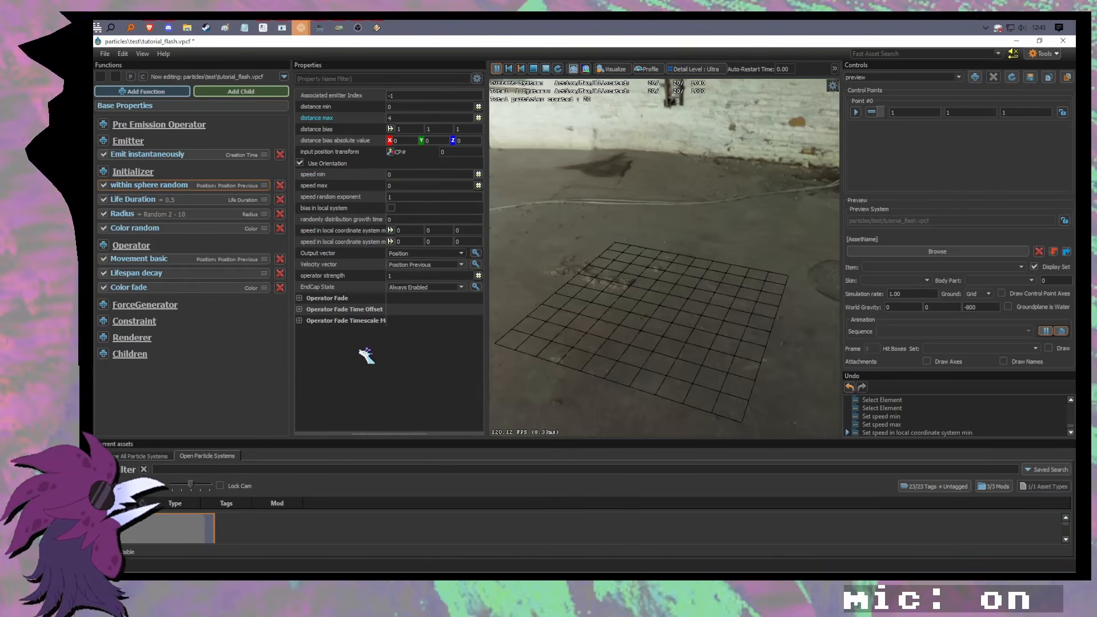
Step: Add a Sprite Renderer to the flash particle system and look at the sprite up close in the preview
click(103, 337)
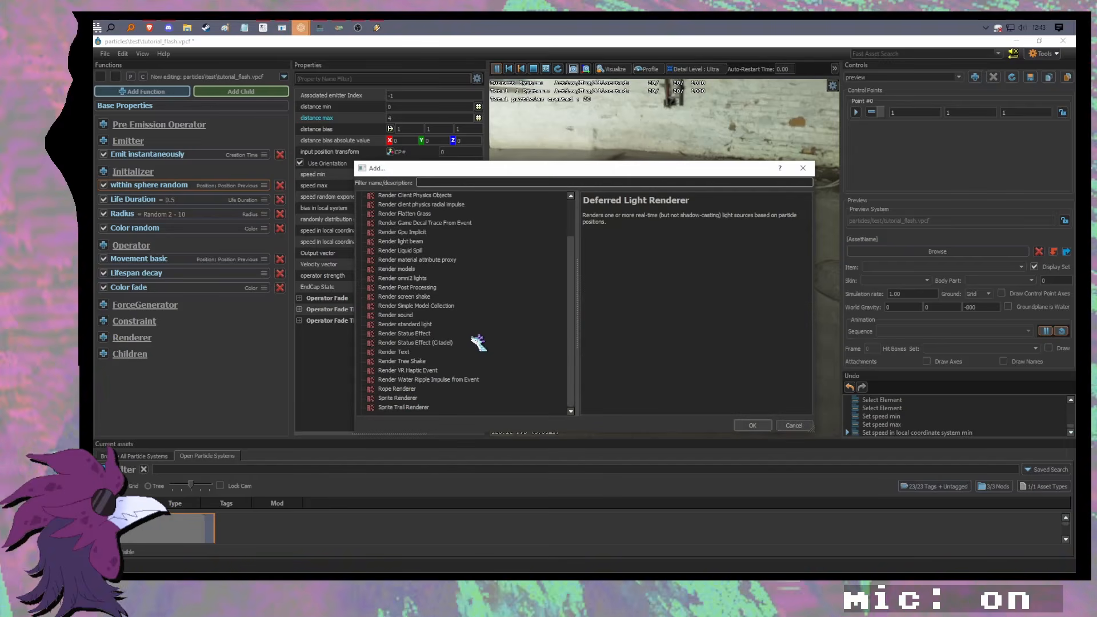
double_click(400, 398)
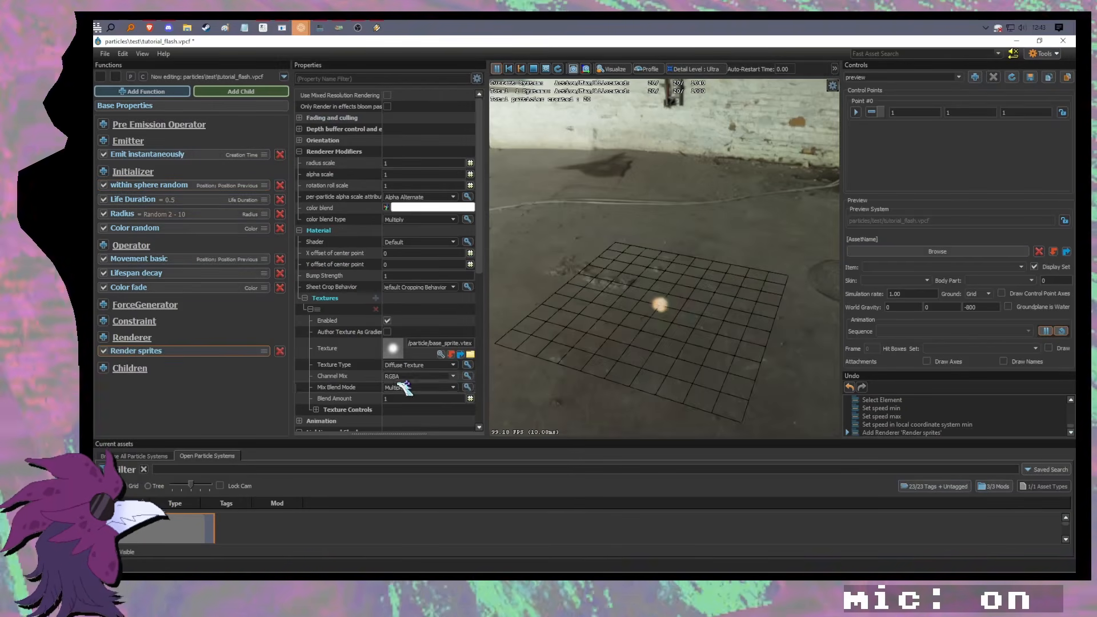
mouse_move(676, 333)
mouse_down()
mouse_move(675, 371)
mouse_move(600, 326)
mouse_move(537, 315)
mouse_move(532, 326)
mouse_move(651, 343)
mouse_move(658, 326)
mouse_move(680, 346)
mouse_up()
key(w)
key(w)
key(s)
key(w)
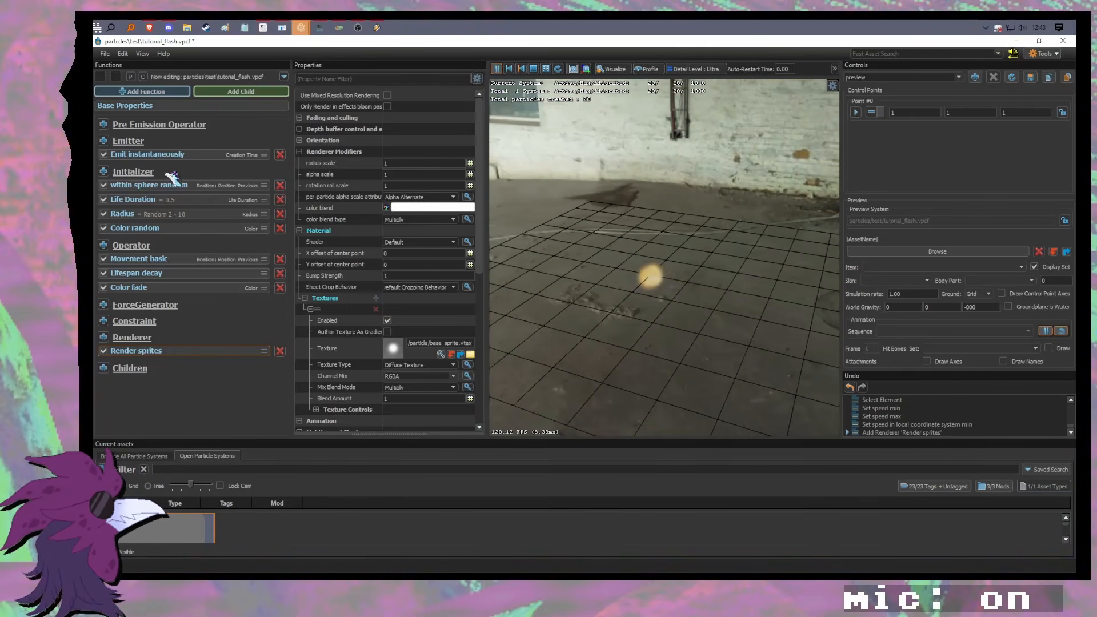
Step: Set the distance max of the within sphere random initializer to 0
click(162, 187)
double_click(400, 118)
text(0)
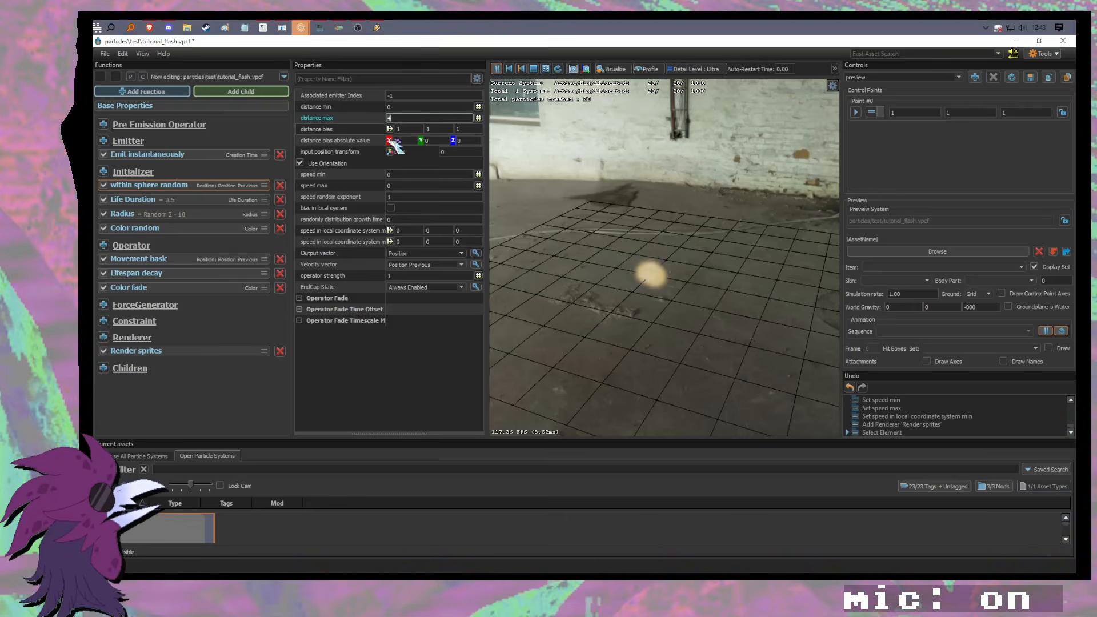
key(Return)
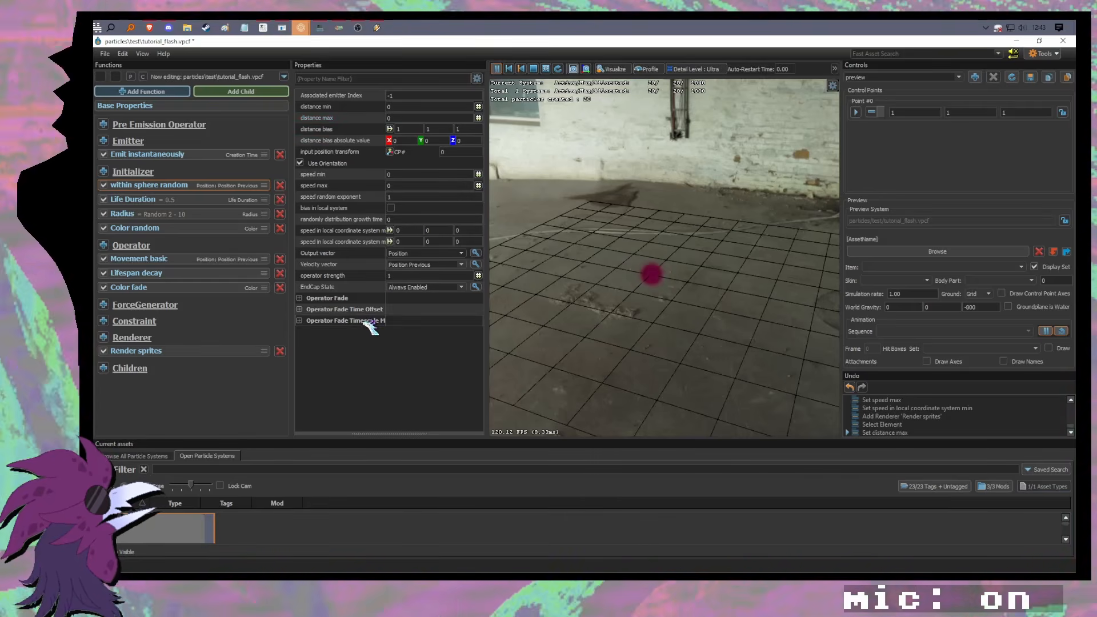
Step: Filter the Render sprites texture assets by "flare" and assign the flare_polar texture
click(231, 351)
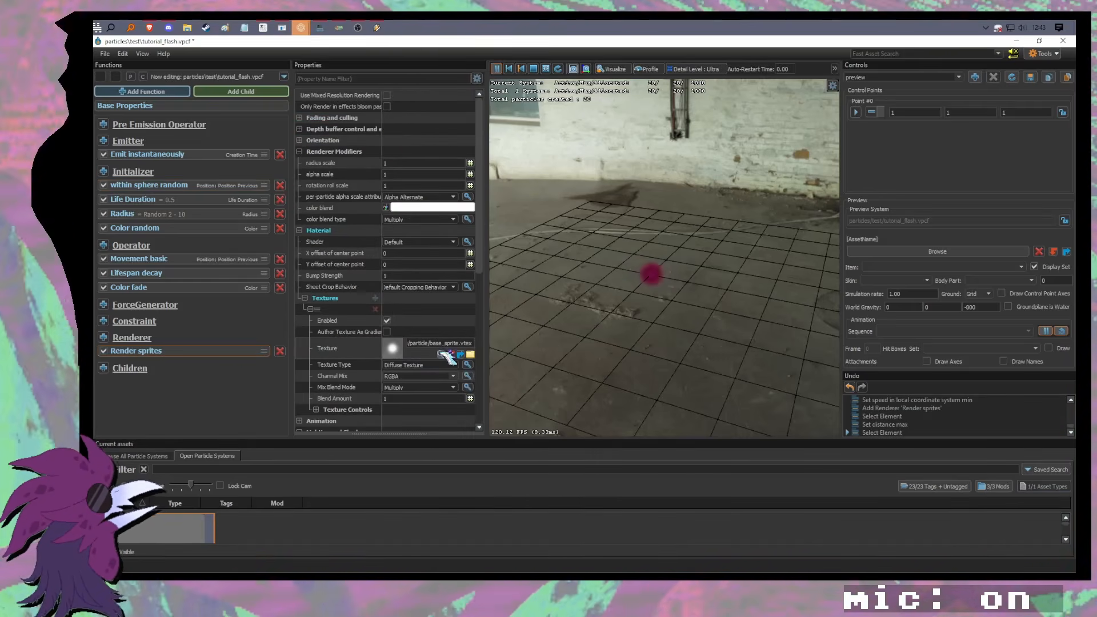
click(444, 354)
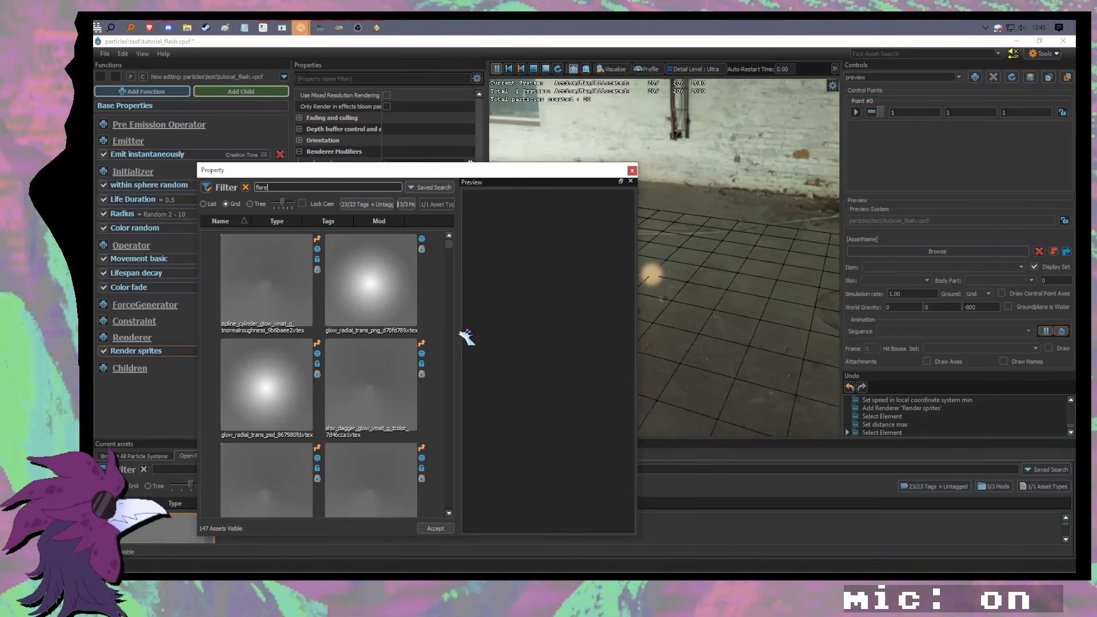
scroll(412, 343, down, 3)
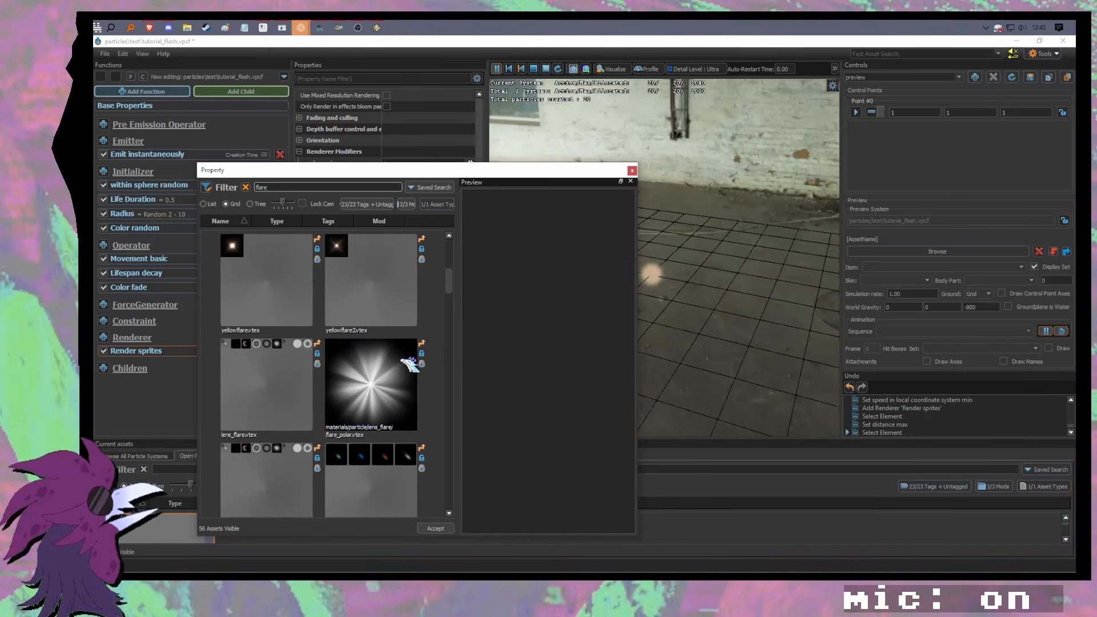
scroll(404, 354, down, 2)
click(389, 330)
Step: Browse the remaining flare textures, close the texture picker and look at the flare sprite up close in the preview
scroll(423, 369, down, 5)
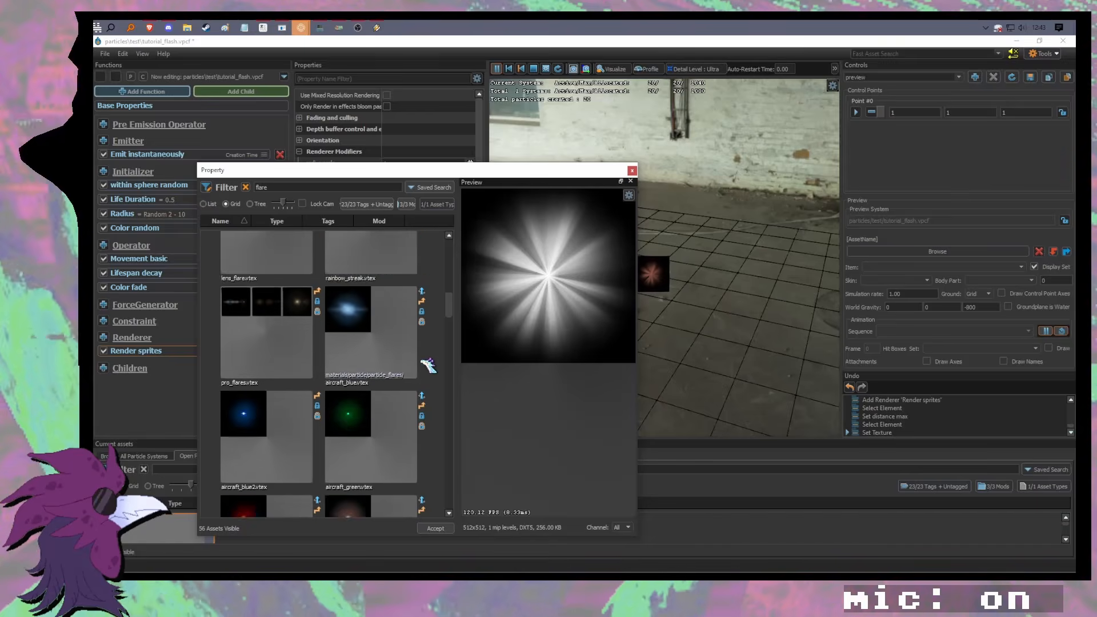
scroll(430, 366, down, 3)
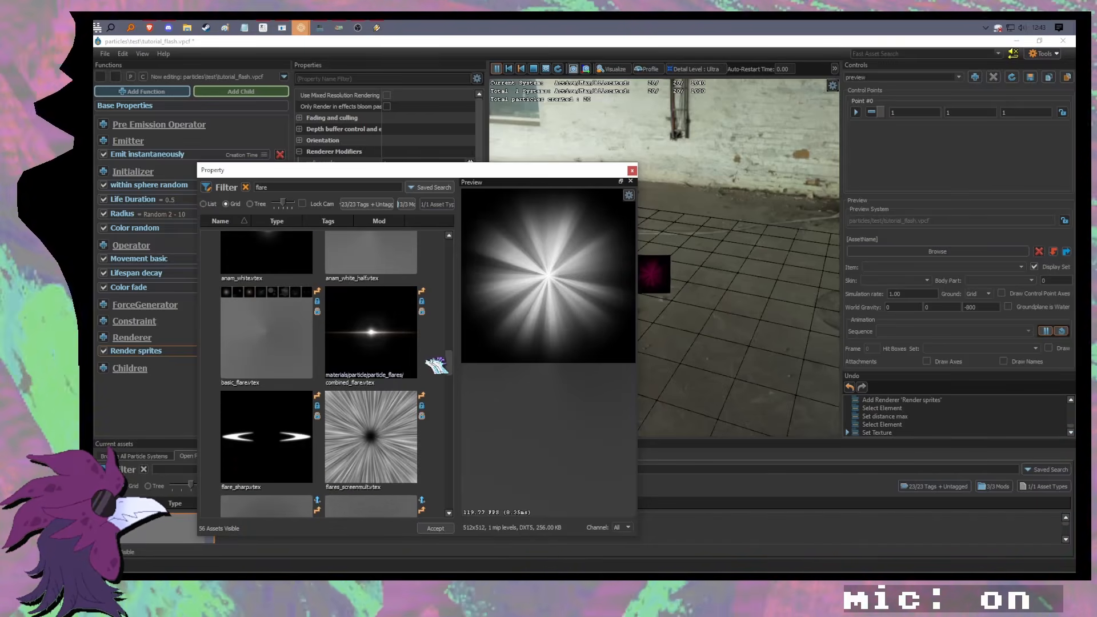
scroll(437, 366, down, 6)
scroll(440, 369, down, 10)
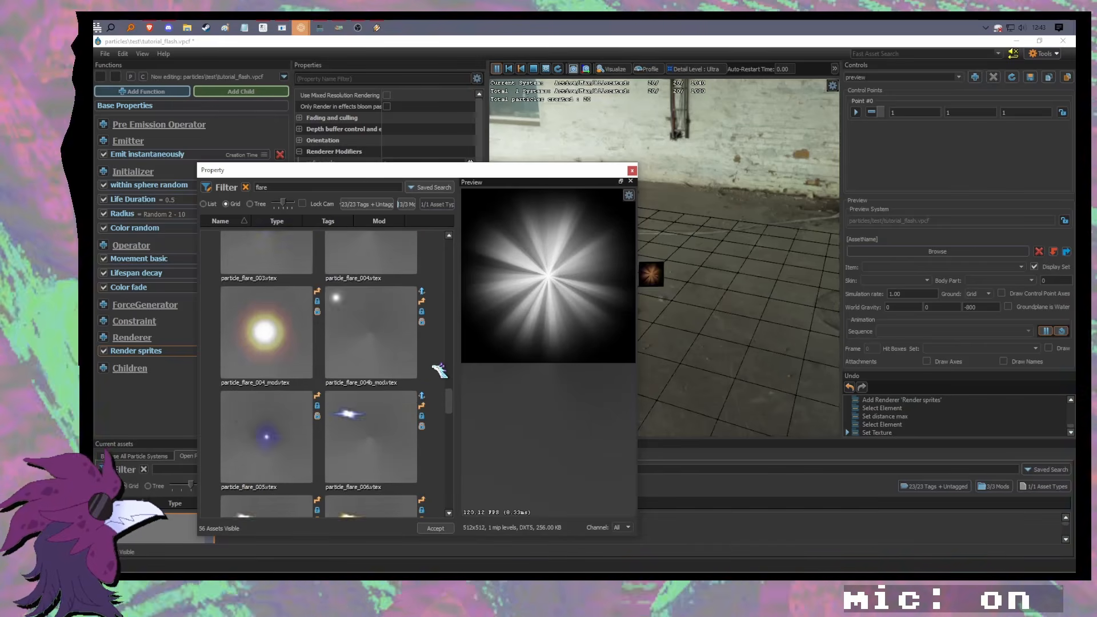
scroll(440, 376, up, 8)
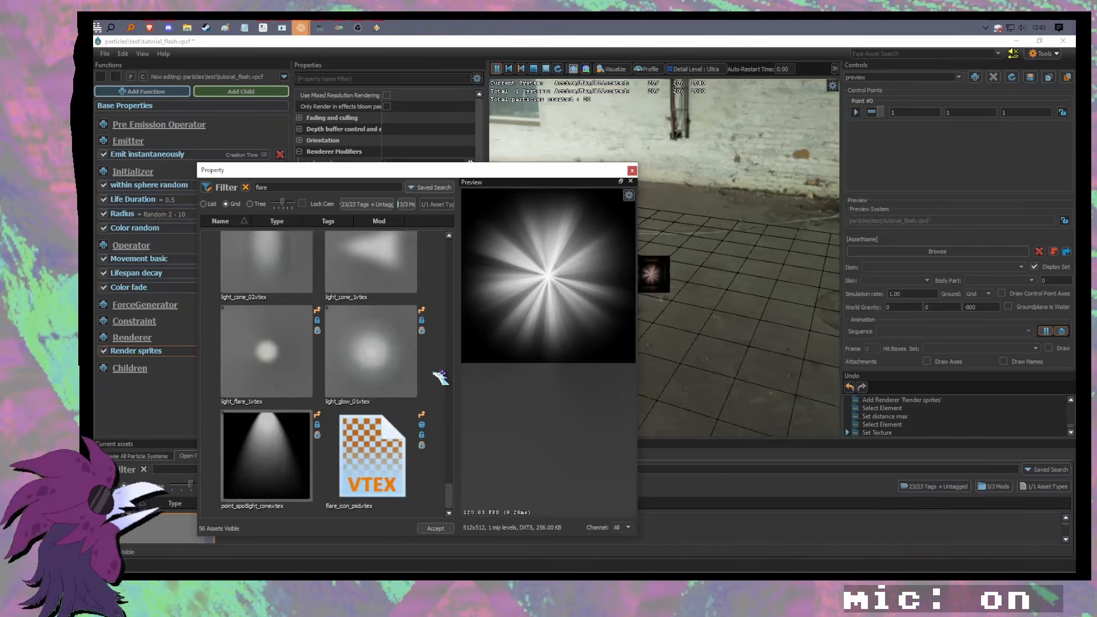
click(632, 171)
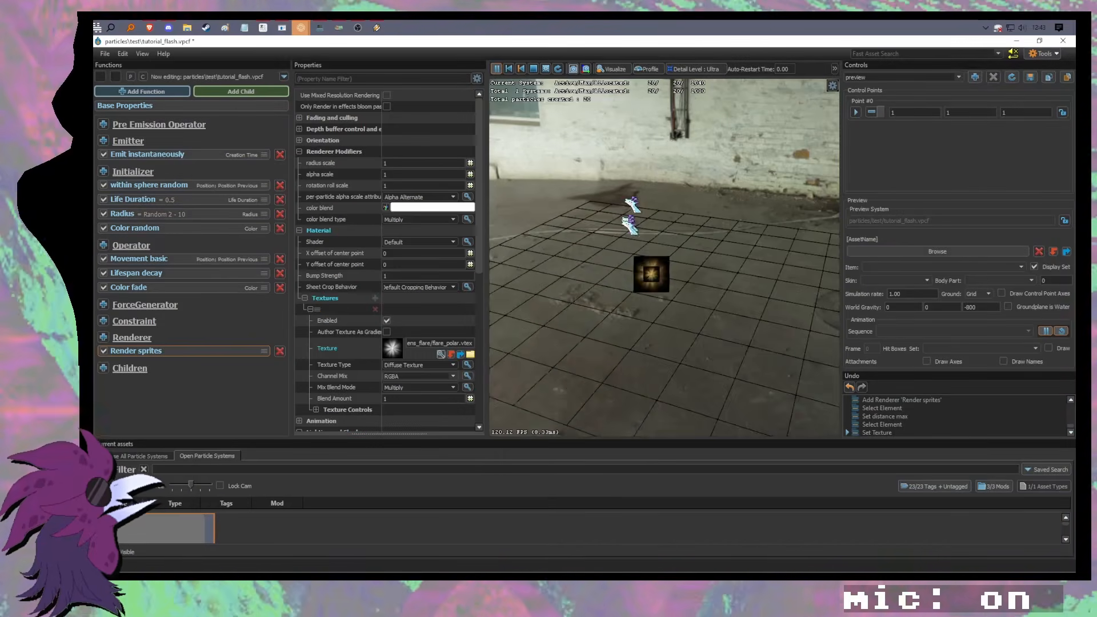
drag(657, 274, 707, 323)
scroll(652, 284, up, 2)
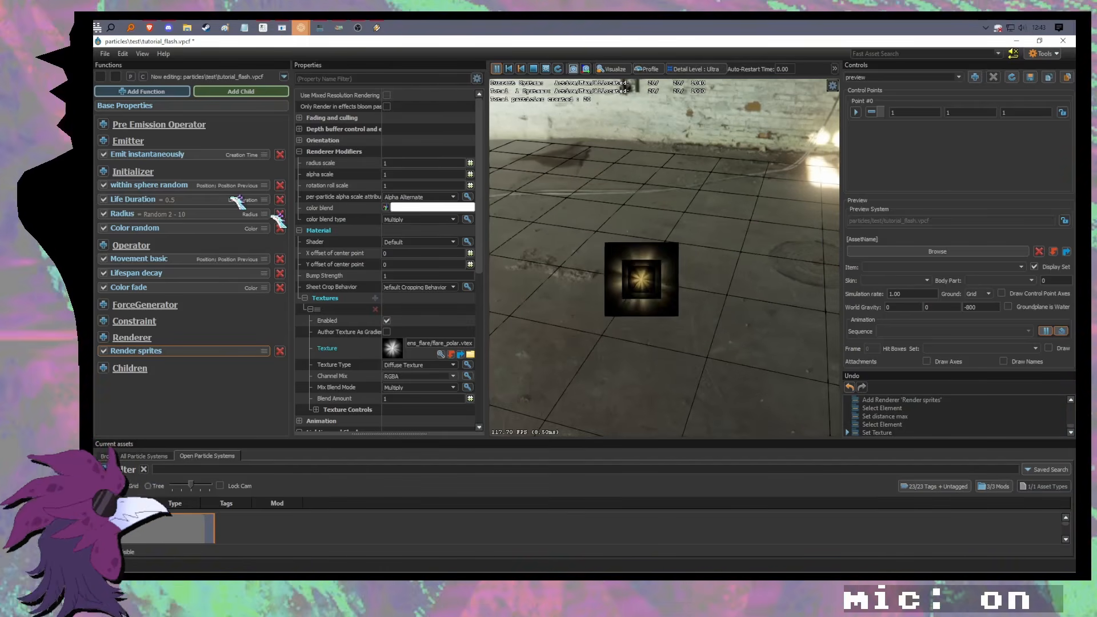
Step: Set the random value range of the Radius initializer to 12 - 16
click(157, 214)
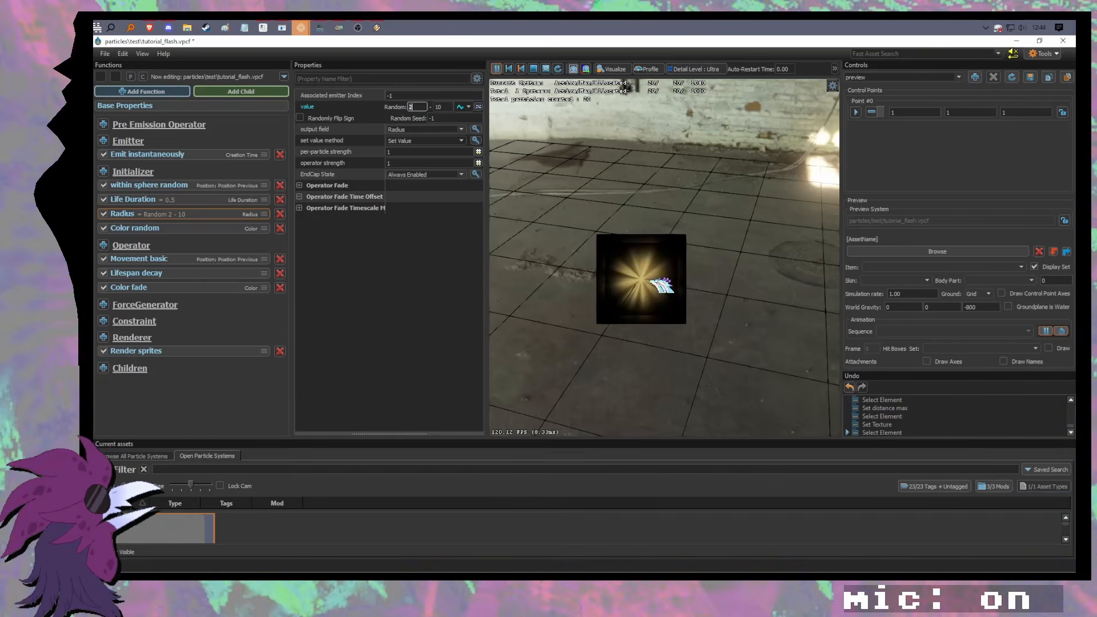
text(1)
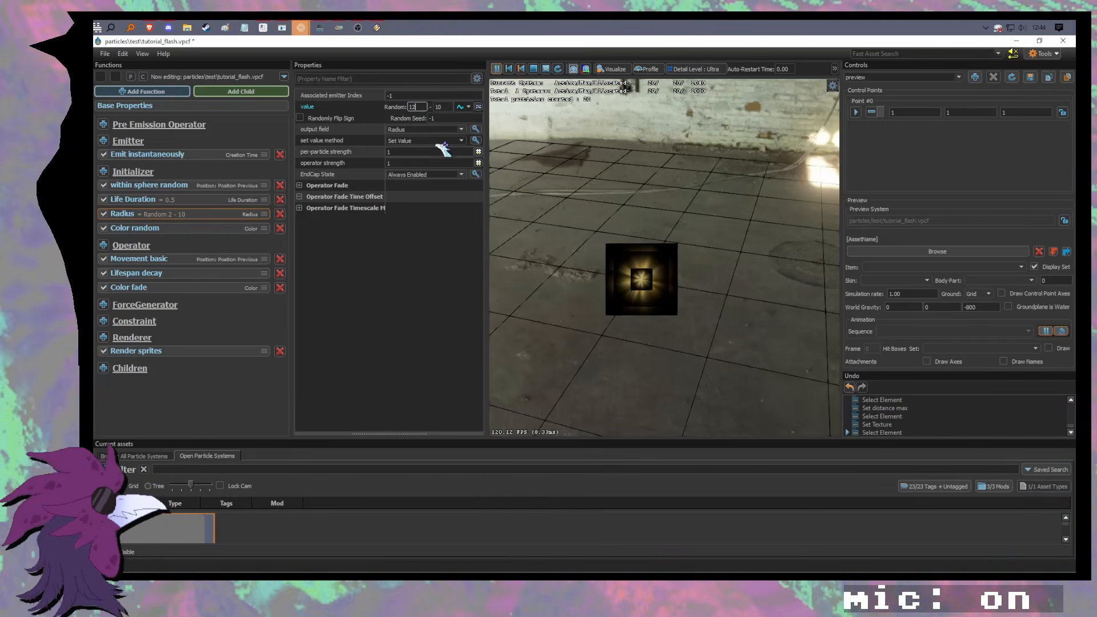
click(441, 107)
key(BackSpace)
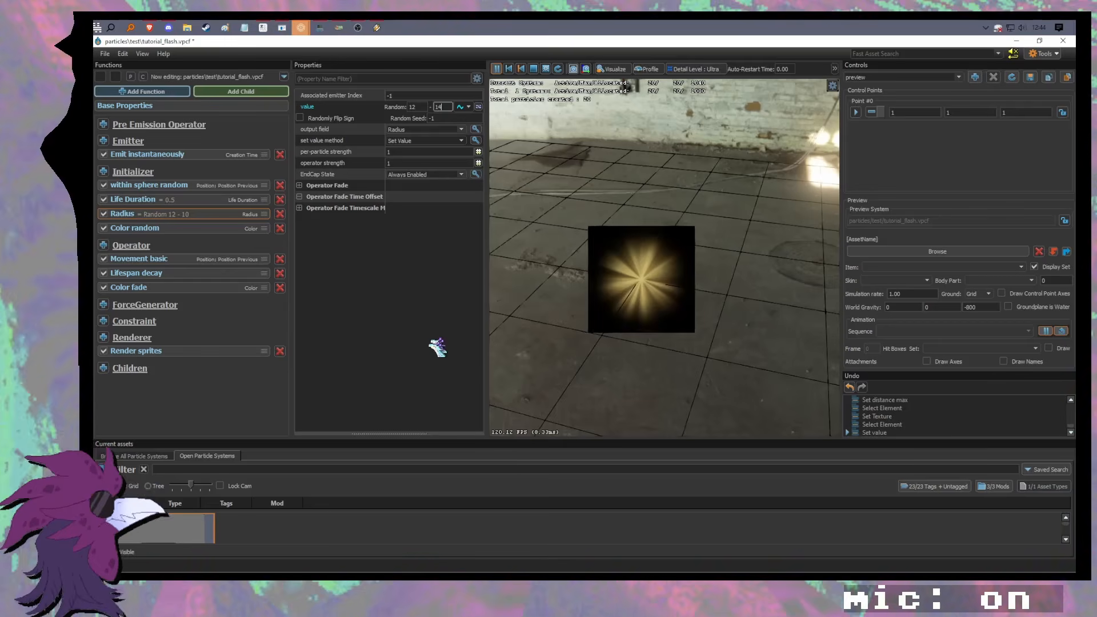
text(4)
key(Return)
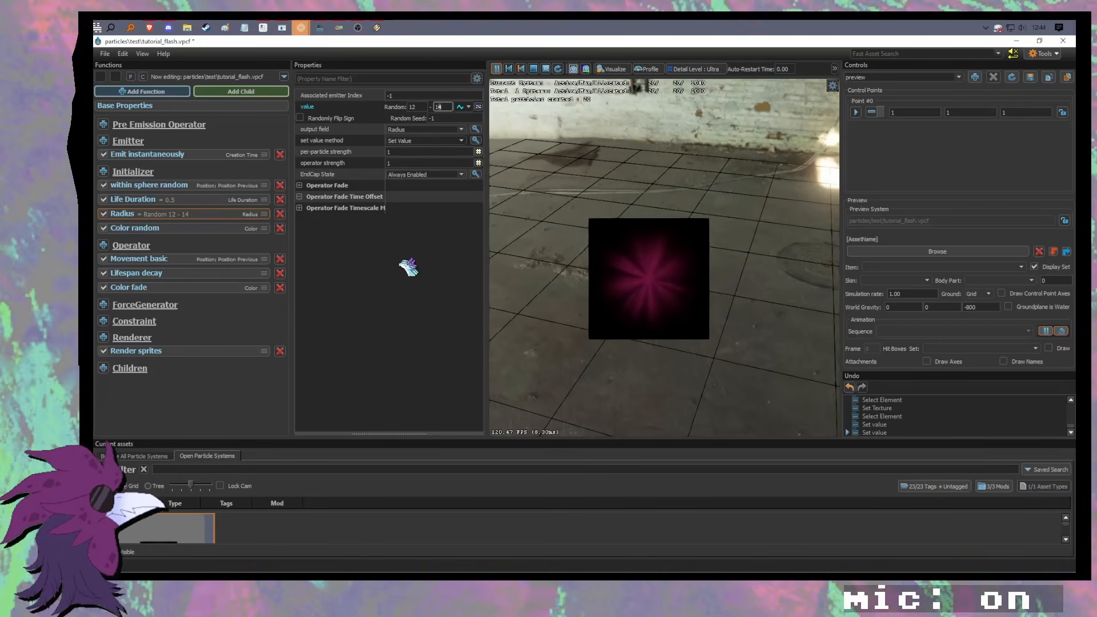
key(BackSpace)
text(6)
key(Return)
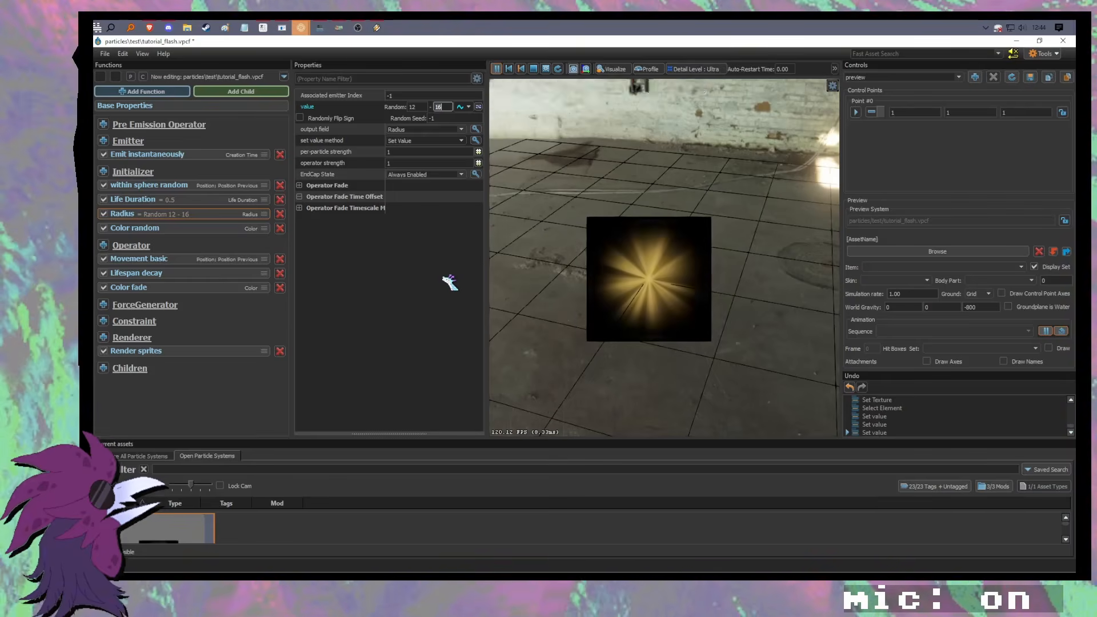
Step: Open the Render sprites properties and check the Texture Type and Channel Mix options of the flare texture
click(197, 350)
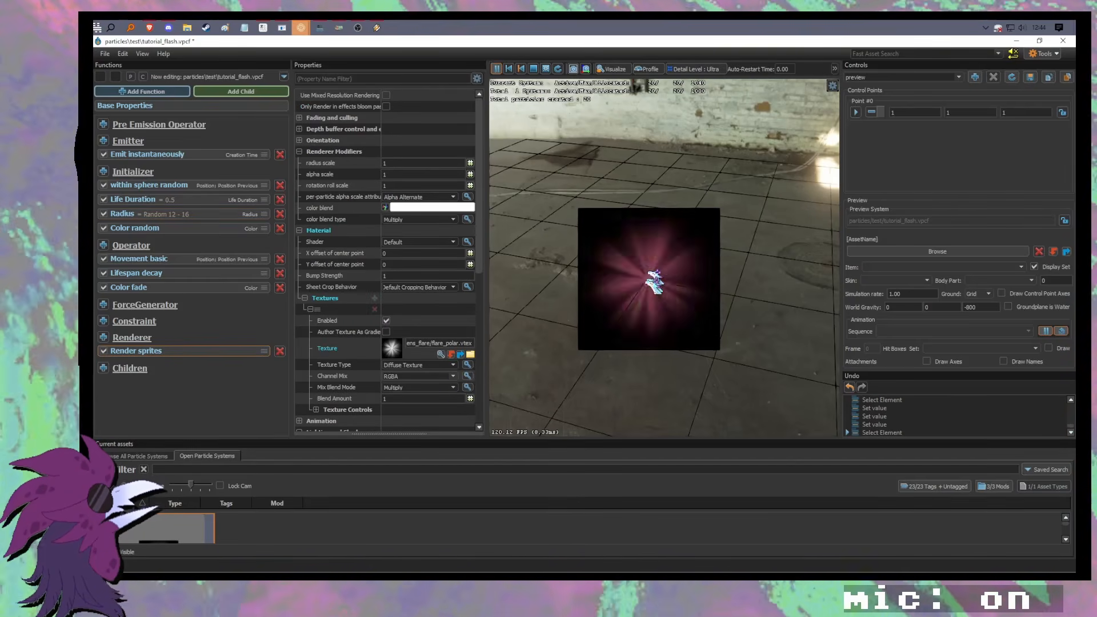
drag(602, 286, 595, 315)
scroll(412, 326, down, 3)
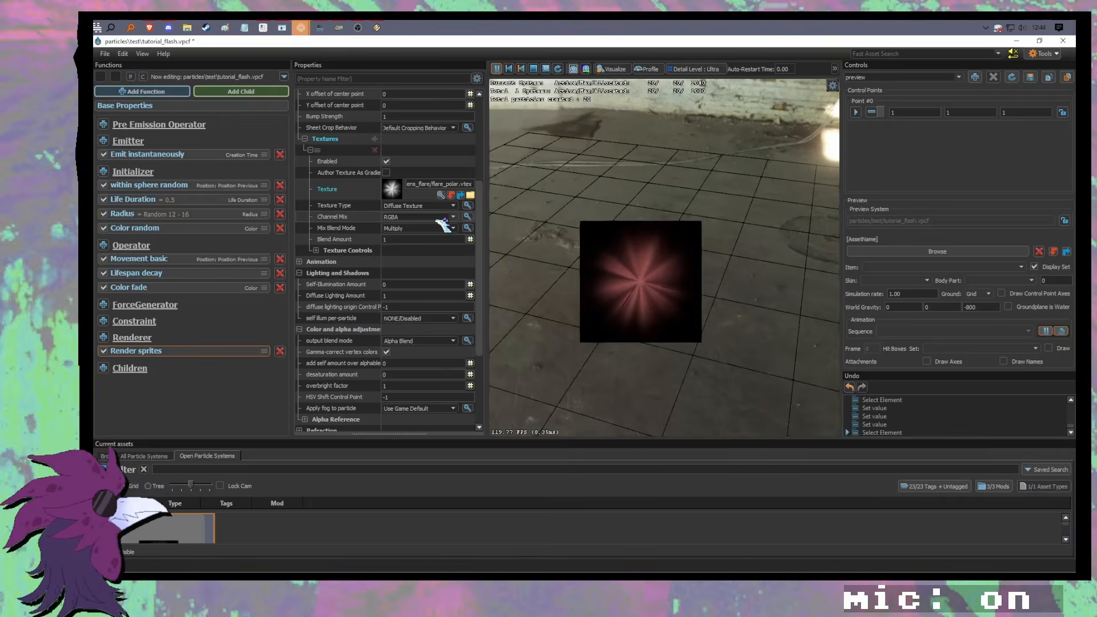
click(453, 206)
click(460, 211)
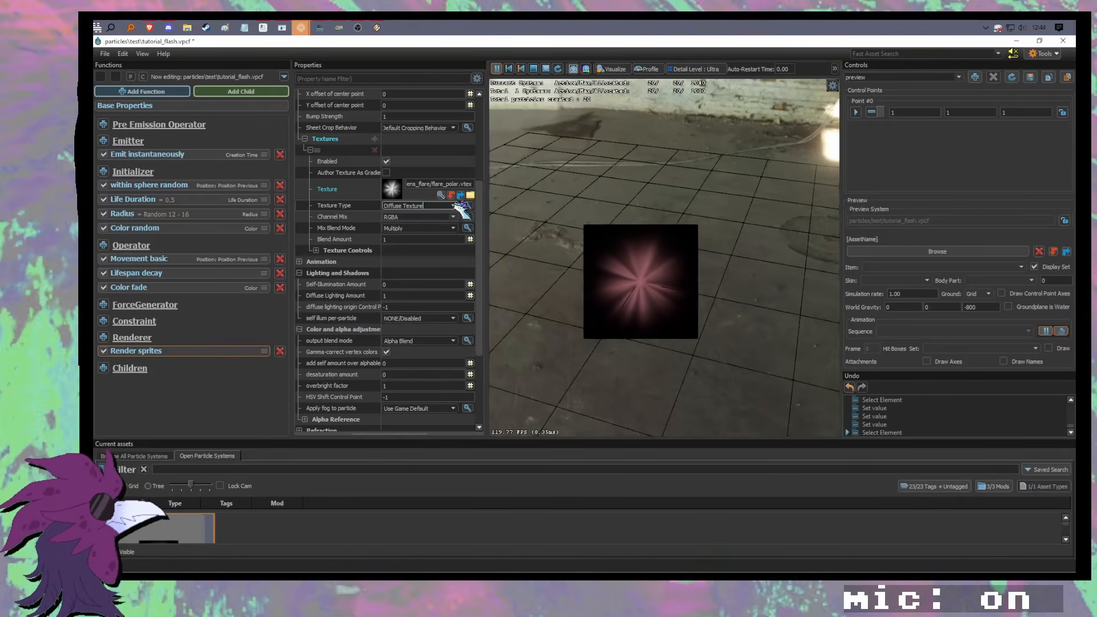
click(453, 217)
click(461, 223)
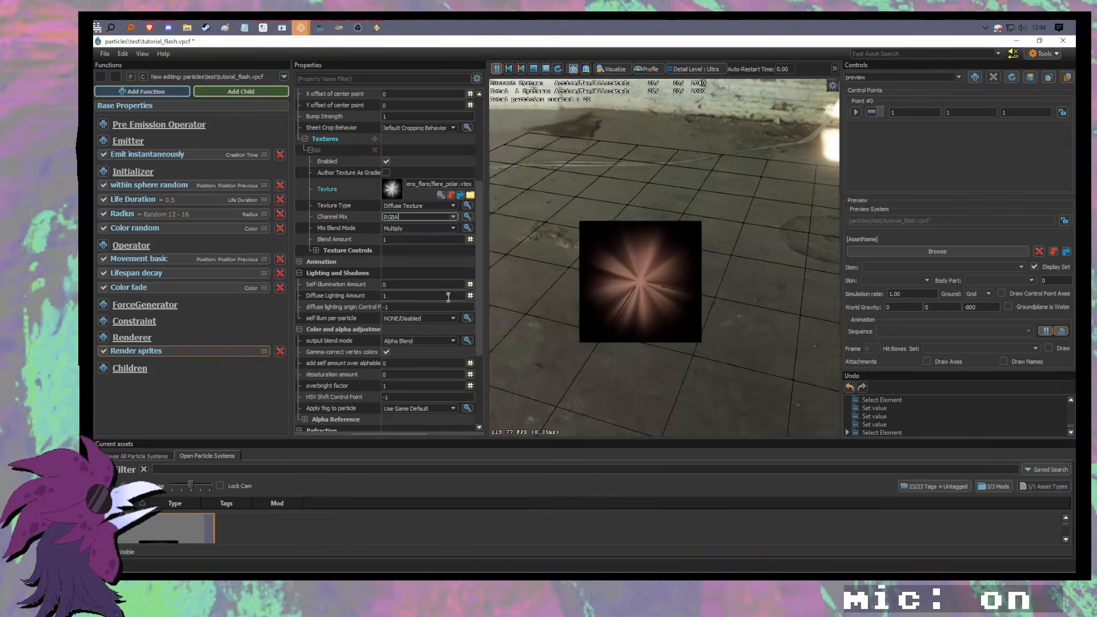
Step: Set the Render sprites Self-Illumination Amount to 1 and the Diffuse Lighting Amount to 0
scroll(448, 298, down, 4)
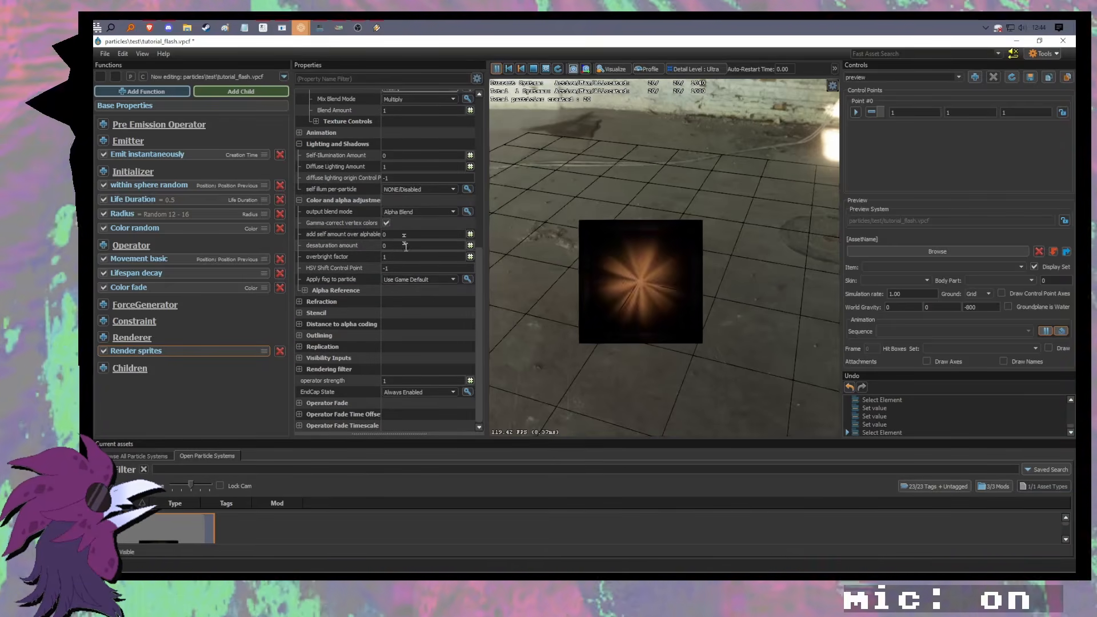
click(384, 155)
text(1)
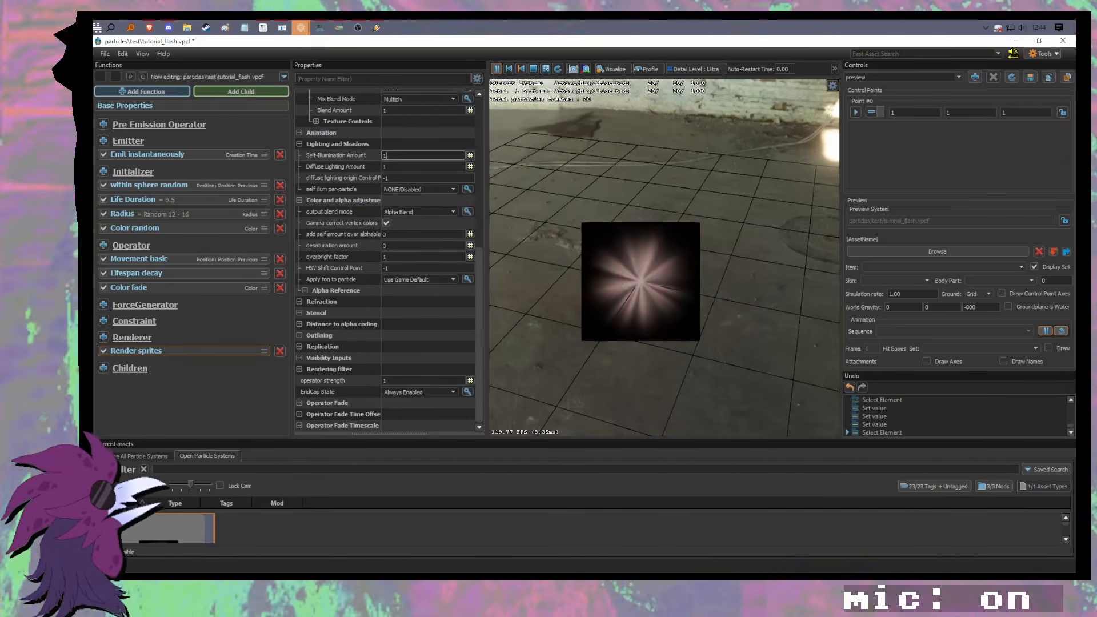
click(387, 167)
key(BackSpace)
text(0)
Step: Set the output blend mode of Render sprites to Additive and view the flash against a darker part of the scene
drag(481, 262, 483, 254)
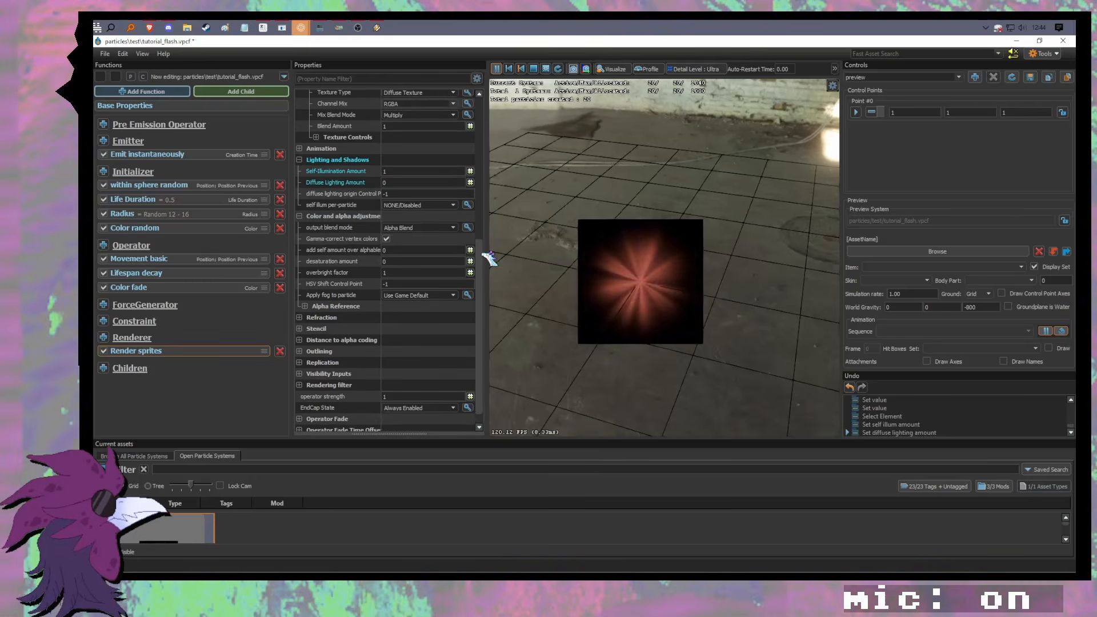
click(454, 228)
click(455, 227)
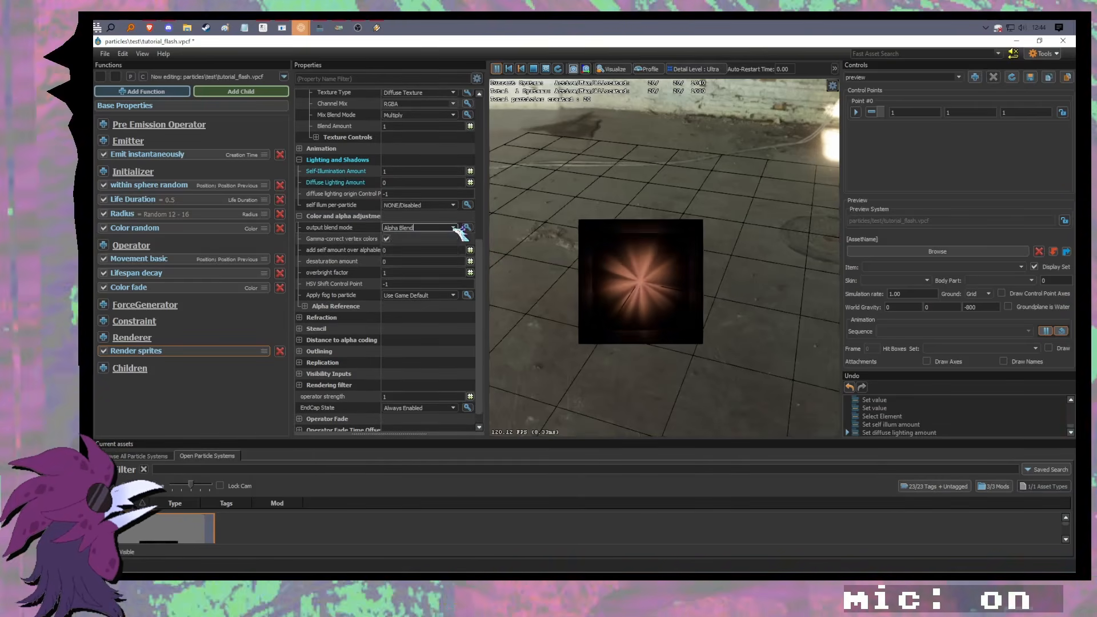
click(455, 227)
click(408, 243)
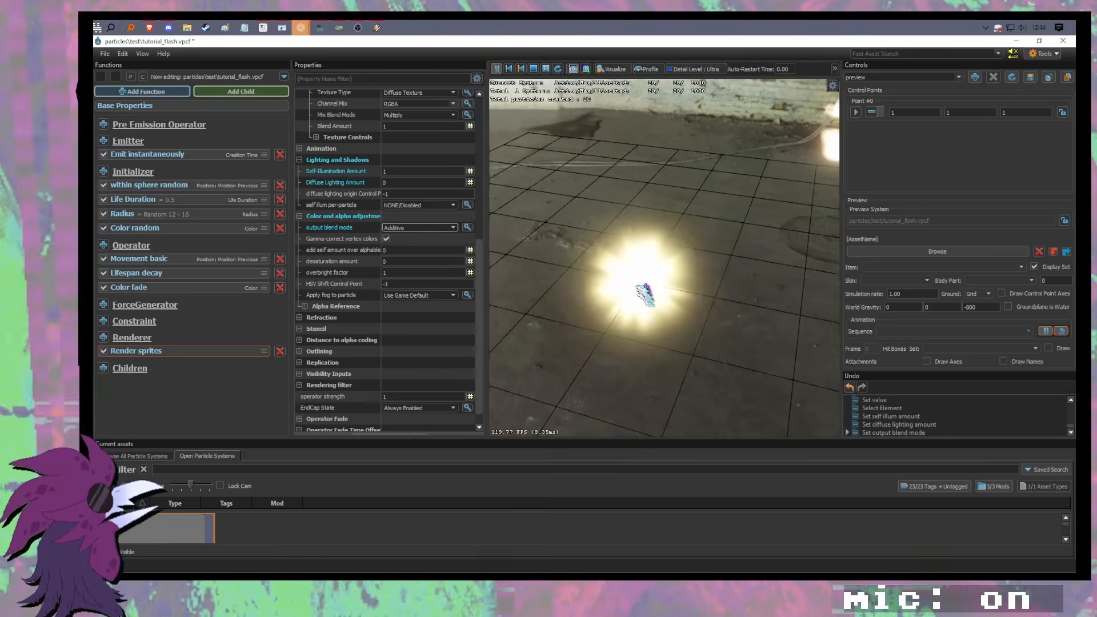
drag(763, 310, 755, 357)
key(w)
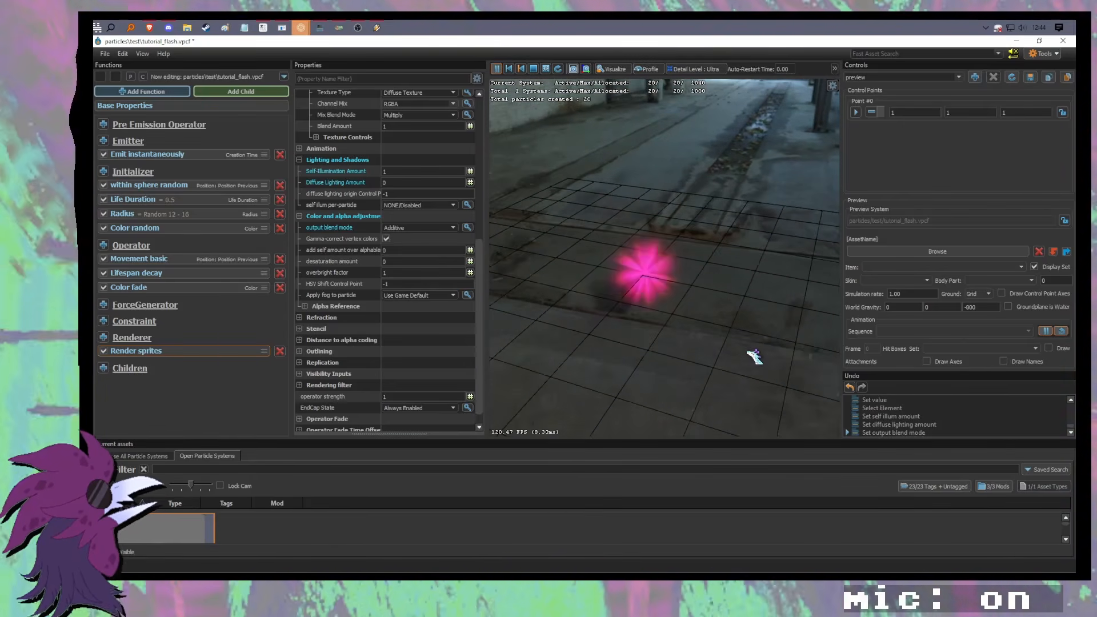
Step: Try the output blend modes Blend Add (Pre-Mult Alpha), Half Blend Add, Negative Half Blend Add, Mod2X and Lighten on the flash sprite
click(454, 227)
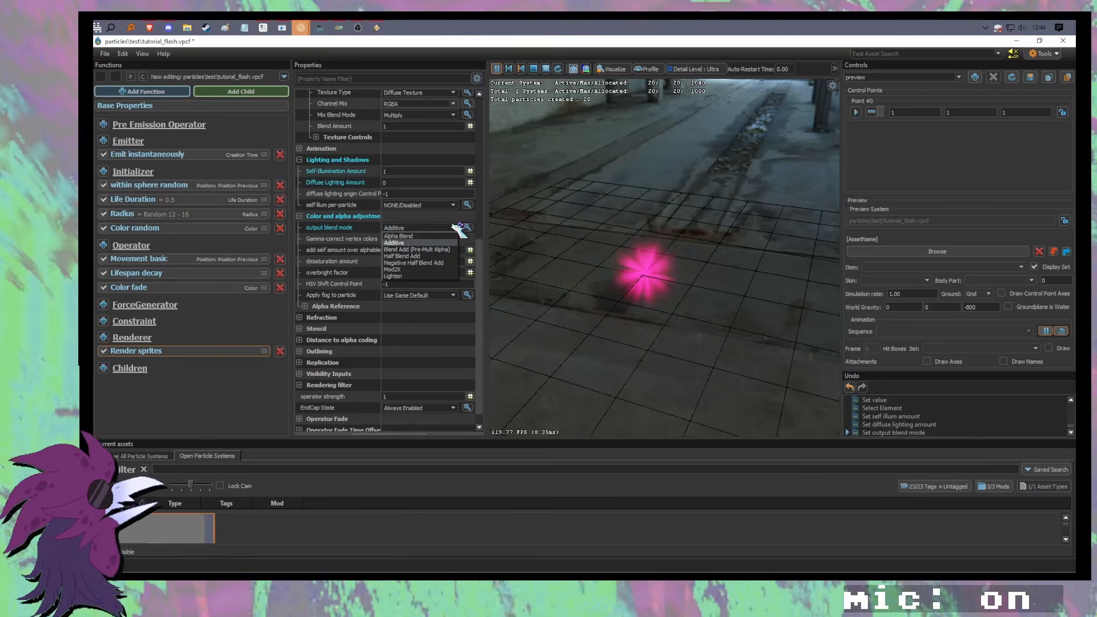
click(453, 245)
click(453, 228)
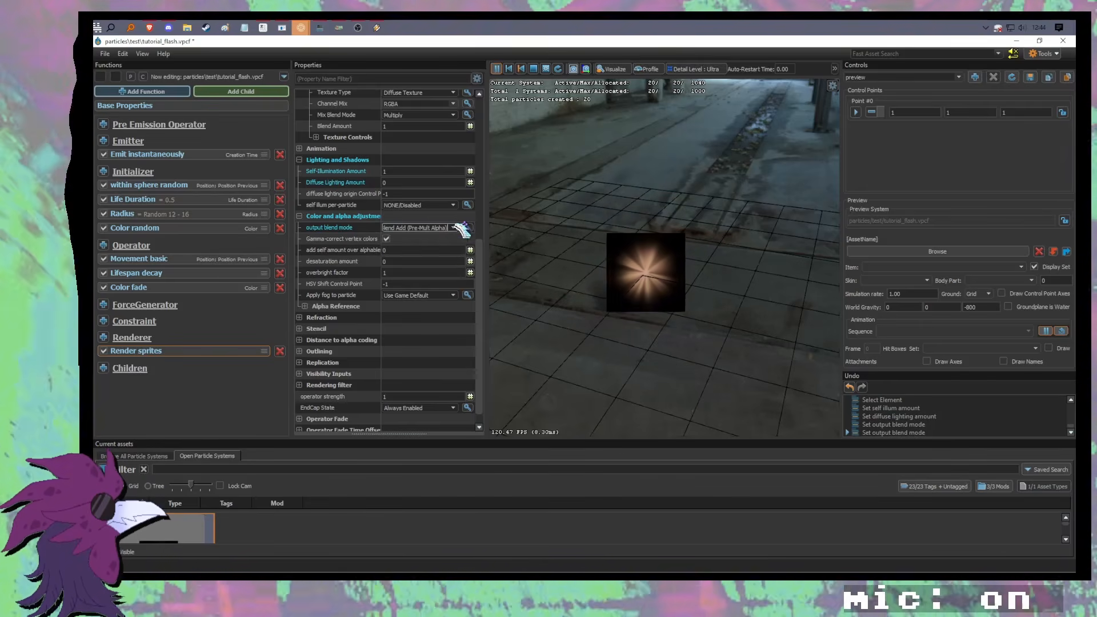
click(417, 256)
click(453, 228)
click(449, 262)
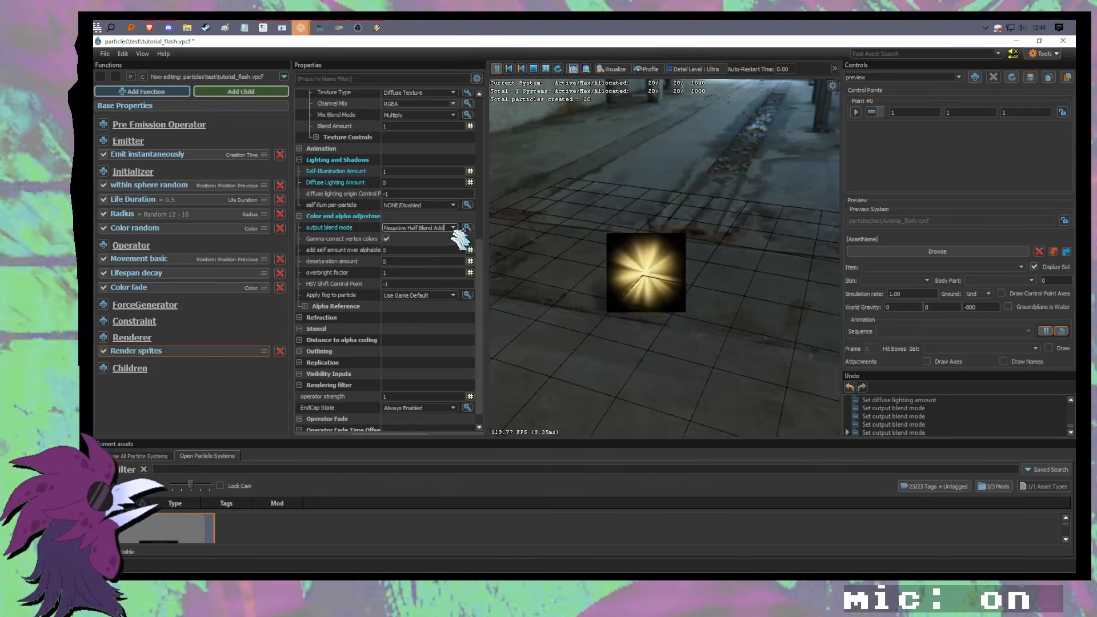
click(454, 227)
click(434, 269)
click(459, 228)
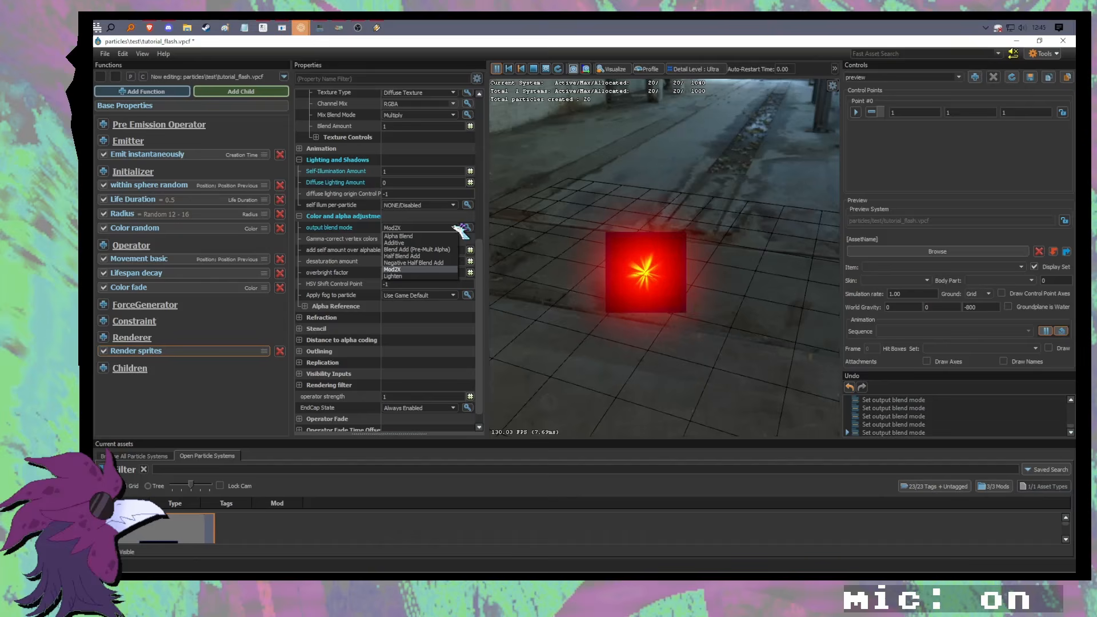
click(443, 277)
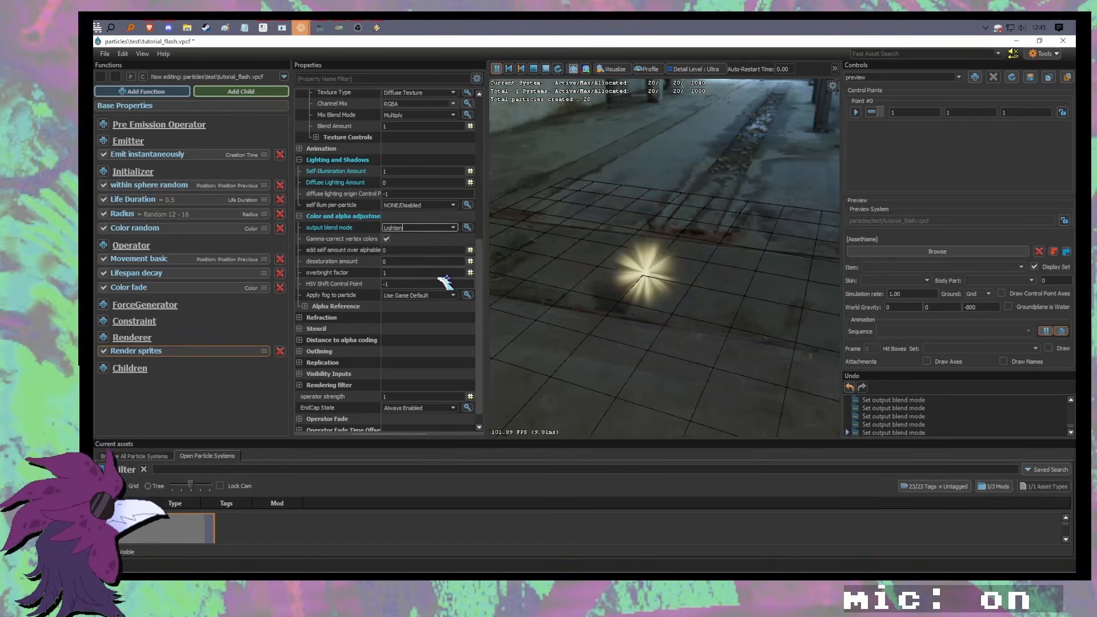
key(w)
mouse_move(646, 243)
mouse_down()
mouse_move(629, 252)
mouse_move(640, 280)
mouse_move(646, 240)
mouse_move(646, 286)
mouse_move(643, 263)
mouse_up()
key(s)
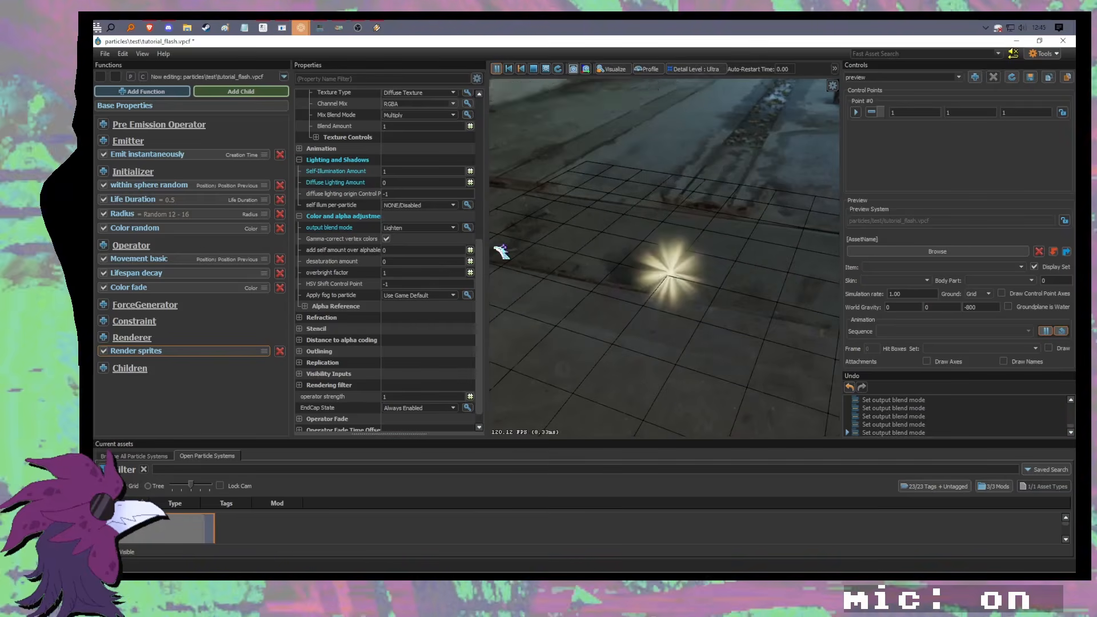
Step: Return the output blend mode to Additive and inspect the glowing flash in the preview
click(452, 227)
click(440, 243)
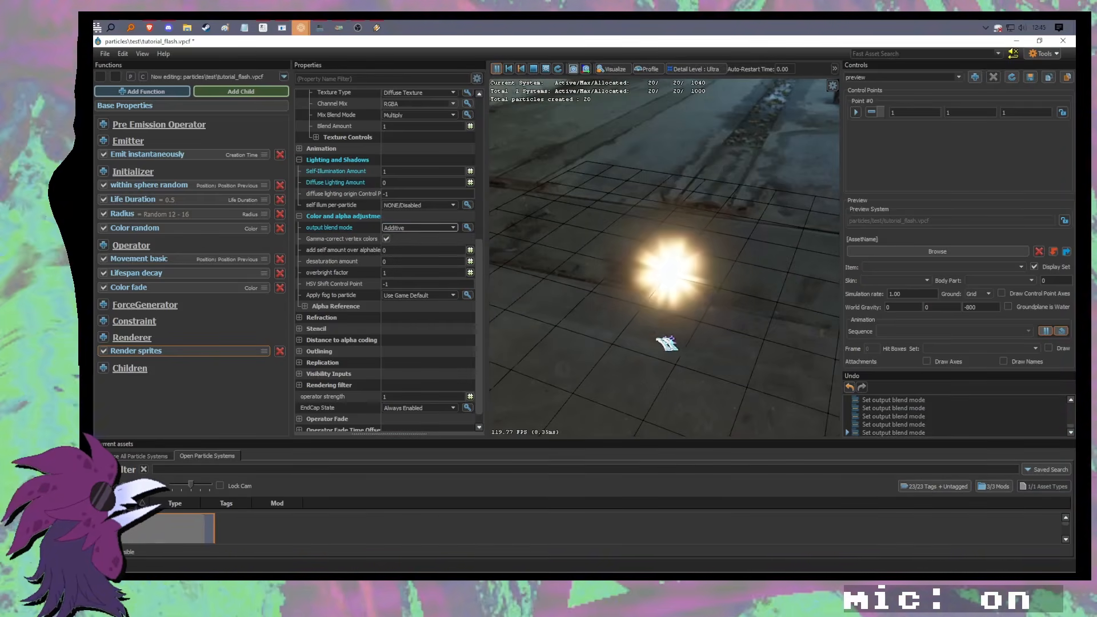
key(w)
mouse_move(657, 338)
mouse_down()
mouse_move(640, 377)
mouse_move(652, 343)
mouse_up()
key(s)
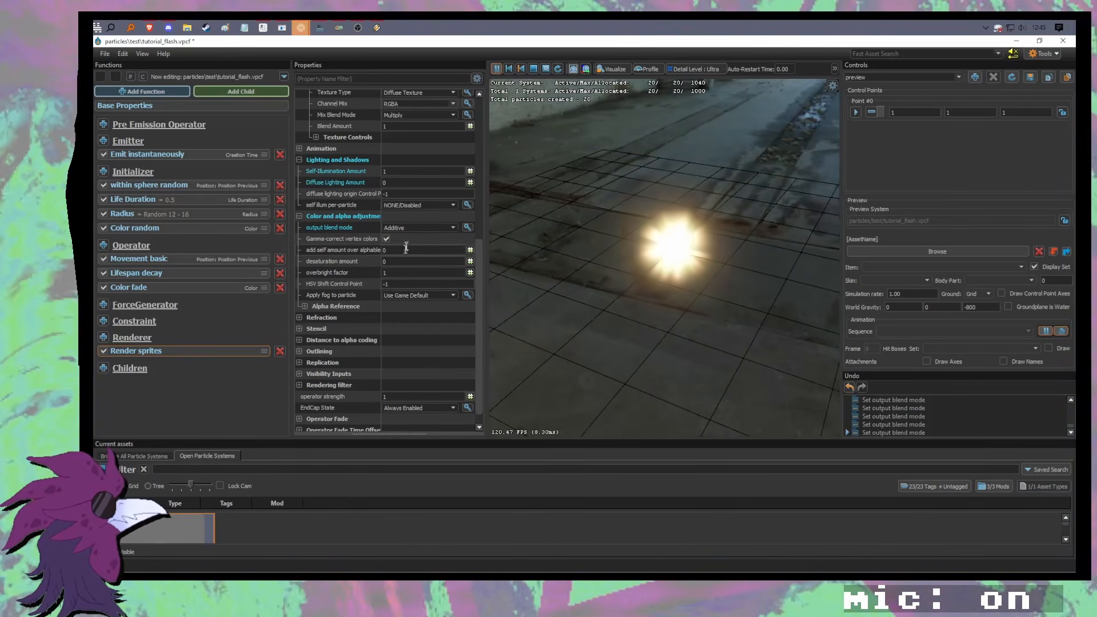
drag(485, 319, 487, 185)
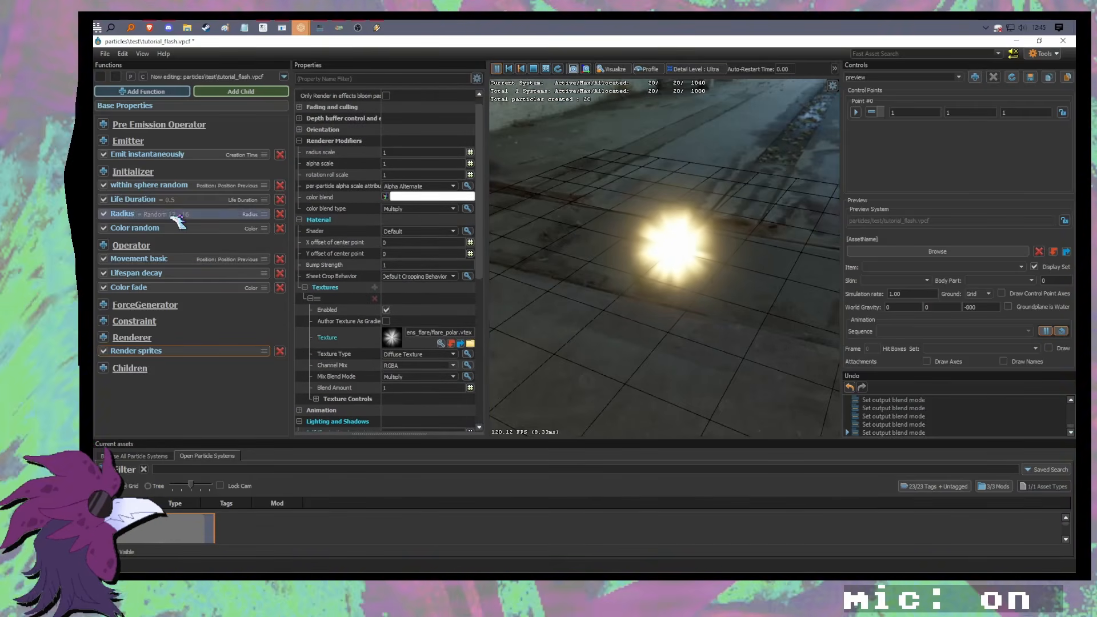
click(105, 245)
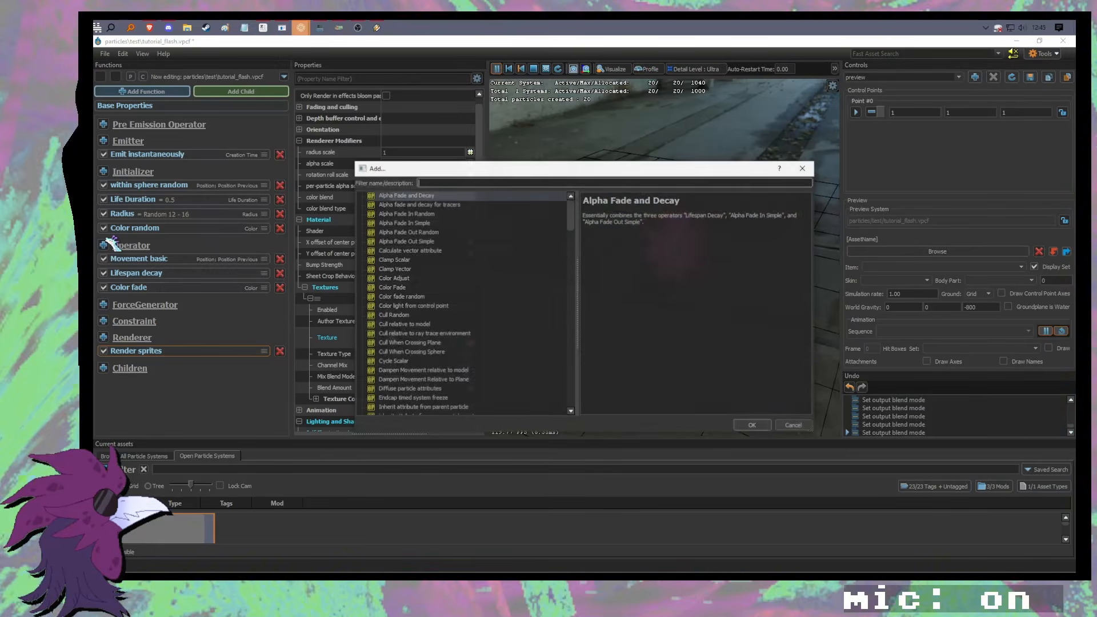
text(float)
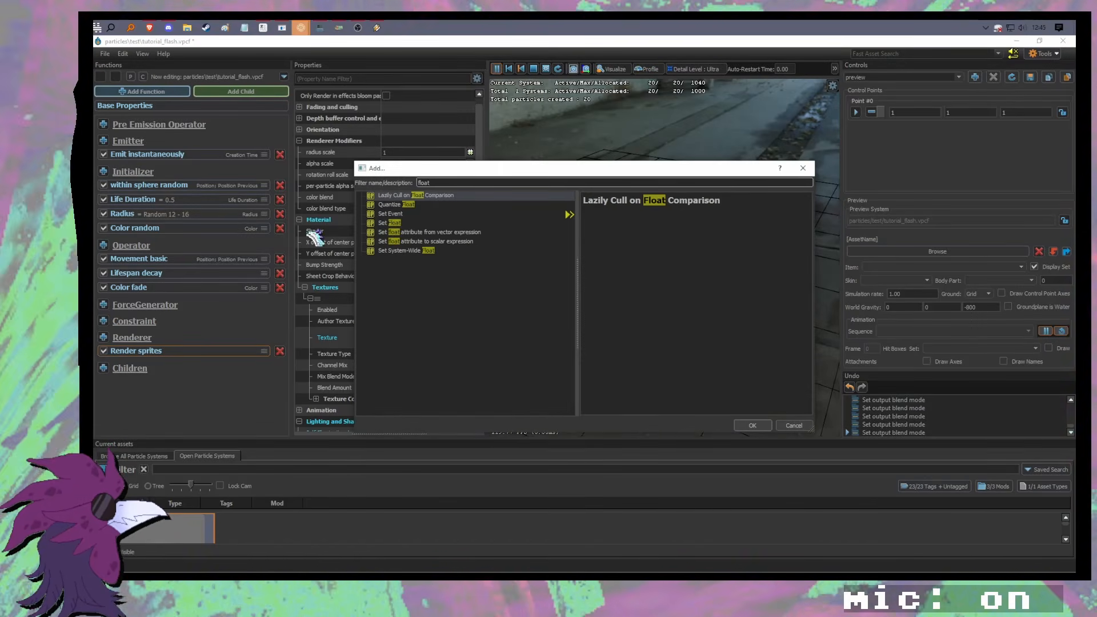
click(803, 168)
Step: Add a Radius Scale operator to the flash particle system, filtering the operators by "radius"
click(103, 245)
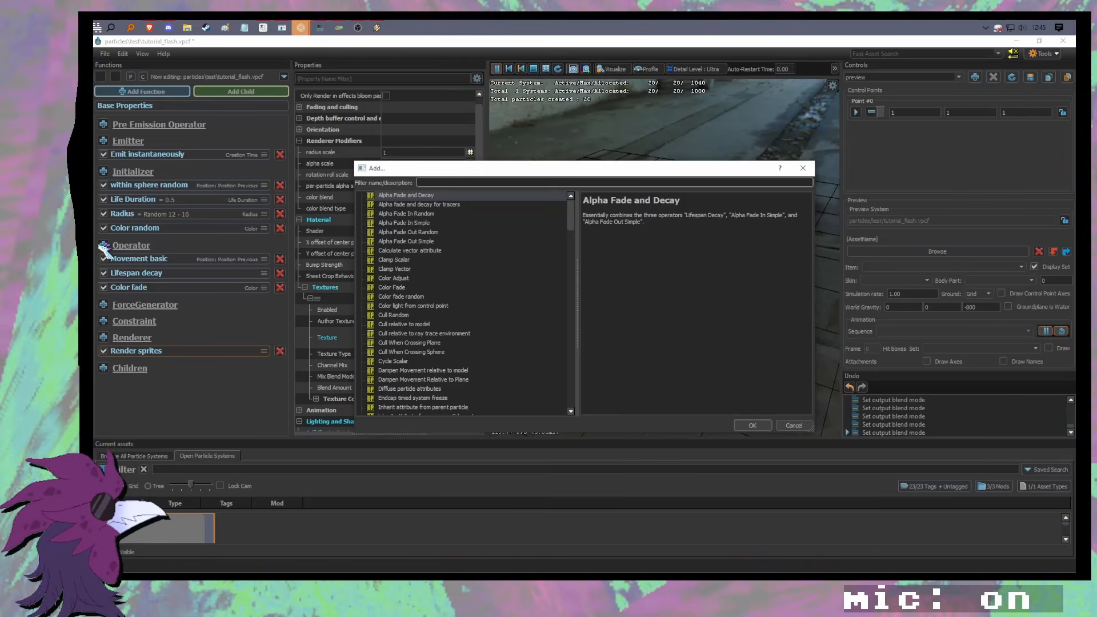
text(radius)
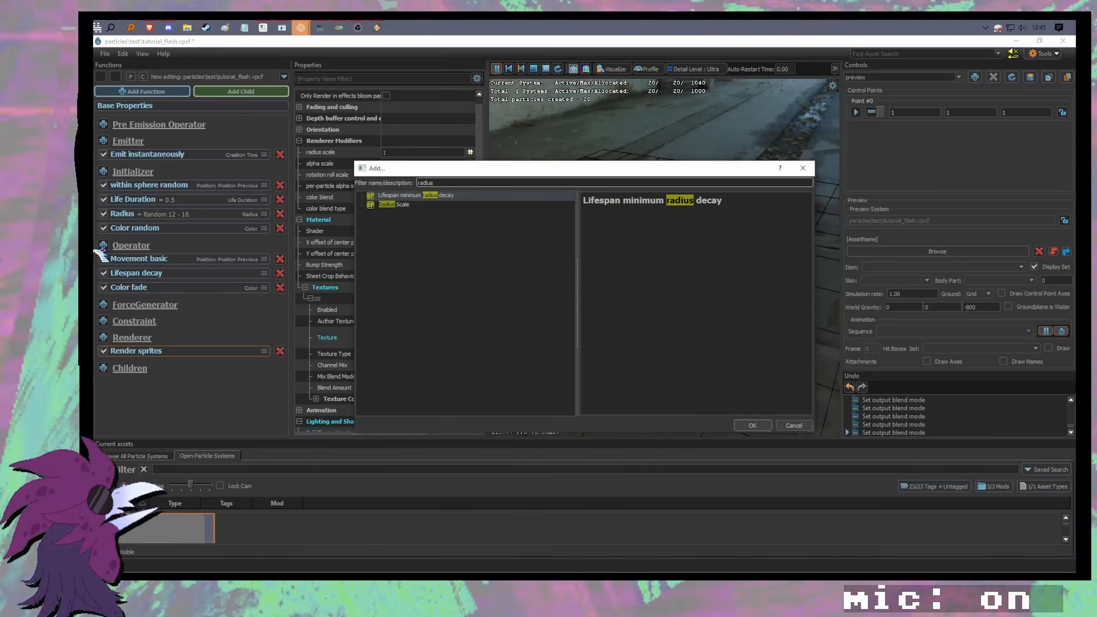
double_click(389, 205)
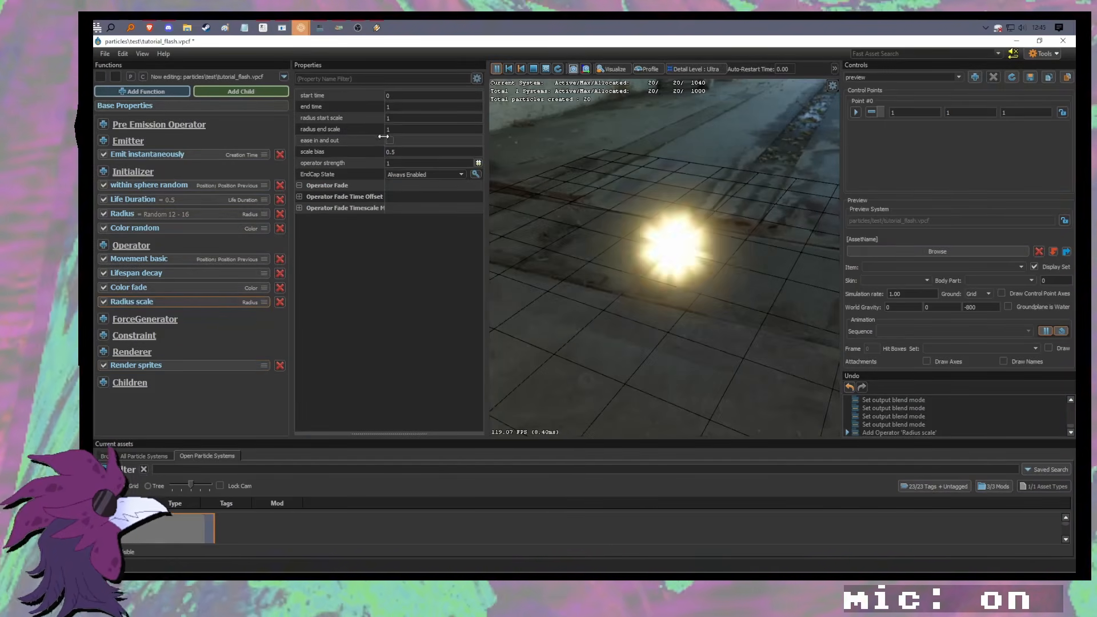
Step: Try a radius start scale of 5 on the flash's Radius scale operator and view its size in the preview
click(400, 117)
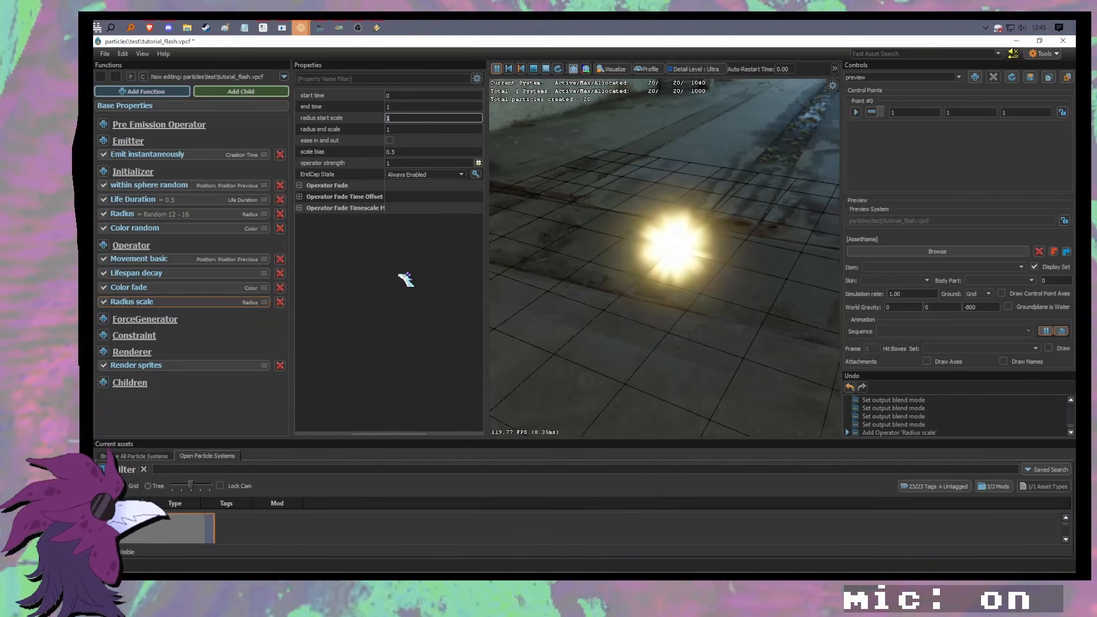
text(5)
key(Return)
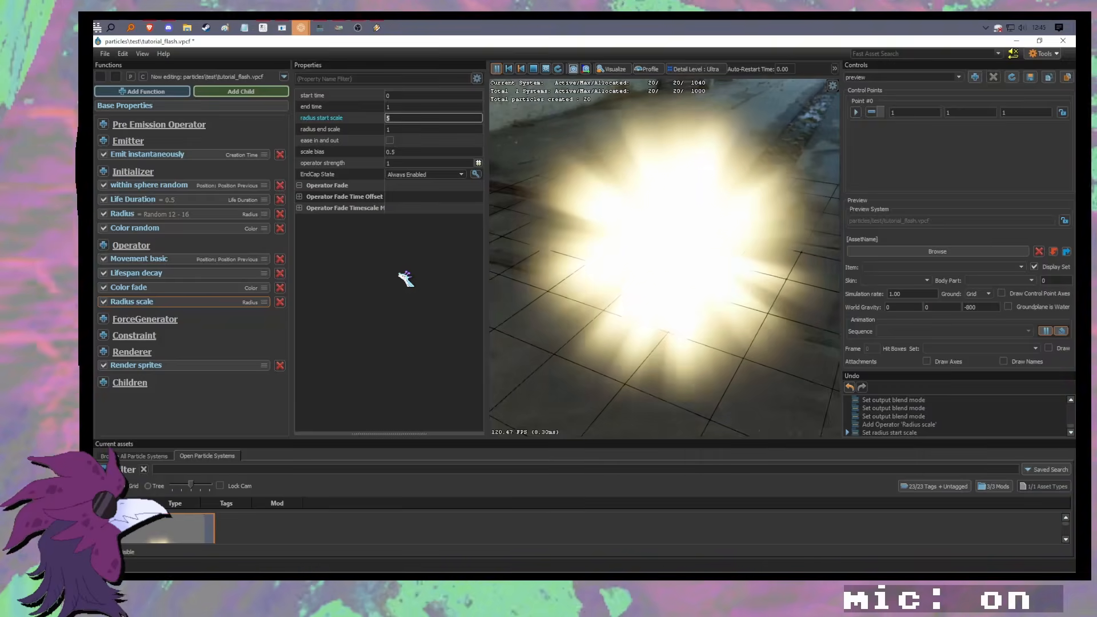
key(s)
drag(571, 268, 571, 214)
key(w)
Step: Set the Radius scale operator's radius start scale to 2 and radius end scale to 0.2
click(410, 119)
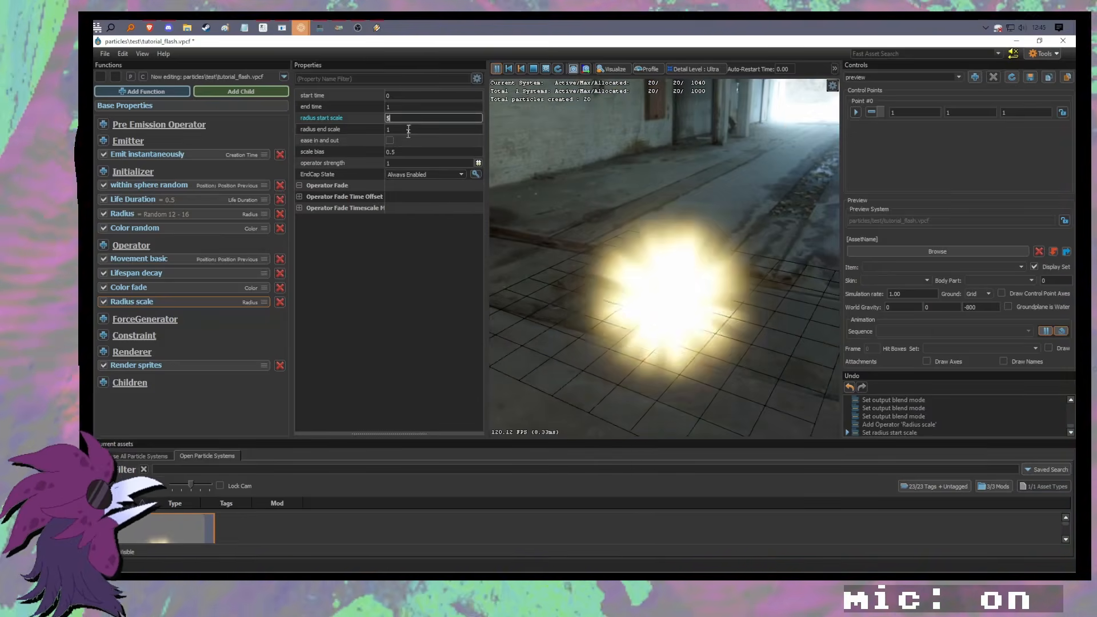
text(2)
key(Return)
drag(506, 290, 509, 312)
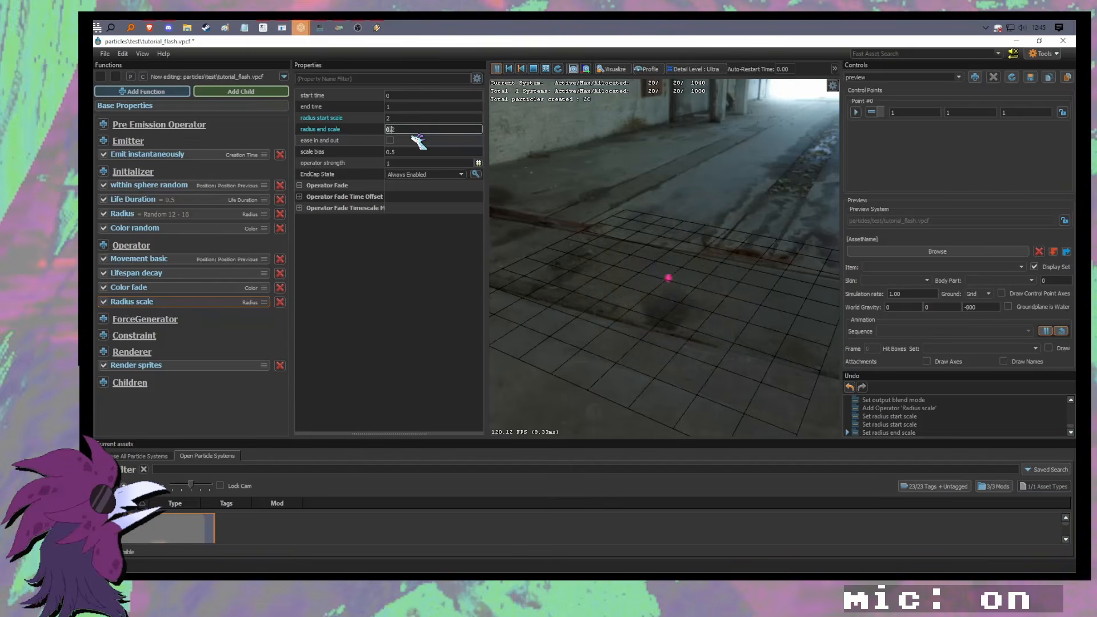
Step: Set the Radius scale operator's scale bias to 0.6 and enable ease in and out
click(391, 141)
click(401, 152)
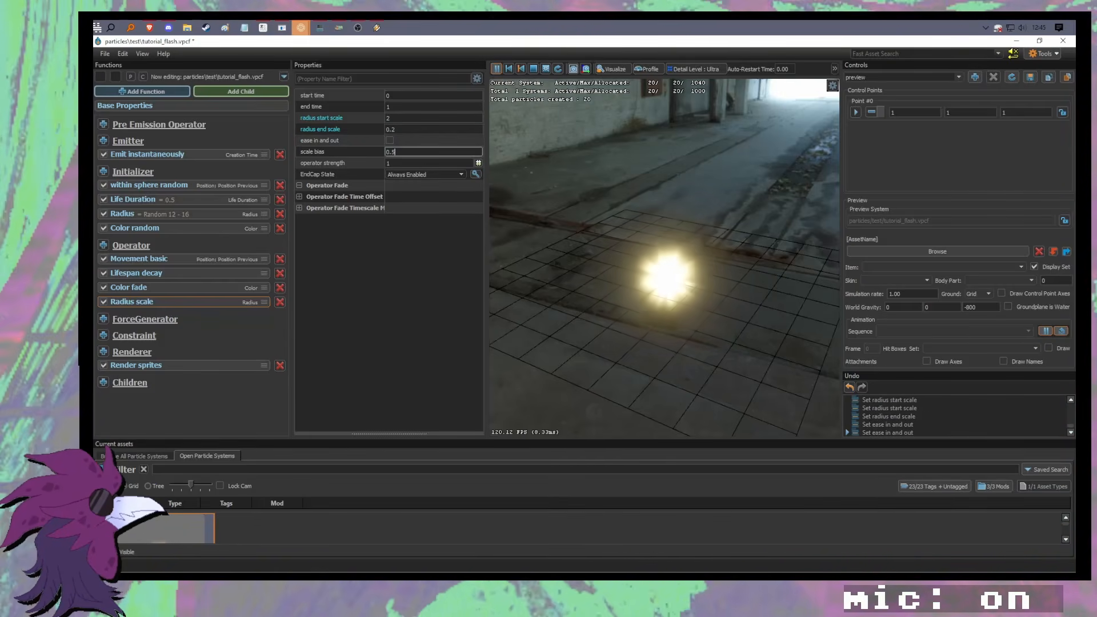
key(BackSpace)
text(1)
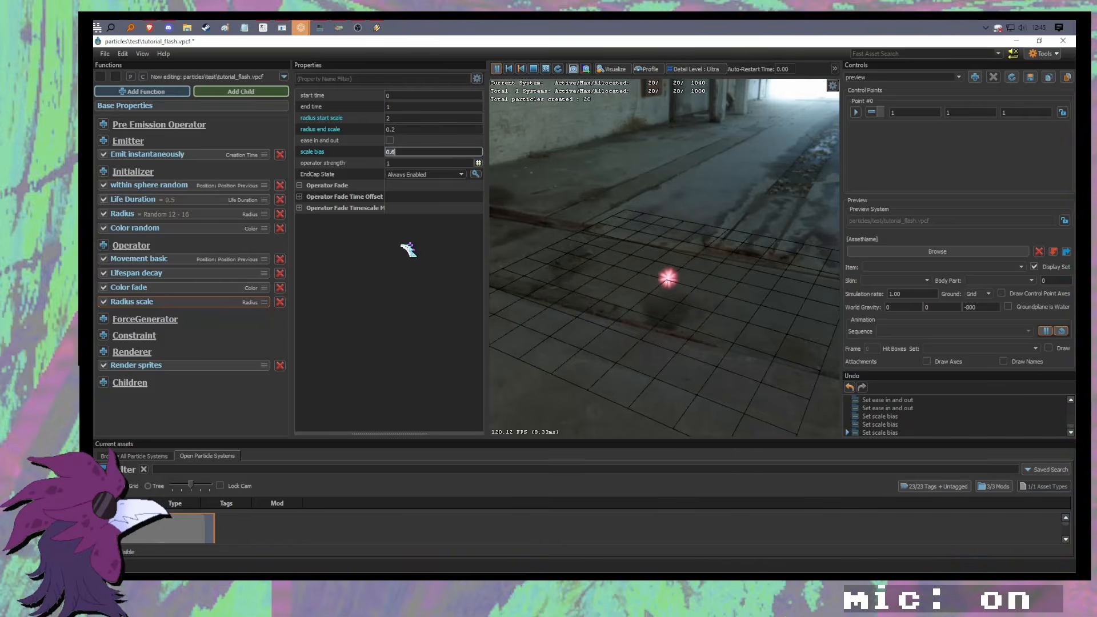
click(391, 139)
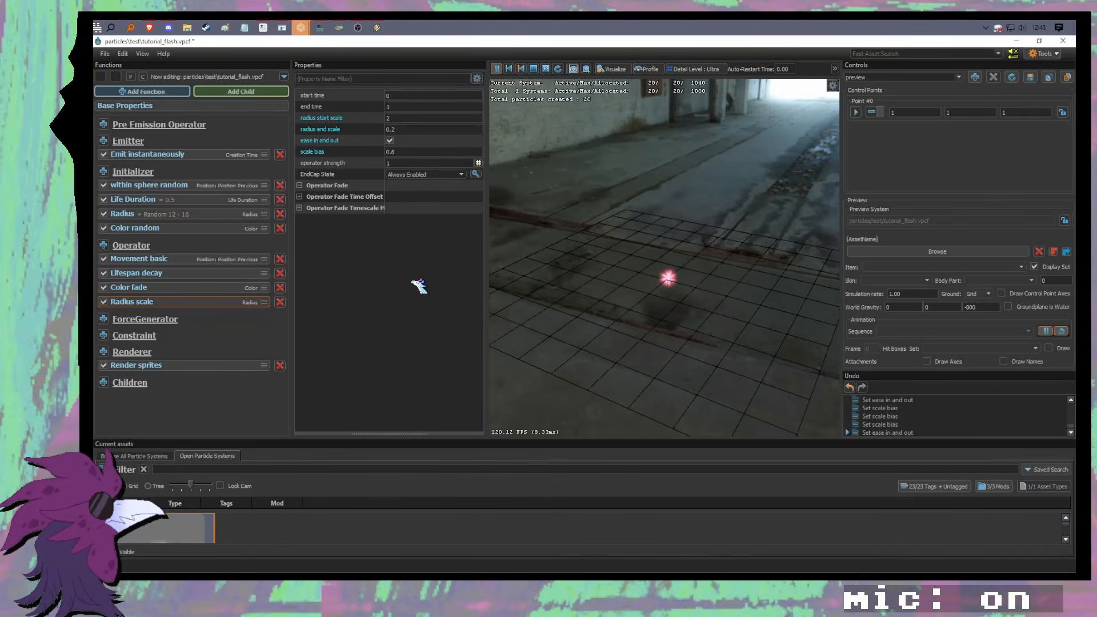
Step: Save tutorial_flash.vpcf and reopen the recent particle file tutorial_sparkle.vpcf
click(220, 360)
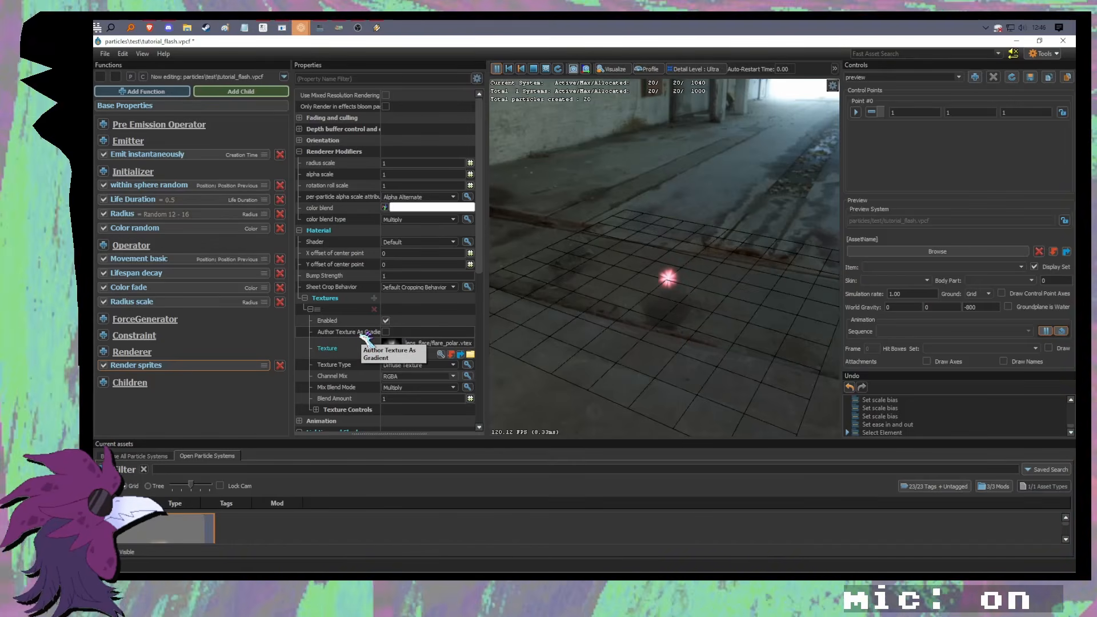
drag(682, 271, 652, 280)
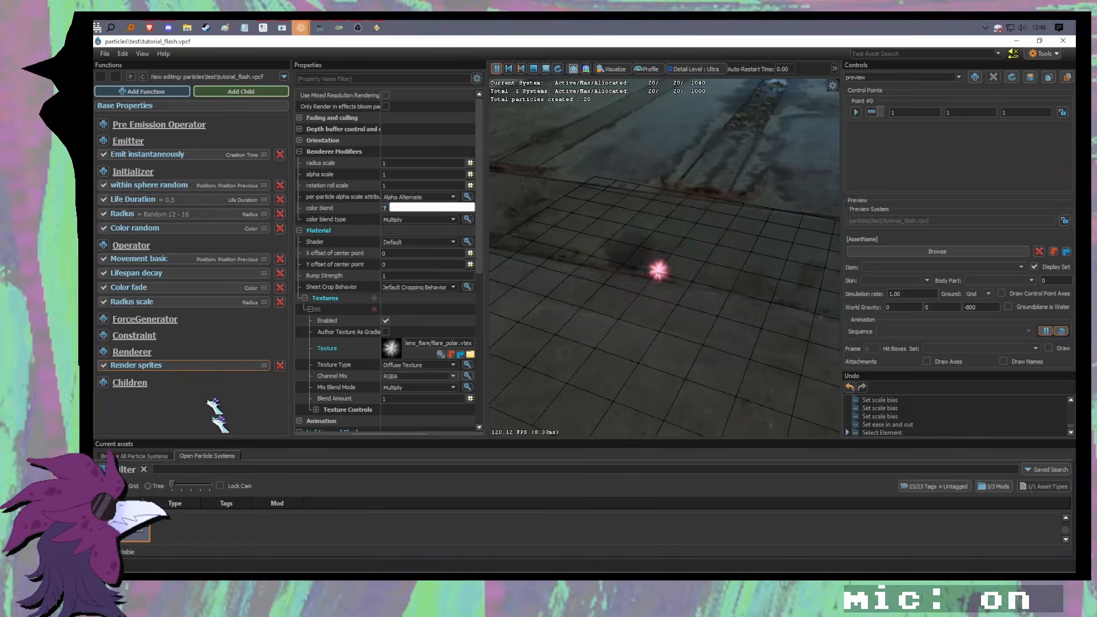
drag(210, 439, 207, 417)
click(105, 53)
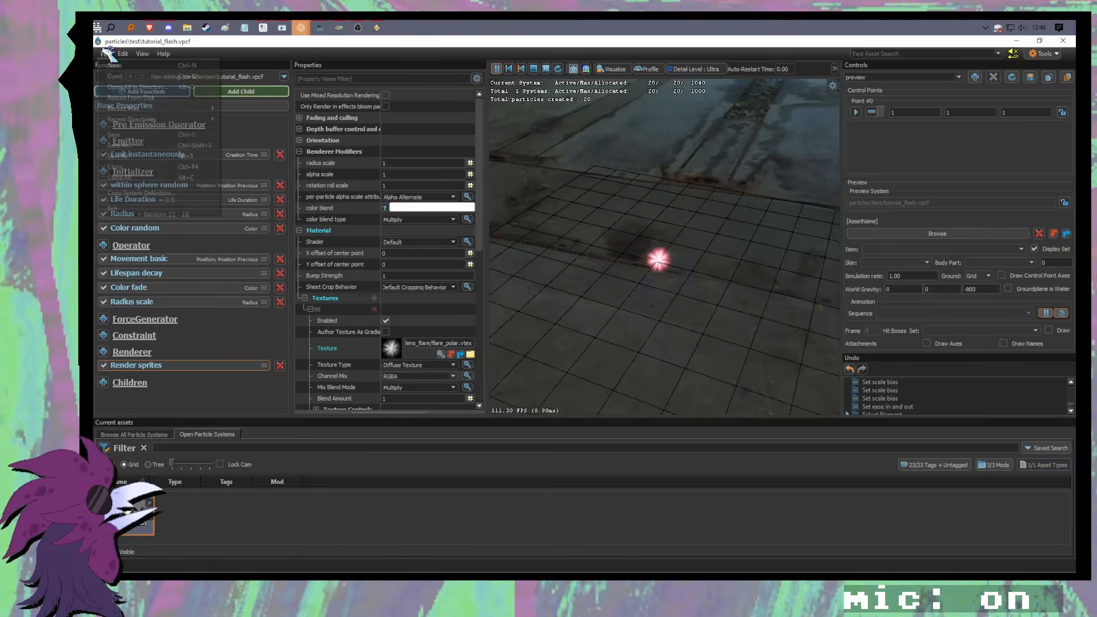
mouse_move(150, 109)
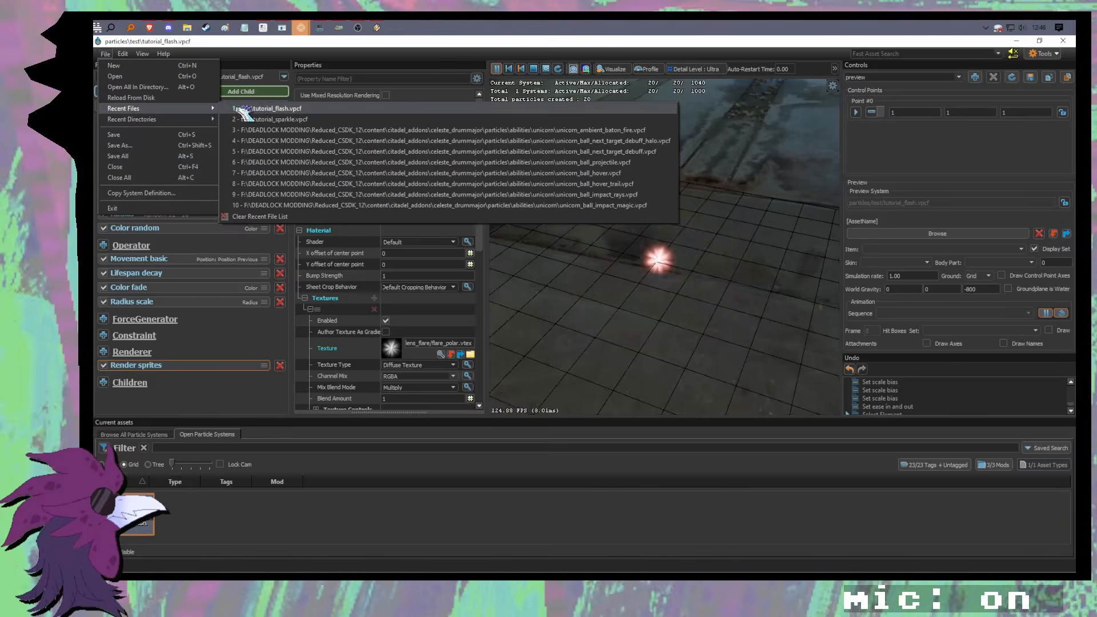
click(268, 119)
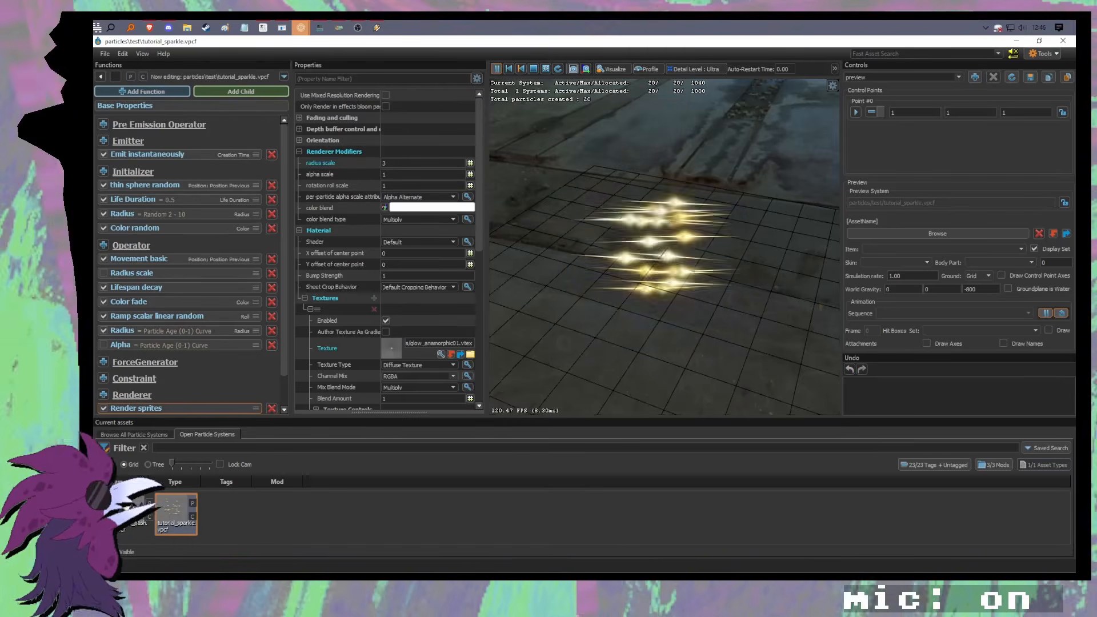
Step: Compare the previews of tutorial_sparkle and tutorial_flash, ending on tutorial_sparkle
key(s)
drag(634, 298, 634, 298)
click(139, 522)
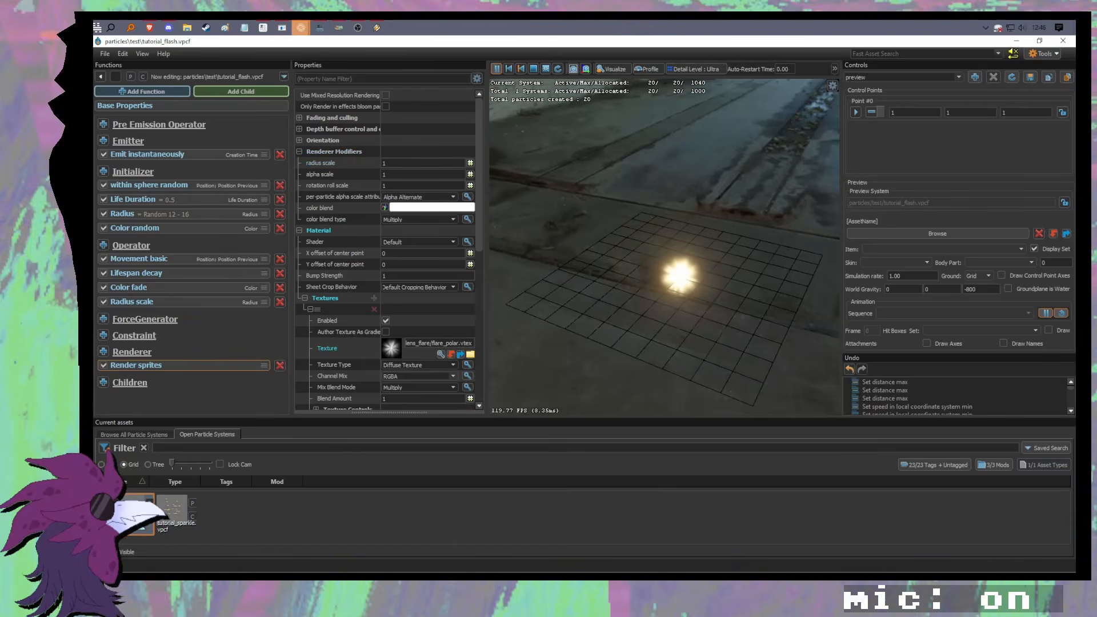
click(180, 515)
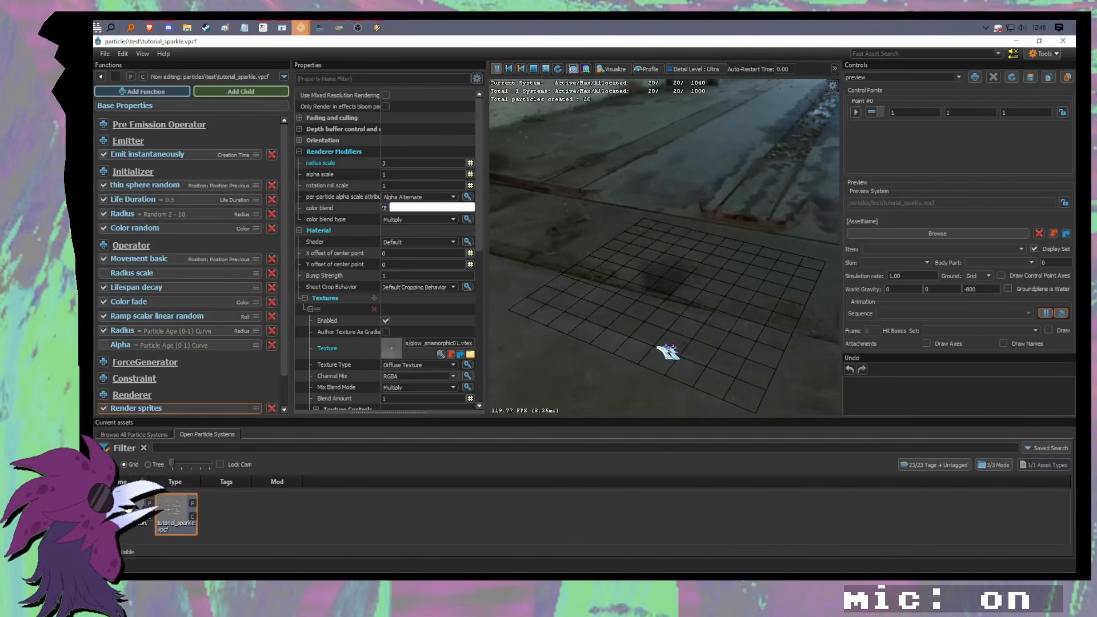
Step: Add tutorial_flash as a child particle system of tutorial_sparkle and view the combined effect
scroll(183, 346, down, 1)
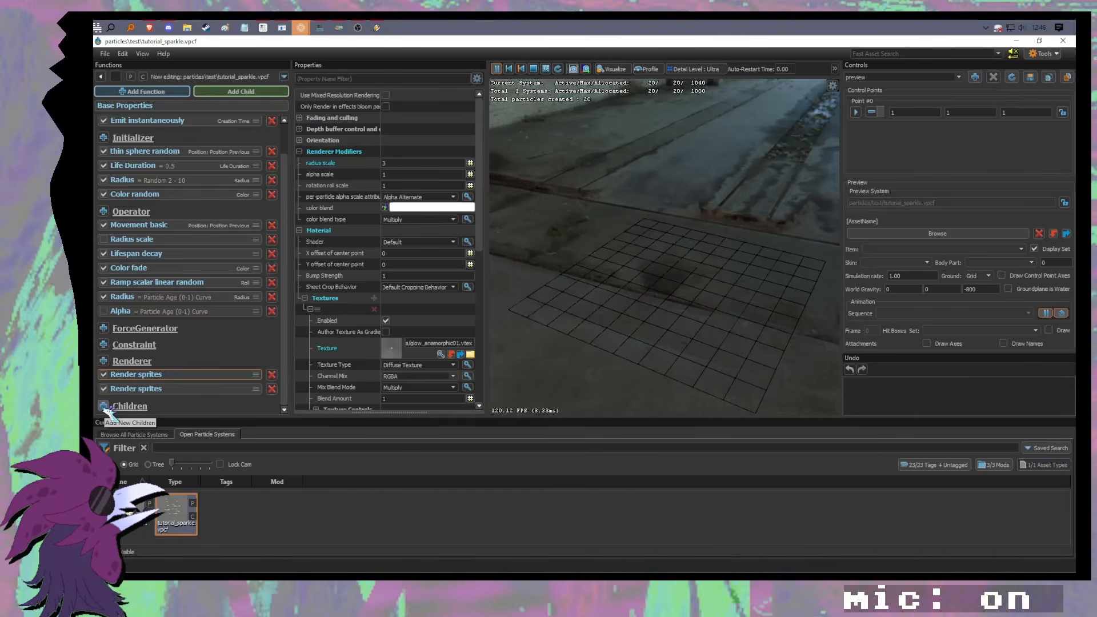
drag(664, 245, 646, 257)
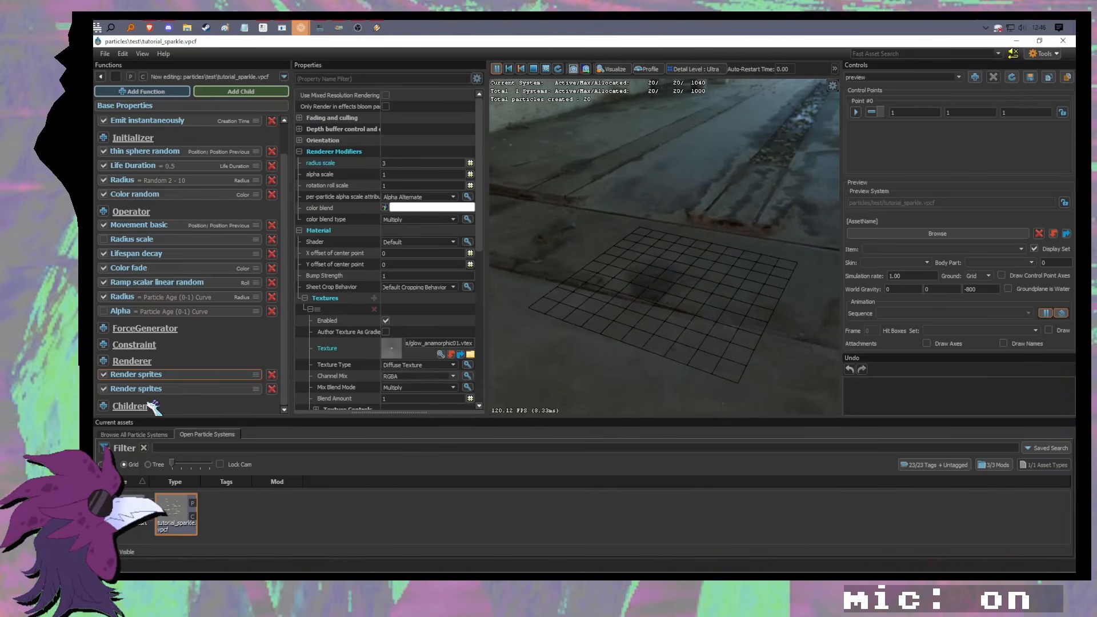
click(104, 406)
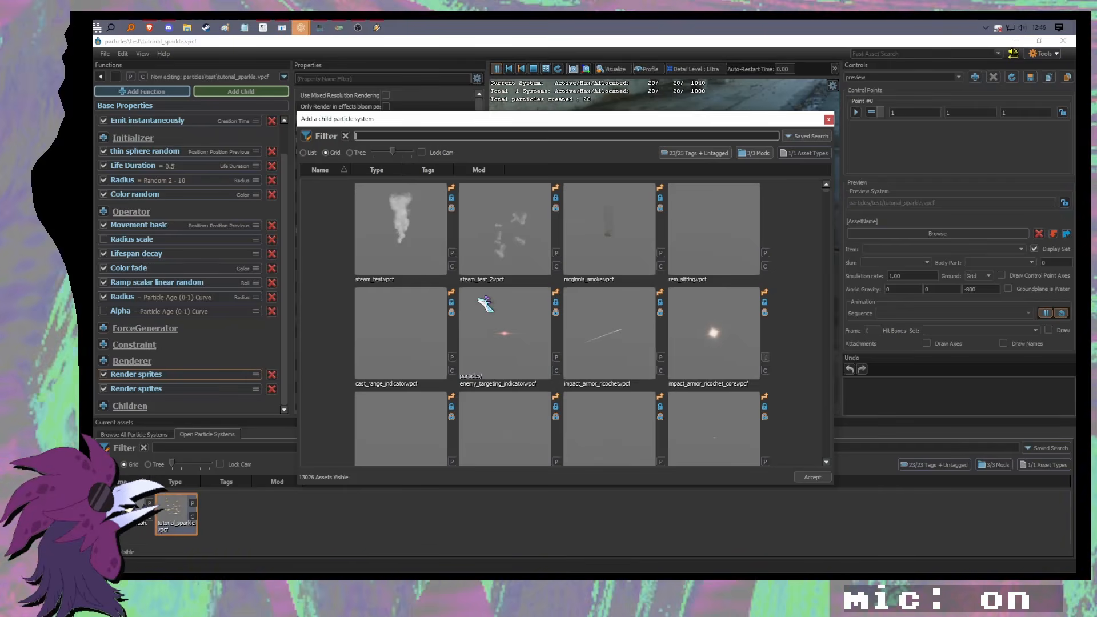
text(tutorial_fl)
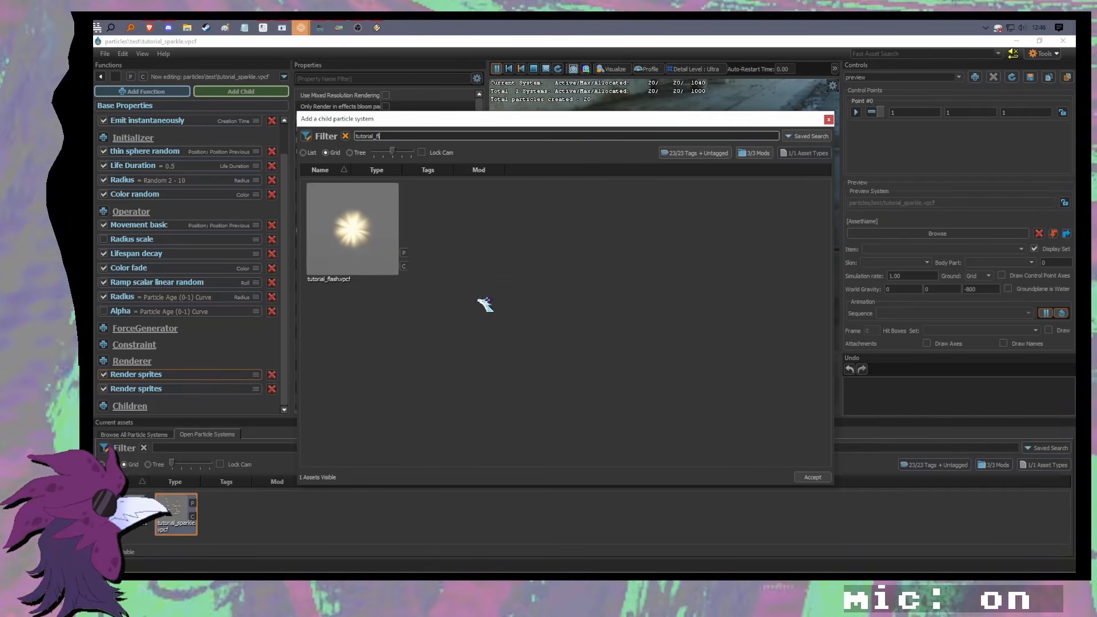
text(ash)
double_click(360, 211)
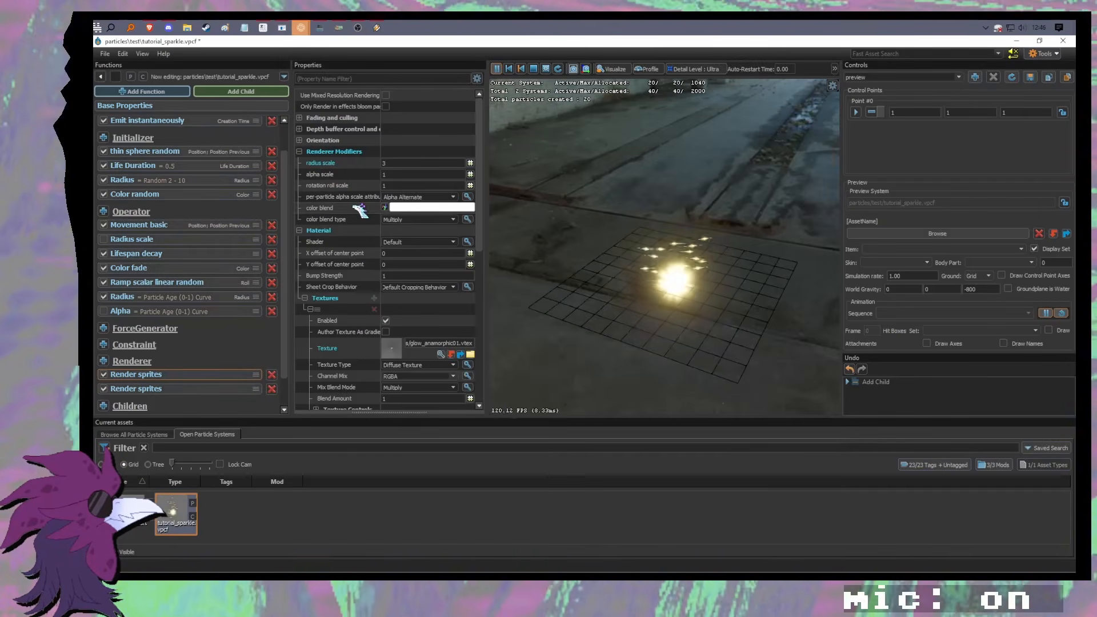
drag(704, 289, 714, 311)
scroll(171, 394, down, 3)
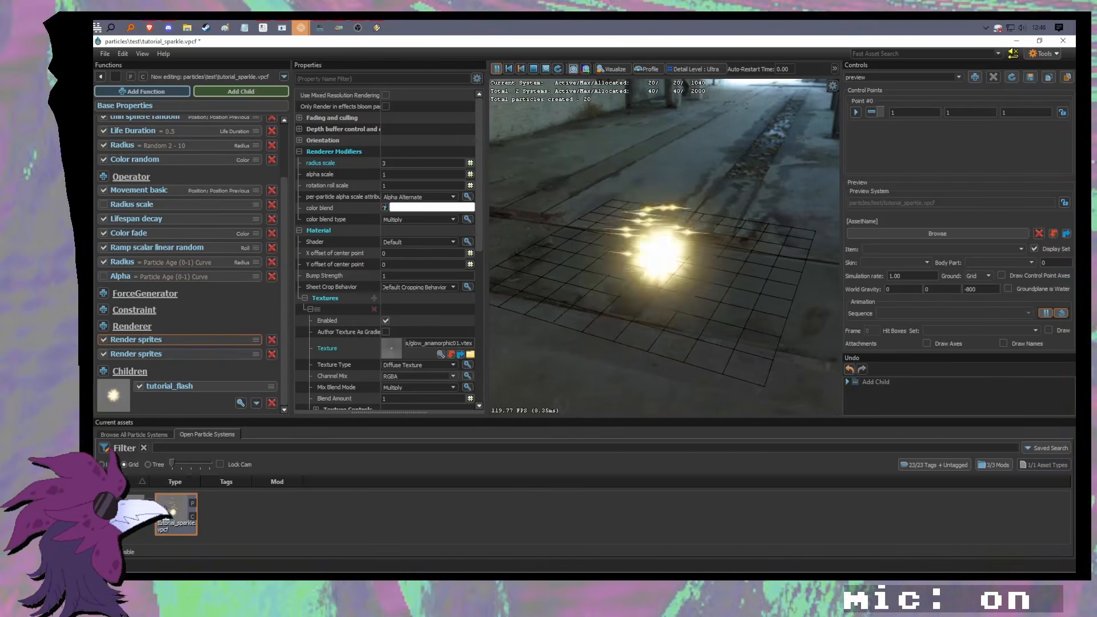
Step: Change the Render sprites texture in tutorial_flash to basic_flare_rays_2.vtex from the flare textures
click(135, 525)
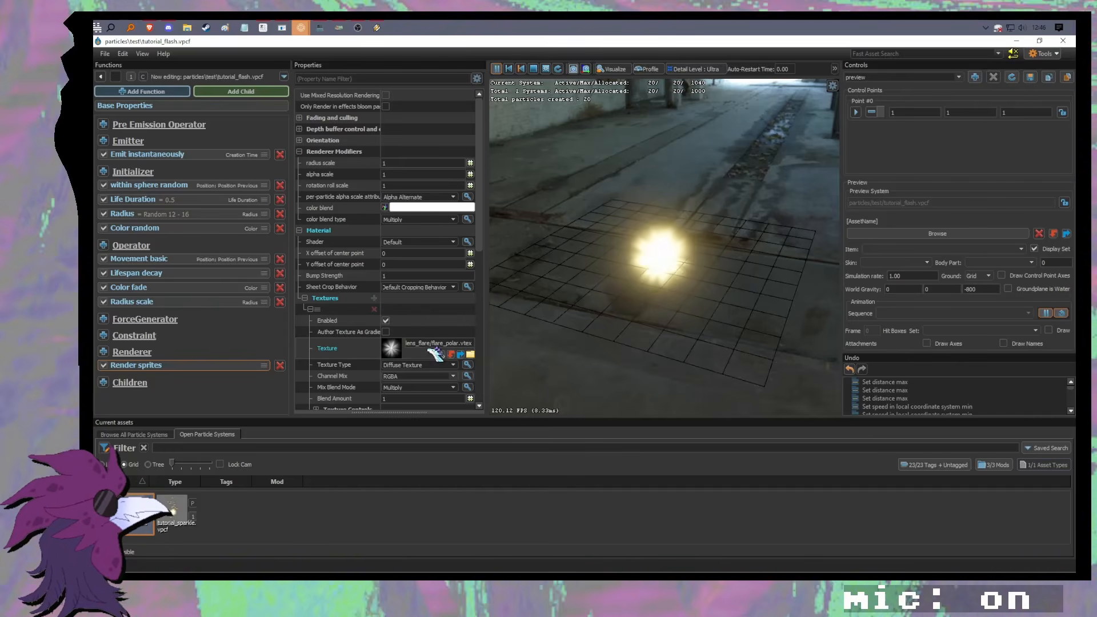
scroll(423, 358, down, 8)
scroll(387, 307, up, 5)
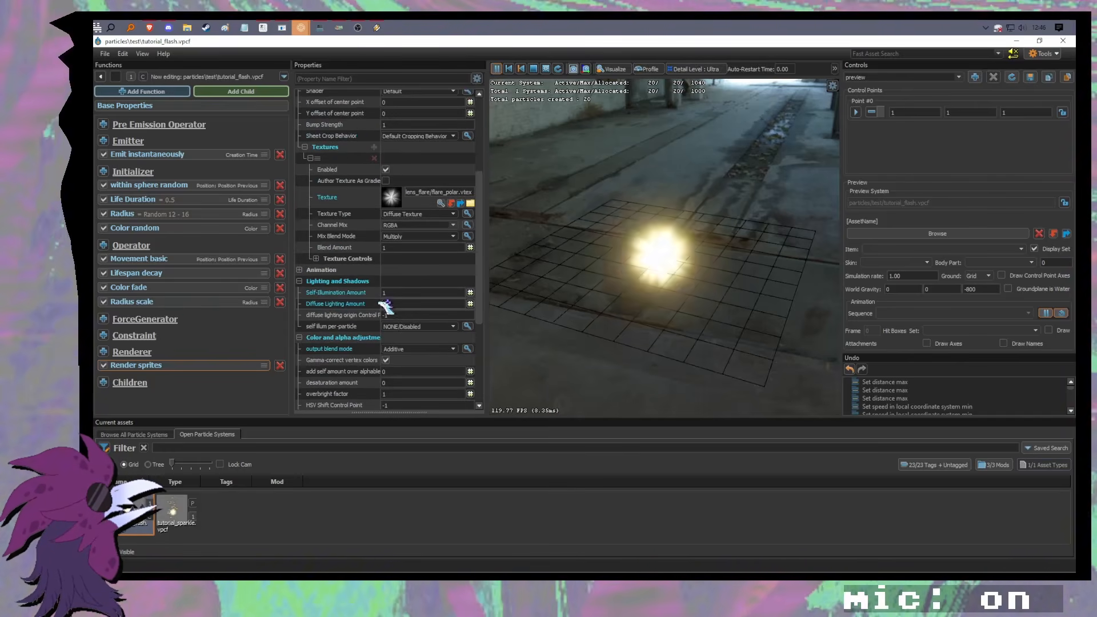
click(444, 201)
scroll(379, 377, up, 10)
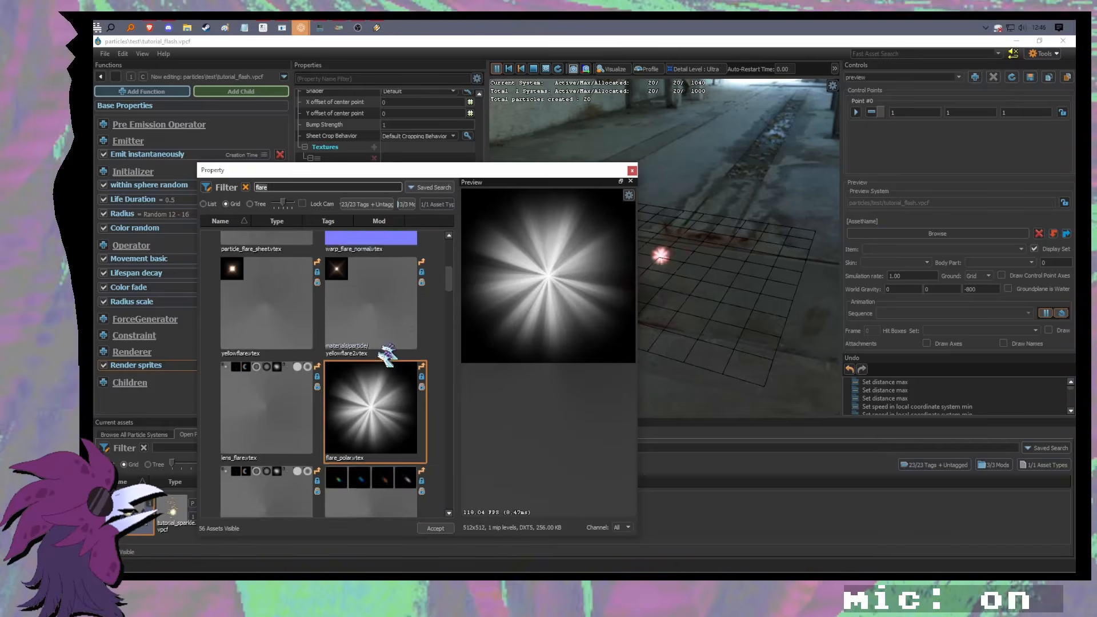
scroll(382, 394, down, 8)
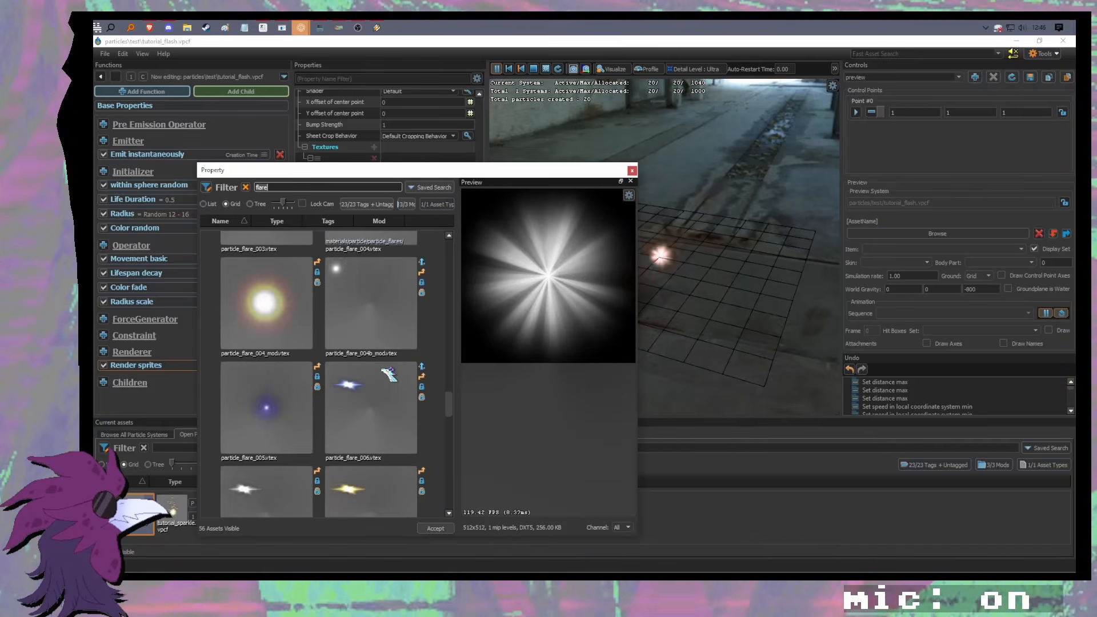
scroll(387, 372, down, 3)
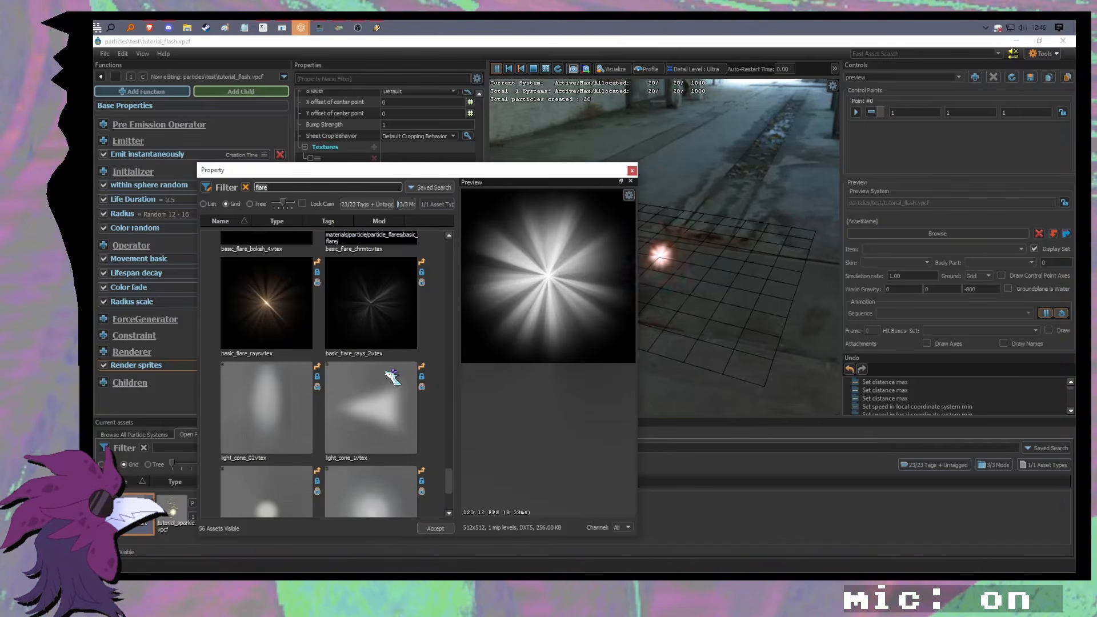
click(373, 309)
double_click(375, 310)
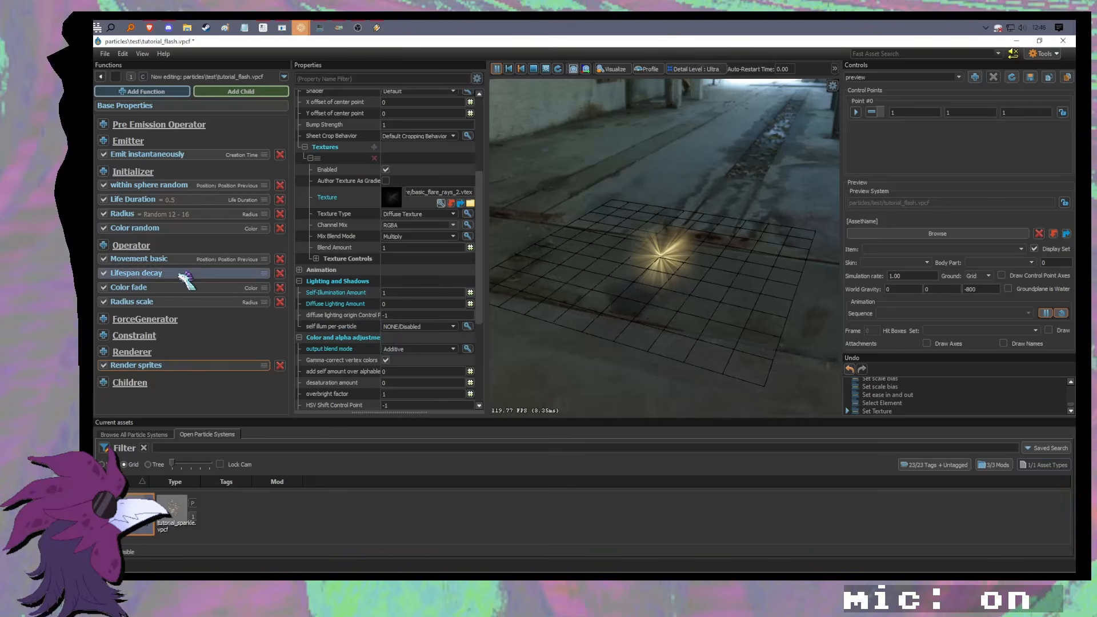
Step: Set the random initial radius of tutorial_flash to 22 - 26 and view the result in tutorial_sparkle
click(172, 214)
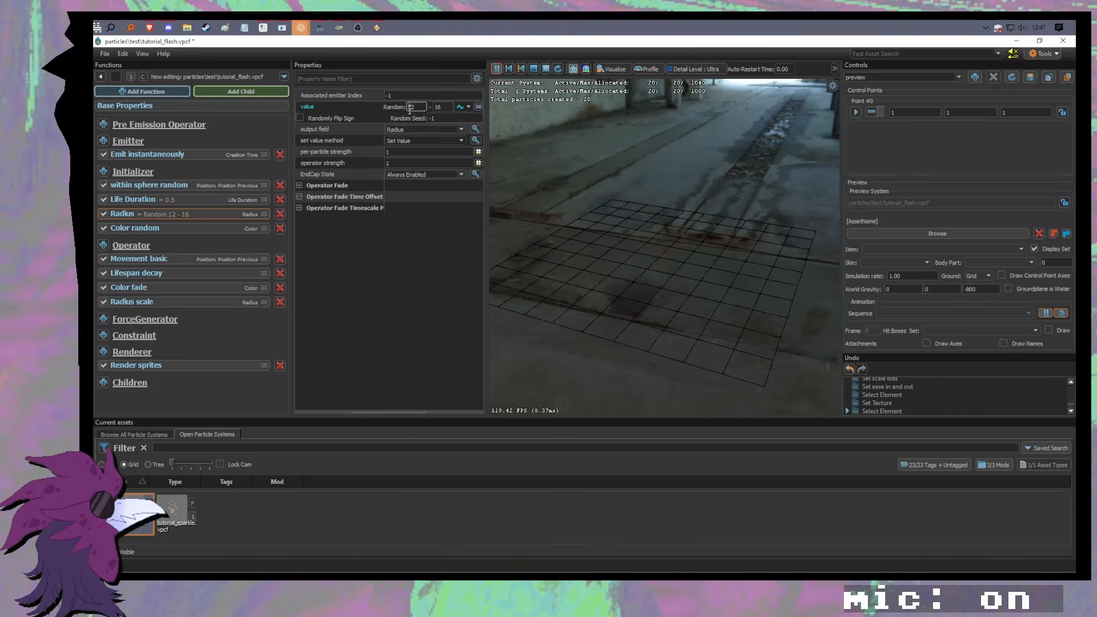
text(2)
drag(438, 107, 435, 108)
text(2)
click(390, 288)
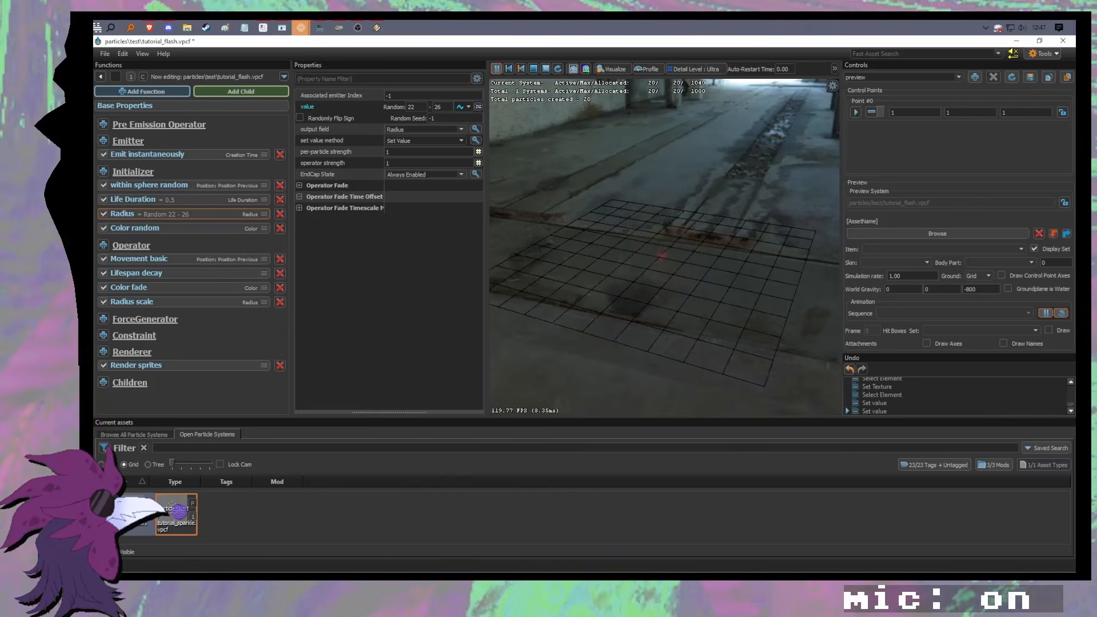
drag(179, 510, 654, 319)
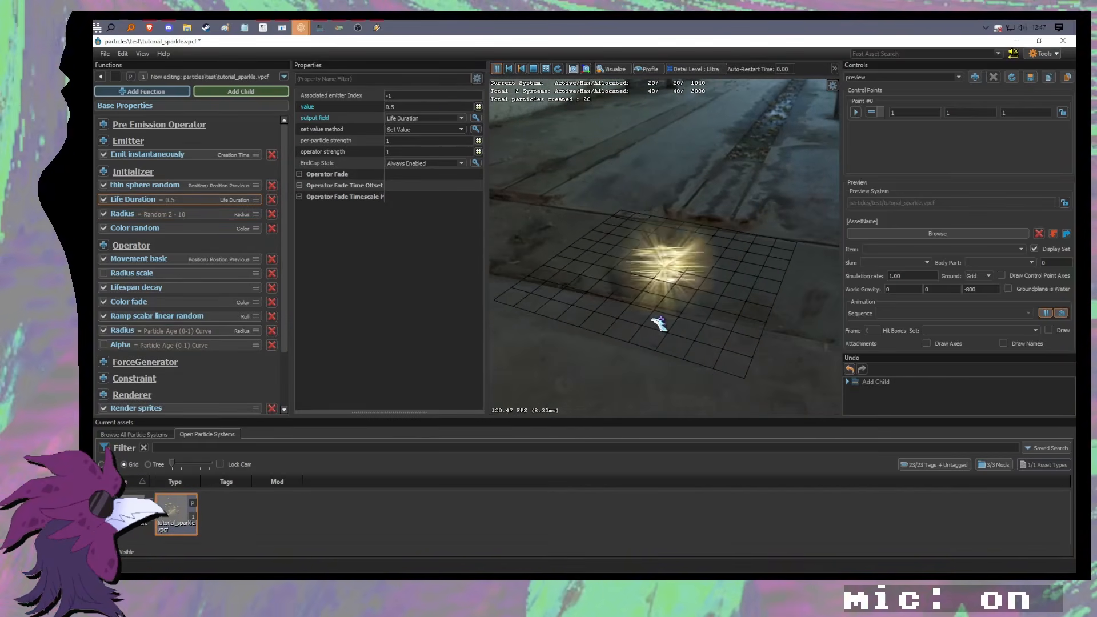
Step: Duplicate the Render sprites renderer in tutorial_flash
double_click(145, 513)
click(161, 364)
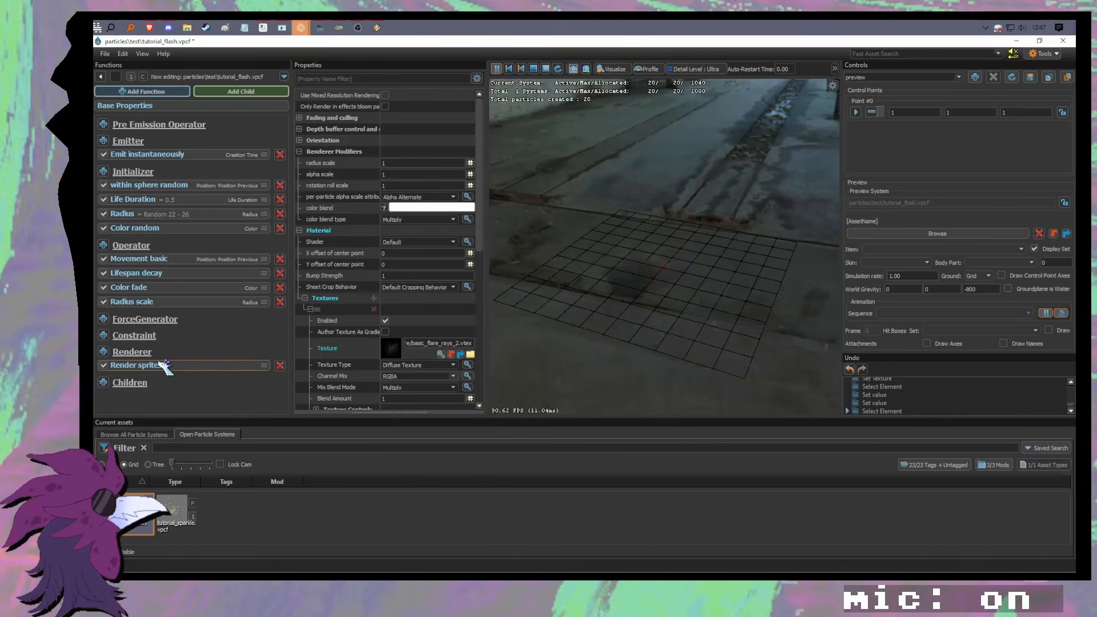
key(ctrl+v)
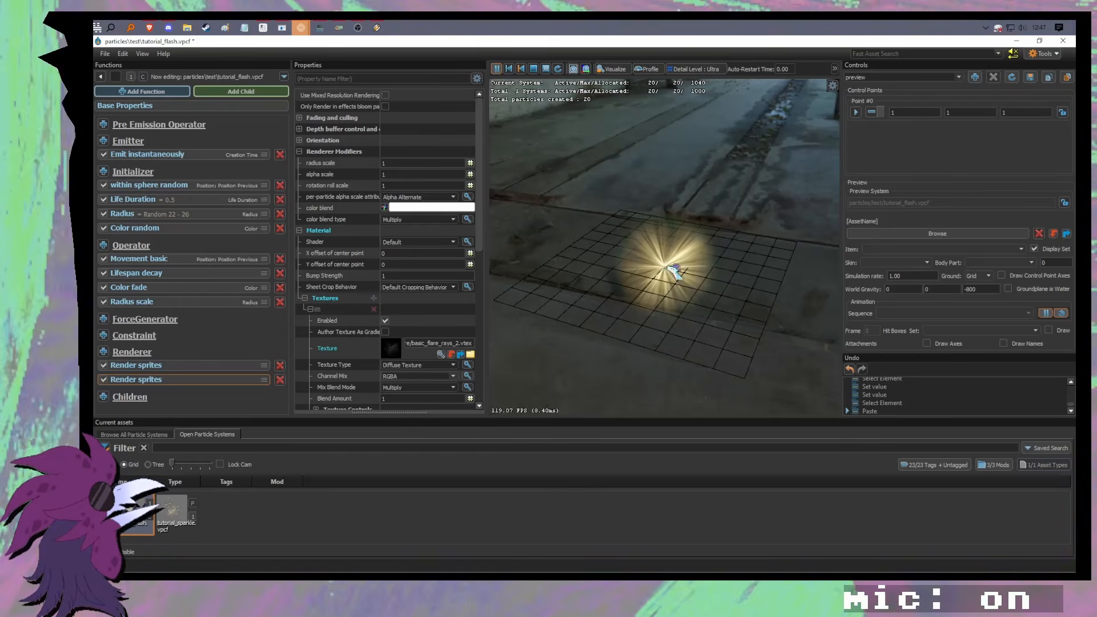
Step: Set the duplicated Render sprites texture to glow_radial_trans_png_d70fd789.vtex from the glow textures
scroll(385, 361, down, 5)
scroll(368, 363, up, 5)
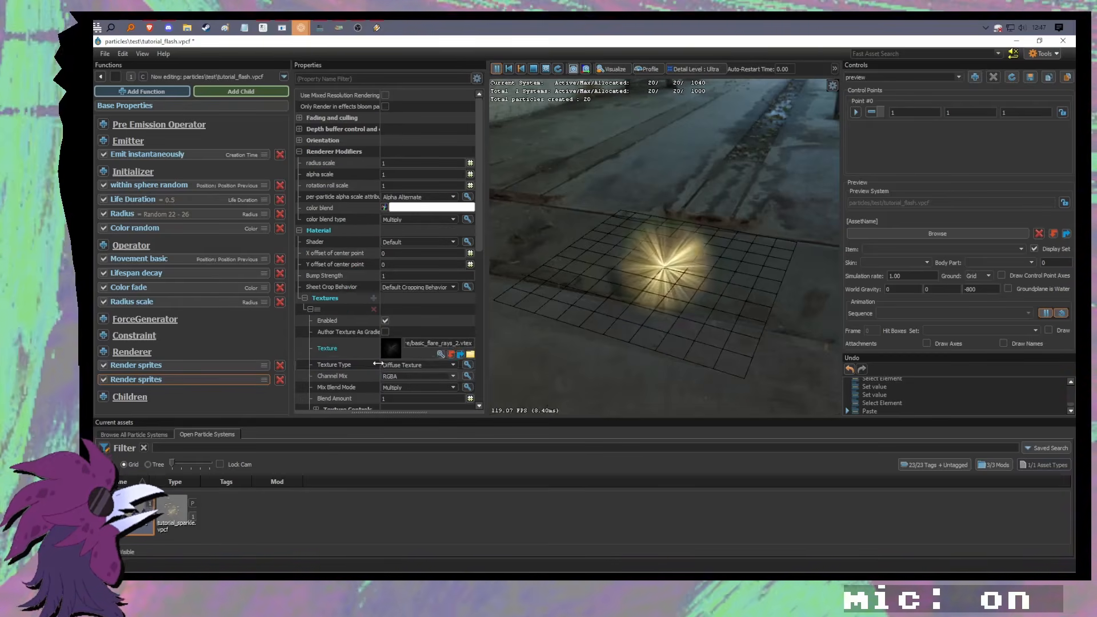
click(460, 354)
text(g)
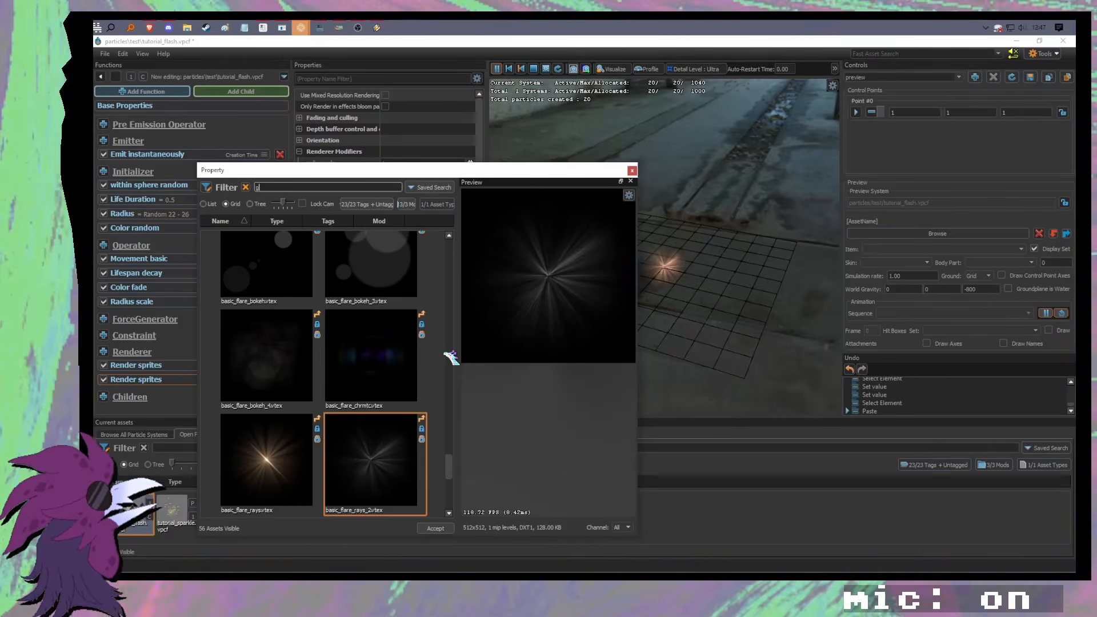
text(low)
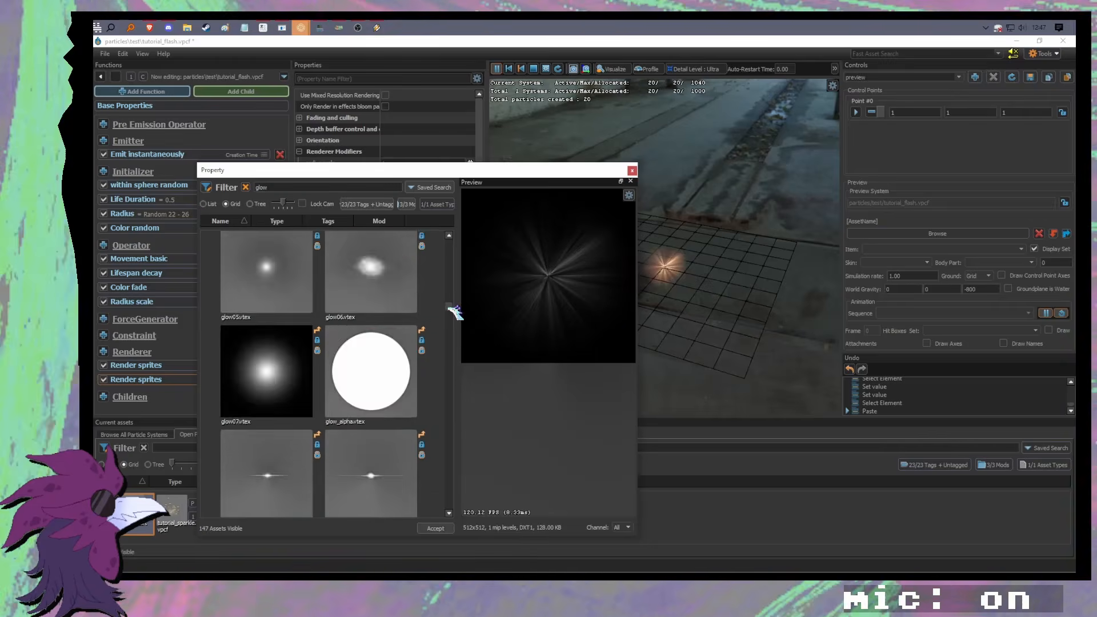
drag(455, 312, 455, 243)
click(371, 289)
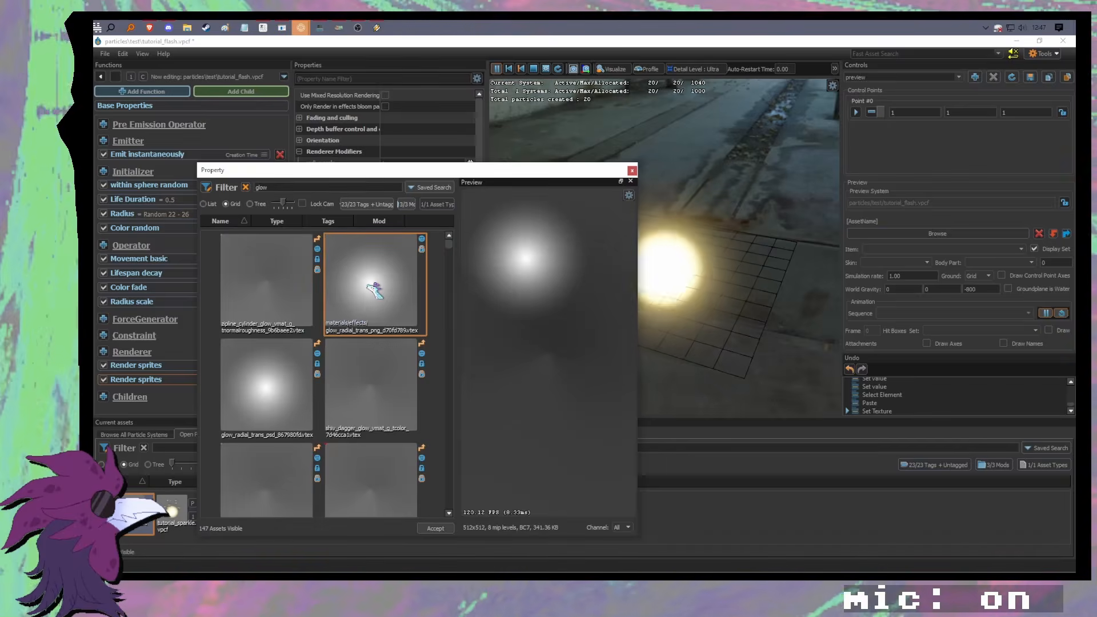
double_click(374, 290)
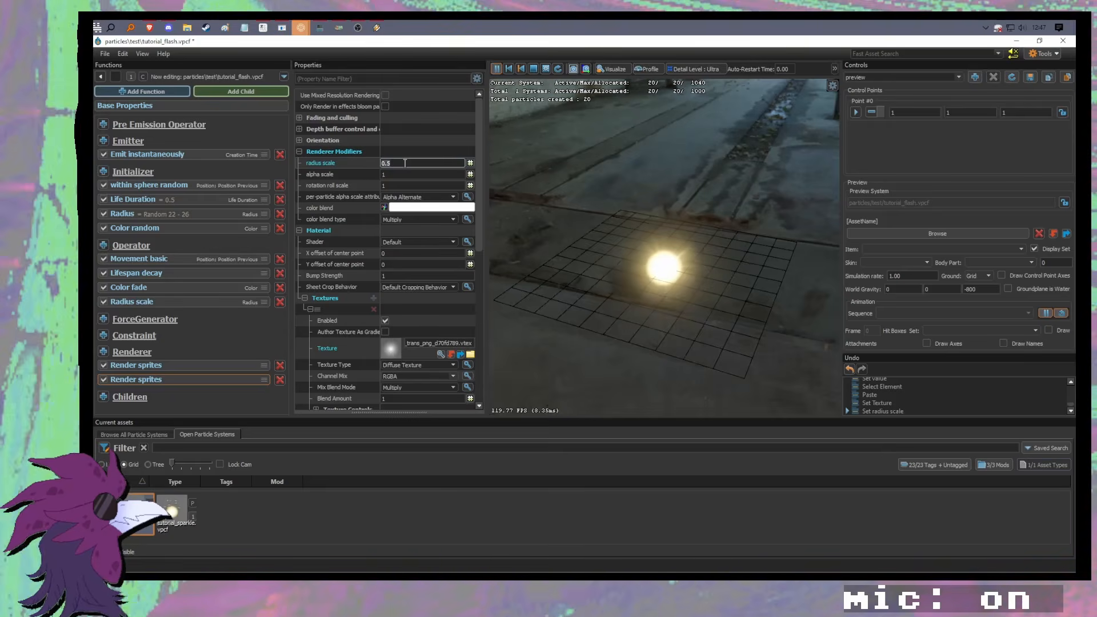
Step: Drive the glow renderer's radius scale by Collection Time with a curve dropping from 1 to 0 through about (0.18, 0.28)
click(471, 163)
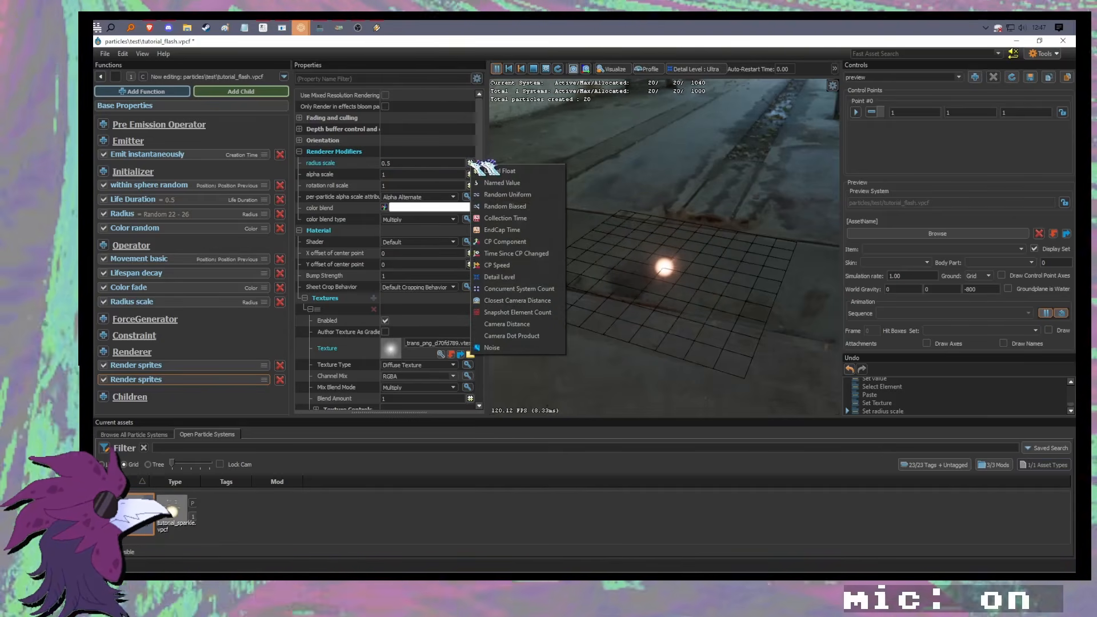
click(513, 219)
click(469, 174)
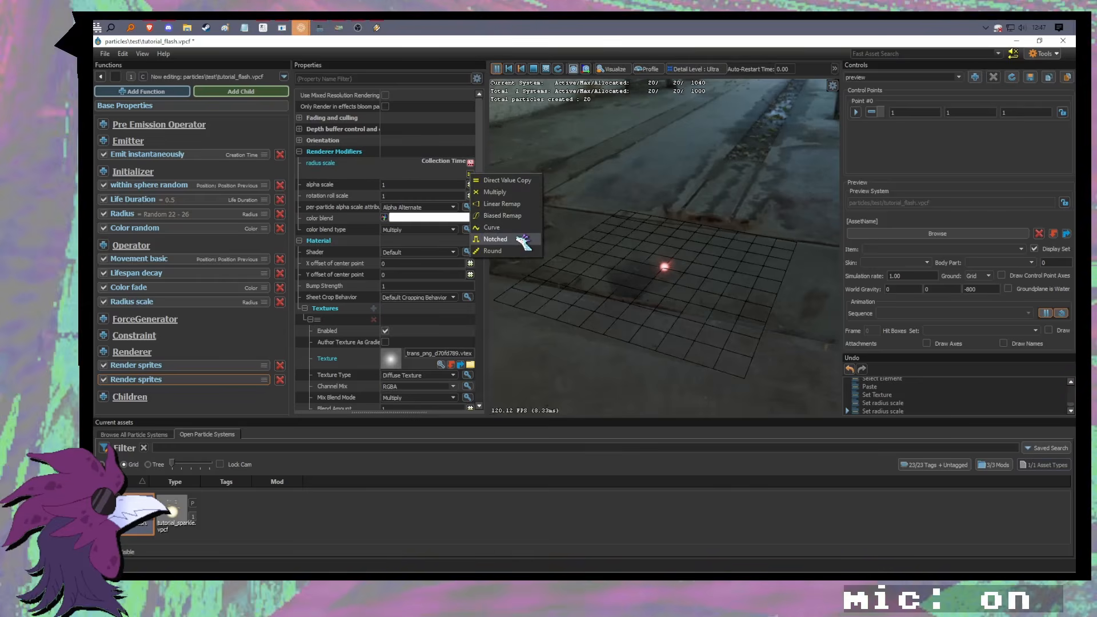
click(501, 230)
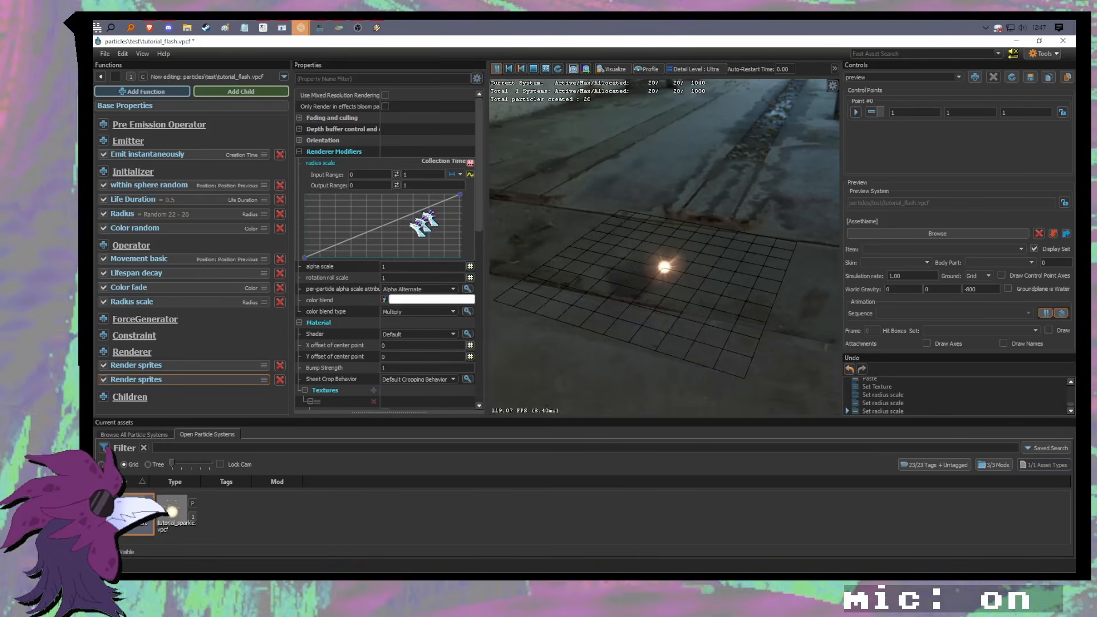
drag(319, 257, 291, 184)
drag(461, 195, 460, 254)
drag(400, 231, 341, 243)
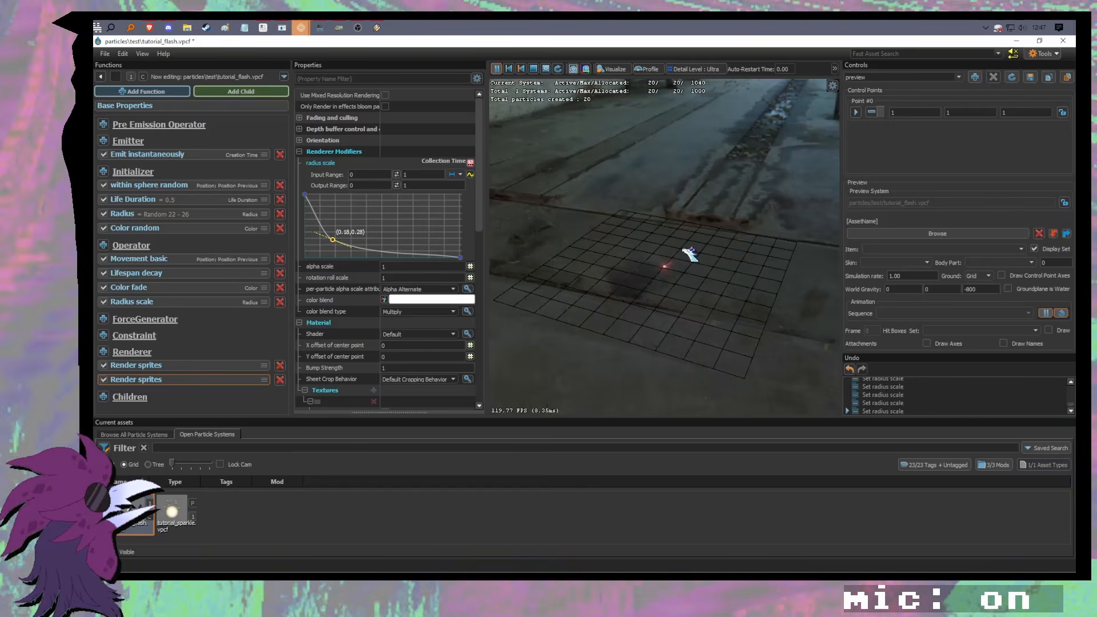
Step: Drive the flare renderer's radius scale by a Collection Time curve rising through about (0.09, 0.88) and falling to 0, with output maximum 2
click(137, 365)
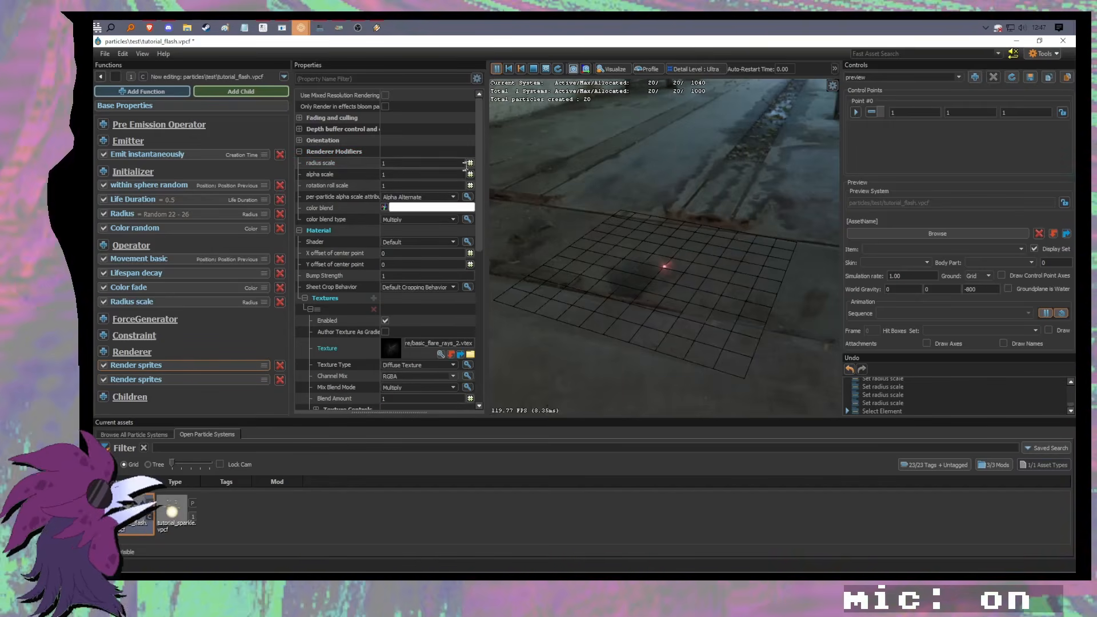
click(470, 163)
click(503, 216)
click(470, 174)
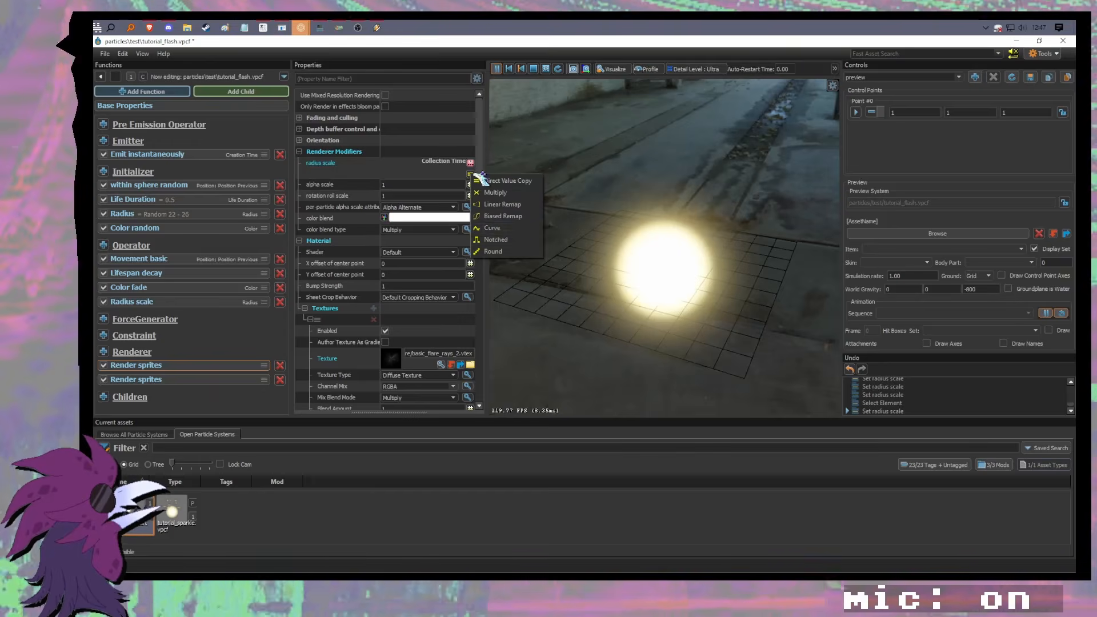
click(495, 228)
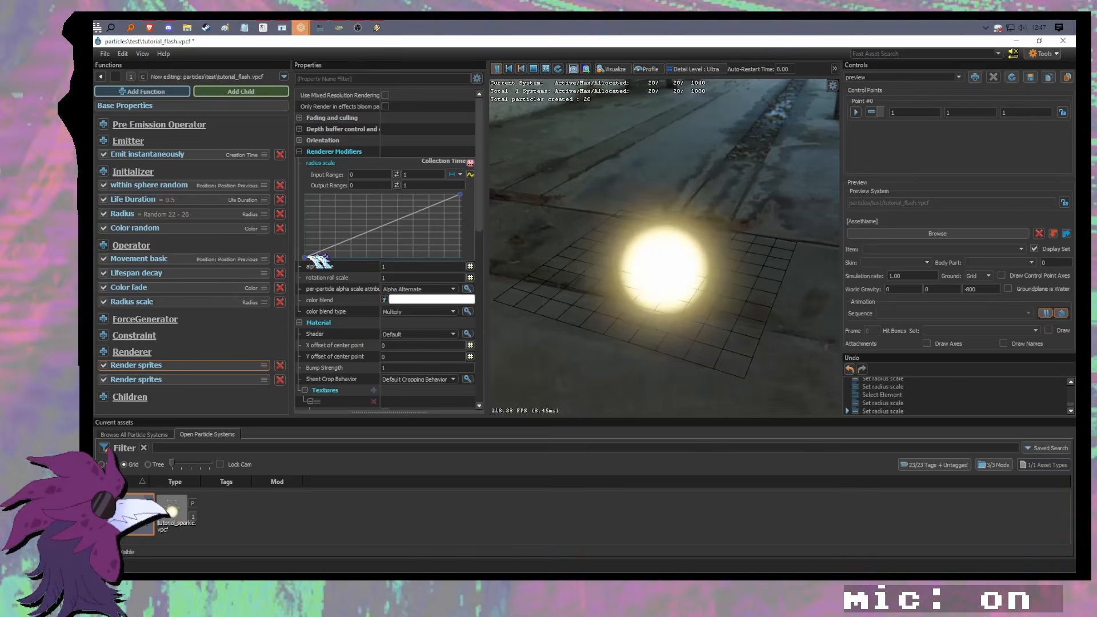
drag(305, 258, 304, 194)
drag(461, 195, 404, 209)
mouse_move(305, 195)
mouse_down()
mouse_move(303, 259)
mouse_move(319, 202)
mouse_up()
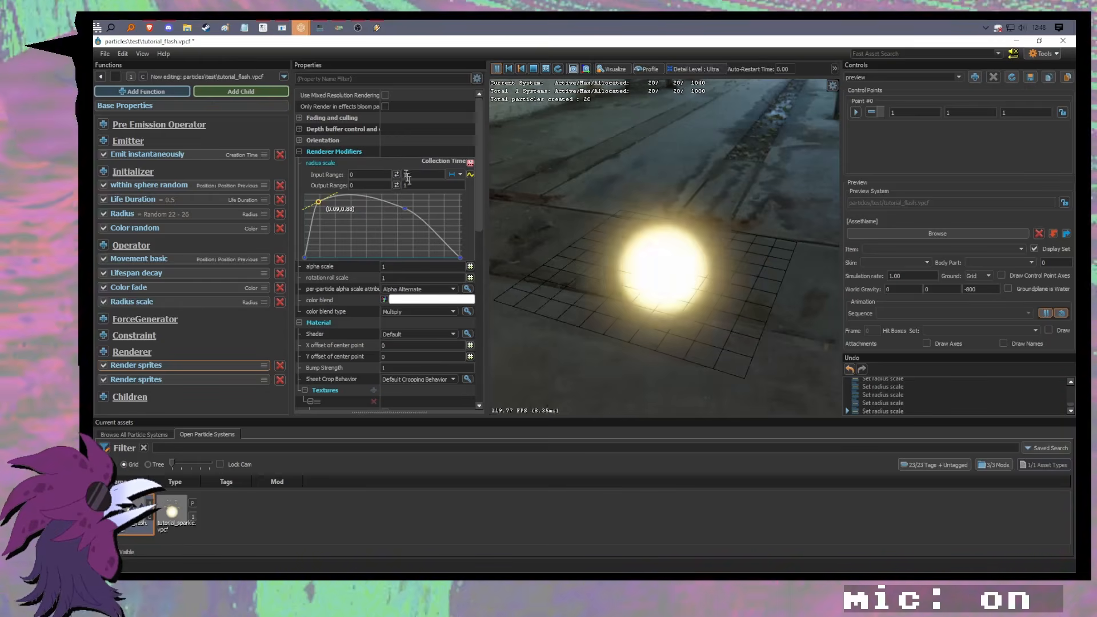
text(2)
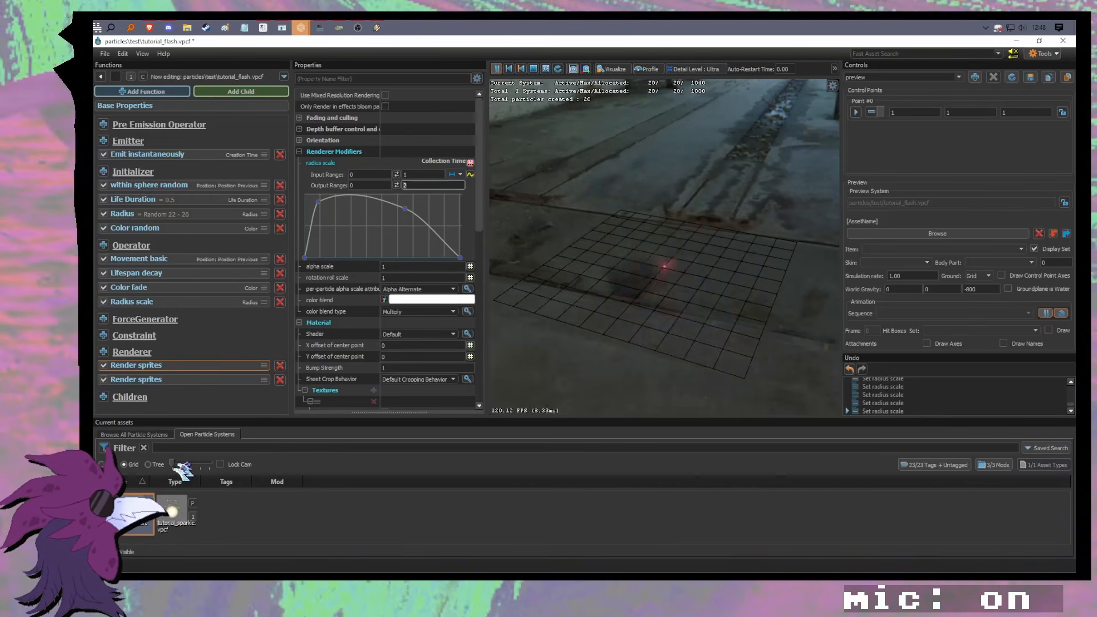
Step: View the combined flash and sparkle effect in tutorial_sparkle
click(175, 517)
mouse_move(725, 327)
mouse_down()
mouse_move(543, 320)
mouse_move(730, 345)
mouse_move(723, 366)
mouse_move(743, 346)
mouse_move(734, 337)
mouse_up()
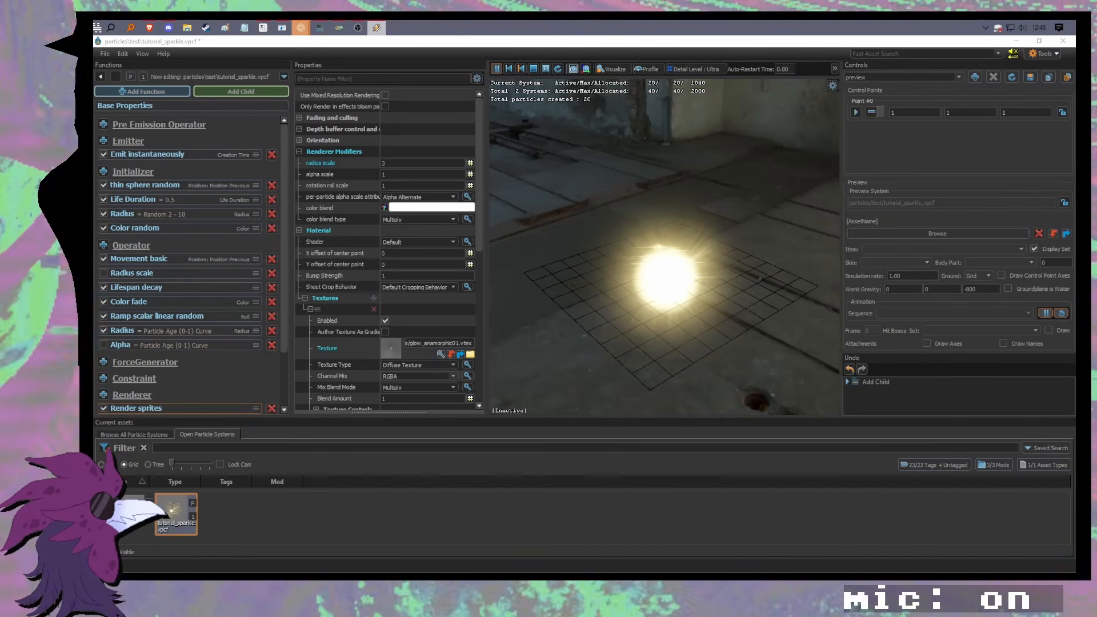
mouse_move(550, 197)
mouse_down()
mouse_move(560, 215)
mouse_move(551, 188)
mouse_up()
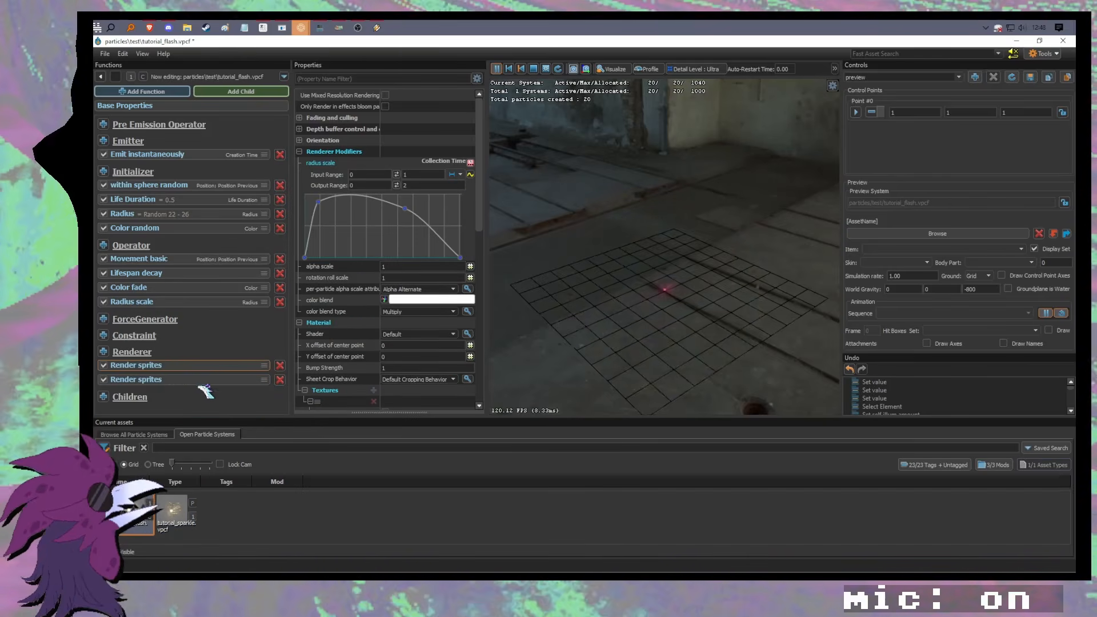
Step: Add a second texture layer to the flare Render sprites in tutorial_flash
click(202, 366)
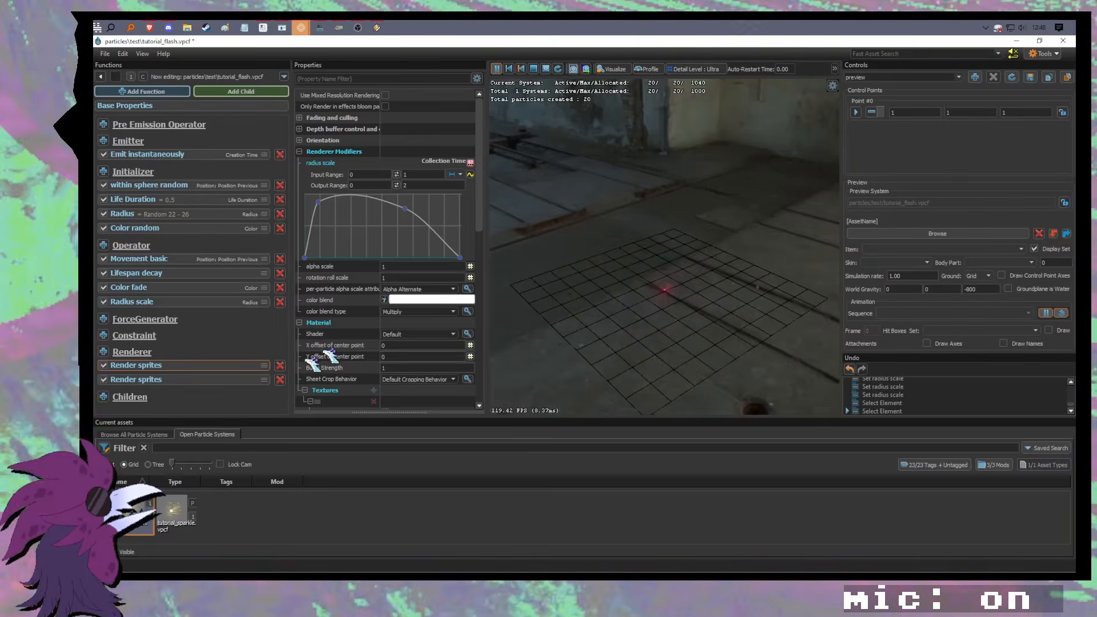
scroll(349, 346, down, 5)
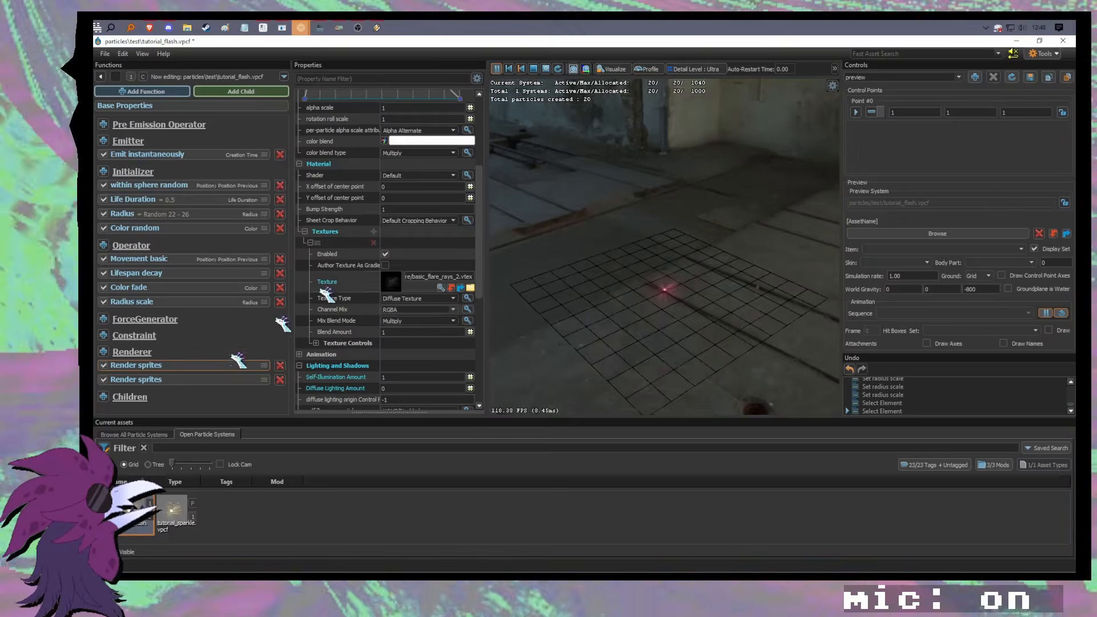
click(375, 230)
scroll(482, 251, down, 2)
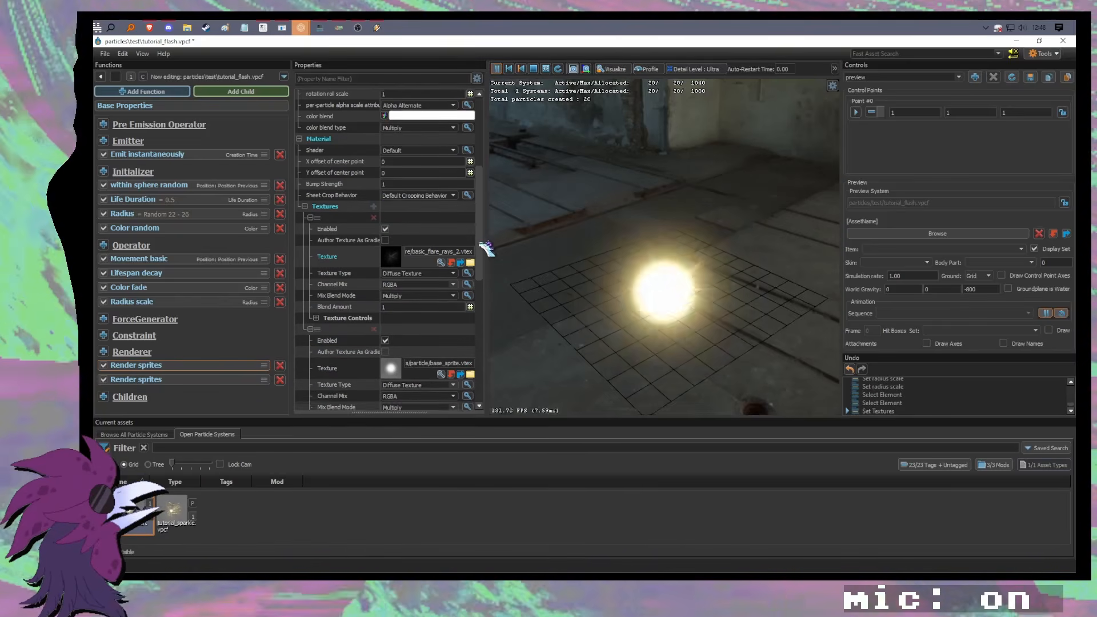
scroll(486, 256, down, 2)
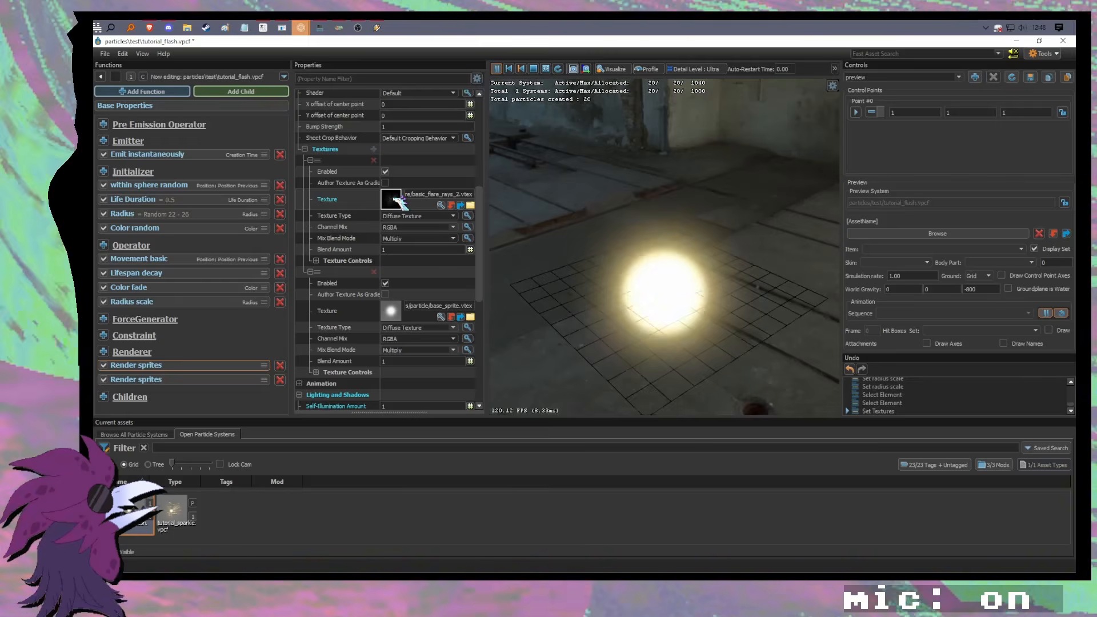
click(441, 205)
text(glow)
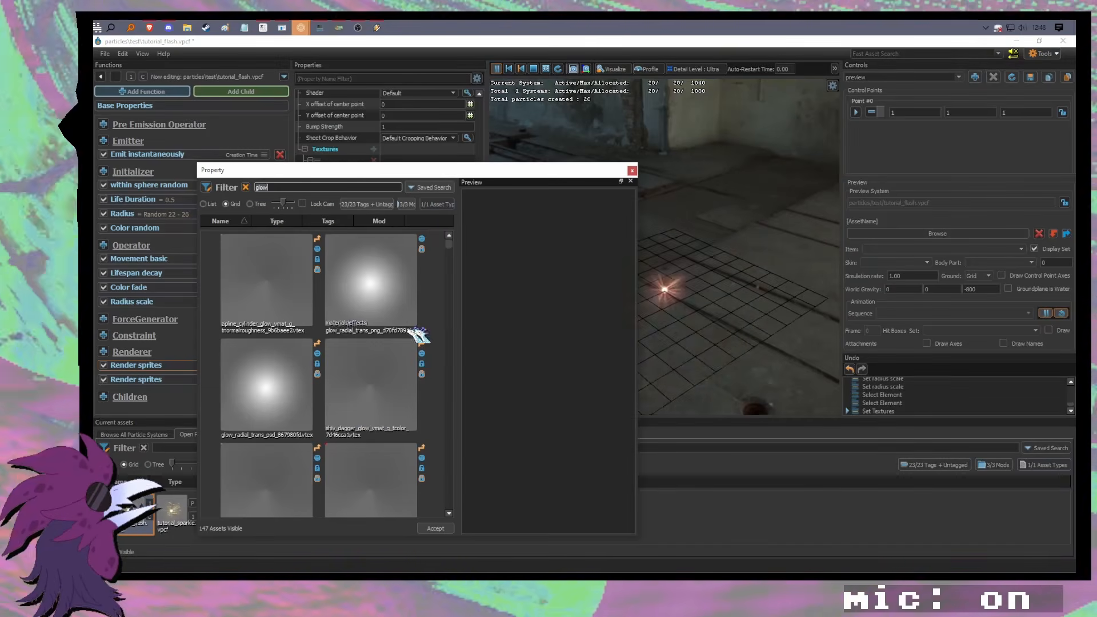
click(632, 170)
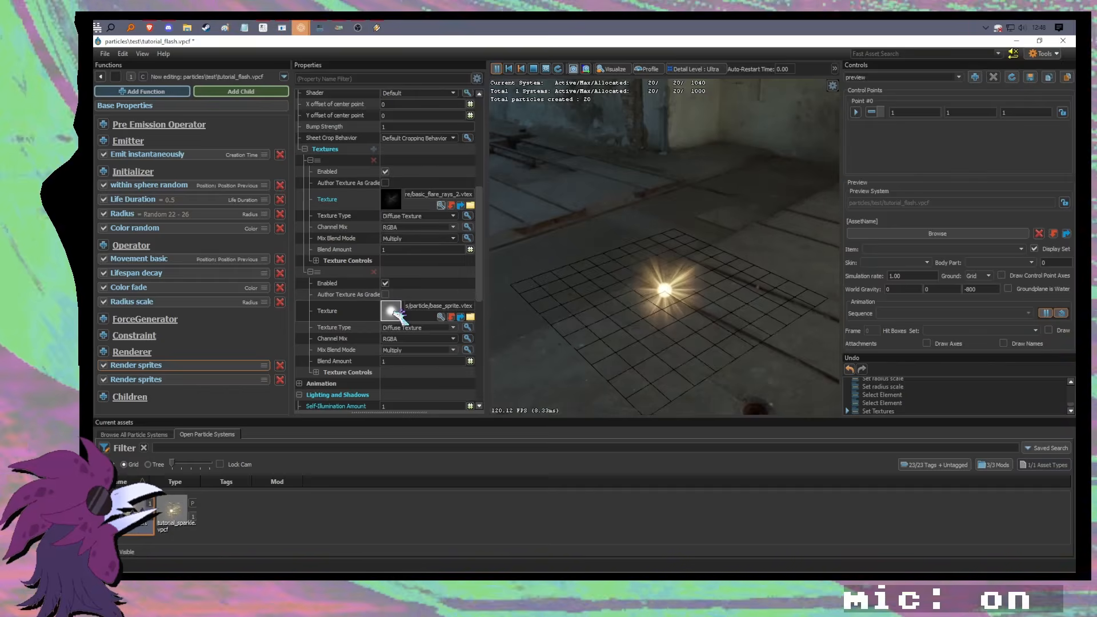
Step: Search the textures for "square" and try square_outline.vtex as the flare renderer's second texture
scroll(484, 316, down, 2)
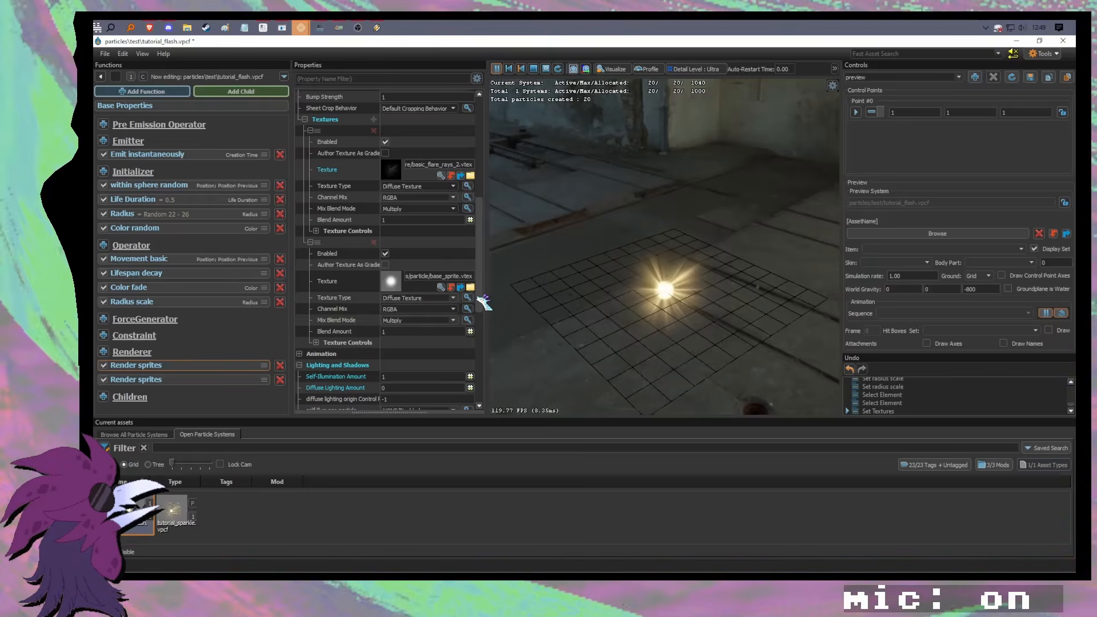
click(442, 288)
text(sc)
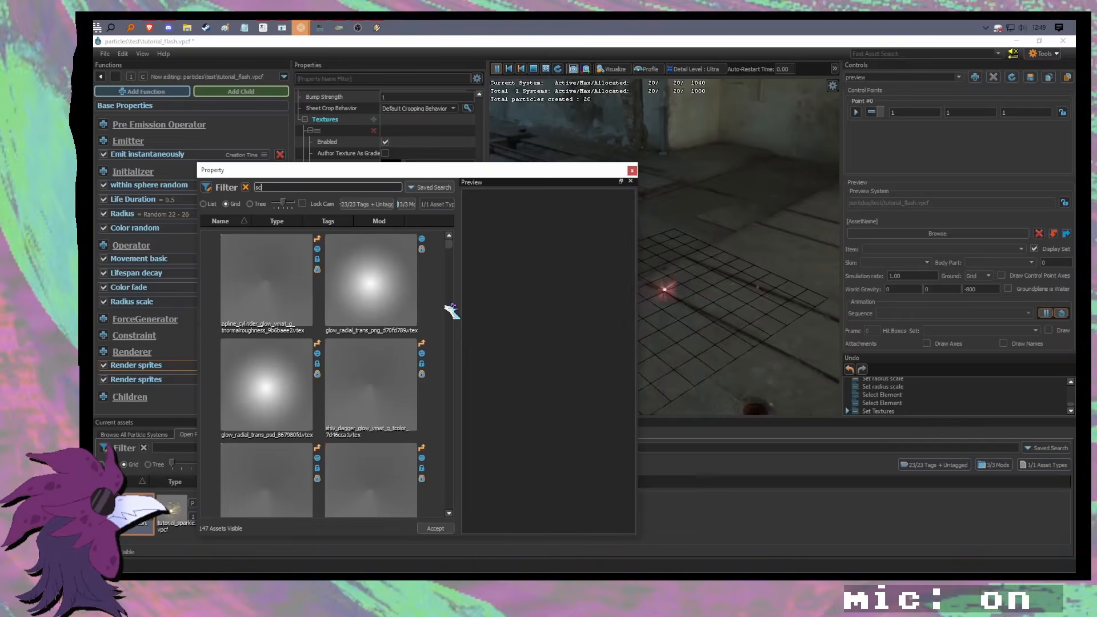
text(uare)
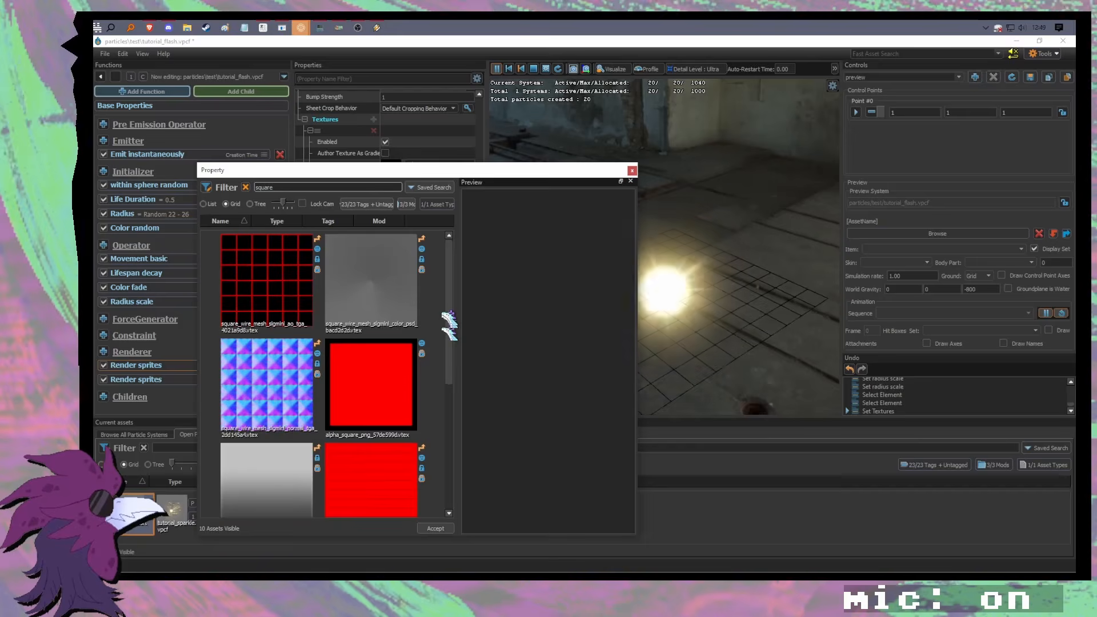
scroll(428, 355, down, 5)
scroll(429, 360, up, 3)
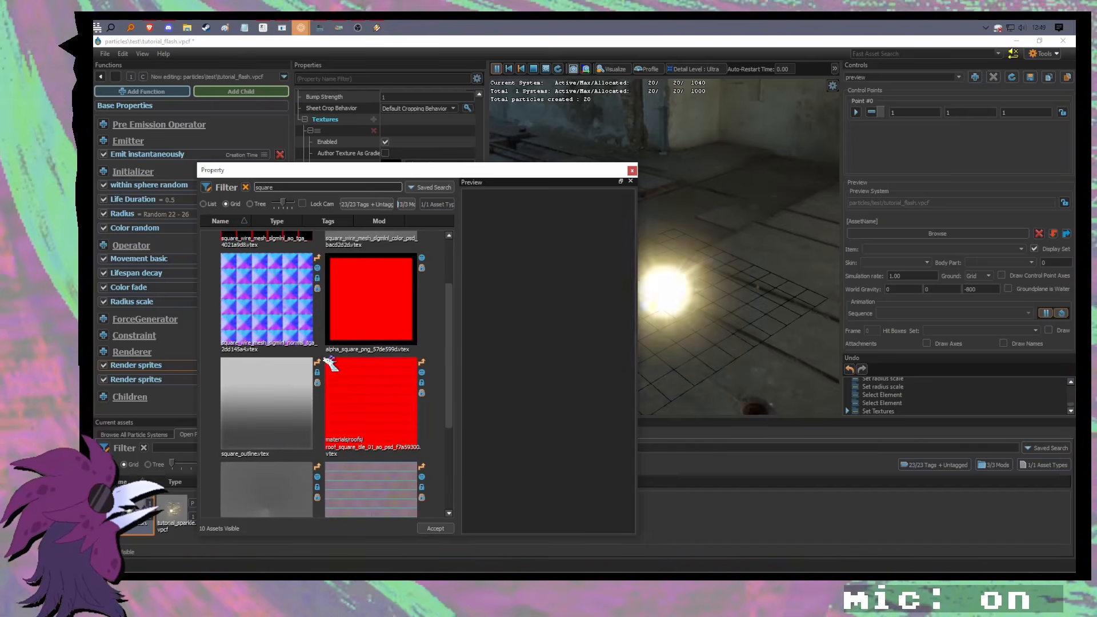
click(284, 395)
double_click(284, 396)
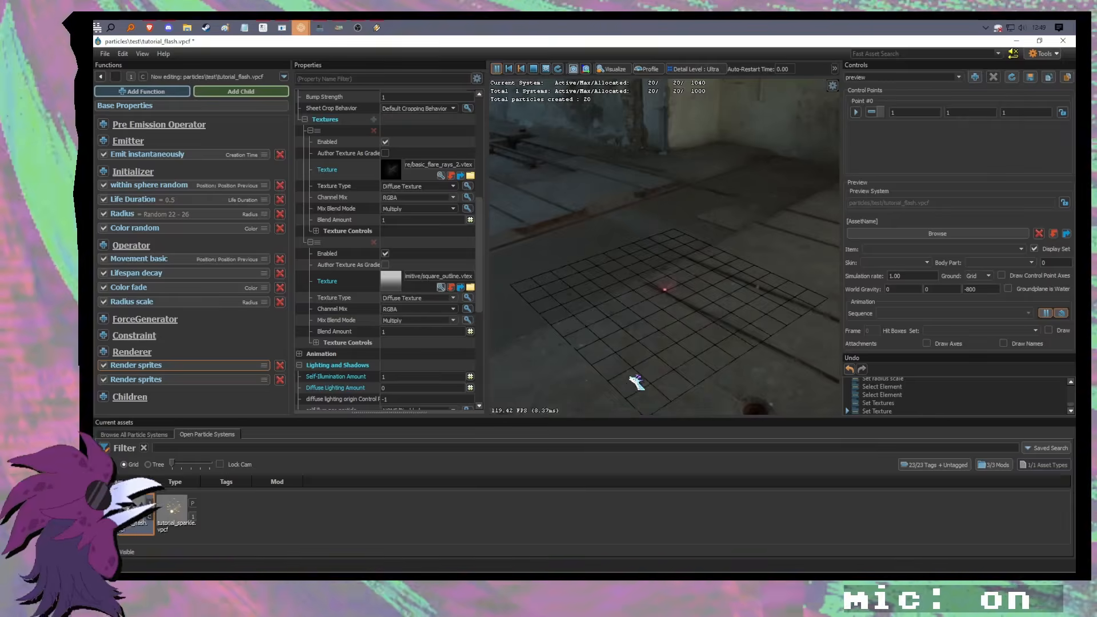
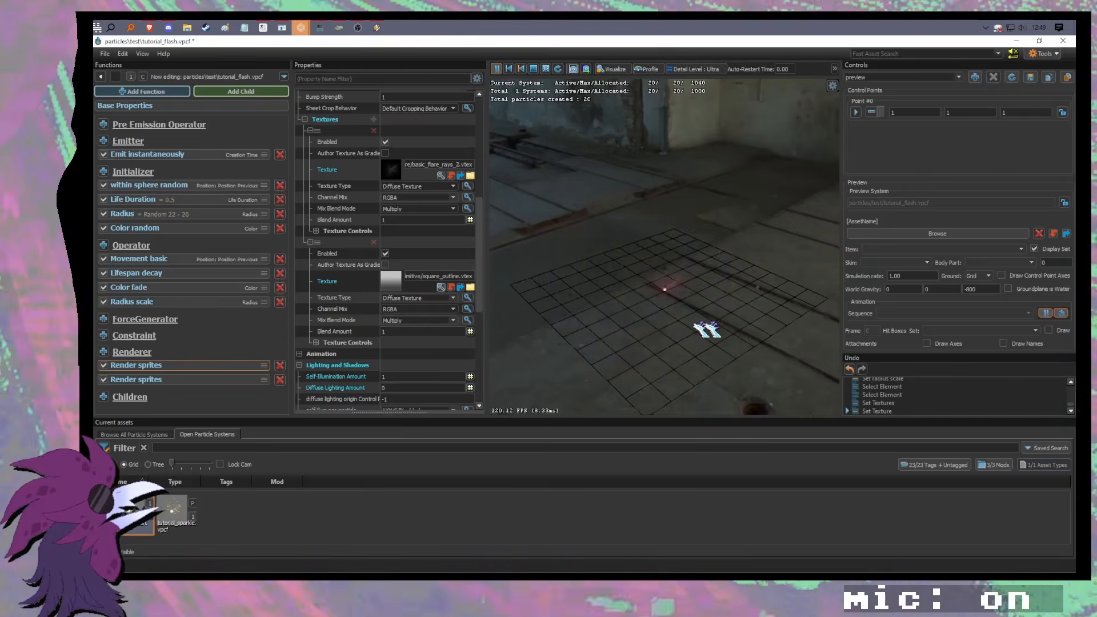
Step: Try alpha_square_png_57de599d.vtex and handle_square_ring_color_tga_7fc52742.vtex as the flare renderer's second texture
click(442, 285)
double_click(391, 372)
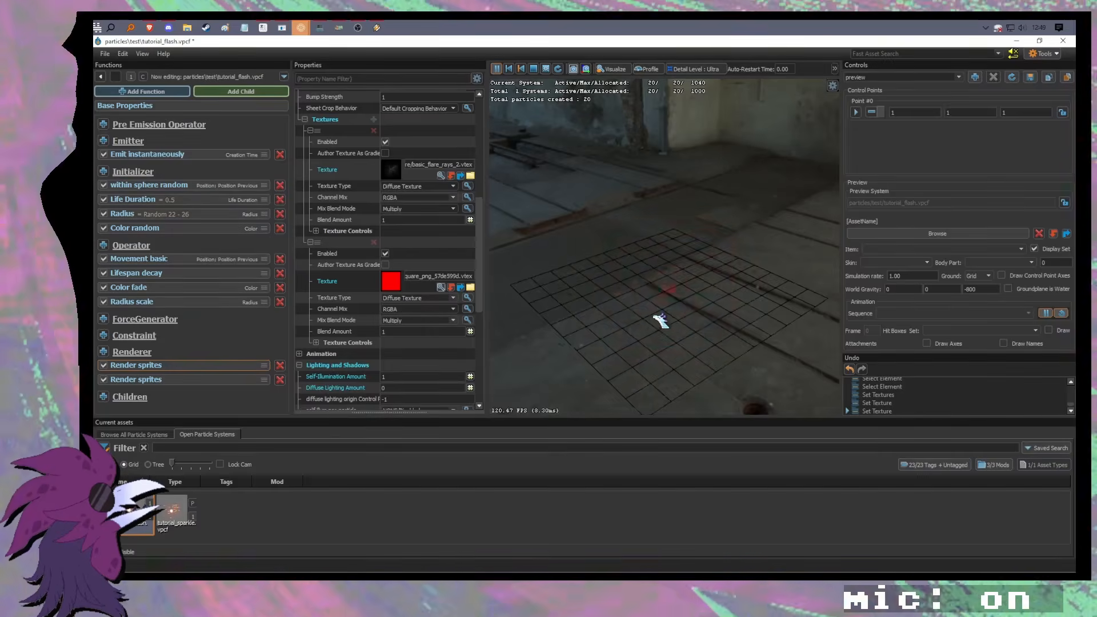
click(442, 286)
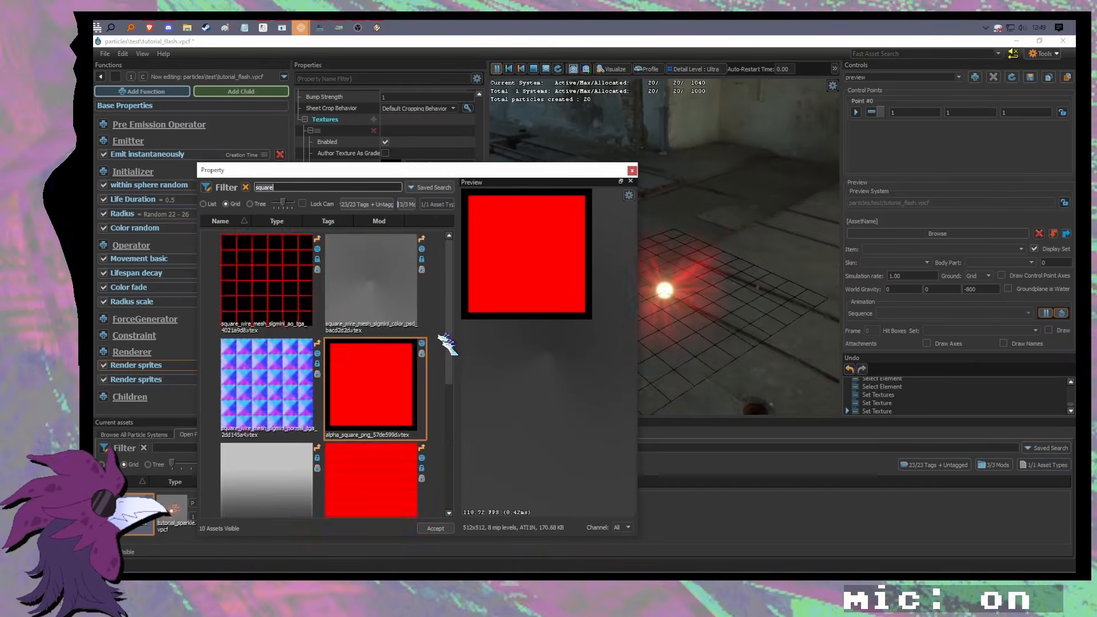
scroll(447, 342, down, 4)
double_click(372, 399)
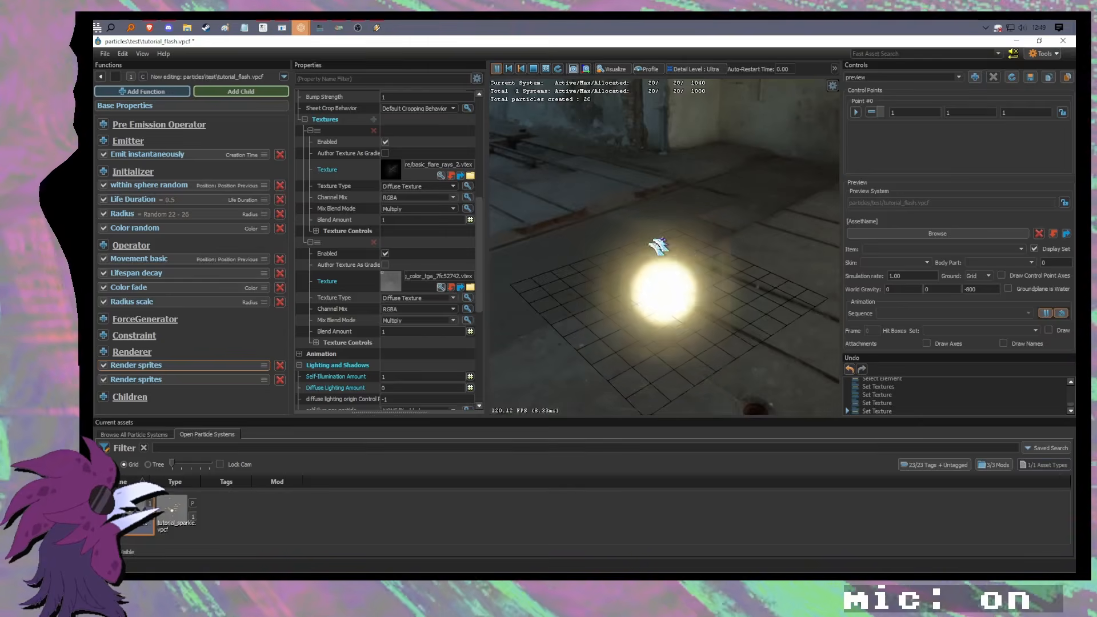
click(442, 288)
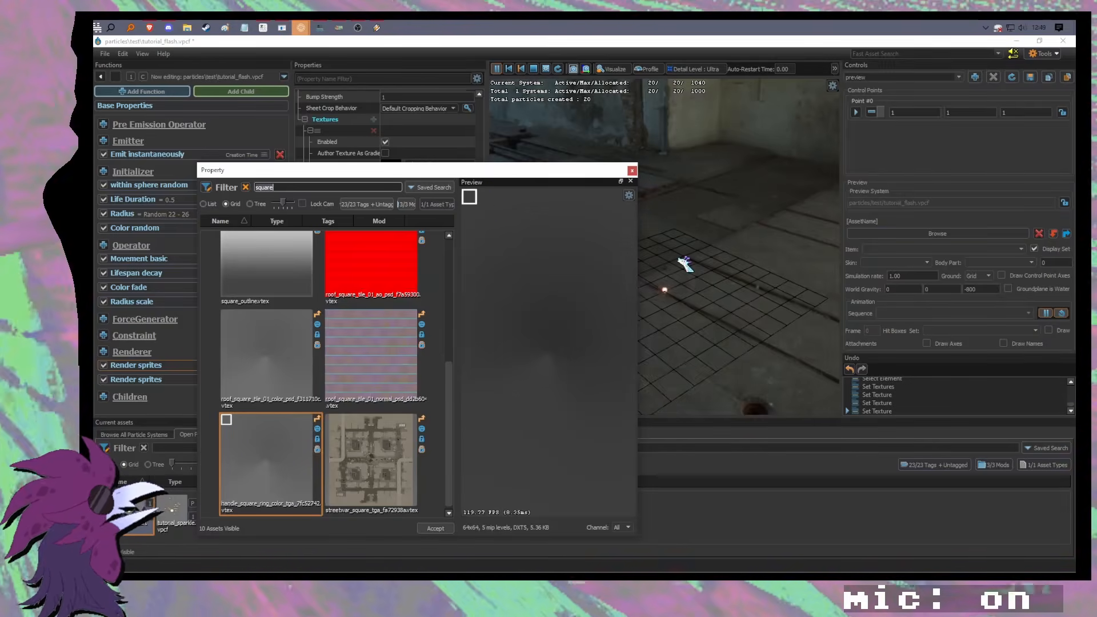
click(632, 170)
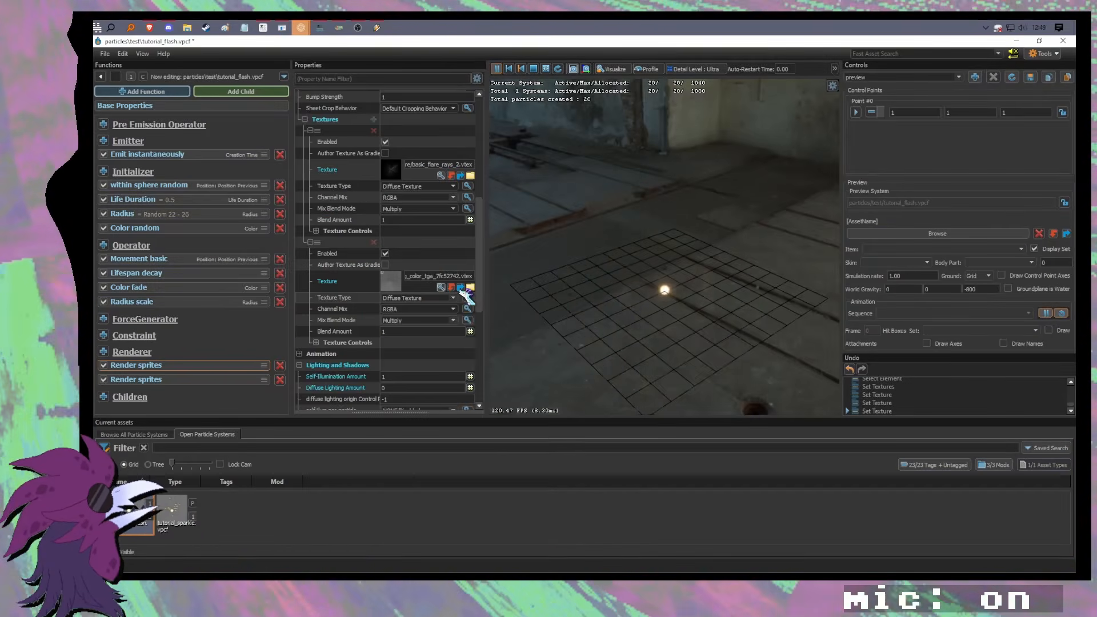
Step: Search the textures for "noise" and use noise_flow_png_9c97cc3c.vtex as the flare renderer's second texture
click(448, 291)
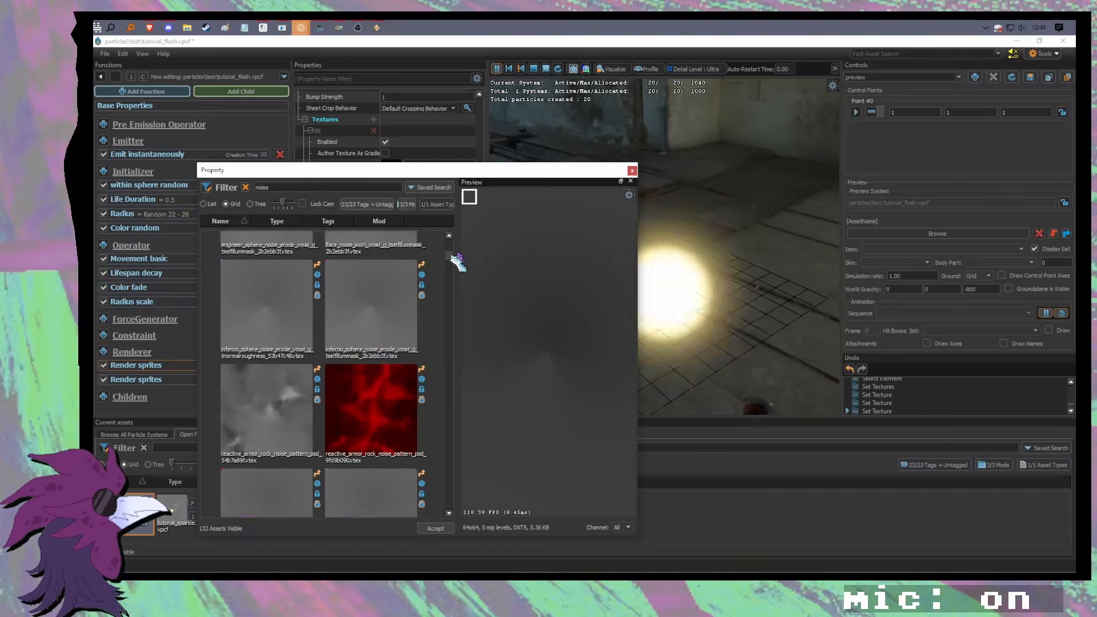
drag(458, 274, 459, 436)
click(382, 424)
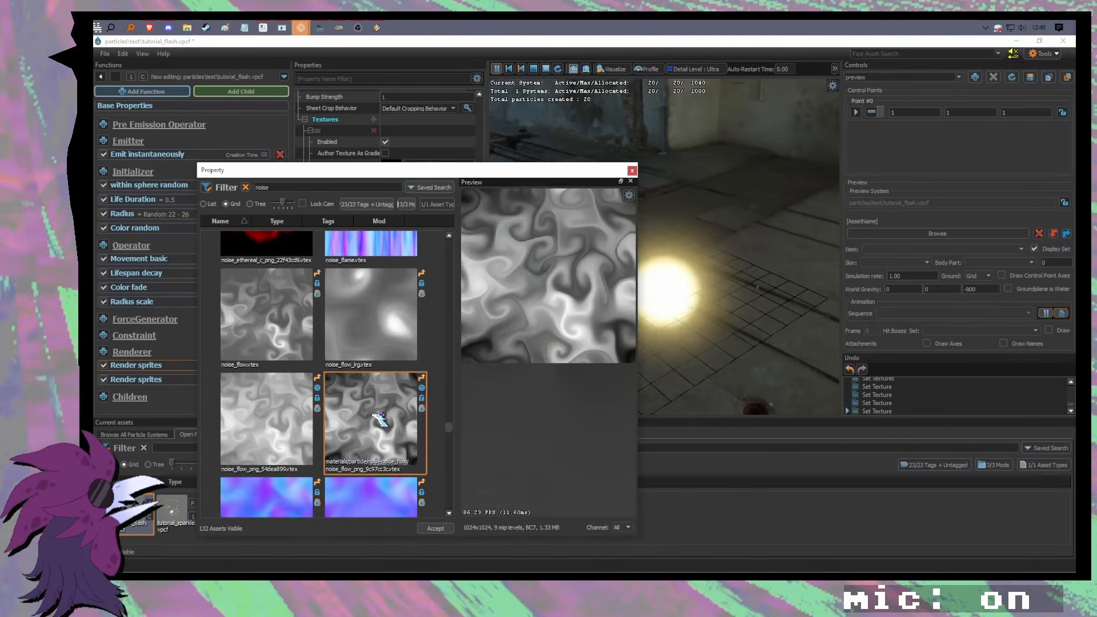
double_click(378, 420)
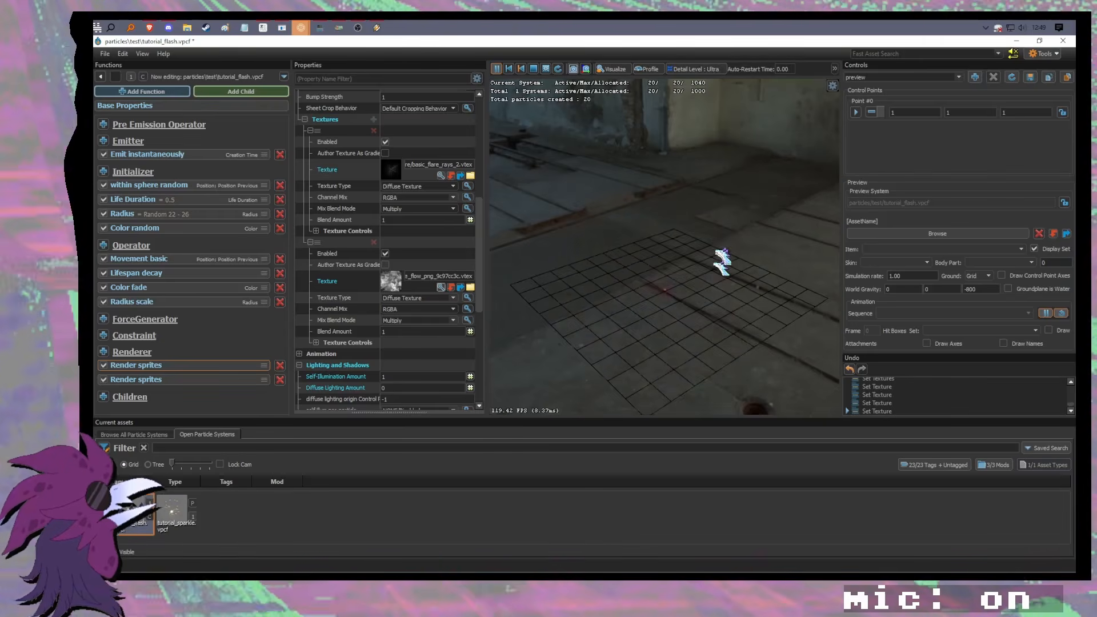
Step: Set the Life Duration initializer's value to 2
click(191, 201)
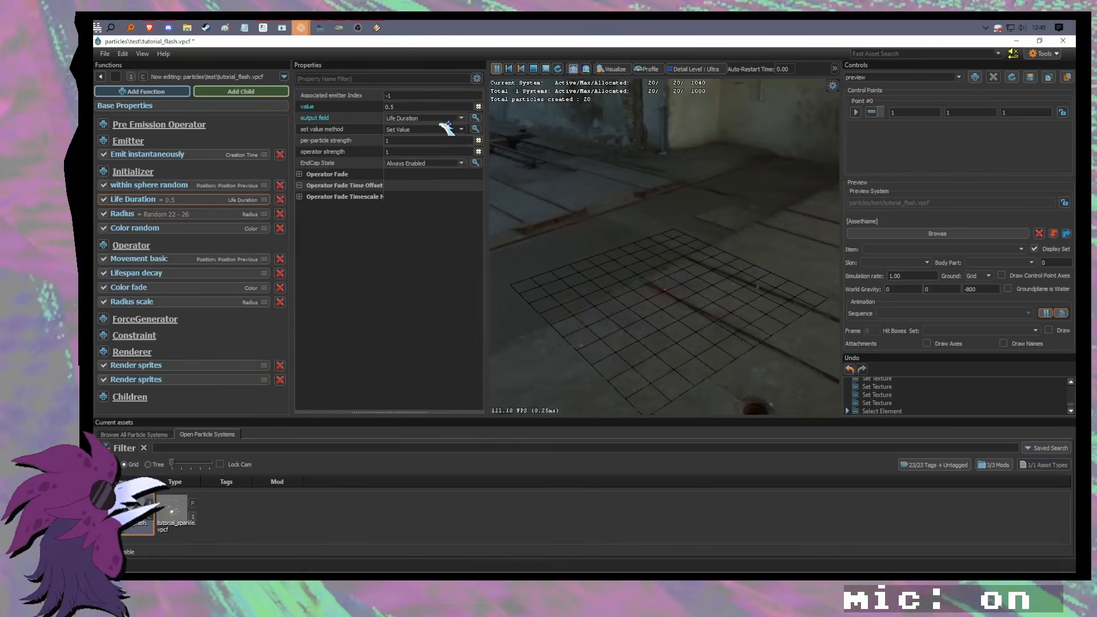
click(409, 107)
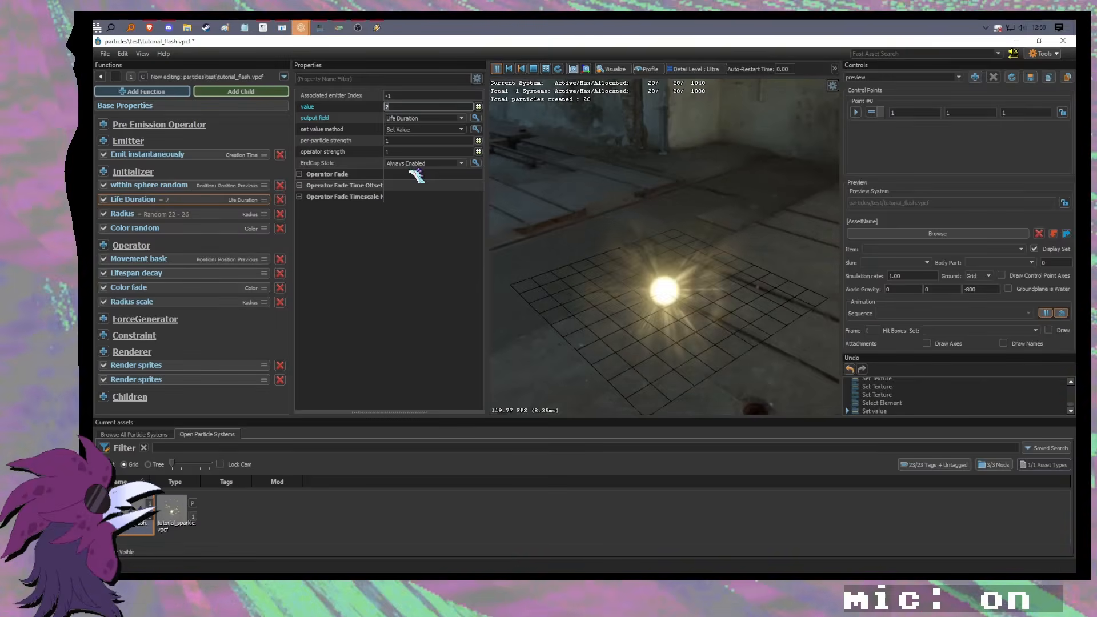
Step: Set the flare renderer's second texture to the UV Distortion Infinite Zoom texture type and expand its texture controls
click(186, 382)
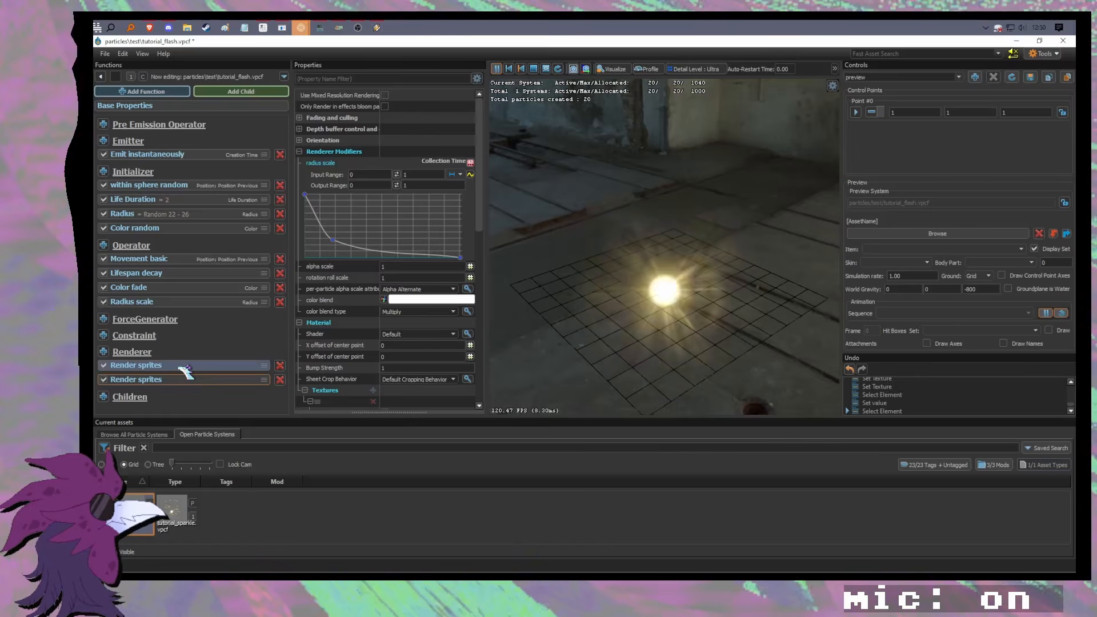
click(172, 365)
scroll(392, 347, down, 5)
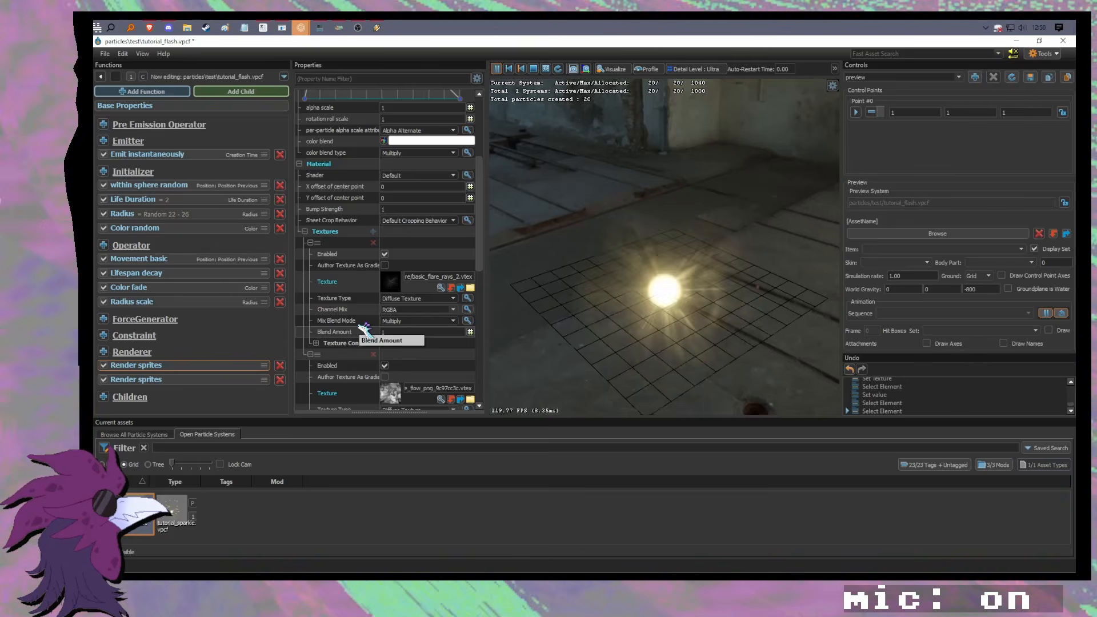
scroll(480, 254, down, 5)
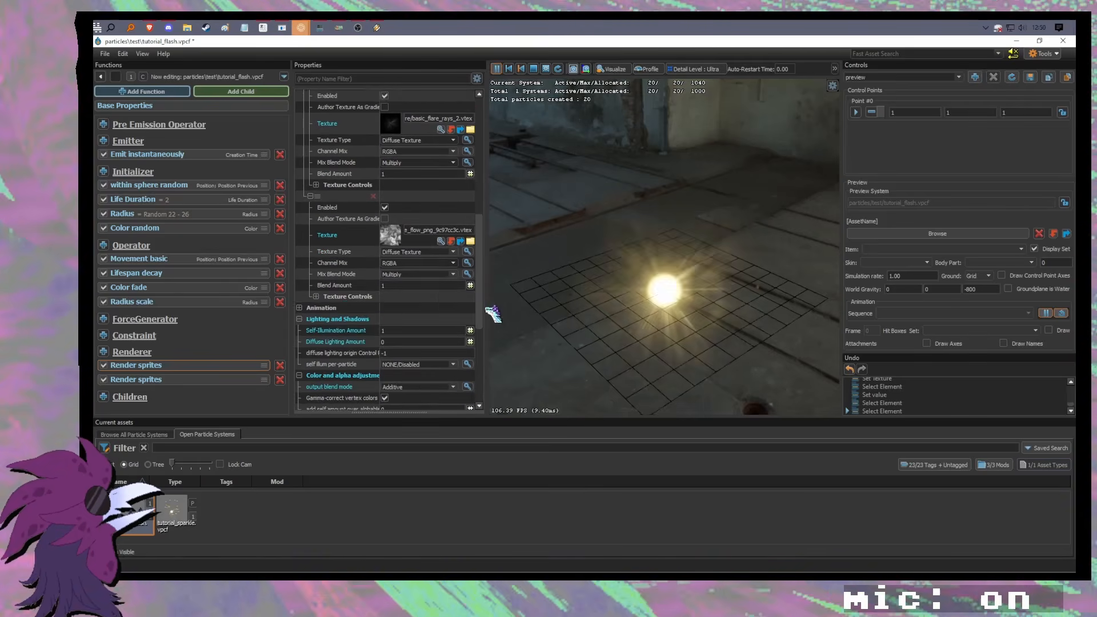
click(316, 277)
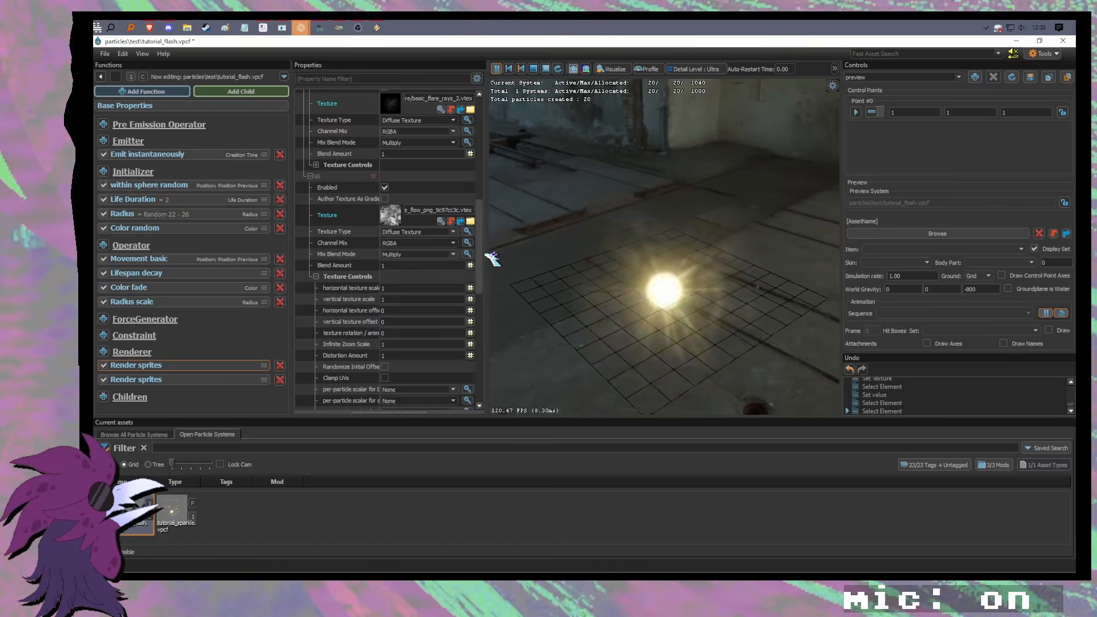
scroll(481, 267, down, 1)
scroll(486, 273, down, 1)
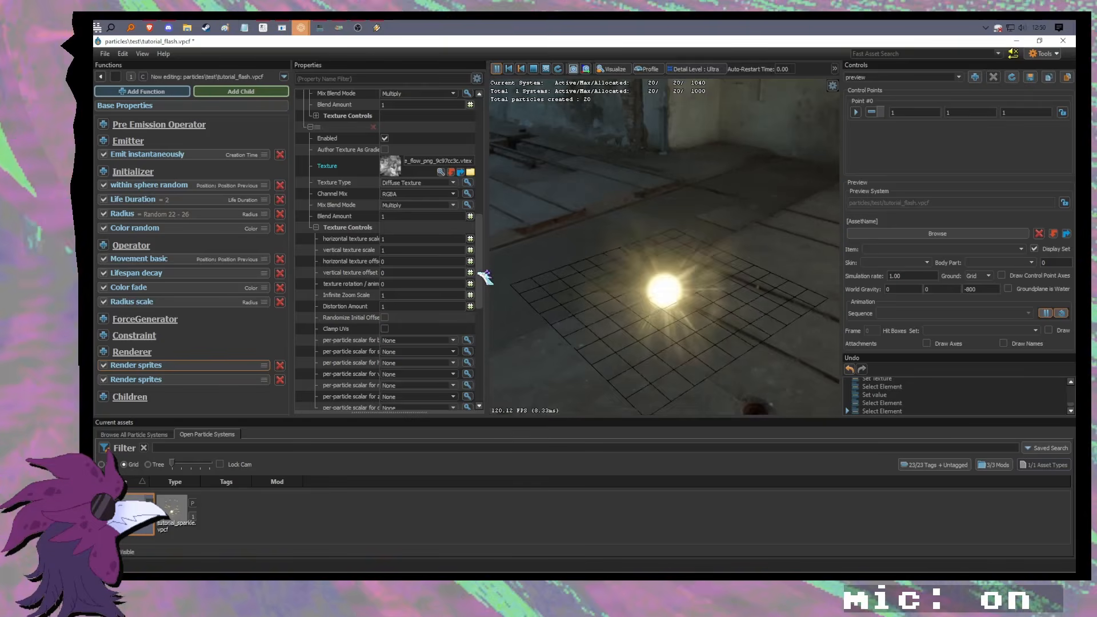
scroll(487, 276, up, 1)
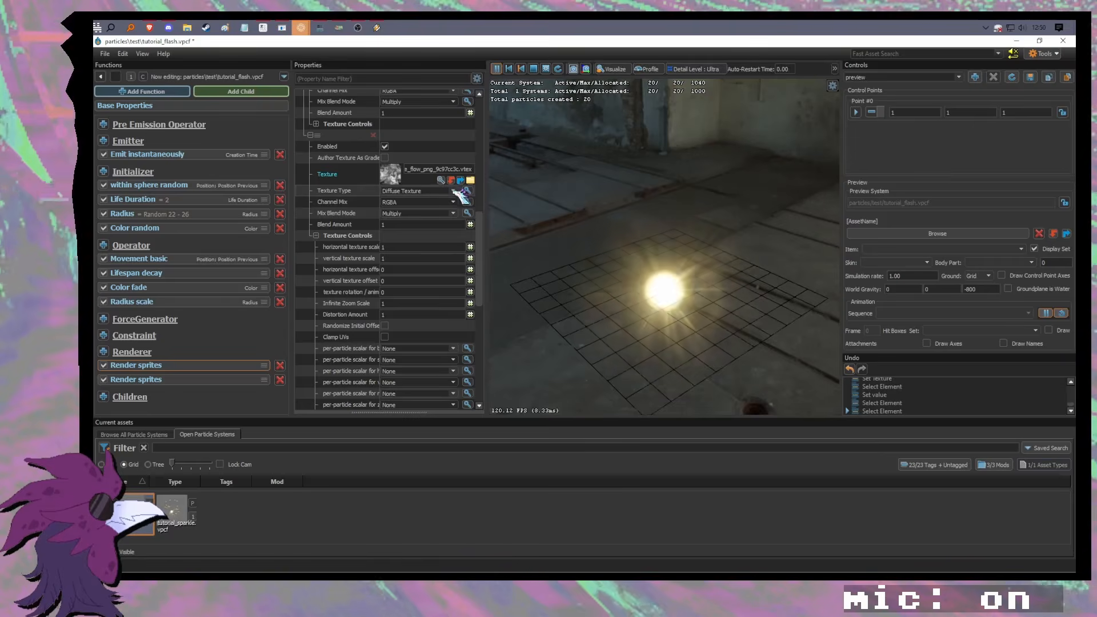
click(454, 191)
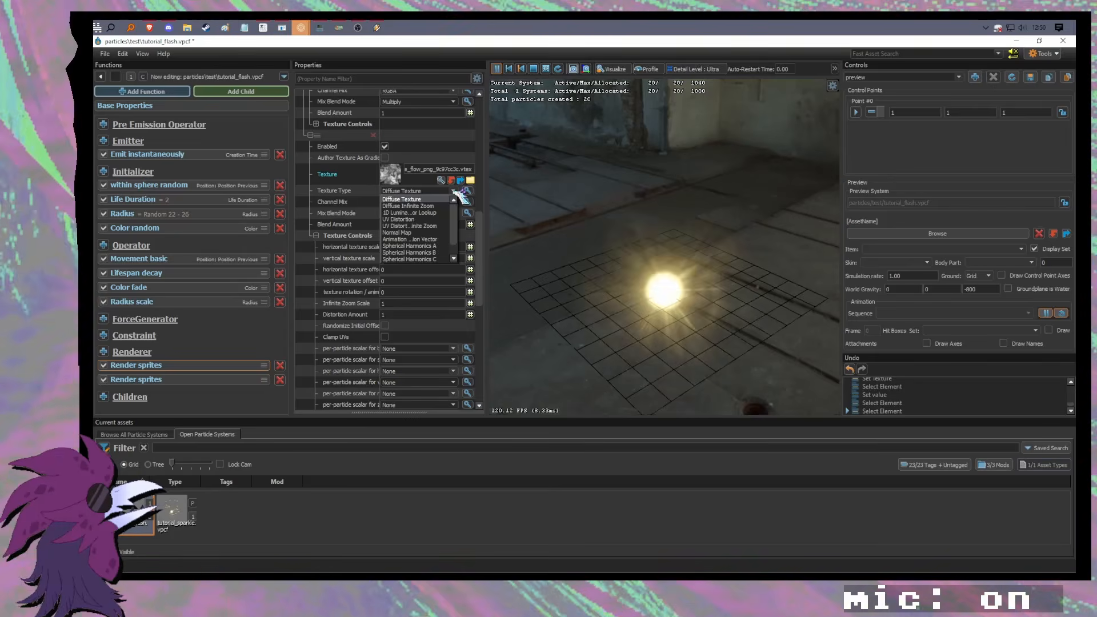
click(436, 226)
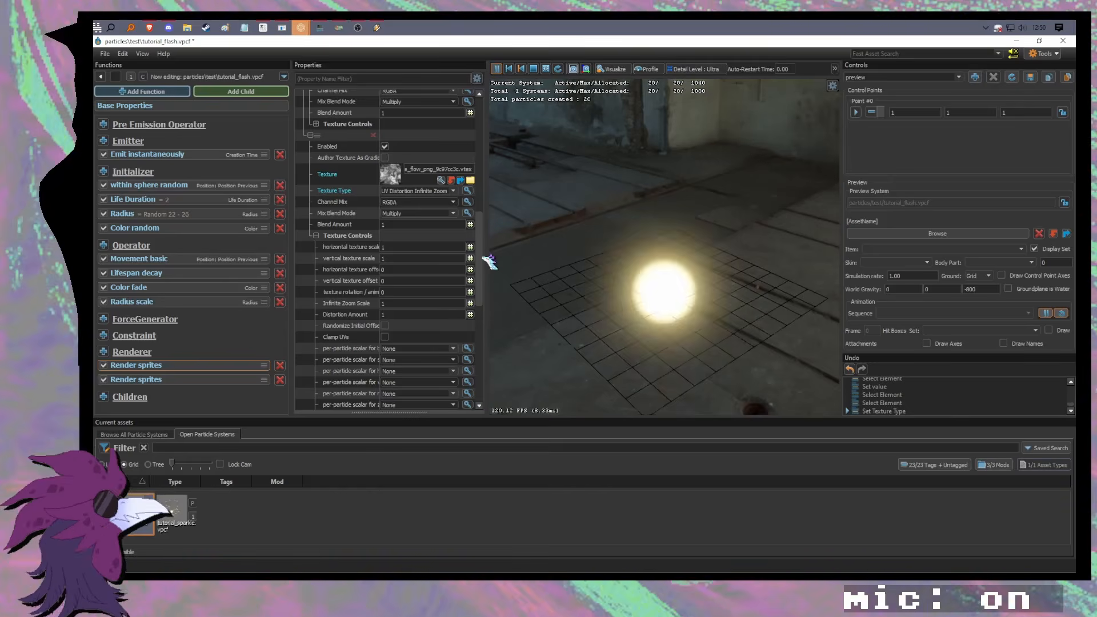
Step: Drive the noise texture's Infinite Zoom Scale by Collection Time, multiplied by 0.5
scroll(485, 266, down, 2)
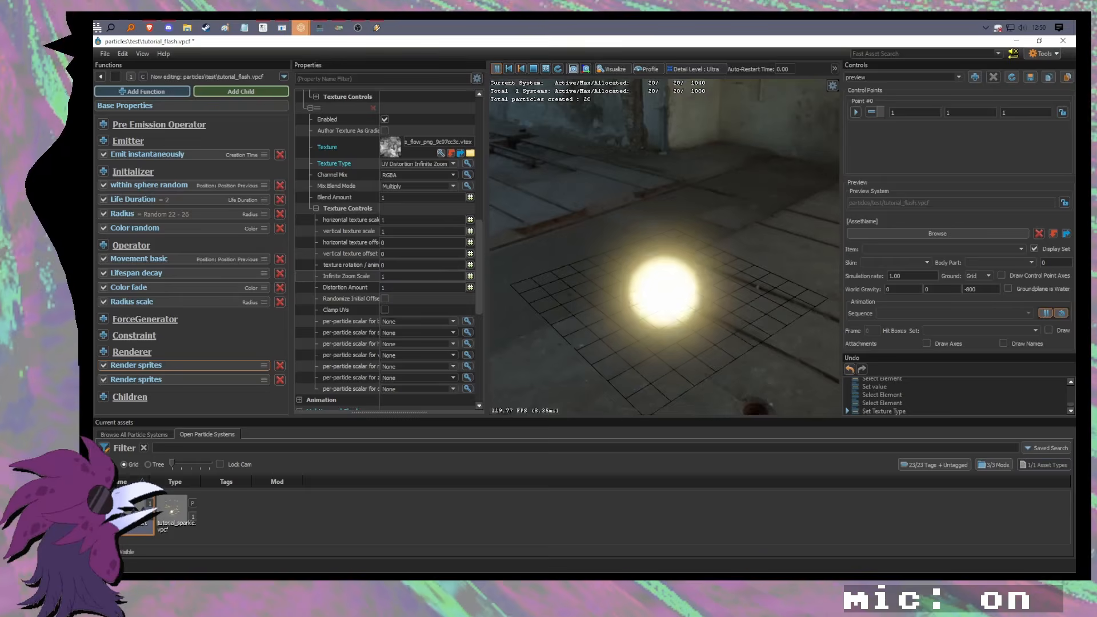
click(470, 276)
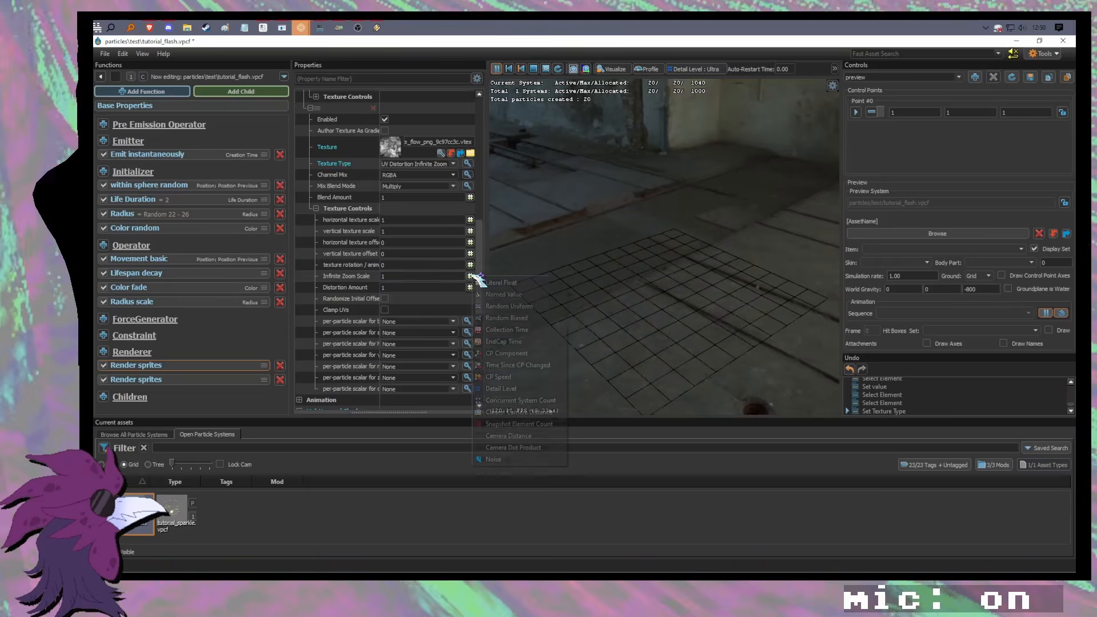
click(520, 330)
click(470, 287)
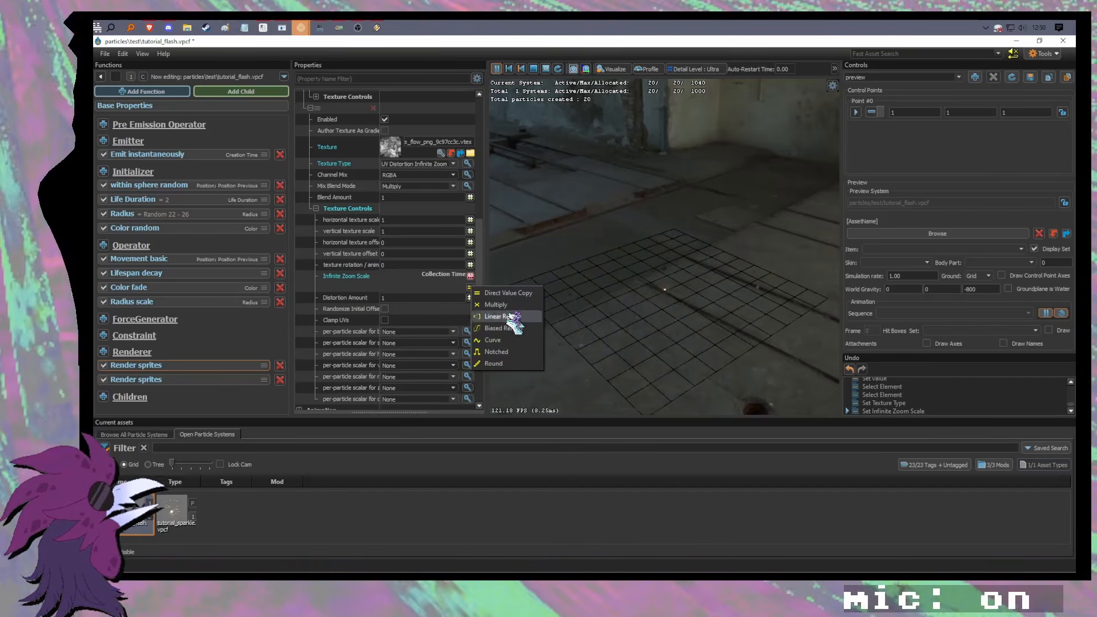
click(495, 305)
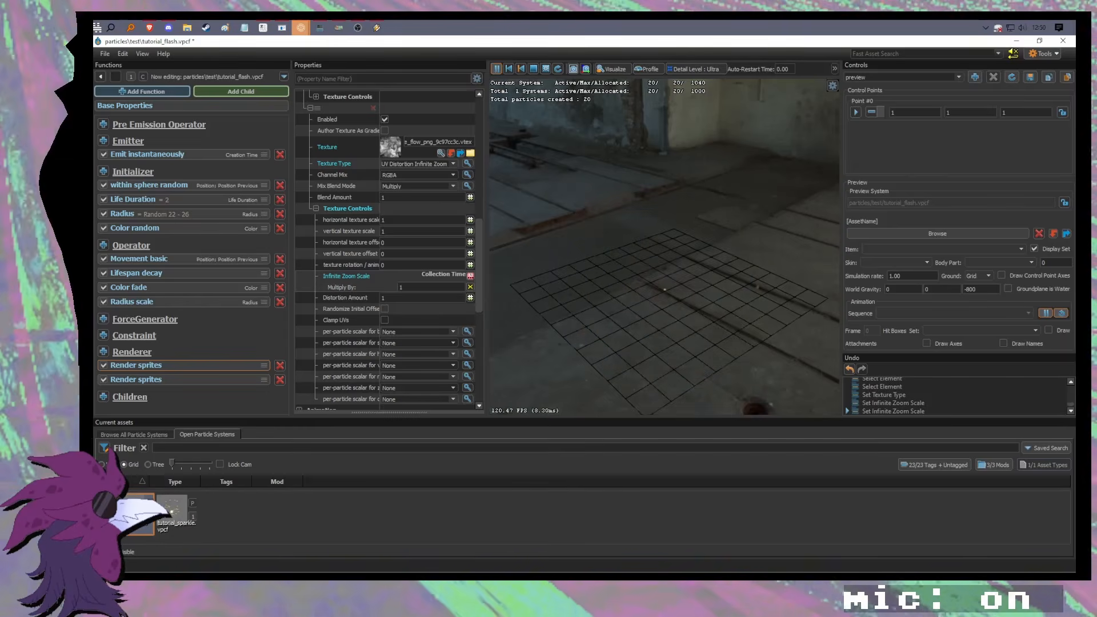
click(424, 285)
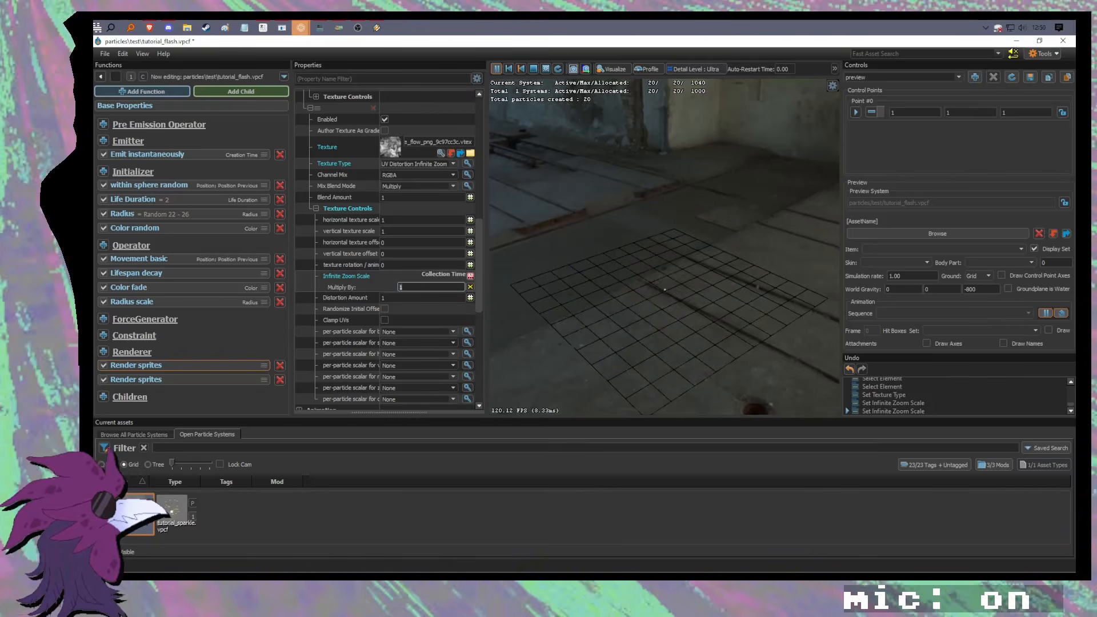
text(0.5)
key(Return)
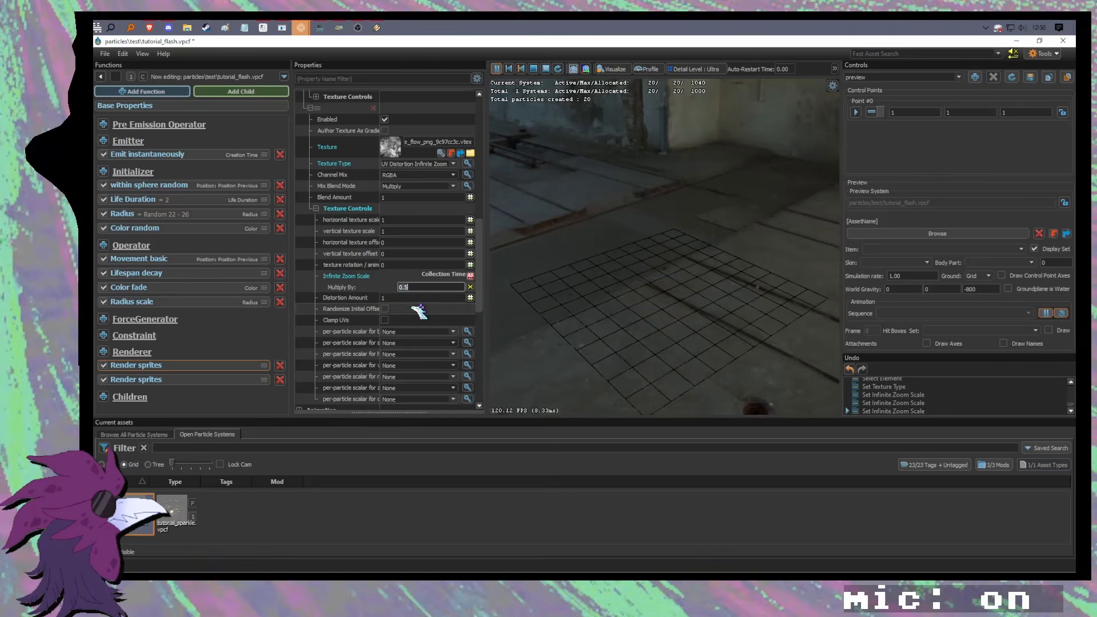
Step: Set the noise texture's Distortion Amount to 2
drag(397, 298, 373, 298)
text(1)
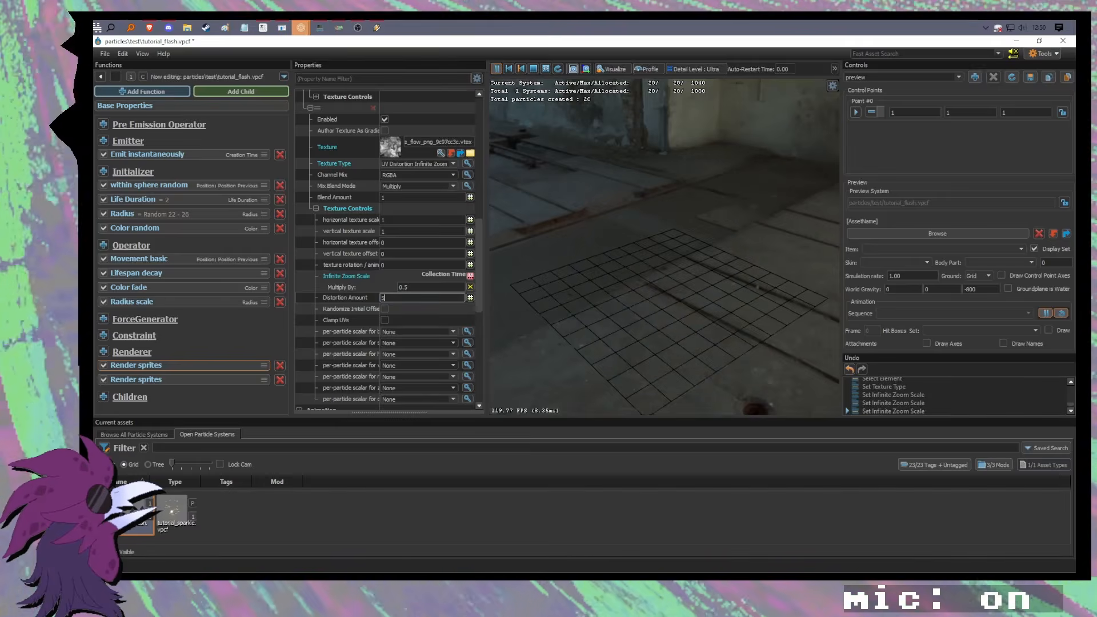
key(Return)
key(BackSpace)
text(2)
key(Return)
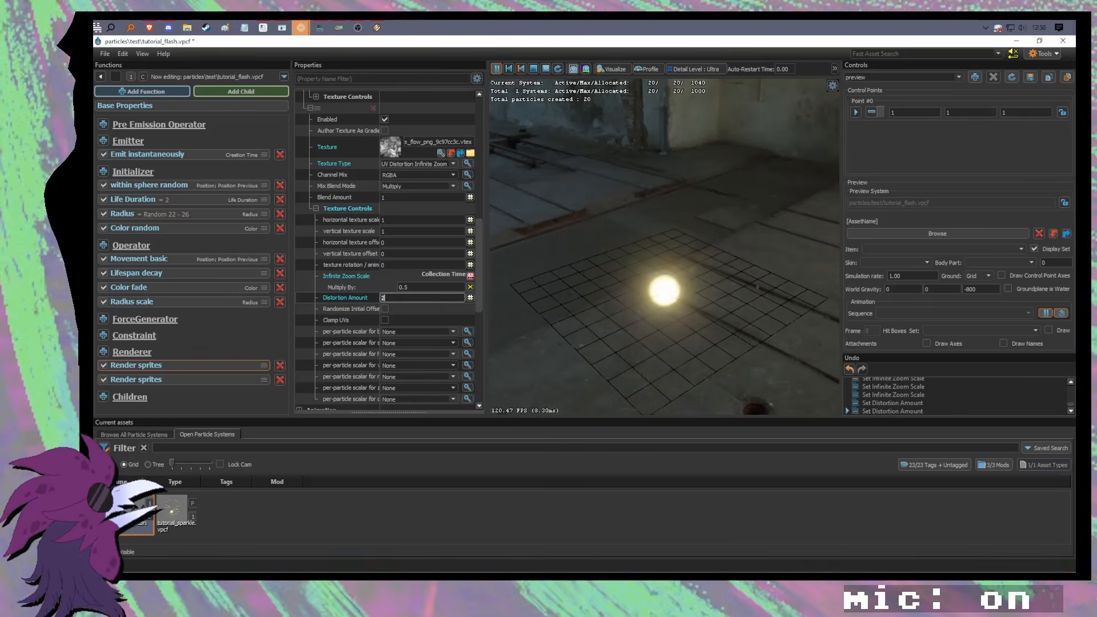
Step: Replace the flare renderer's first texture with flare_polar.vtex from the "flare" search results
scroll(483, 286, up, 1)
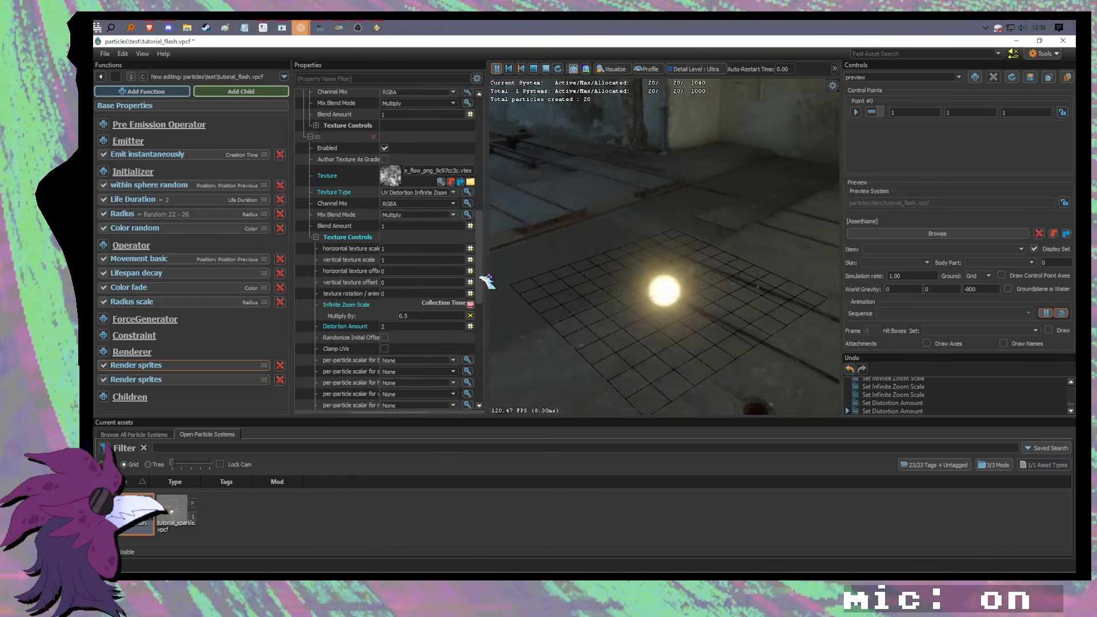
scroll(483, 277, down, 2)
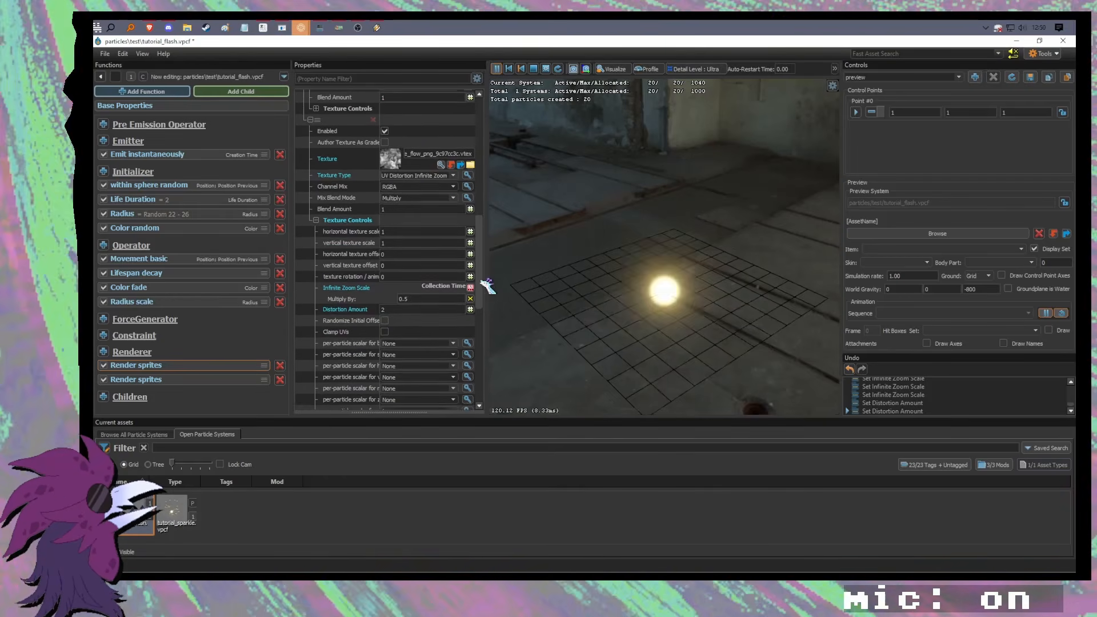
drag(481, 296, 482, 240)
click(451, 193)
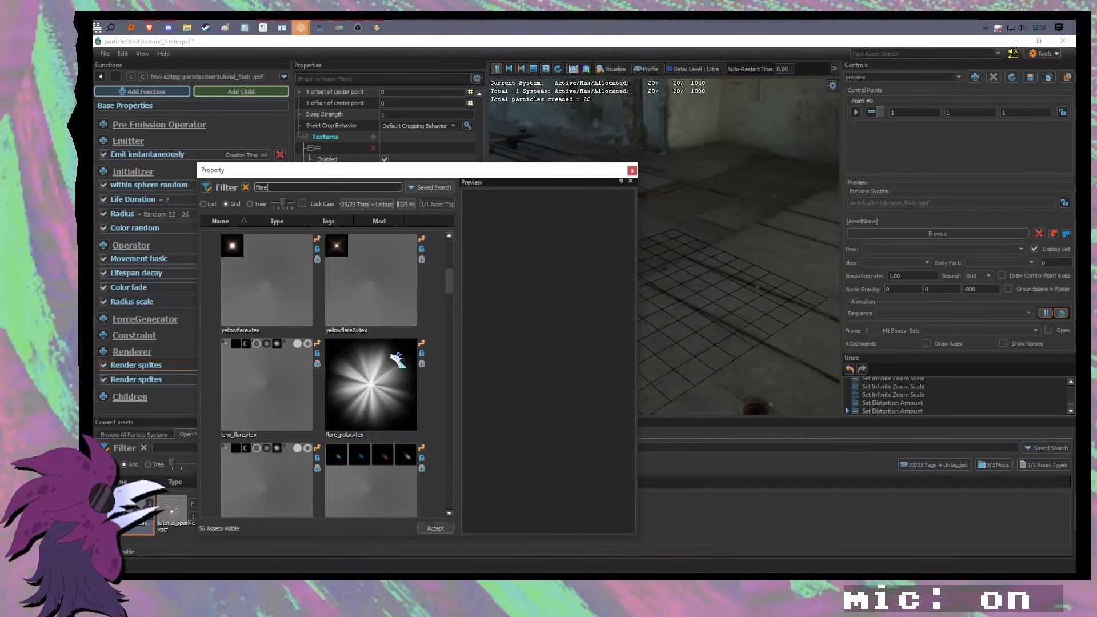
double_click(354, 406)
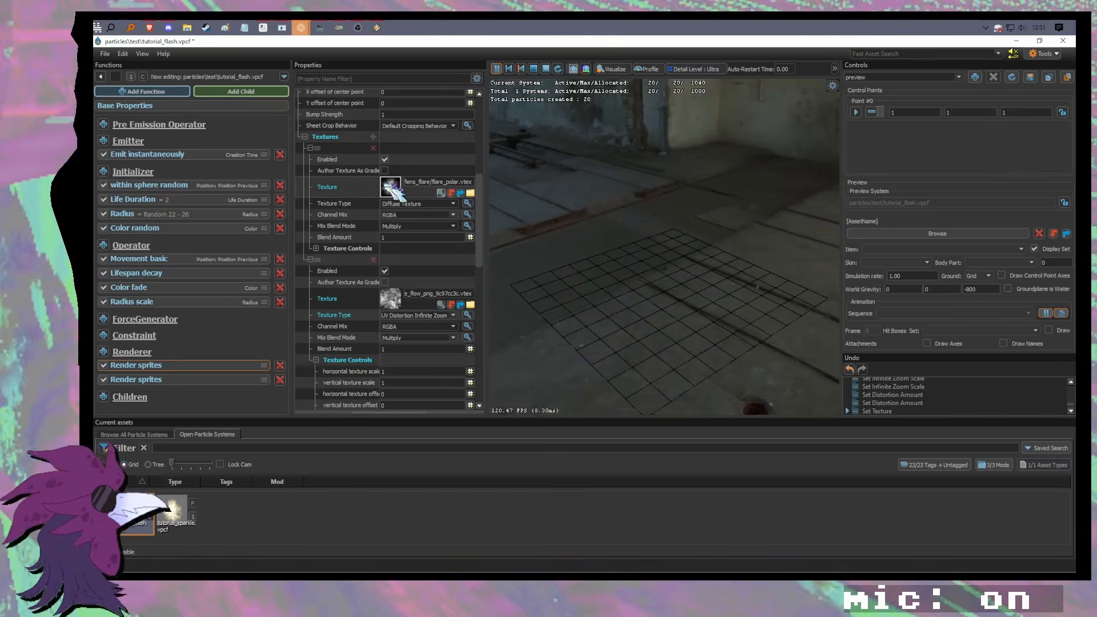
Step: Set the noise texture's Infinite Zoom Scale multiplier to 1.2
drag(482, 240, 491, 264)
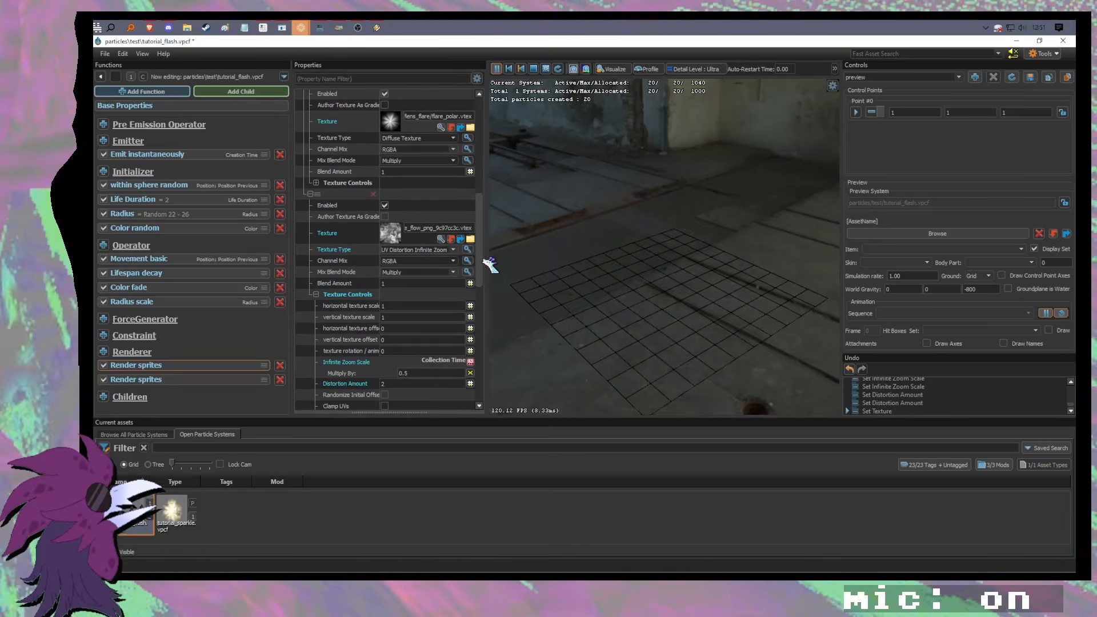
scroll(384, 130, down, 1)
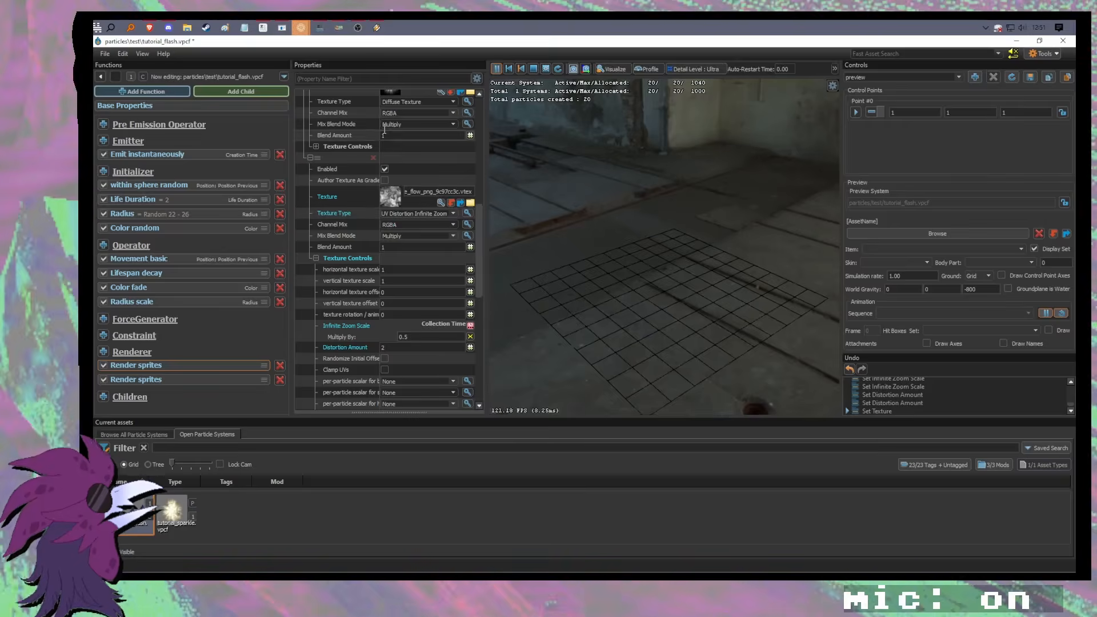
scroll(482, 296, down, 1)
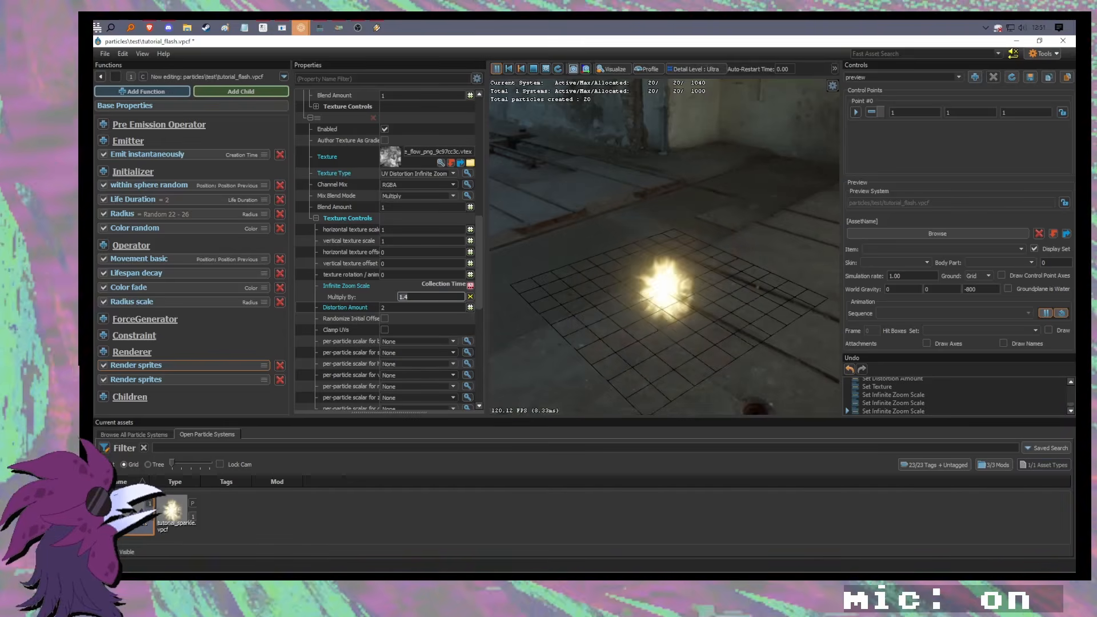
text(2)
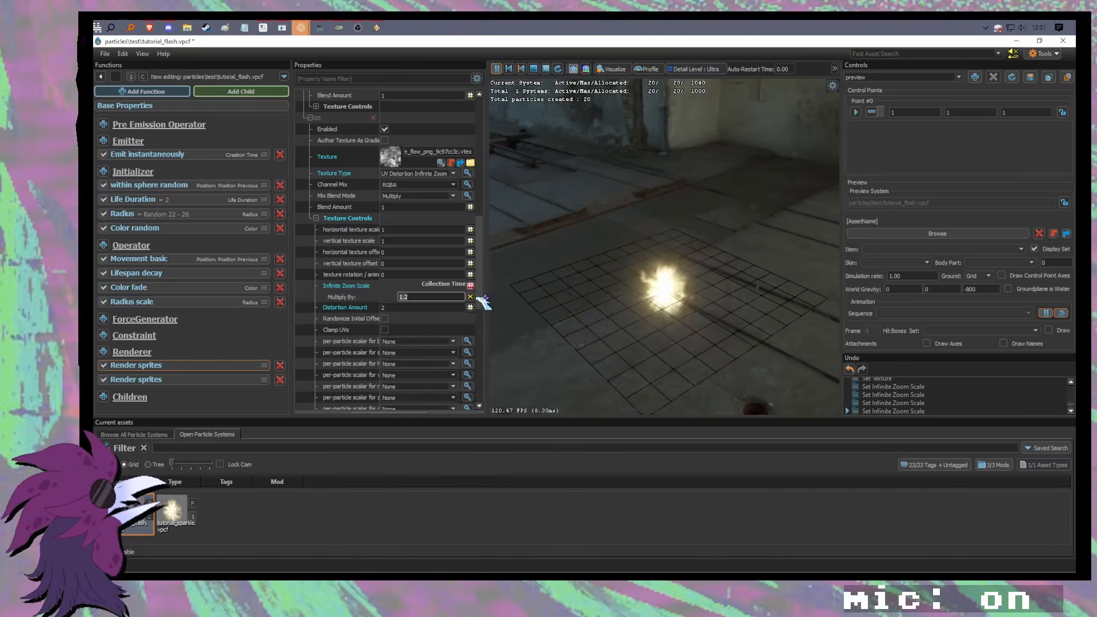
Step: Try a Distortion Amount of 9 on the noise texture and settle on 4
click(425, 309)
key(BackSpace)
text(9)
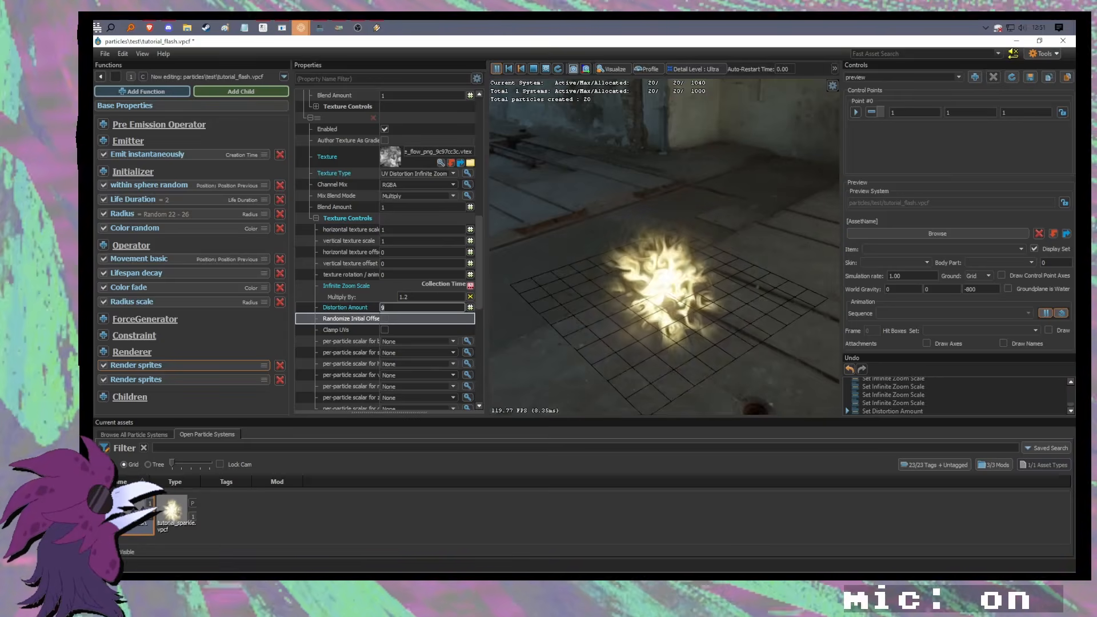
key(BackSpace)
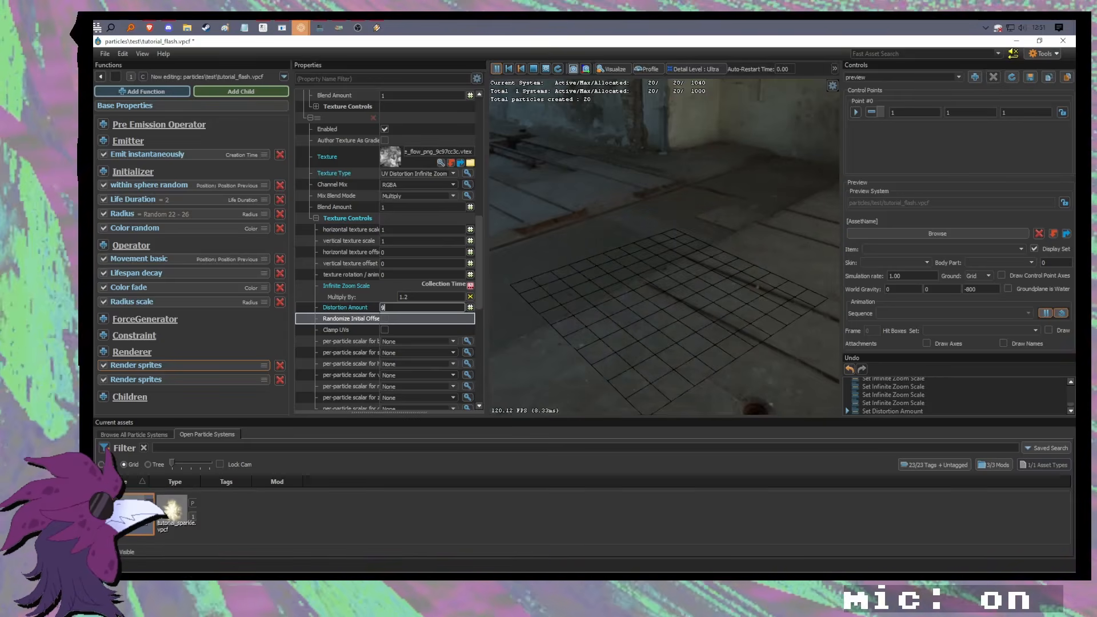
text(1)
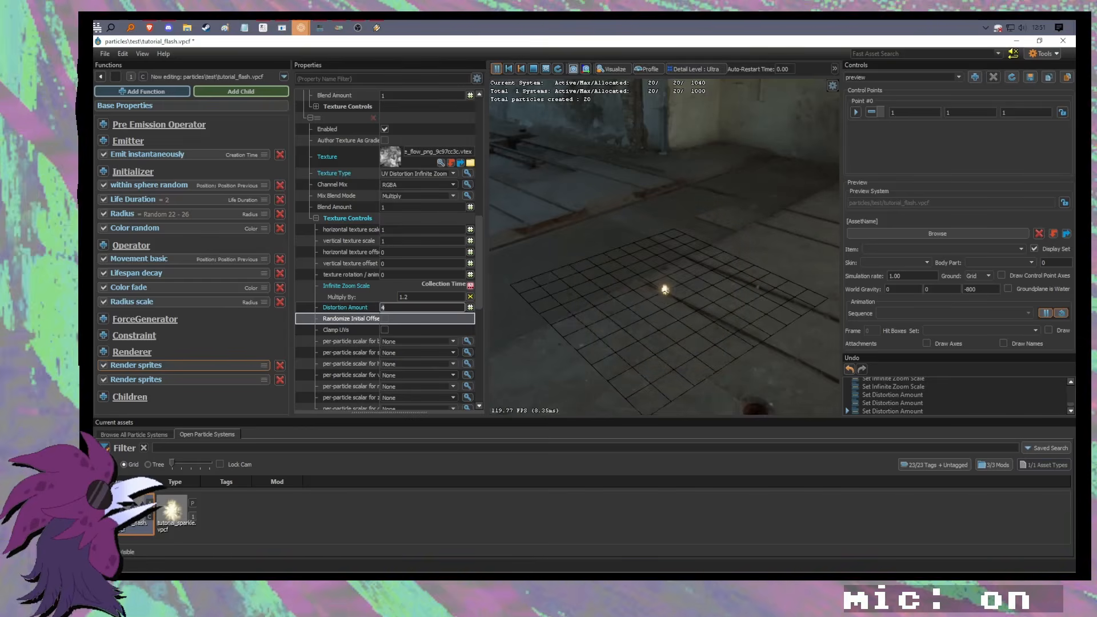
key(Return)
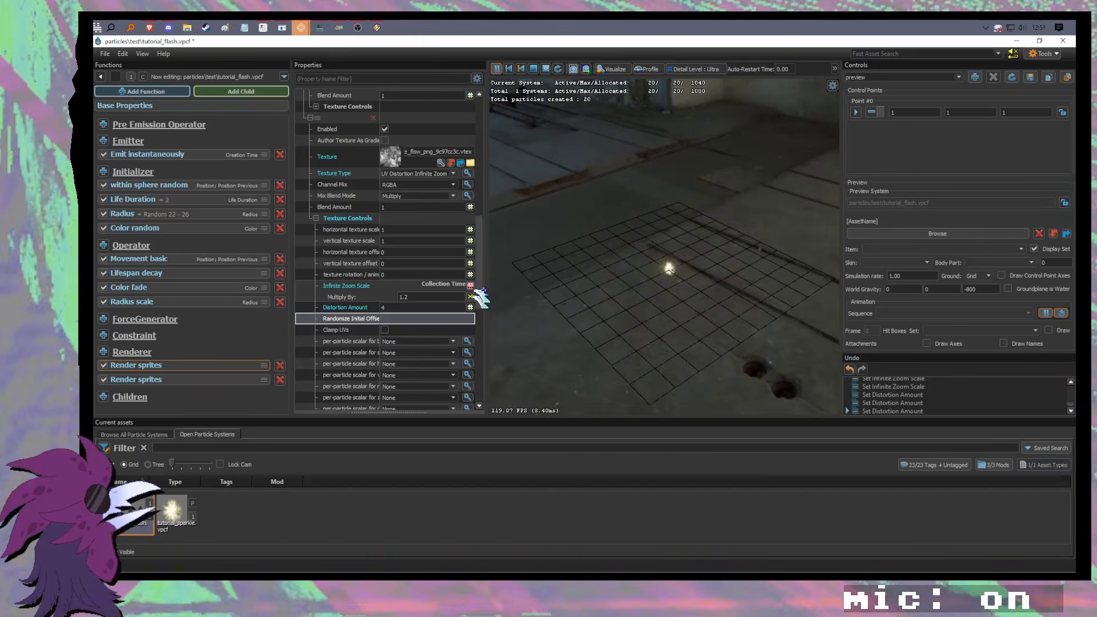
Step: Set the noise texture's horizontal texture scale to 0.1
scroll(483, 299, down, 2)
scroll(483, 299, up, 2)
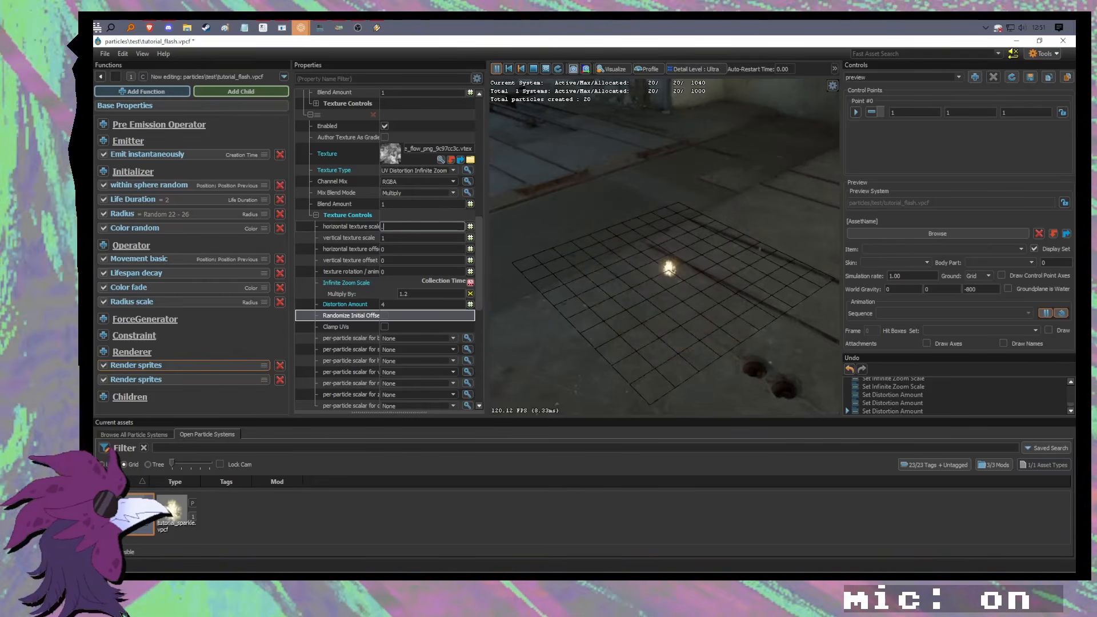
text(0.4)
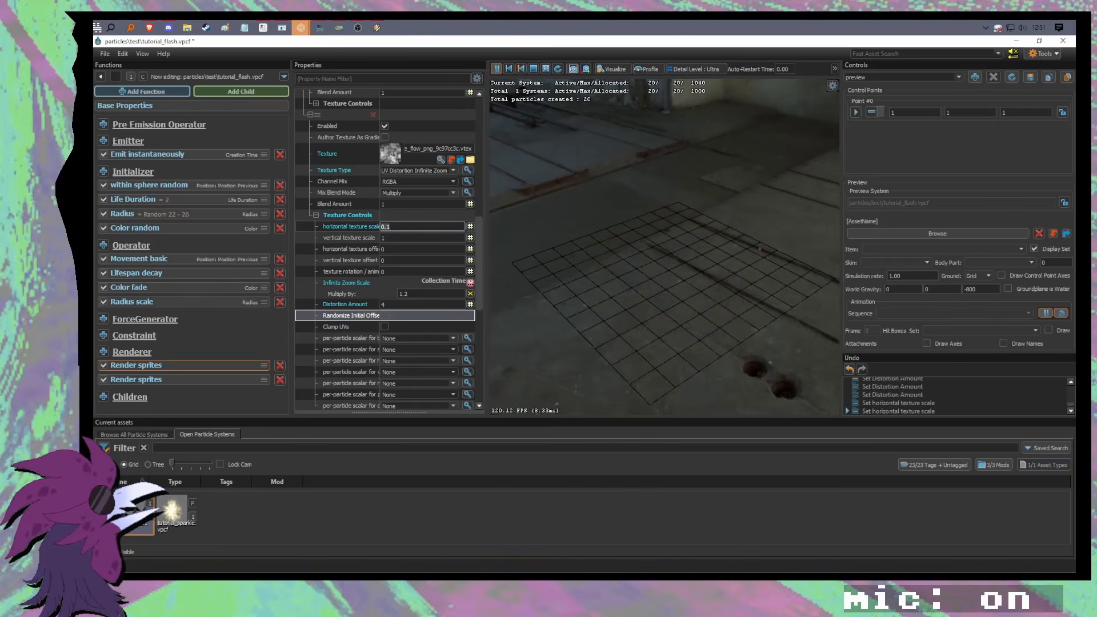
Step: Set both the horizontal and vertical texture scale of the noise texture to 2 and compare the effect without the glow renderer
click(383, 237)
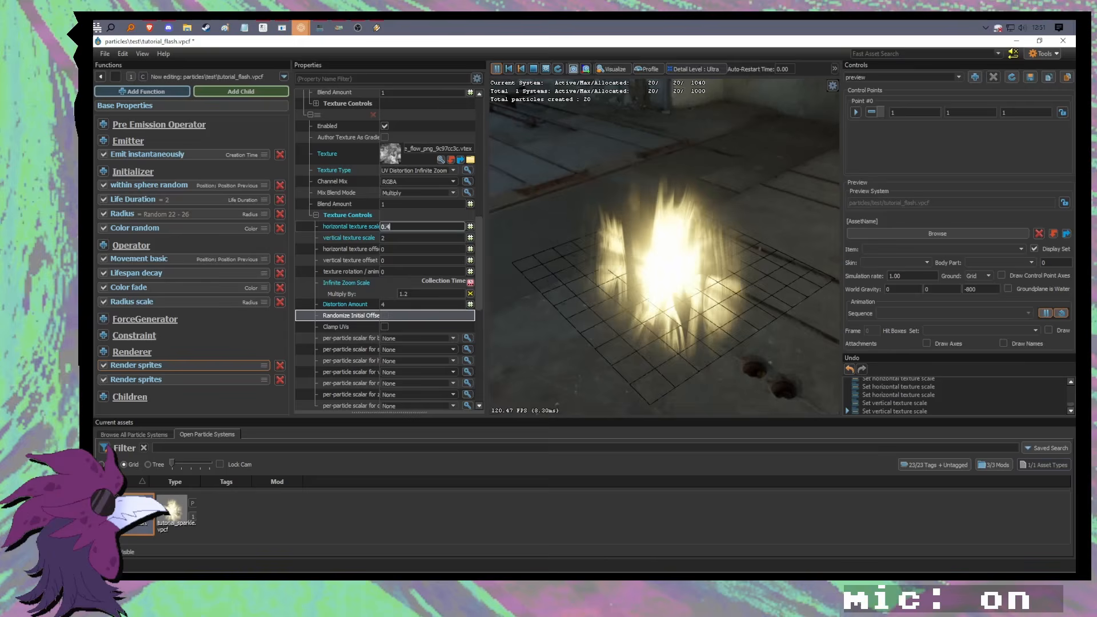
text(2)
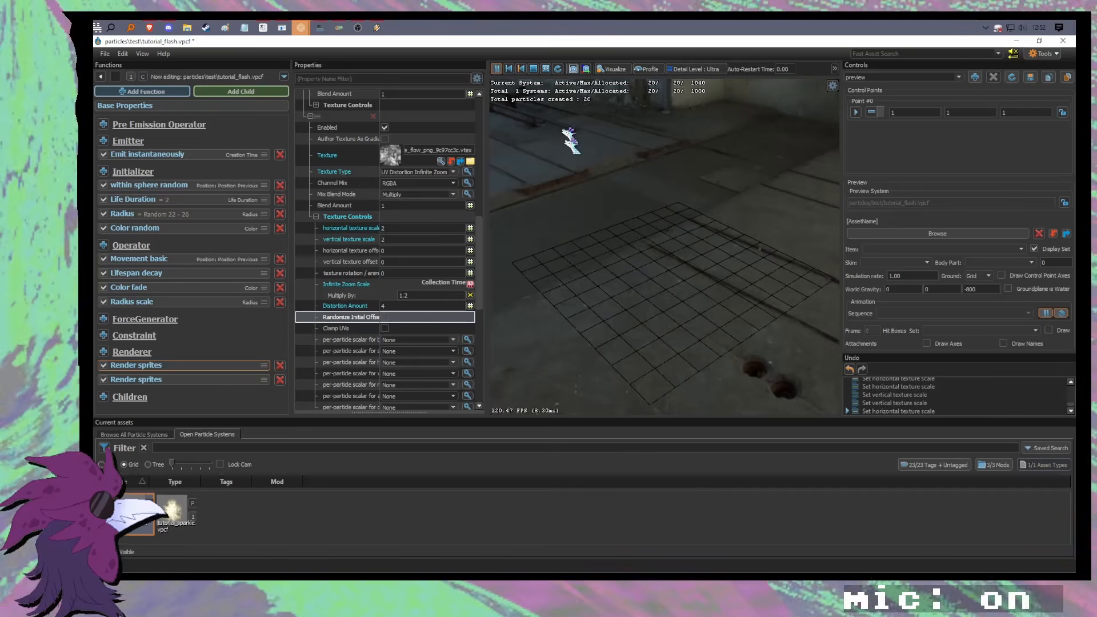
mouse_move(595, 229)
mouse_down()
mouse_move(600, 263)
mouse_move(595, 230)
mouse_up()
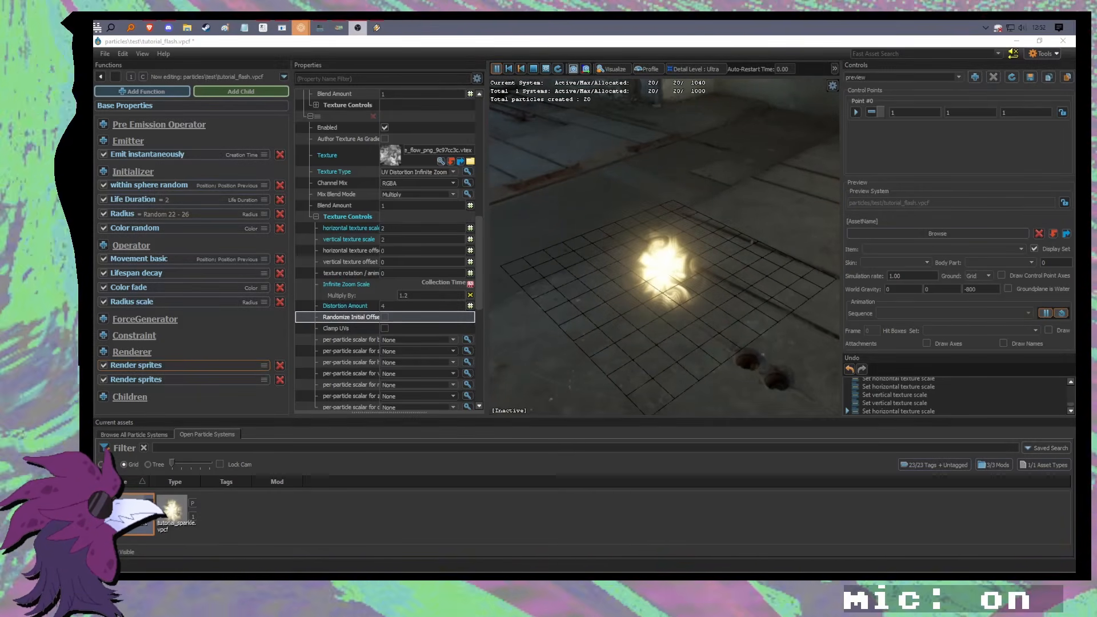
drag(637, 278, 606, 284)
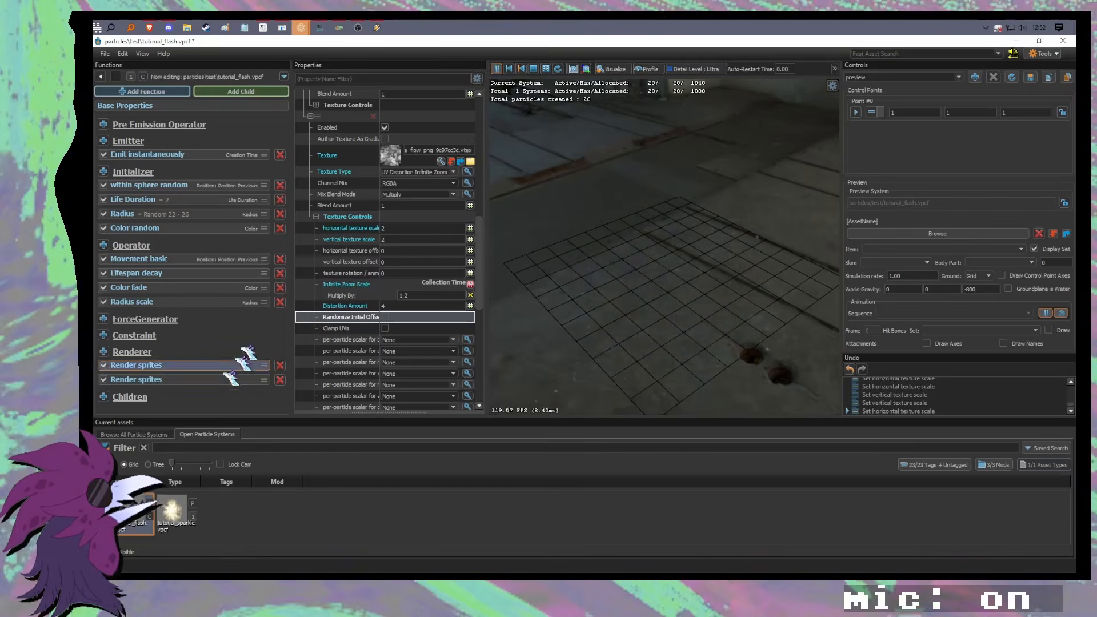
click(103, 379)
click(103, 379)
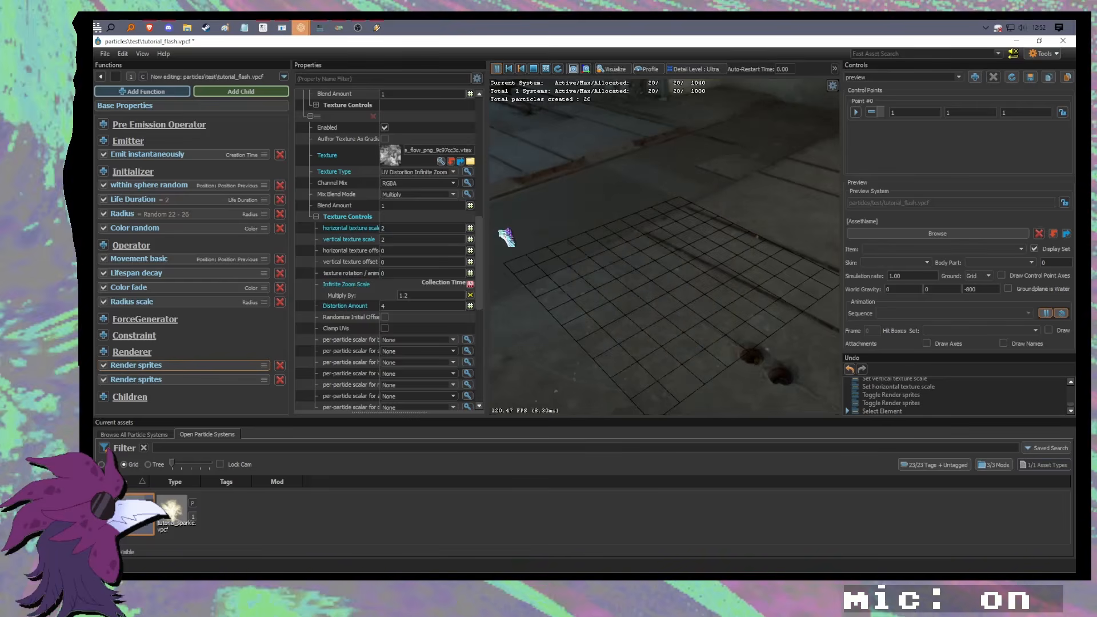
Step: Try several flare textures in the flare renderer's first texture slot and settle on particle_flare_006.vtex
scroll(457, 217, up, 5)
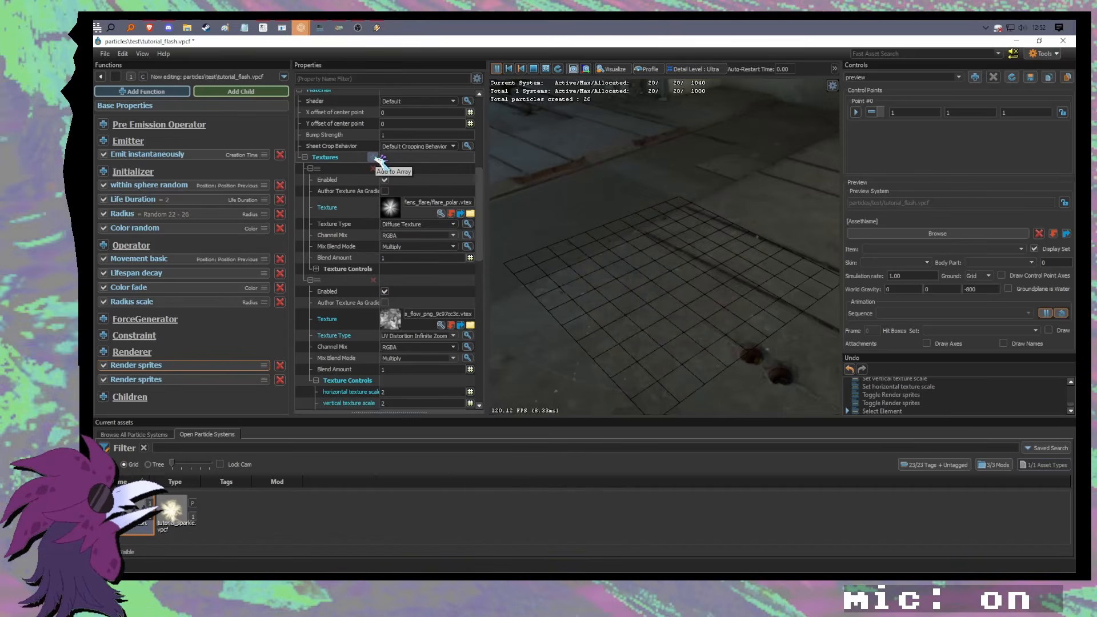
click(442, 213)
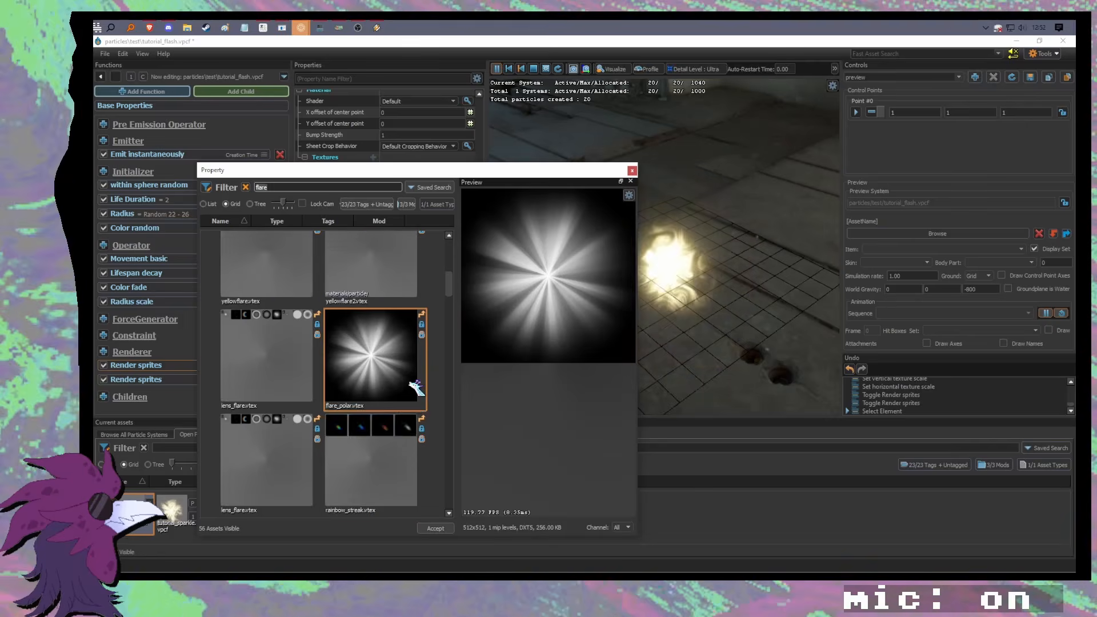
scroll(416, 389, down, 8)
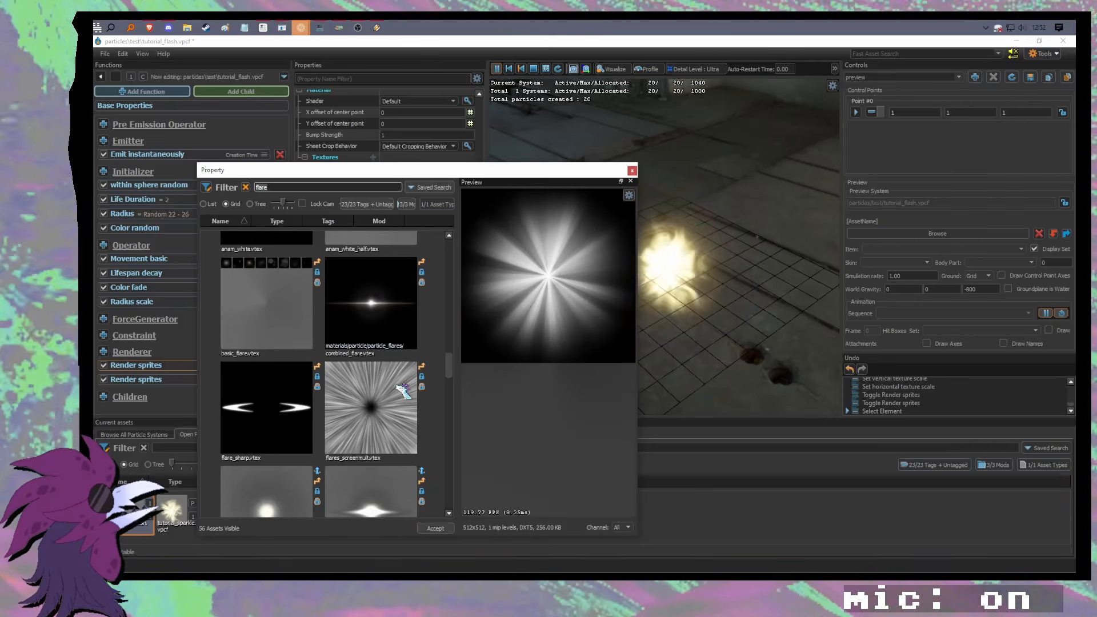
click(404, 390)
scroll(400, 395, down, 2)
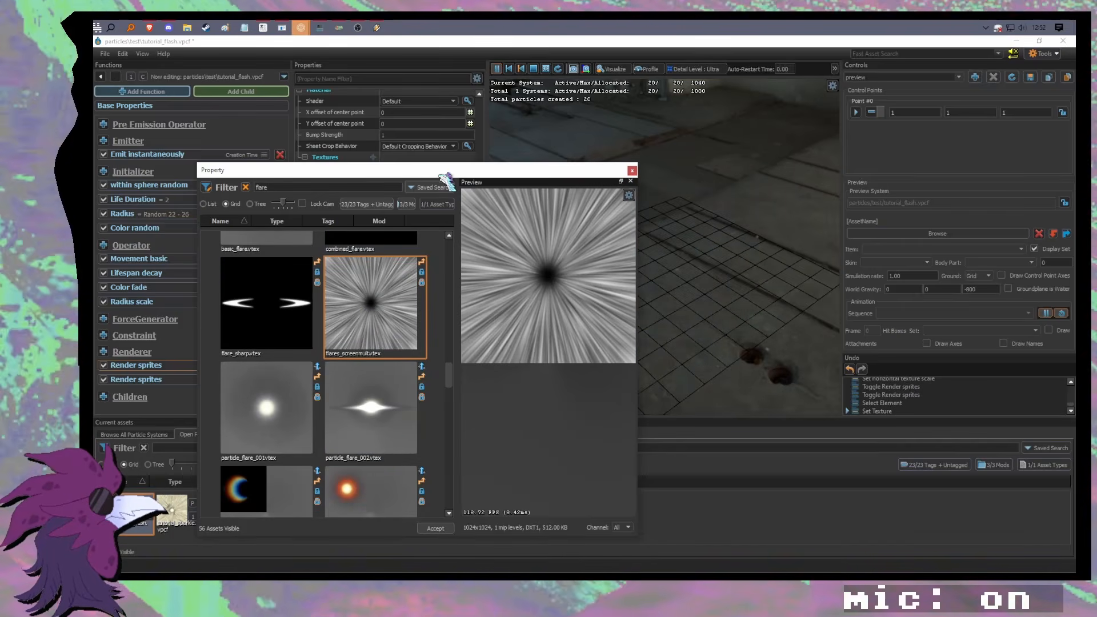
drag(442, 175, 384, 134)
click(324, 375)
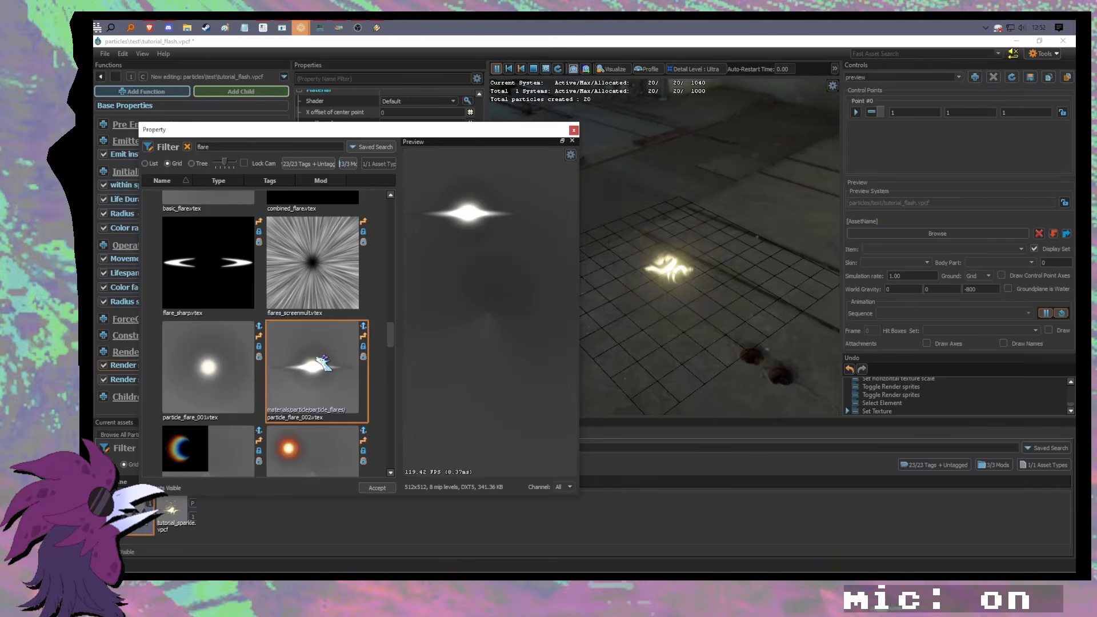
click(243, 372)
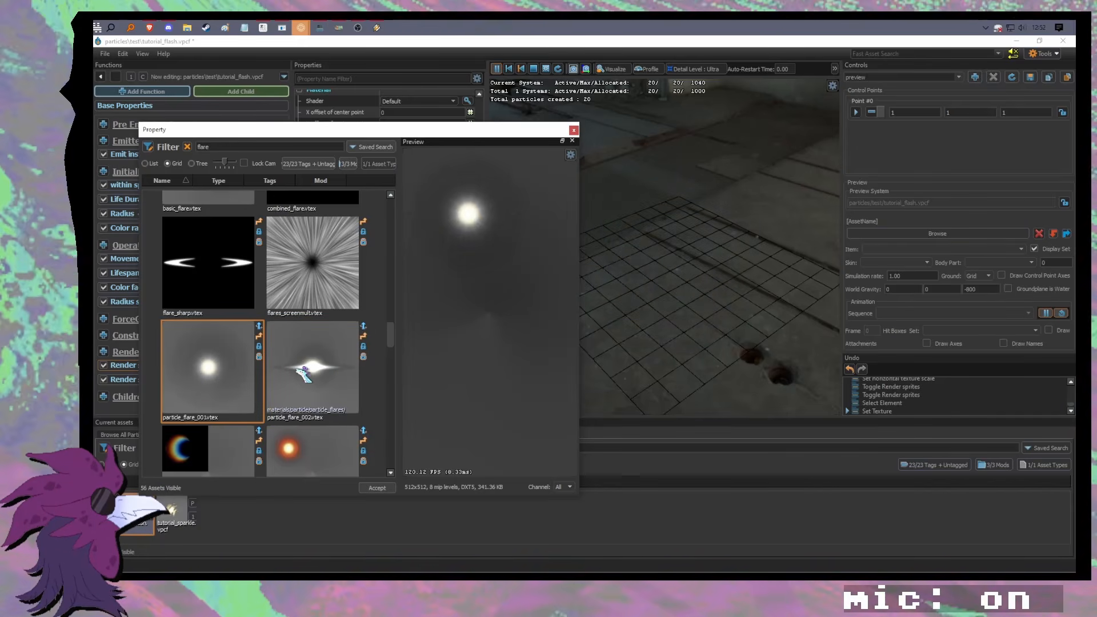
scroll(305, 374, down, 5)
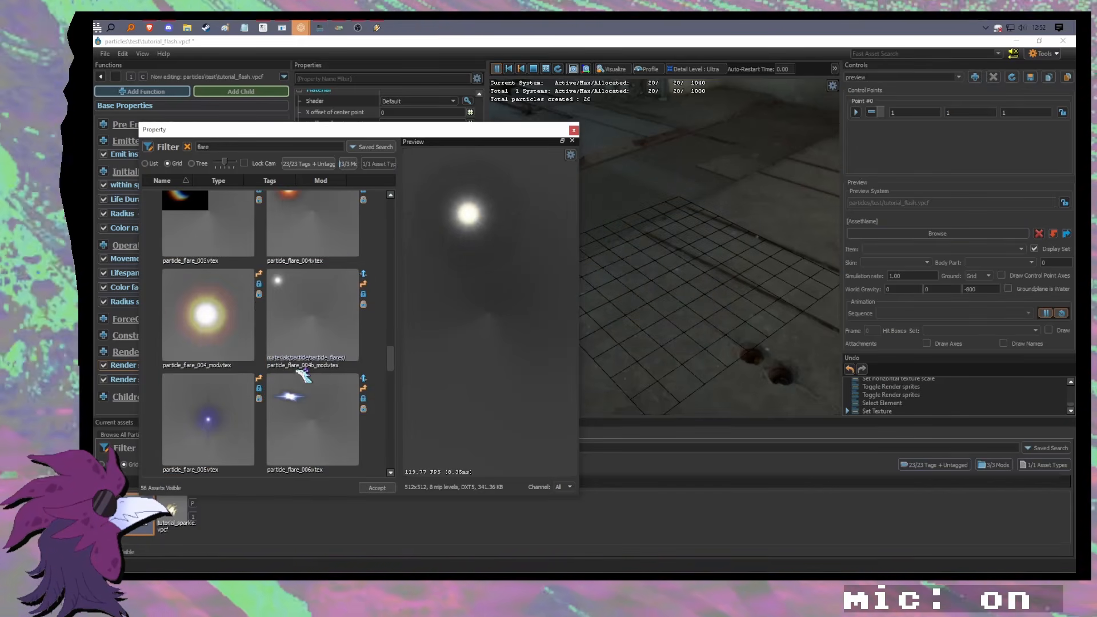
click(317, 308)
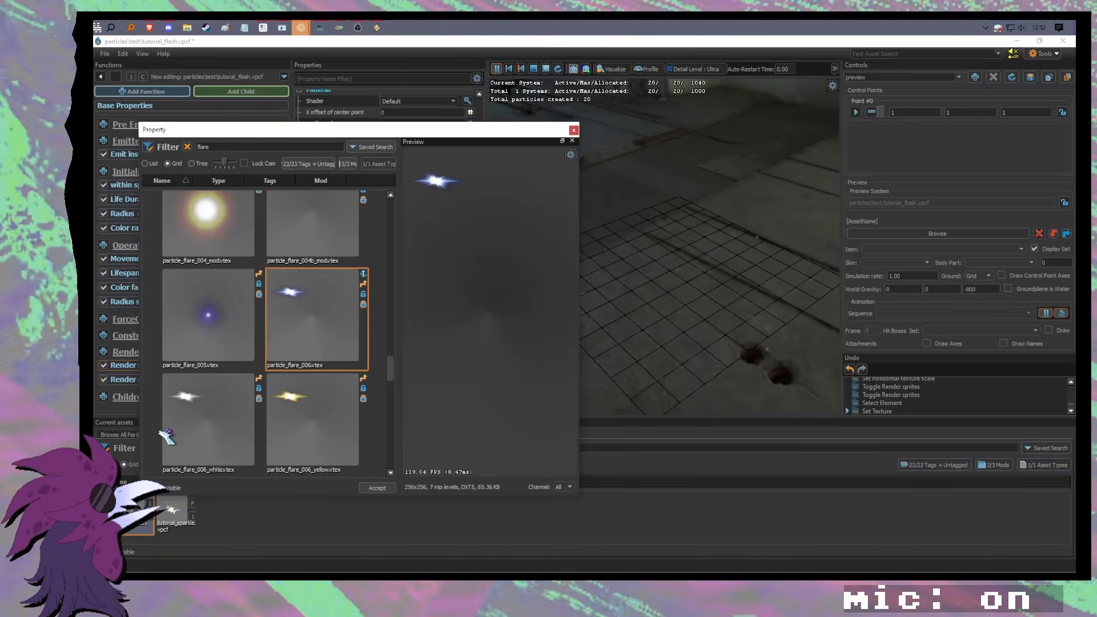
click(212, 417)
click(314, 412)
click(314, 317)
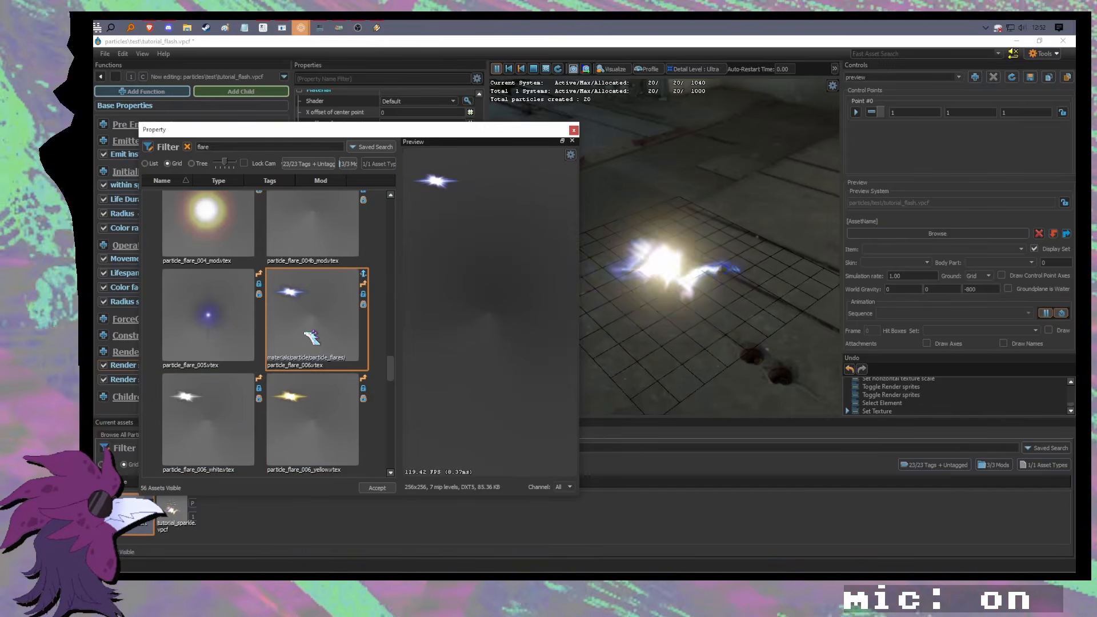
double_click(315, 317)
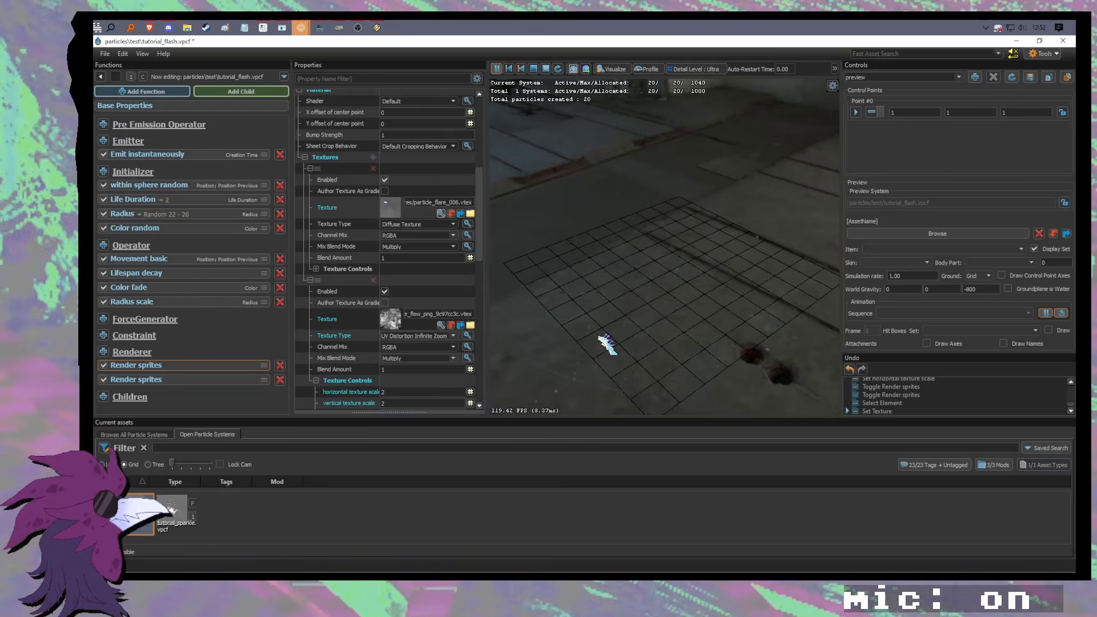
Step: Set the Life Duration initializer's value to 1
click(182, 200)
double_click(397, 107)
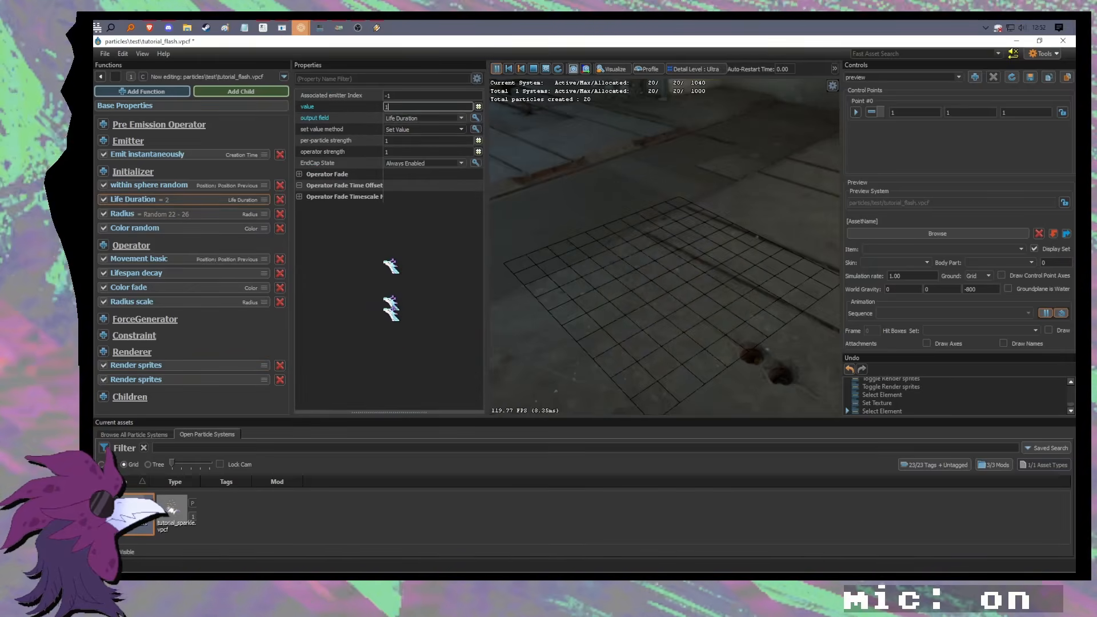
text(1)
click(387, 333)
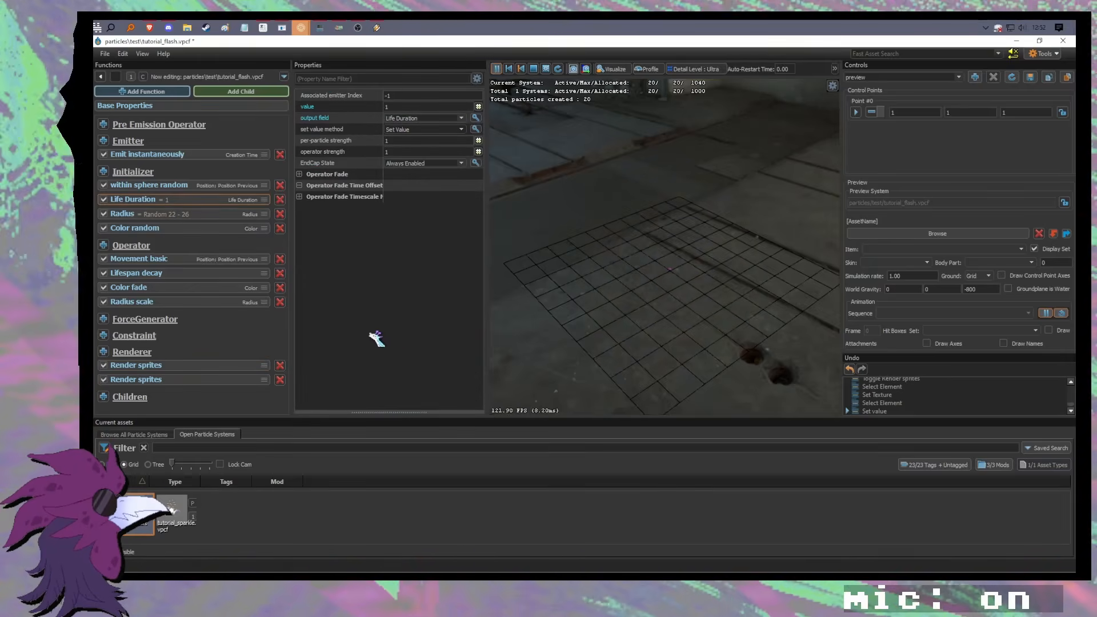
Step: Try replacing the flare renderer's radius scale curve with a constant value, and undo it
click(177, 381)
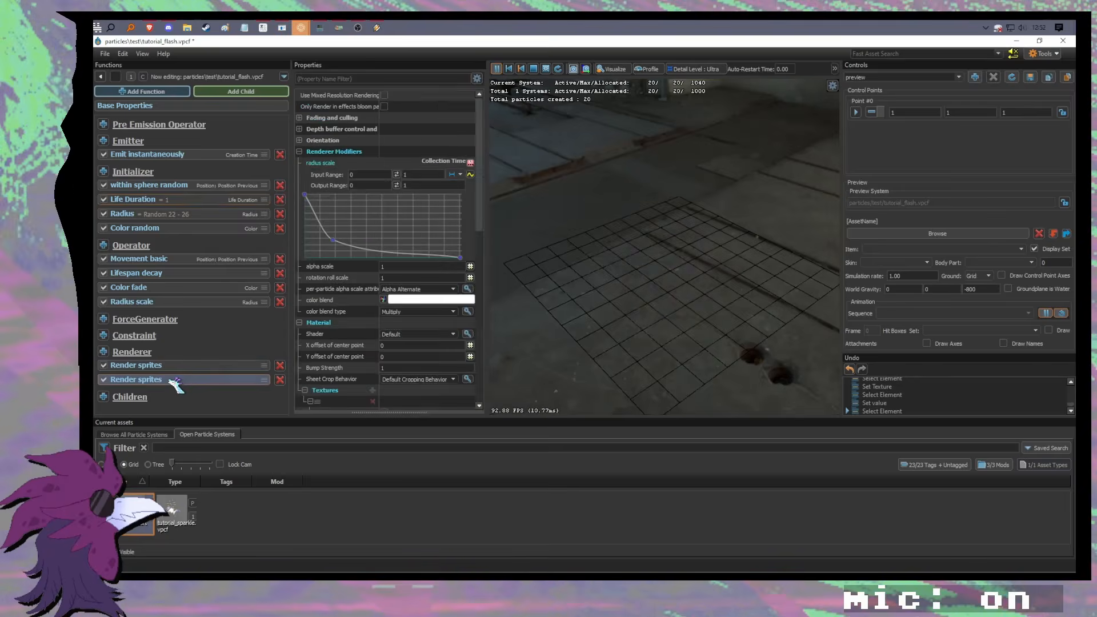
click(179, 367)
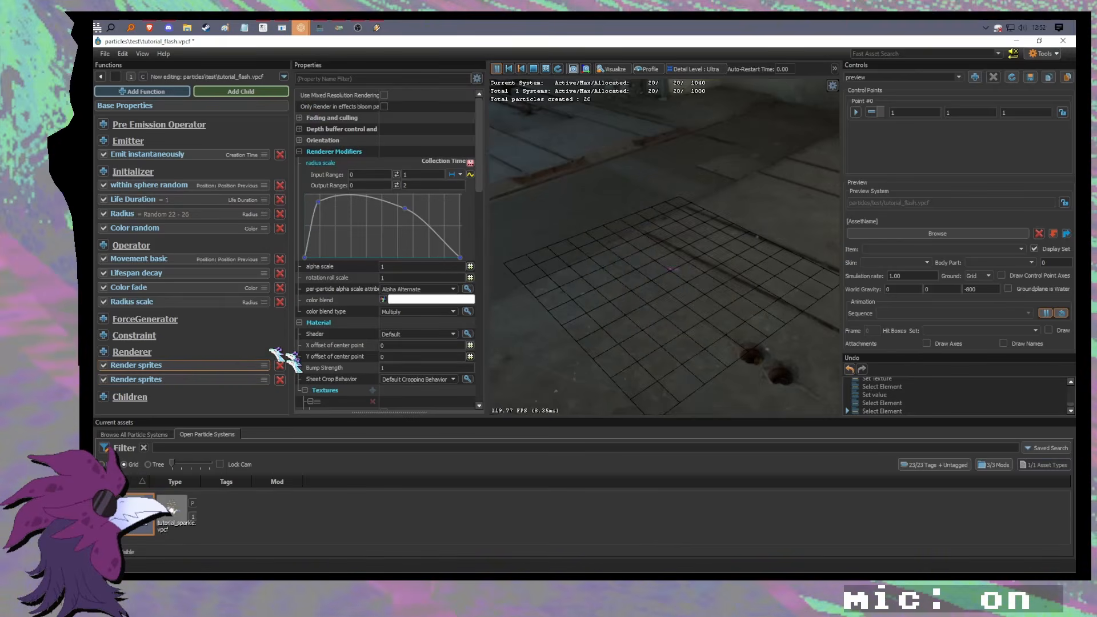
click(472, 173)
click(483, 179)
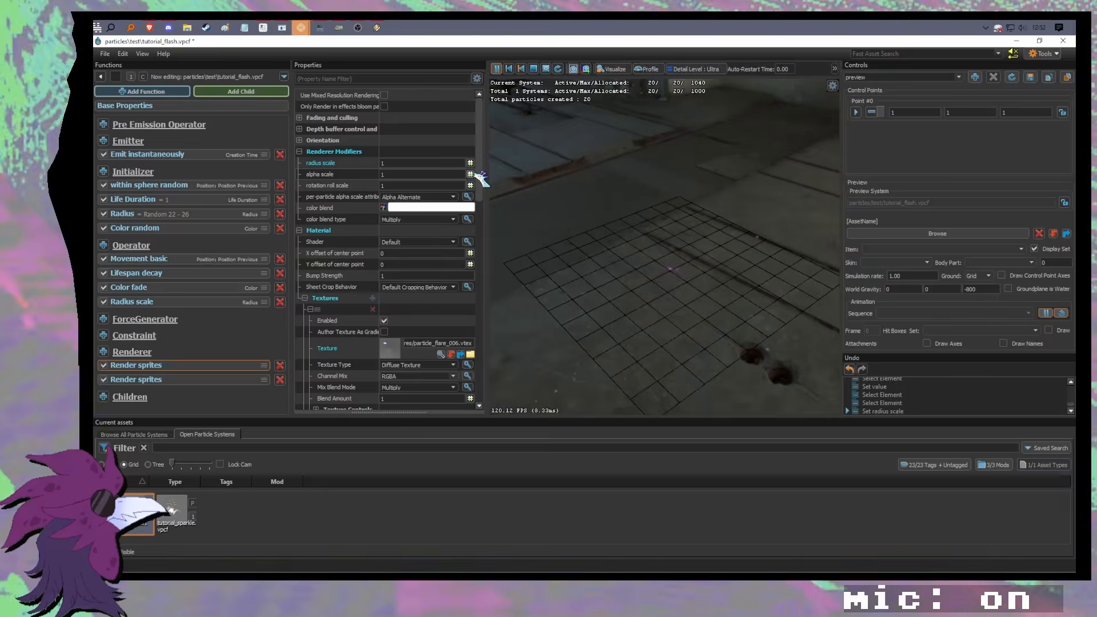
key(ctrl+z)
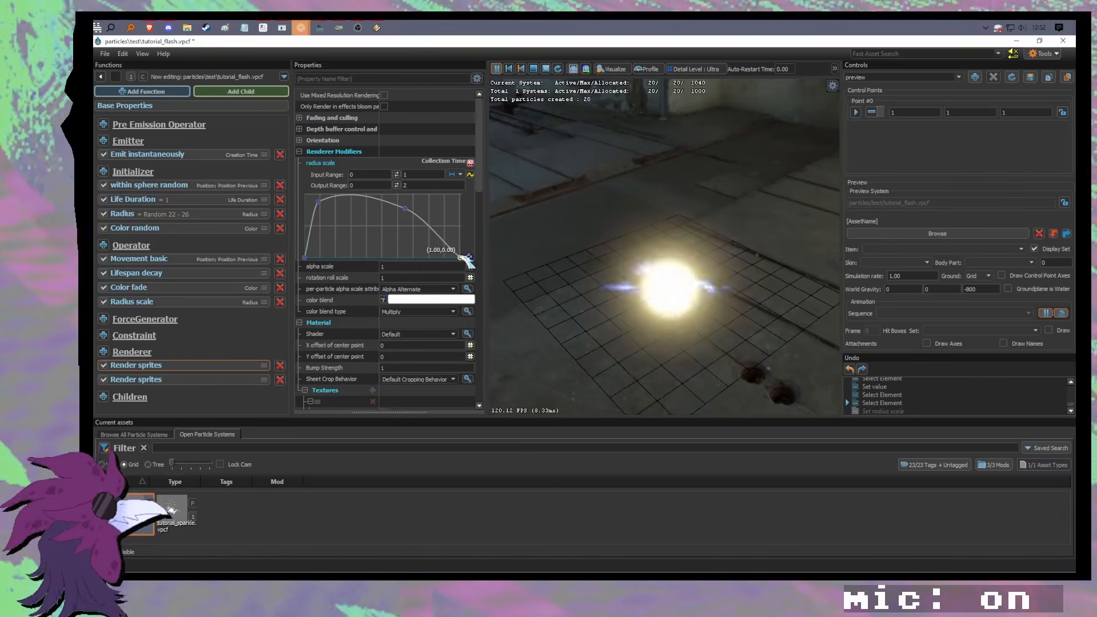
Step: Raise the end point of the flare renderer's radius scale curve to about 1.49 and compare the effect without that renderer
drag(468, 260, 465, 221)
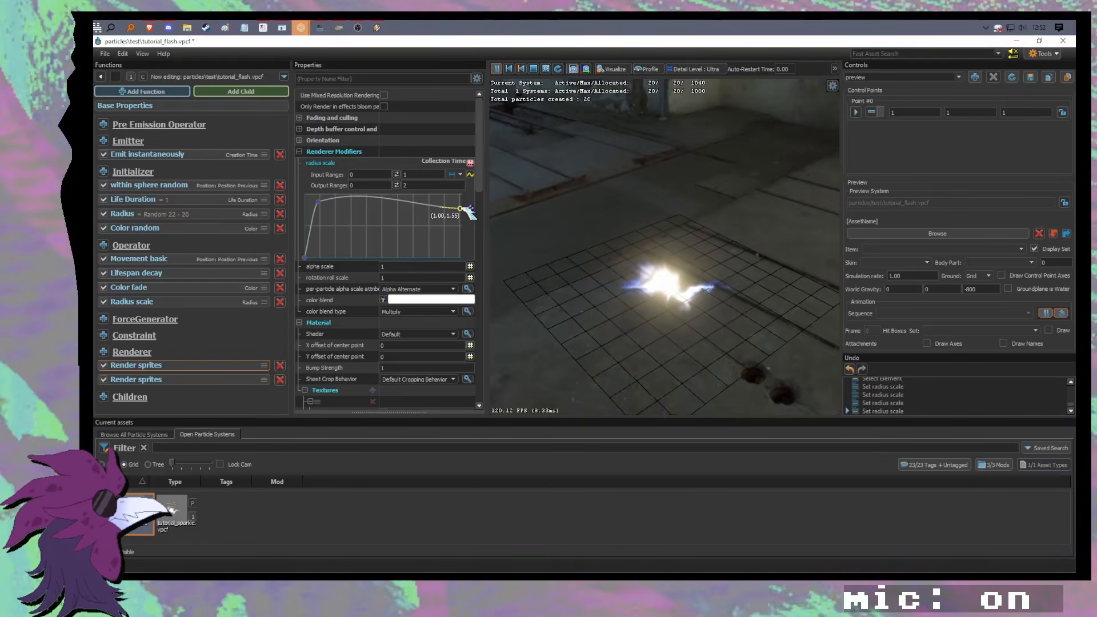
drag(467, 209, 461, 195)
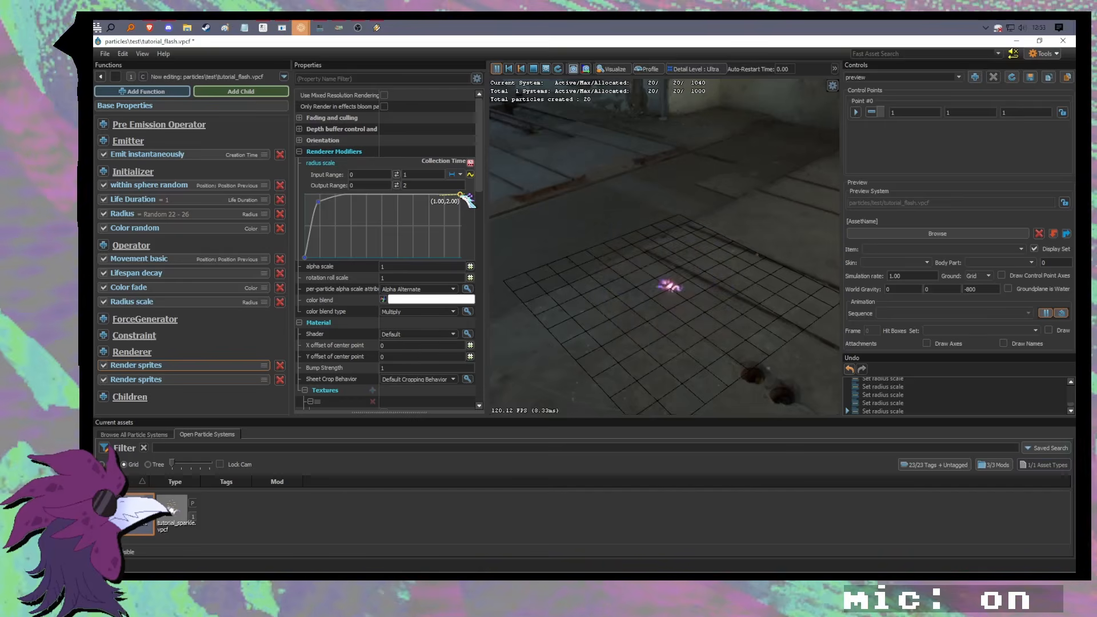
drag(463, 195, 458, 210)
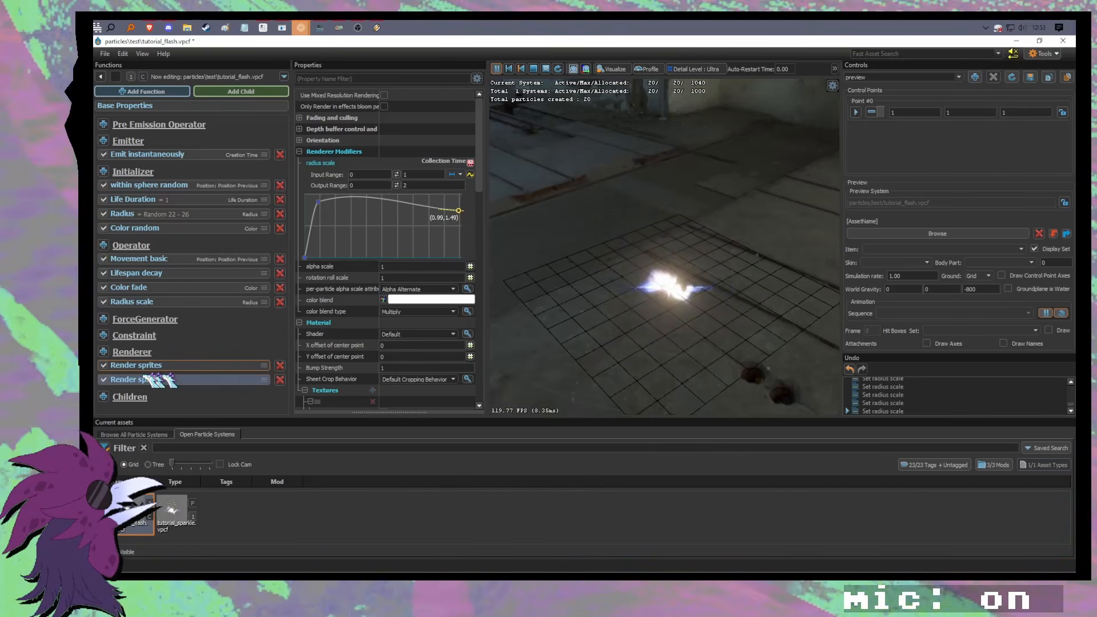
click(103, 366)
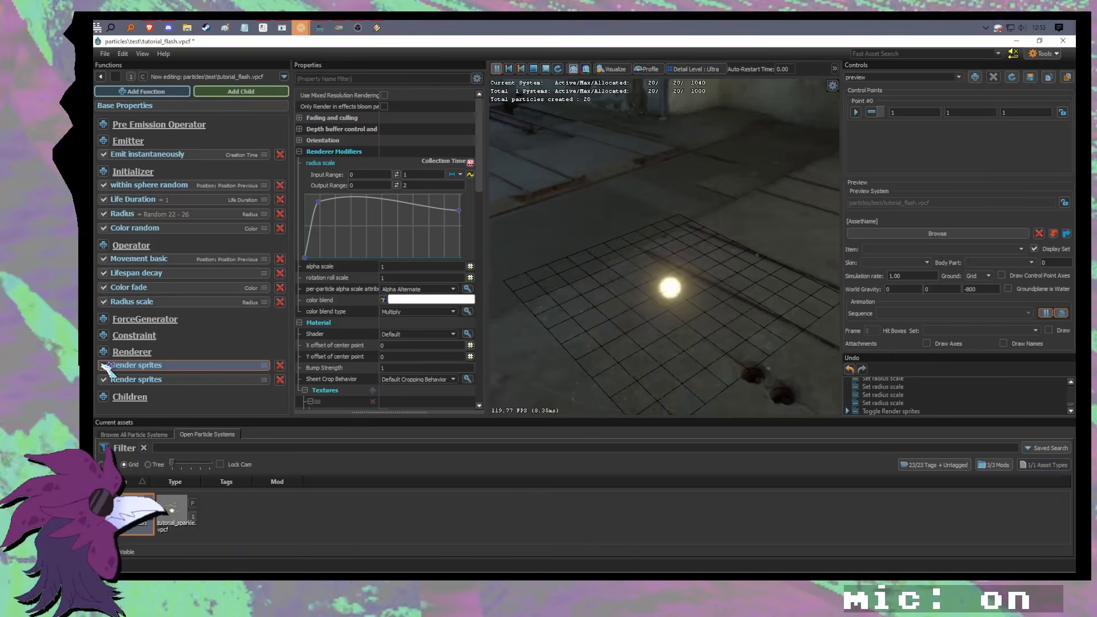
click(103, 366)
click(188, 366)
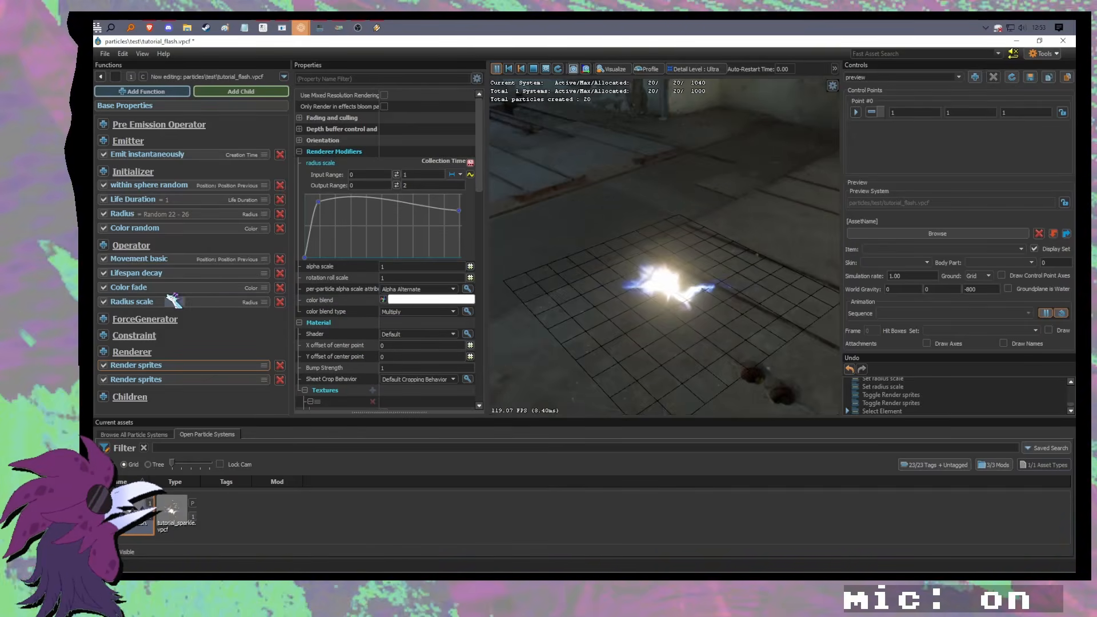
Step: Compare the effect without the Radius scale operator and set its radius end scale to 1
click(169, 302)
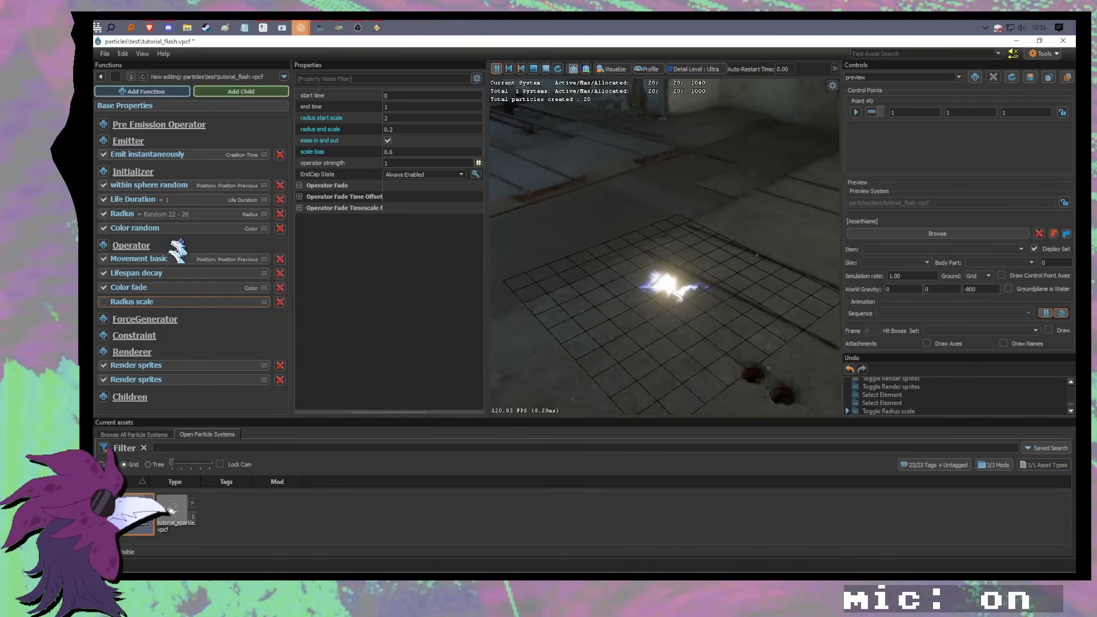
click(111, 302)
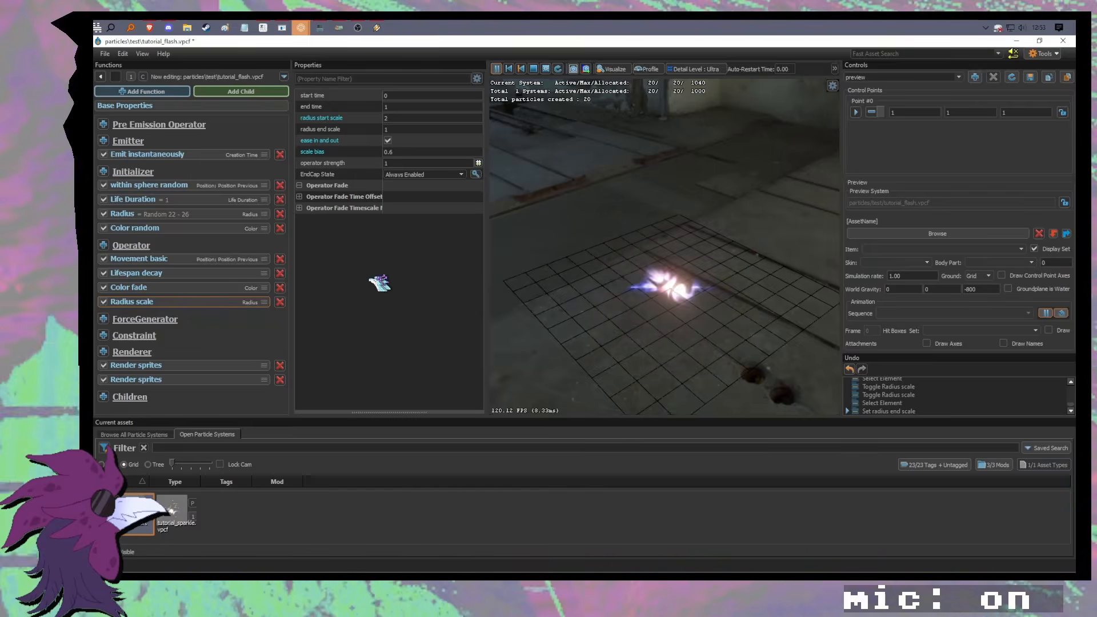
Step: Set the maximum of the output range of the flare renderer's radius scale curve to 3
click(177, 380)
click(226, 365)
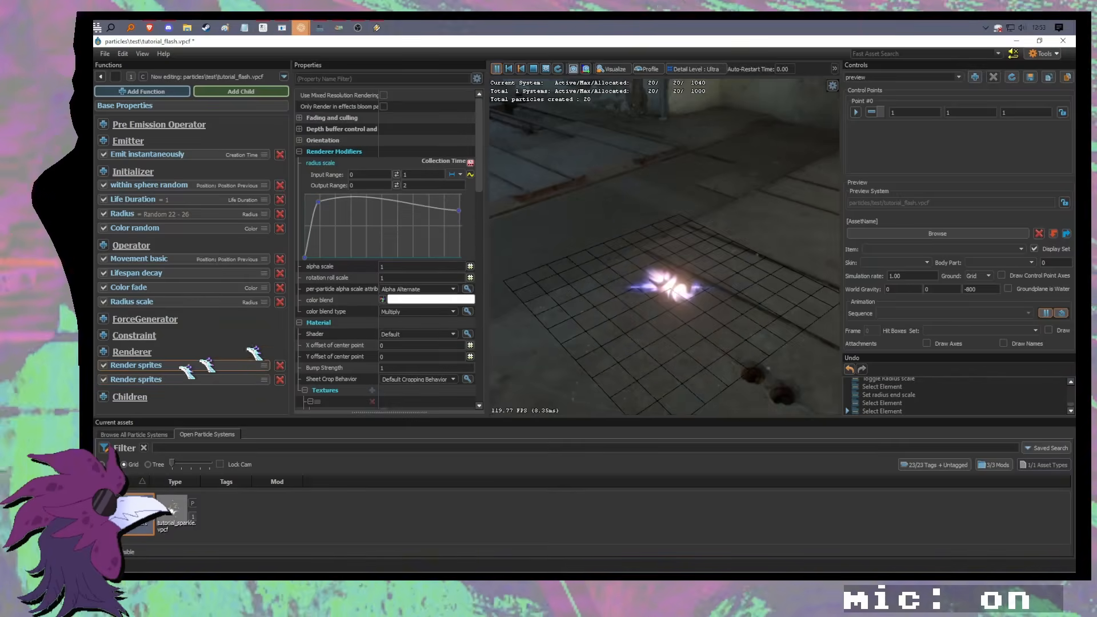
double_click(406, 186)
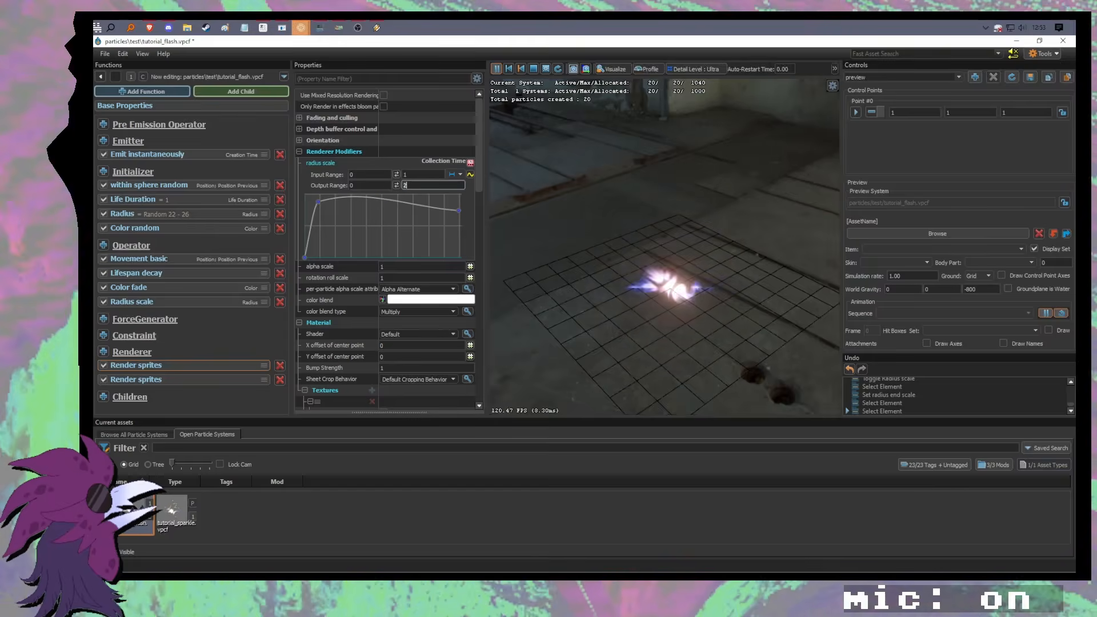
text(3)
key(Return)
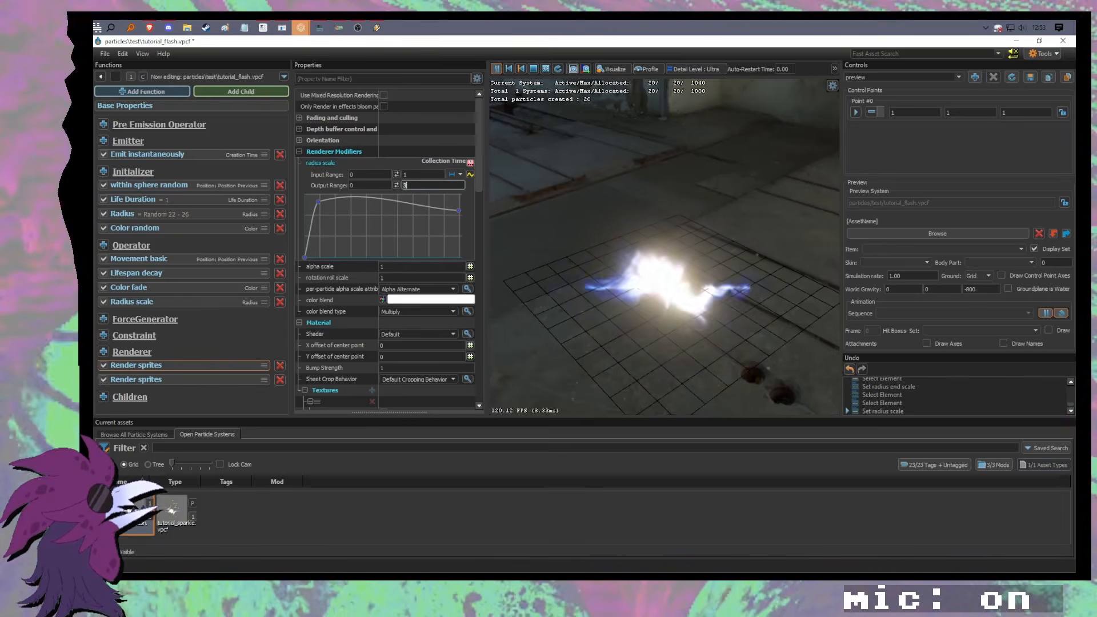
Step: Lower the radius scale curve's end point to about 1.38 and give its peak point a Free tangent sloping down towards the end
drag(459, 211, 460, 227)
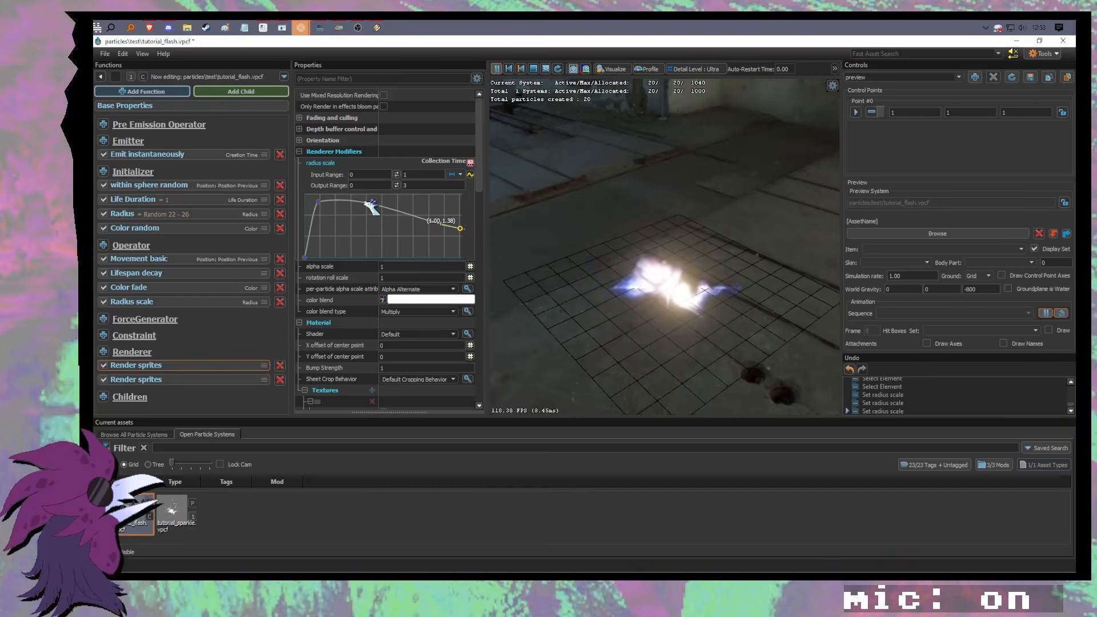
right_click(319, 205)
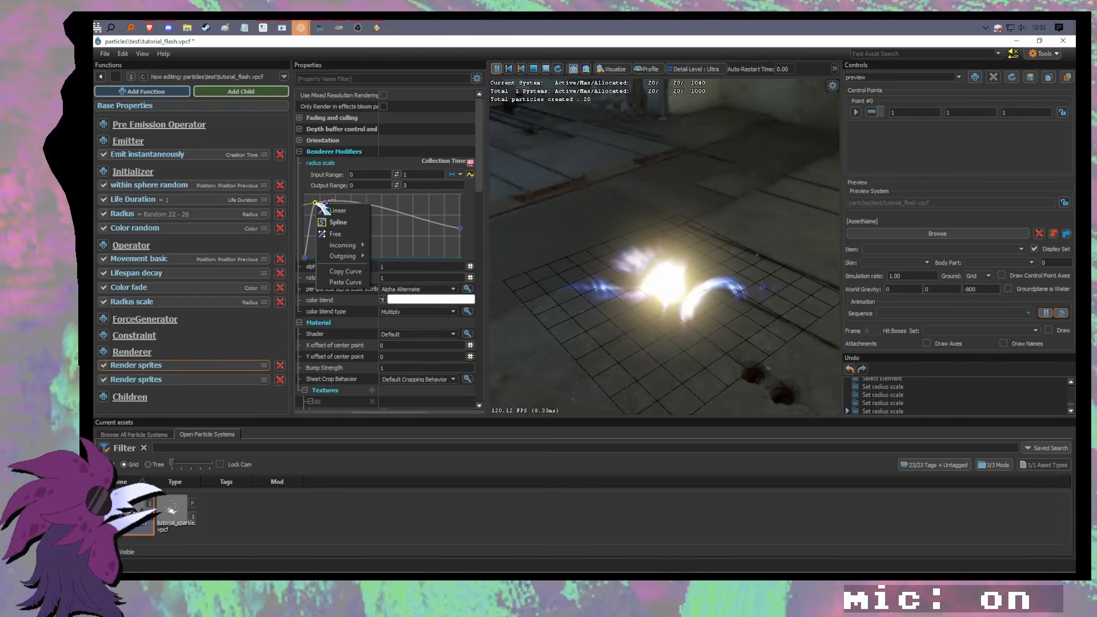
click(341, 233)
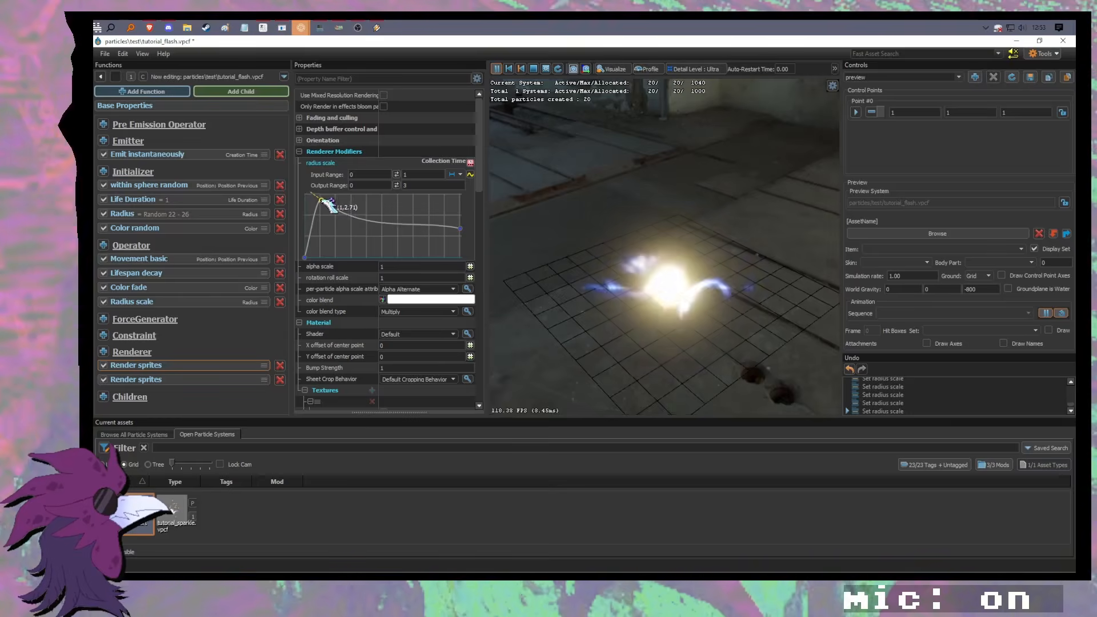
drag(342, 214, 348, 210)
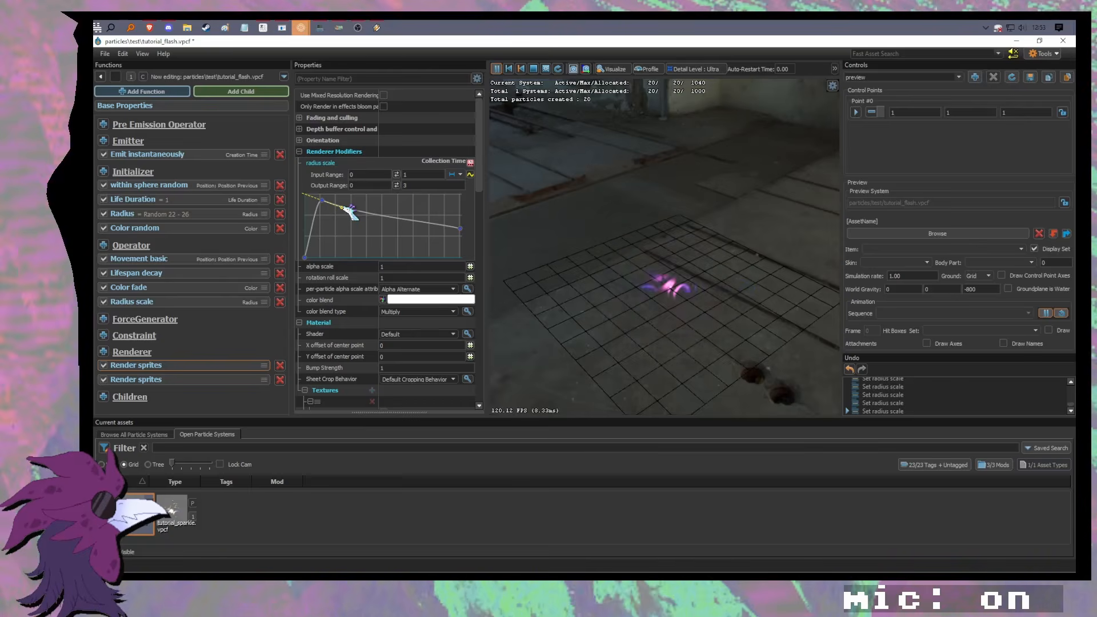
Step: Tilt the tangent of the radius scale curve's peak point slightly upward so the curve rounds over before falling
drag(323, 201, 323, 206)
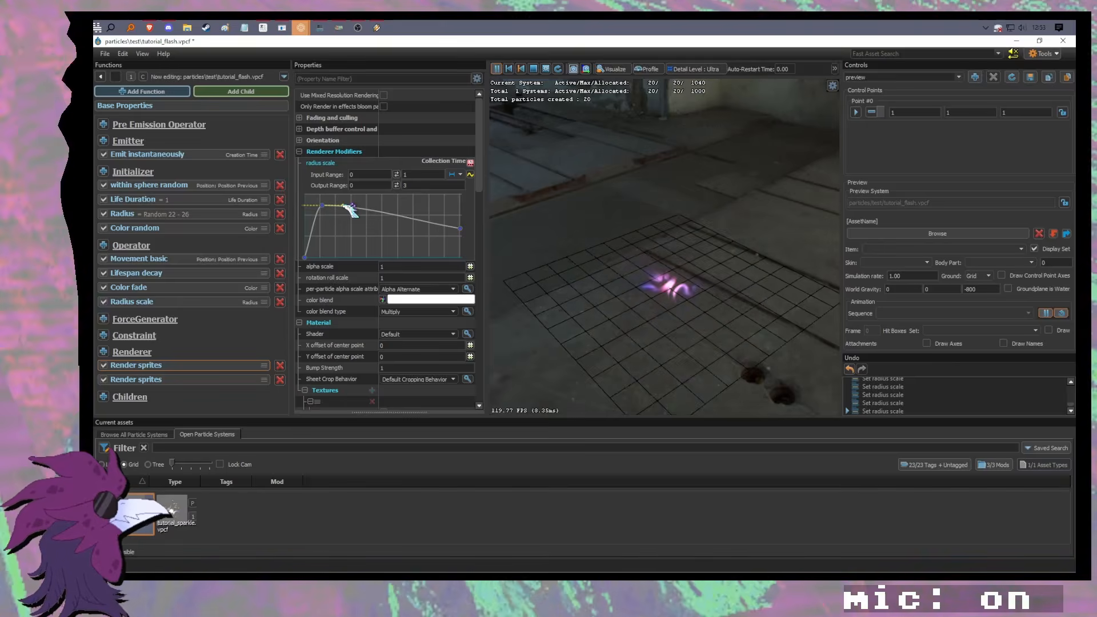
drag(343, 205, 342, 213)
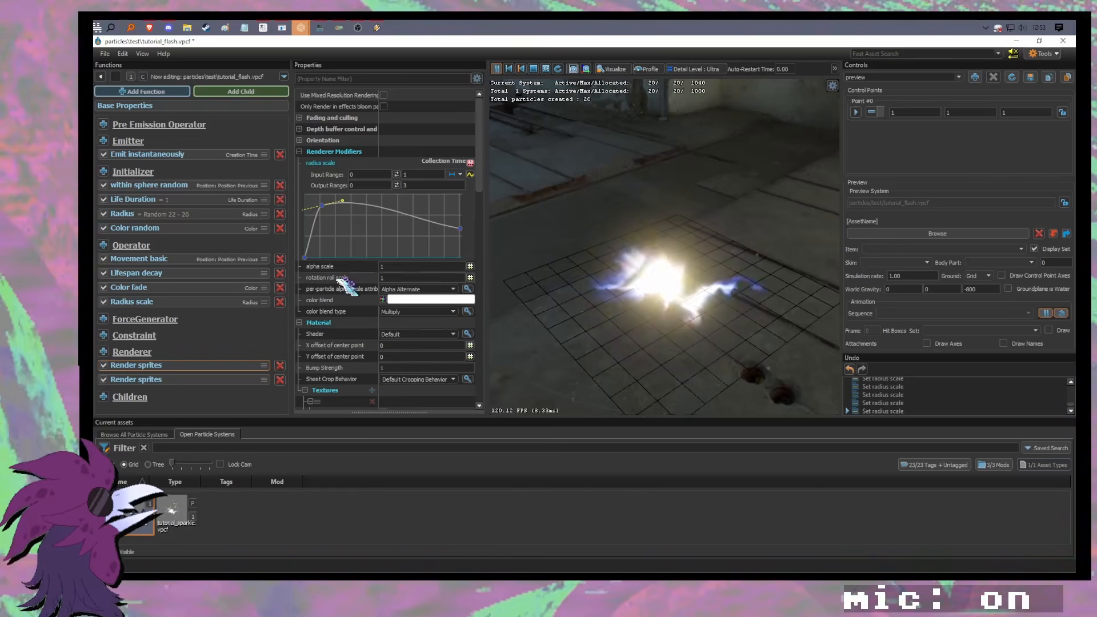
Step: Drive the flare renderer's alpha scale by Collection Time with a curve falling from 1 to 0, and bend it with a middle point
click(470, 267)
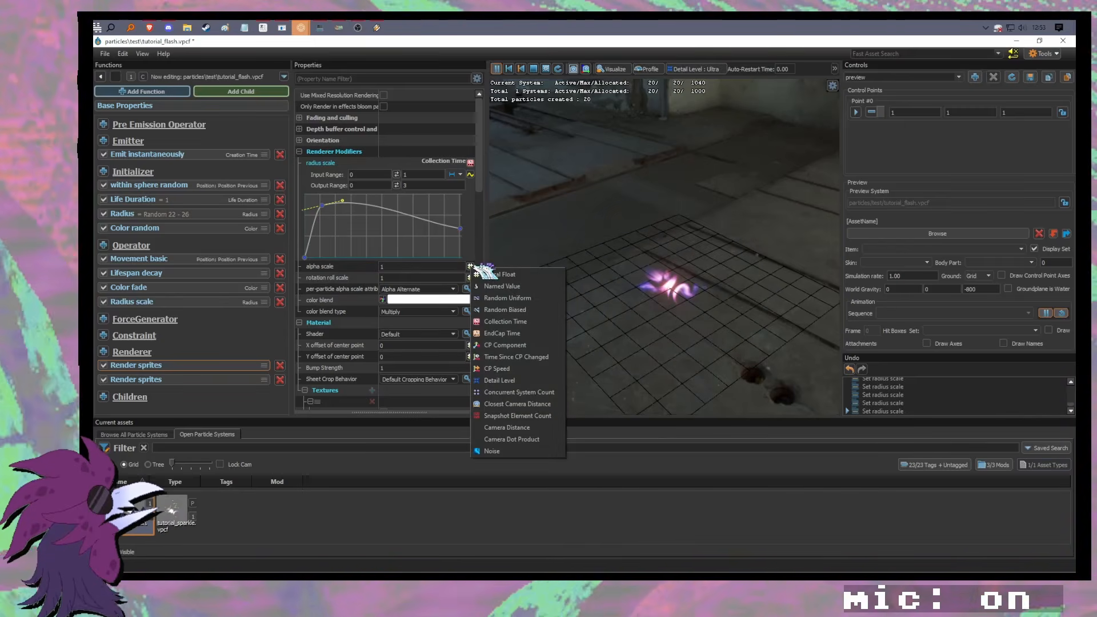
click(512, 323)
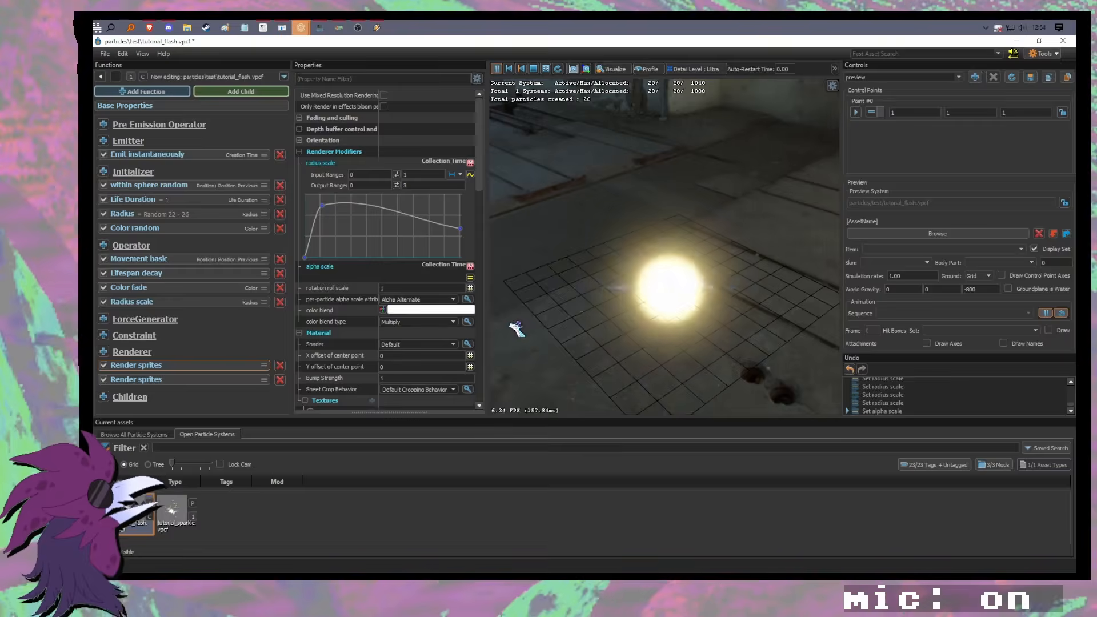
click(469, 287)
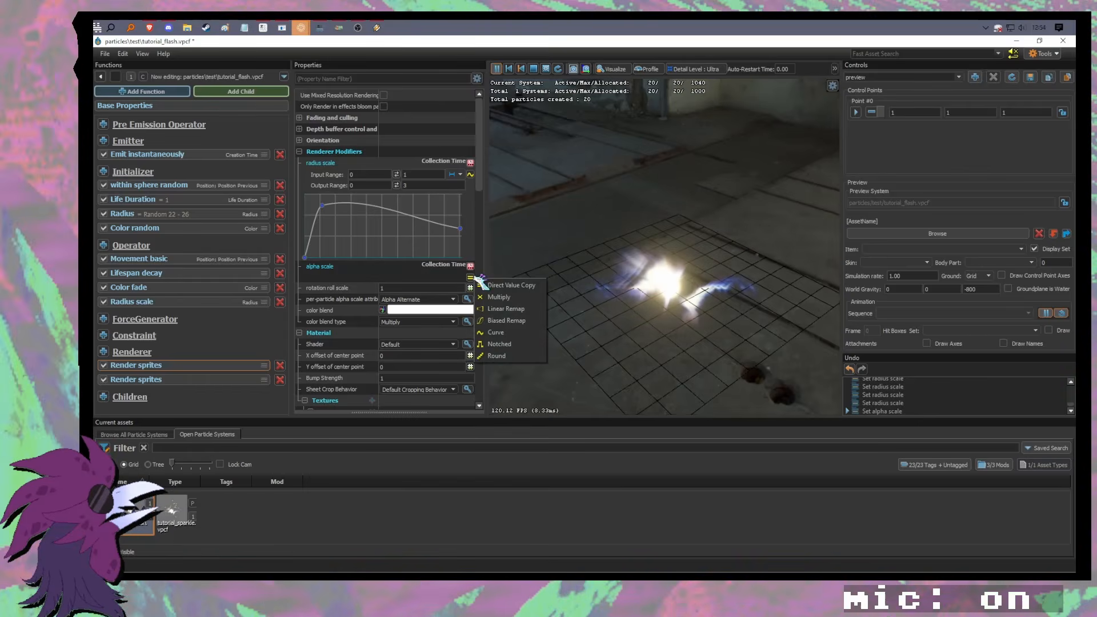
click(510, 333)
drag(305, 360, 296, 298)
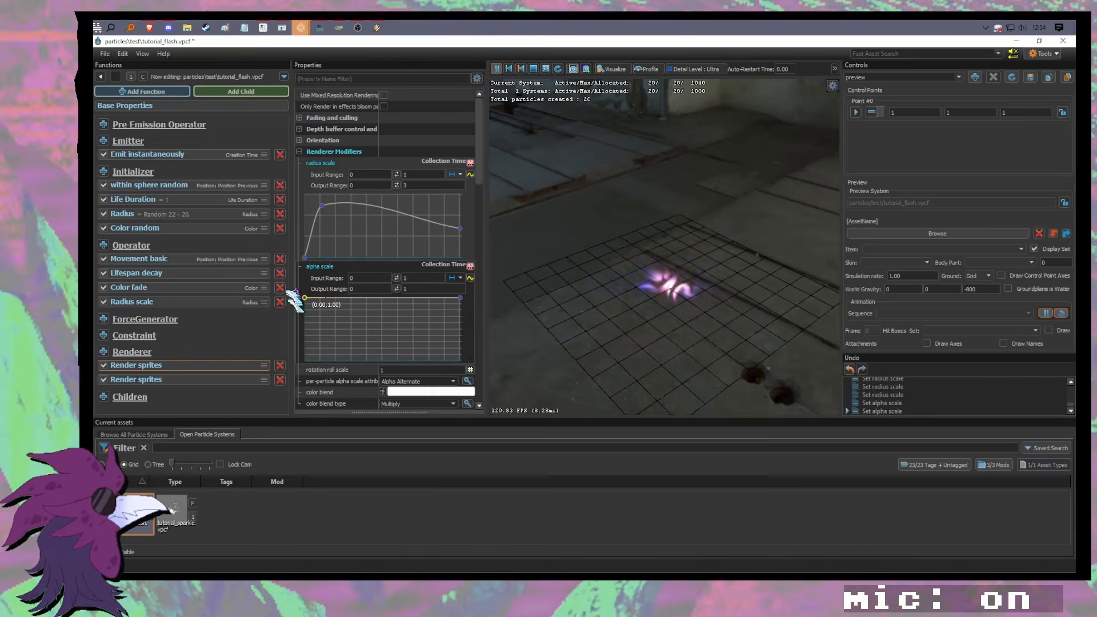
drag(460, 299, 460, 361)
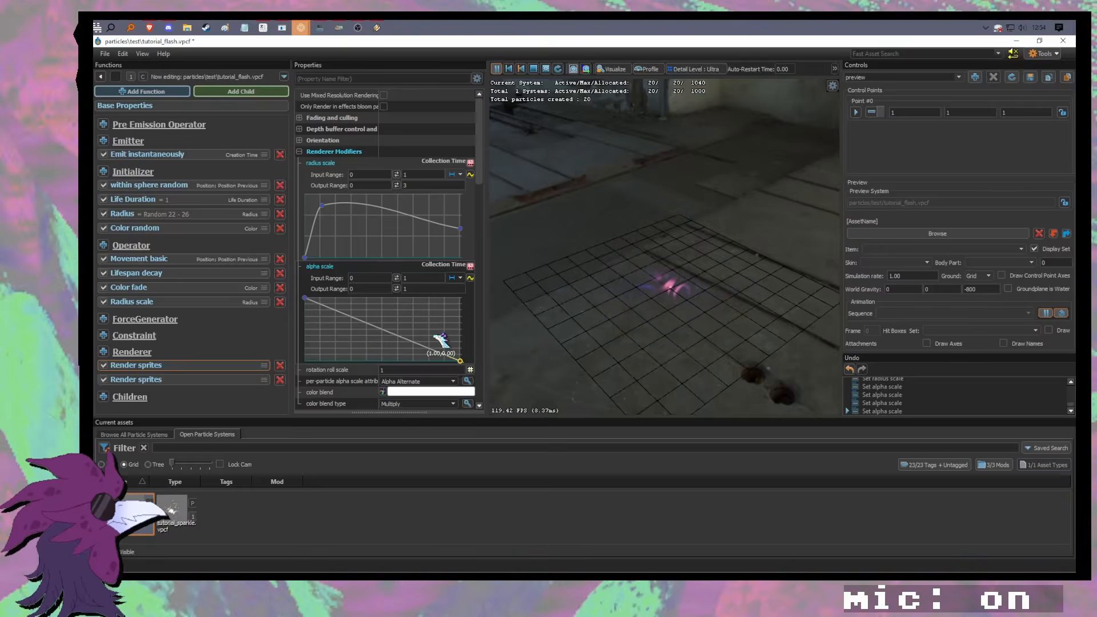
drag(380, 321, 439, 308)
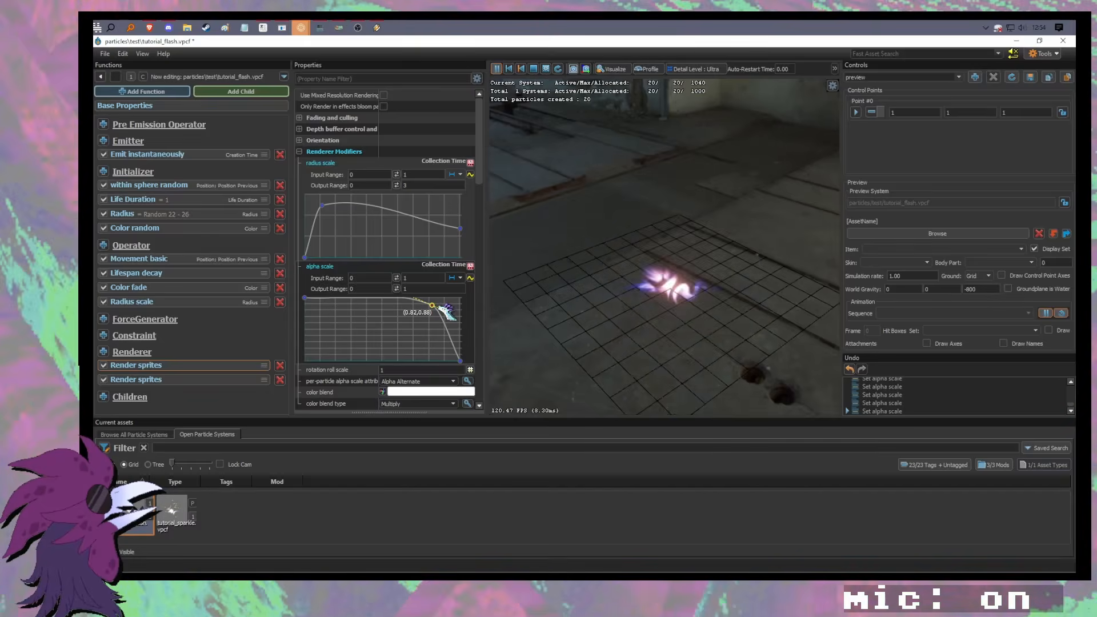
drag(439, 309, 362, 350)
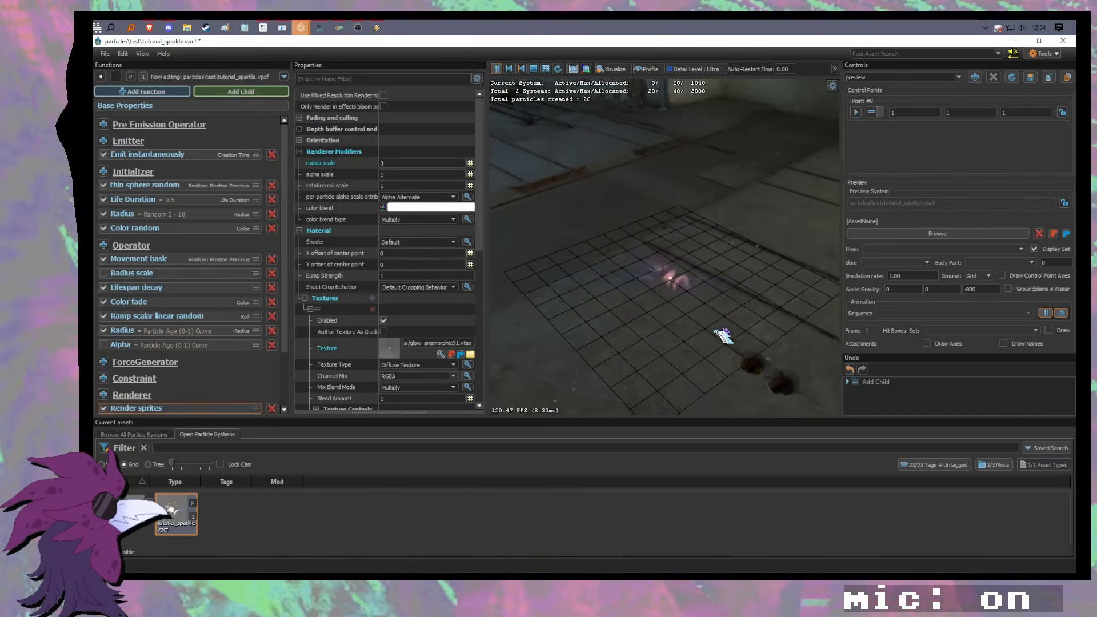
Step: Change the fade color of tutorial_sparkle's Color fade operator to the saved custom blue
mouse_move(724, 336)
mouse_down()
mouse_move(680, 320)
mouse_move(729, 294)
mouse_move(700, 311)
mouse_move(705, 331)
mouse_up()
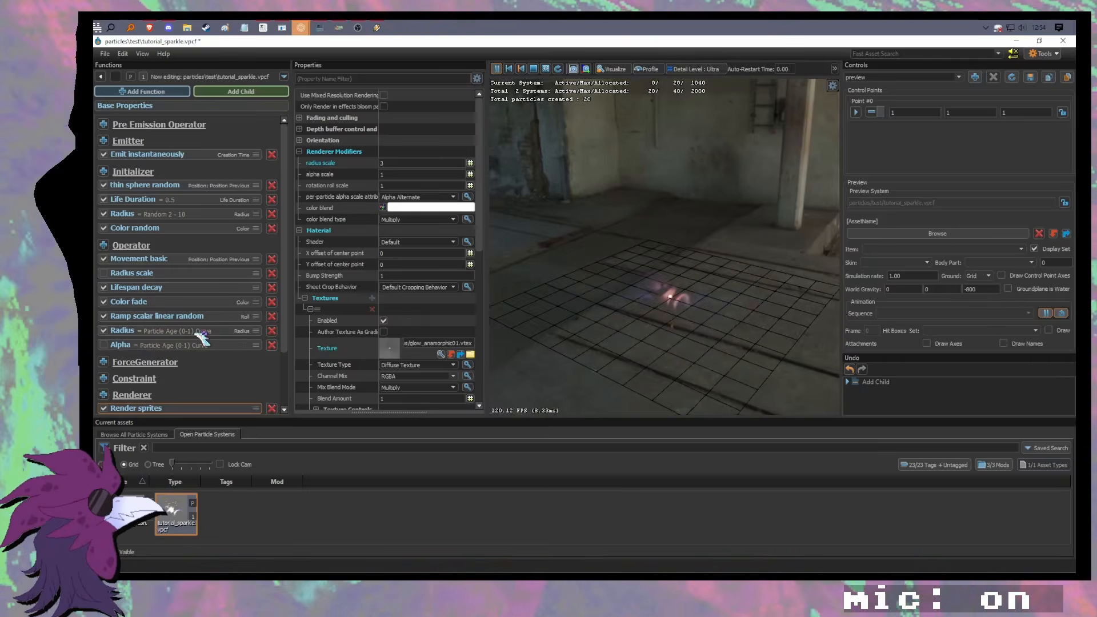
click(172, 301)
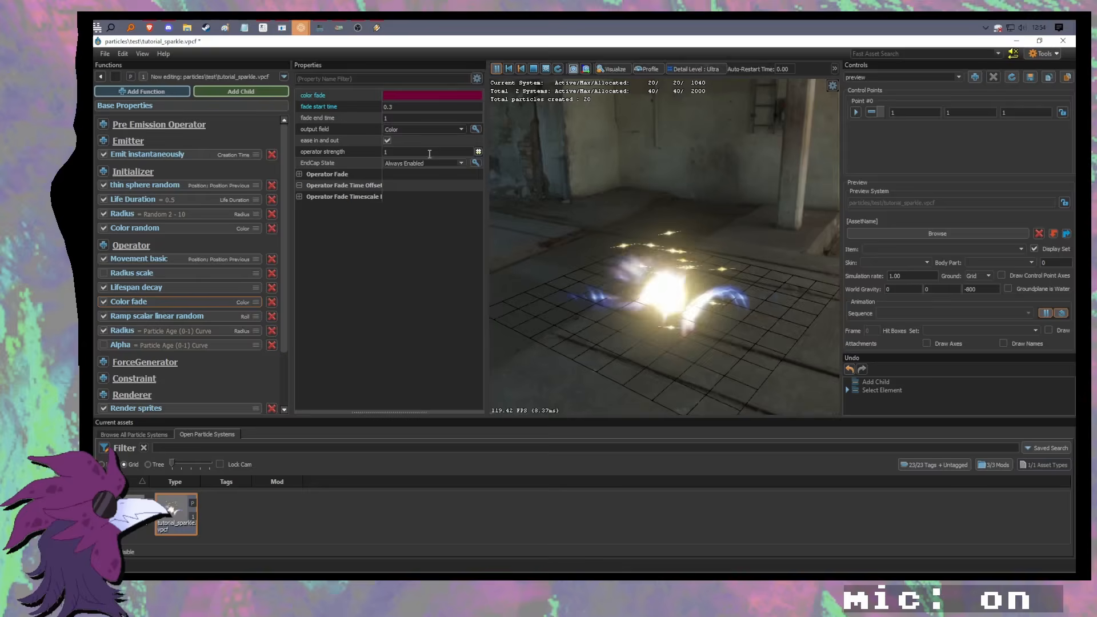
click(433, 95)
double_click(668, 340)
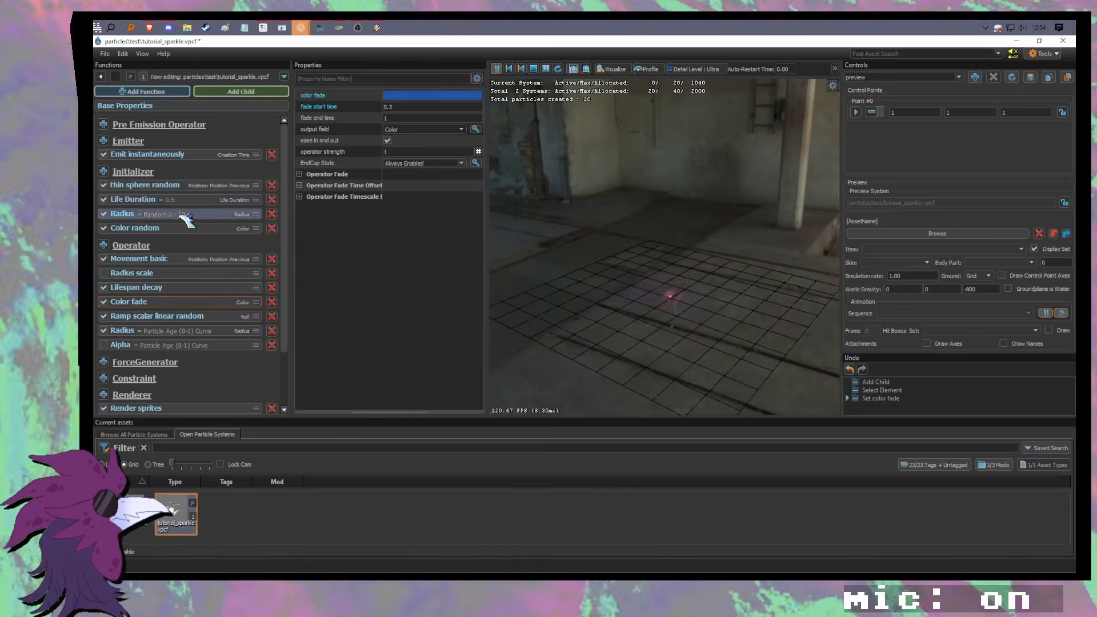
Step: Try salmon for color1 of tutorial_sparkle's Color random initializer and settle on HotPink
click(183, 232)
click(432, 106)
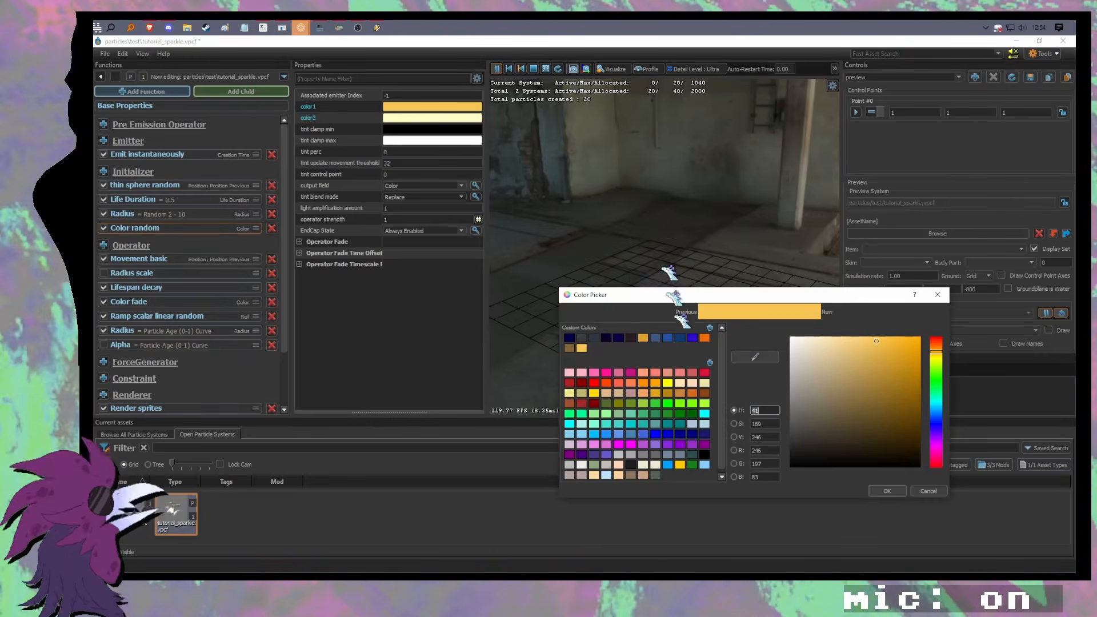
click(655, 373)
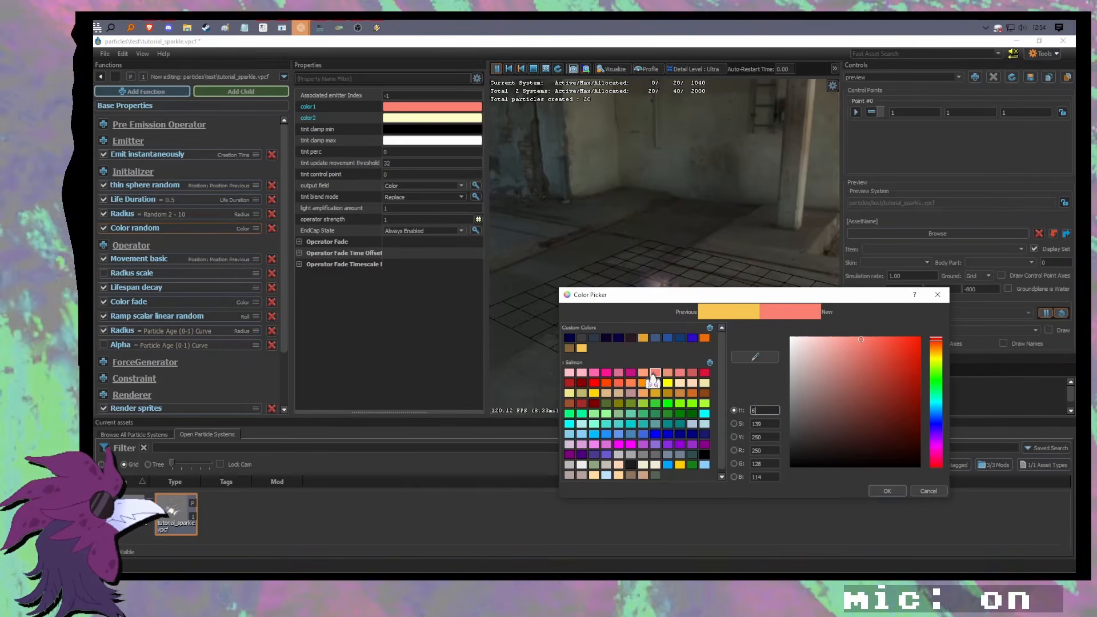
drag(728, 300, 388, 328)
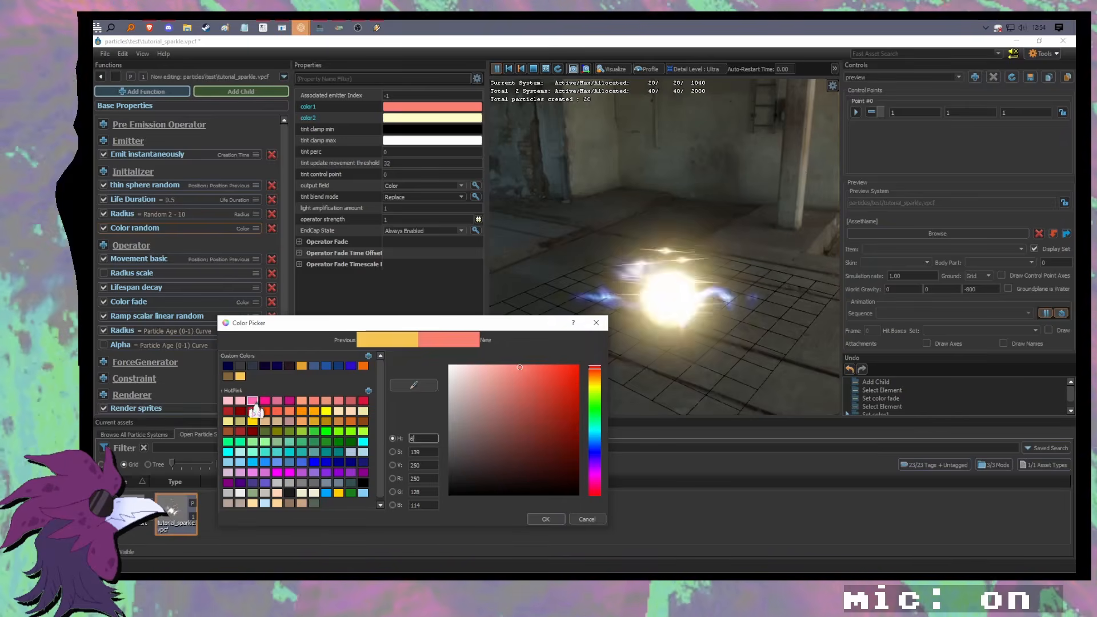
click(253, 403)
key(Return)
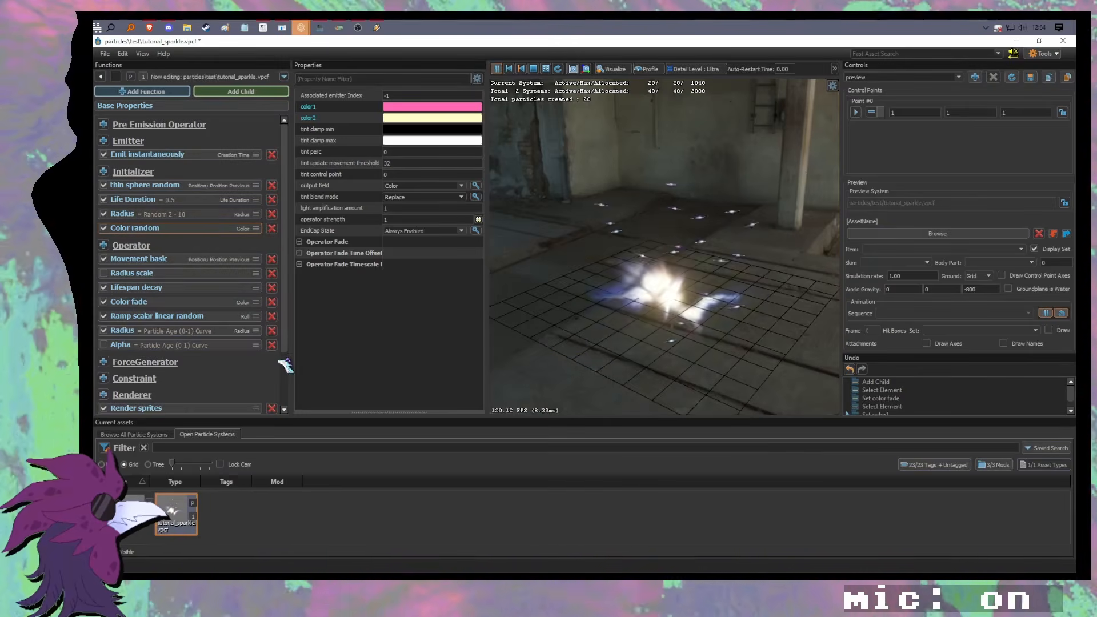
Step: Set color2 of the Color random initializer to a light yellow of RGB 255, 248, 151
click(423, 117)
click(844, 337)
drag(858, 295, 416, 297)
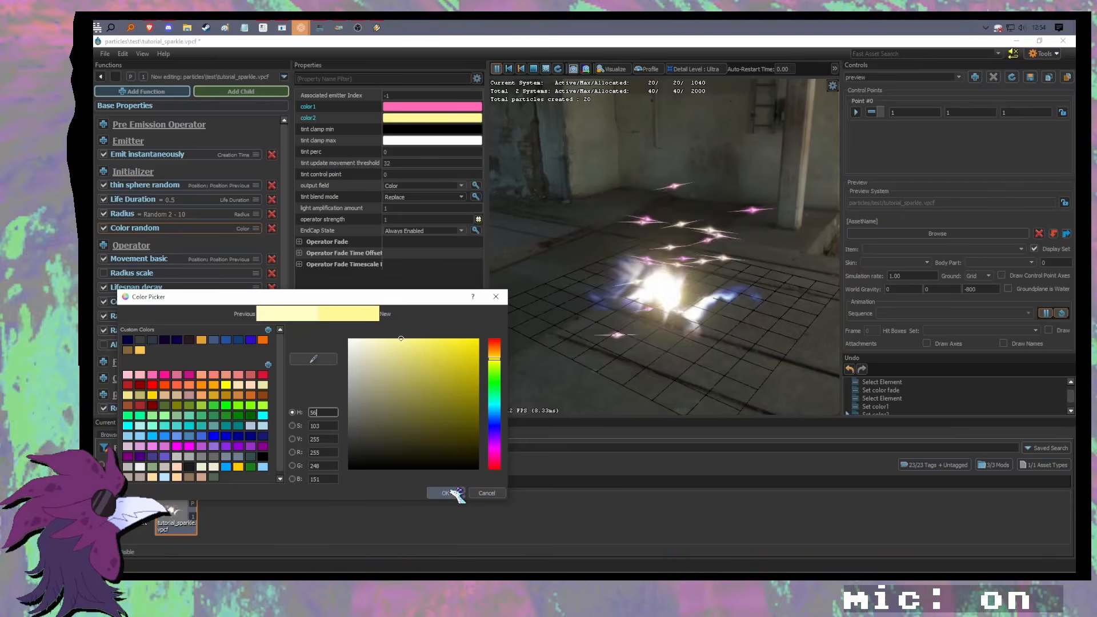
click(452, 492)
Step: Set the Color fade operator's fade start time to 0.5, after trying 0.2, and check the sparkles
click(159, 302)
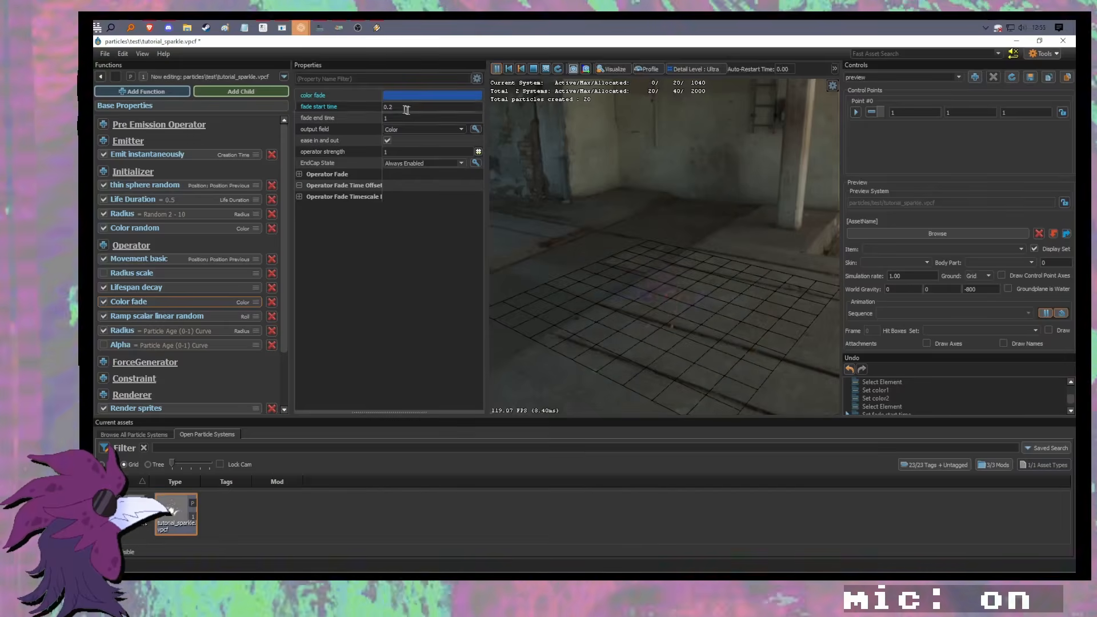
key(Return)
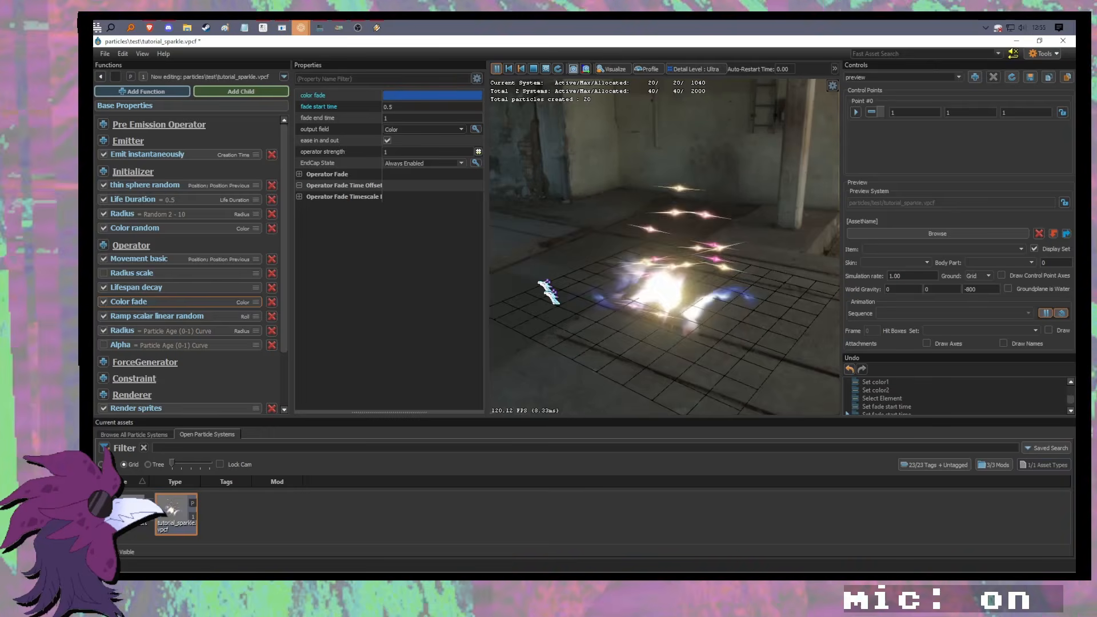
drag(703, 294, 692, 293)
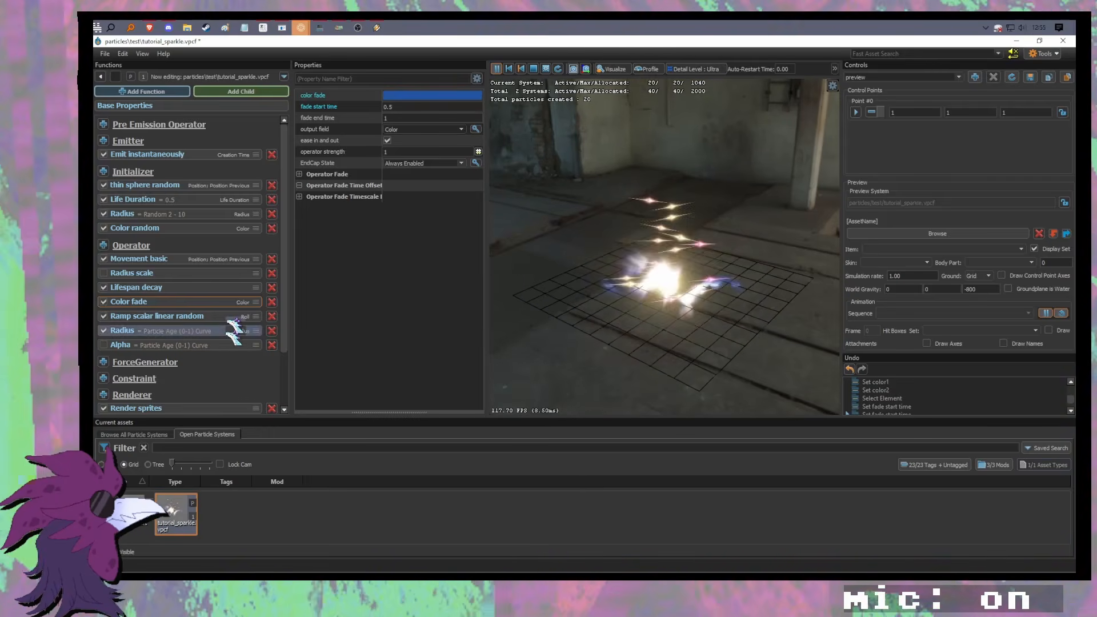
Step: Compare tutorial_sparkle without its first sprite renderer, restore it, and disable the second renderer that uses the glow05 texture
scroll(229, 337, down, 3)
click(138, 354)
scroll(380, 326, down, 3)
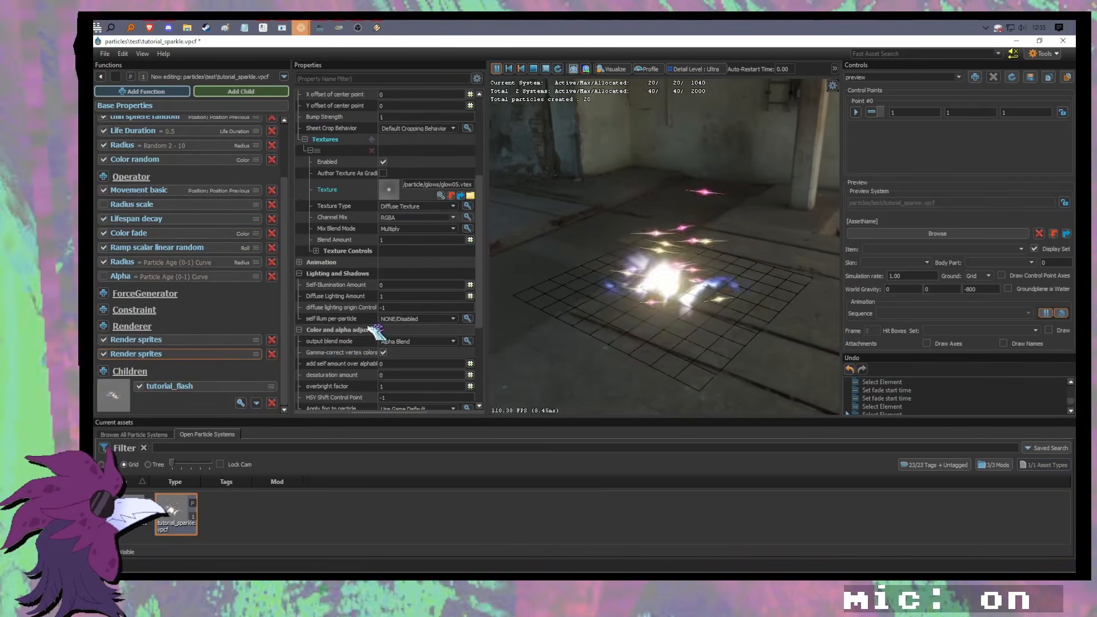
click(104, 340)
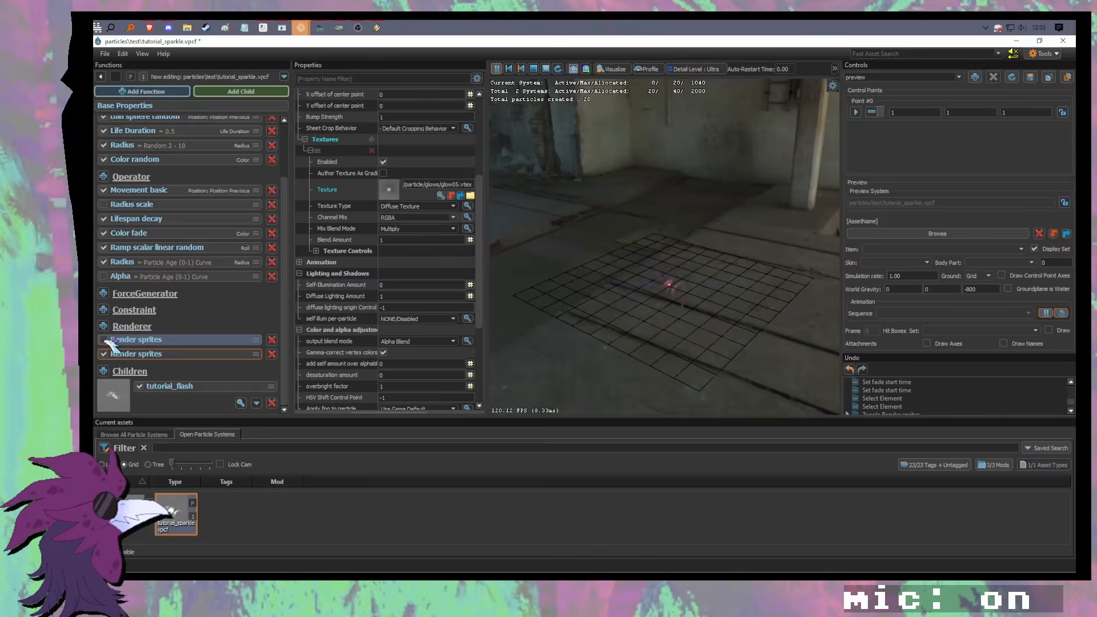
click(104, 339)
click(104, 354)
click(161, 340)
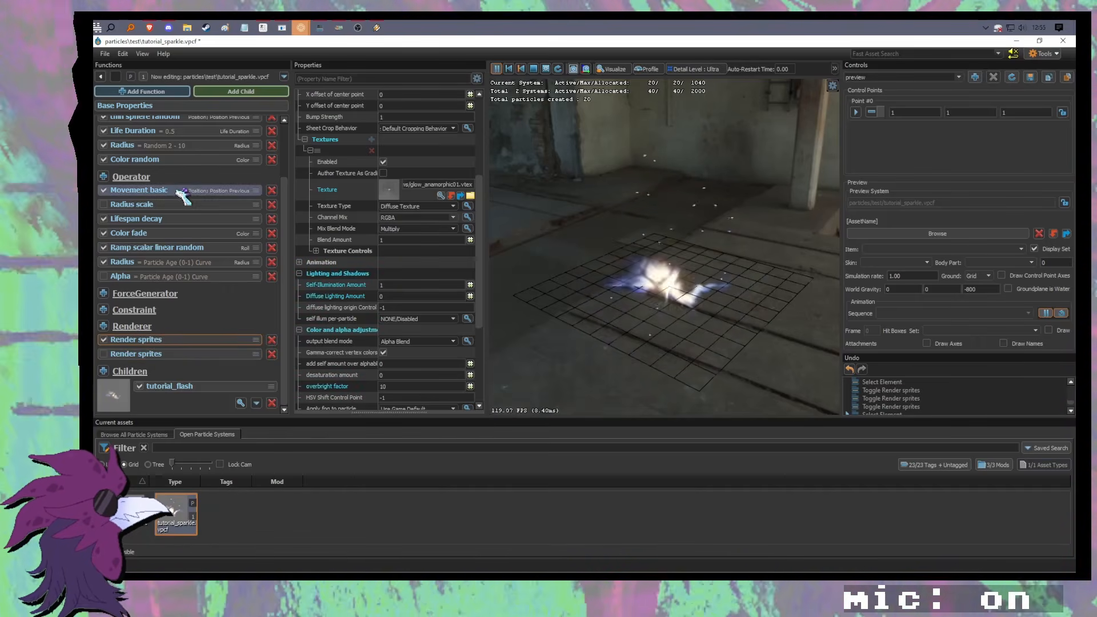
Step: Set the Z gravity of tutorial_sparkle's Movement basic operator to -100
click(140, 190)
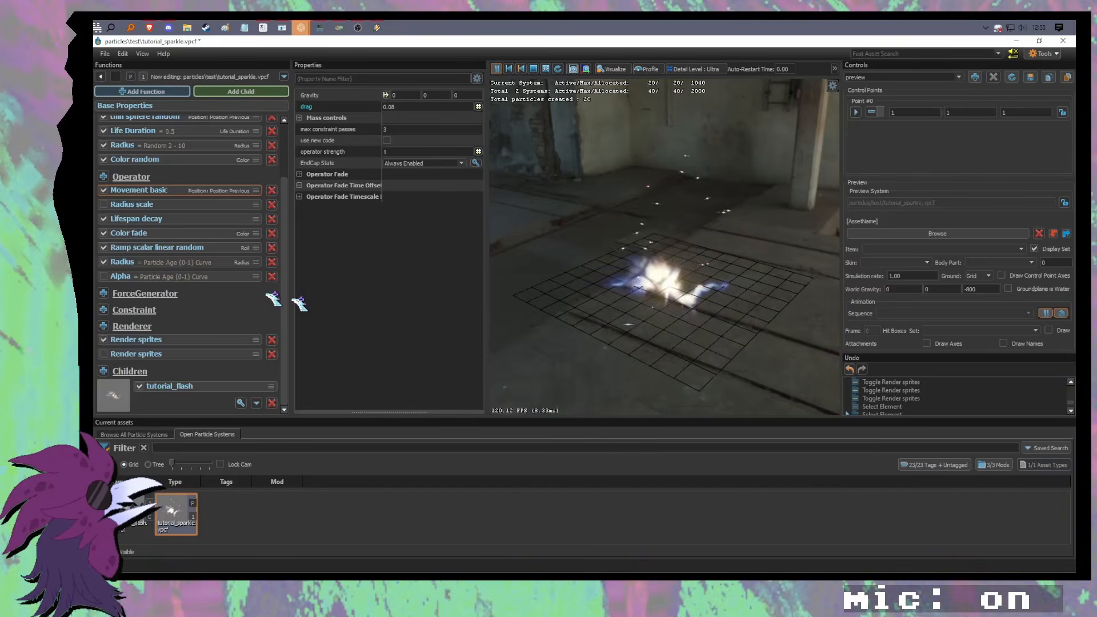
key(w)
drag(612, 323, 606, 348)
key(s)
drag(695, 312, 689, 300)
key(w)
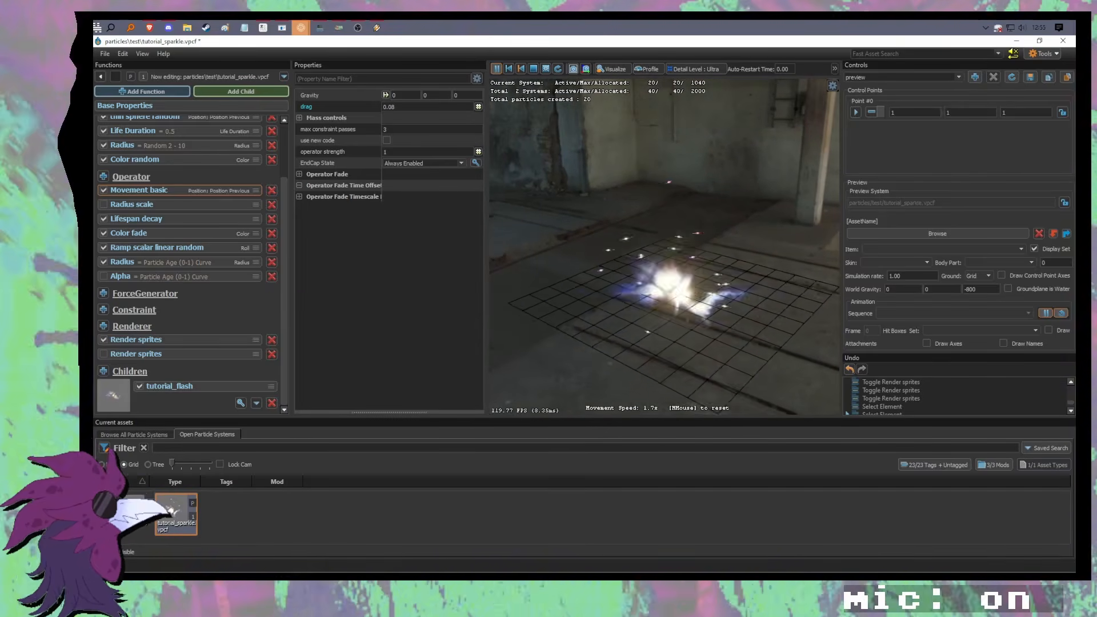
click(304, 97)
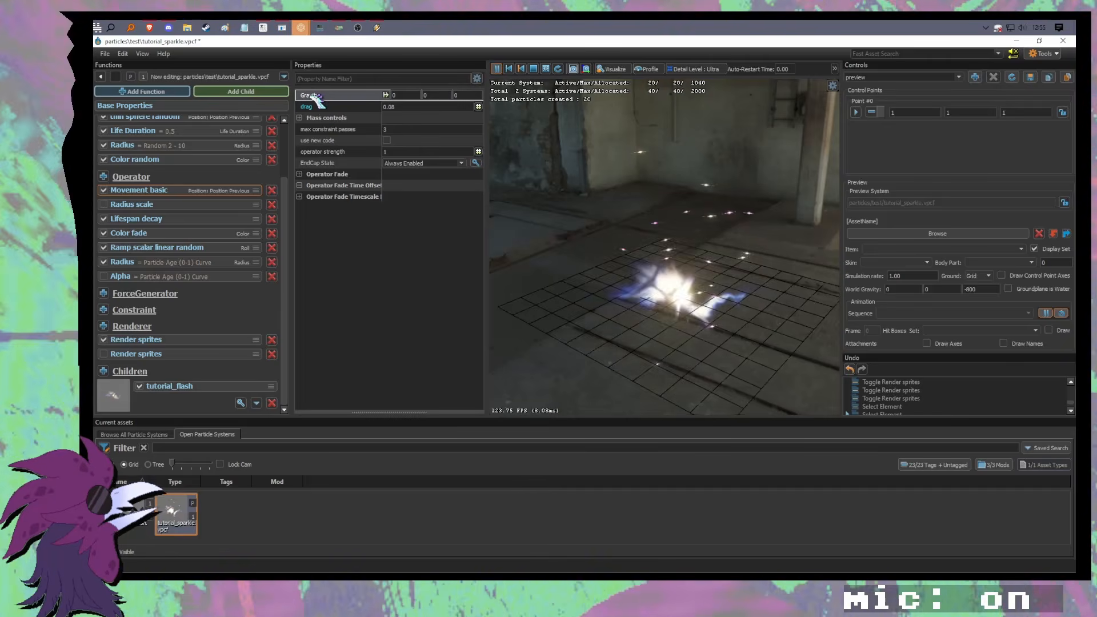
click(412, 96)
click(439, 96)
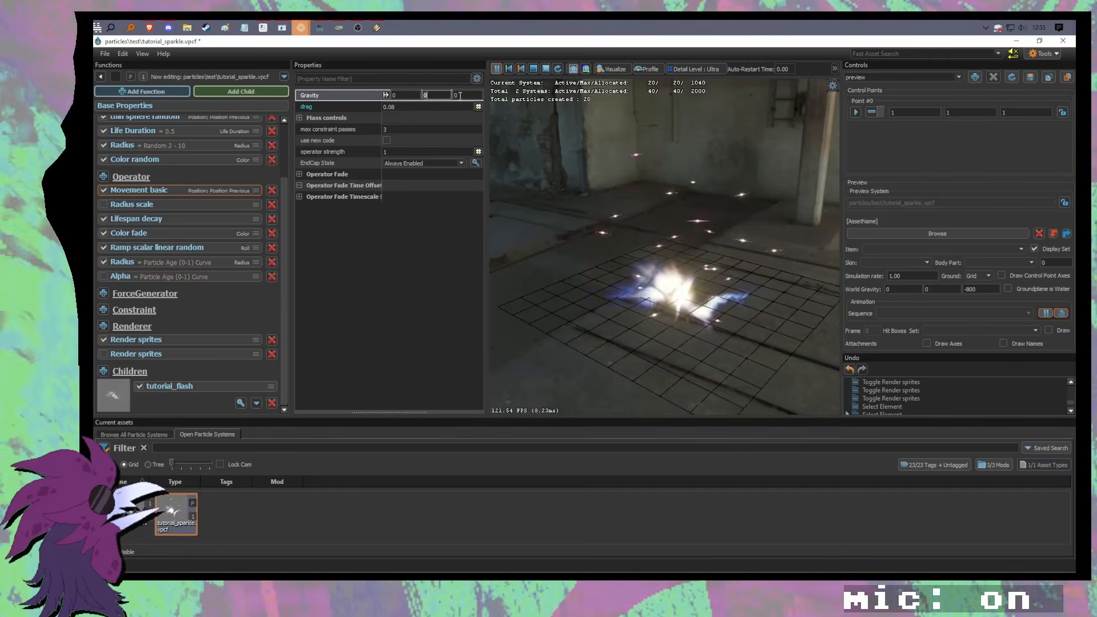
click(467, 95)
text(-100)
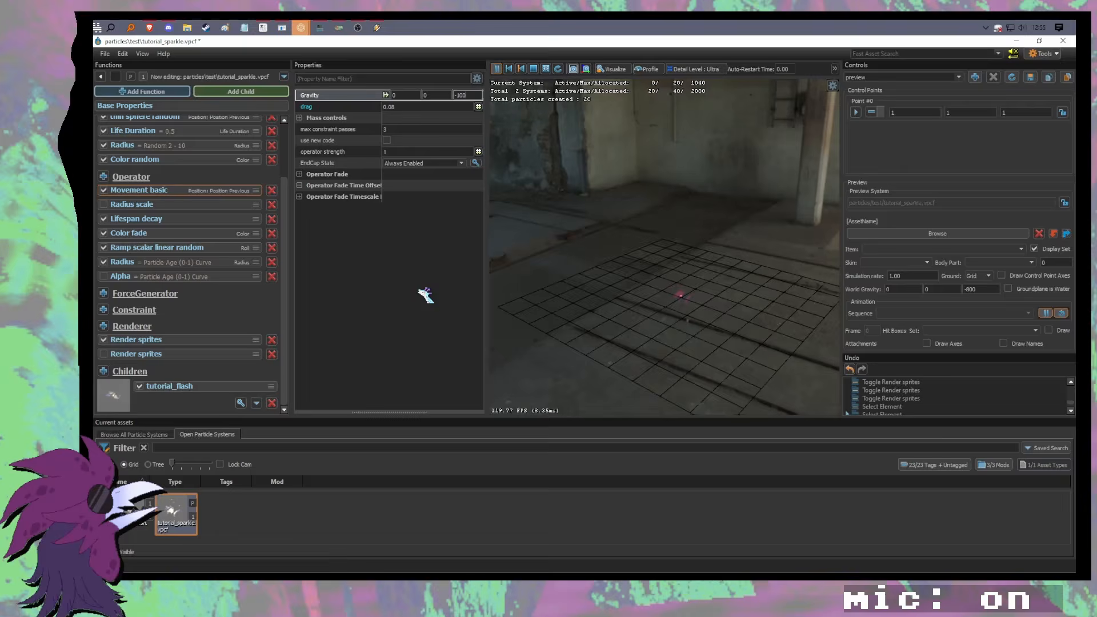
key(Return)
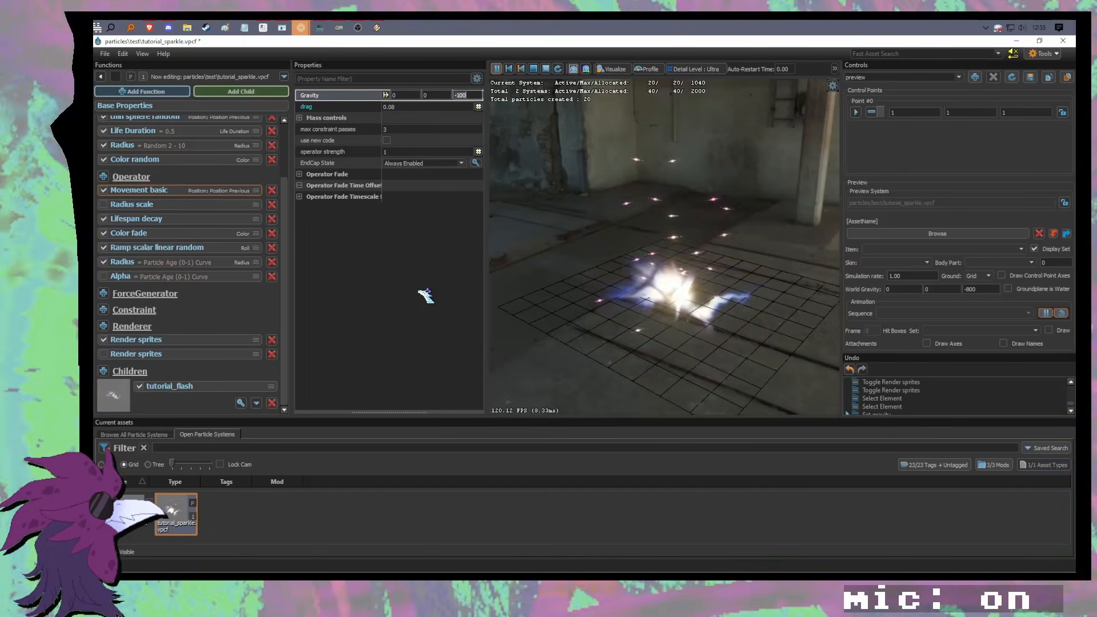
Step: Strengthen the Movement basic operator's downward Z gravity to -200 and finally to -500, and check the falling sparkles
text(-200)
key(Return)
text(-500)
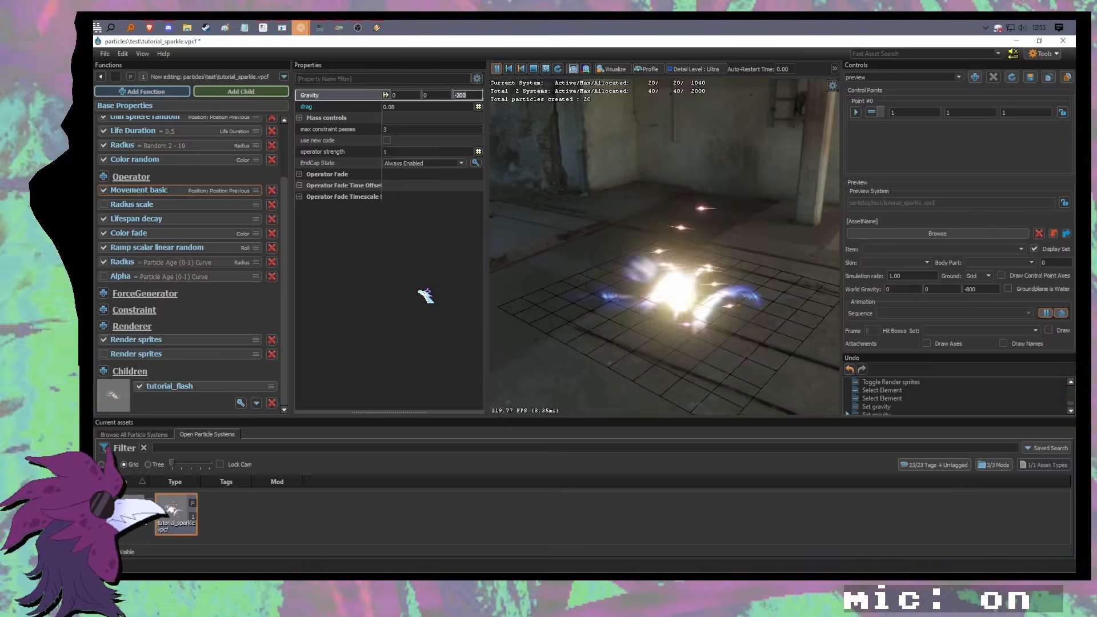
key(Return)
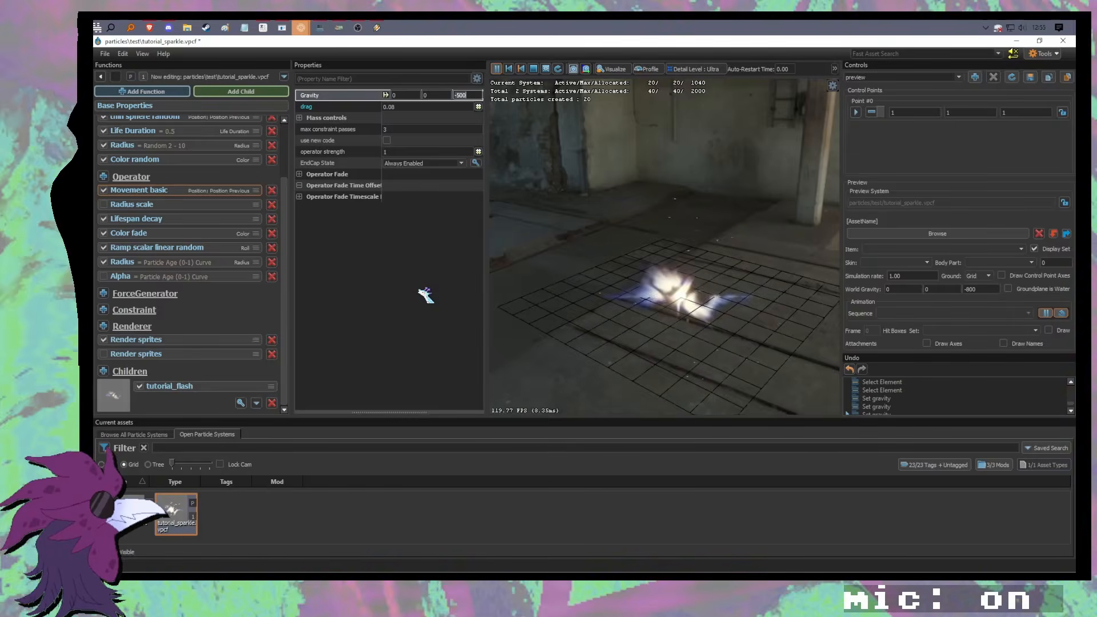
drag(646, 315, 666, 306)
mouse_move(712, 333)
mouse_down()
mouse_move(703, 320)
mouse_move(709, 366)
mouse_move(720, 320)
mouse_move(712, 333)
mouse_up()
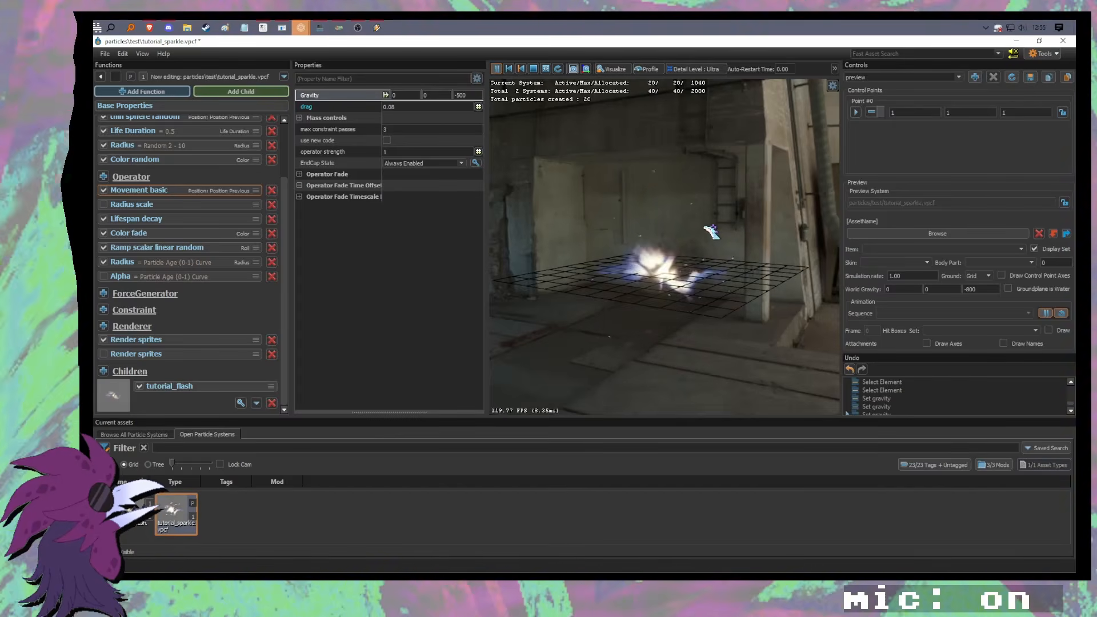
Step: Switch the Life Duration initializer's value from a fixed number to a random range
scroll(194, 279, up, 3)
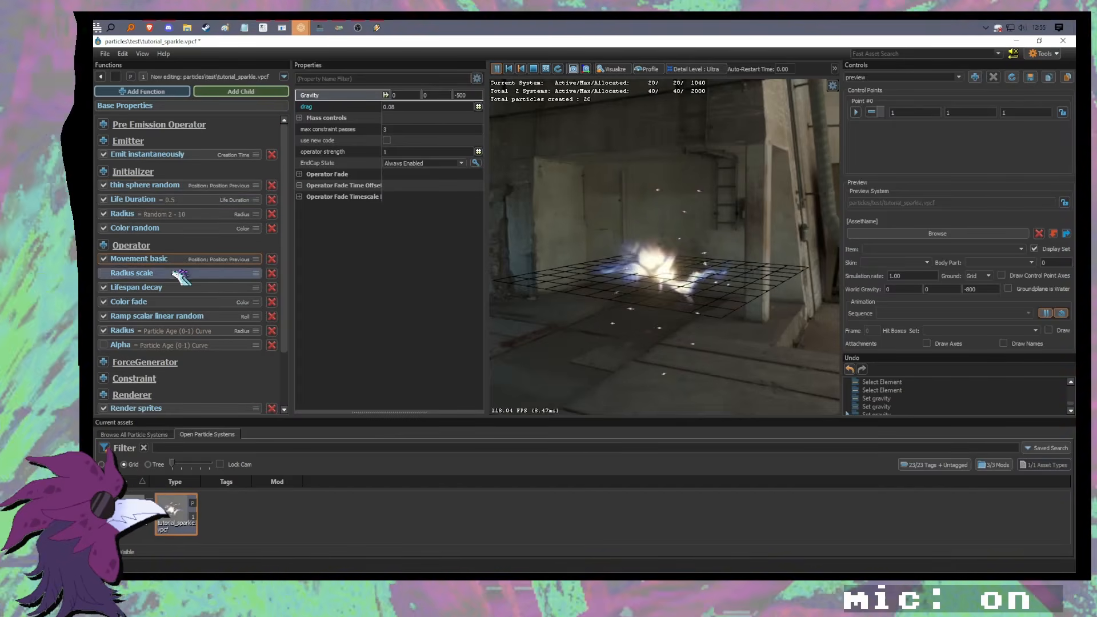
click(191, 199)
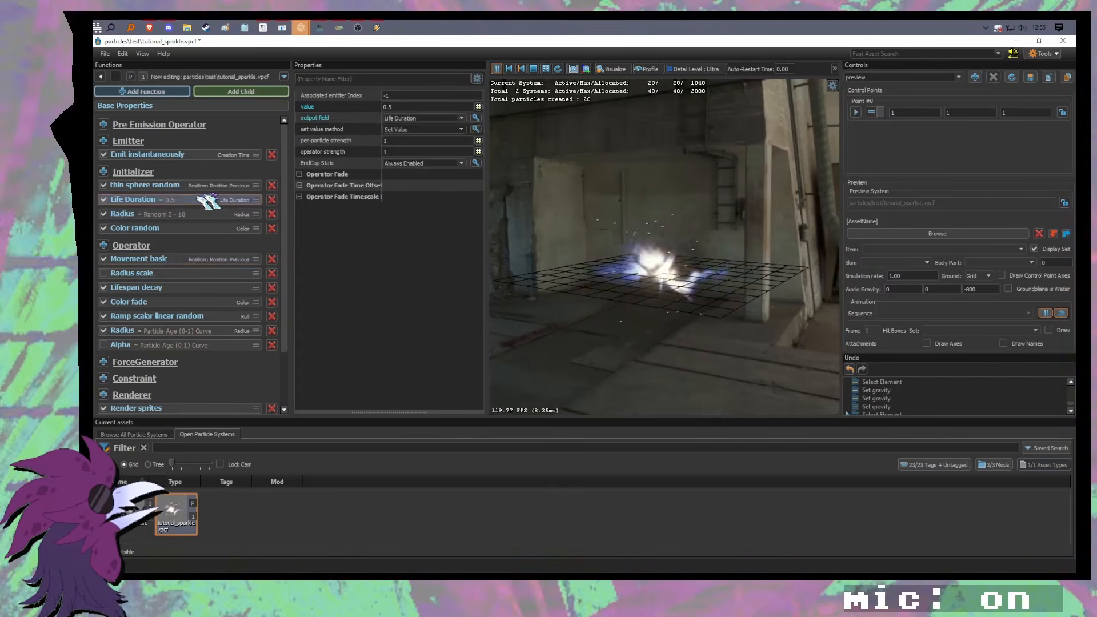
click(479, 107)
click(517, 140)
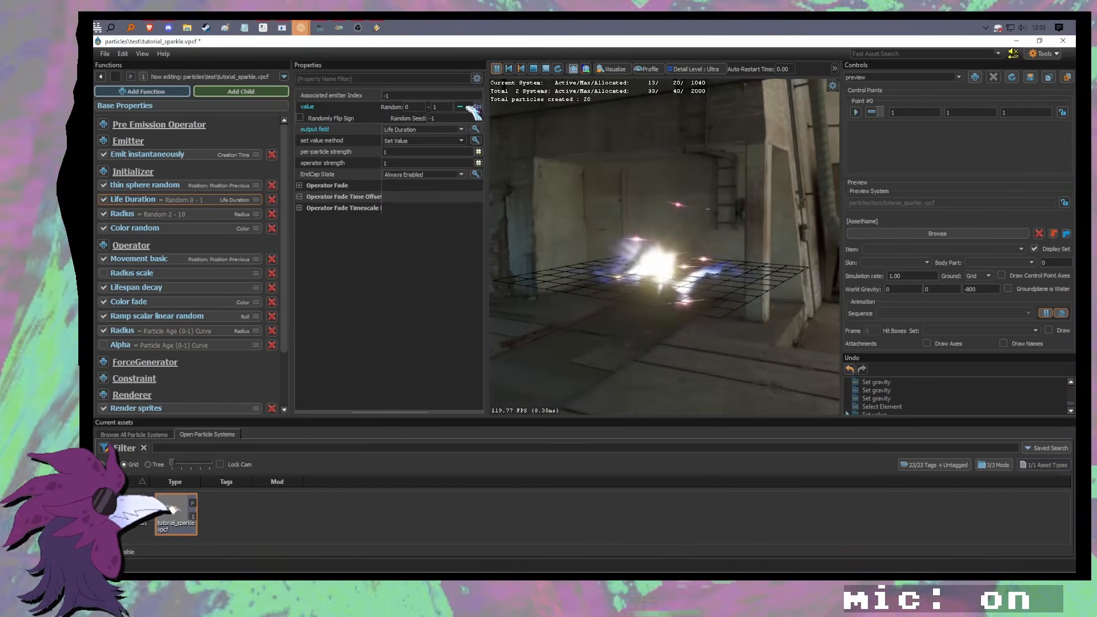
Step: Try a random range of 1 to 2 for the Life Duration initializer
click(467, 107)
click(473, 122)
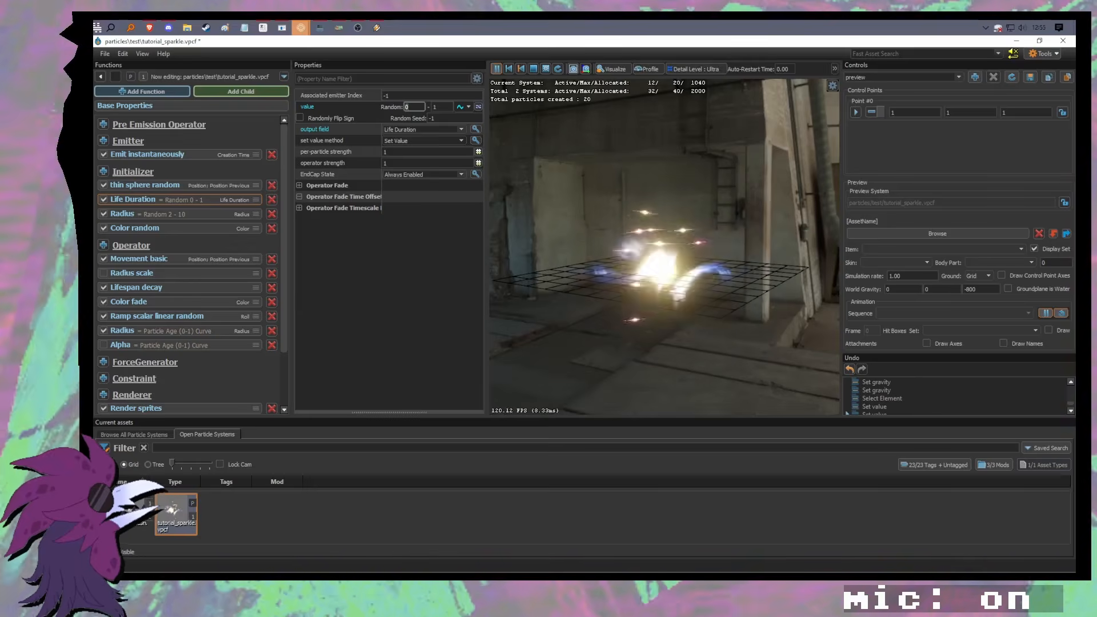
text(1)
key(Tab)
text(2)
key(Return)
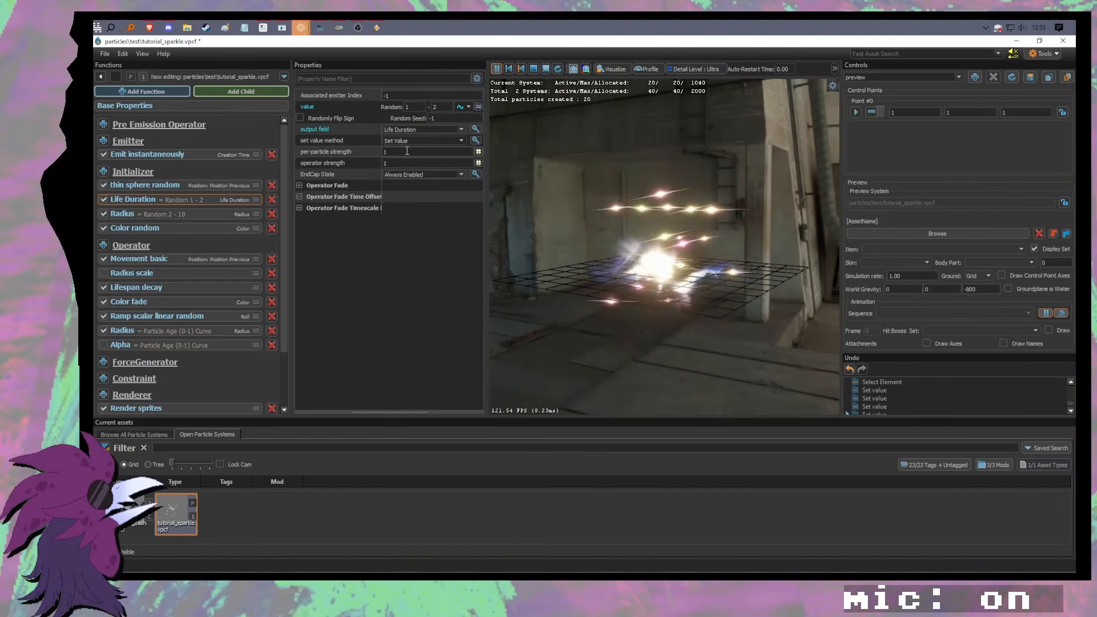
Step: Set the Life Duration initializer's random range to 0.3 to 1 and check the sparkles in the preview
click(412, 106)
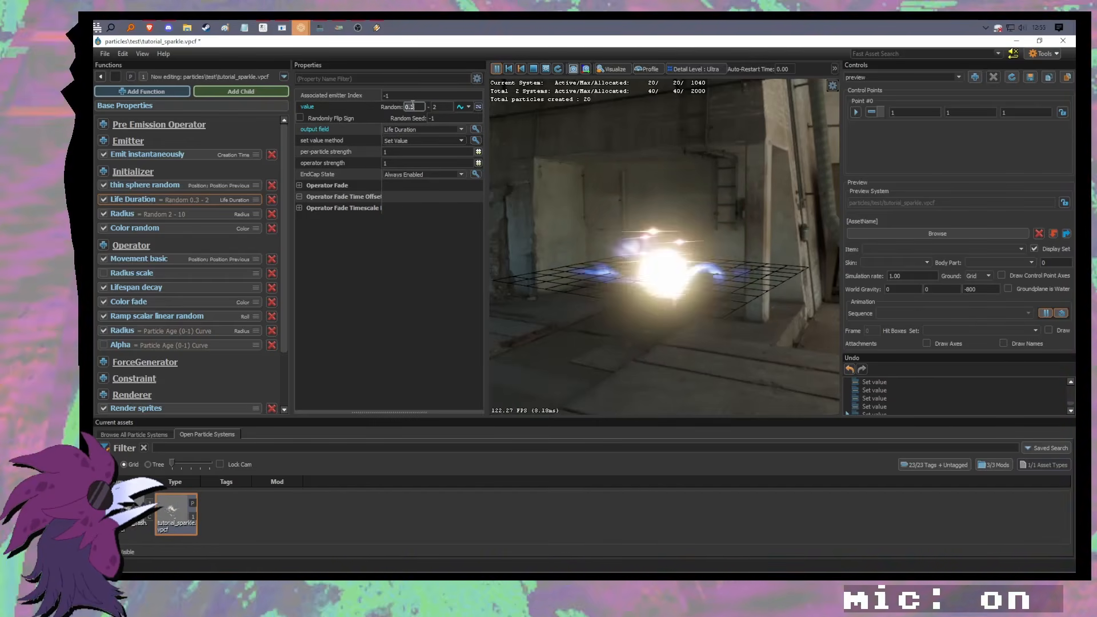
key(Tab)
text(1)
key(Return)
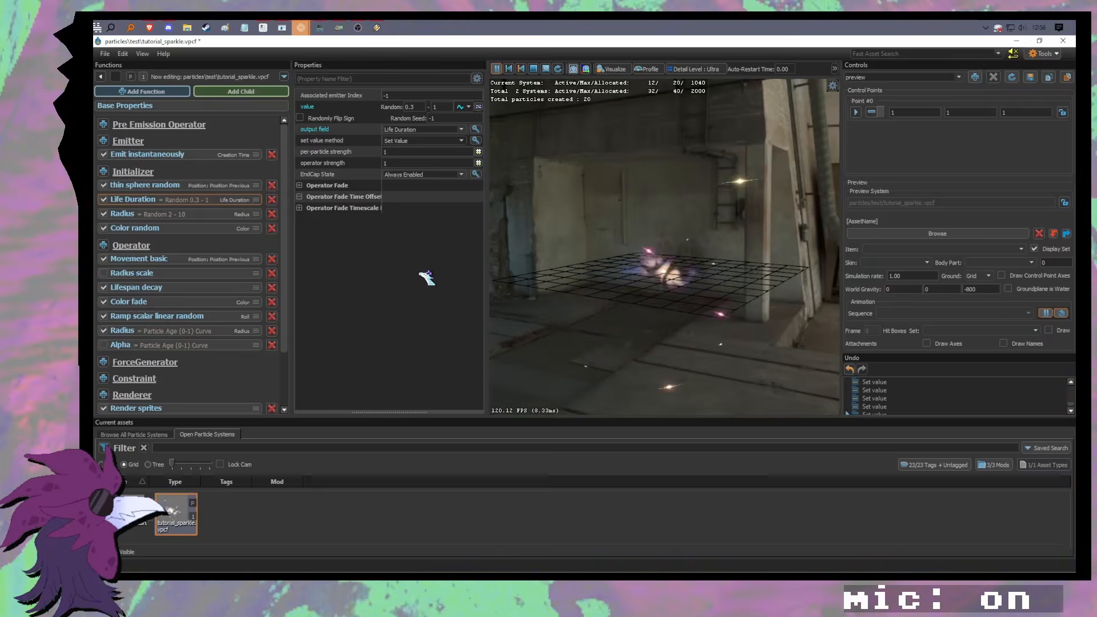
mouse_move(543, 261)
mouse_down()
mouse_move(543, 200)
mouse_move(552, 315)
mouse_move(562, 297)
mouse_move(554, 246)
mouse_up()
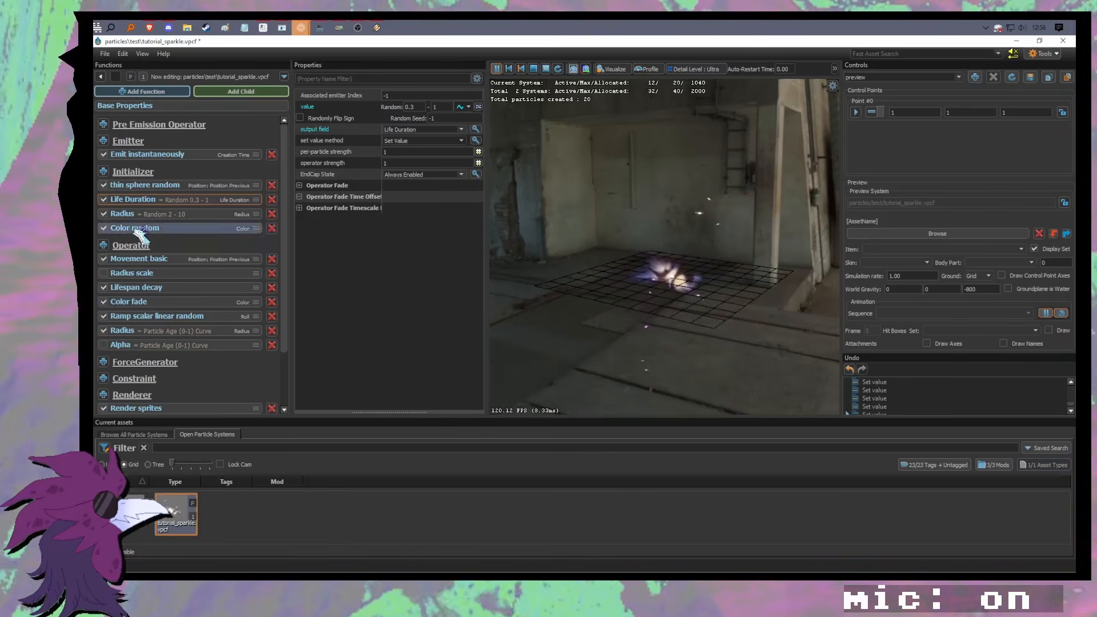
Step: Set the Z component of the thin sphere random initializer's minimum local coordinate speed to 500
click(166, 185)
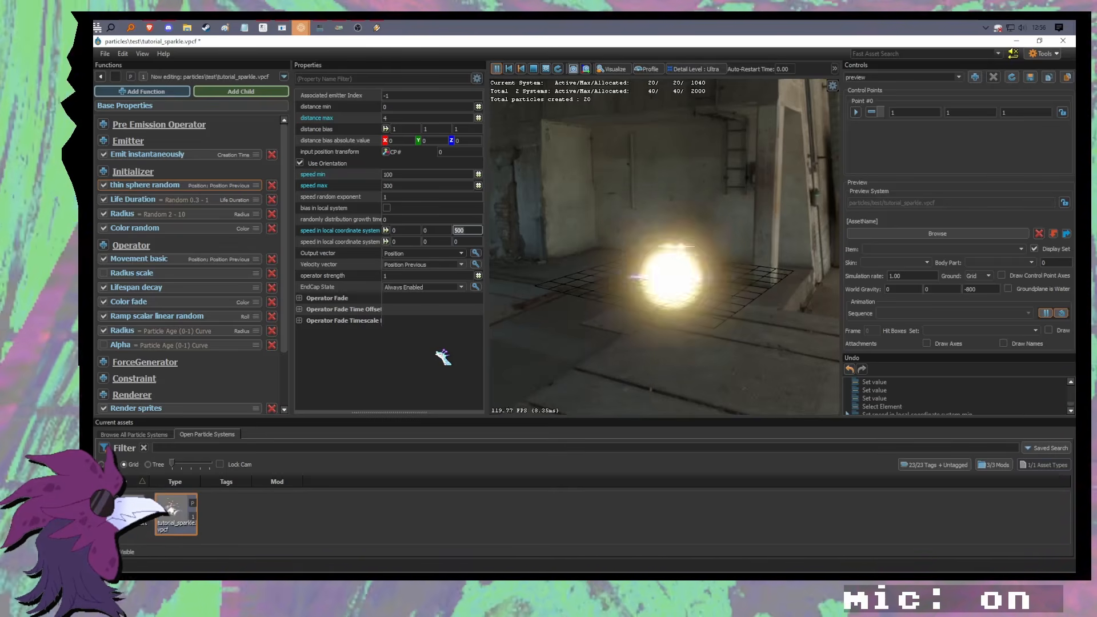
drag(702, 301, 653, 314)
Step: Open the texture selection of tutorial_sparkle's first sprite renderer and browse the textures filtered by "flare"
scroll(181, 387, down, 3)
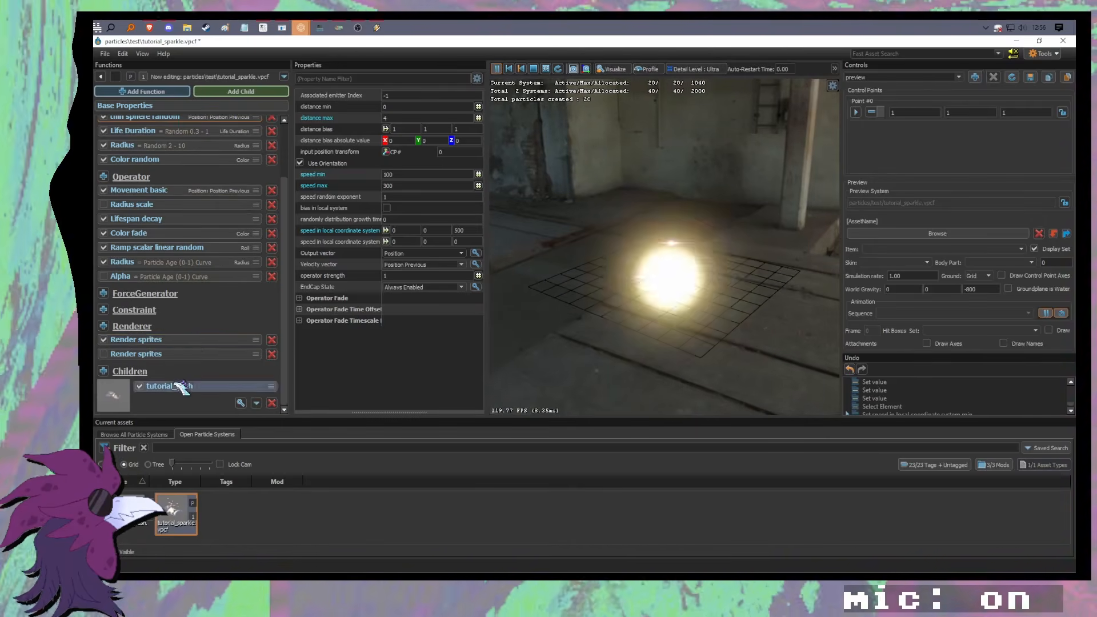
click(191, 340)
click(441, 353)
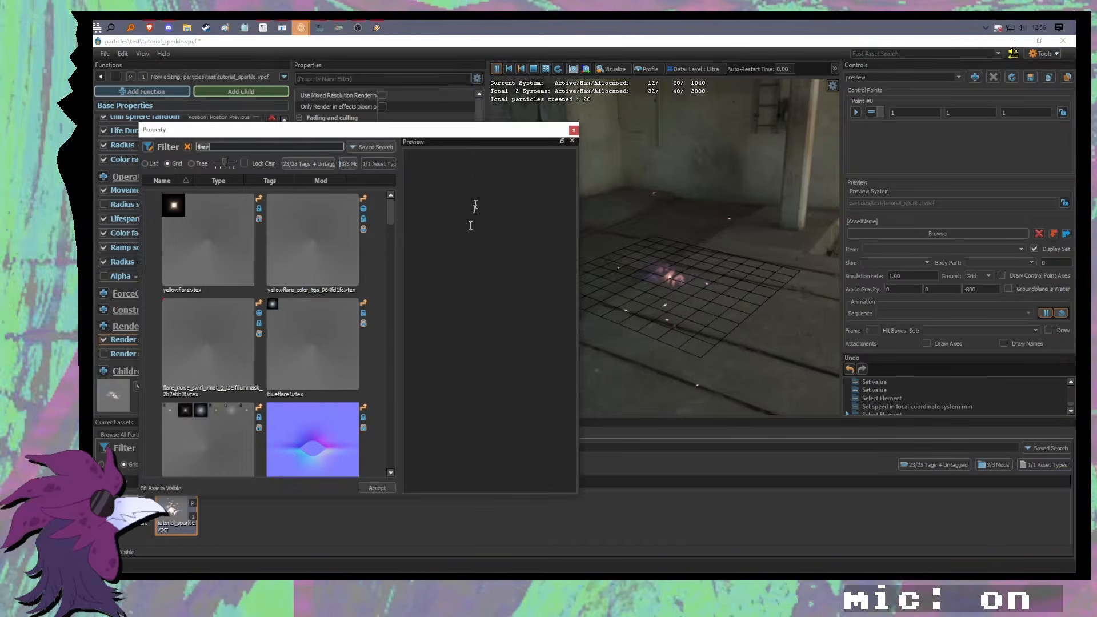
drag(456, 134, 449, 133)
scroll(360, 321, down, 5)
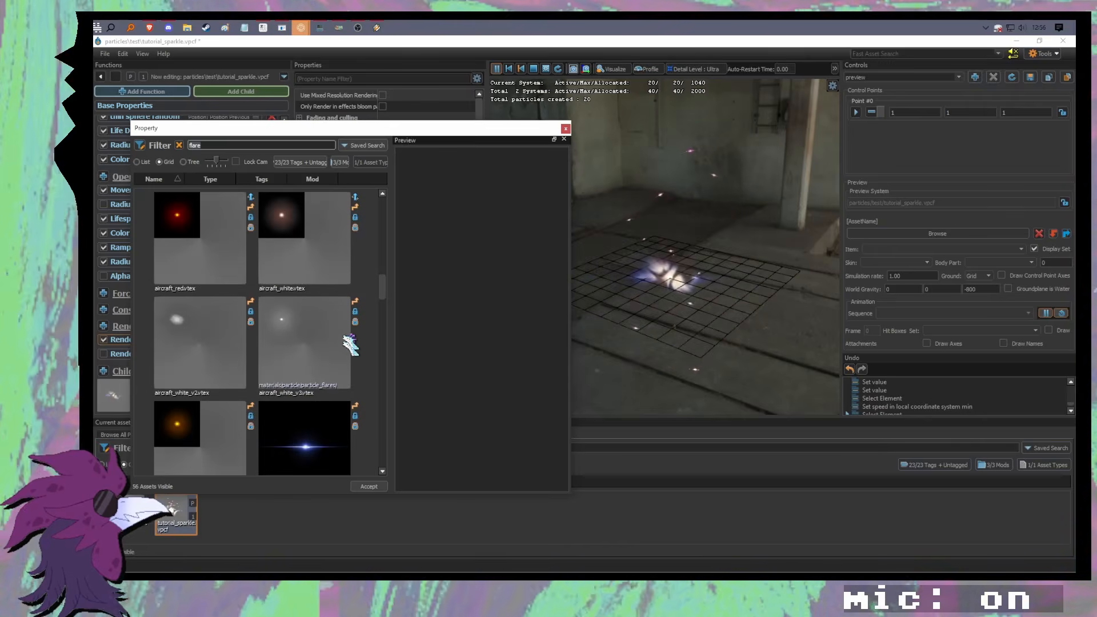
Step: Try the aircraft_white_v3, aircraft_white_v2 and particle_flare_004b_mod textures on the sparkles
click(320, 347)
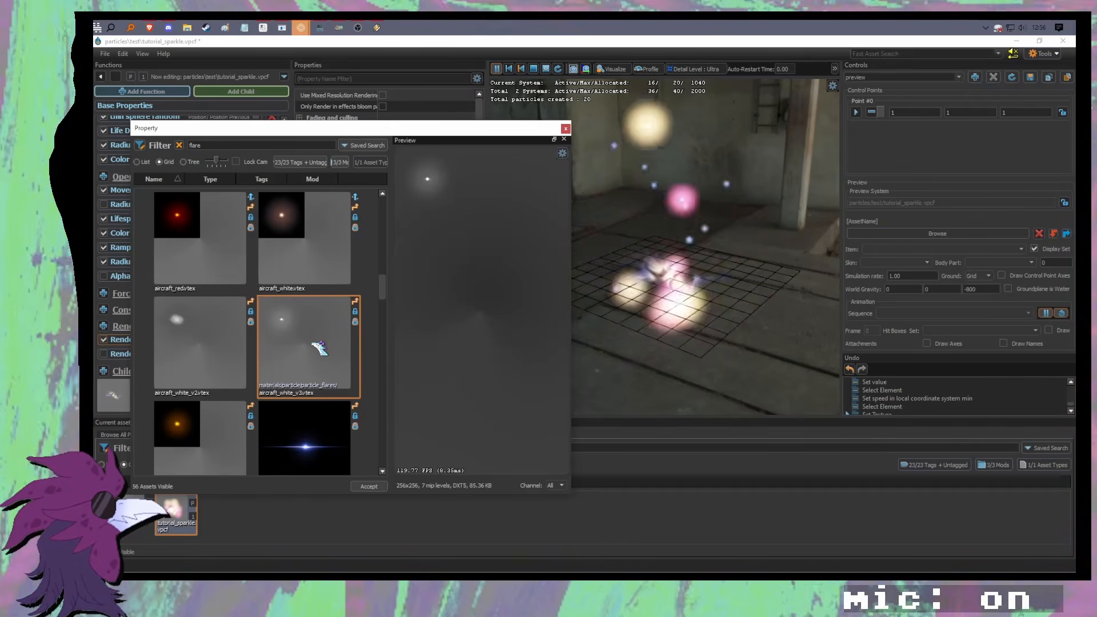
click(217, 345)
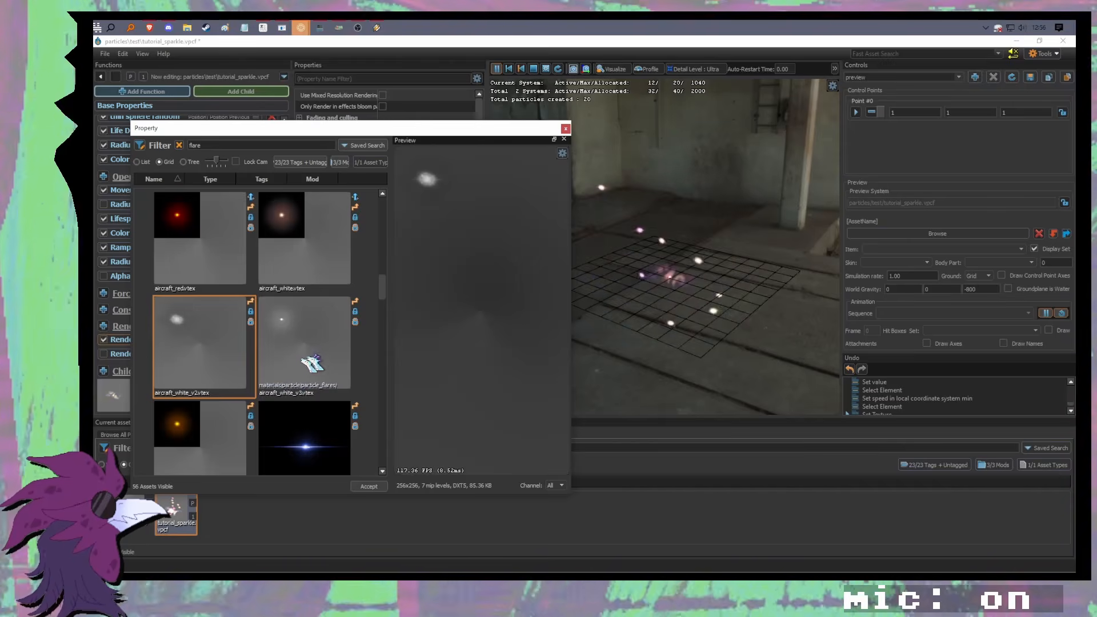
scroll(313, 363, down, 5)
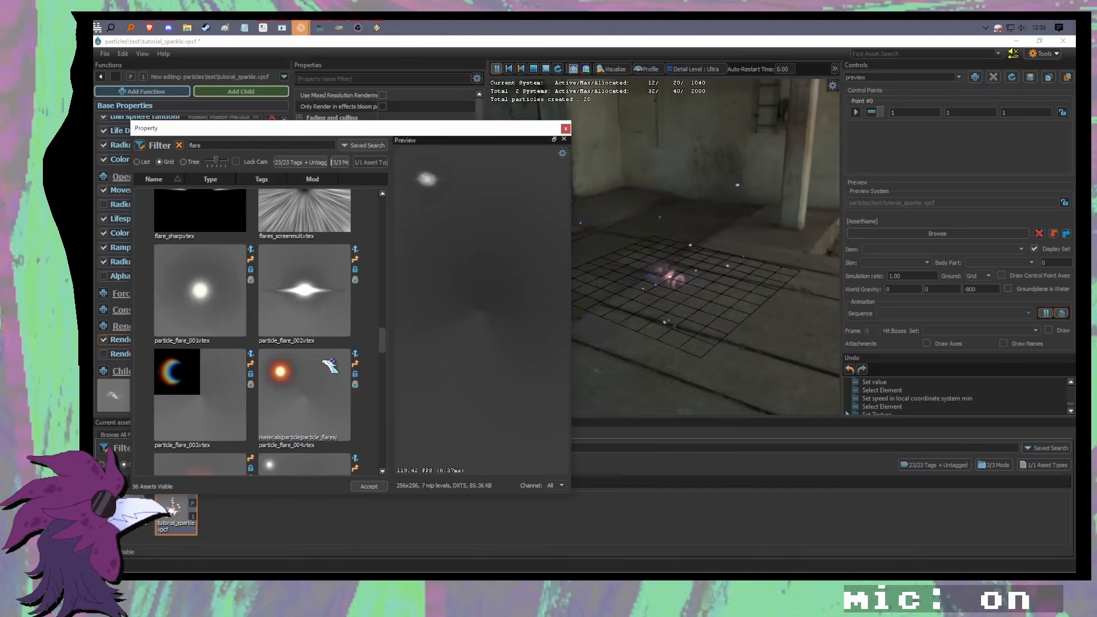
click(273, 454)
scroll(271, 434, down, 2)
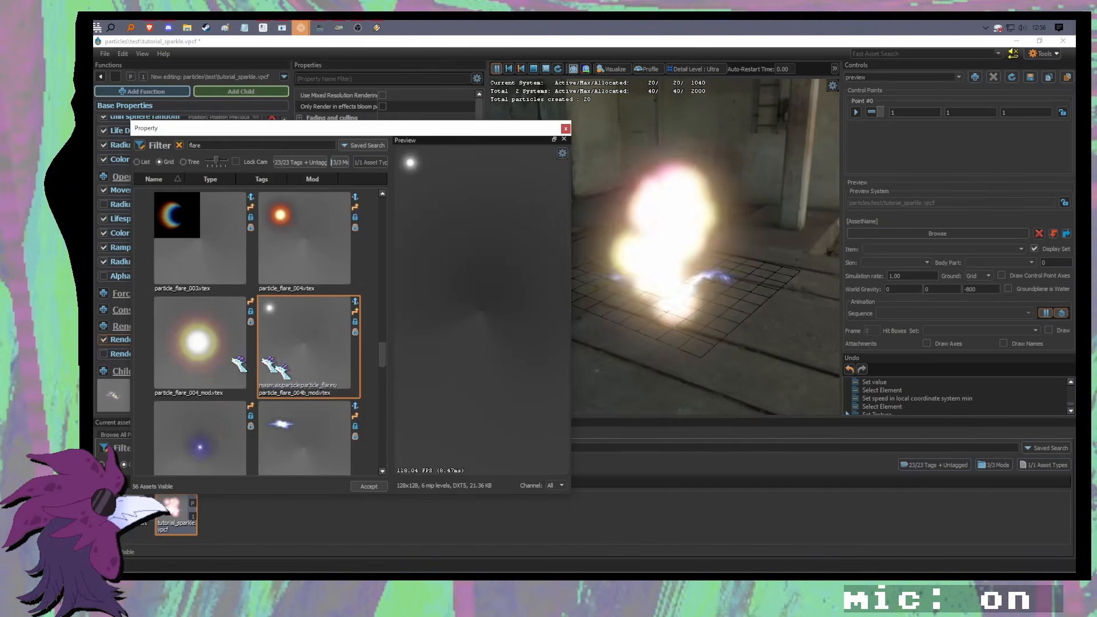
Step: Try further flare textures on the sparkles, including particle_flare_006, particle_flare_005, particle_flare_006_yellow and particle_flare_007b
scroll(269, 365, down, 1)
click(214, 397)
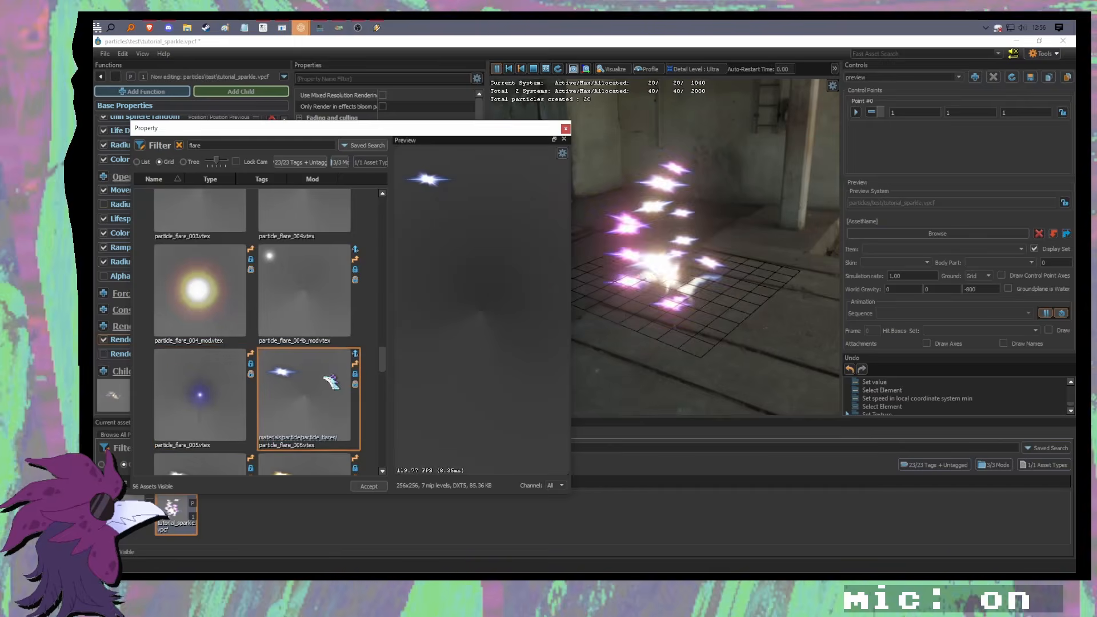
scroll(274, 320, down, 1)
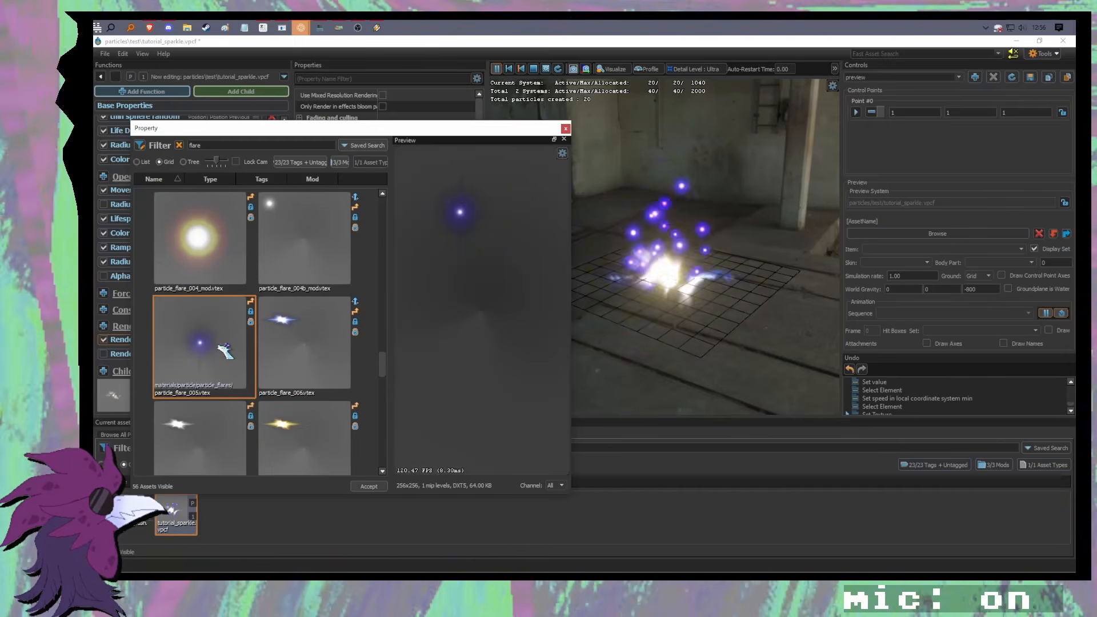
scroll(232, 350, down, 2)
click(226, 372)
click(277, 383)
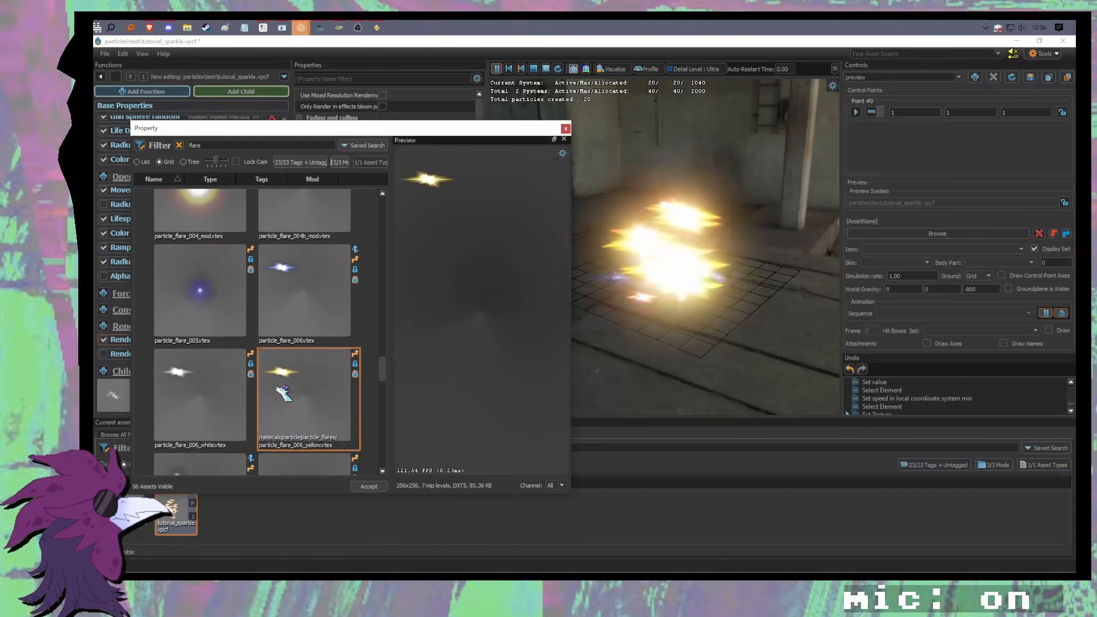
scroll(280, 389, down, 2)
click(283, 383)
click(213, 361)
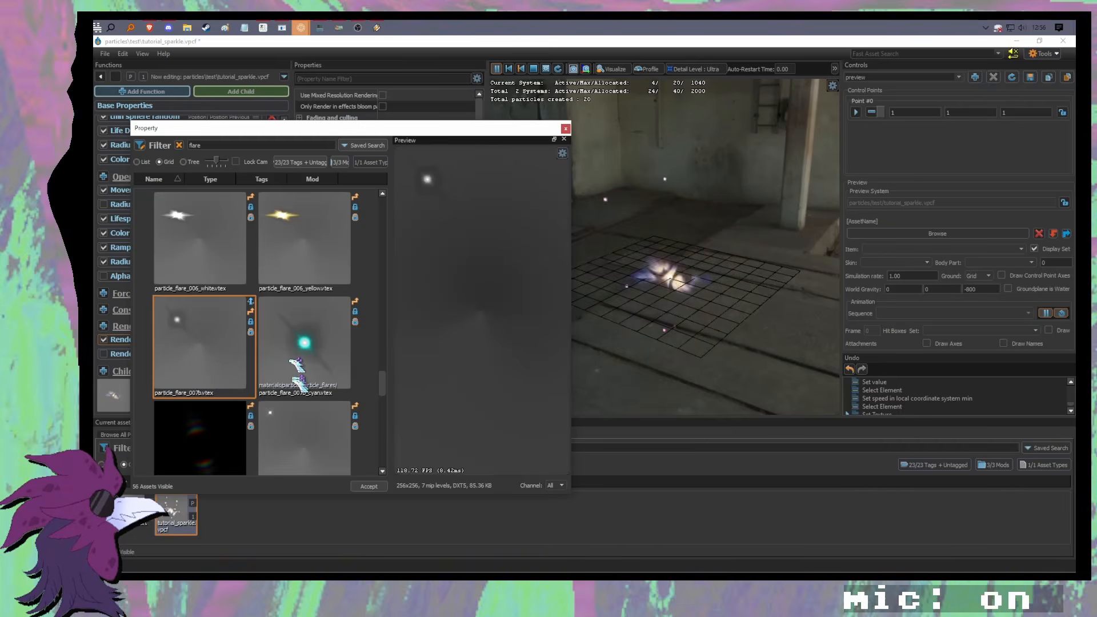
Step: Assign the particle_flare_010 texture to the first sprite renderer
scroll(309, 364, down, 2)
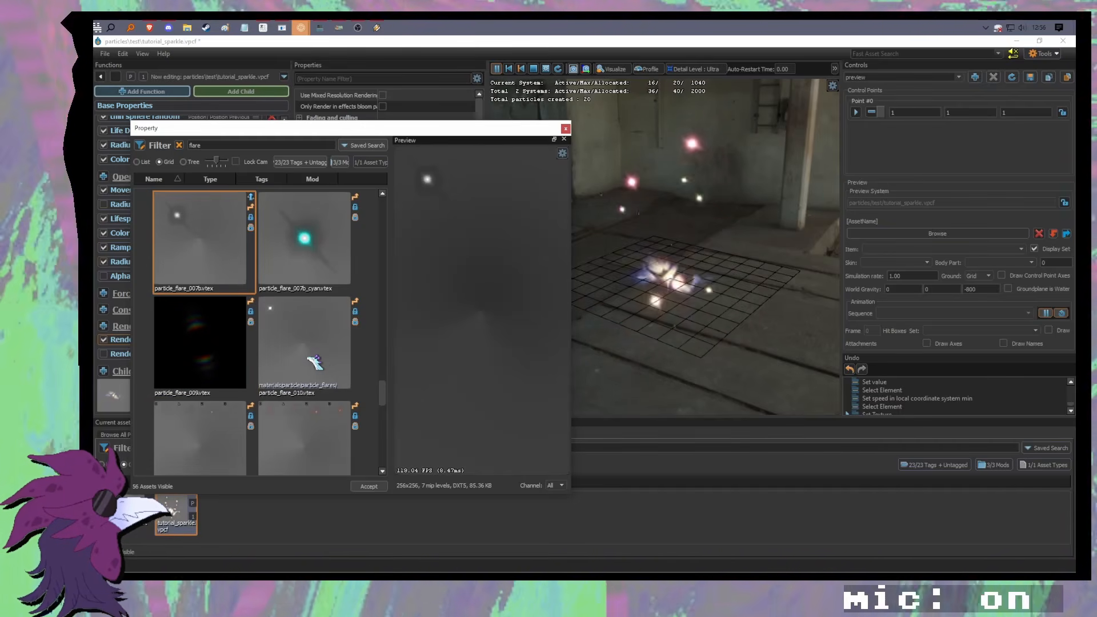
click(314, 362)
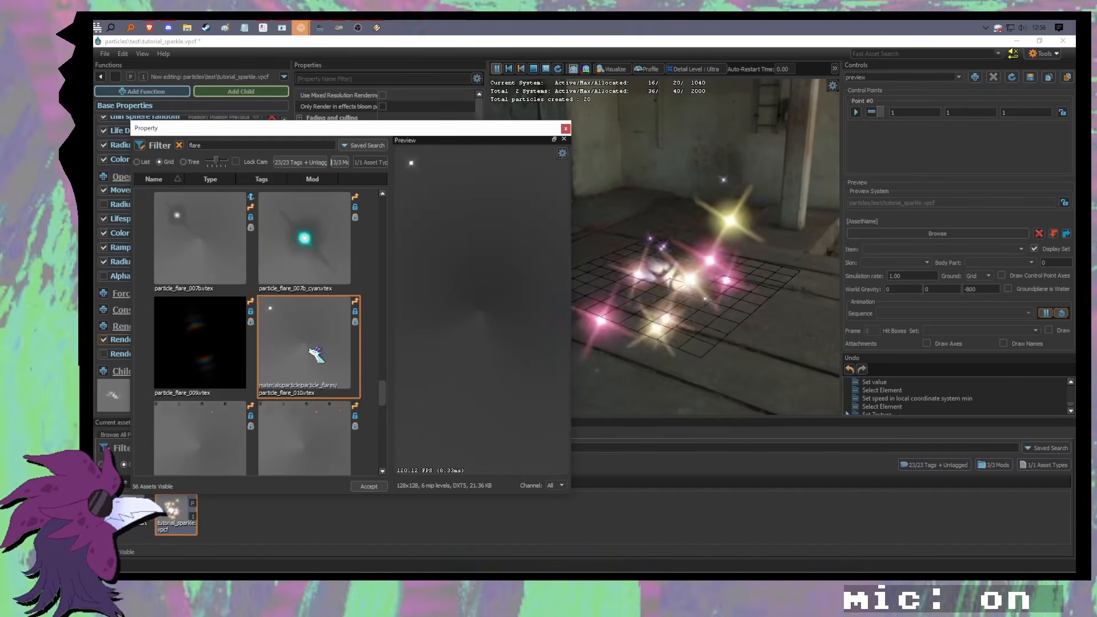
double_click(317, 354)
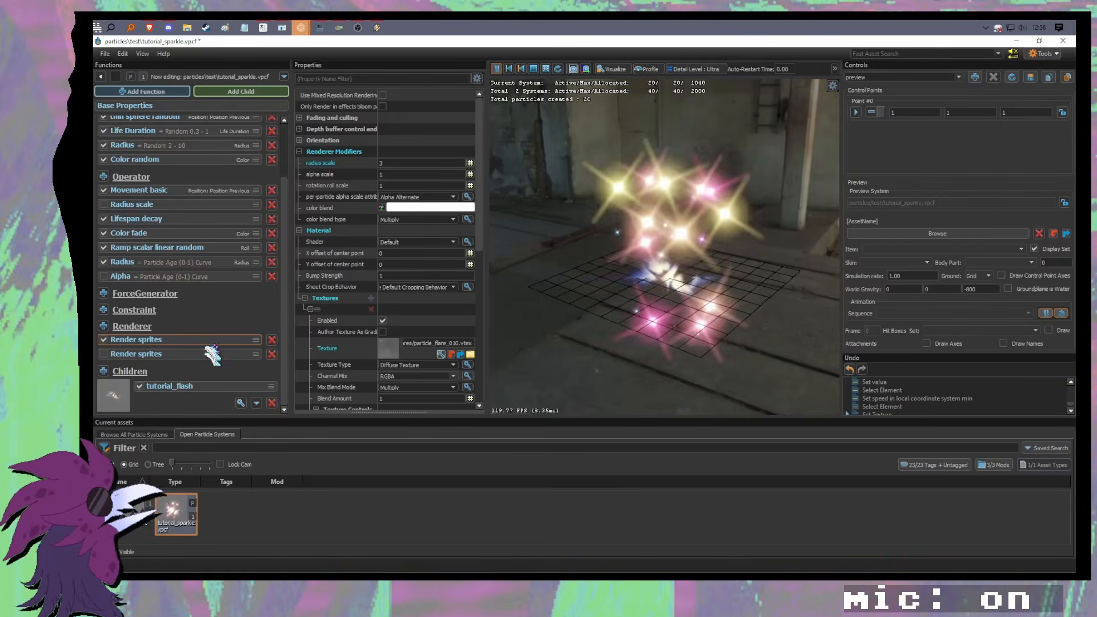
Step: Set the first sprite renderer's radius scale to 1 and check the smaller sparkles from several angles
key(Return)
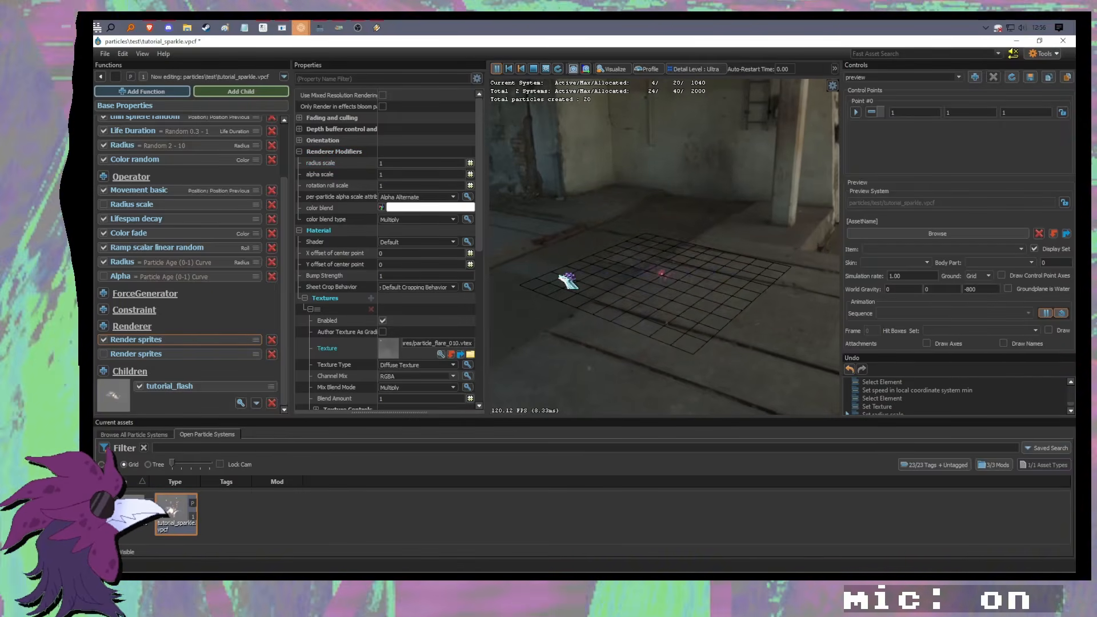
mouse_move(609, 309)
mouse_down()
mouse_move(703, 308)
mouse_move(617, 294)
mouse_move(620, 326)
mouse_move(609, 275)
mouse_move(612, 310)
mouse_up()
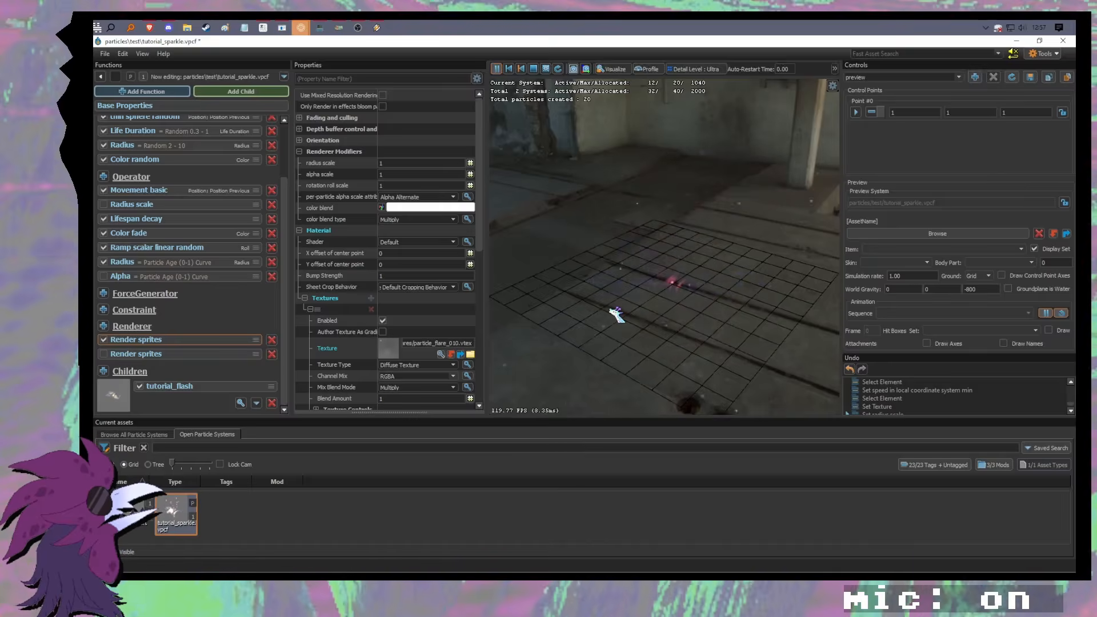
mouse_move(689, 233)
mouse_down()
mouse_move(692, 320)
mouse_move(688, 226)
mouse_move(698, 246)
mouse_up()
Step: Shift color2 of the Color random initializer to a warmer orange-yellow with hue 42 and check the sparkles
click(189, 233)
scroll(183, 269, up, 2)
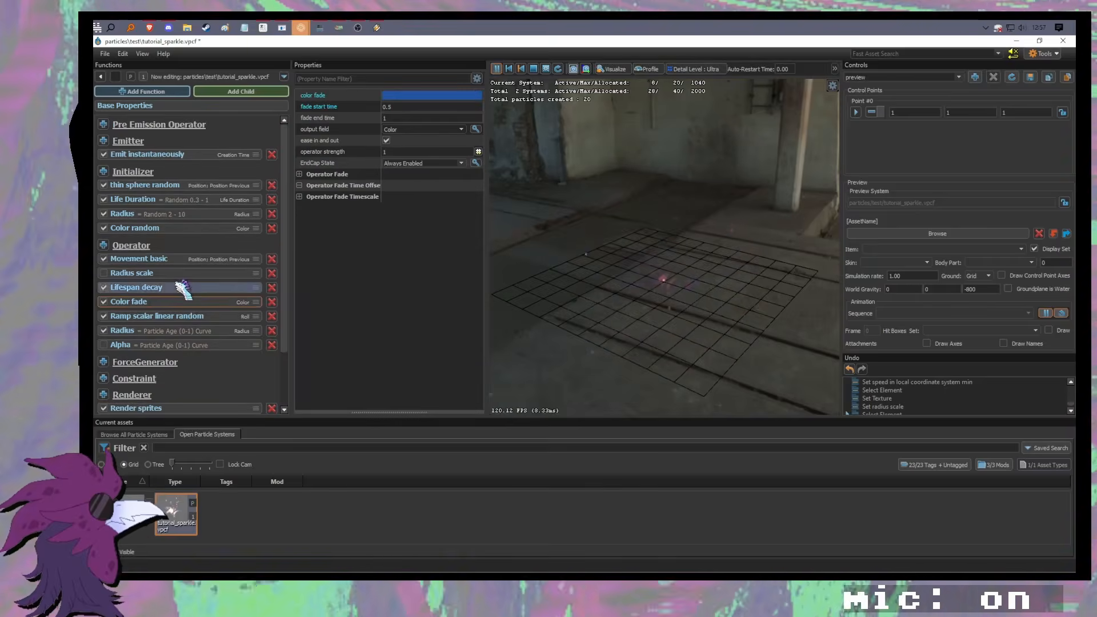
click(166, 229)
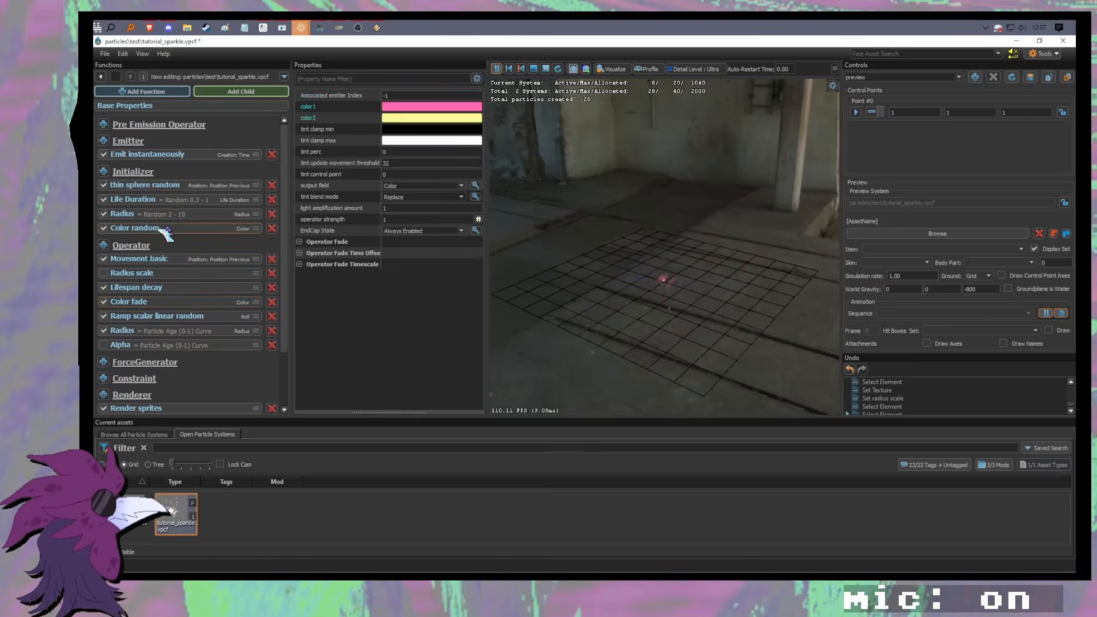
click(432, 117)
drag(799, 299, 392, 351)
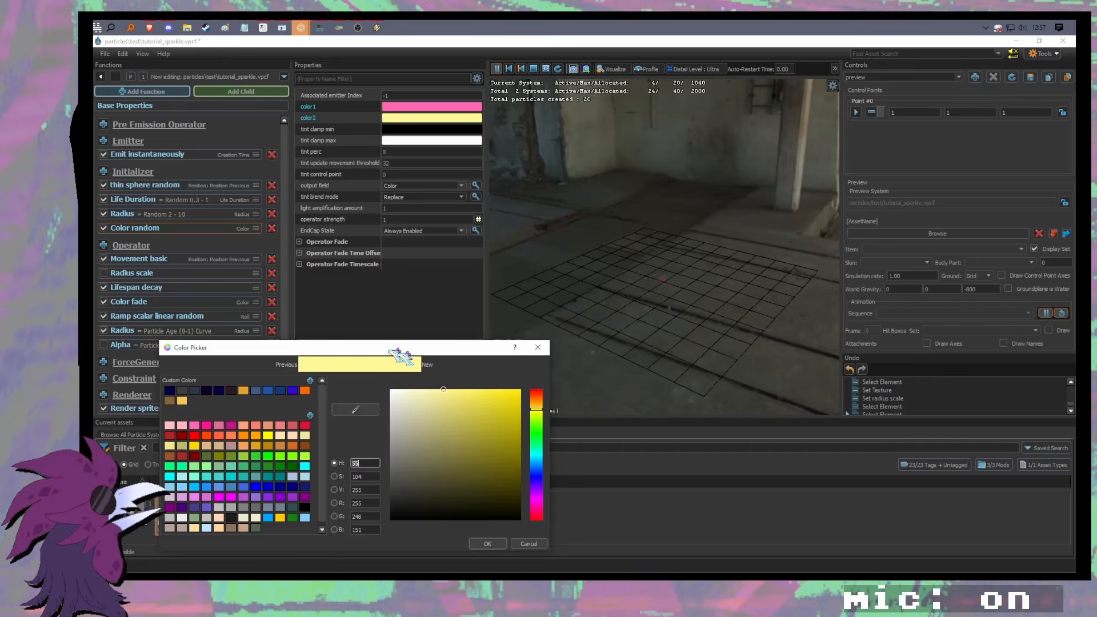
click(542, 408)
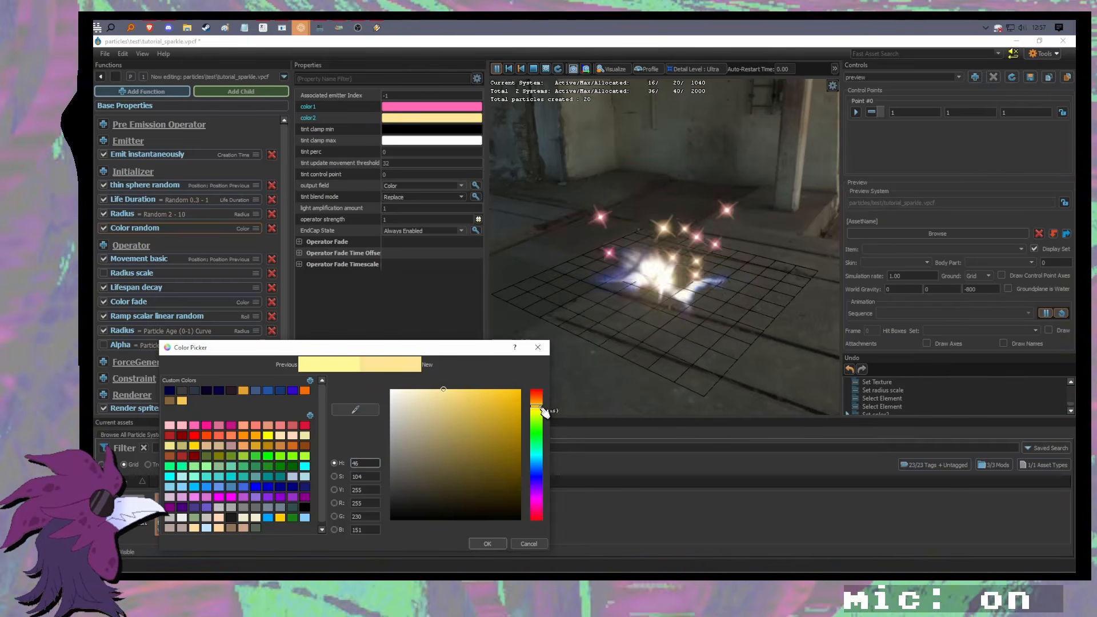
drag(543, 410, 543, 410)
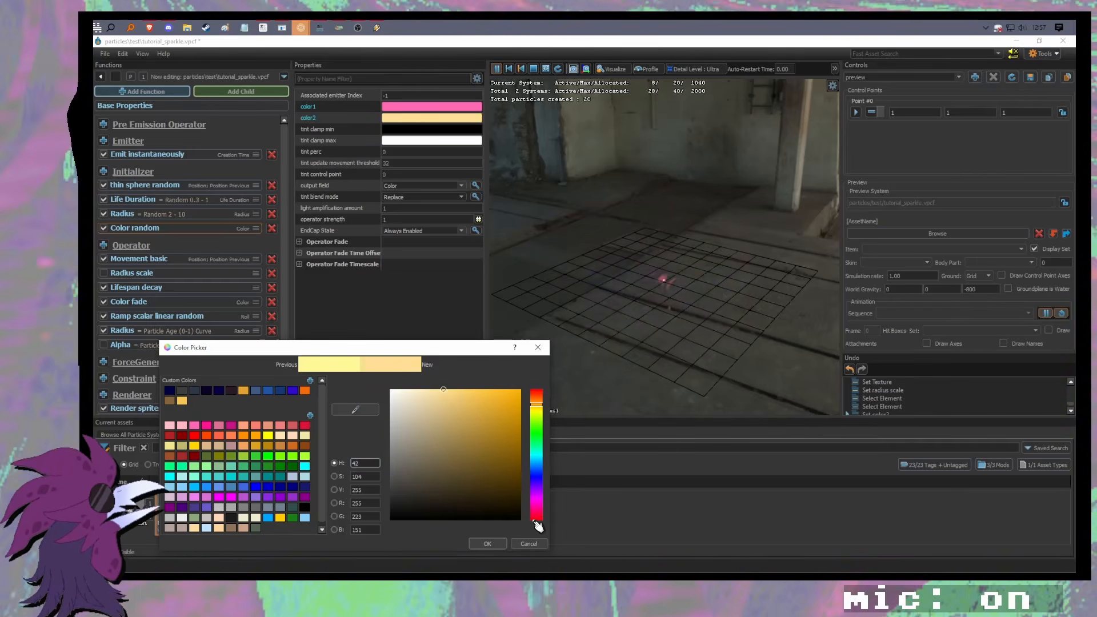
click(488, 543)
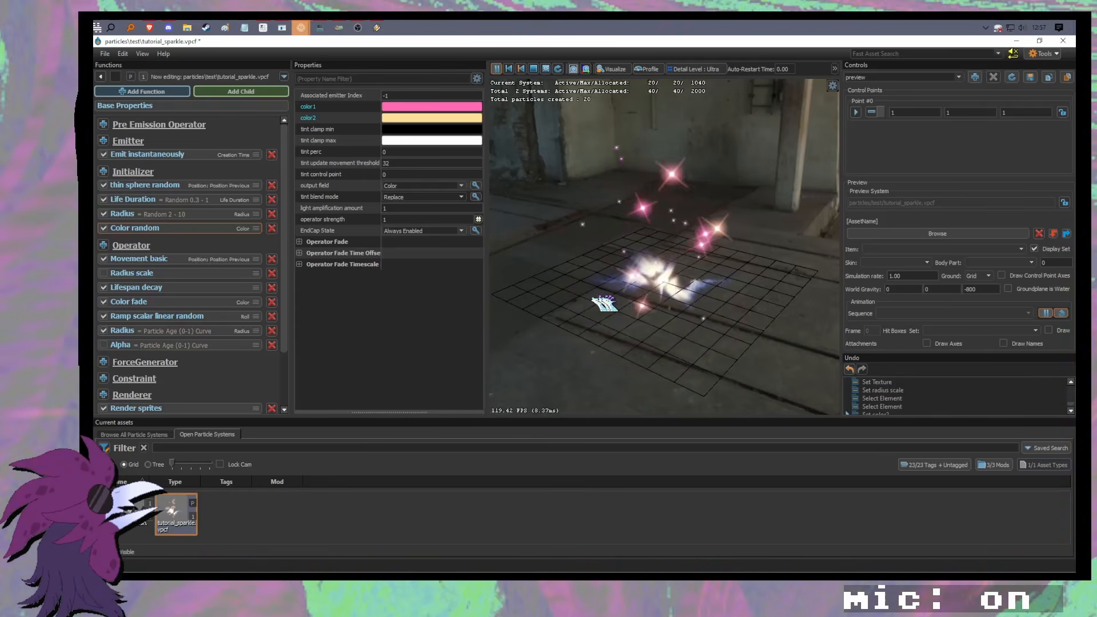
mouse_move(626, 308)
mouse_down()
mouse_move(609, 374)
mouse_move(622, 309)
mouse_up()
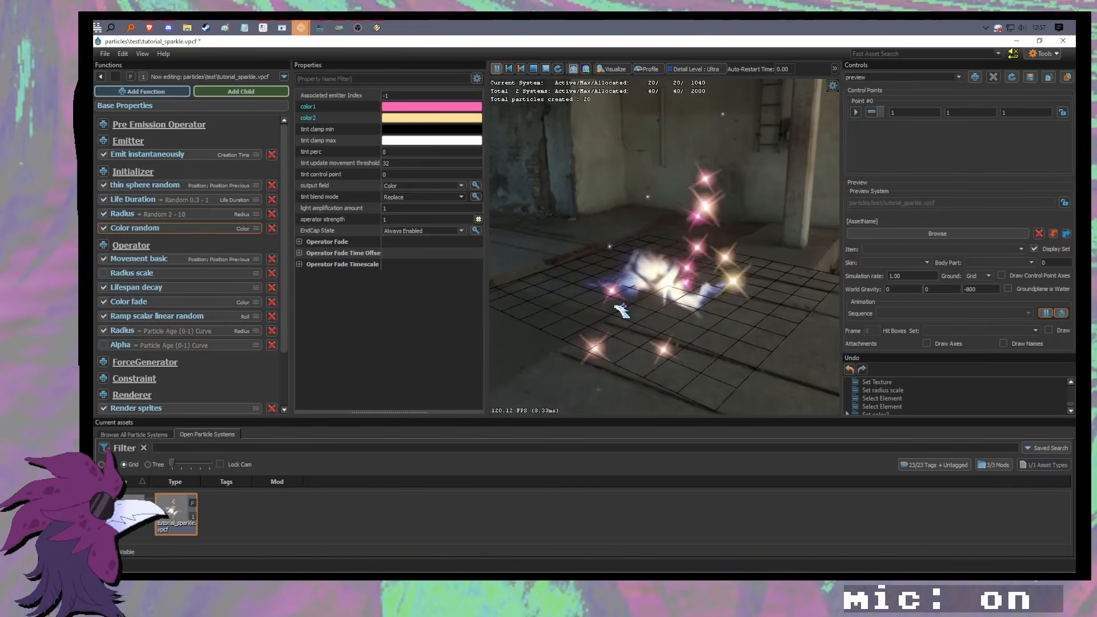
mouse_move(630, 319)
mouse_down()
mouse_move(651, 321)
mouse_move(640, 363)
mouse_move(631, 337)
mouse_move(641, 323)
mouse_up()
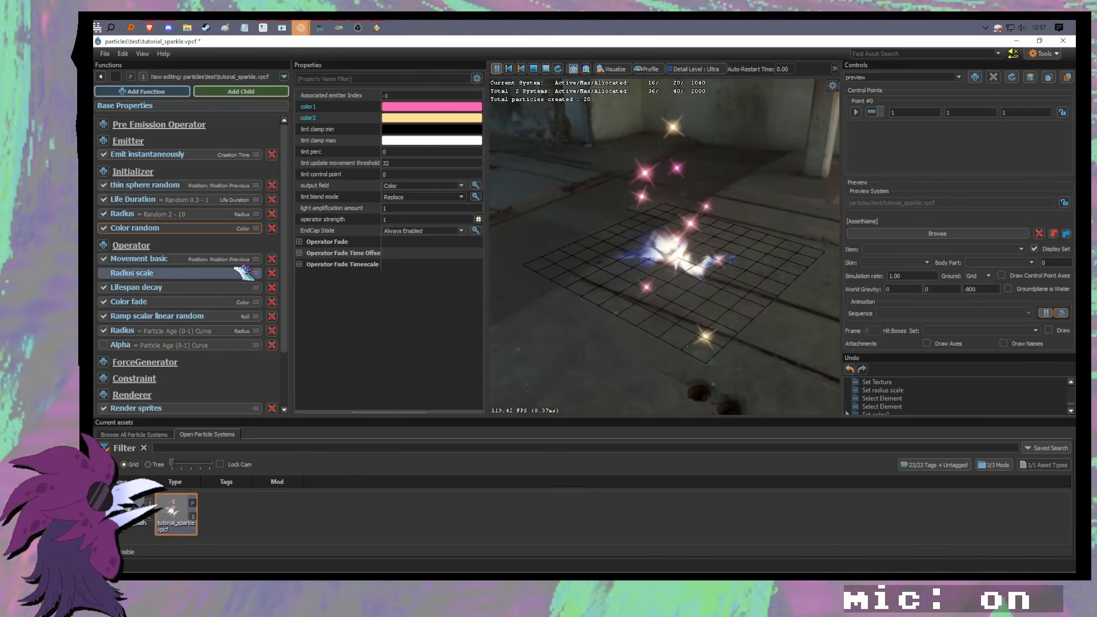
Step: Set the Radius initializer's random range to 1 to 5 and save tutorial_sparkle
click(186, 215)
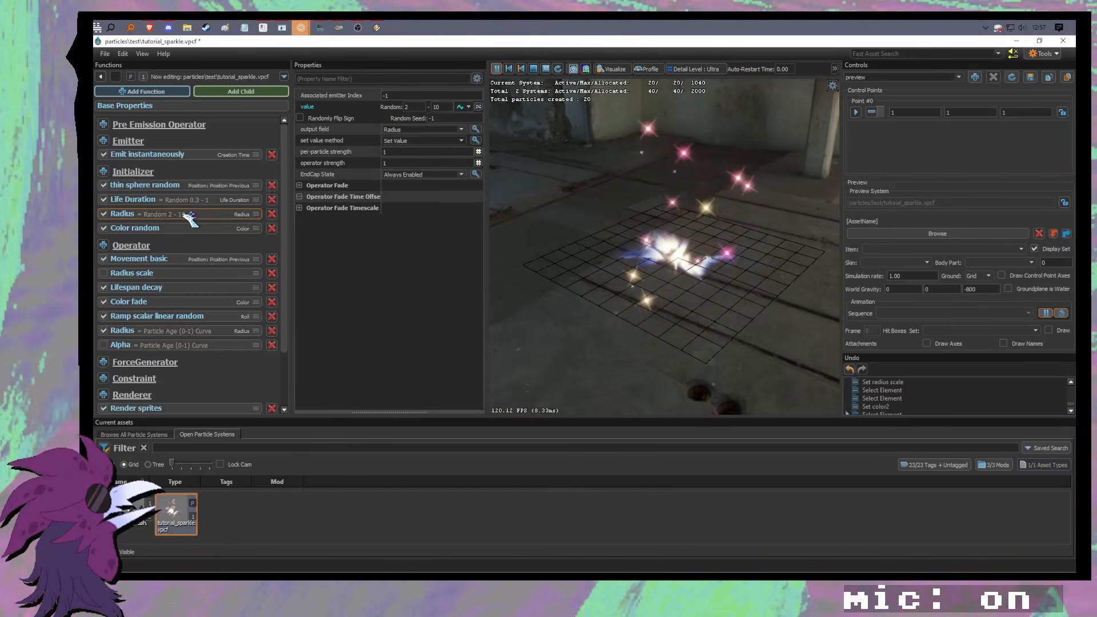
click(412, 107)
text(5)
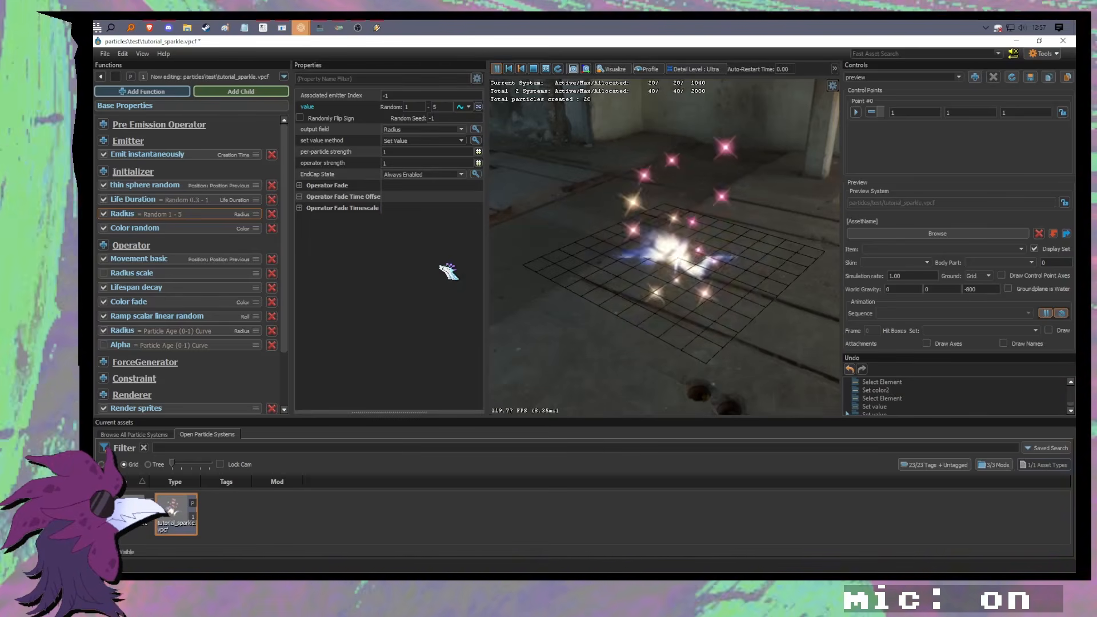
key(ctrl+s)
drag(607, 291, 612, 252)
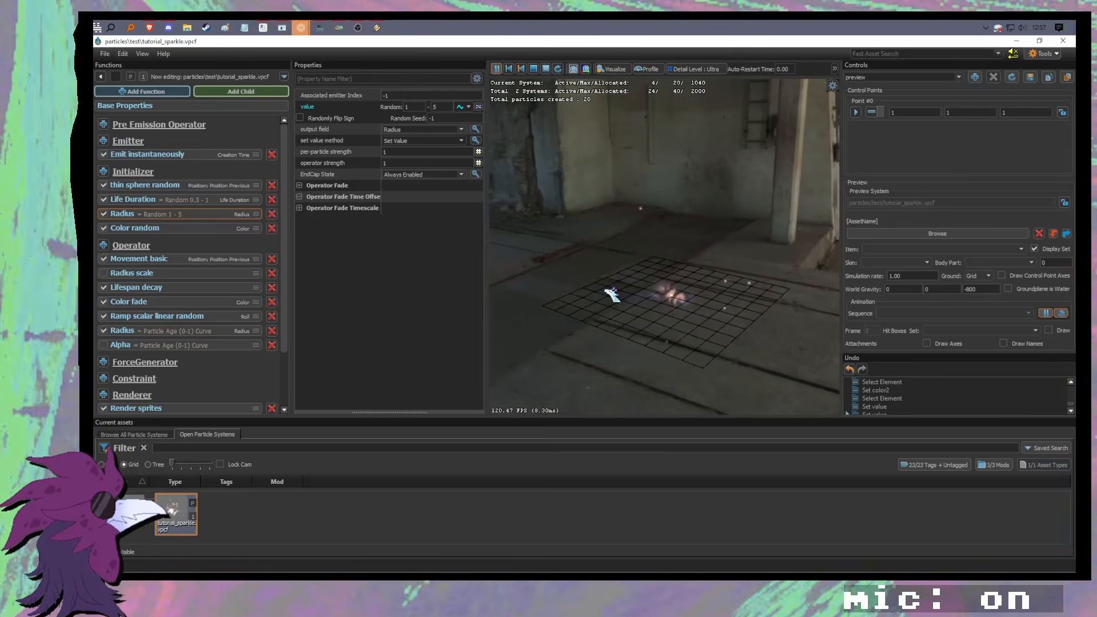
Step: In tutorial_flash, set the maximum output of the first sprite renderer's radius scale curve to 4 and check the combined effect in tutorial_sparkle
scroll(228, 337, down, 3)
click(187, 340)
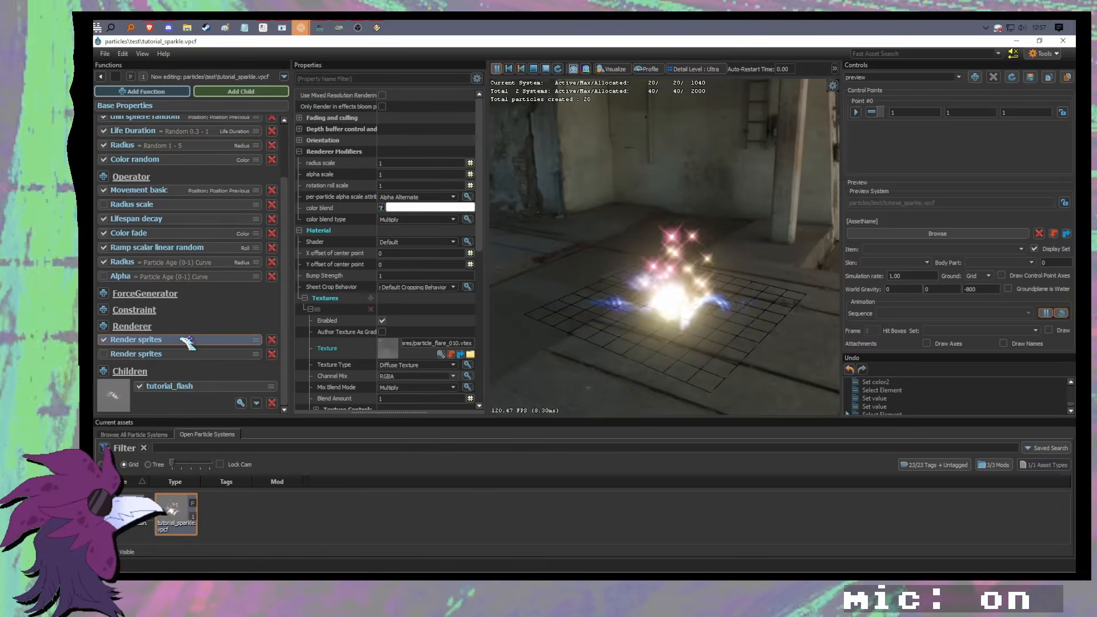
double_click(183, 386)
click(178, 377)
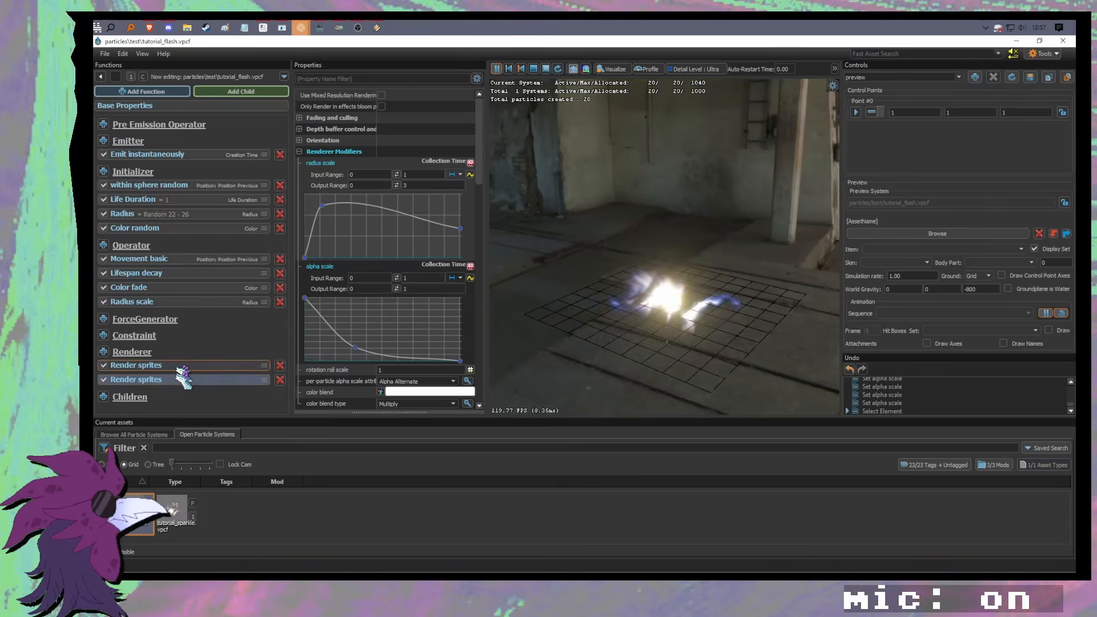
click(176, 367)
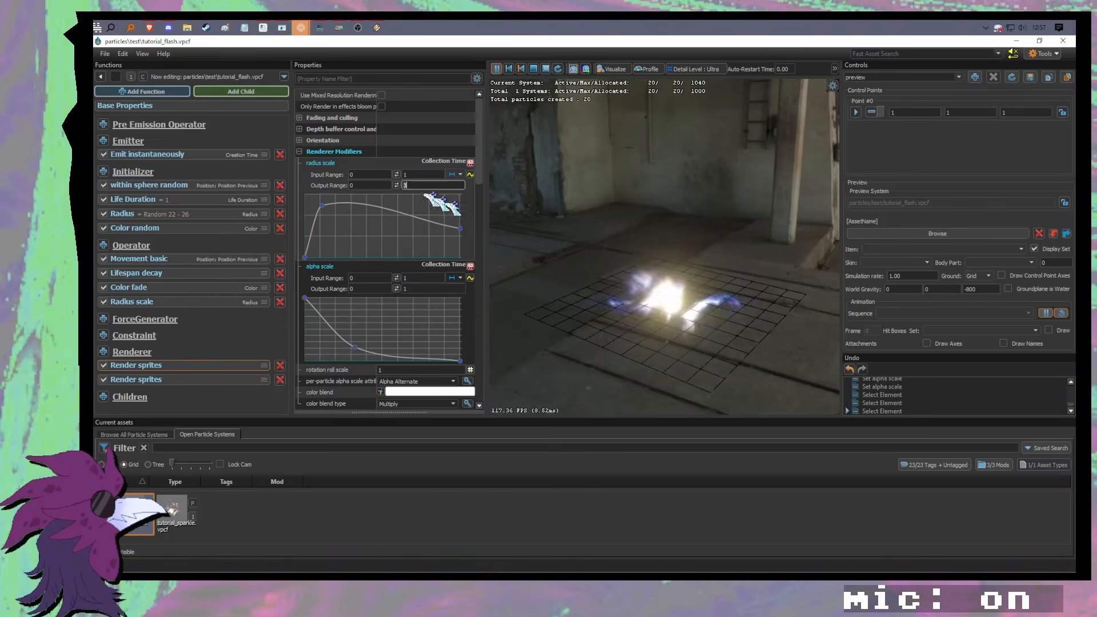
key(BackSpace)
text(4)
drag(577, 275, 572, 287)
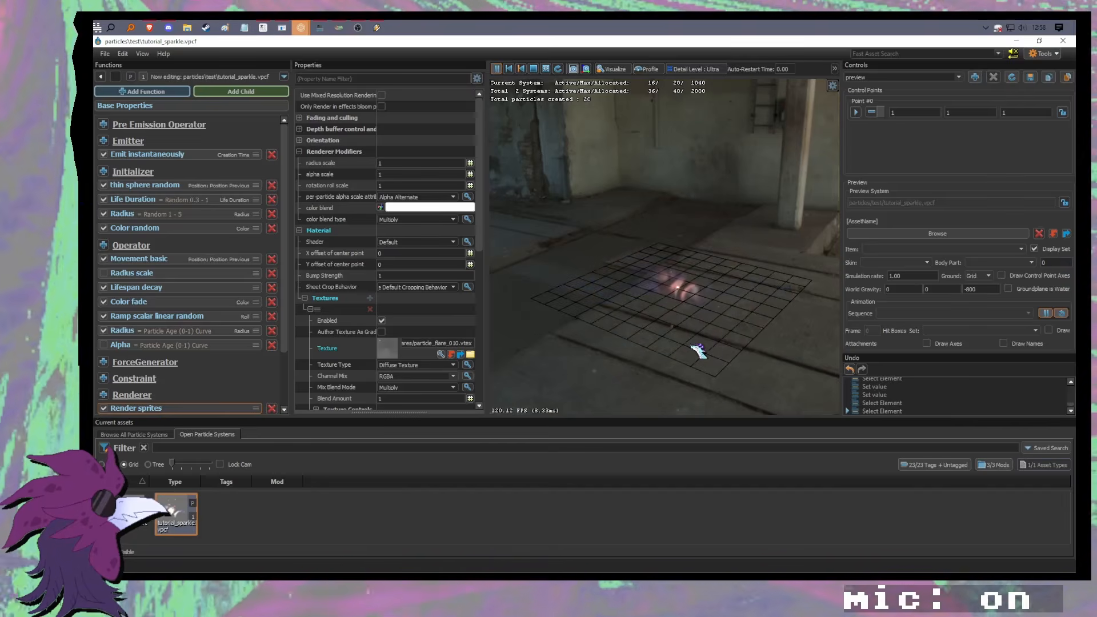
drag(697, 350, 690, 299)
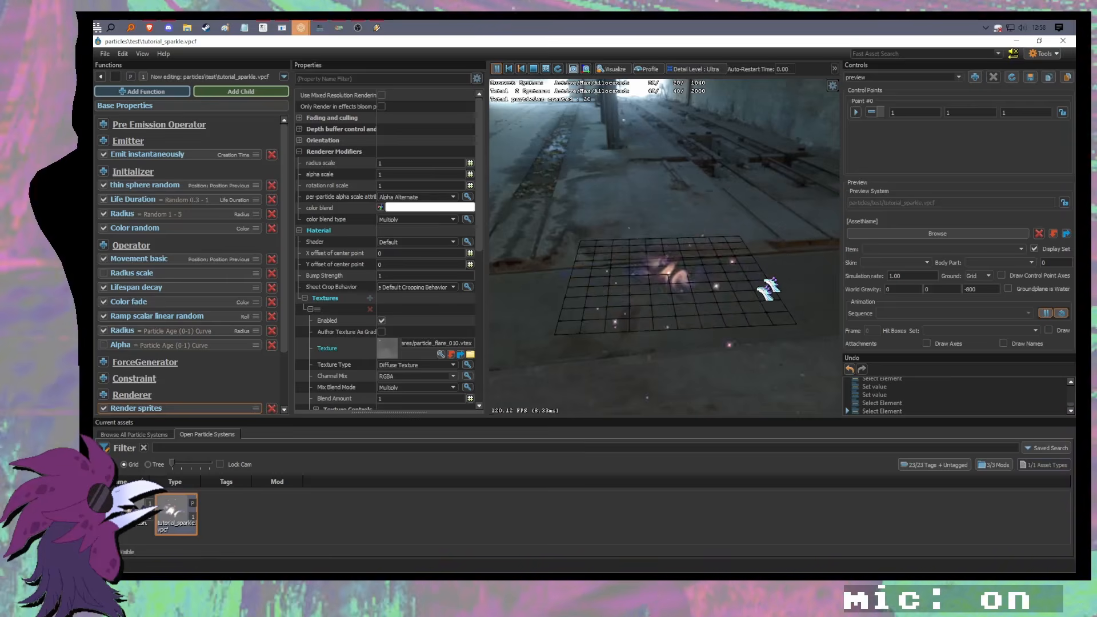
key(d)
mouse_move(771, 291)
mouse_down()
mouse_move(555, 292)
mouse_move(754, 299)
mouse_up()
key(d)
key(s)
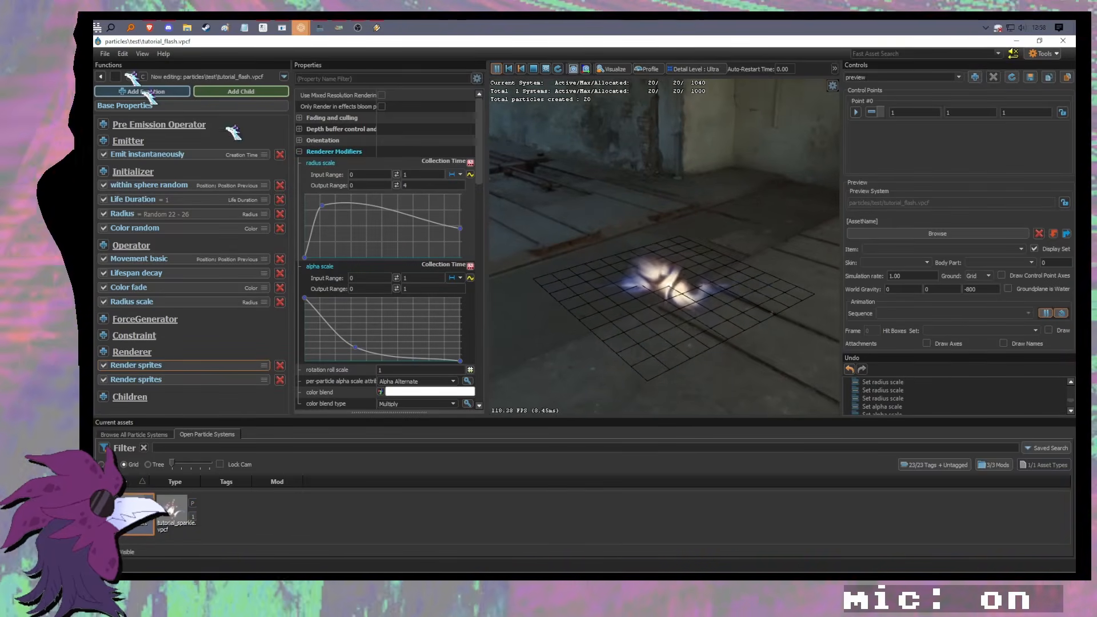
Step: Save a copy of tutorial_flash as tutorial_ring.vpcf in the same folder
click(105, 54)
mouse_move(123, 120)
click(127, 146)
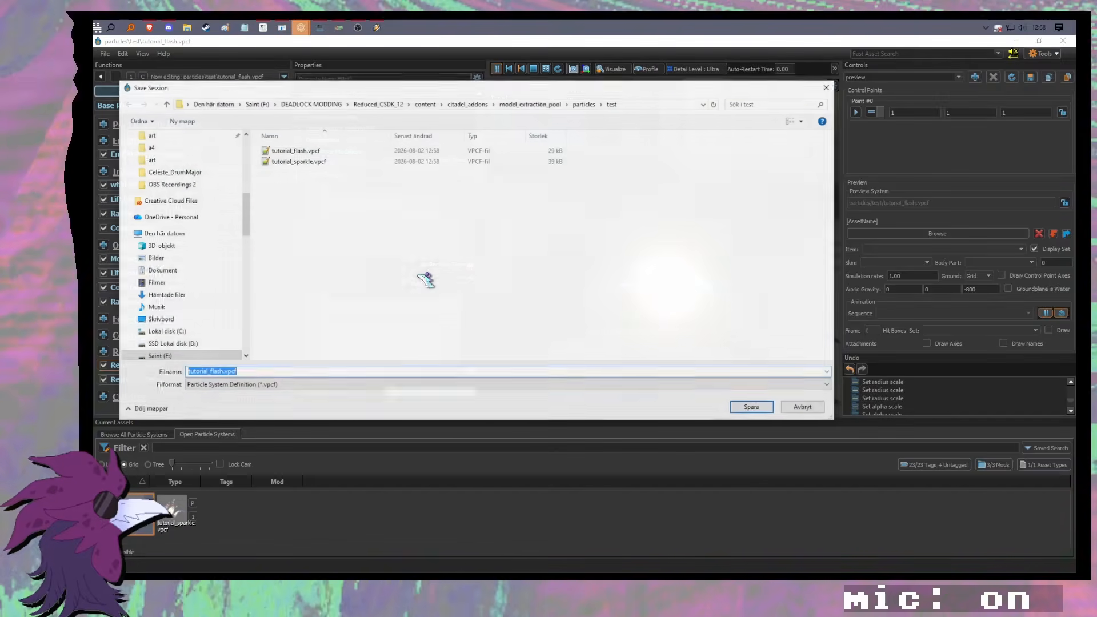
click(222, 372)
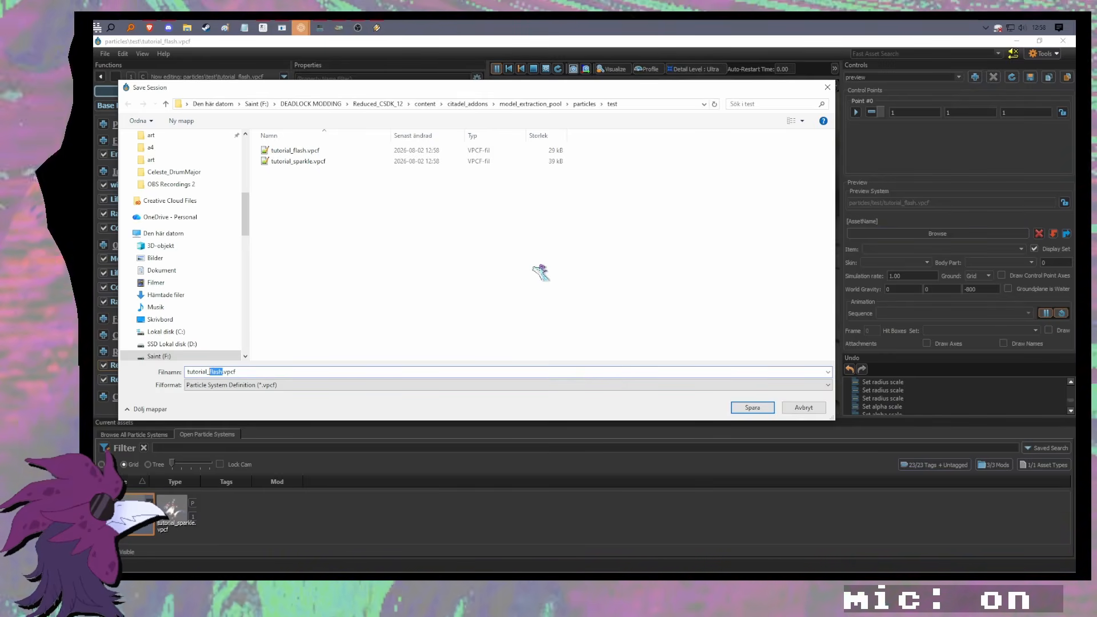
key(Return)
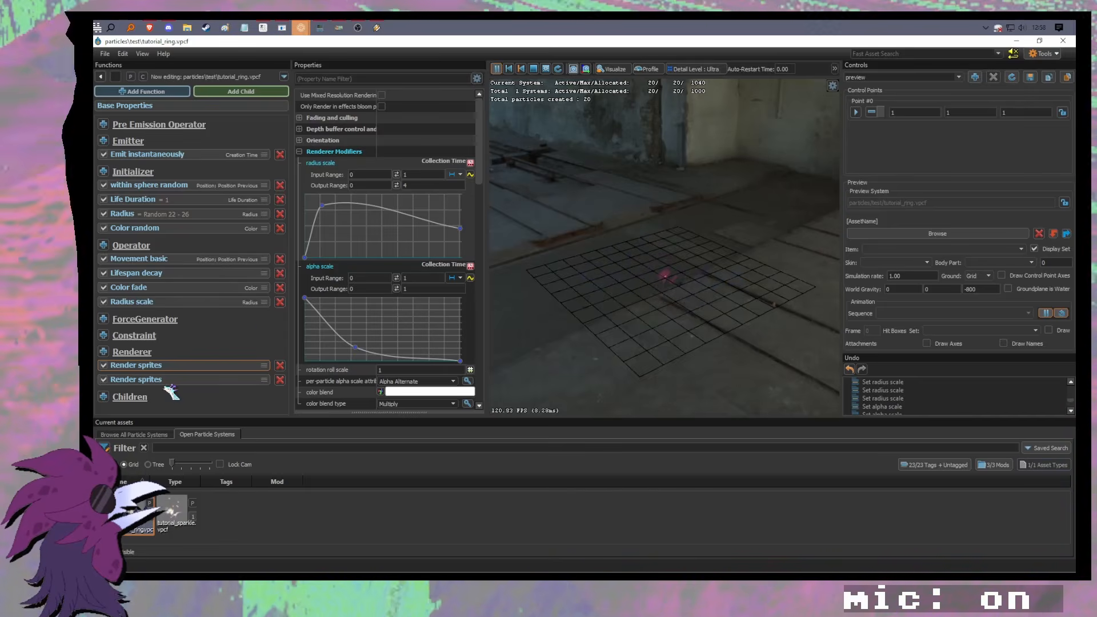
Step: Remove the second sprite renderer from tutorial_ring and reset the remaining renderer's radius scale and alpha scale to their defaults
click(280, 380)
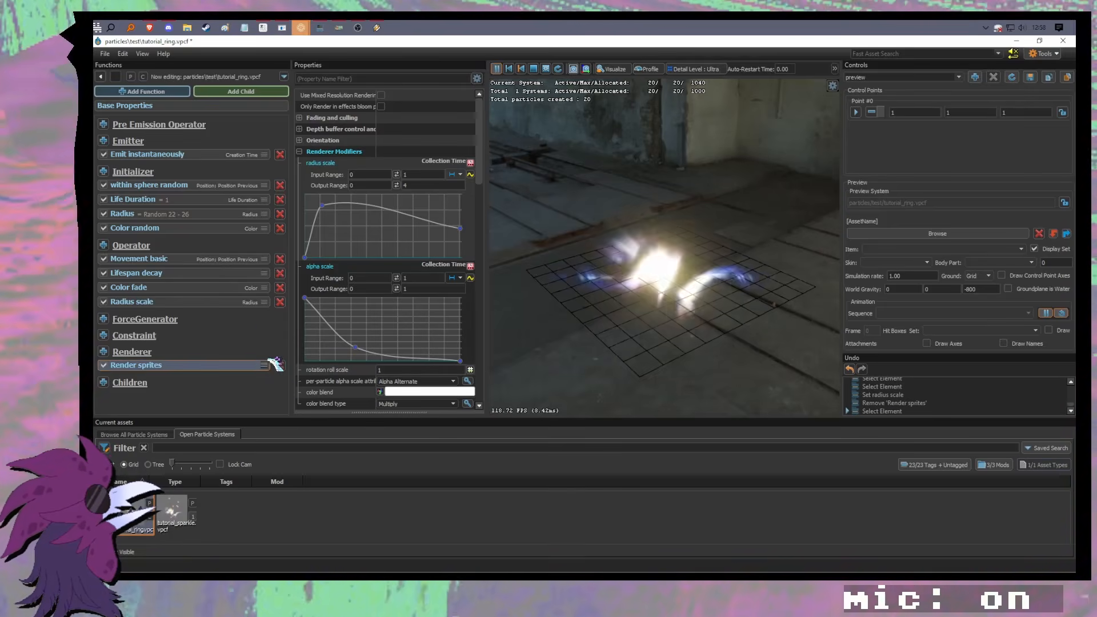
right_click(351, 163)
click(359, 170)
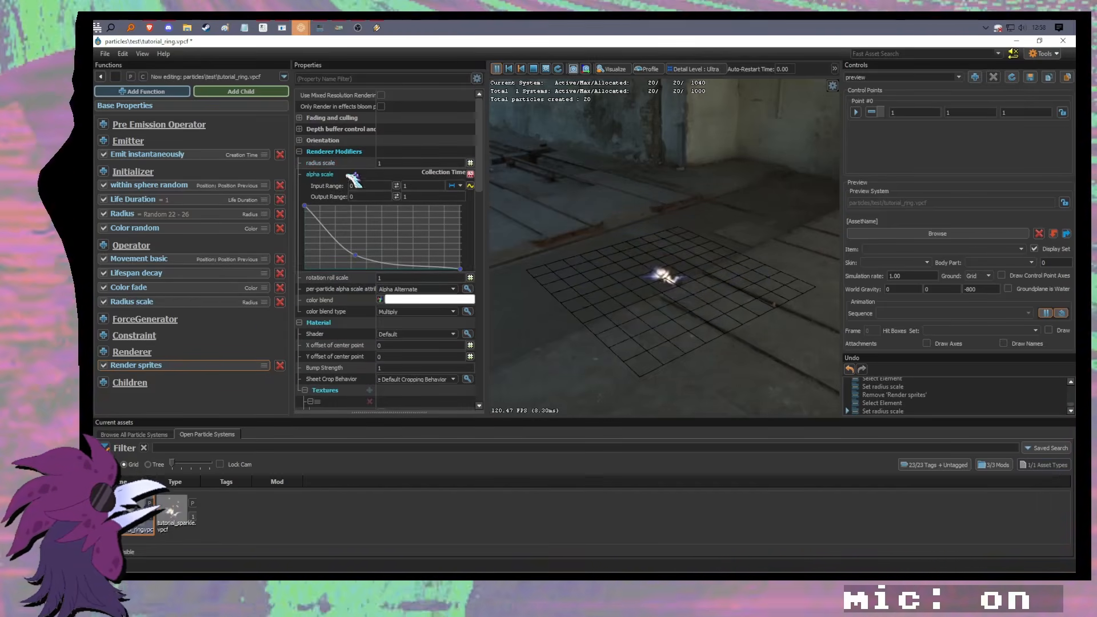
right_click(345, 174)
click(358, 181)
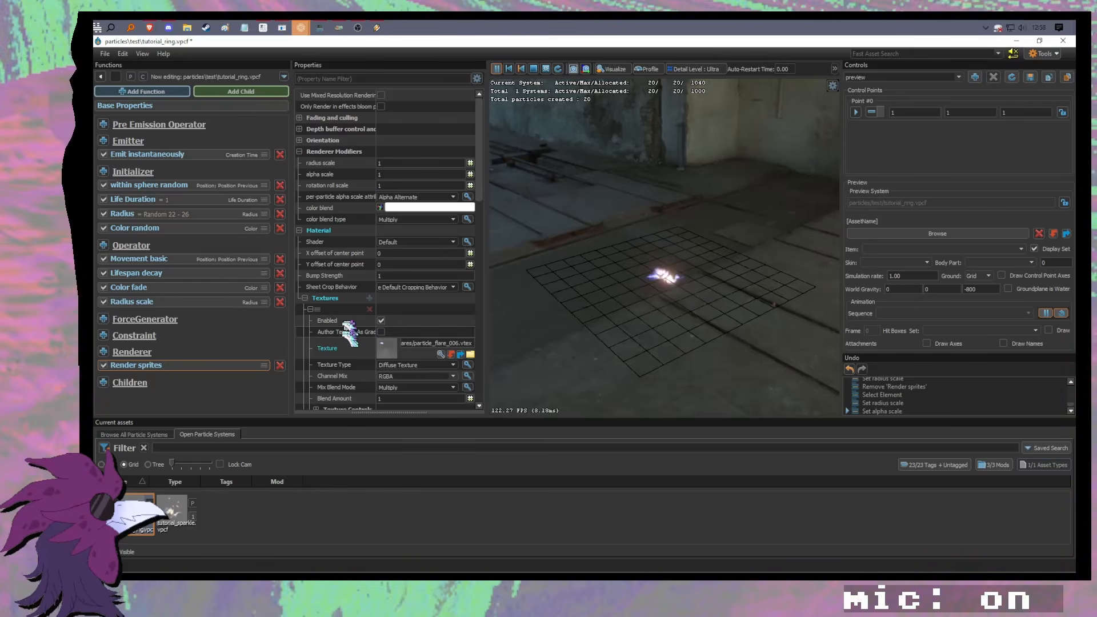
Step: Filter the textures for "ring", compare several candidates, and assign particle_ring_wave as the sprite renderer's diffuse texture
scroll(403, 332, down, 5)
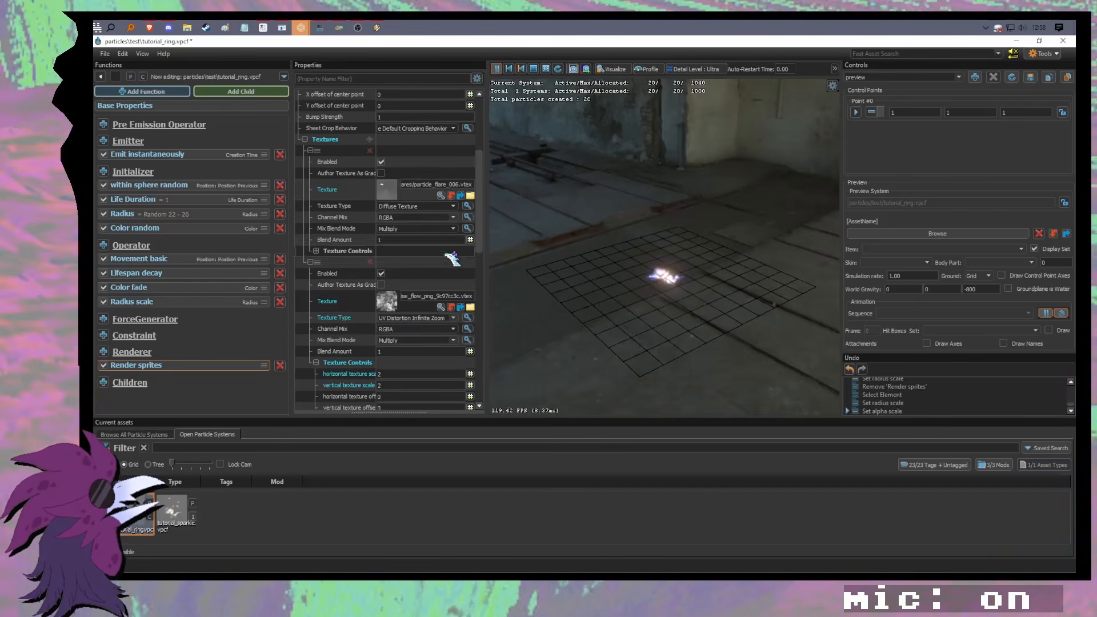
click(443, 196)
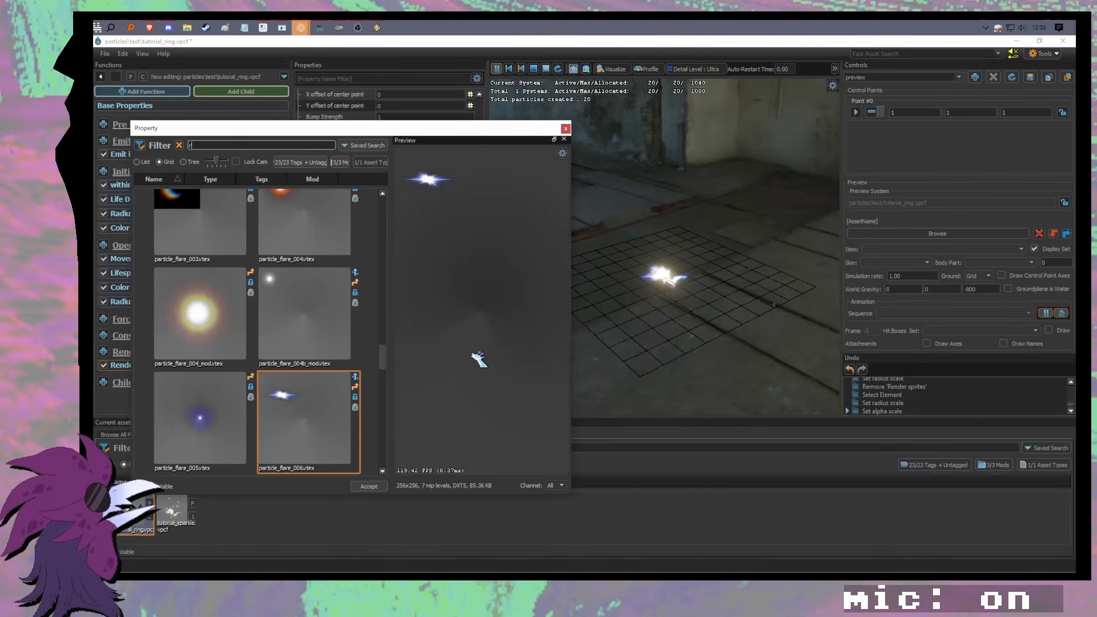
click(333, 316)
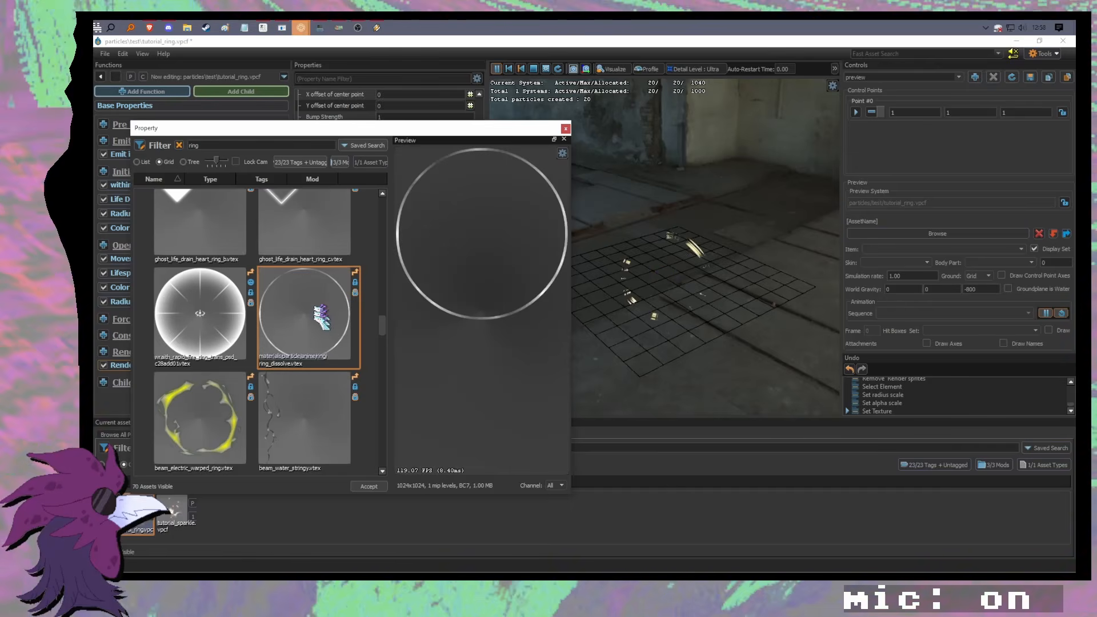
scroll(311, 383, up, 3)
scroll(316, 387, up, 5)
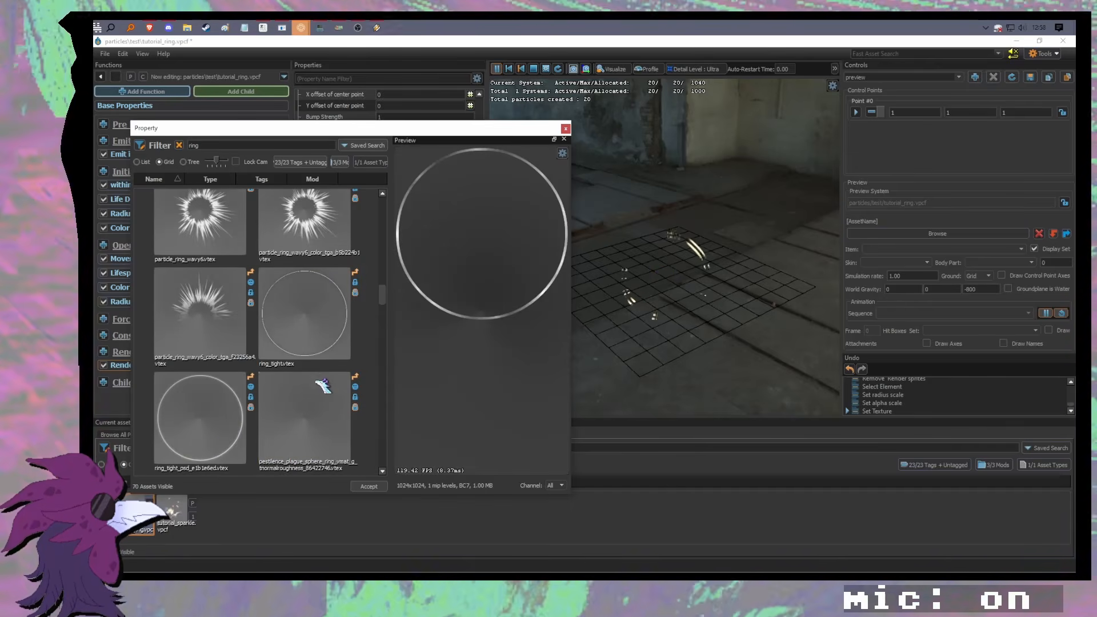
click(309, 325)
scroll(311, 354, up, 3)
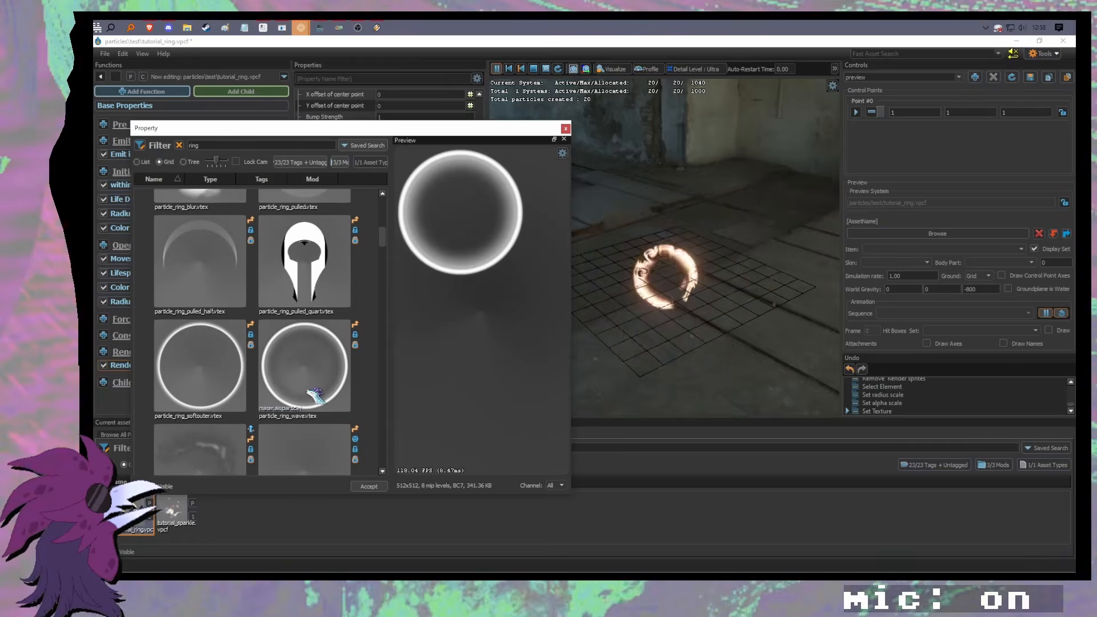
click(312, 392)
scroll(309, 407, up, 2)
scroll(309, 417, up, 2)
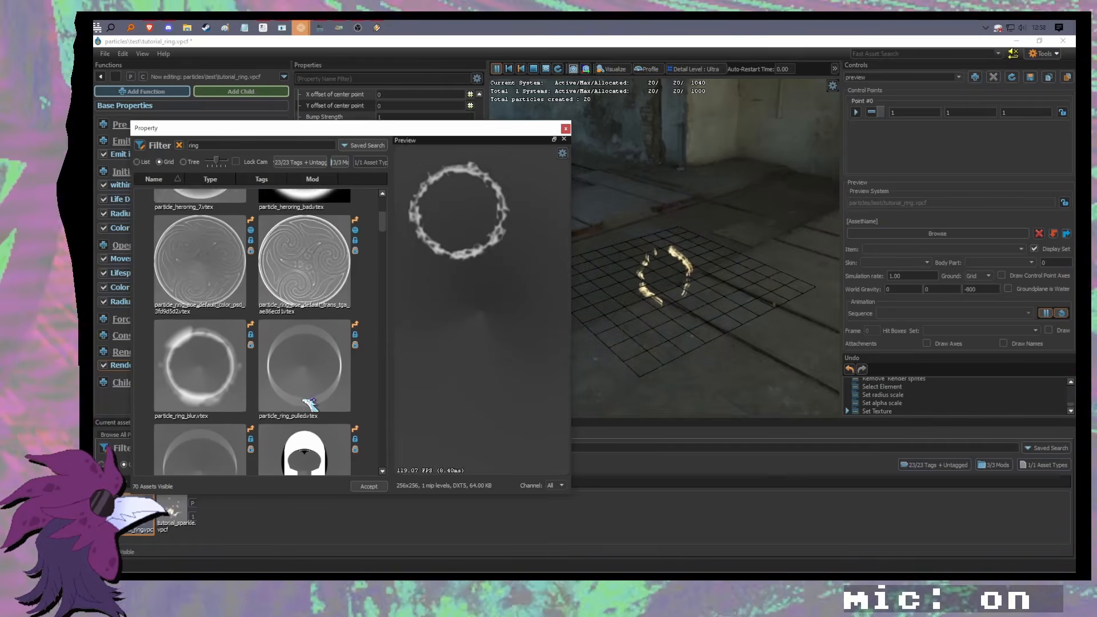
scroll(320, 400, down, 3)
scroll(323, 398, down, 1)
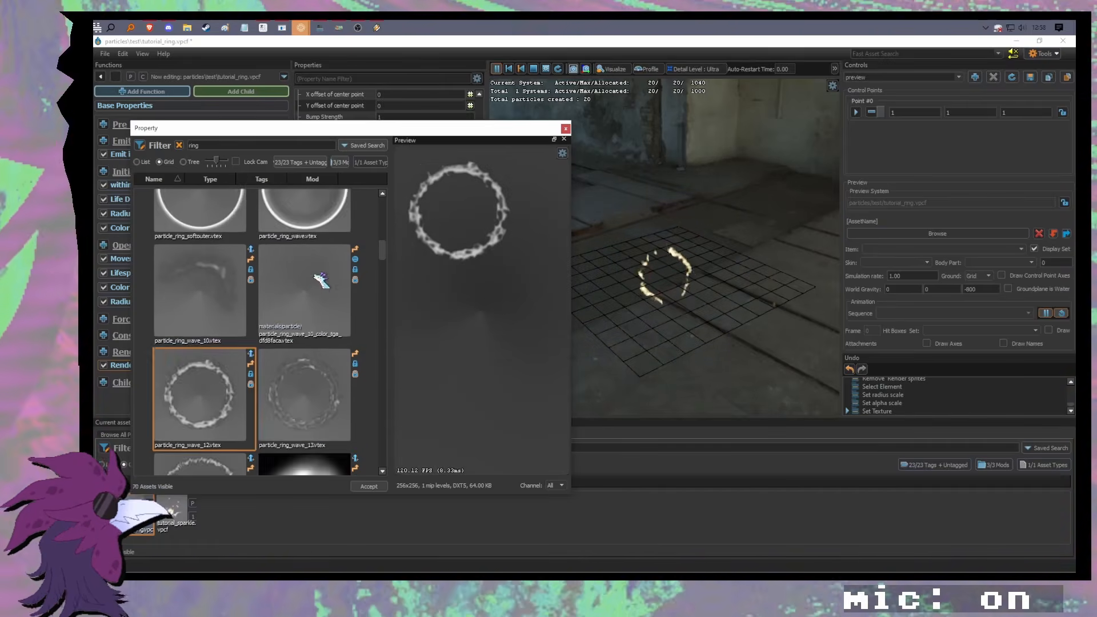
click(223, 296)
click(294, 316)
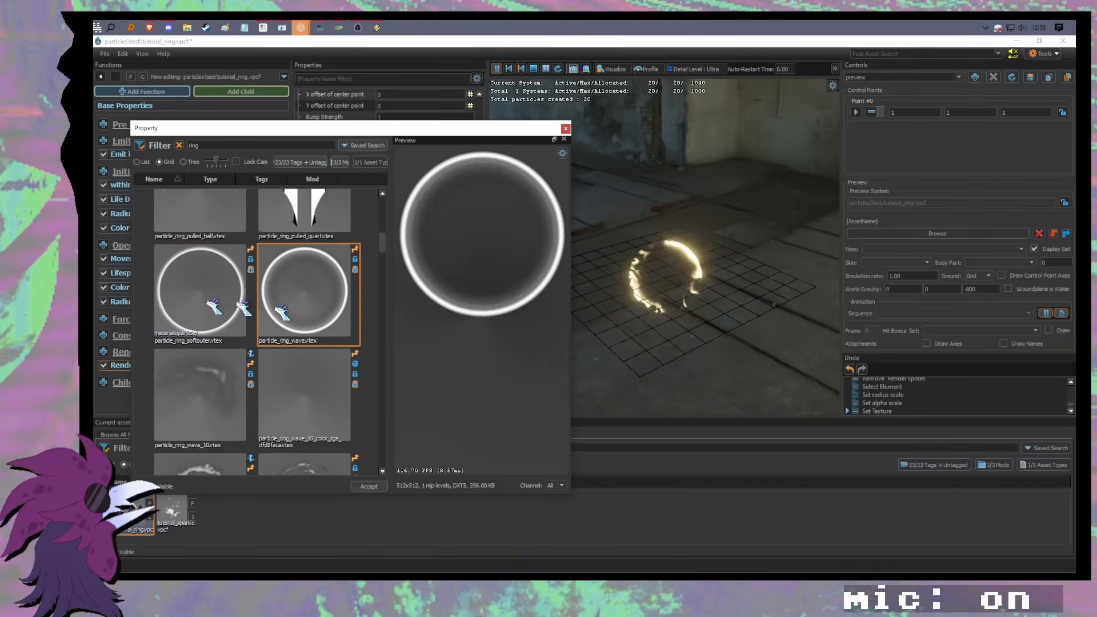
click(202, 307)
double_click(266, 302)
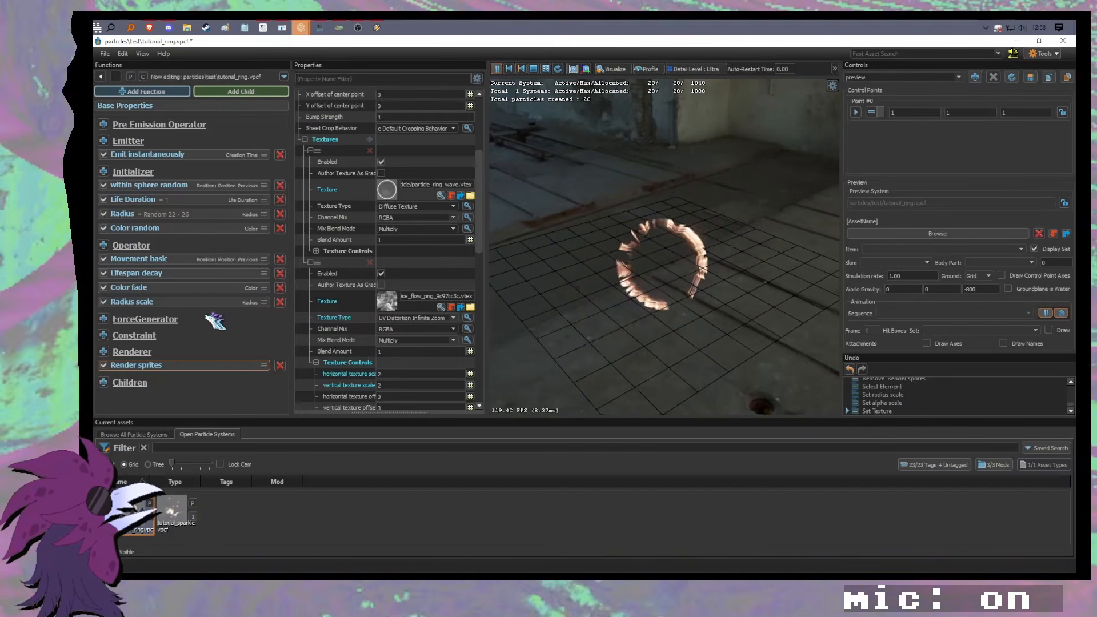
Step: Change the Radius initializer from a random range to a fixed value of 25
click(201, 215)
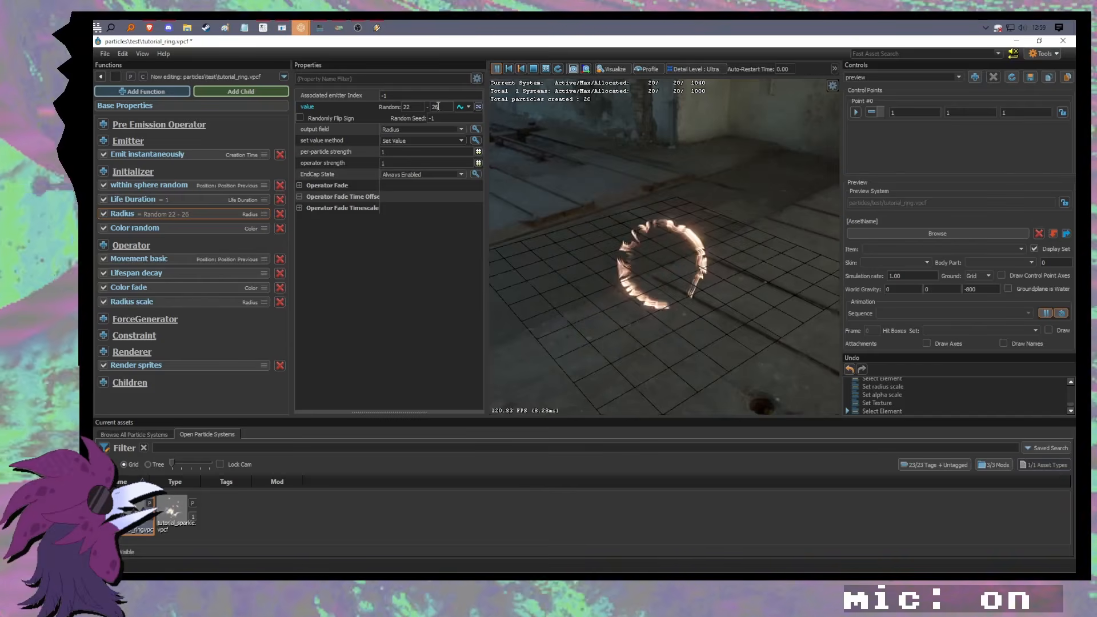
click(479, 107)
click(503, 118)
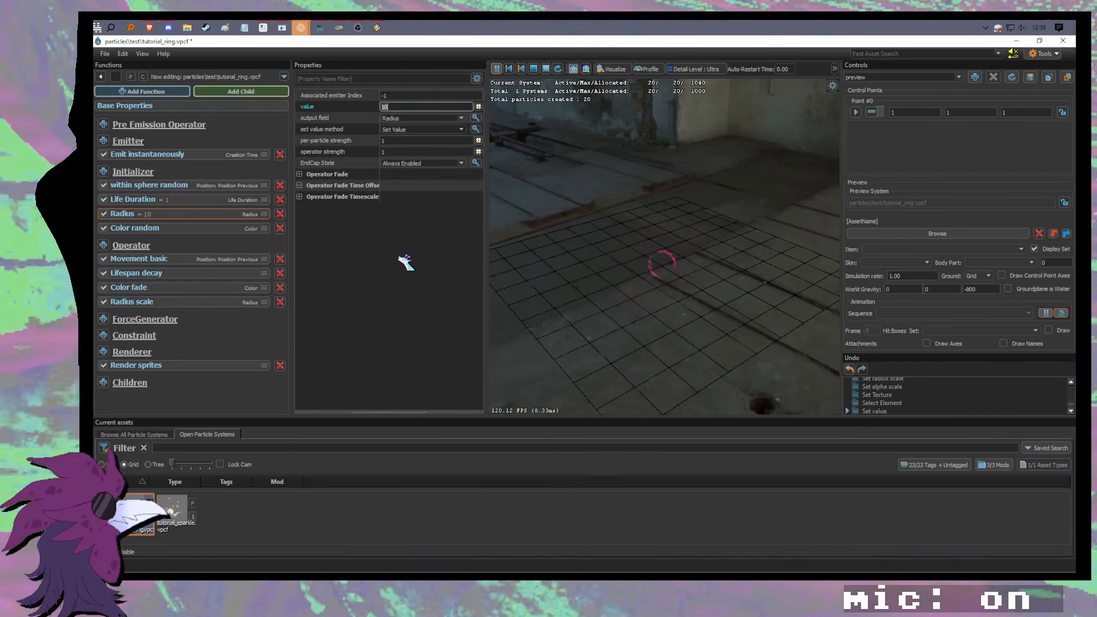
text(25)
key(Return)
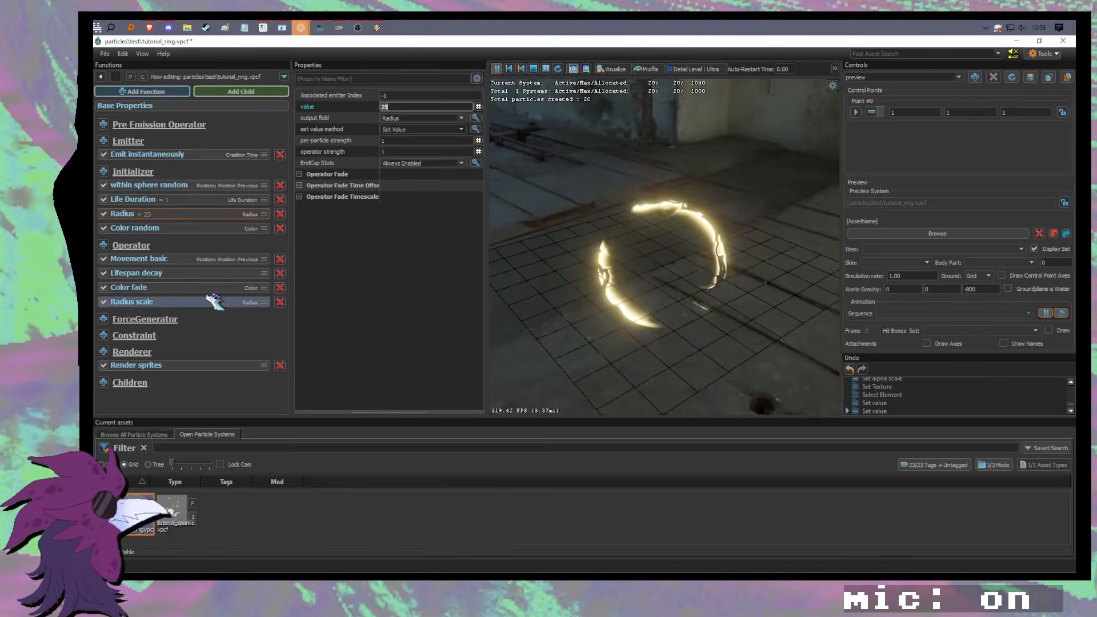
Step: Replace the Radius scale operator with a Set Float operator that outputs to Radius
click(159, 306)
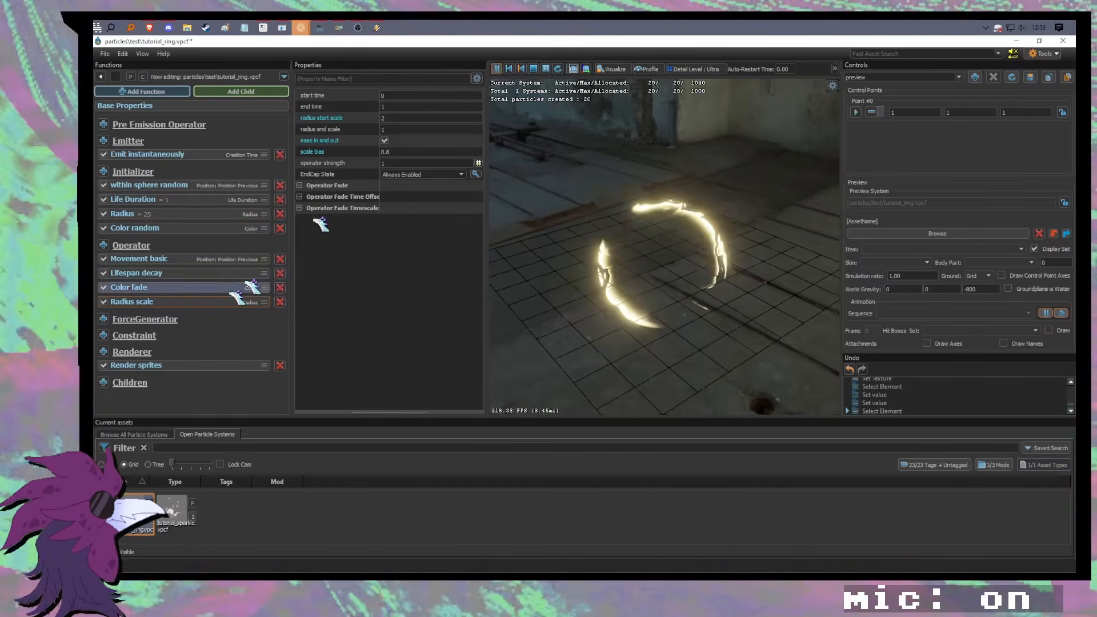
click(280, 302)
click(111, 246)
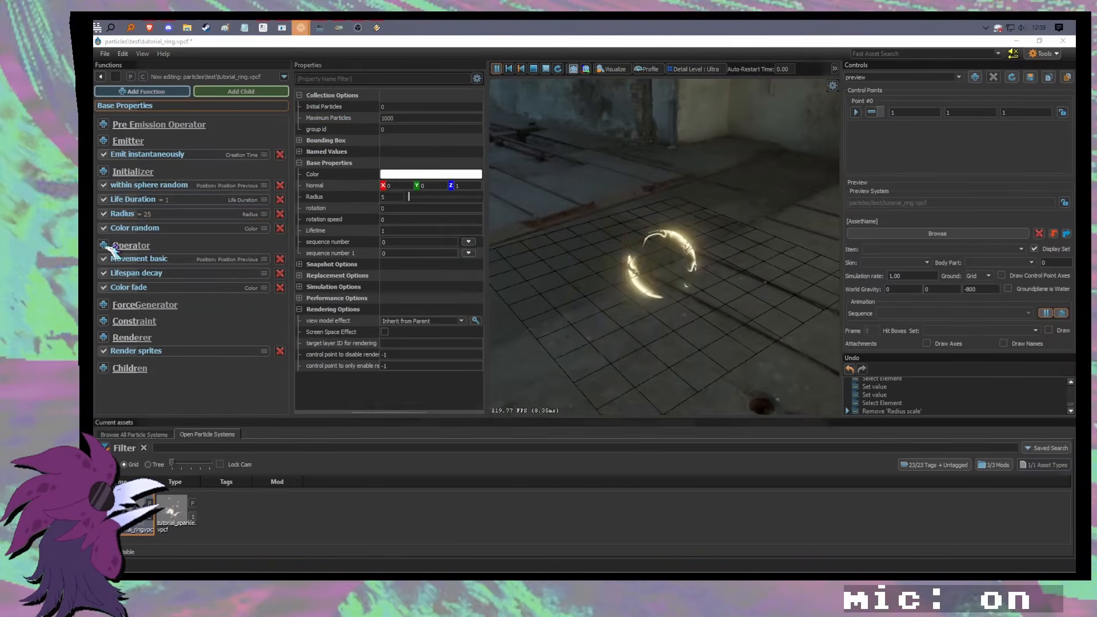
text(float)
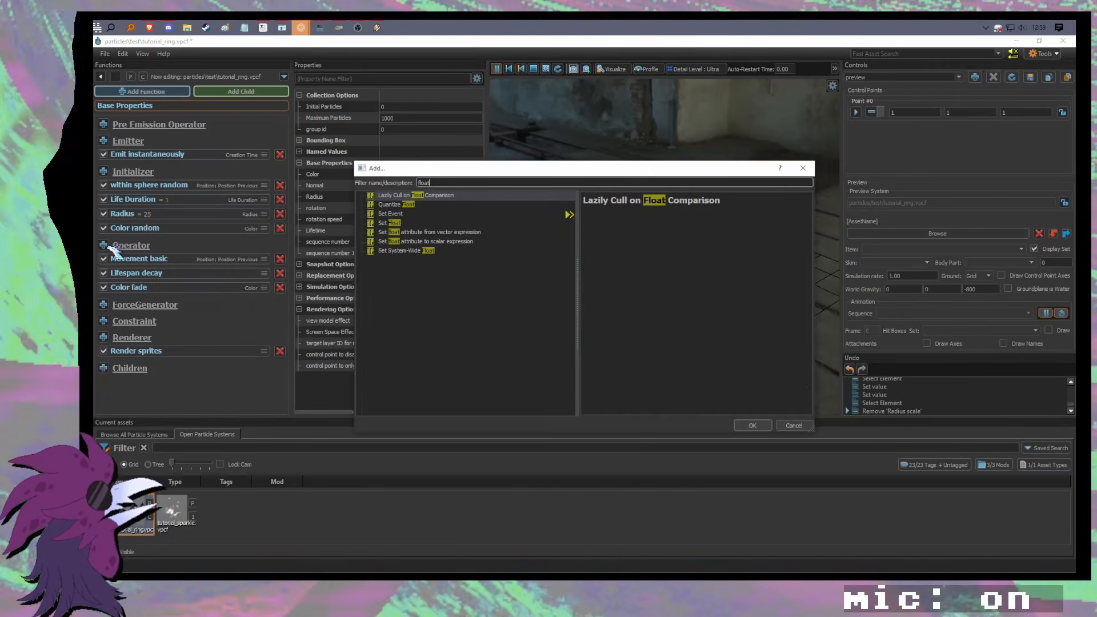
double_click(384, 223)
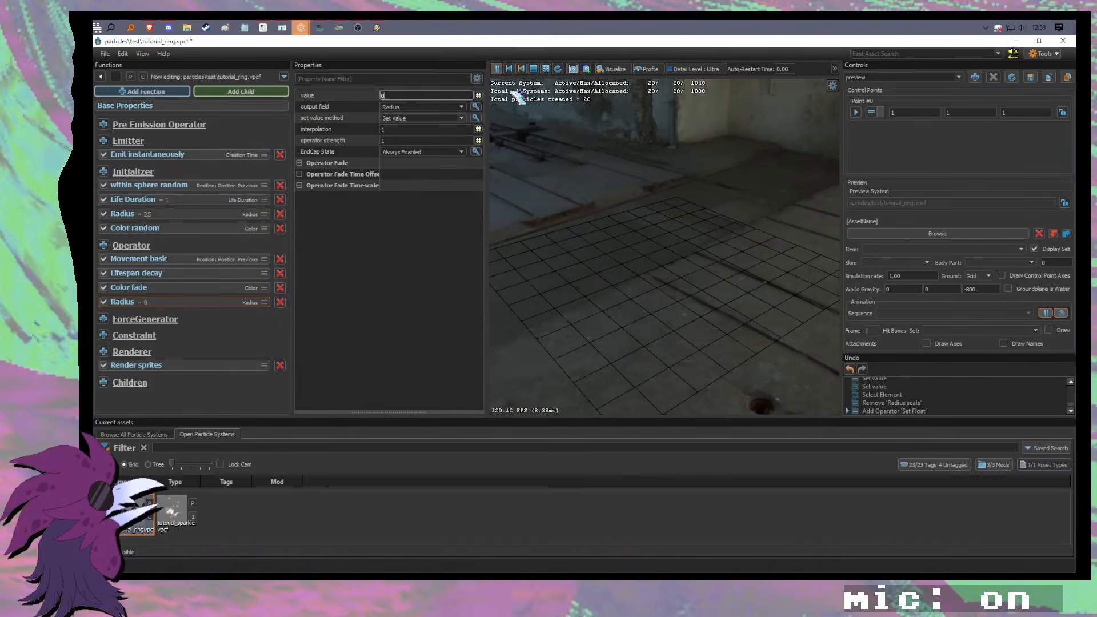
Step: Drive the new Radius operator with a Particle Age (0-1) curve that has an output range of 0 to 100
click(478, 95)
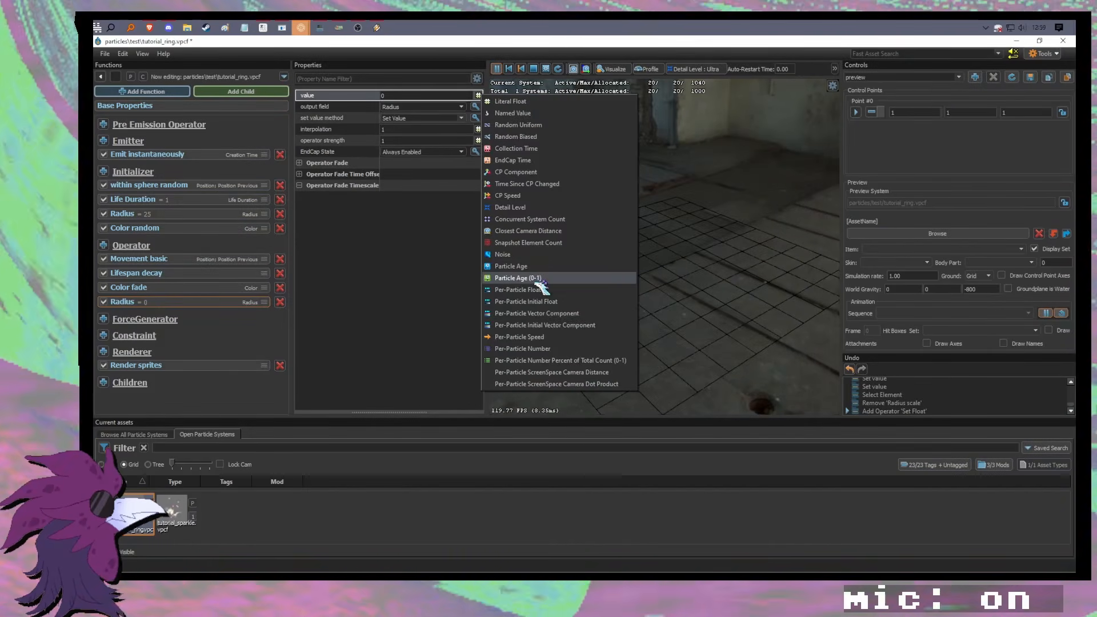
click(517, 279)
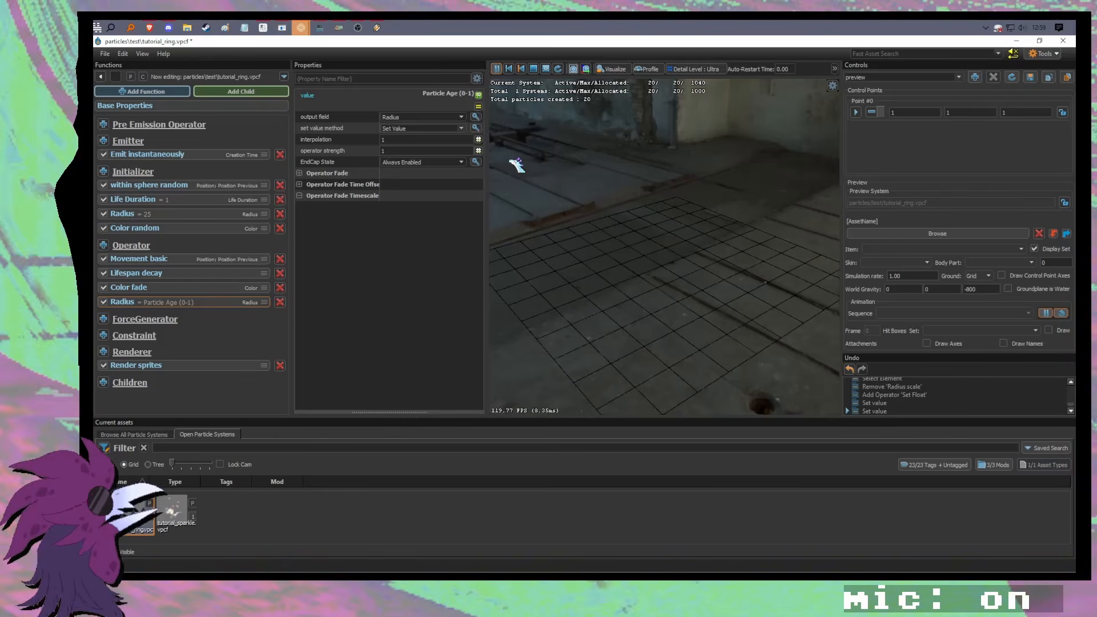
drag(370, 150, 363, 149)
click(427, 119)
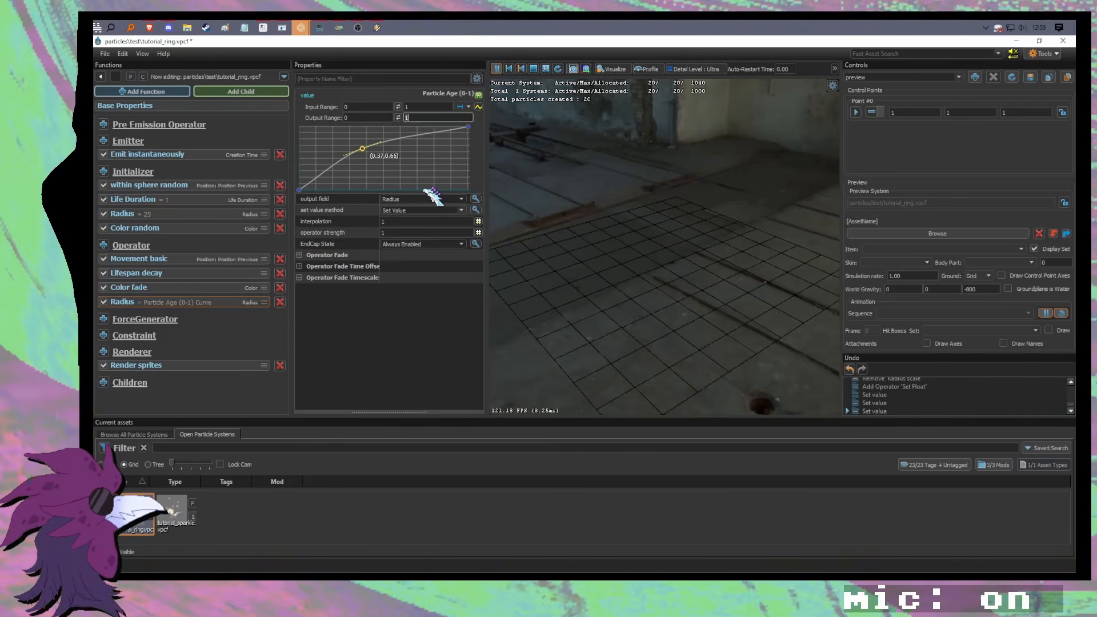
text(00)
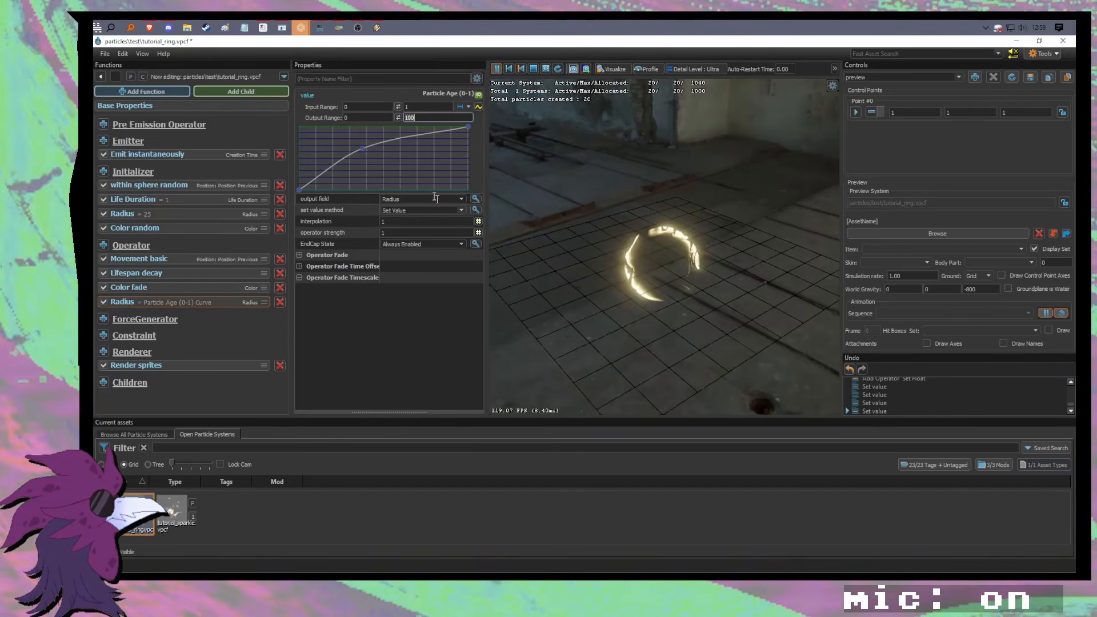
Step: Reshape the Radius curve to rise quickly and then level off, with points at about 0.16 and 0.57 of the particle age
drag(363, 148, 395, 131)
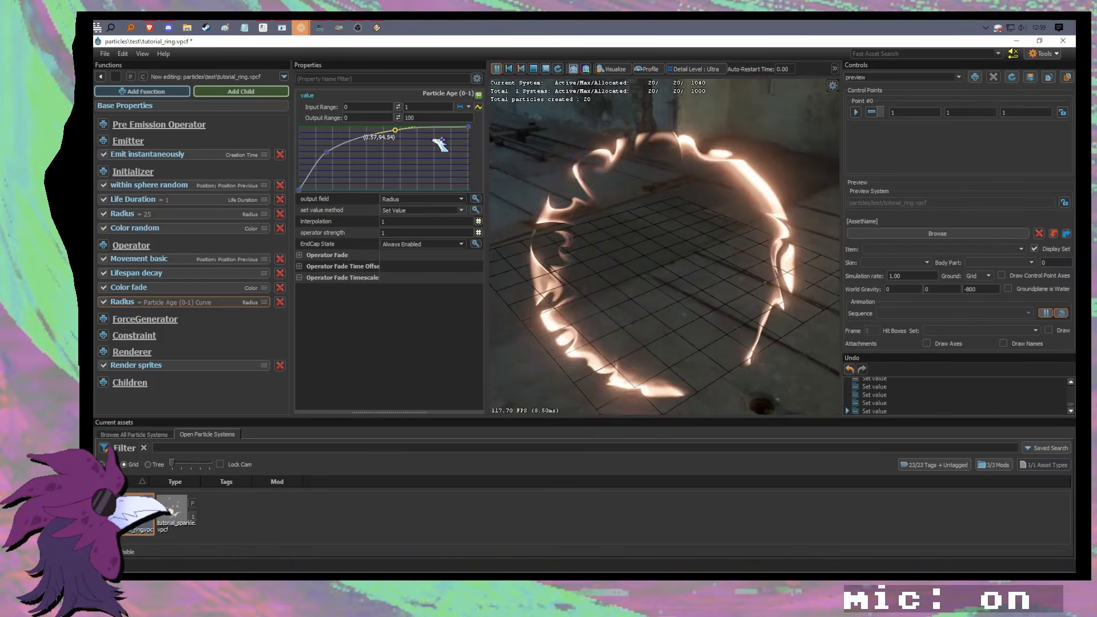
key(s)
right_drag(590, 301, 595, 292)
key(w)
key(w)
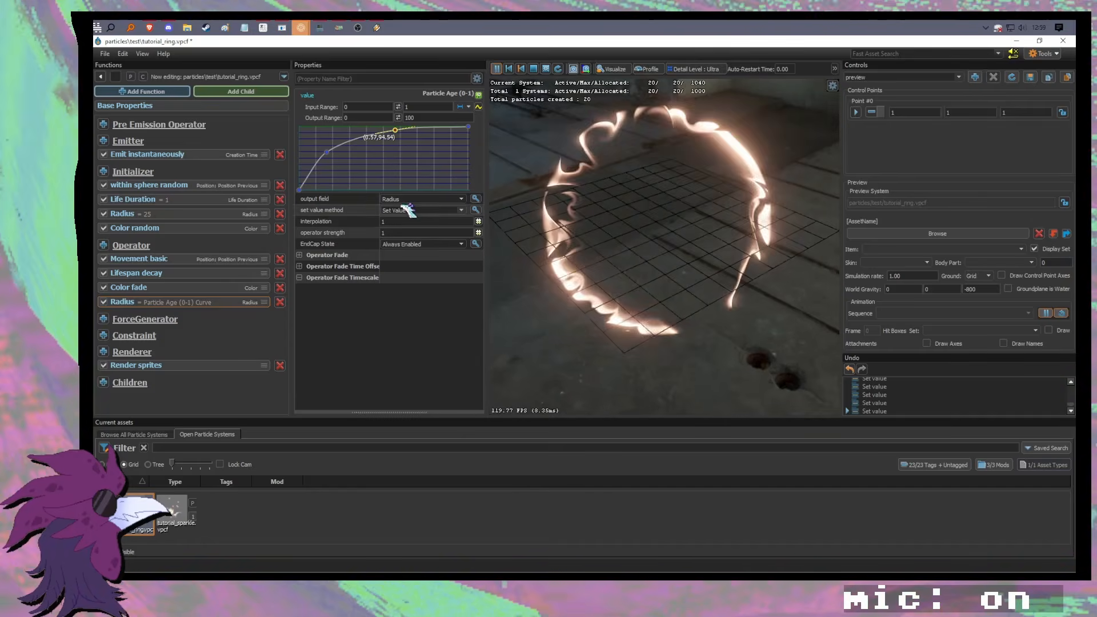
click(328, 156)
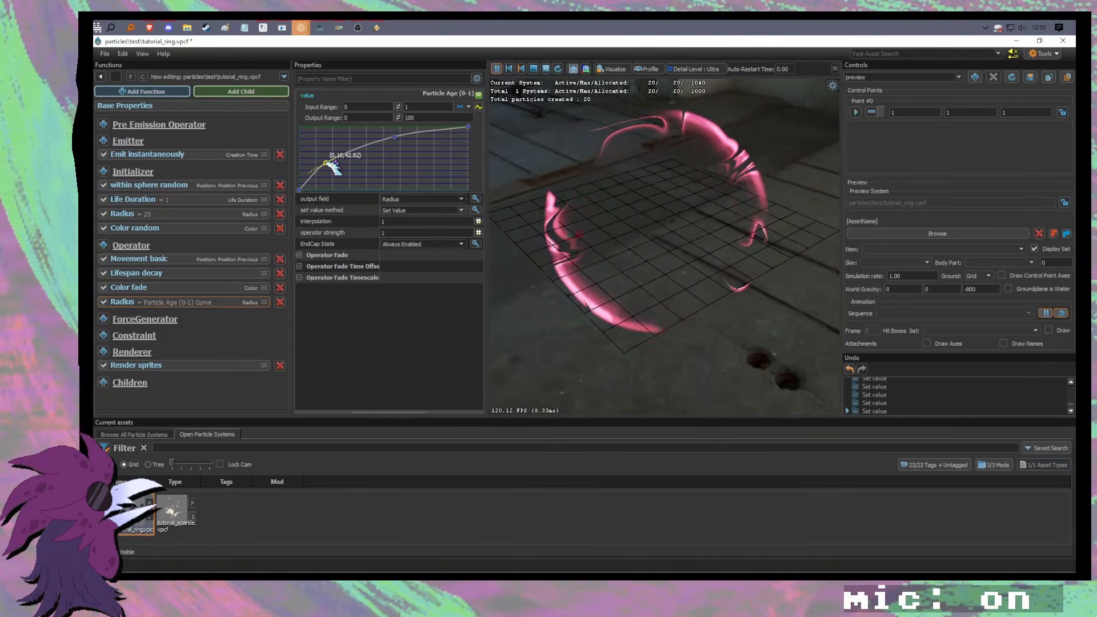
Step: Fine-tune the Radius curve, moving its two middle points to about 0.15 and 0.52 of the particle age
drag(327, 163, 318, 160)
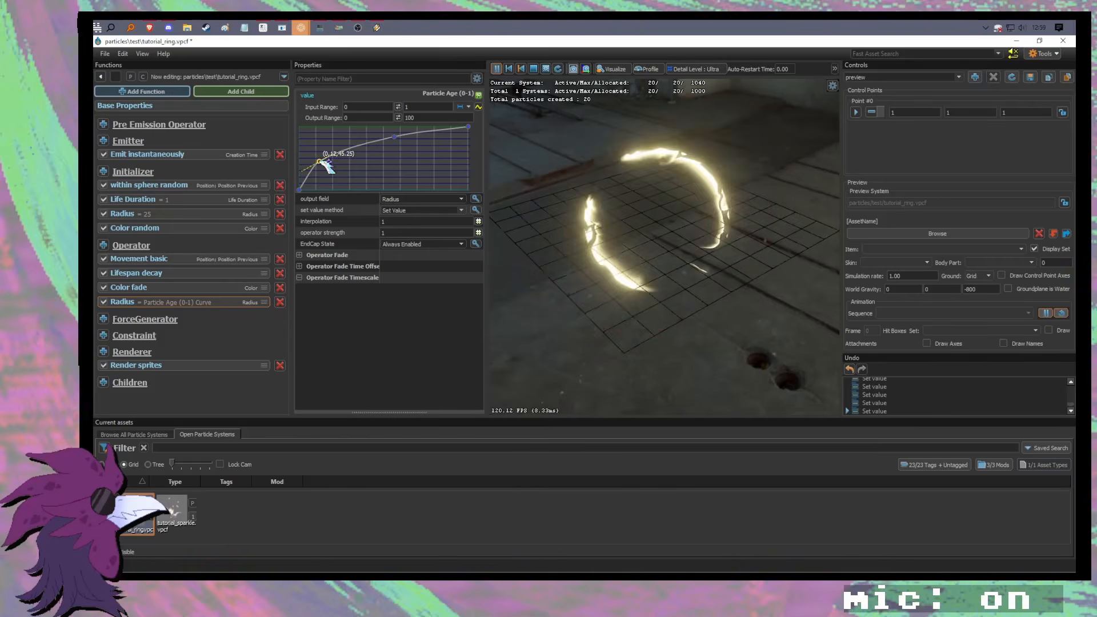
drag(394, 137, 388, 137)
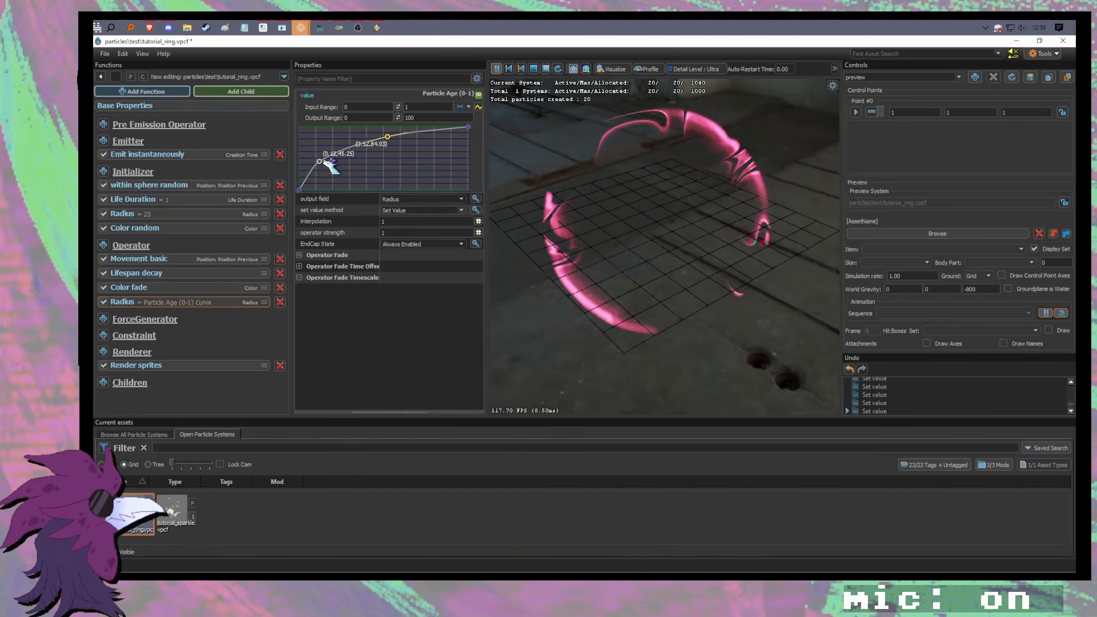
key(s)
drag(594, 229, 600, 220)
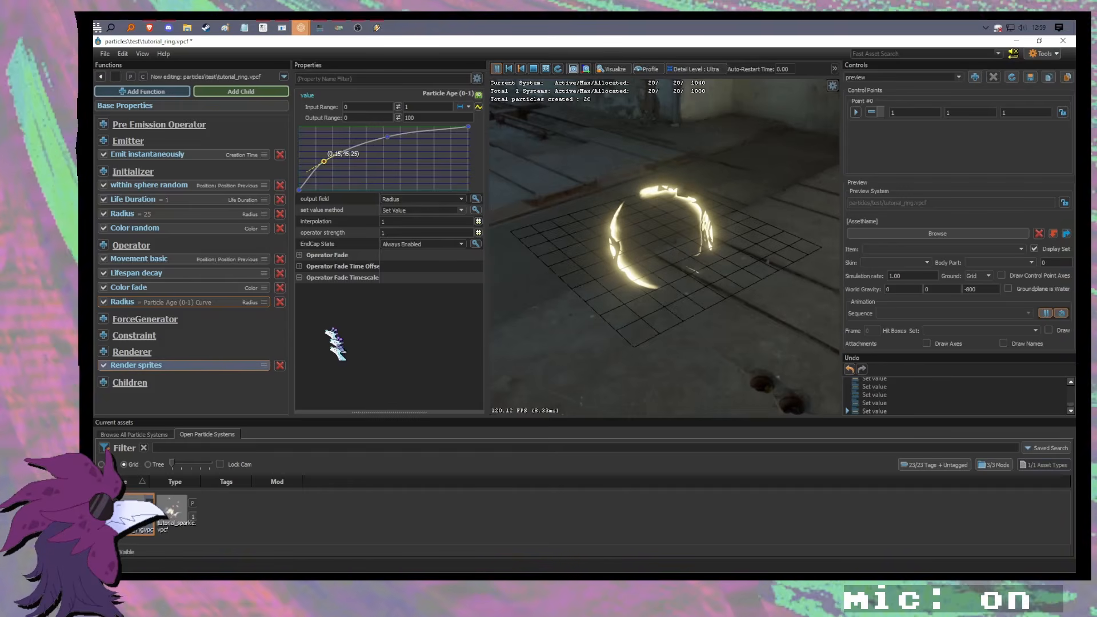
Step: Set the Color fade operator's colour to the saved custom blue (hue 252), and compare tutorial_ring with the tutorial_sparkle effect
click(194, 288)
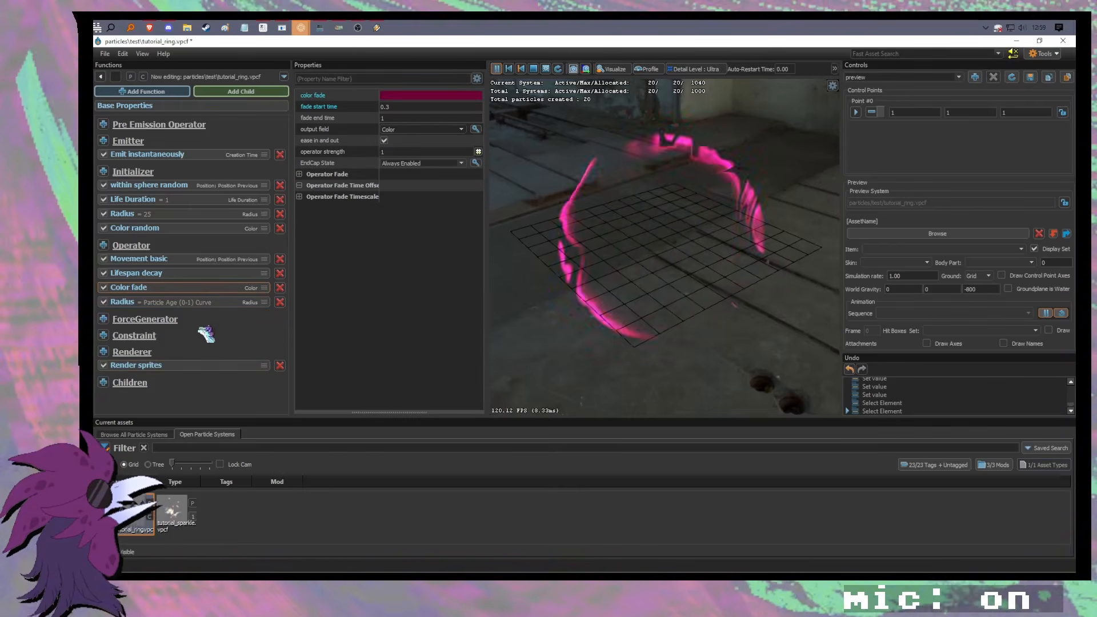
click(442, 96)
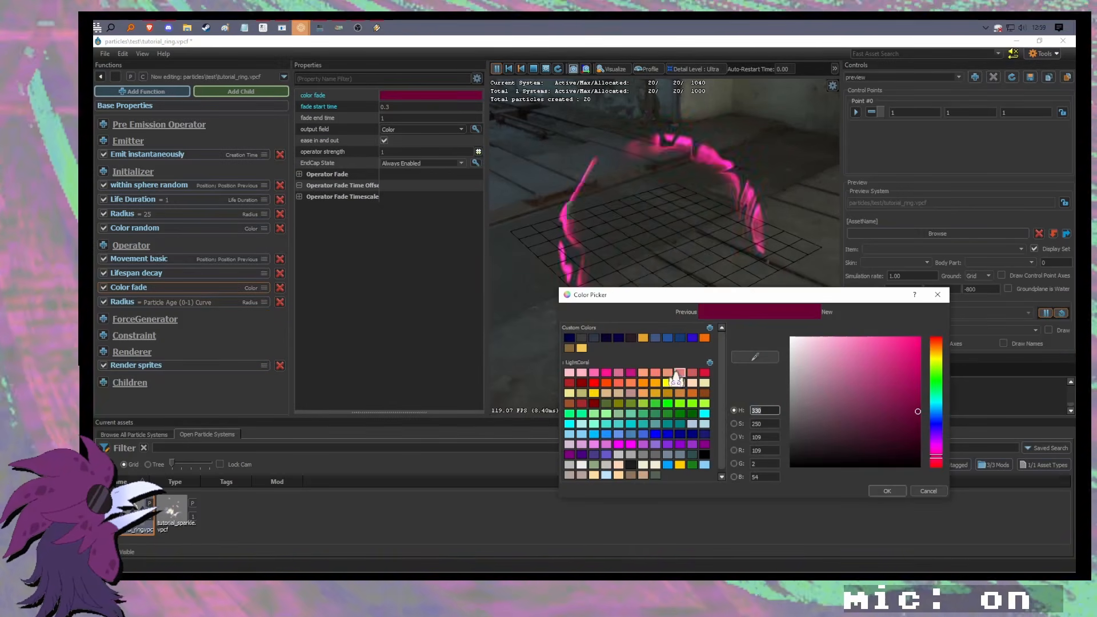
click(691, 338)
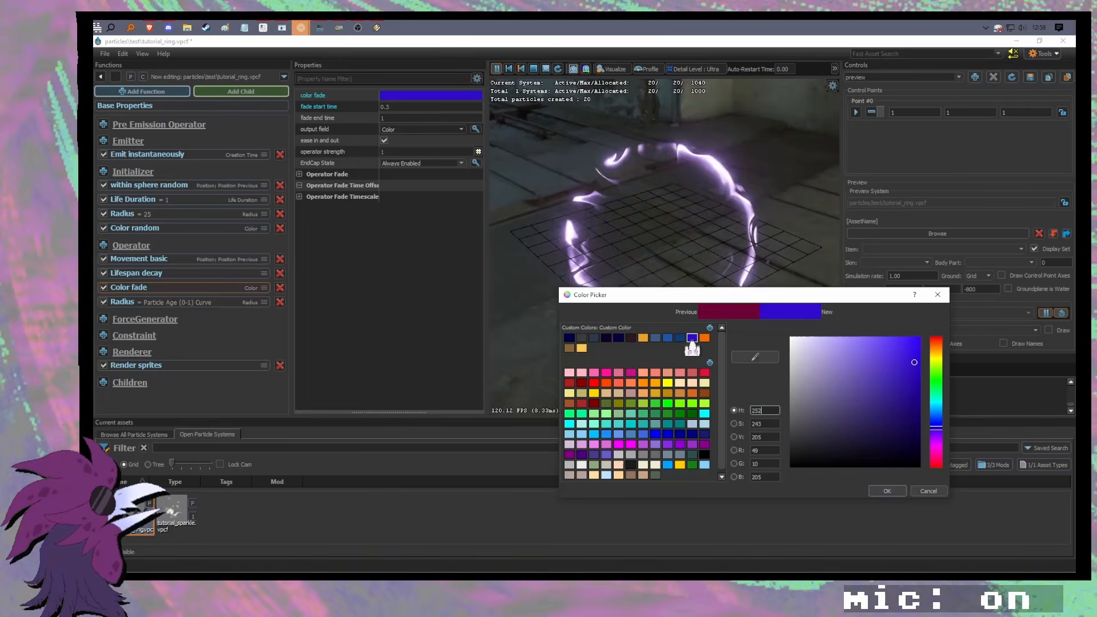
click(887, 491)
double_click(175, 511)
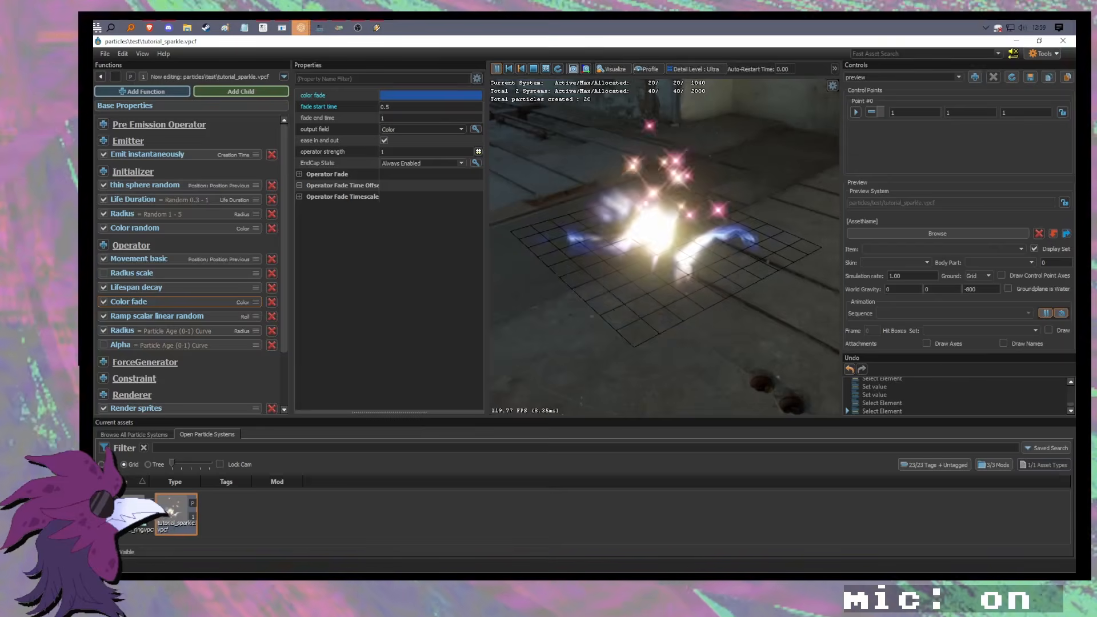
double_click(139, 513)
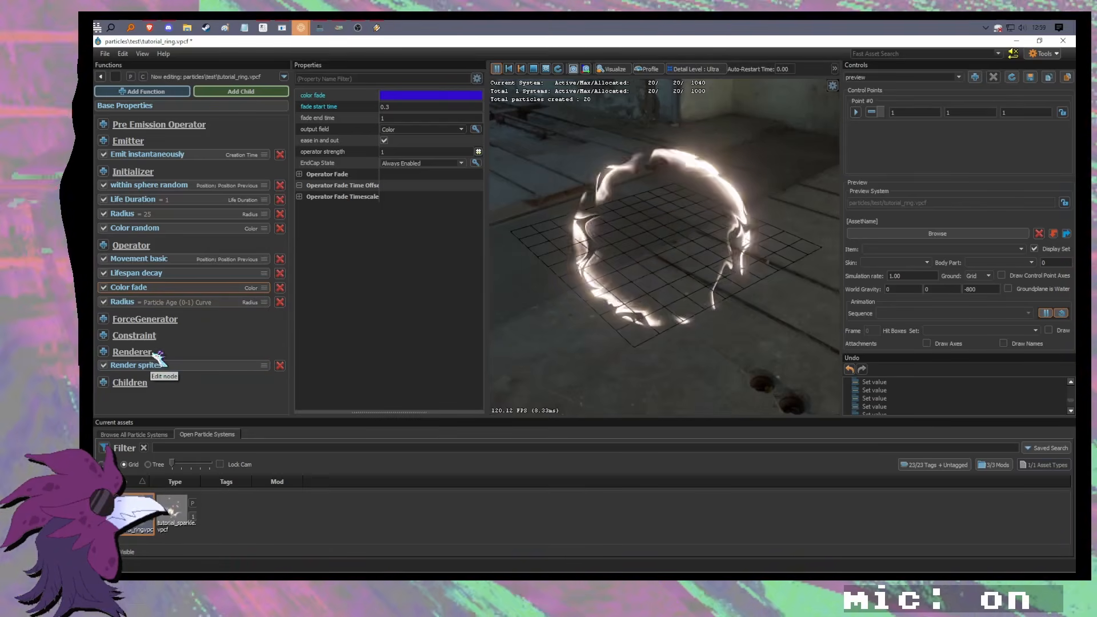
Step: Disable the Color random initializer and the Color fade operator
click(187, 229)
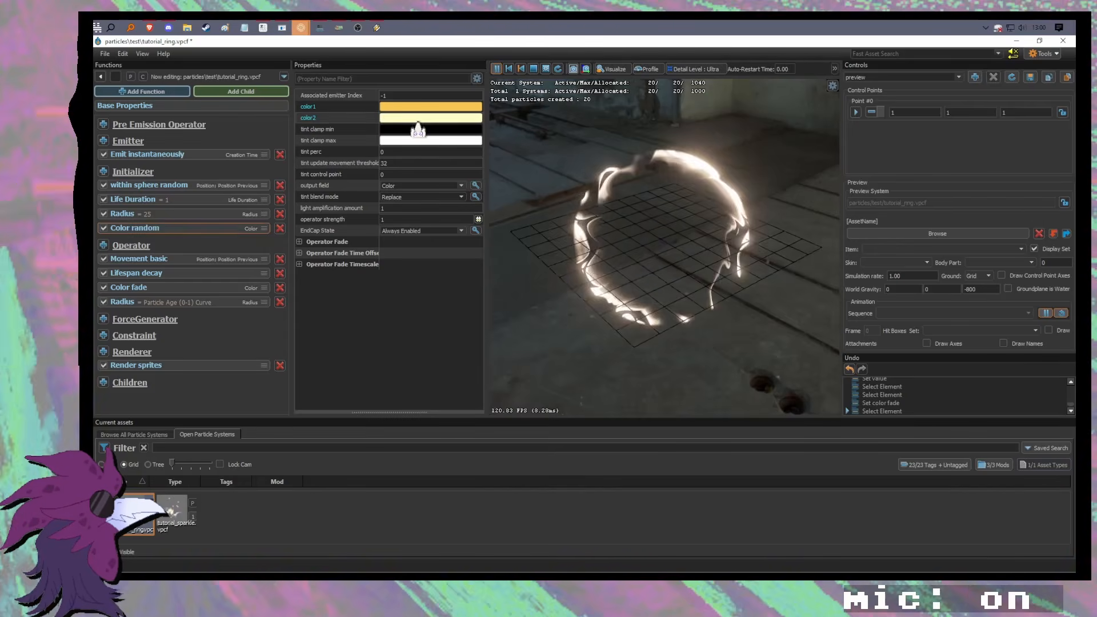
click(104, 228)
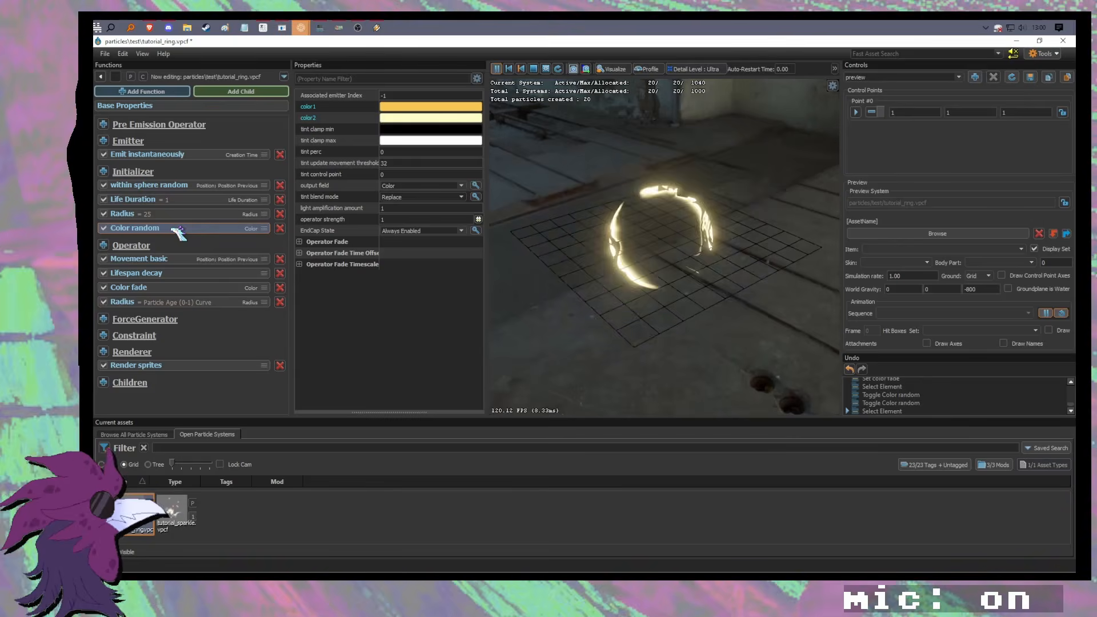
click(105, 228)
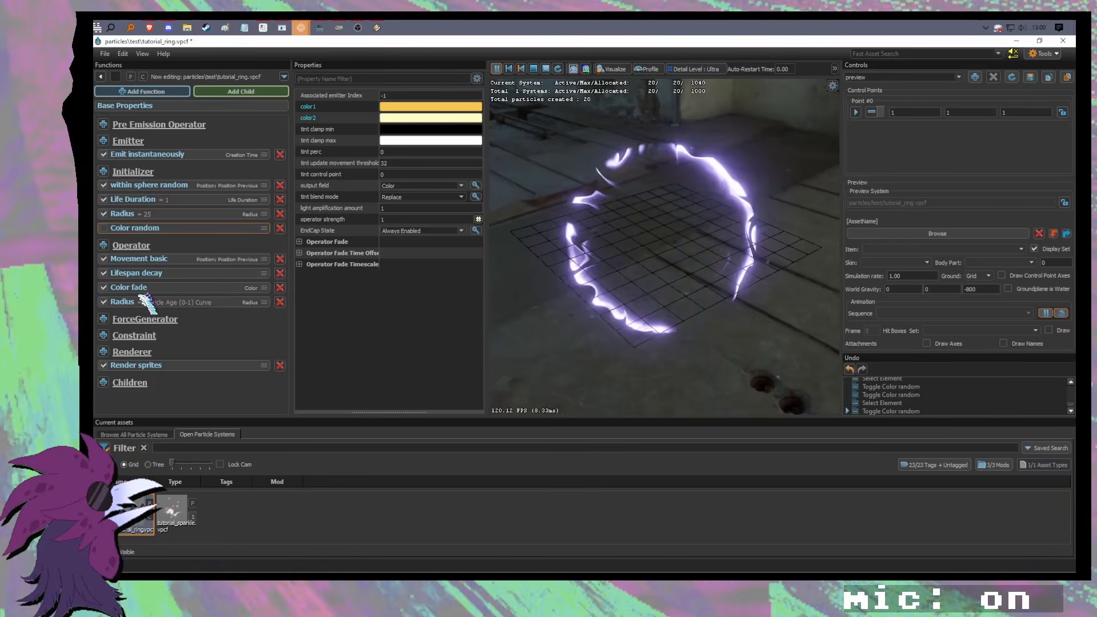
click(103, 287)
Step: Try a red Color in the effect's Base Properties
click(132, 106)
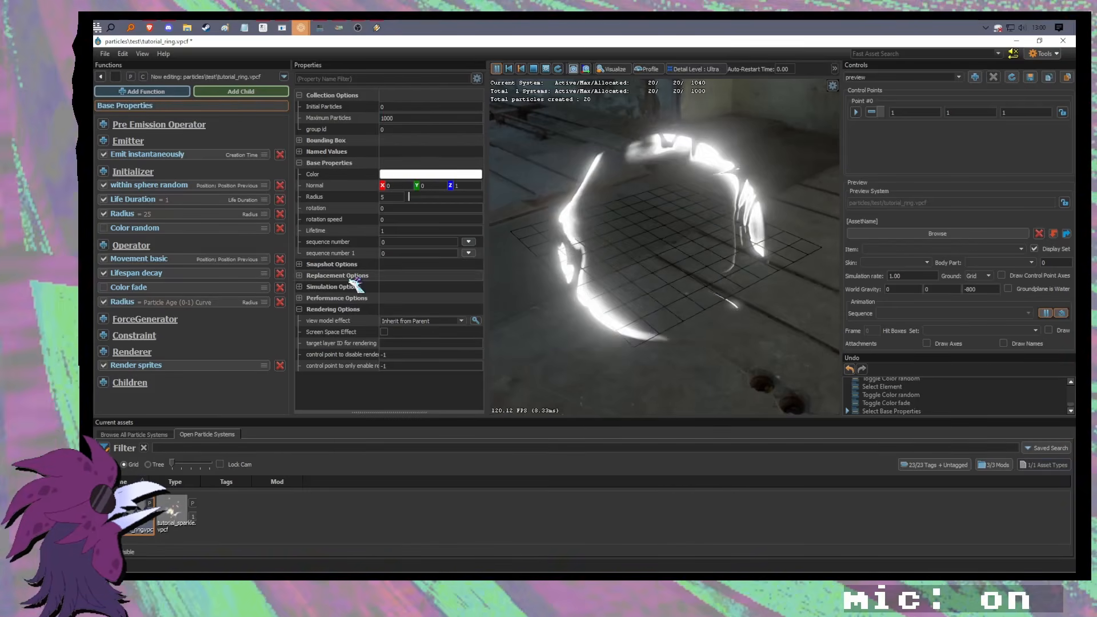
click(431, 175)
click(897, 373)
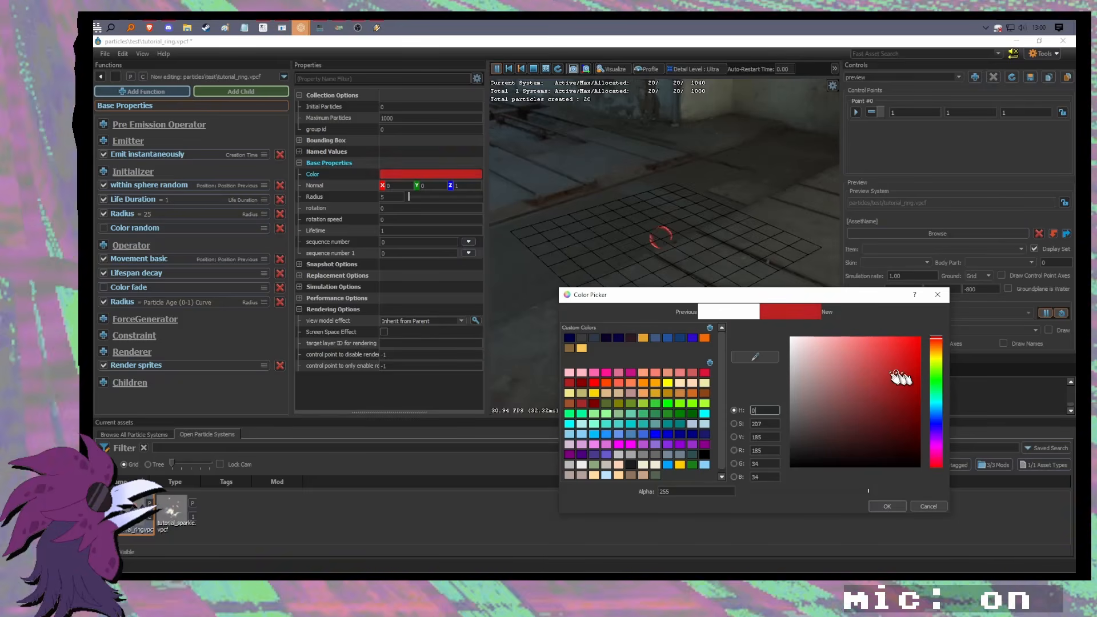
drag(895, 372, 878, 337)
click(932, 507)
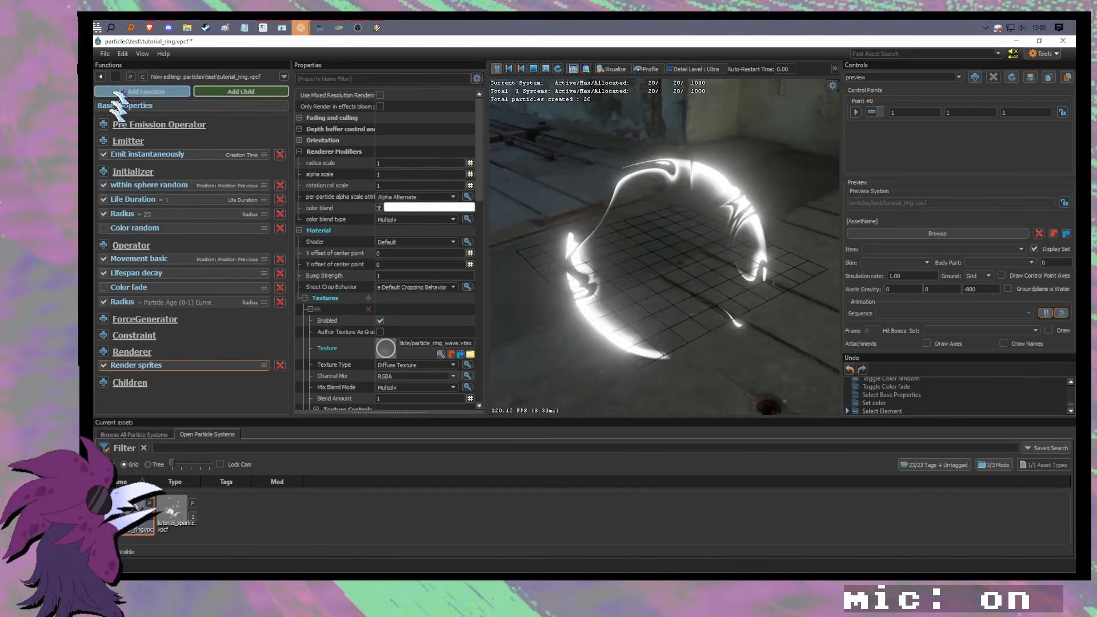
Step: Re-enable Color random and set the color blend of Render sprites to a fully saturated turquoise green with hue 165
click(104, 228)
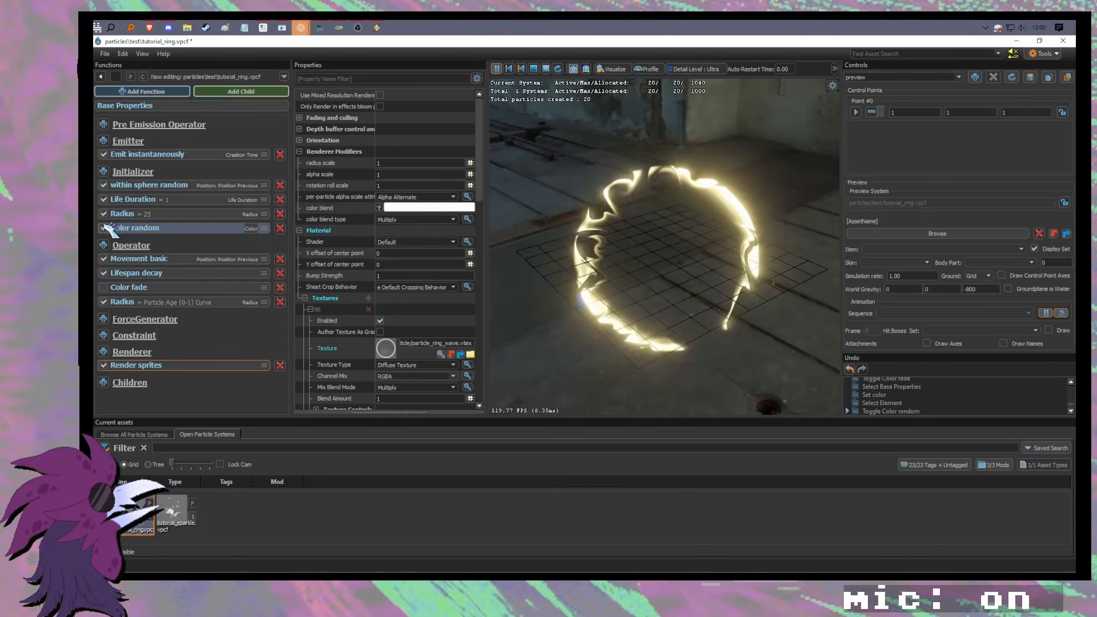
click(409, 207)
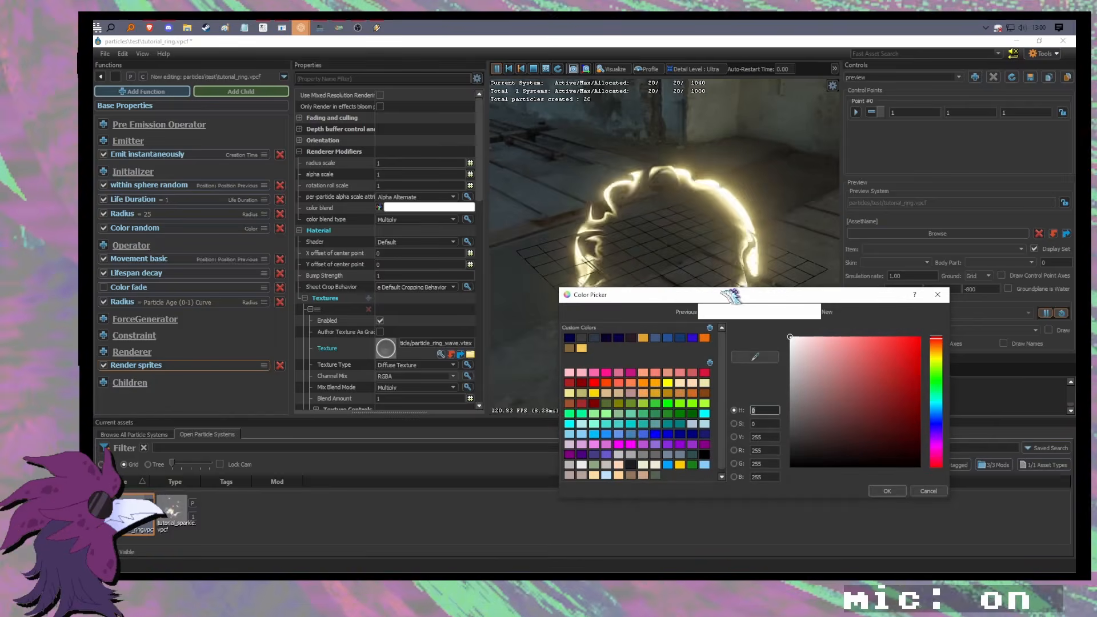
drag(731, 295, 303, 340)
click(250, 385)
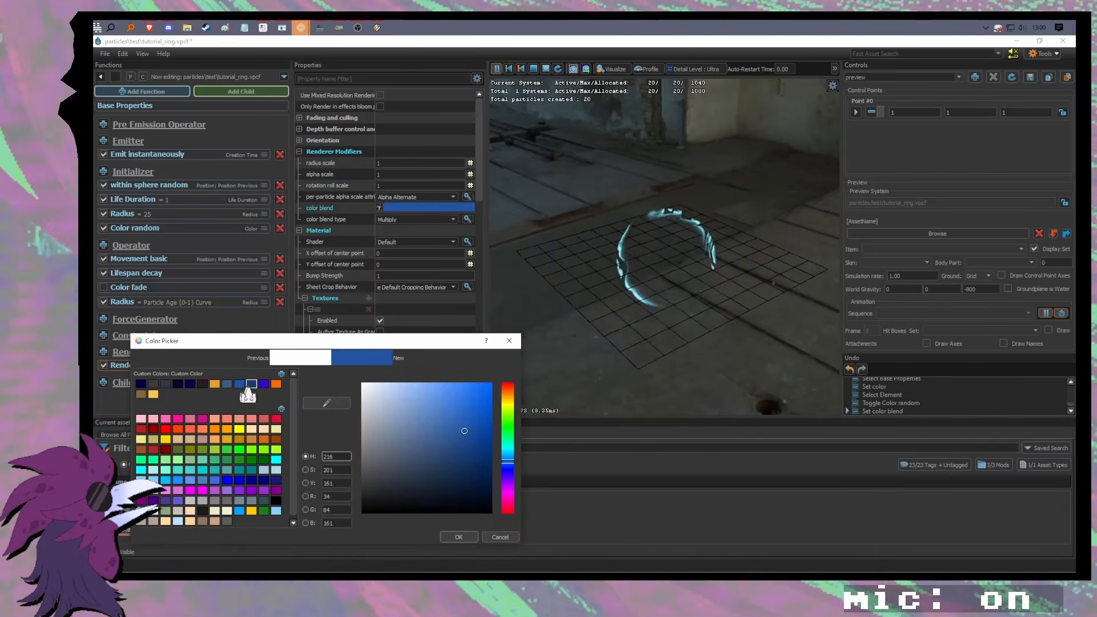
mouse_move(393, 411)
mouse_down()
mouse_move(462, 347)
mouse_move(448, 411)
mouse_move(498, 379)
mouse_up()
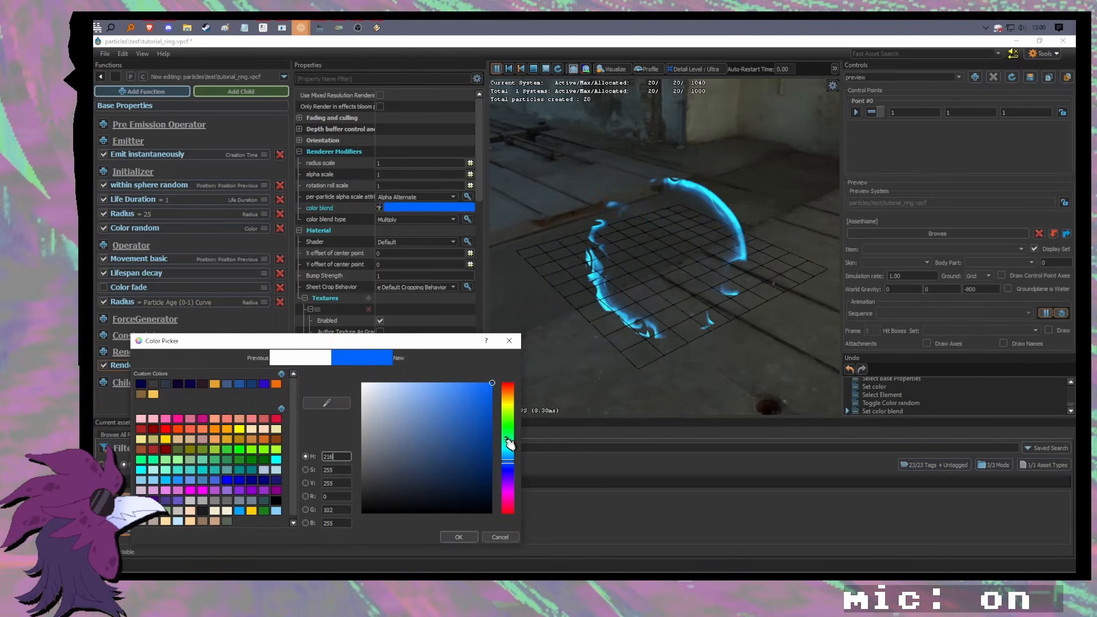
mouse_move(507, 440)
mouse_down()
mouse_move(513, 399)
mouse_move(513, 454)
mouse_up()
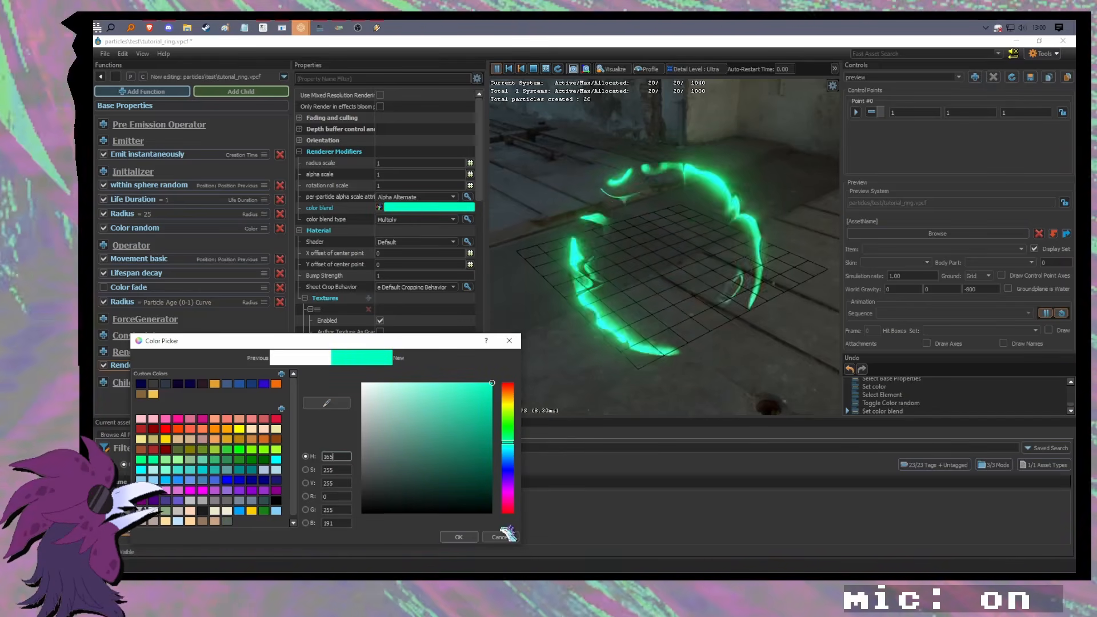
click(460, 537)
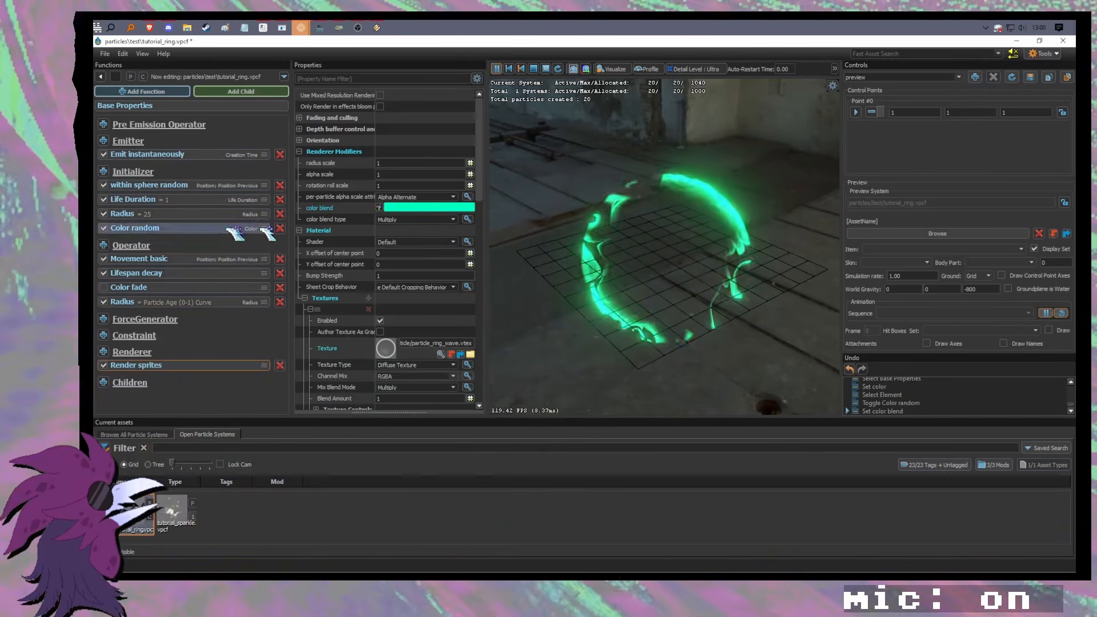
Step: Set Color random's color1 to crimson and color2 to a fully saturated orange
click(170, 228)
click(430, 106)
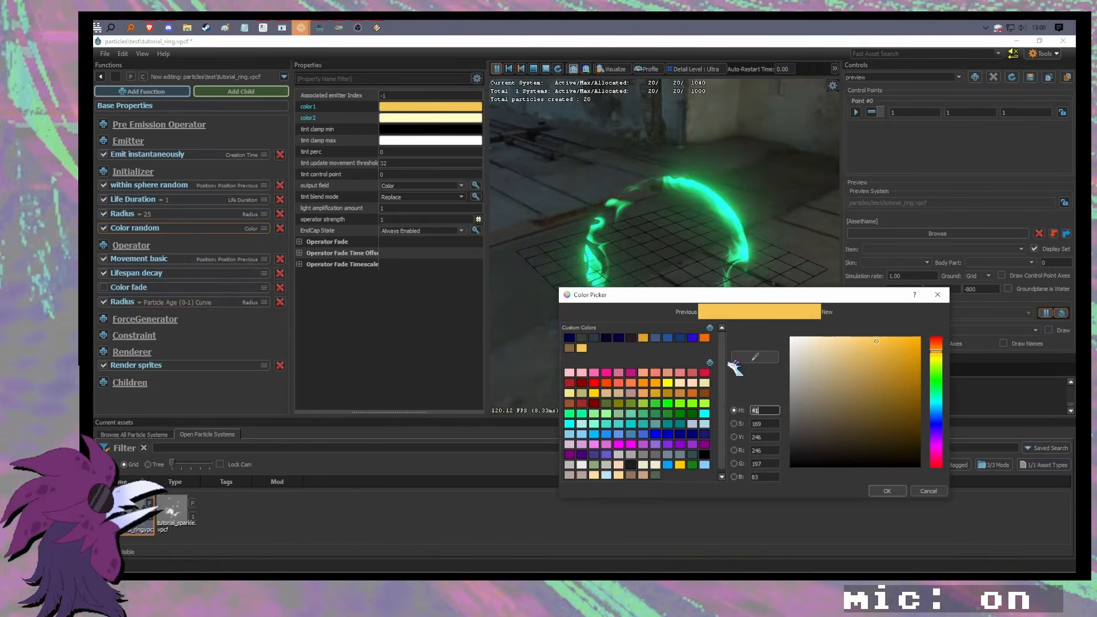
click(705, 373)
click(886, 491)
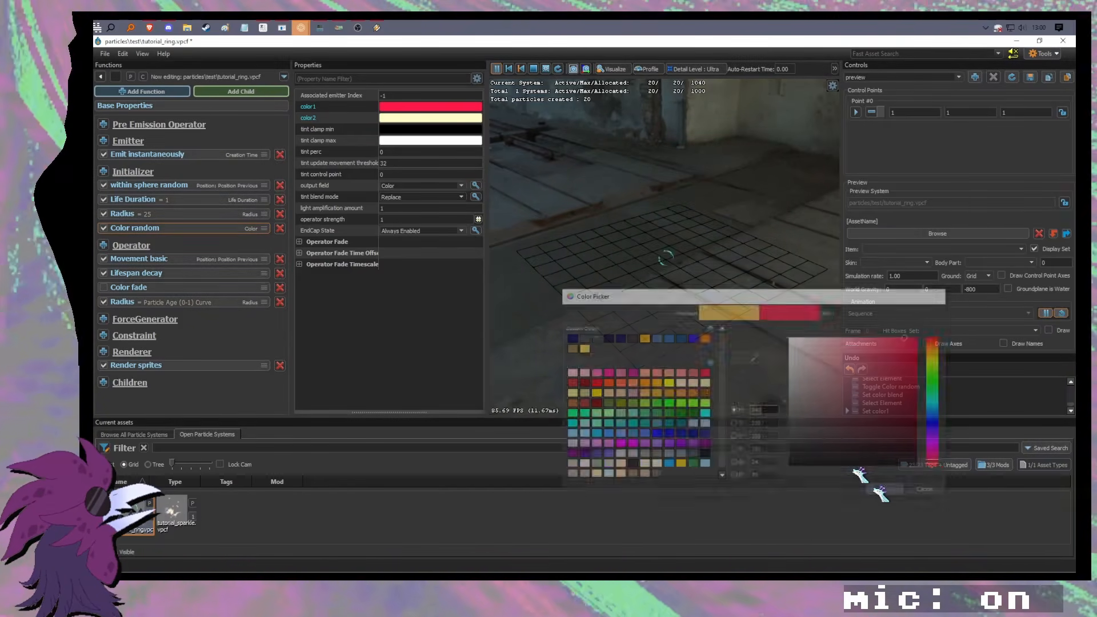
click(431, 116)
click(936, 344)
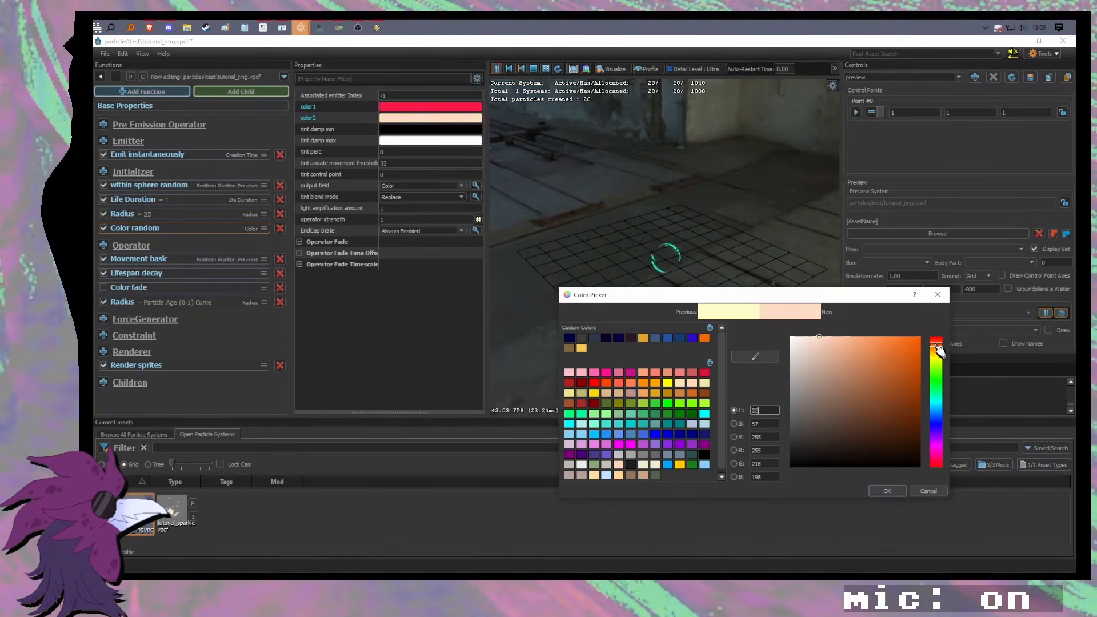
drag(901, 355, 924, 330)
click(887, 491)
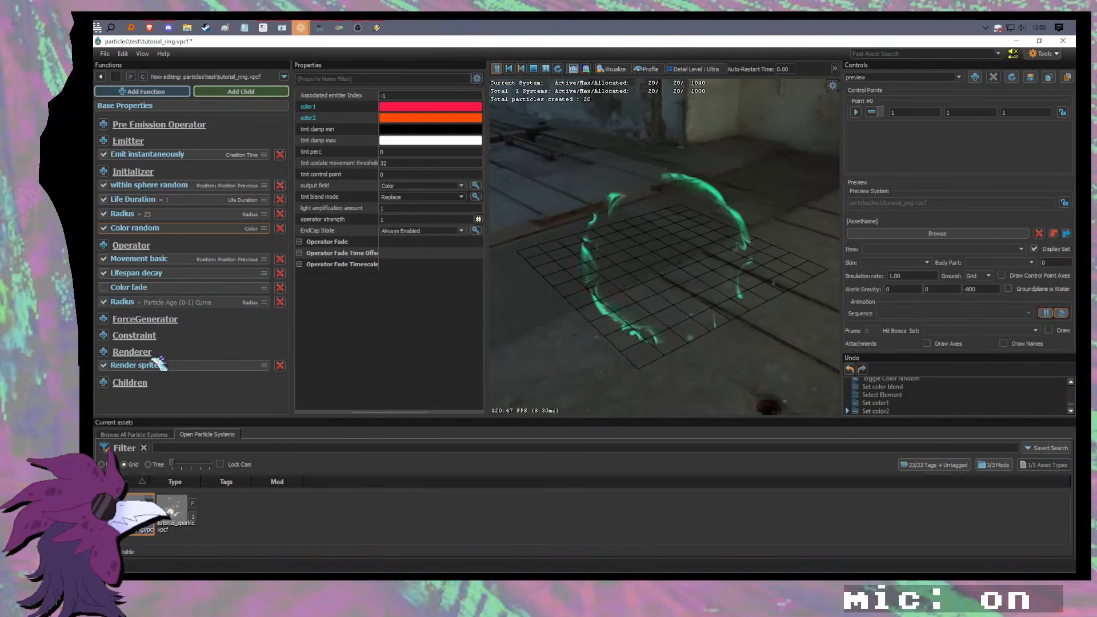
Step: Try a light blue and a lime green color blend on Render sprites
click(449, 209)
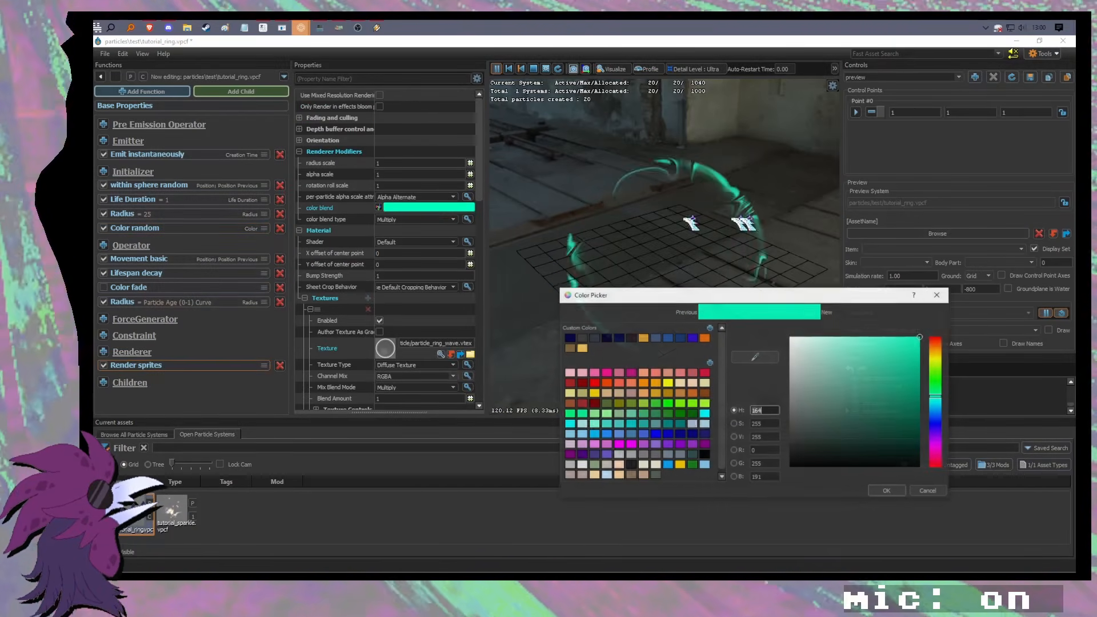
drag(761, 294, 303, 330)
drag(473, 432, 473, 433)
drag(427, 400, 401, 349)
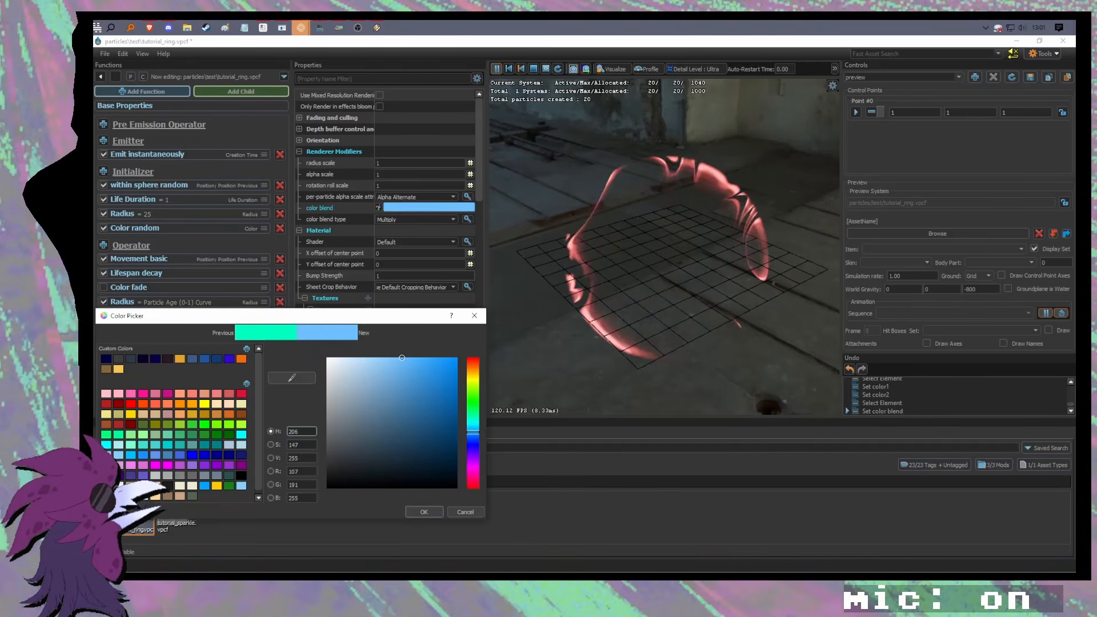
drag(395, 317, 451, 315)
drag(530, 430, 533, 393)
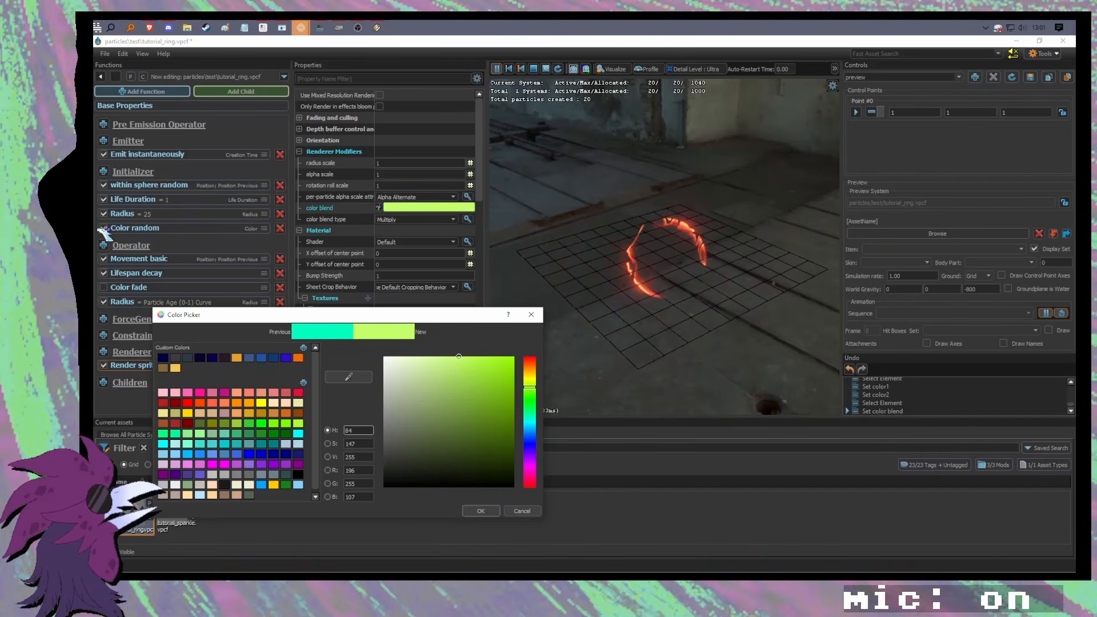
click(522, 510)
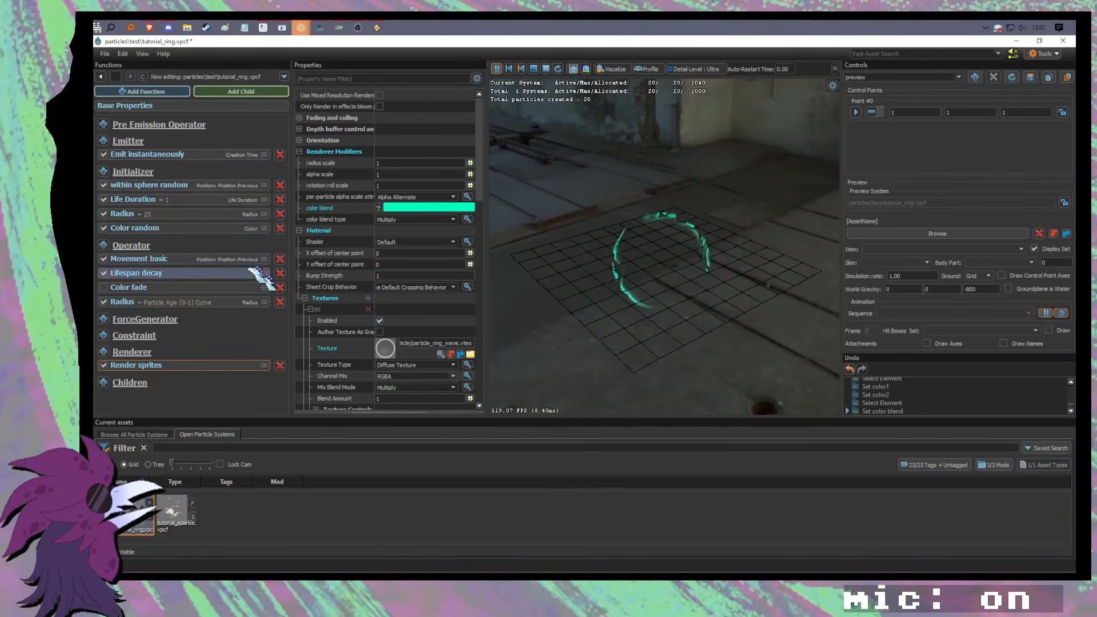
Step: Disable the Color random initializer and re-enable the Color fade operator
click(167, 228)
click(104, 228)
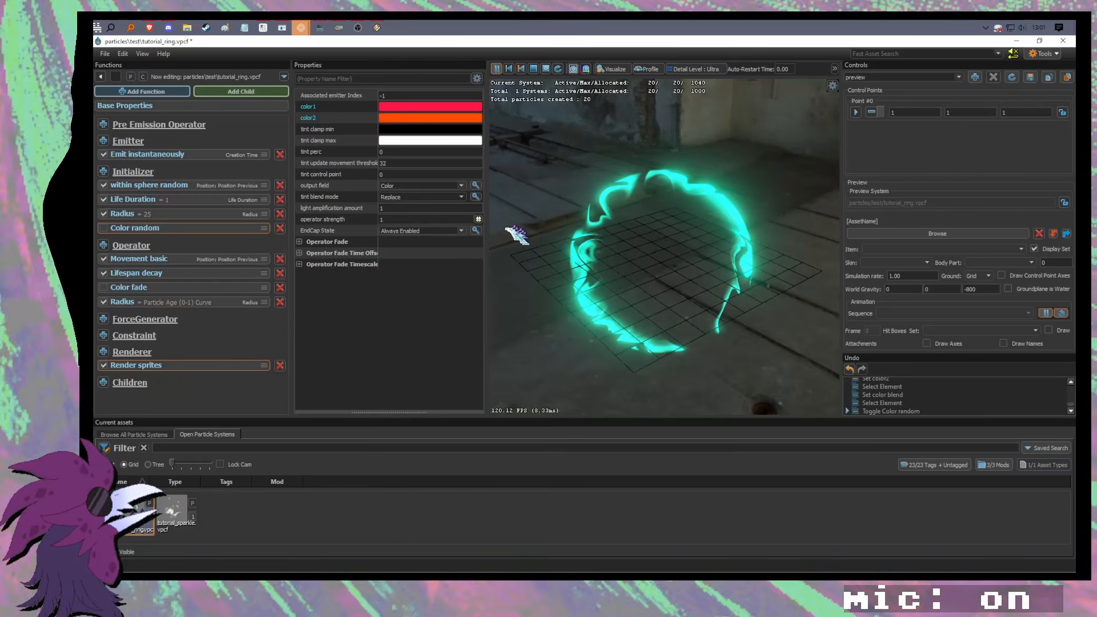
drag(529, 260, 509, 254)
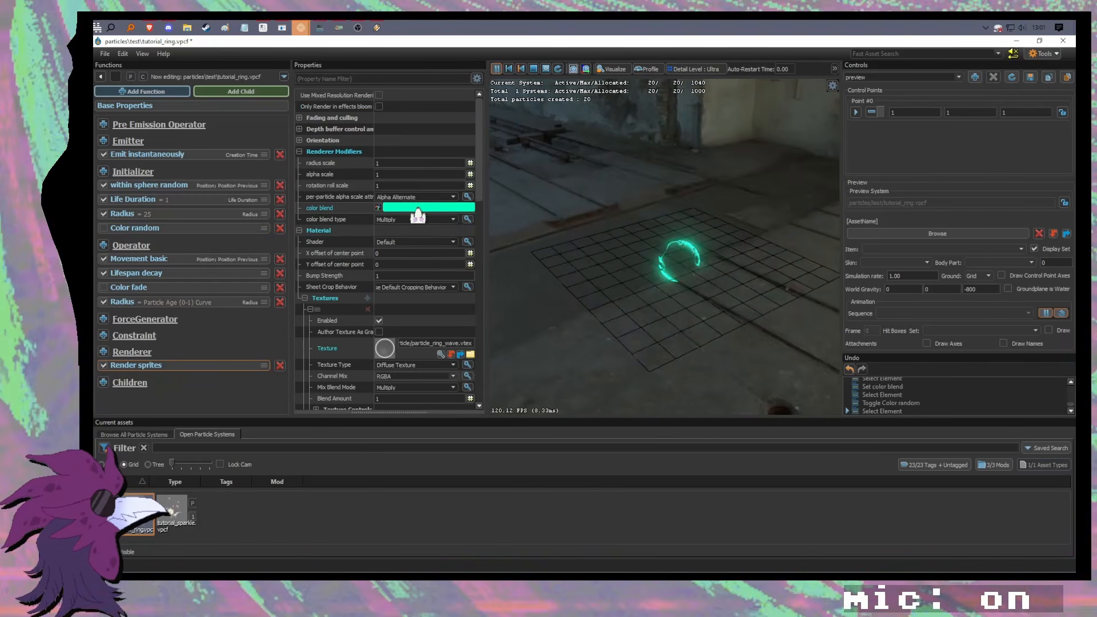
click(374, 210)
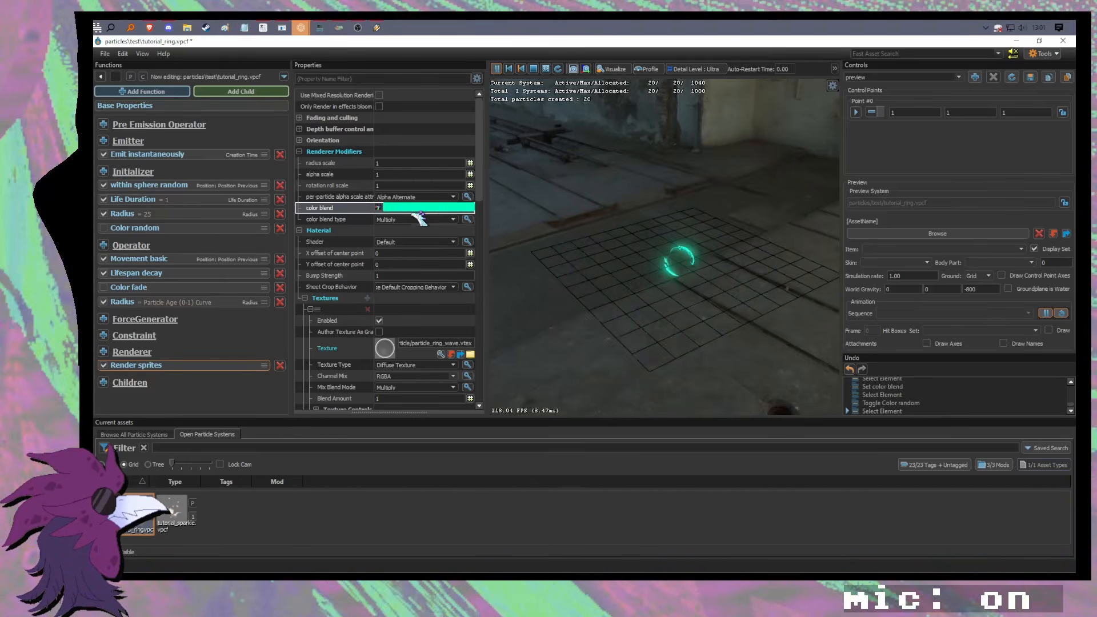
click(104, 288)
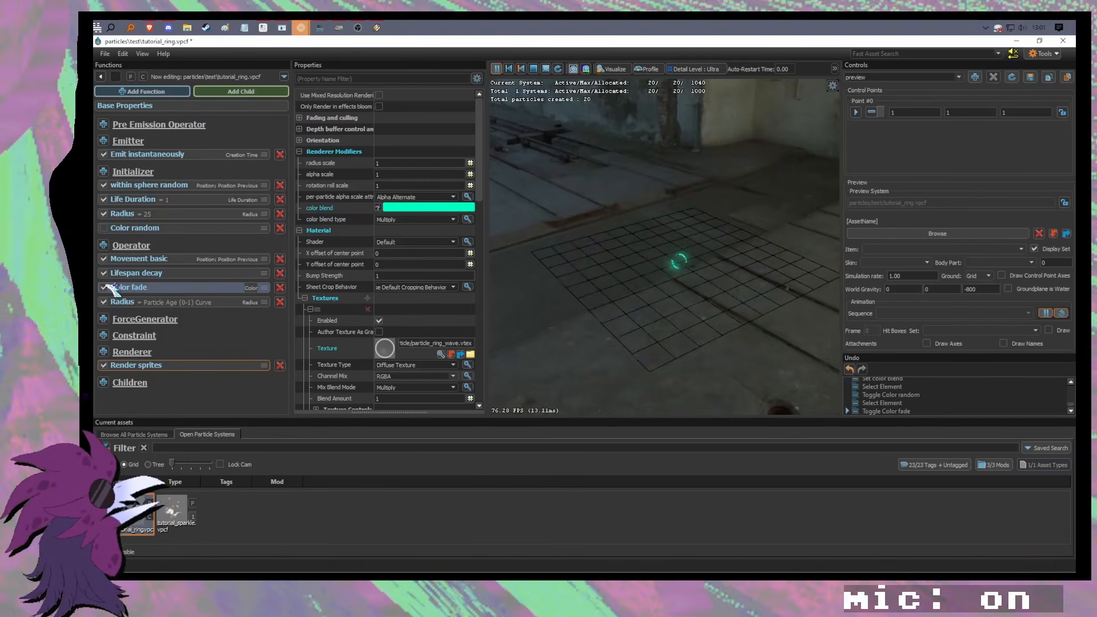
Step: Try a light salmon and a pale yellow color blend on Render sprites
click(417, 210)
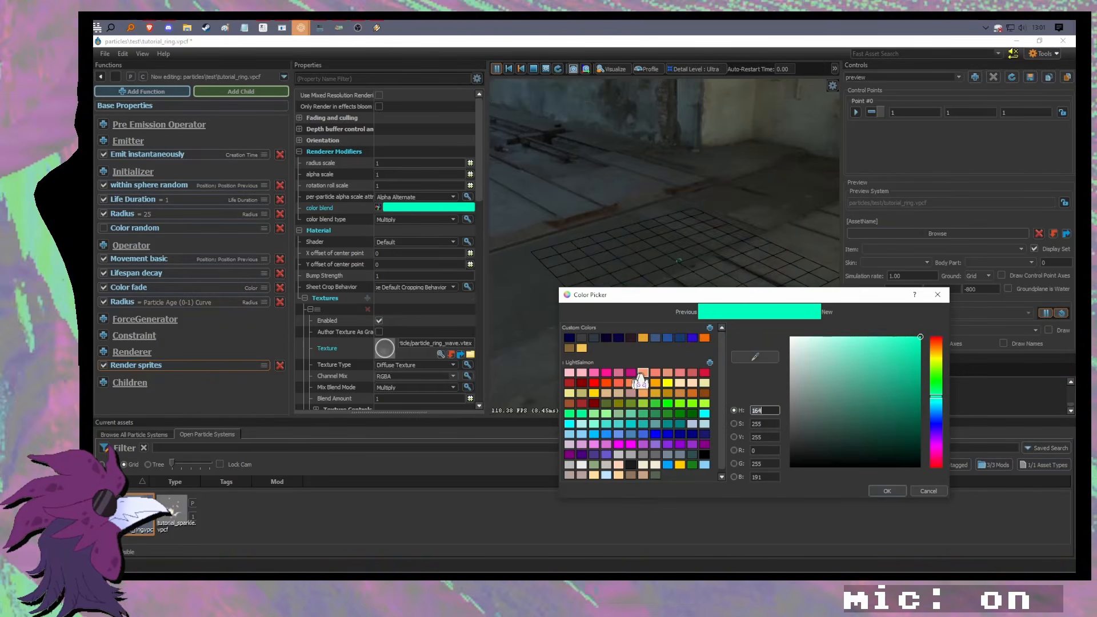
click(643, 374)
drag(935, 344, 940, 355)
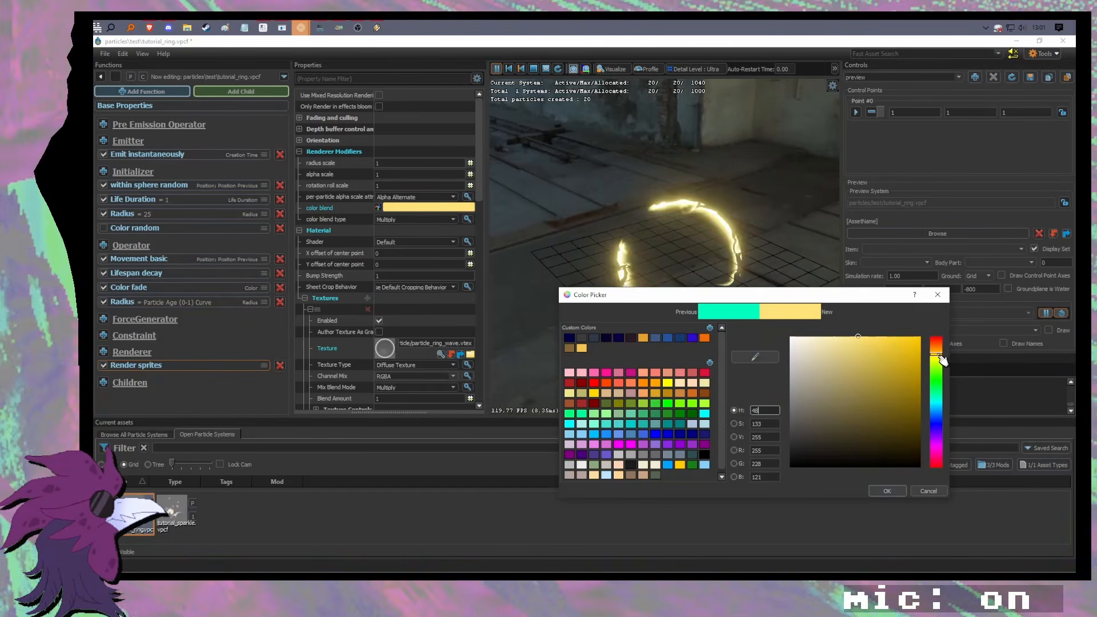
click(929, 491)
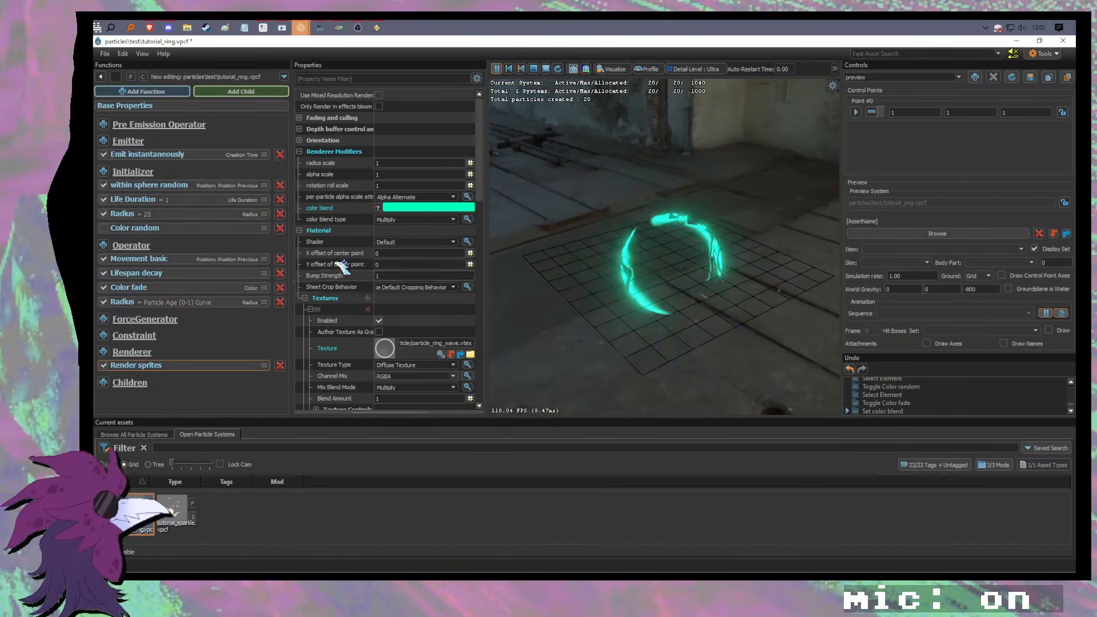
Step: Reset the color blend on Render sprites to white
click(401, 208)
drag(846, 356, 791, 337)
click(888, 491)
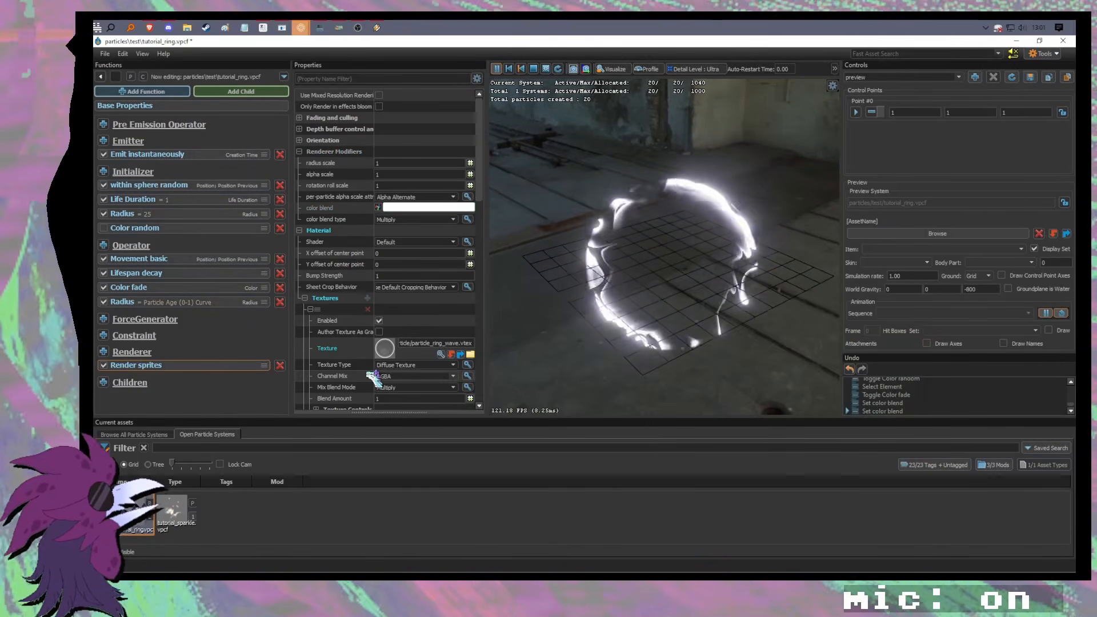
Step: Re-enable the Color random initializer and set its color1 to the golden orange custom color
click(177, 302)
click(172, 288)
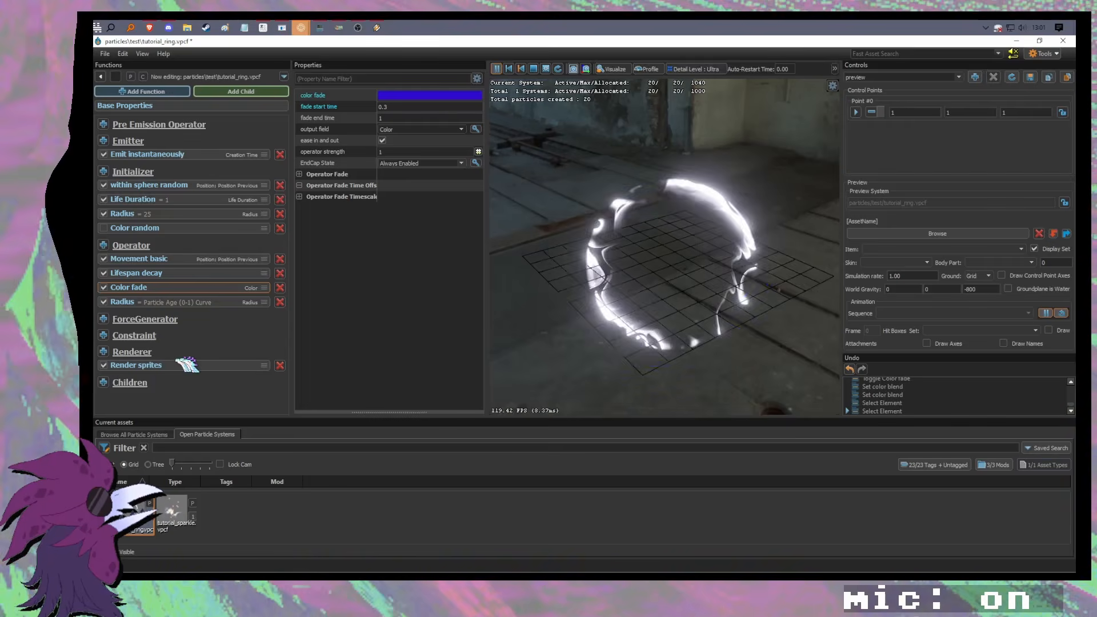
click(107, 229)
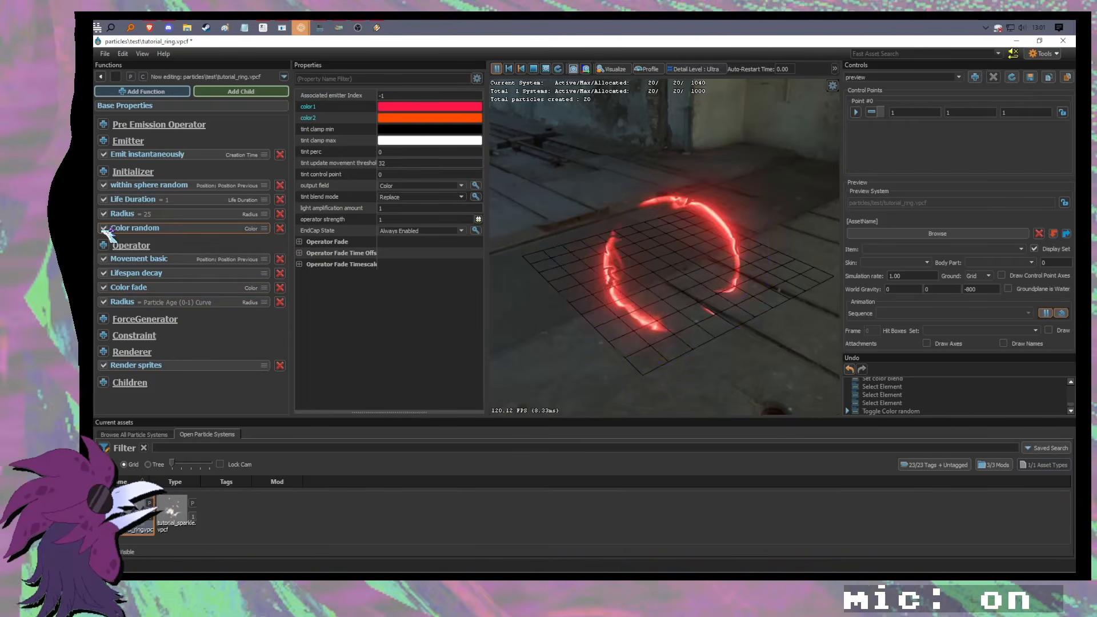
click(454, 107)
double_click(643, 338)
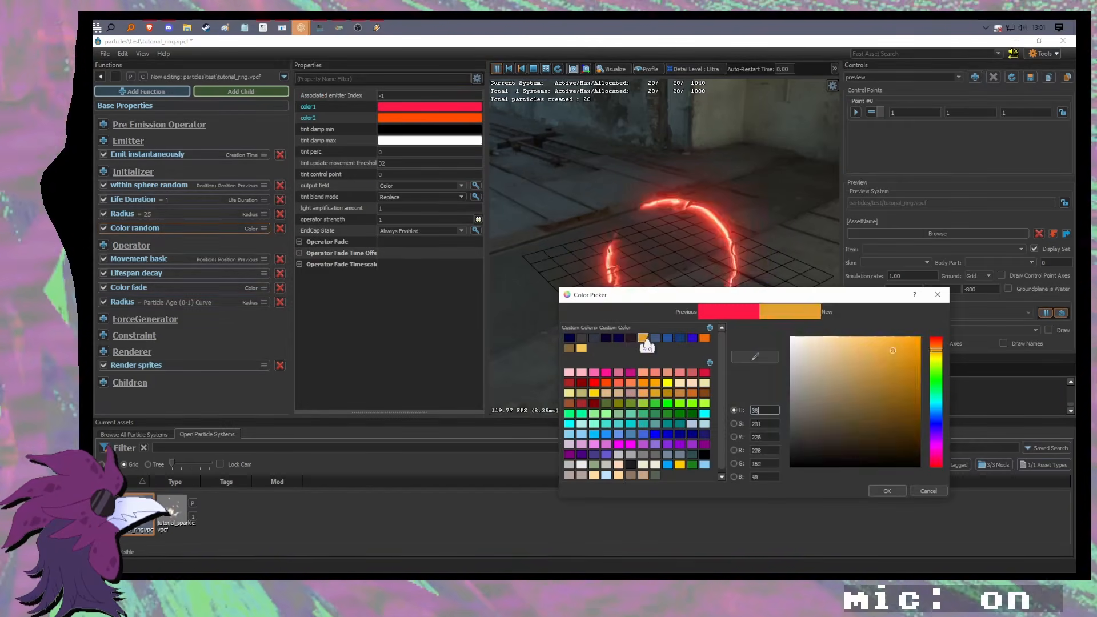
Step: Try a pink color2 on Color random before setting it to the light golden yellow custom color
click(444, 118)
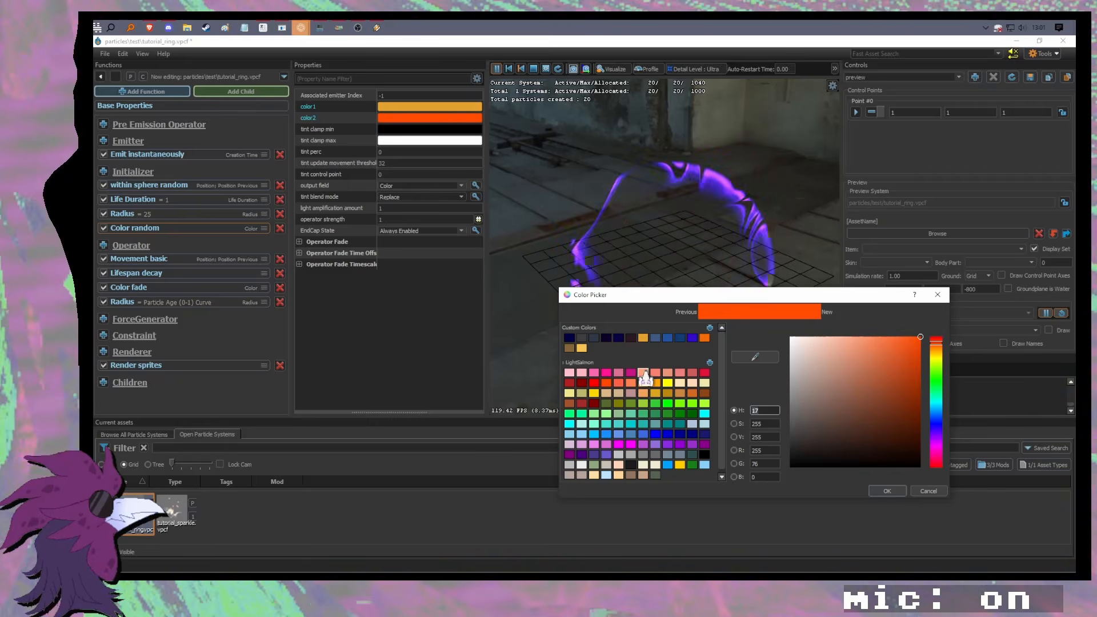
double_click(618, 373)
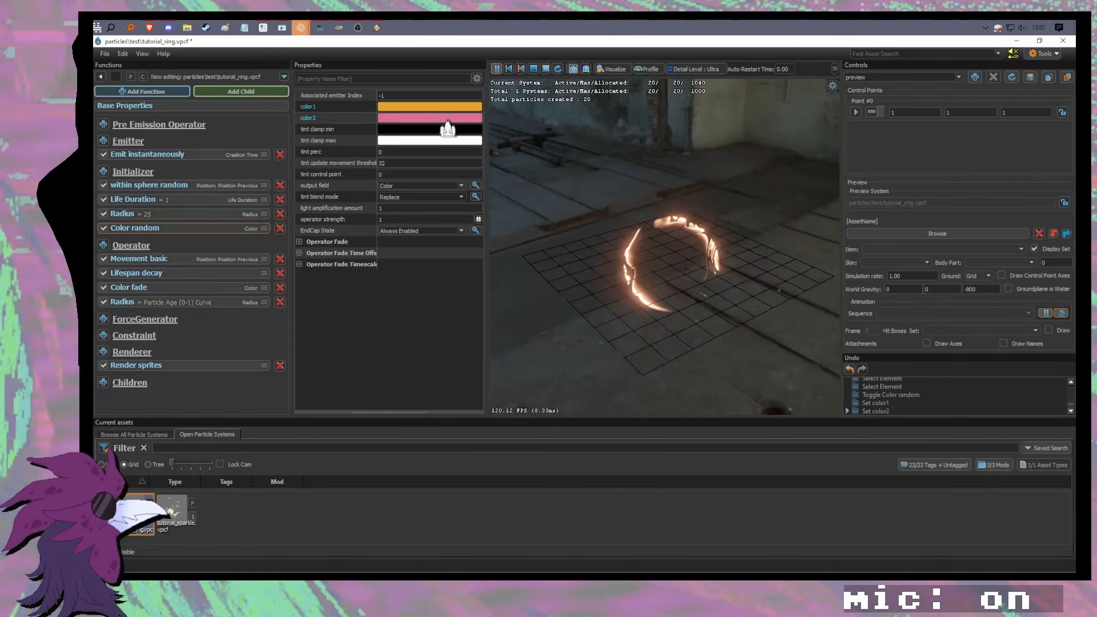
click(448, 118)
double_click(594, 353)
key(ctrl+s)
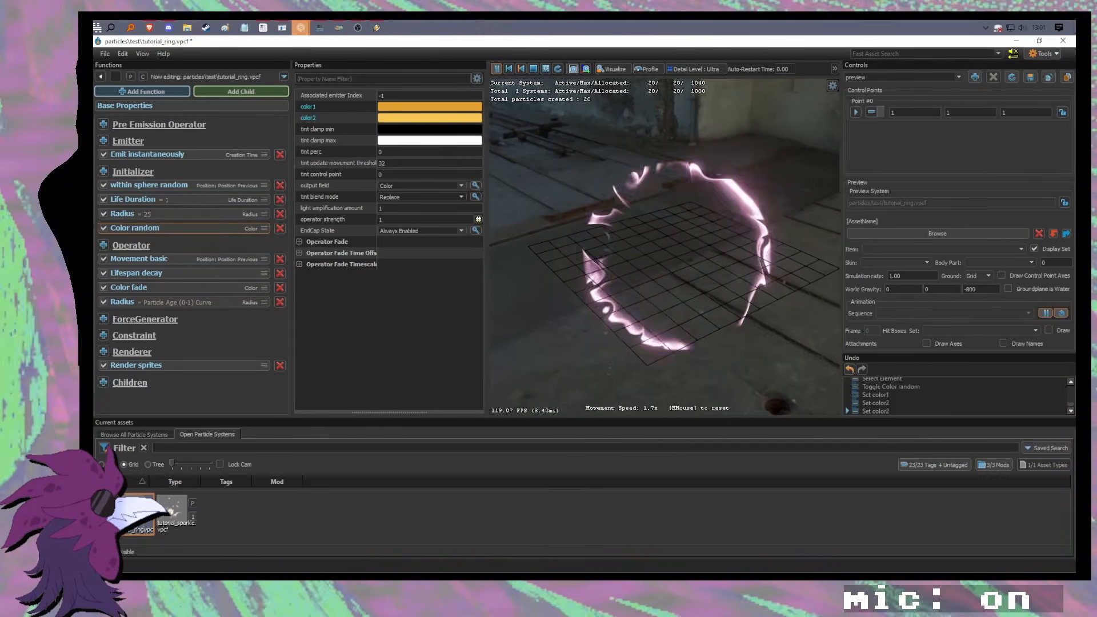
Step: Try an Infinite Zoom Scale multiplier of 1 and a Distortion Amount of 2 on the UV distortion texture of Render sprites
click(172, 365)
scroll(421, 354, down, 5)
scroll(451, 319, down, 3)
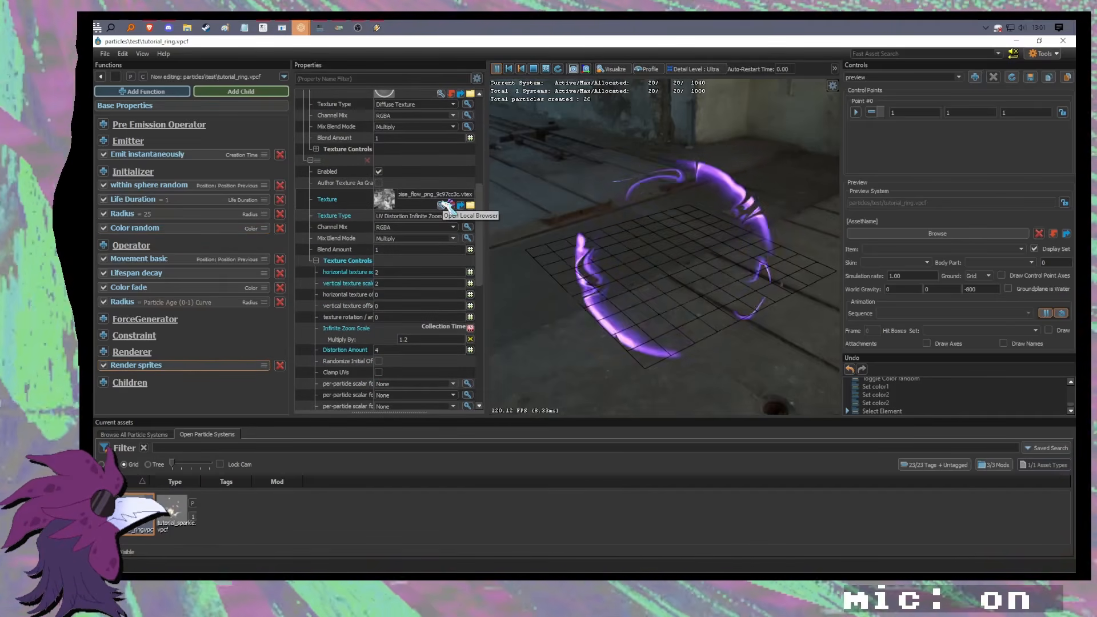
double_click(405, 339)
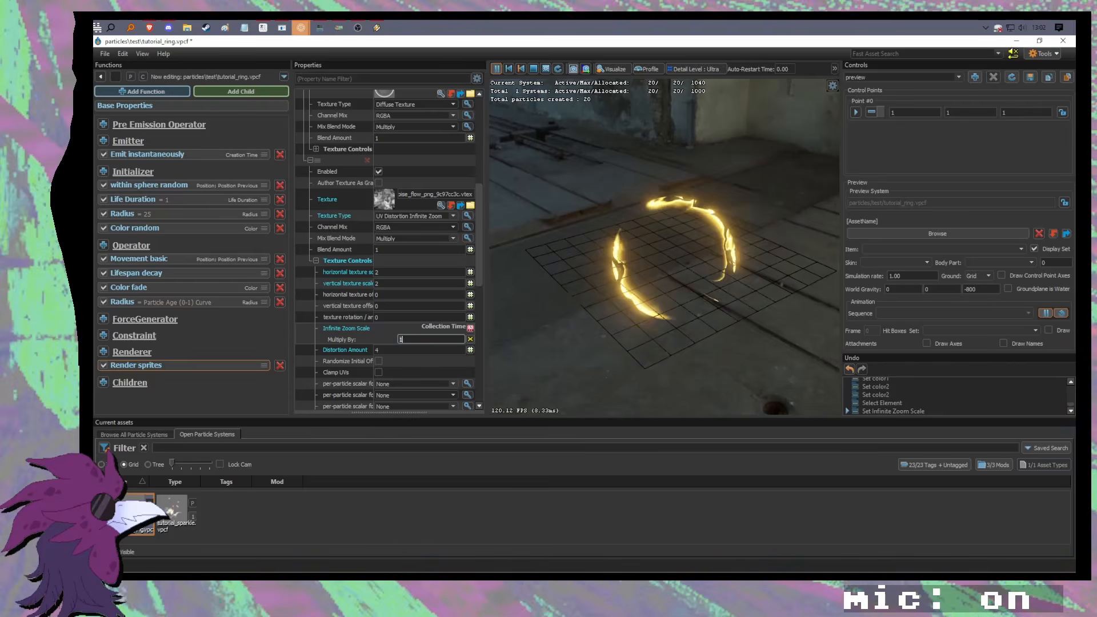
text(1)
key(Tab)
text(2)
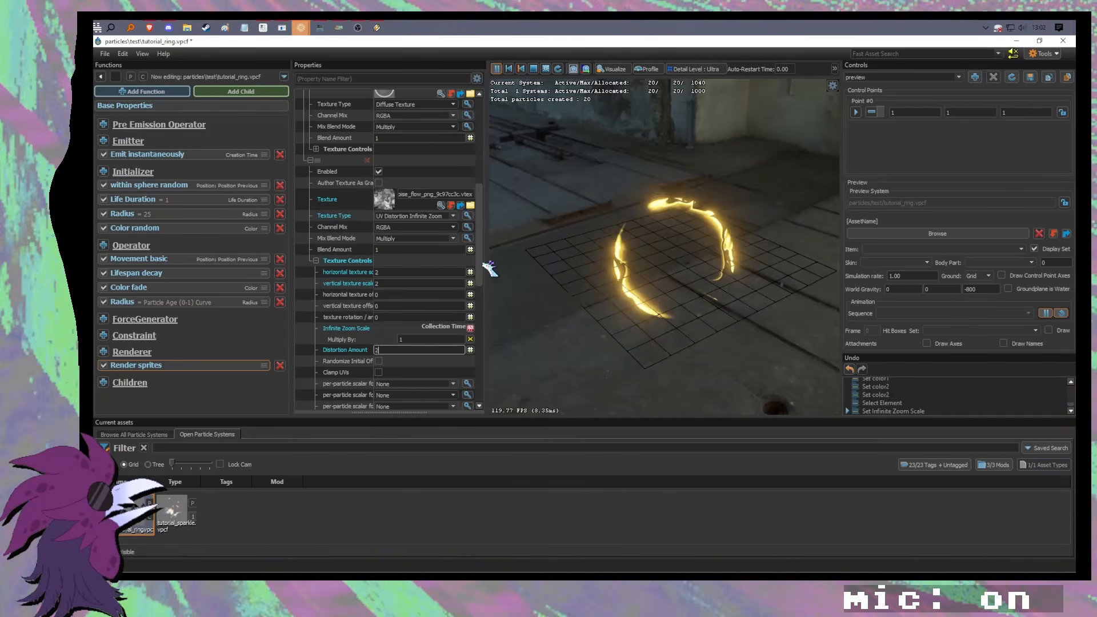
key(Tab)
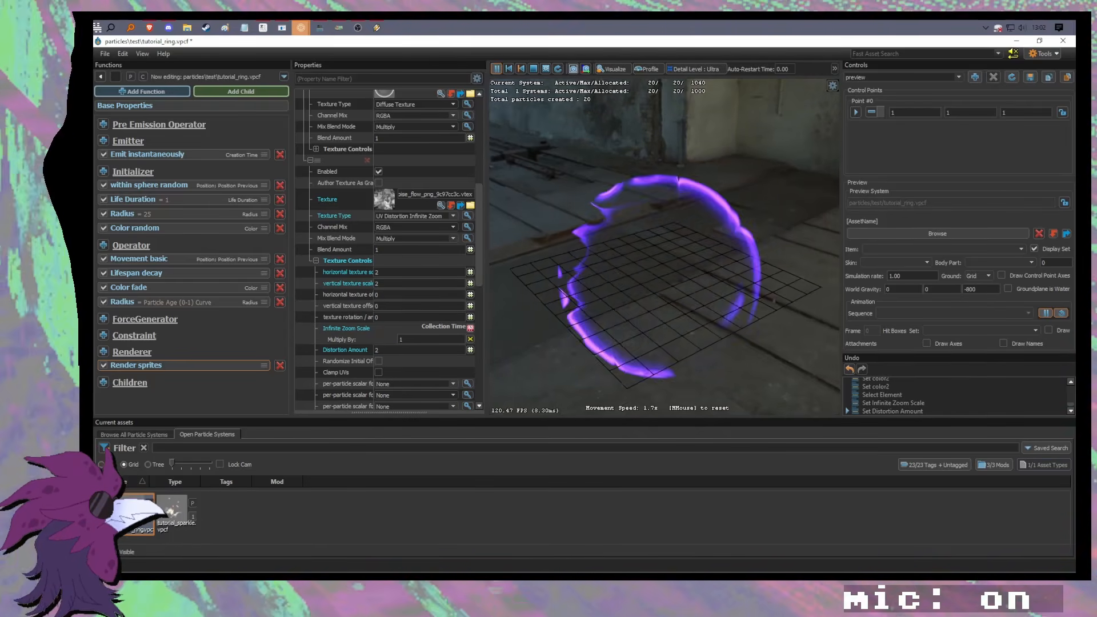
Step: Set the distortion texture's horizontal and vertical scales and Distortion Amount to 1, with an Infinite Zoom Scale multiplier of 0.3
key(Tab)
text(1)
key(Tab)
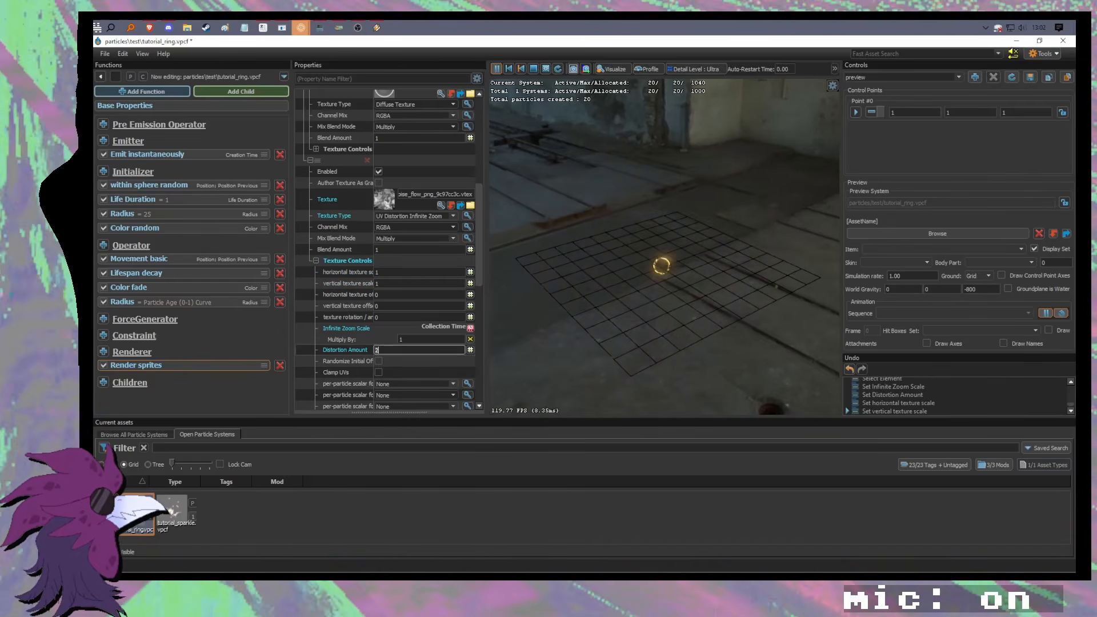
text(1)
click(429, 339)
text(0.2)
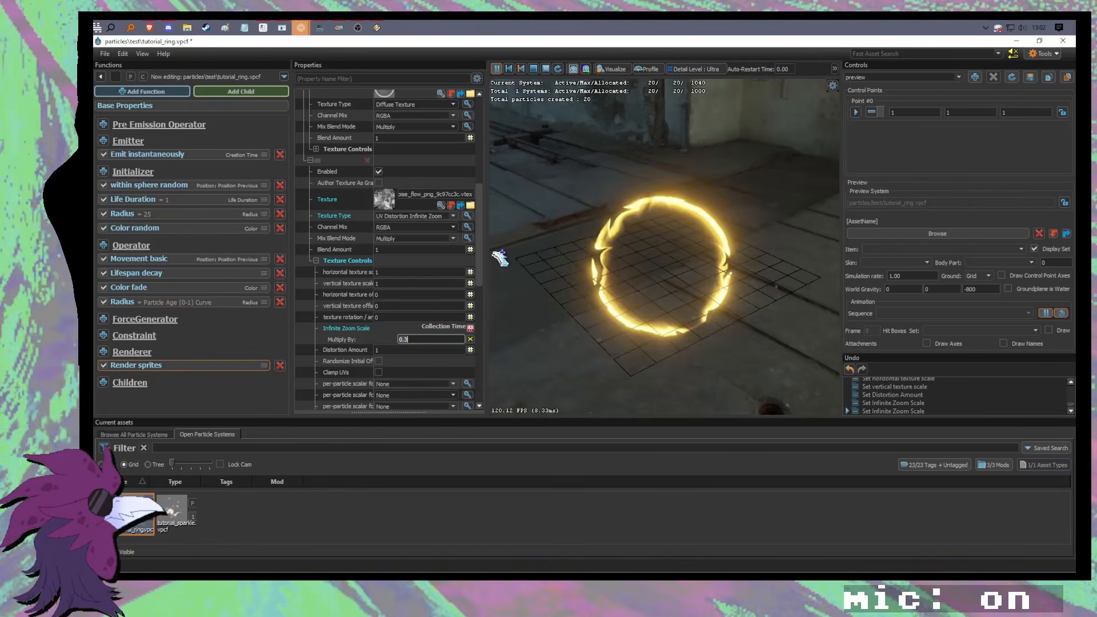
Step: Set the overbright factor of Render sprites to 3 as a literal float
drag(485, 256, 484, 346)
click(388, 304)
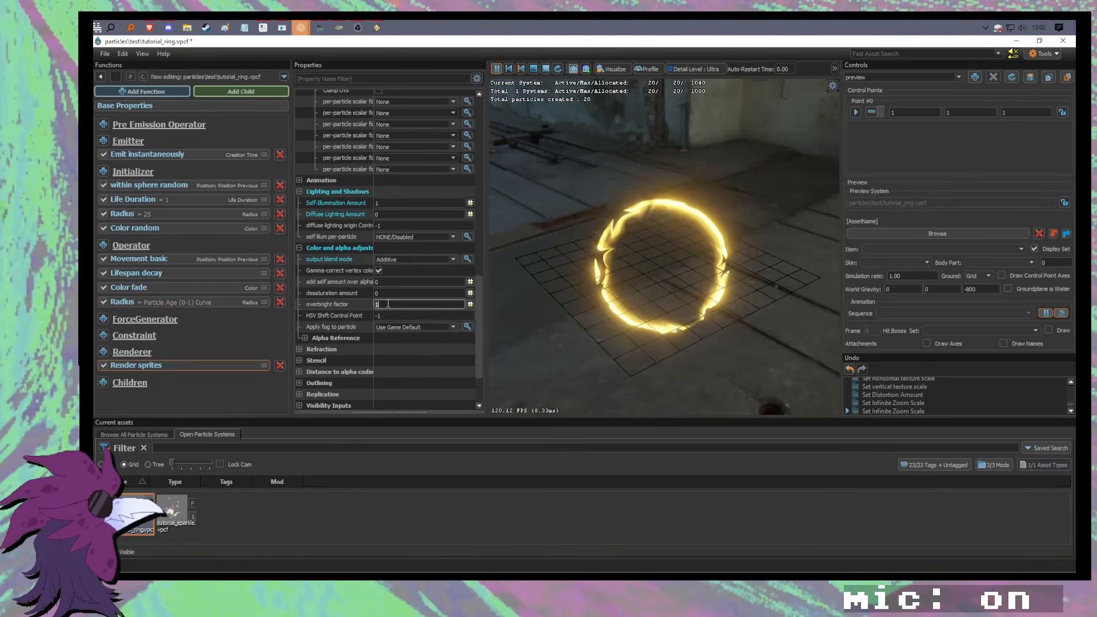
text(3)
key(Return)
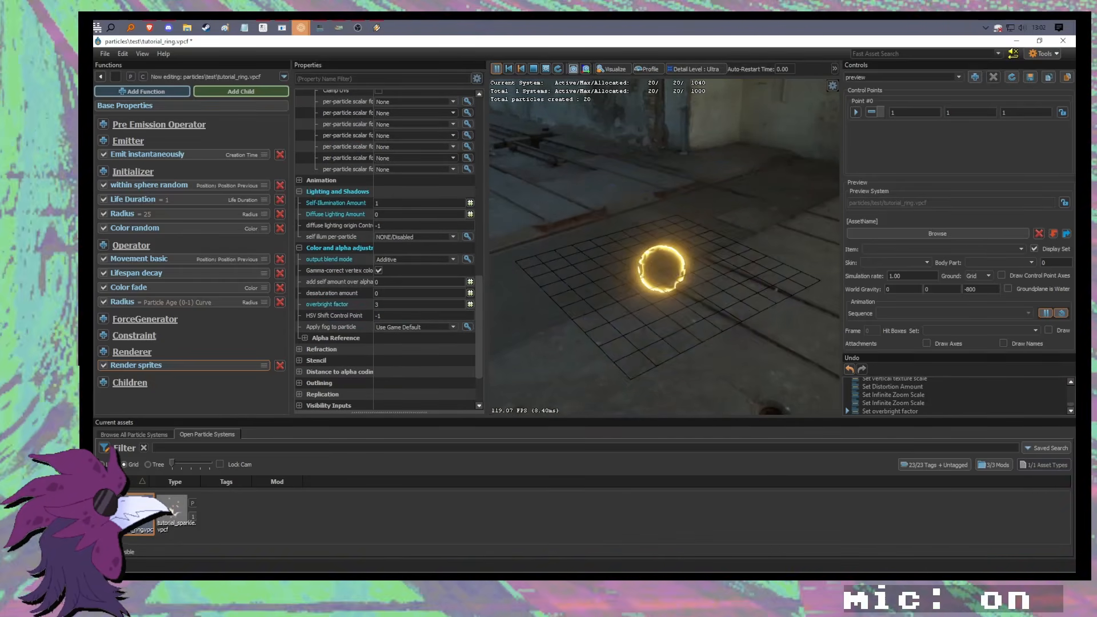
click(471, 304)
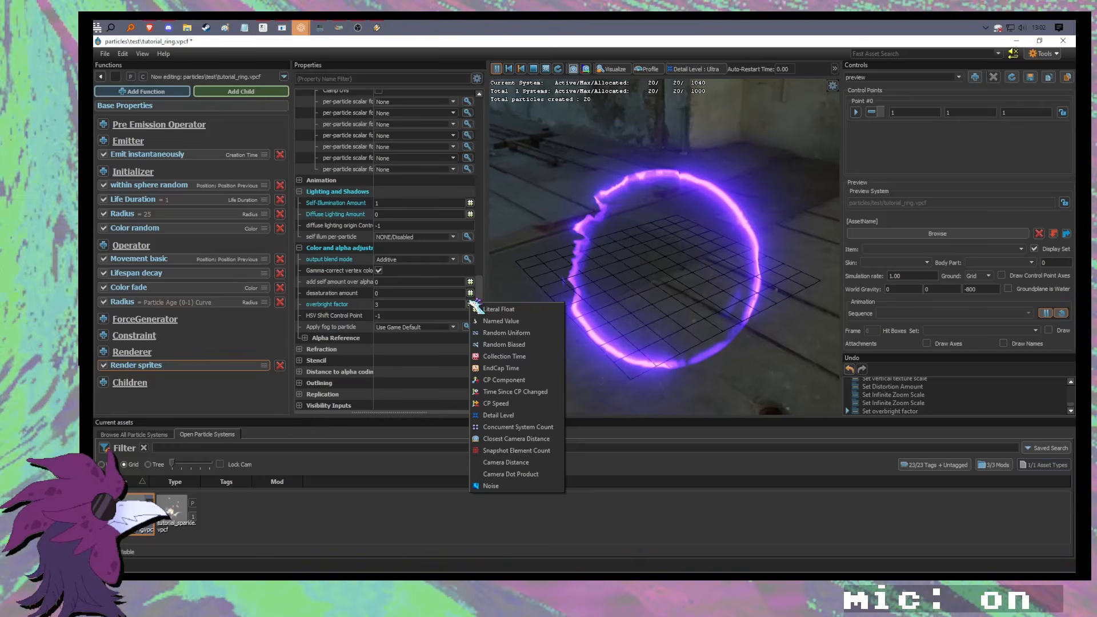
click(477, 309)
click(376, 304)
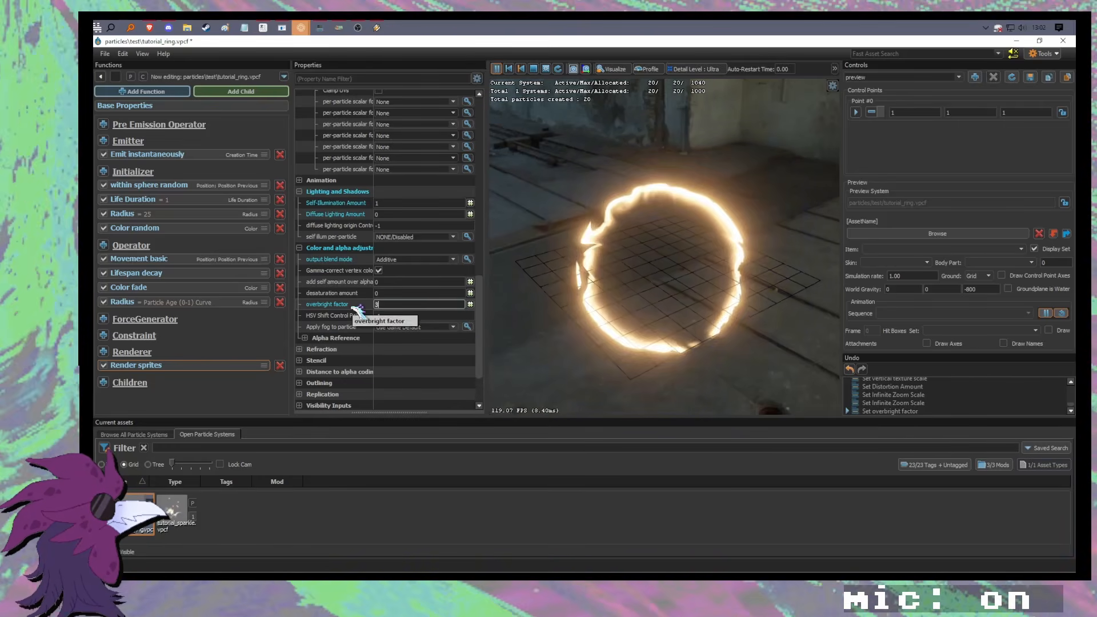
scroll(483, 312, up, 1)
scroll(485, 308, up, 3)
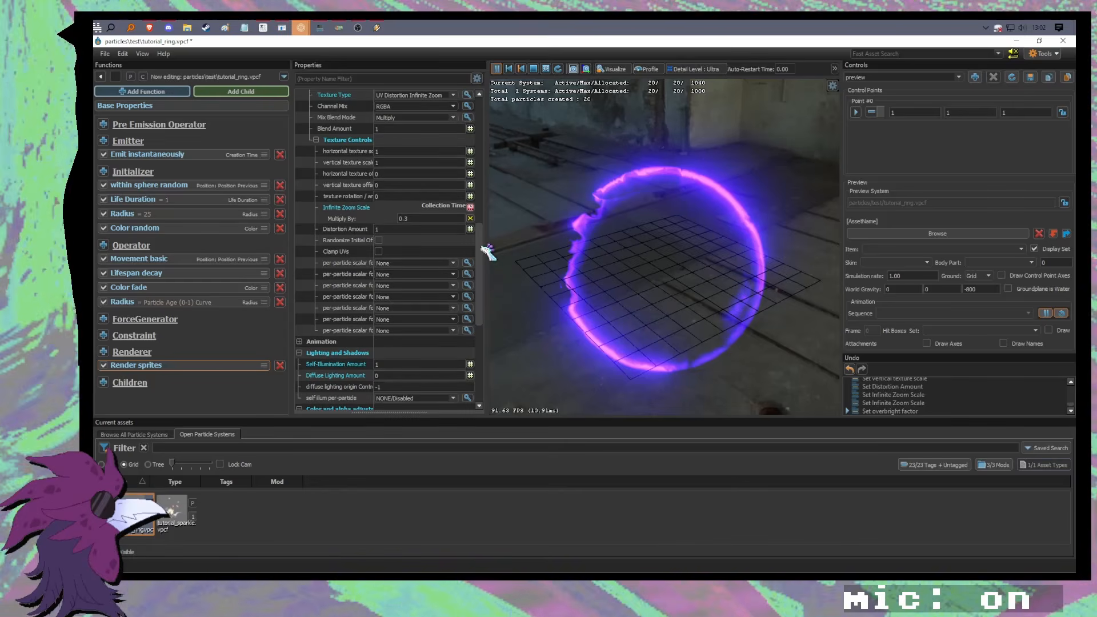
scroll(489, 251, up, 4)
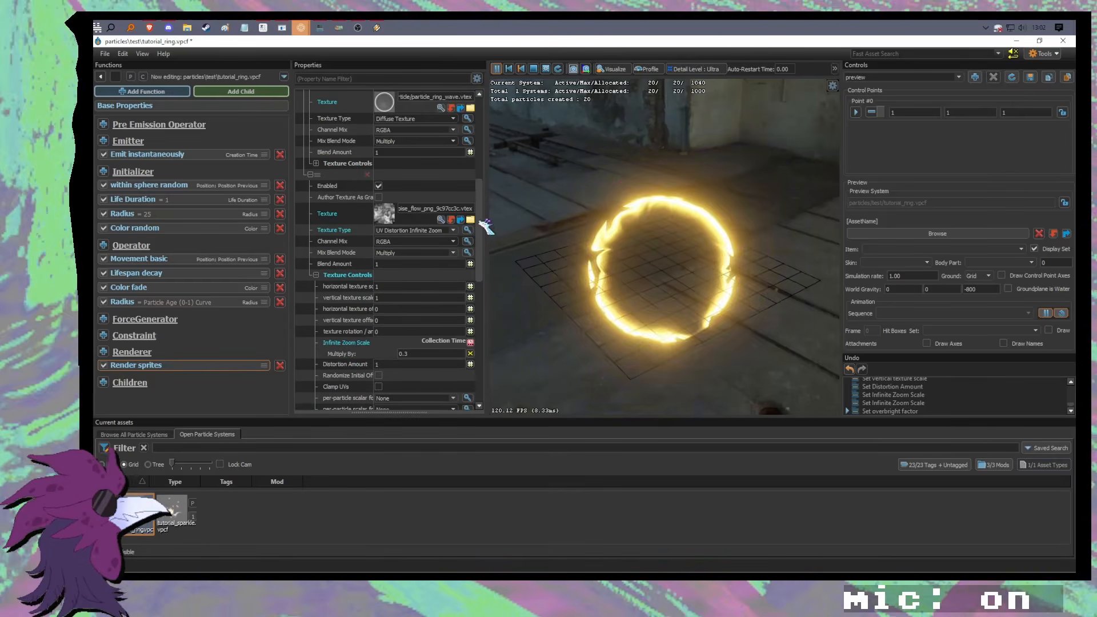
key(alt+Tab)
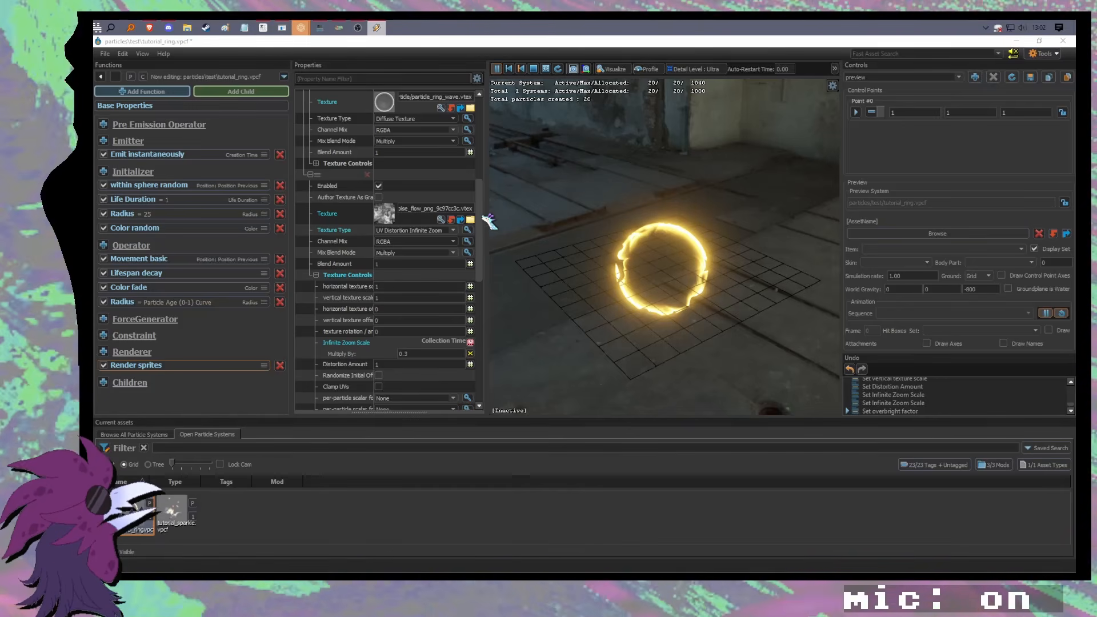
drag(487, 220, 488, 161)
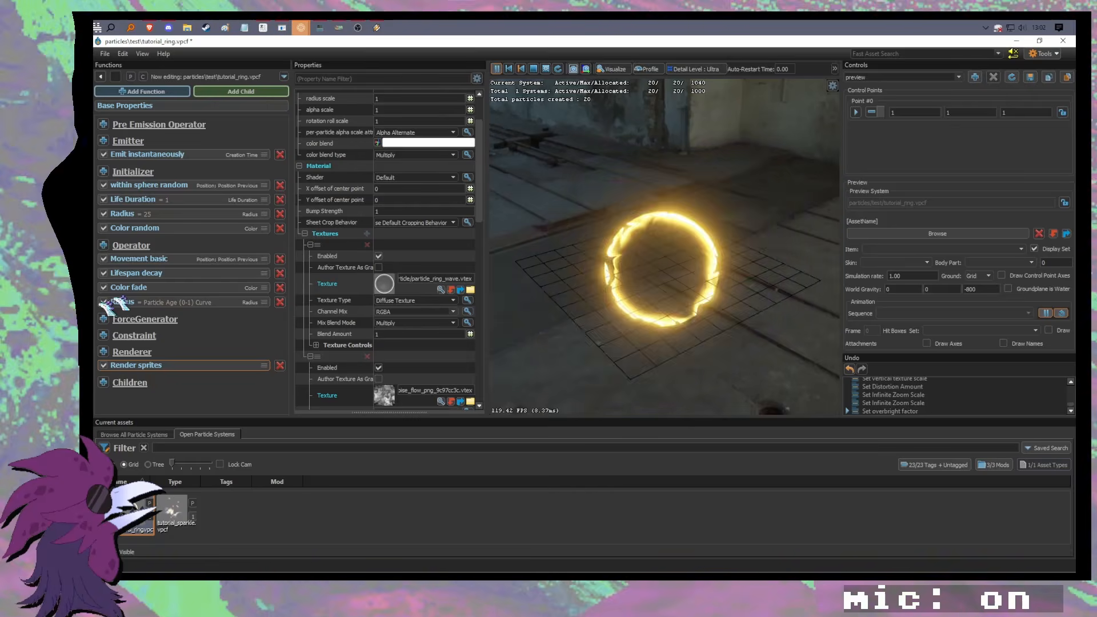
Step: Search the available operators for "fade" and add Alpha Fade Out Simple to the ring
click(103, 245)
text(fade)
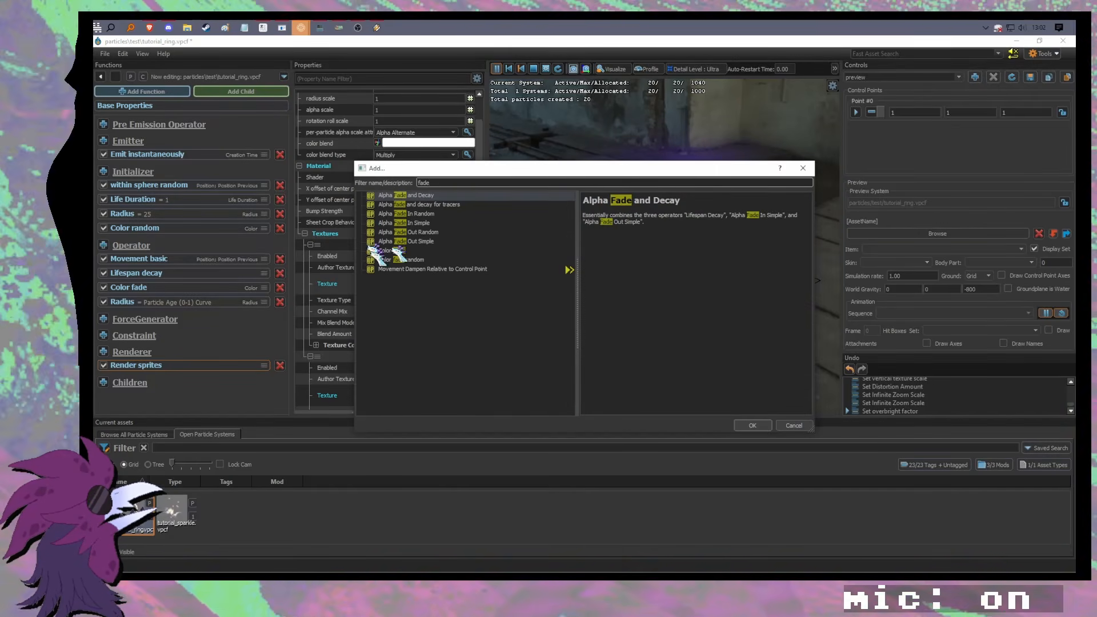
drag(447, 172, 503, 179)
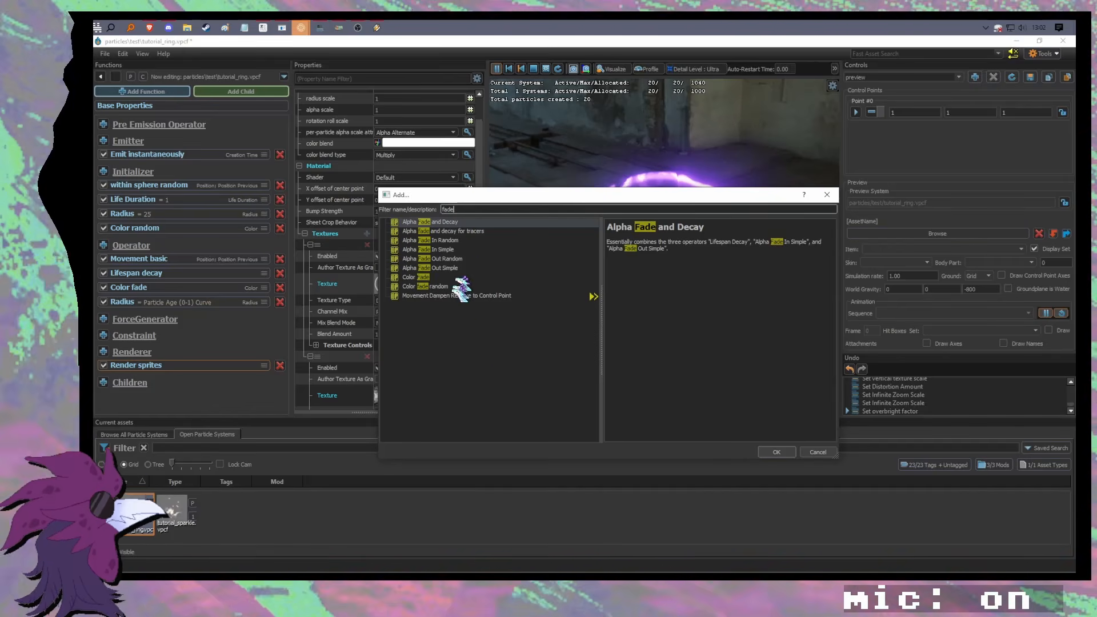
click(455, 269)
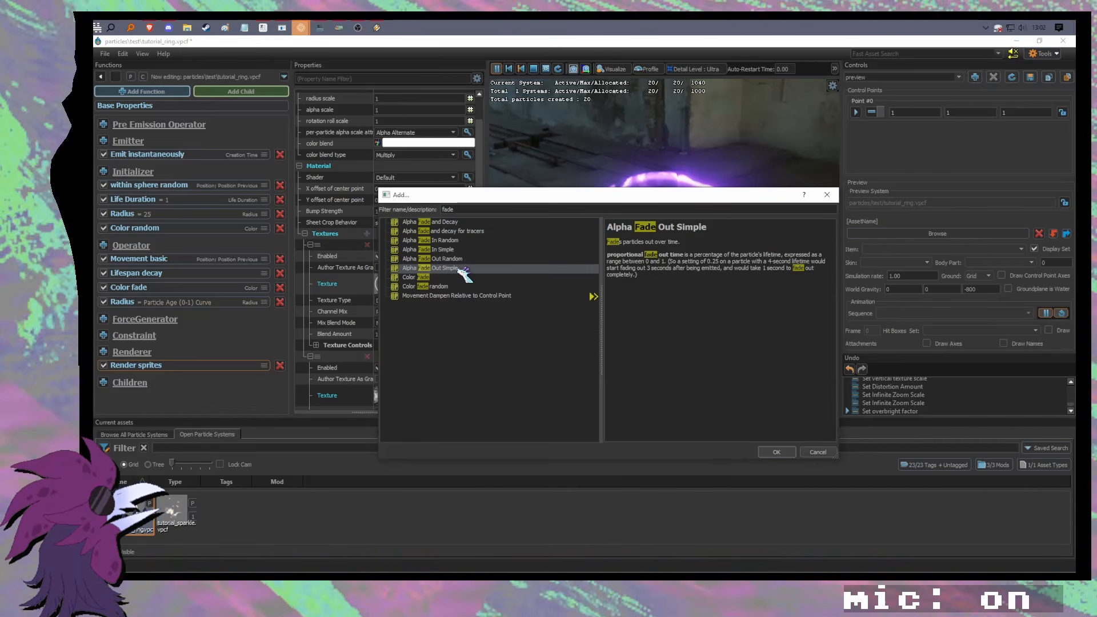
double_click(457, 269)
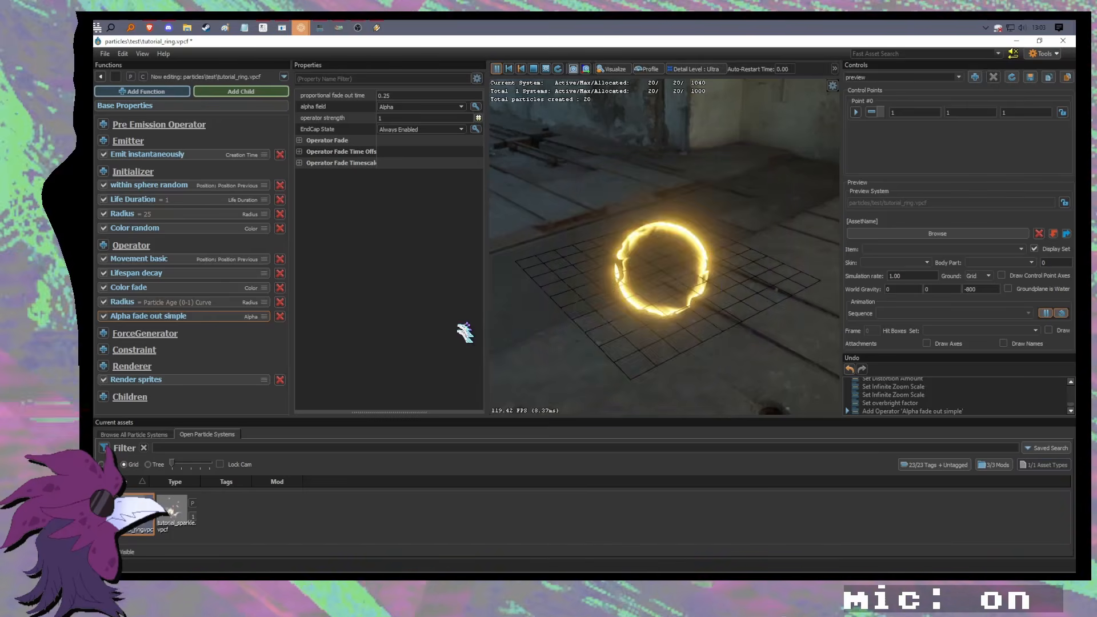
Step: Try proportional fade out times of 0.5 and 0.8 on Alpha fade out simple, settling on 0.4
double_click(386, 94)
text(0.5)
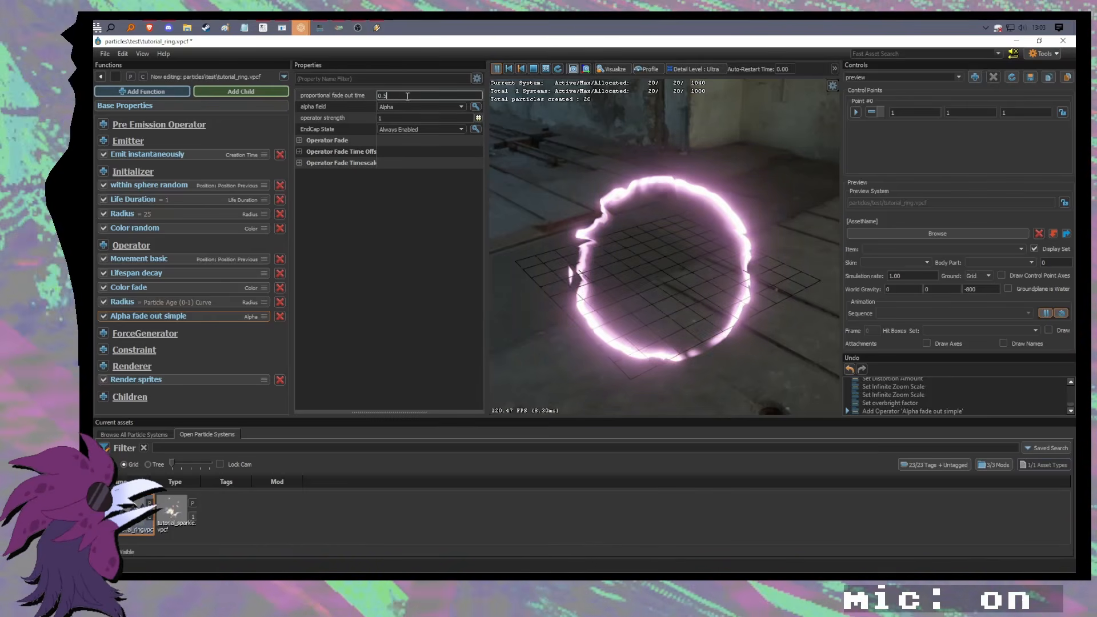
key(Return)
key(BackSpace)
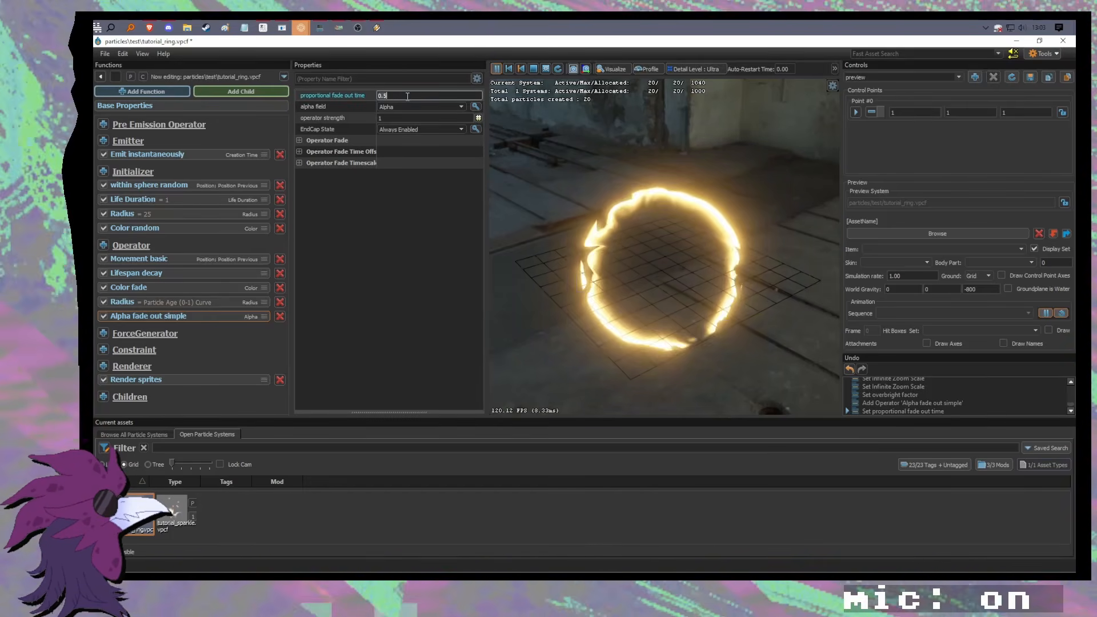
text(8)
key(Return)
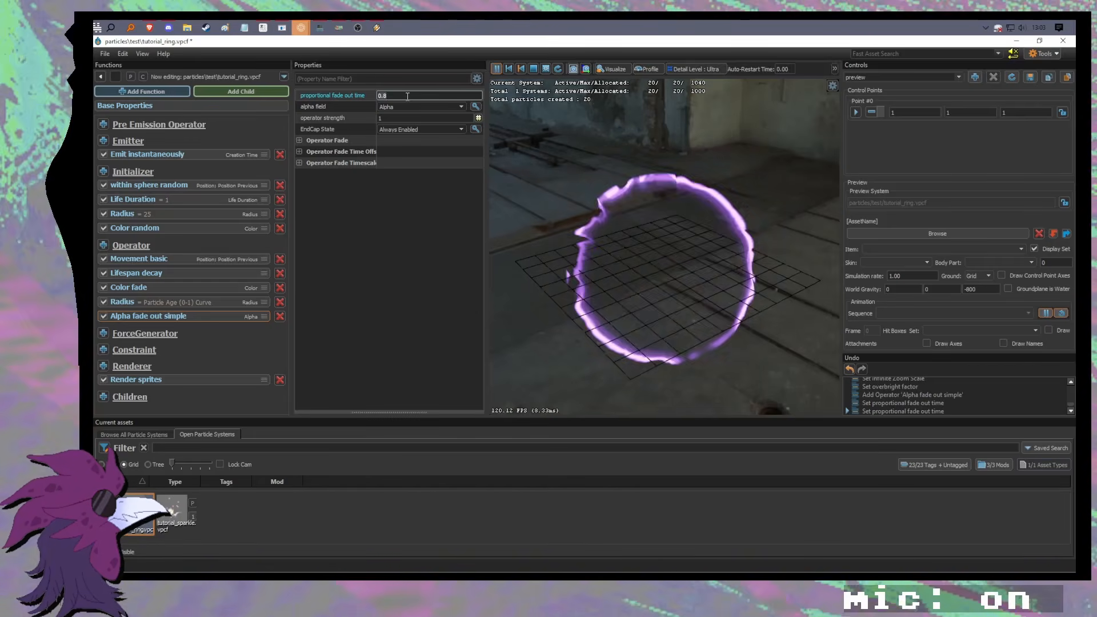
key(BackSpace)
text(4)
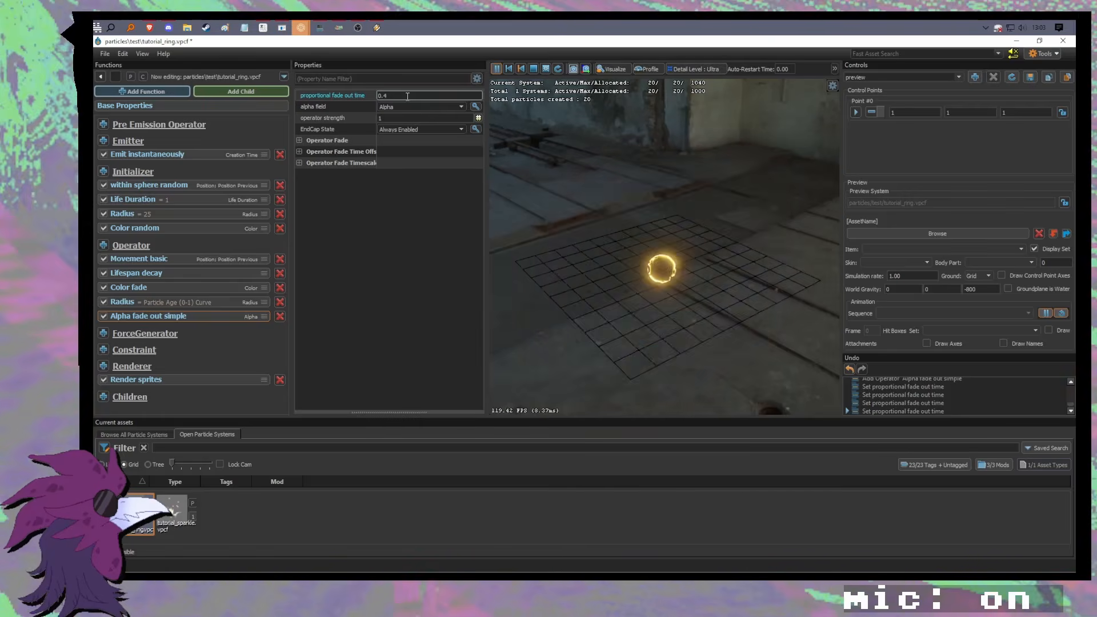
Step: Disable the Alpha fade out simple operator
click(169, 380)
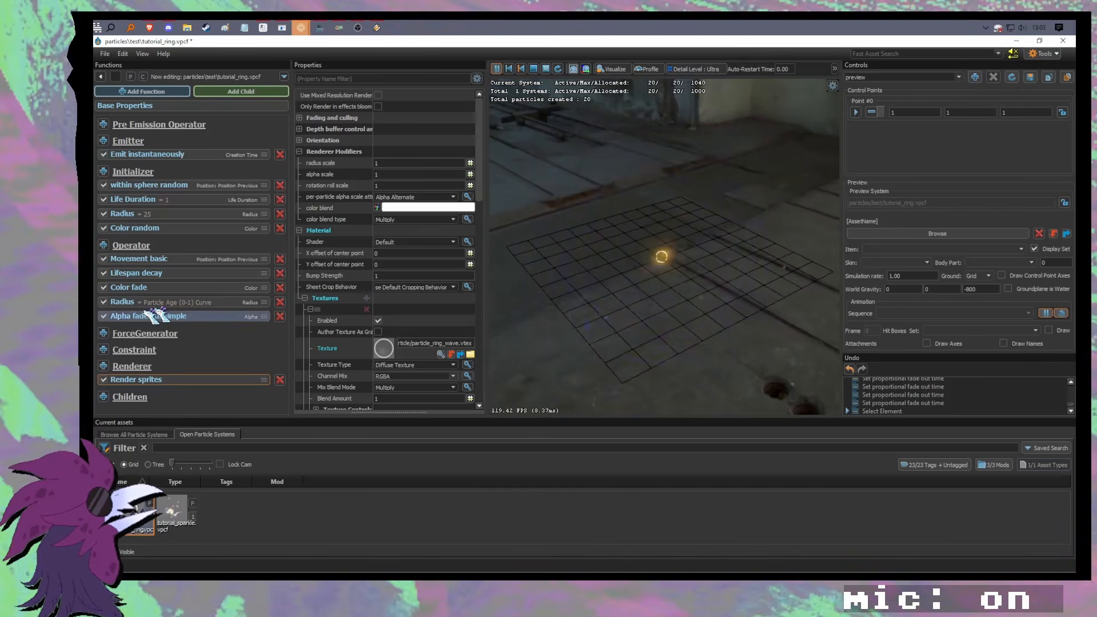
click(131, 317)
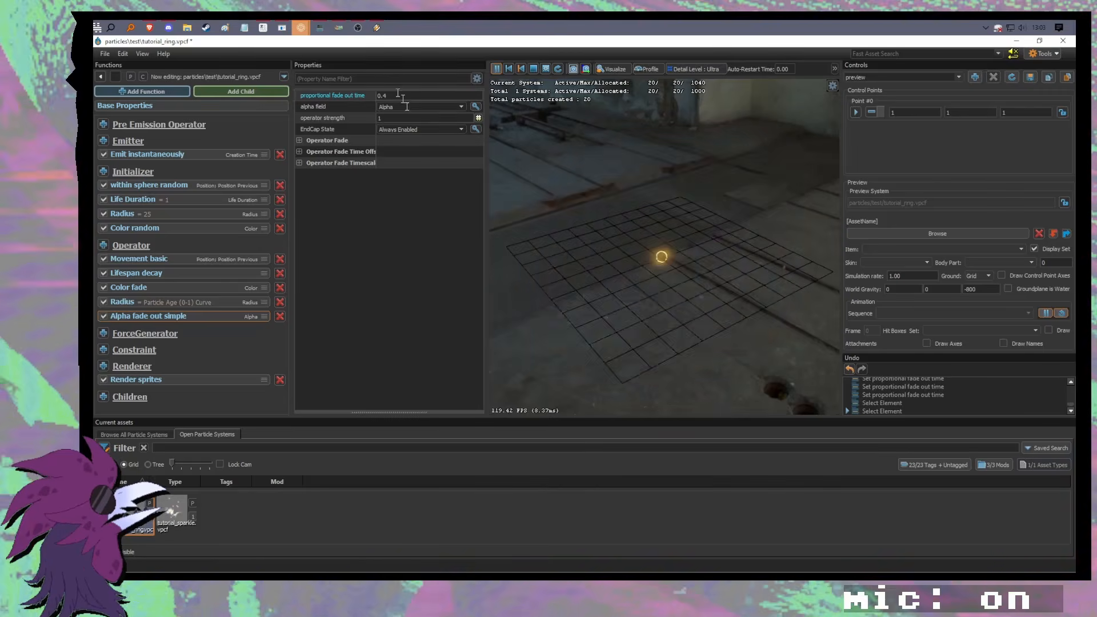
click(103, 316)
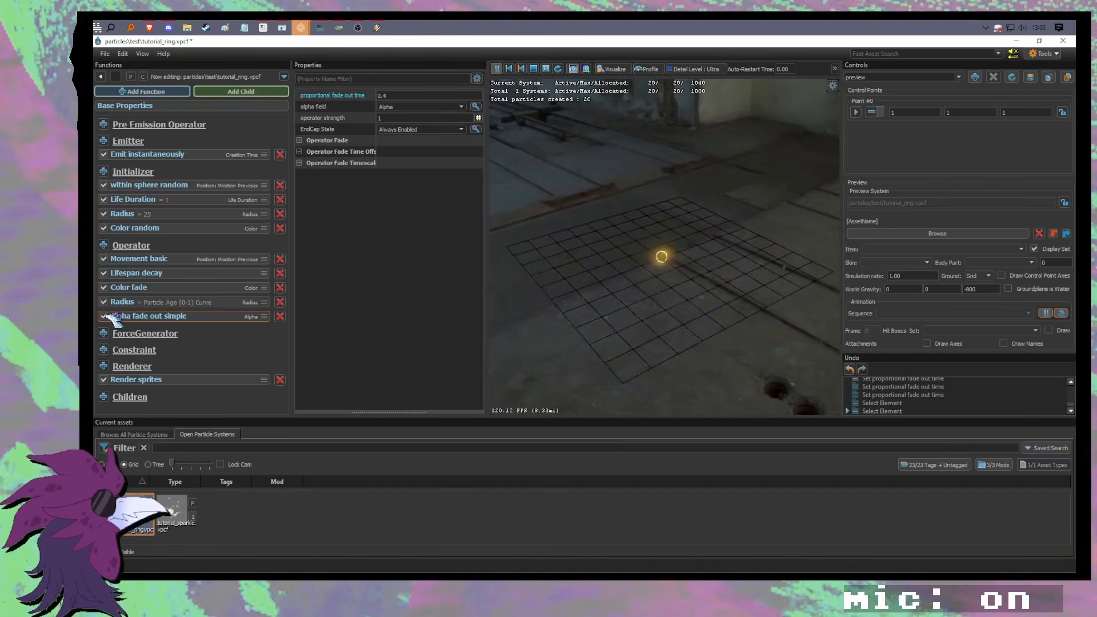
Step: Drive the alpha scale of Render sprites by Collection Time and map it through a curve
click(142, 380)
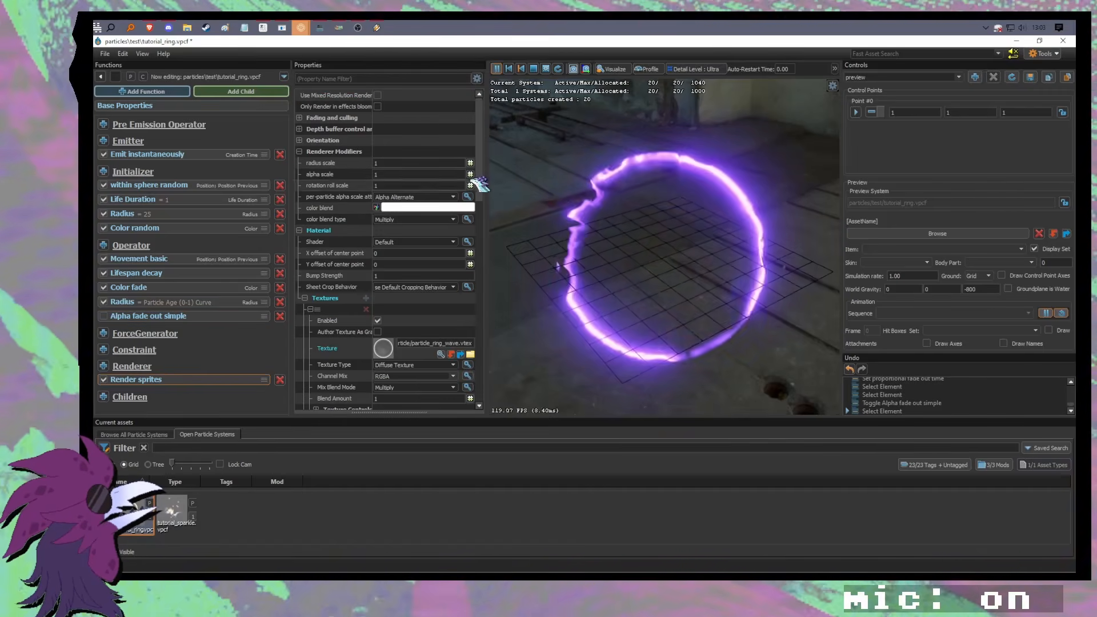
click(470, 174)
click(521, 226)
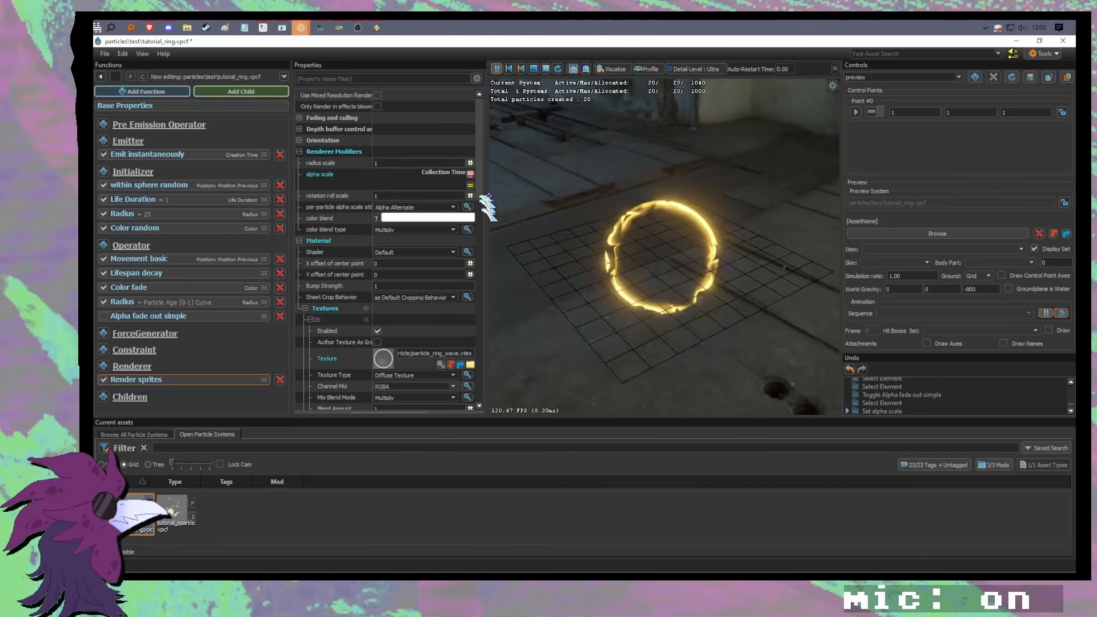
click(469, 185)
click(523, 243)
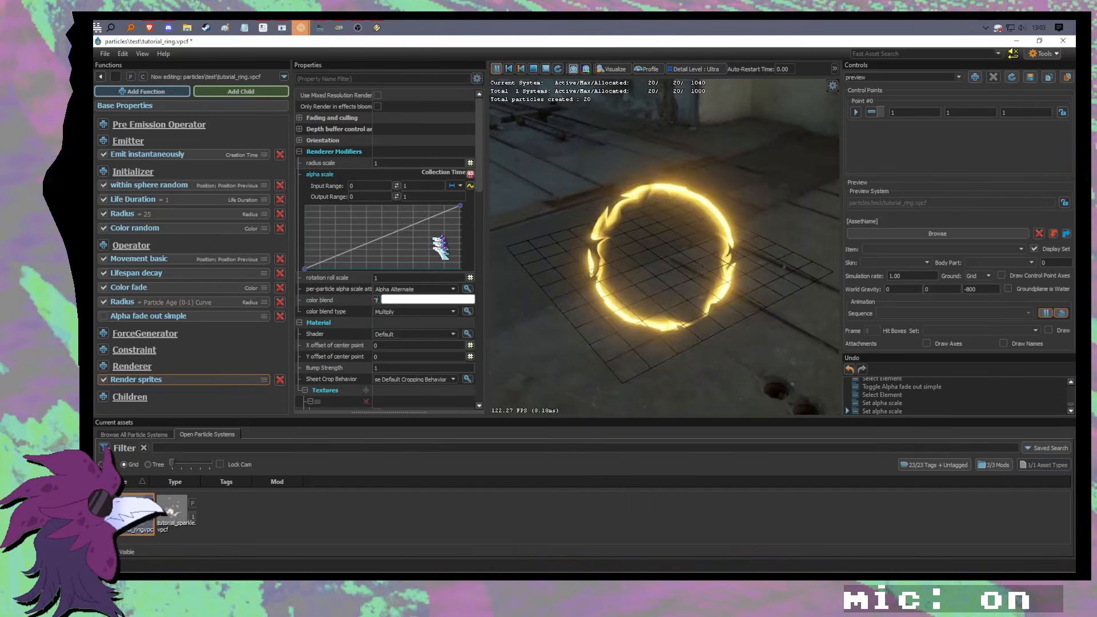
Step: Reverse the alpha scale curve so it falls from 1 to 0, bending it through an added point at about (0.13, 0.30)
drag(304, 268, 305, 206)
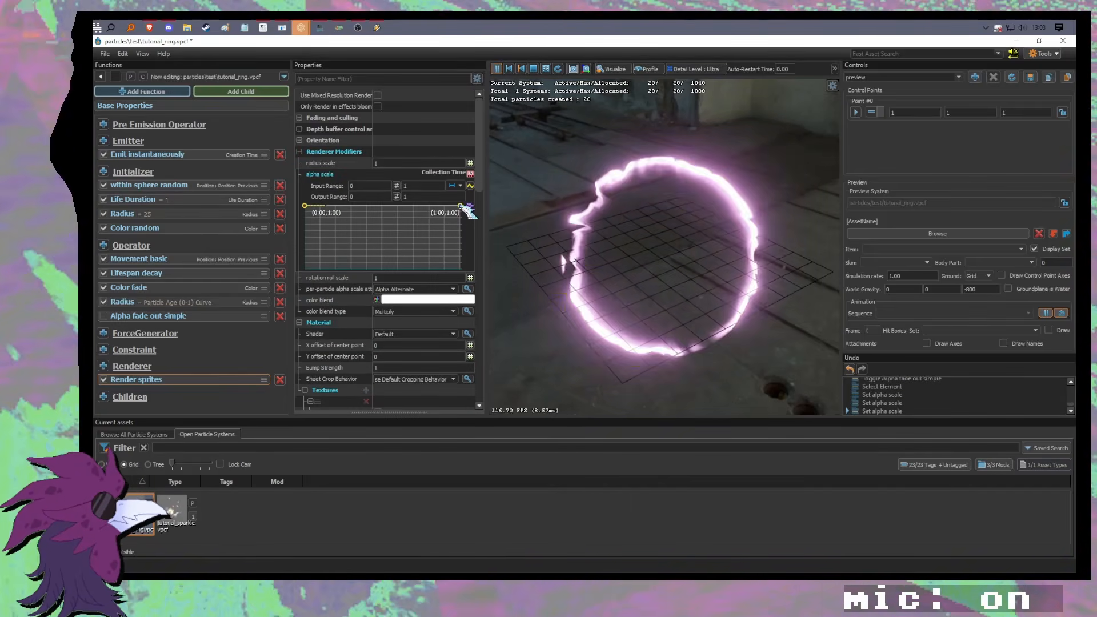
drag(460, 205, 460, 269)
drag(361, 228, 326, 250)
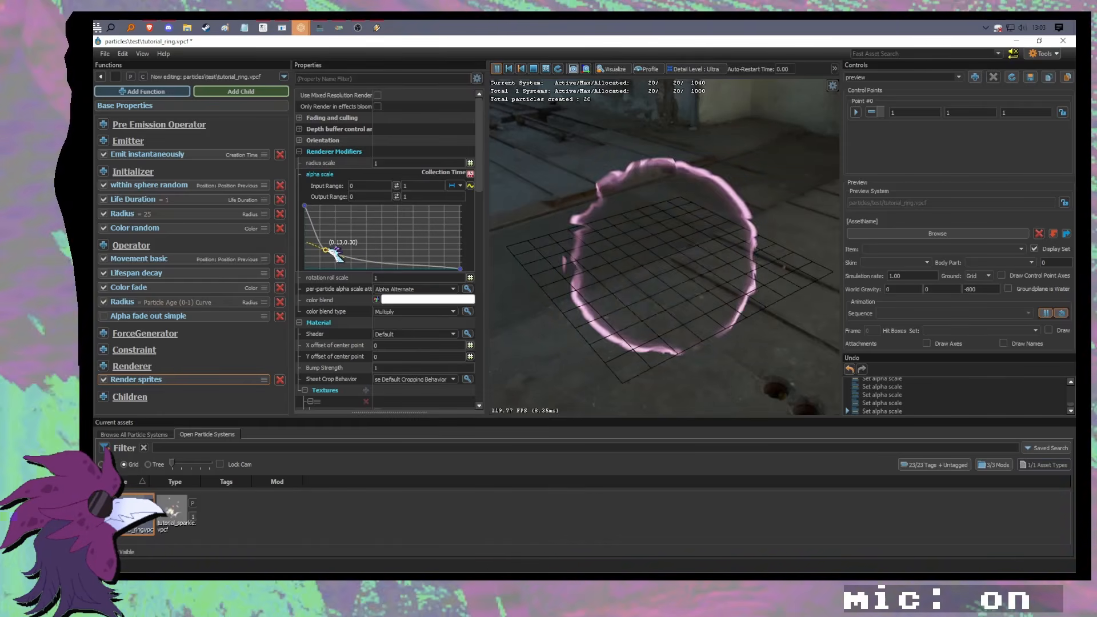
Step: Set the alpha scale curve's end point to Free and adjust the curve, moving its middle point to about (0.18, 0.44)
right_click(460, 268)
click(481, 296)
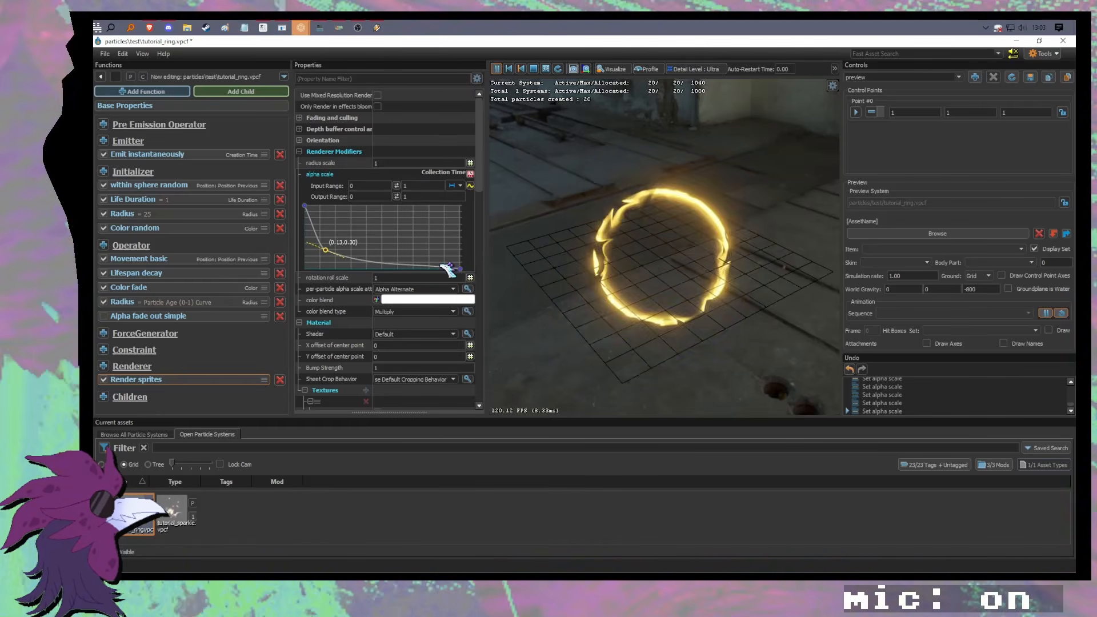
right_click(460, 268)
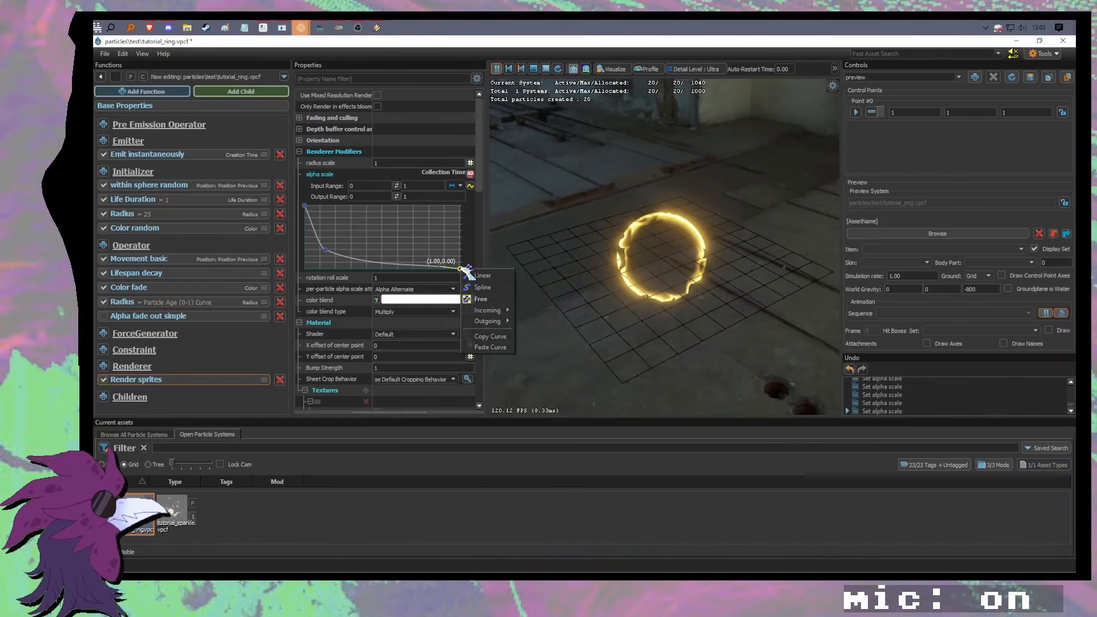
click(481, 297)
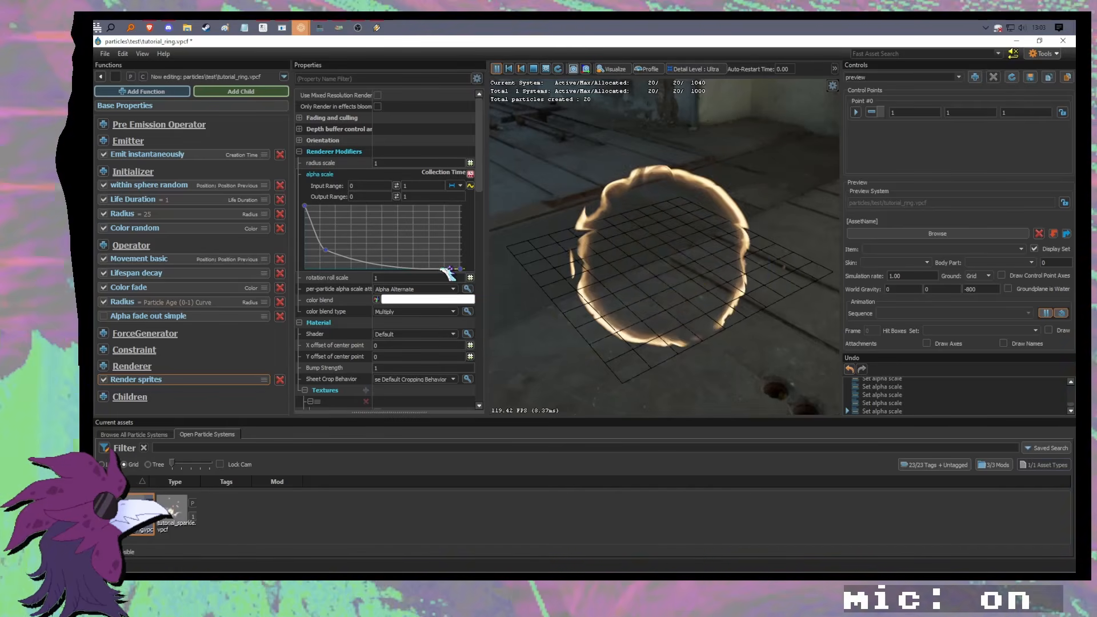
drag(441, 269, 342, 246)
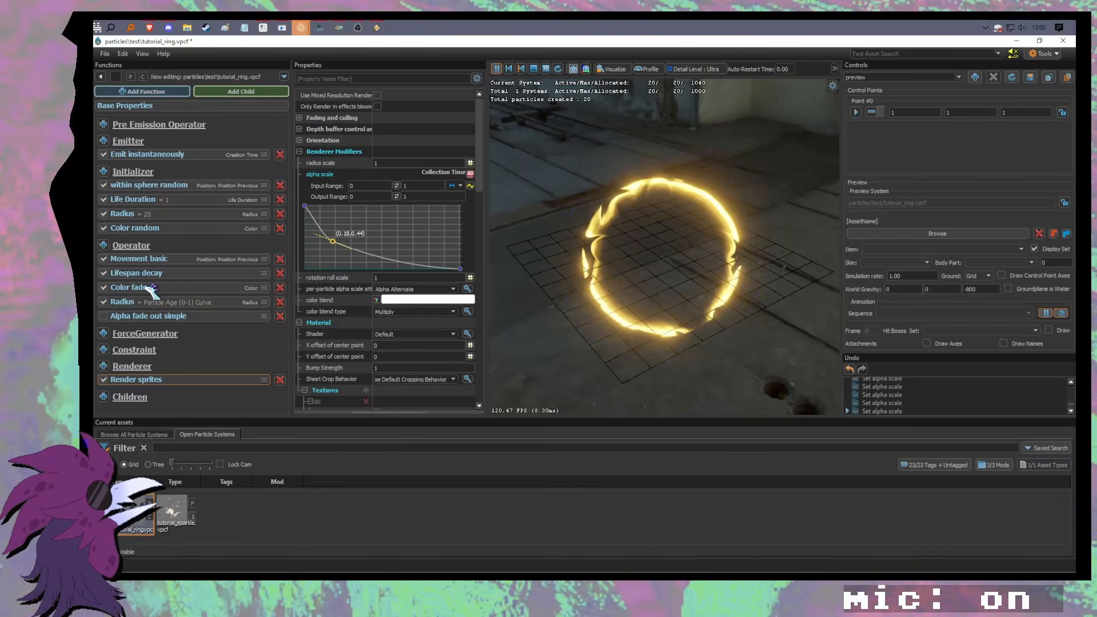
Step: Change the fade color of the Color fade operator to a bright magenta-purple with RGB 221, 53, 255
click(123, 287)
click(449, 96)
drag(789, 290, 444, 328)
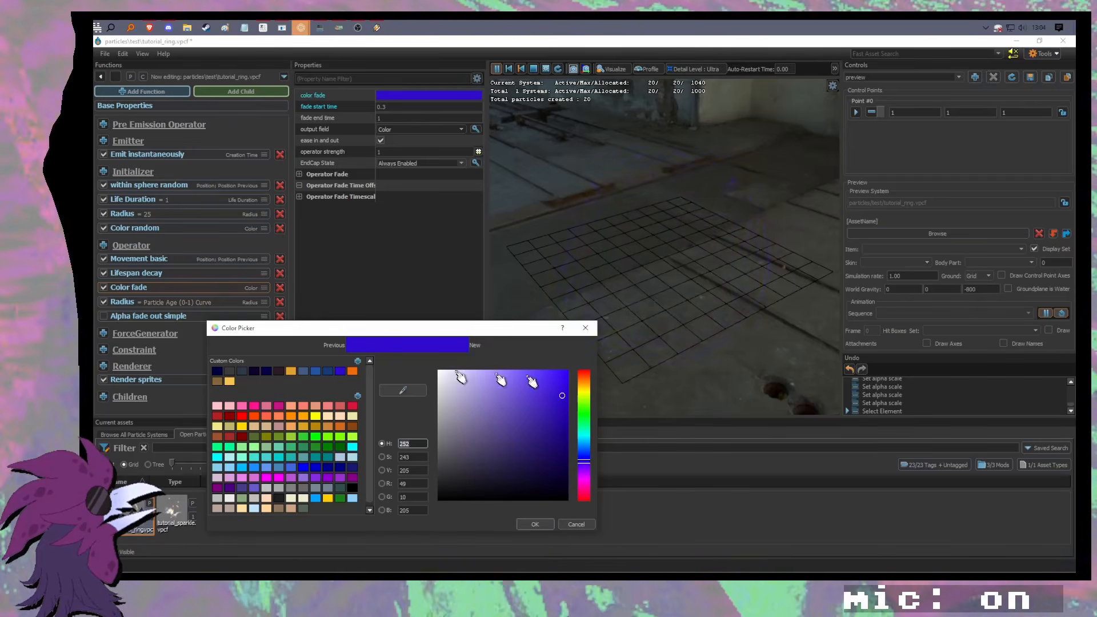
click(584, 466)
click(527, 383)
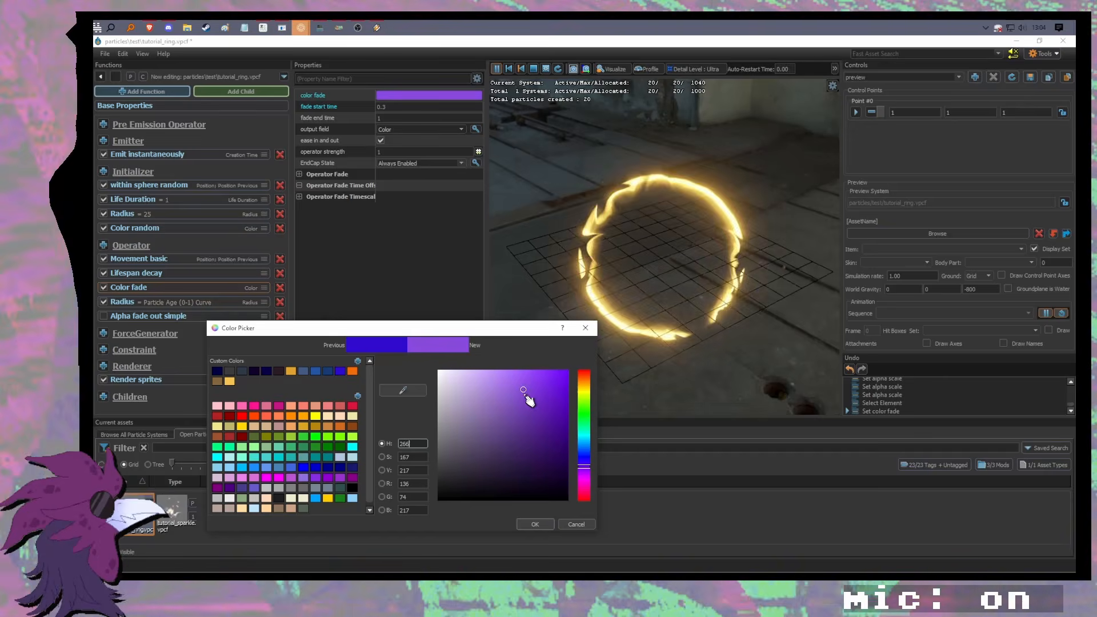
drag(522, 396, 520, 374)
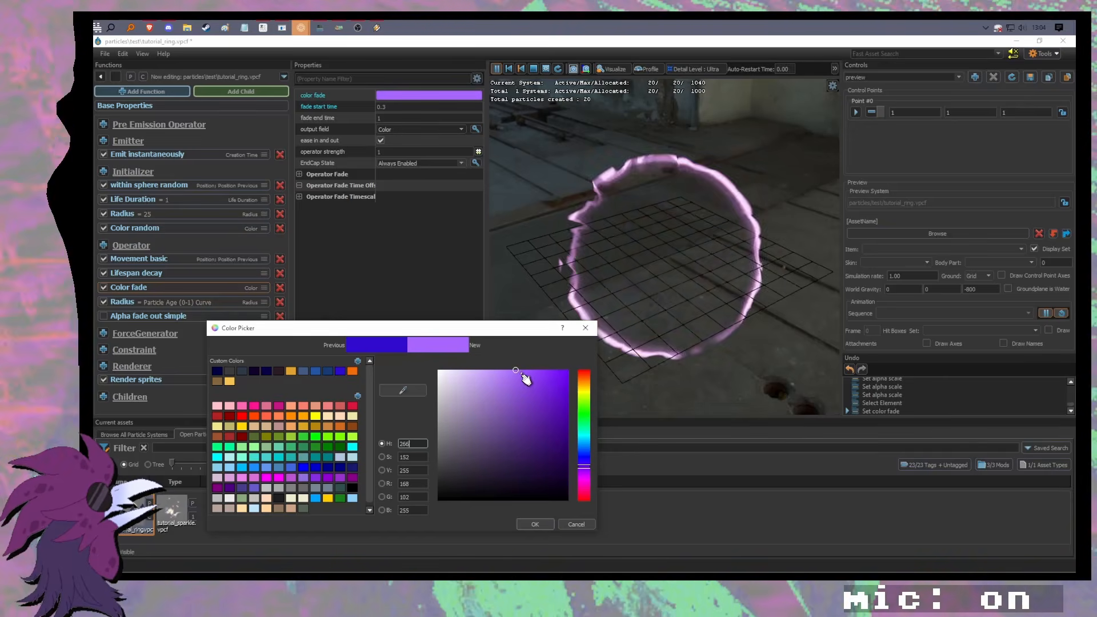
drag(593, 467, 590, 479)
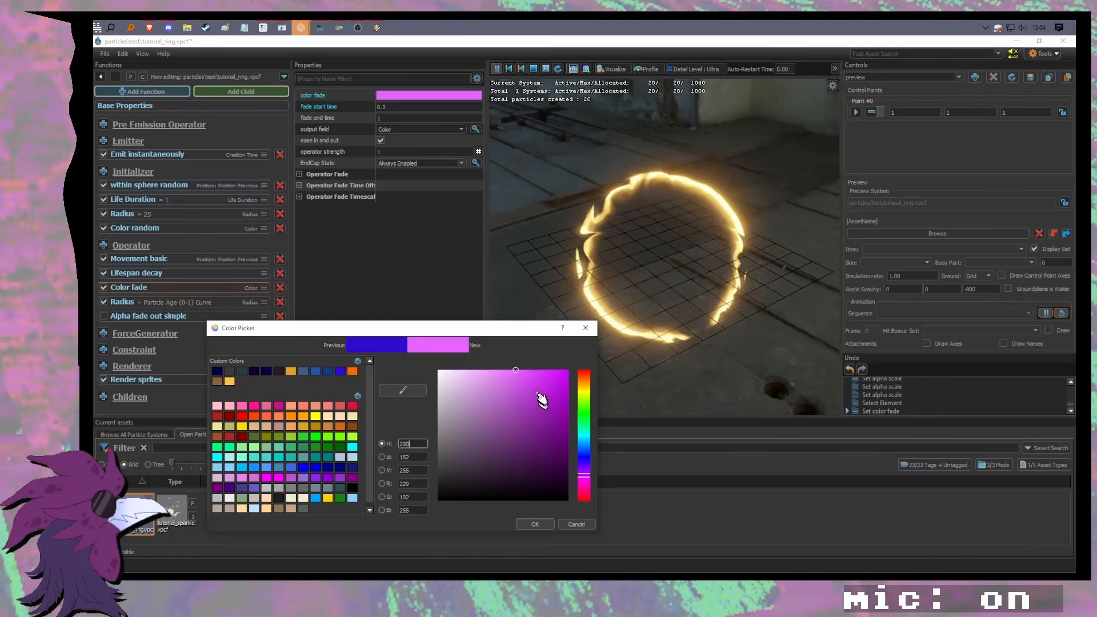
drag(539, 389, 541, 371)
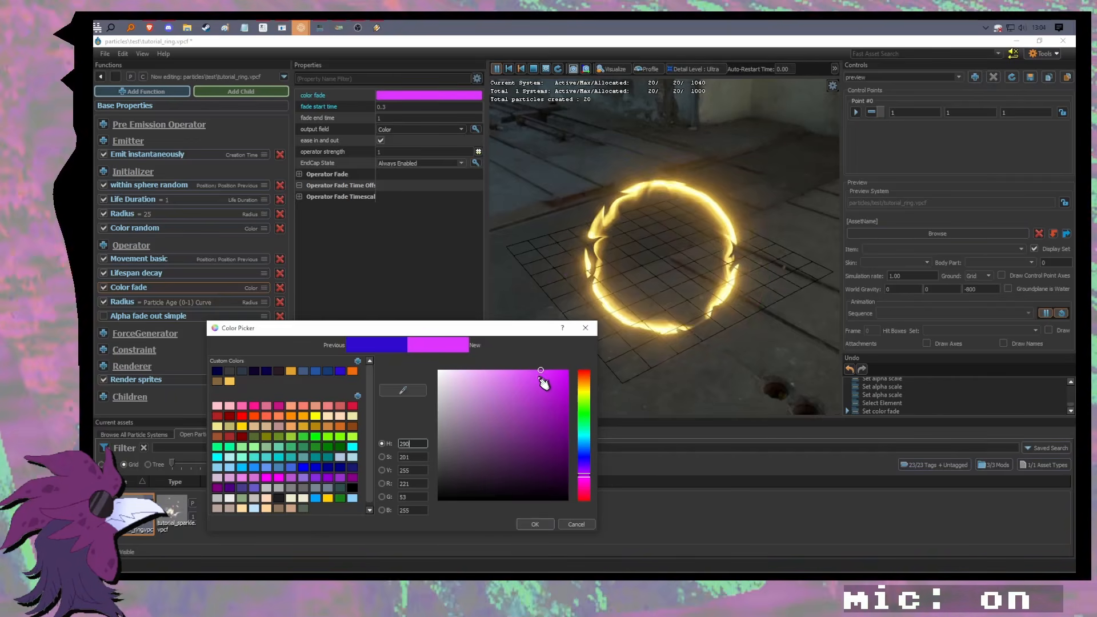
Step: Confirm the magenta color fade with hue 290 and set the ring's Render sprites overbright factor to 2
click(537, 524)
click(175, 380)
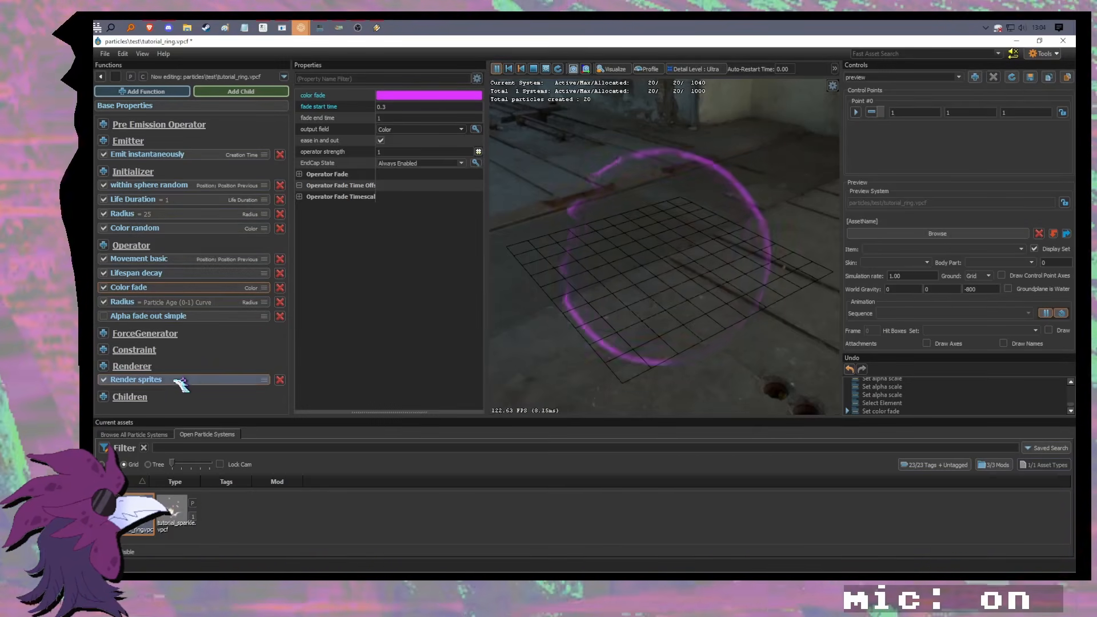
scroll(384, 345, down, 15)
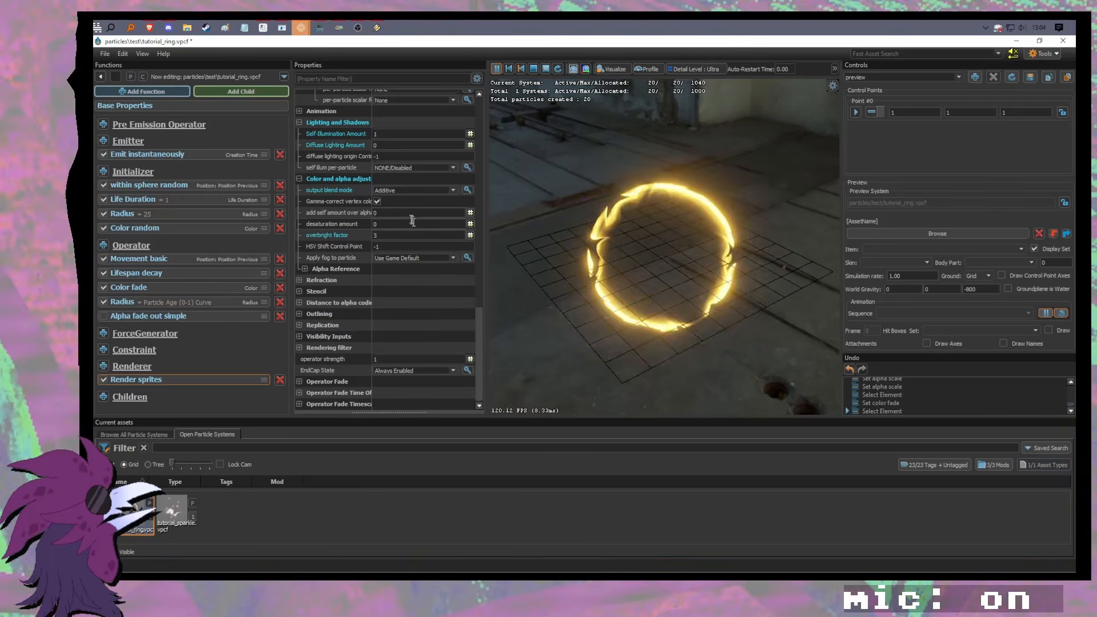
double_click(398, 236)
text(2)
drag(578, 241, 572, 234)
drag(515, 314, 522, 314)
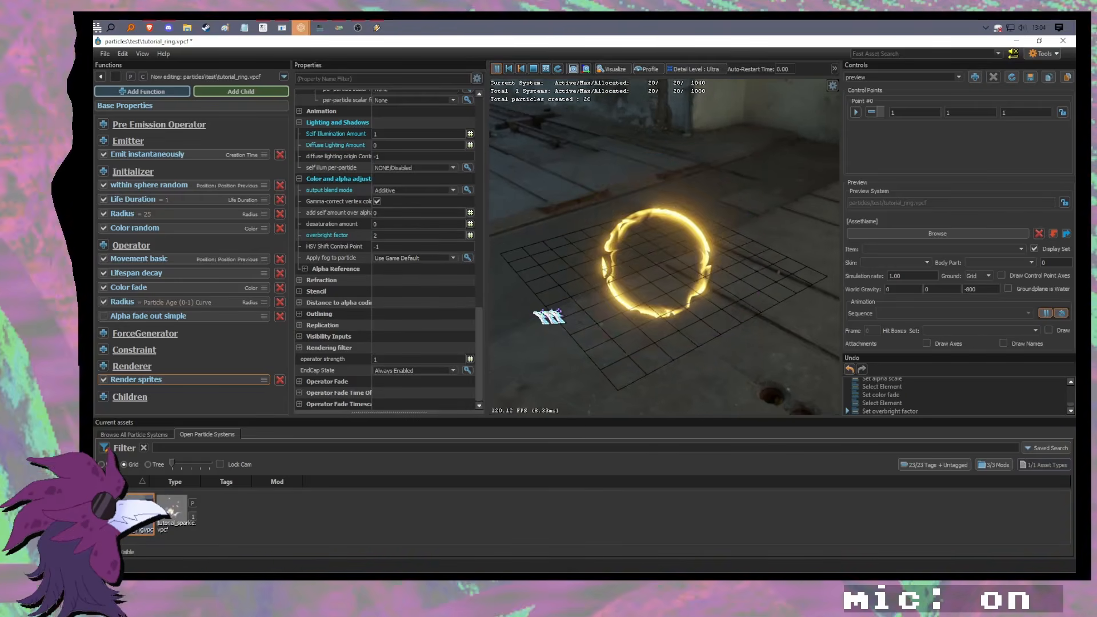
scroll(429, 318, up, 10)
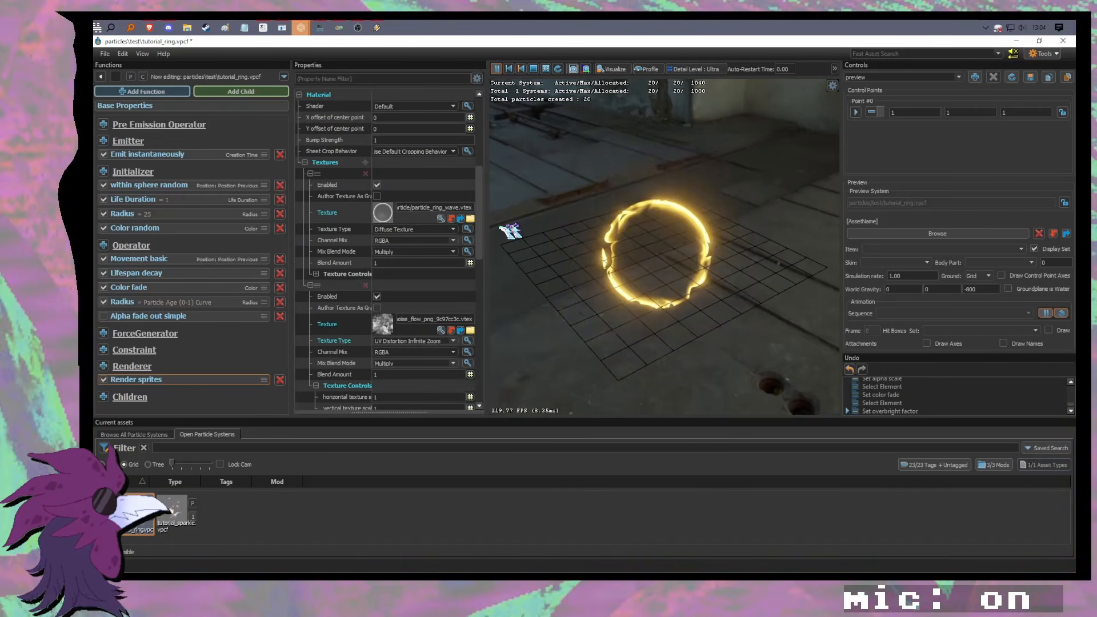
Step: Try a Life Duration of 0.4 on the ring particle and return it to 1
click(132, 199)
click(388, 107)
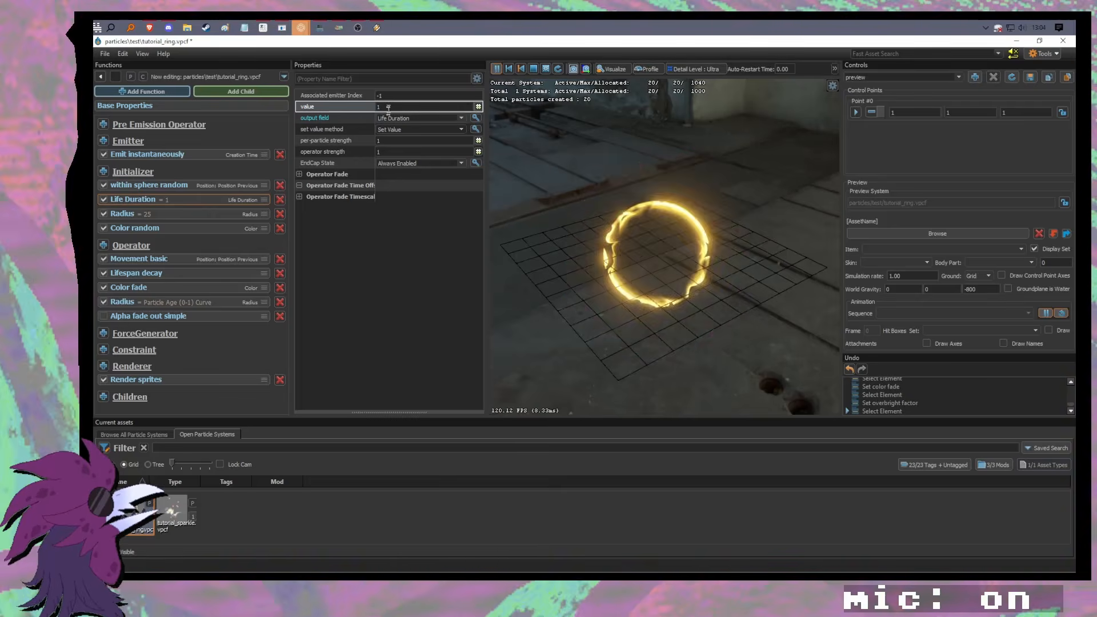
key(BackSpace)
text(0.4)
key(Return)
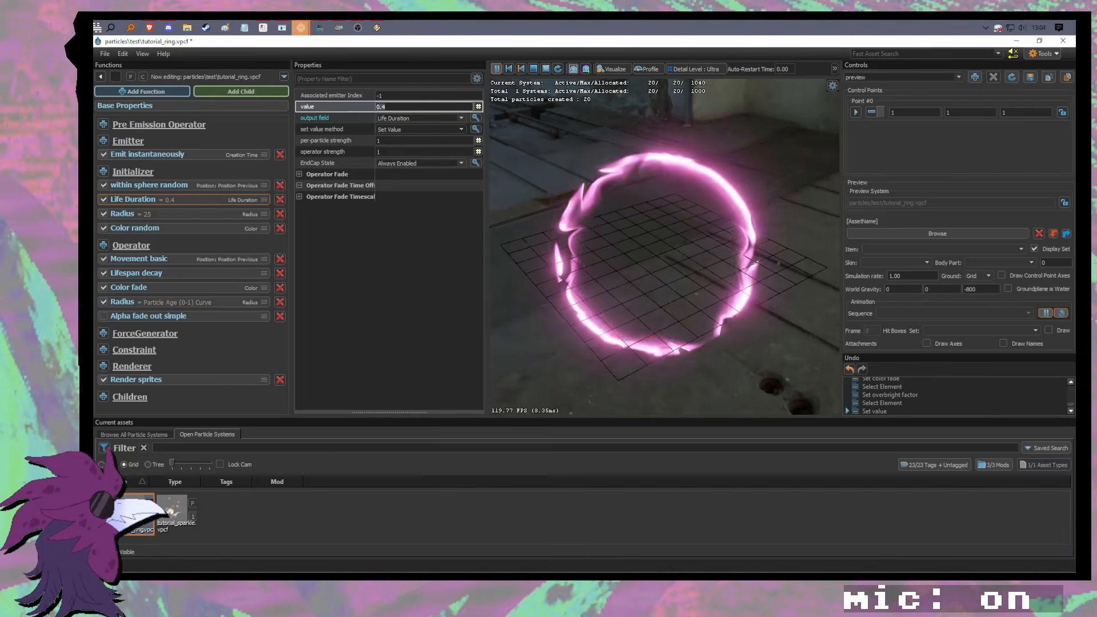
text(0)
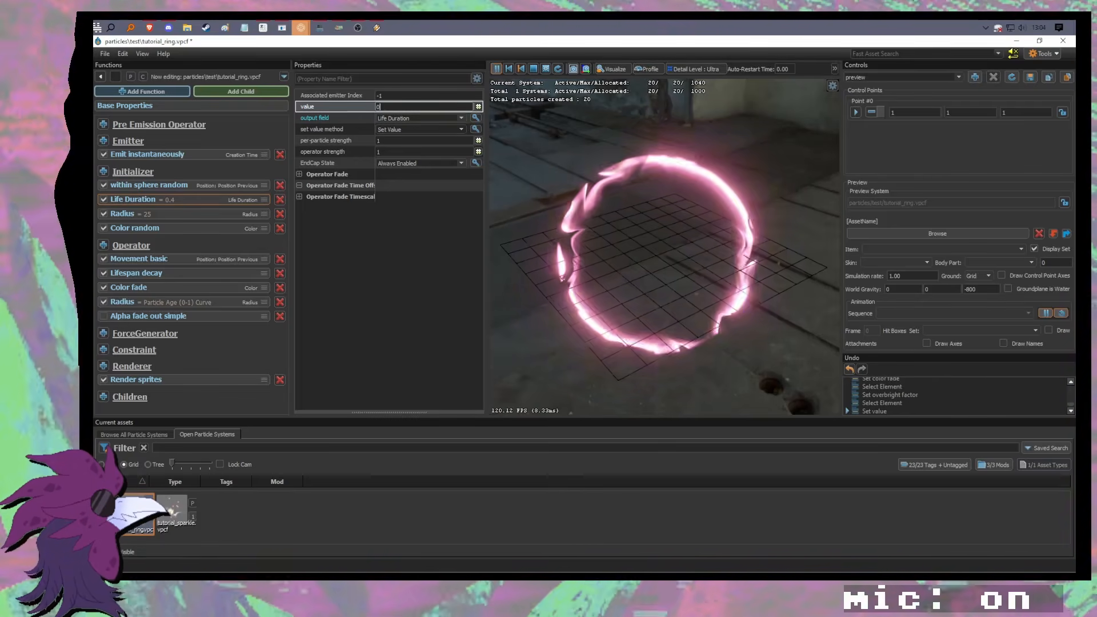
key(Return)
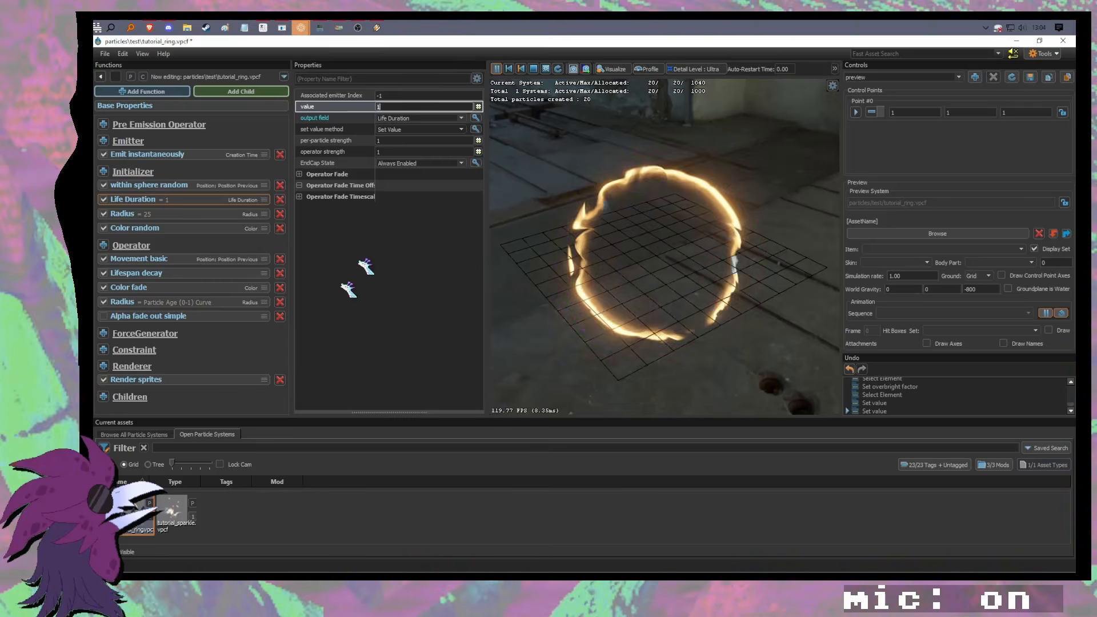
Step: Add tutorial_ring as a child of the tutorial_sparkle particle system and select the new child
click(178, 508)
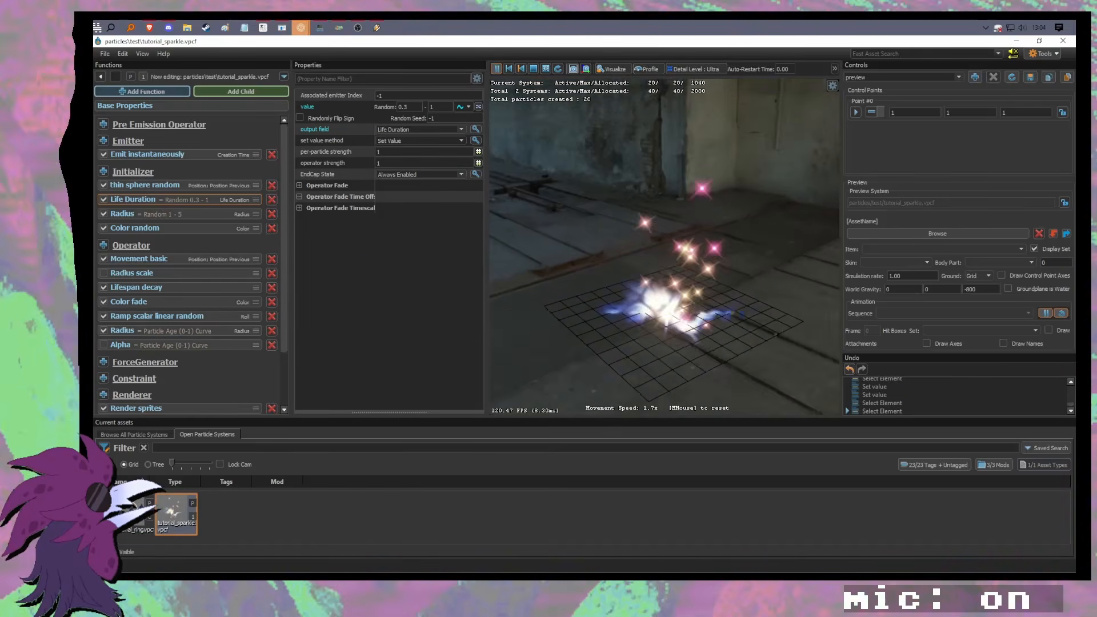
scroll(117, 385, down, 2)
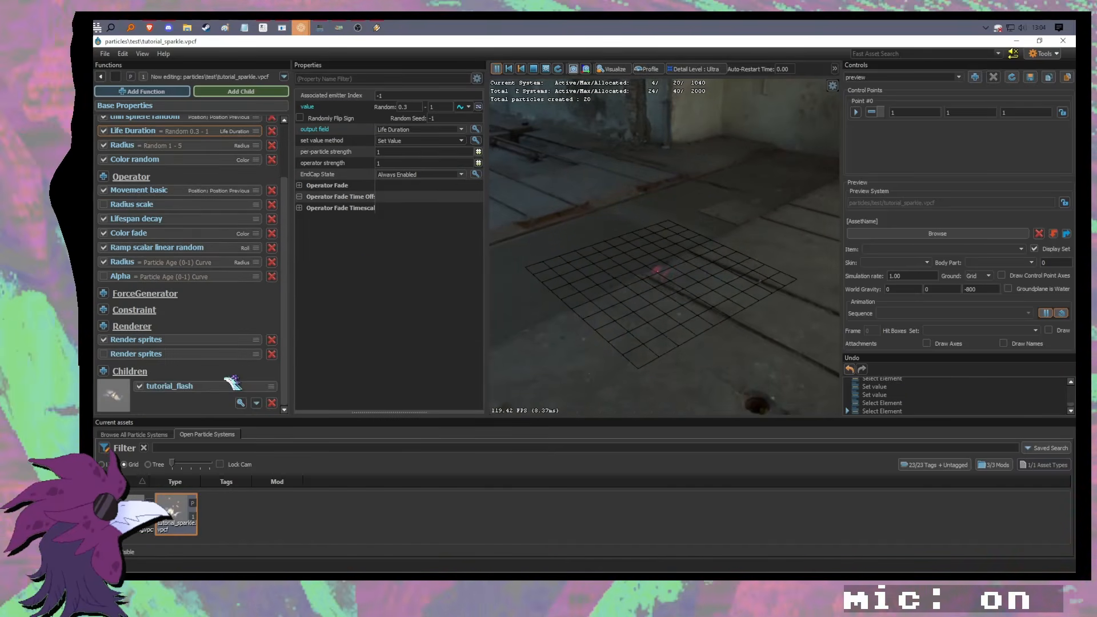
click(104, 372)
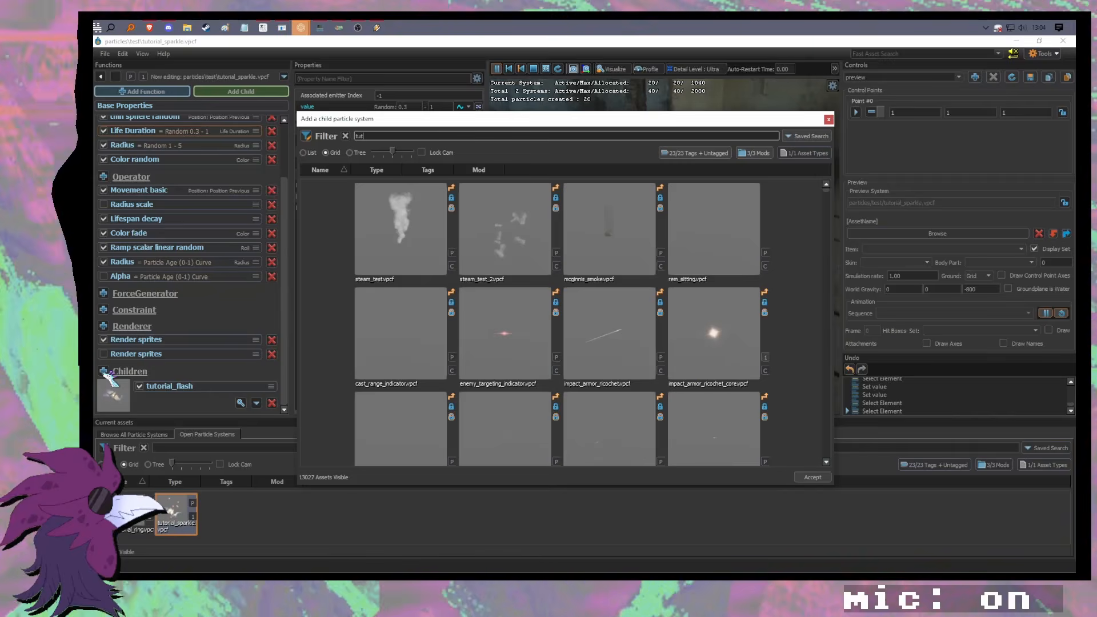
double_click(462, 245)
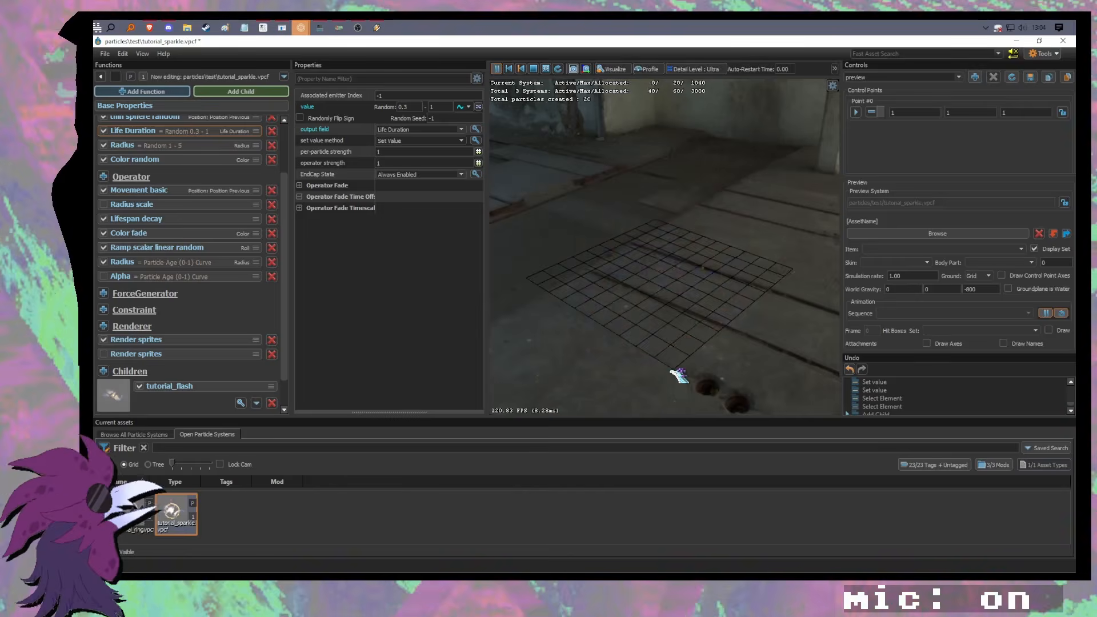
scroll(238, 392, down, 1)
click(197, 387)
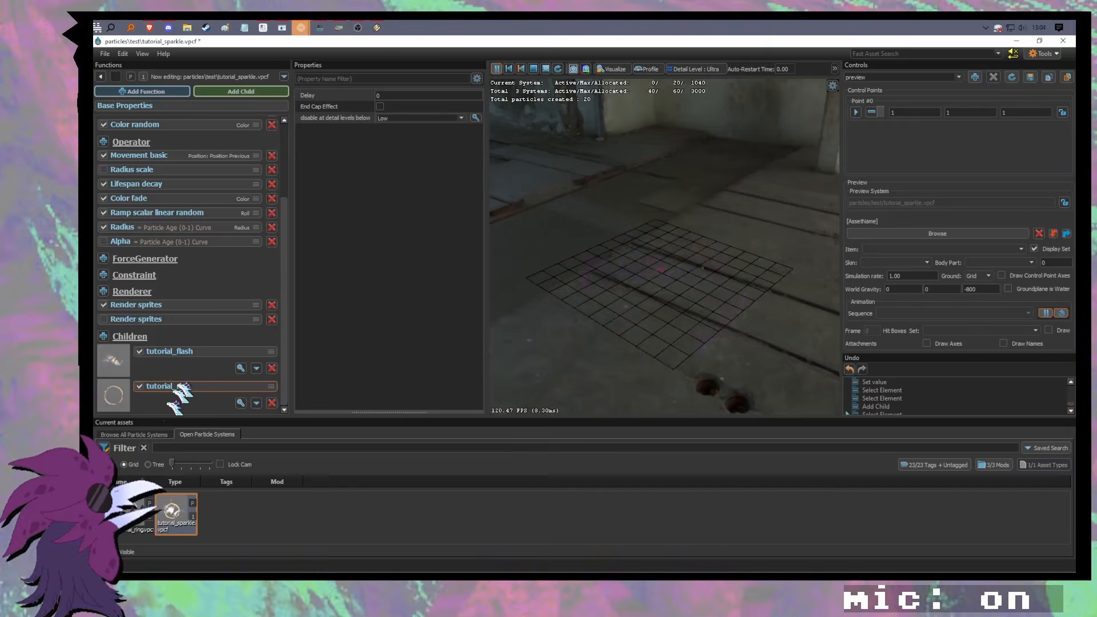
Step: Reopen tutorial_ring, test its Life Duration at 0.4 again, and restore the value to 1
click(141, 513)
click(395, 107)
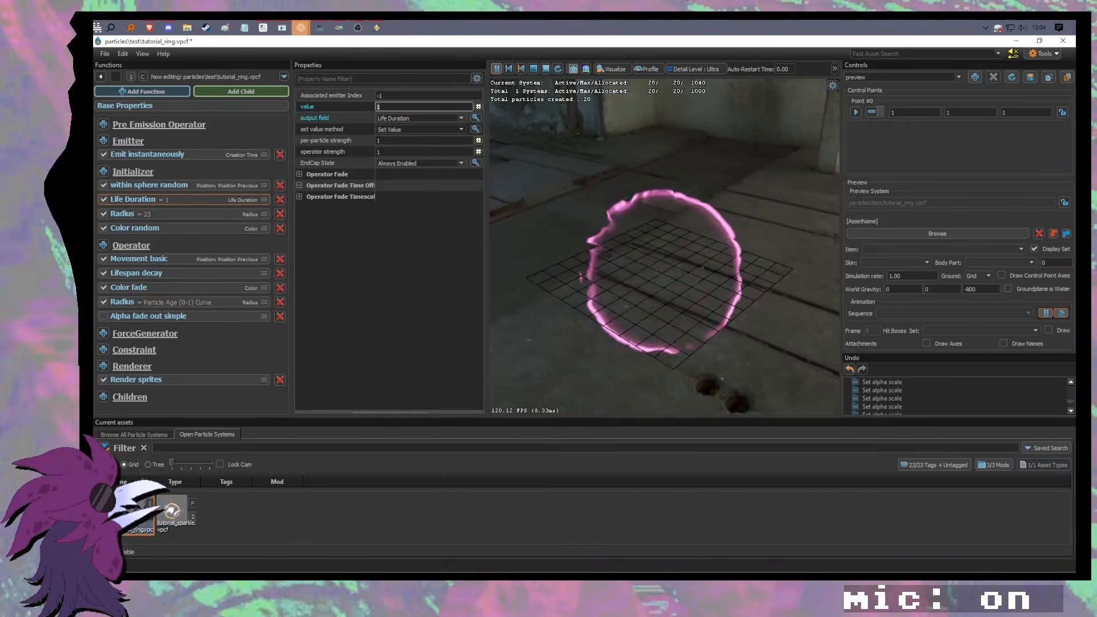
text(0.4)
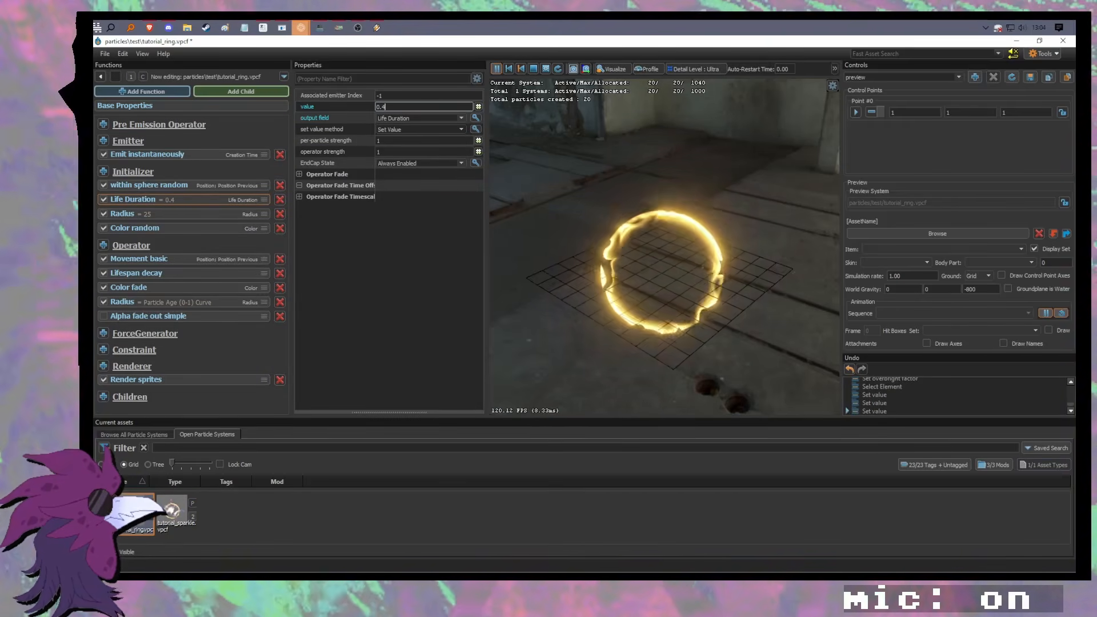
key(BackSpace)
key(BackSpace)
text(1)
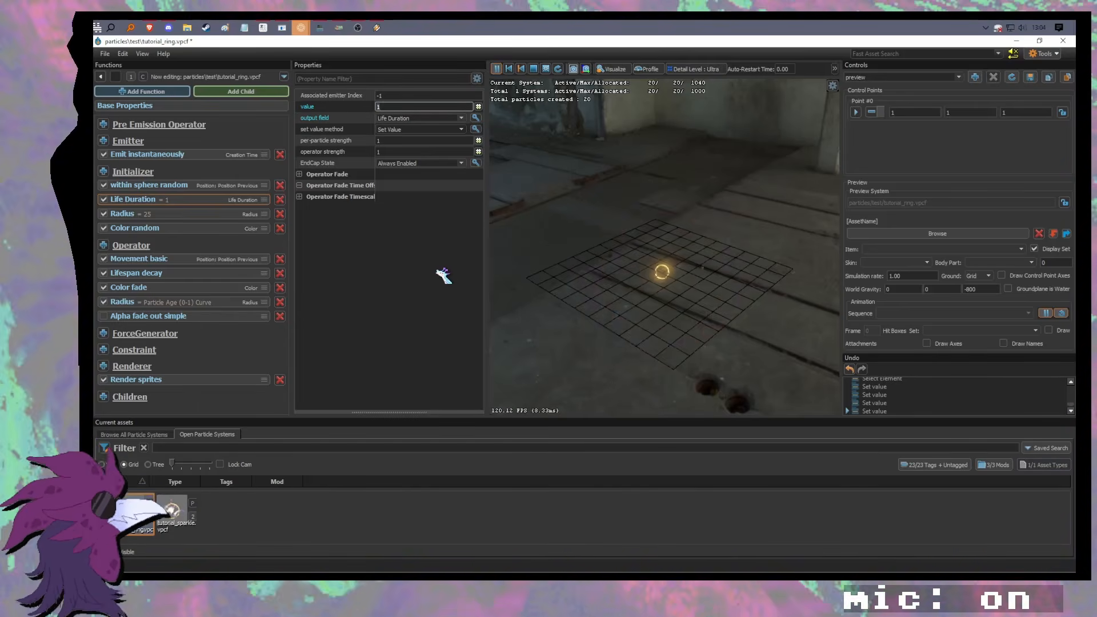
click(418, 236)
Step: Reshape the ring's Render sprites alpha scale curve so it falls off sooner, reaching 0 at about 0.67
click(179, 380)
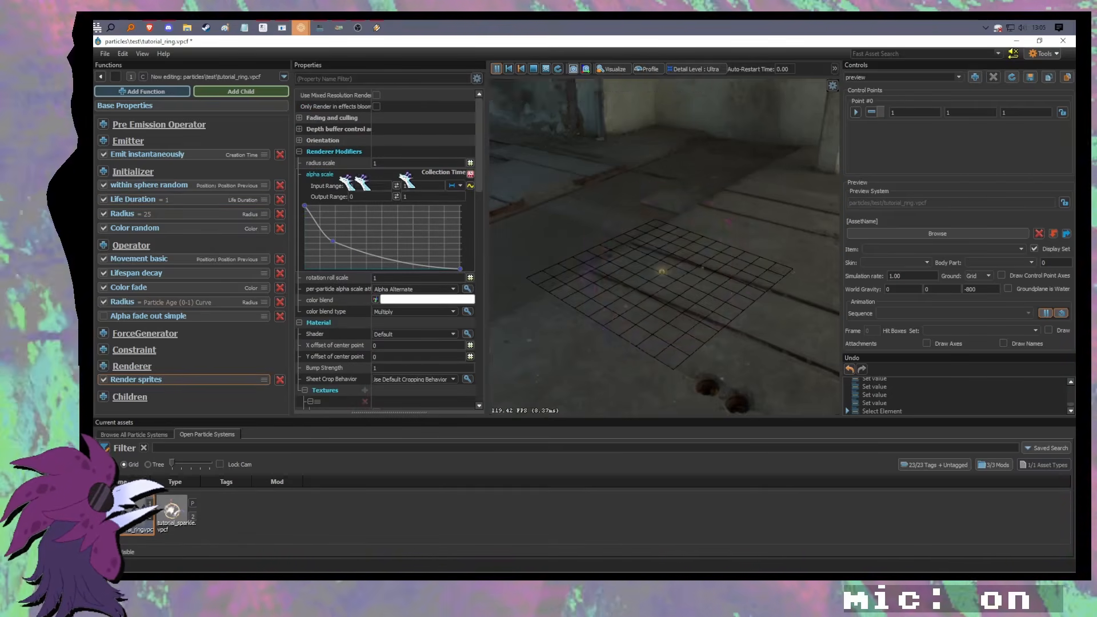
drag(333, 242, 324, 241)
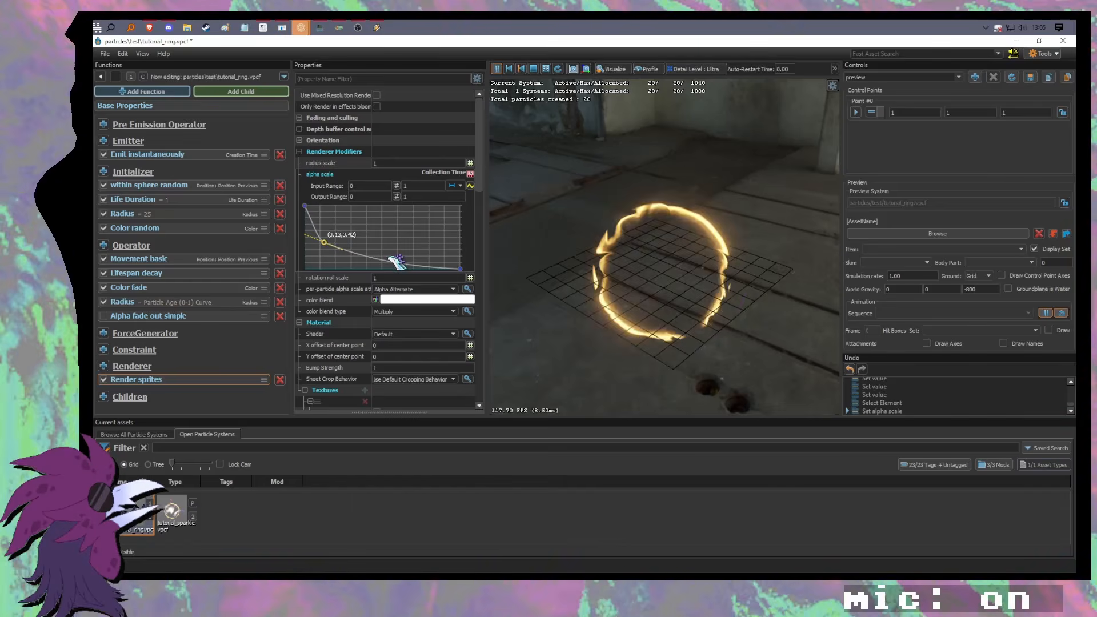
mouse_move(385, 259)
mouse_down()
mouse_move(377, 268)
mouse_move(386, 269)
mouse_up()
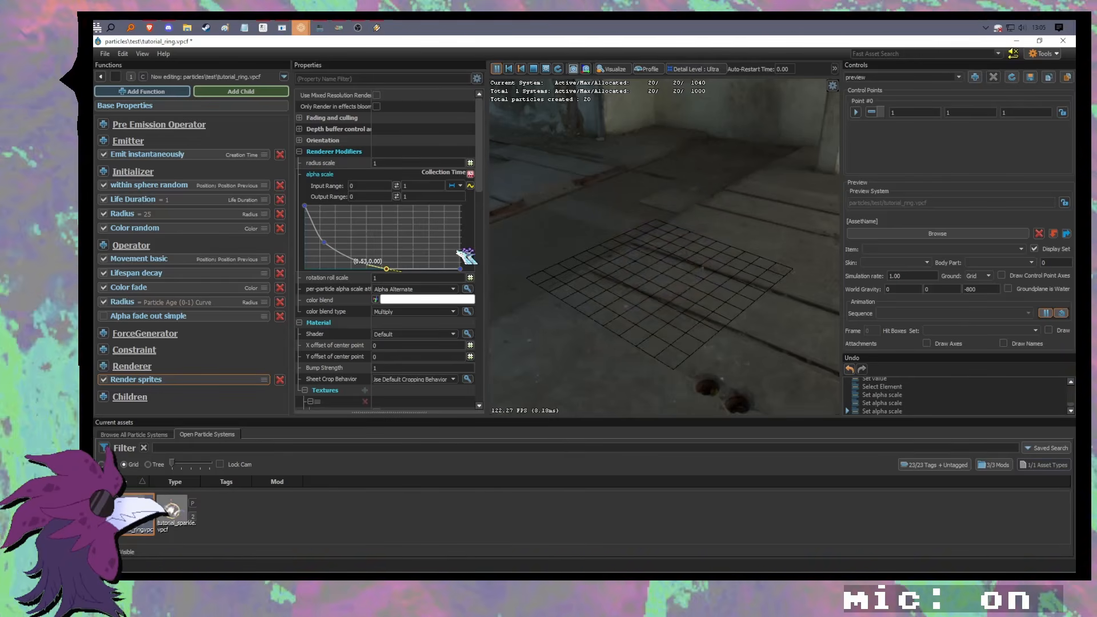
drag(386, 269, 392, 267)
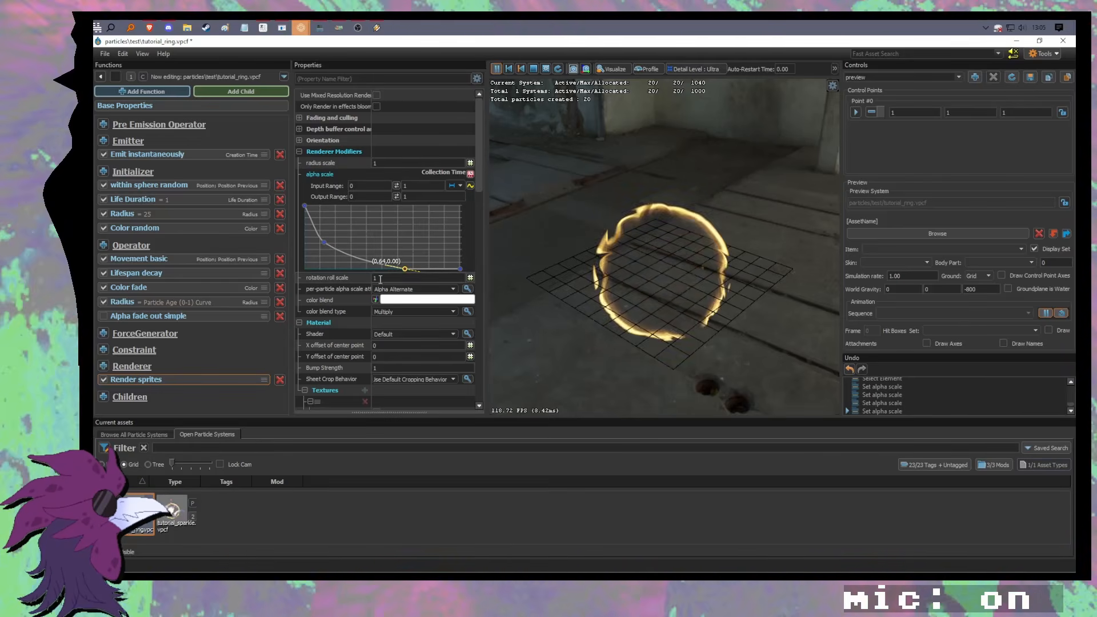
drag(324, 242, 409, 269)
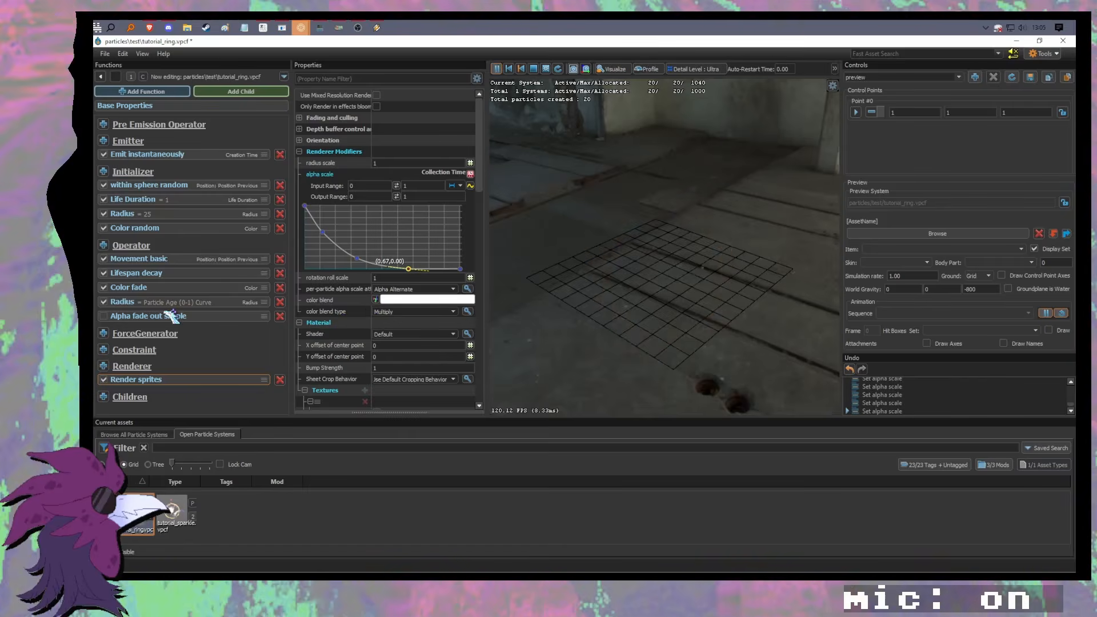
Step: Try fade start times of 0.5, 0.2 and 0.1 in the ring's Color fade operator
click(154, 288)
click(386, 108)
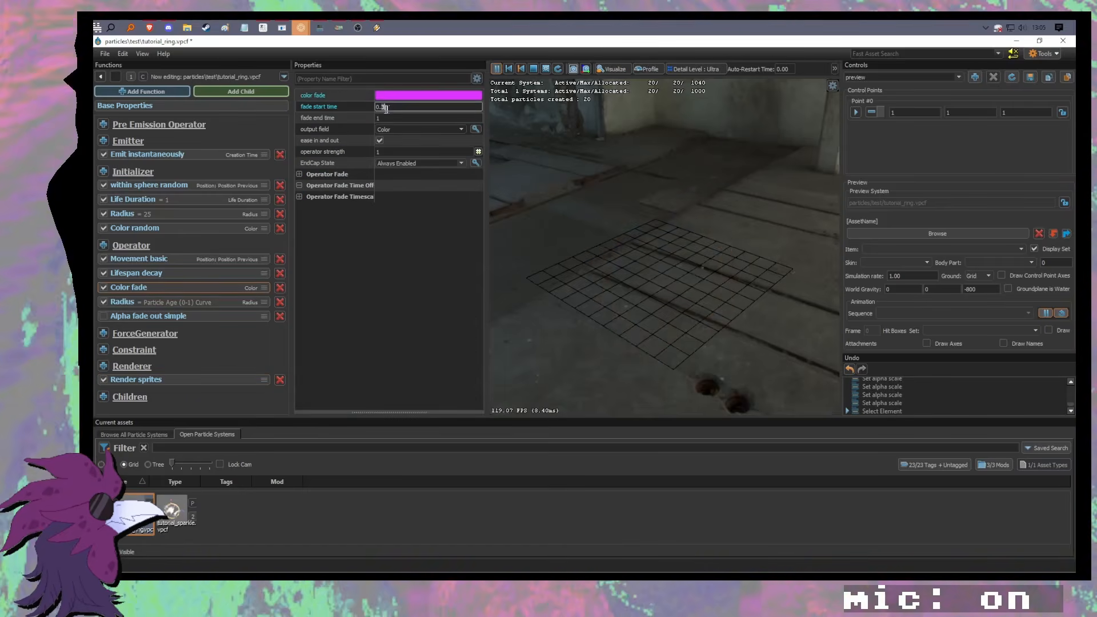
key(BackSpace)
text(5)
key(Return)
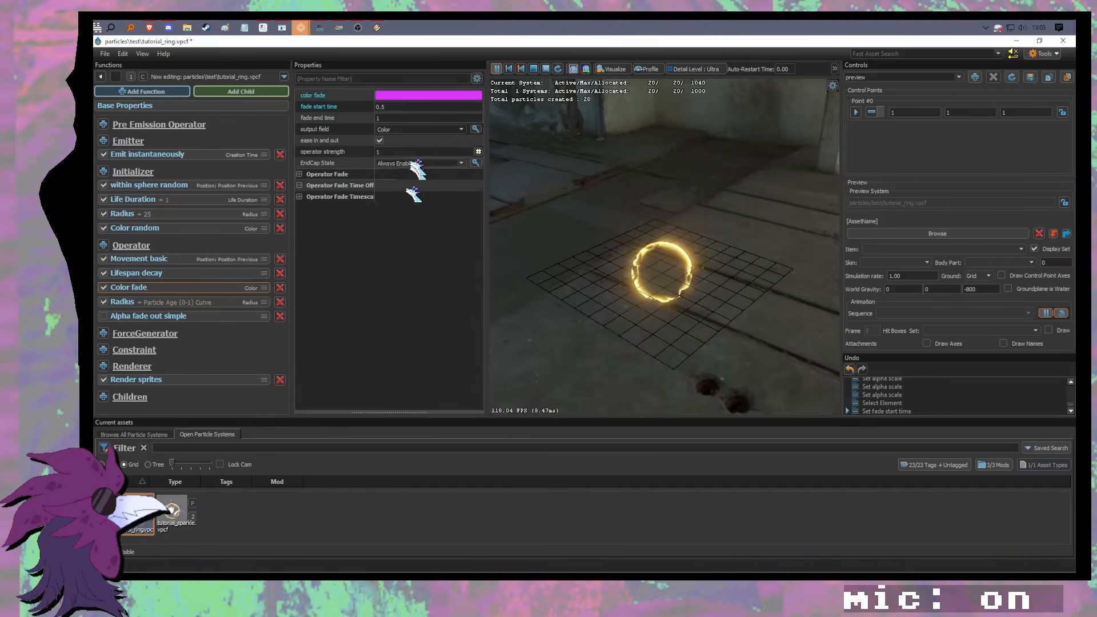
click(387, 107)
text(2)
key(Return)
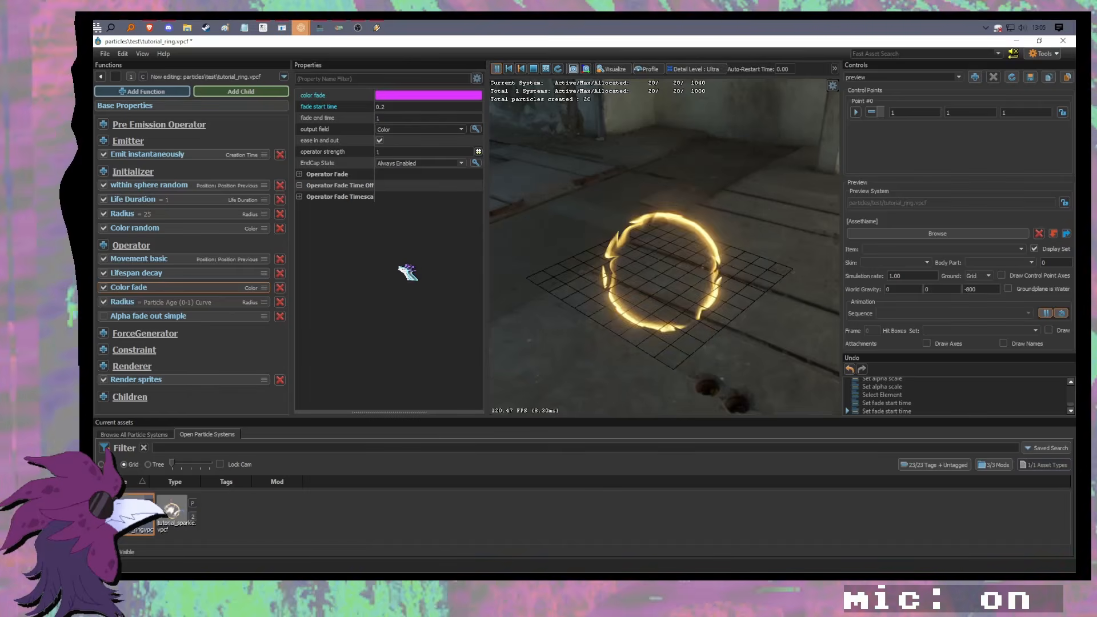
click(394, 106)
key(BackSpace)
text(1)
key(Return)
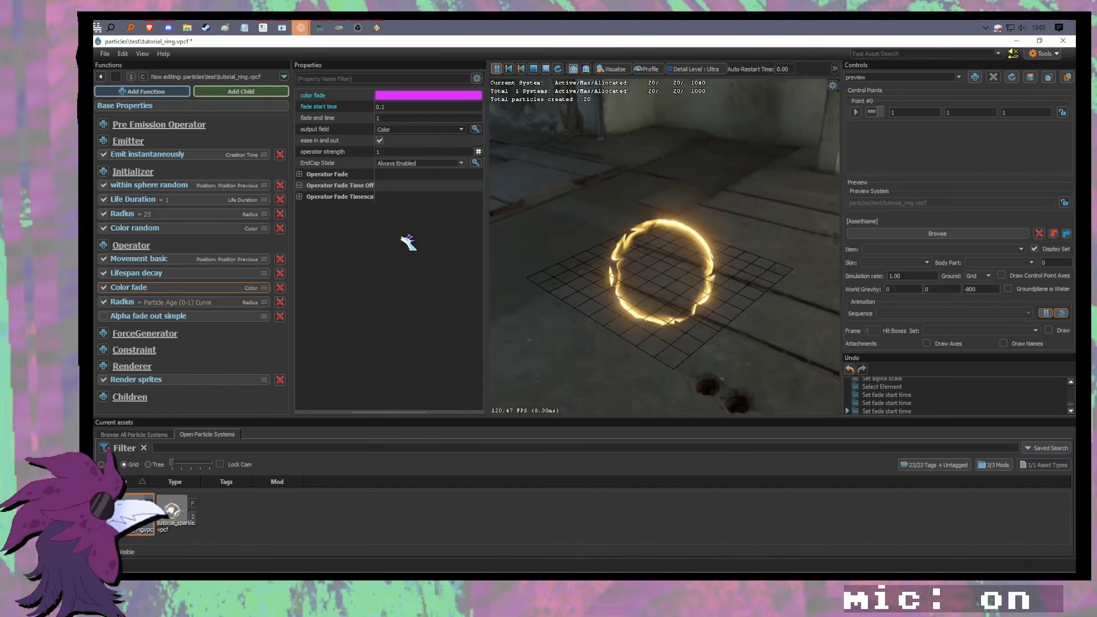
Step: Set the Color fade operator's fade start time to 0
click(392, 107)
key(BackSpace)
key(BackSpace)
key(Return)
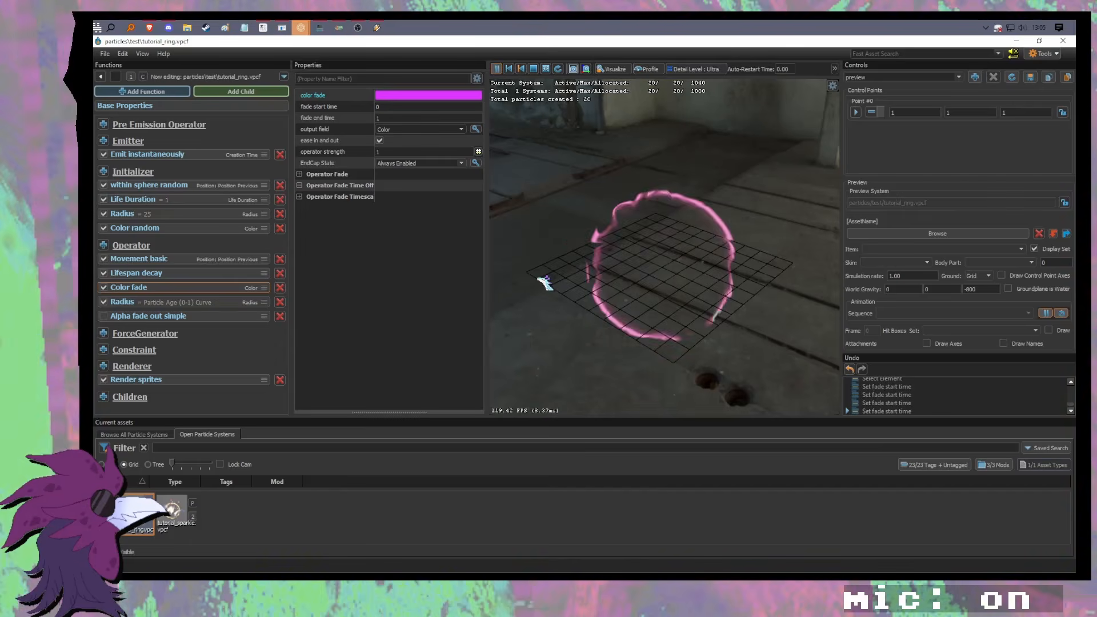
Step: Add a Rotation Spin Roll operator to the ring and set its spin rate degrees to 7
click(104, 245)
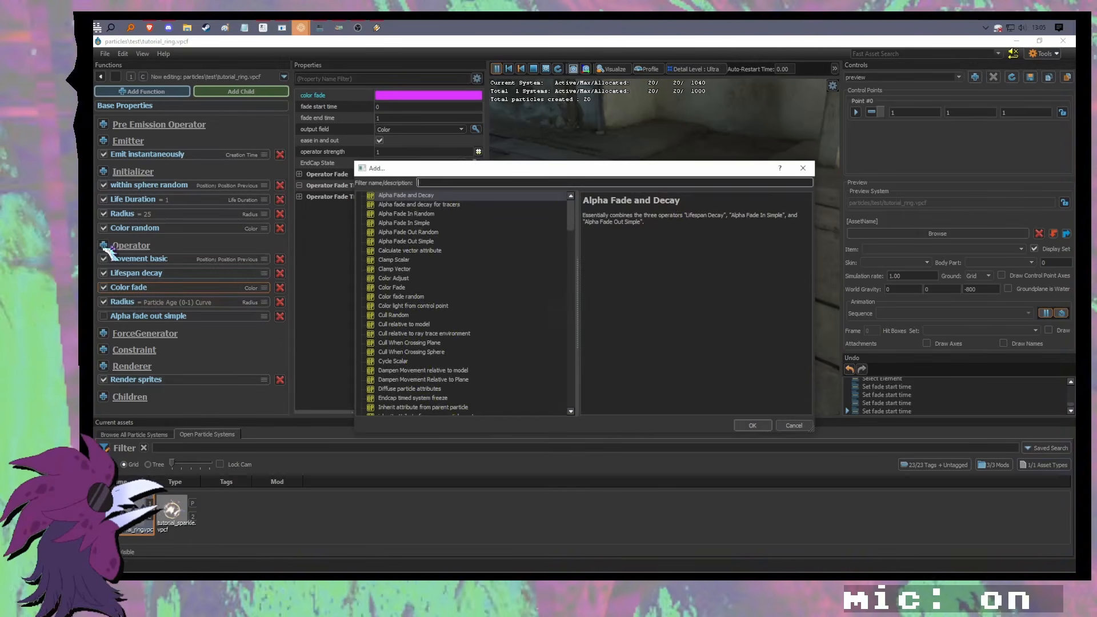
text(rotat)
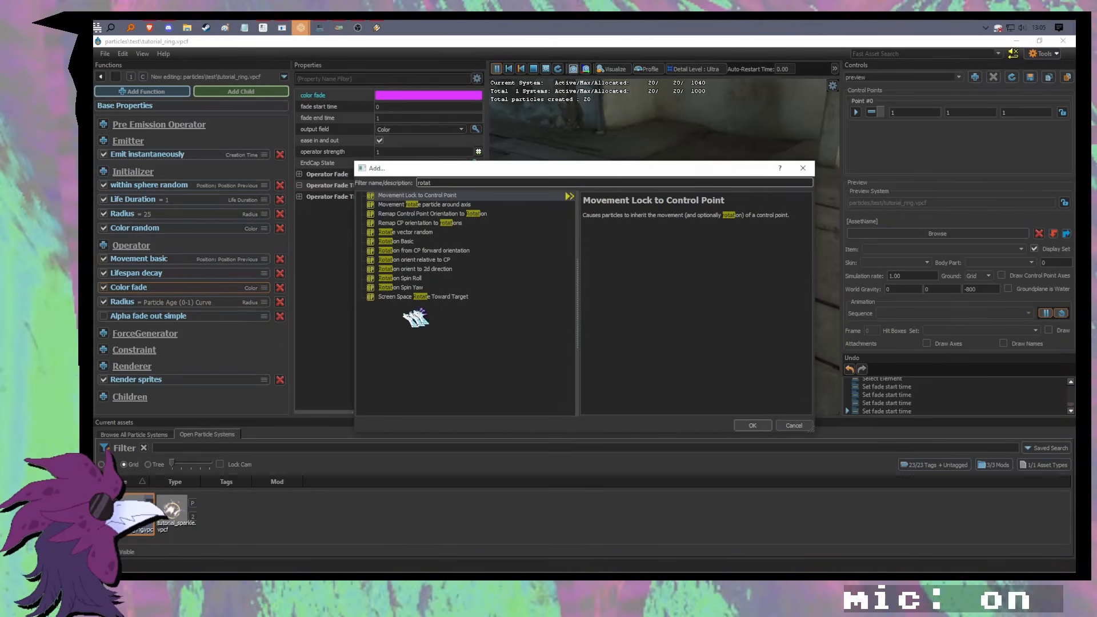
double_click(423, 279)
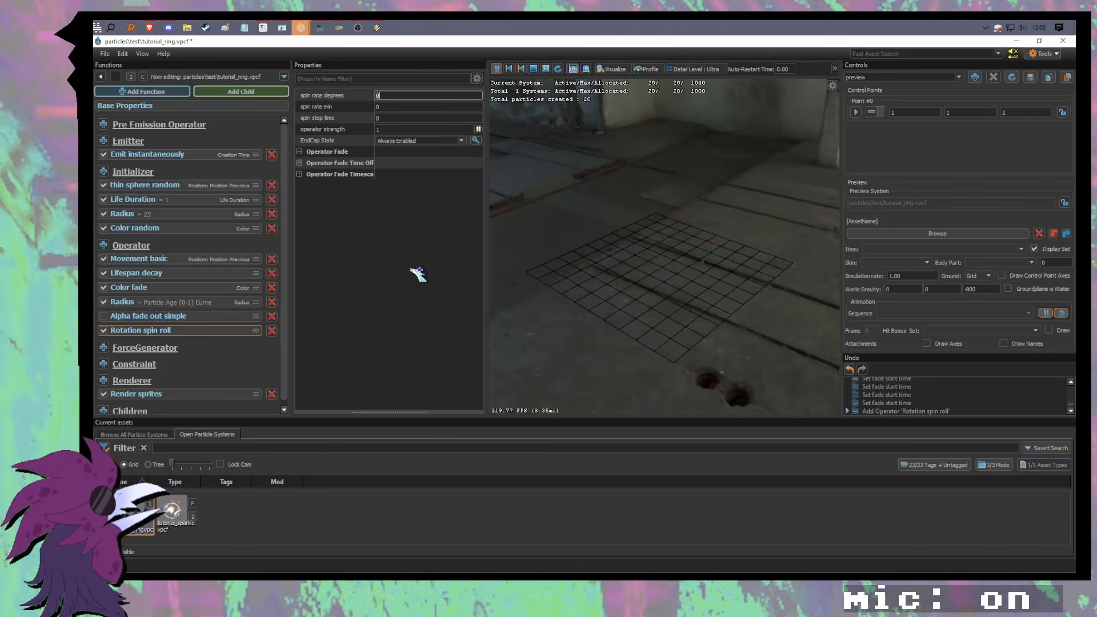
text(7)
key(Return)
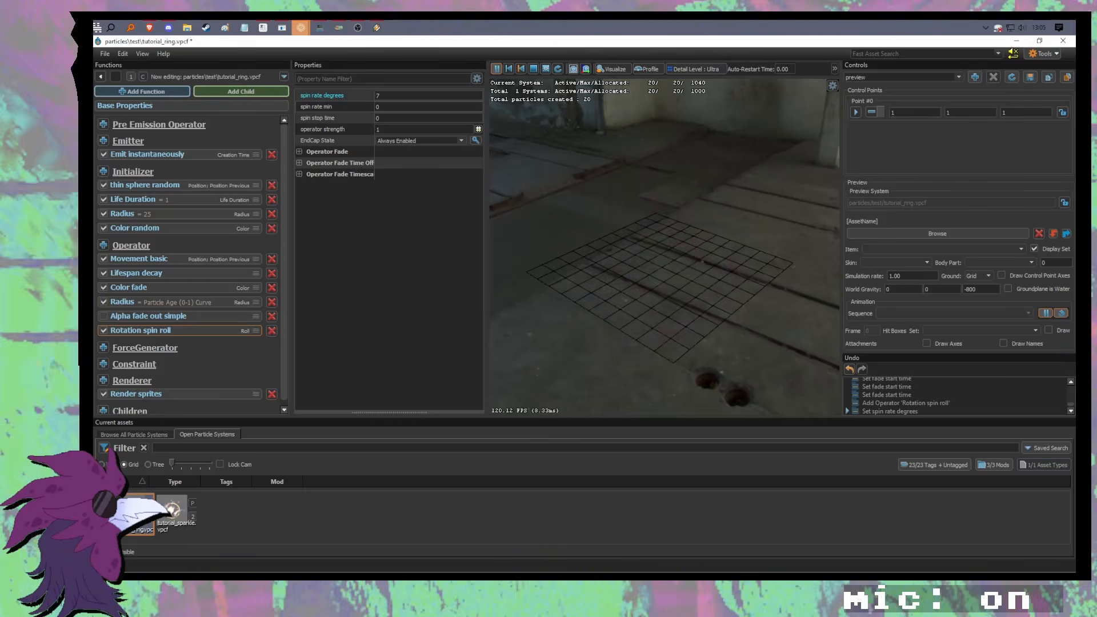
Step: Drive the noise texture's rotation / animation rate scale in Render sprites with Collection Time
click(189, 394)
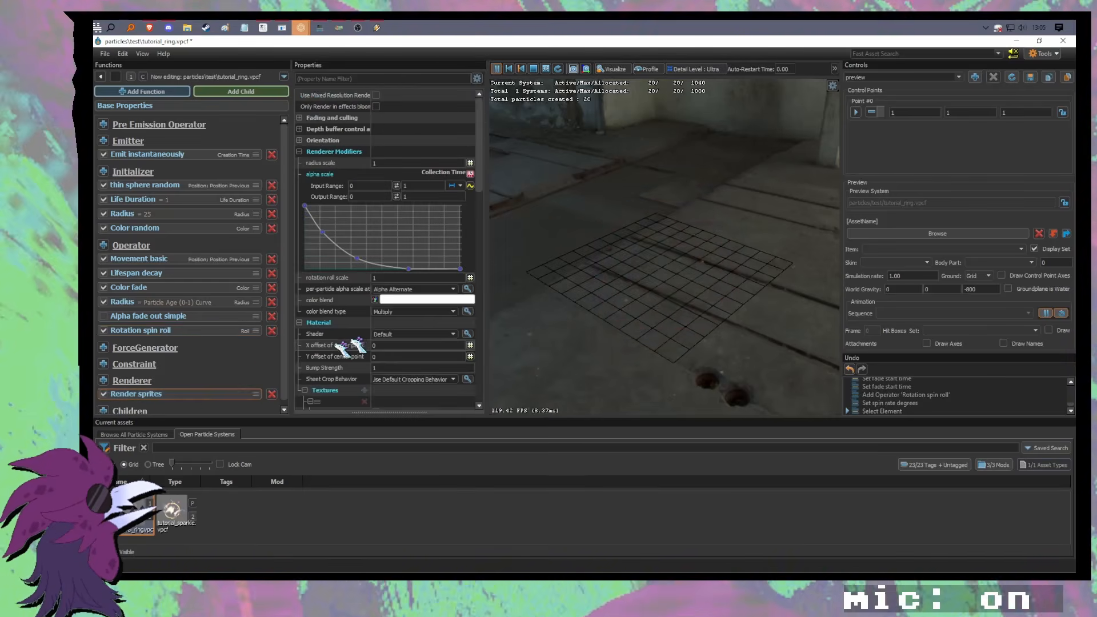
scroll(366, 343, down, 10)
drag(480, 268, 480, 296)
click(470, 268)
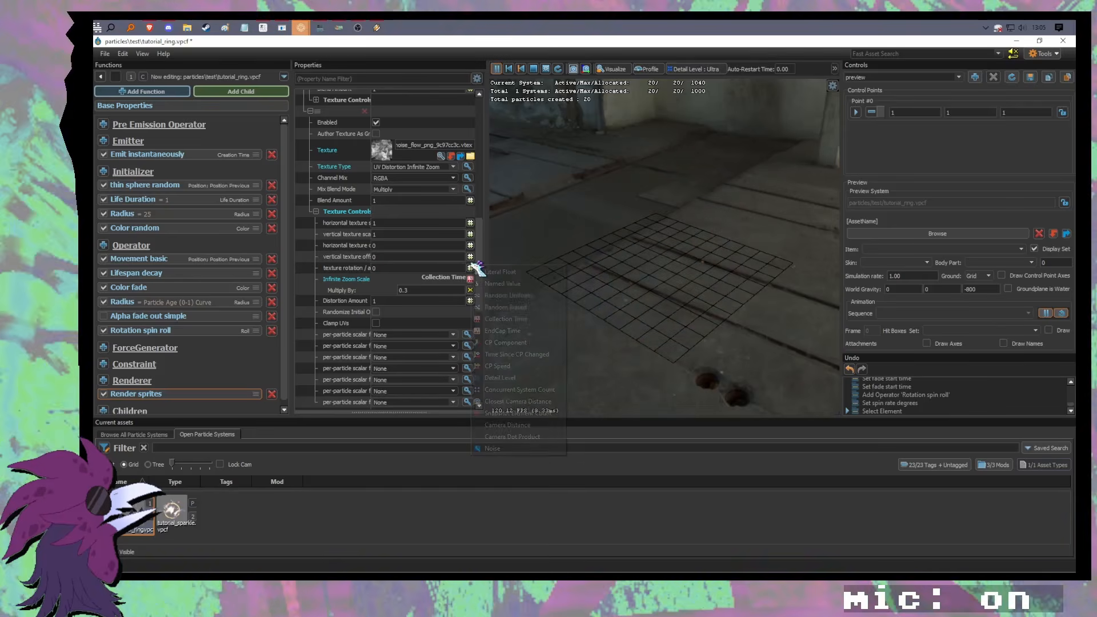
click(518, 307)
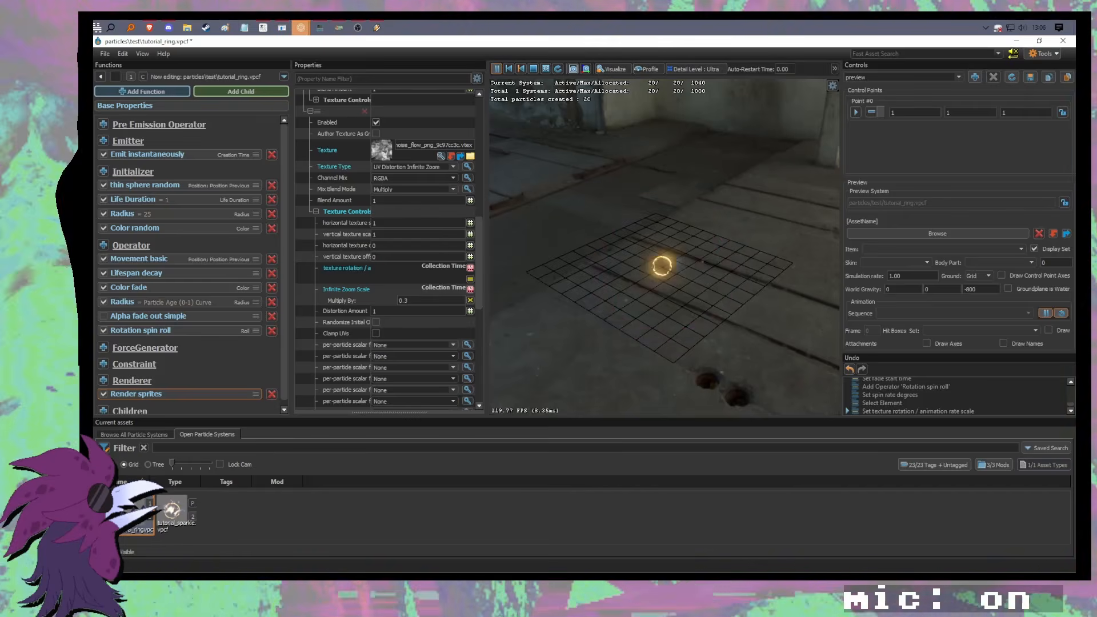
key(alt+Tab)
click(727, 305)
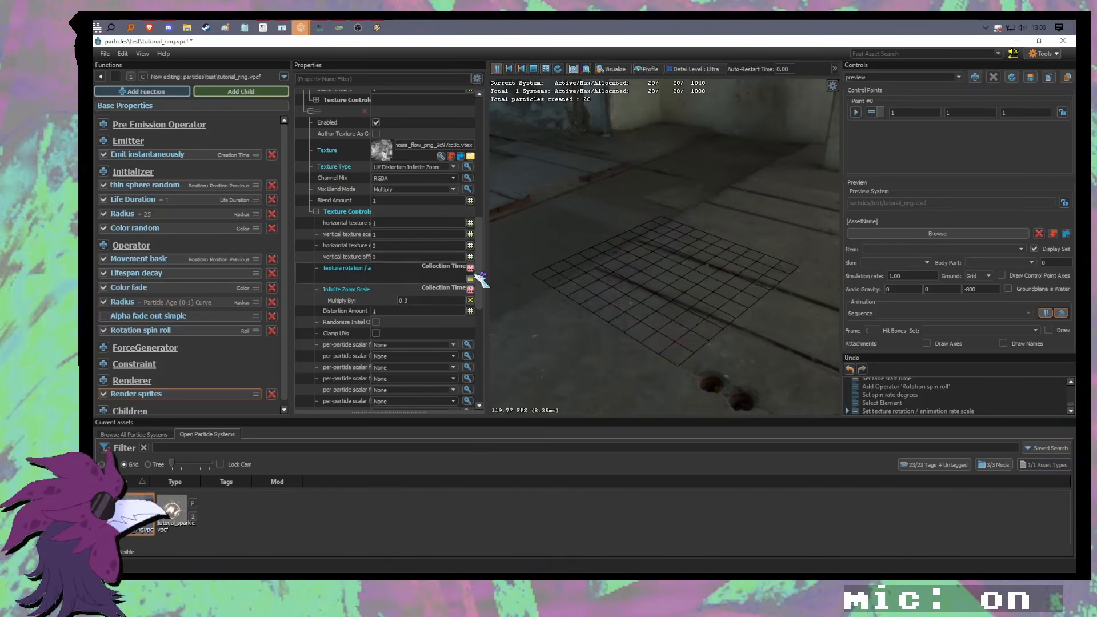
drag(481, 293, 481, 294)
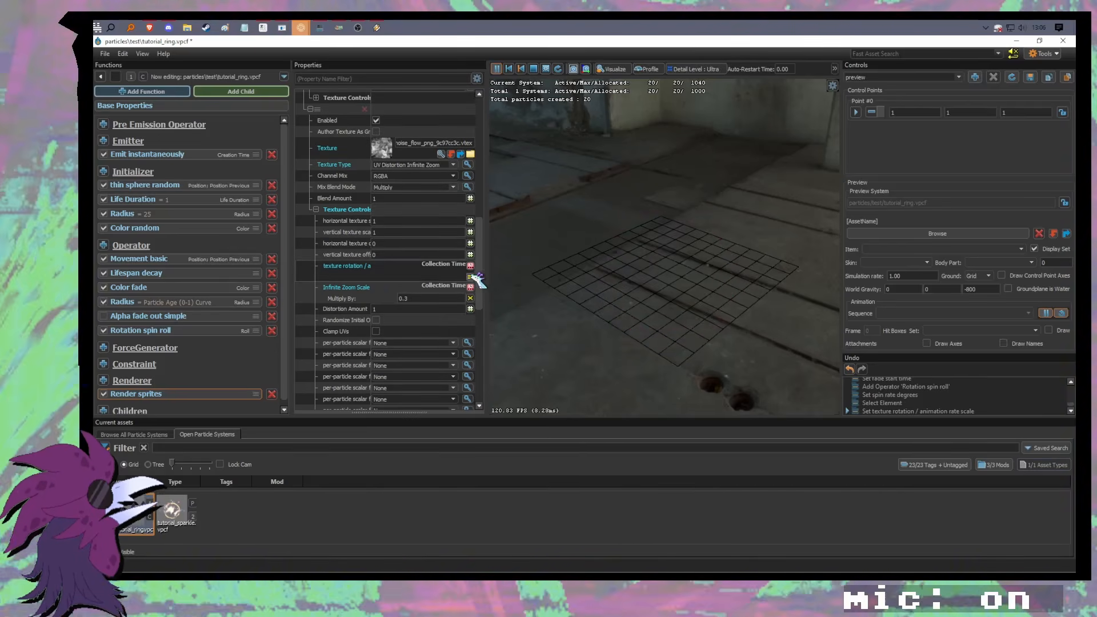
Step: Apply a Multiply mapping to the noise texture's Collection Time rotation rate and set Multiply By to -70
click(471, 276)
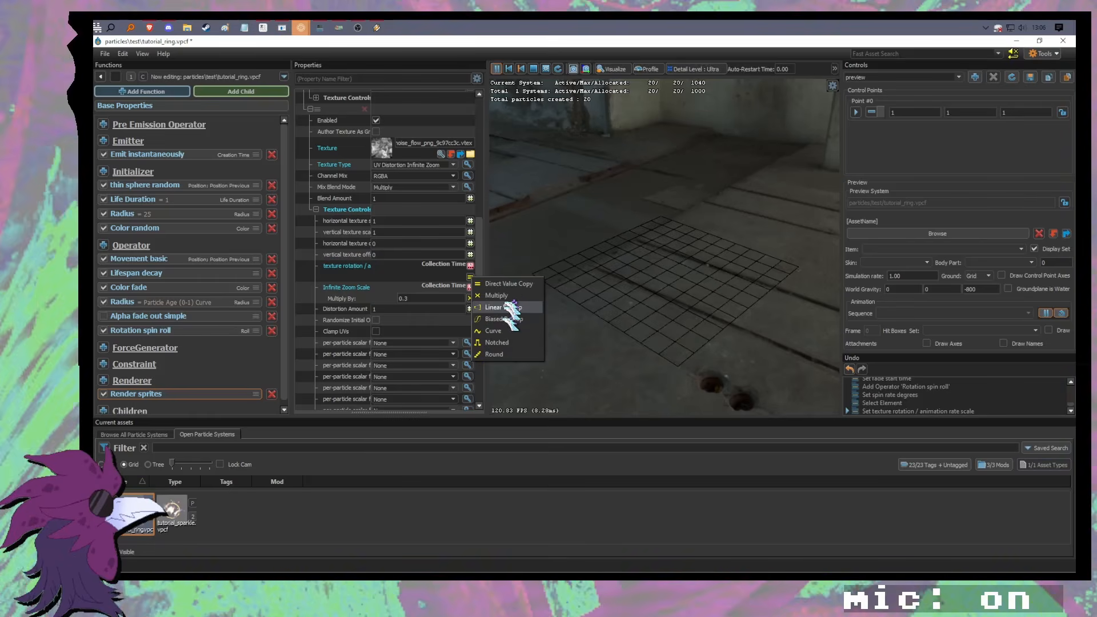
double_click(402, 277)
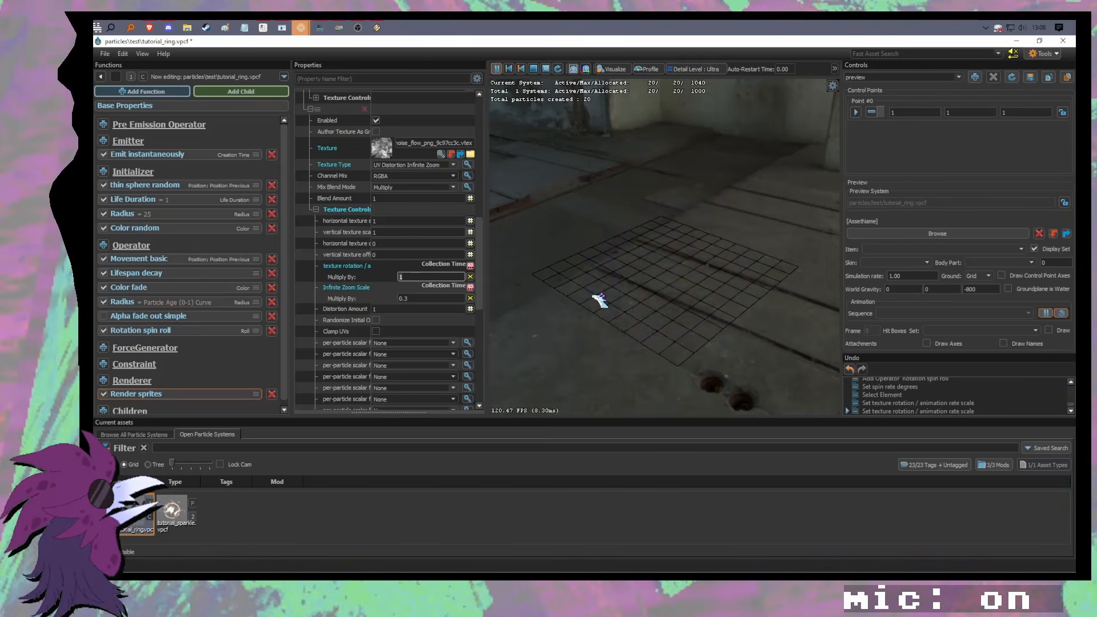
text(3)
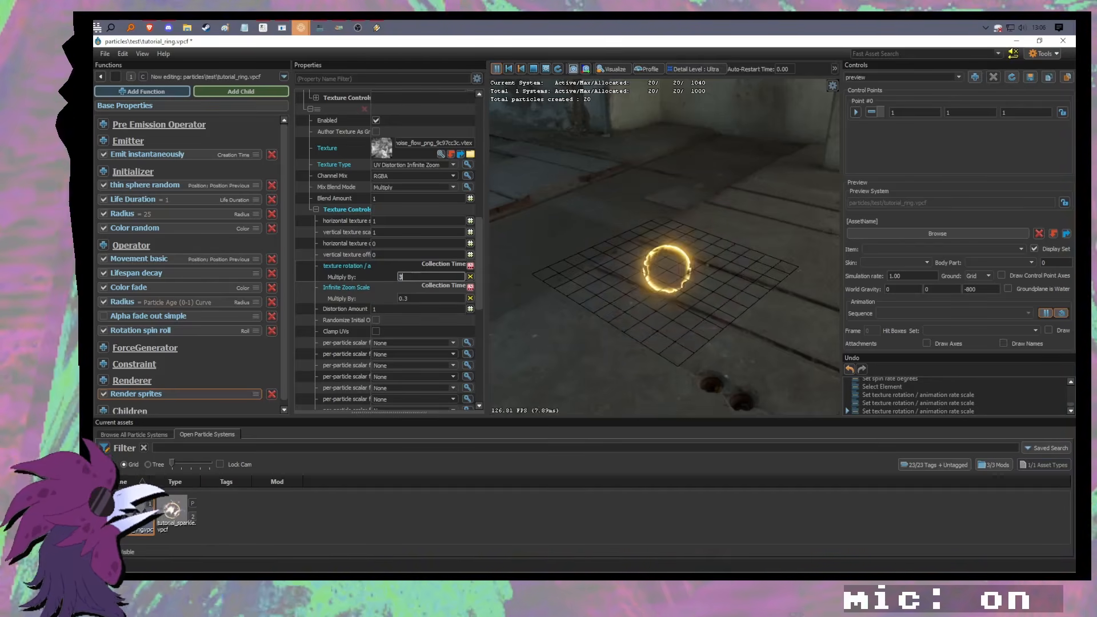
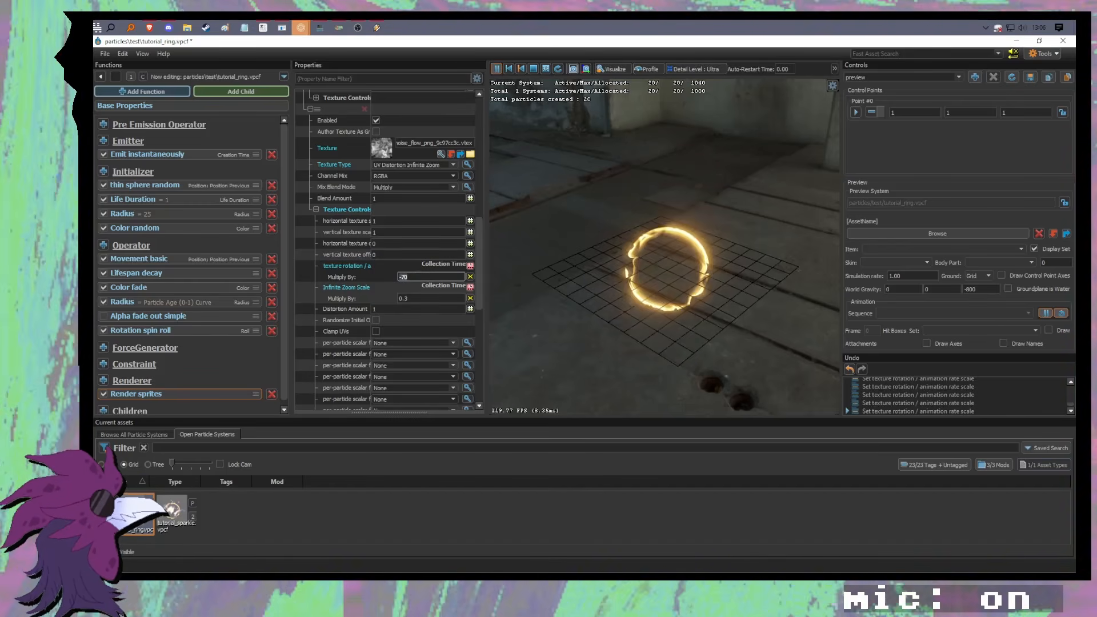
drag(721, 244, 733, 254)
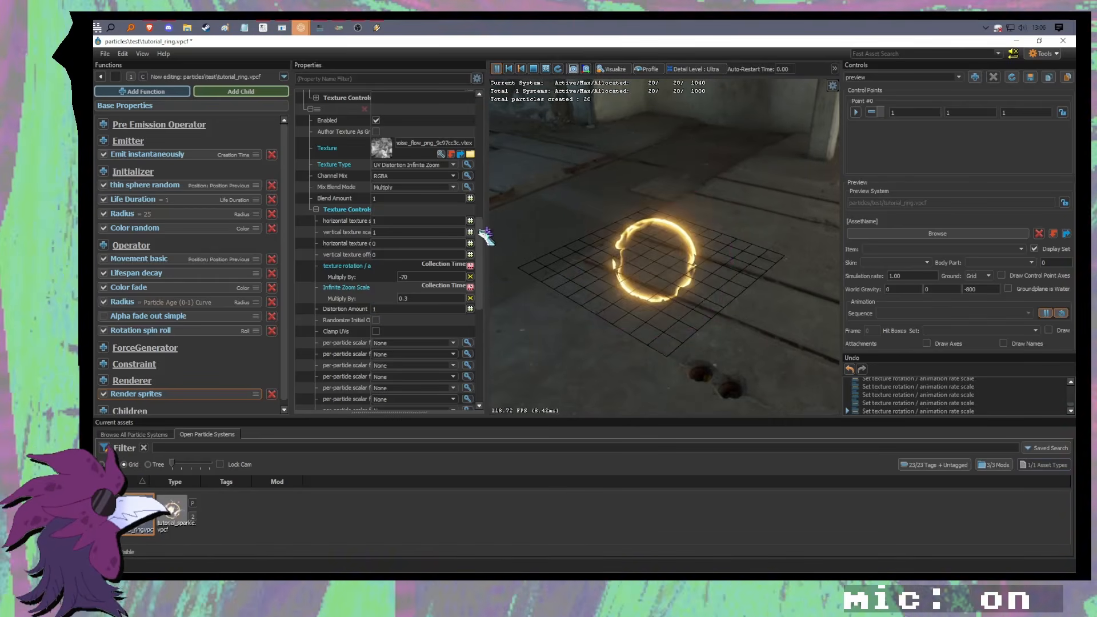
Step: Open the texture picker for the diffuse ring texture in the Render sprites material
scroll(484, 223, up, 1)
scroll(485, 201, up, 2)
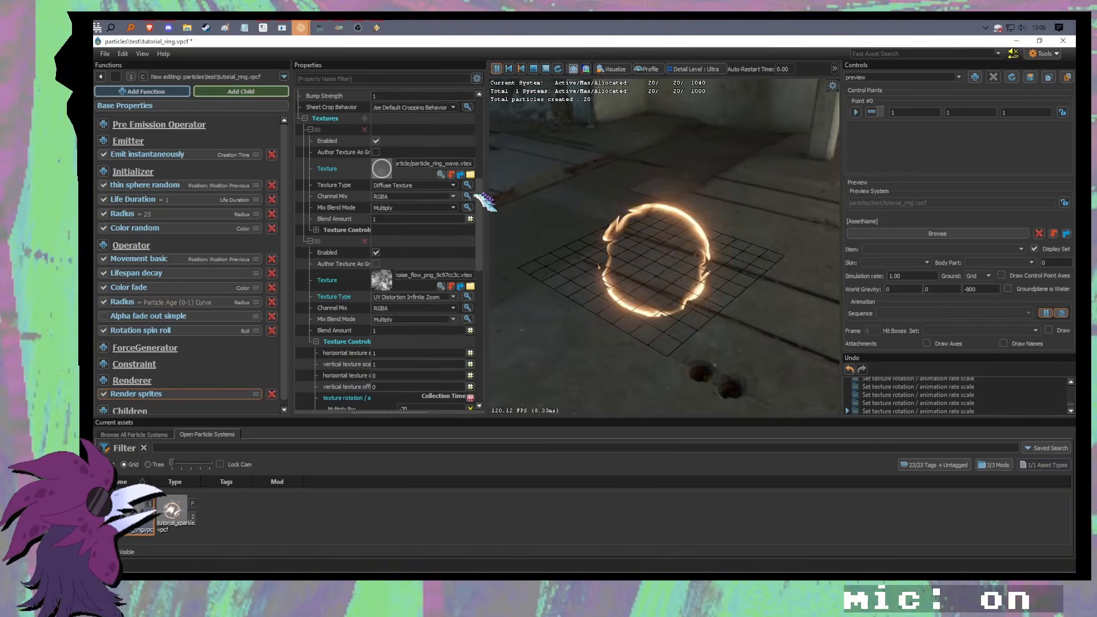
click(441, 174)
drag(491, 130, 487, 131)
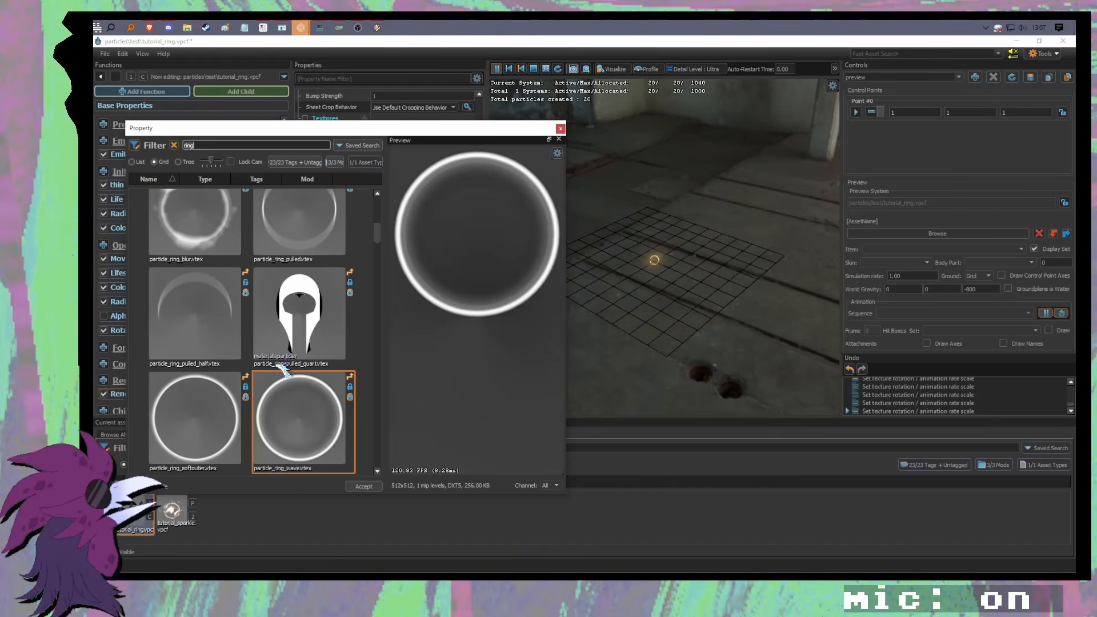
Step: Try the particle_ring_blur, swirl-patterned, particle_heroring_7 and thin ring textures on the ring sprite
click(220, 306)
scroll(257, 274, up, 1)
click(286, 245)
click(203, 245)
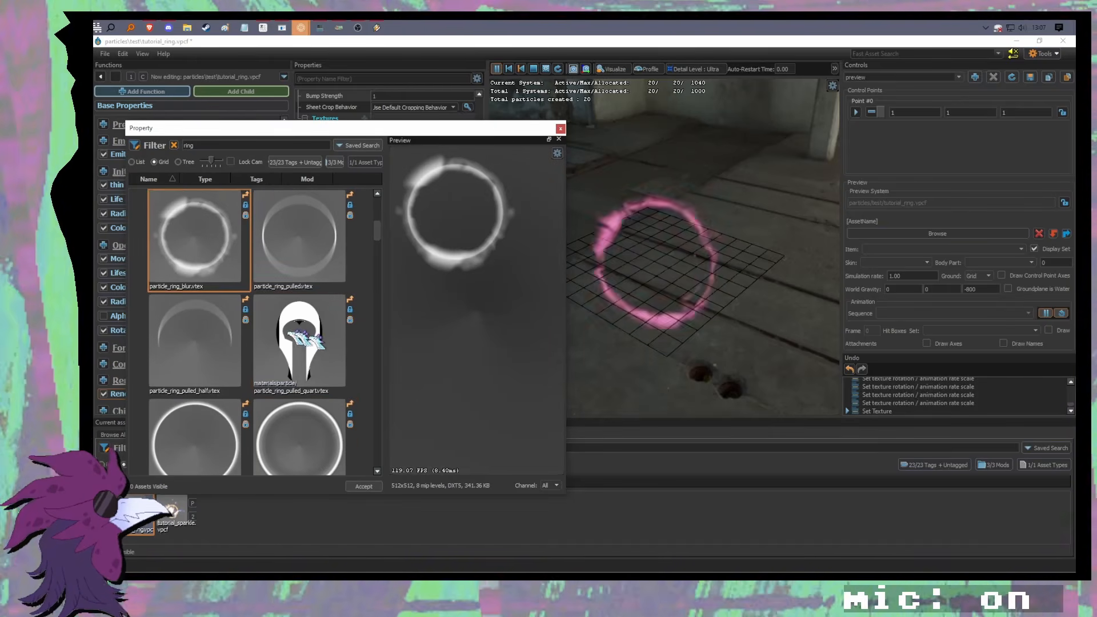
scroll(324, 403, up, 1)
scroll(324, 391, up, 1)
click(288, 300)
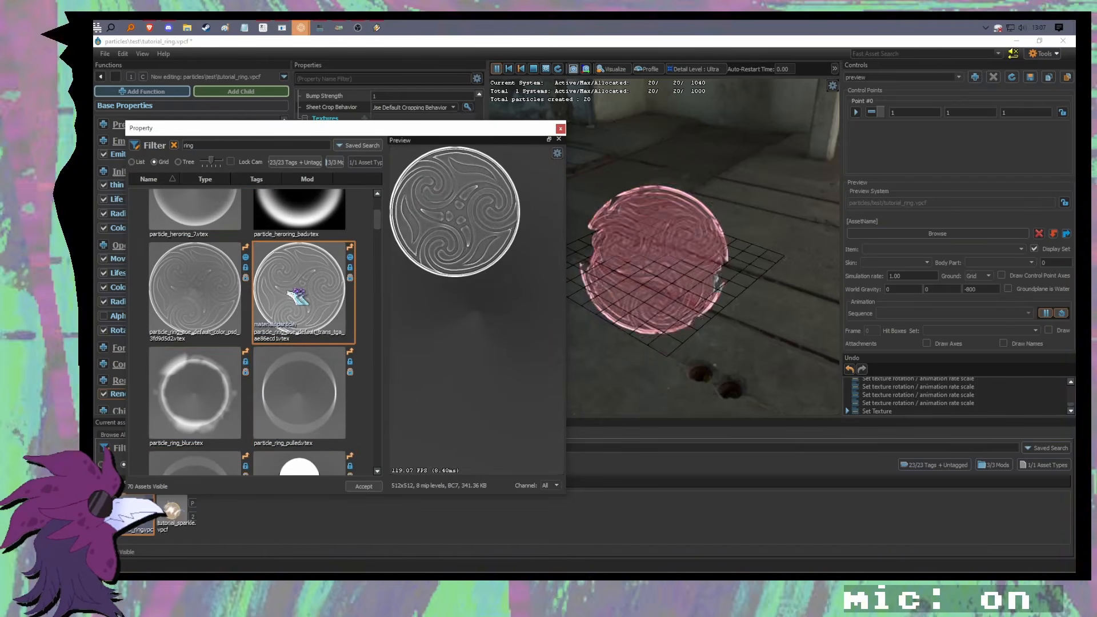
click(211, 298)
scroll(273, 357, up, 1)
click(211, 328)
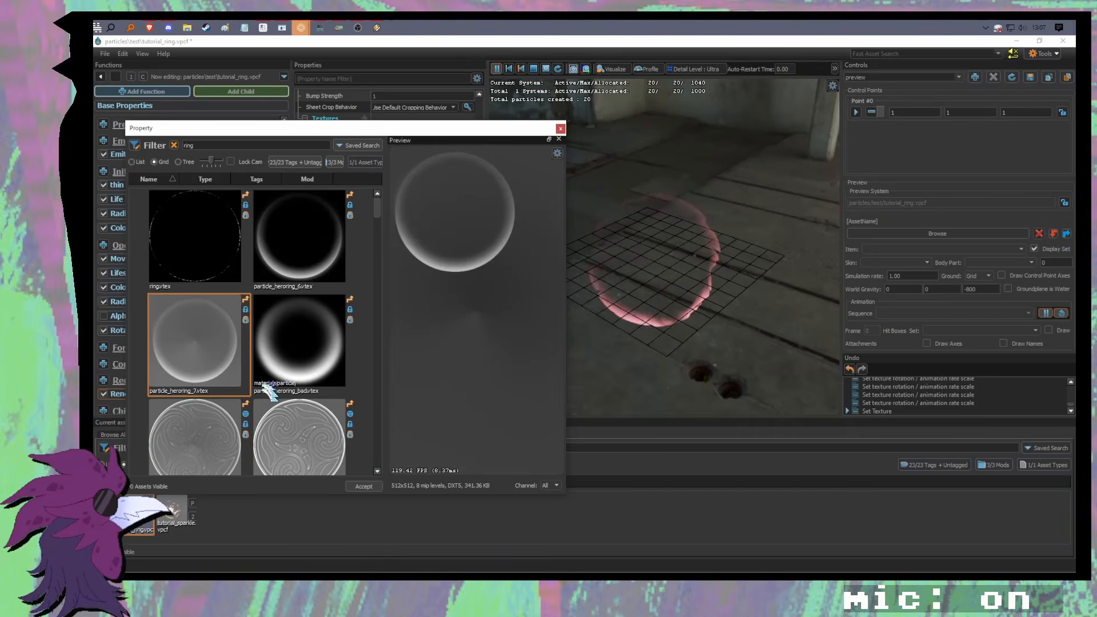
click(191, 256)
scroll(318, 332, down, 3)
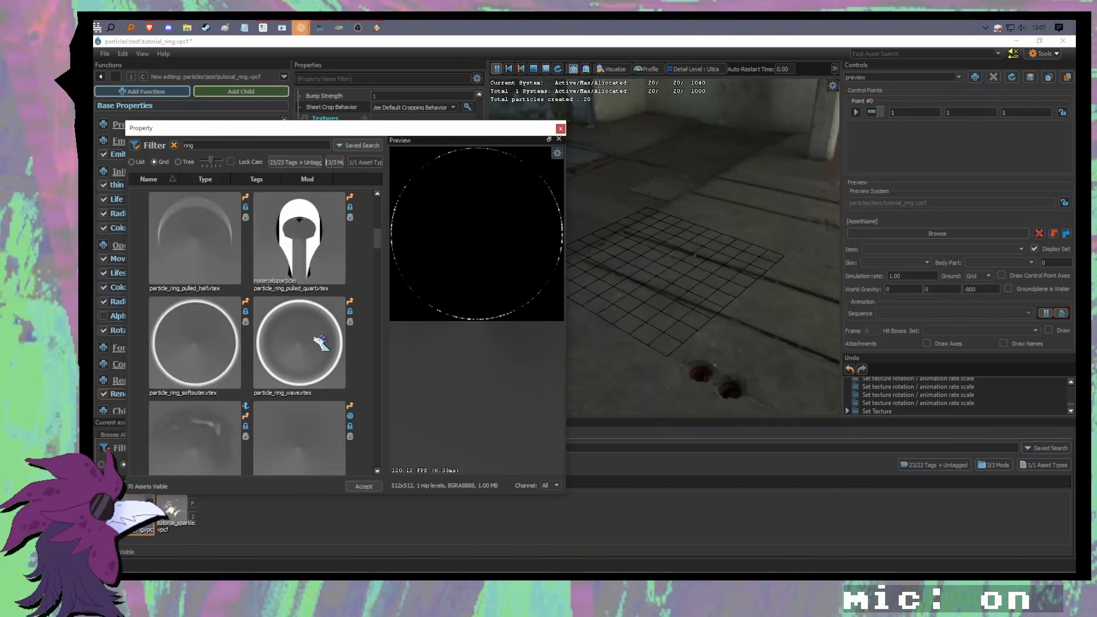
Step: Try the particle_ring_wave color, spiky particle_ring_wavy6 and ring_tight textures on the ring sprite
click(312, 351)
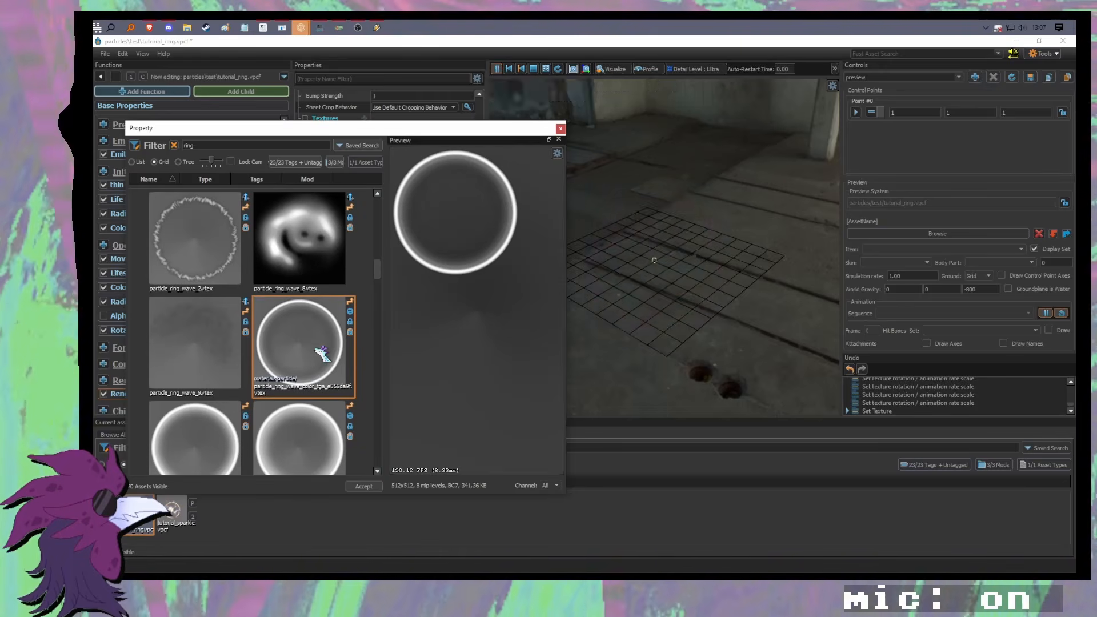
scroll(314, 354, down, 1)
click(318, 354)
scroll(309, 351, down, 1)
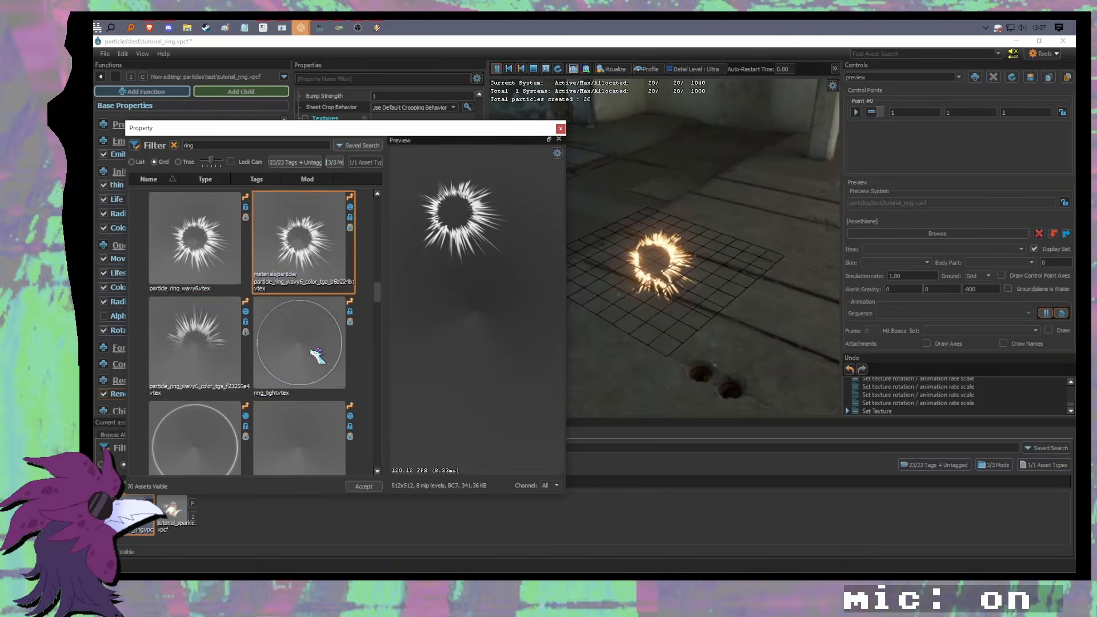
click(307, 352)
scroll(303, 343, down, 1)
click(239, 356)
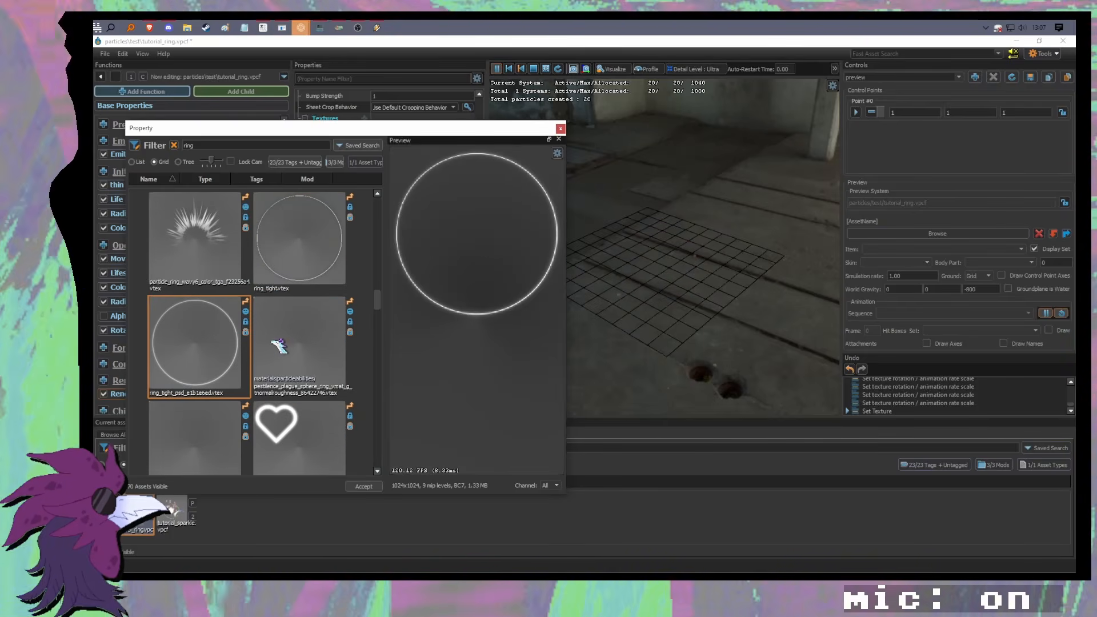
click(304, 254)
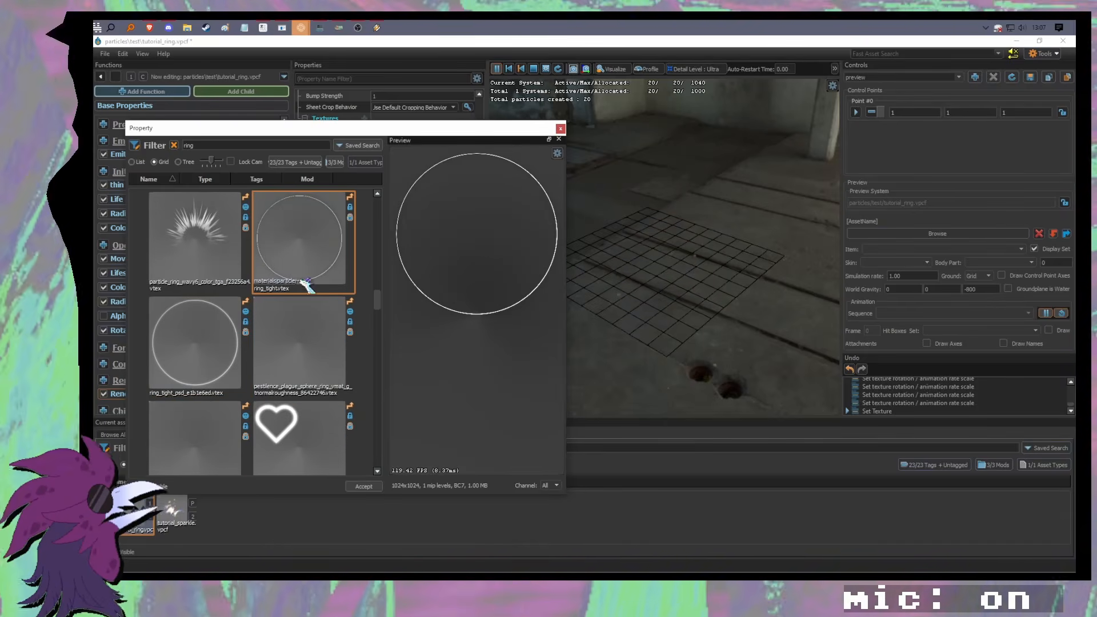
Step: Try the ring_dissolve and ice_falloff_ring textures on the ring sprite
scroll(308, 286, down, 4)
click(310, 308)
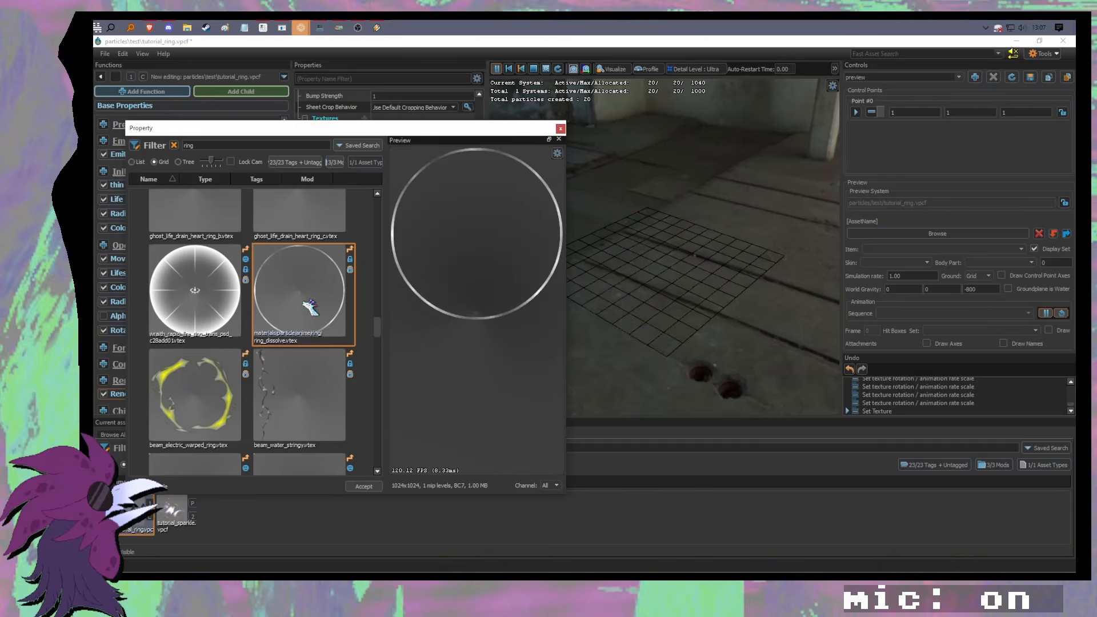
scroll(310, 309, down, 3)
scroll(309, 319, up, 2)
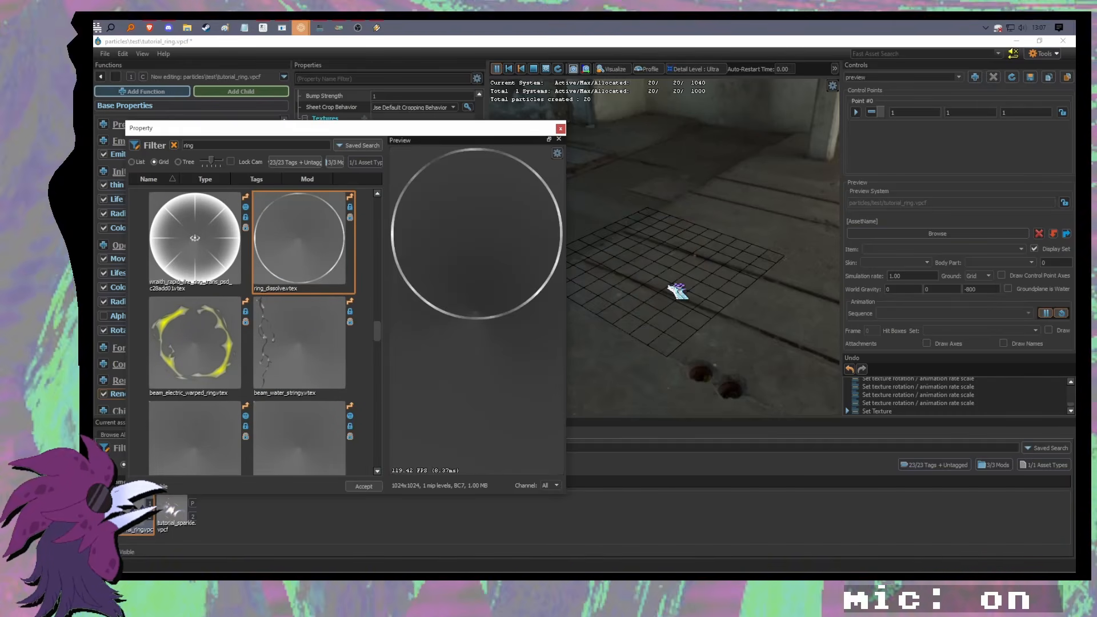
scroll(309, 400, down, 3)
click(312, 364)
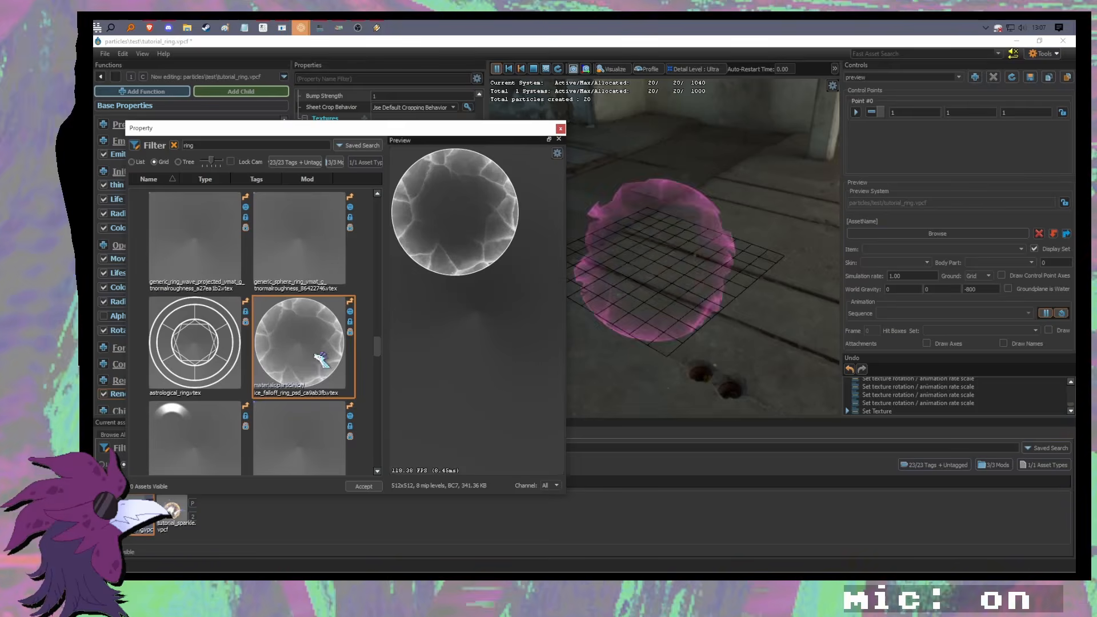
Step: Try the astrological_ring, particle_ring_trans and particle_ring_inner_glow_trans textures on the ring sprite
scroll(309, 343, down, 2)
click(218, 231)
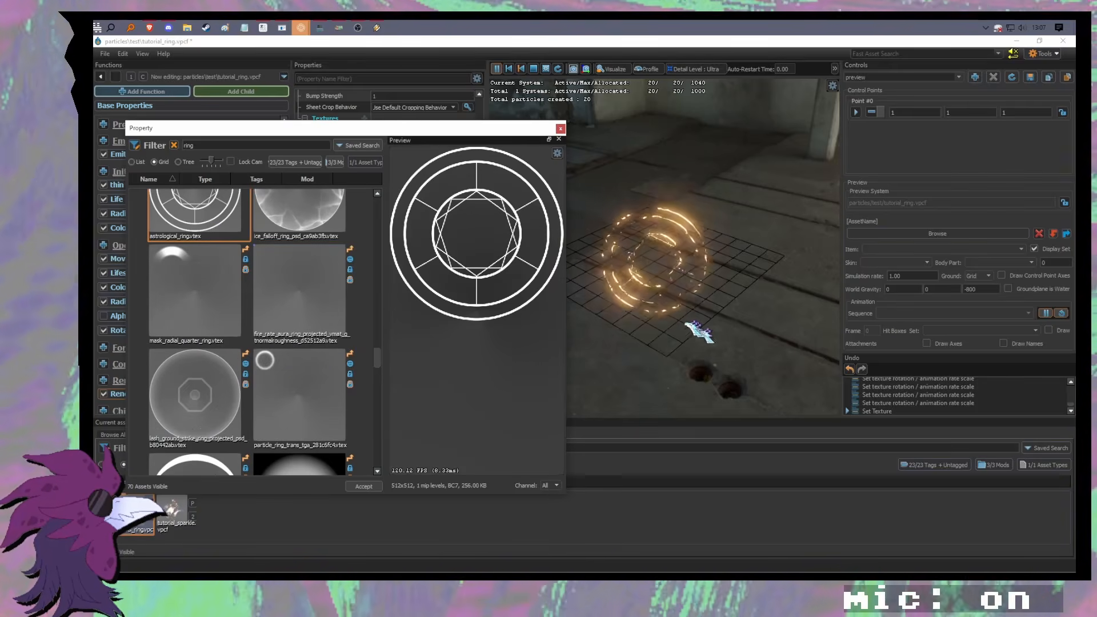
click(220, 400)
click(297, 399)
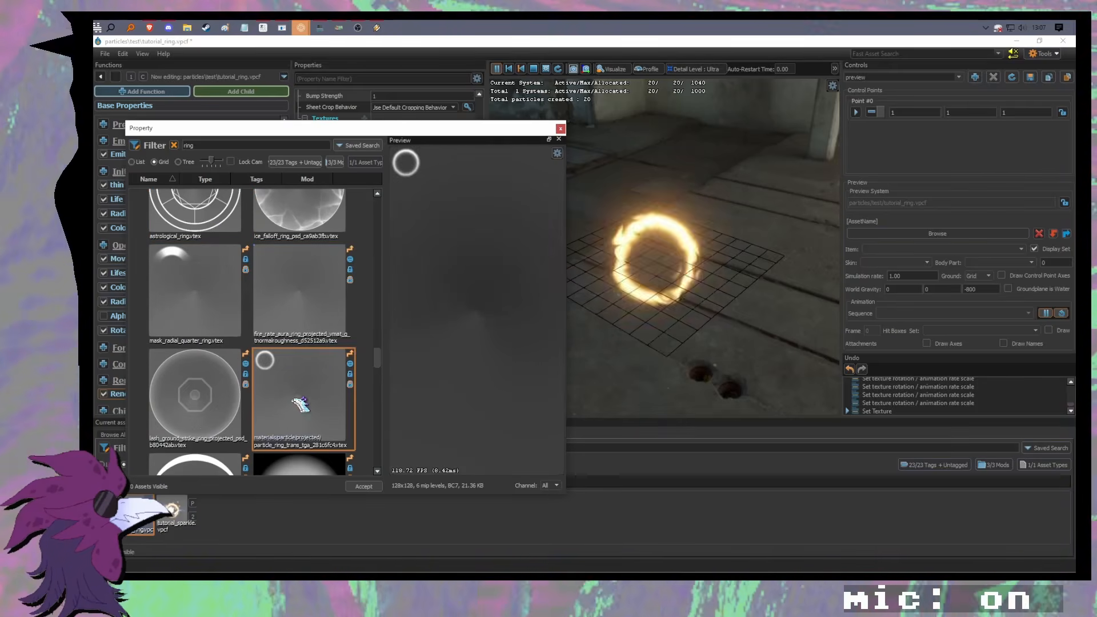
scroll(298, 396, down, 4)
click(212, 363)
click(289, 357)
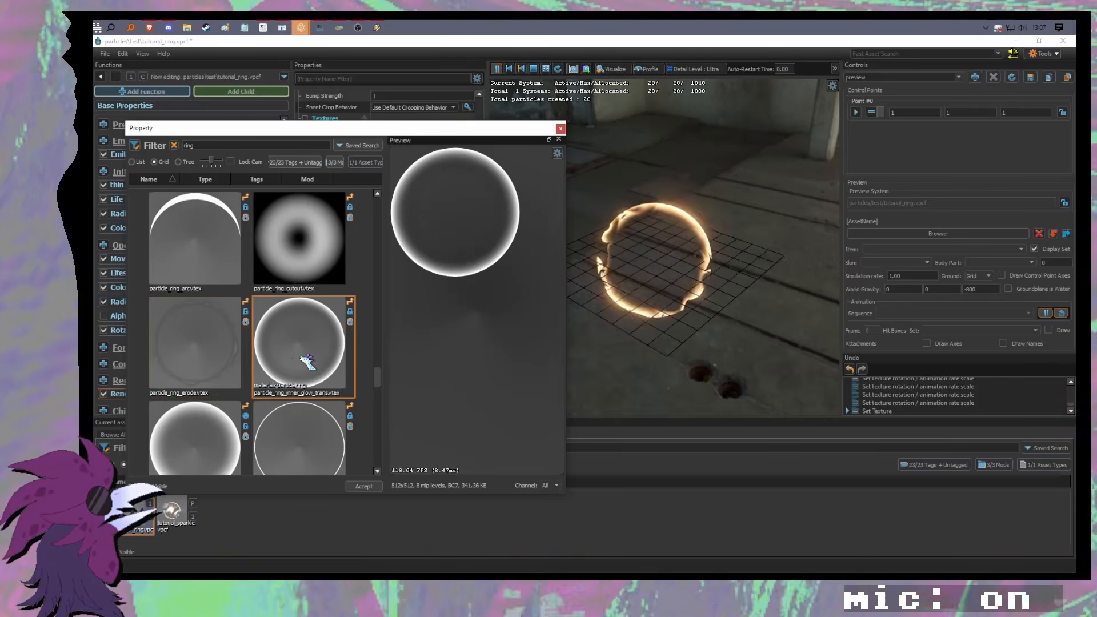
Step: Try the particle_ring_medium_trans, particle_ring_shockwave and particle_ring_spiral textures on the ring sprite
scroll(299, 355, down, 2)
click(286, 359)
scroll(263, 362, down, 2)
click(212, 366)
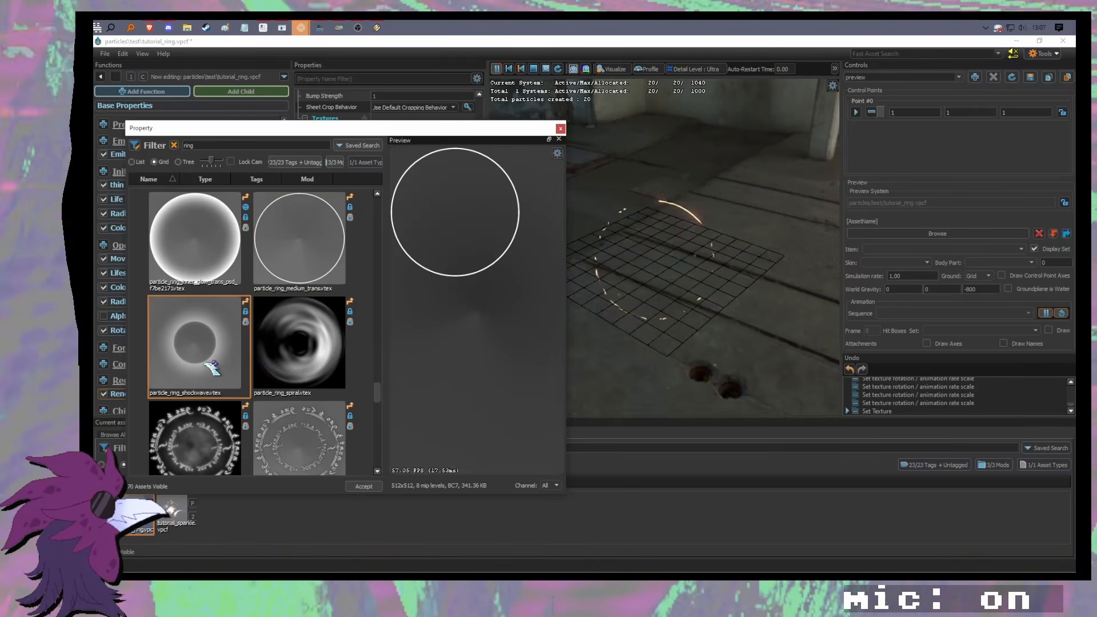
scroll(330, 363, down, 2)
scroll(327, 364, up, 2)
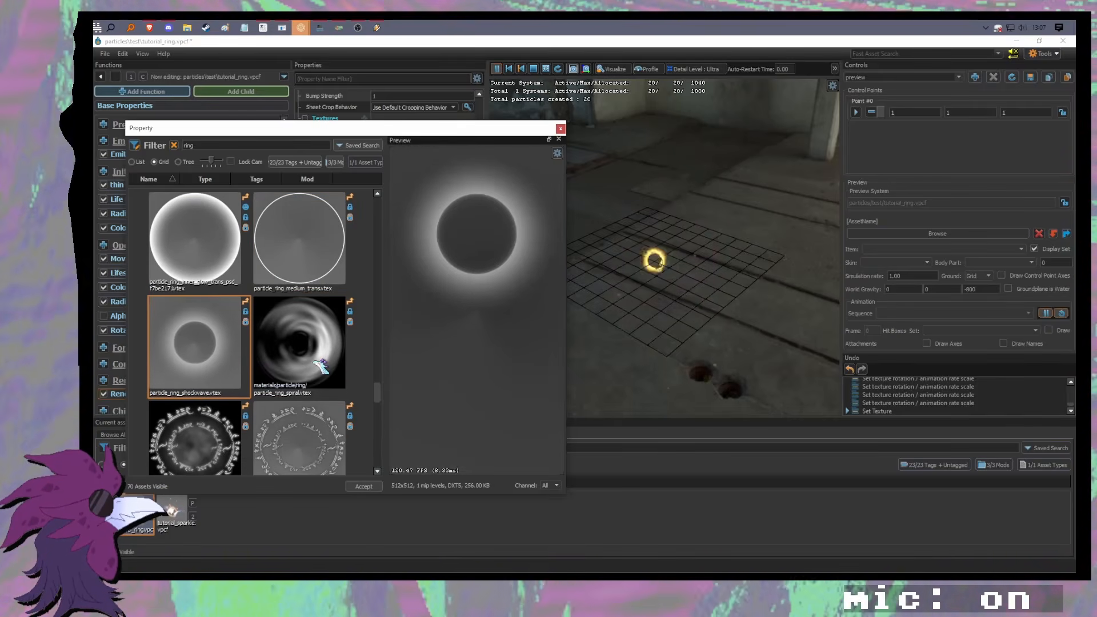
click(310, 362)
scroll(310, 363, down, 6)
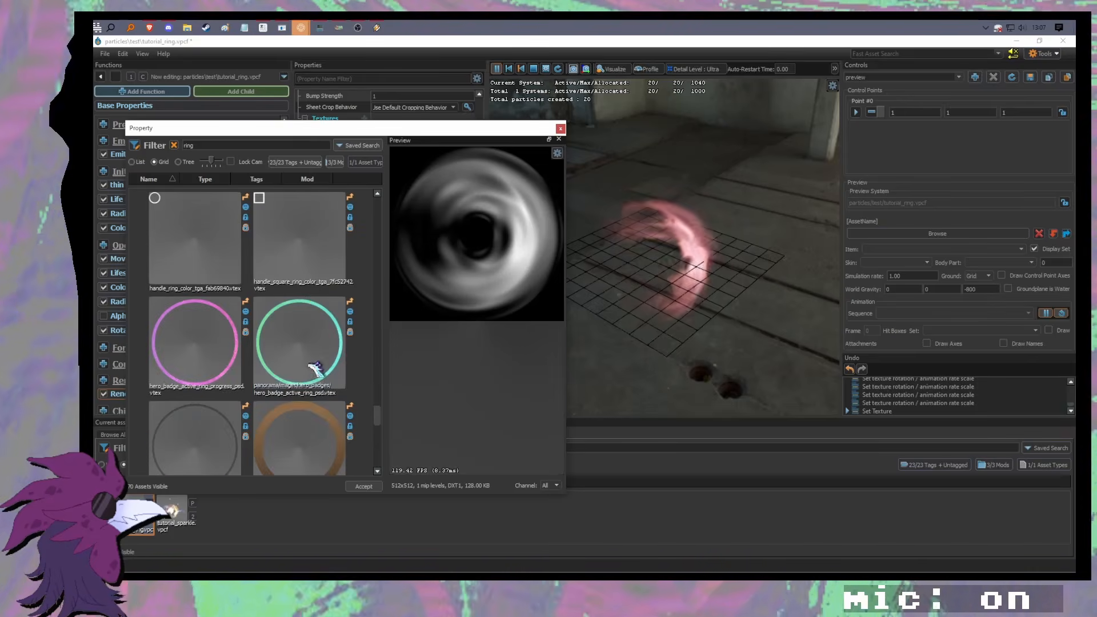
scroll(307, 371, up, 5)
scroll(316, 394, up, 1)
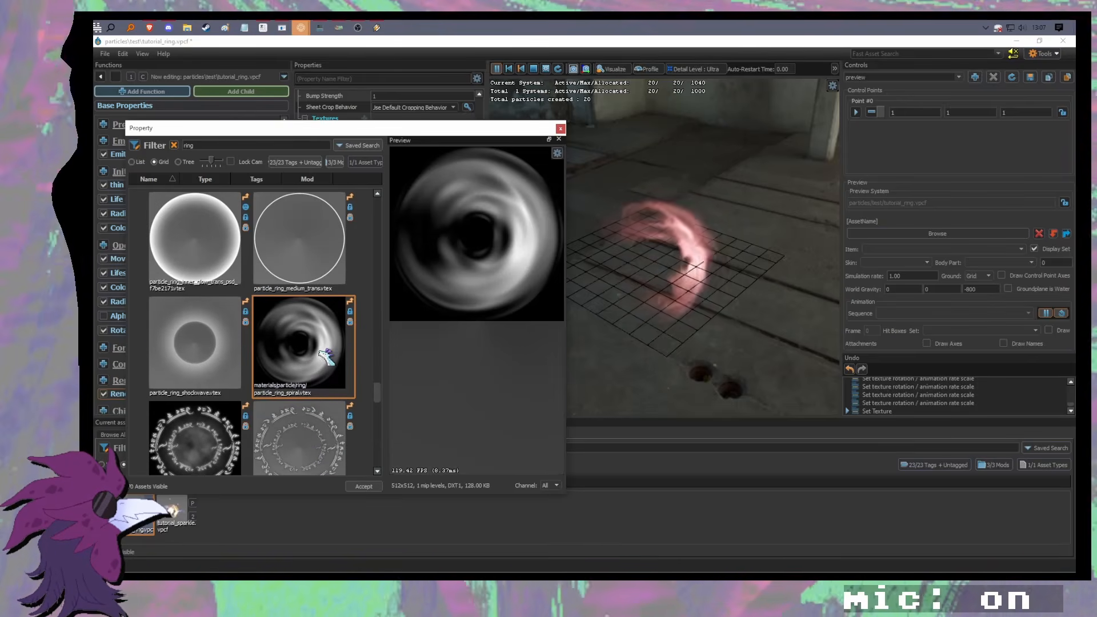
Step: Choose ring_dissolve as the ring's diffuse texture and preview it in the combined tutorial_sparkle effect
scroll(329, 358, up, 12)
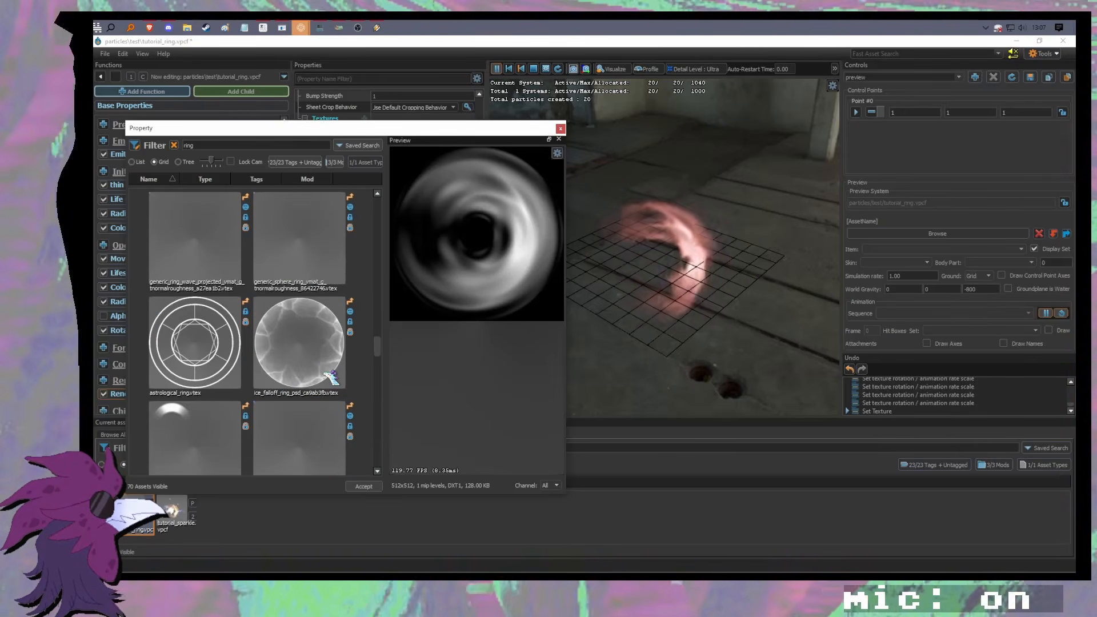
scroll(332, 377, up, 3)
click(331, 293)
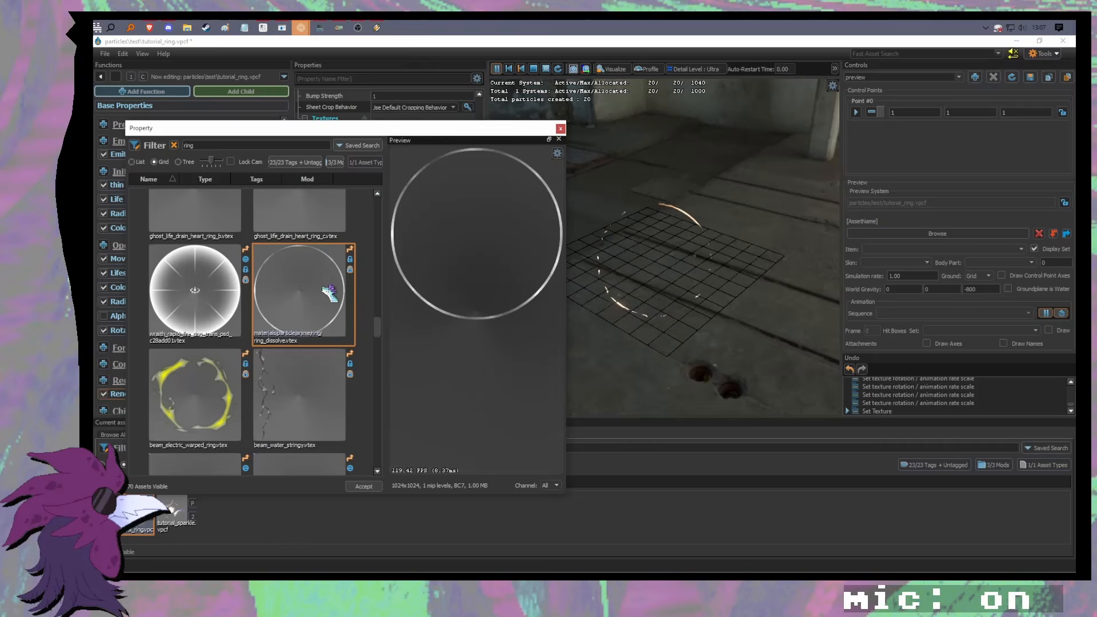
double_click(327, 331)
click(174, 512)
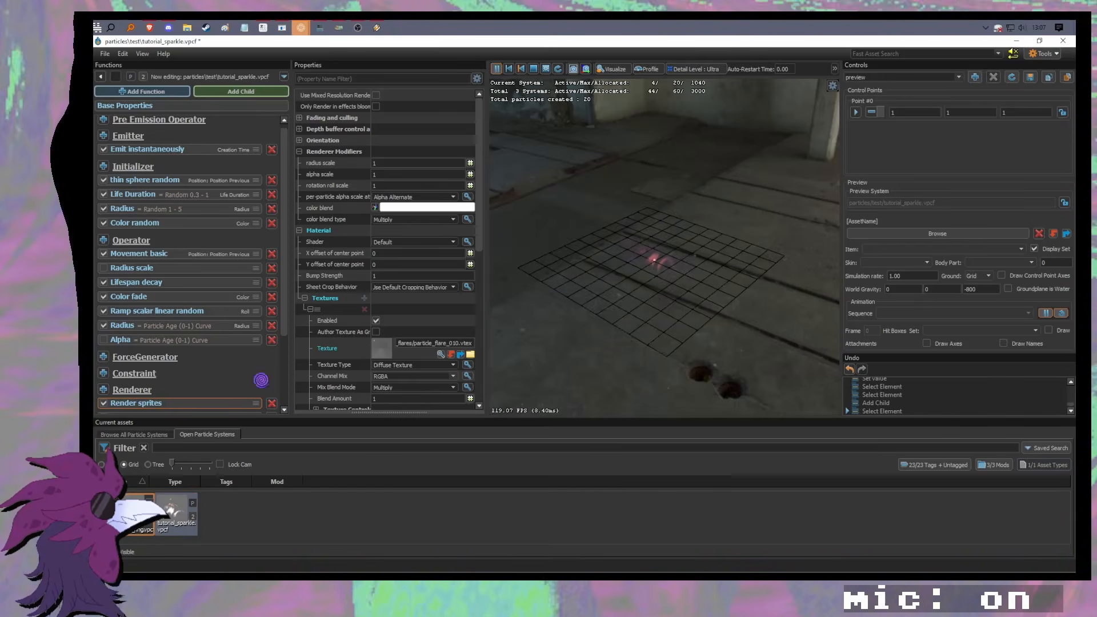
Step: Try a duplicate of the ring's Render sprites with radius scales of 0.6 and 0.8, and remove the duplicate
click(195, 394)
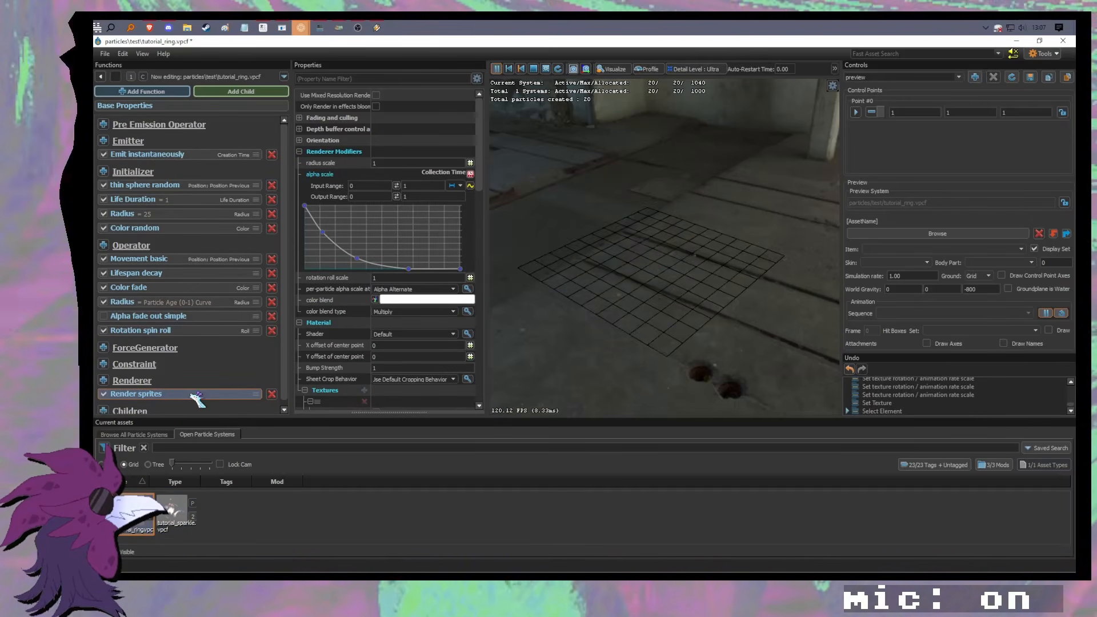
key(ctrl+v)
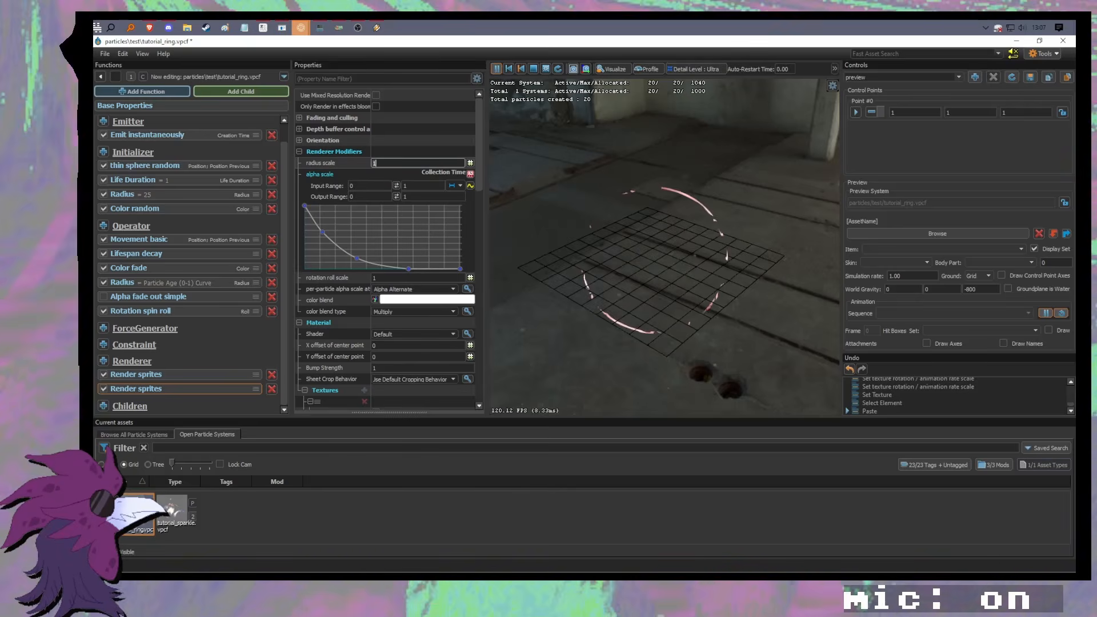
text(0.6)
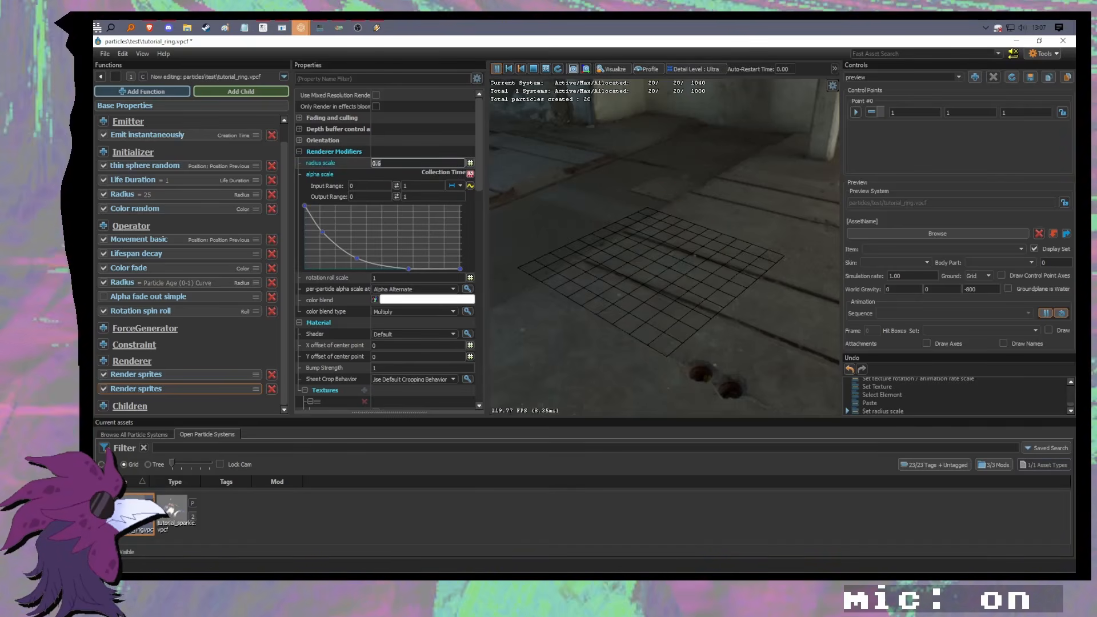
key(BackSpace)
text(8)
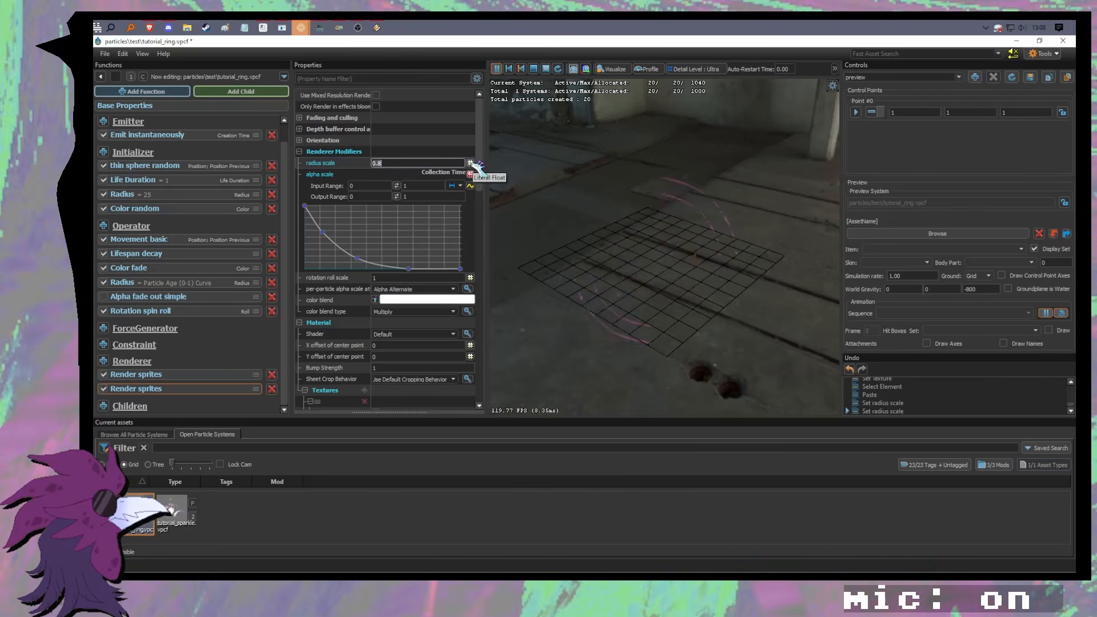
click(272, 390)
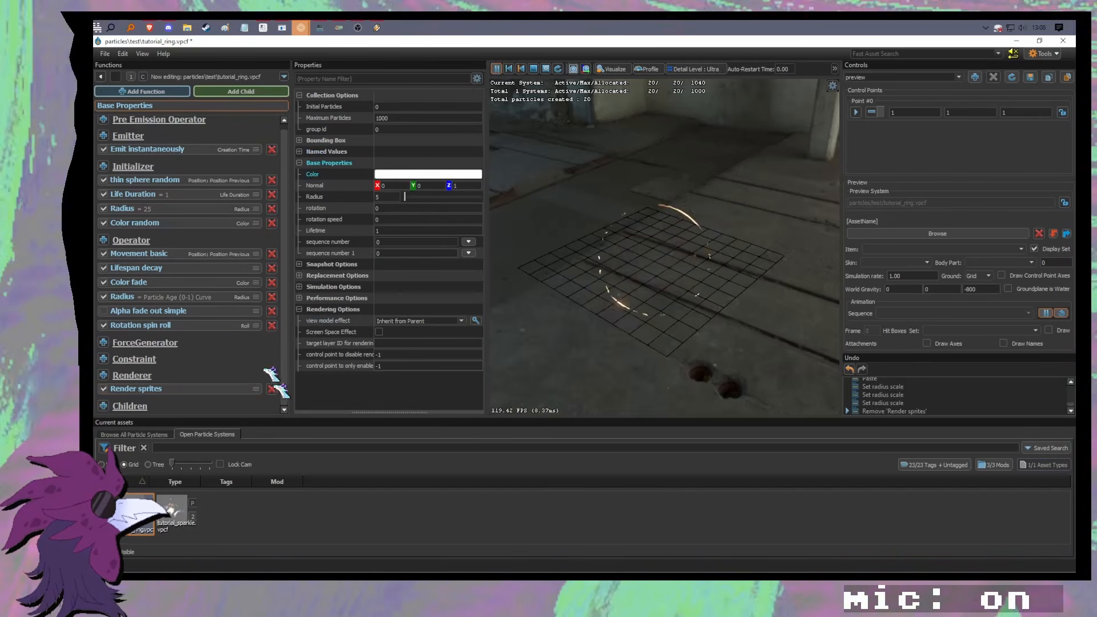
Step: Inspect the ring's base properties and the settings of its Emit instantaneously emitter
click(189, 150)
click(197, 107)
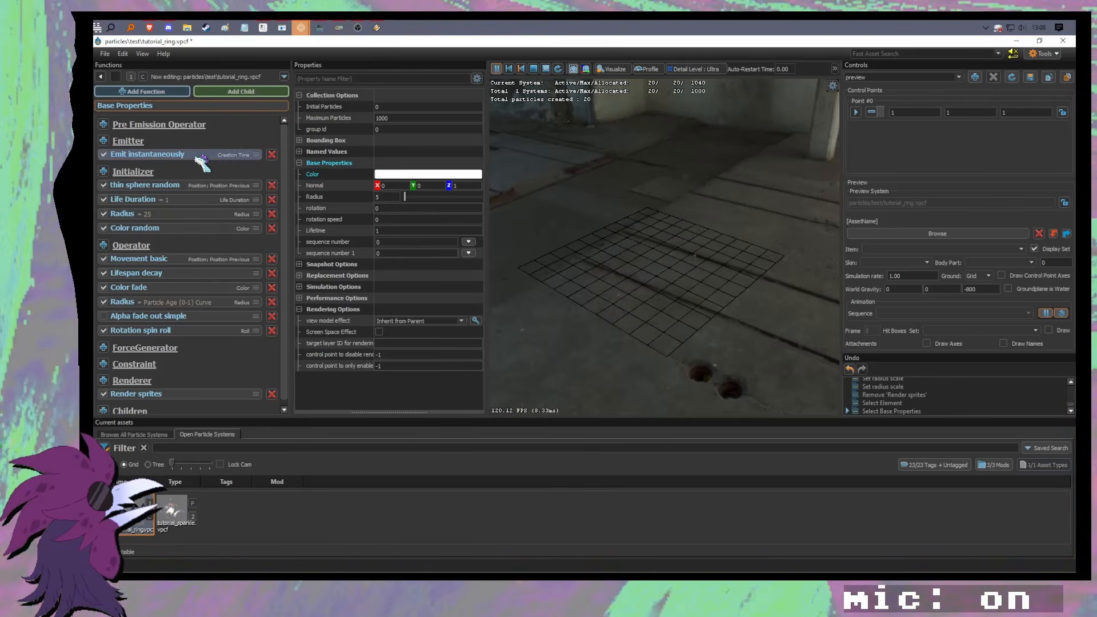
click(206, 155)
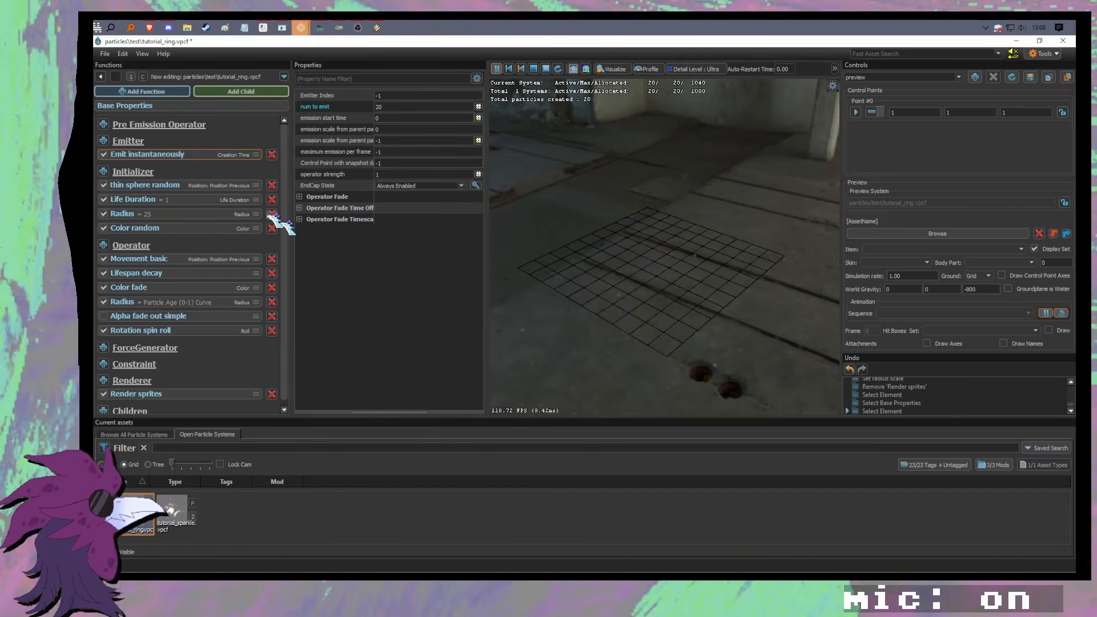
Step: Give the ring's Radius initializer a random value between 18 and 26
click(173, 214)
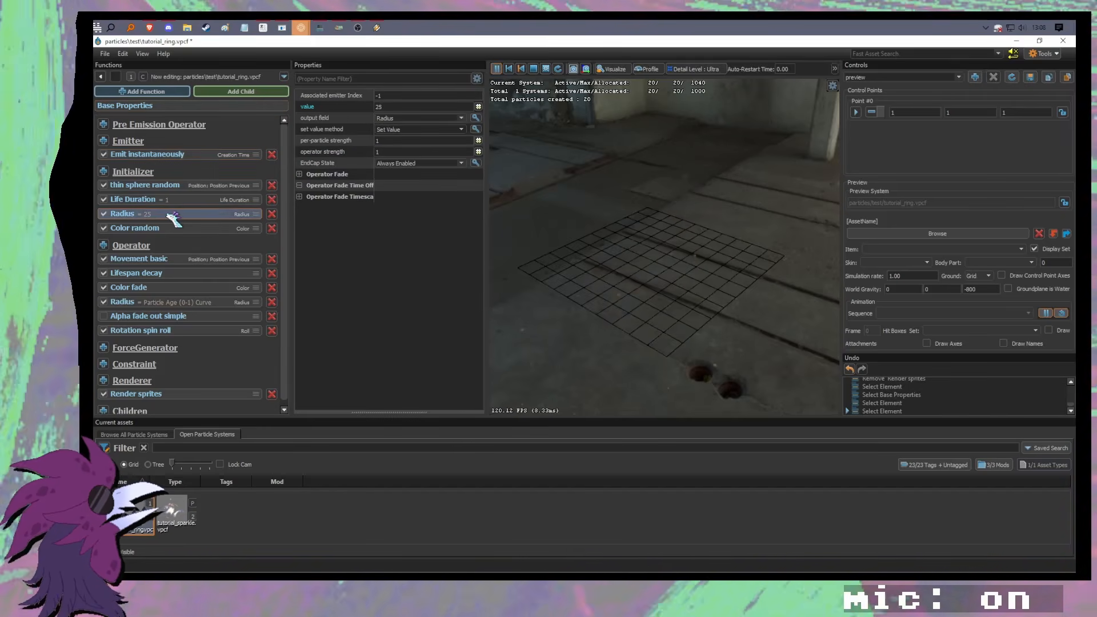
click(480, 109)
click(499, 131)
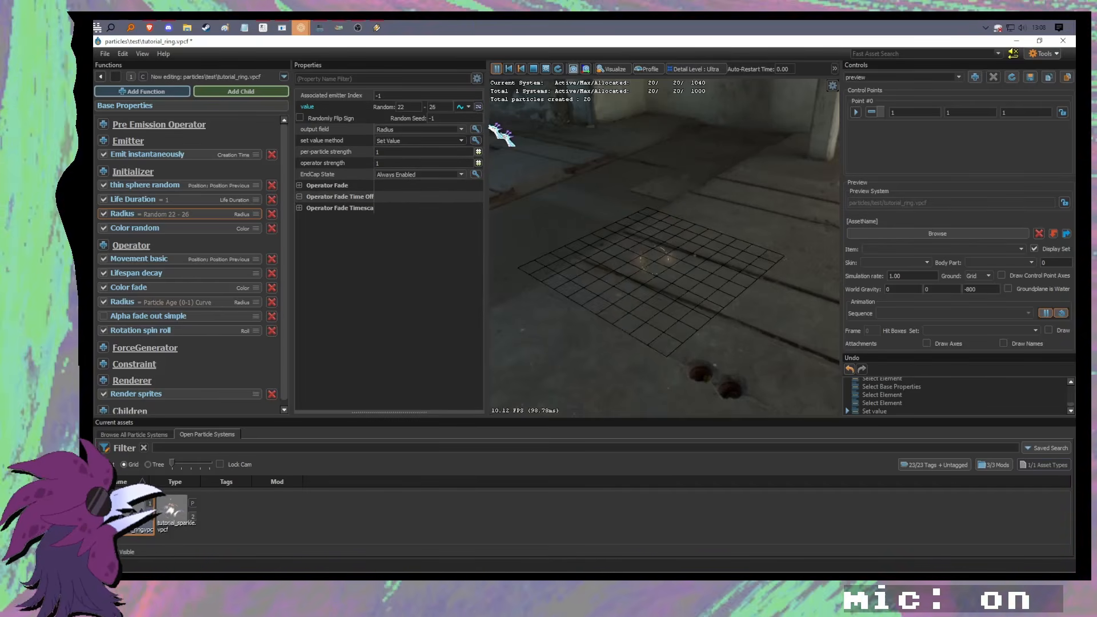
double_click(418, 109)
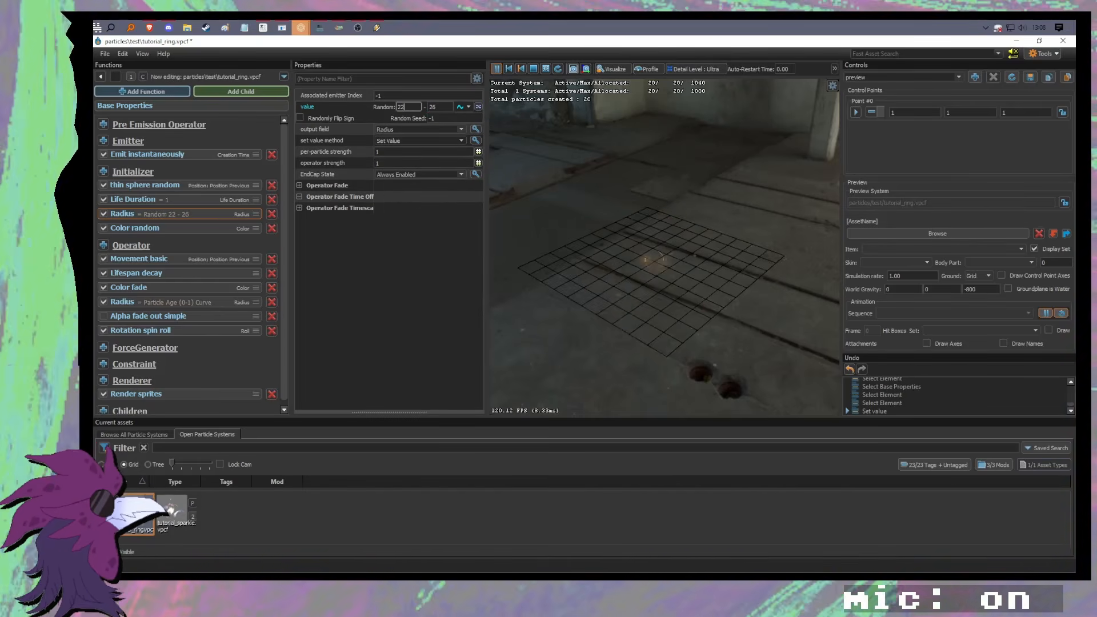
text(18)
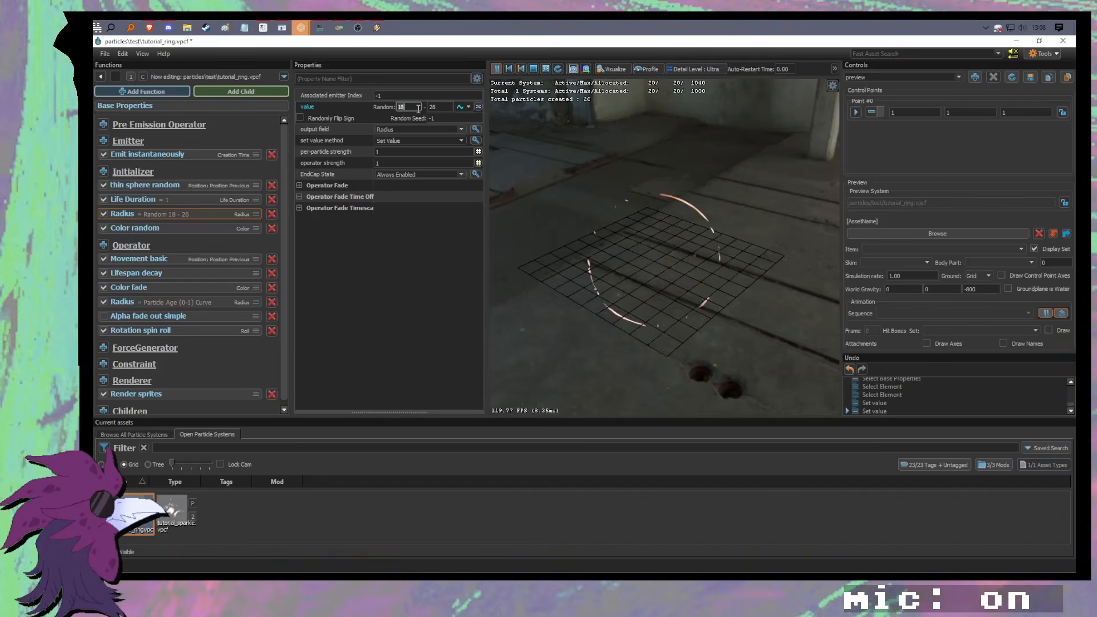
click(397, 275)
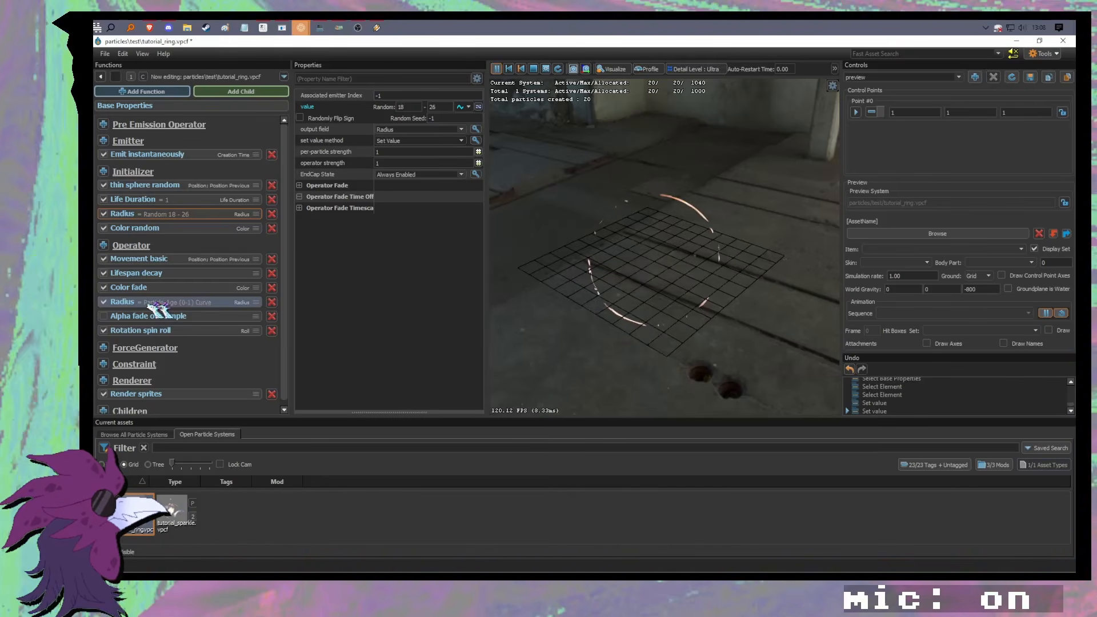
Step: Compare the Radius initializer's random range with the Radius operator's particle-age curve and set value method
click(133, 304)
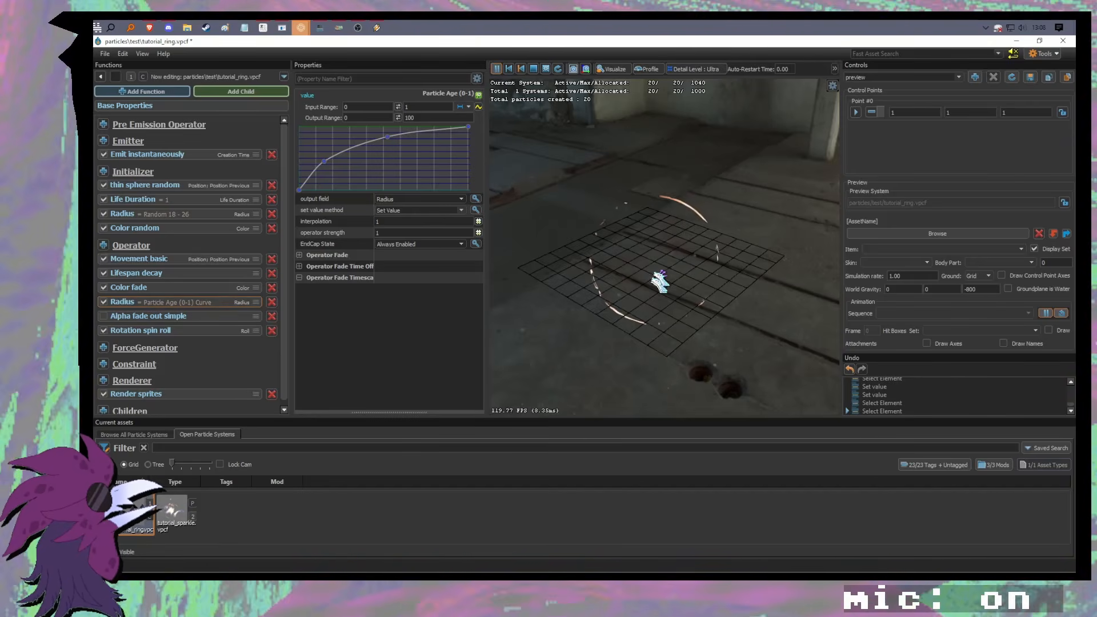
click(170, 215)
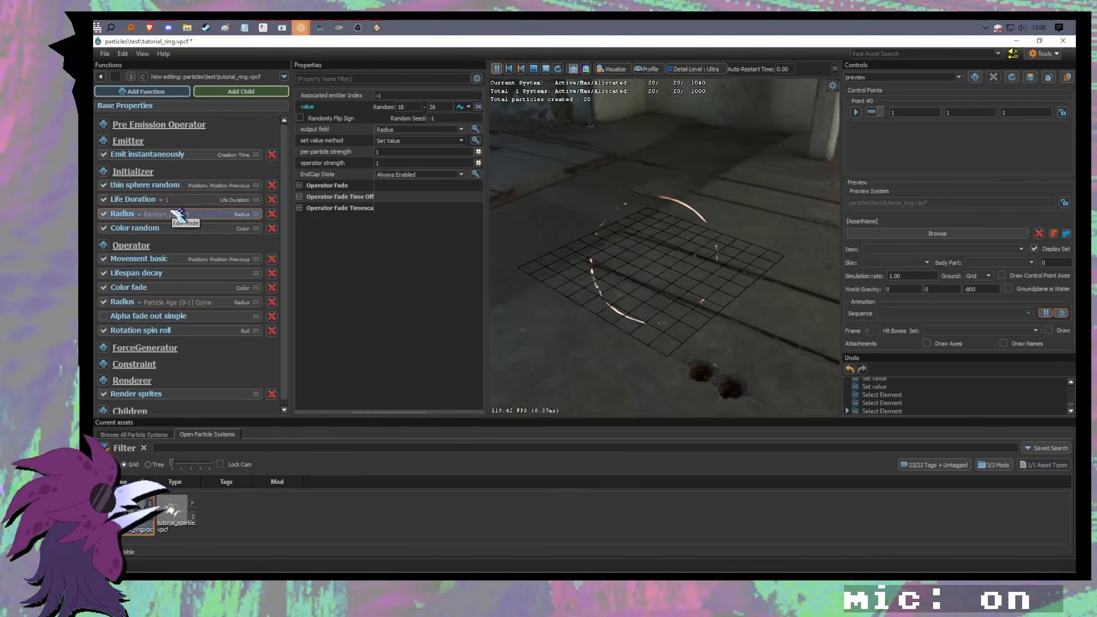
click(195, 214)
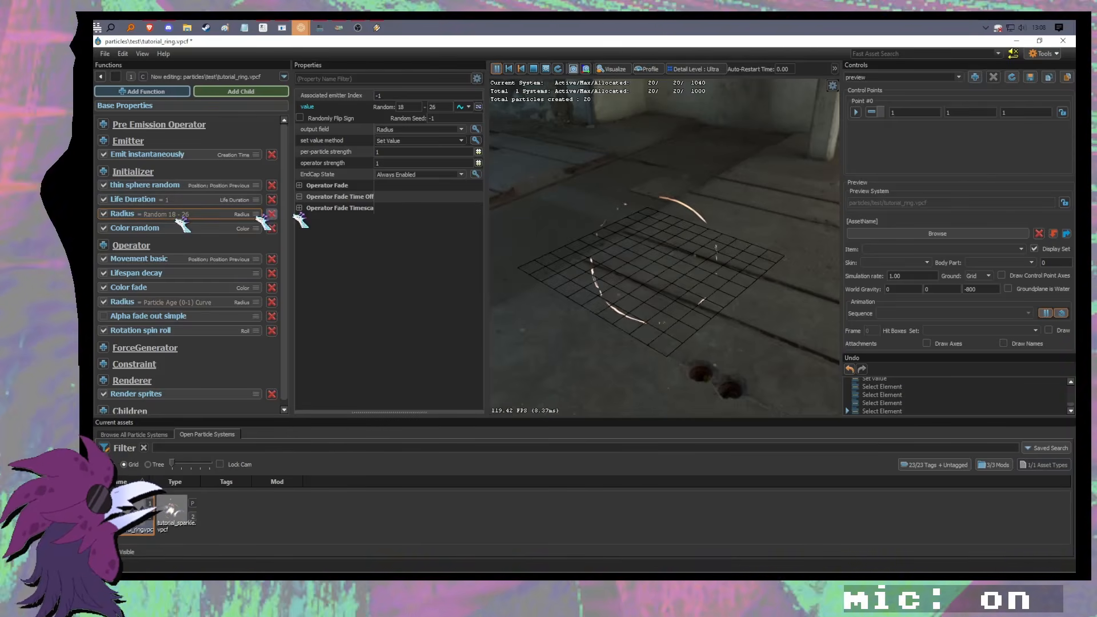
double_click(403, 107)
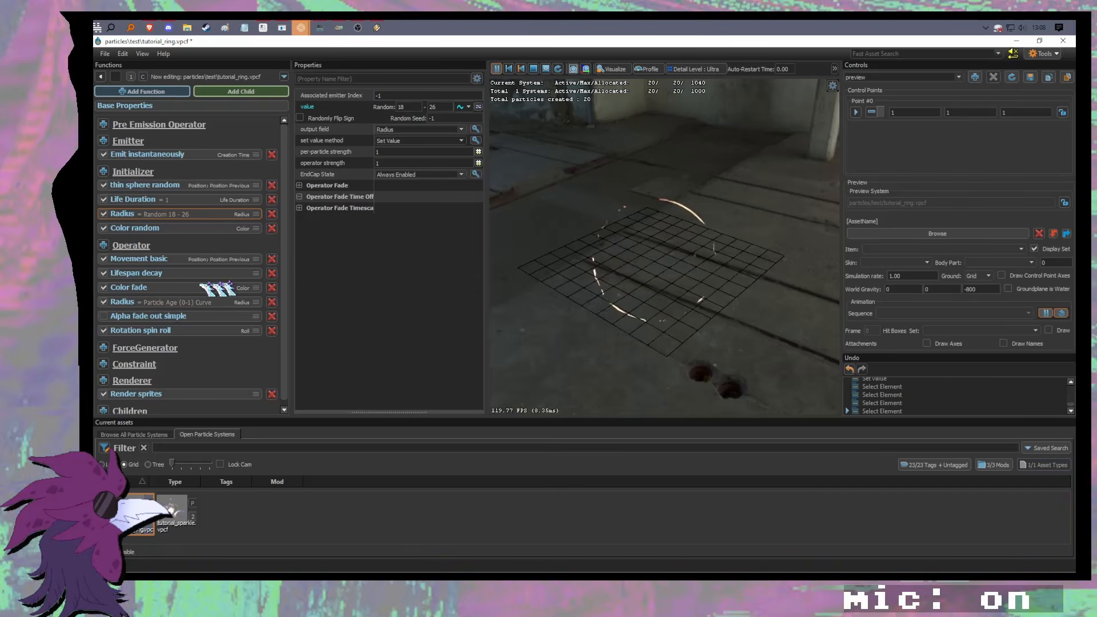
click(155, 300)
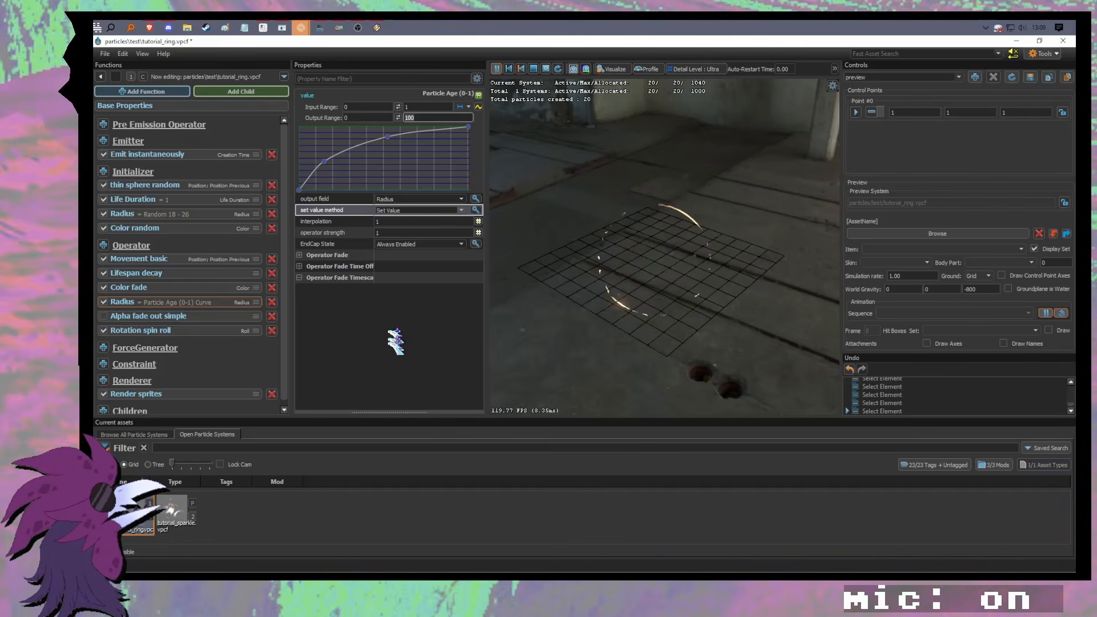
click(395, 210)
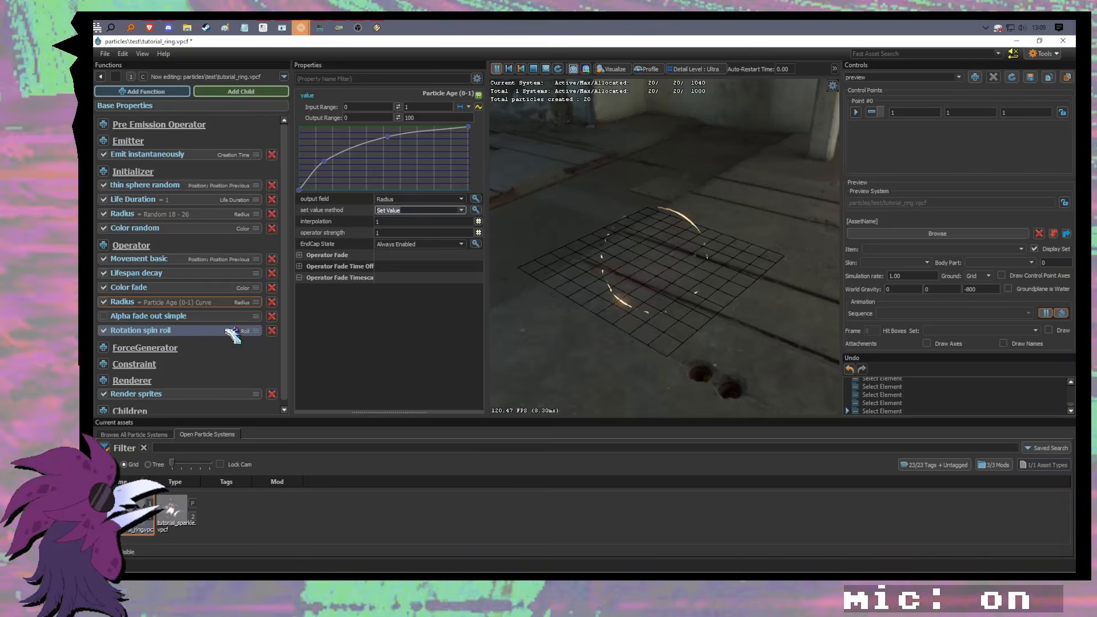
click(196, 304)
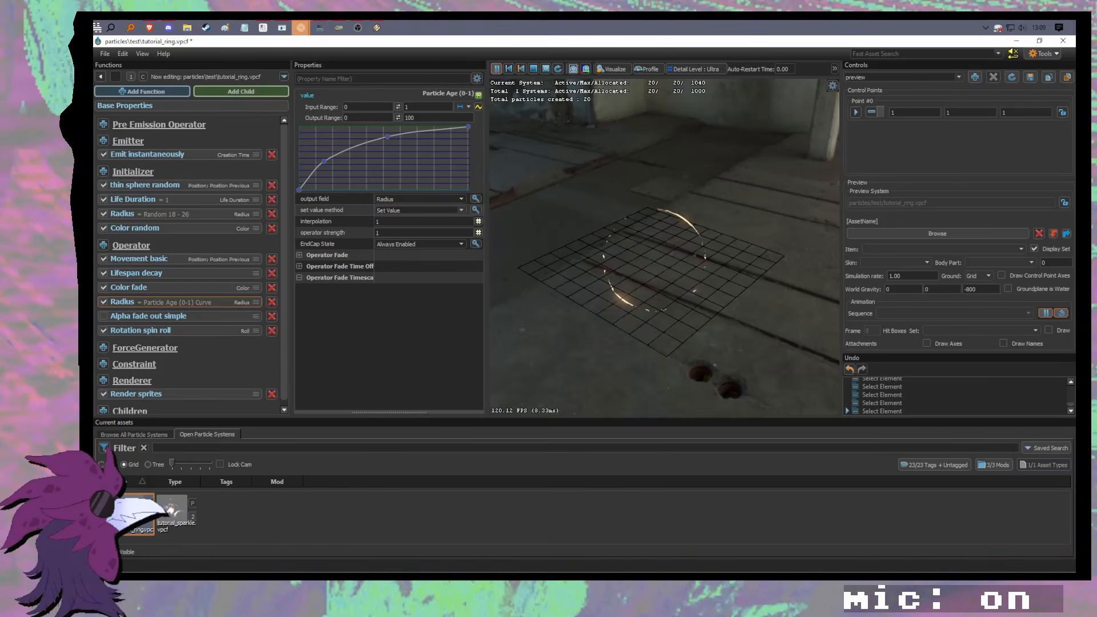
Step: Set the Radius operator's set value method to Scale Initial Value and its maximum output to 5
click(464, 211)
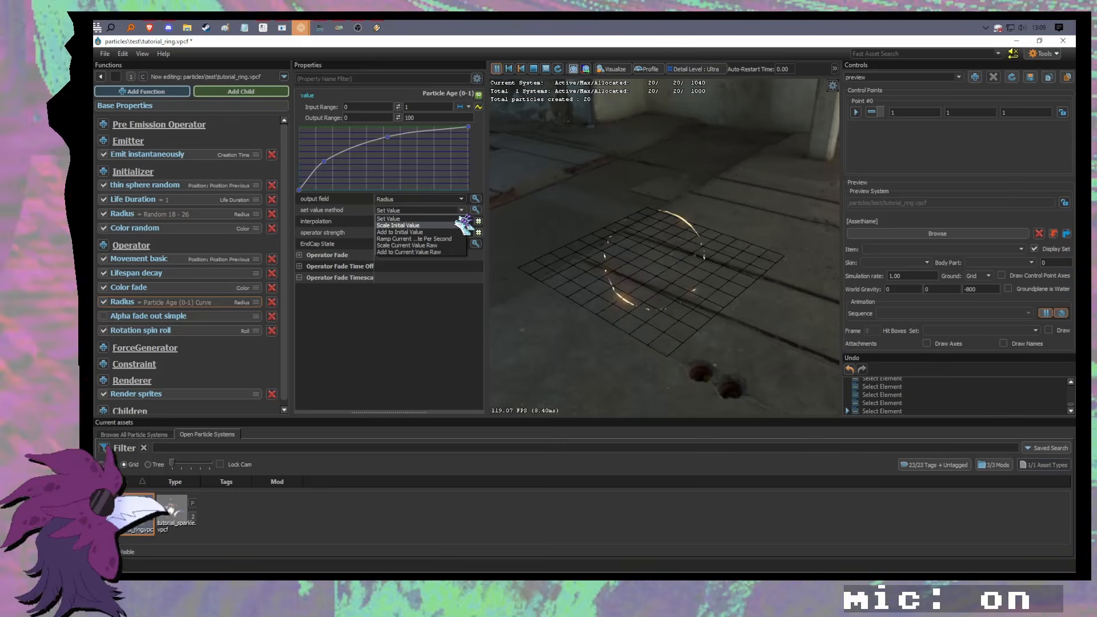
click(455, 225)
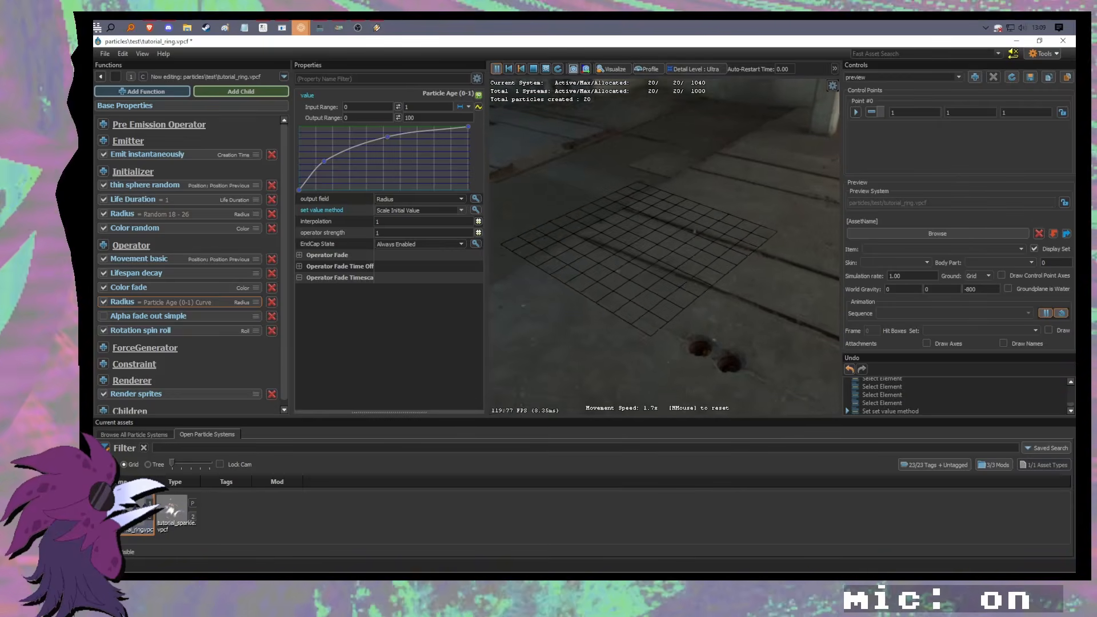
click(432, 119)
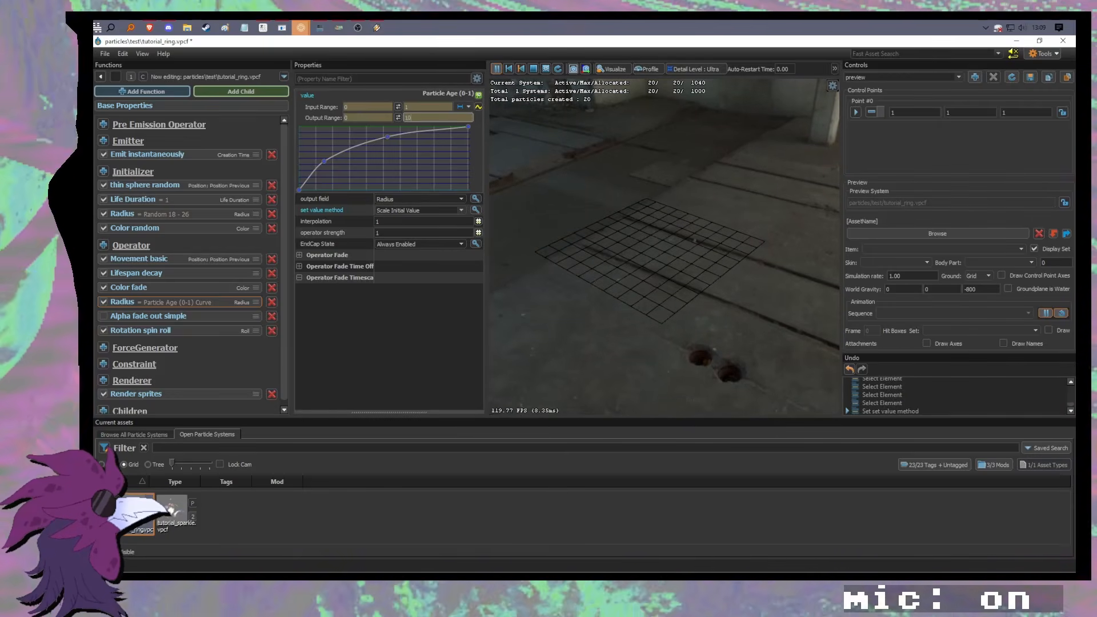
key(BackSpace)
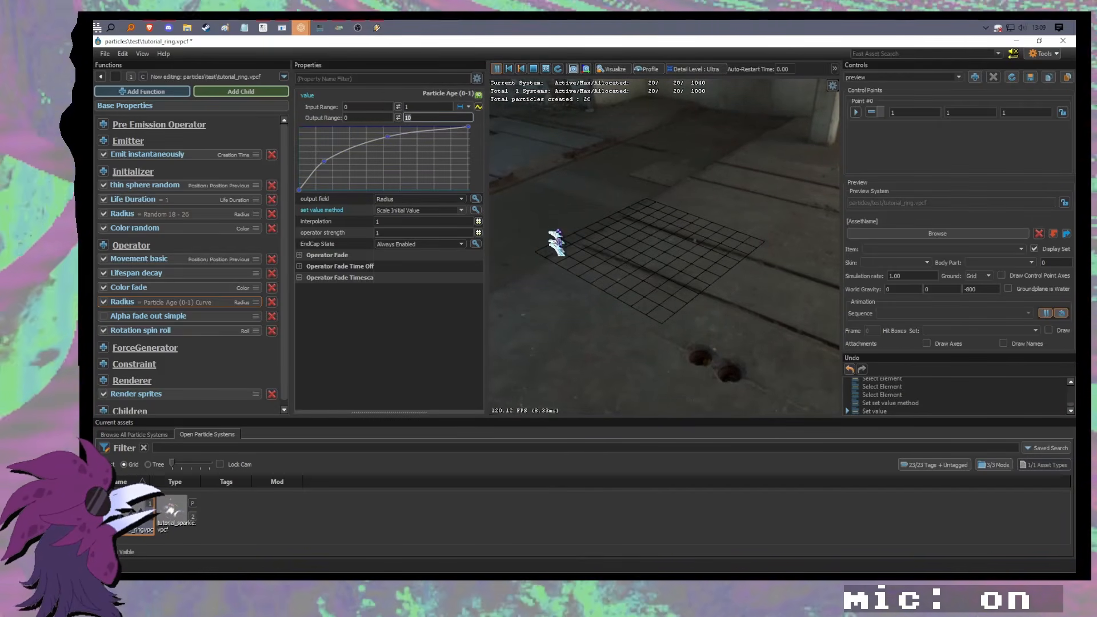
key(BackSpace)
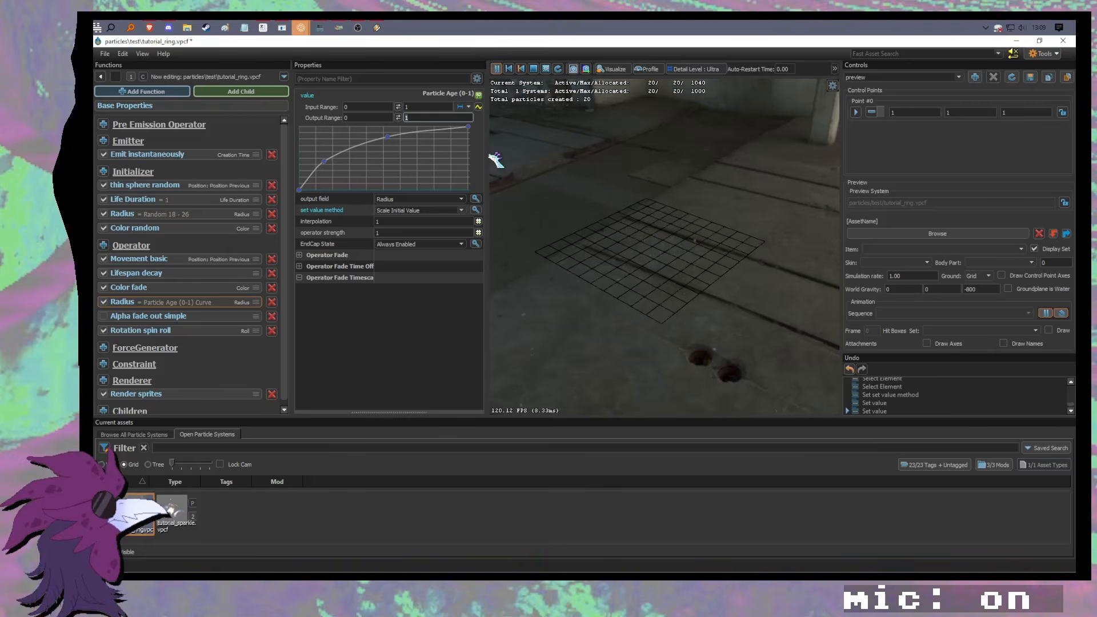
key(BackSpace)
text(5)
mouse_move(683, 294)
mouse_down()
mouse_move(700, 326)
mouse_move(683, 298)
mouse_up()
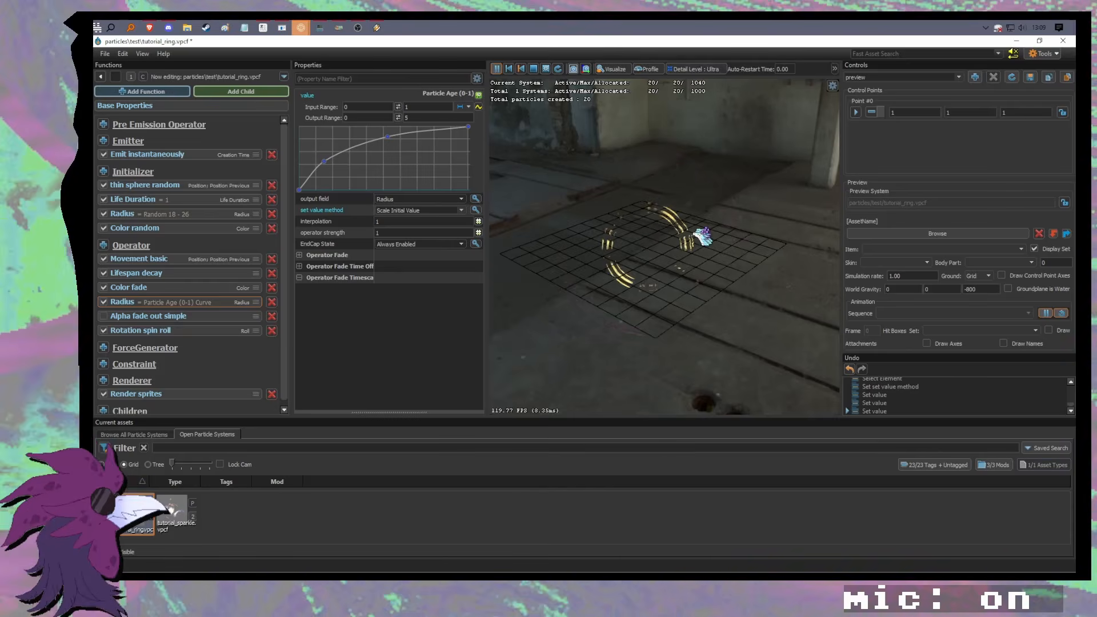
drag(695, 233, 686, 251)
Step: Try the Add to Initial Value method on the Radius operator and return it to Scale Initial Value
click(462, 211)
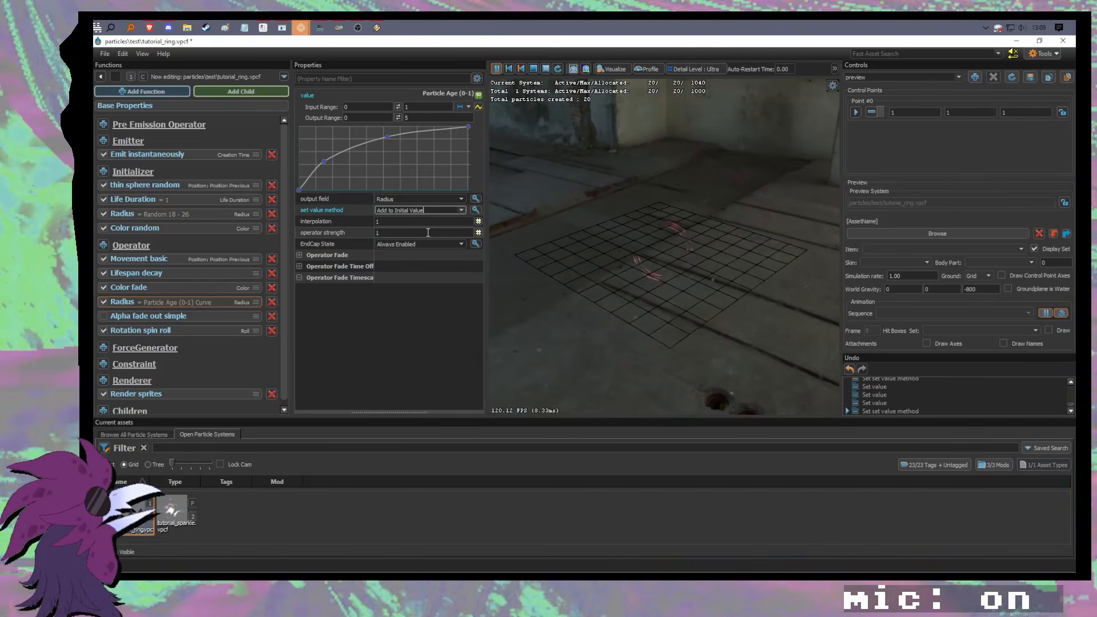
click(463, 213)
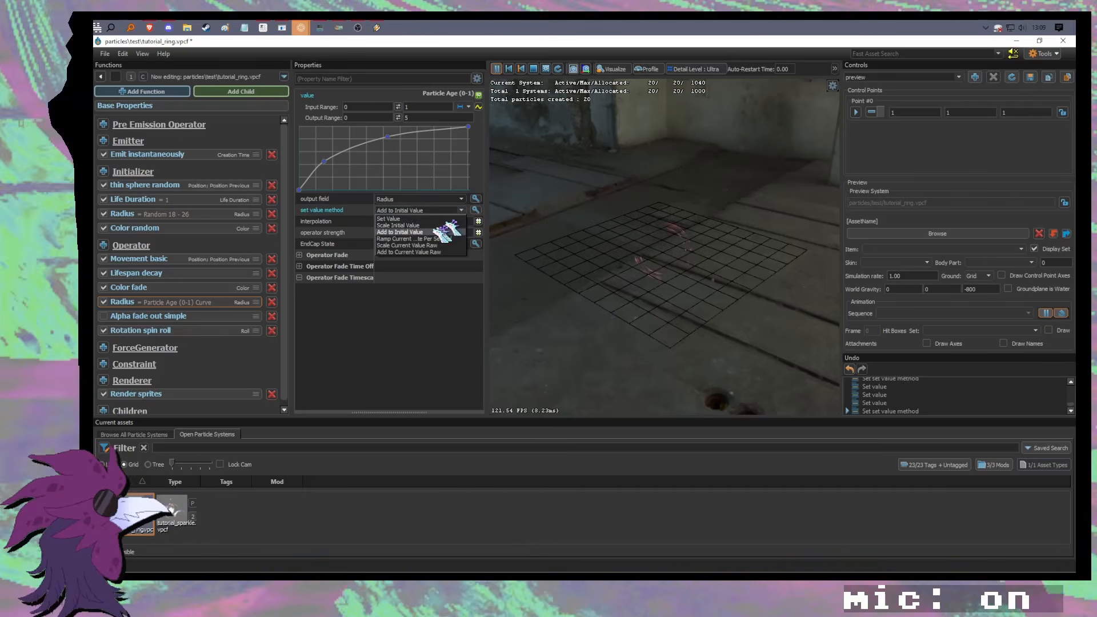
click(437, 232)
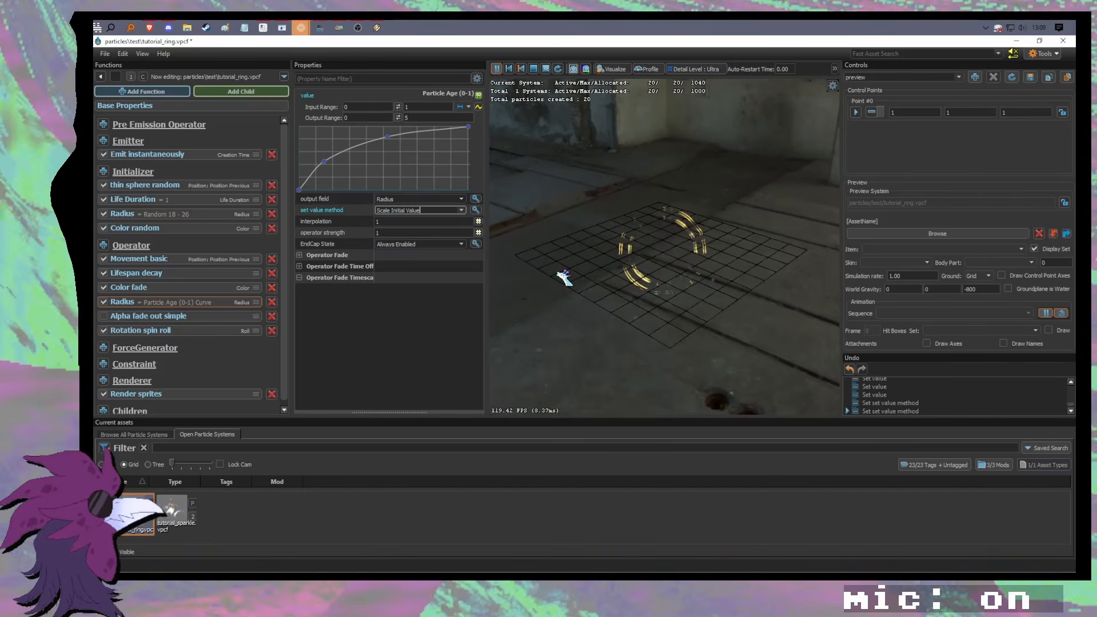
mouse_move(564, 278)
mouse_down()
mouse_move(606, 251)
mouse_move(565, 279)
mouse_up()
Step: Set the Radius operator's maximum output to 4 and review it against the Radius initializer and the available mapping types
click(430, 117)
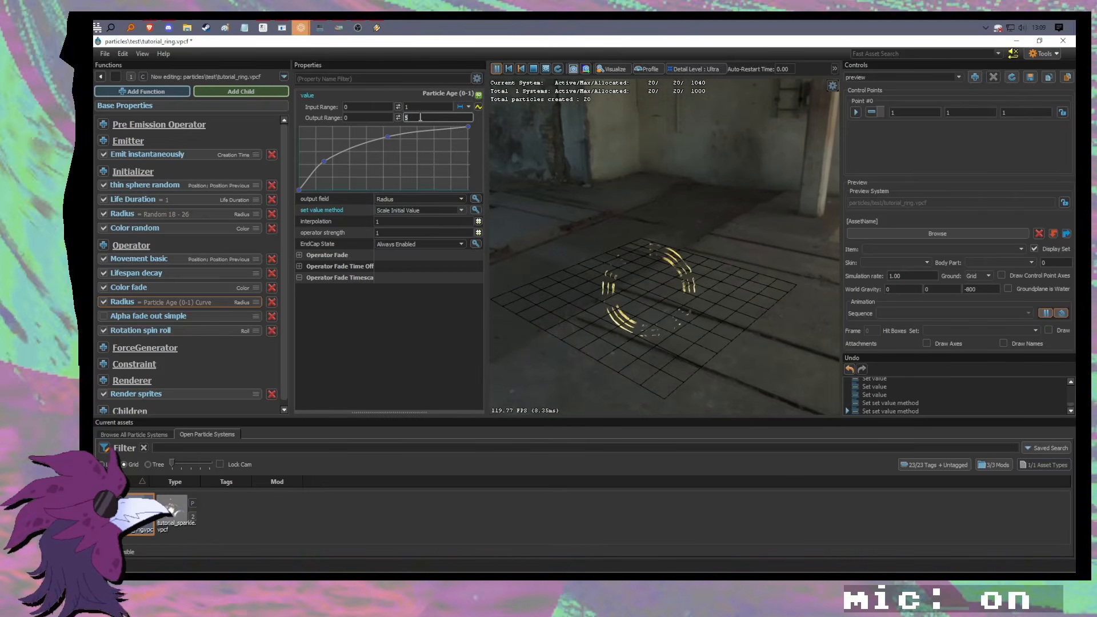
text(4)
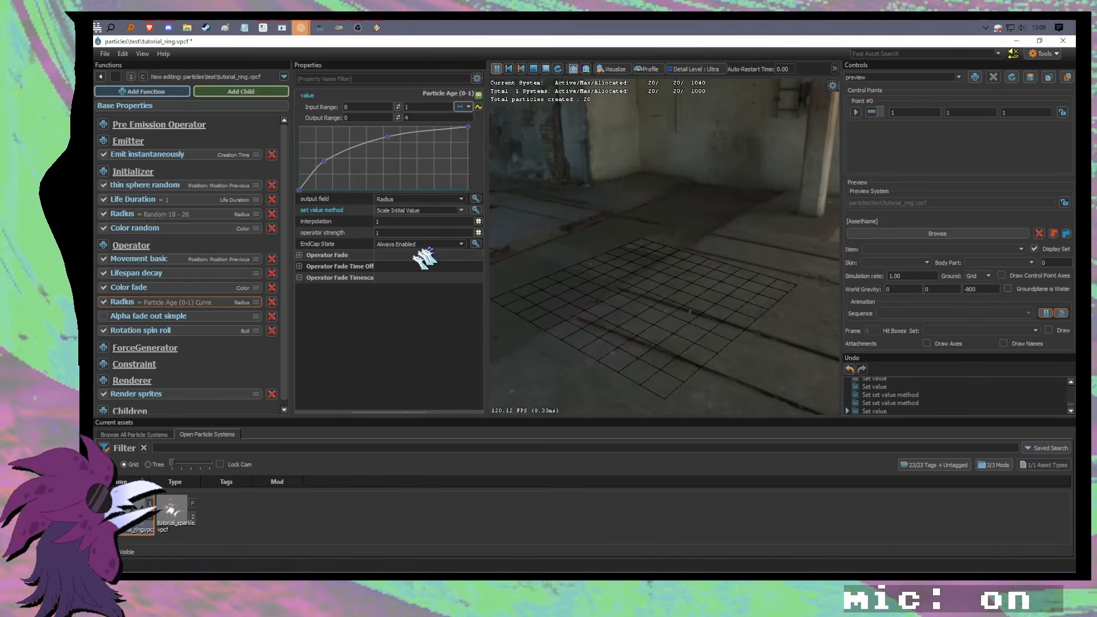
click(171, 214)
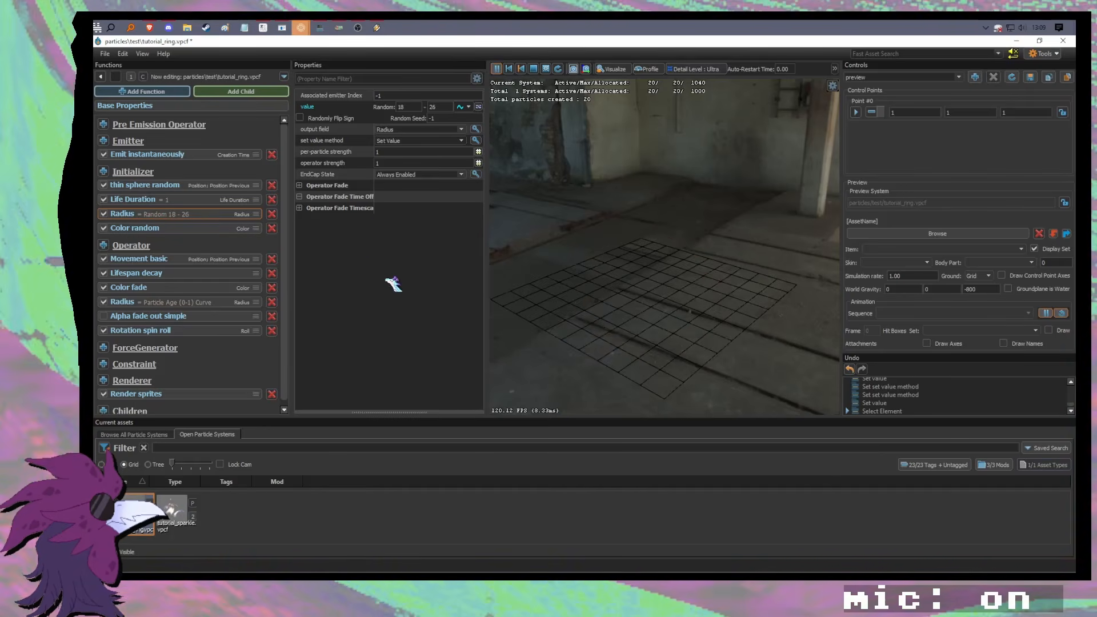
click(177, 288)
click(174, 302)
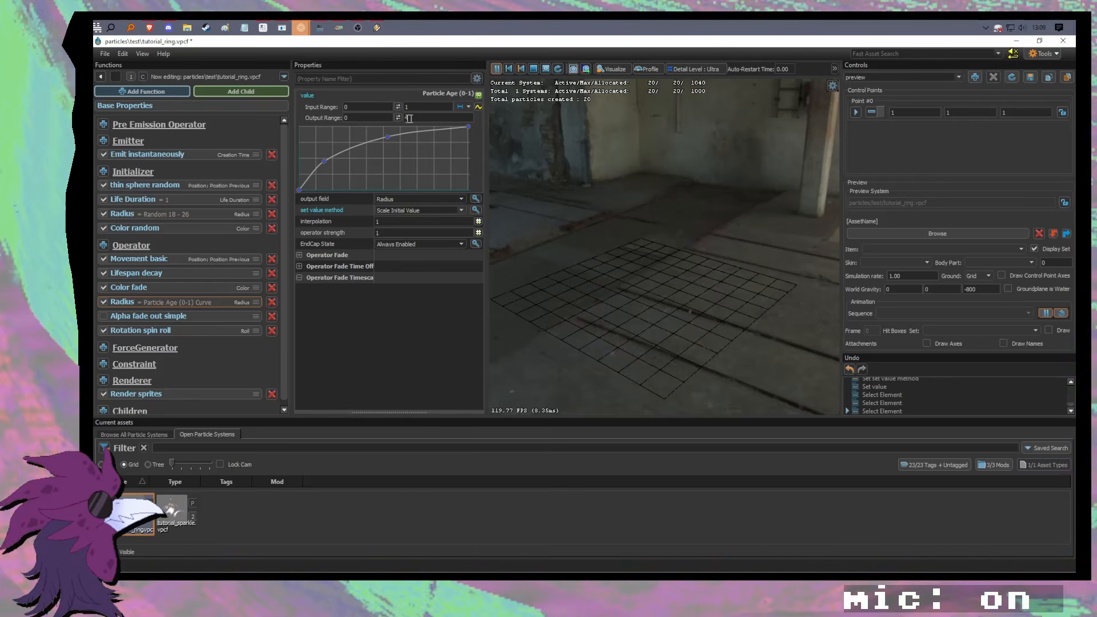
click(480, 105)
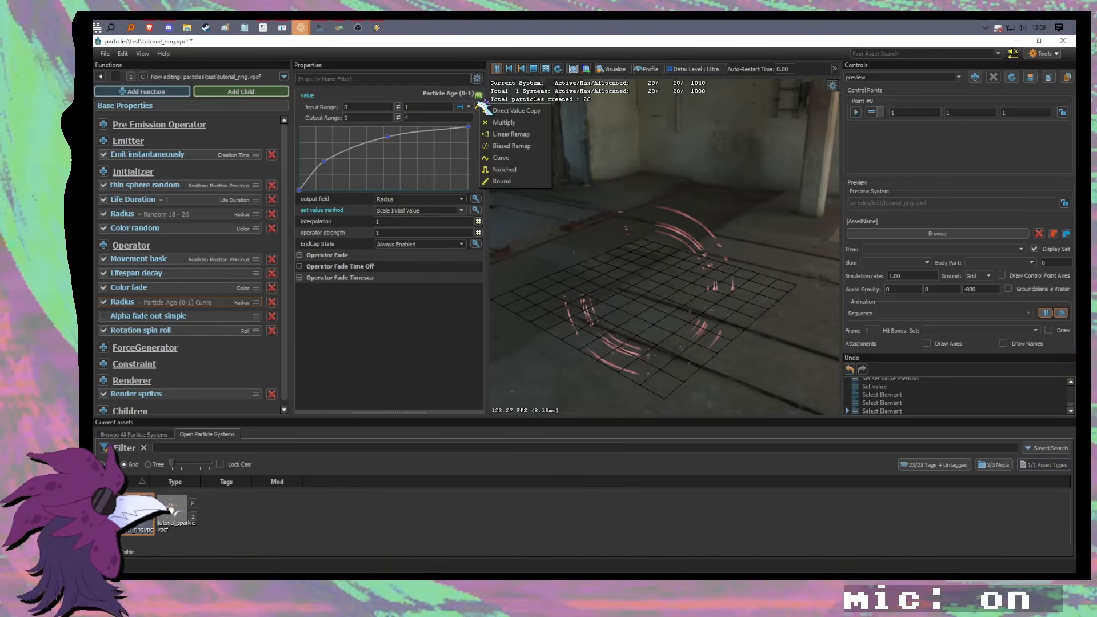
click(421, 94)
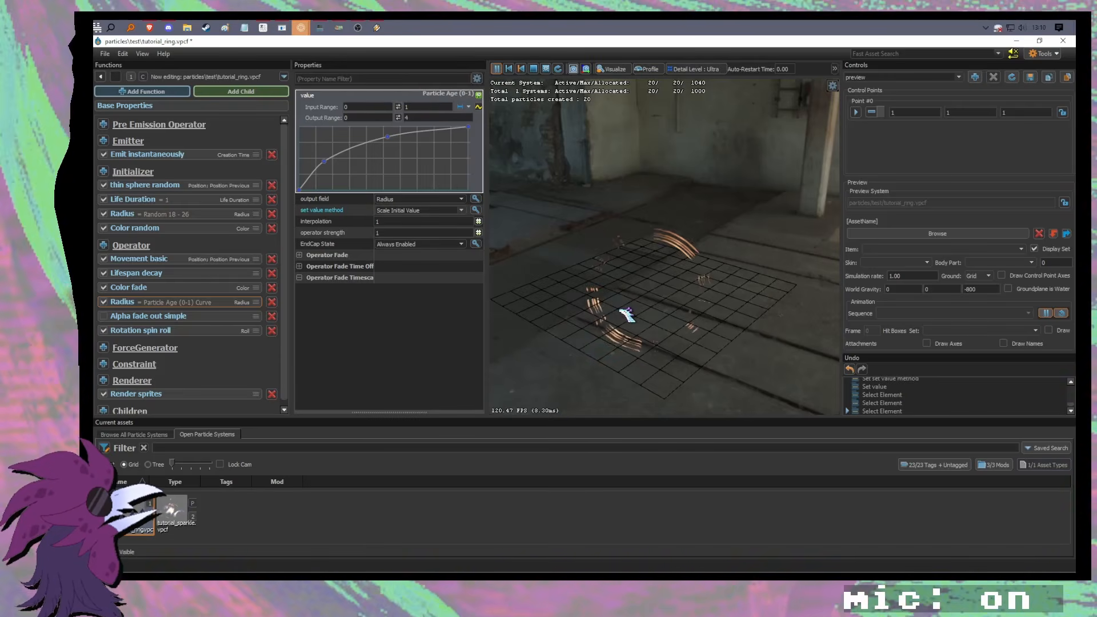
click(190, 300)
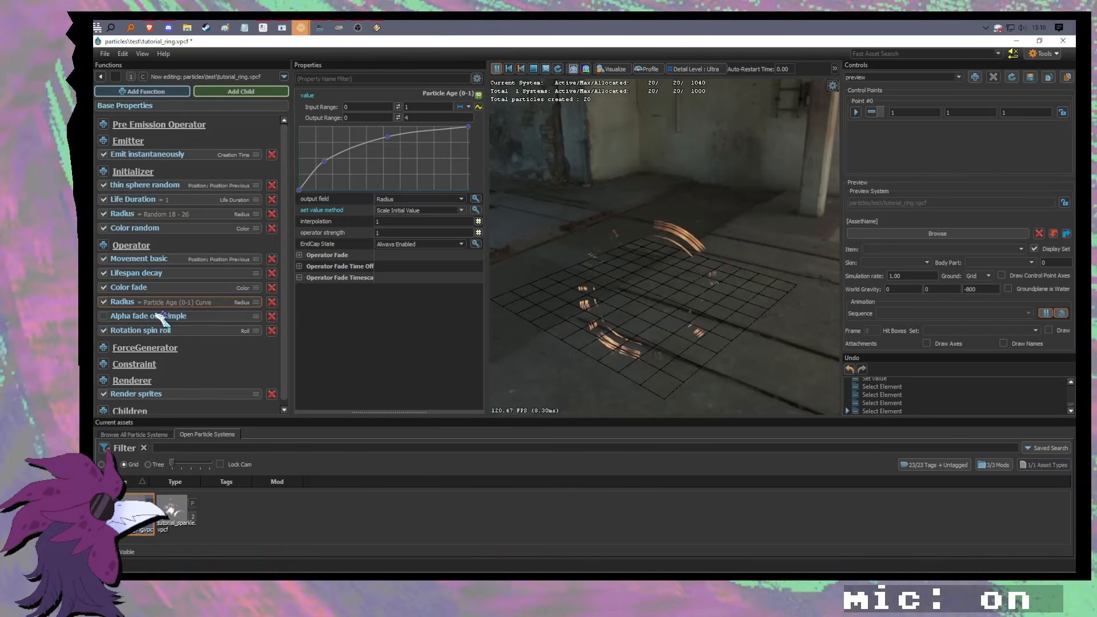
Step: Remove the Alpha fade out simple operator and review the ring's two Radius functions
click(272, 316)
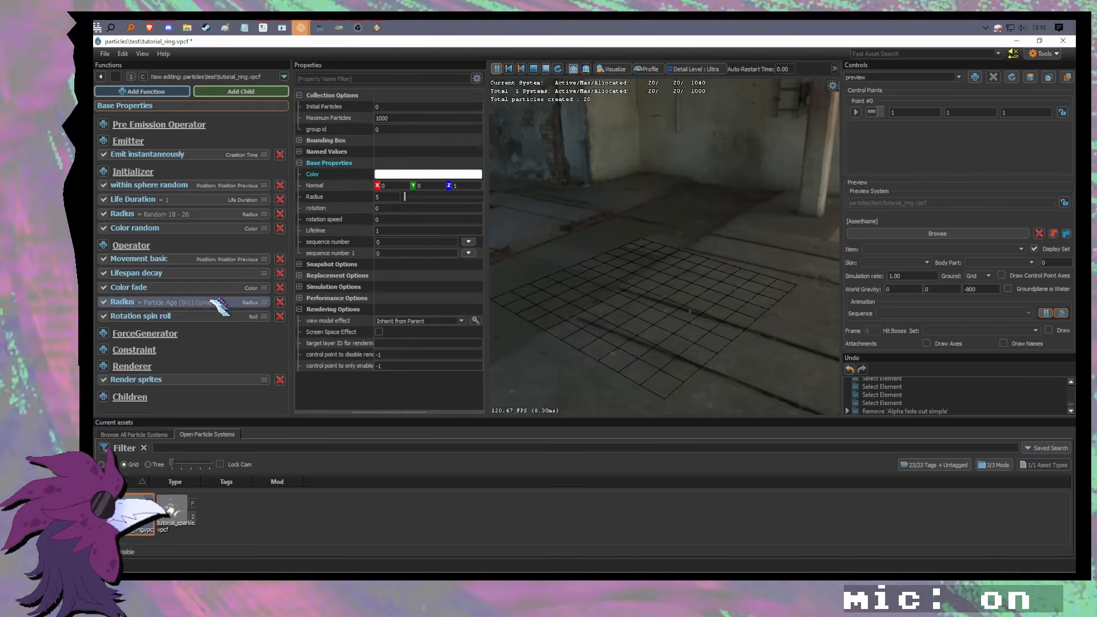
click(218, 303)
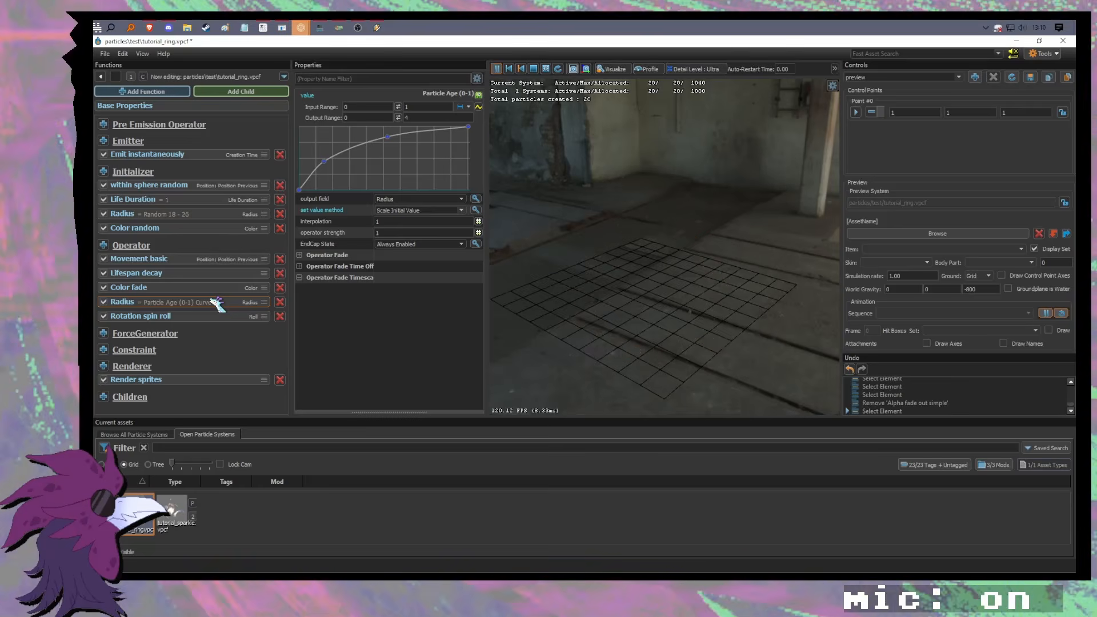
click(201, 301)
click(200, 215)
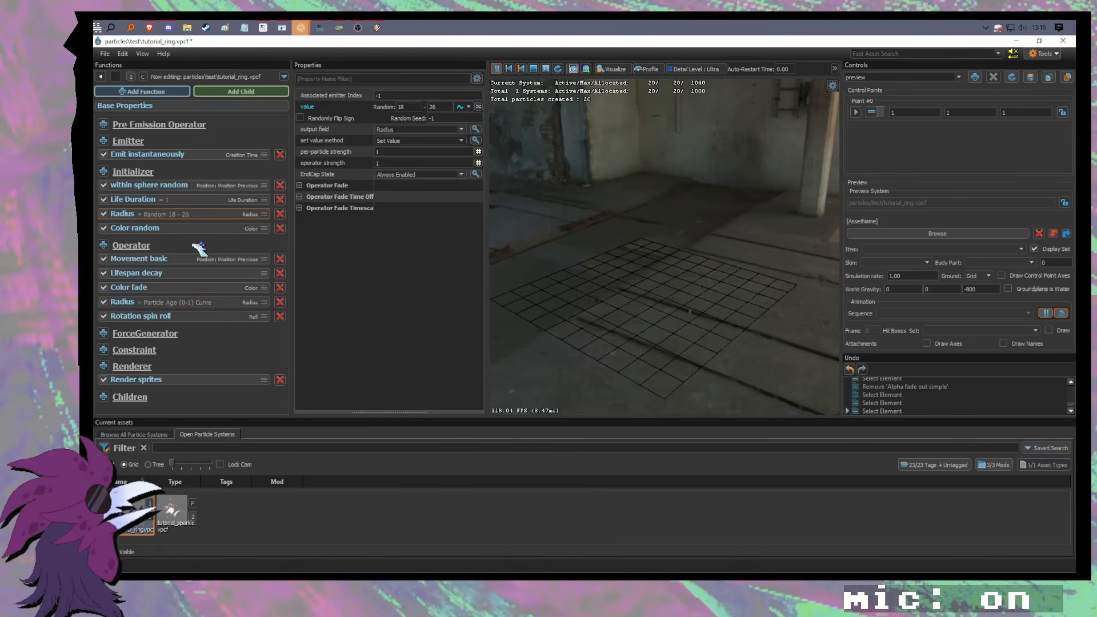
Step: Try lowering the upper middle point of the Radius operator's curve to about (0.55, 0.87) and undo it
click(180, 305)
drag(394, 147, 395, 178)
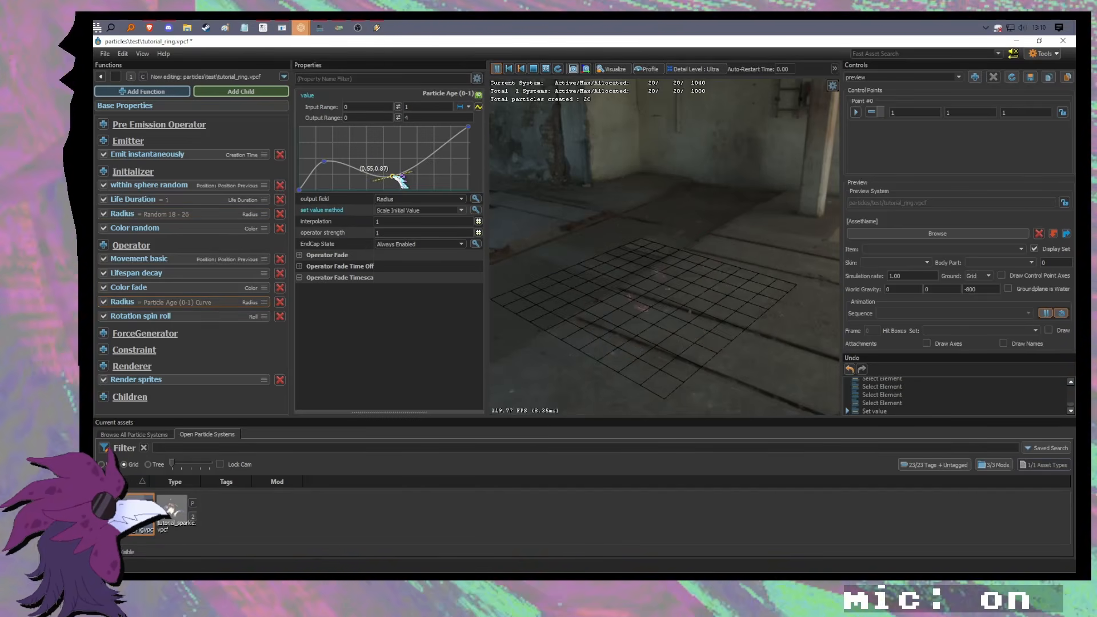
key(ctrl+z)
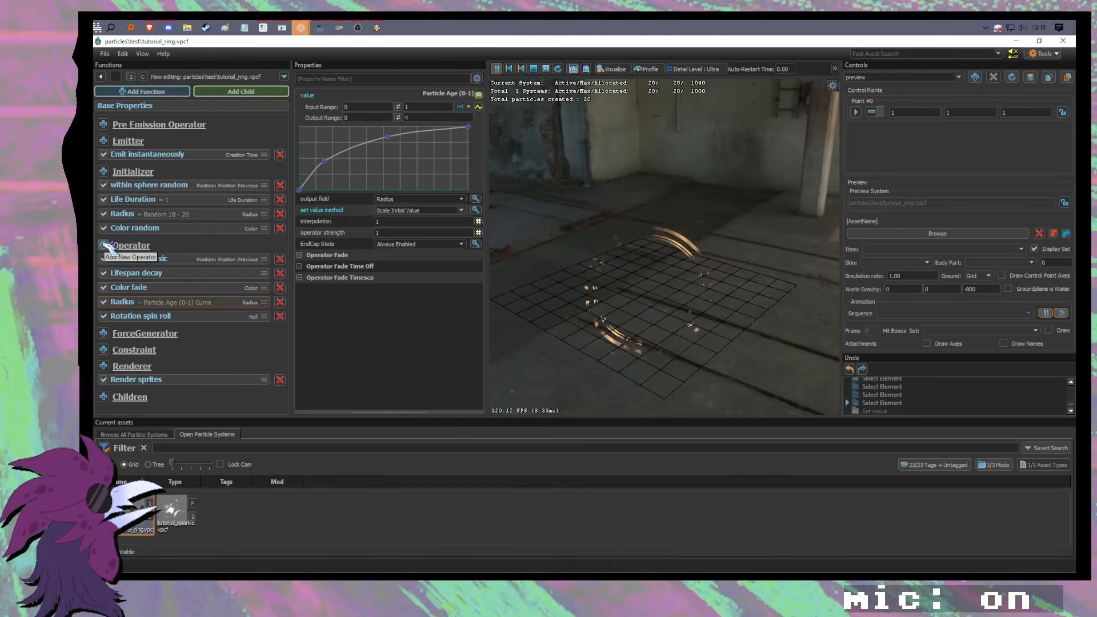
Step: Add an Init Float initializer to the ring particle
click(103, 172)
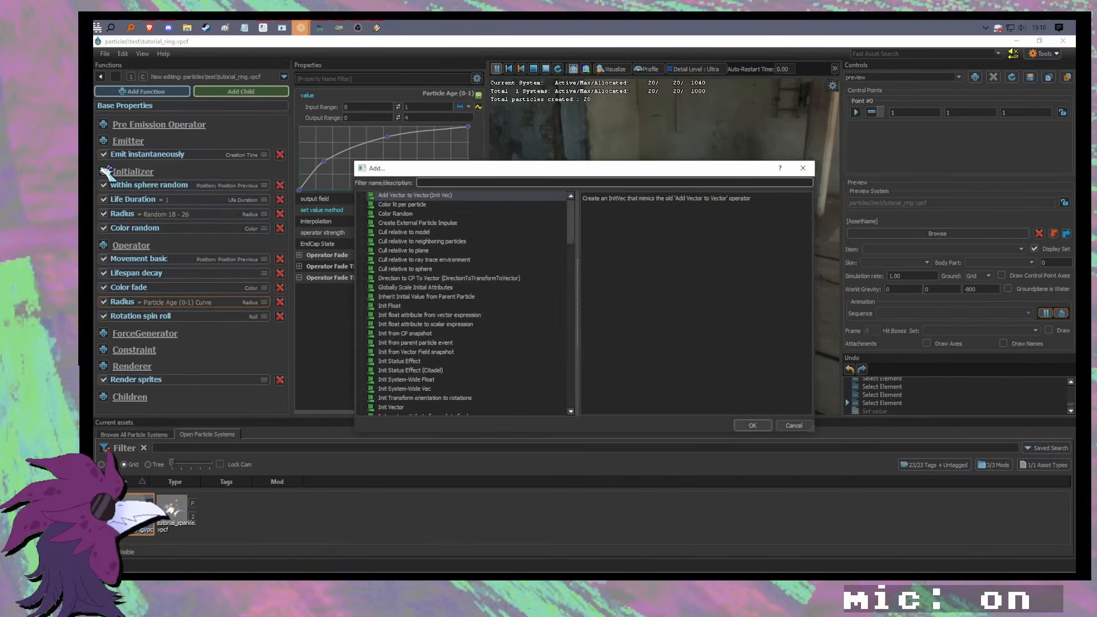
text(alpha)
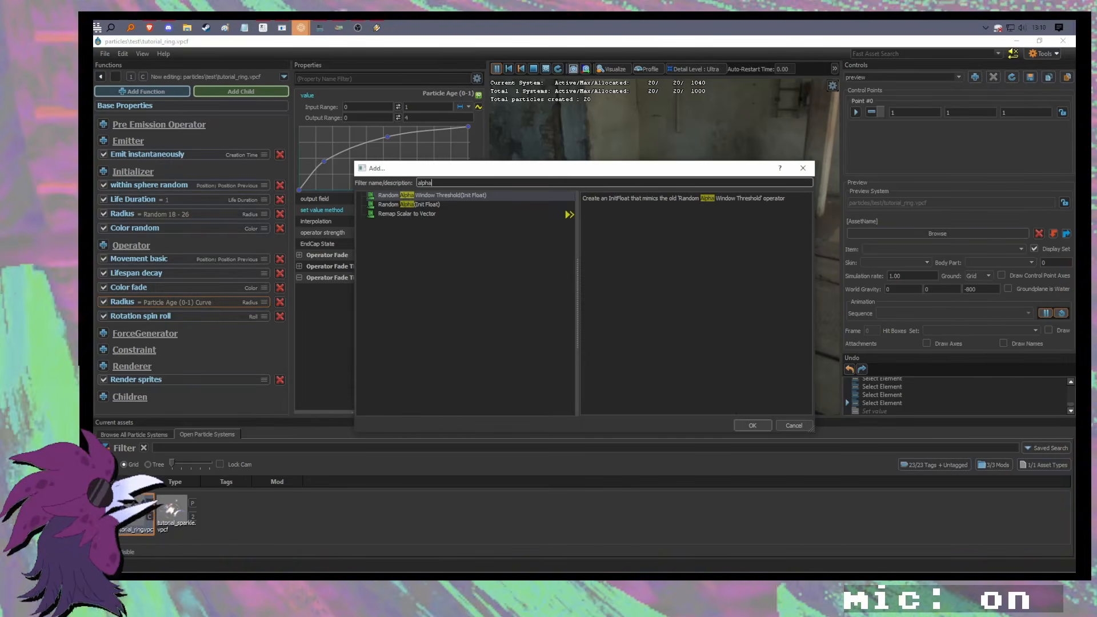
key(BackSpace)
key(BackSpace)
key(BackSpace)
key(BackSpace)
key(BackSpace)
text(float)
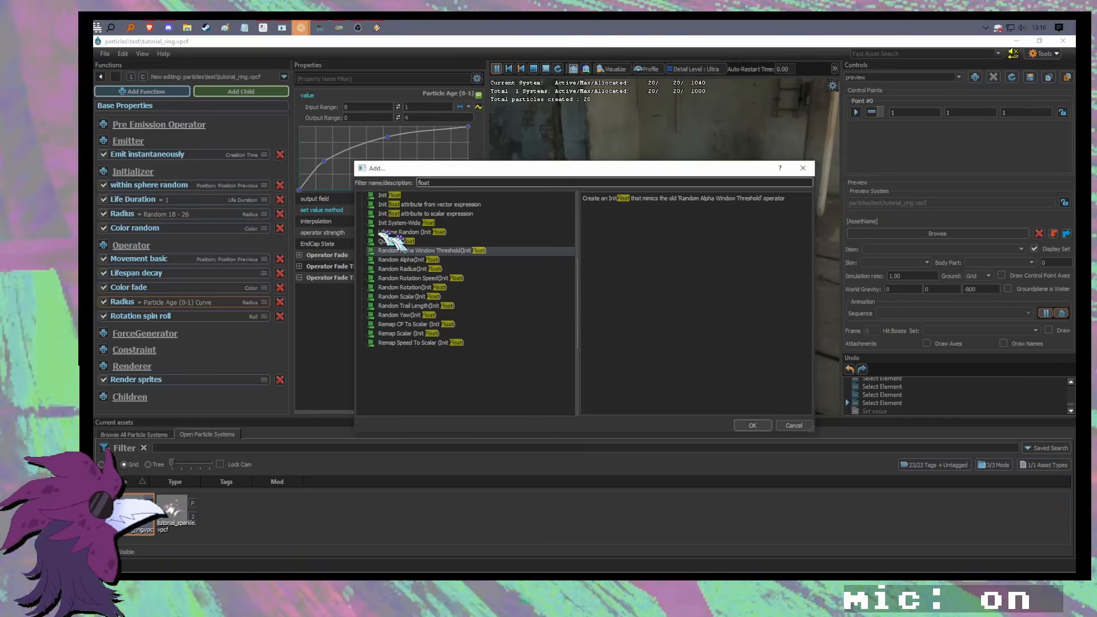
double_click(394, 195)
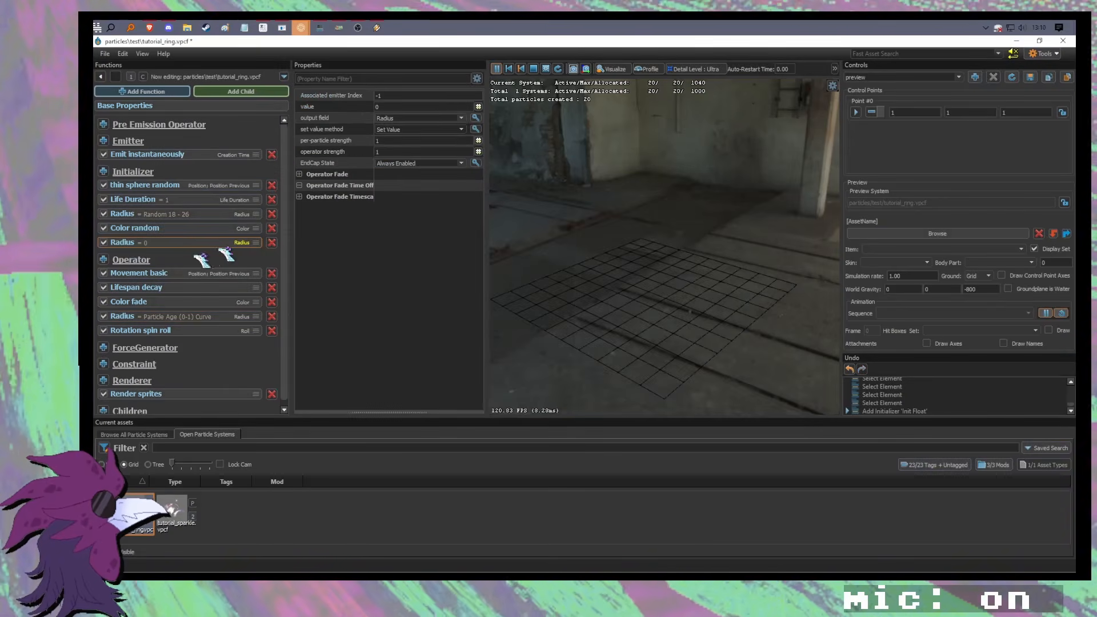
Step: Output the new initializer to Alpha with a Random Uniform value from 0 to 1 and review the sprite renderer's texture settings
click(461, 117)
click(443, 153)
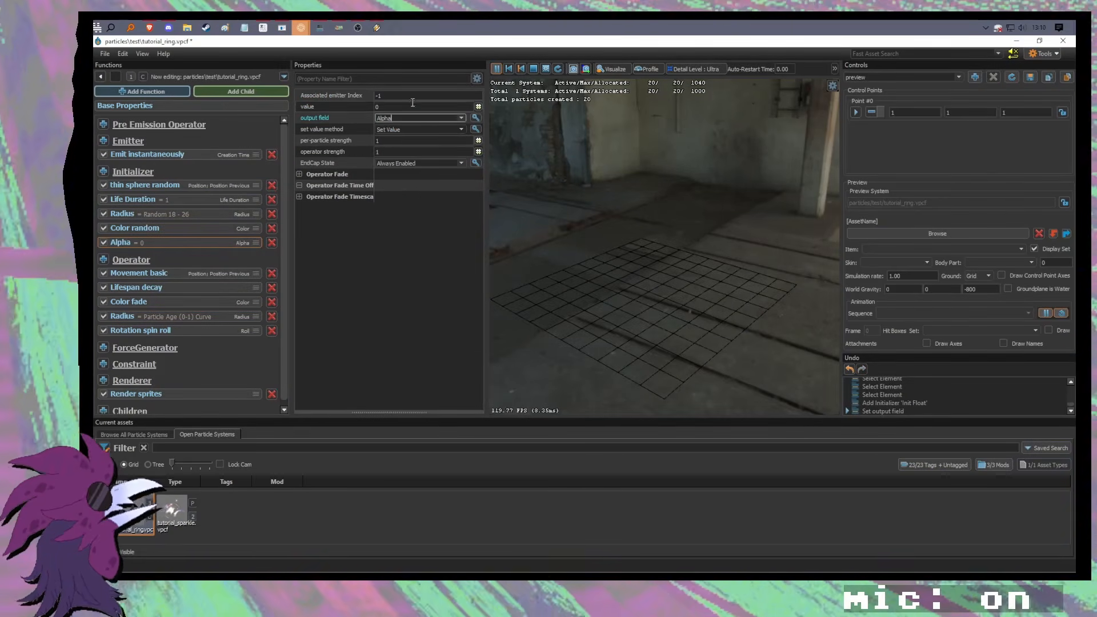
click(479, 106)
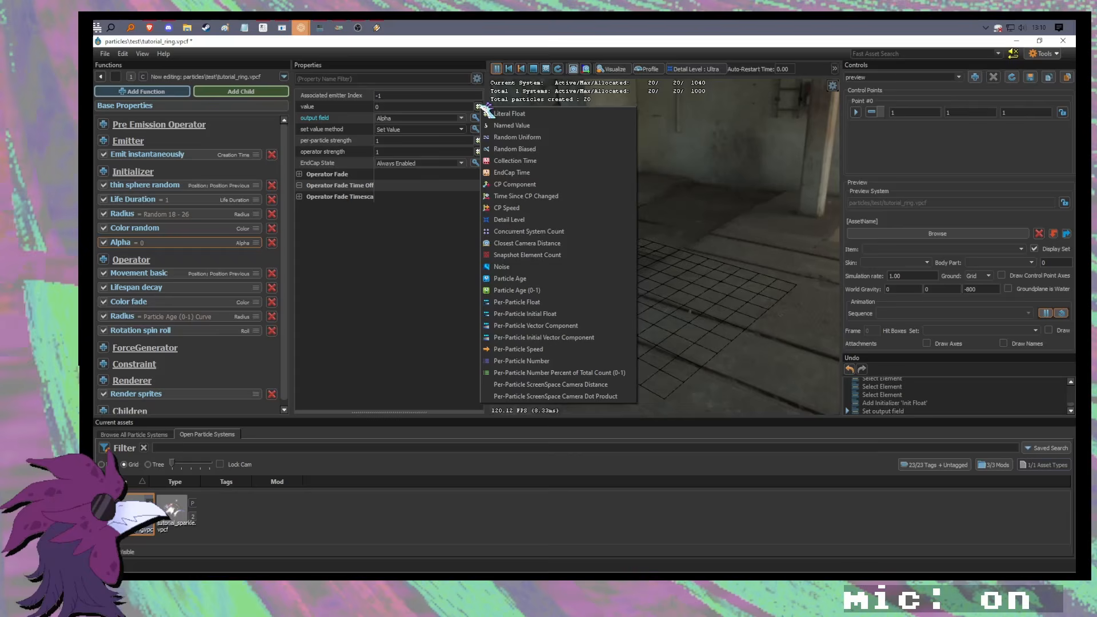
click(534, 141)
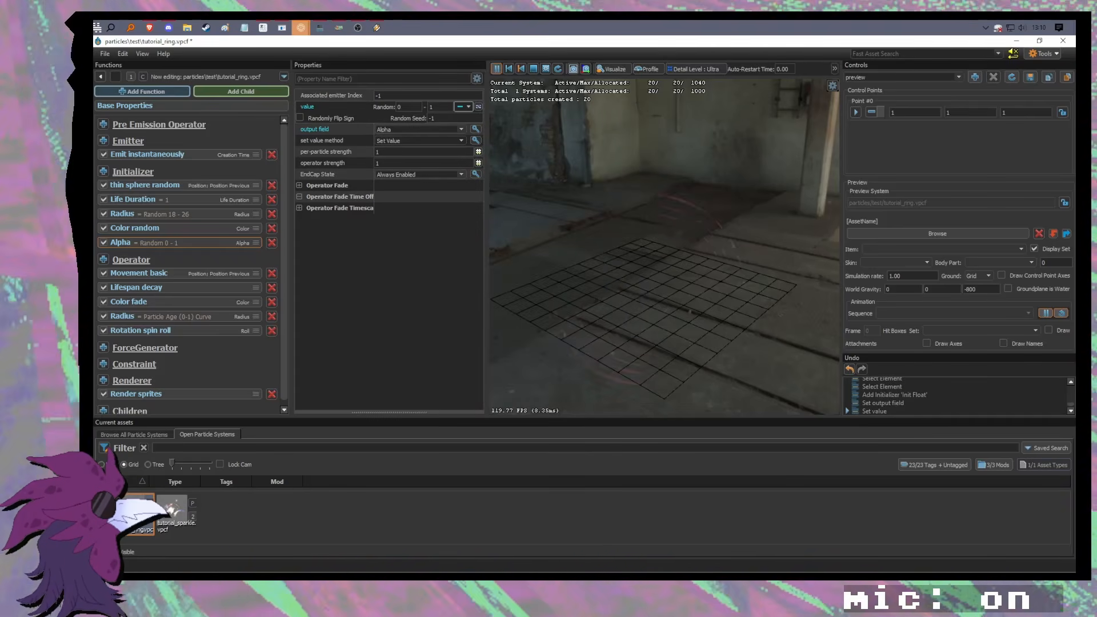
click(191, 396)
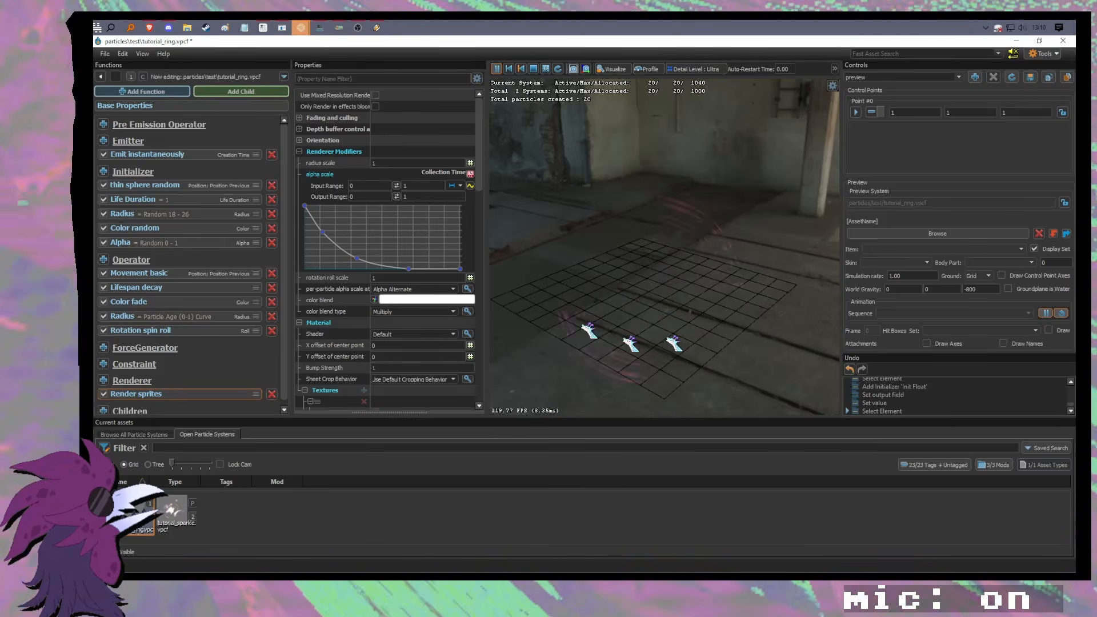
scroll(382, 353, down, 5)
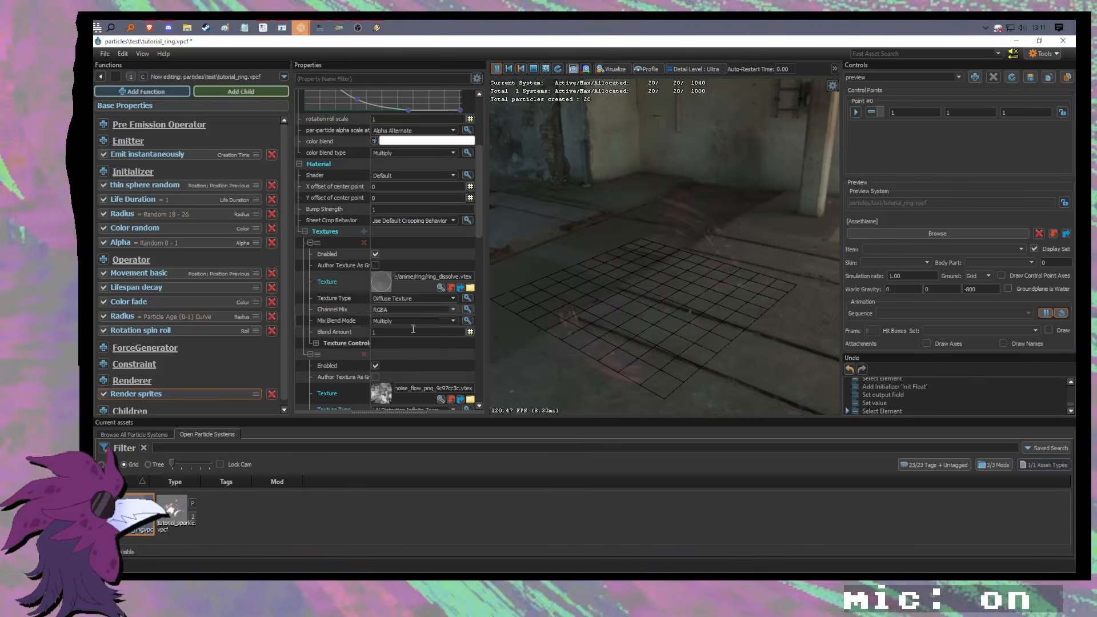
scroll(395, 251, down, 5)
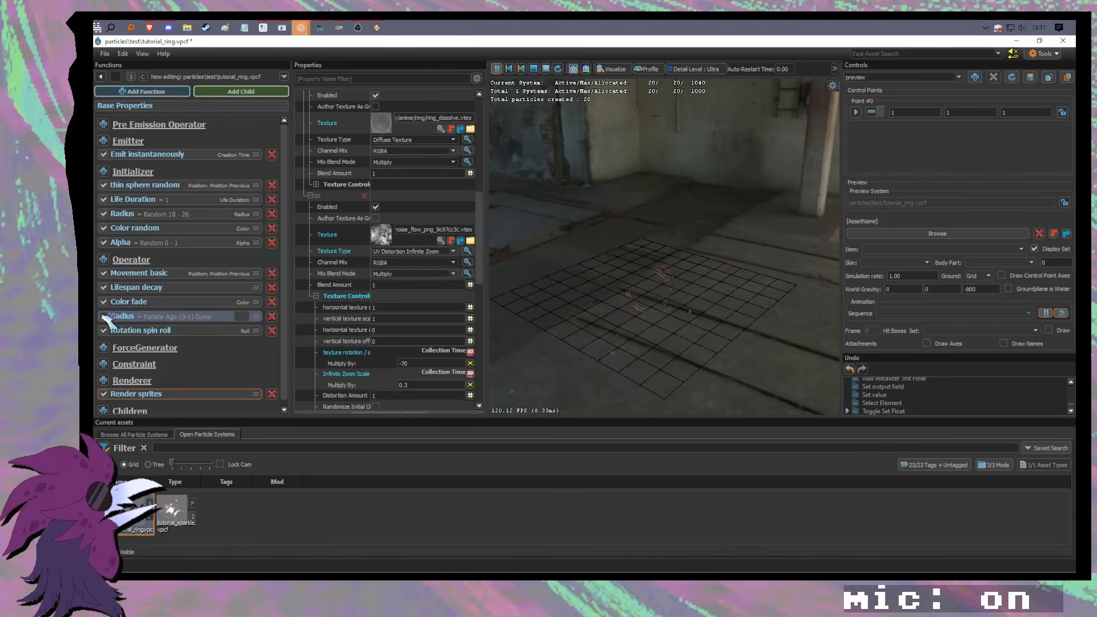
Step: Reset the Radius initializer's random range to a single literal value
click(134, 214)
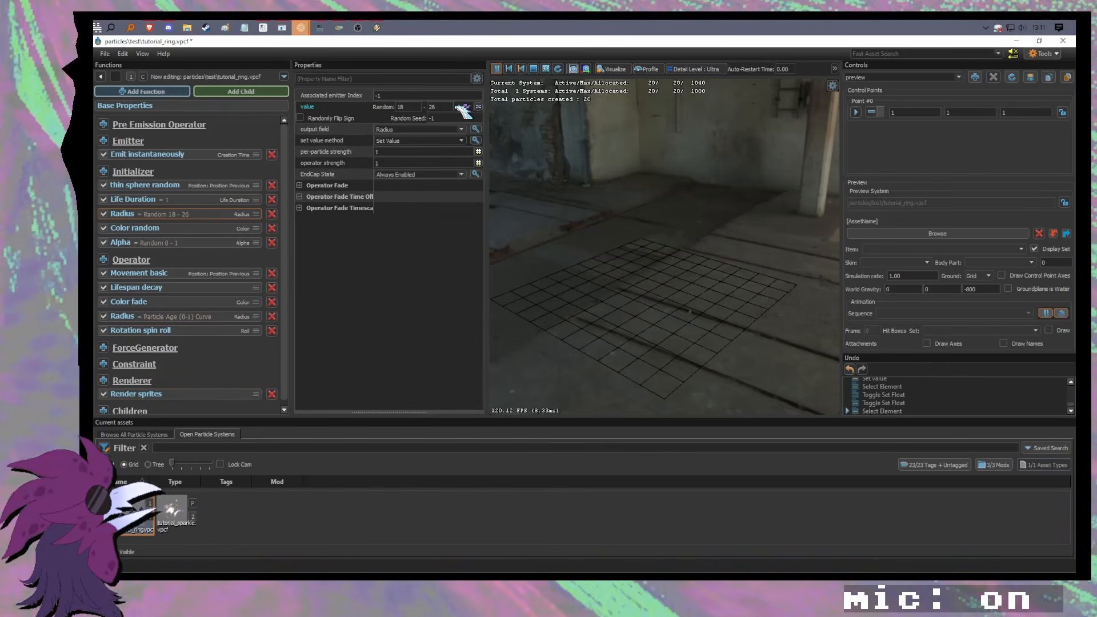
click(468, 107)
click(480, 106)
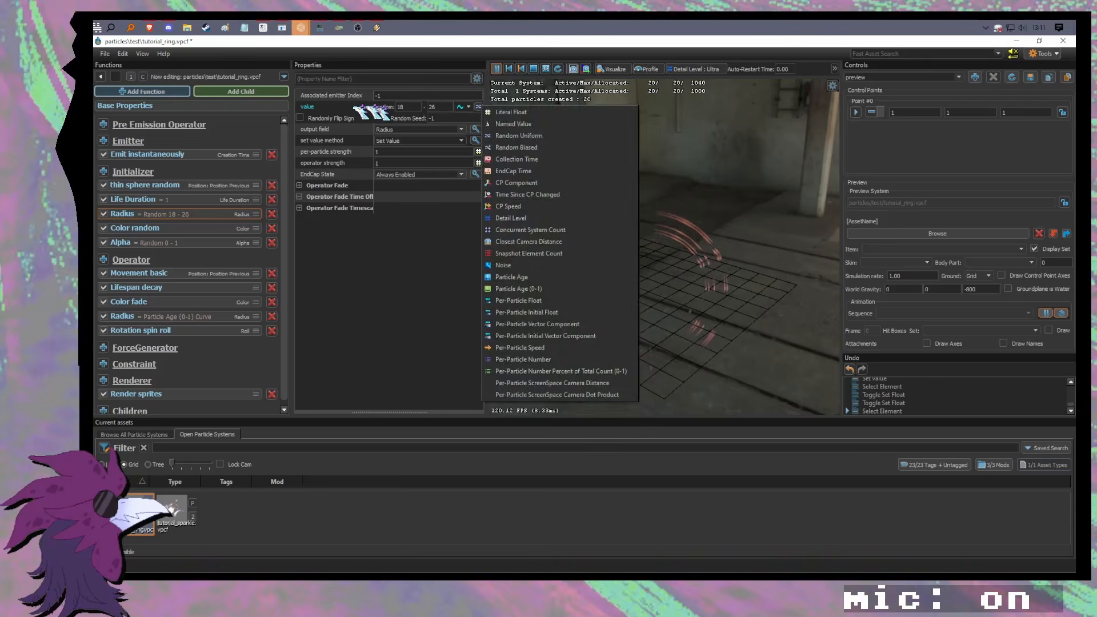
right_click(347, 106)
click(357, 116)
click(382, 107)
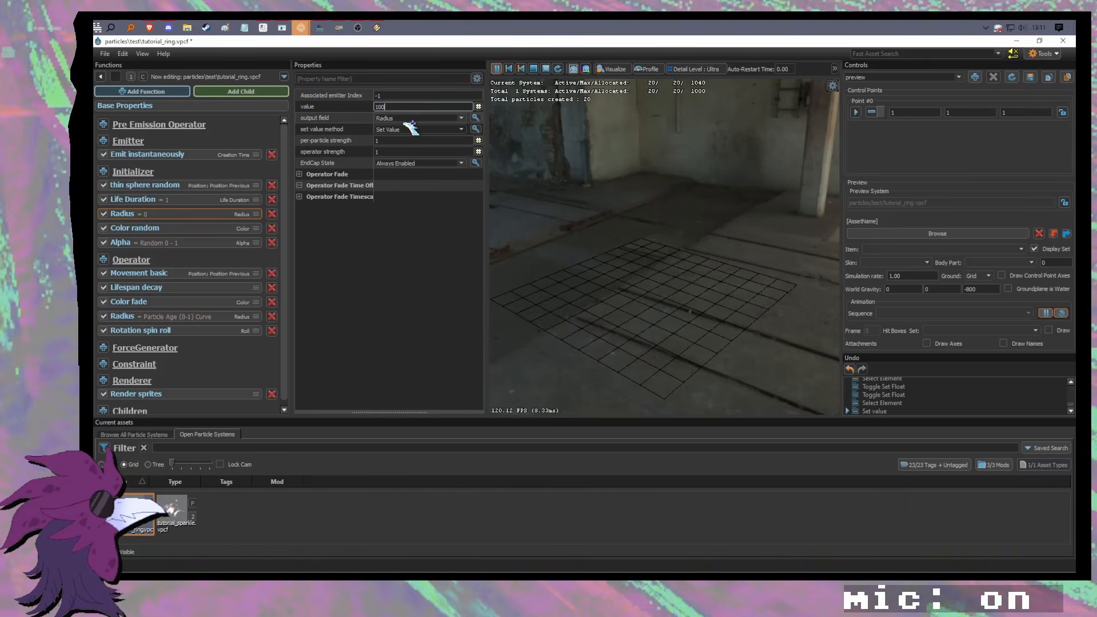
Step: Try values of 100, 40 and 20 for the Radius initializer and settle on 24
text(100)
key(Return)
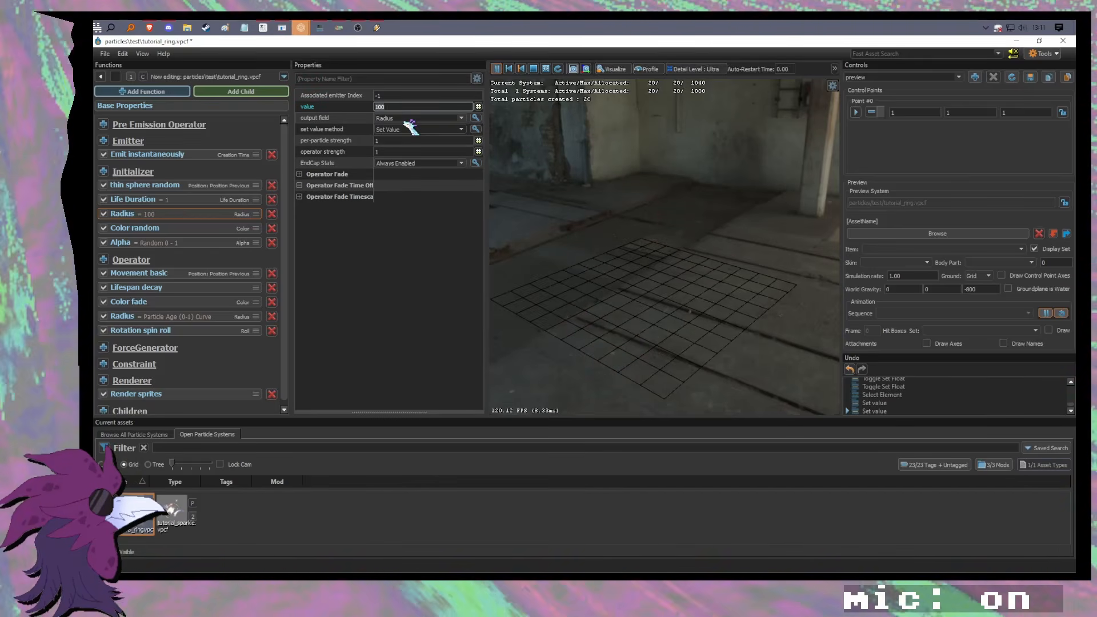
text(40)
key(Return)
text(20)
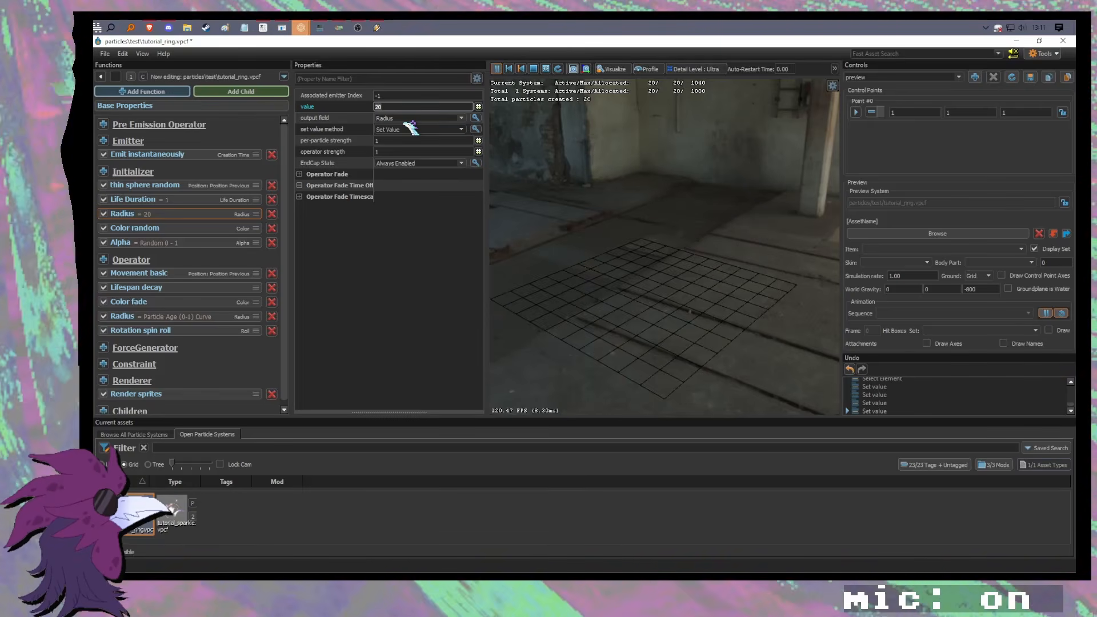
key(BackSpace)
text(4)
key(Return)
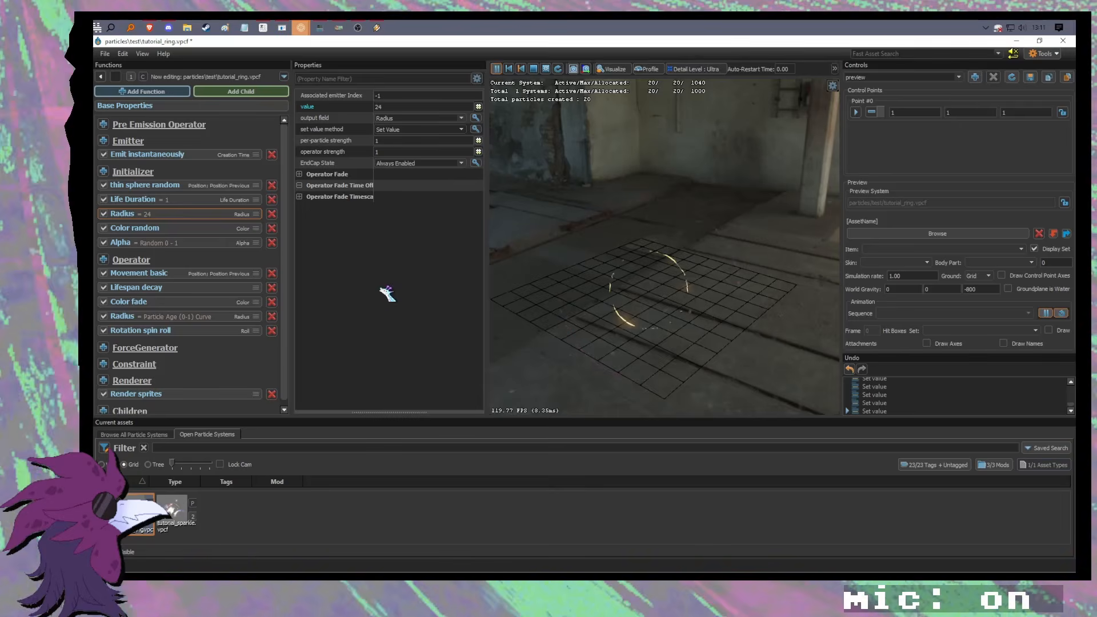
Step: Duplicate the Render sprites renderer and try a radius scale of 0.8 on the copy
click(190, 390)
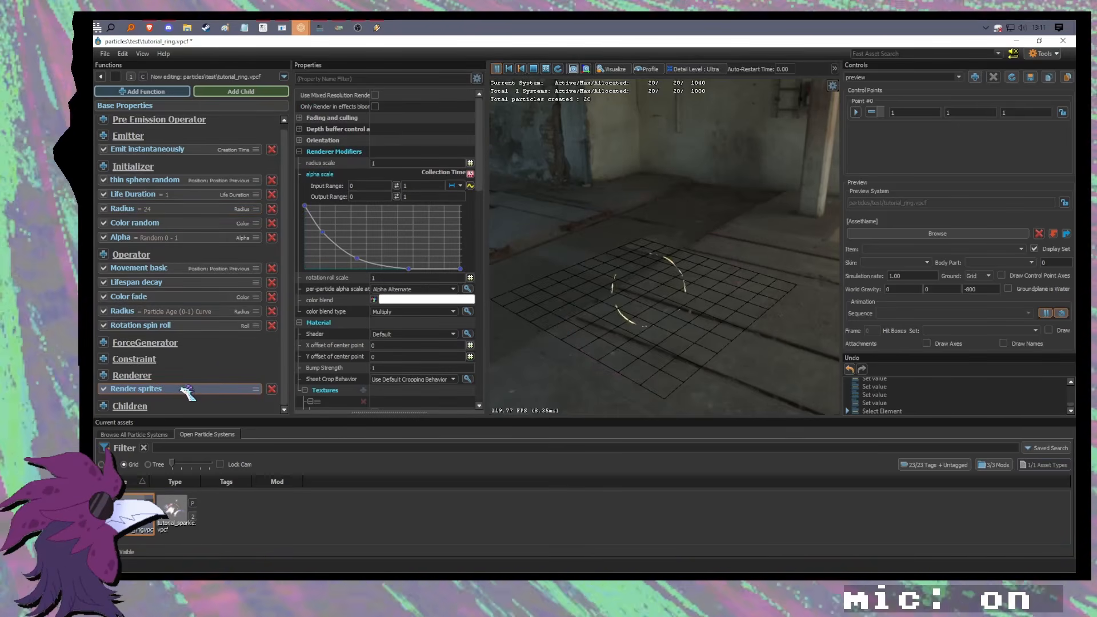
click(470, 164)
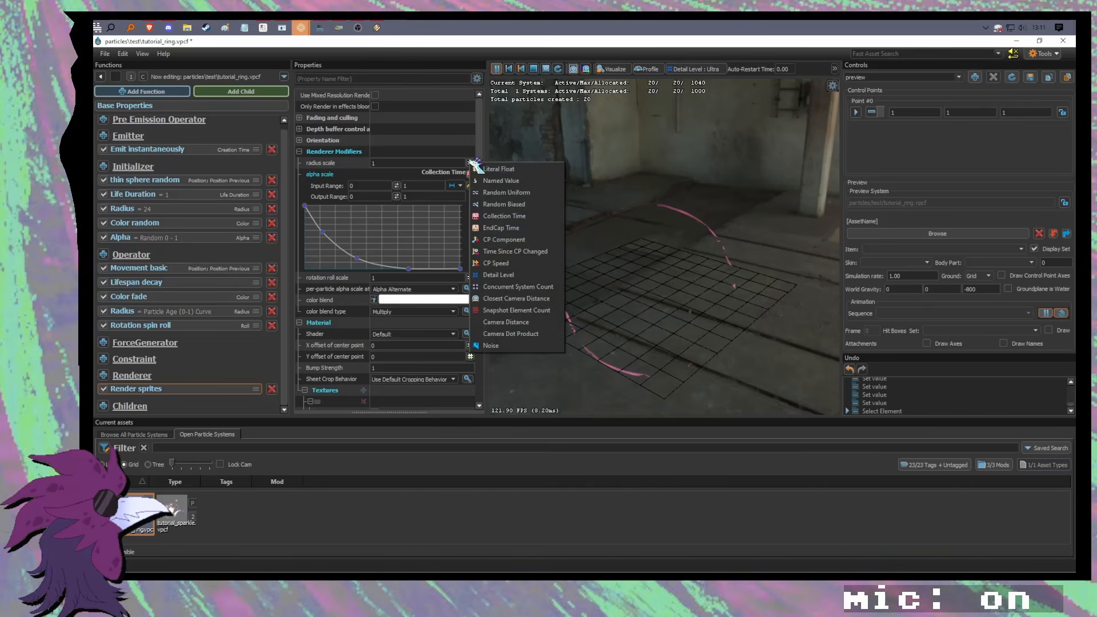
key(Escape)
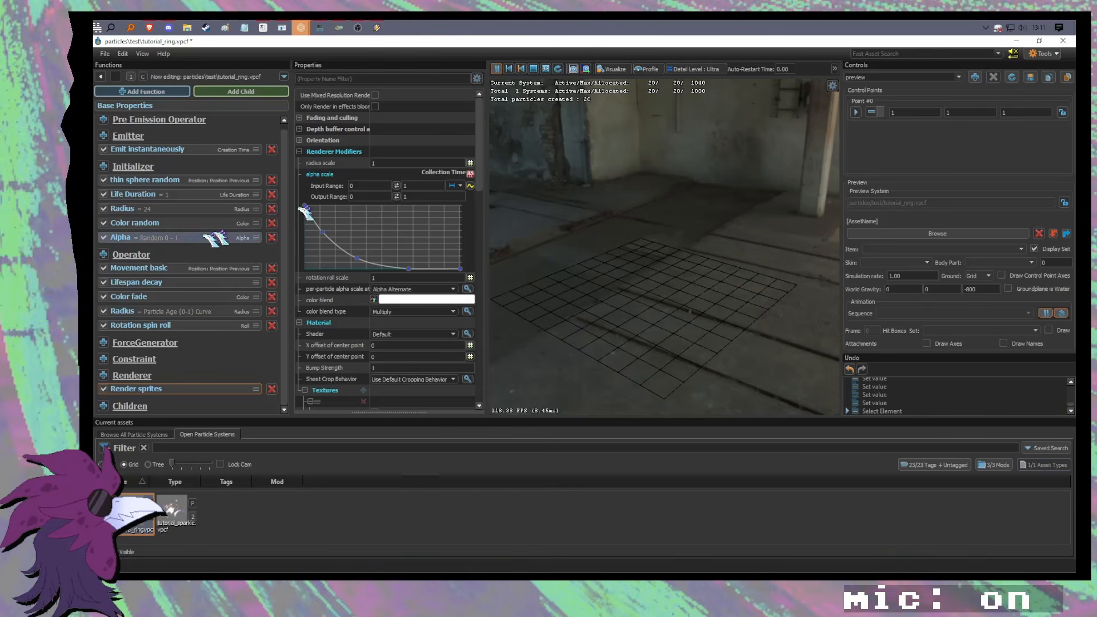
click(161, 389)
key(ctrl+v)
scroll(184, 388, down, 1)
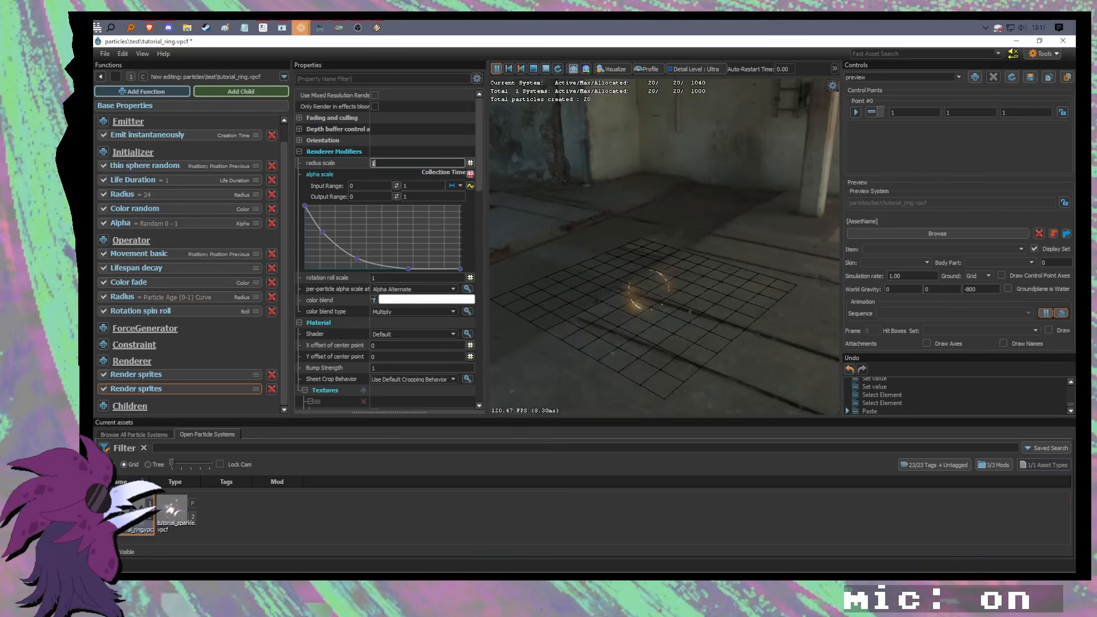
text(0.4)
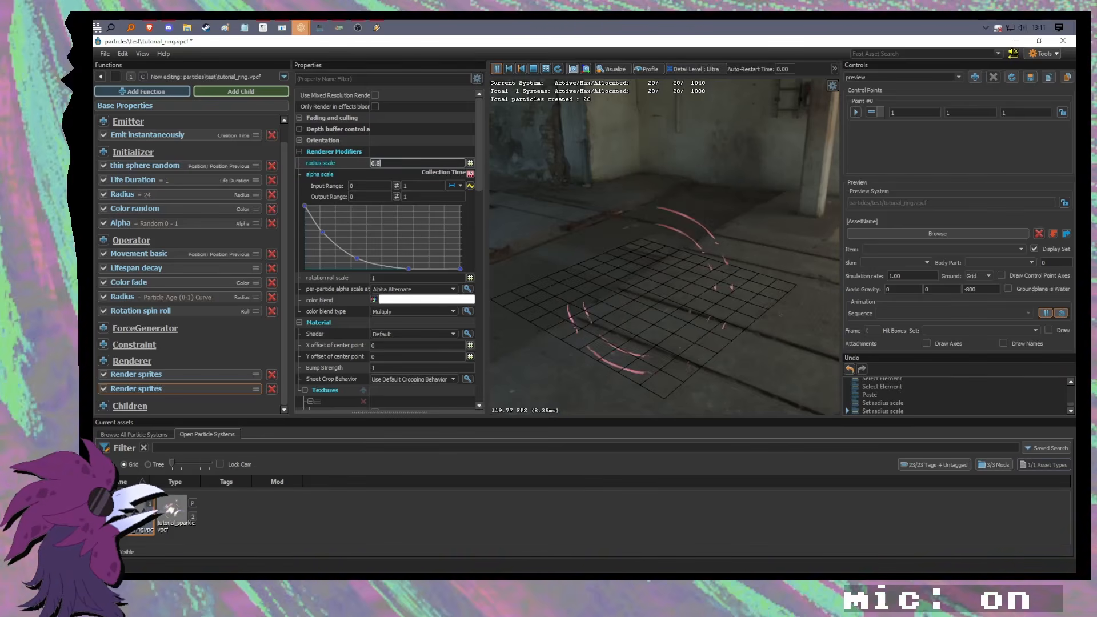
Step: Drive the first Render sprites' radius scale by Collection Time, bending its curve upward with the upper middle point at about (0.36, 0.80)
click(163, 374)
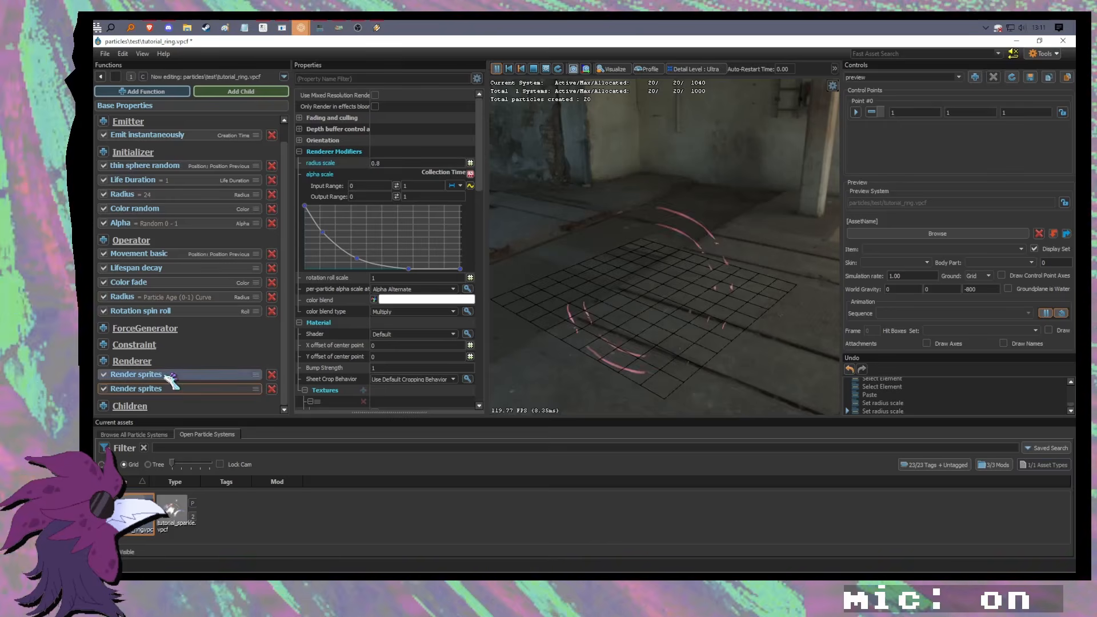
click(471, 163)
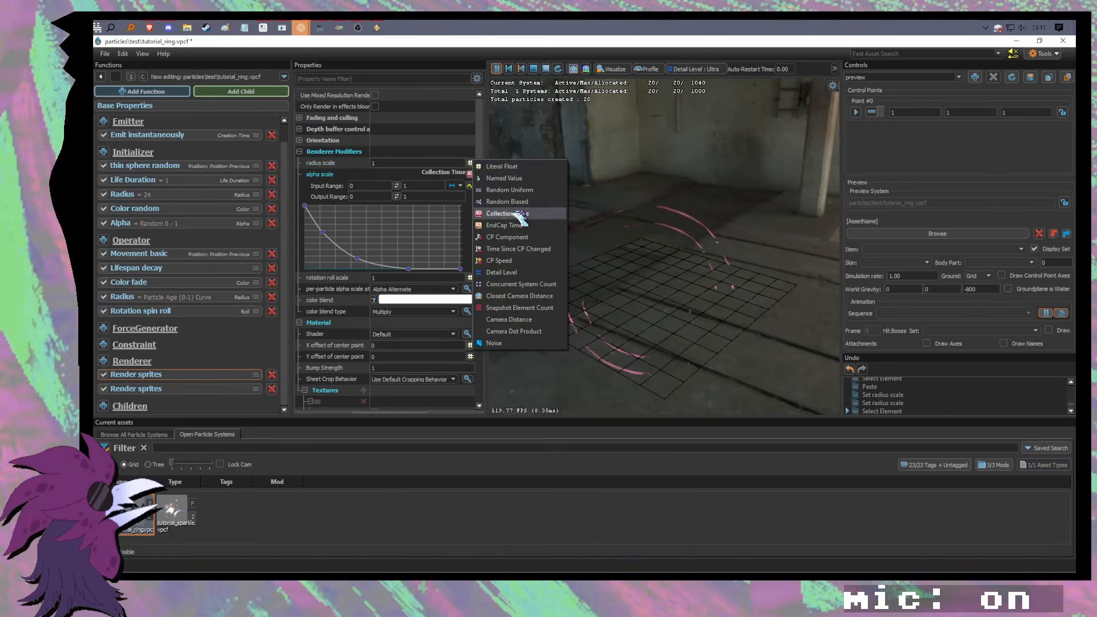
click(503, 214)
click(474, 174)
click(492, 229)
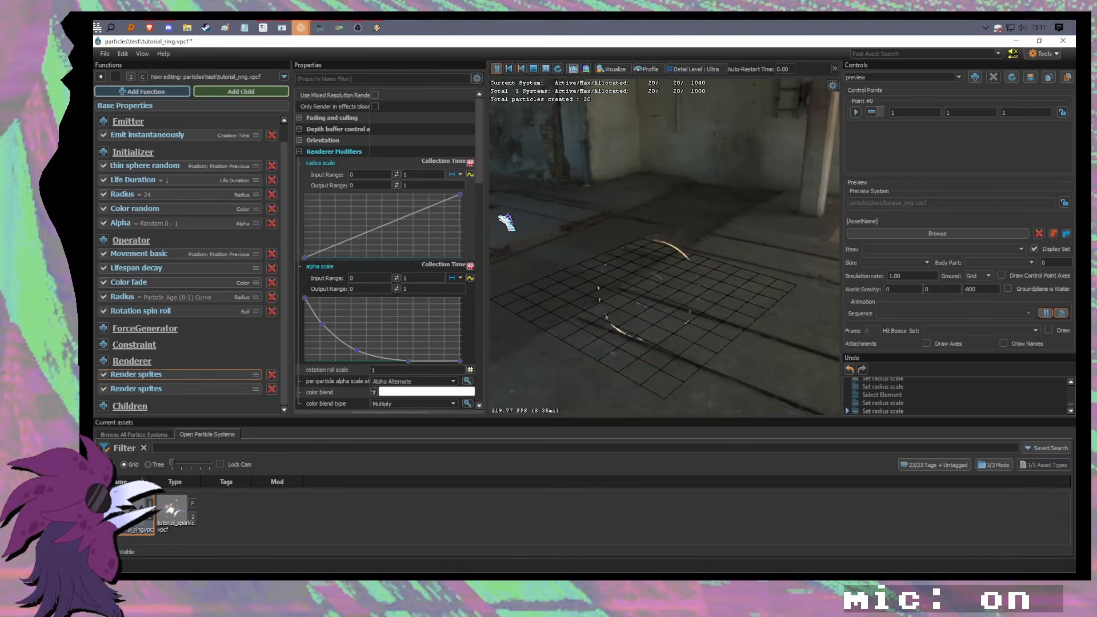
drag(369, 230, 361, 208)
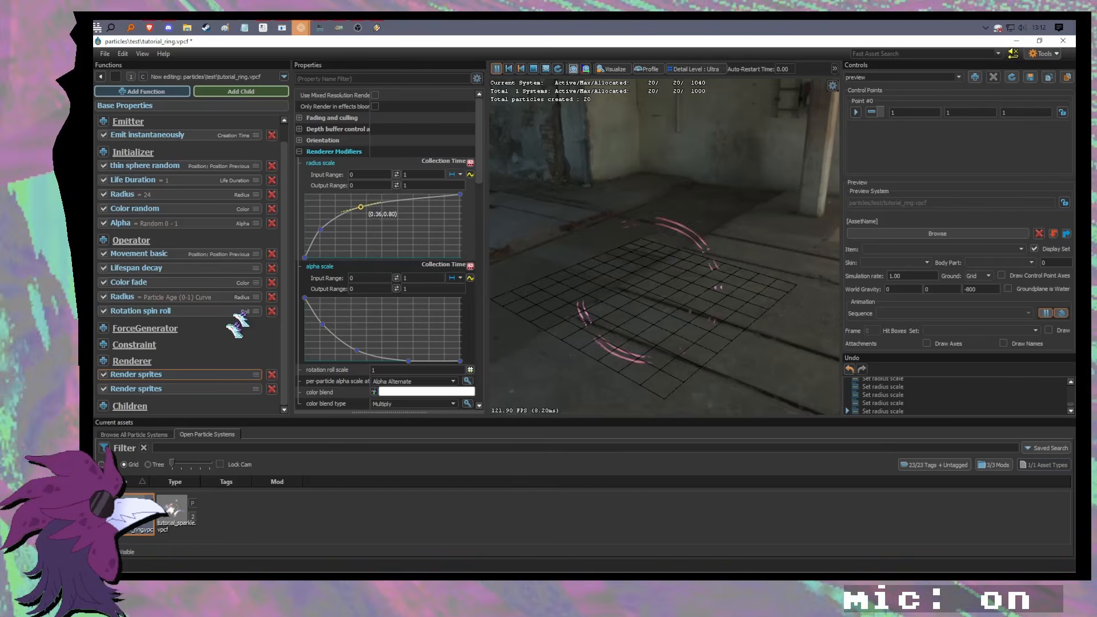
Step: Replace the second Render sprites renderer with a fresh copy of the first one
click(251, 374)
click(272, 388)
click(221, 389)
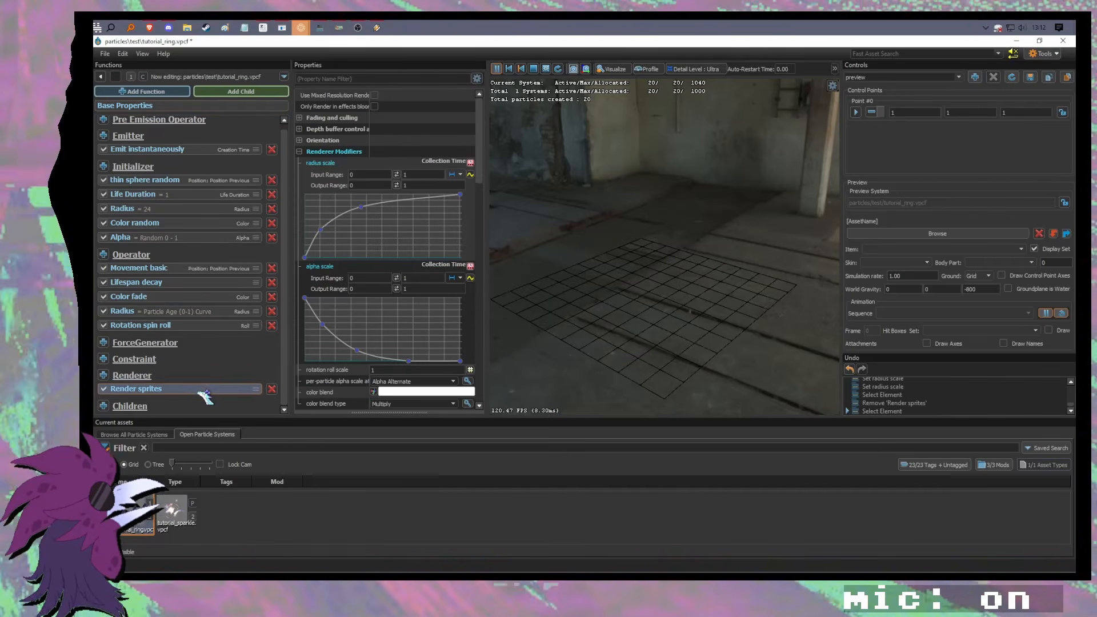
key(ctrl+v)
click(196, 388)
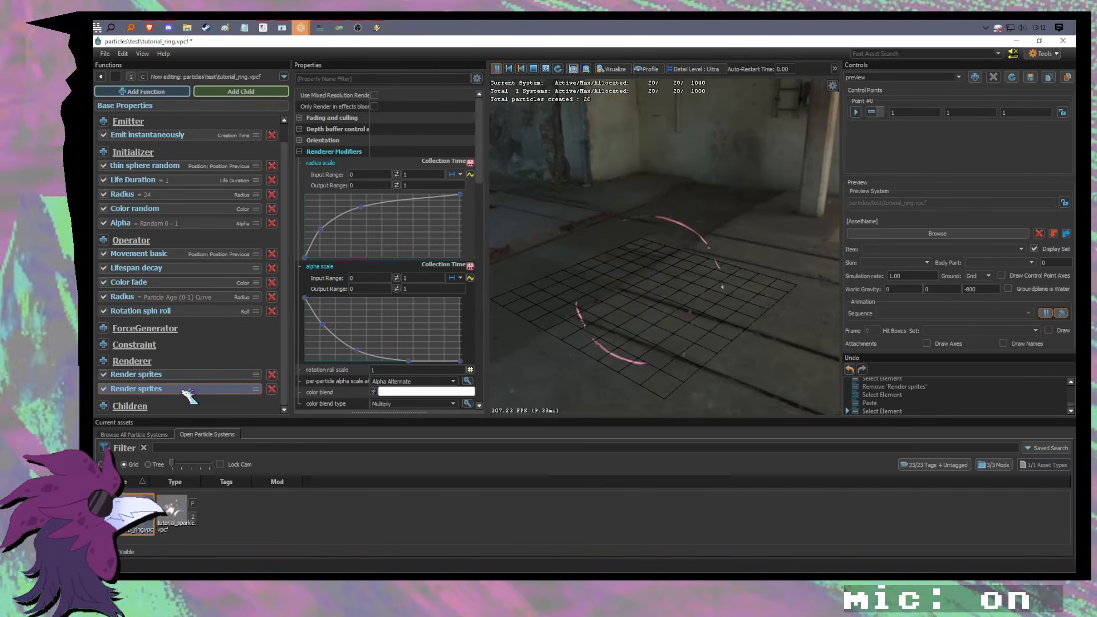
Step: Try a maximum radius scale output of 0.8 on the copied renderer and return it to 1
click(404, 185)
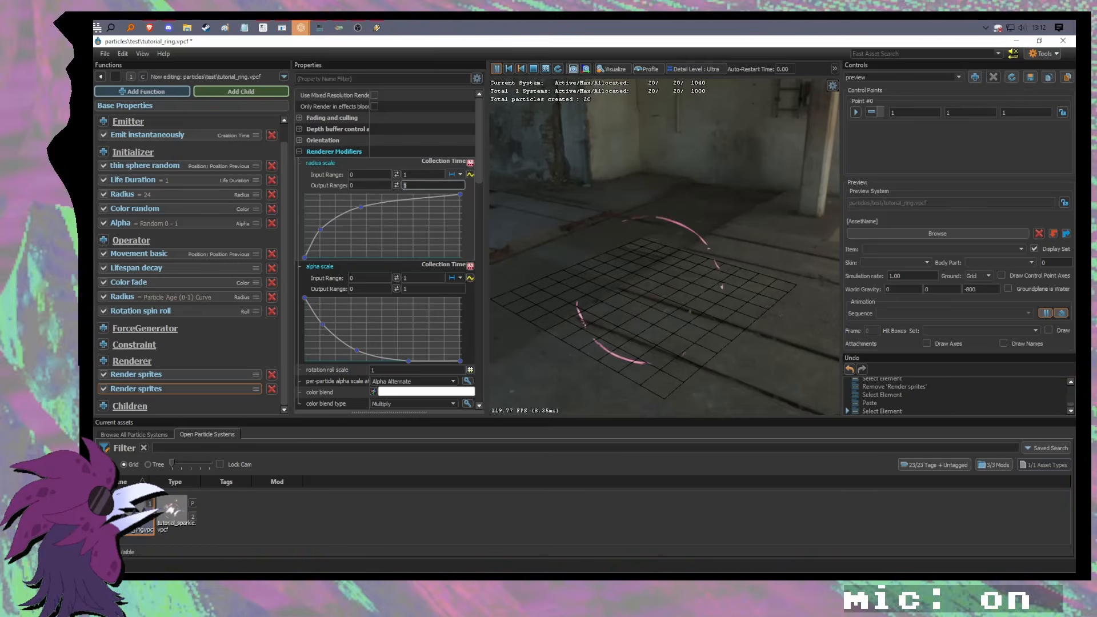
text(0.8)
key(Return)
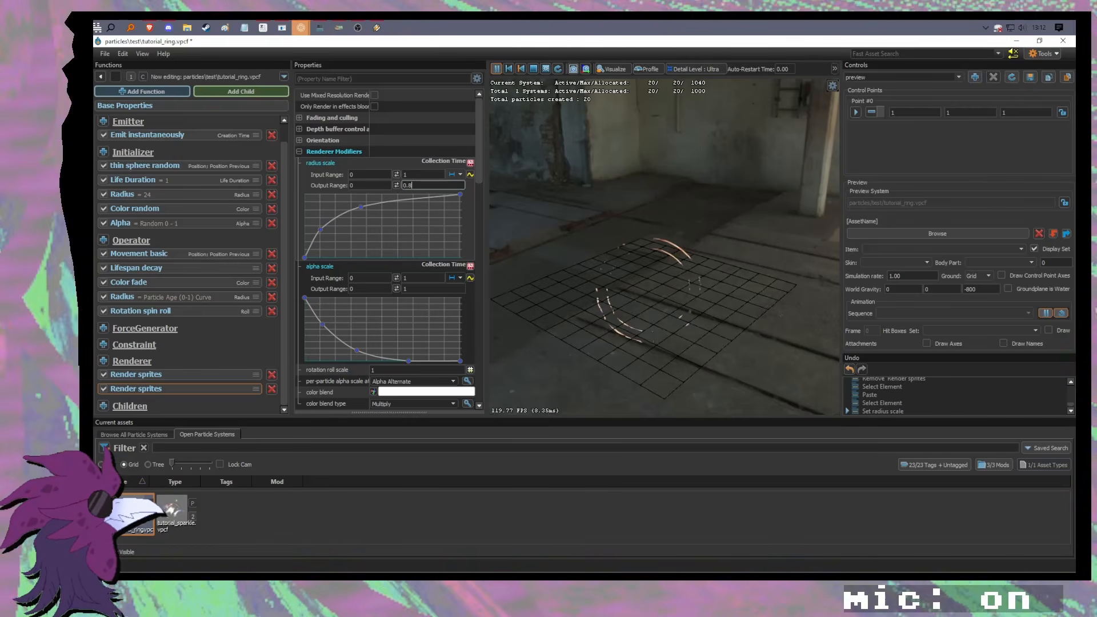
key(BackSpace)
key(BackSpace)
key(BackSpace)
text(1)
key(Return)
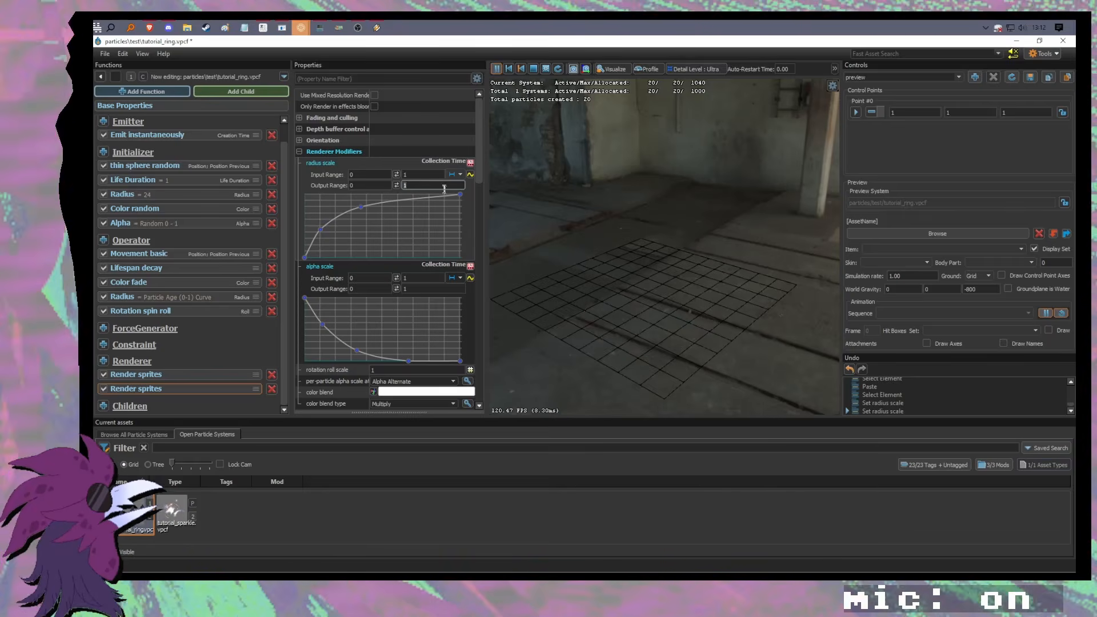
Step: Flatten the copied renderer's radius scale curve, moving its middle points to about (0.34, 0.58) and (0.09, 0.22)
drag(460, 195, 462, 192)
mouse_move(361, 207)
mouse_down()
mouse_move(359, 220)
mouse_move(318, 236)
mouse_move(357, 215)
mouse_move(319, 246)
mouse_move(358, 221)
mouse_up()
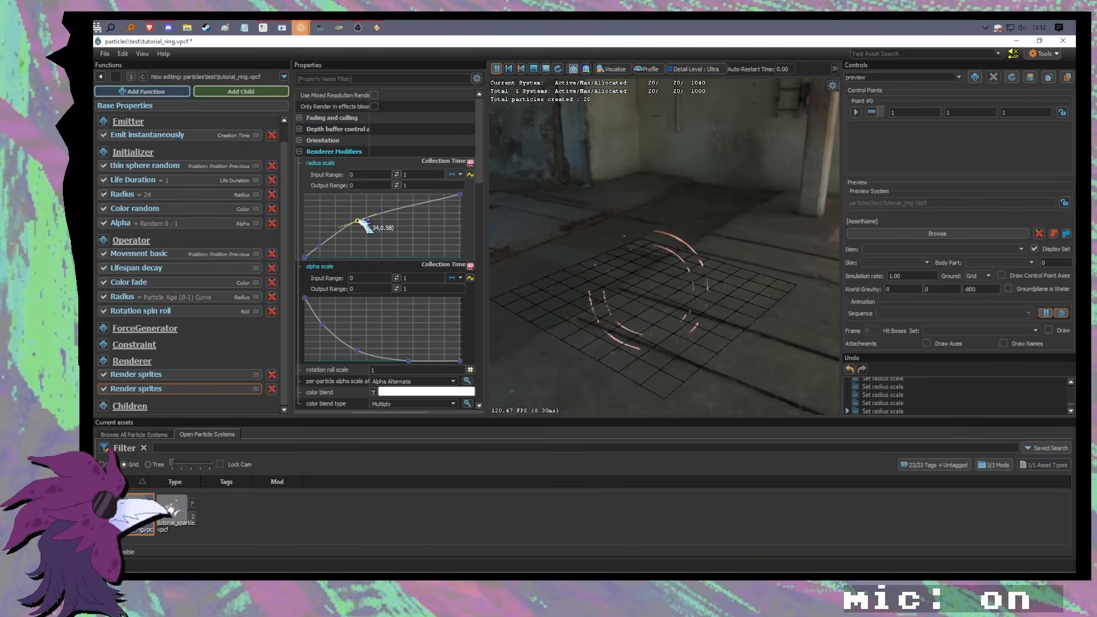
click(319, 245)
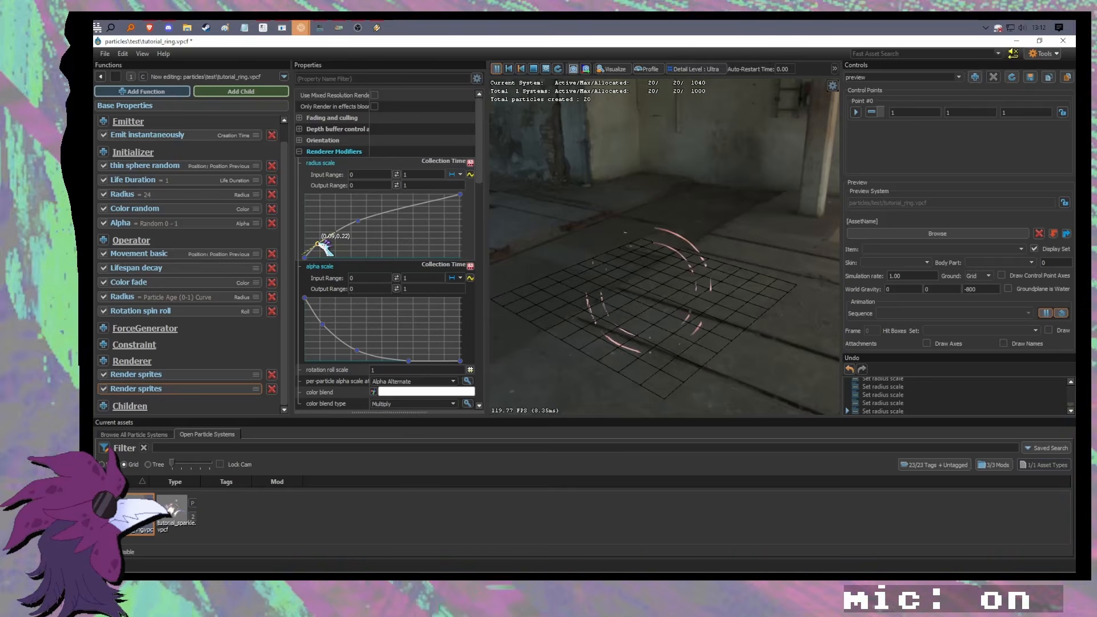
Step: Set the copied renderer's overbright factor to 14
scroll(483, 166, down, 3)
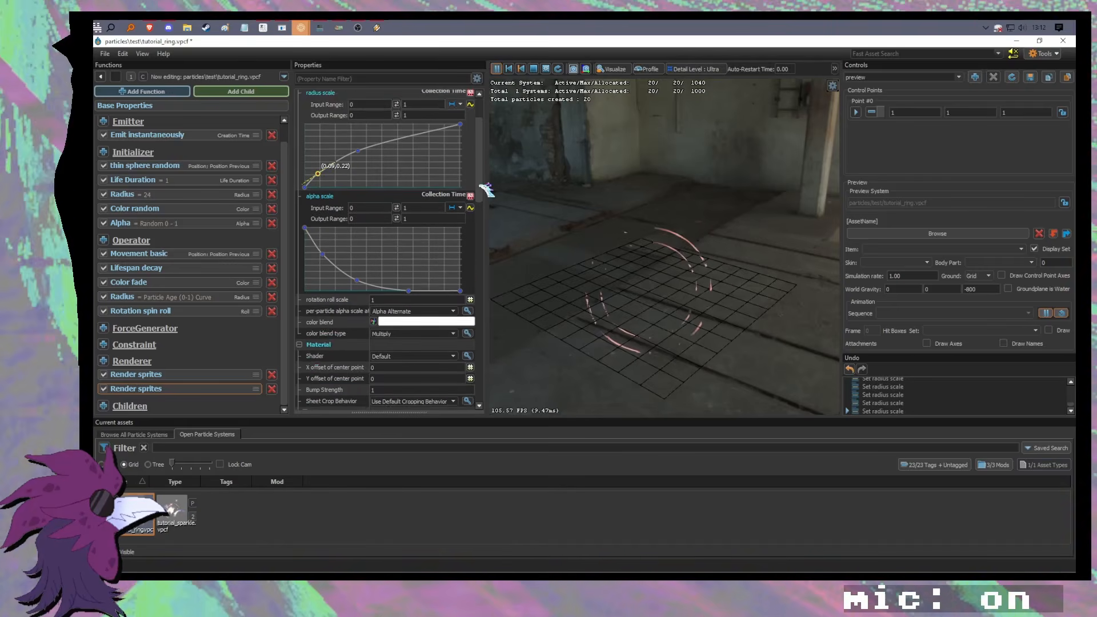
drag(482, 248, 479, 366)
click(411, 237)
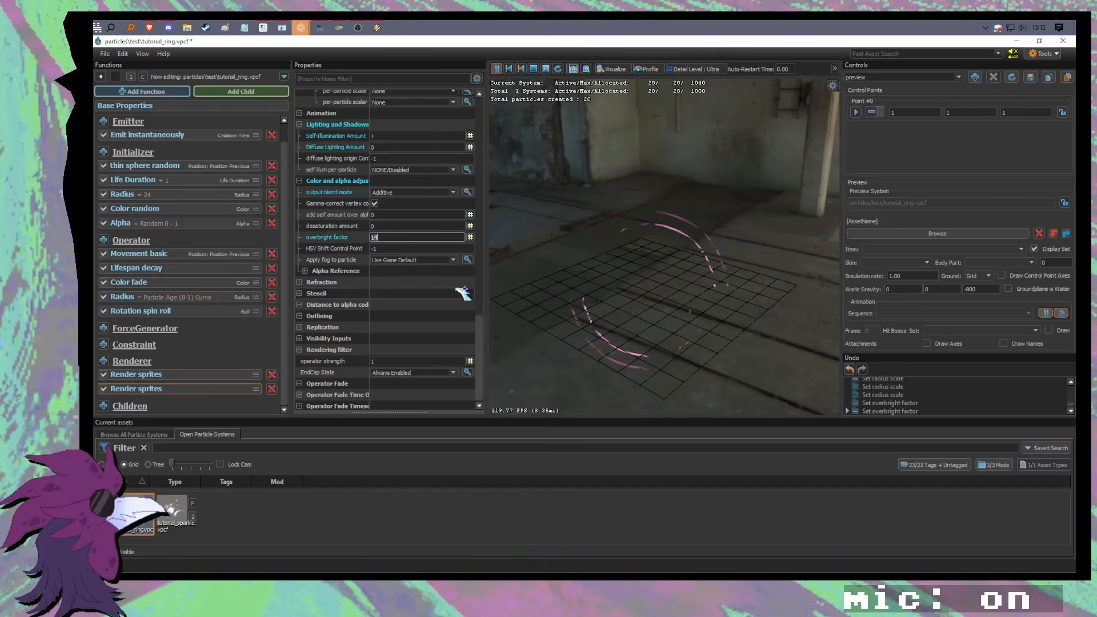
scroll(452, 229, up, 10)
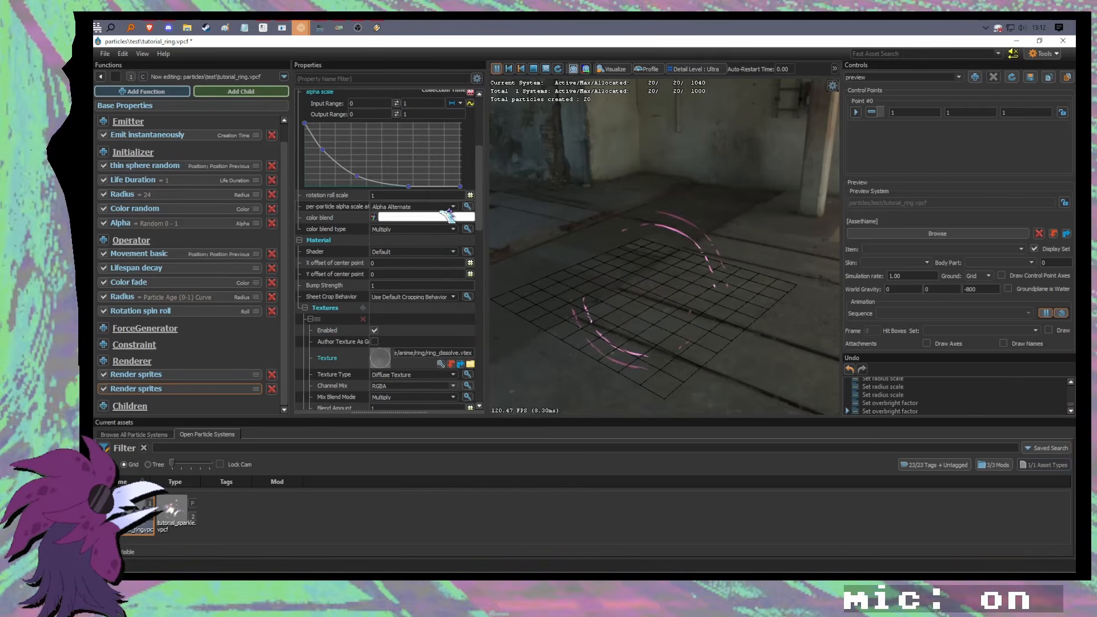
Step: Save the ring particle, review its Color random and second Render sprites settings, and preview it in the sparkle effect
key(ctrl+s)
drag(553, 218, 554, 224)
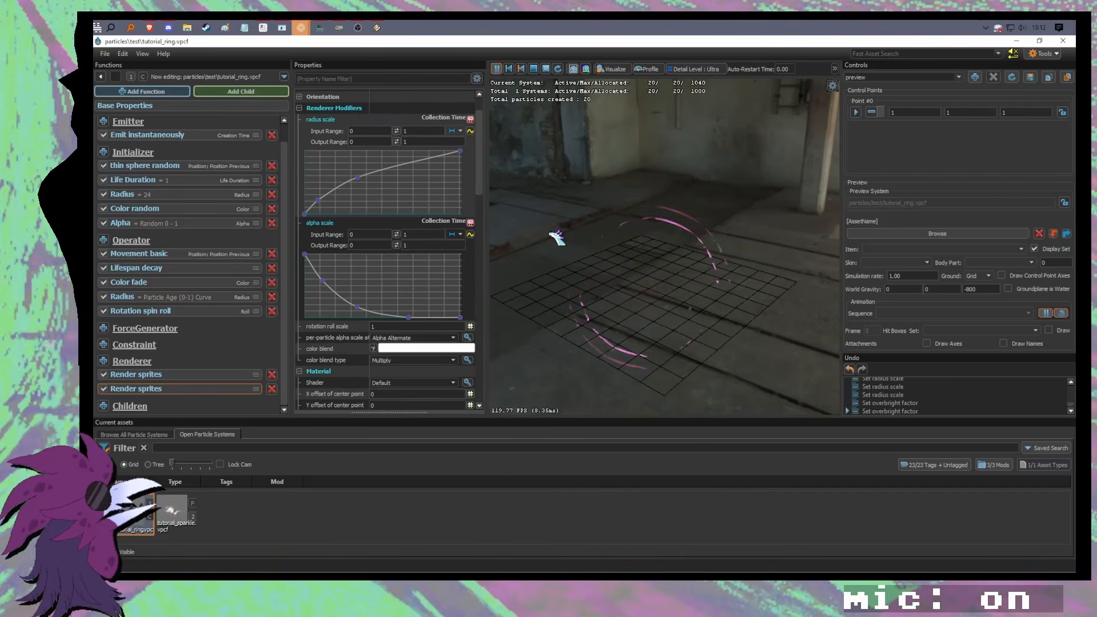
click(174, 210)
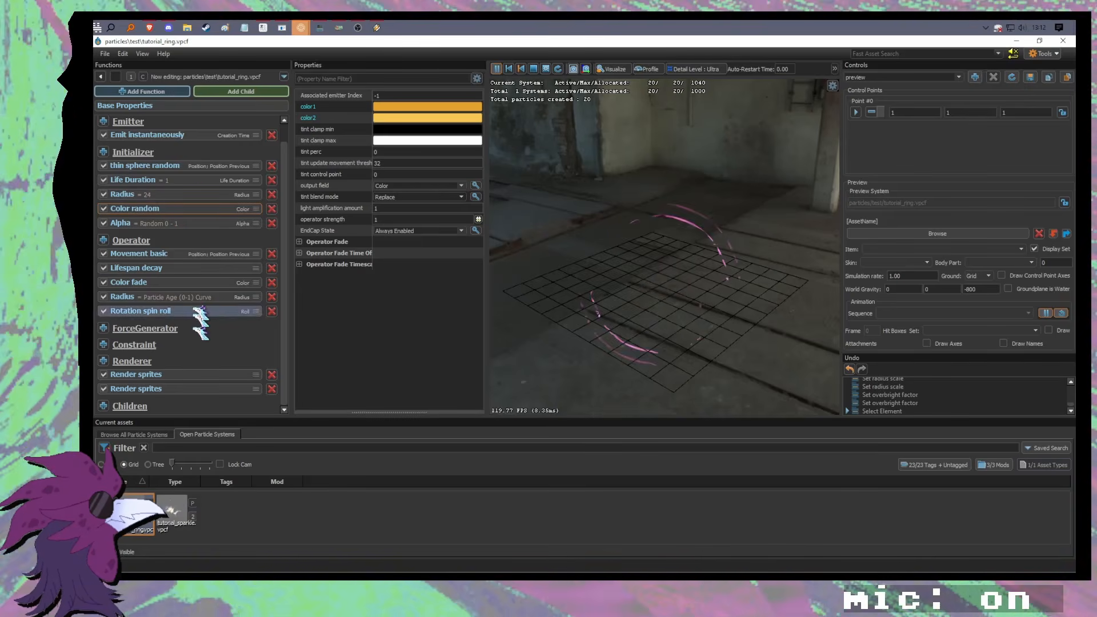
click(184, 388)
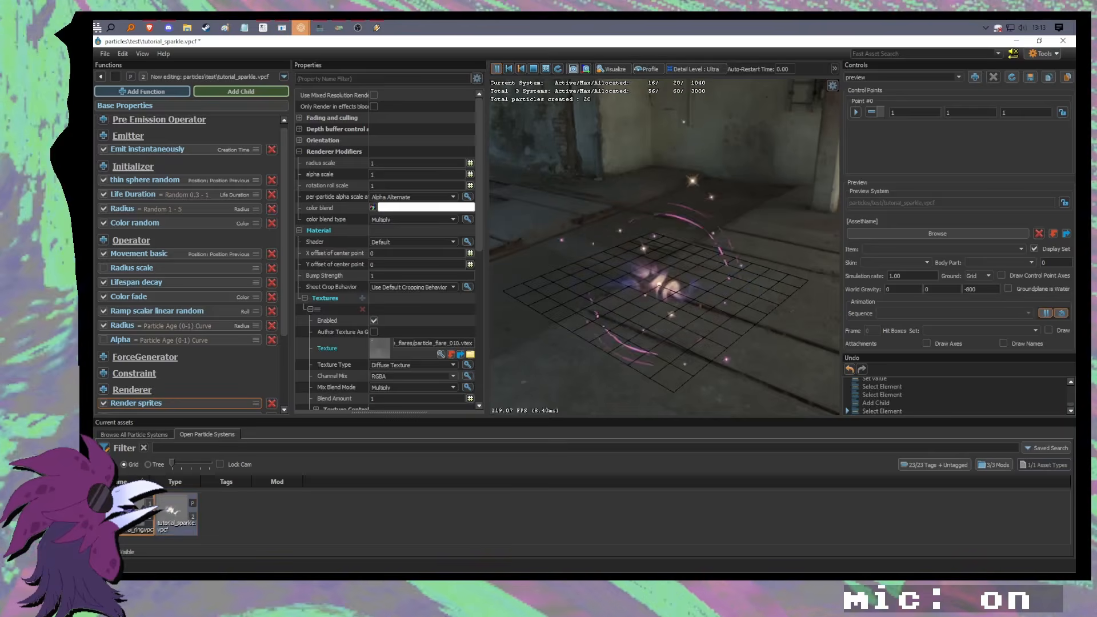
Step: Steepen the ring's first Render sprites radius scale curve, moving its later middle point to about (0.37, 0.87)
double_click(136, 515)
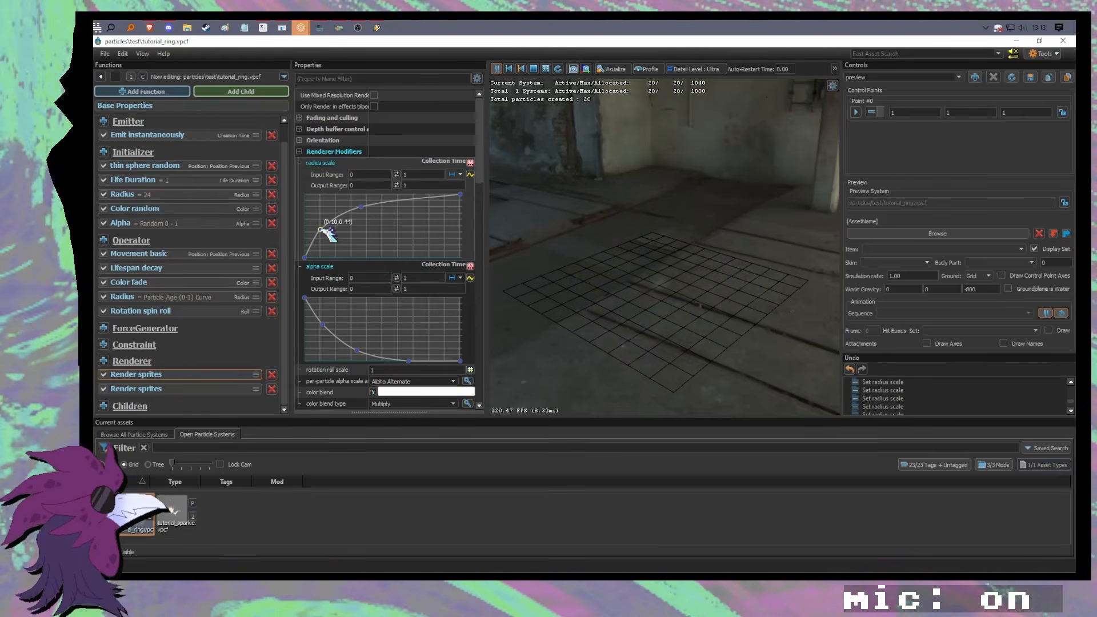
drag(324, 229, 368, 204)
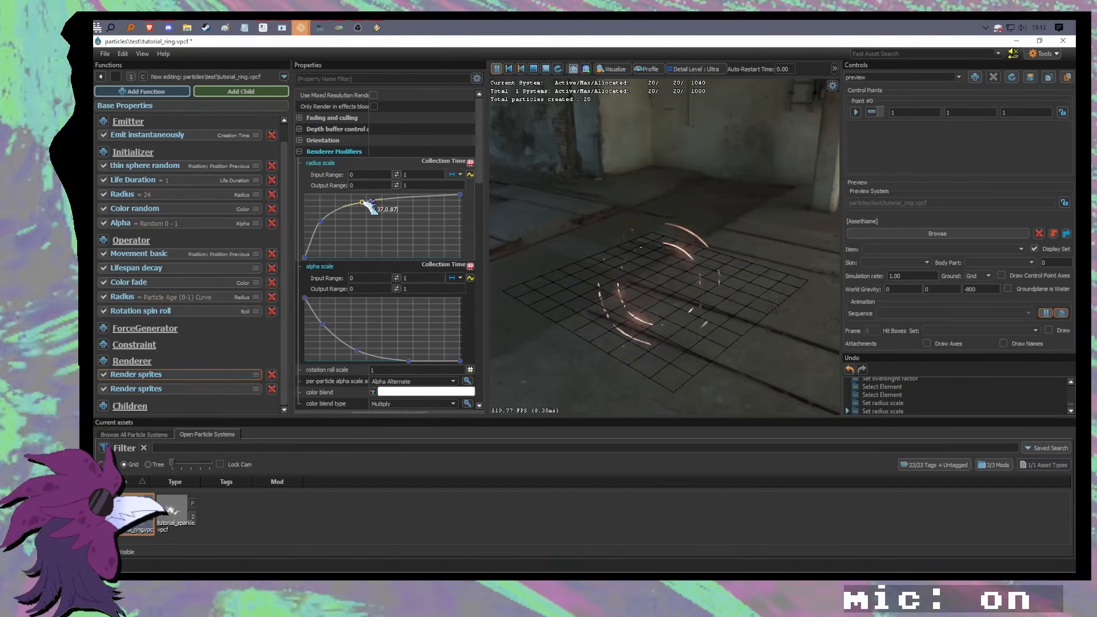
Step: Set the second renderer's maximum radius scale output to 1.2 and reshape its curve with a middle point at about (0.37, 0.81)
click(240, 389)
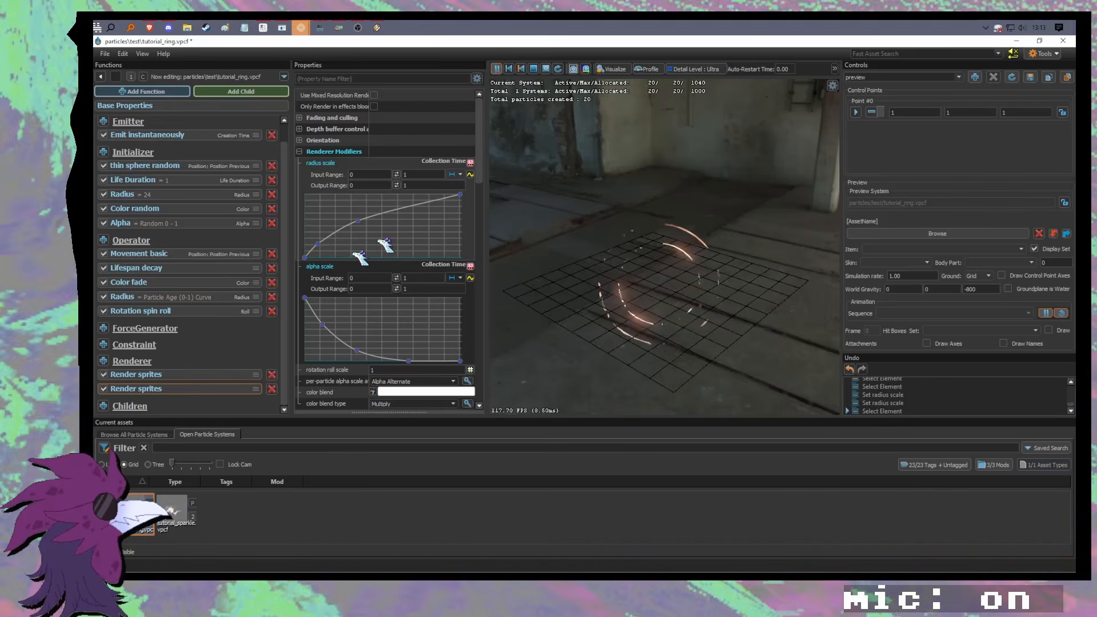
drag(318, 244, 363, 212)
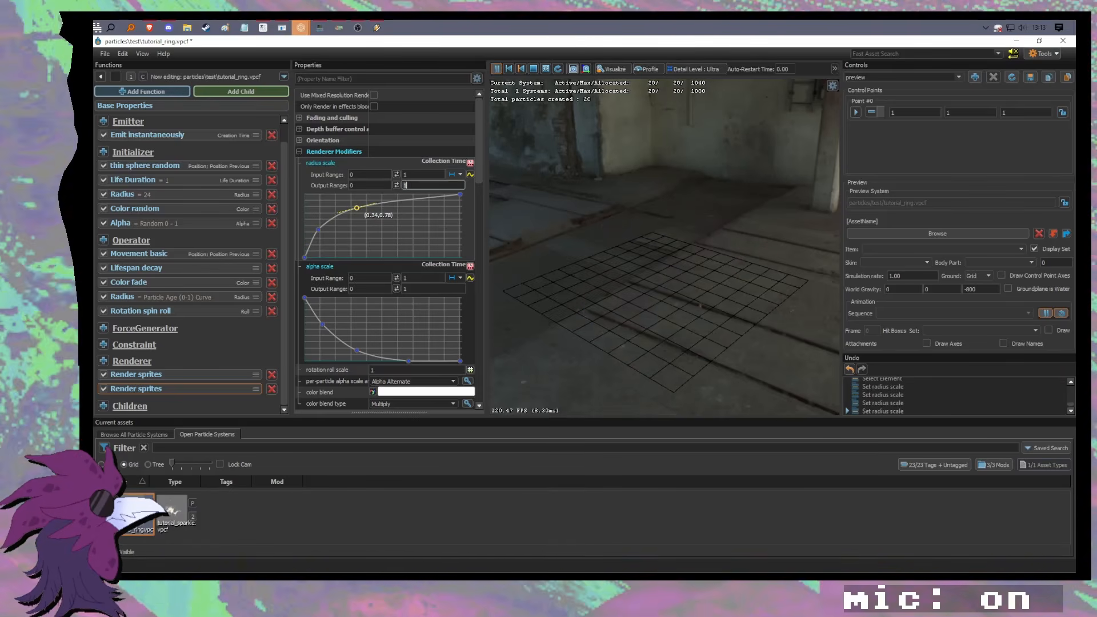
text(.2)
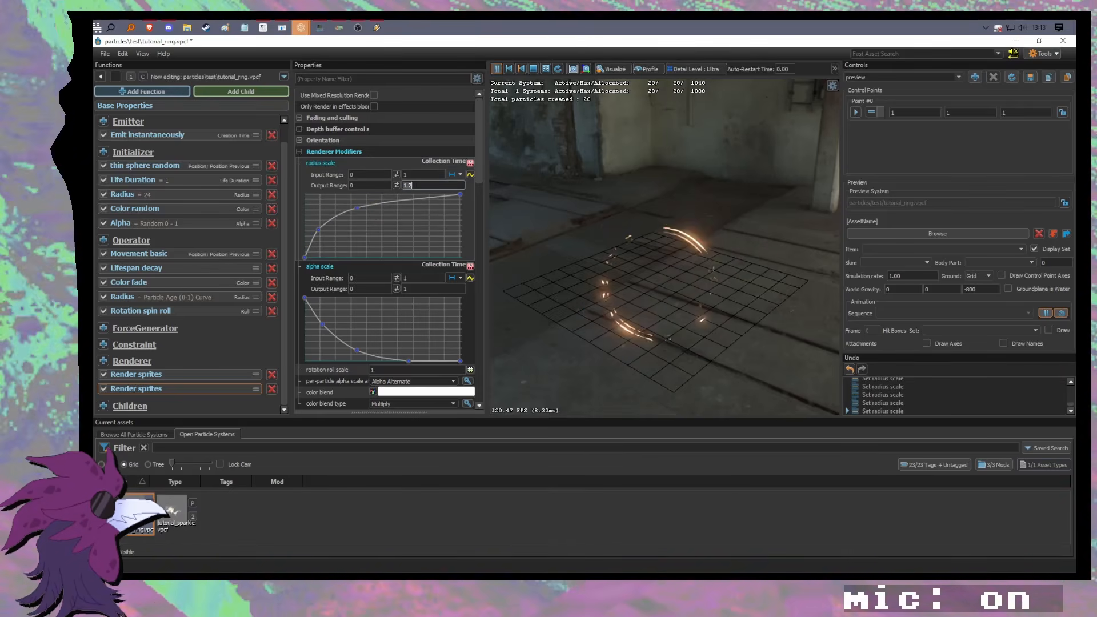
drag(366, 213, 321, 241)
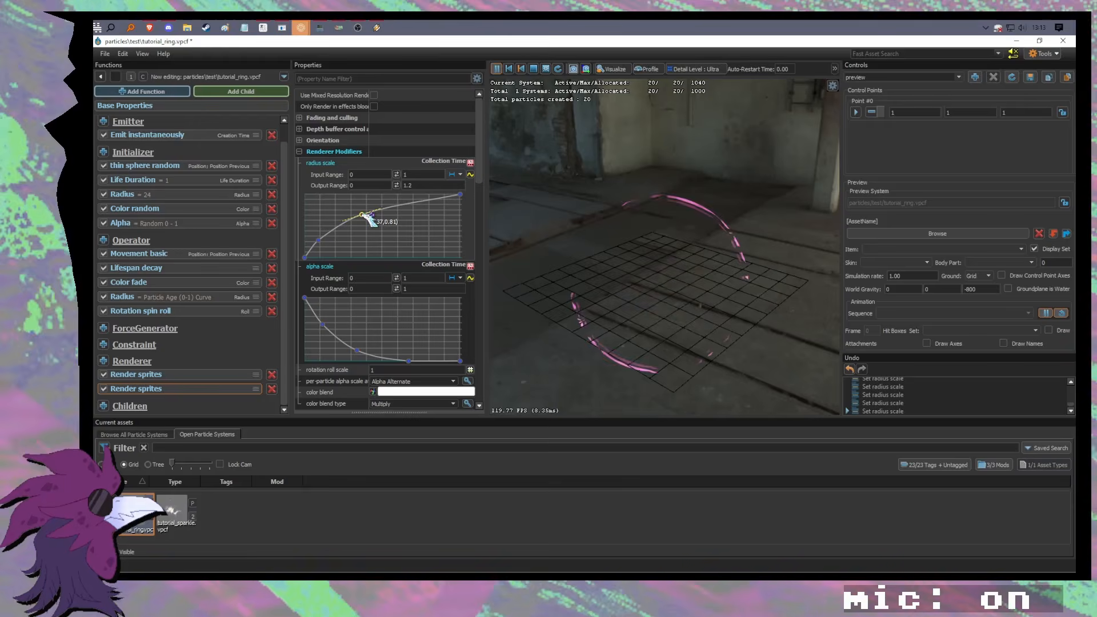
Step: Preview the ring in the sparkle effect and steepen the first renderer's radius scale curve, moving its early point to about (0.08, 0.61)
double_click(172, 510)
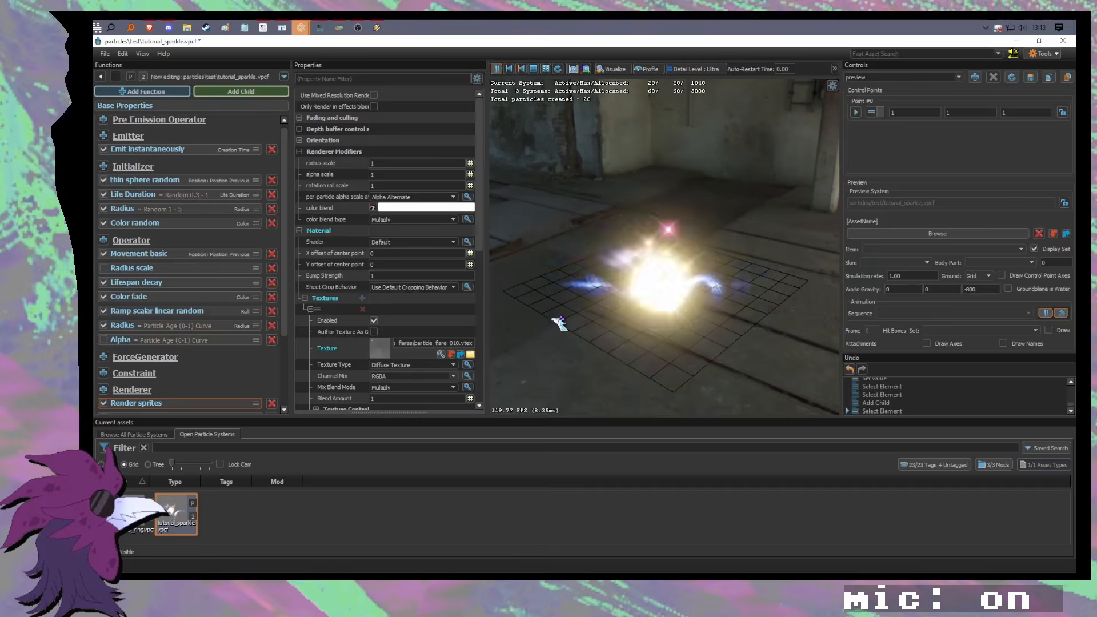
double_click(143, 512)
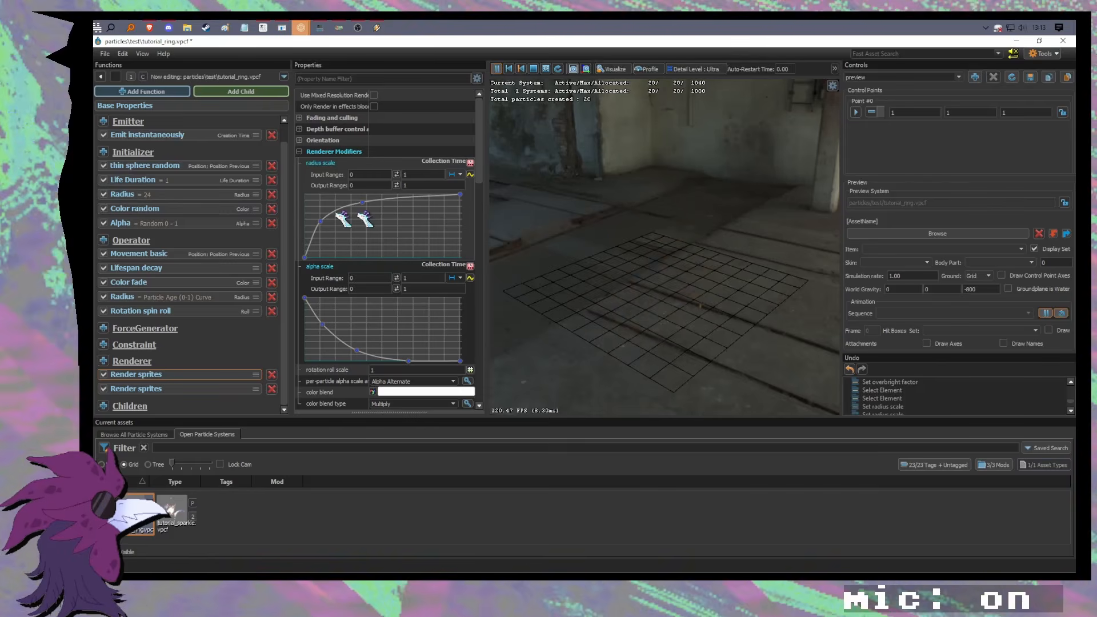
drag(363, 203, 355, 197)
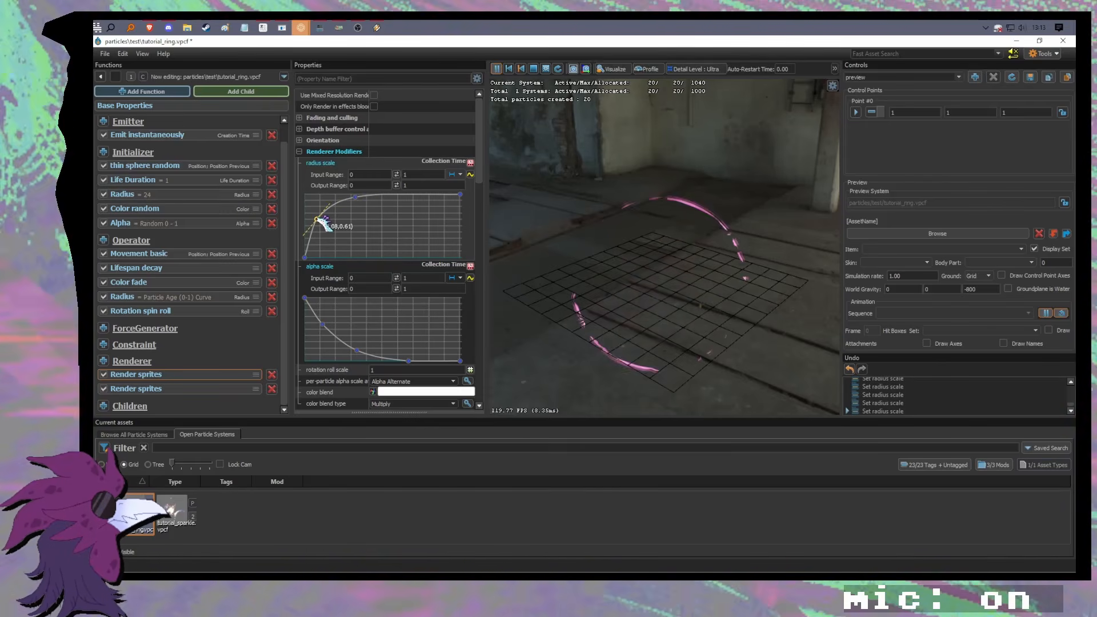
Step: Raise the second renderer's radius scale curve, moving its later middle point to about (0.35, 1.02), and preview the ring in the sparkle effect
click(147, 388)
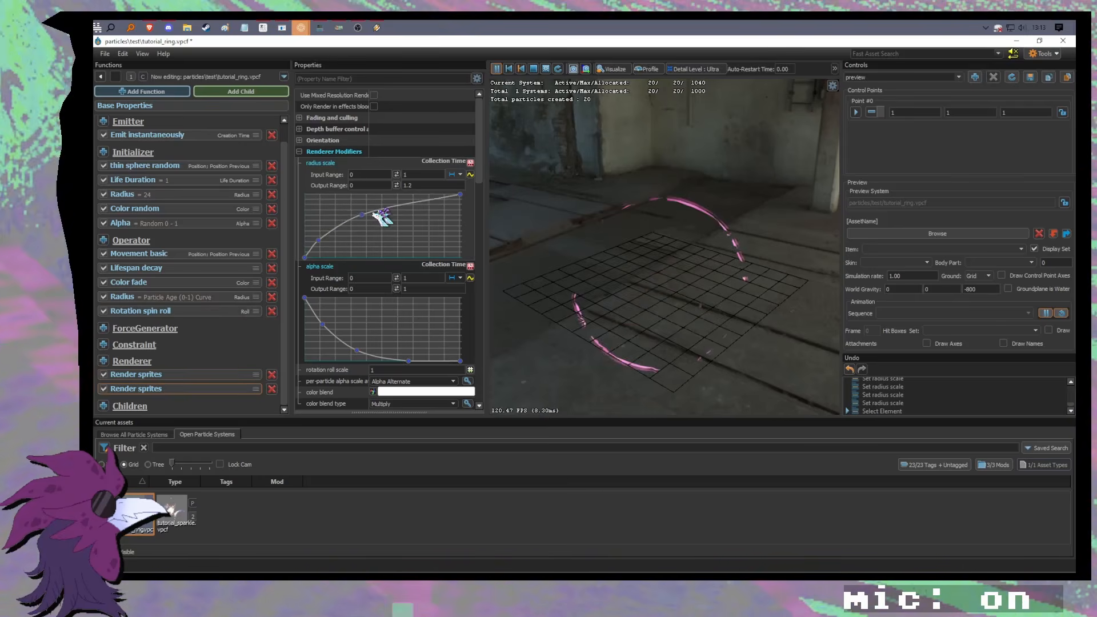
drag(318, 241, 364, 207)
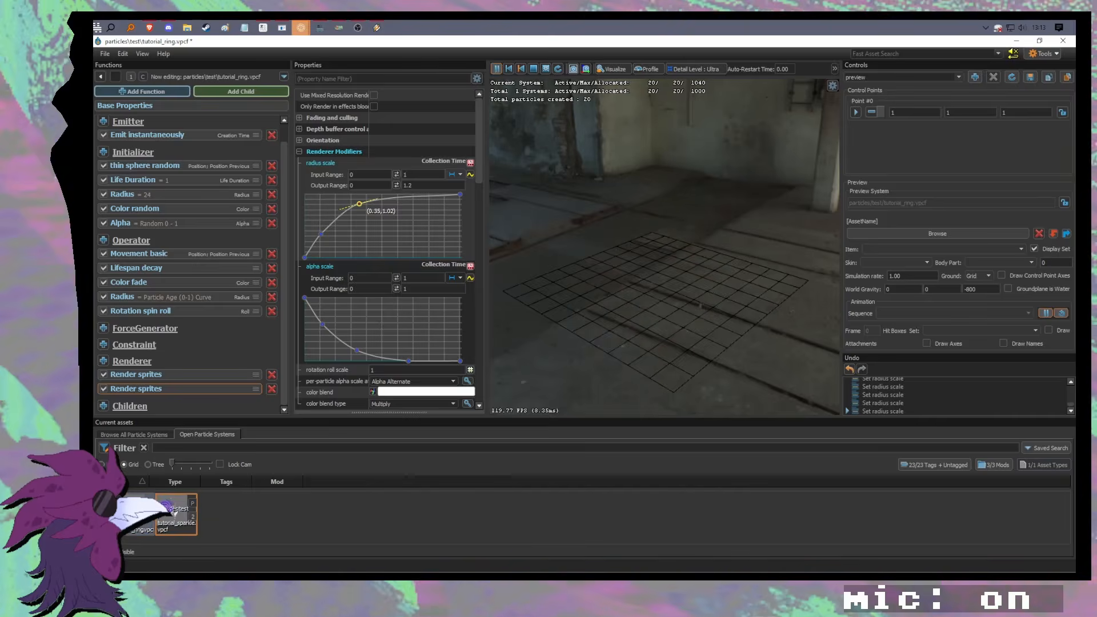
double_click(170, 509)
mouse_move(692, 324)
mouse_down()
mouse_move(726, 324)
mouse_move(704, 338)
mouse_up()
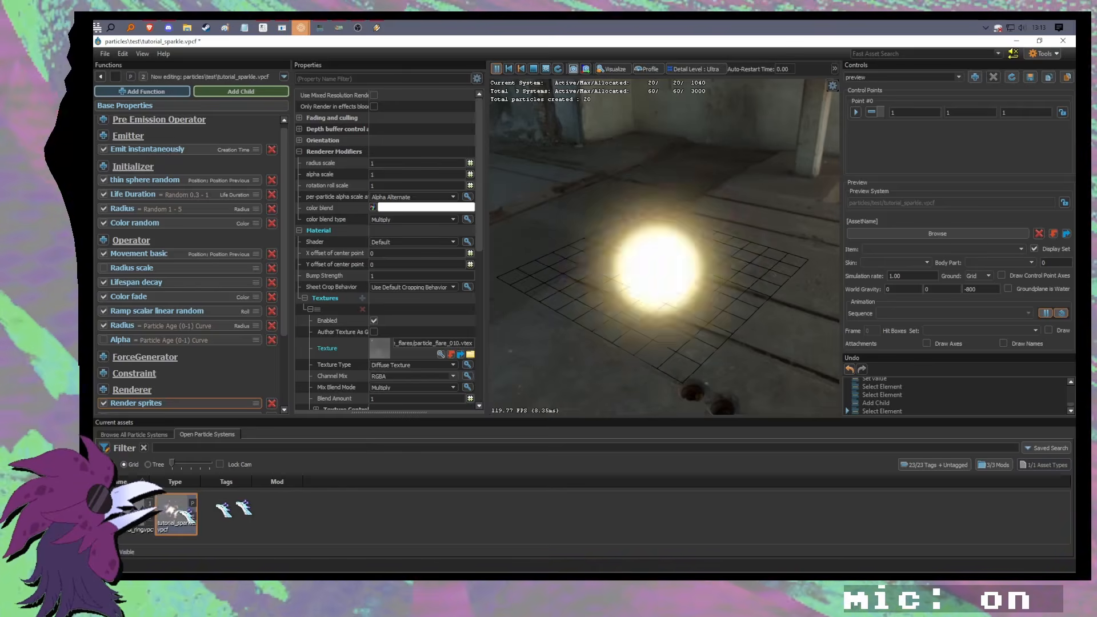
Step: Set the maximum output of the ring's Radius operator curve over particle age to 3
double_click(140, 512)
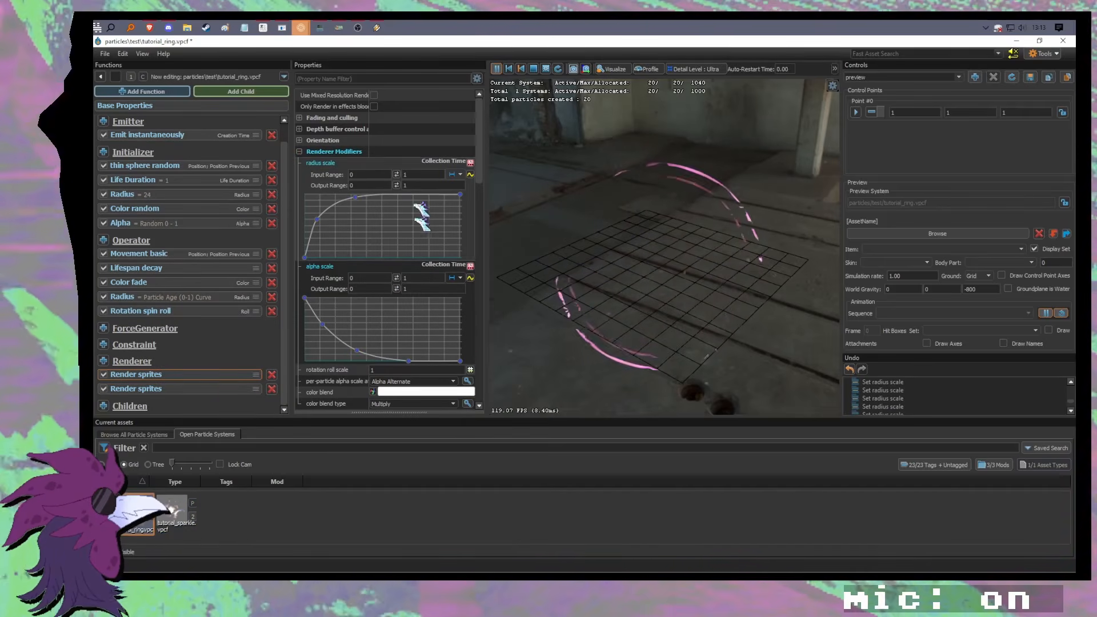
click(190, 298)
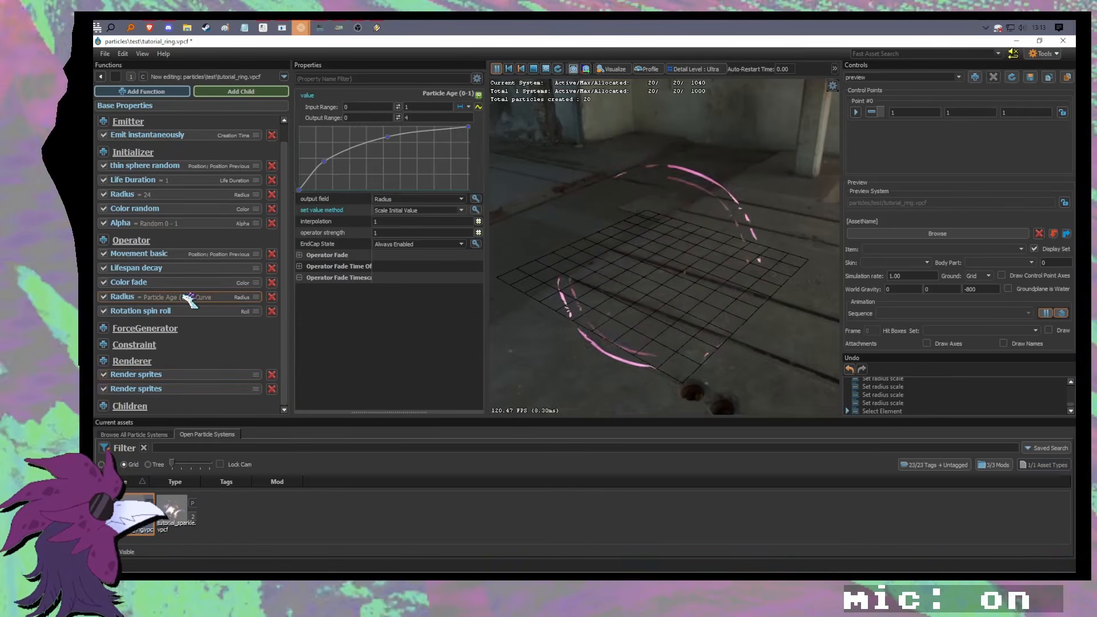
key(BackSpace)
text(3)
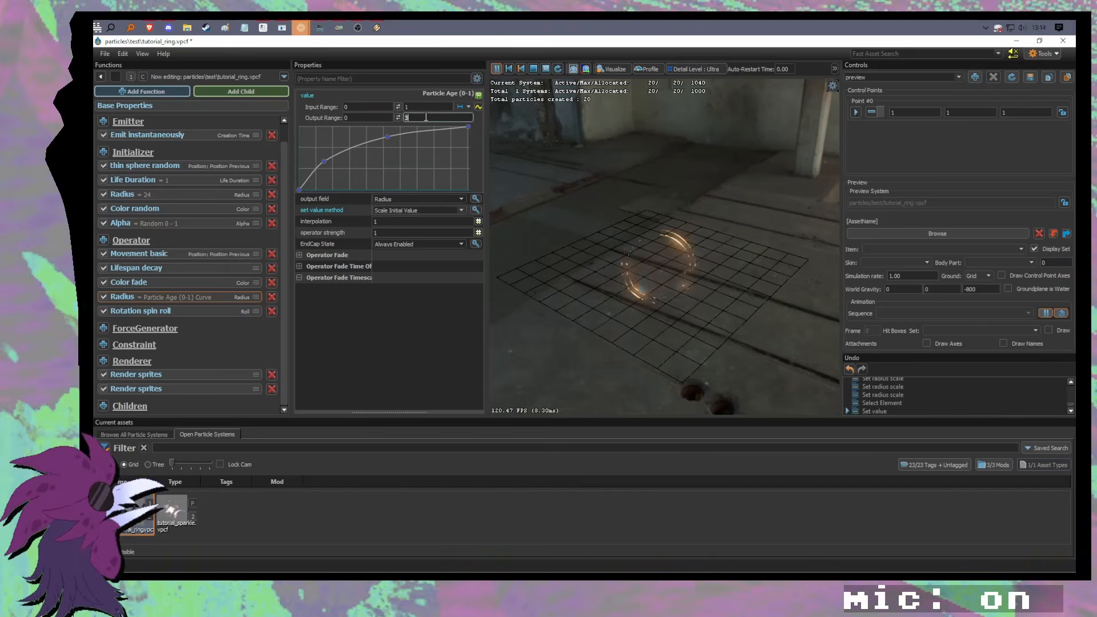
Step: Review the ring's Alpha and Radius initializers and examine the smaller ring within the sparkle effect
click(204, 224)
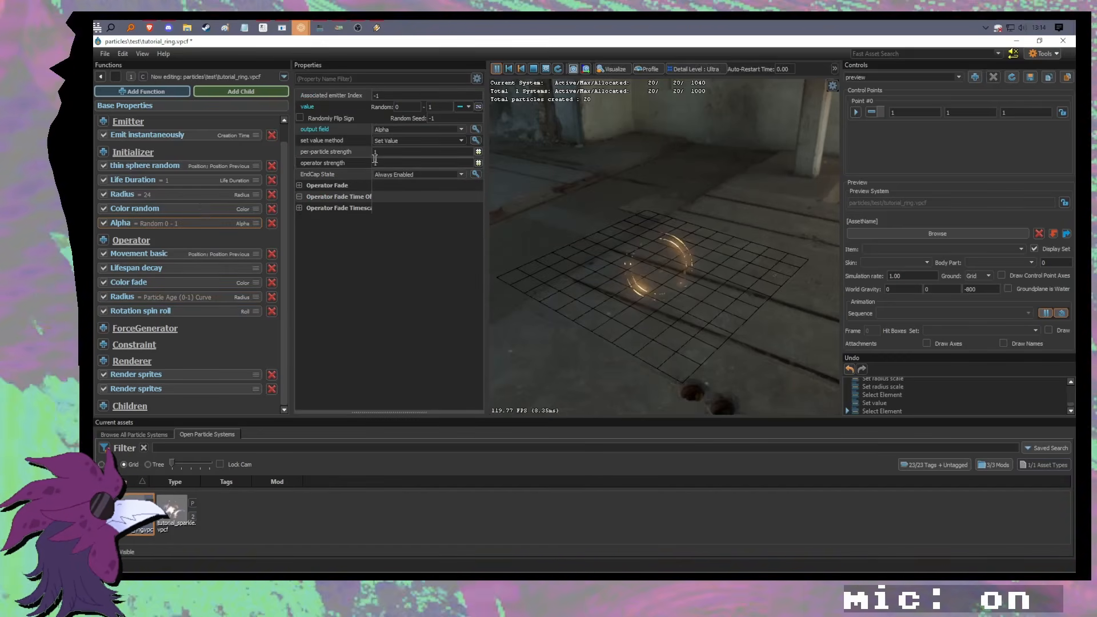
click(194, 199)
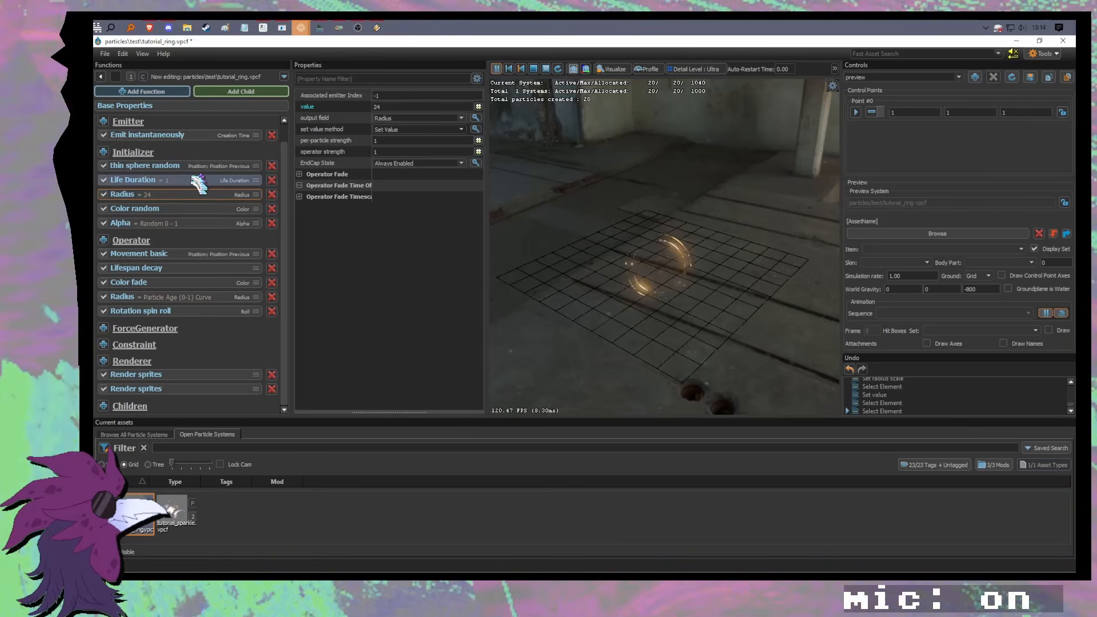
double_click(172, 511)
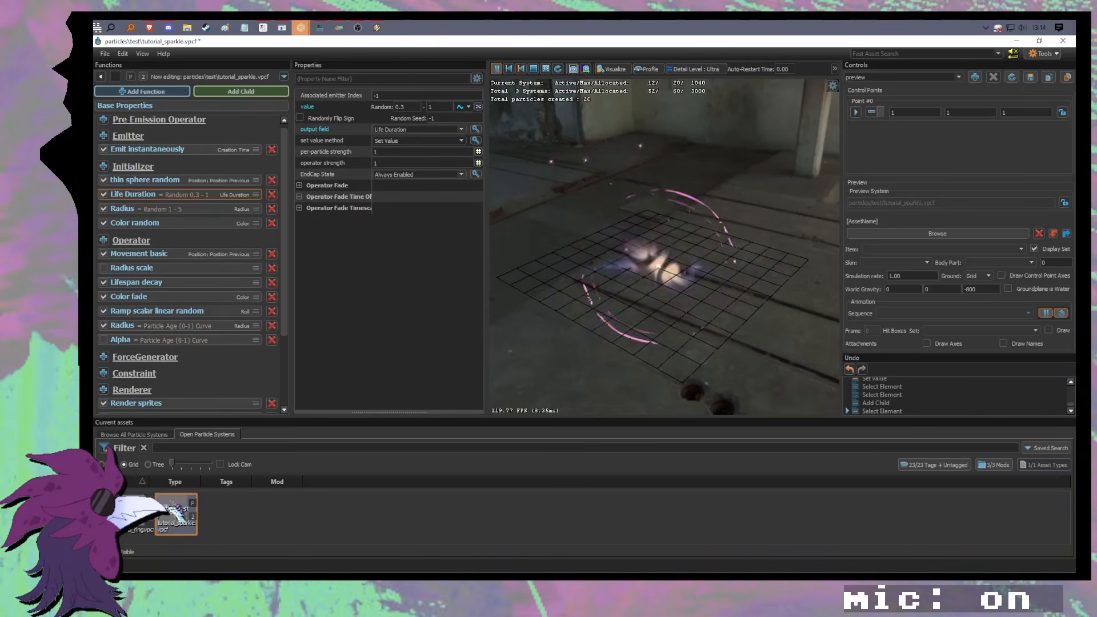
Step: Compare ring textures for the ring's second Render sprites renderer and set its diffuse texture to particle_ring_wave_12.vtex
double_click(140, 512)
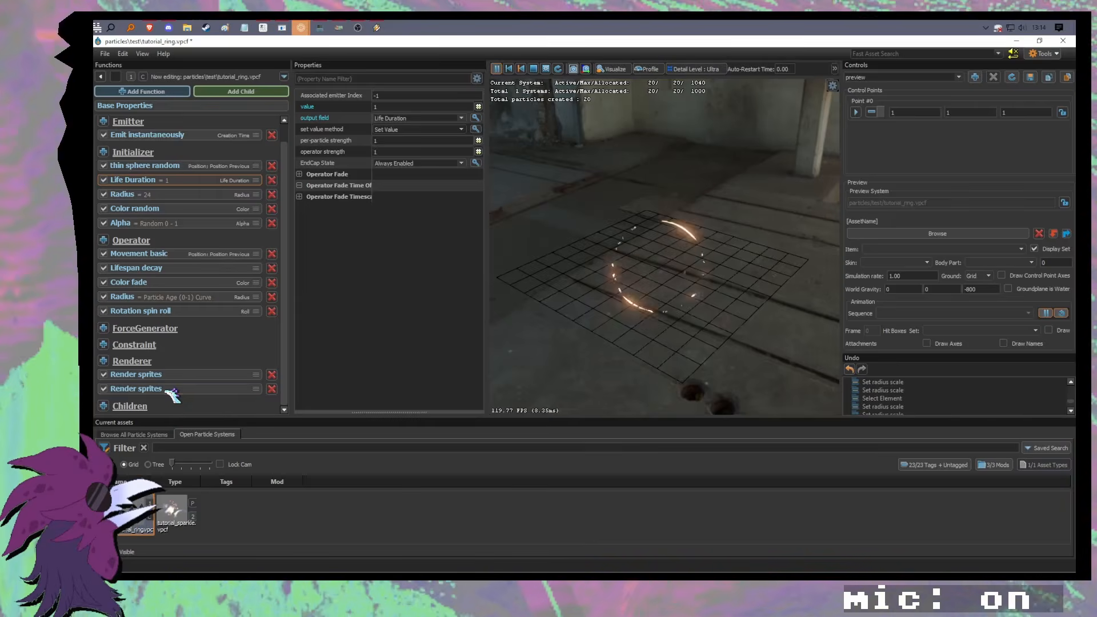
click(188, 389)
scroll(473, 254, down, 10)
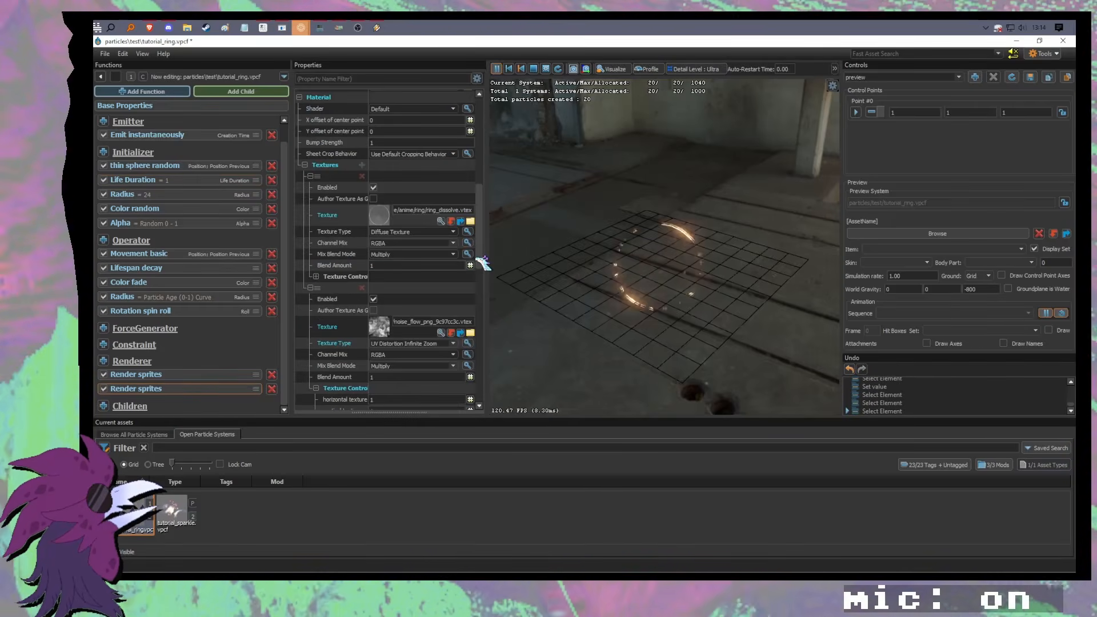
click(449, 225)
scroll(303, 358, down, 3)
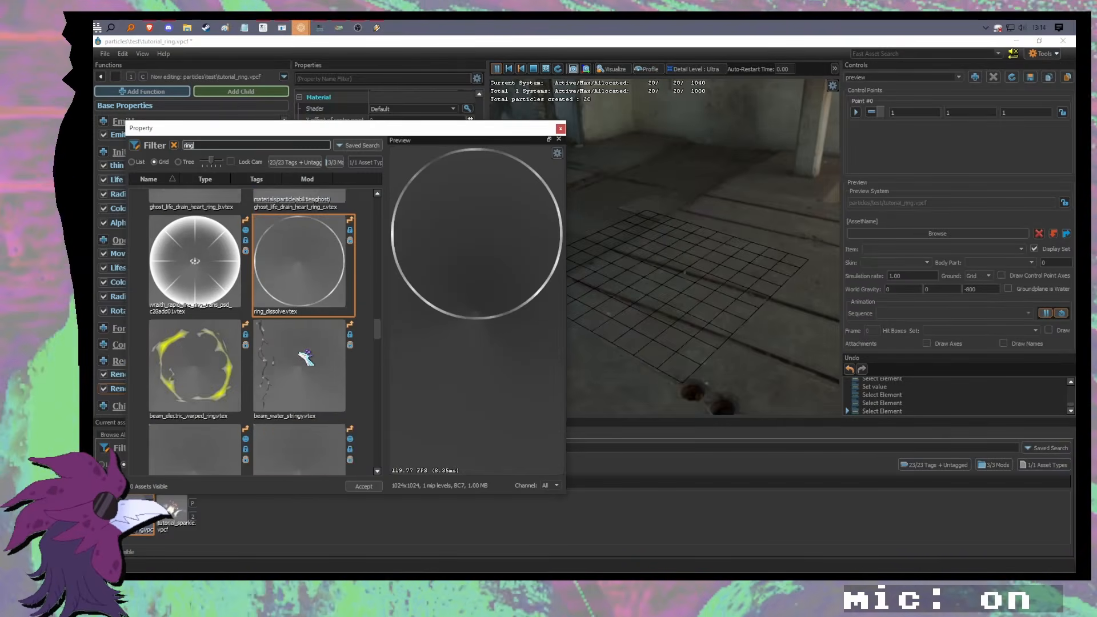
scroll(291, 363, up, 6)
scroll(284, 366, up, 4)
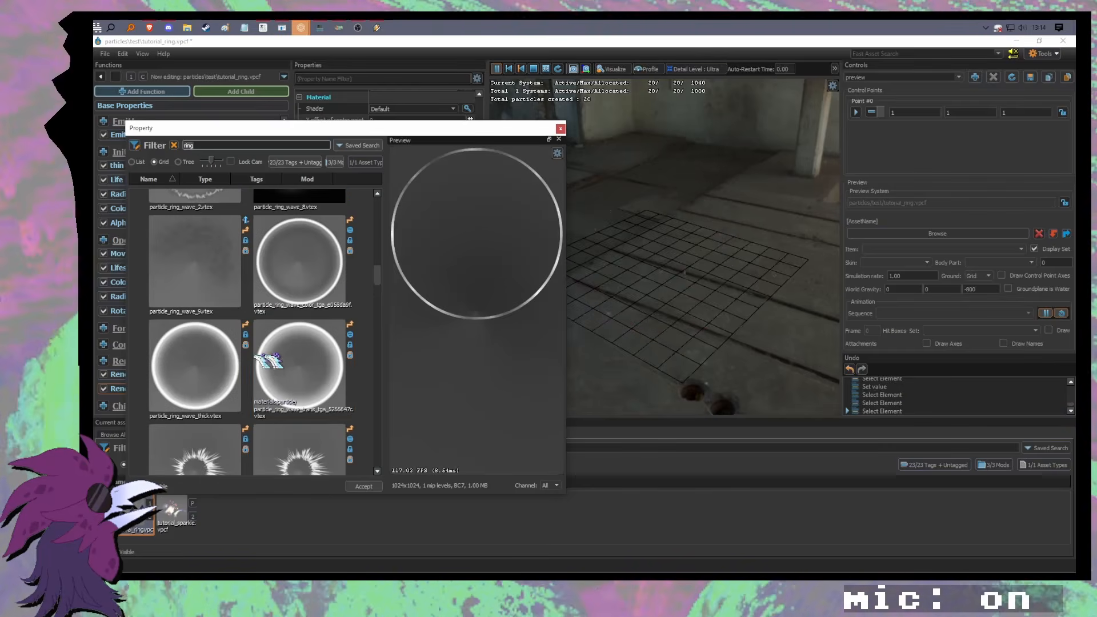
click(267, 361)
click(221, 363)
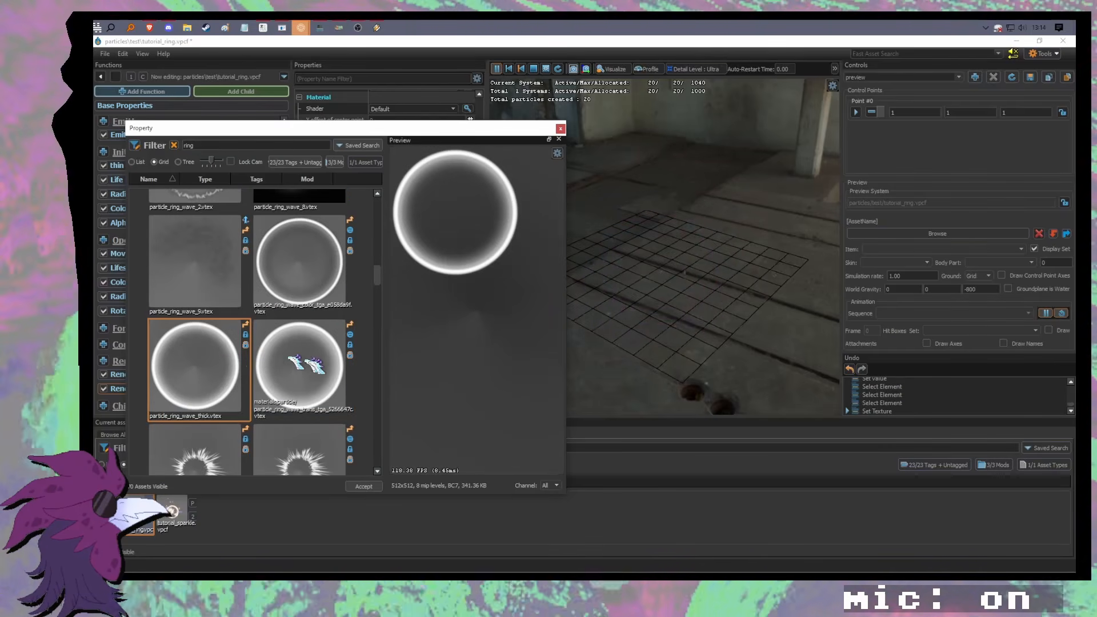
scroll(296, 362, up, 3)
scroll(293, 381, up, 1)
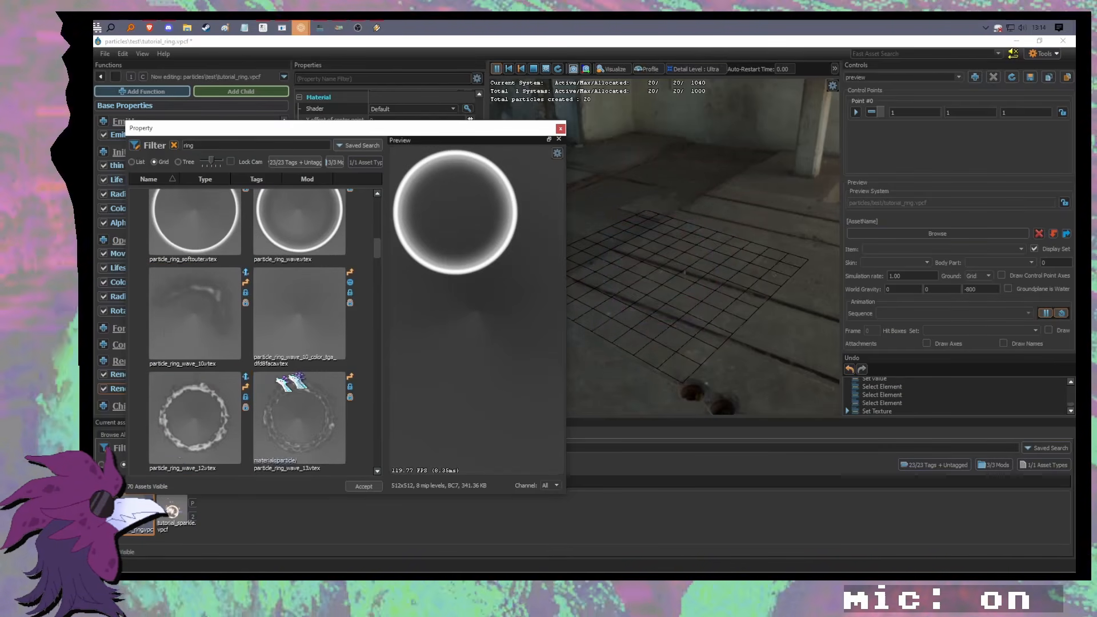
click(225, 391)
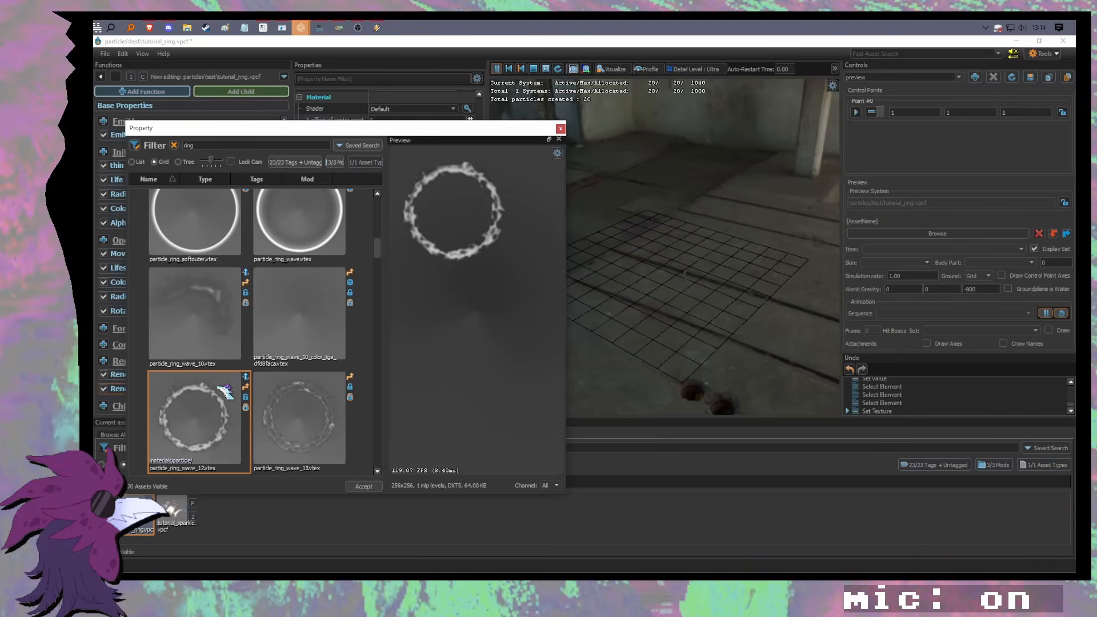
click(295, 406)
click(227, 412)
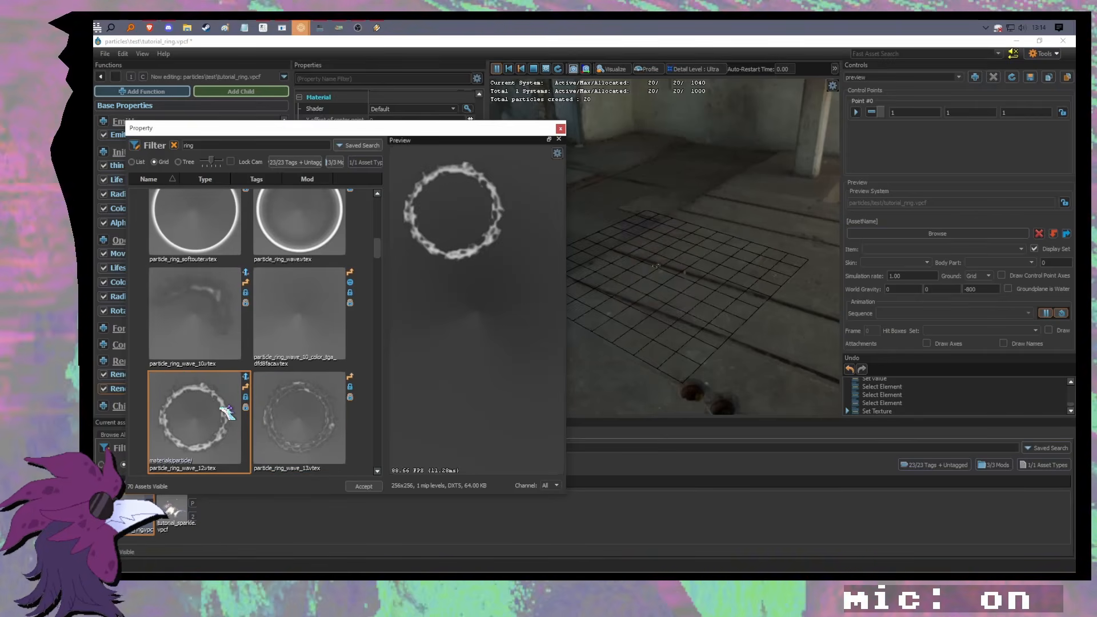
double_click(227, 411)
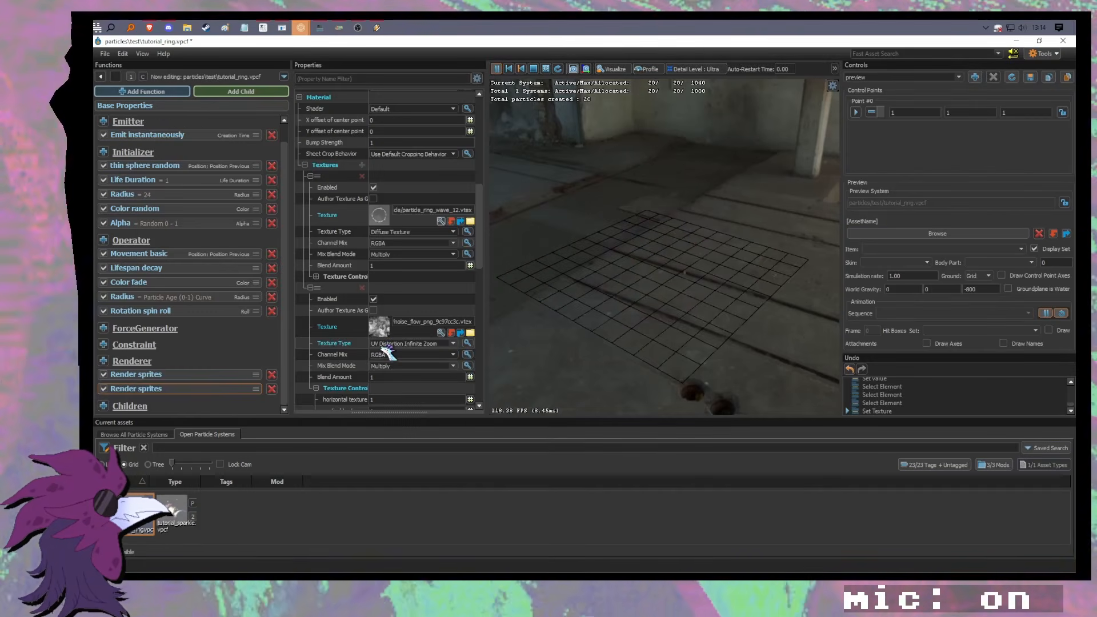
Step: Steepen the second renderer's radius scale curve, raising both middle points and placing the early one at about (0.08, 0.70)
drag(484, 241, 478, 158)
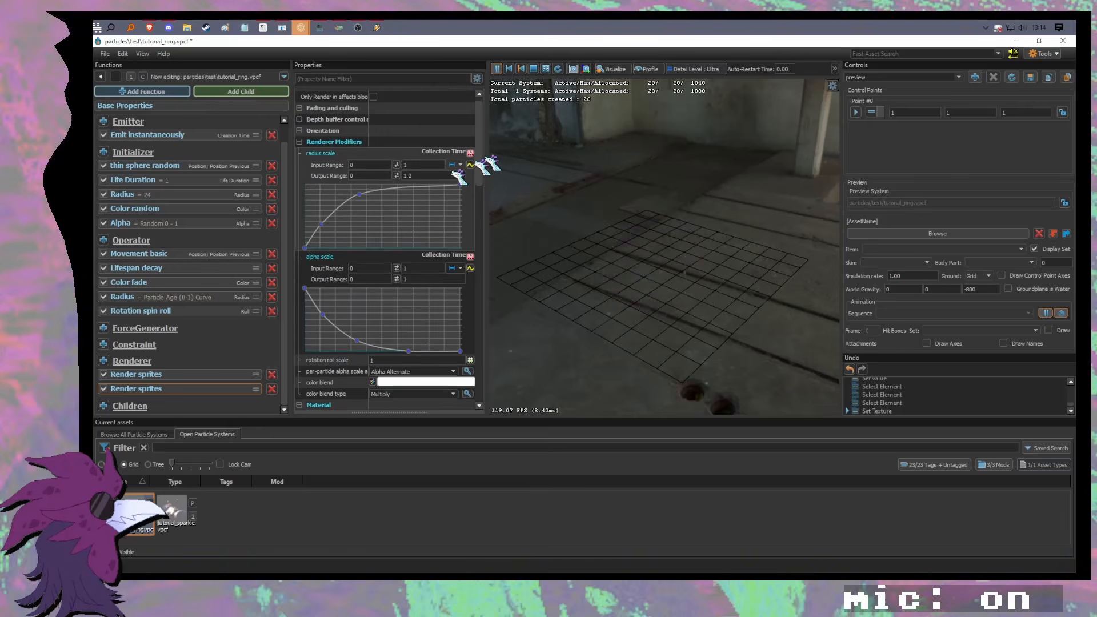
drag(358, 192, 358, 190)
drag(326, 232, 323, 216)
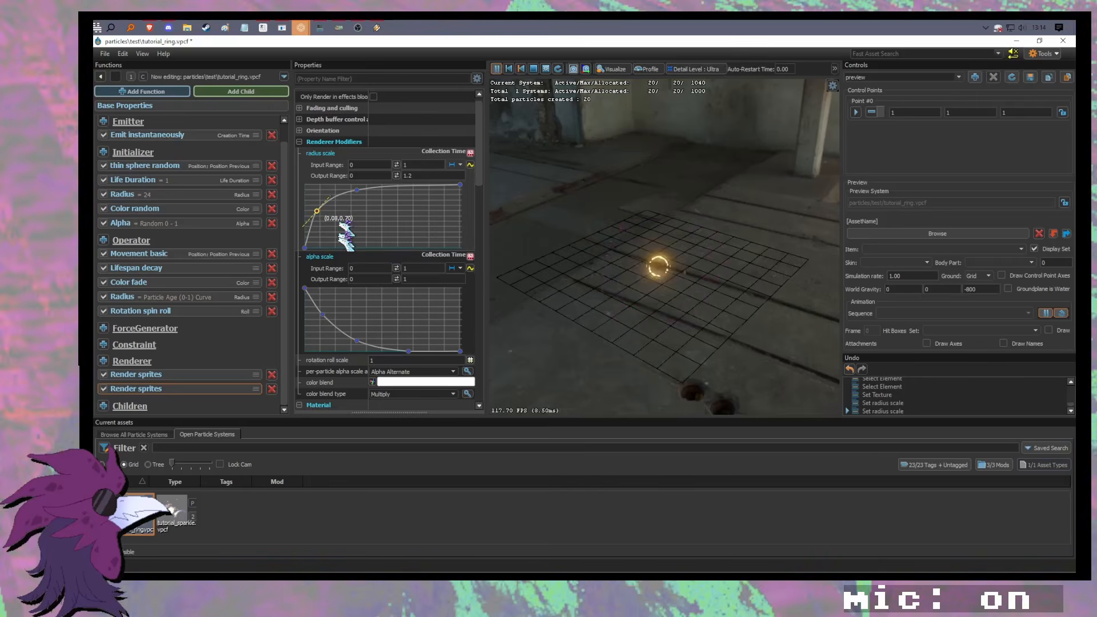
Step: Make the second renderer's alpha scale curve fade faster, shifting its middle points earlier with one at about (0.3, 0.16)
mouse_move(409, 351)
mouse_down()
mouse_move(422, 352)
mouse_move(388, 351)
mouse_up()
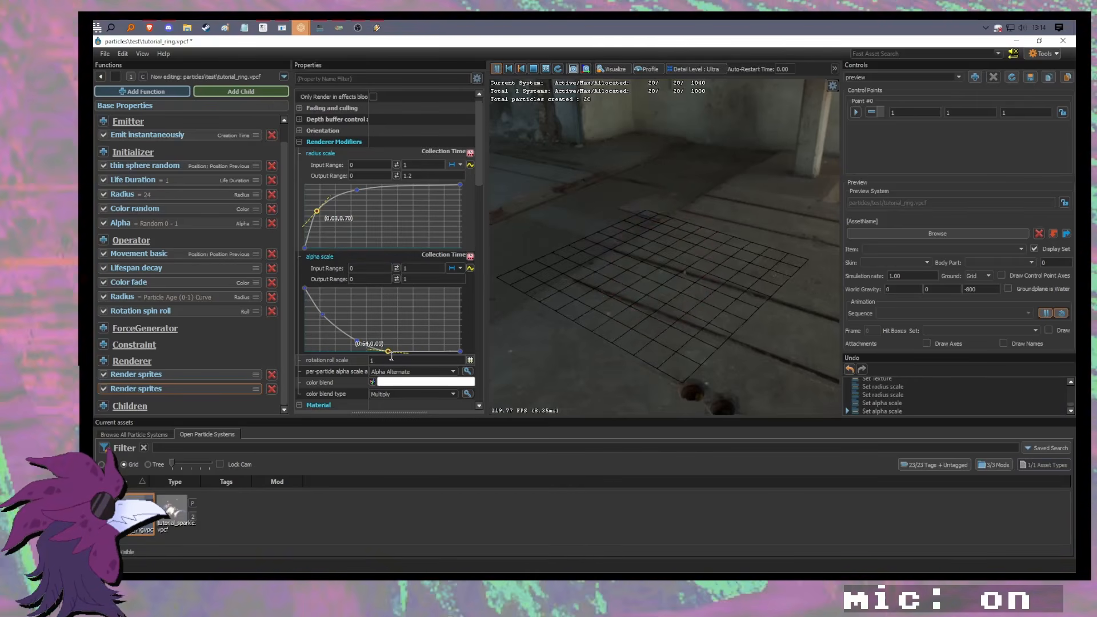
drag(359, 343, 320, 318)
click(354, 345)
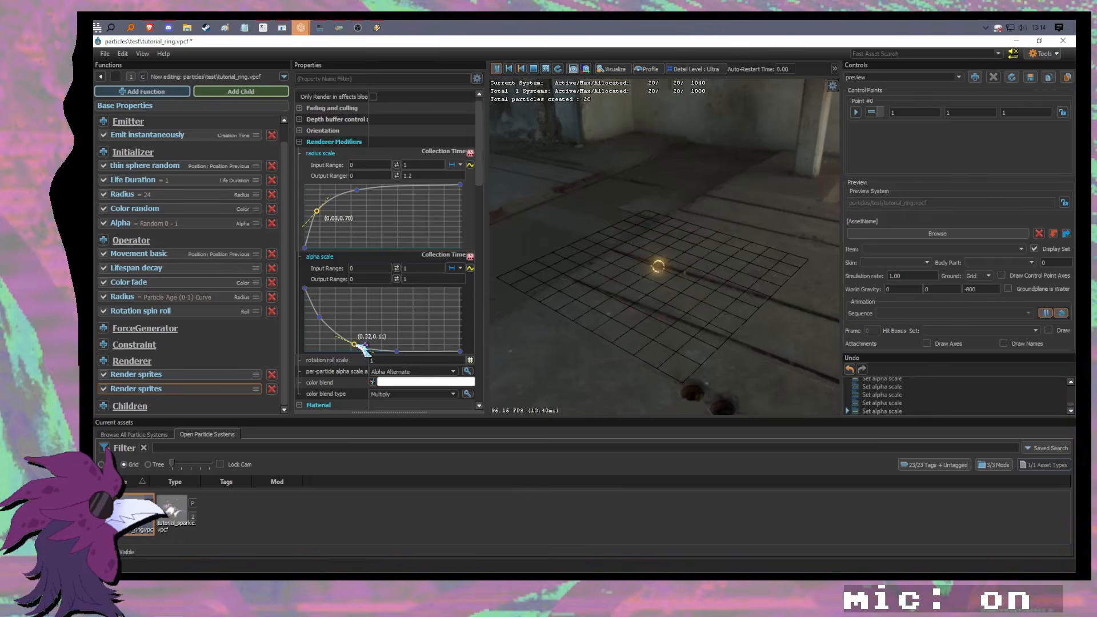
click(461, 351)
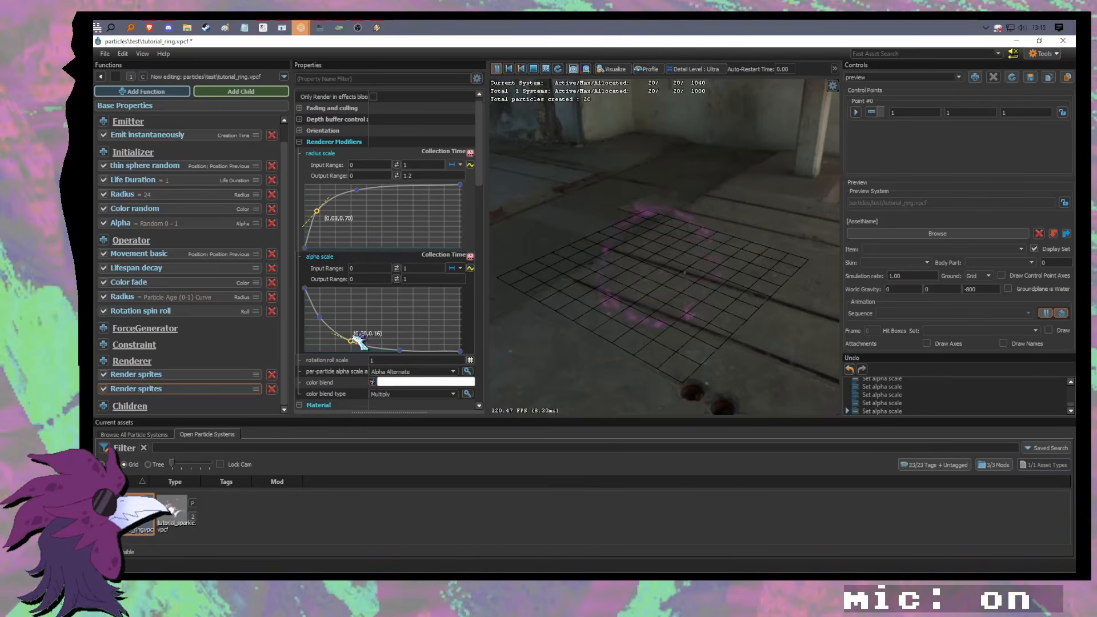
right_click(461, 351)
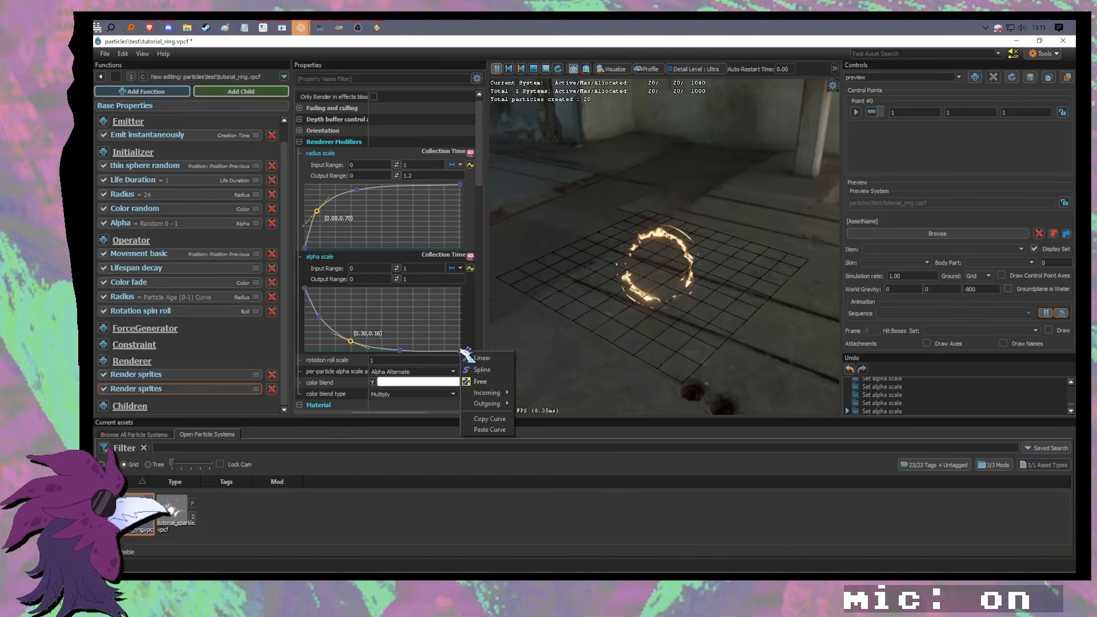
click(468, 355)
click(461, 350)
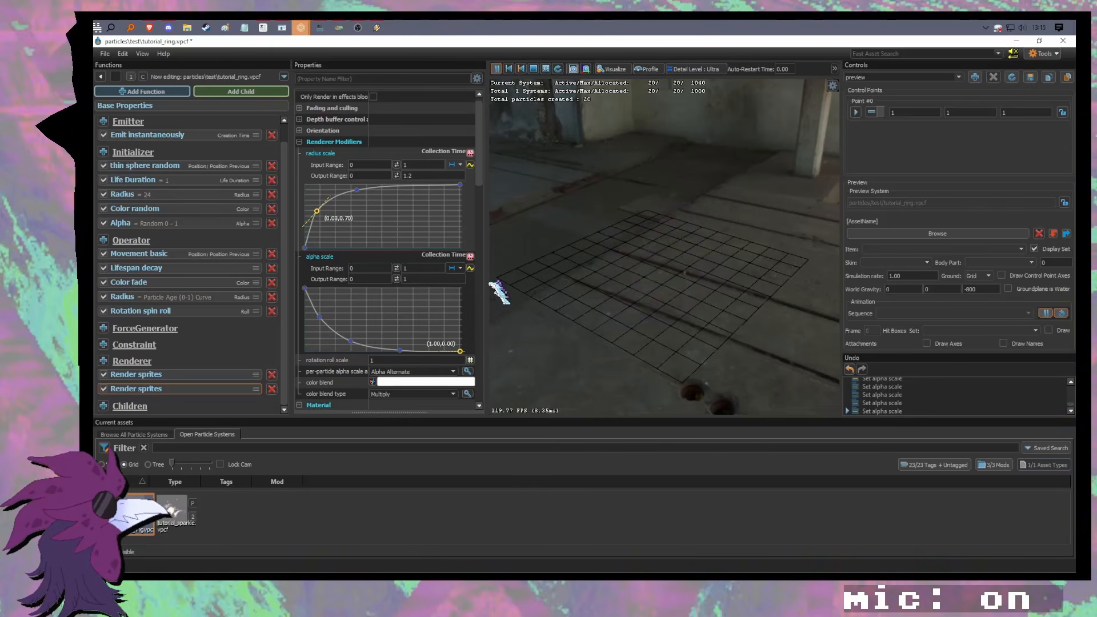
scroll(489, 182, up, 1)
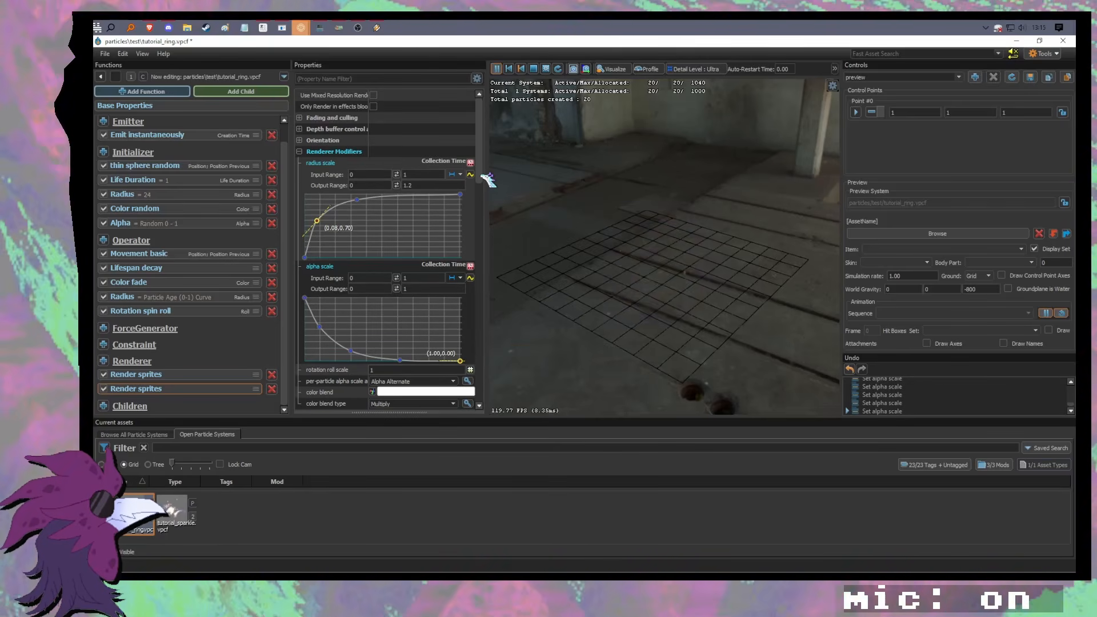
Step: Steepen the Radius operator's particle age curve, placing the early point at about (0.12, 1.70) and raising the middle point slightly
click(184, 297)
drag(326, 162, 320, 154)
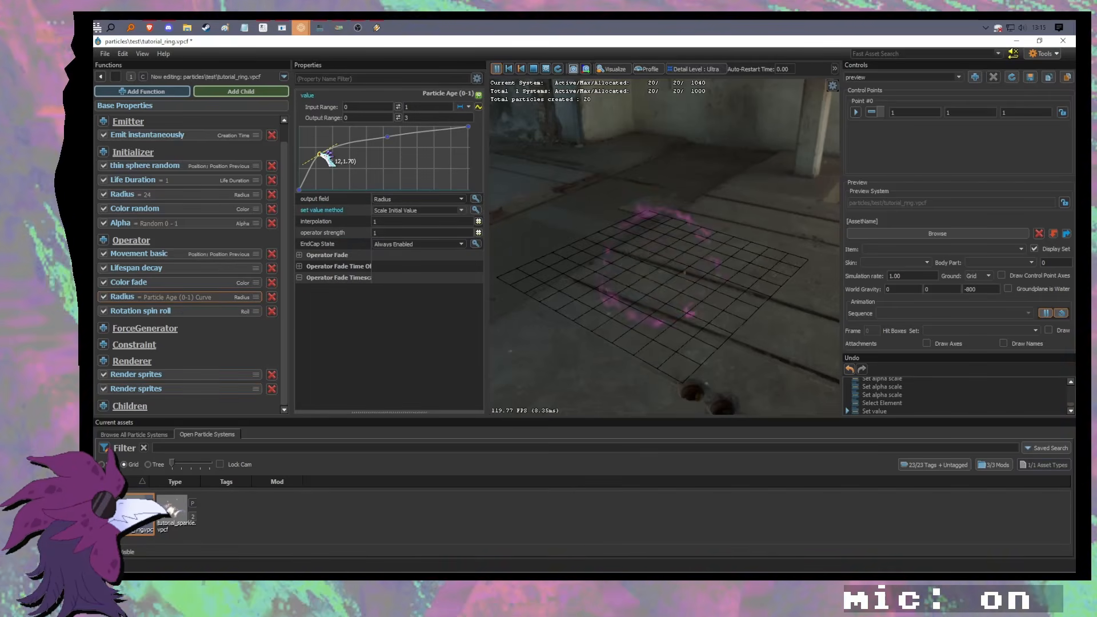
drag(388, 137, 387, 134)
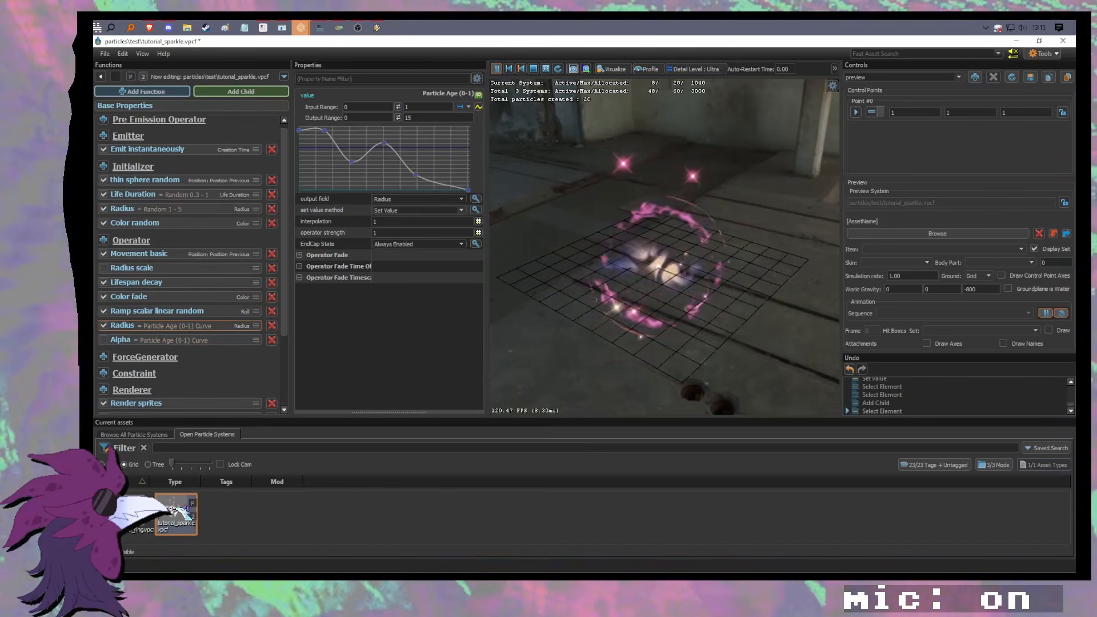
Step: Simplify the ring's second renderer radius scale curve, deleting its early point and lowering the remaining middle point to about (0.28, 0.71)
click(145, 512)
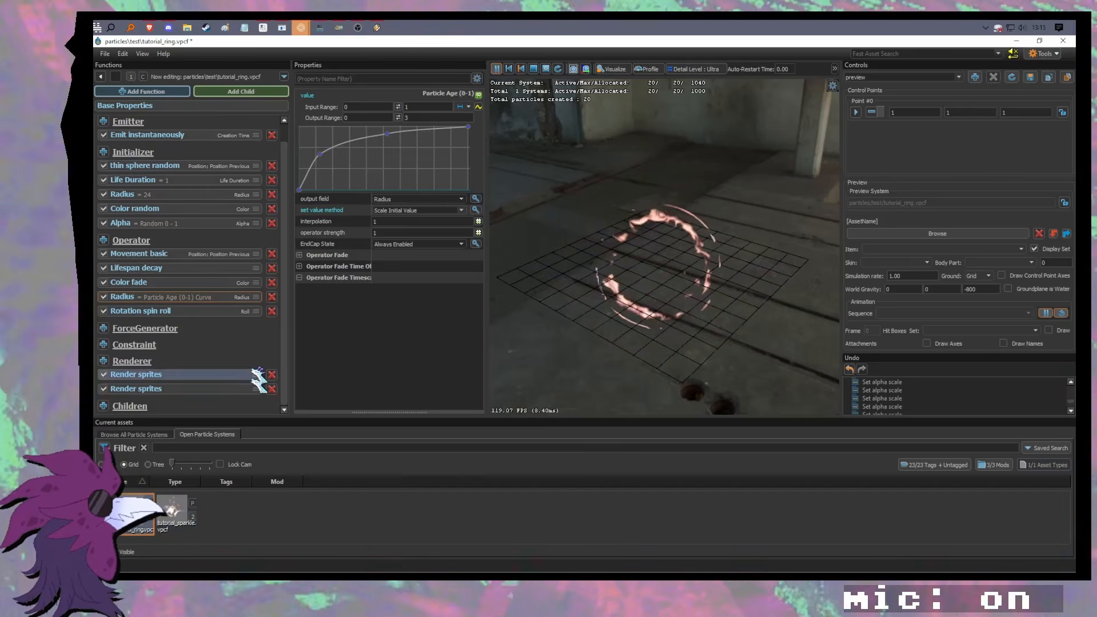
click(200, 389)
mouse_move(356, 199)
mouse_down()
mouse_move(358, 212)
mouse_move(320, 230)
mouse_move(353, 205)
mouse_up()
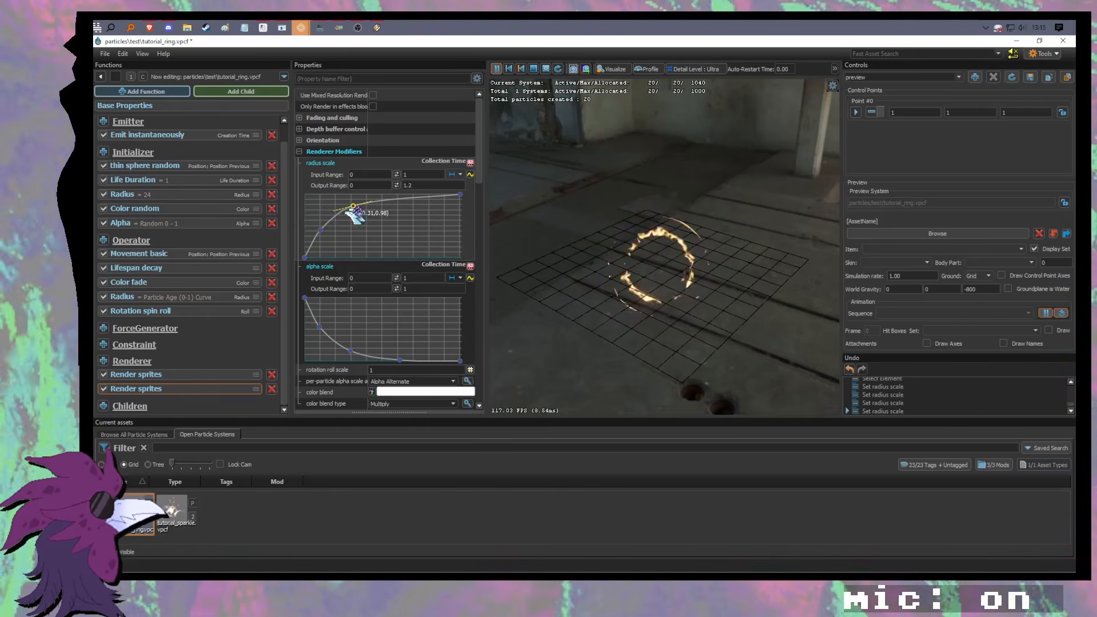
click(321, 230)
key(Delete)
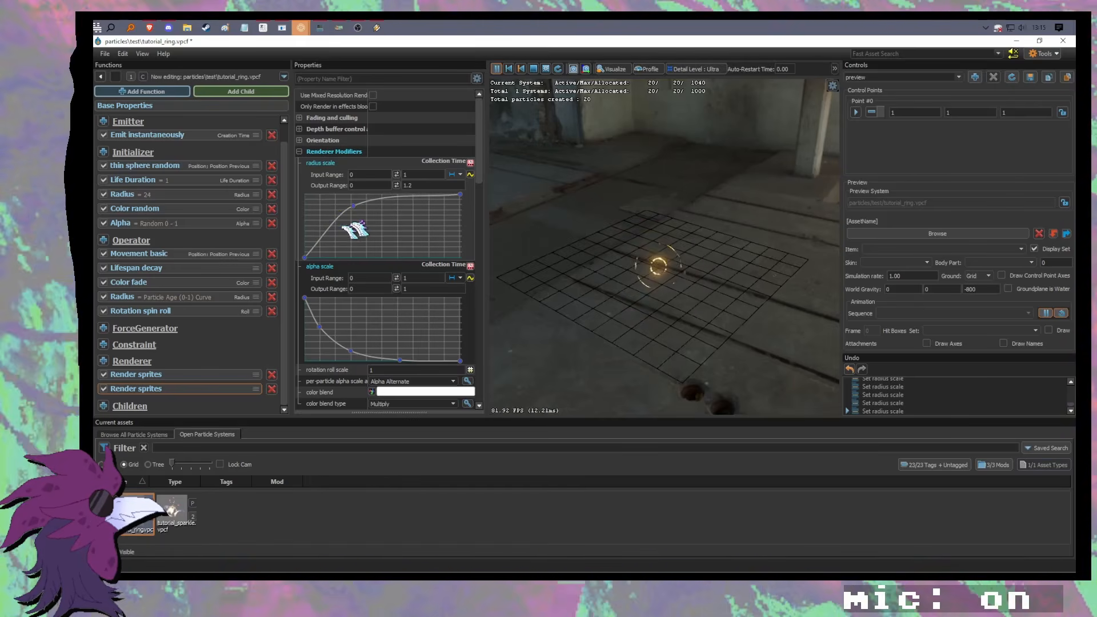
drag(354, 206, 348, 220)
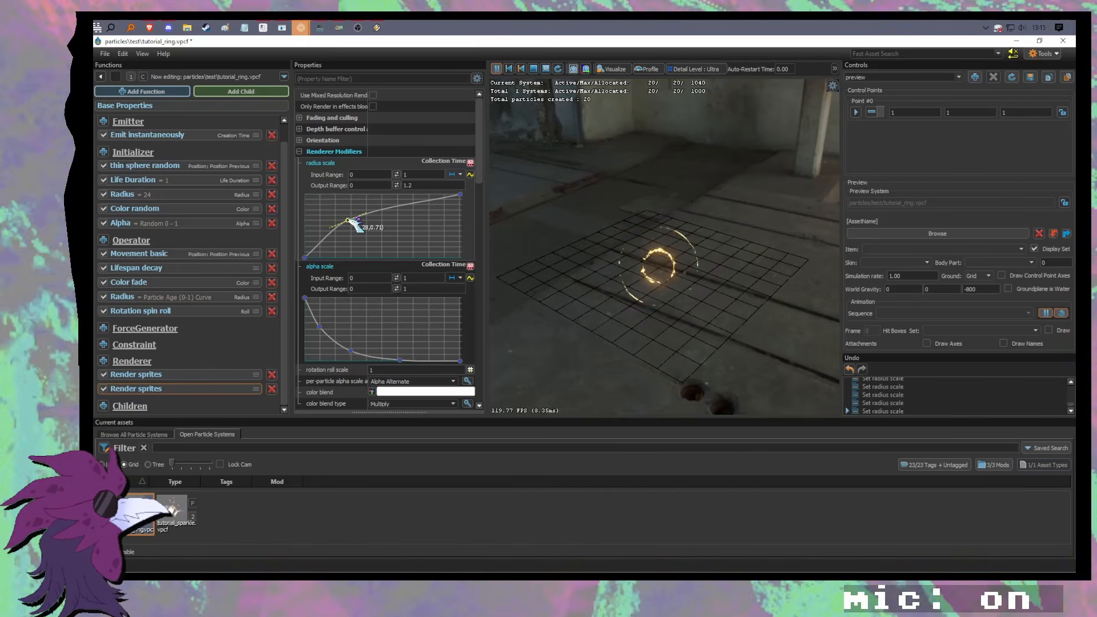
Step: Set the maximum of the second renderer's radius scale output range to 1.4 and preview the ring within the sparkle effect
click(425, 185)
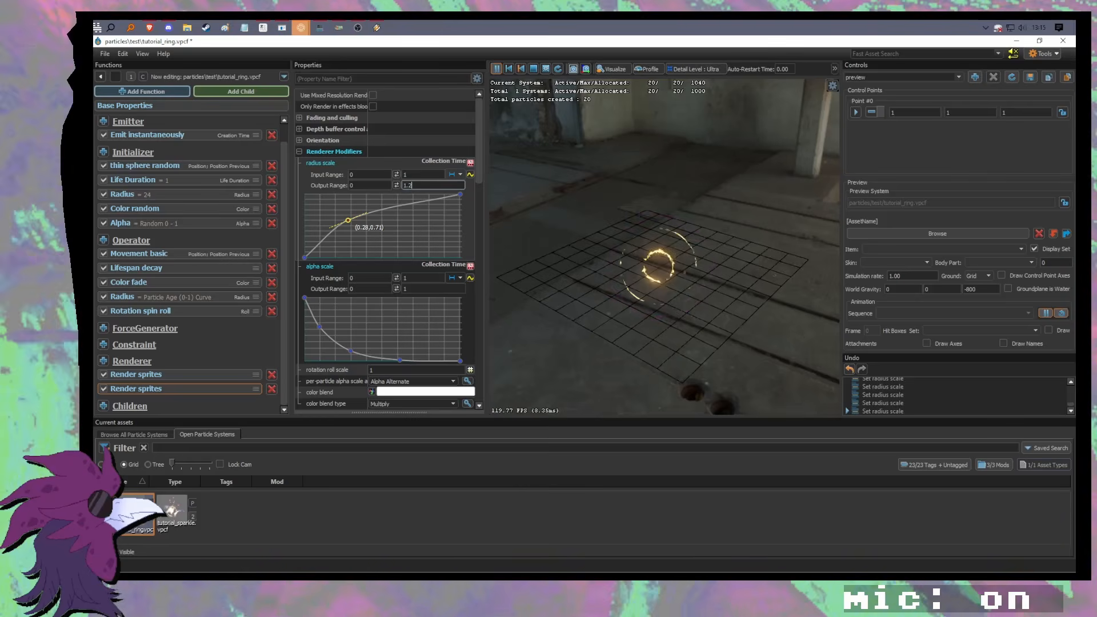
key(BackSpace)
text(4)
key(Return)
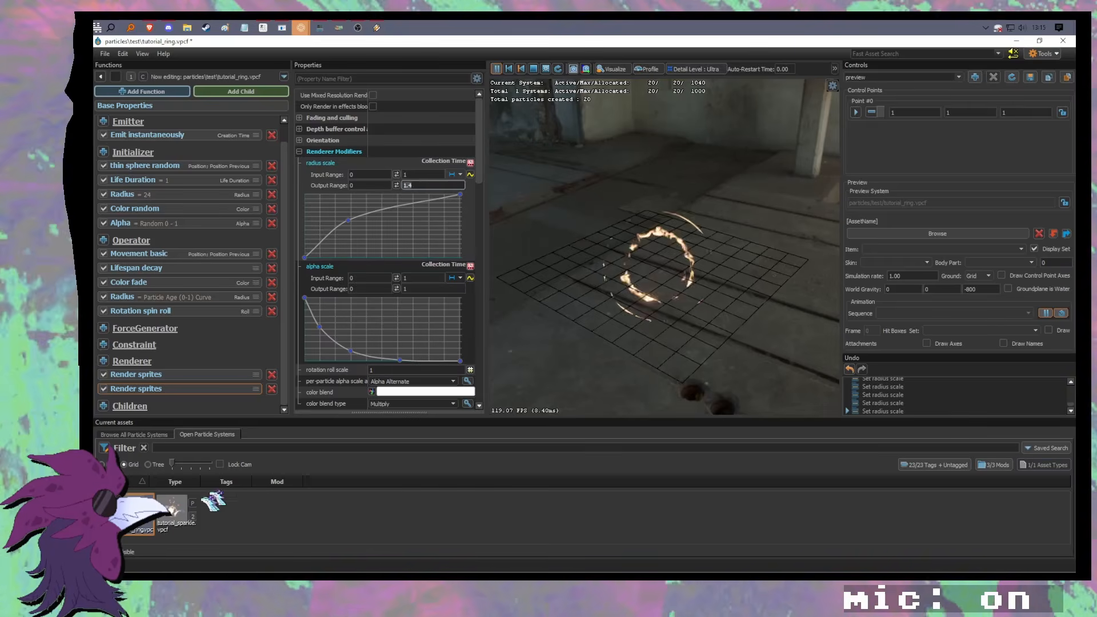
click(175, 509)
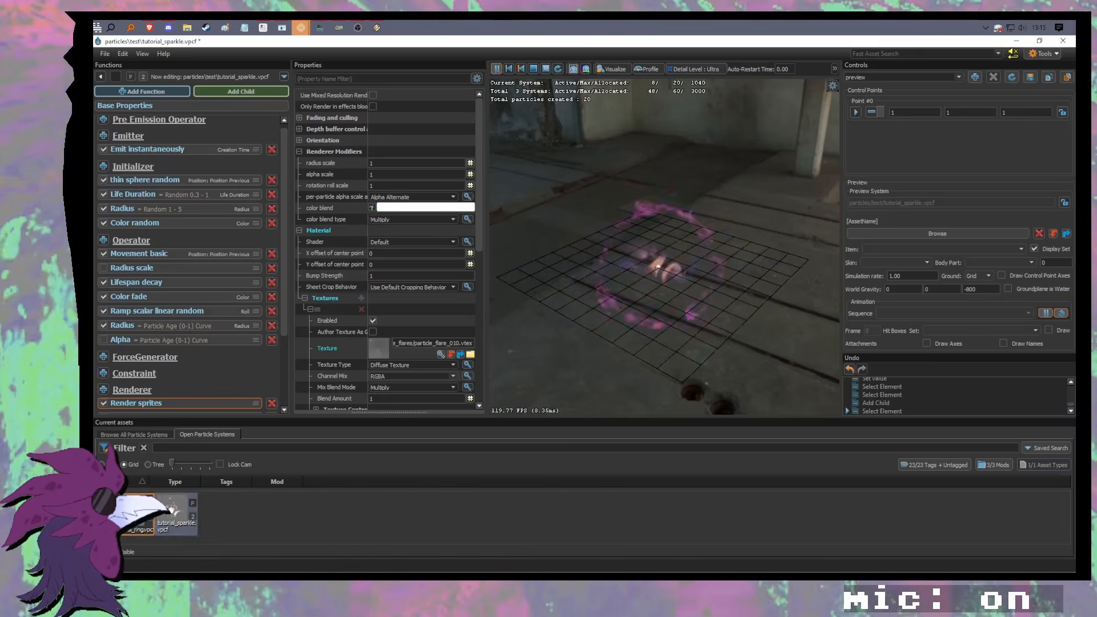
Step: Replace the diffuse texture of the ring's second Render sprites renderer with particle_ring_blur.vtex
click(138, 511)
scroll(454, 274, down, 10)
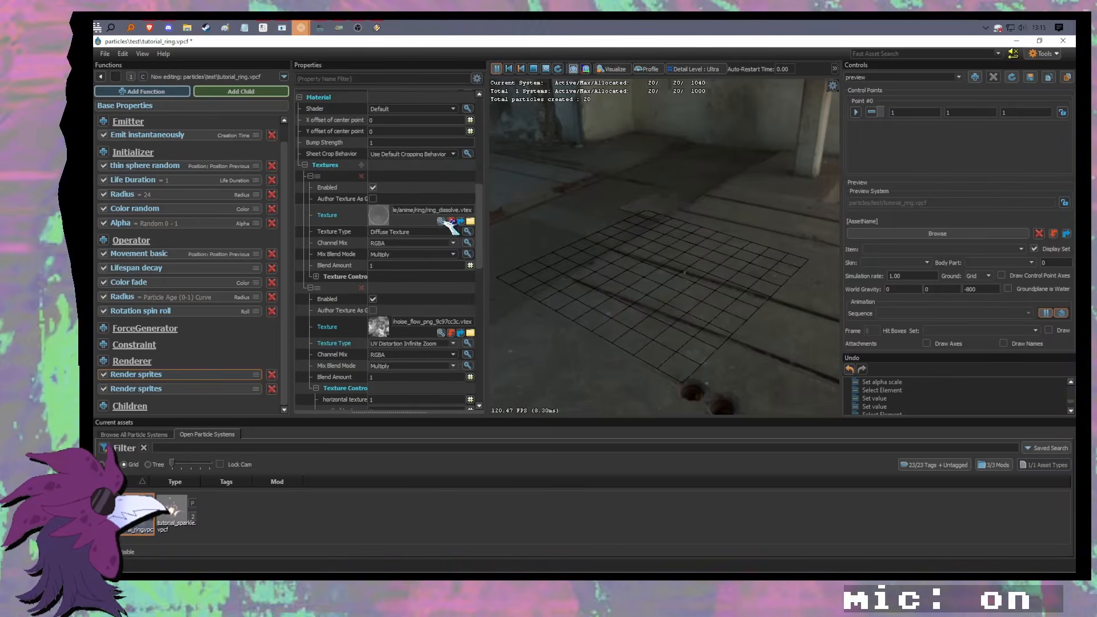
click(200, 389)
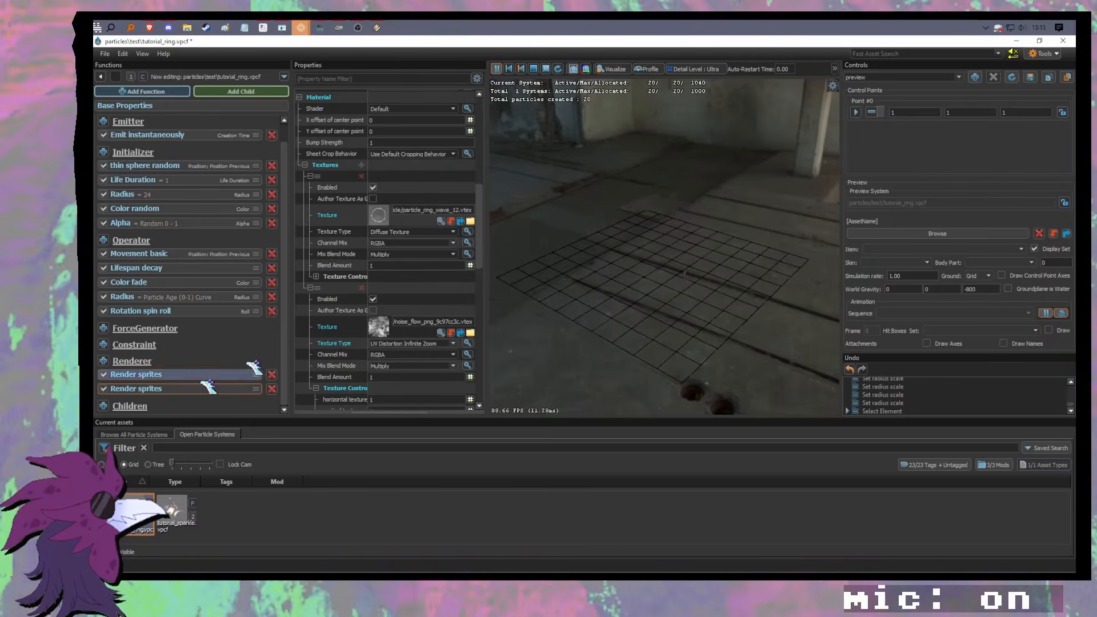
click(442, 221)
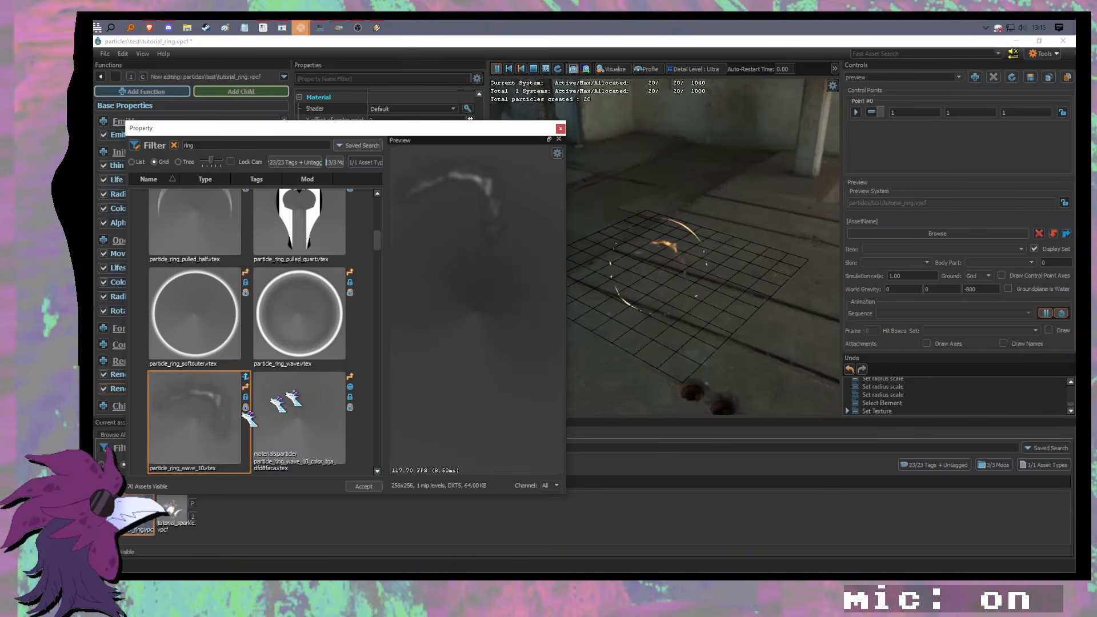
scroll(292, 389, up, 3)
click(227, 375)
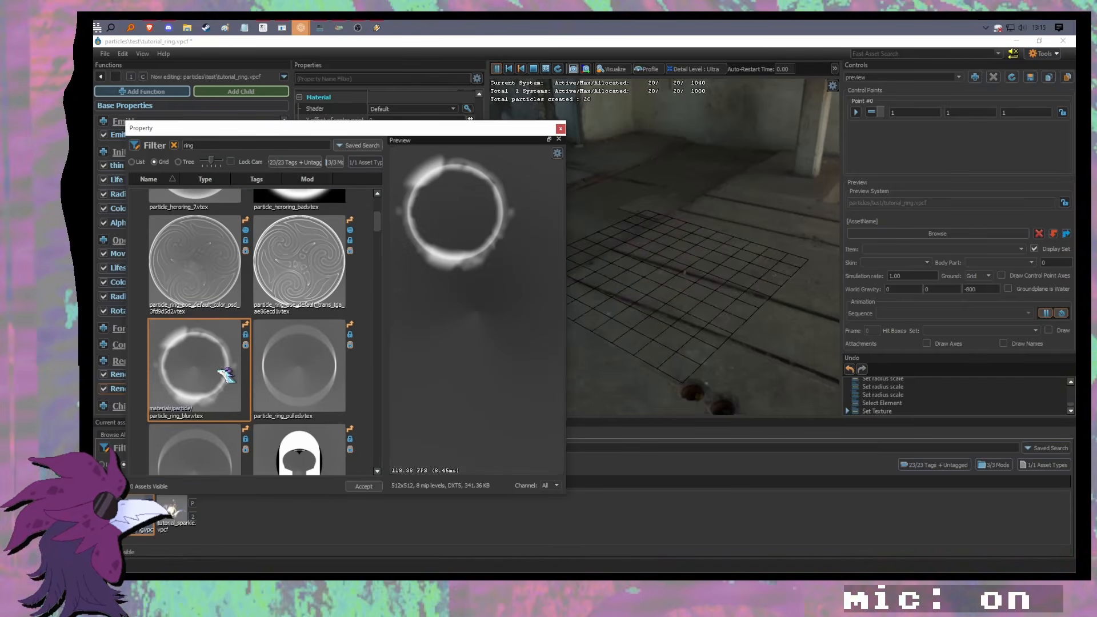
scroll(235, 372, up, 4)
scroll(281, 375, down, 3)
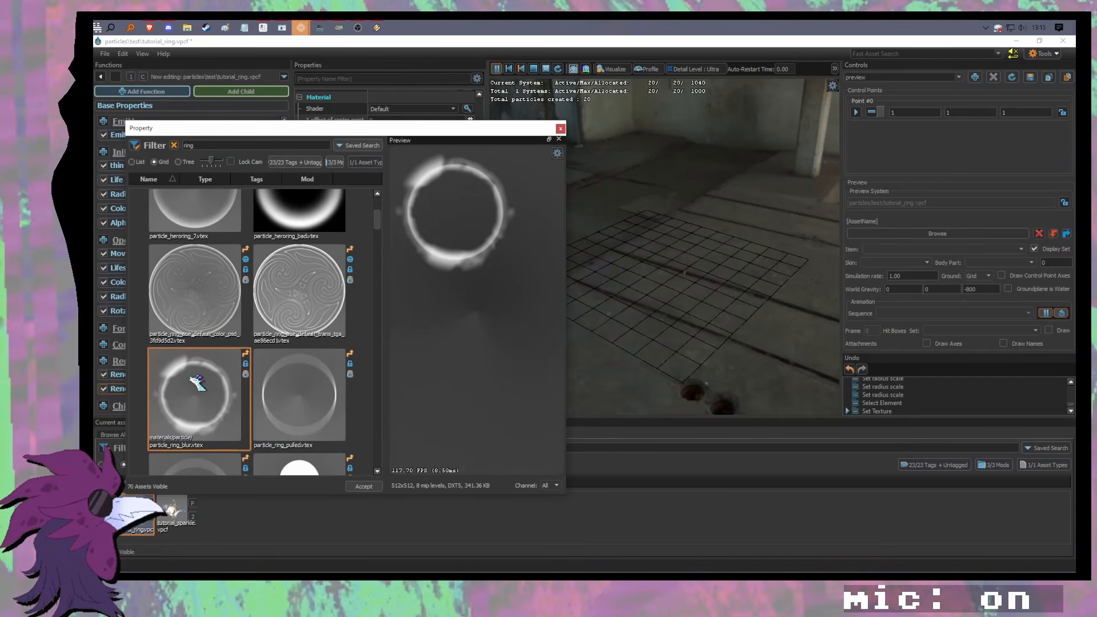
double_click(192, 377)
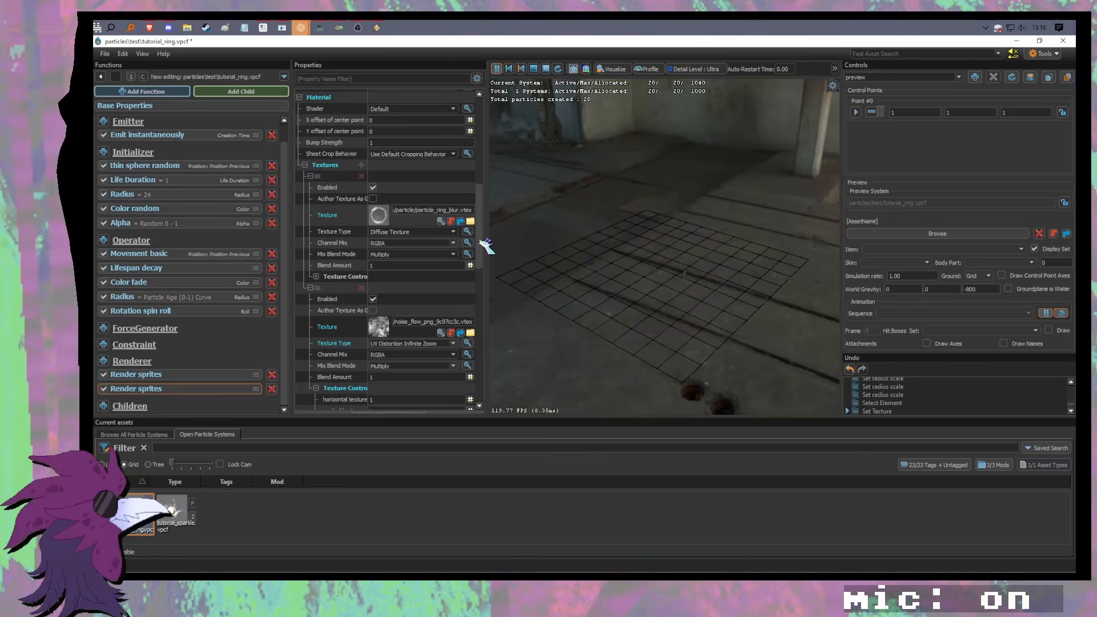
Step: Make the second renderer's alpha scale curve fall faster, shifting its middle points earlier with one at about (0.22, 0.08)
drag(486, 246, 482, 191)
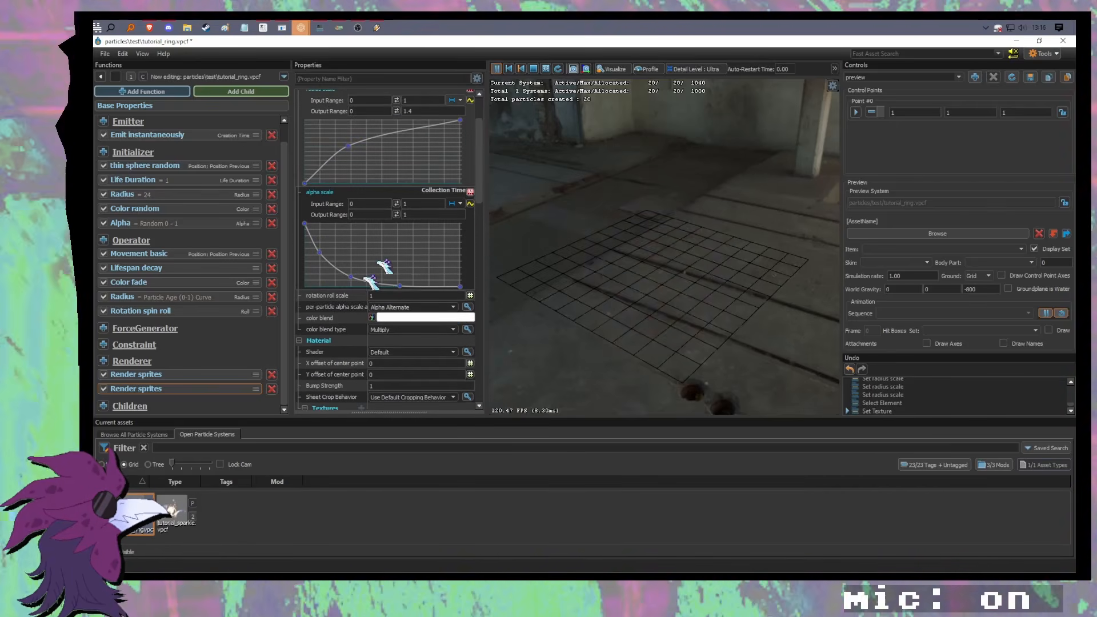
drag(399, 286, 317, 261)
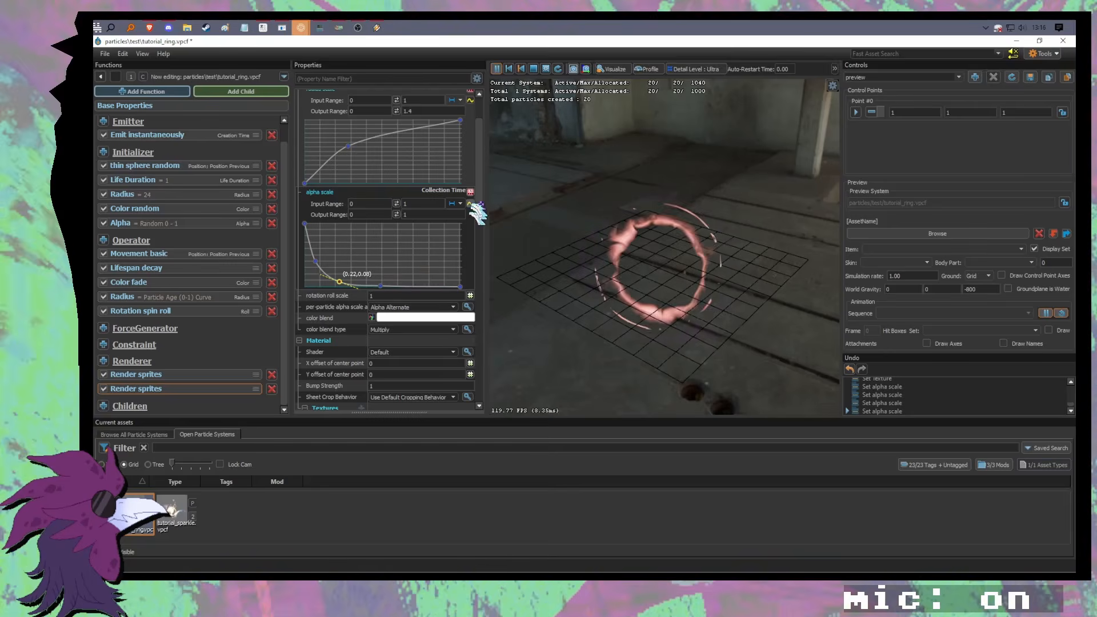
Step: Lower the end point of the second renderer's radius scale curve and reshape its start with a point at about (0.12, 0.34)
scroll(477, 214, up, 3)
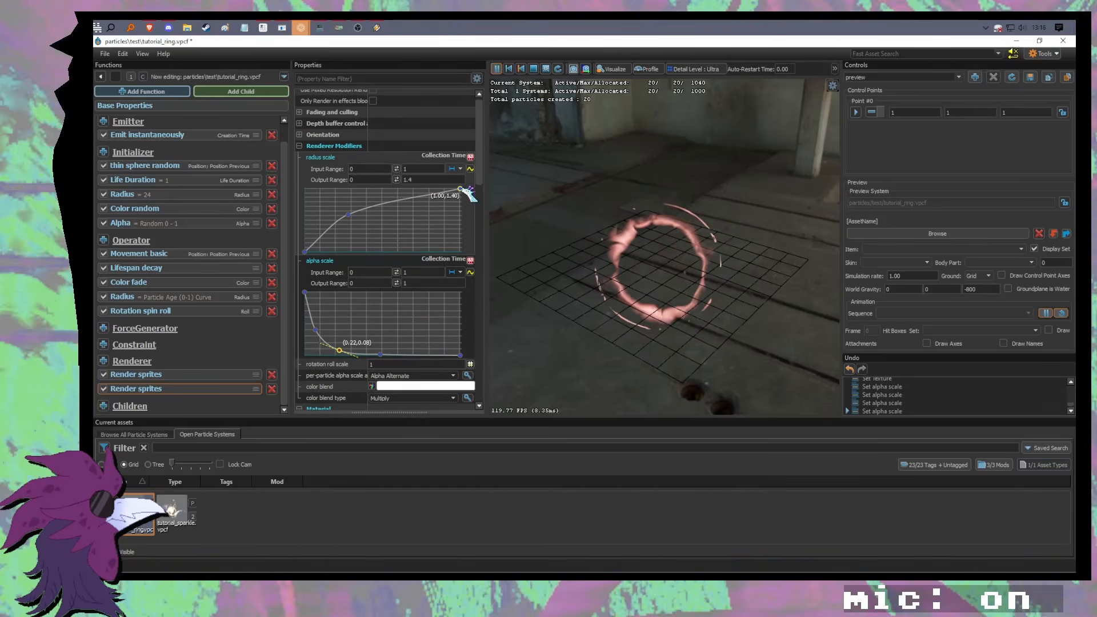
drag(460, 189, 461, 207)
drag(350, 215, 333, 233)
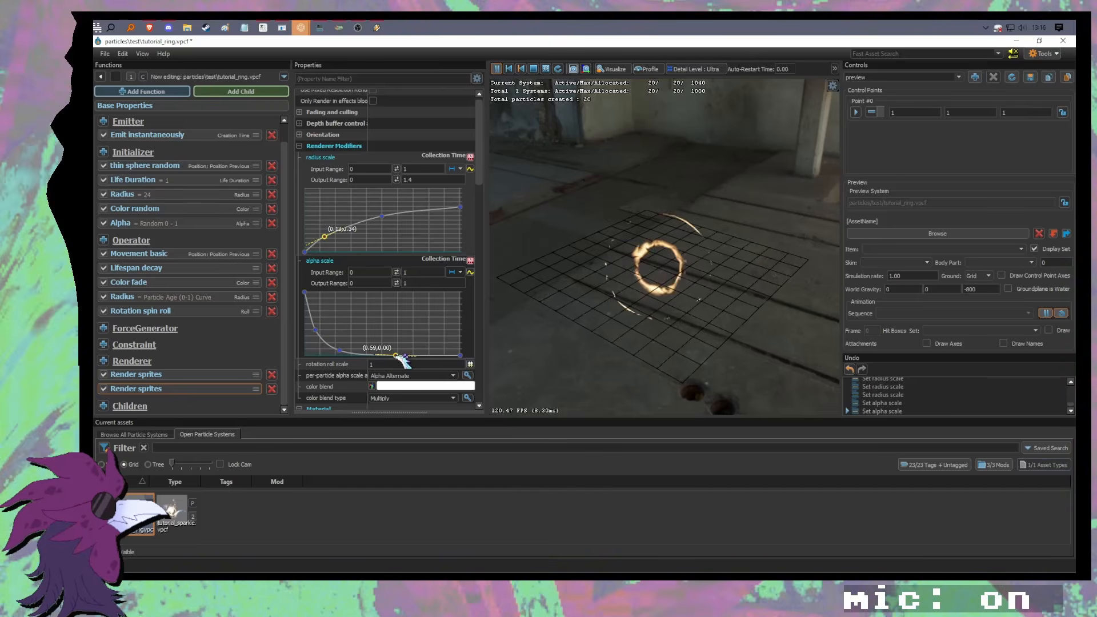
Step: Move the second renderer's late alpha scale point to about (0.72, 0.00) and flatten its radius scale curve from about (0.52, 1.00)
drag(401, 355, 417, 355)
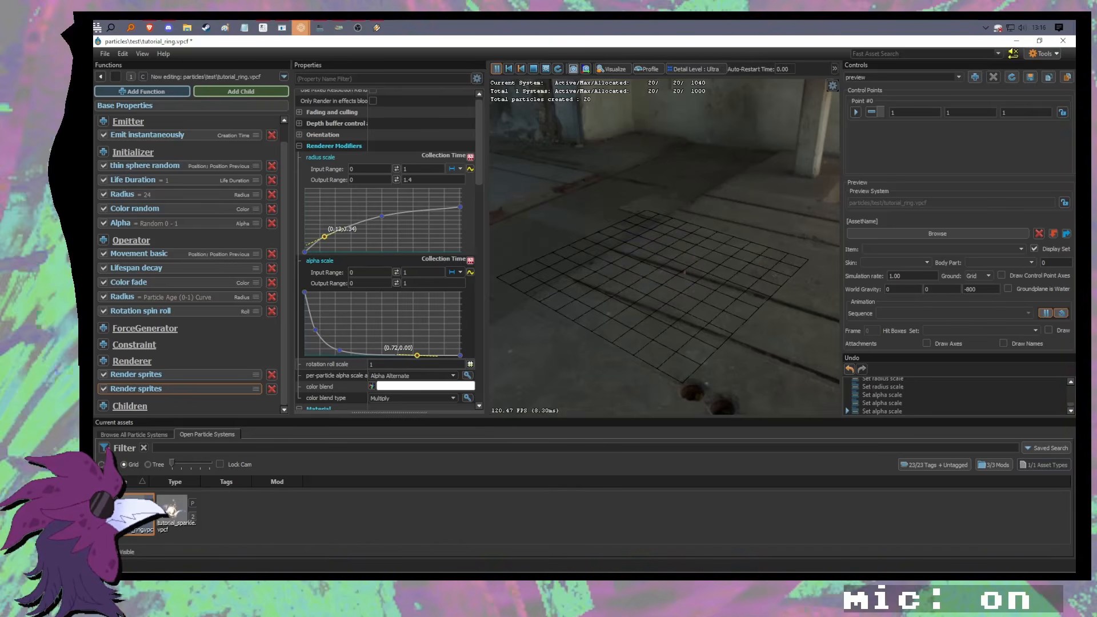
click(416, 364)
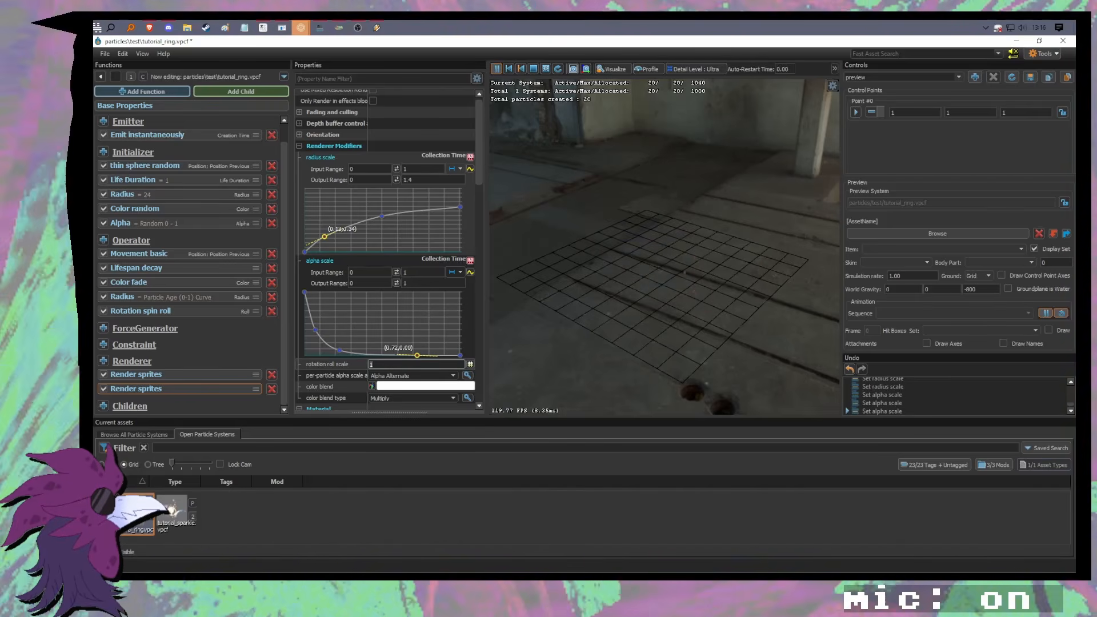
drag(325, 236, 384, 207)
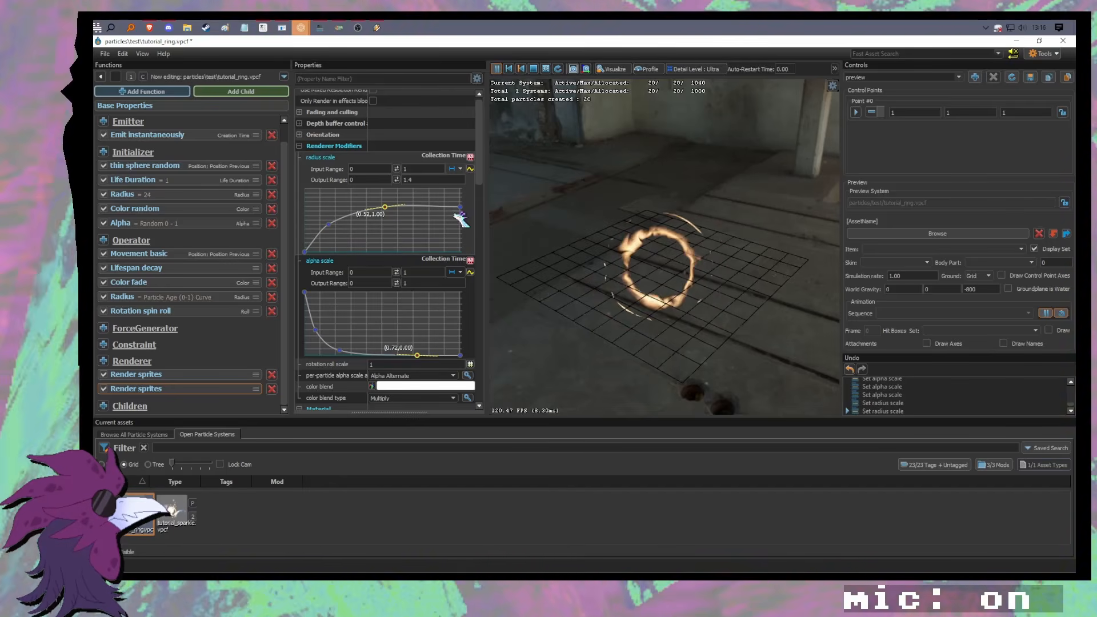
click(174, 513)
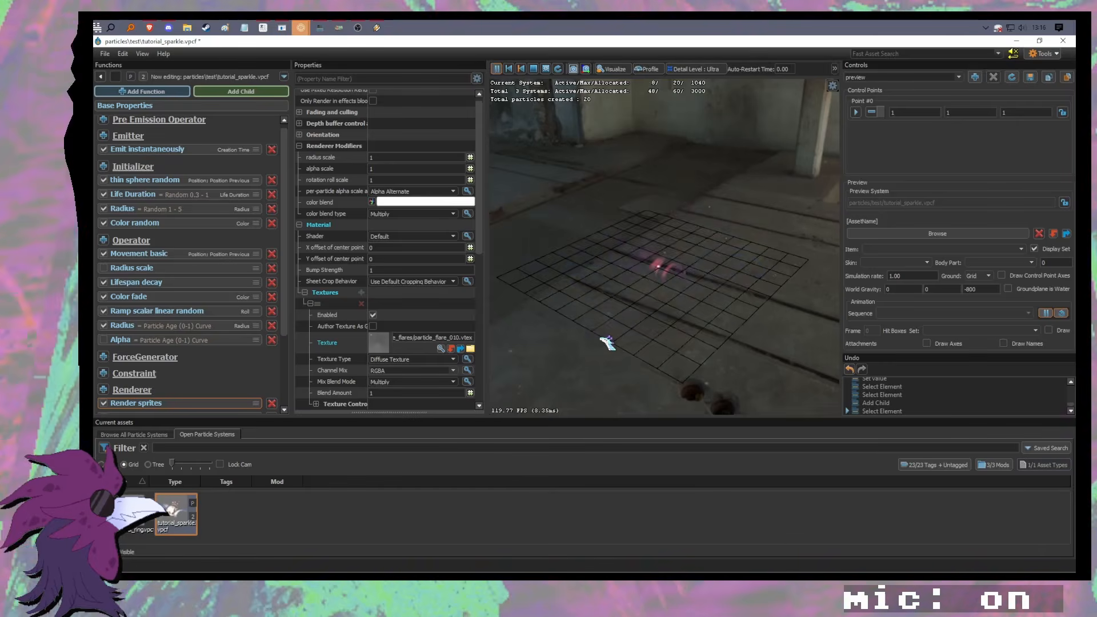
Step: Disable the ring's second Render sprites renderer and preview the sparkle effect with only the first ring layer
click(140, 512)
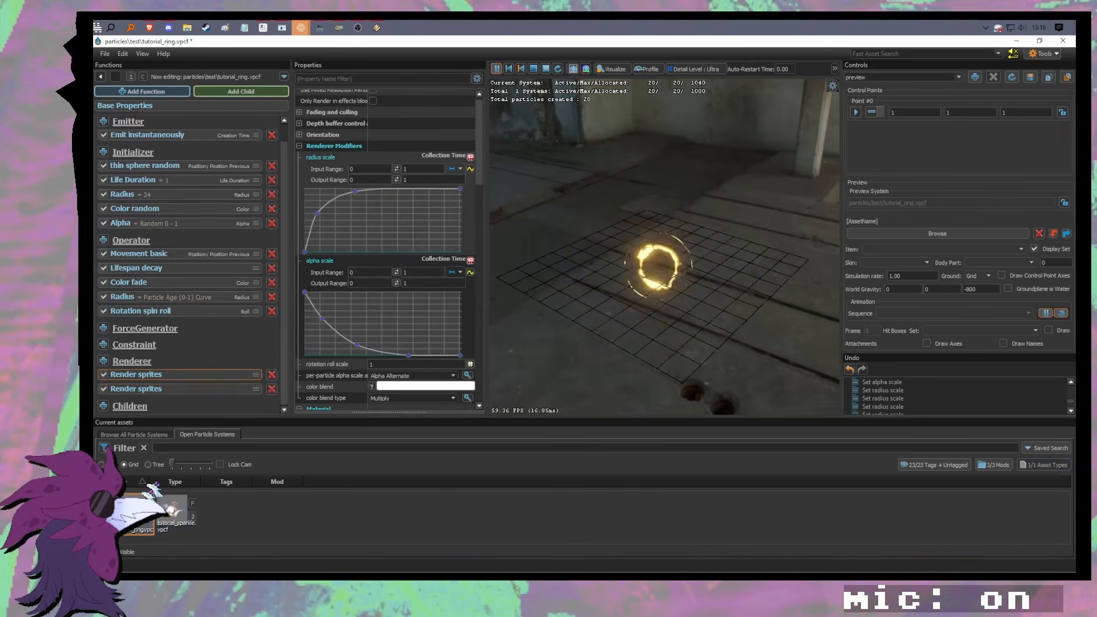
click(104, 388)
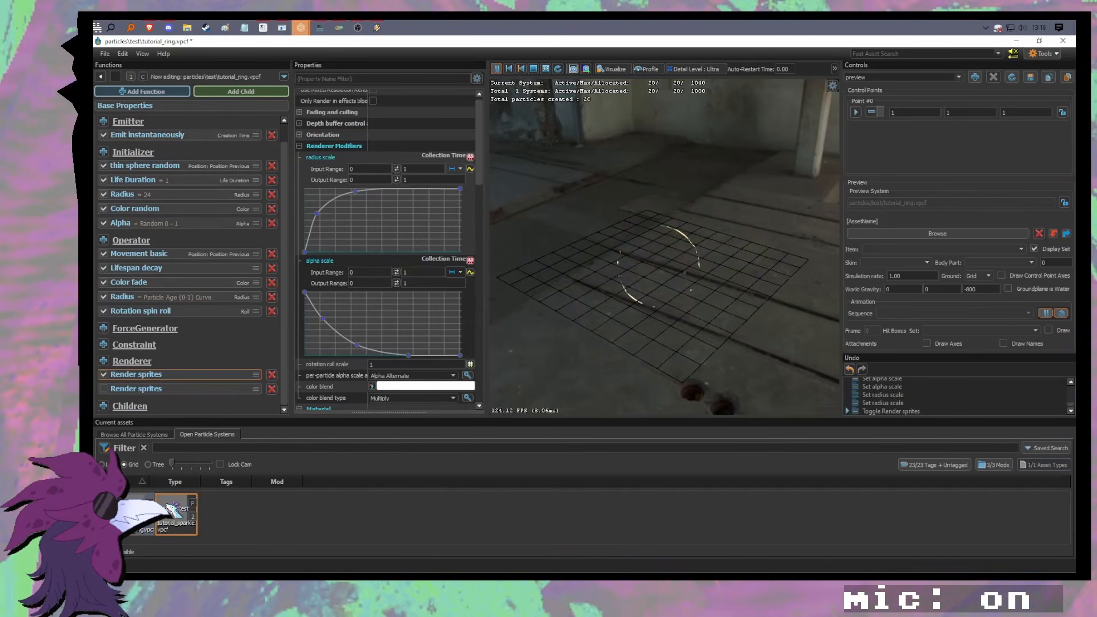
click(170, 507)
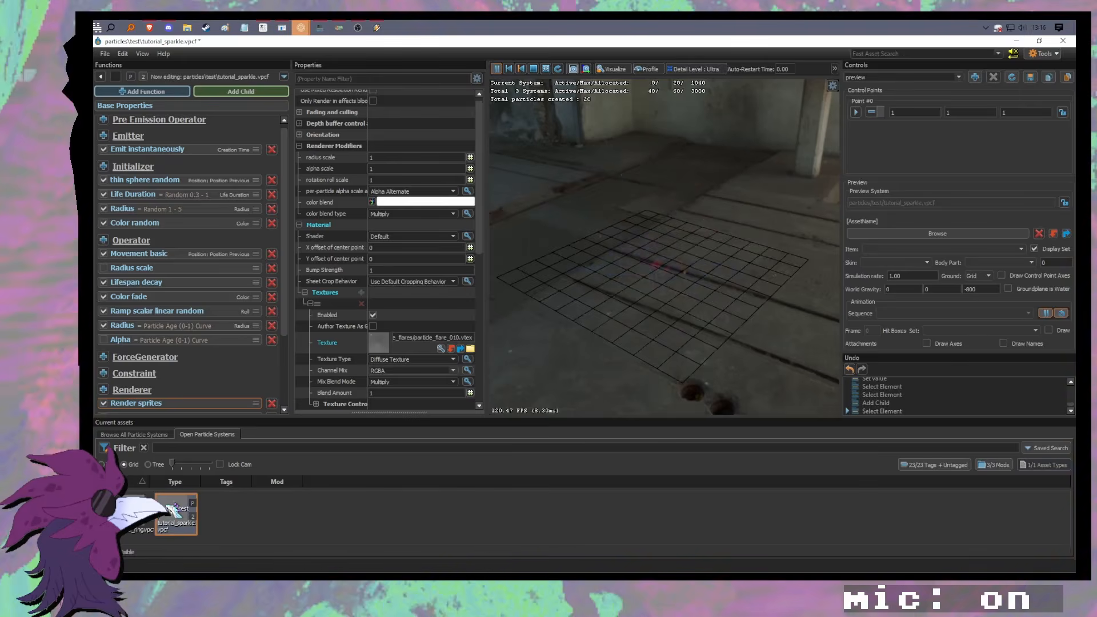
Step: Try the ring_tight and particle_ring_wave_2 textures on the ring's enabled sprite renderer
click(139, 513)
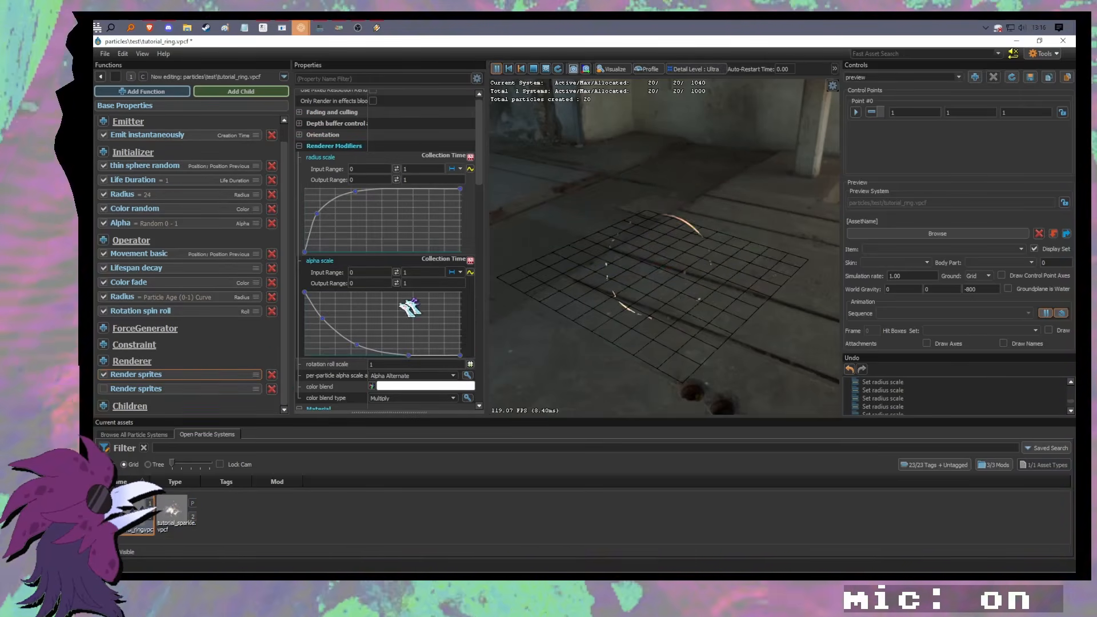
scroll(411, 311, down, 10)
click(442, 216)
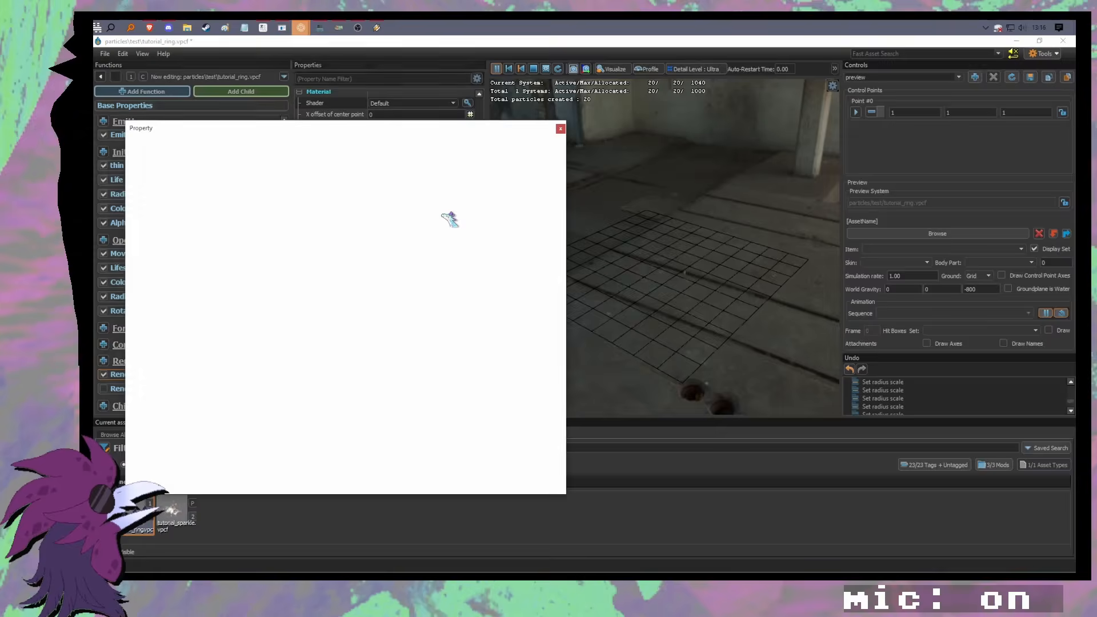
scroll(309, 400, up, 4)
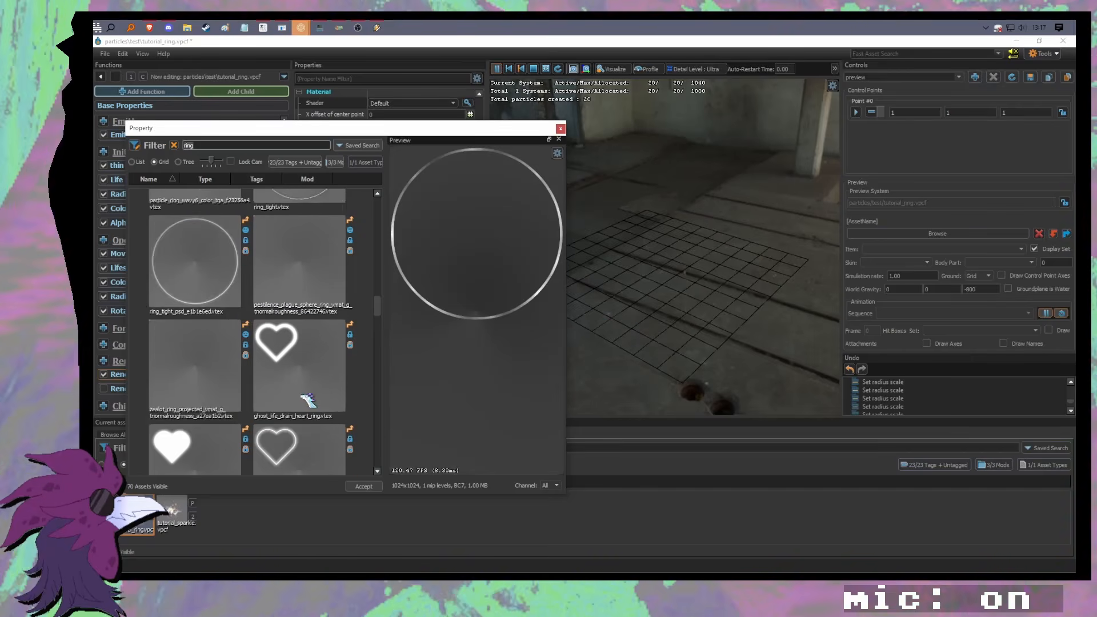
click(235, 359)
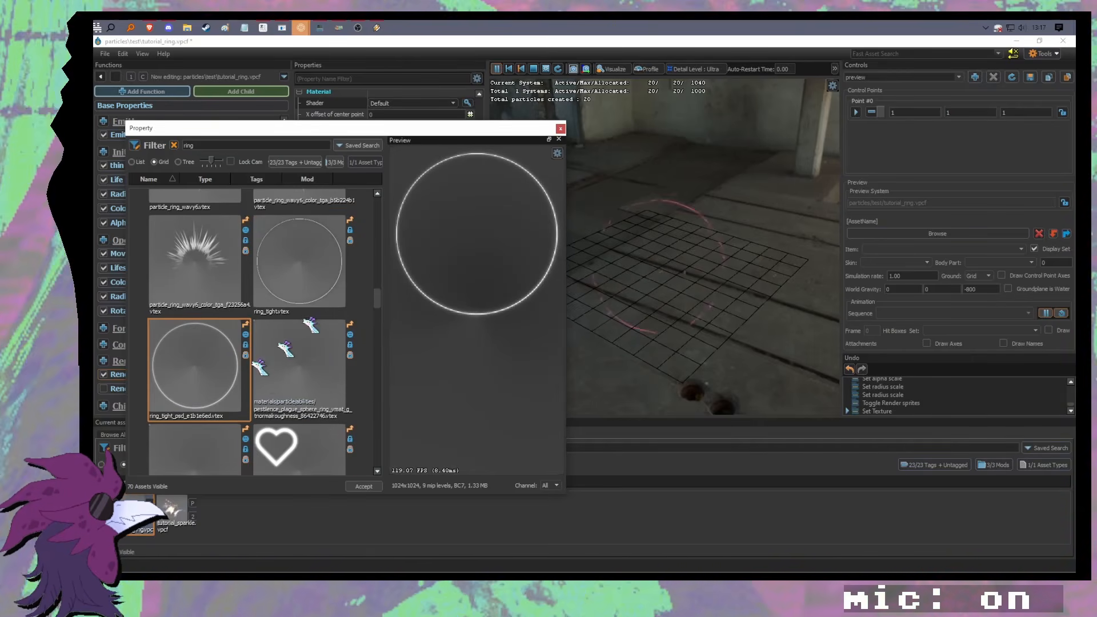
click(298, 290)
click(225, 372)
scroll(281, 375, up, 2)
scroll(284, 375, up, 6)
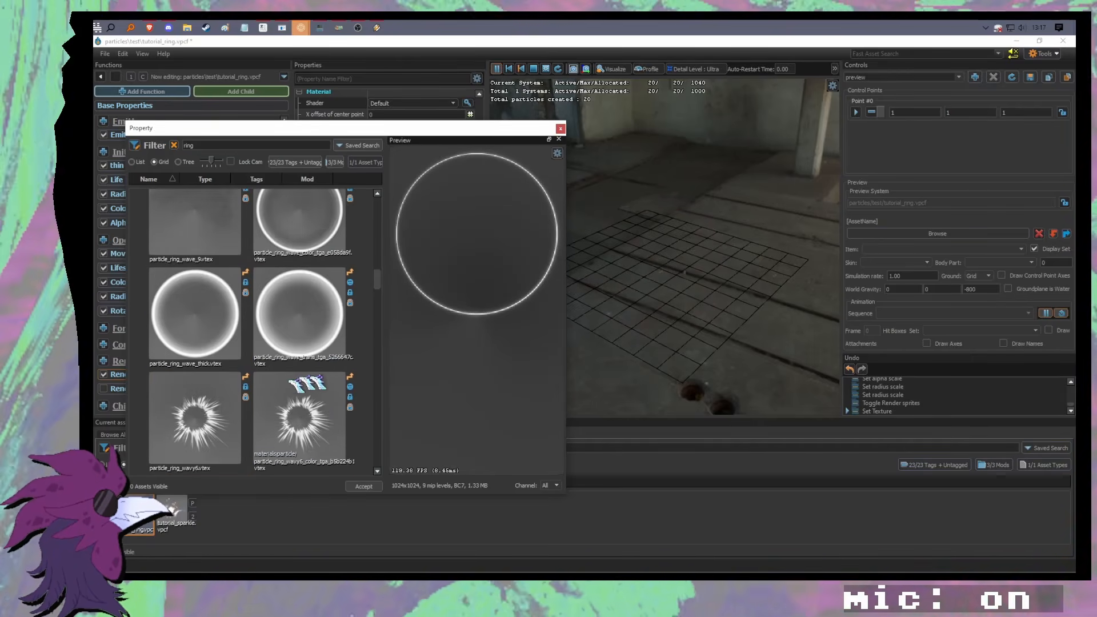
click(209, 380)
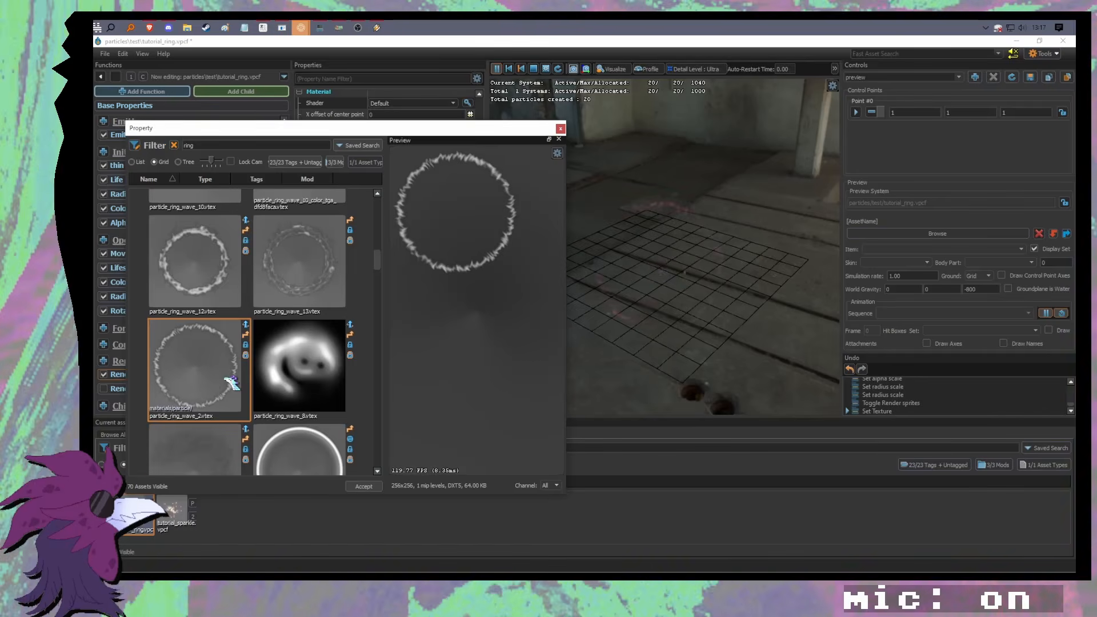
Step: Browse further ring textures and try particle_ring_medium_trans on the ring's enabled sprite renderer
scroll(208, 380, up, 8)
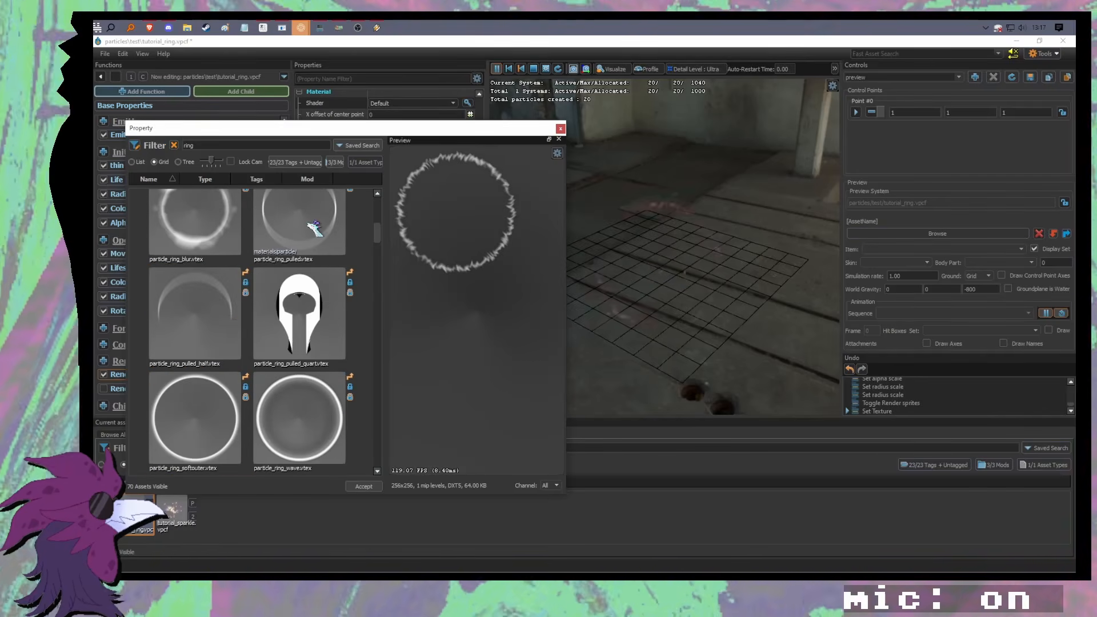
scroll(297, 343, down, 10)
scroll(324, 315, down, 5)
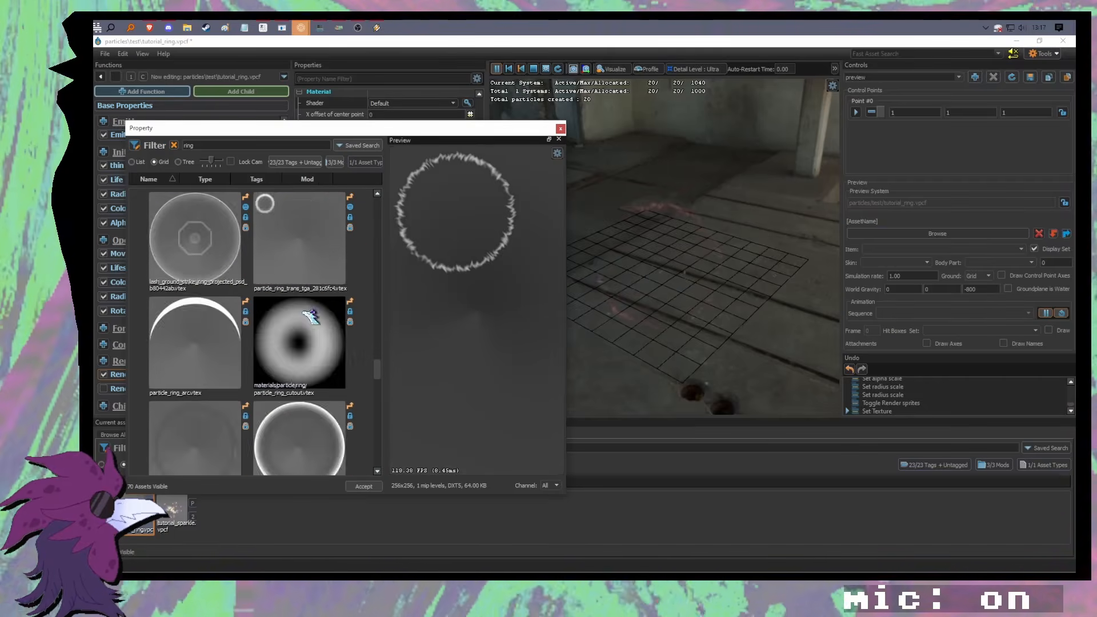
click(313, 267)
scroll(334, 289, down, 15)
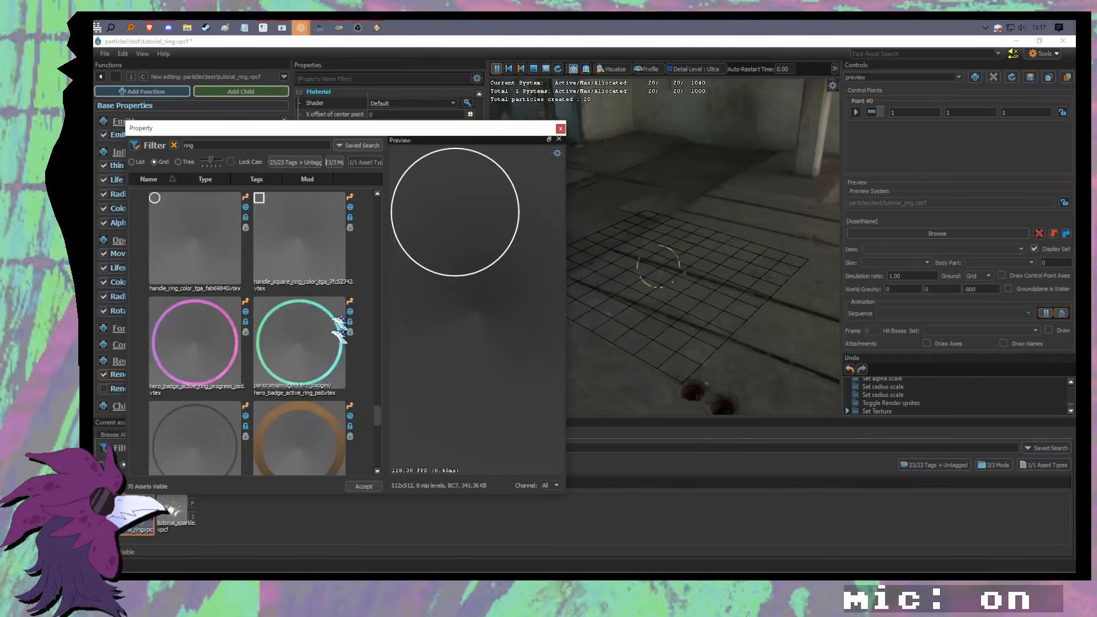
Step: Try the hero_badge_active_ring_psd texture on the ring's sprite renderer and preview it within the sparkle effect
scroll(316, 369, up, 2)
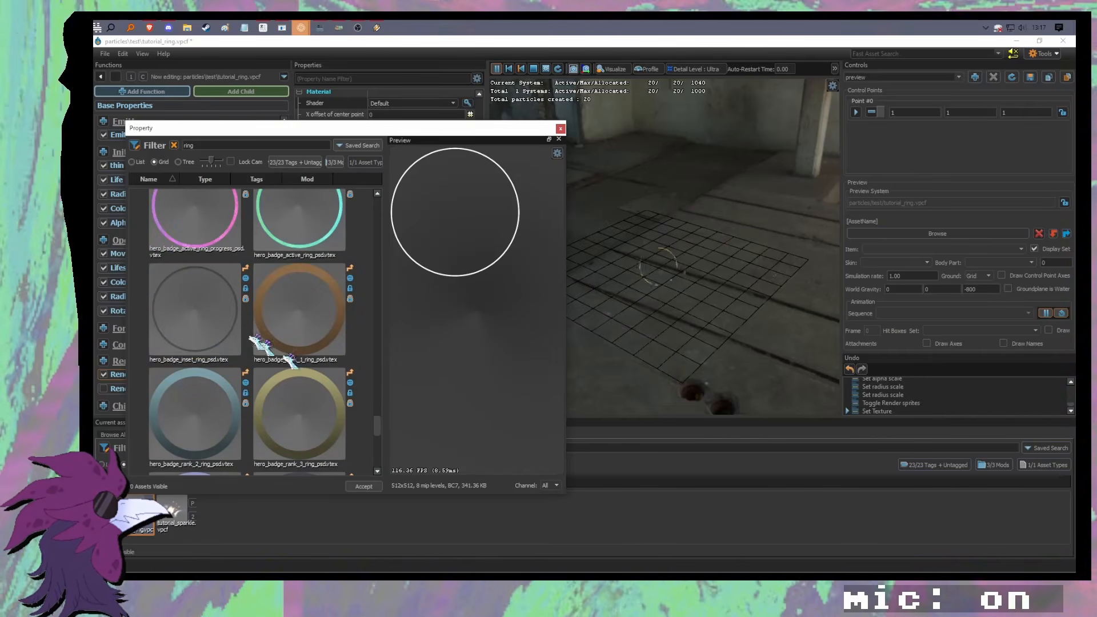
click(303, 329)
scroll(319, 361, up, 2)
scroll(320, 360, up, 1)
click(320, 360)
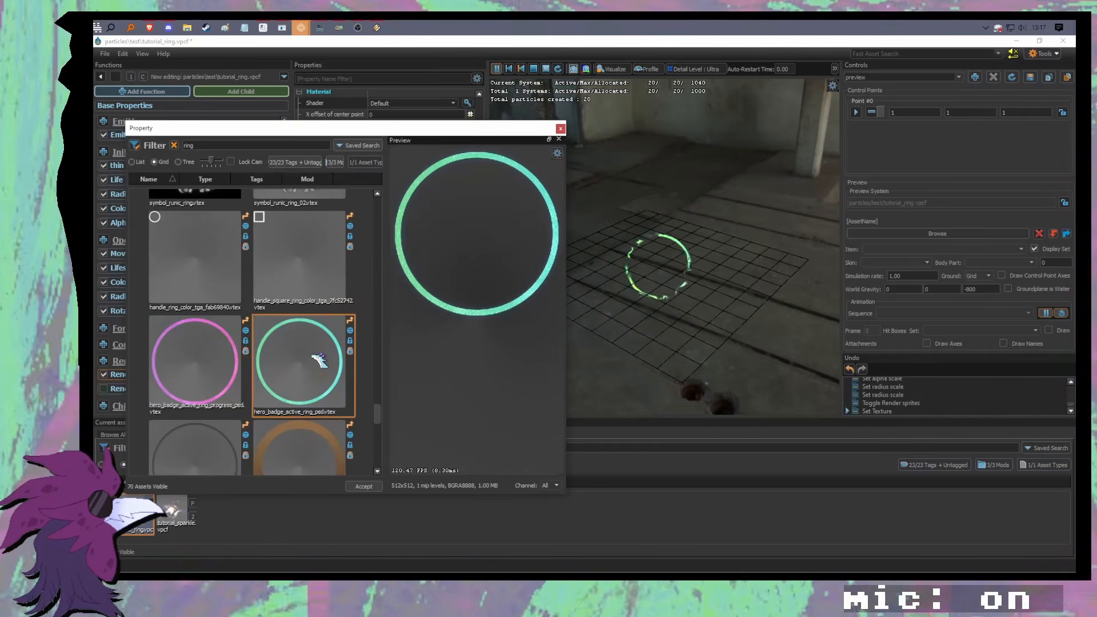
double_click(306, 368)
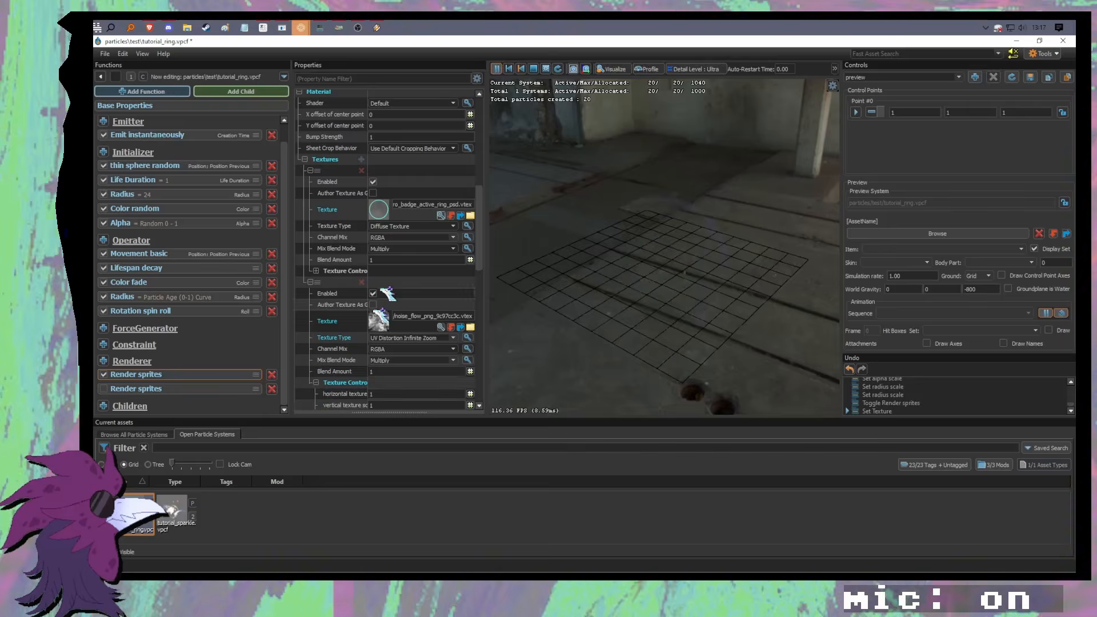
scroll(332, 306, up, 2)
scroll(400, 309, down, 2)
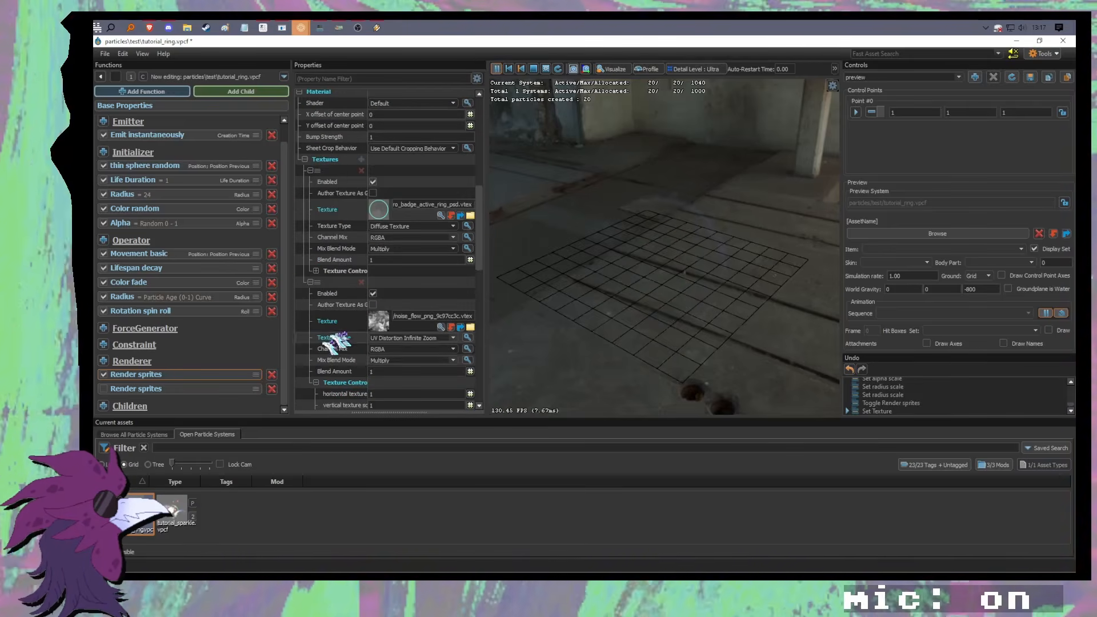
double_click(172, 511)
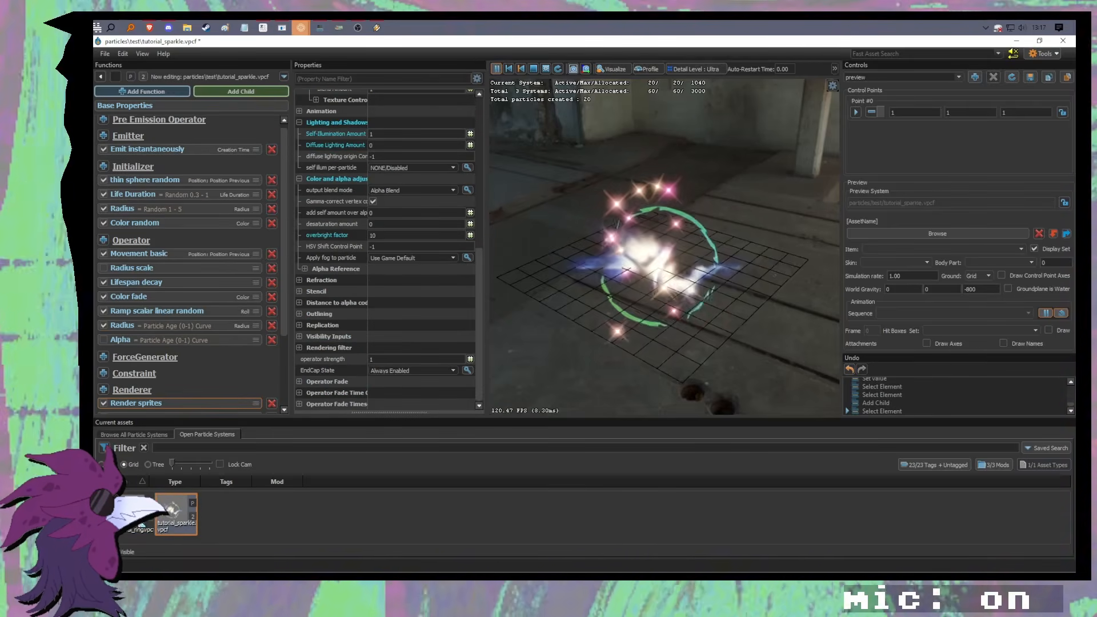
Step: Set the ring's first sprite renderer texture to particle_ring_shockwave and preview it within the sparkle effect
click(140, 517)
click(443, 228)
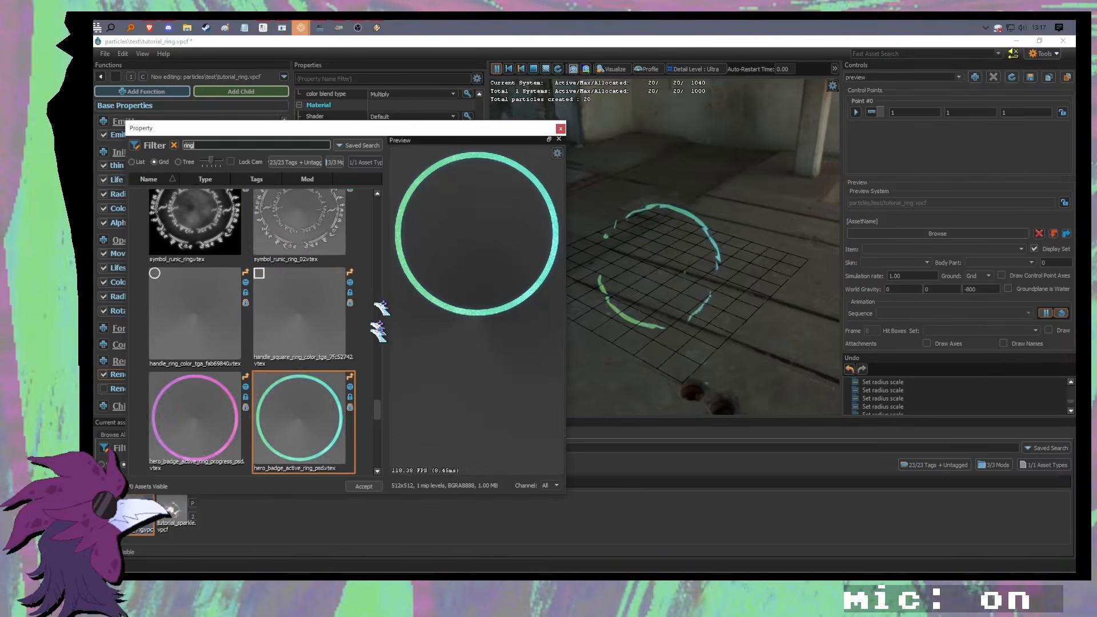
scroll(375, 326, down, 2)
click(286, 314)
scroll(268, 391, up, 1)
click(234, 326)
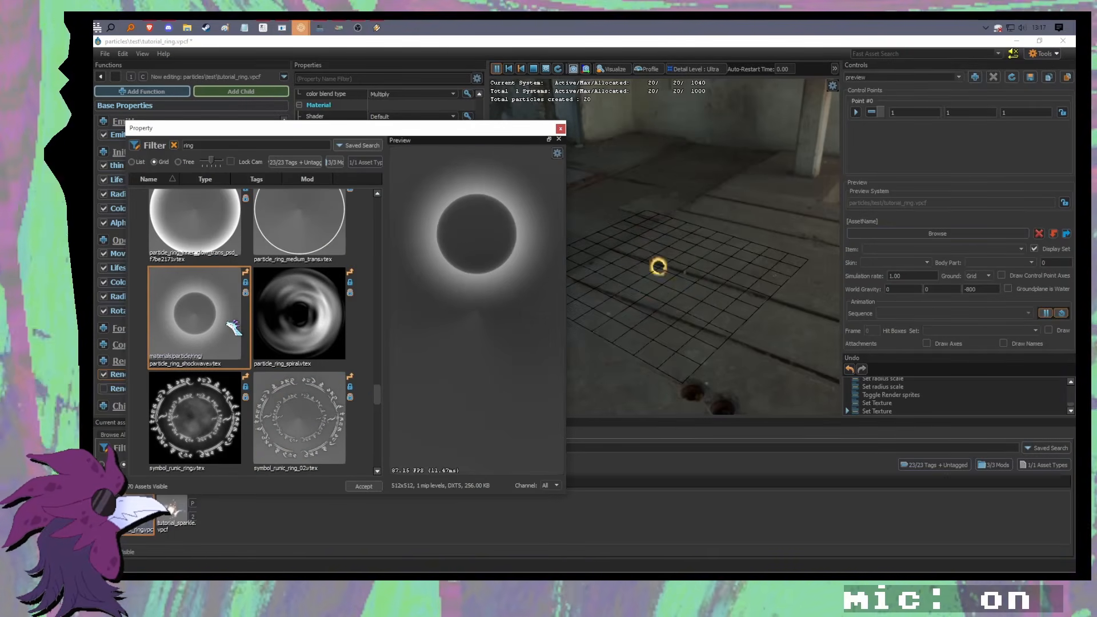
double_click(218, 345)
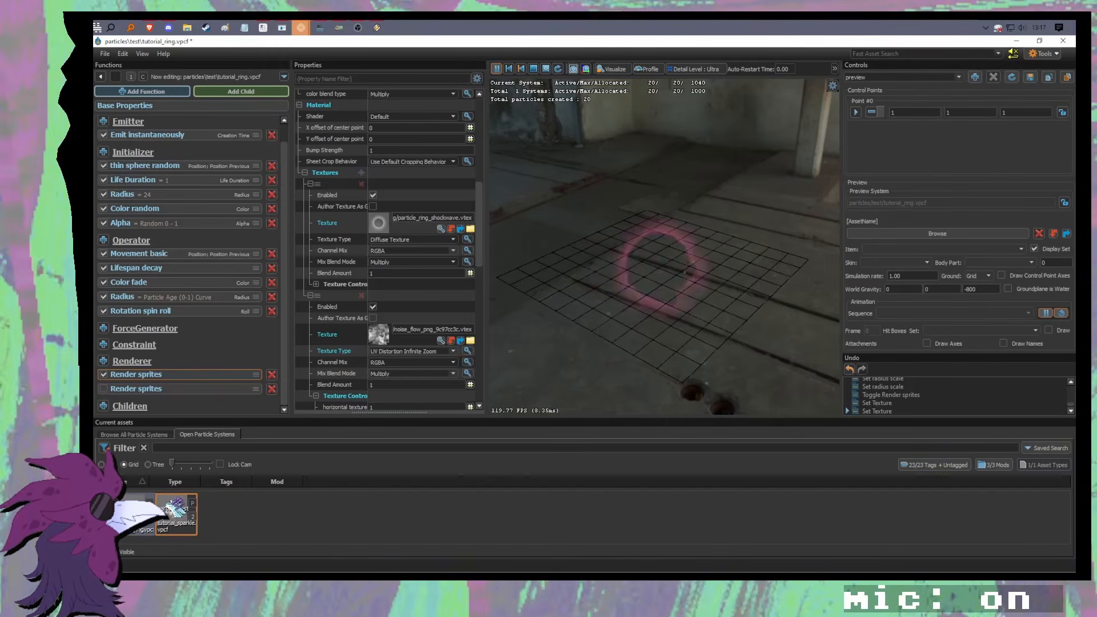
click(169, 510)
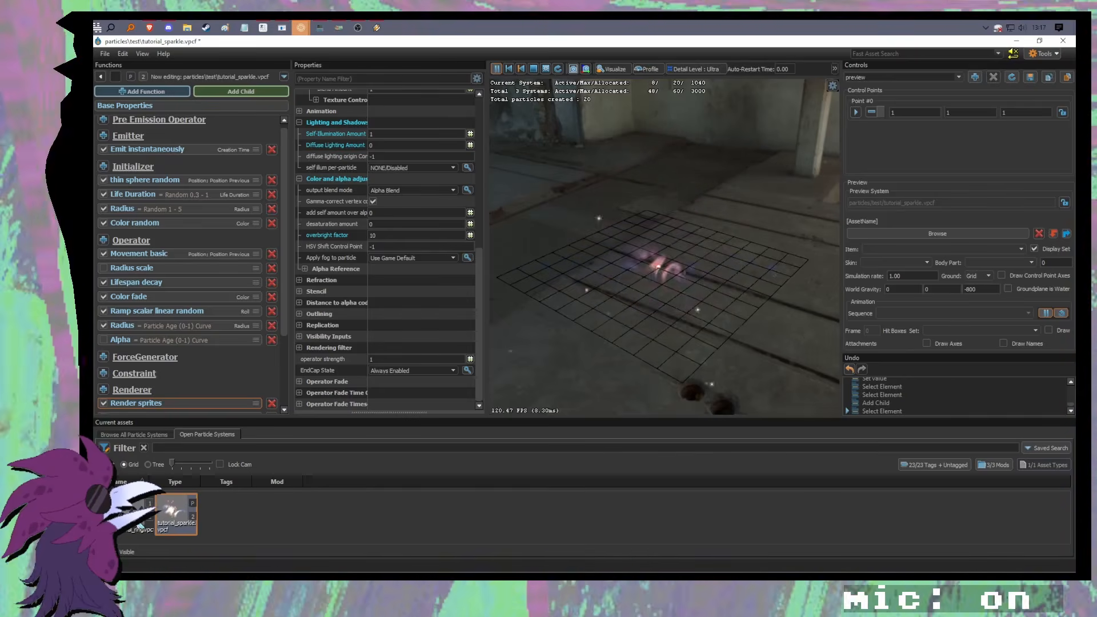
Step: Remove the ring's disabled second Render sprites renderer and duplicate the remaining shockwave renderer
click(141, 515)
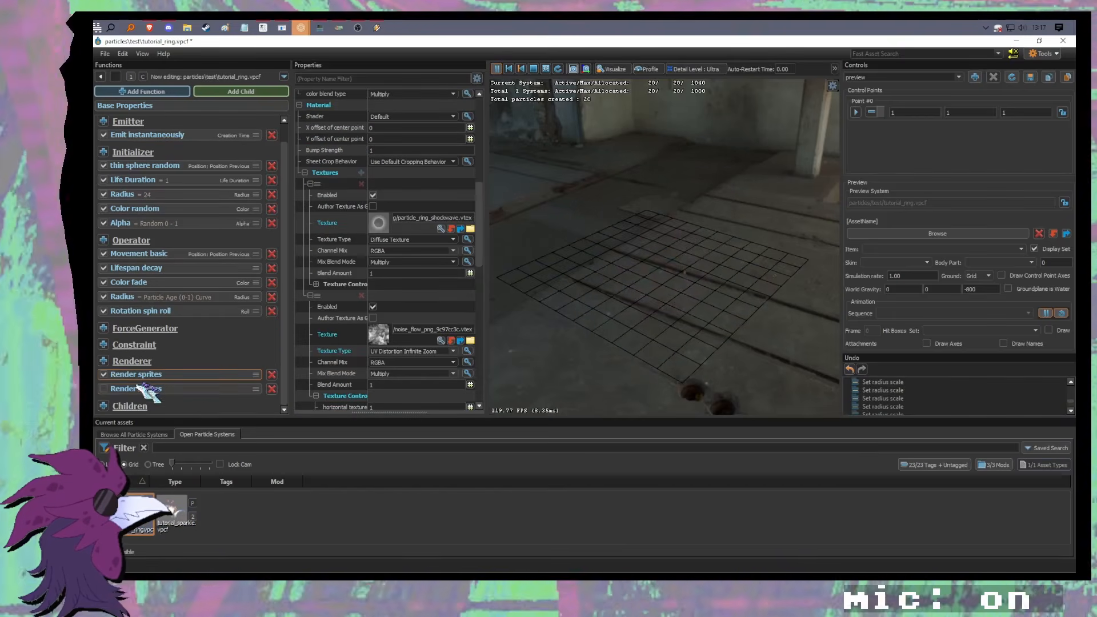
click(272, 388)
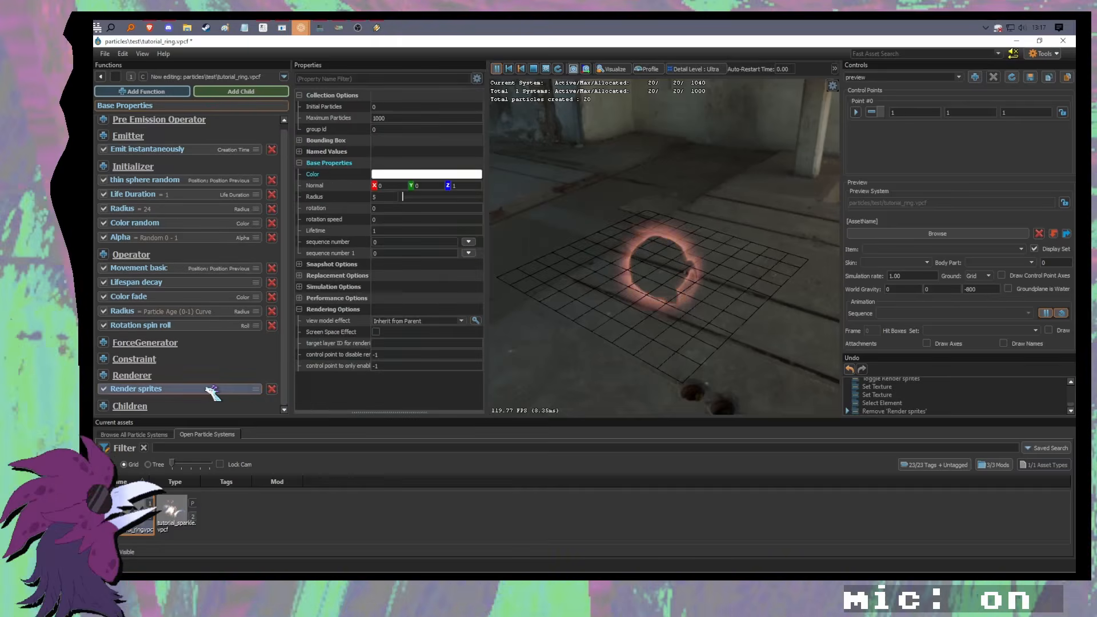
click(213, 389)
key(ctrl+c)
key(ctrl+v)
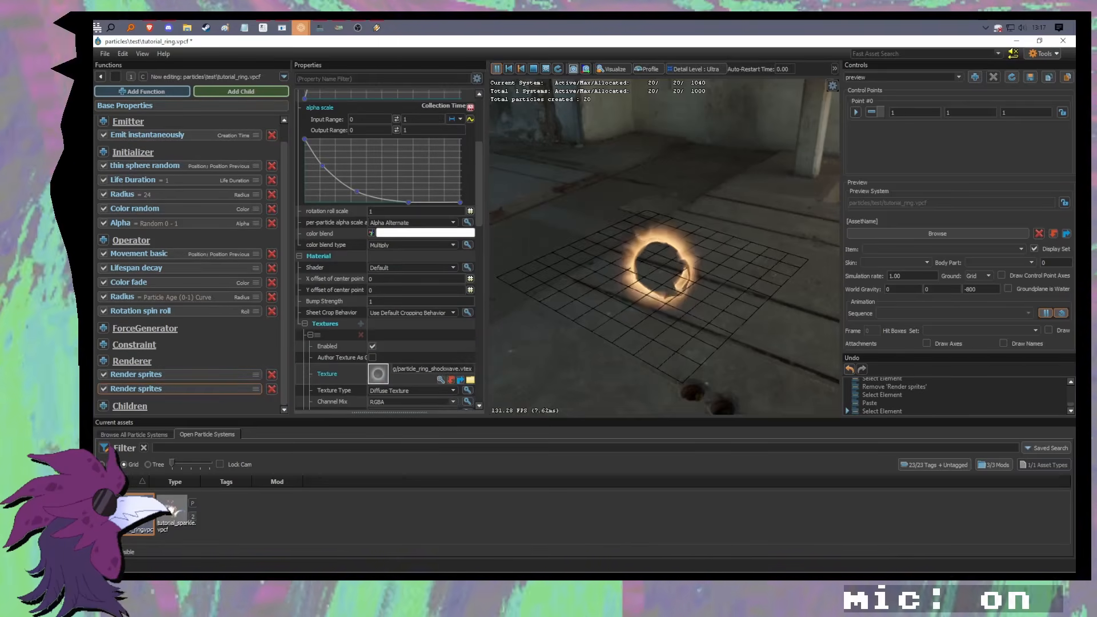
Step: Set the duplicated renderer's texture to particle_ring_medium_trans and preview both ring layers within the sparkle effect
click(444, 380)
click(313, 328)
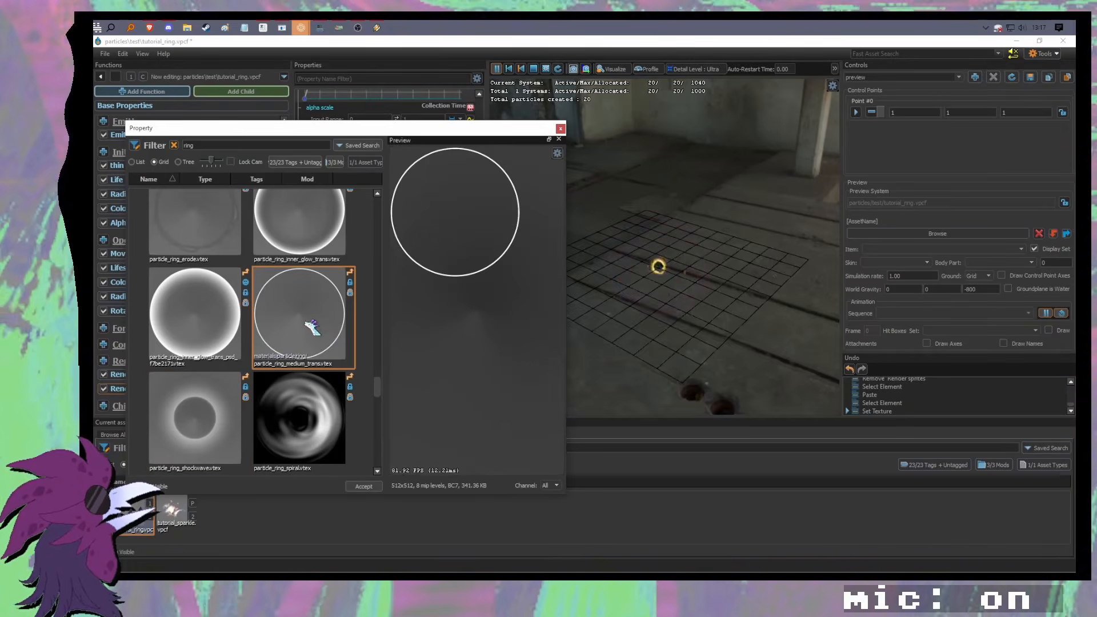
double_click(315, 323)
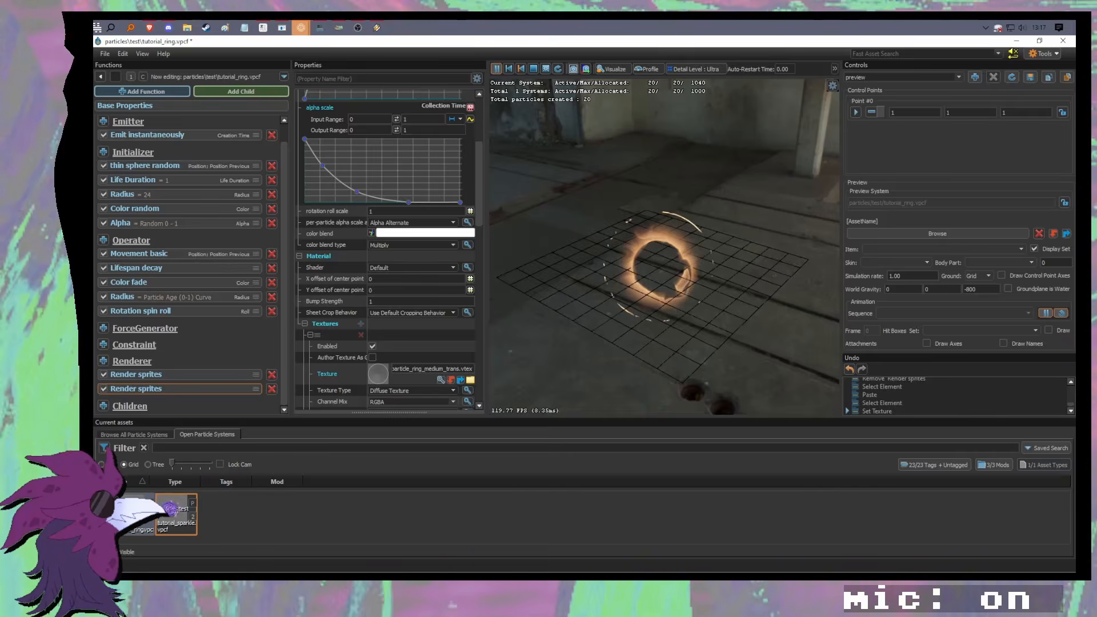
double_click(172, 510)
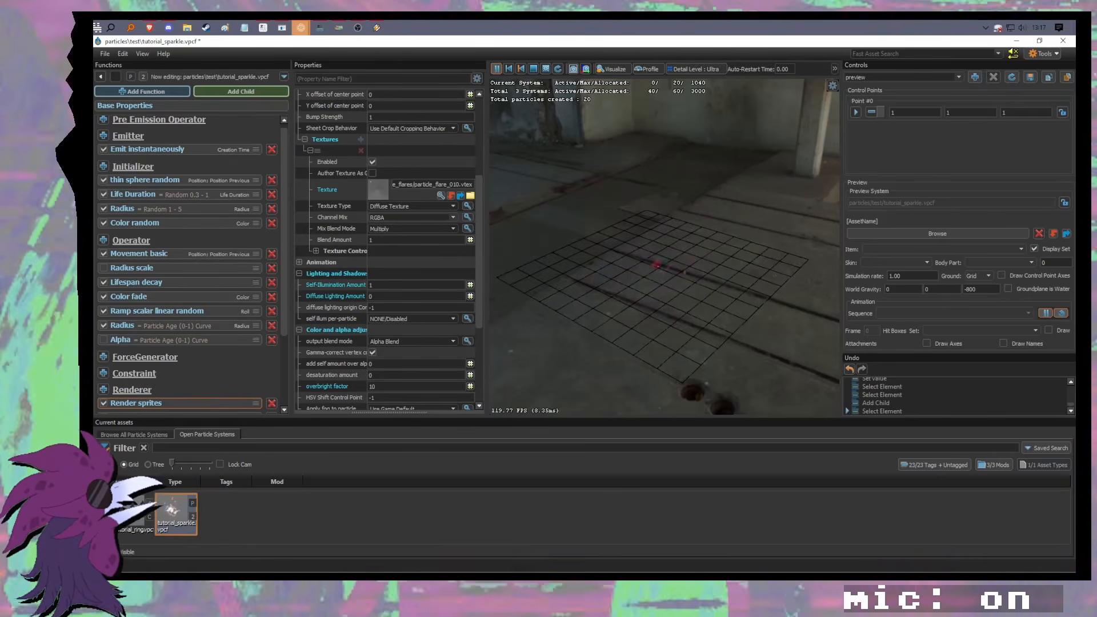
drag(663, 245, 734, 327)
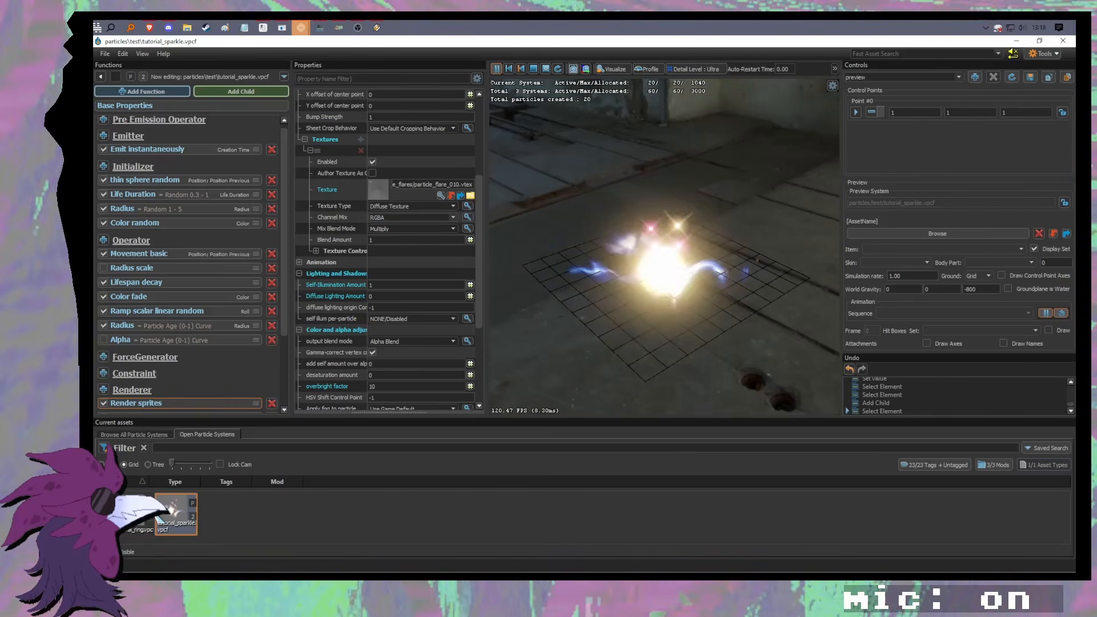
Step: Set the ring particle's life duration to 0.7 and check it within the sparkle effect
click(150, 518)
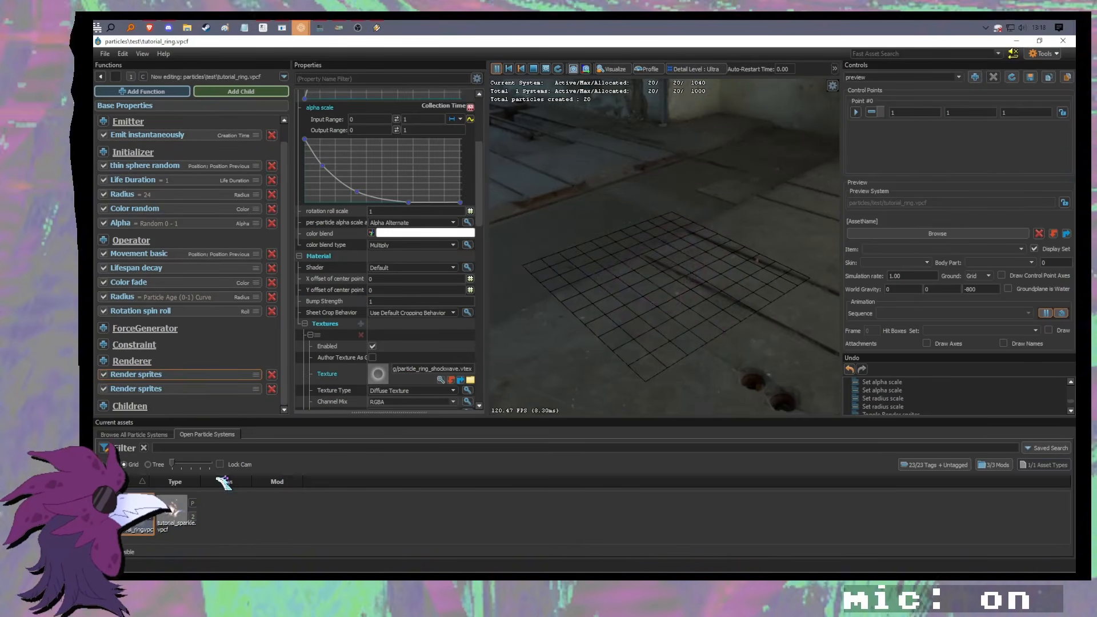
click(171, 200)
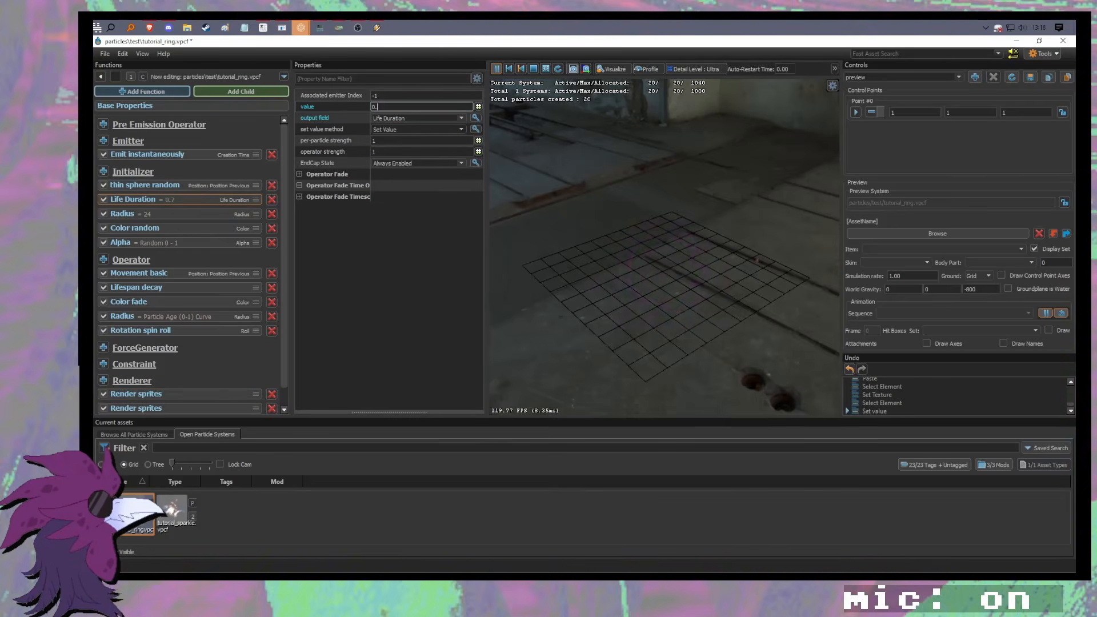
click(184, 499)
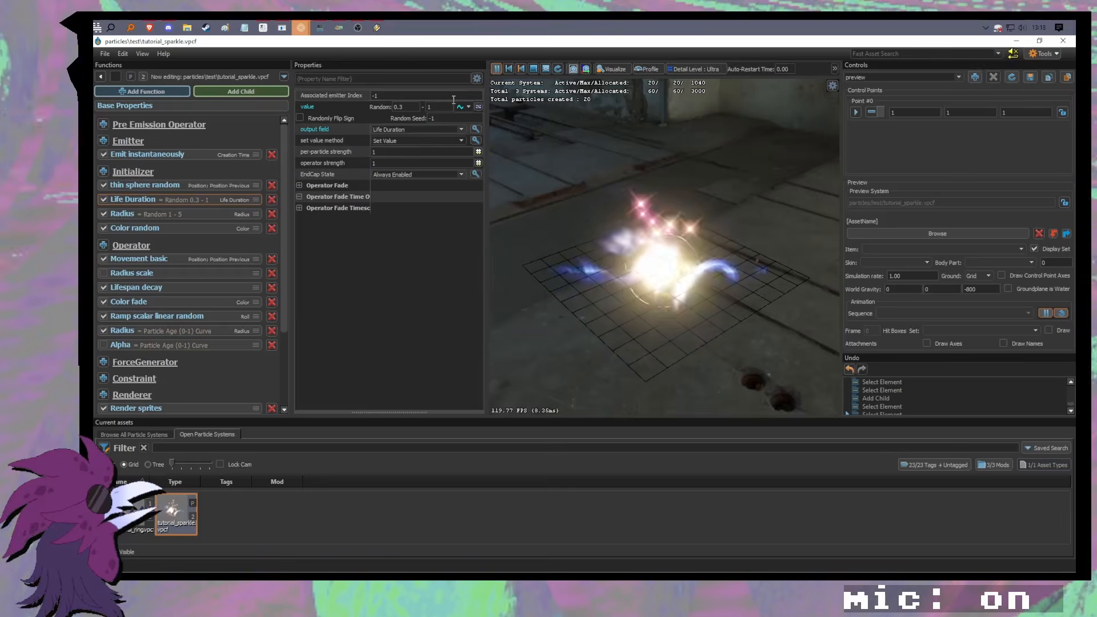
Step: Set the maximum of the sparkle's random life duration to 0.7 and save the sparkle particle
click(444, 107)
text(0.5)
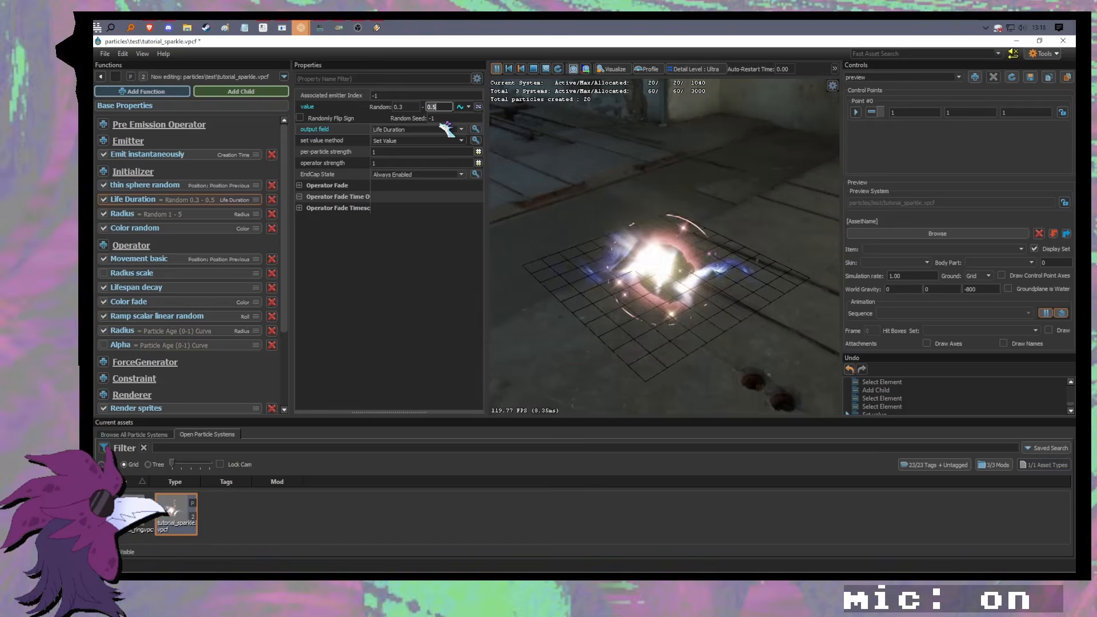
key(BackSpace)
text(7)
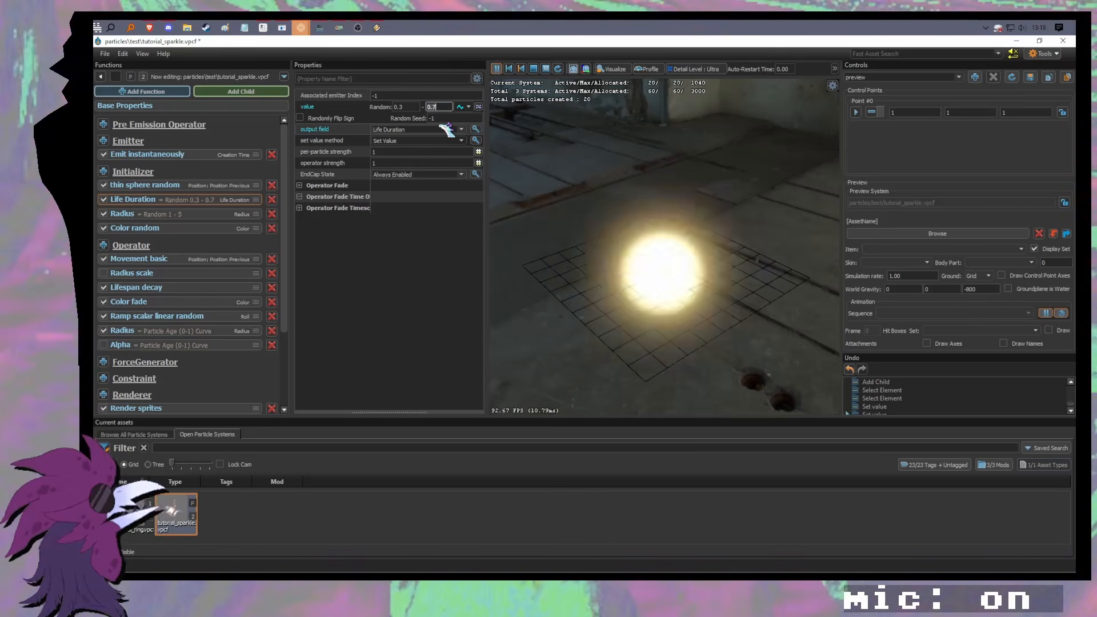
key(ctrl+s)
Step: Open the tutorial_flash child, set its life duration to 0.8, save it and preview the full sparkle effect
scroll(216, 362, down, 3)
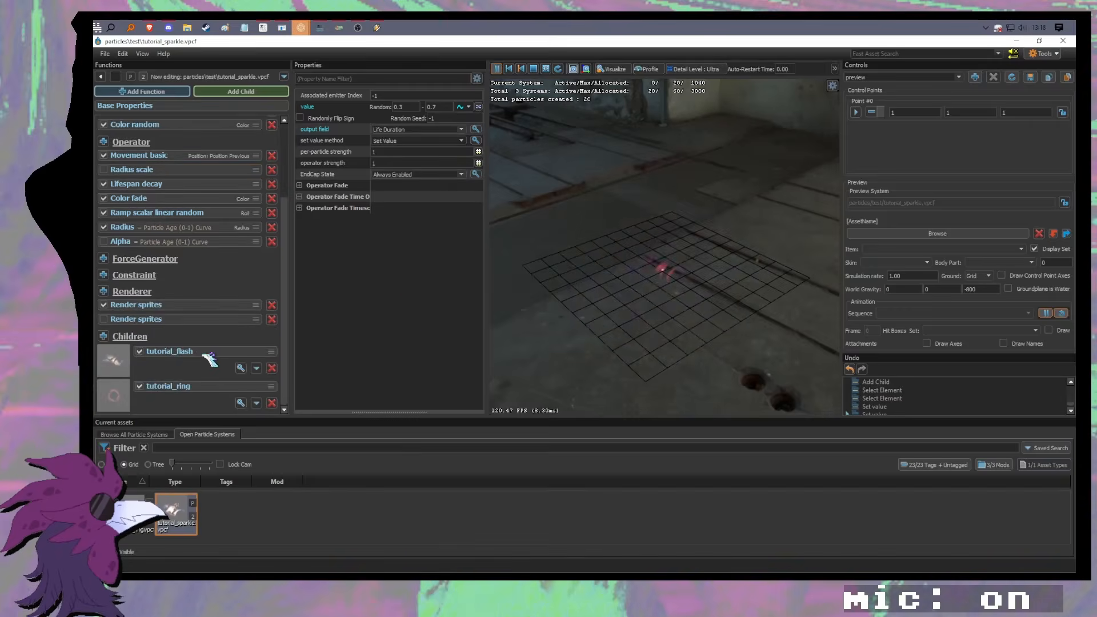
double_click(200, 353)
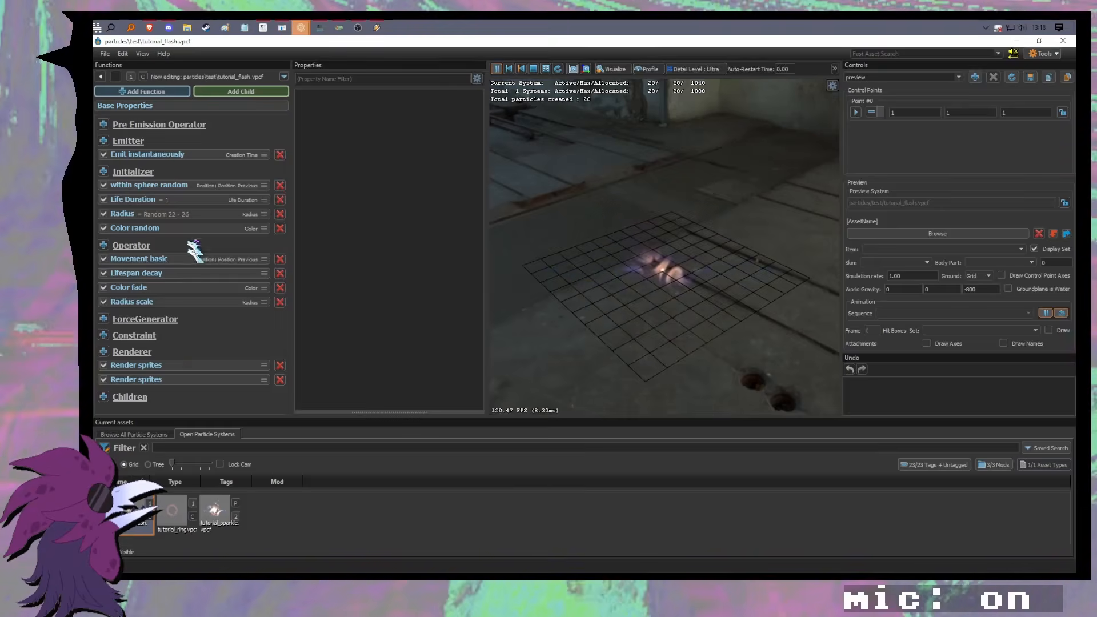
click(194, 200)
double_click(404, 107)
text(0.8)
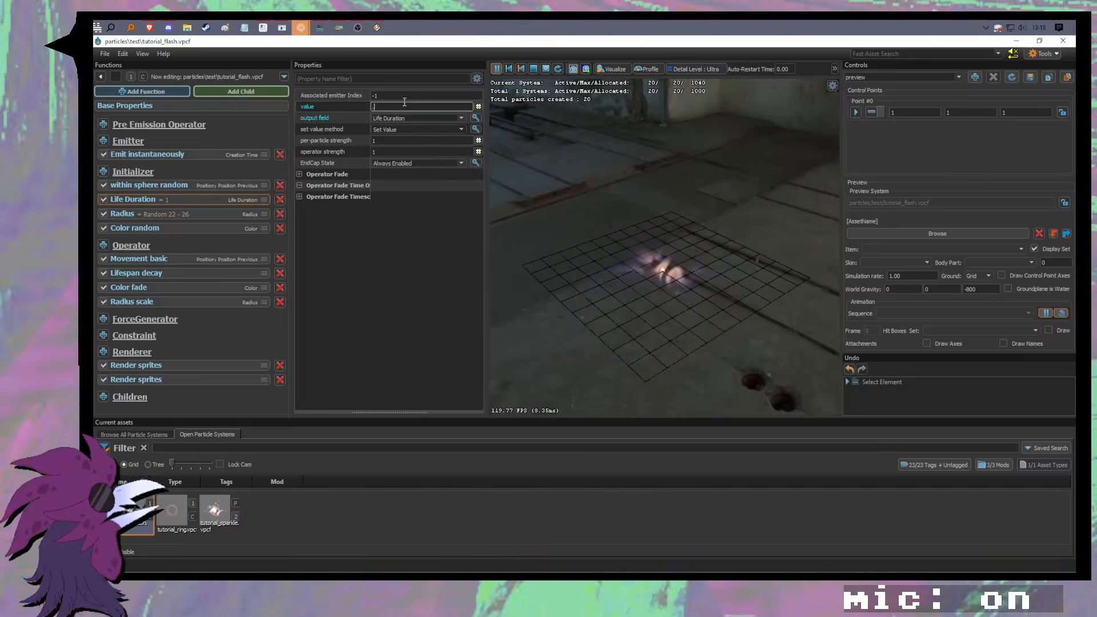
key(ctrl+s)
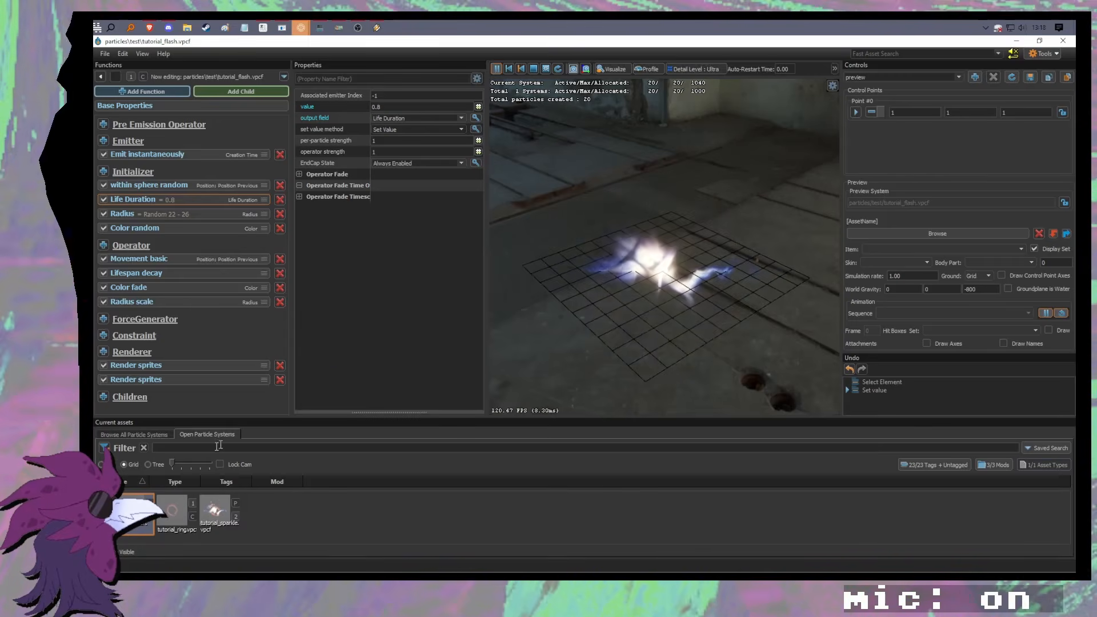
click(220, 513)
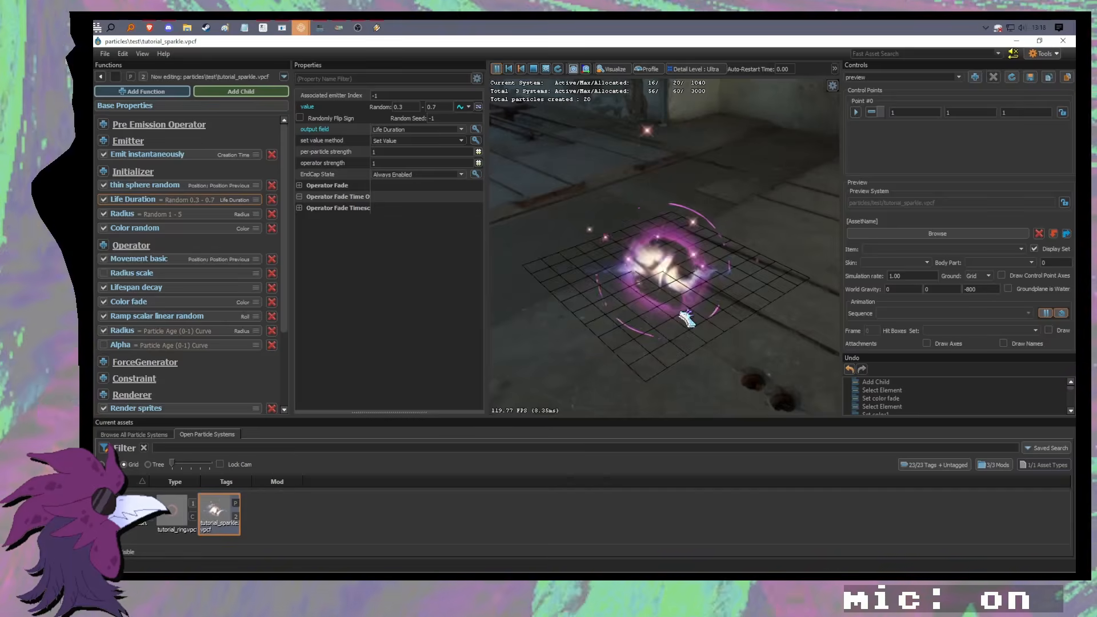
Step: Preview the combined sparkle, ring and flash effect from several distances and angles
drag(726, 309, 755, 312)
key(s)
scroll(729, 340, up, 3)
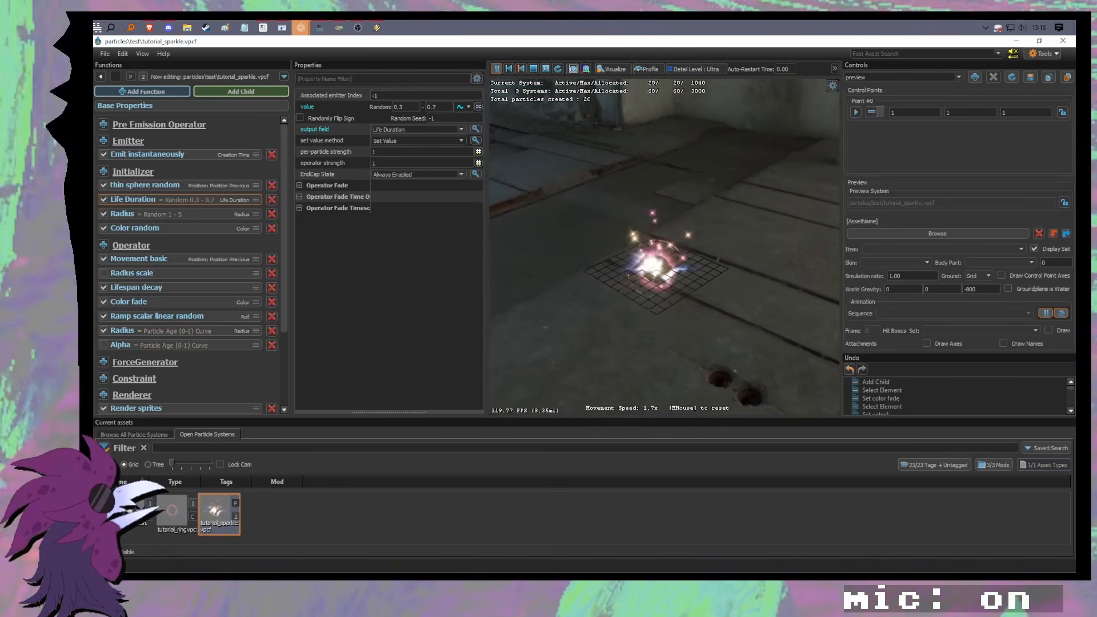
key(w)
mouse_move(705, 338)
mouse_down()
mouse_move(709, 369)
mouse_move(707, 340)
mouse_up()
key(s)
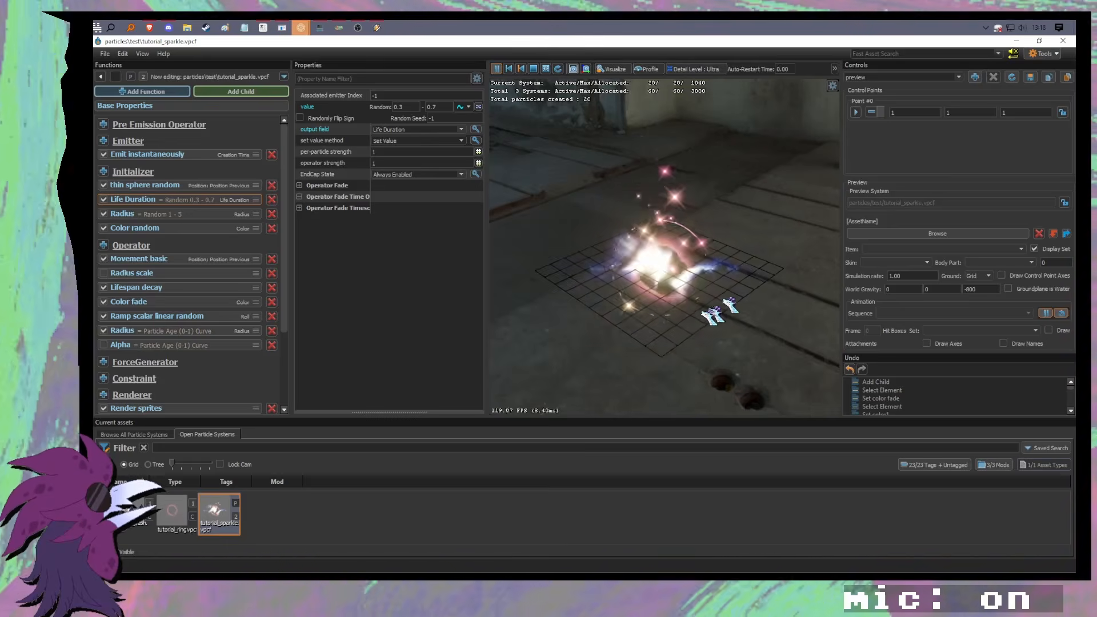
key(w)
mouse_move(738, 340)
mouse_down()
mouse_move(737, 315)
mouse_move(738, 342)
mouse_up()
key(s)
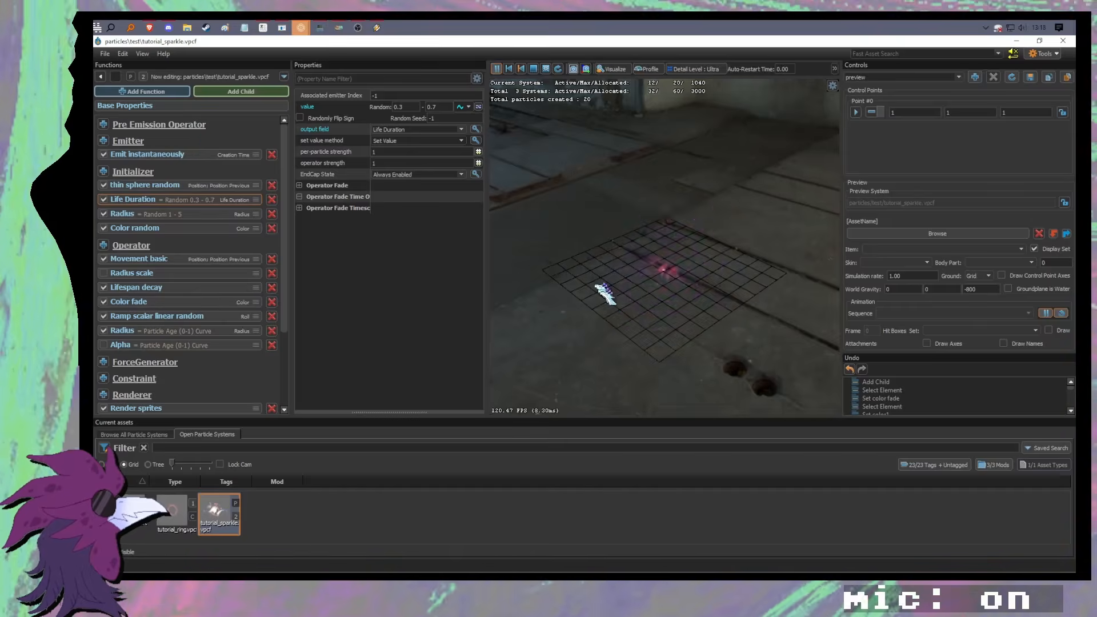
key(w)
drag(648, 299, 620, 336)
key(s)
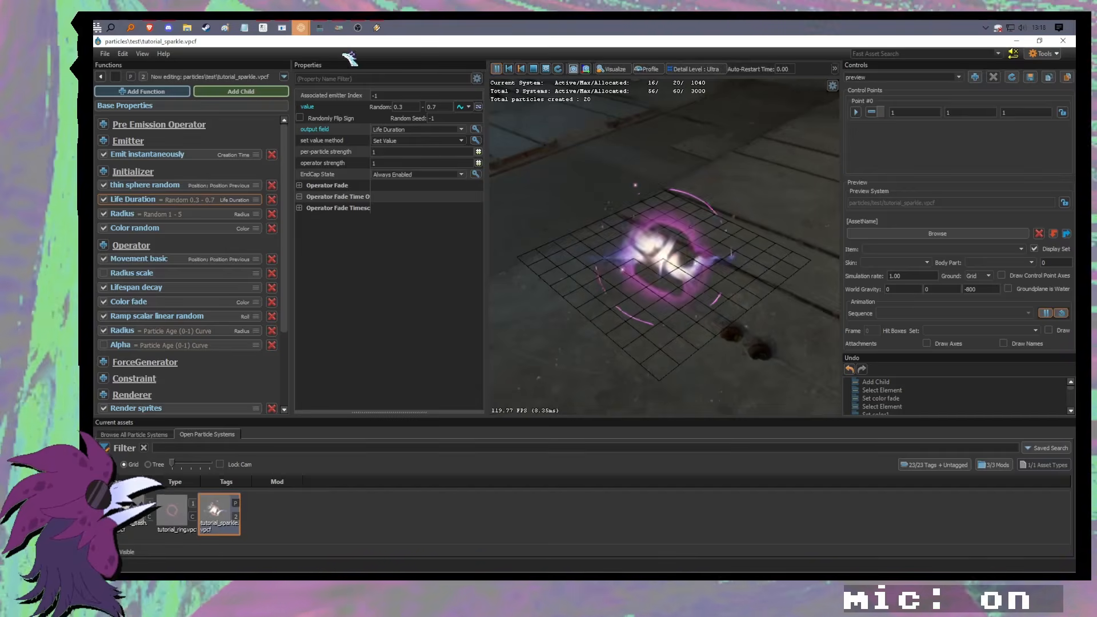
Step: Switch to the Asset Browser and find and preview doorman_muzzle_flash among the doorman particles
mouse_move(301, 27)
click(343, 81)
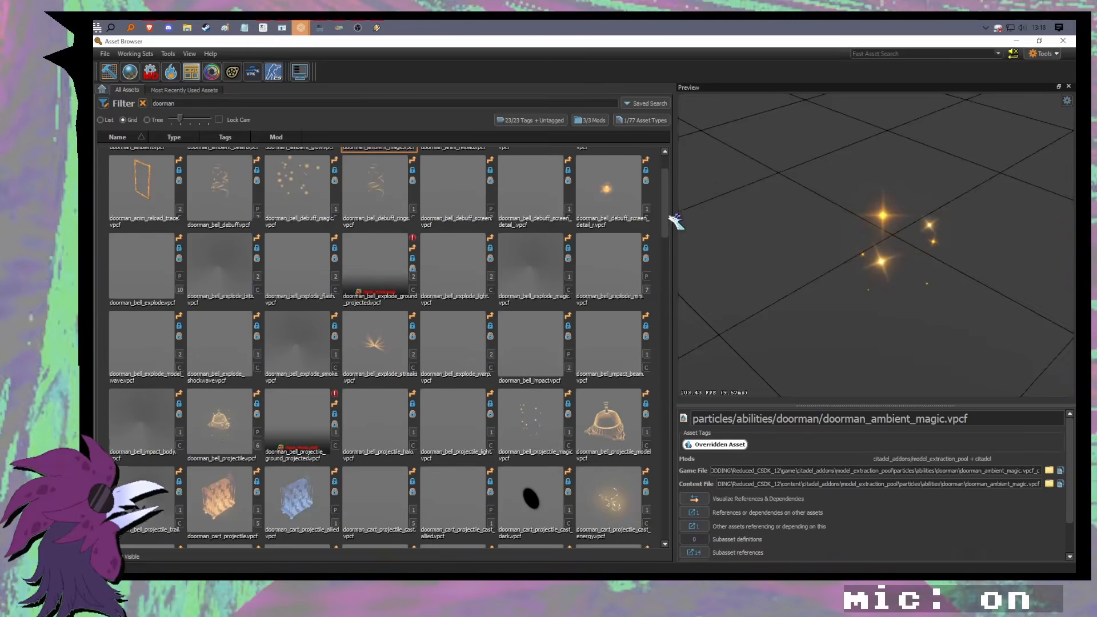
scroll(672, 395, down, 10)
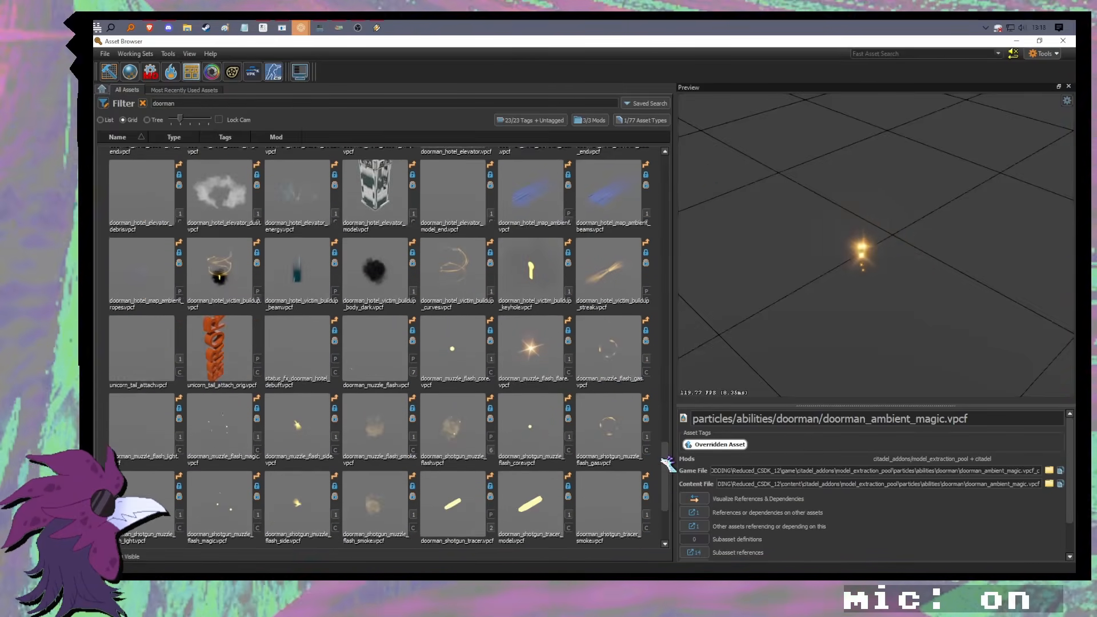
scroll(668, 463, down, 3)
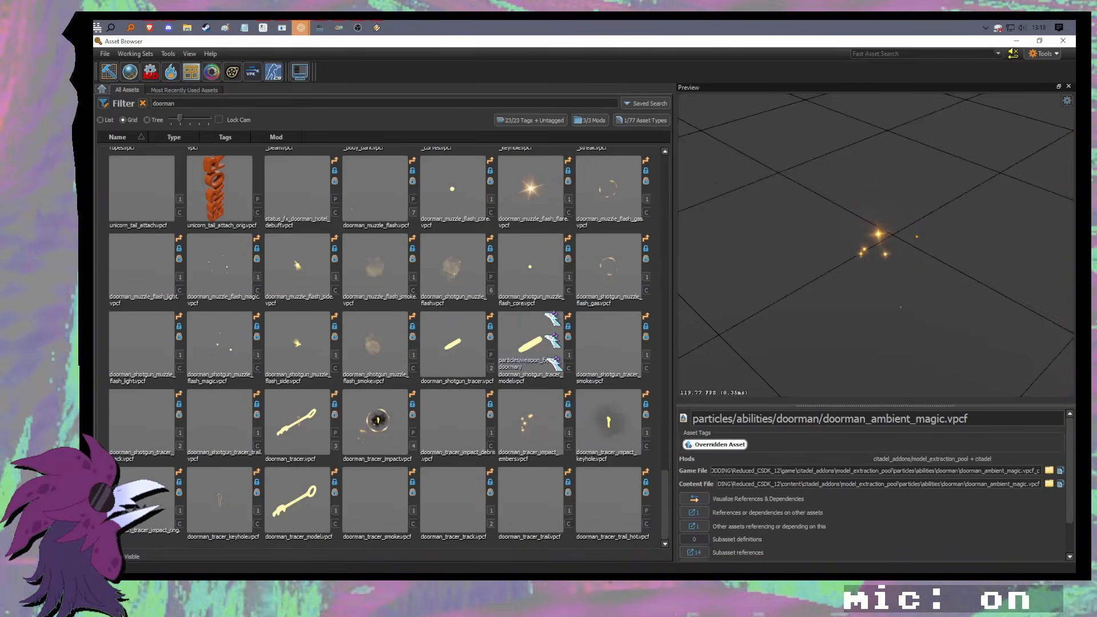
click(371, 188)
scroll(411, 274, up, 1)
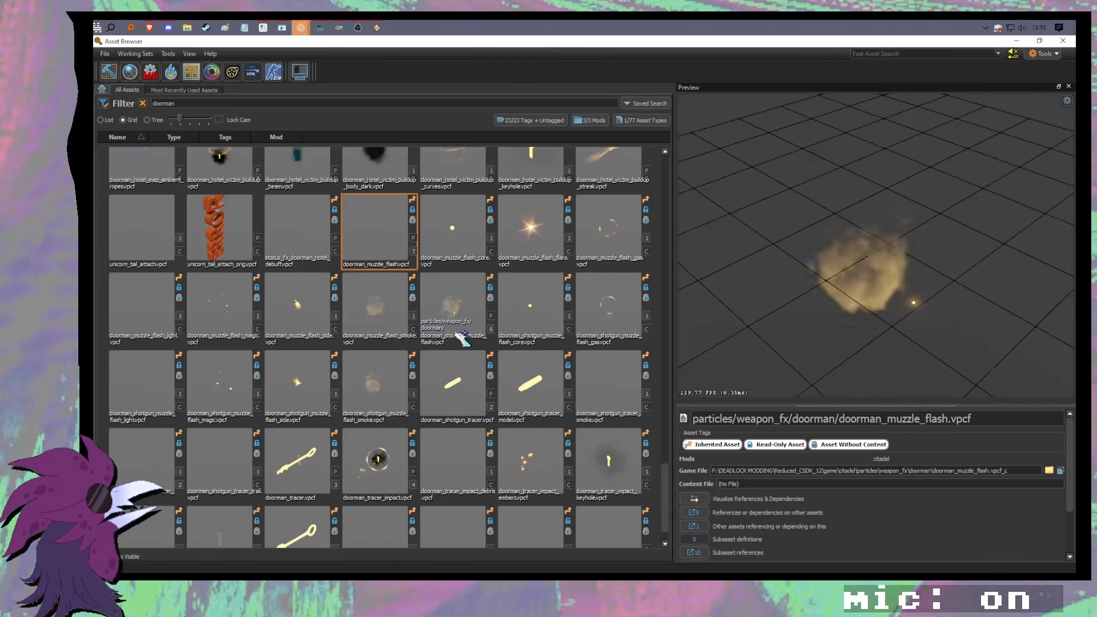
scroll(461, 377, up, 1)
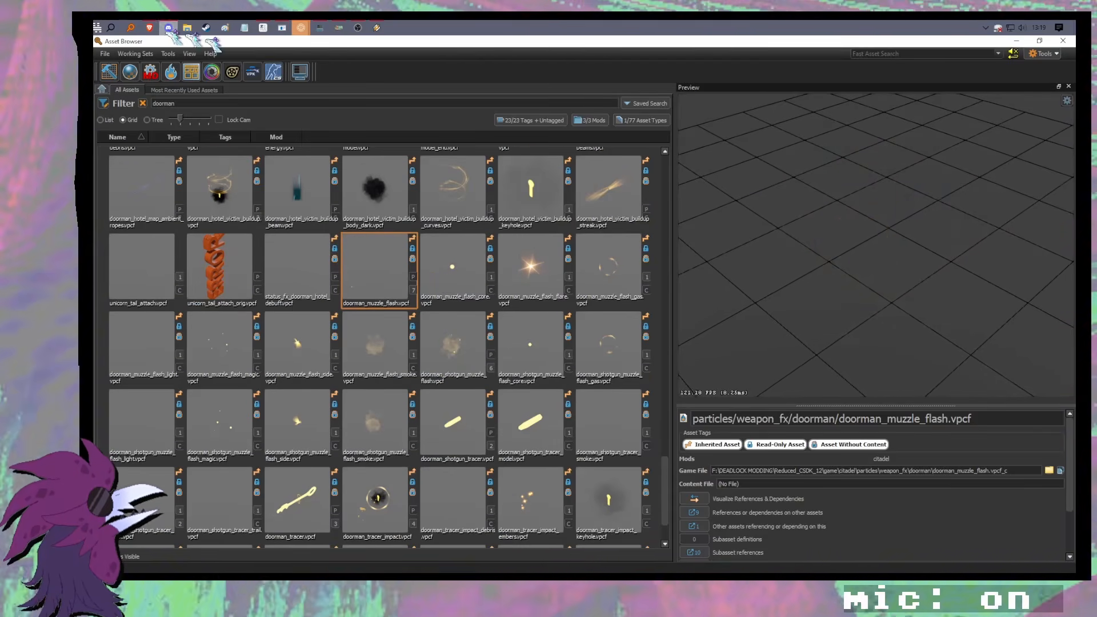
Step: Launch Source 2 Viewer and open Deadlock's game/citadel/pak01_dir.vpk package
click(97, 28)
click(162, 103)
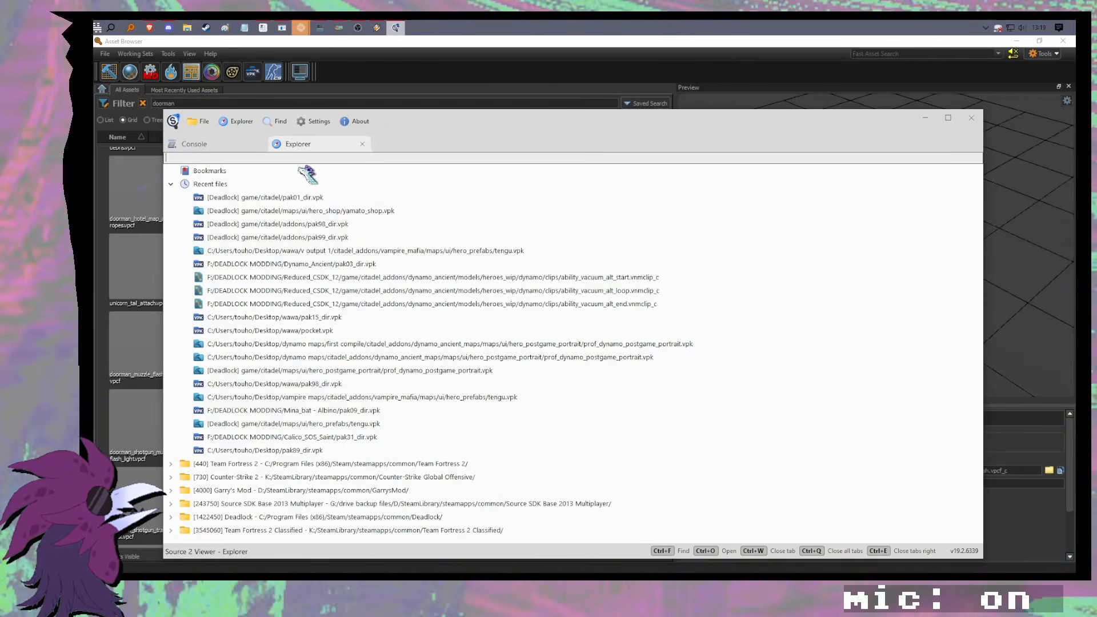
double_click(306, 198)
drag(547, 125, 589, 85)
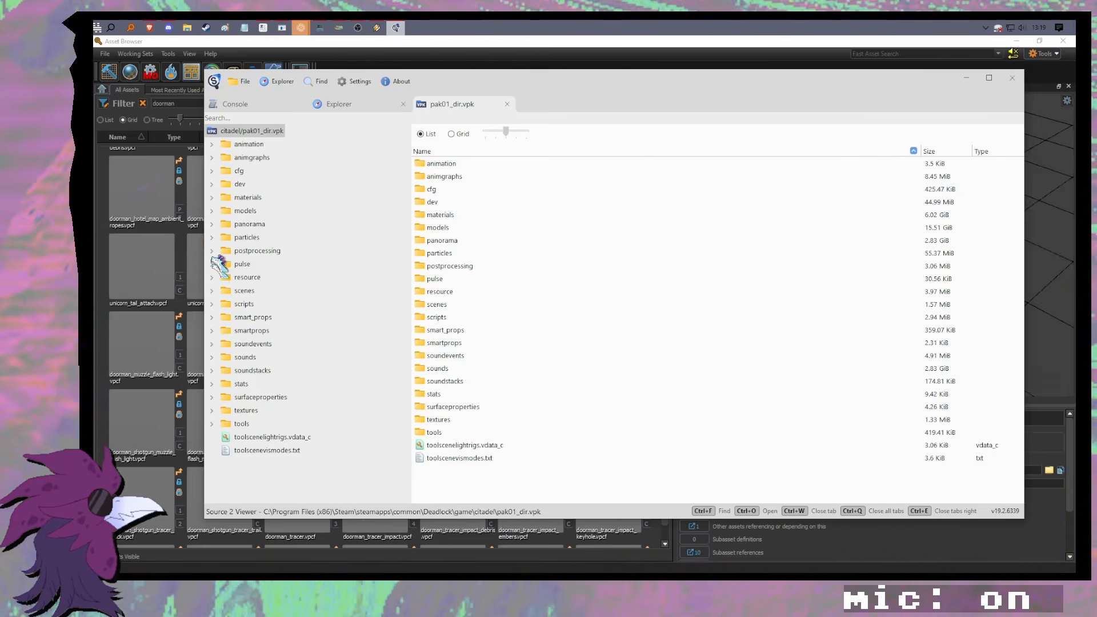
Step: Expand the package tree to the particles/weapon_fx/doorman folder
click(211, 237)
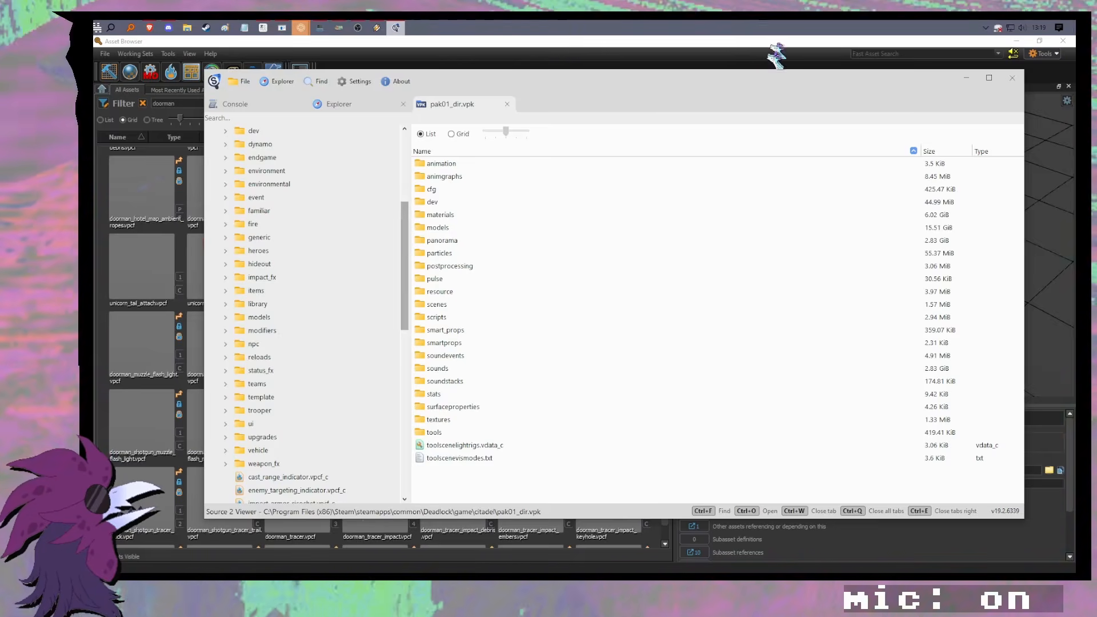
drag(756, 87, 719, 86)
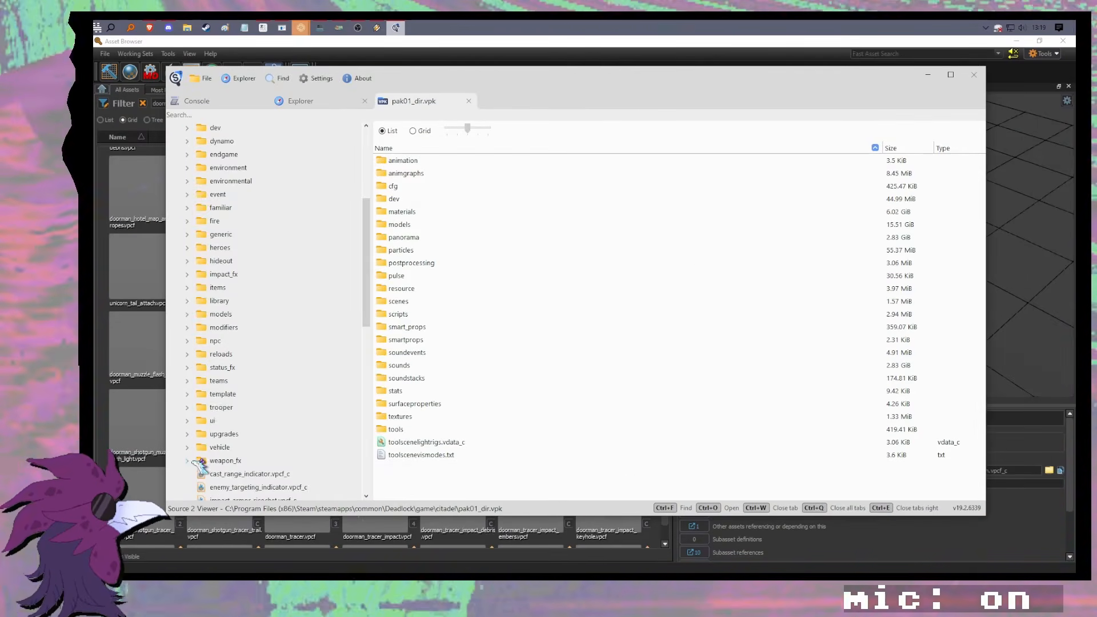
click(200, 462)
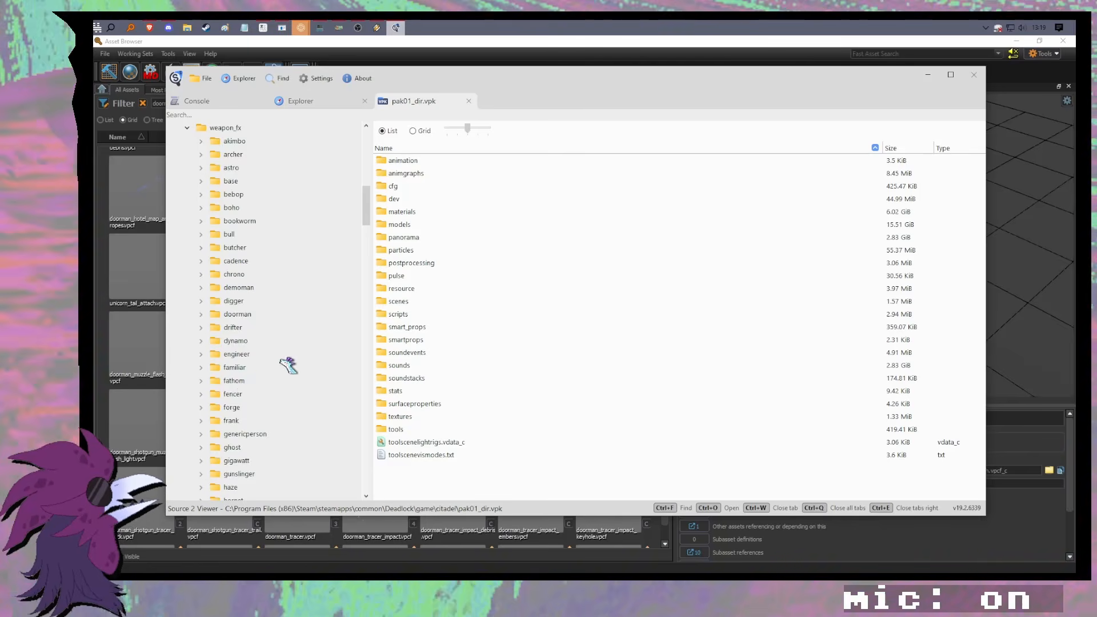
scroll(288, 366, down, 7)
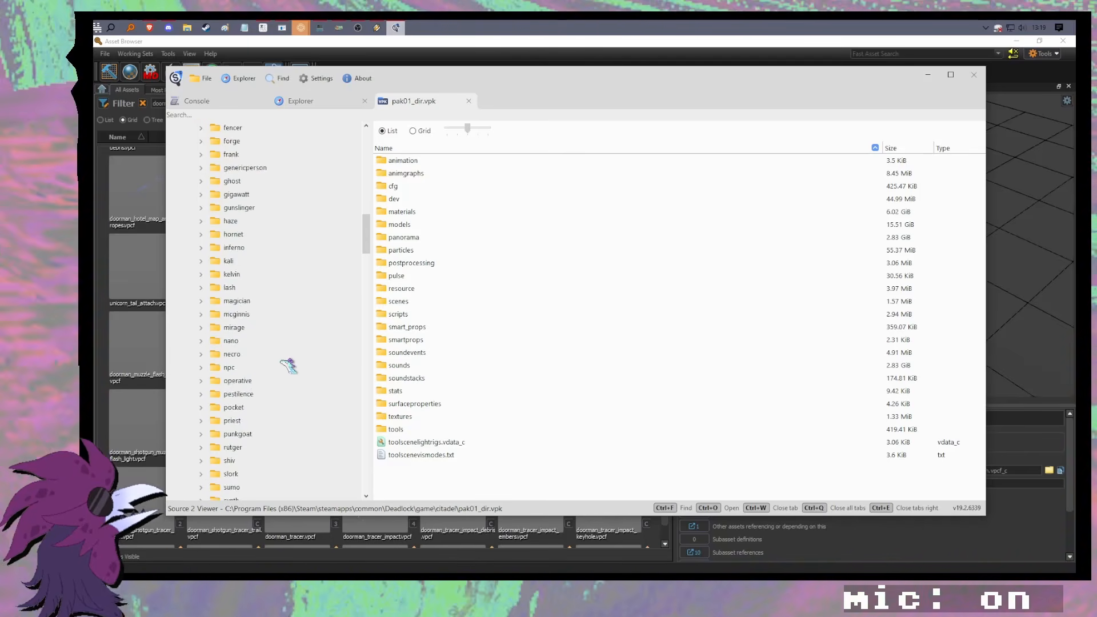
scroll(289, 365, up, 5)
click(202, 248)
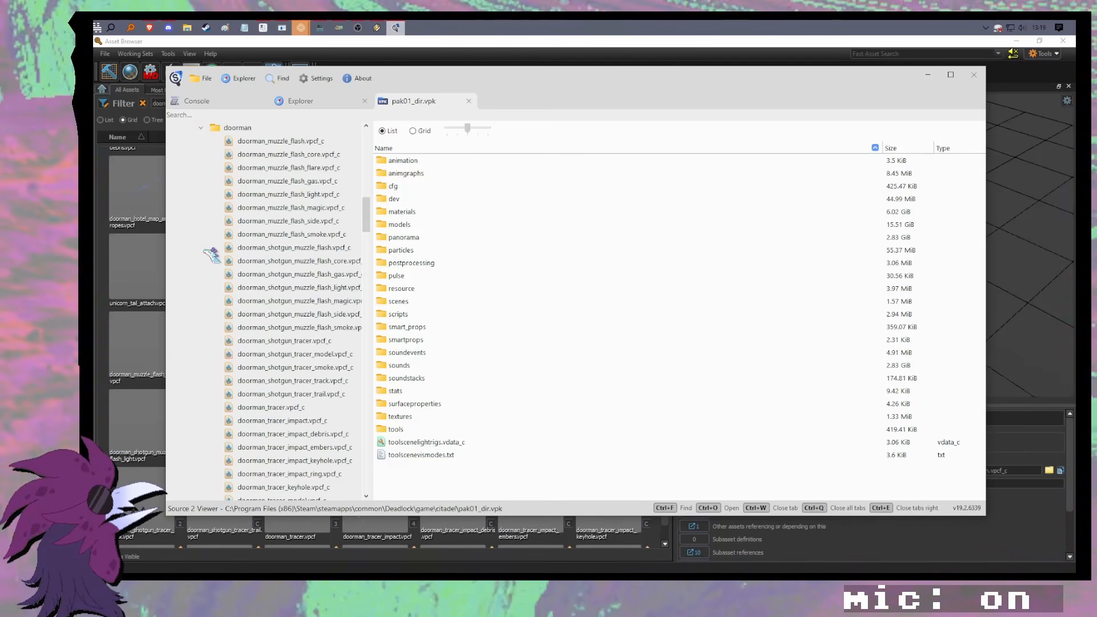
mouse_move(582, 82)
mouse_down()
mouse_move(333, 91)
mouse_move(244, 110)
mouse_move(576, 100)
mouse_up()
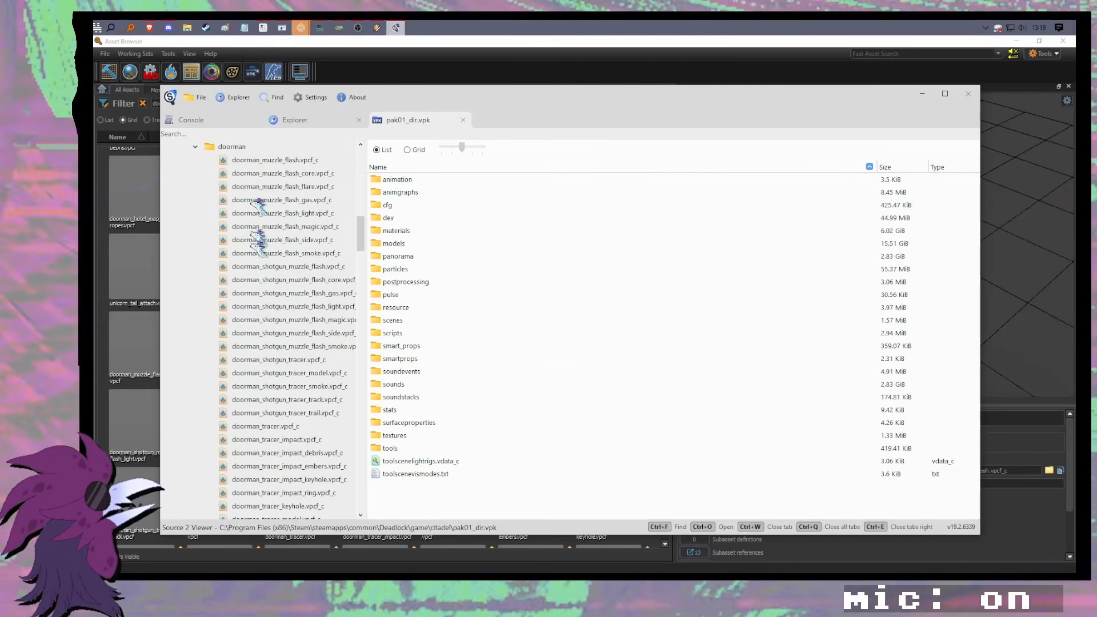
Step: Start exporting doorman_muzzle_flash.vpcf_c as a vpcf file and browse to Reduced_CSDK_12/content/citadel_addons/model_extraction_pool/particles as the destination
scroll(259, 228, up, 2)
right_click(274, 227)
click(330, 254)
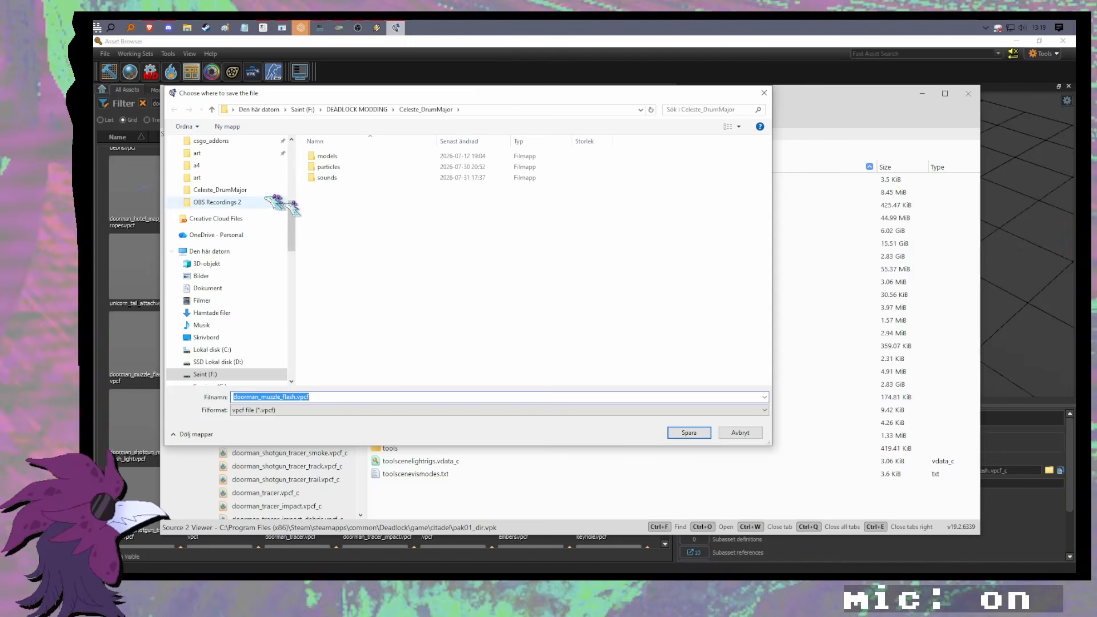
scroll(275, 200, up, 2)
click(268, 177)
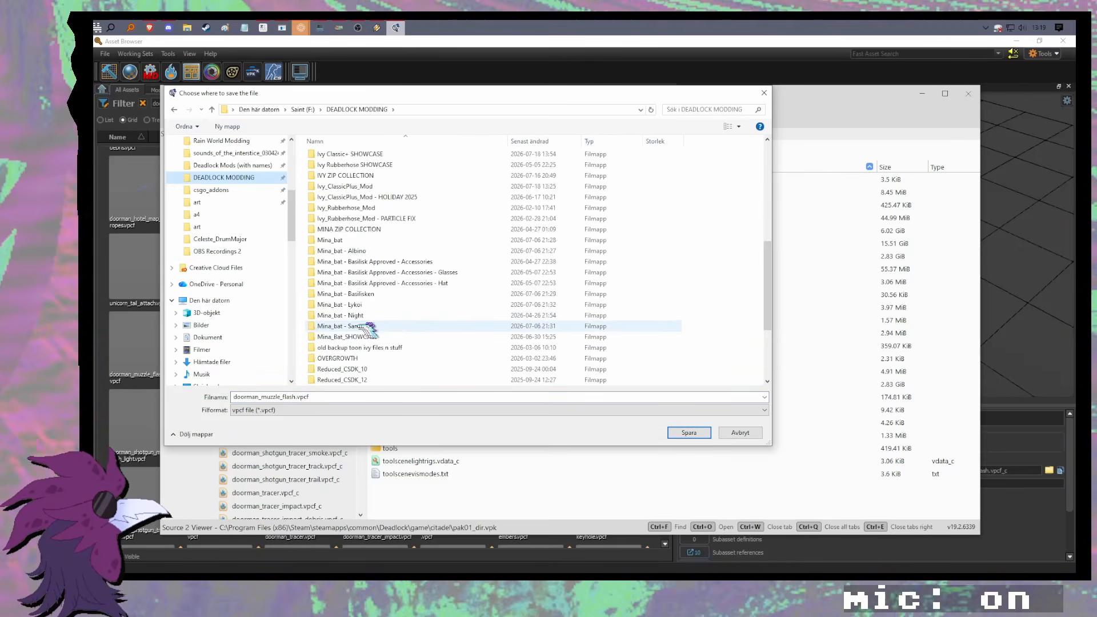
scroll(368, 329, down, 2)
double_click(379, 313)
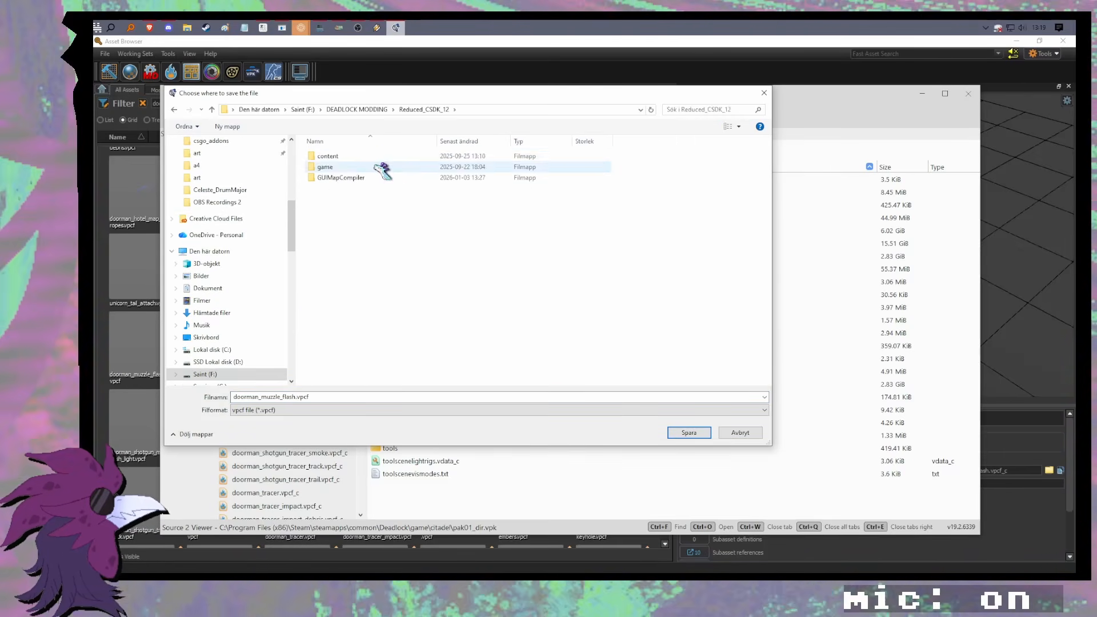
double_click(366, 158)
double_click(363, 187)
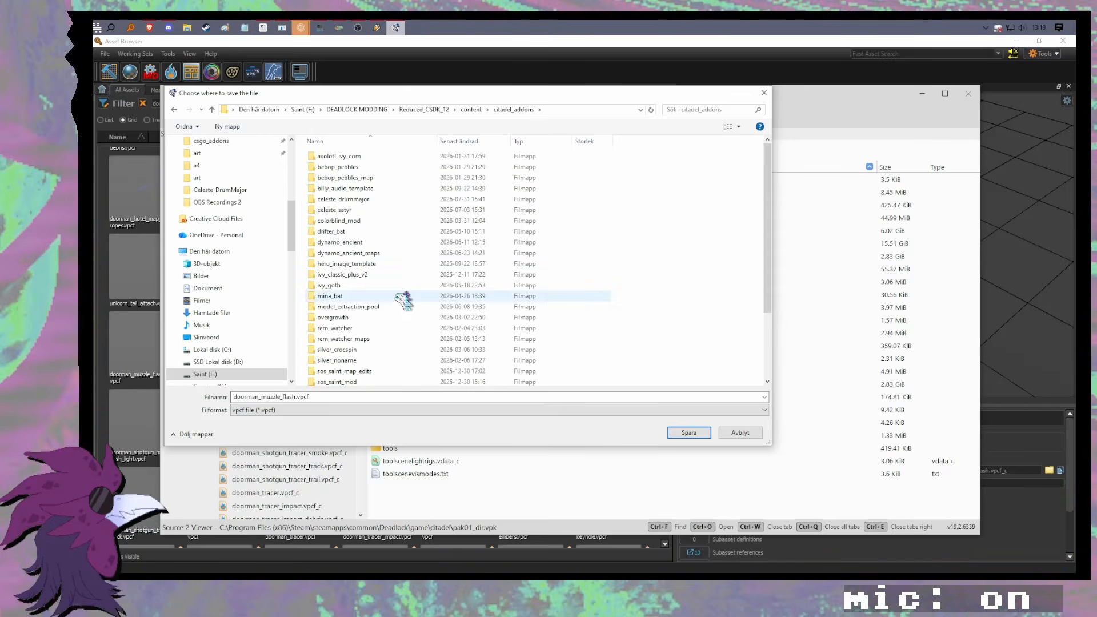
double_click(379, 307)
double_click(381, 179)
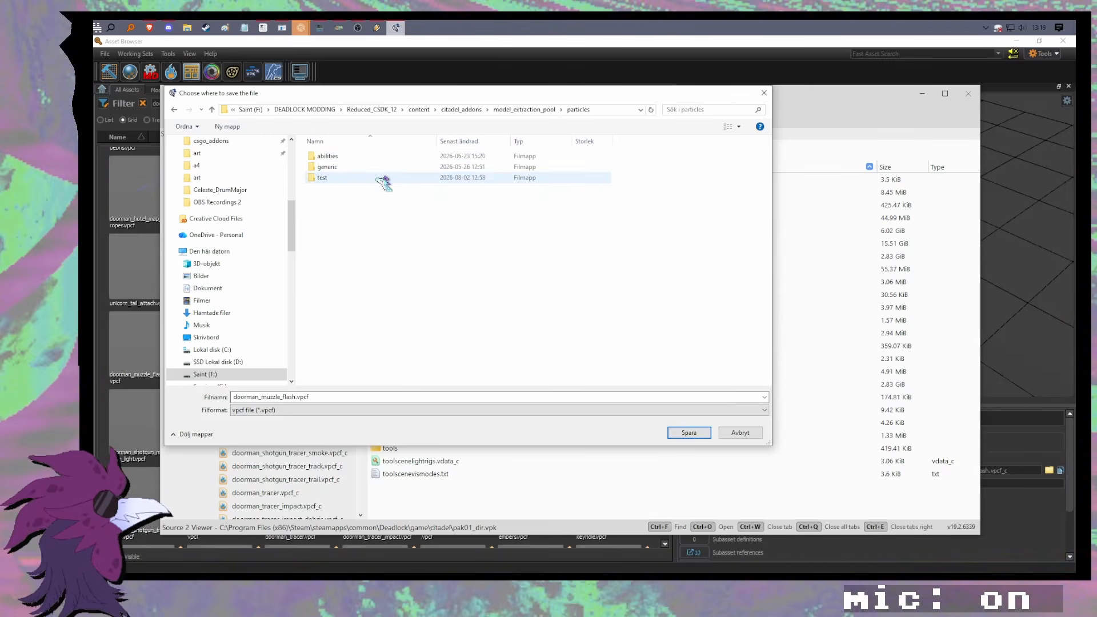
Step: Create a weapon_fx folder inside the addon's particles folder and open it
right_click(317, 217)
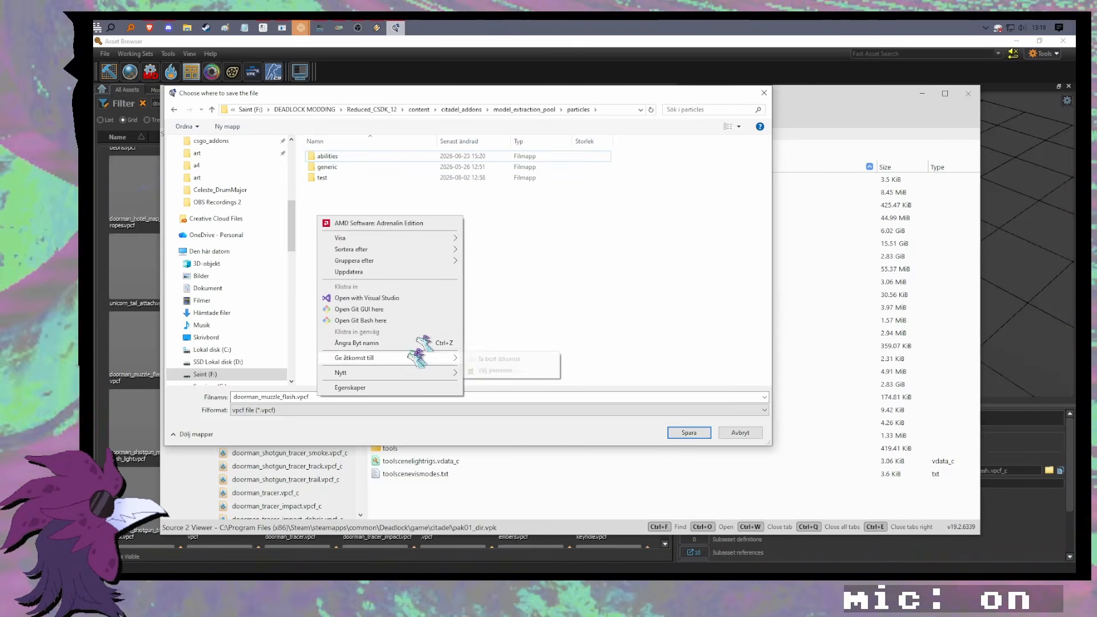
mouse_move(440, 373)
click(512, 375)
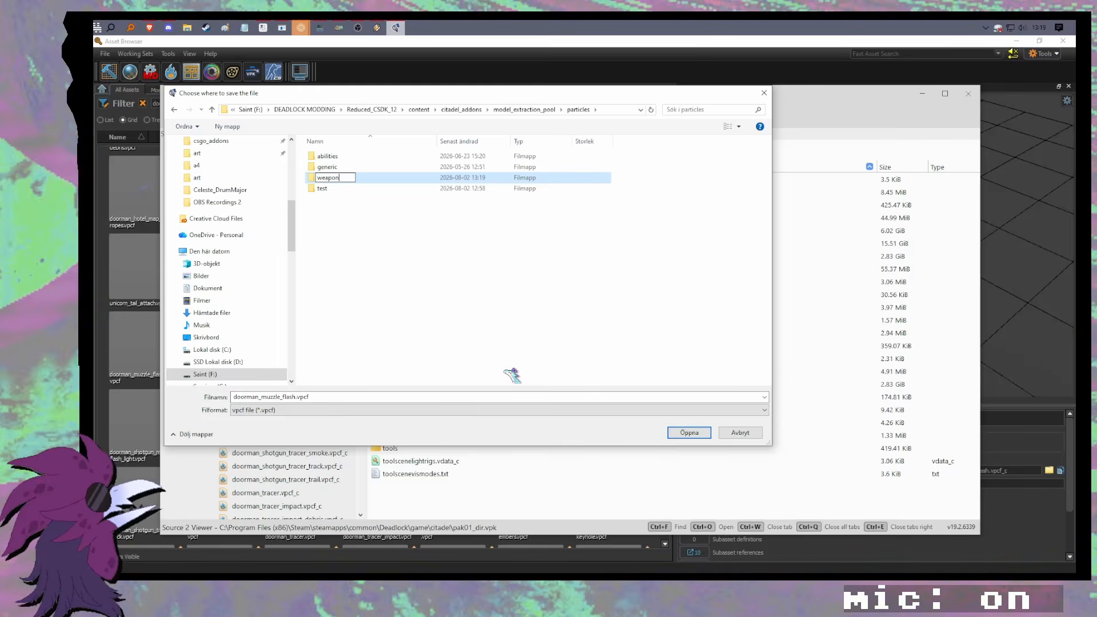
text(weapon_fx)
key(Return)
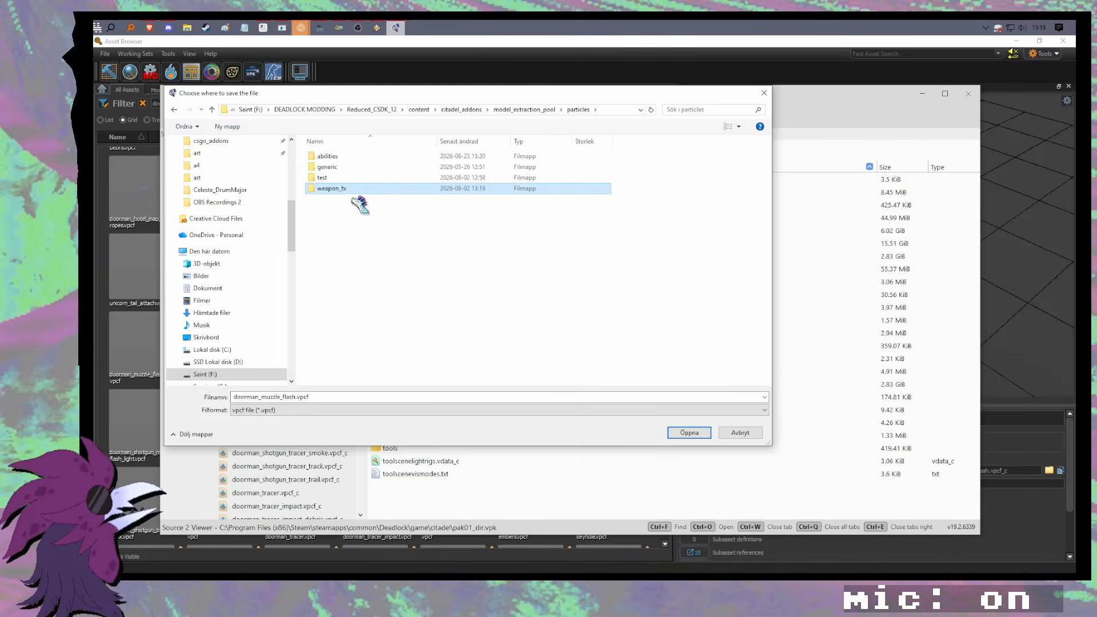
double_click(343, 188)
Step: Create a doorman folder inside weapon_fx and save doorman_muzzle_flash.vpcf in it
drag(467, 97, 510, 94)
right_click(463, 217)
mouse_move(537, 370)
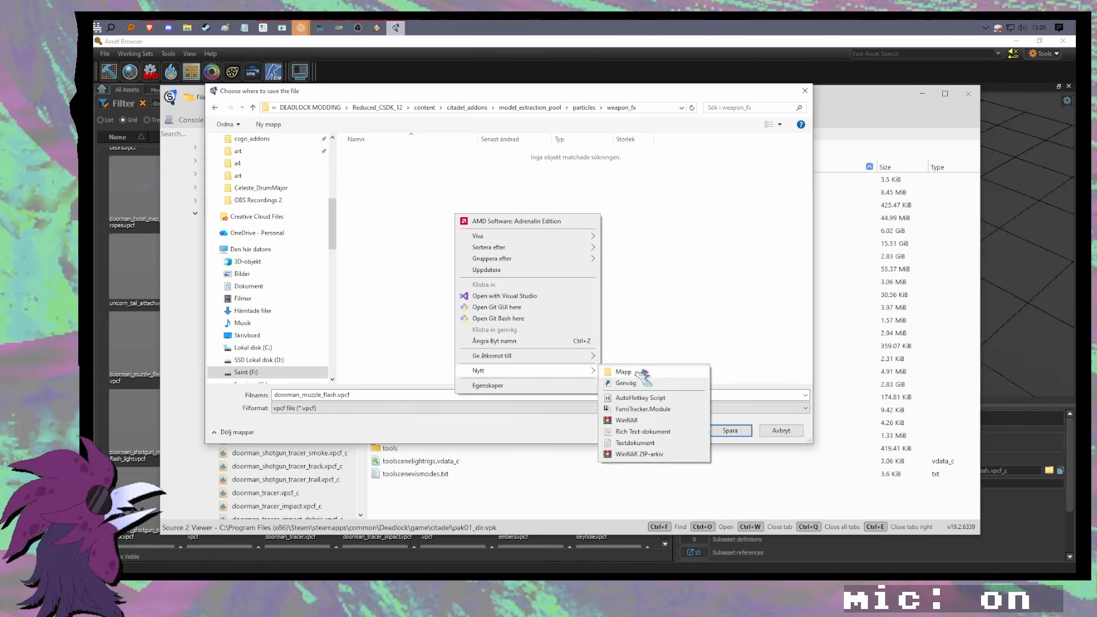
click(643, 378)
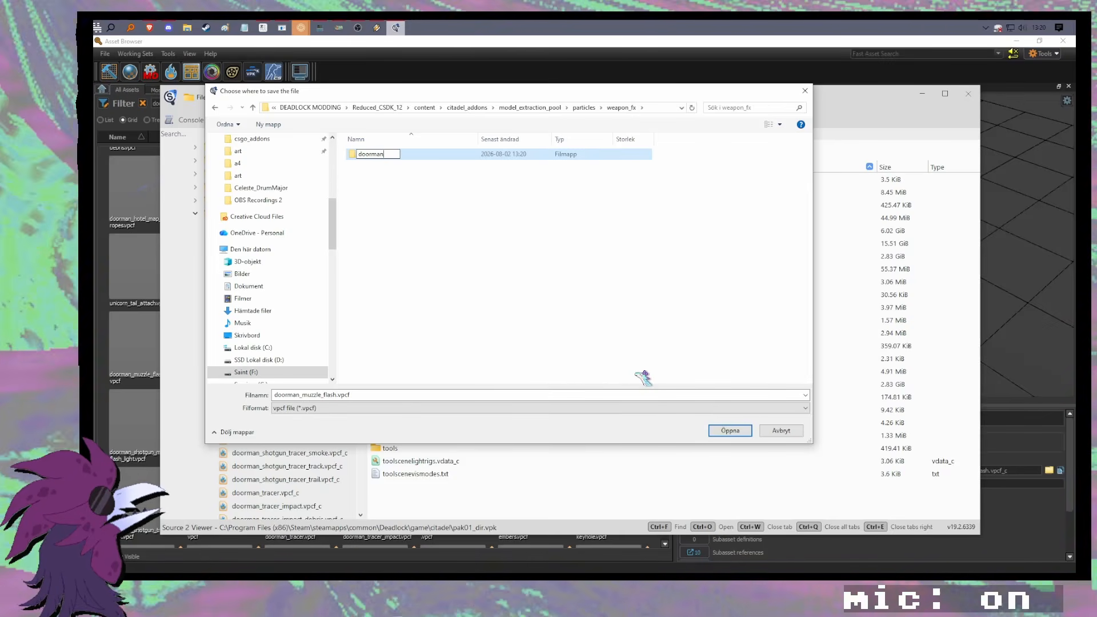
double_click(389, 154)
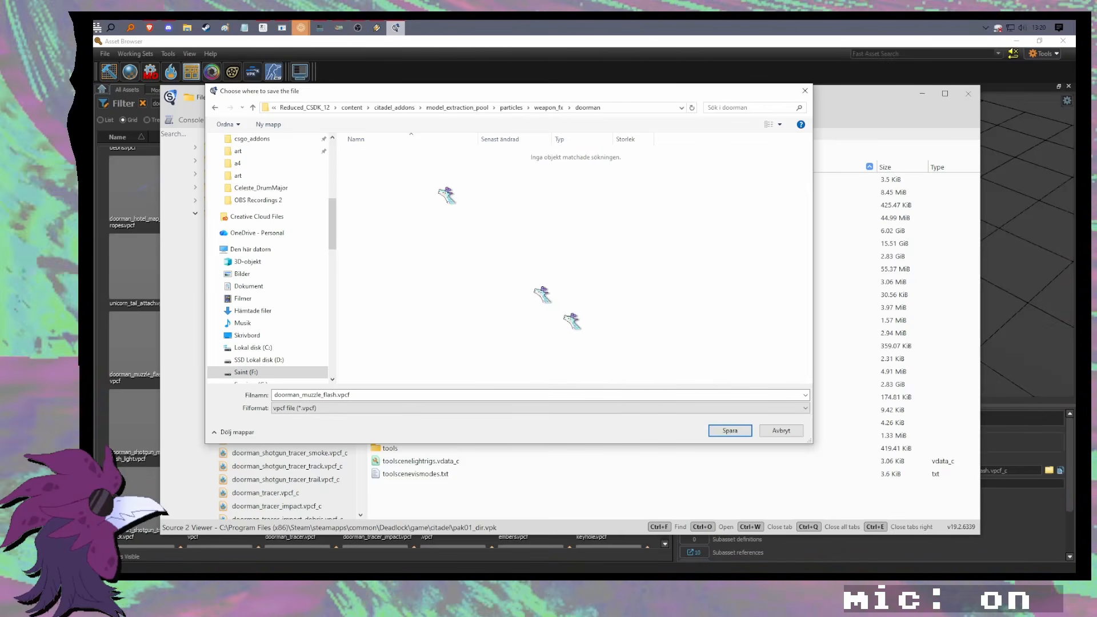
click(751, 429)
click(784, 433)
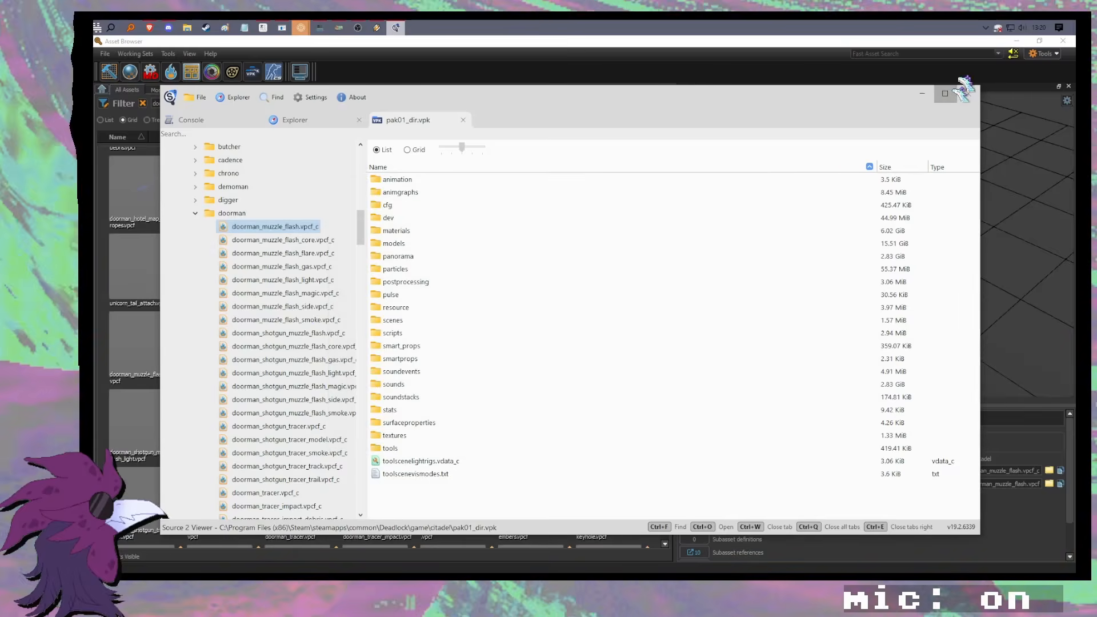
Step: Return to the Asset Browser, open doorman_muzzle_flash in the particle editor and examine it up close on the doorman model
click(923, 94)
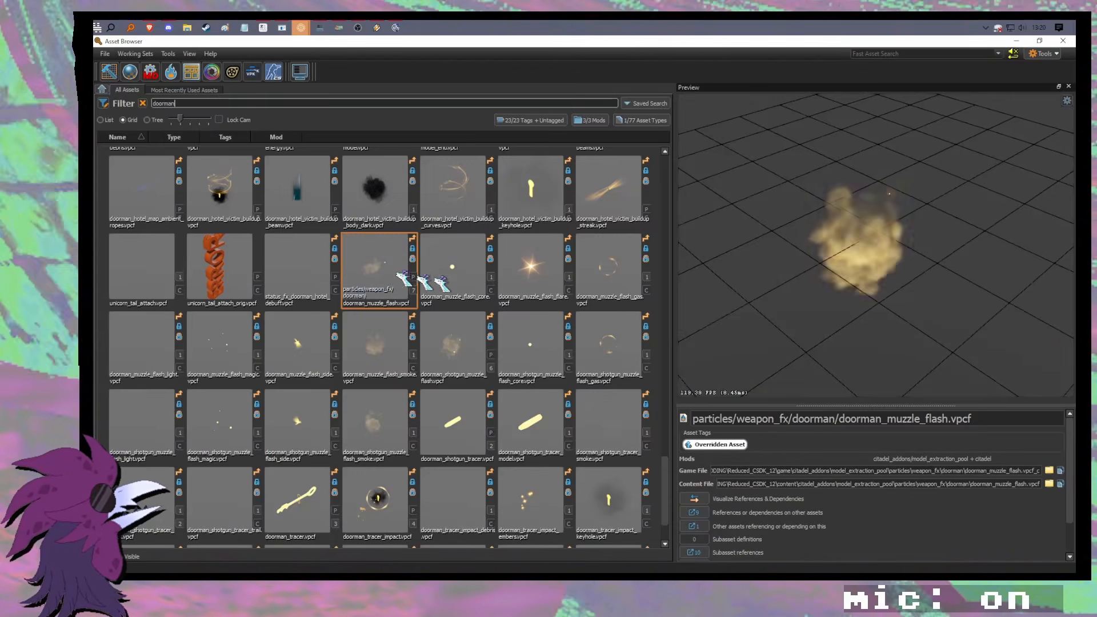
double_click(380, 272)
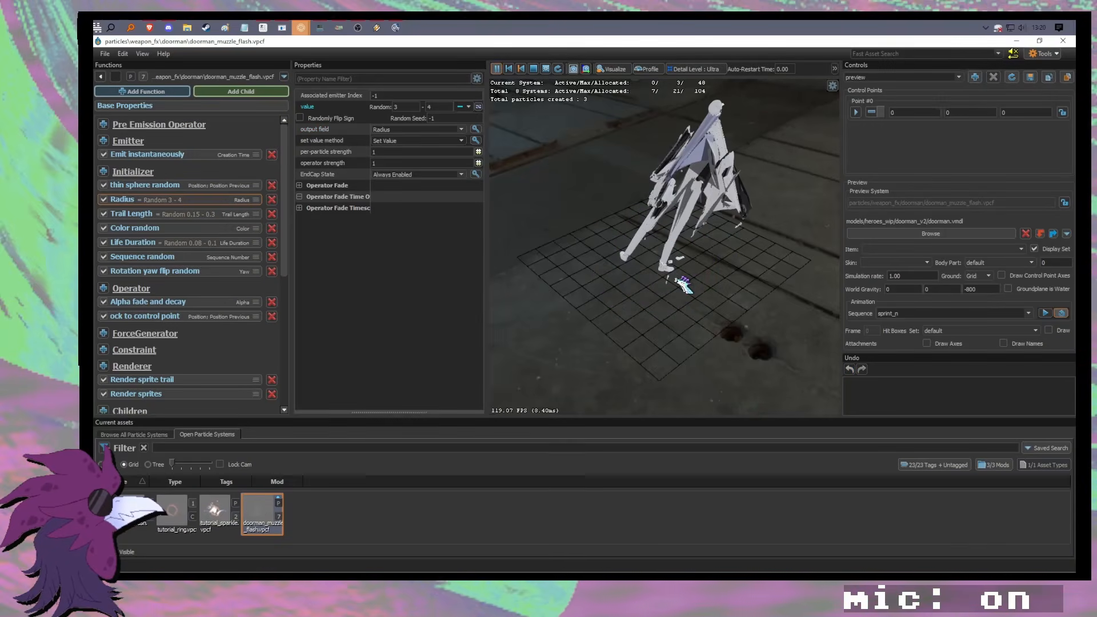
key(w)
scroll(681, 278, up, 3)
drag(680, 278, 721, 232)
key(w)
key(w)
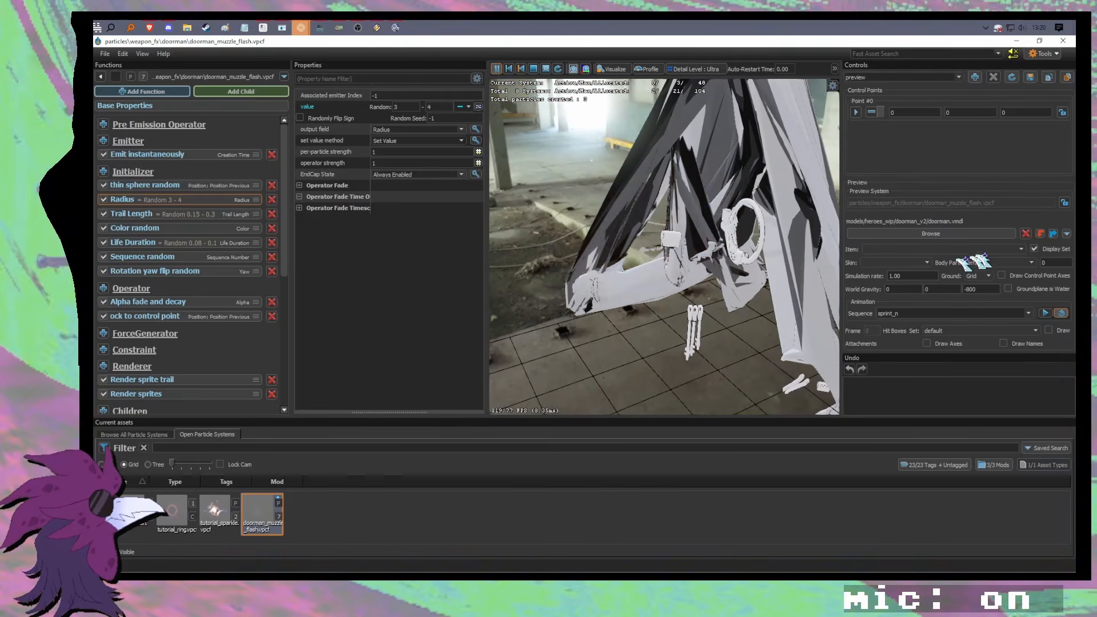
key(w)
drag(774, 307, 814, 280)
key(w)
key(w)
key(w)
drag(664, 247, 669, 271)
key(s)
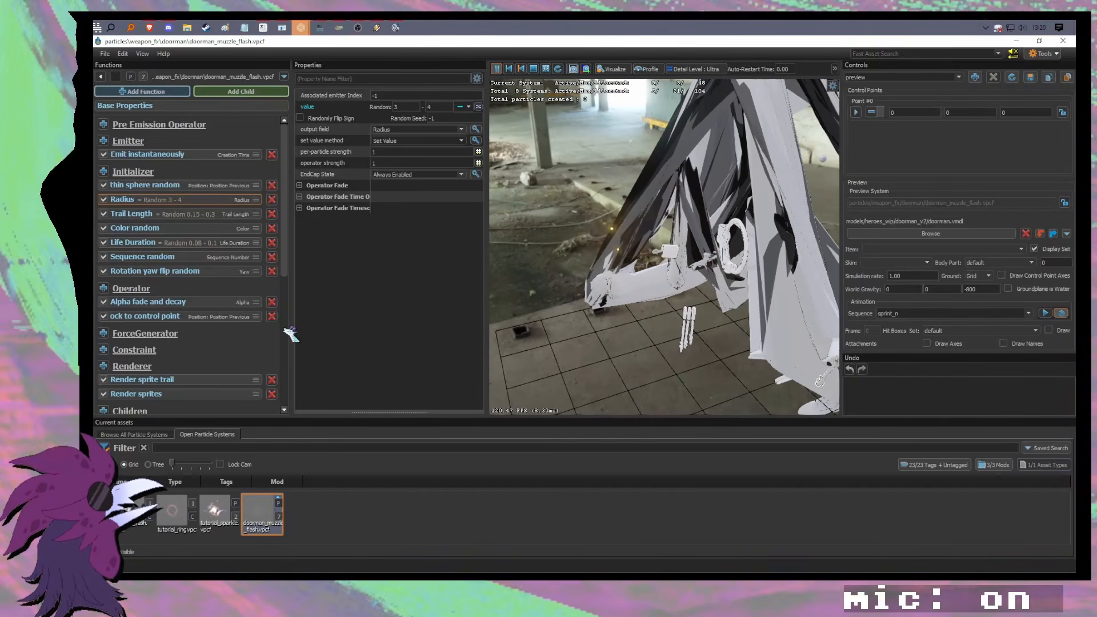
Step: Look through the muzzle flash's child particles and return to the tutorial_sparkle particle
scroll(251, 338, down, 5)
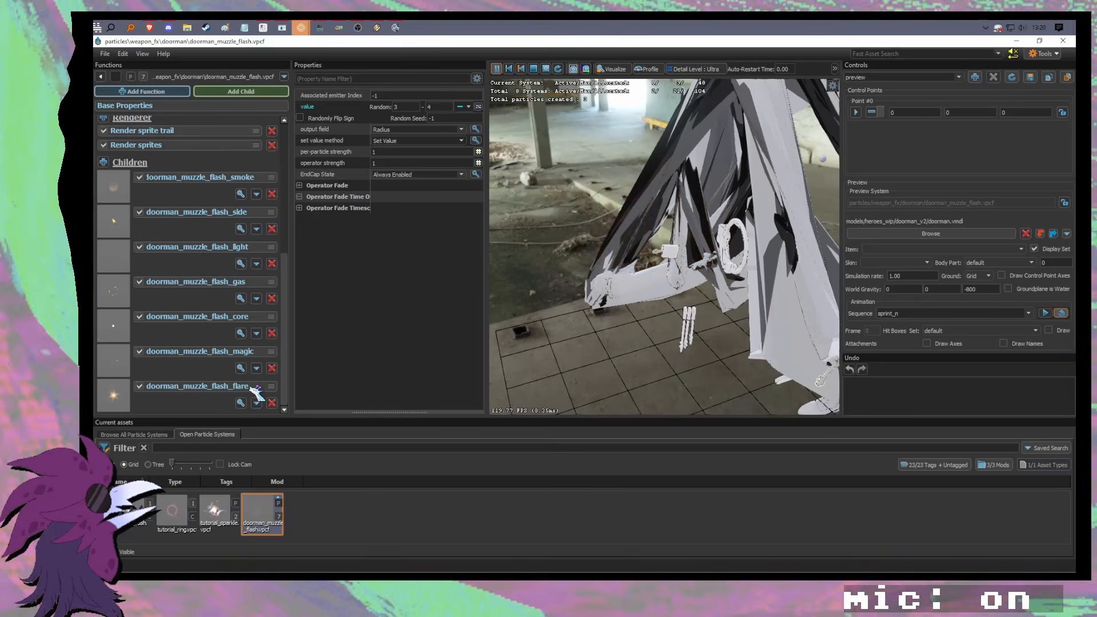
double_click(227, 512)
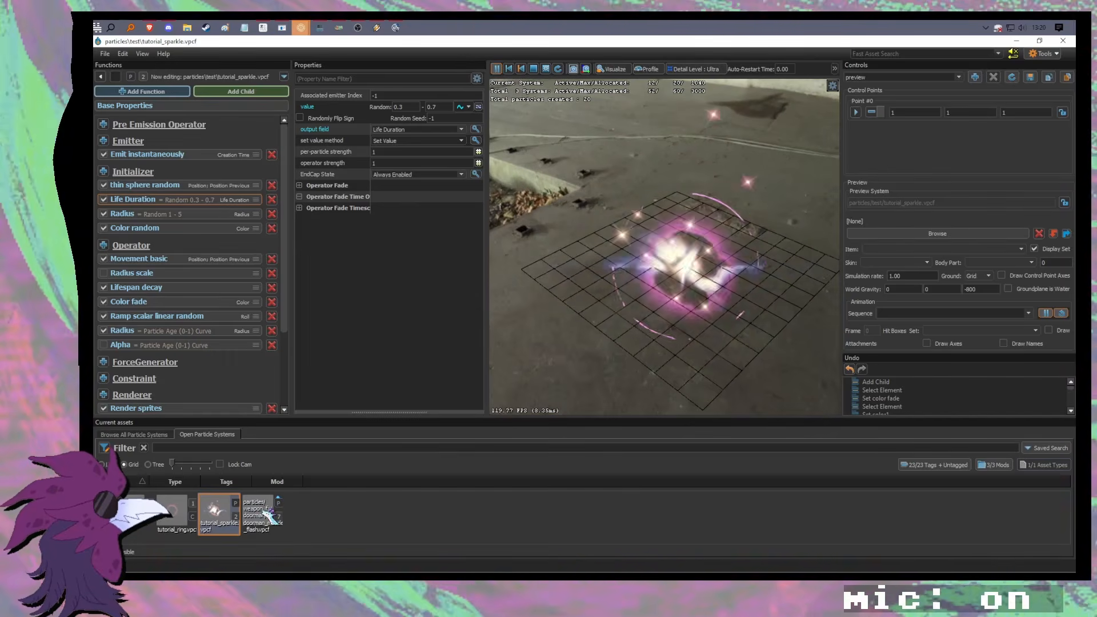
Step: Open doorman_muzzle_flash and add tutorial_sparkle as a child particle, accepting the parent/child directory mismatch
double_click(264, 514)
scroll(229, 343, down, 5)
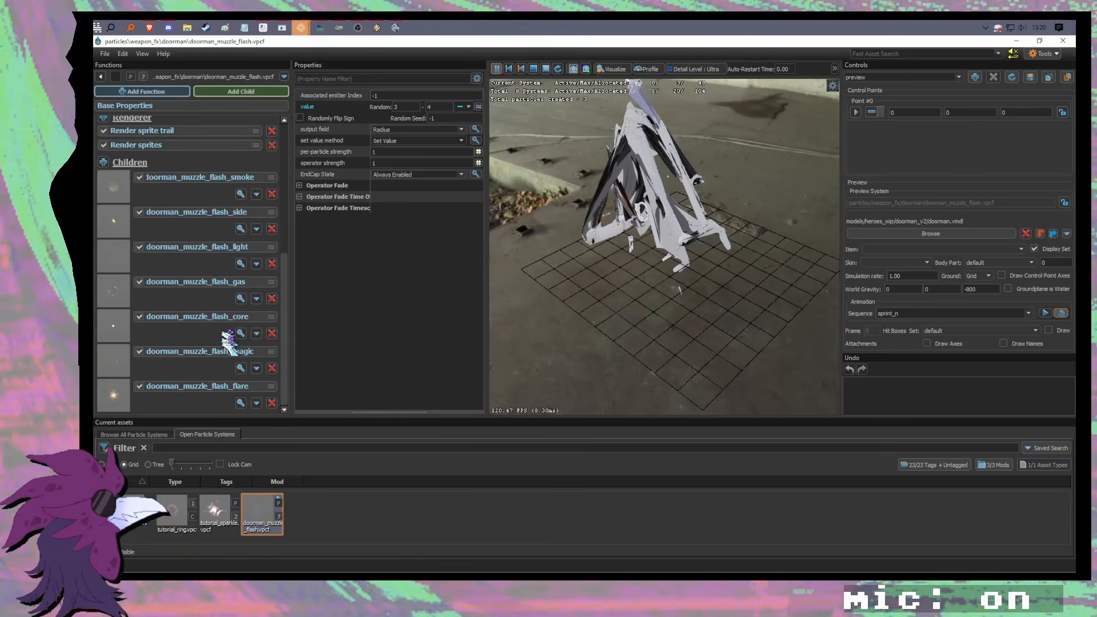
click(107, 161)
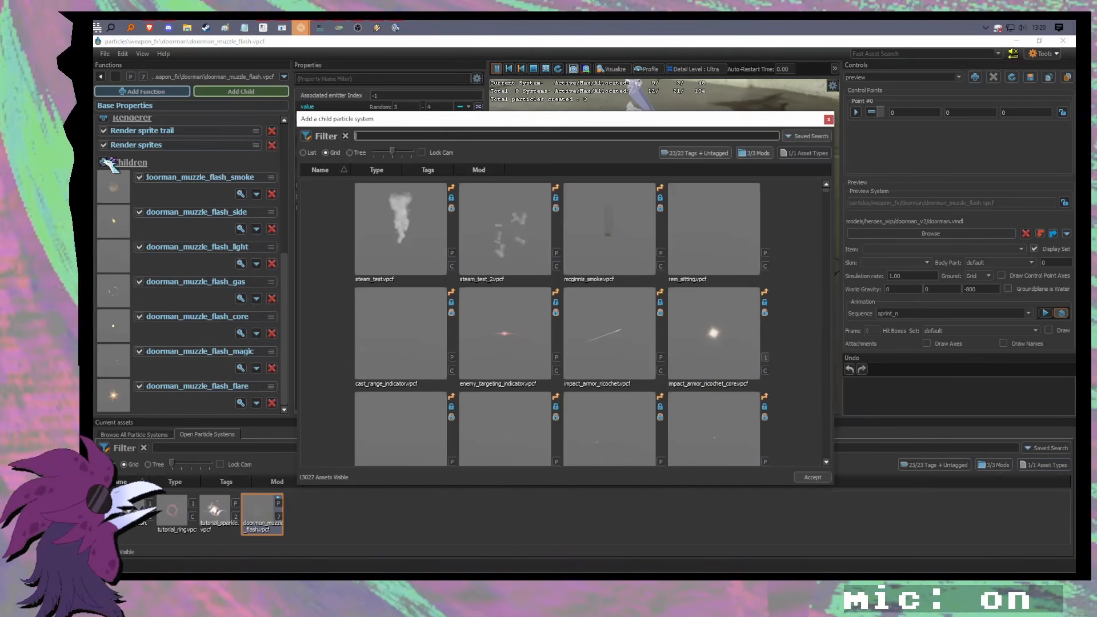
text(tutorial_spark)
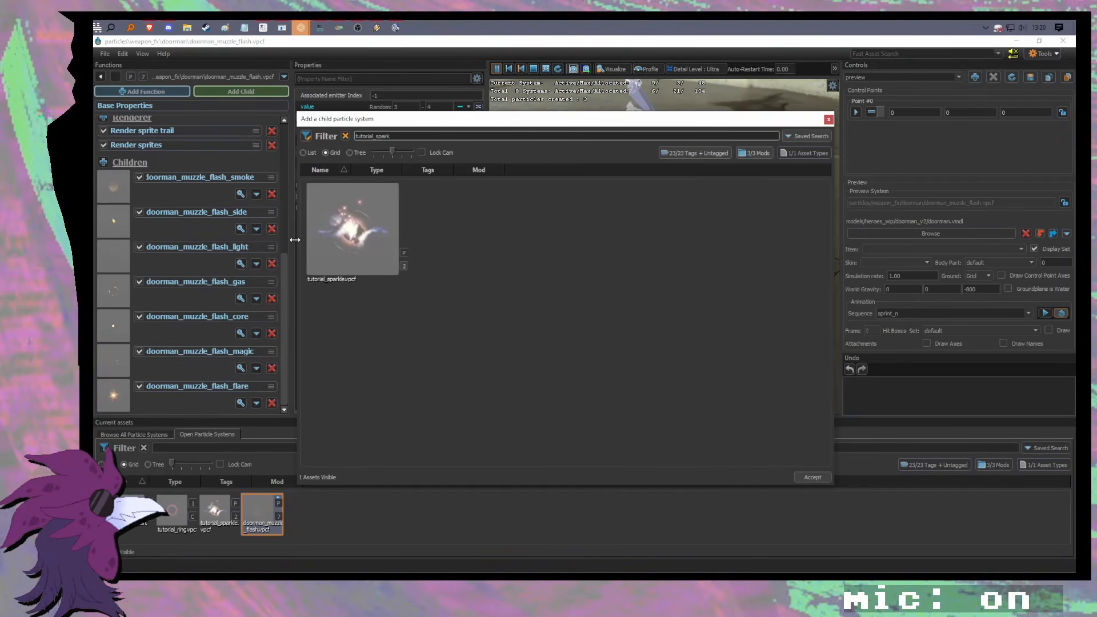
double_click(373, 238)
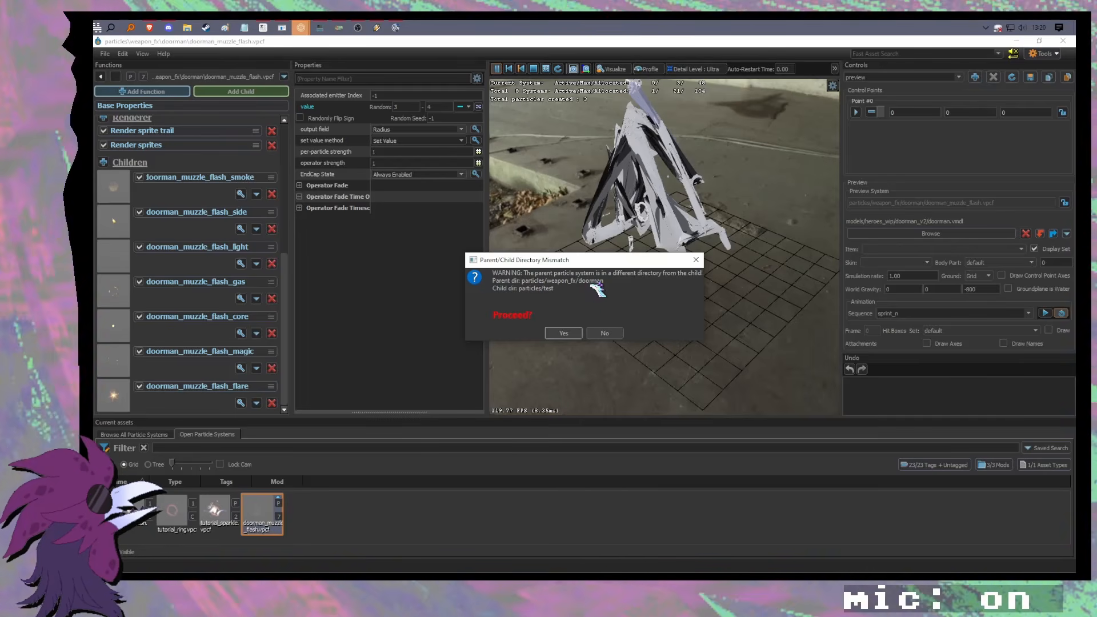
click(562, 334)
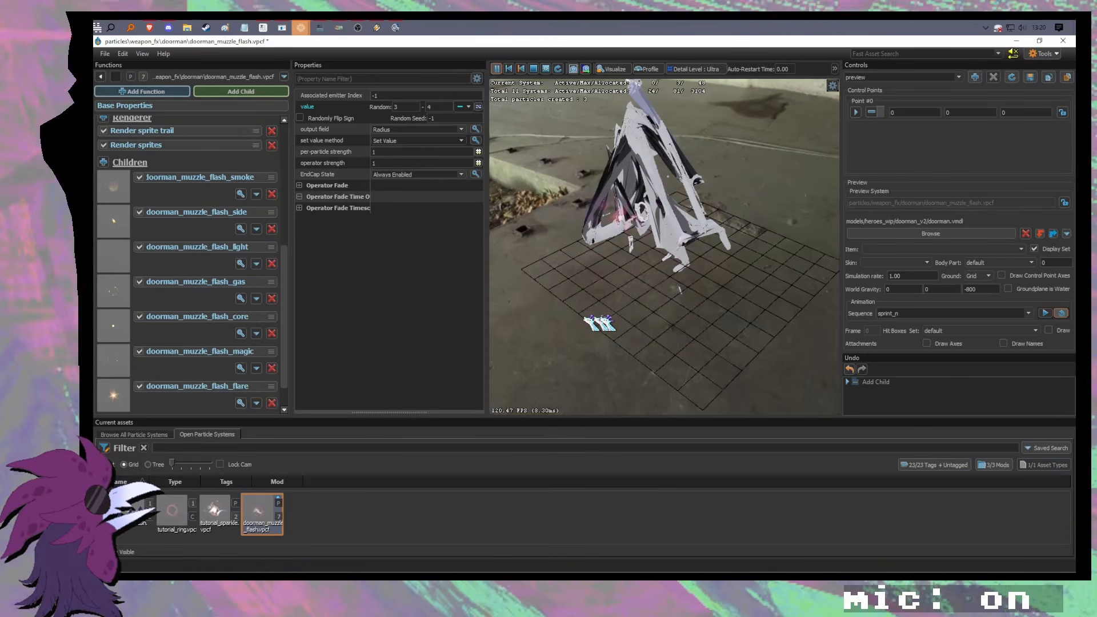
Step: Disable the muzzle flash's original smoke, side, light, gas, core, magic and flare children, keeping tutorial_sparkle enabled
key(w)
mouse_move(664, 247)
mouse_down()
mouse_move(623, 237)
mouse_move(611, 246)
mouse_move(657, 229)
mouse_move(657, 243)
mouse_move(617, 240)
mouse_move(634, 234)
mouse_move(676, 252)
mouse_up()
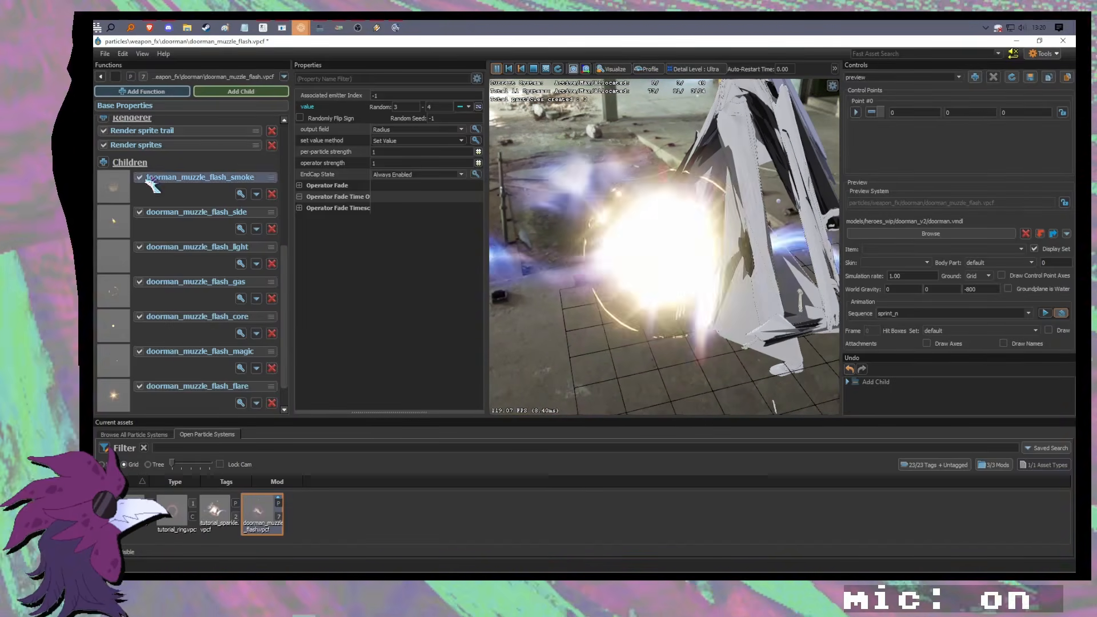
click(140, 177)
click(139, 212)
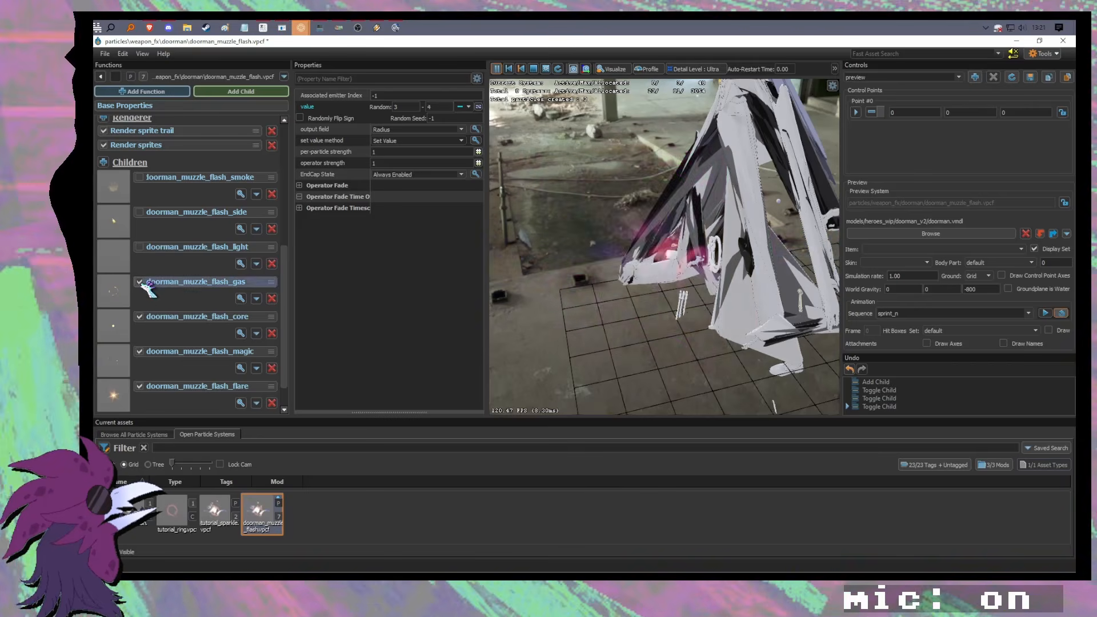
click(139, 282)
click(139, 316)
click(140, 351)
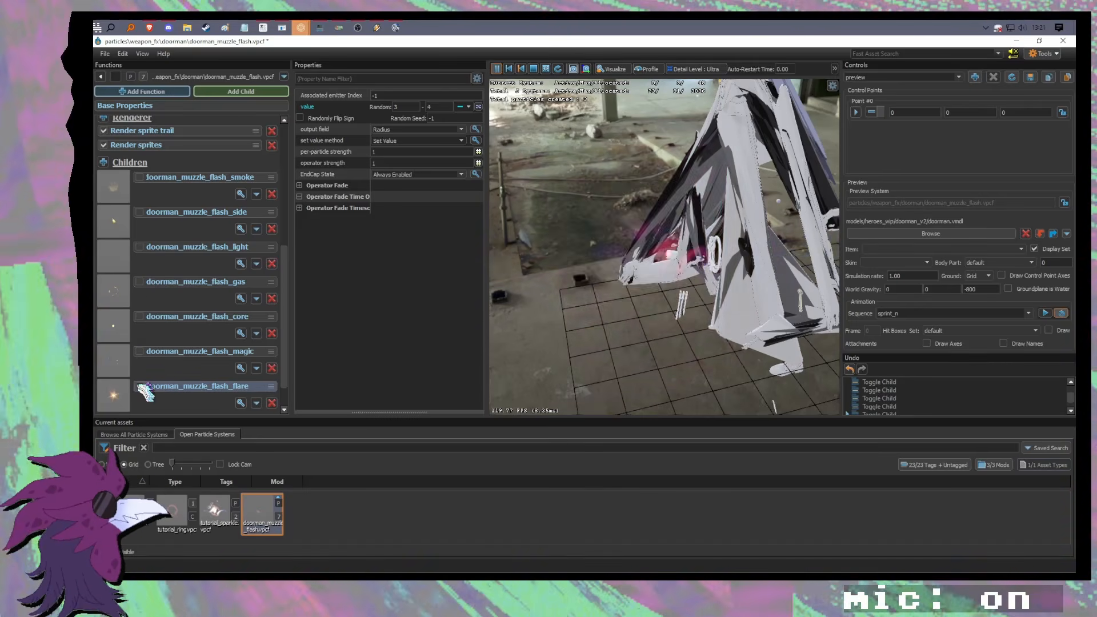
Step: Undo the trial changes to the muzzle flash's own Radius range
scroll(204, 361, up, 5)
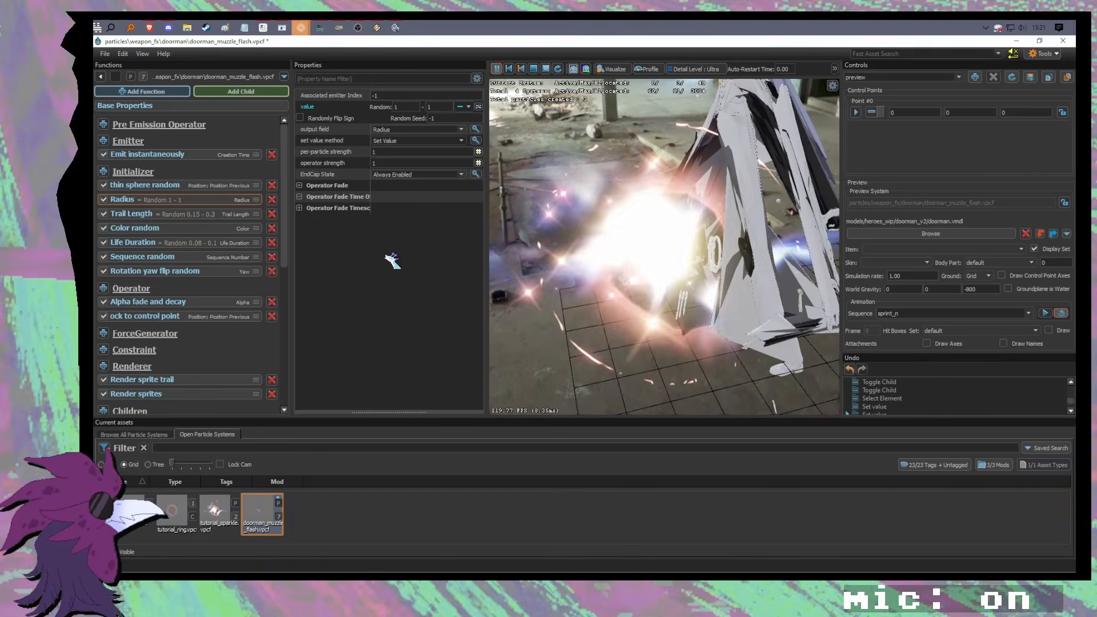
key(ctrl+z)
key(ctrl+z)
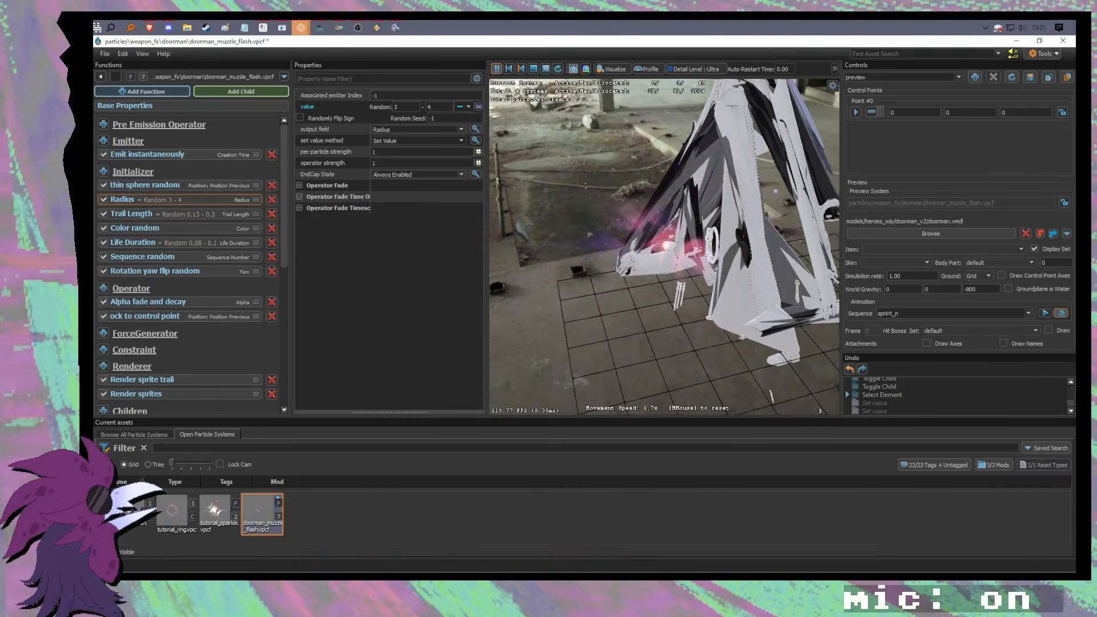
Step: Open the tutorial_sparkle child and set its Radius initializer to a random range of 0.3 to 1
scroll(260, 326, down, 5)
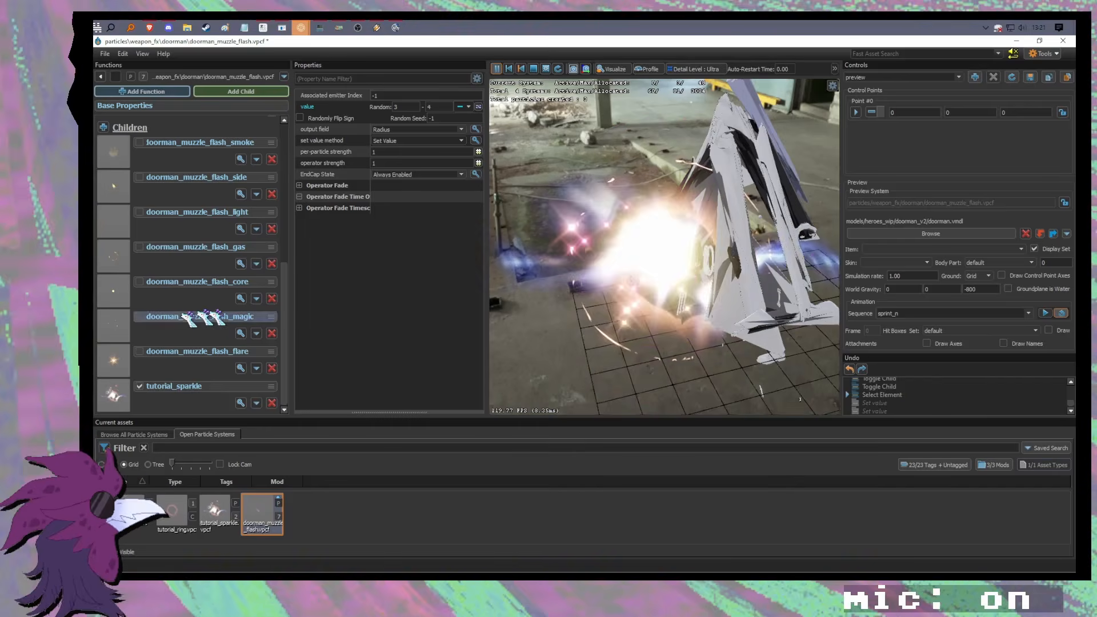
double_click(112, 392)
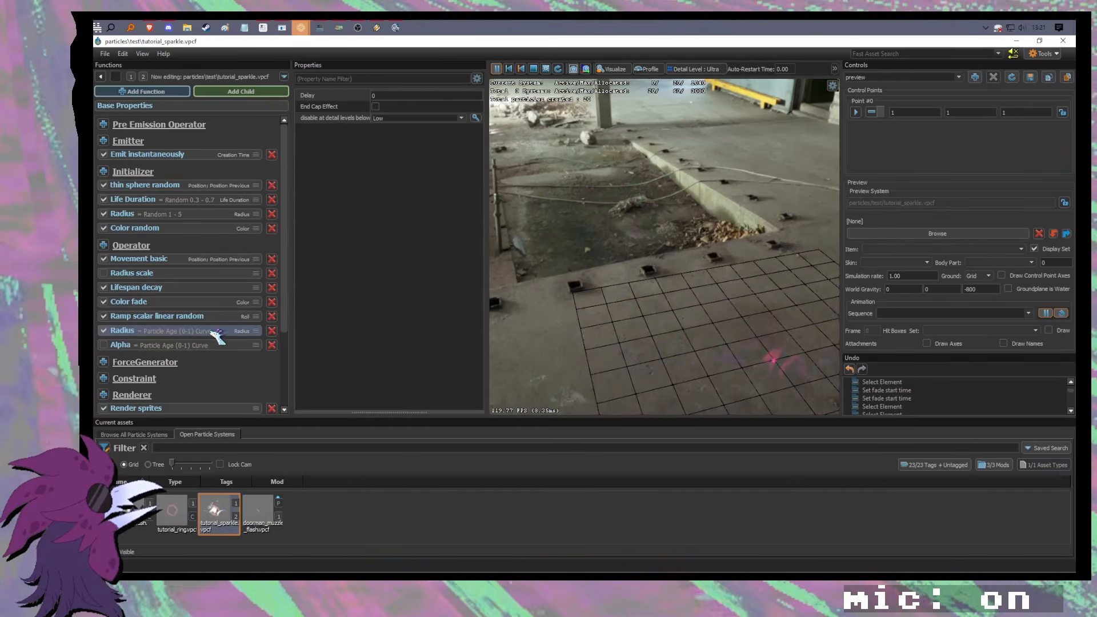
click(181, 212)
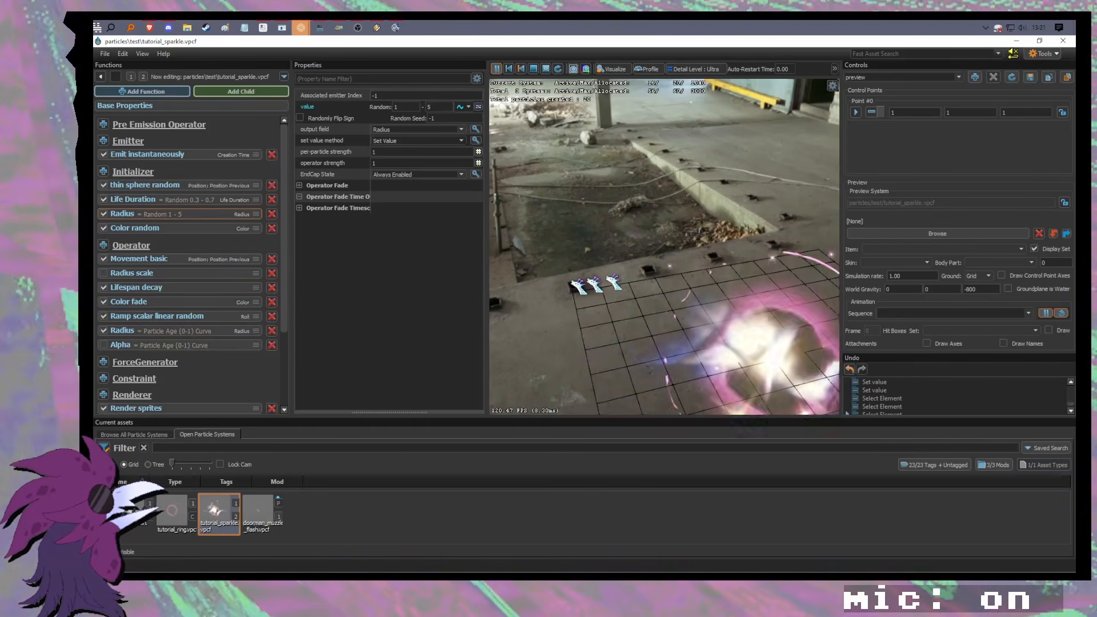
drag(623, 282, 617, 308)
click(407, 107)
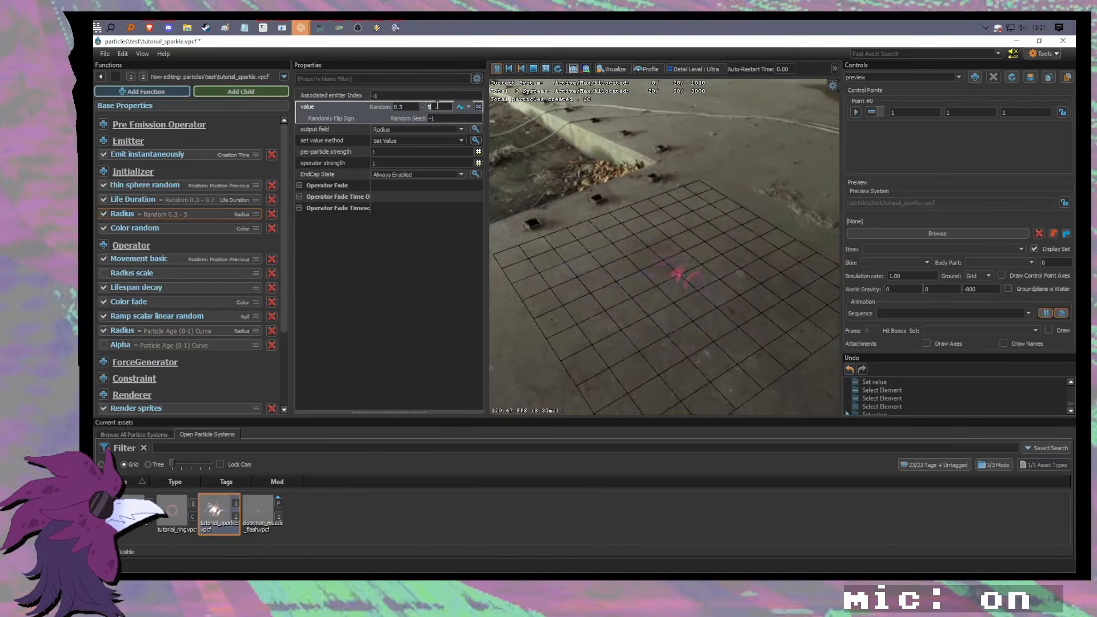
key(Return)
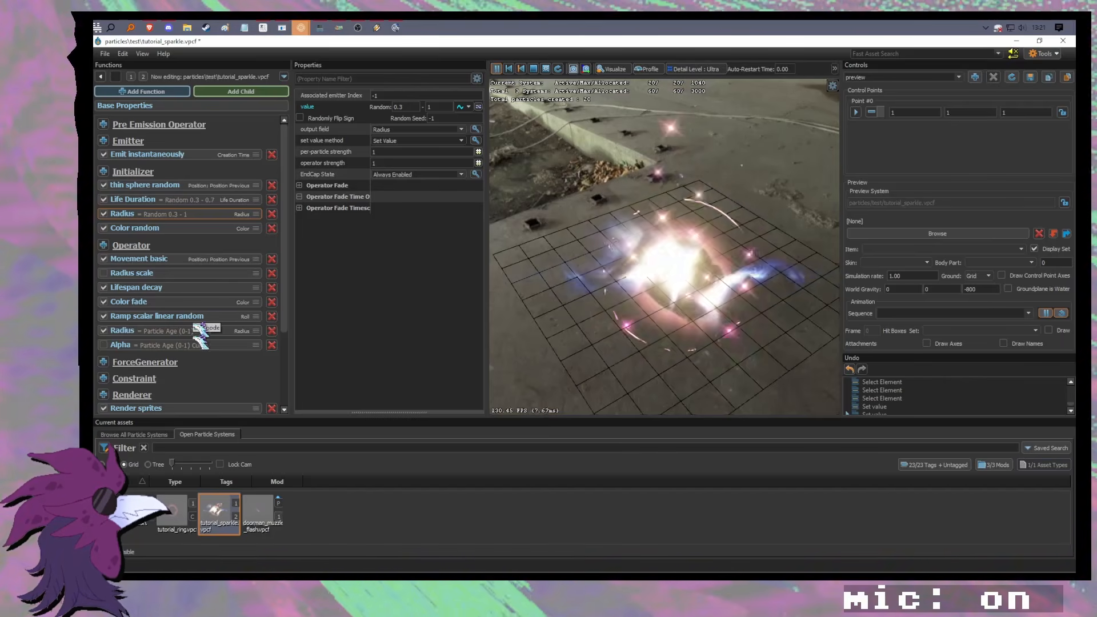
Step: Open the tutorial_flash child and set its Radius initializer to a random range of 12 to 14
scroll(212, 334, down, 3)
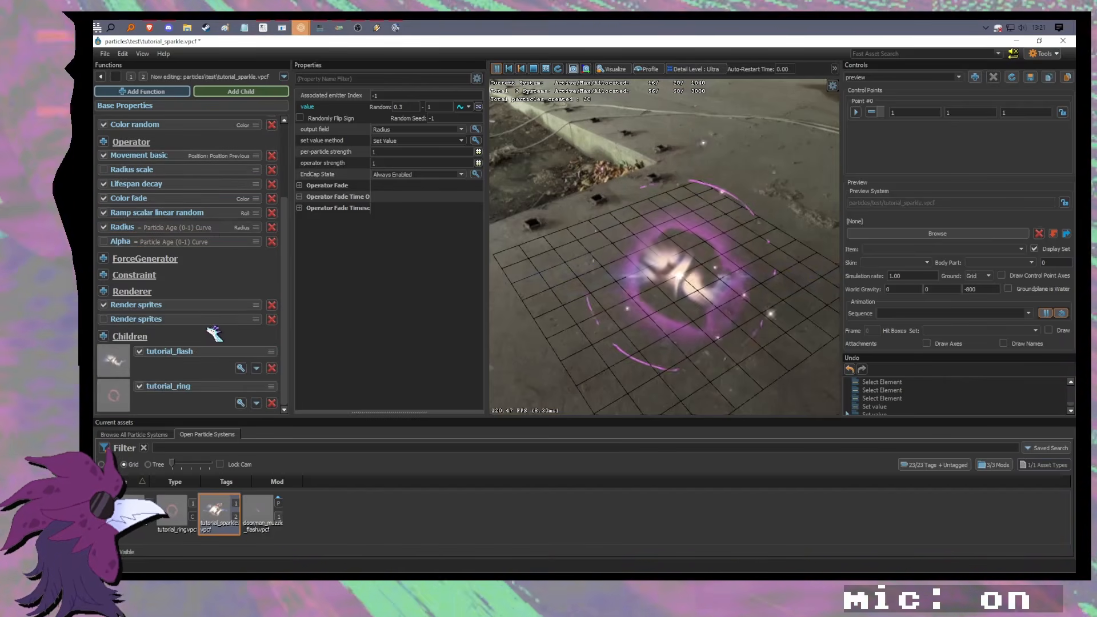
double_click(211, 359)
click(196, 200)
click(195, 213)
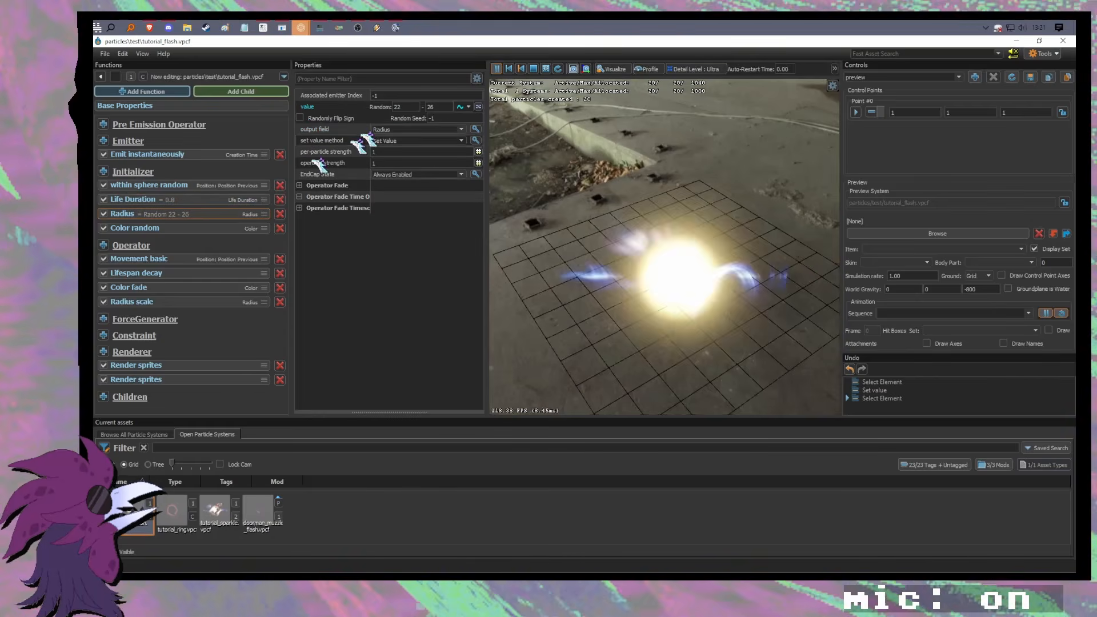
text(12)
key(Tab)
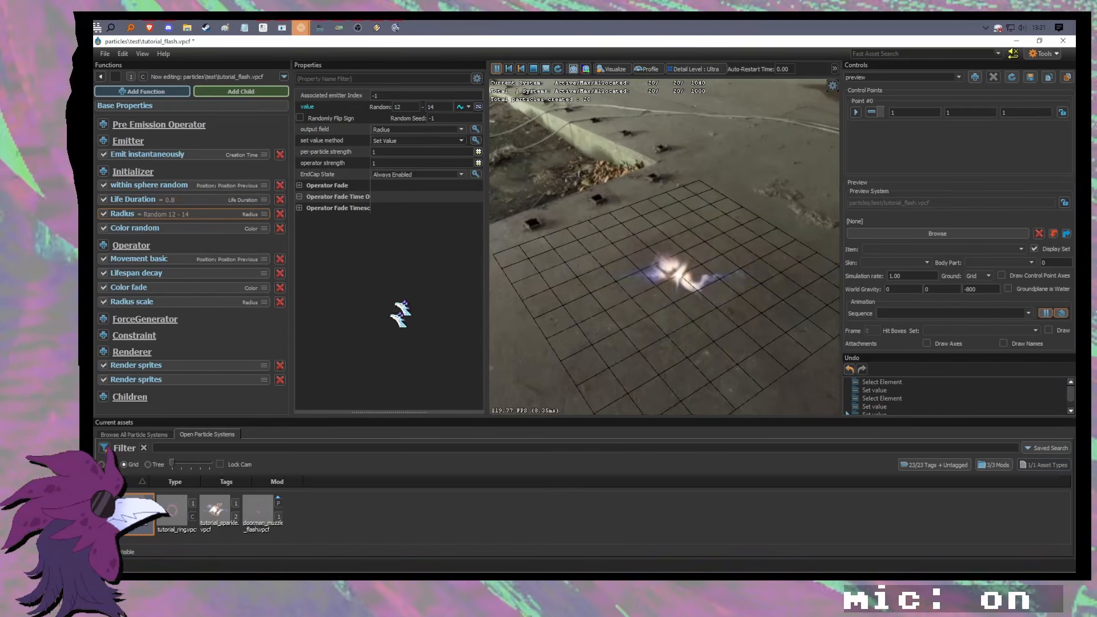
Step: Open tutorial_ring, edit its Radius initializer value and save the particle
double_click(177, 517)
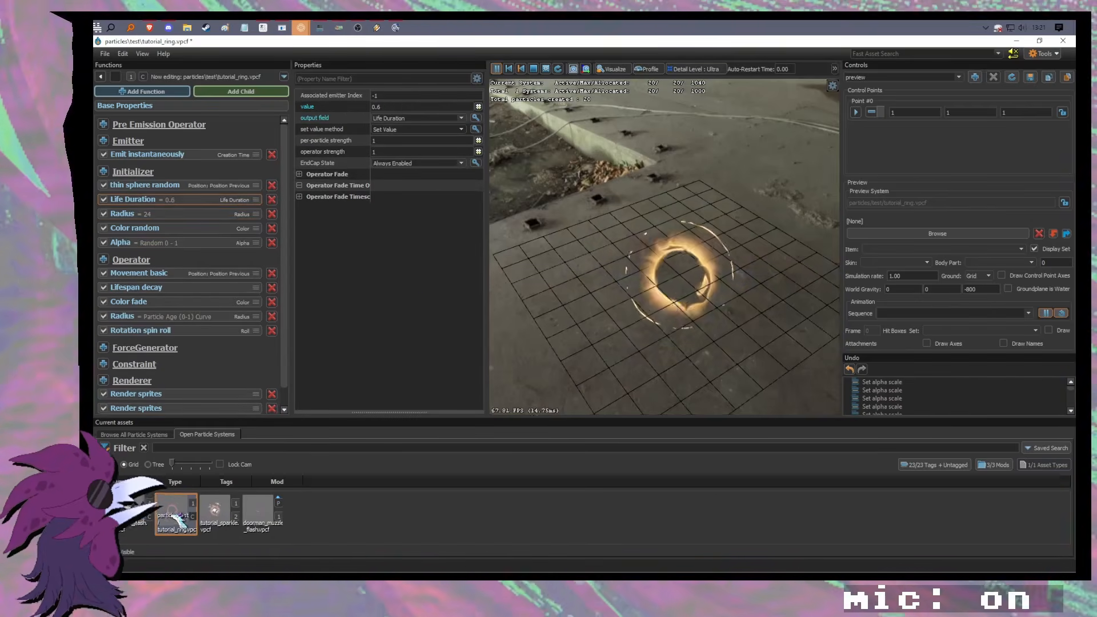
click(192, 214)
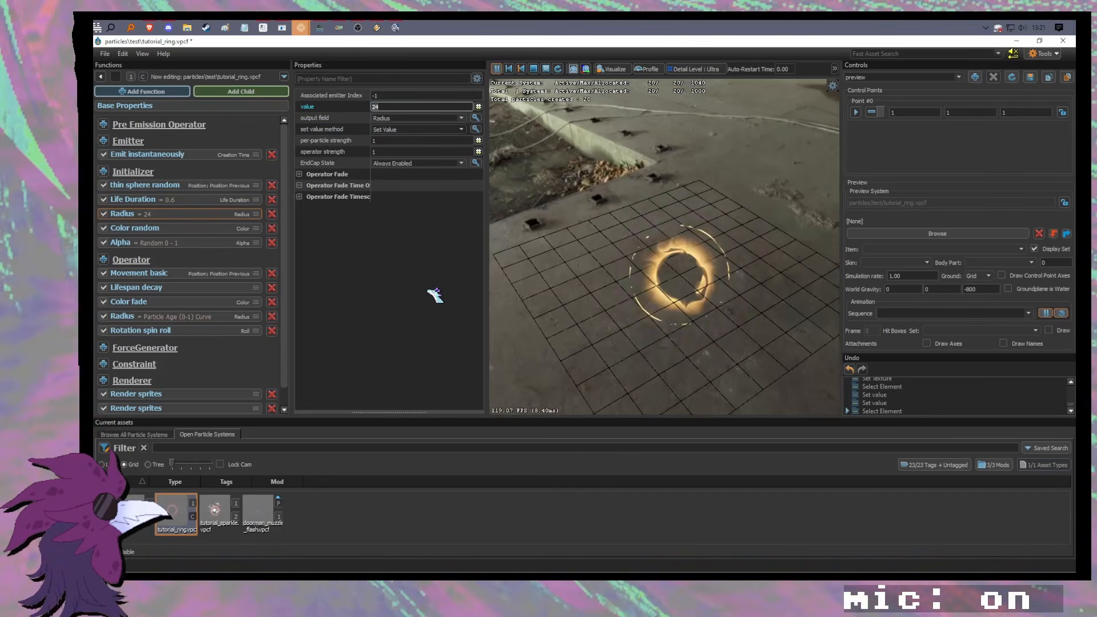
key(ctrl+s)
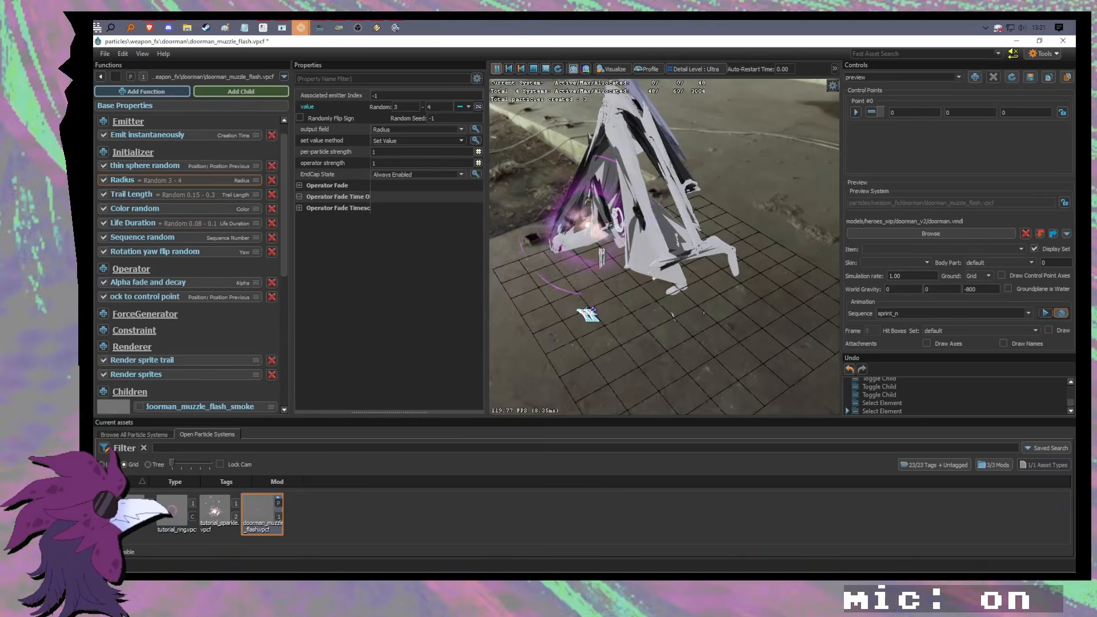
Step: Check tutorial_sparkle's thin sphere random speed settings and examine how the sparks fly from the gun on the doorman model
drag(749, 257, 699, 313)
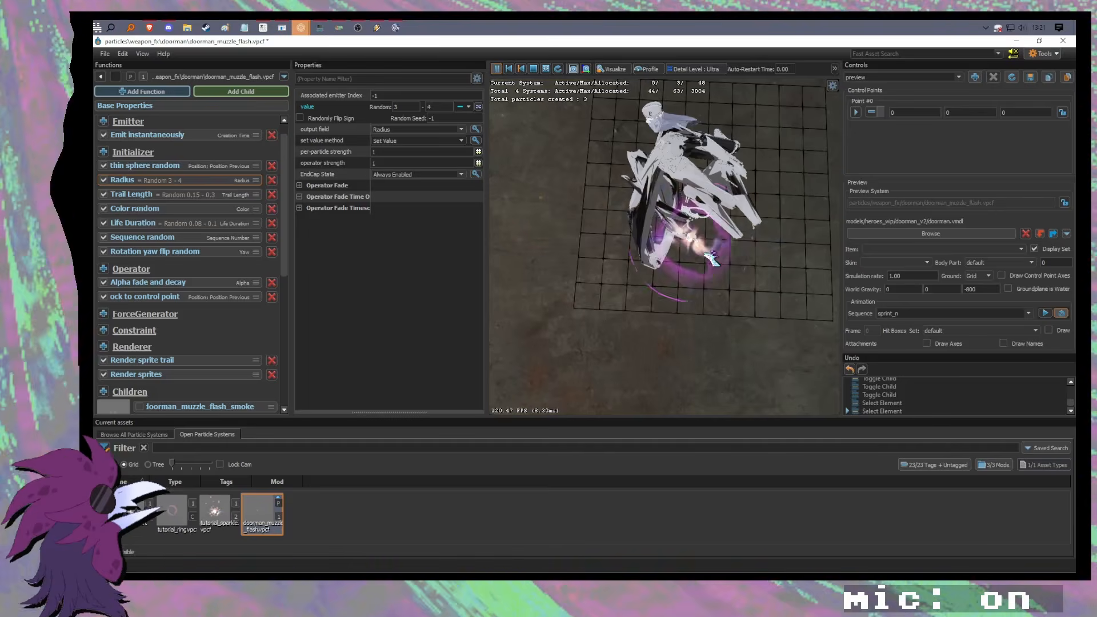
click(219, 510)
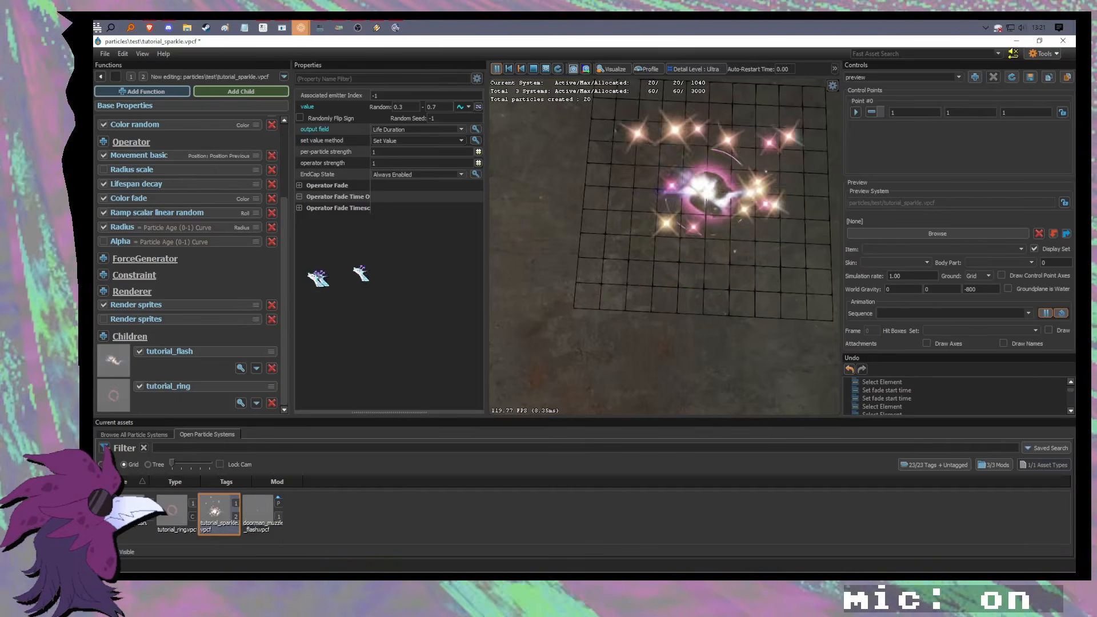
scroll(215, 255, up, 5)
click(183, 185)
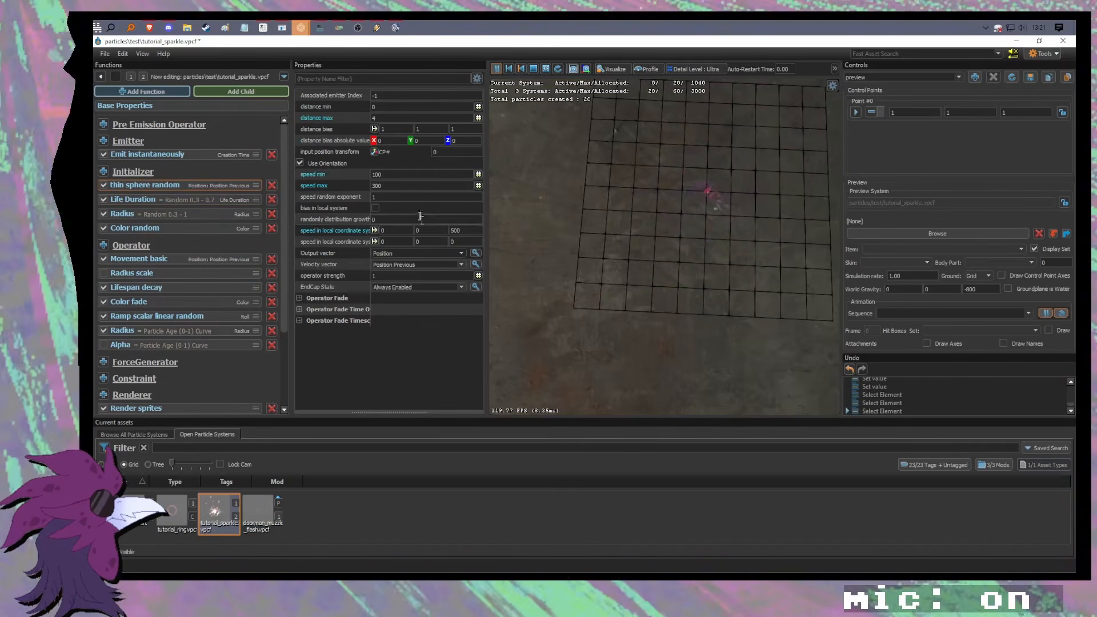
click(250, 517)
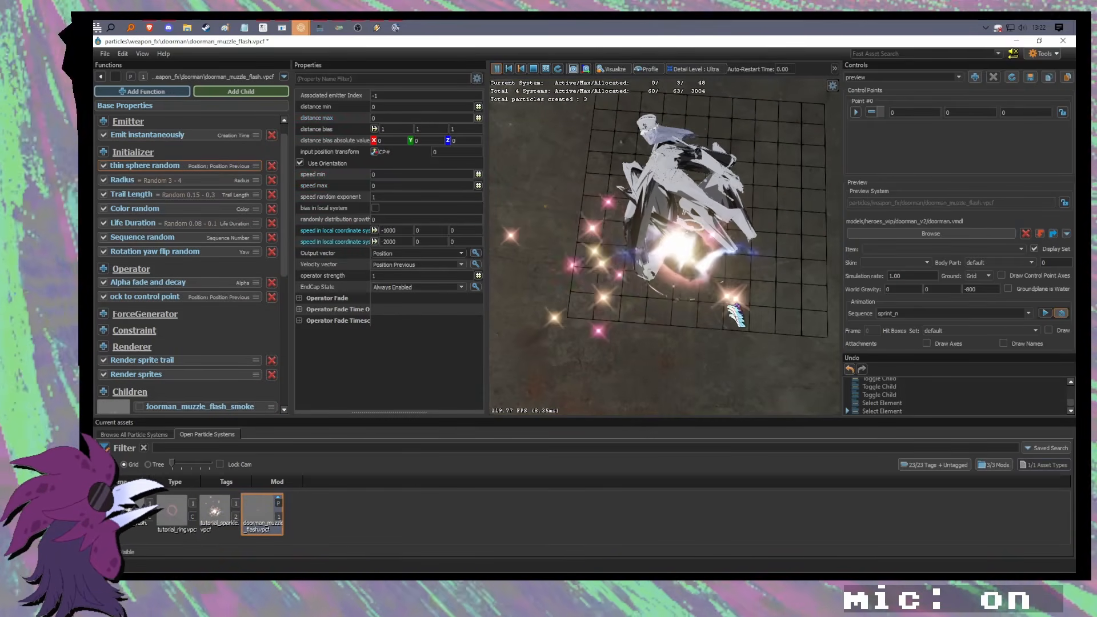
key(w)
mouse_move(731, 316)
mouse_down()
mouse_move(715, 280)
mouse_move(722, 319)
mouse_up()
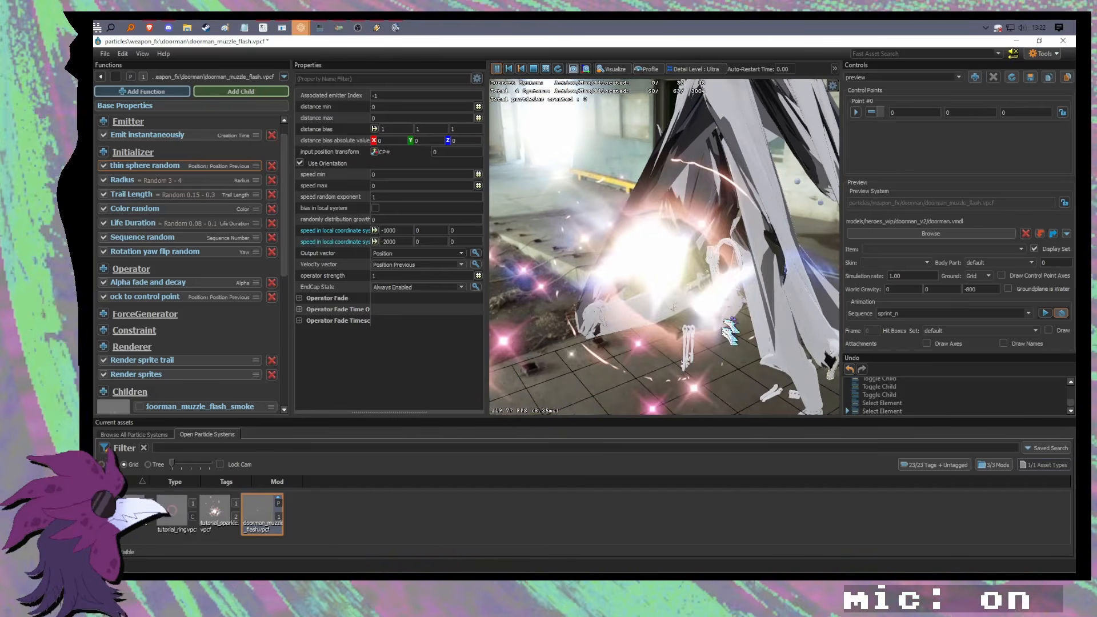
Step: Inspect control point 0's muzzle_fx attachment and examine the muzzle flash's direction from several angles
click(871, 113)
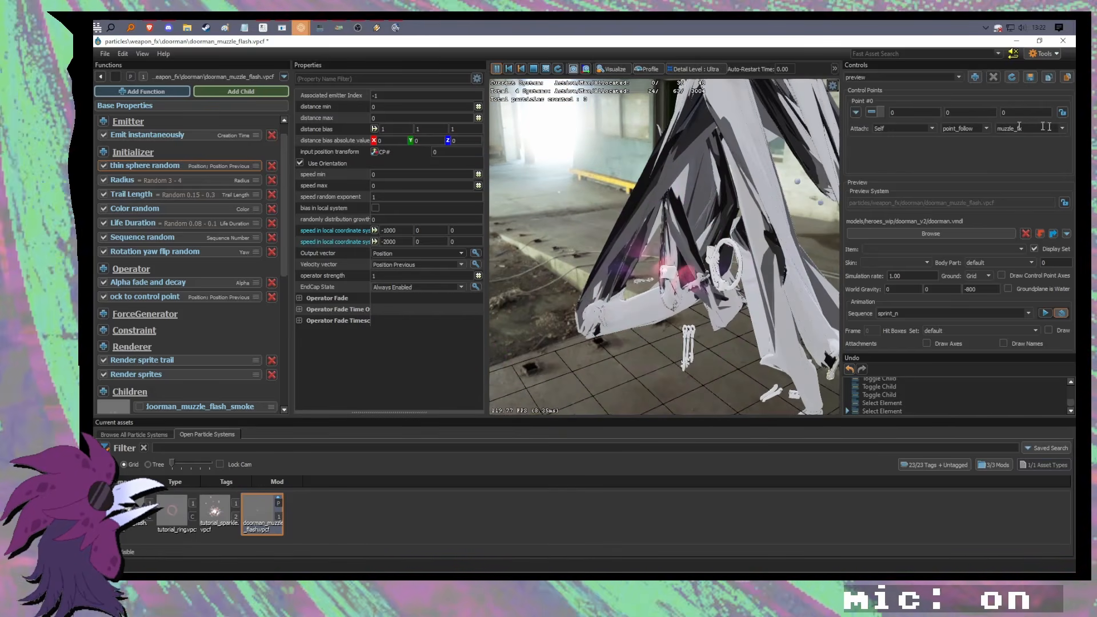
click(1007, 131)
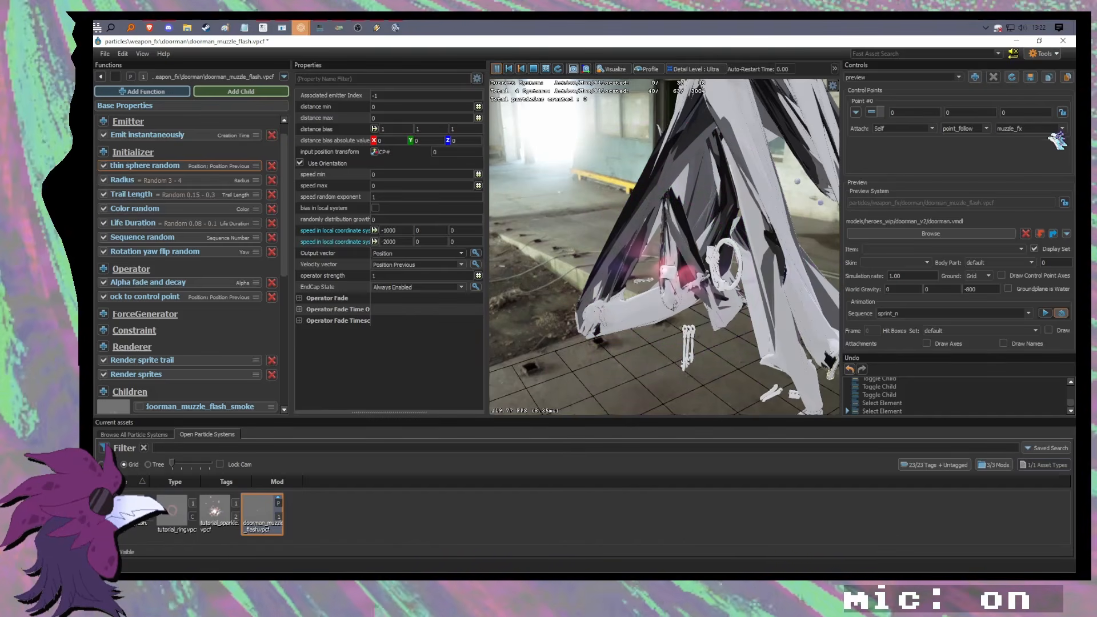
drag(788, 308, 716, 349)
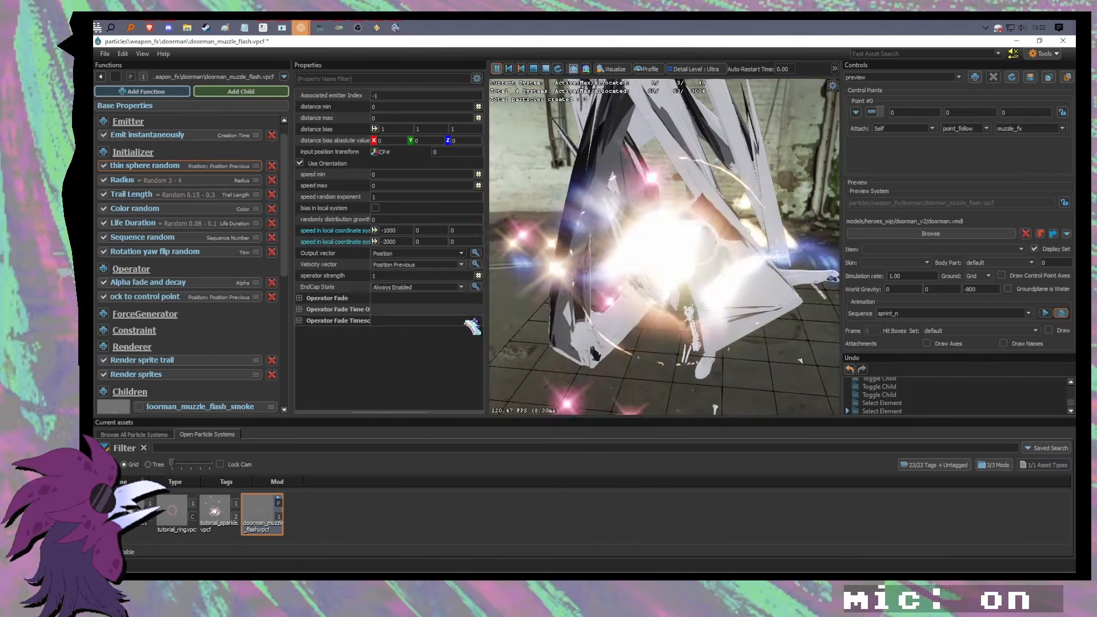
scroll(605, 274, up, 3)
drag(522, 251, 677, 254)
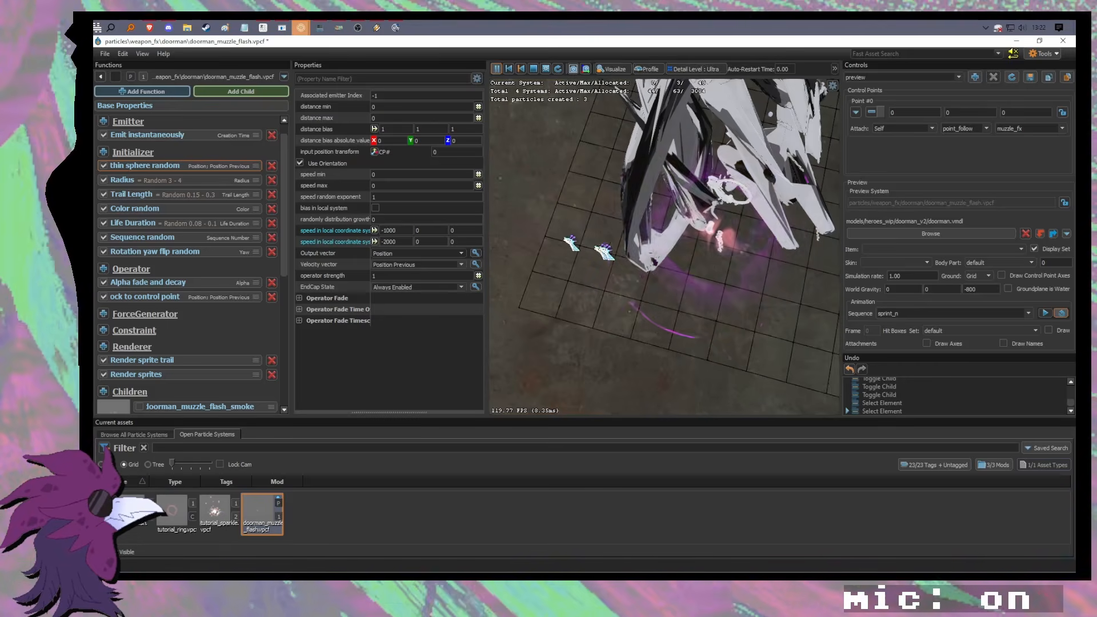
drag(654, 260, 750, 217)
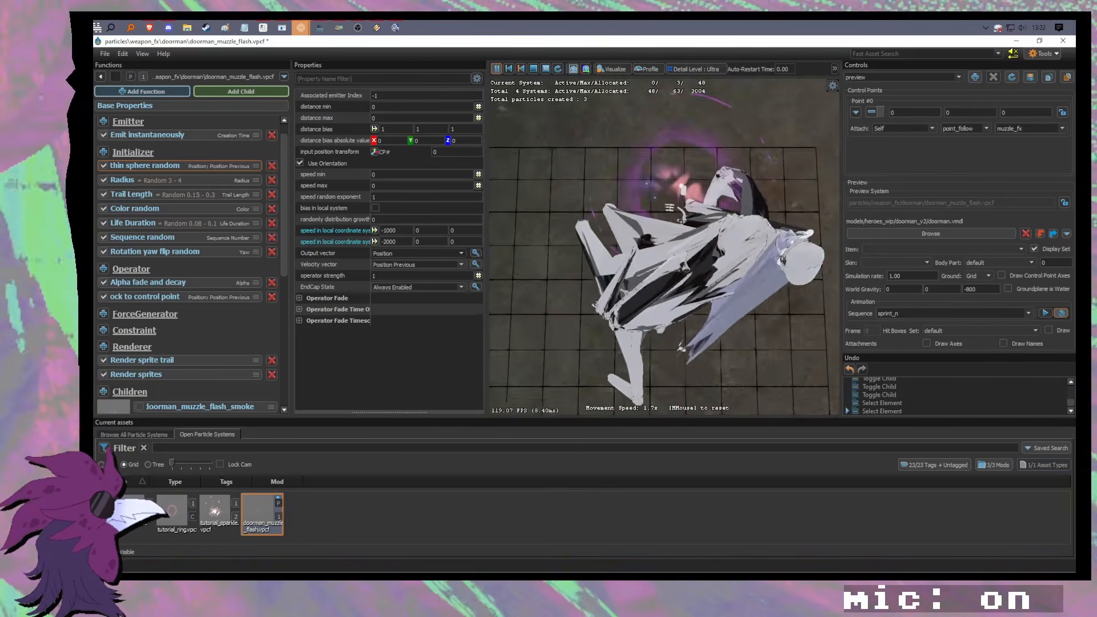
drag(750, 217, 709, 301)
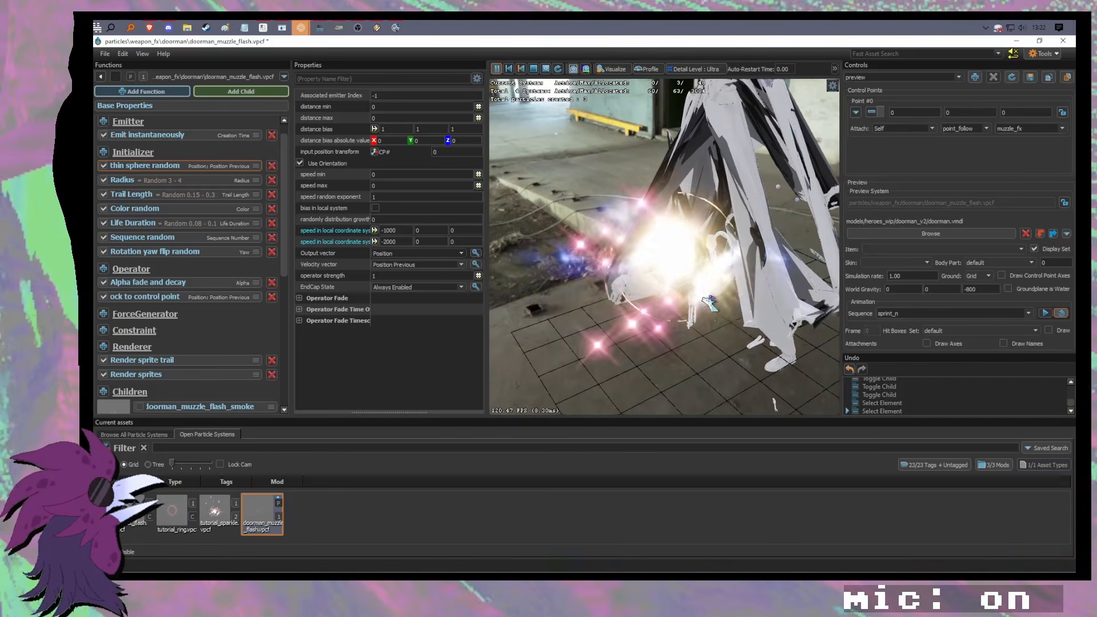
Step: Set tutorial_sparkle's minimum local coordinate speed to 0, 0, 0, save it and recheck the muzzle flash on the doorman model
click(232, 510)
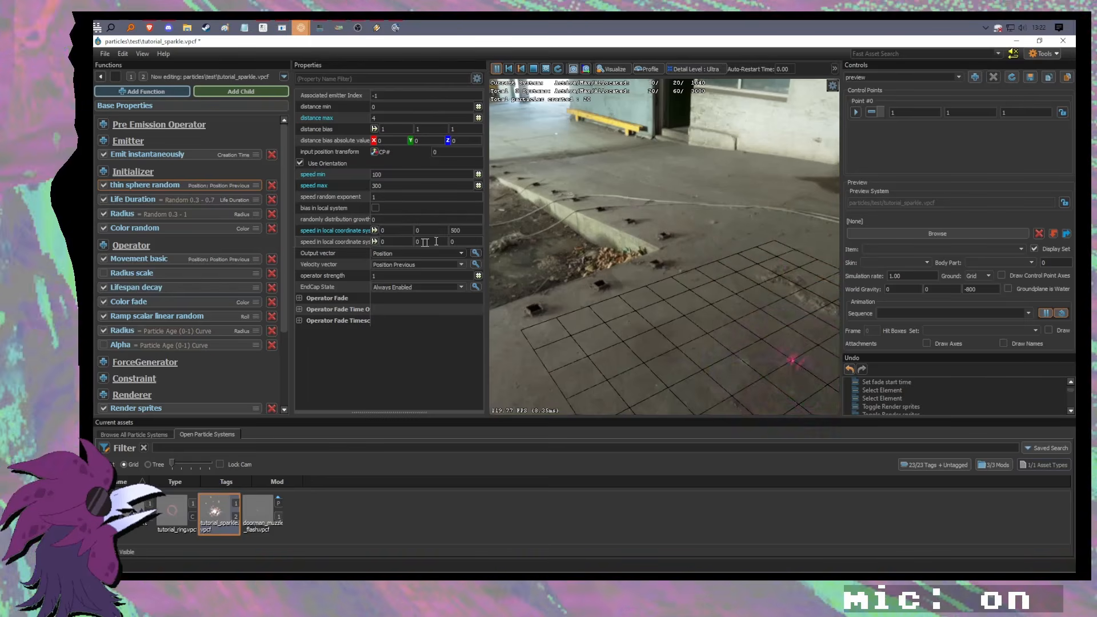
drag(658, 318, 700, 360)
click(260, 513)
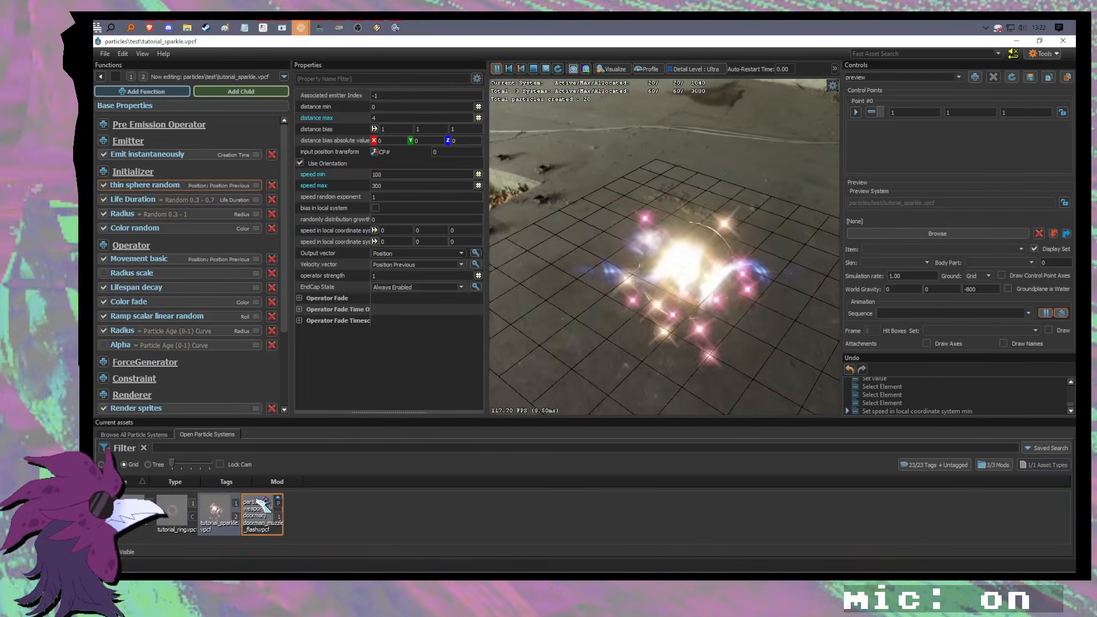
drag(665, 247, 800, 257)
drag(695, 299, 733, 322)
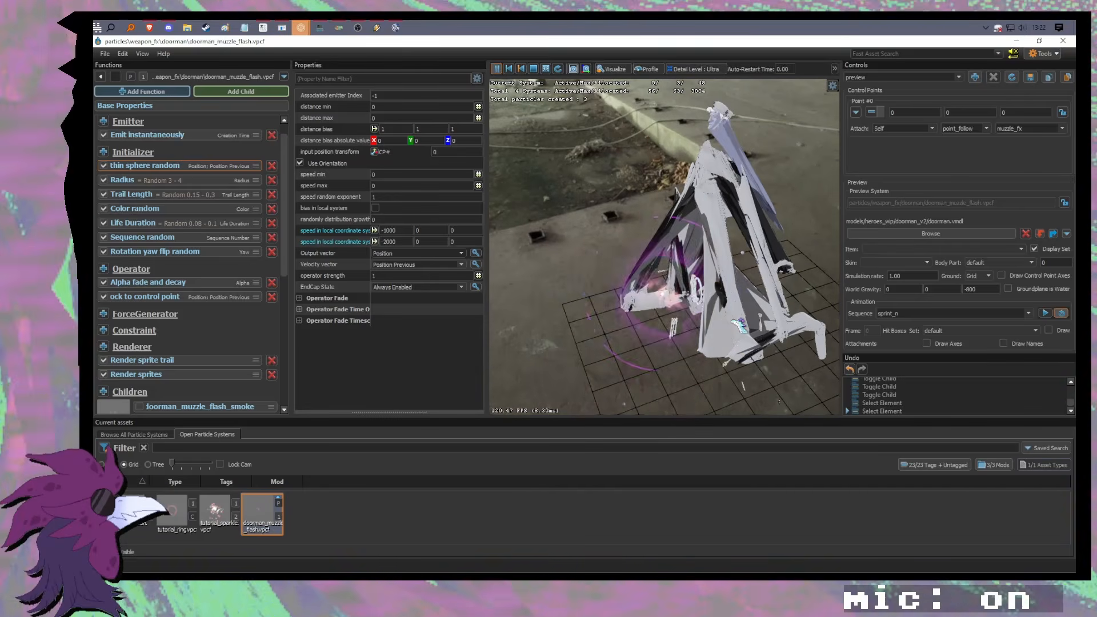
Step: Examine the muzzle flash on the doorman model from several angles, and view tutorial_sparkle and tutorial_flash on their own
scroll(189, 347, down, 5)
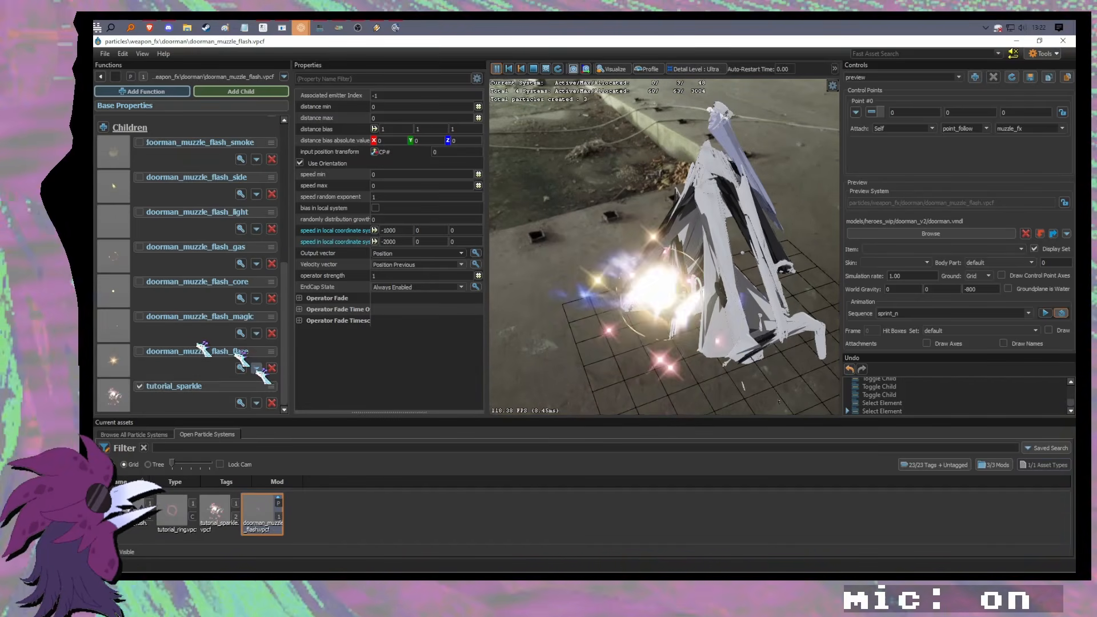
drag(588, 283, 593, 293)
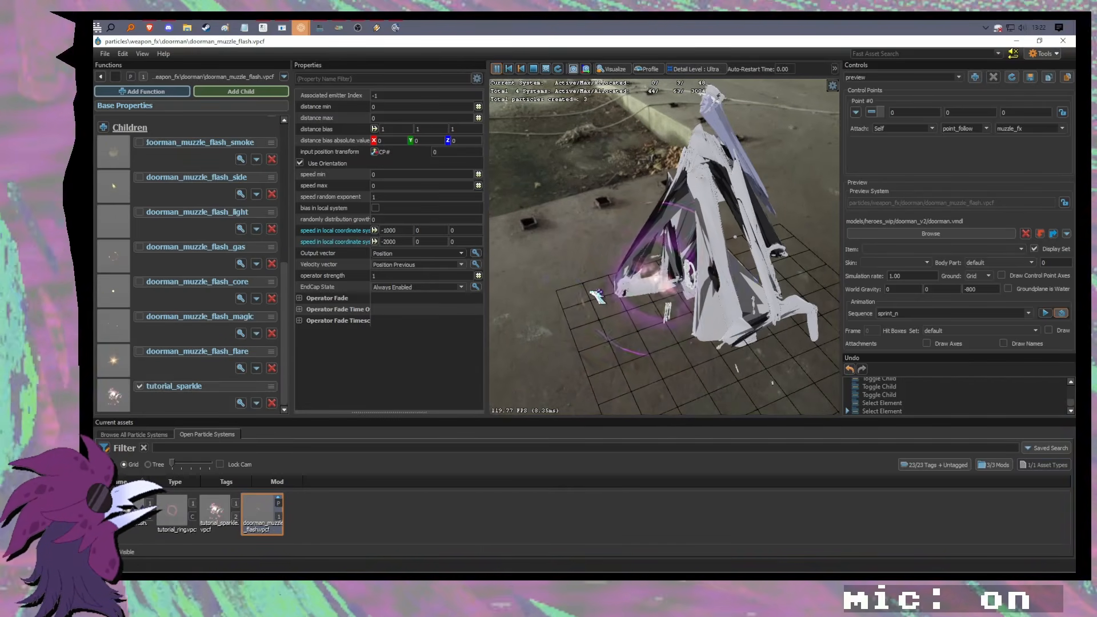
drag(686, 271, 659, 308)
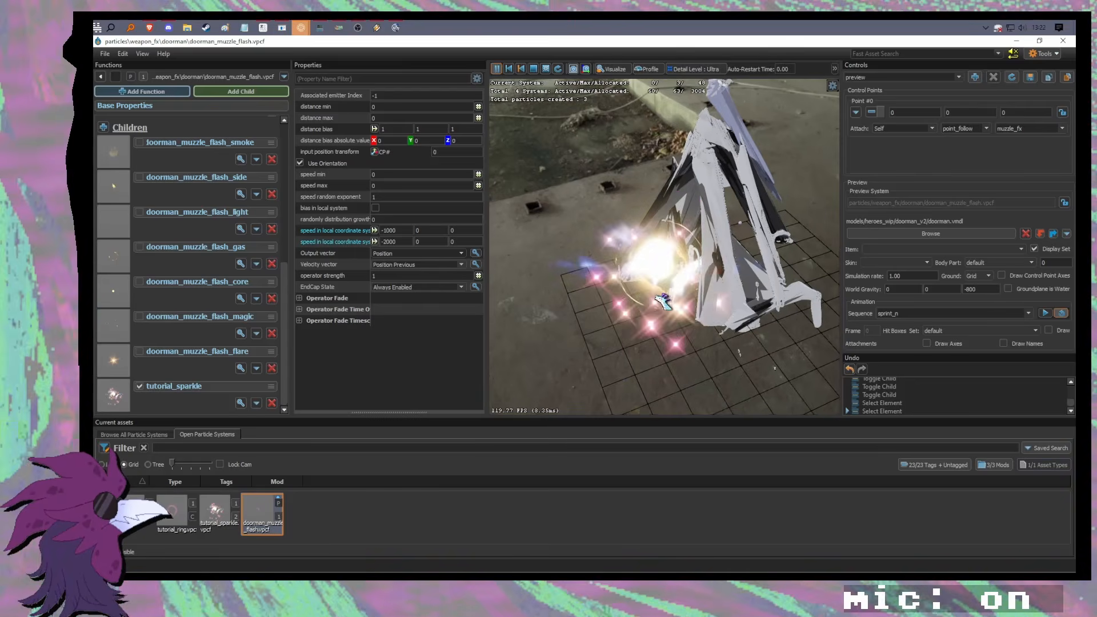
click(178, 515)
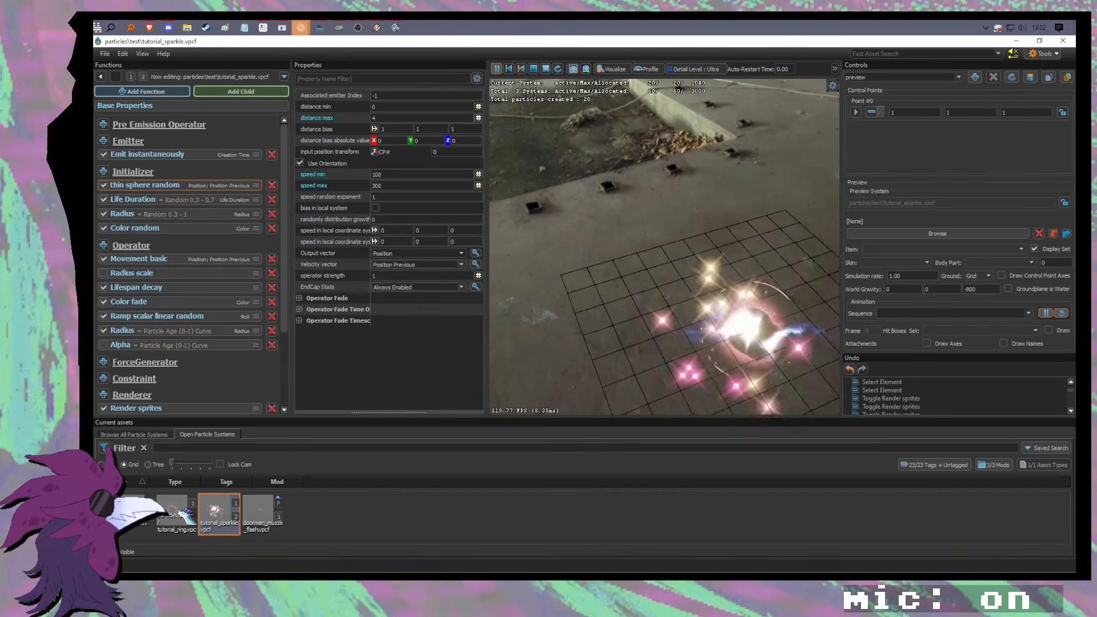
click(136, 514)
drag(729, 263, 749, 272)
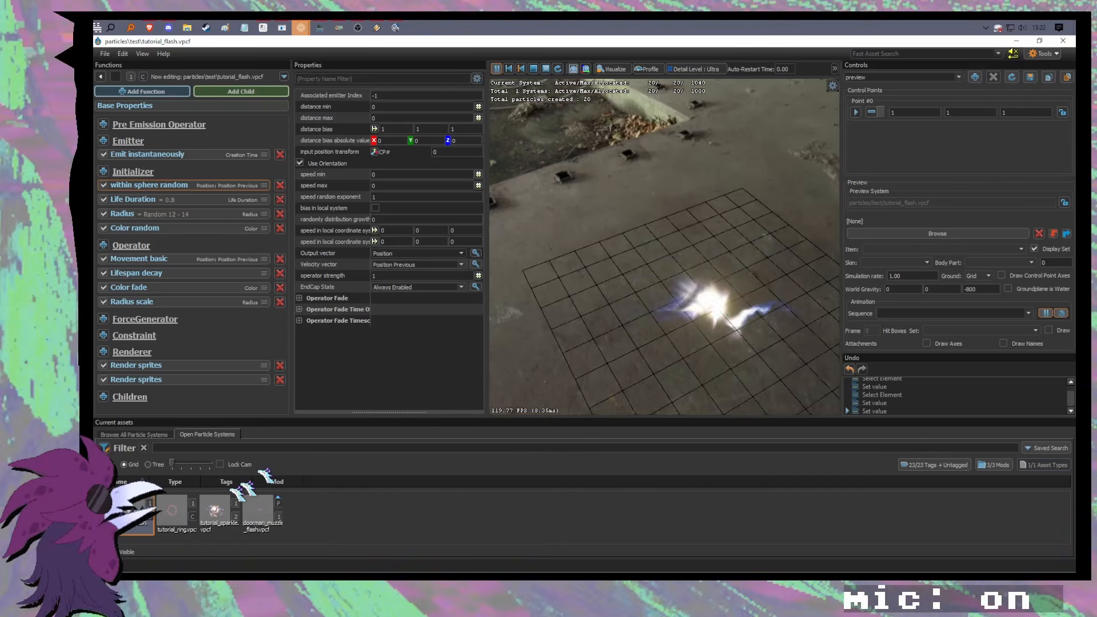
Step: Open the folders holding the compiled tutorial_ring and doorman_muzzle_flash files and close the particle editor
right_click(172, 510)
mouse_move(244, 397)
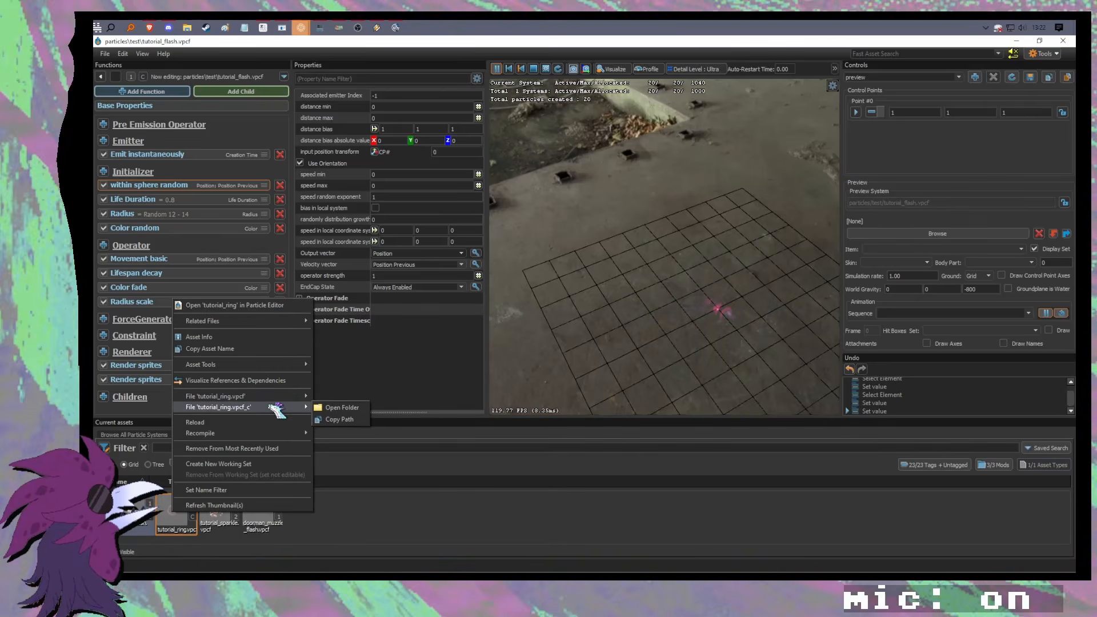
click(343, 409)
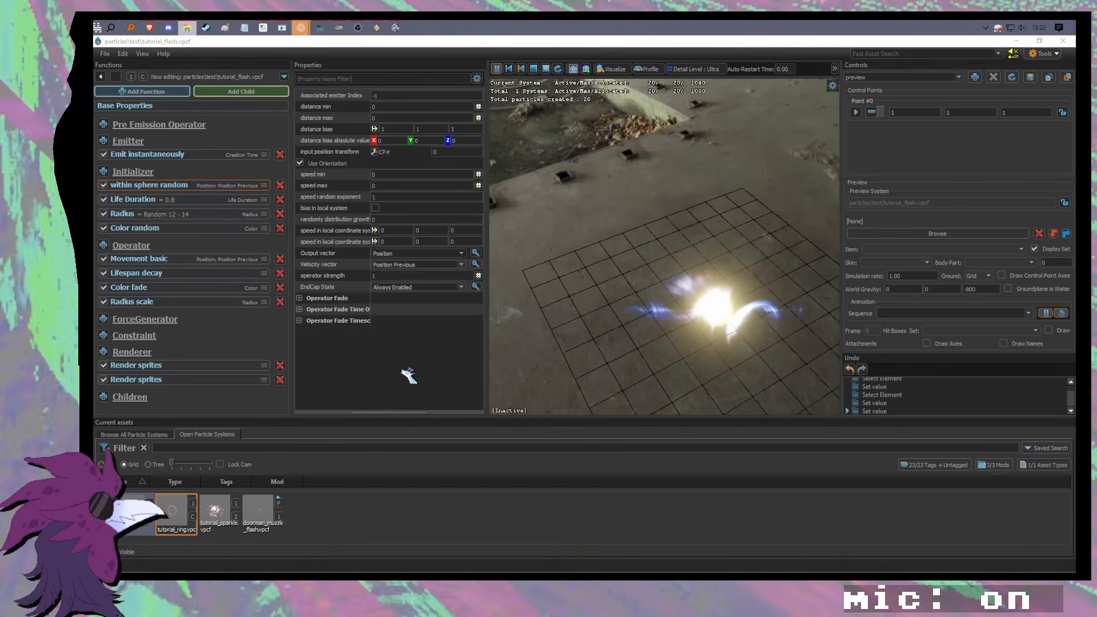
right_click(263, 510)
mouse_move(350, 393)
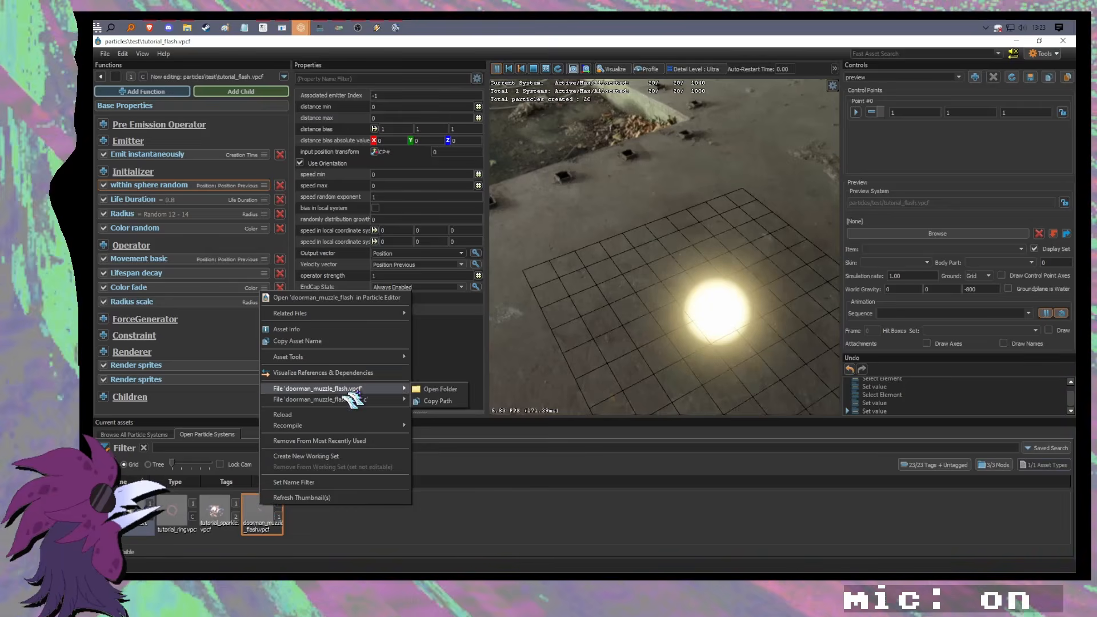
click(438, 401)
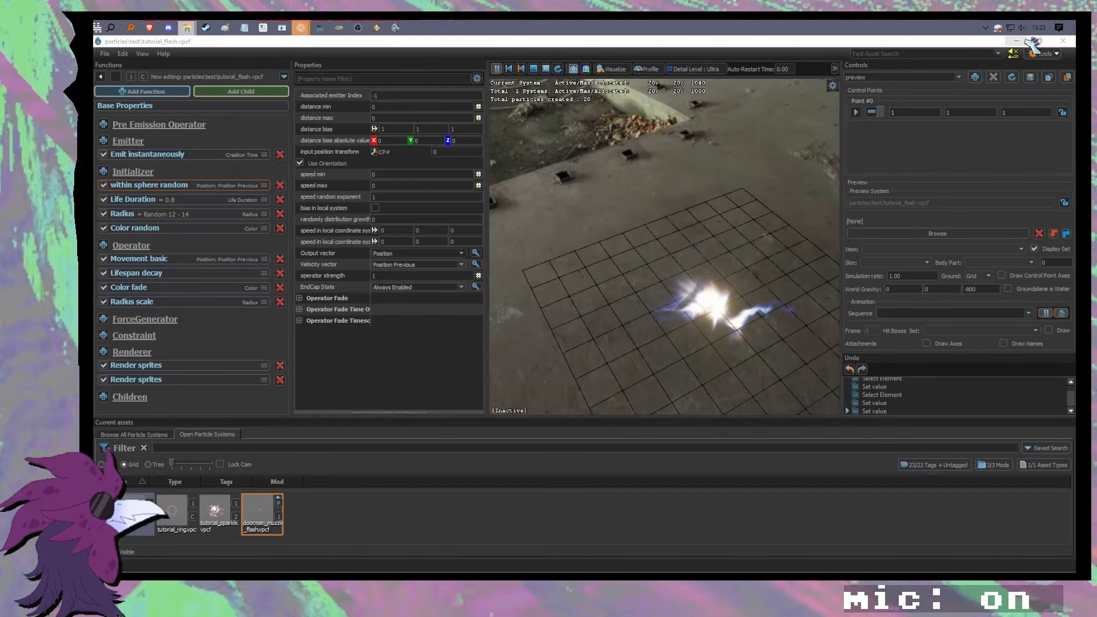
click(1065, 42)
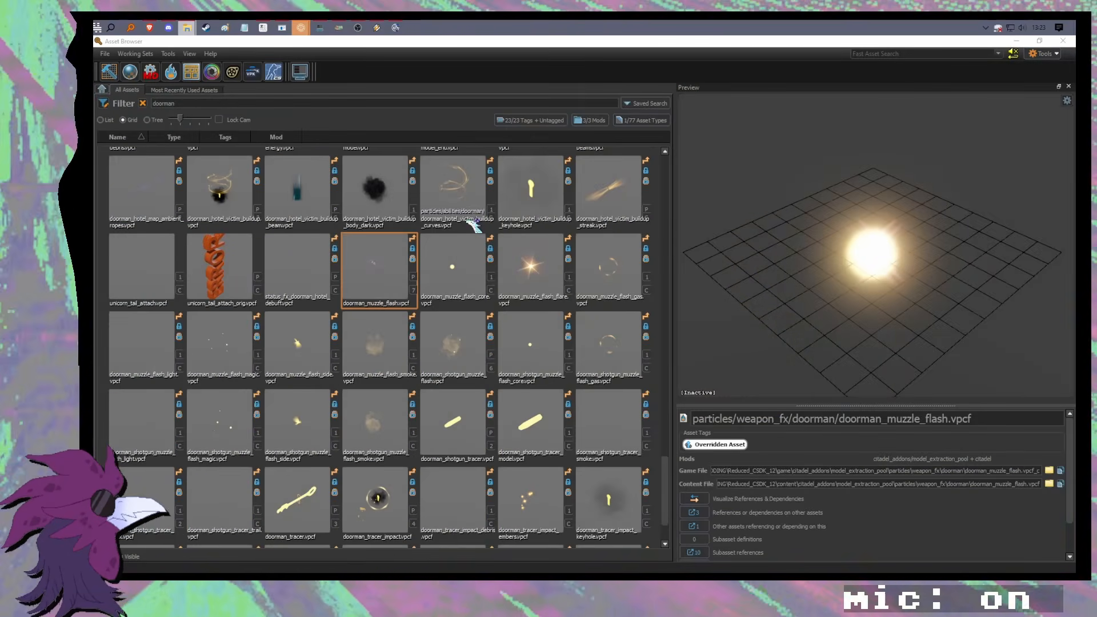
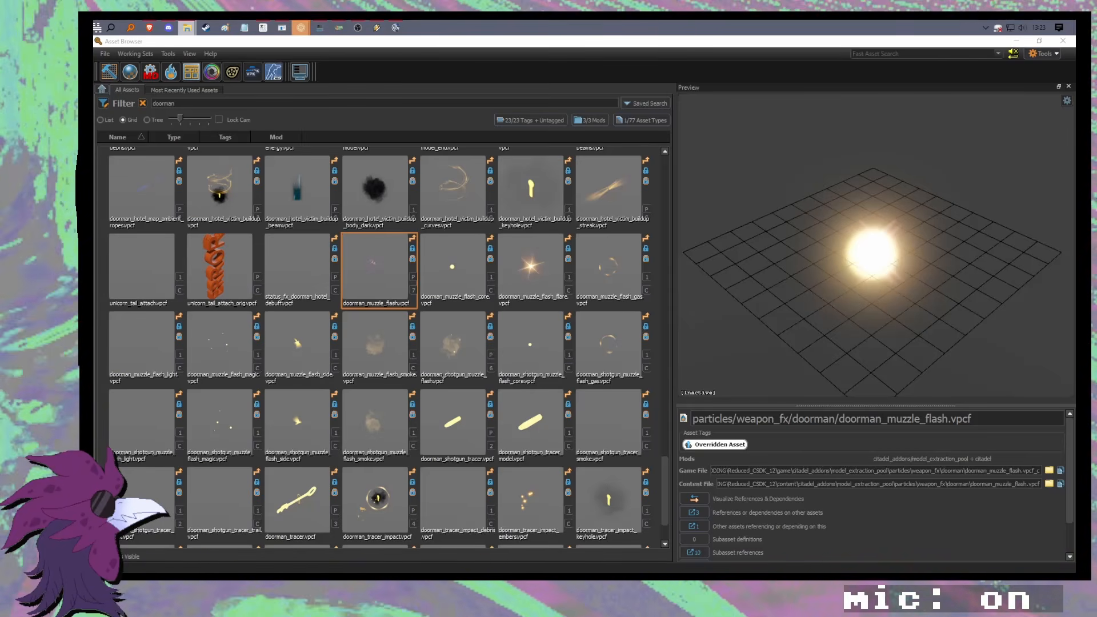
Step: Copy the test folder from model_extraction_pool's game particles folder into the Test Mods particles folder
drag(822, 21, 785, 119)
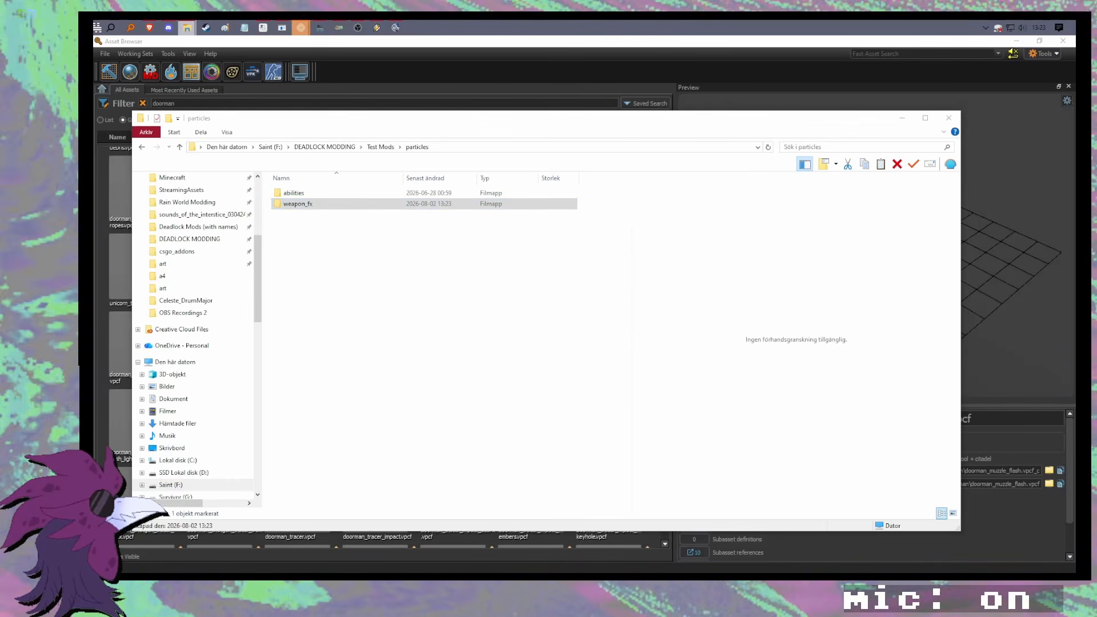
drag(857, 21, 930, 123)
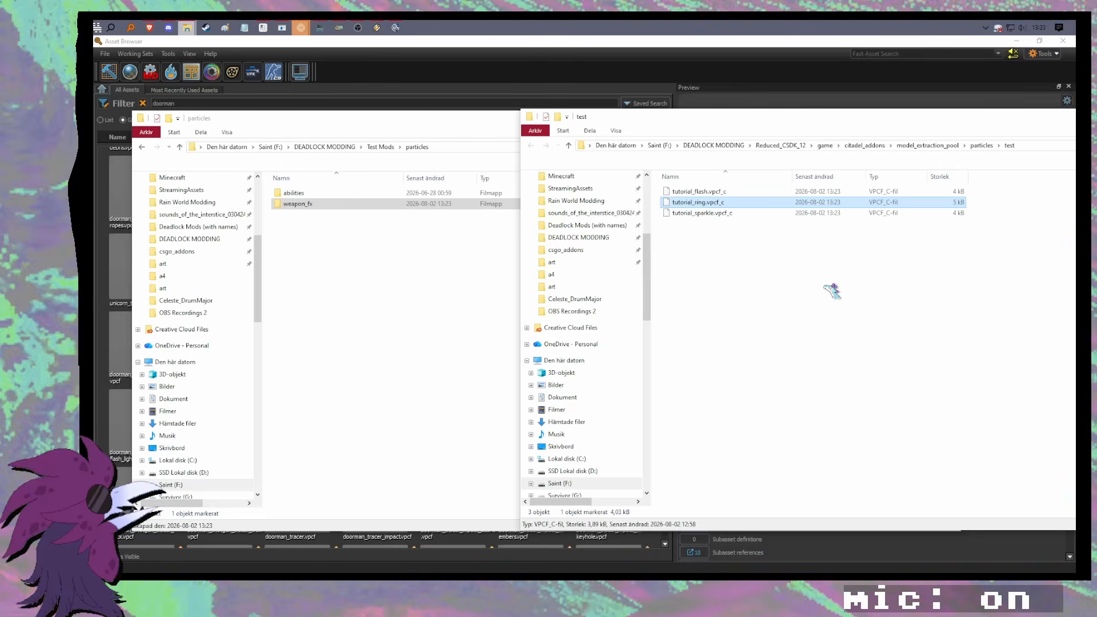
click(981, 146)
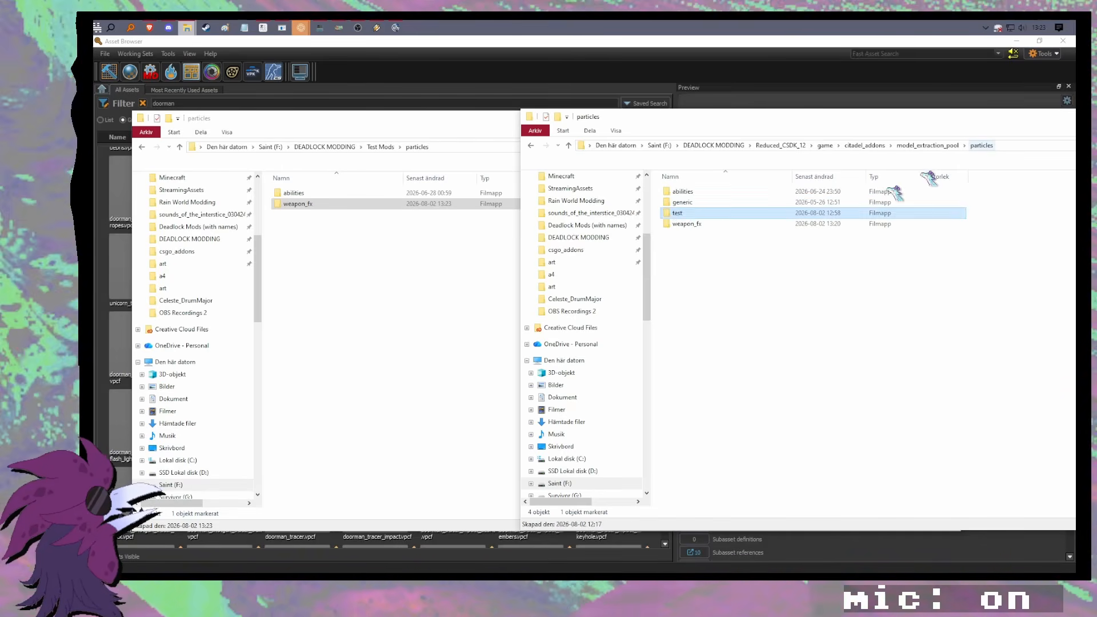
click(679, 213)
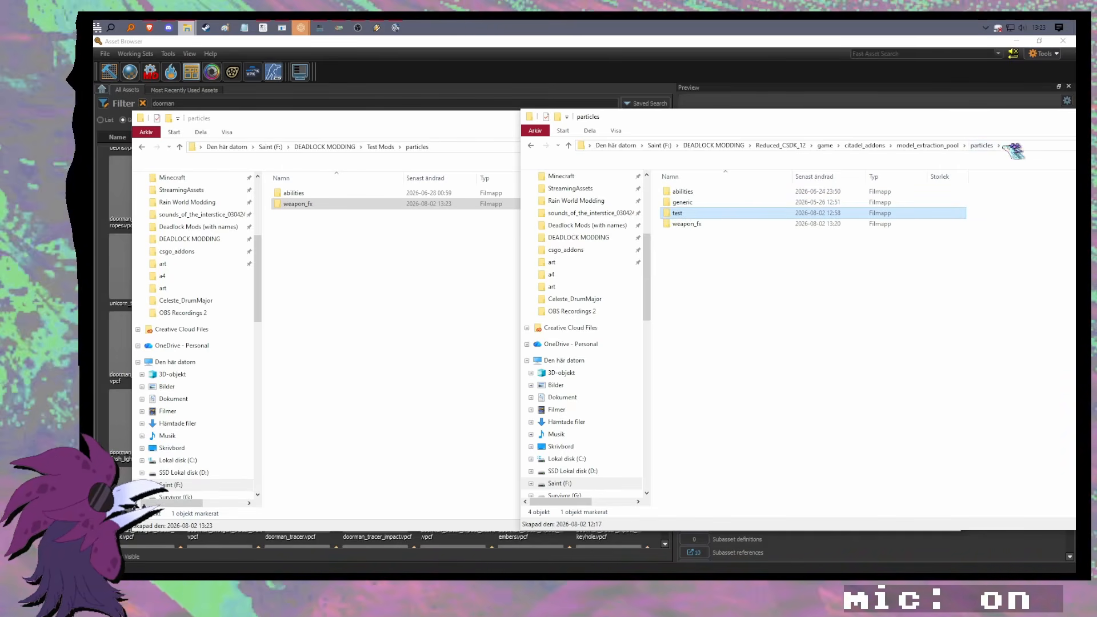
drag(435, 153, 375, 240)
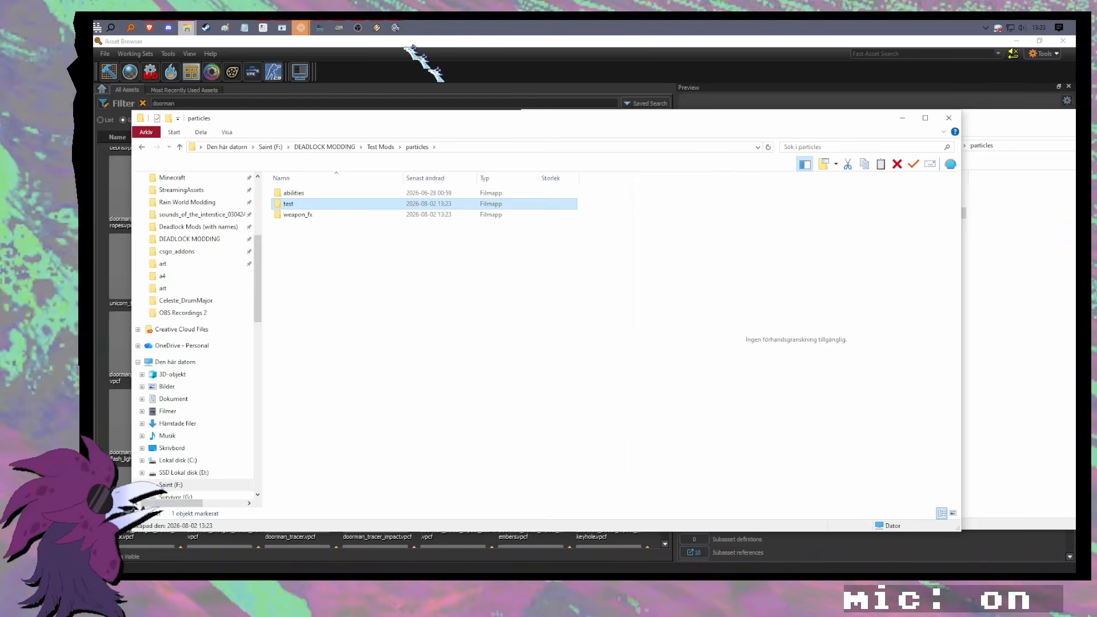
Step: Switch to Source 2 Viewer and create a new VPK from the Test Mods folder in DEADLOCK MODDING
click(395, 27)
click(201, 96)
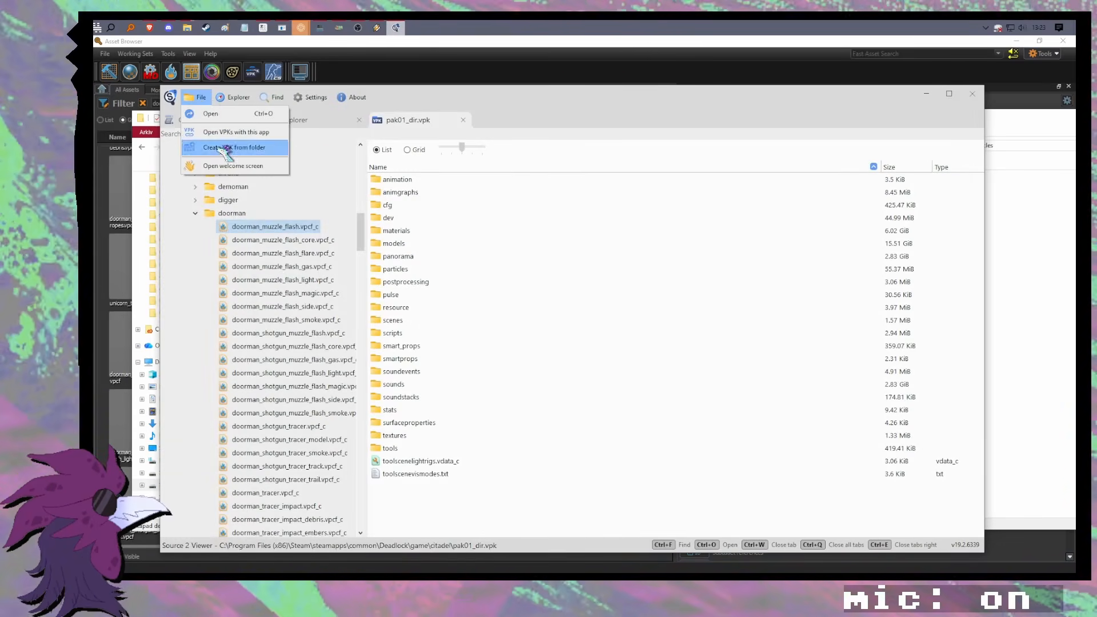
click(197, 146)
right_click(198, 147)
click(235, 171)
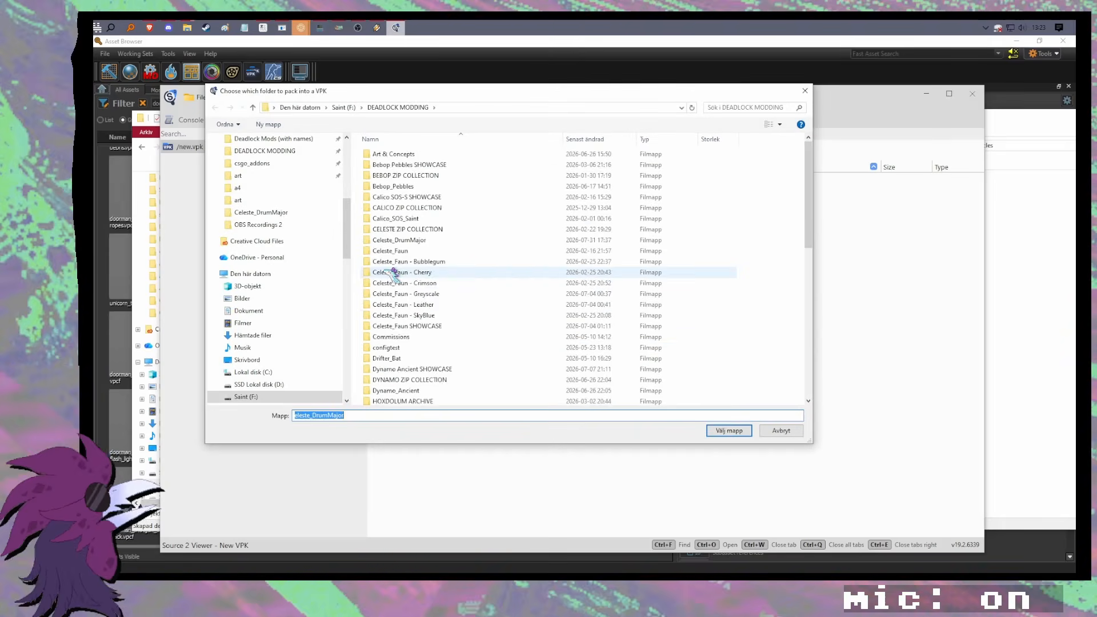
scroll(462, 315, down, 5)
double_click(426, 373)
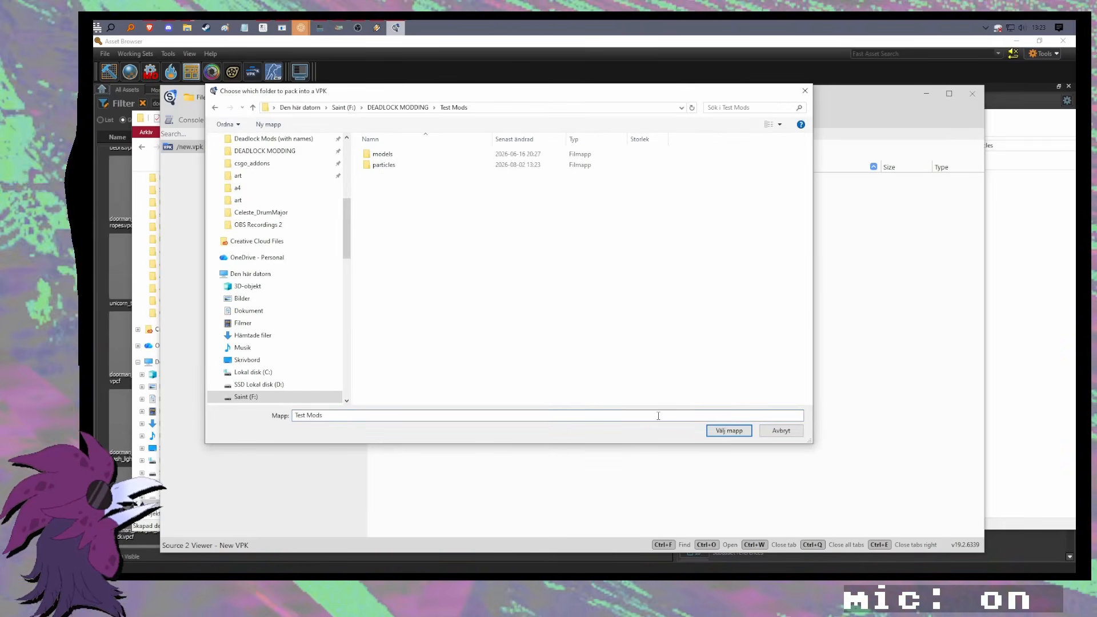
click(730, 430)
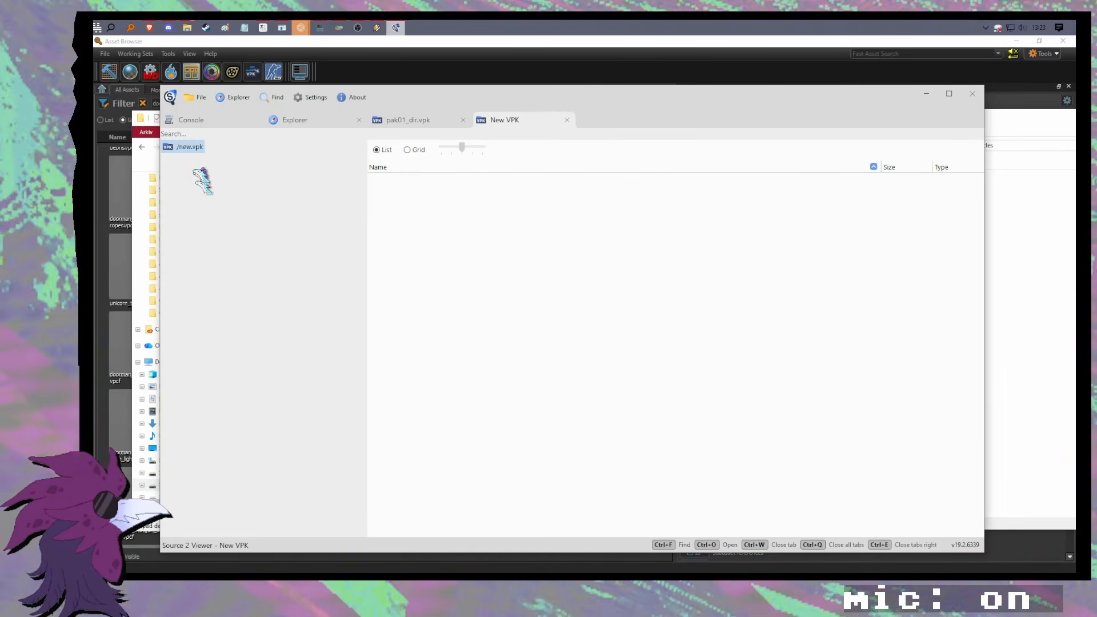
Step: Remove pak02_dir.vpk, pak04_dir.vpk and pak99_dir.vpk from the new package and inspect its models folder
right_click(198, 210)
click(201, 215)
right_click(201, 192)
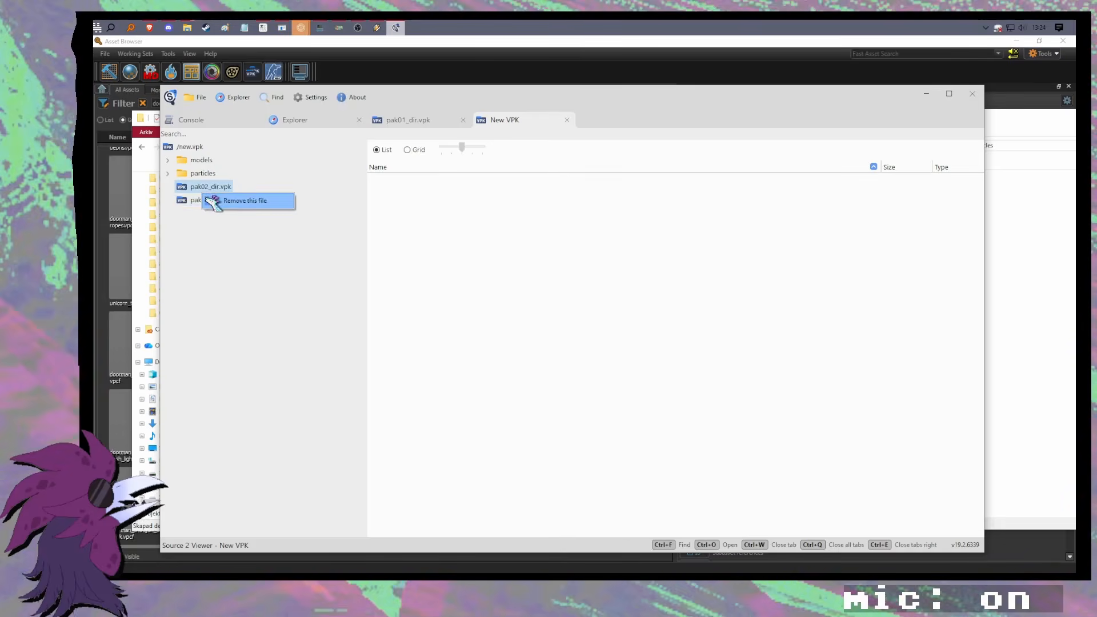
click(207, 200)
right_click(198, 188)
click(207, 197)
click(168, 160)
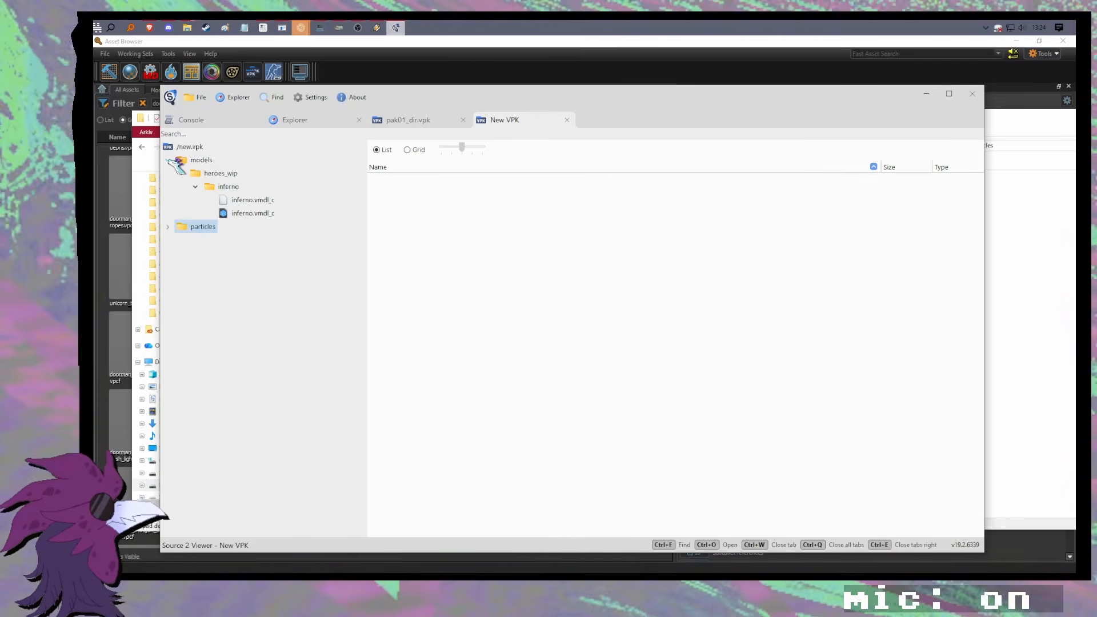
click(167, 161)
right_click(209, 162)
click(178, 199)
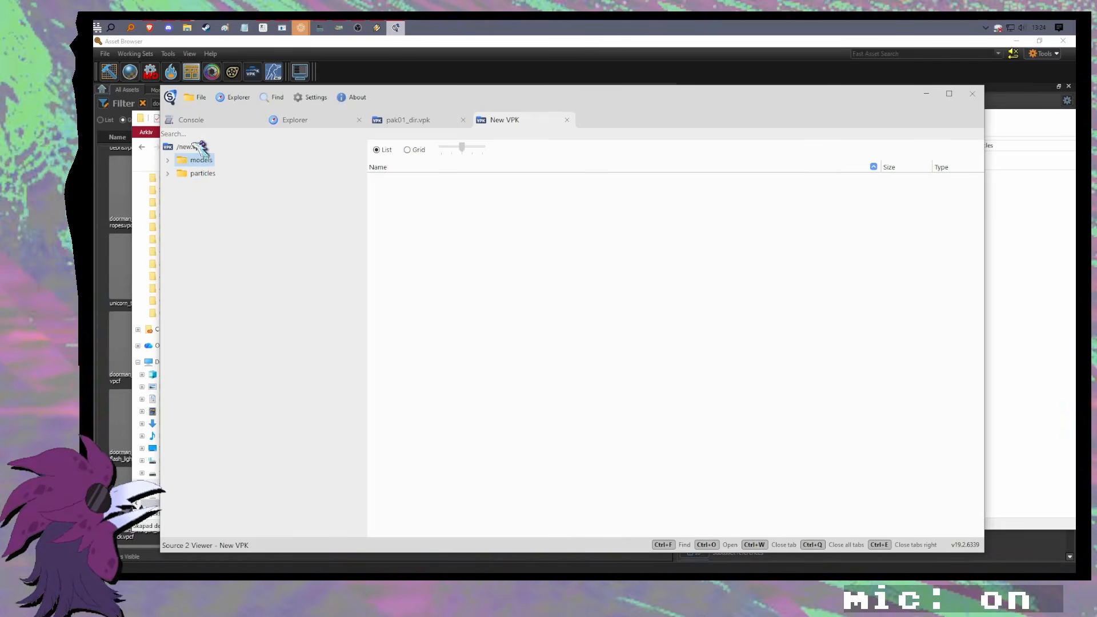
Step: Save the new package as pak99_dir.vpk in DEADLOCK MODDING's Test Mods folder, overwriting the existing file
right_click(194, 147)
click(243, 200)
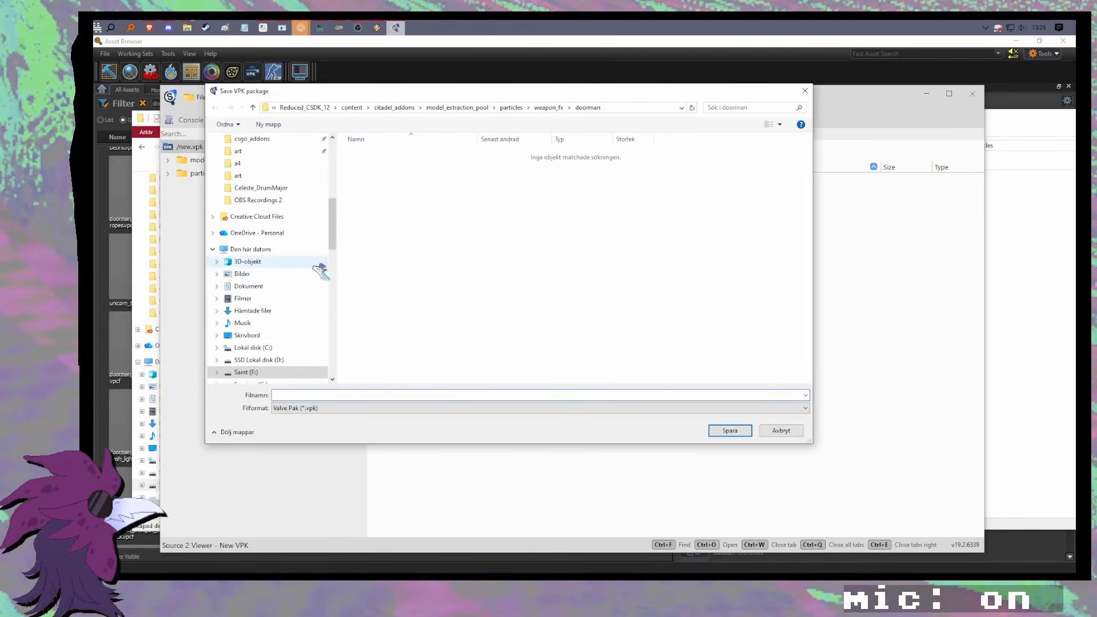
scroll(272, 243, up, 3)
click(264, 224)
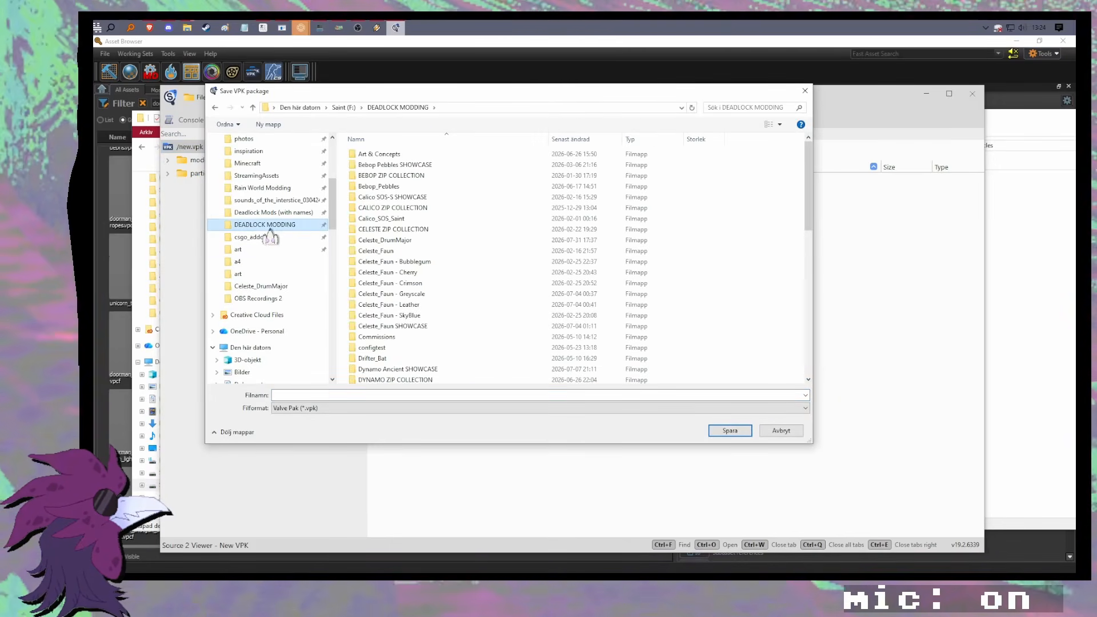
scroll(471, 334, down, 10)
click(402, 346)
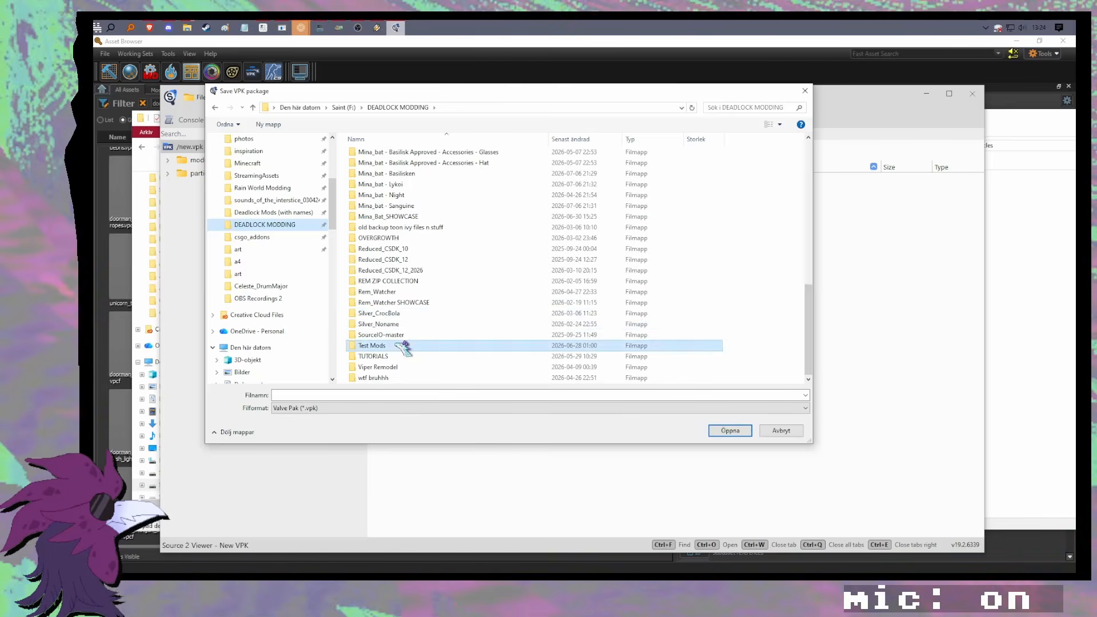
double_click(403, 346)
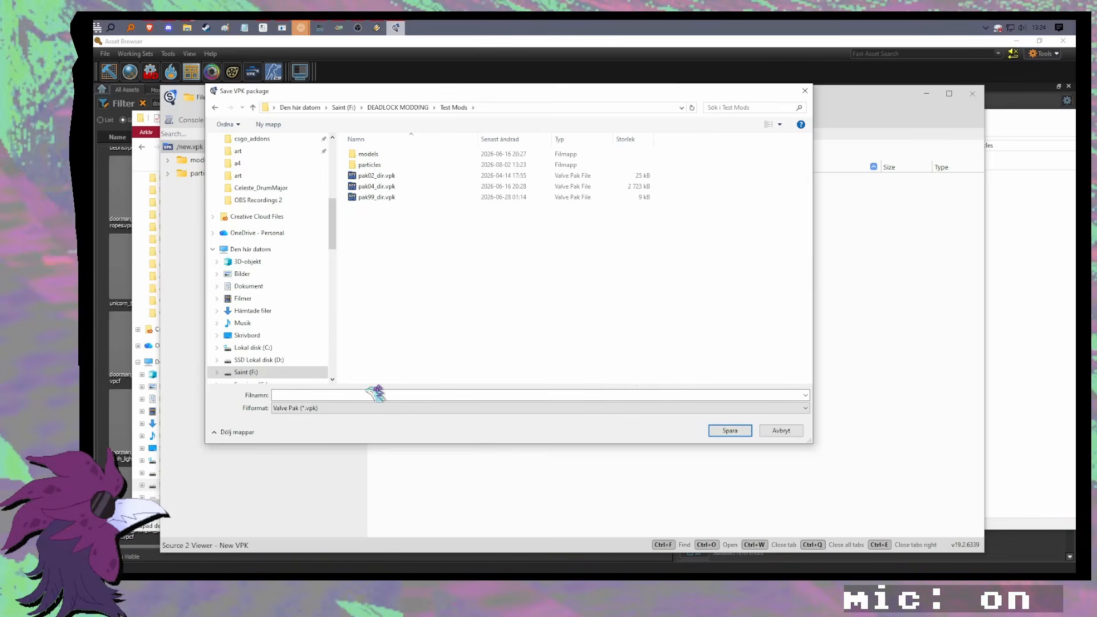
click(394, 197)
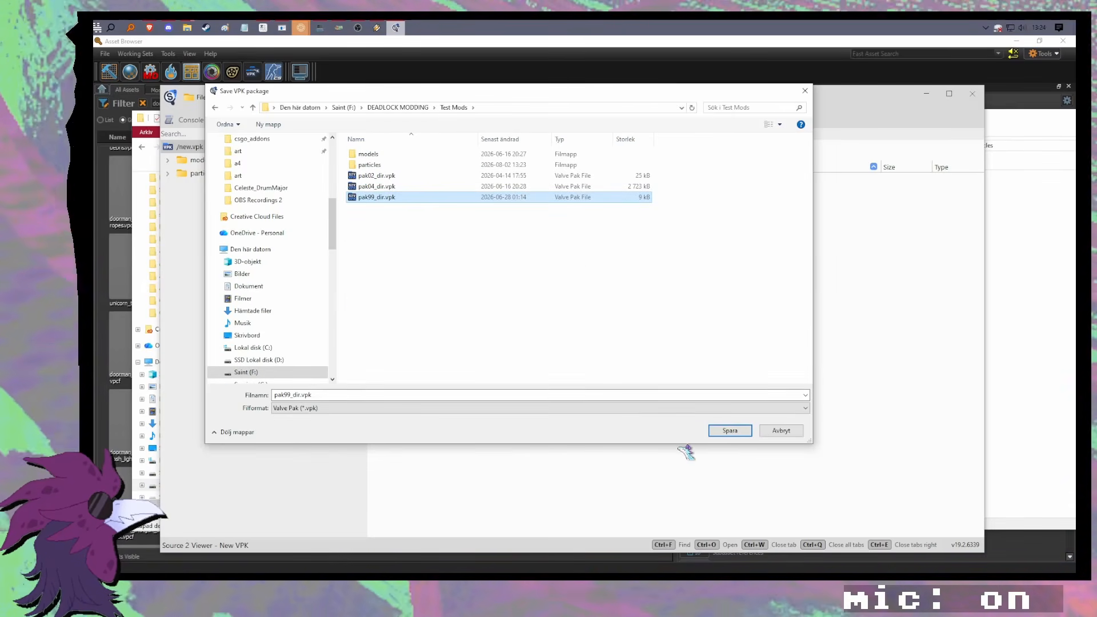
click(730, 431)
click(608, 312)
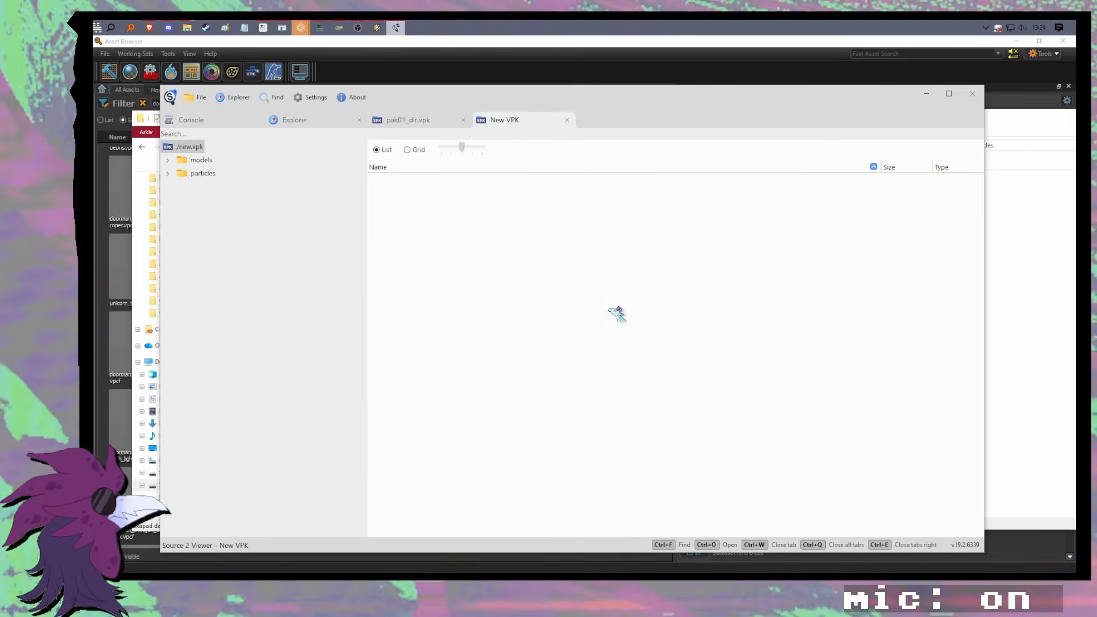
click(650, 345)
click(926, 94)
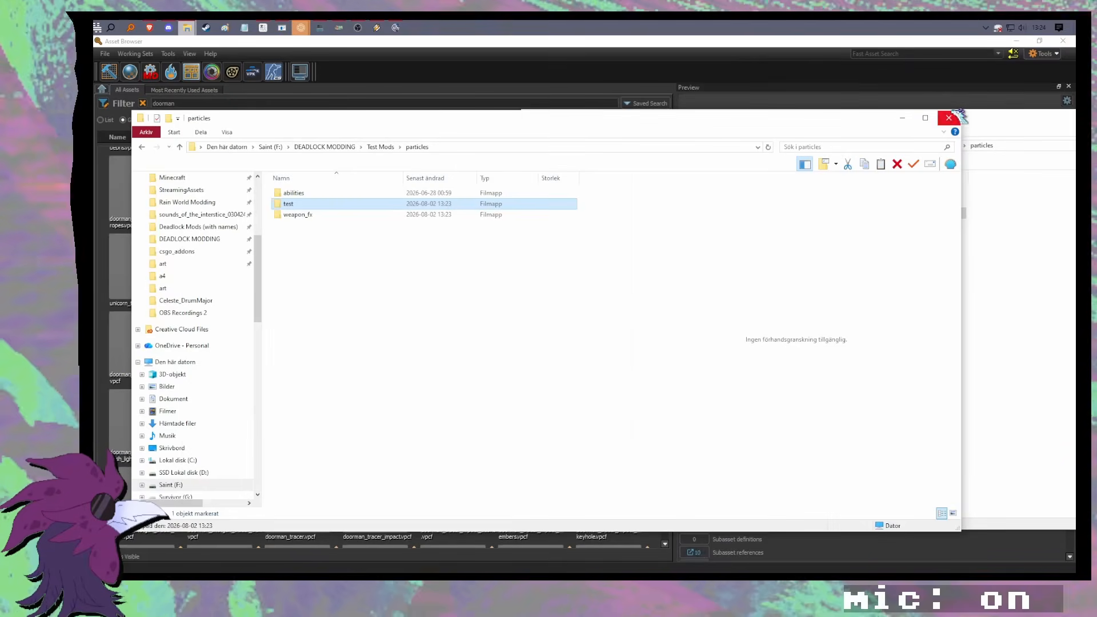
Step: Select pak99_dir.vpk in the Test Mods folder, clear away the folder windows and close Deadlock Tools
click(380, 147)
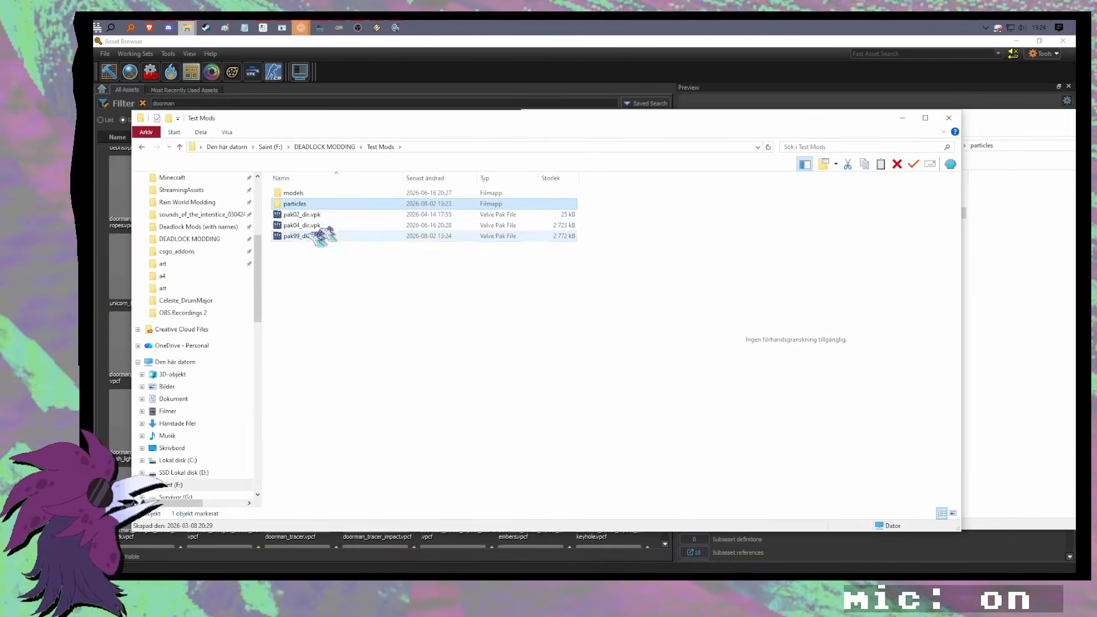
click(311, 236)
click(902, 117)
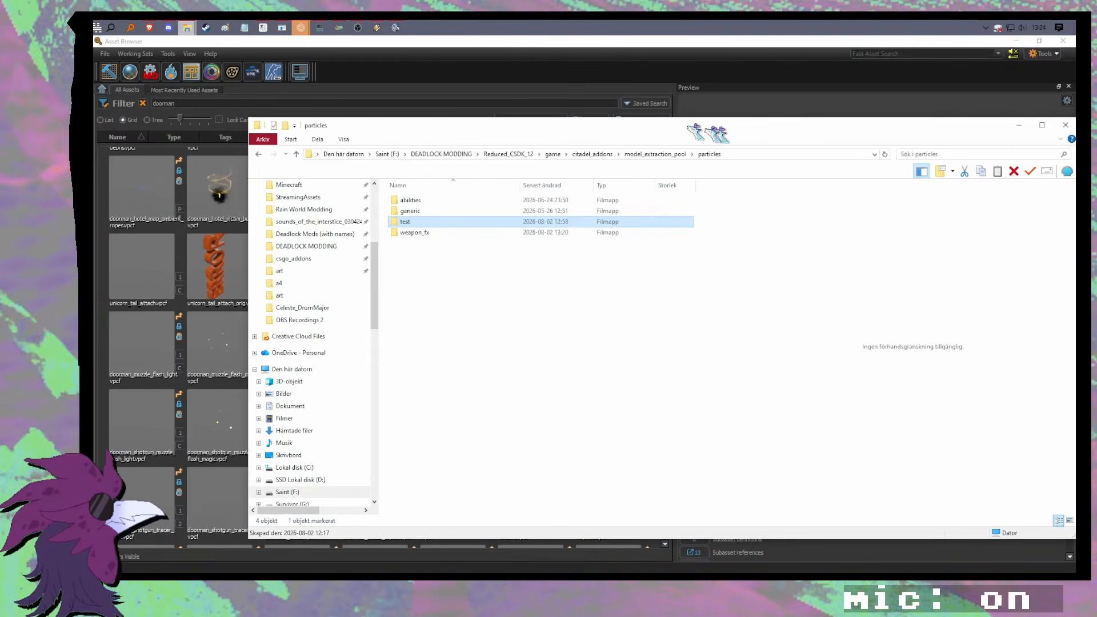
click(1001, 126)
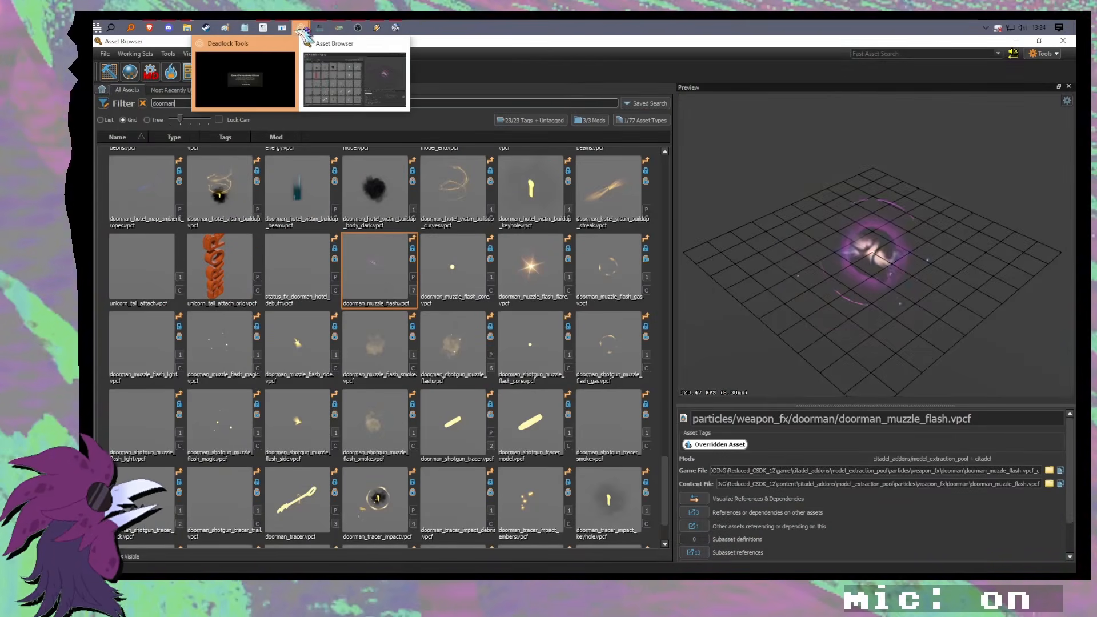
click(290, 44)
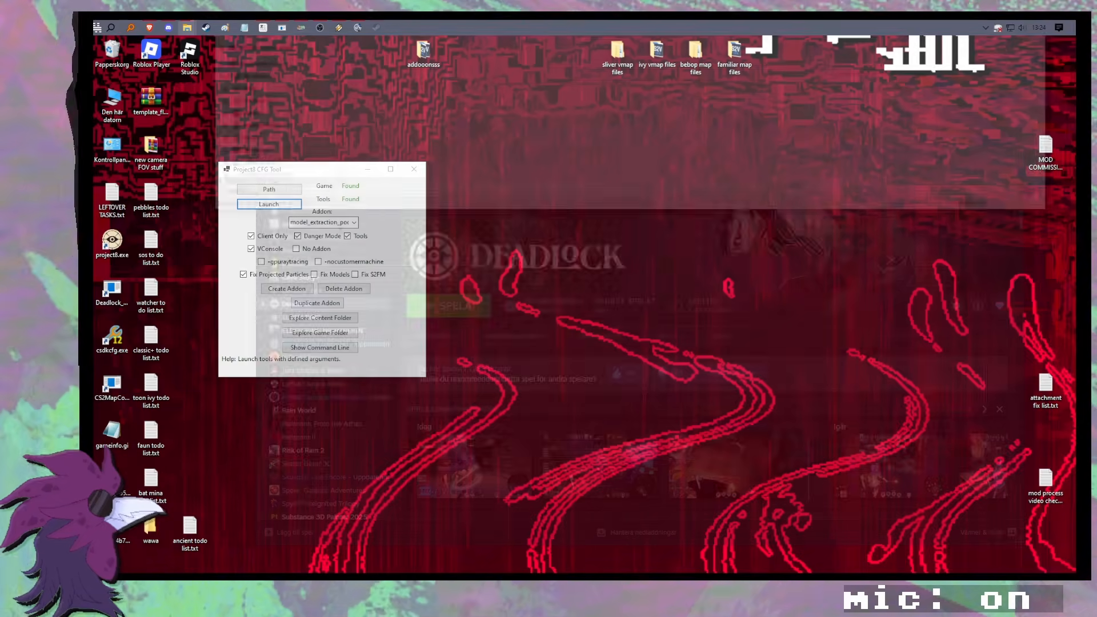
Step: Paste pak99_dir.vpk into the topmost subfolder of game\citadel in Deadlock's Steam installation
drag(476, 48, 501, 103)
drag(501, 103, 503, 119)
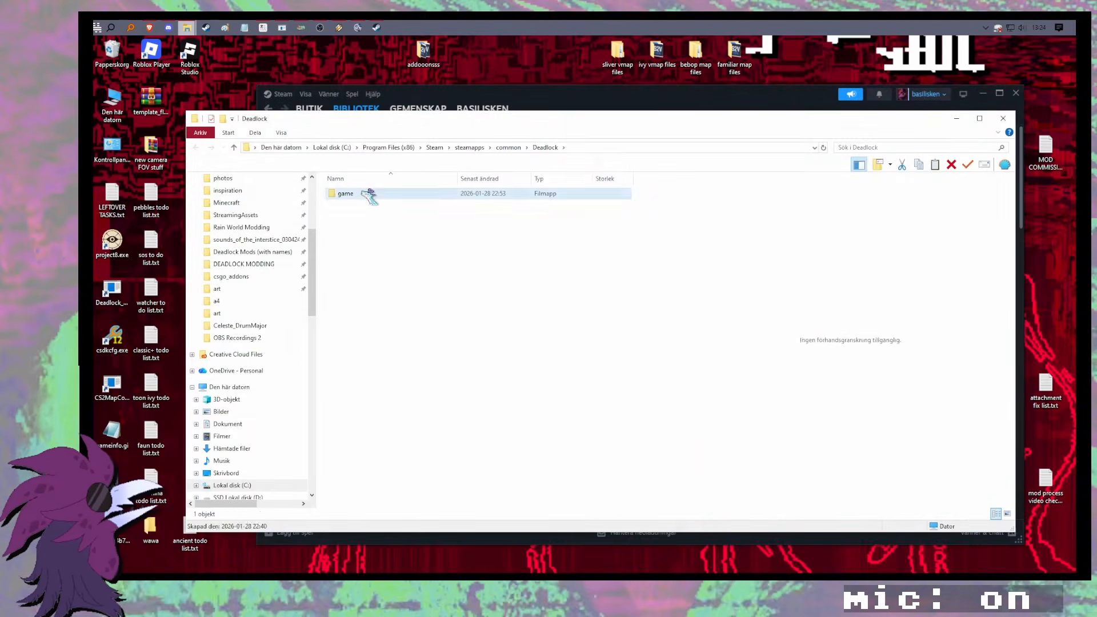
double_click(345, 194)
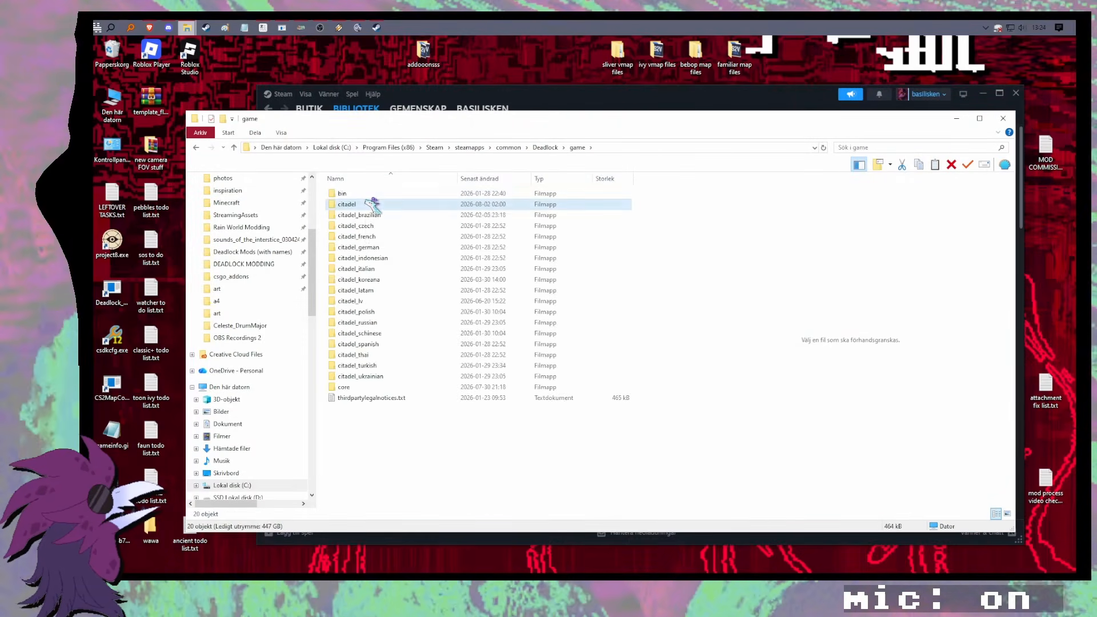
double_click(371, 204)
double_click(371, 194)
key(ctrl+v)
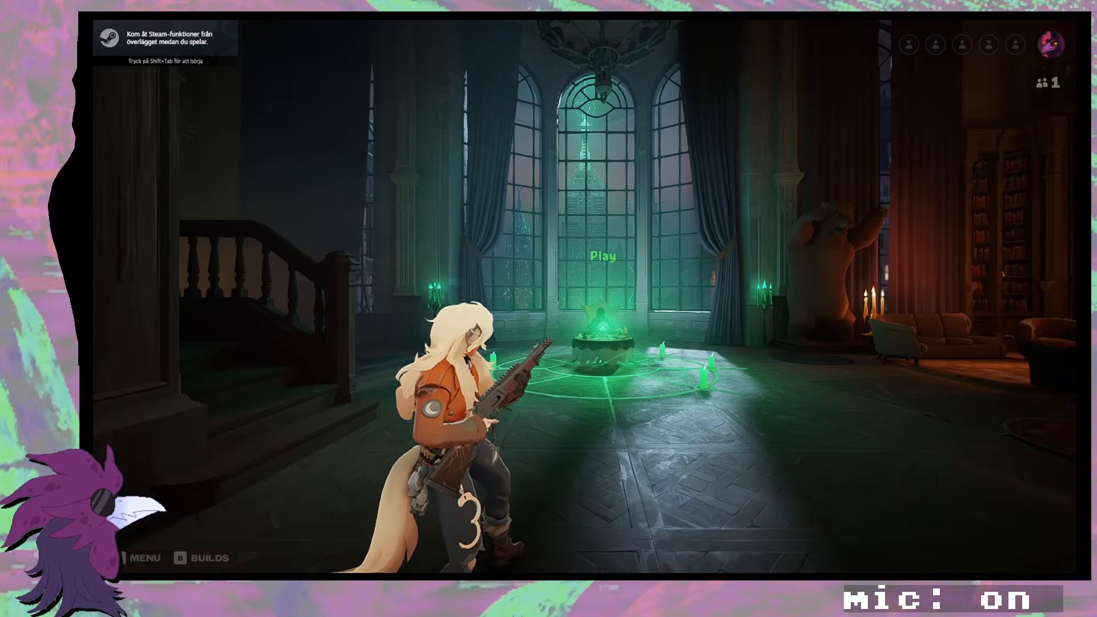
Step: Switch to Deadlock and choose the Doorman as the active hero
key(Escape)
click(286, 411)
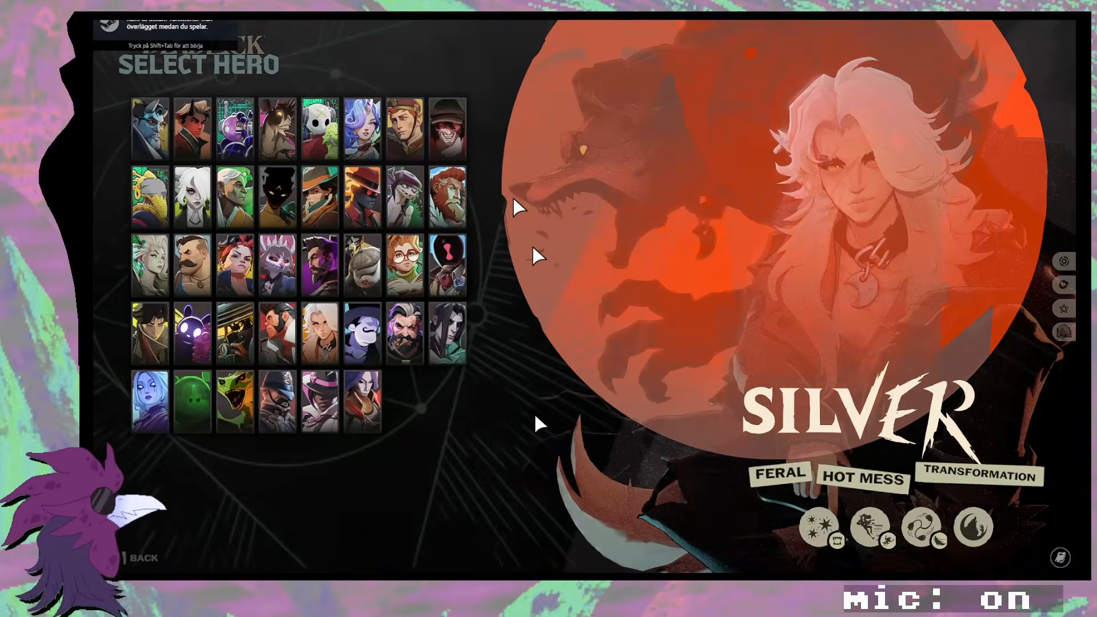
click(410, 132)
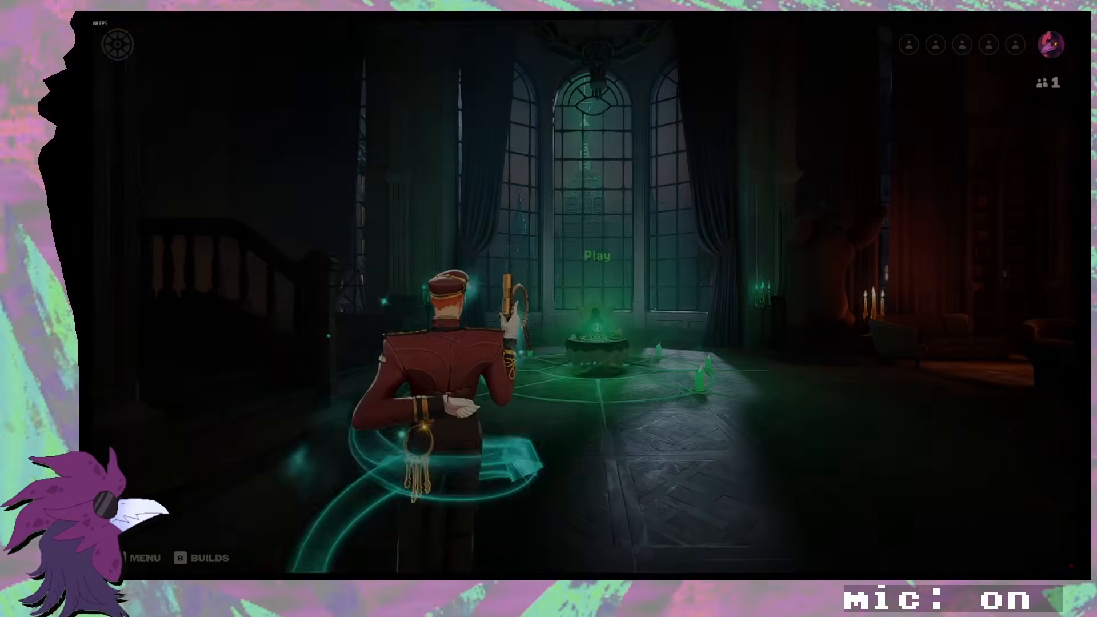
Step: Run the Doorman through The Atrium into the practice range hall
key(w)
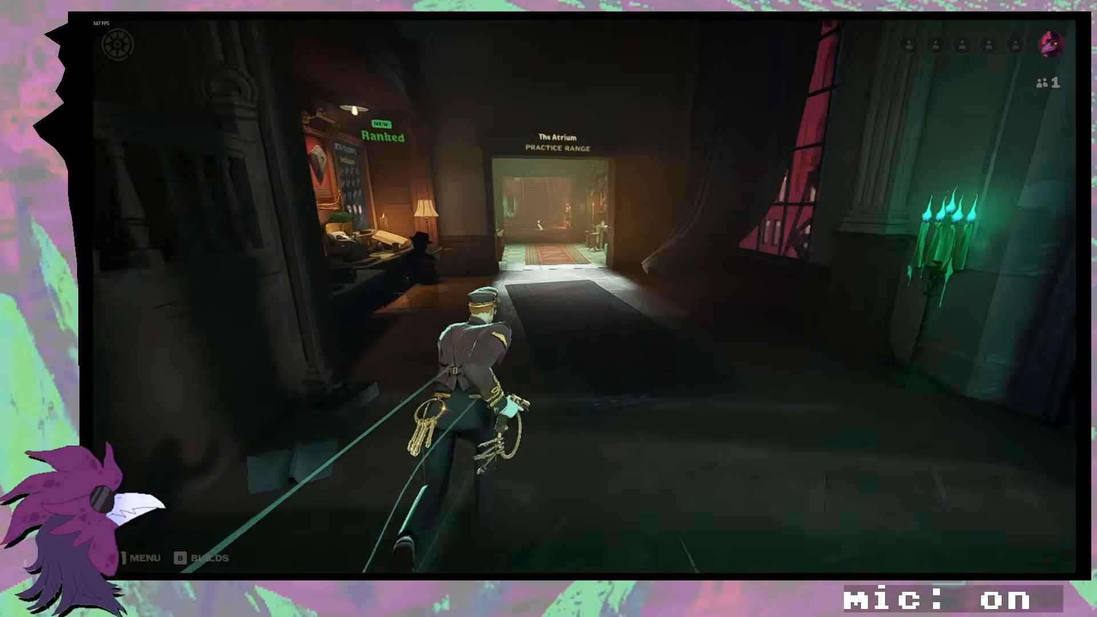
key(w)
key(shift)
key(ctrl)
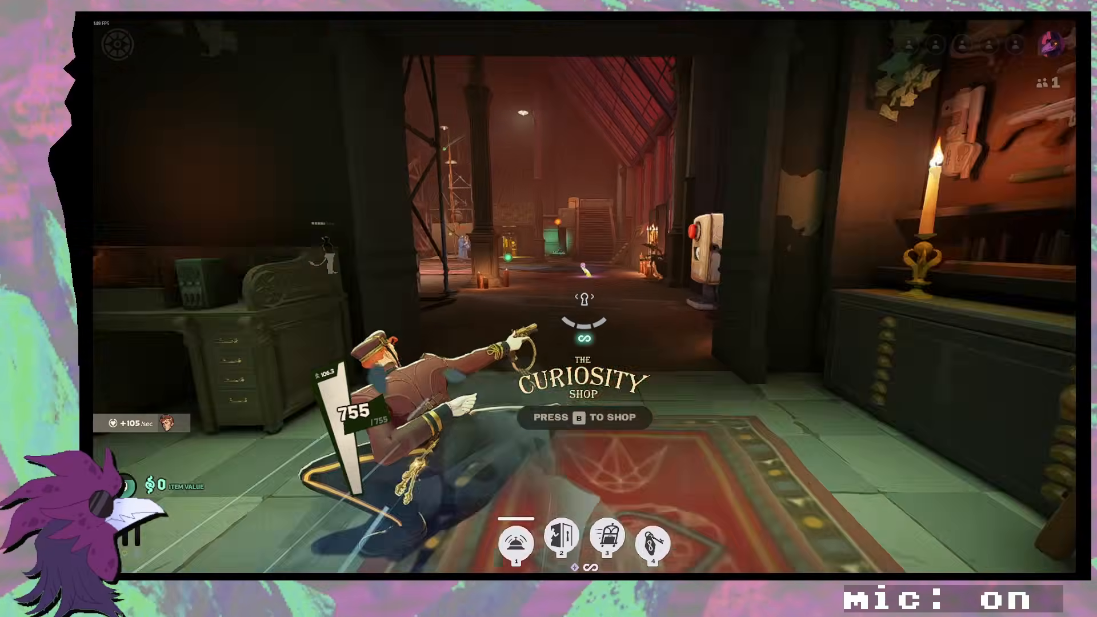
key(w)
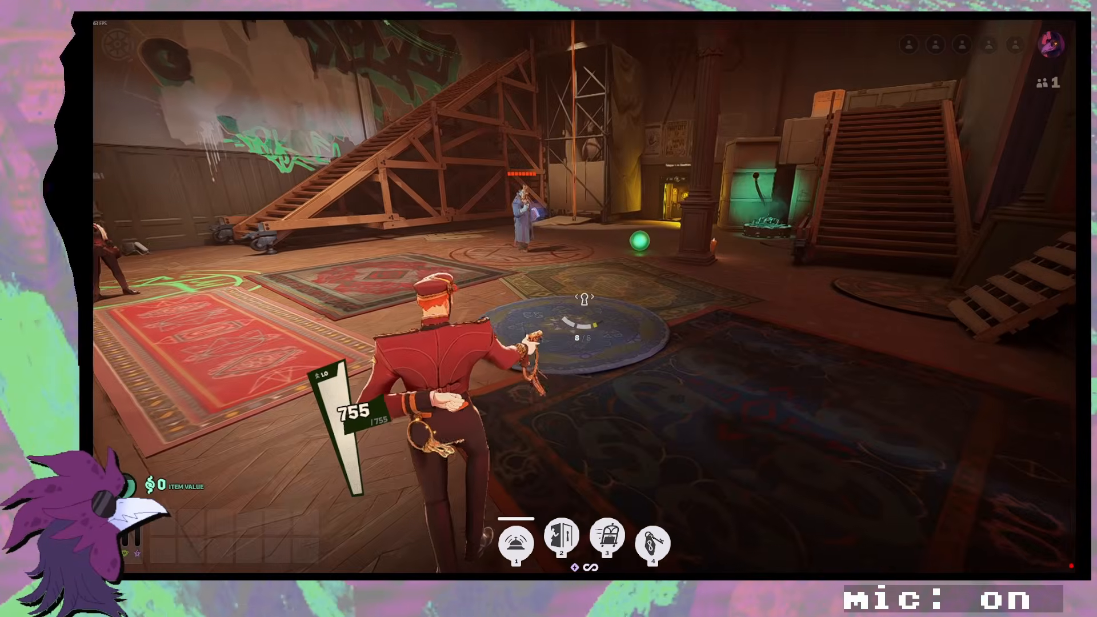
Step: Fire the Doorman's gun repeatedly near the round blue rug to examine the custom muzzle flash in game
click(584, 298)
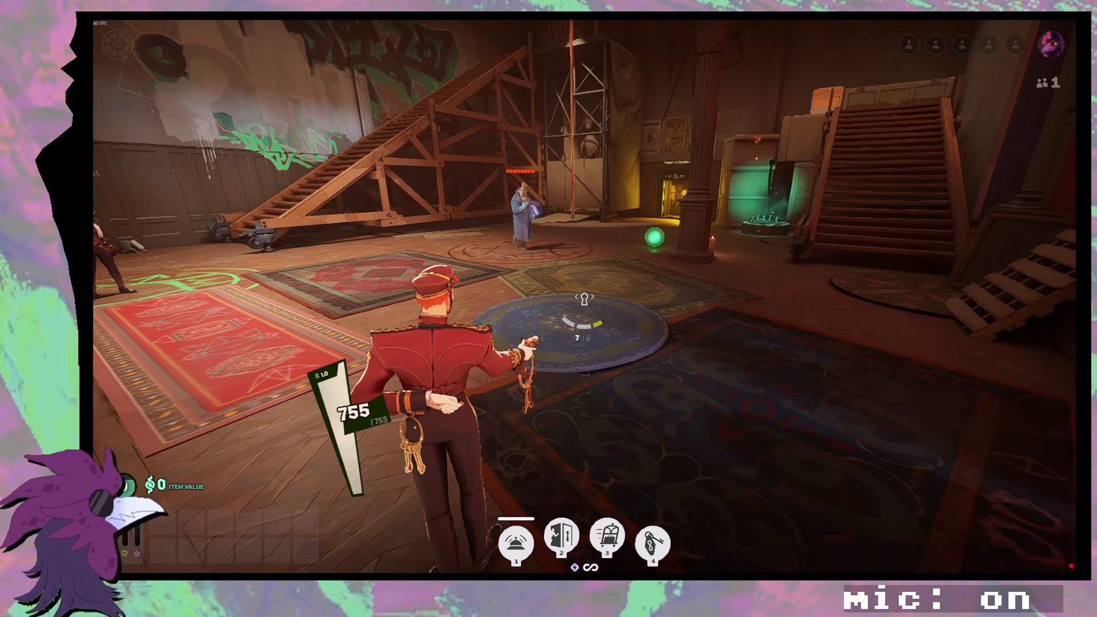
click(584, 299)
click(584, 299)
click(585, 299)
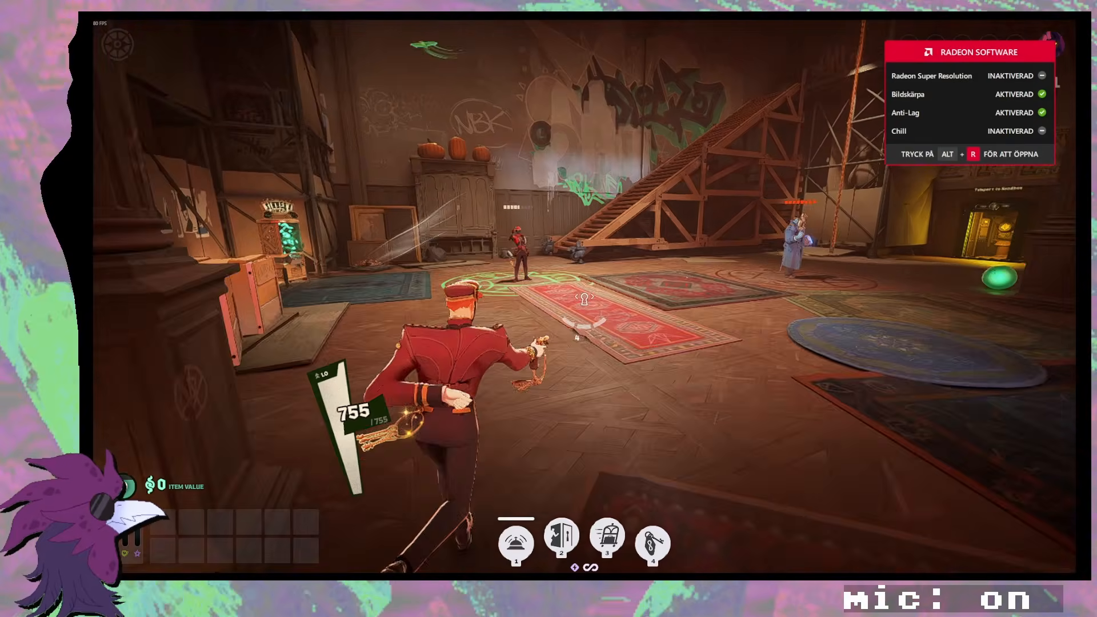
click(584, 299)
click(584, 298)
key(s)
click(584, 298)
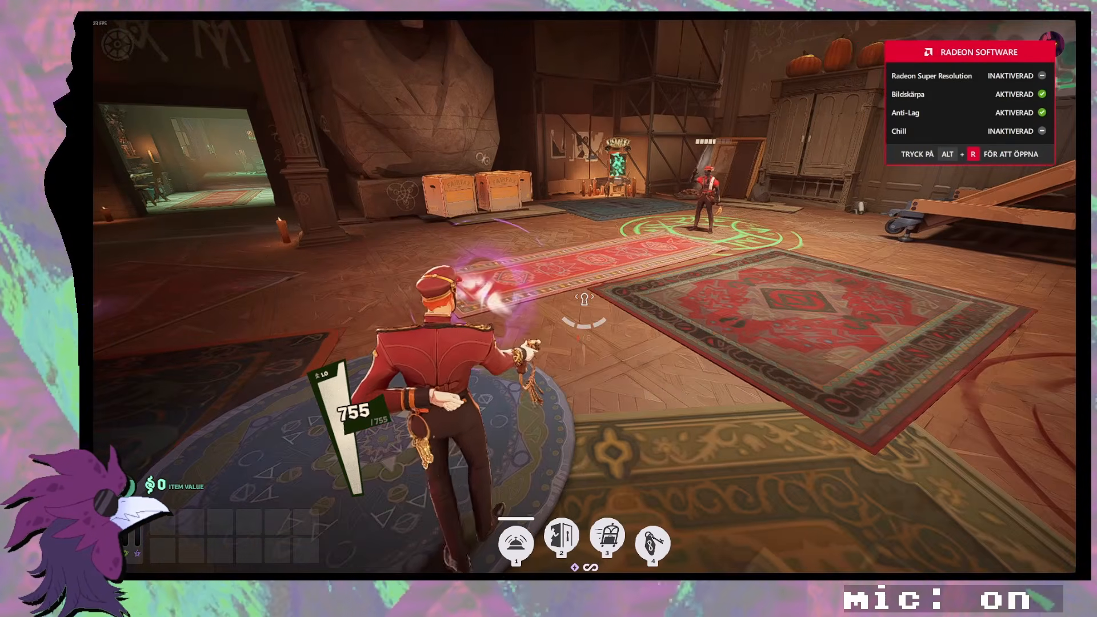
click(585, 298)
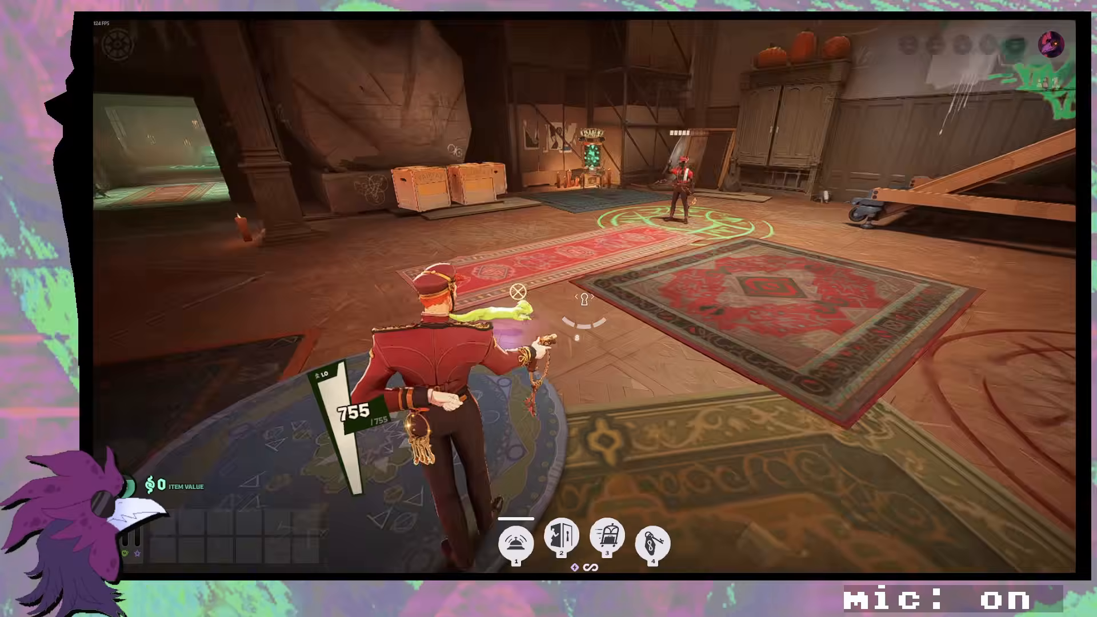
click(585, 298)
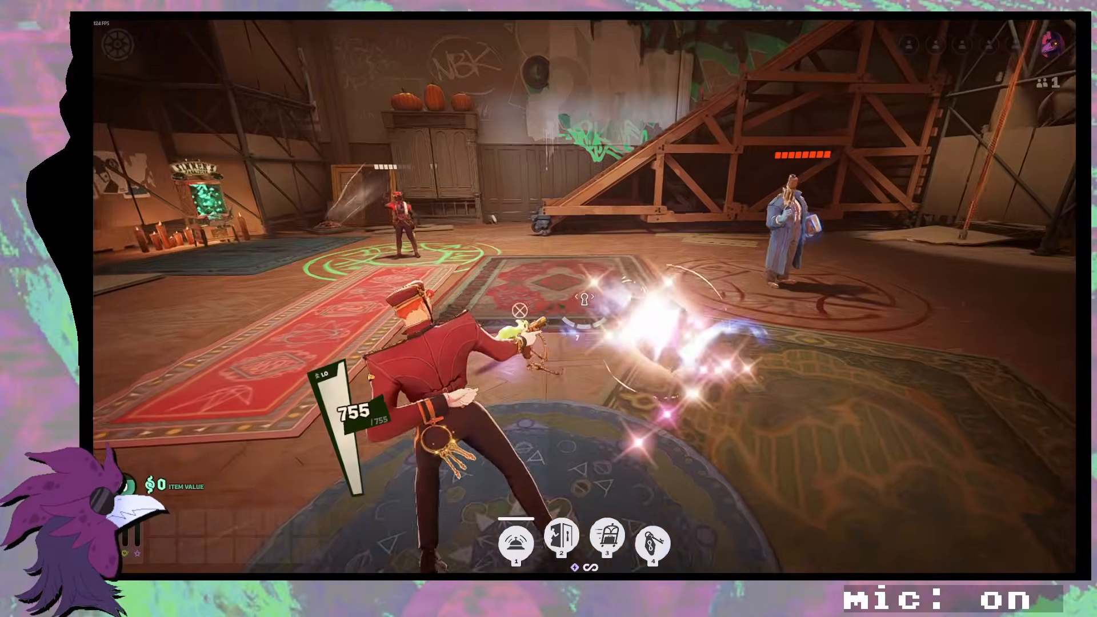
Step: Fire while moving back and forth across the practice range, and reload, to examine how the muzzle flash behaves in motion
key(w)
click(584, 298)
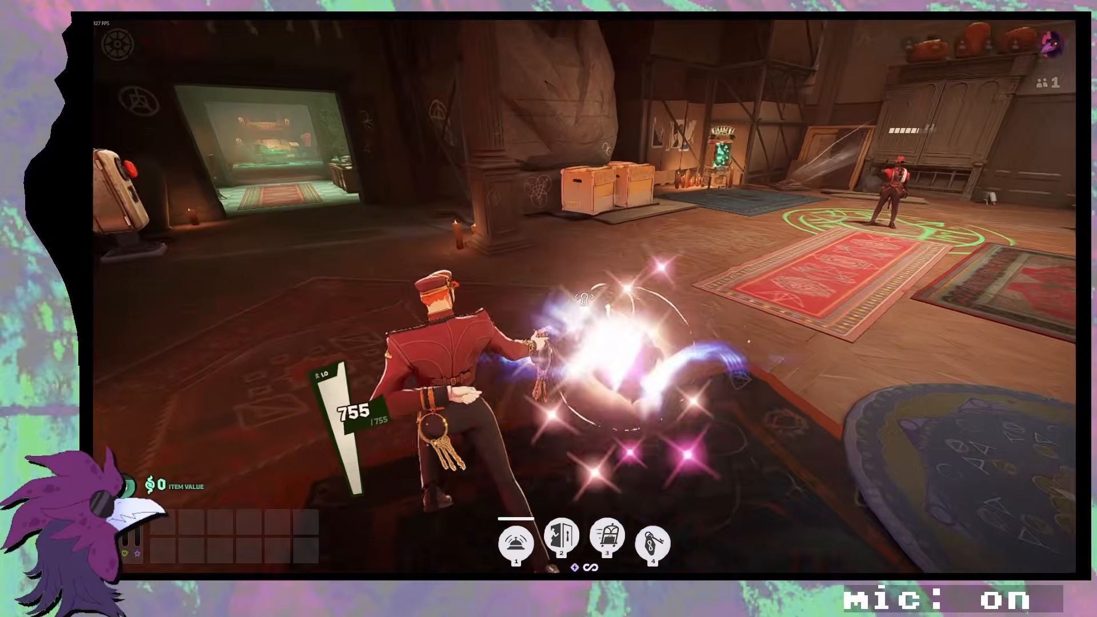
key(w)
key(s)
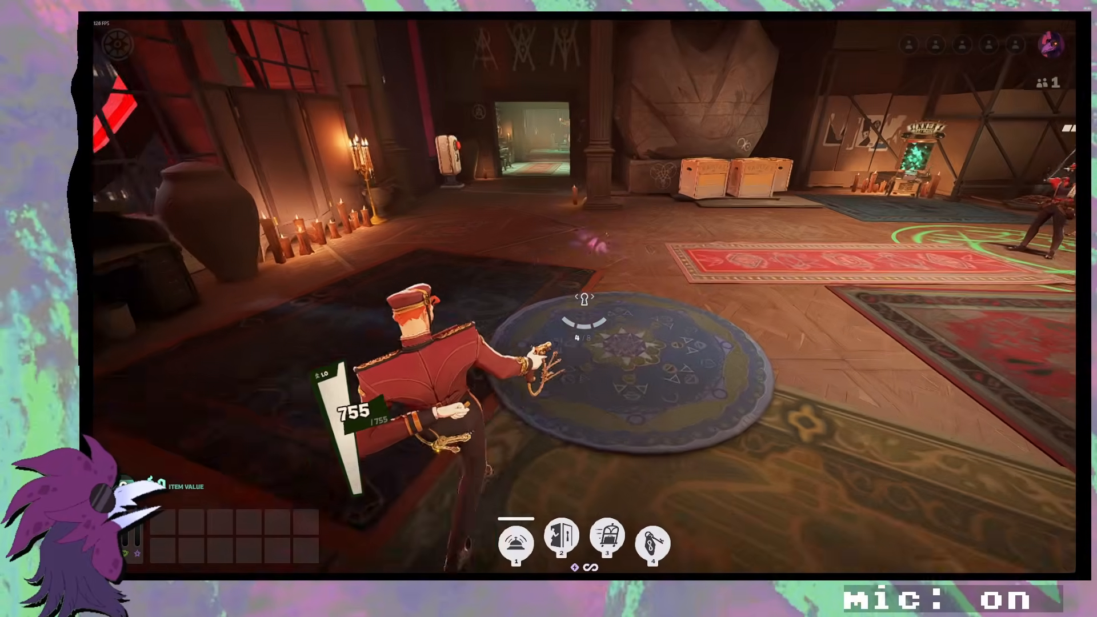
click(585, 299)
click(584, 299)
key(w)
key(q)
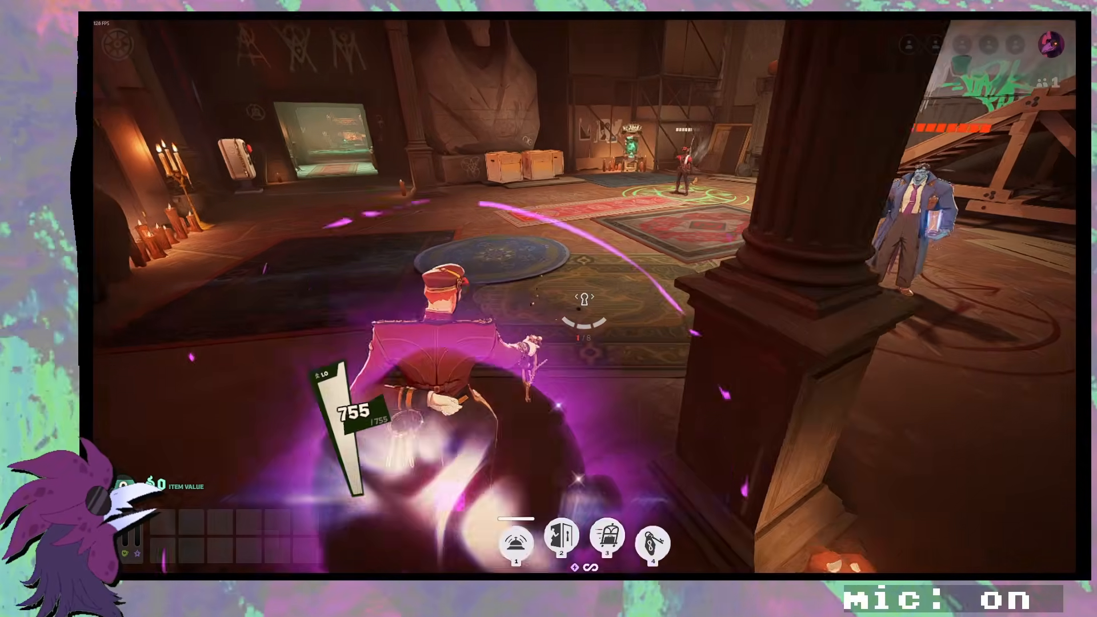
key(r)
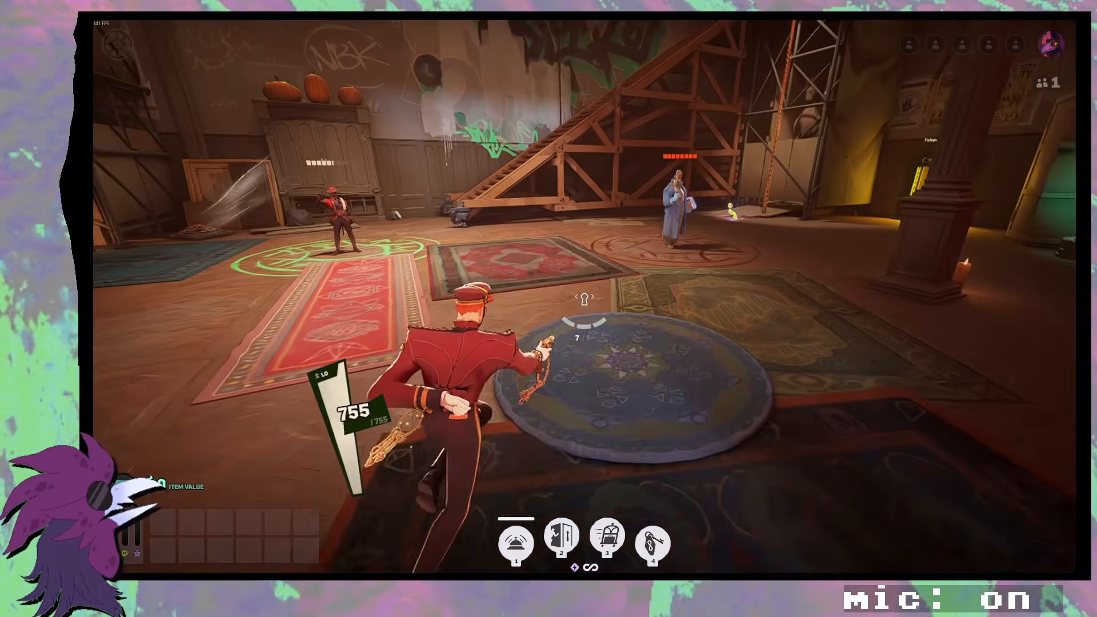
Step: Fire while turning around the hall to examine the flash's purple orb and sparkle layers from several directions
click(584, 299)
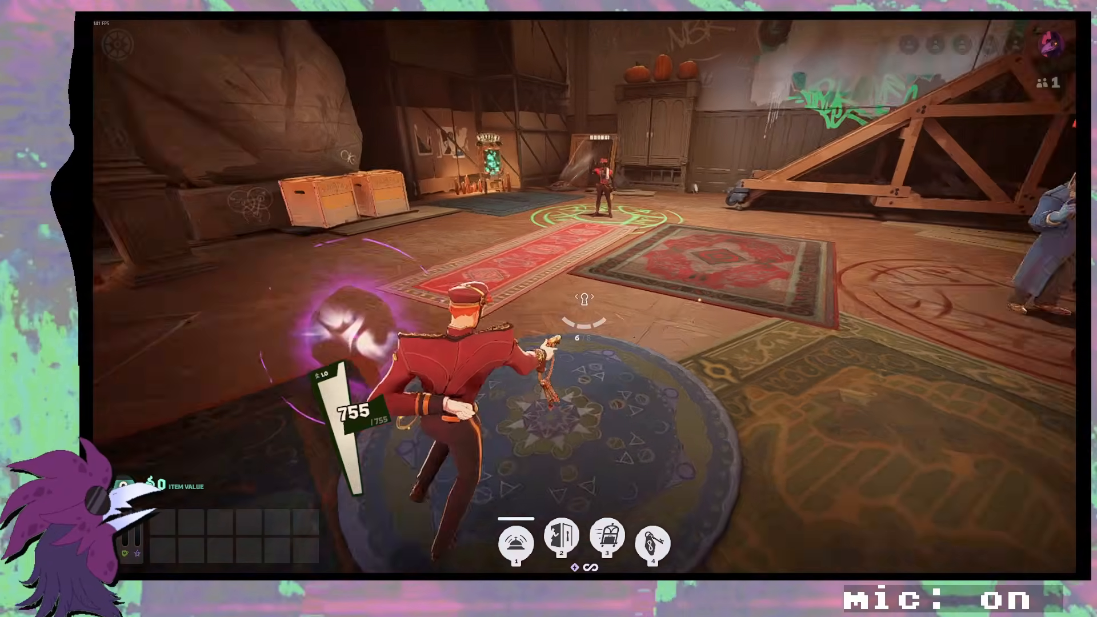
click(584, 299)
click(584, 299)
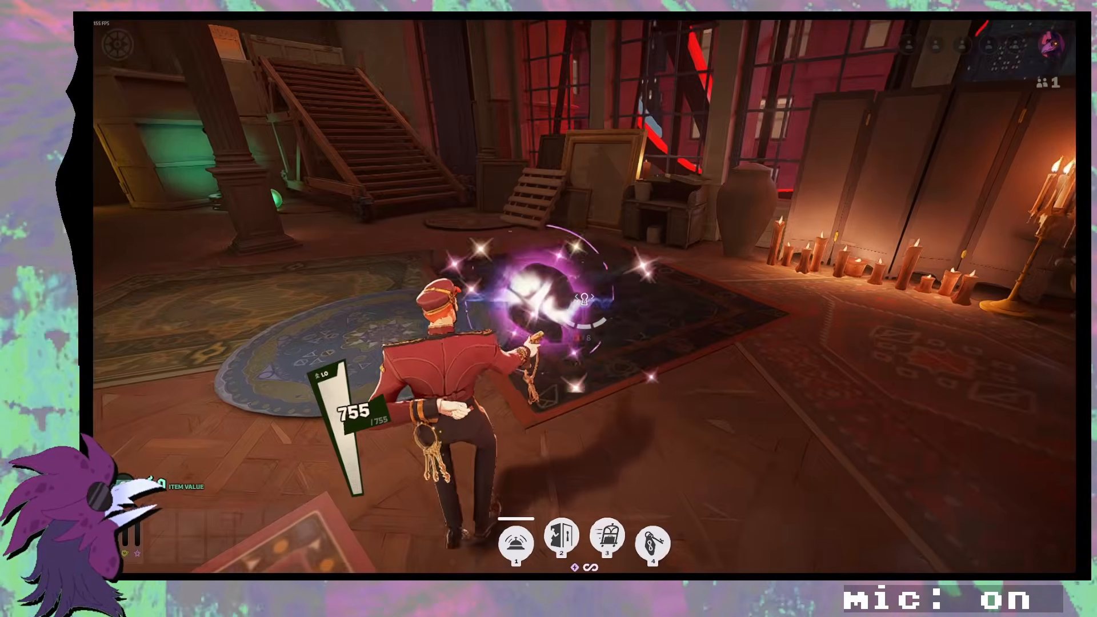
click(584, 299)
click(584, 299)
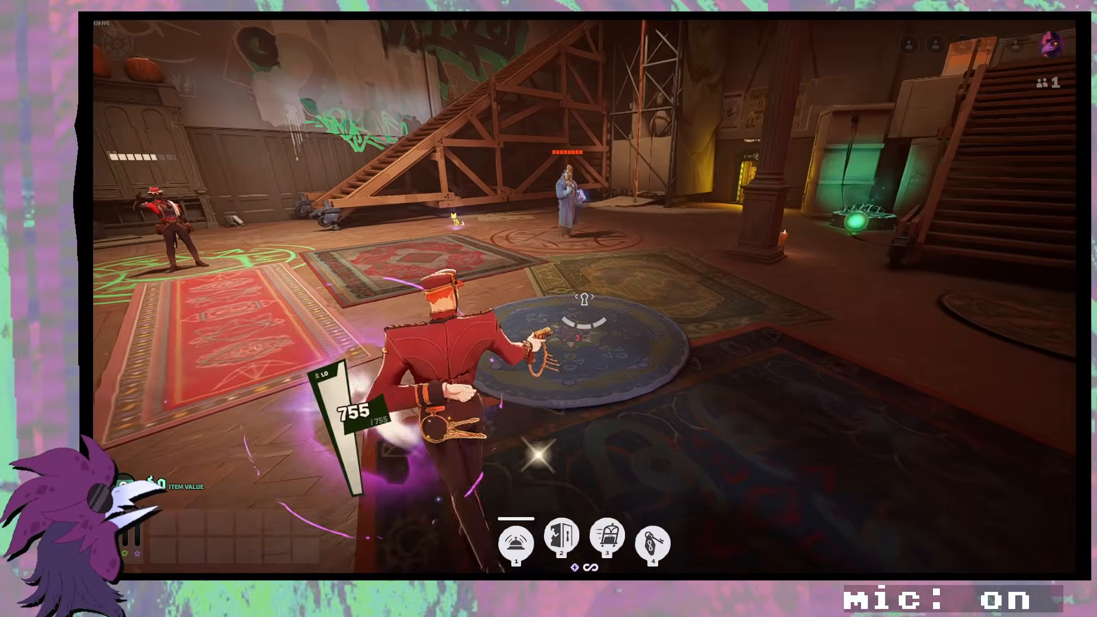
click(584, 299)
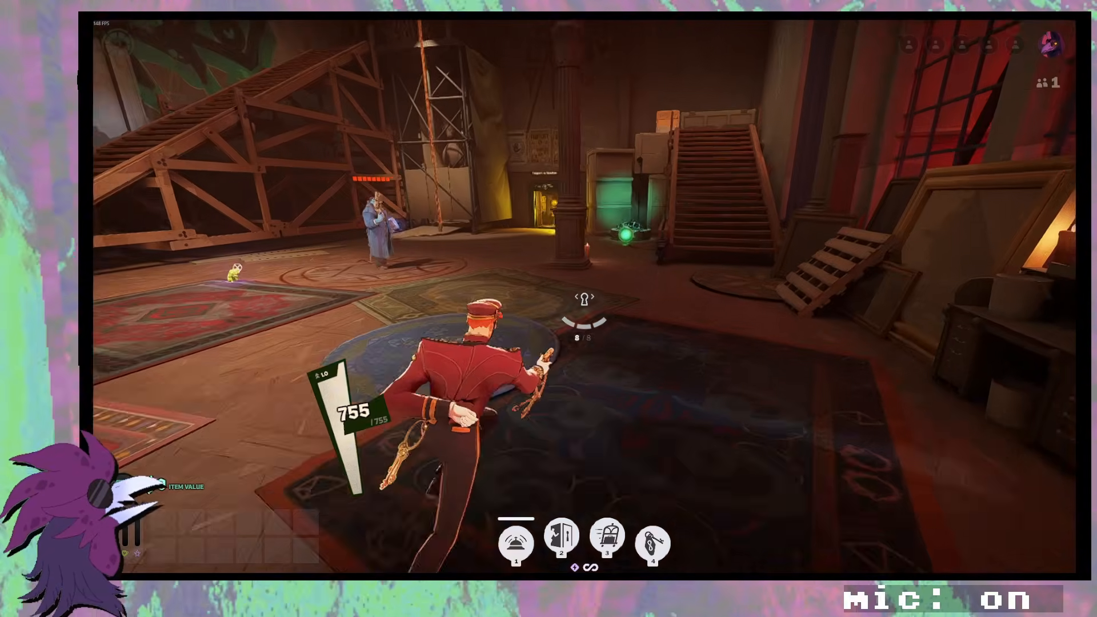
Step: Empty a full magazine toward the wooden stairs to examine how the particle layers overlap in rapid fire
click(584, 299)
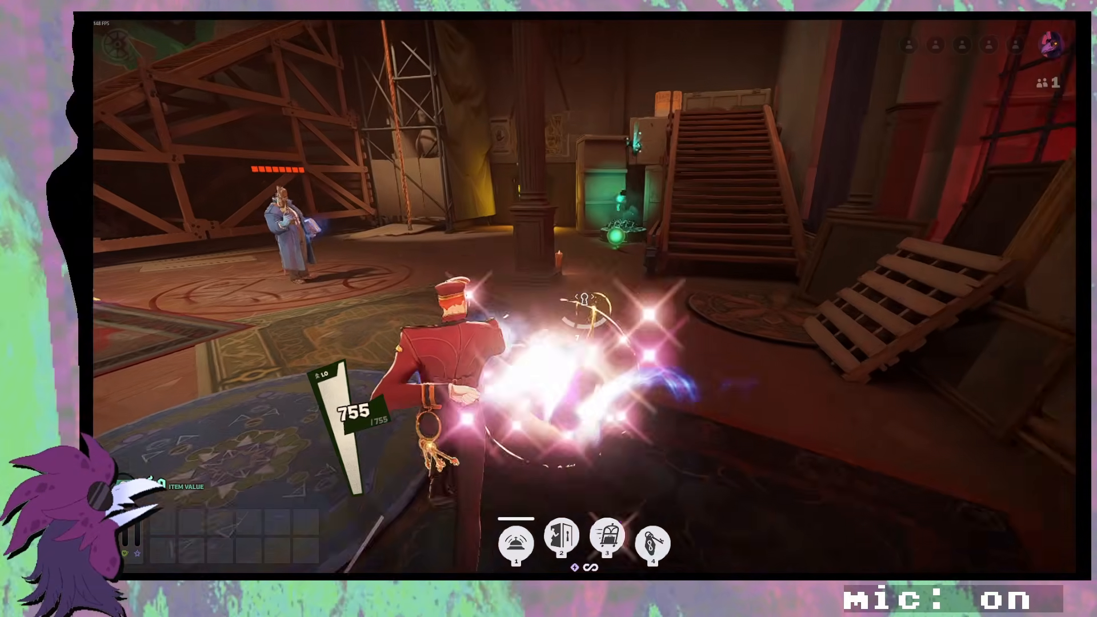
click(585, 299)
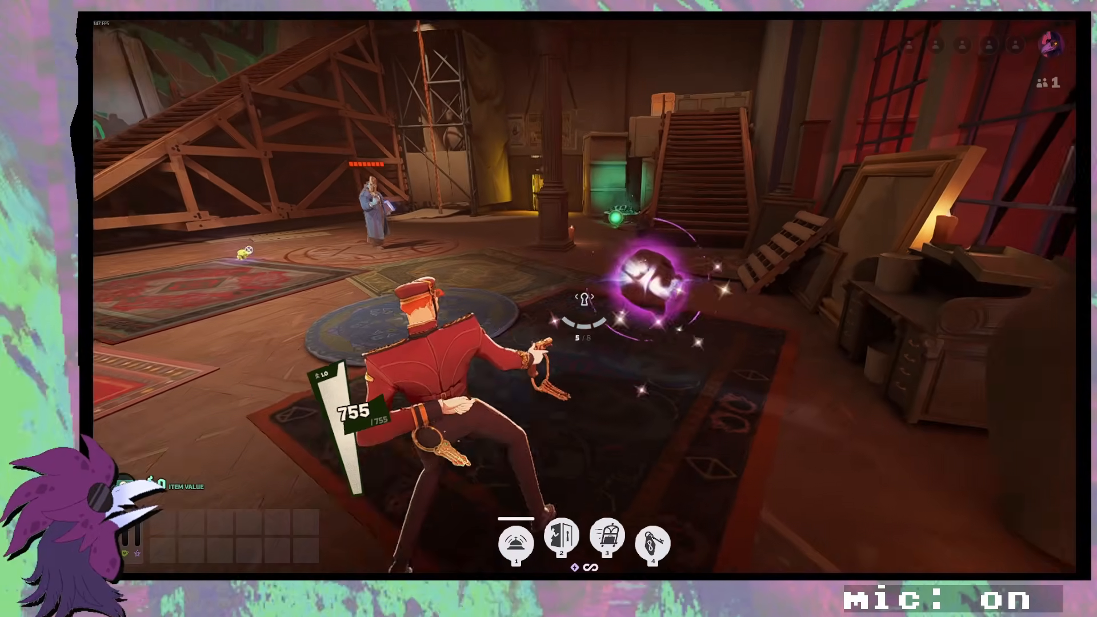
click(584, 298)
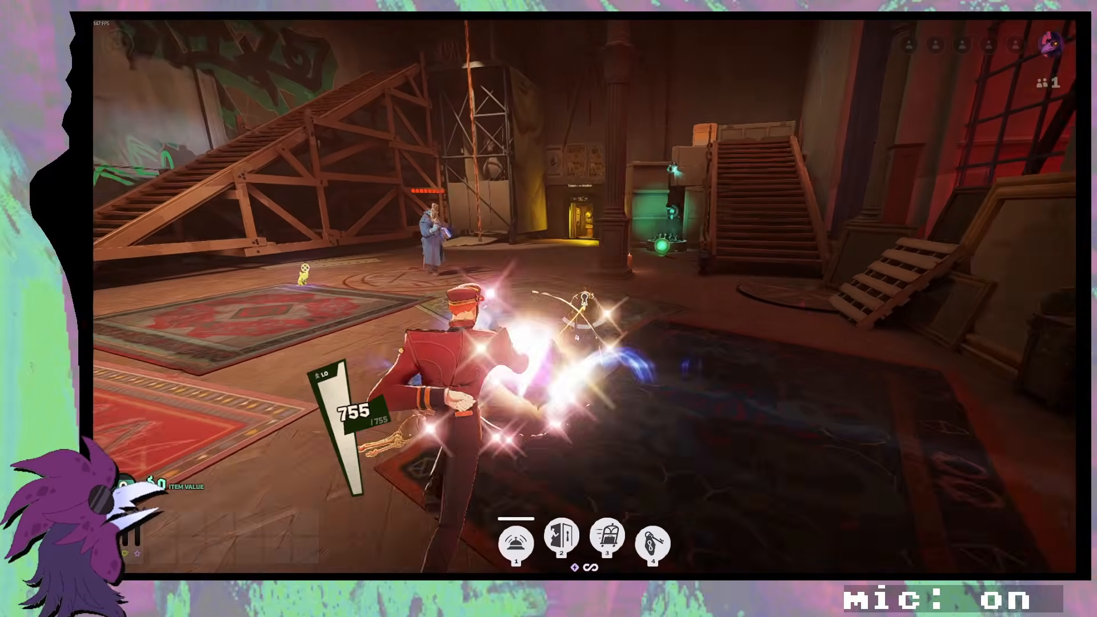
click(584, 299)
click(584, 299)
click(584, 299)
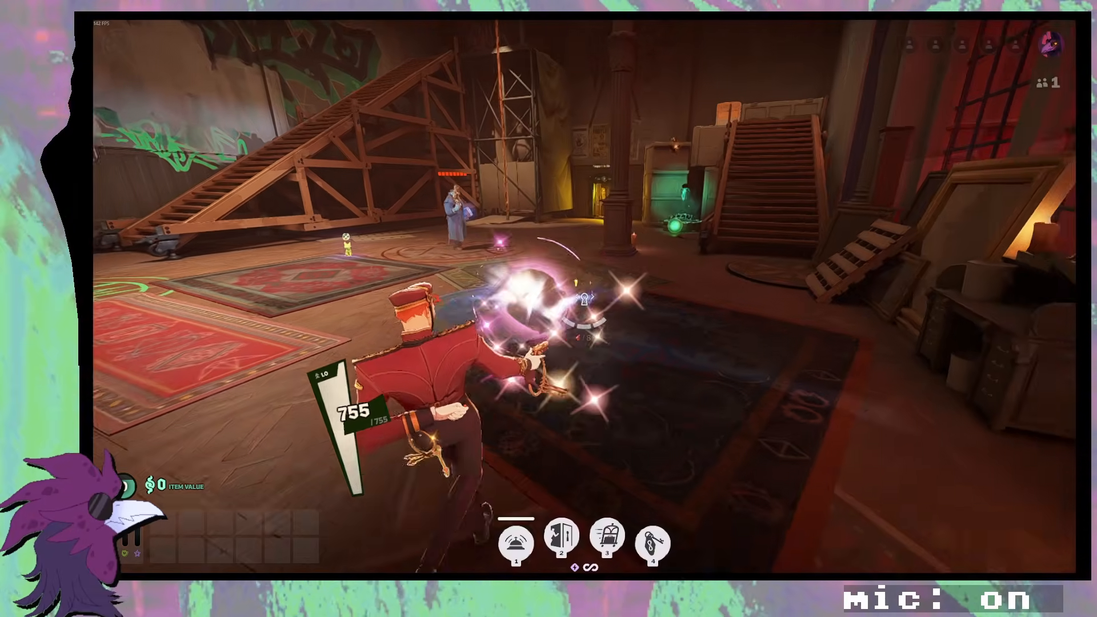
click(584, 299)
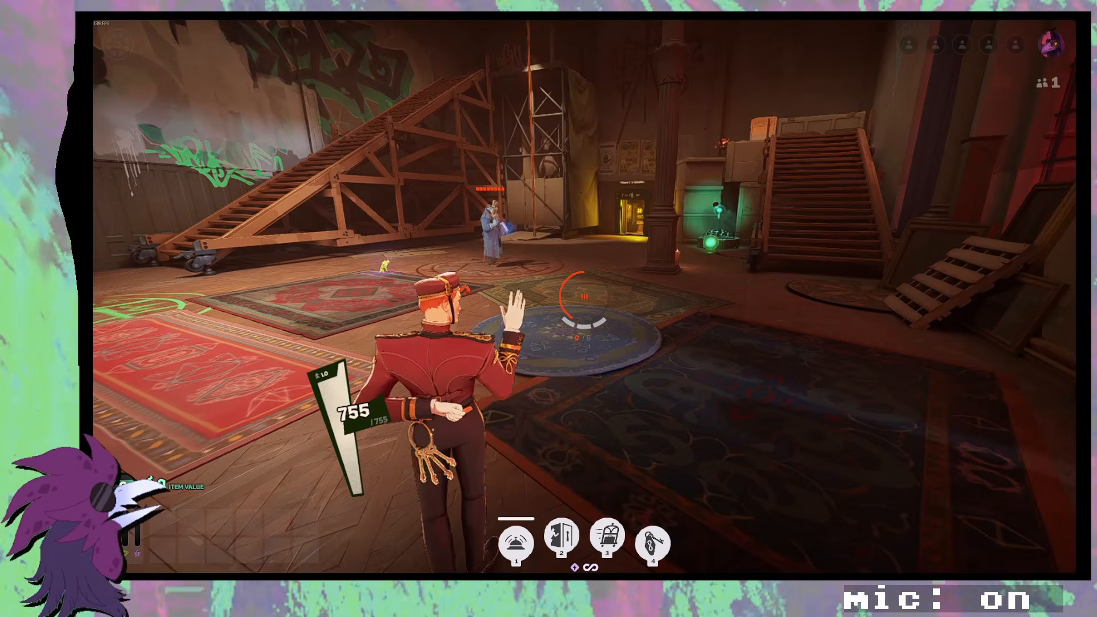
Step: Back away from the round rug, fire another series of shots and reload to examine the flash's glow and lingering sparkles
key(s)
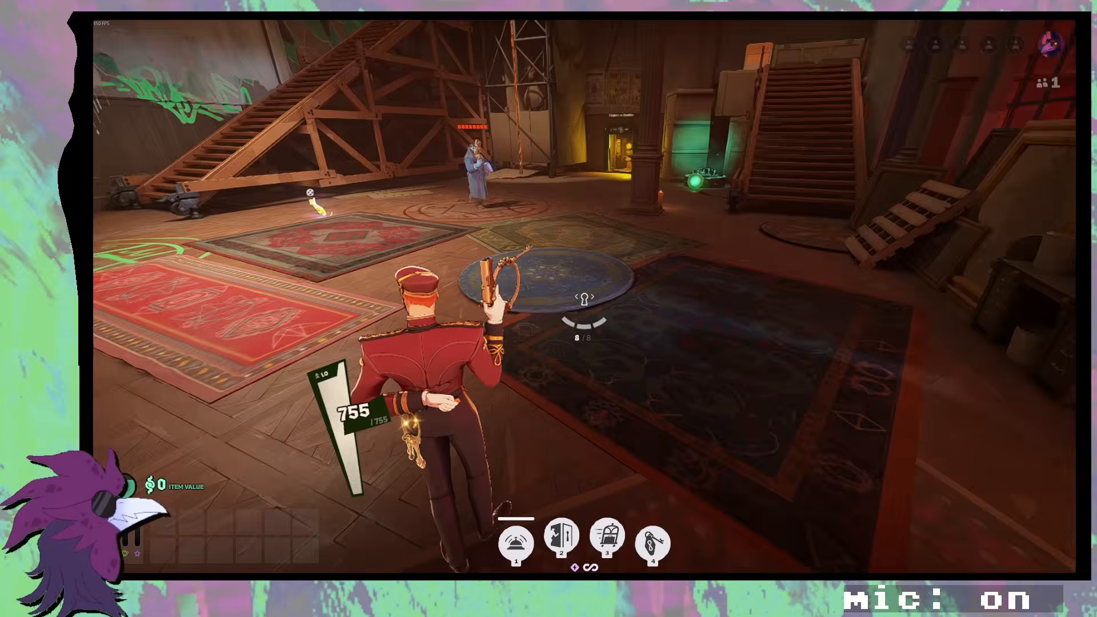
click(585, 299)
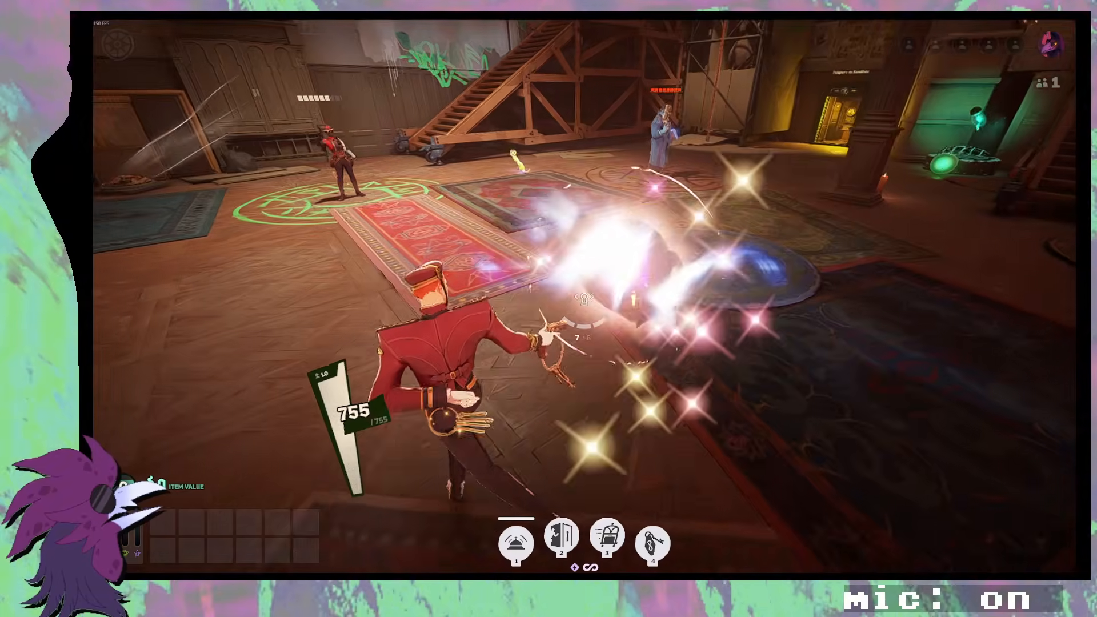
click(584, 299)
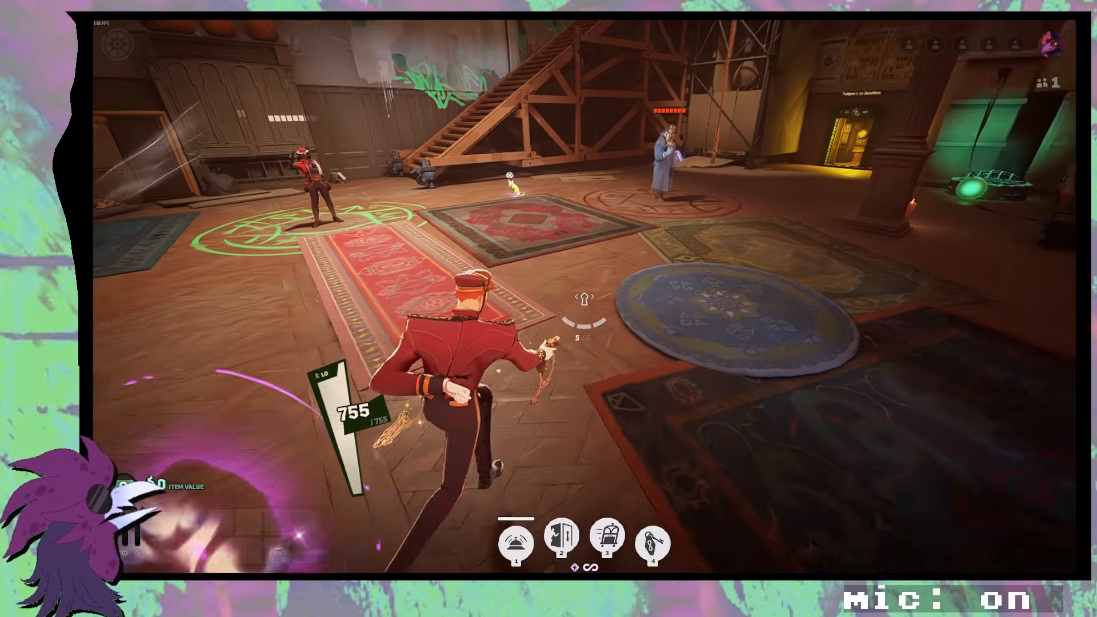
click(584, 298)
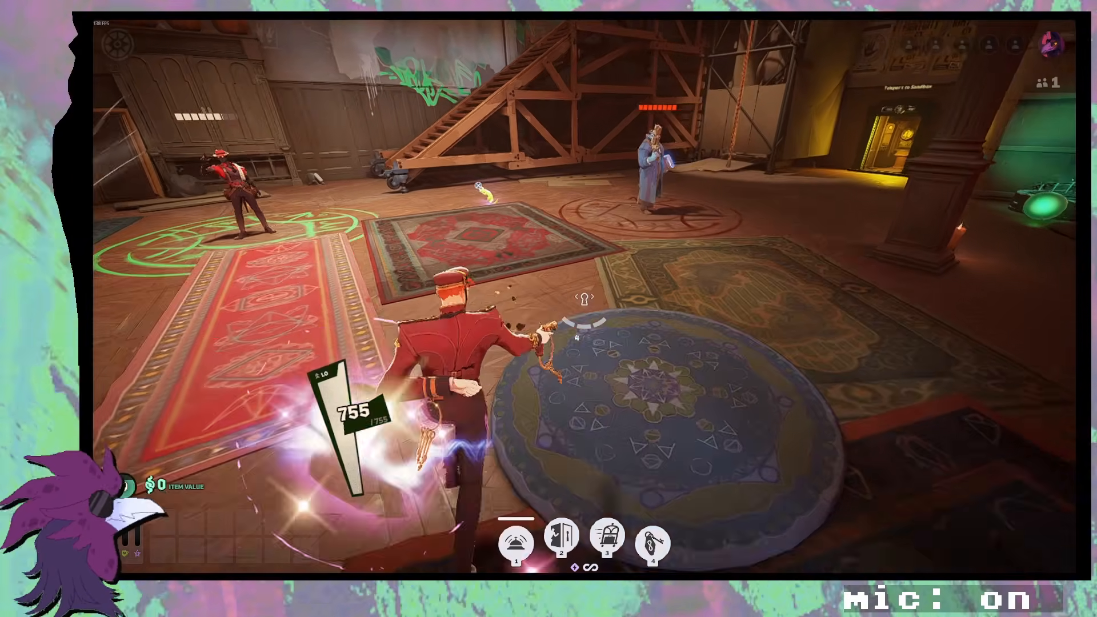
click(584, 298)
key(r)
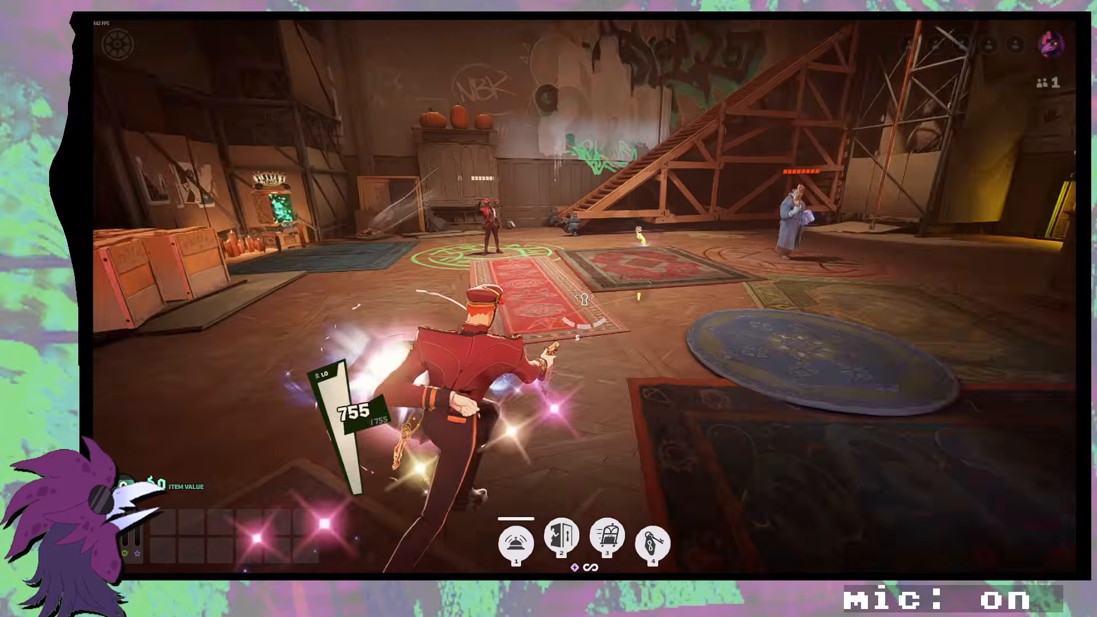
Step: Fire a series of shots while turning toward the practice range entrance to examine the flash's bright core and fading orb
click(584, 299)
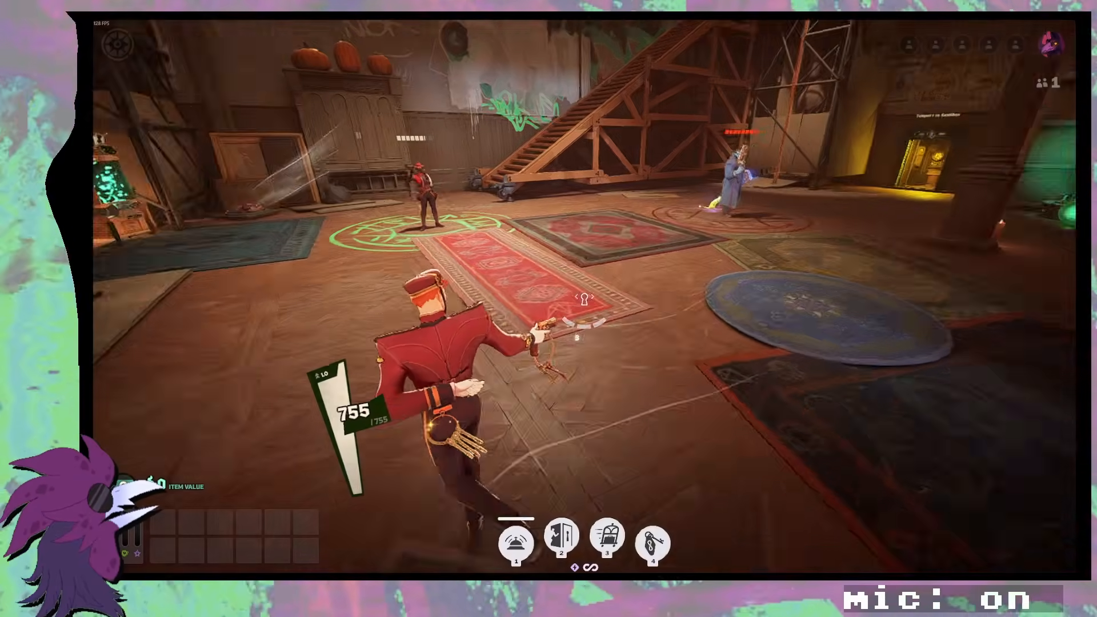
click(584, 298)
click(584, 298)
click(584, 299)
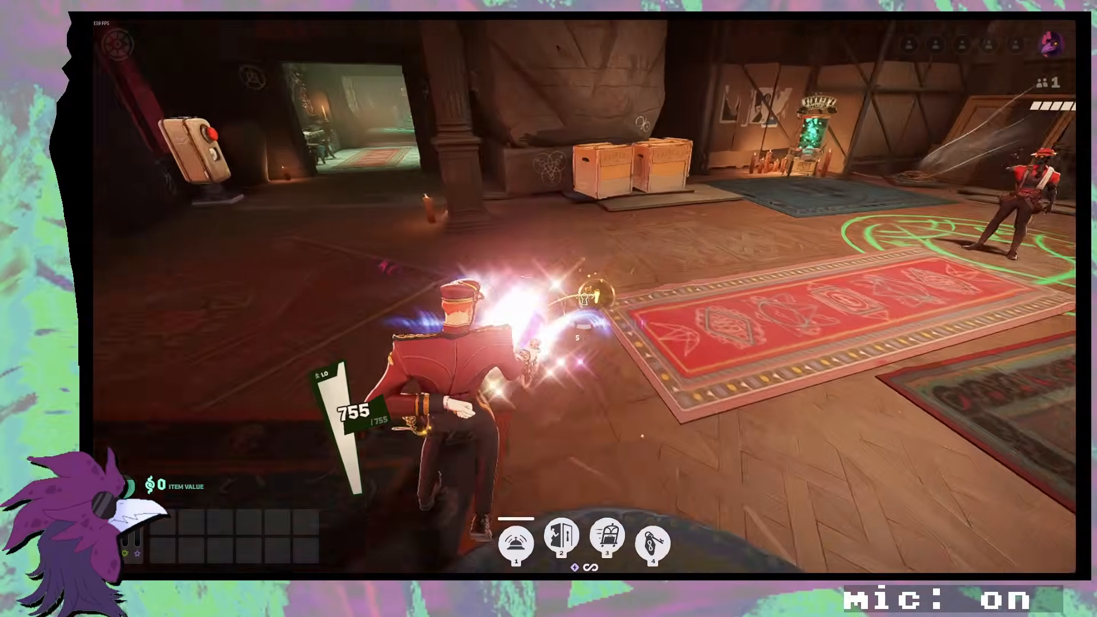
click(584, 299)
click(584, 299)
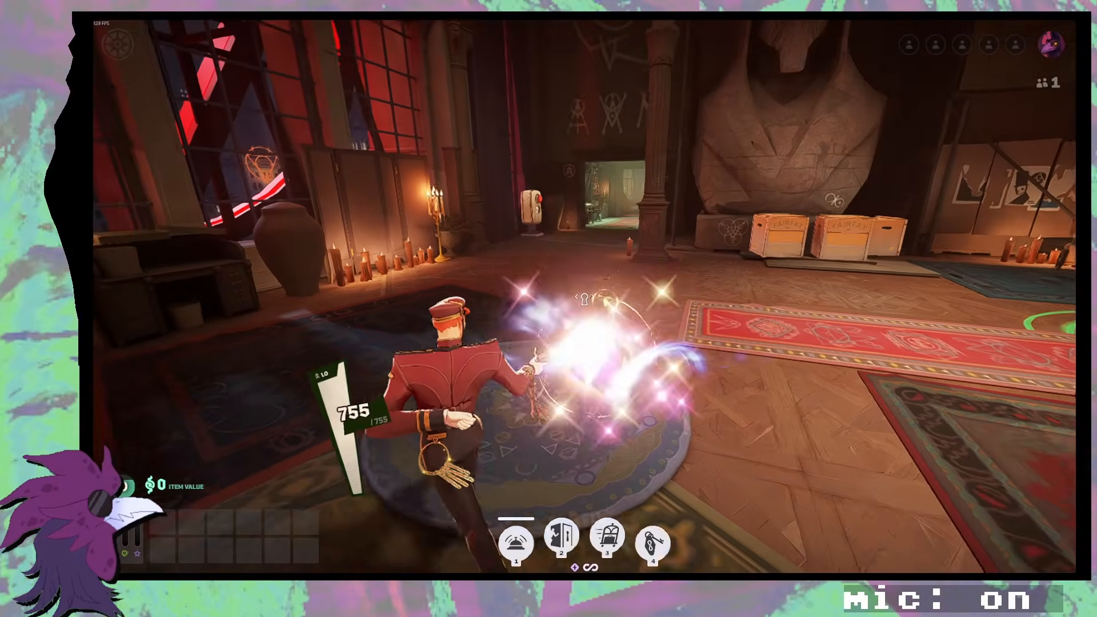
click(584, 299)
click(584, 299)
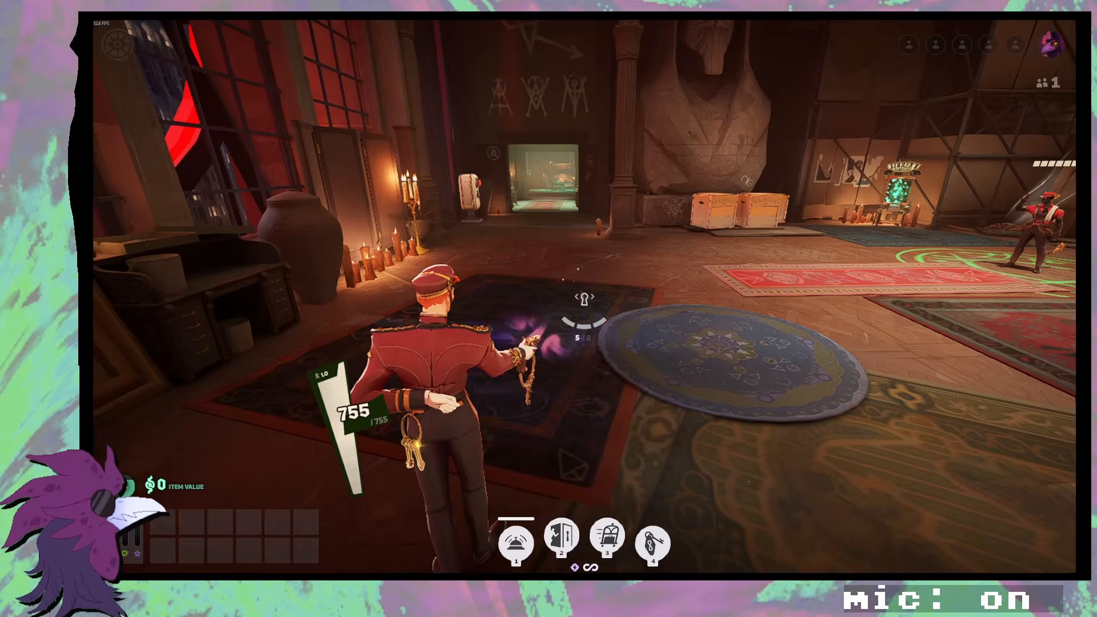
Step: Fire the rest of the magazine while turning from the lit doorway toward the wooden stairs, reload and reposition to examine the flash's fading wisps
click(584, 298)
click(584, 298)
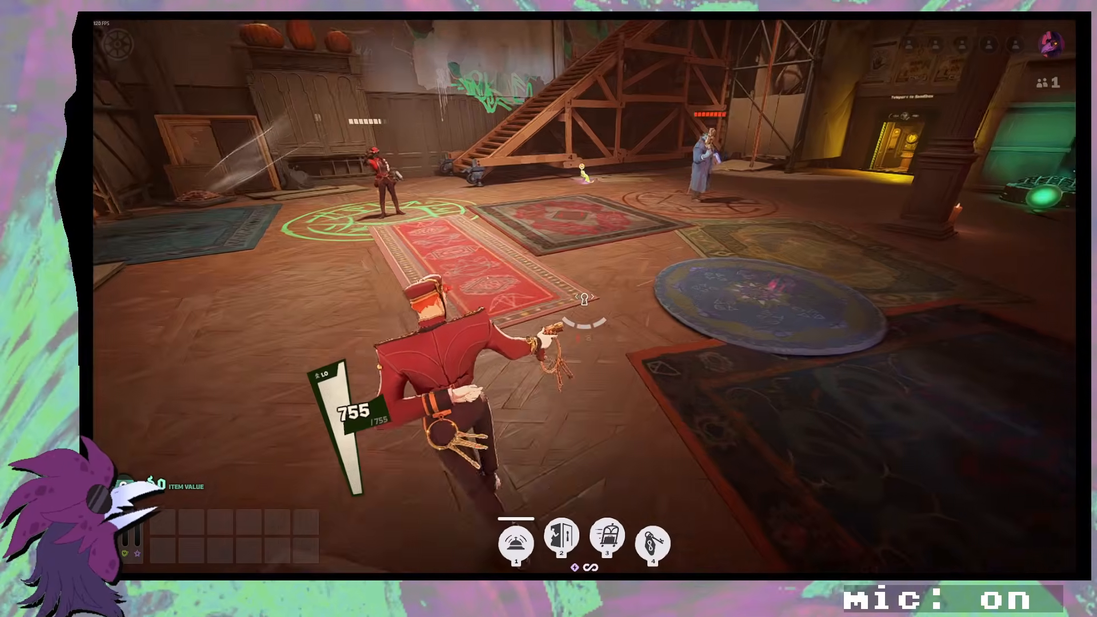
click(584, 298)
key(r)
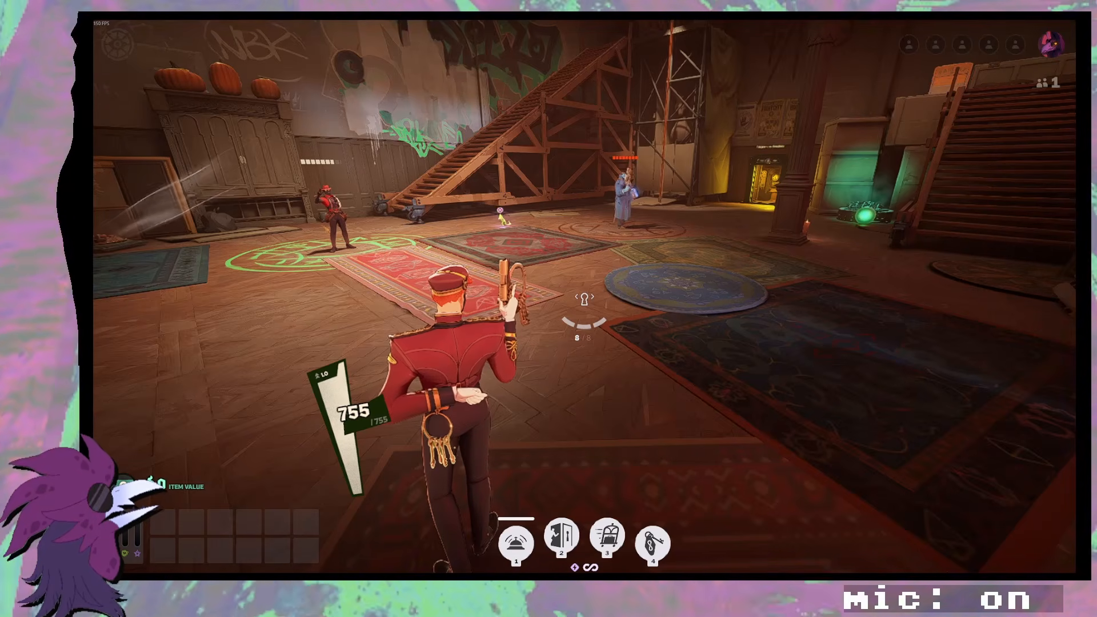
key(w)
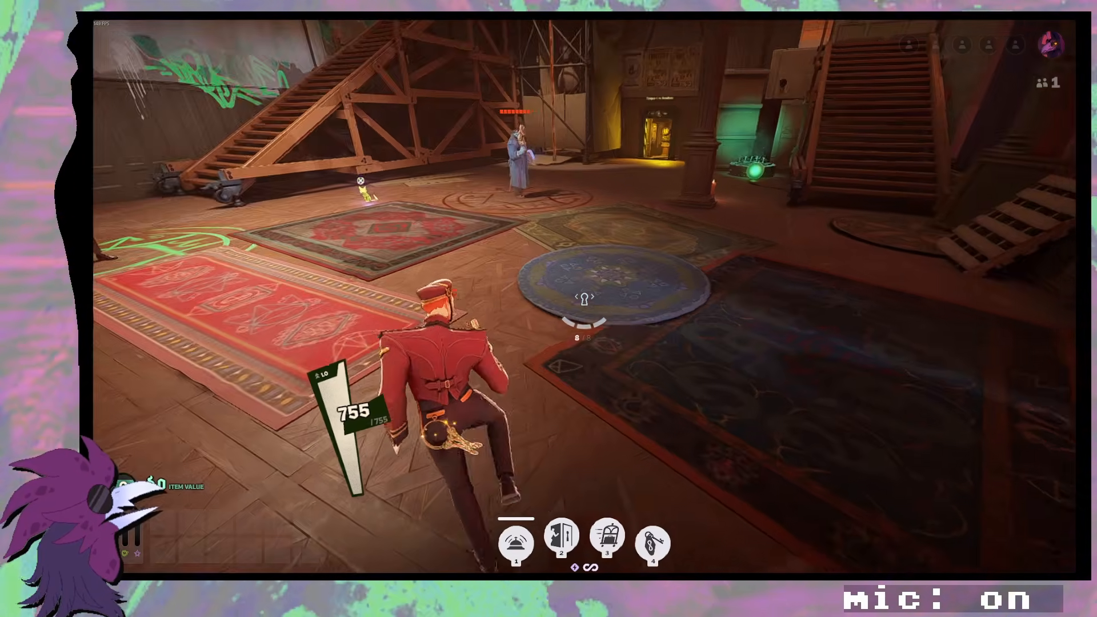
key(s)
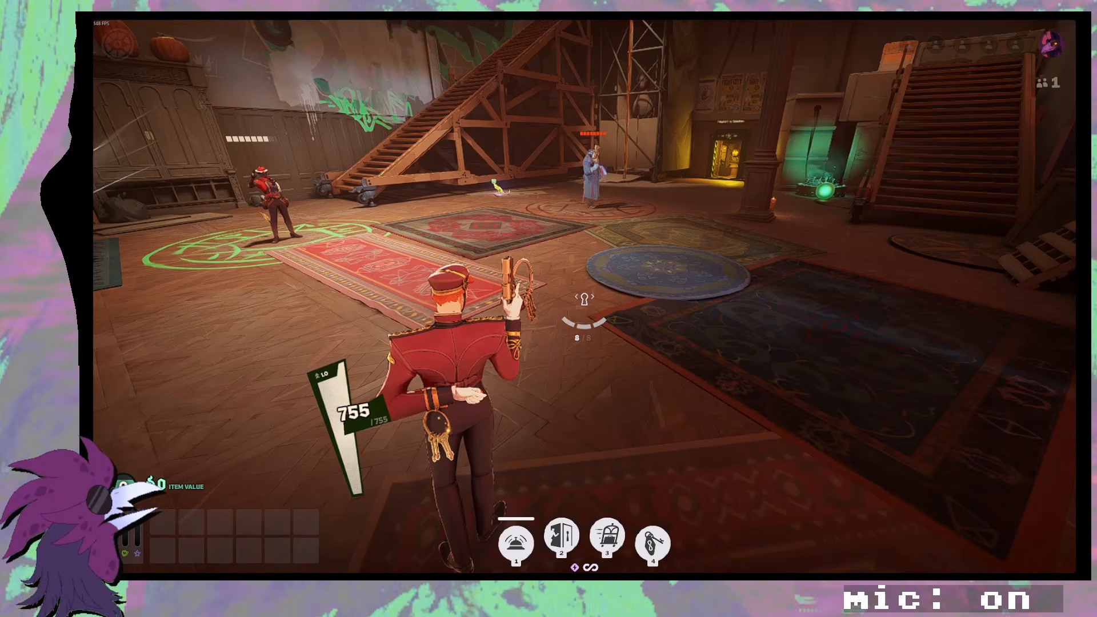
Step: Empty a full magazine while moving around near the round blue rug to examine the flash's bright core, star sparkles and purple ring in motion
click(584, 299)
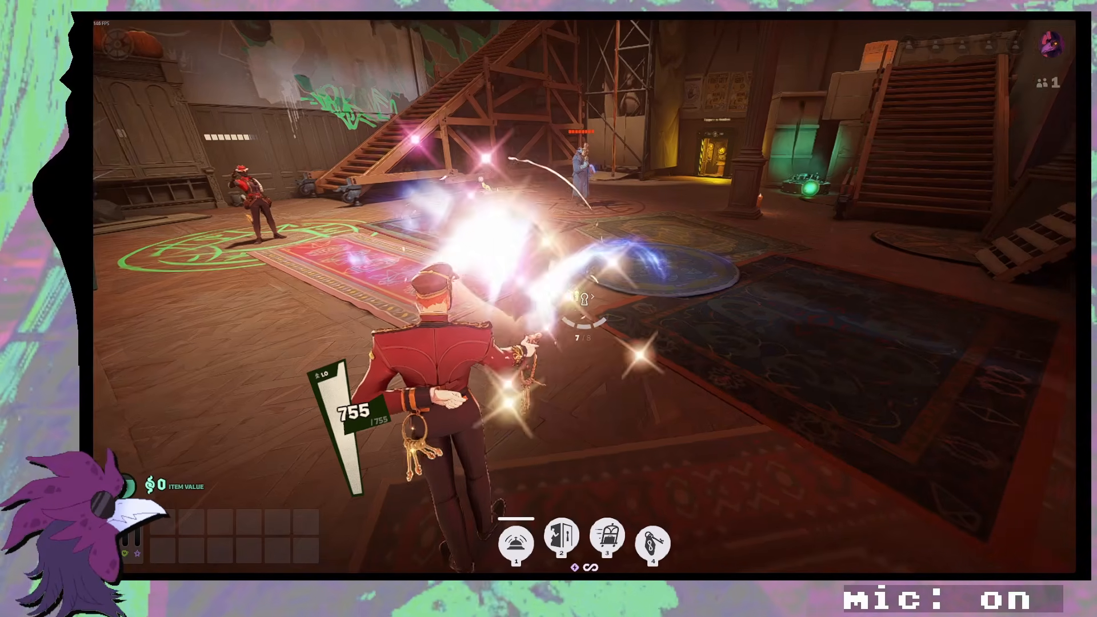
click(585, 298)
click(584, 299)
key(s)
key(a)
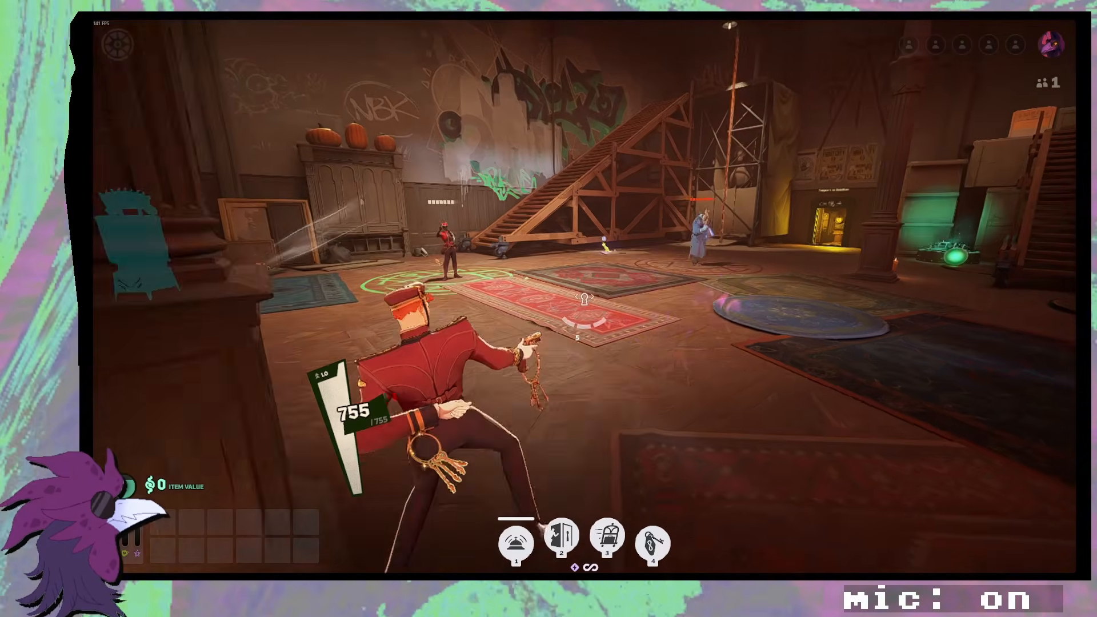
key(w)
key(d)
click(584, 299)
key(s)
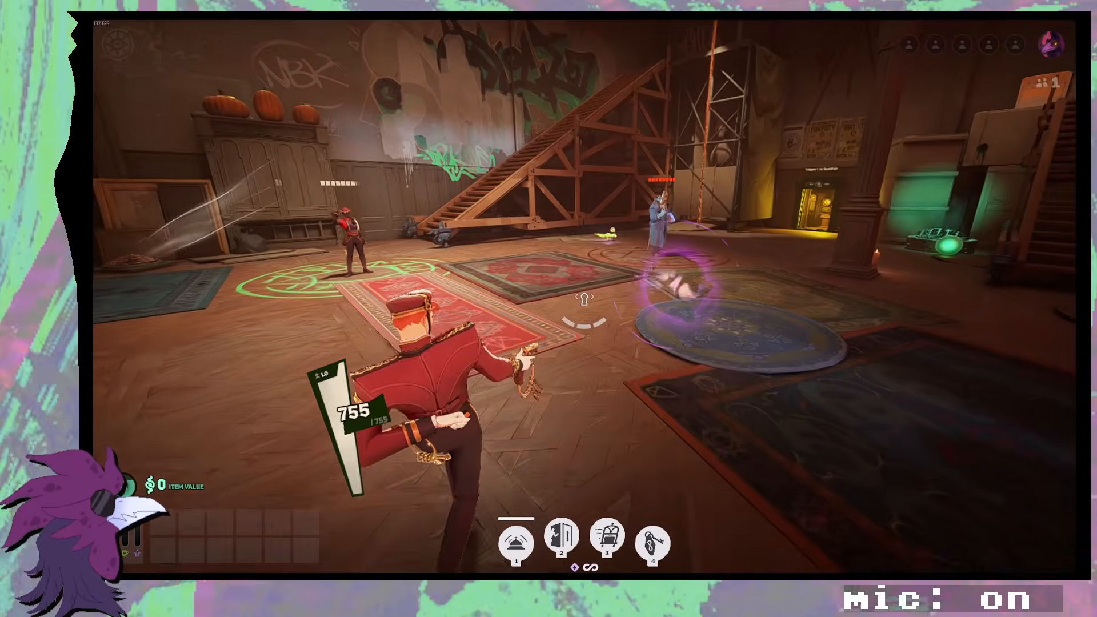
click(584, 299)
click(584, 299)
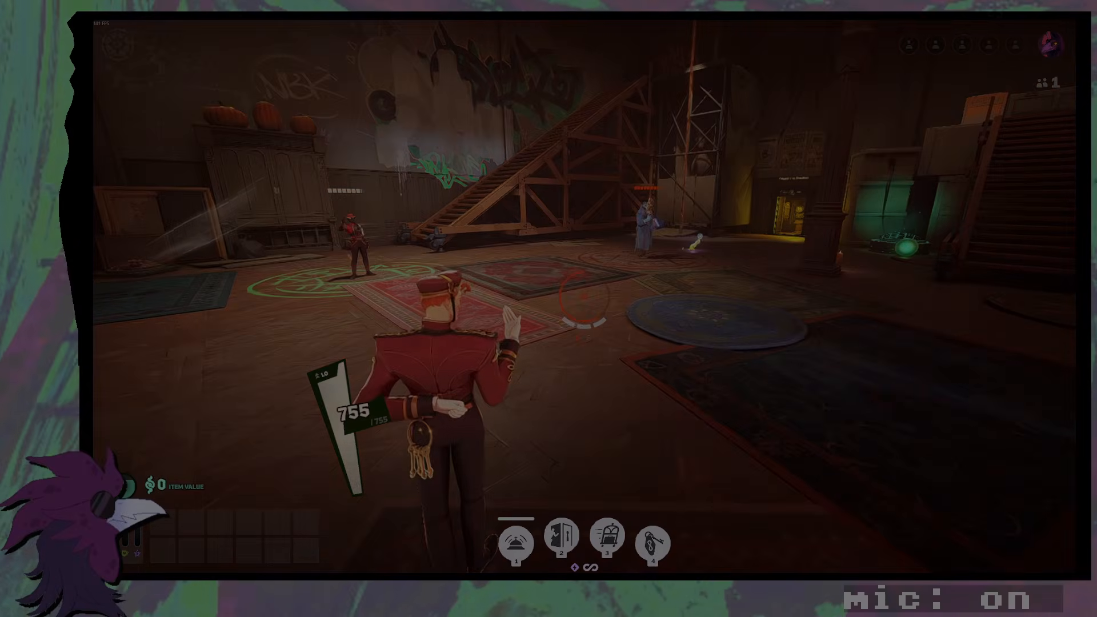